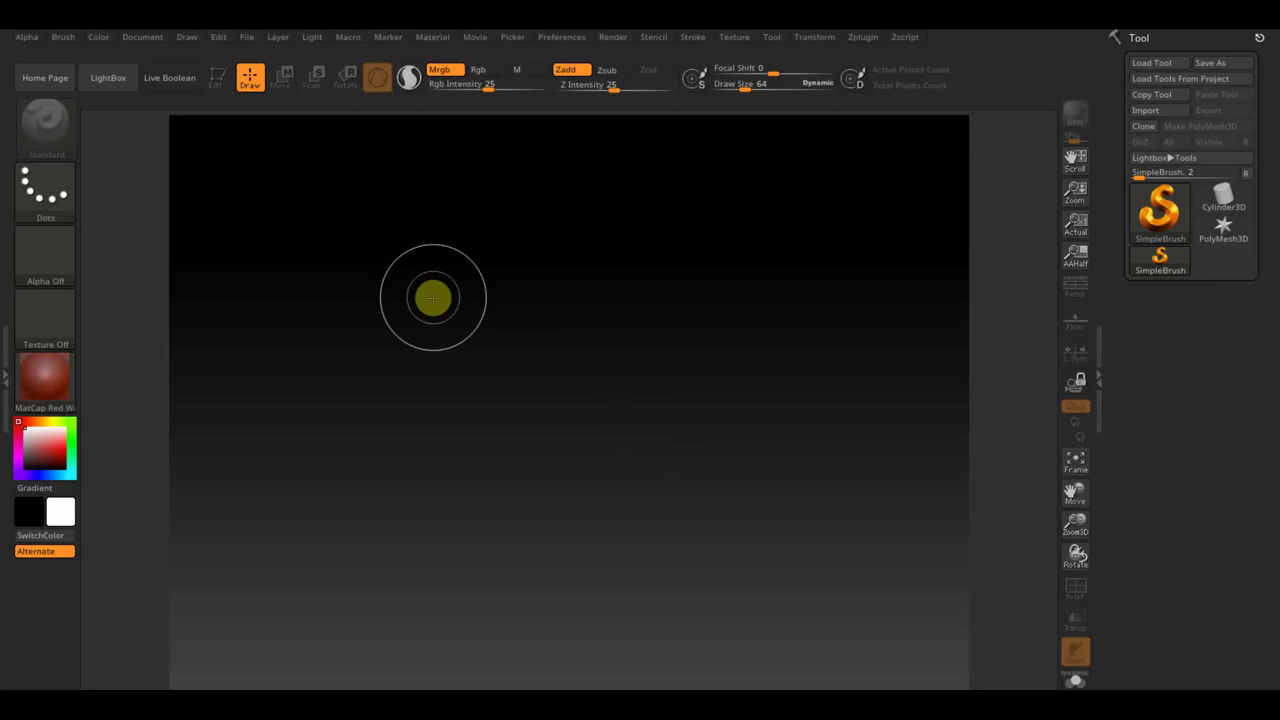
- Draw a Cube3D on the canvas and convert it to an editable PolyMesh3D
{"action": "left_click", "coordinate": [1158, 212]}
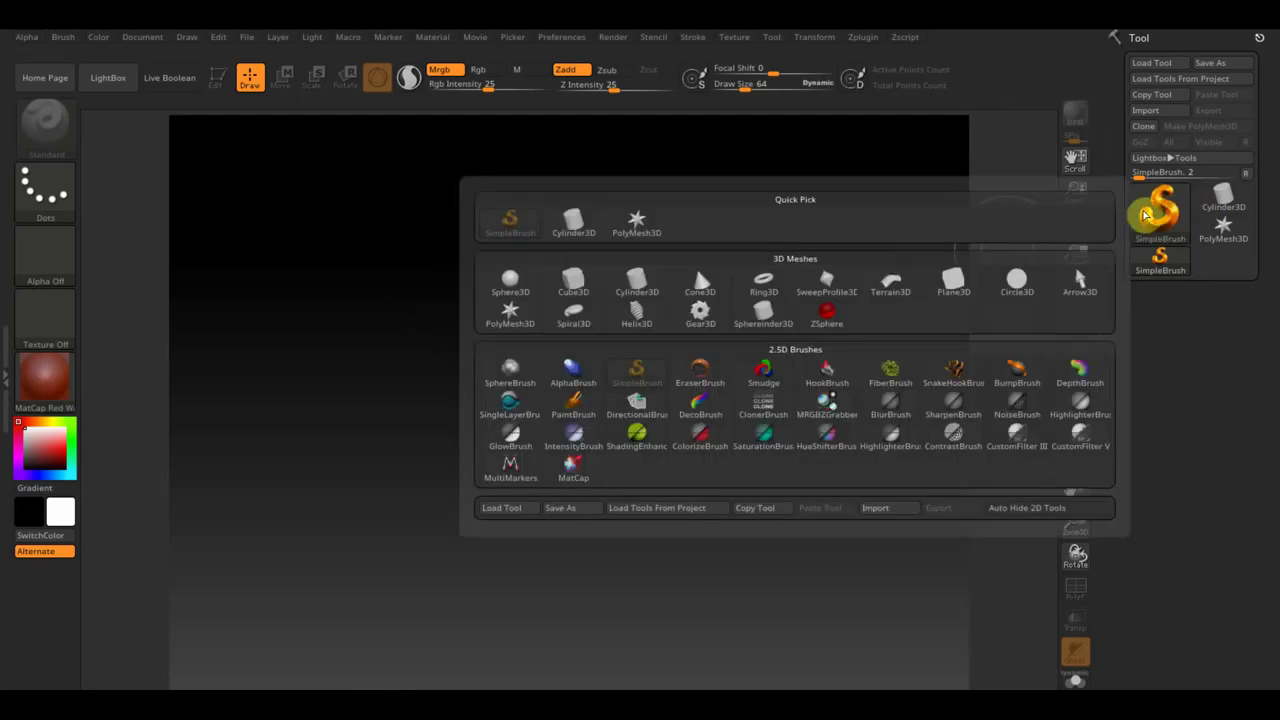
{"action": "left_click", "coordinate": [587, 287]}
{"action": "left_click_drag", "start_coordinate": [551, 363], "coordinate": [554, 499]}
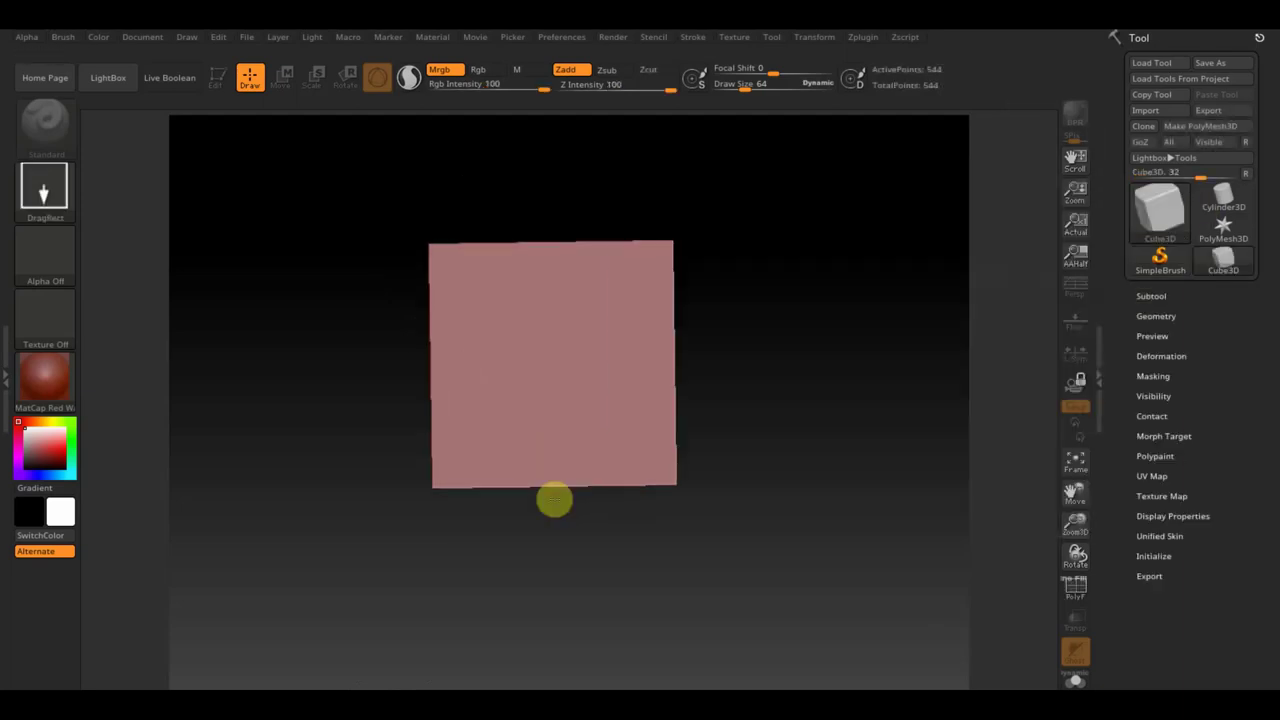
{"action": "left_click", "coordinate": [219, 80]}
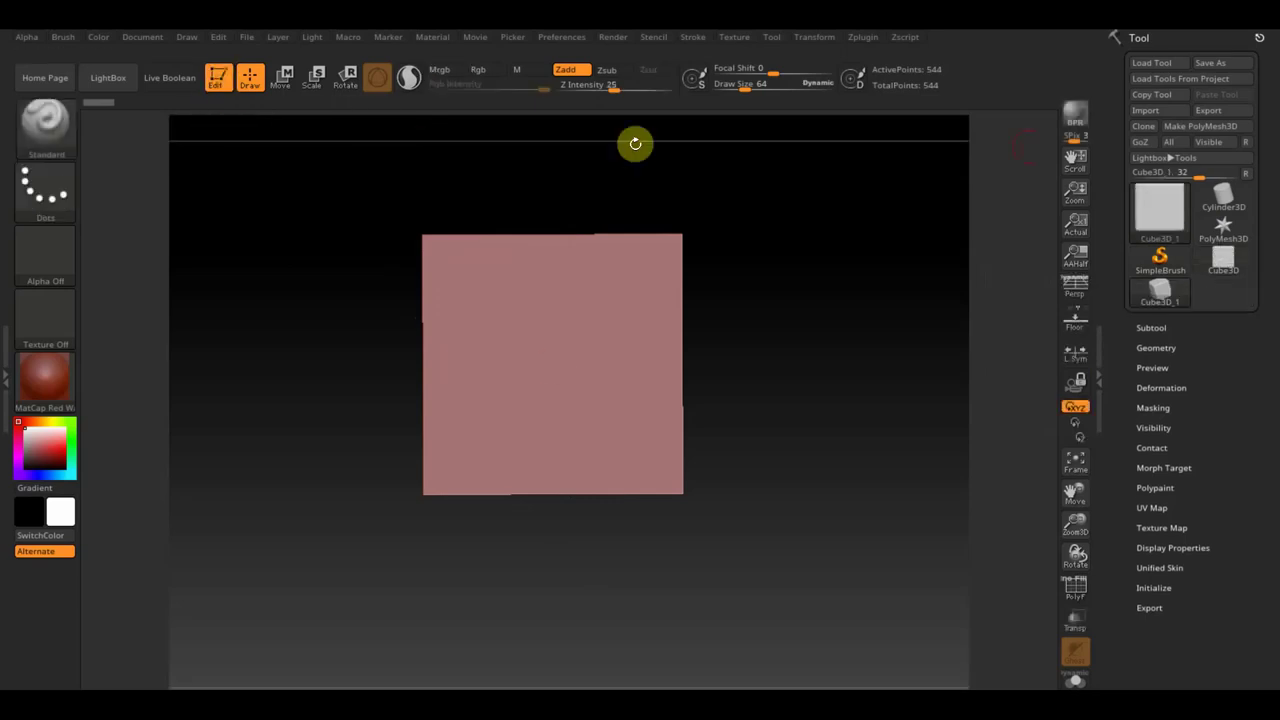
{"action": "left_click", "coordinate": [1203, 128]}
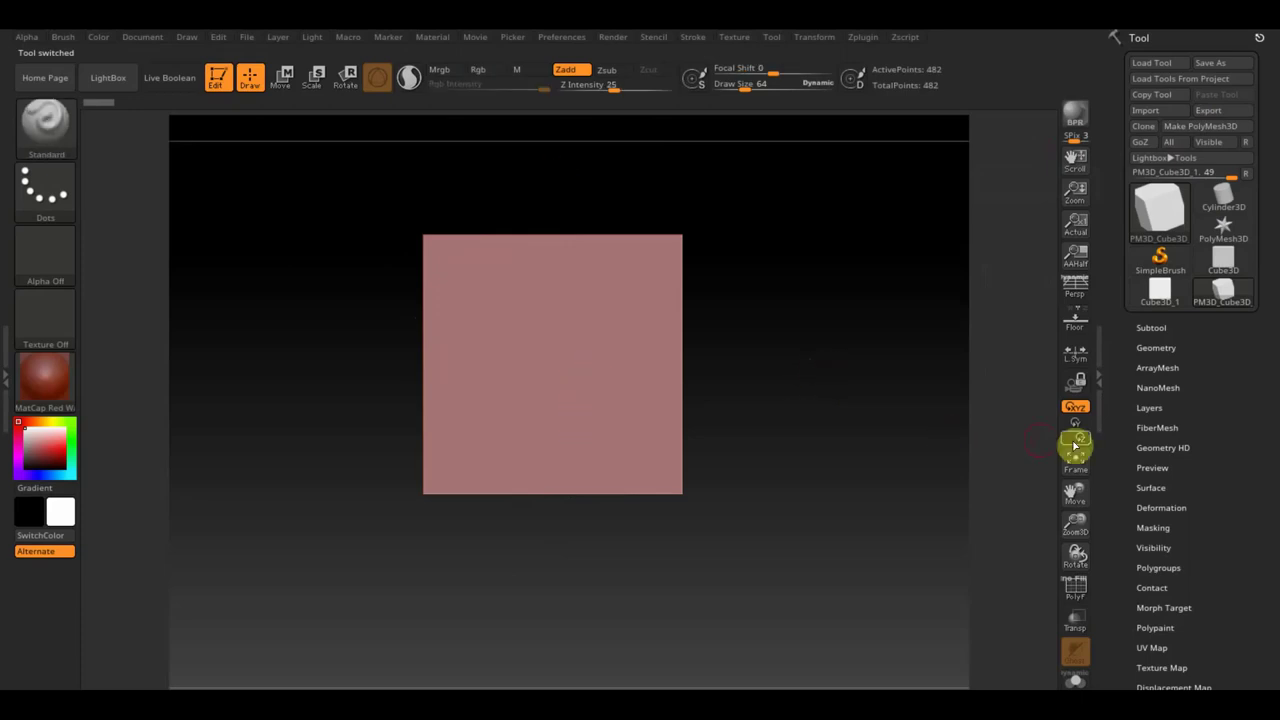
- DynaMesh the cube at resolution 192, giving 218,888 points
{"action": "left_click", "coordinate": [1158, 347]}
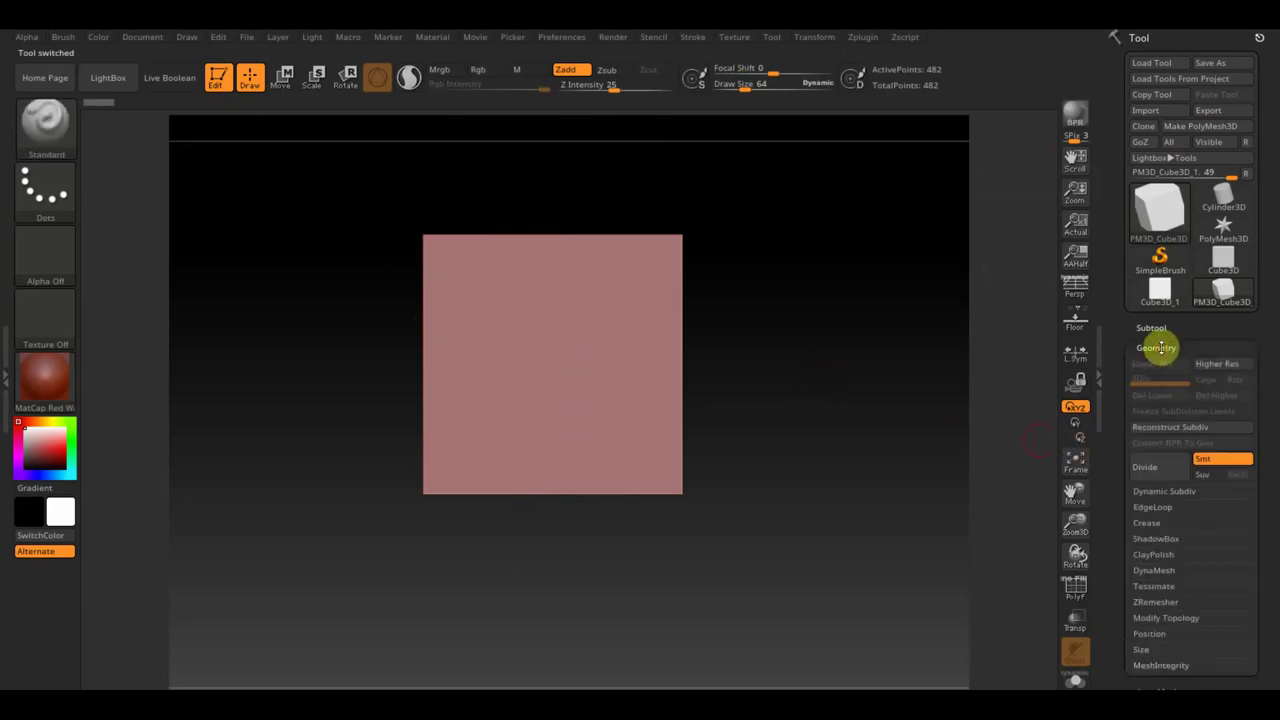
{"action": "left_click", "coordinate": [1160, 571]}
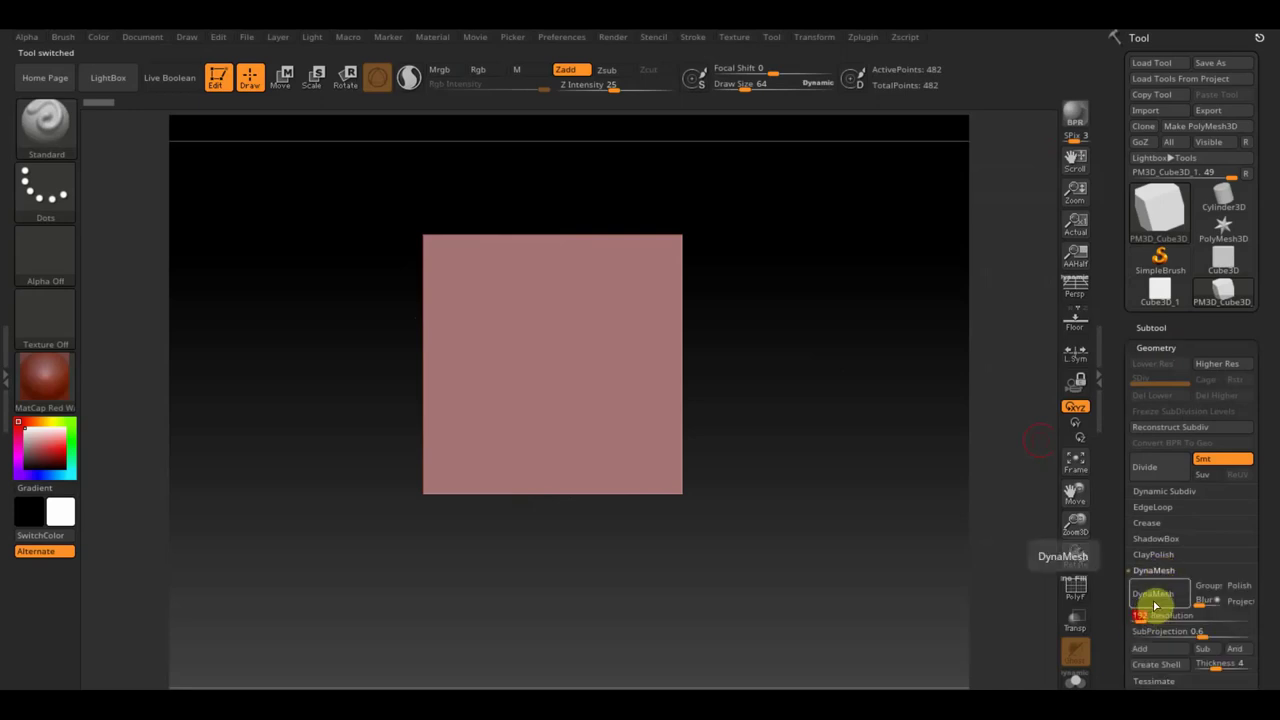
{"action": "left_click", "coordinate": [1154, 598]}
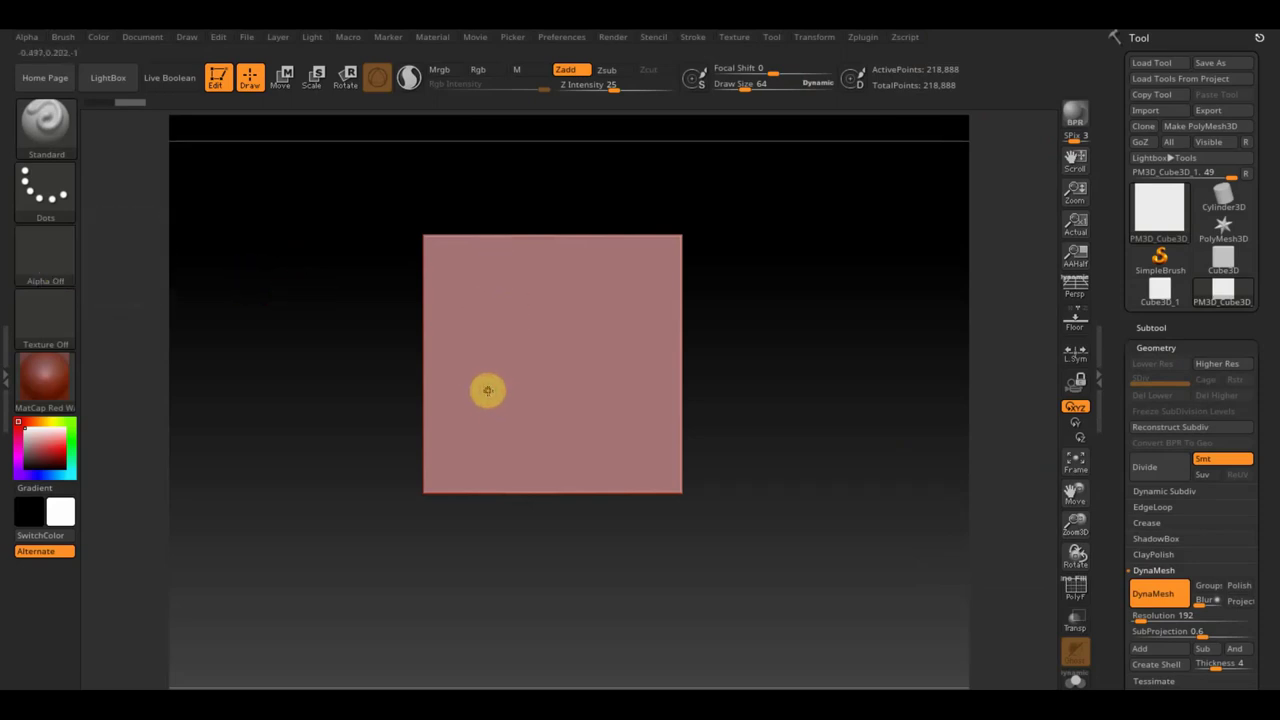
{"action": "left_click", "coordinate": [45, 260]}
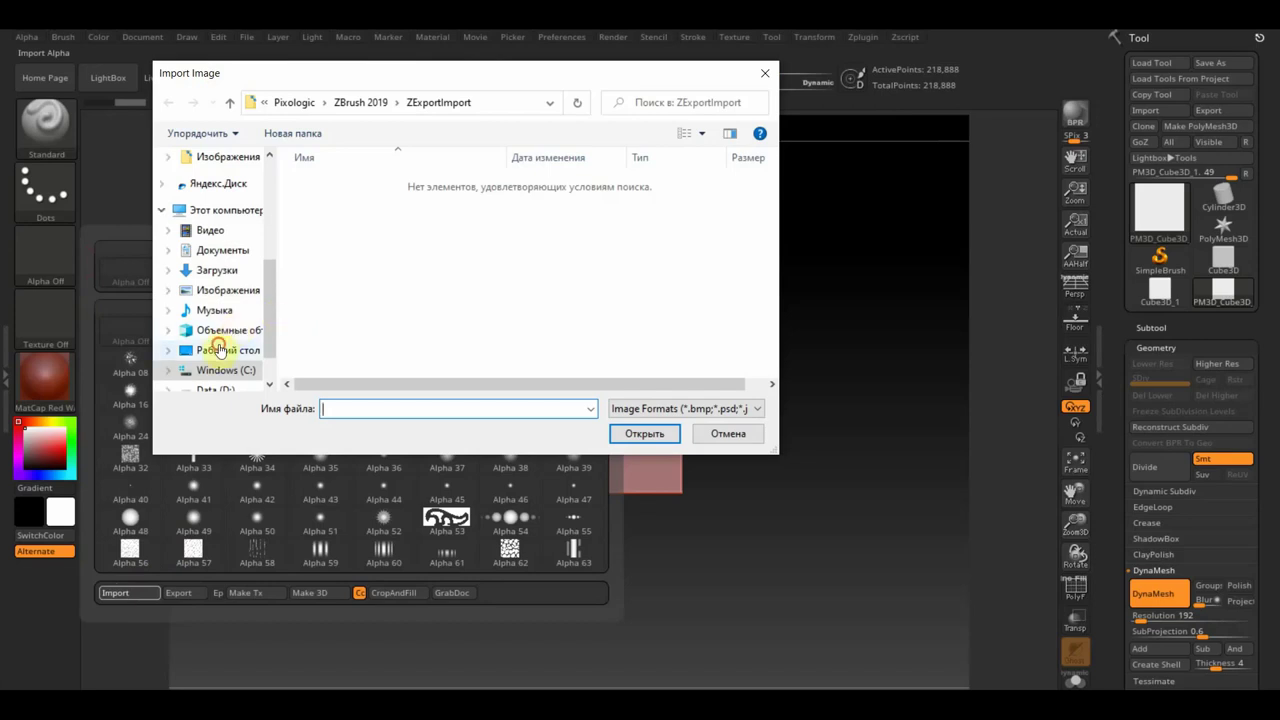
- Import silhouette_violinist_29_negate from Downloads as the brush alpha and set the stroke to DragRect
{"action": "left_click", "coordinate": [220, 350]}
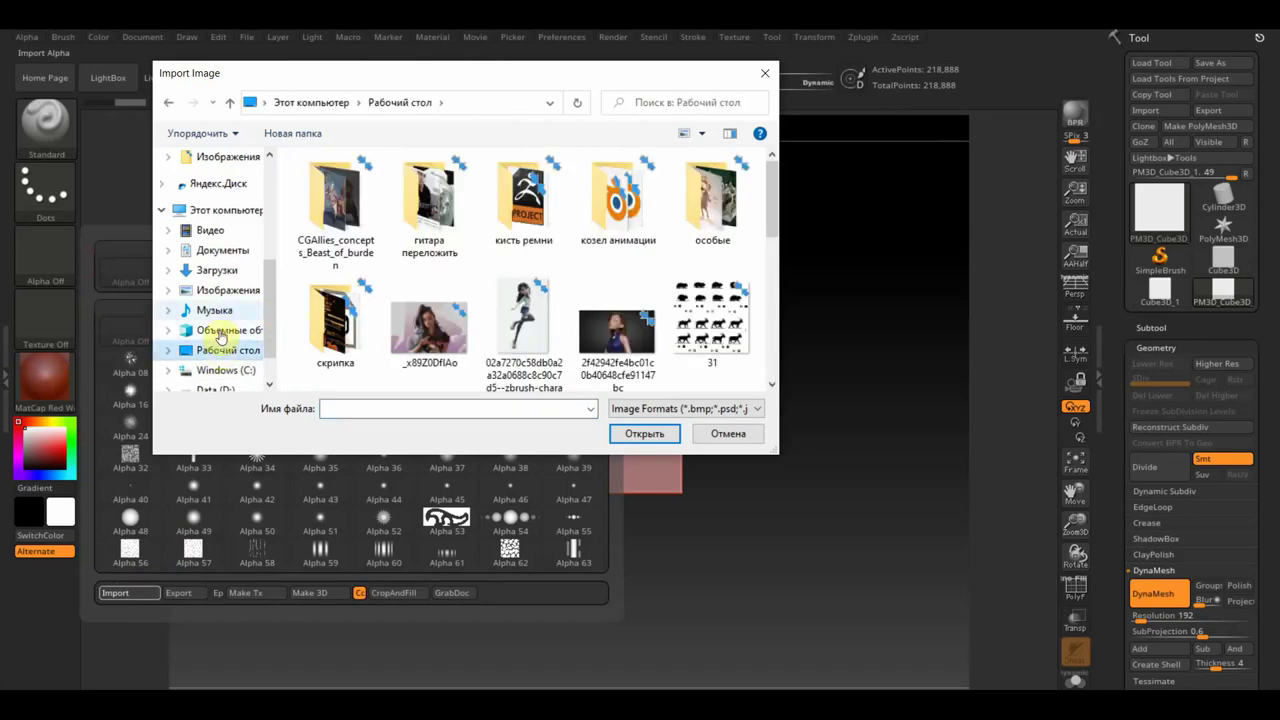
{"action": "left_click", "coordinate": [216, 270]}
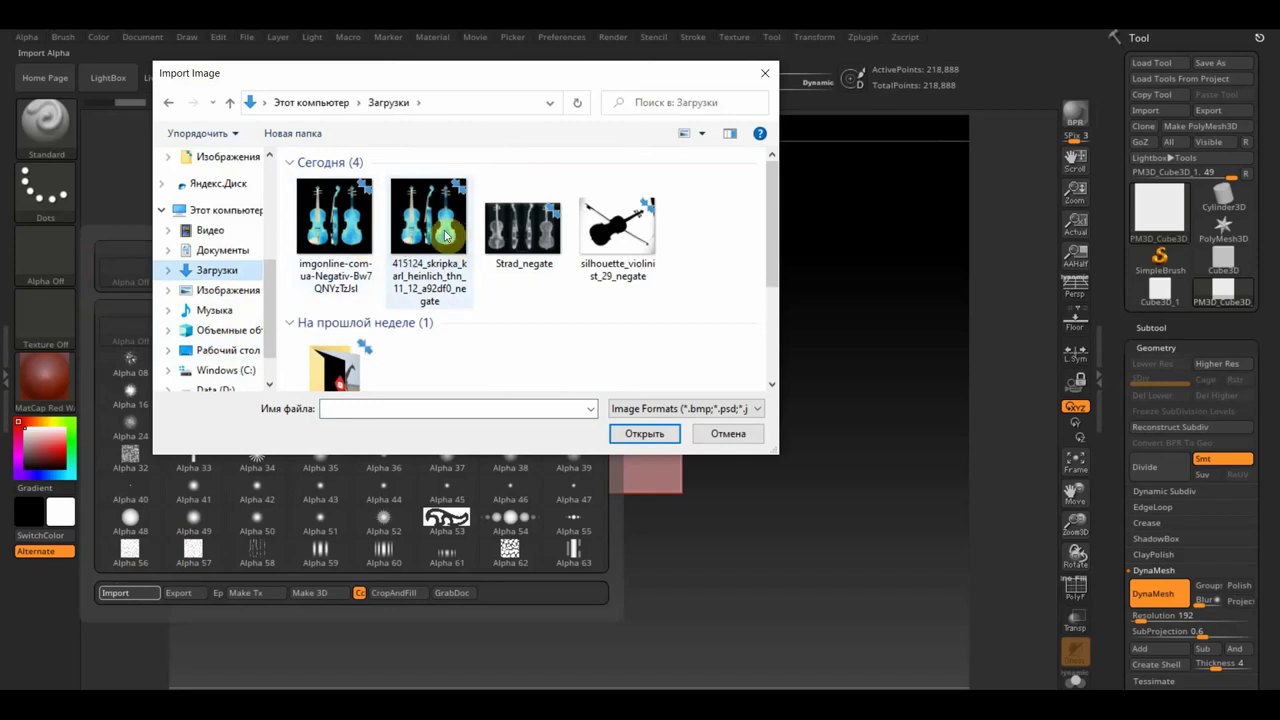
{"action": "left_click", "coordinate": [618, 230]}
{"action": "left_click", "coordinate": [632, 434]}
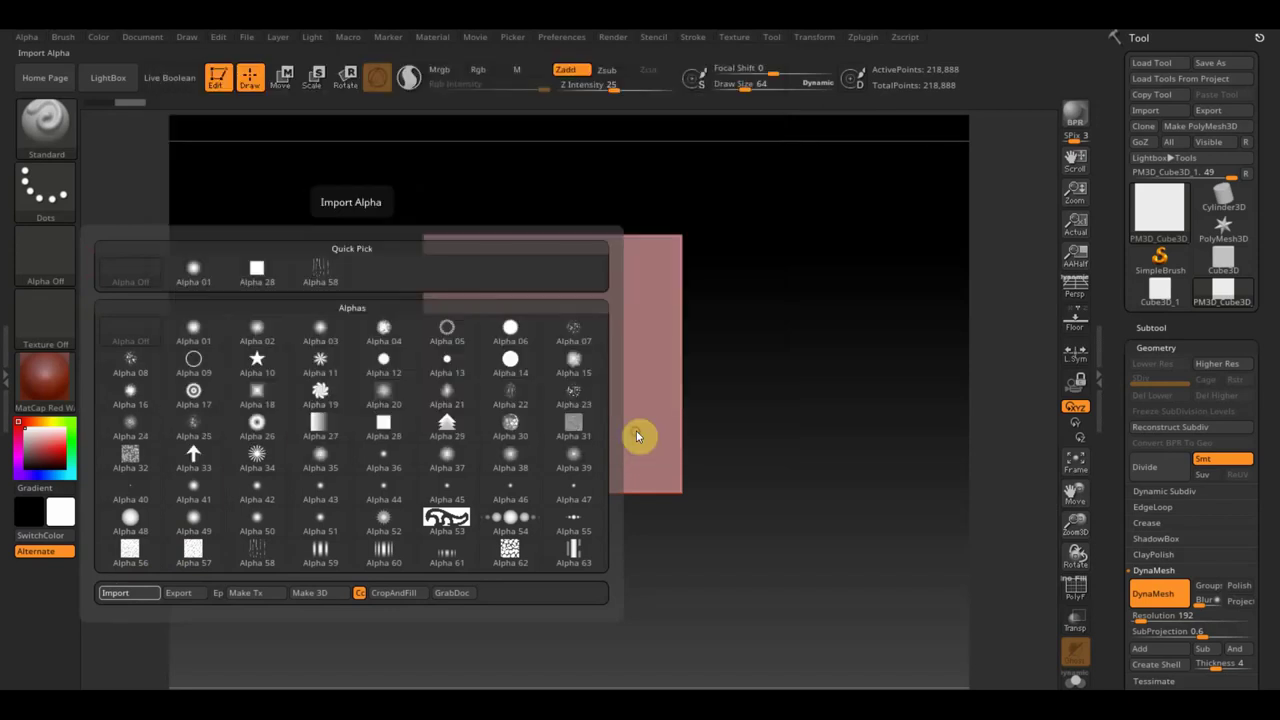
{"action": "left_click", "coordinate": [60, 200]}
{"action": "left_click", "coordinate": [192, 208]}
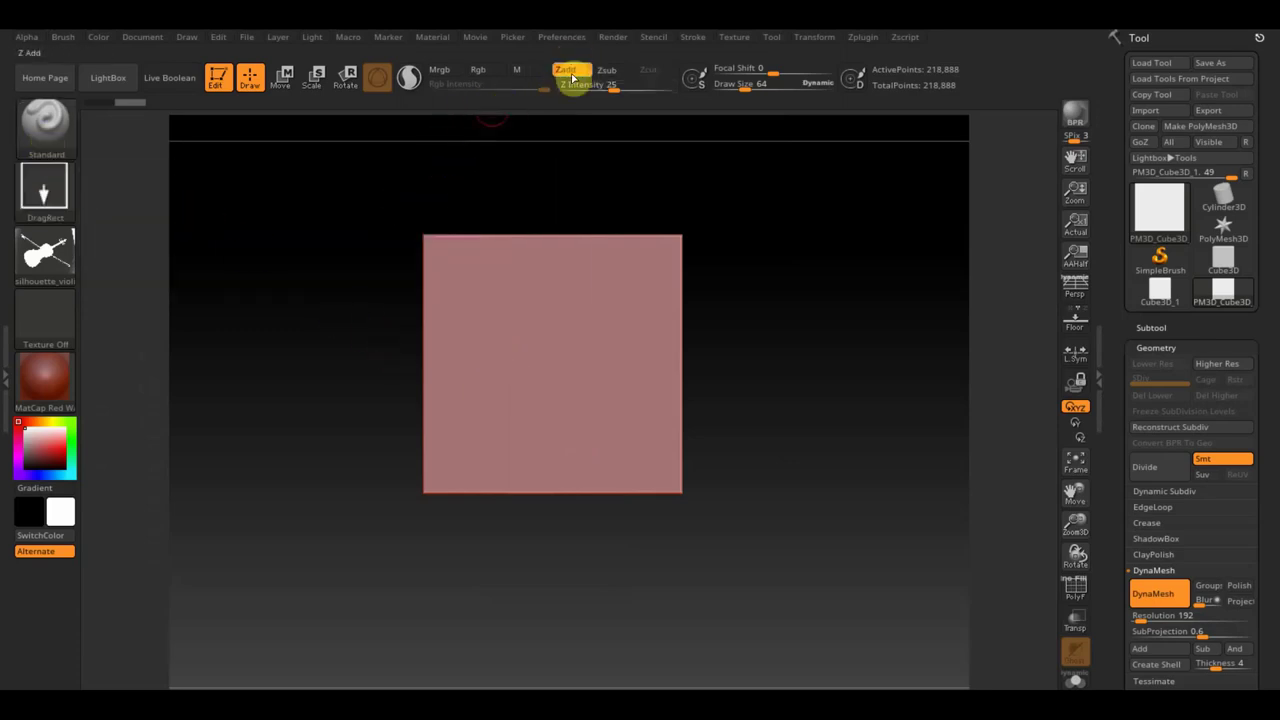
{"action": "left_click", "coordinate": [525, 362]}
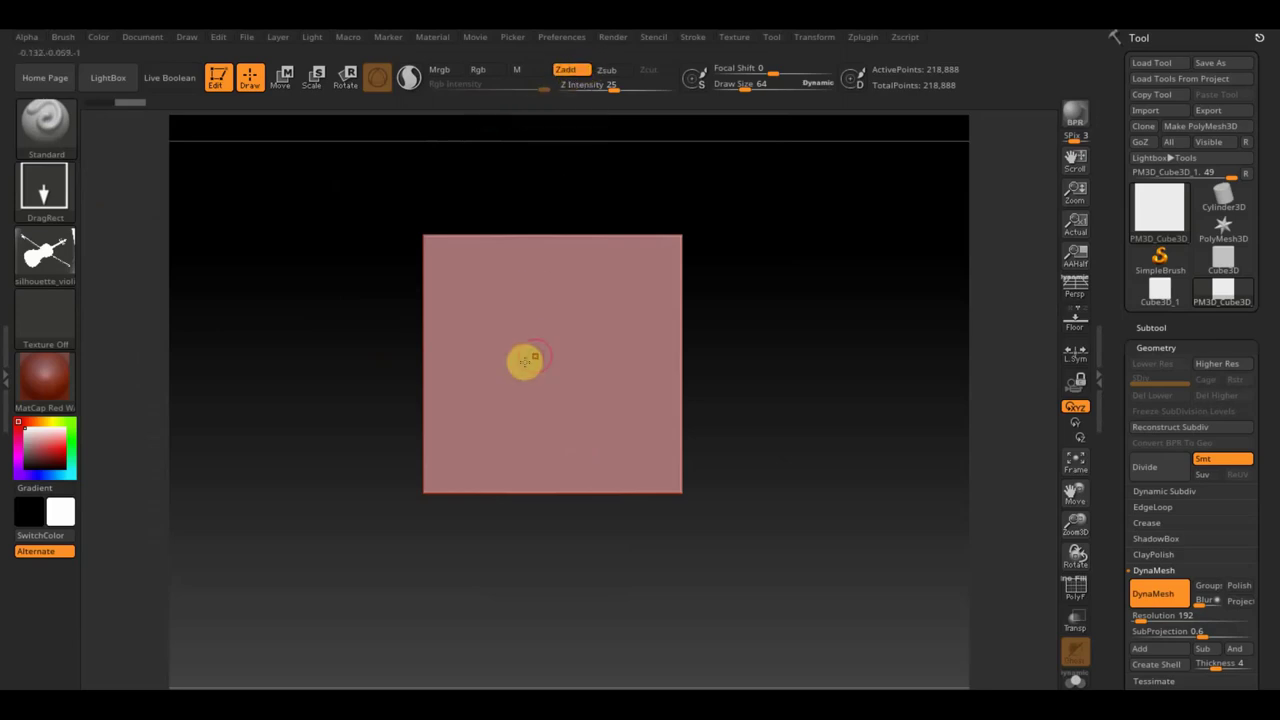
{"action": "left_click_drag", "start_coordinate": [537, 349], "coordinate": [557, 489]}
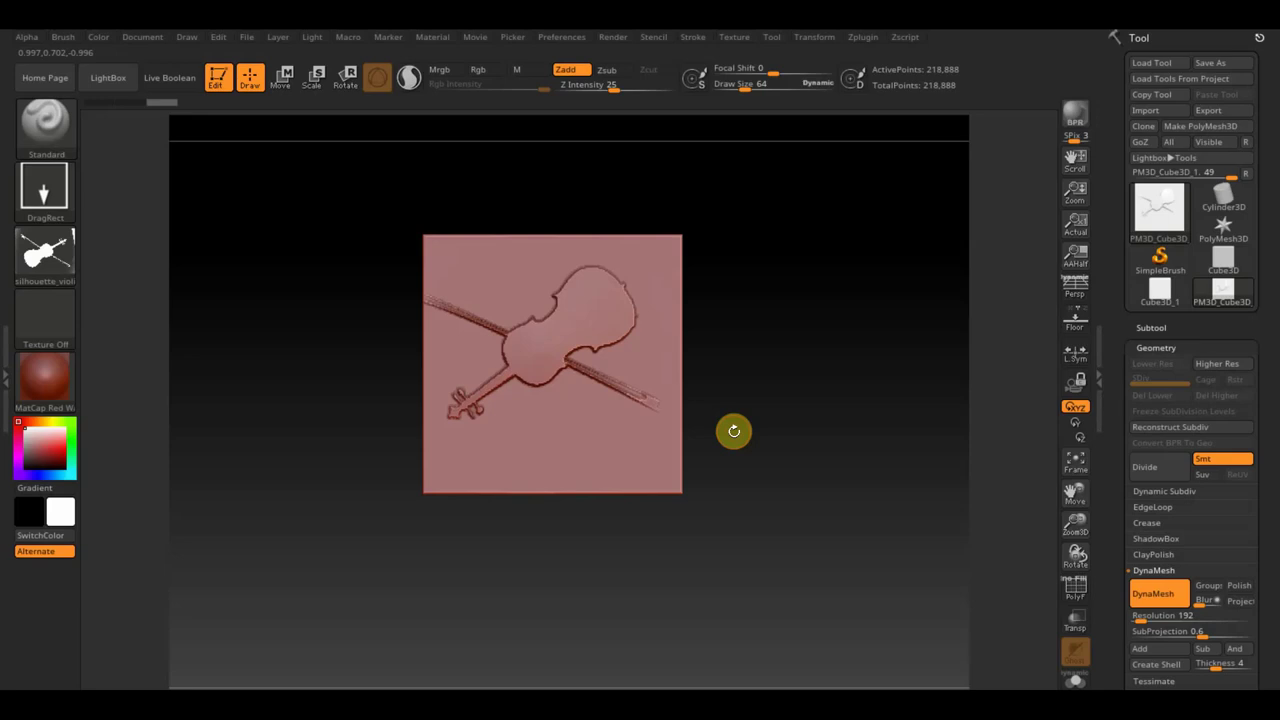
{"action": "key", "text": "ctrl+z"}
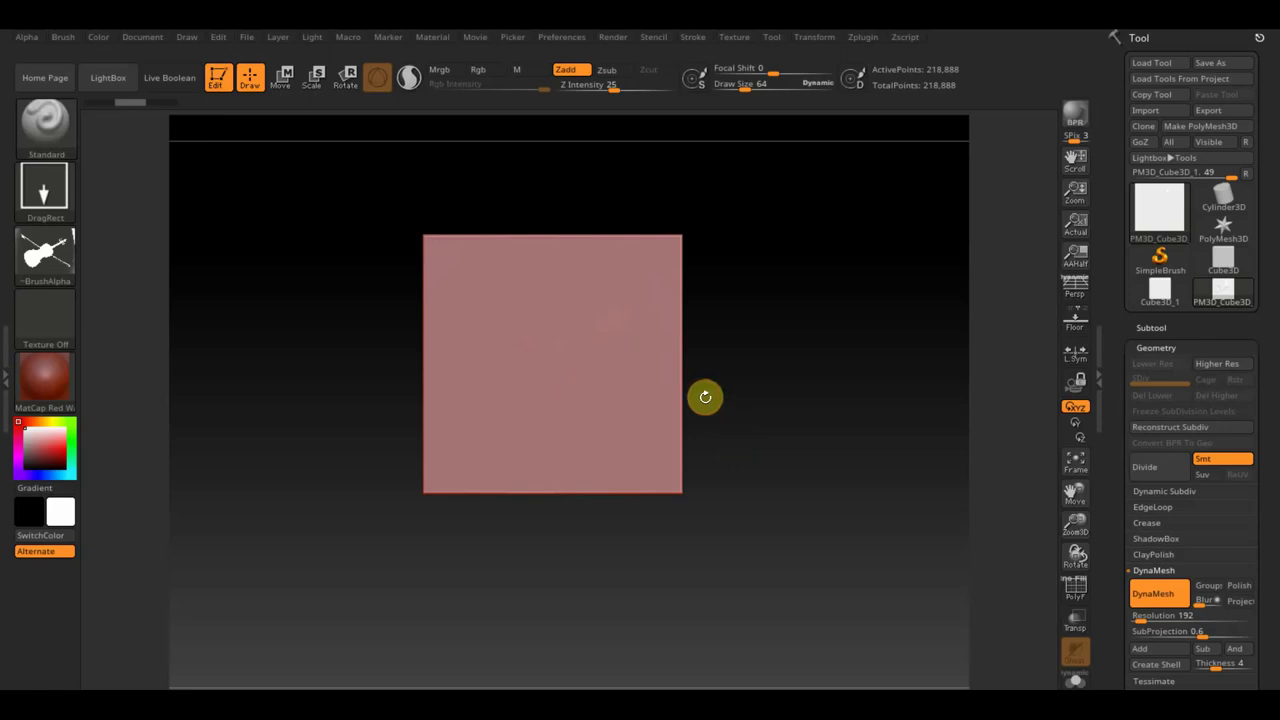
{"action": "key", "text": "ctrl"}
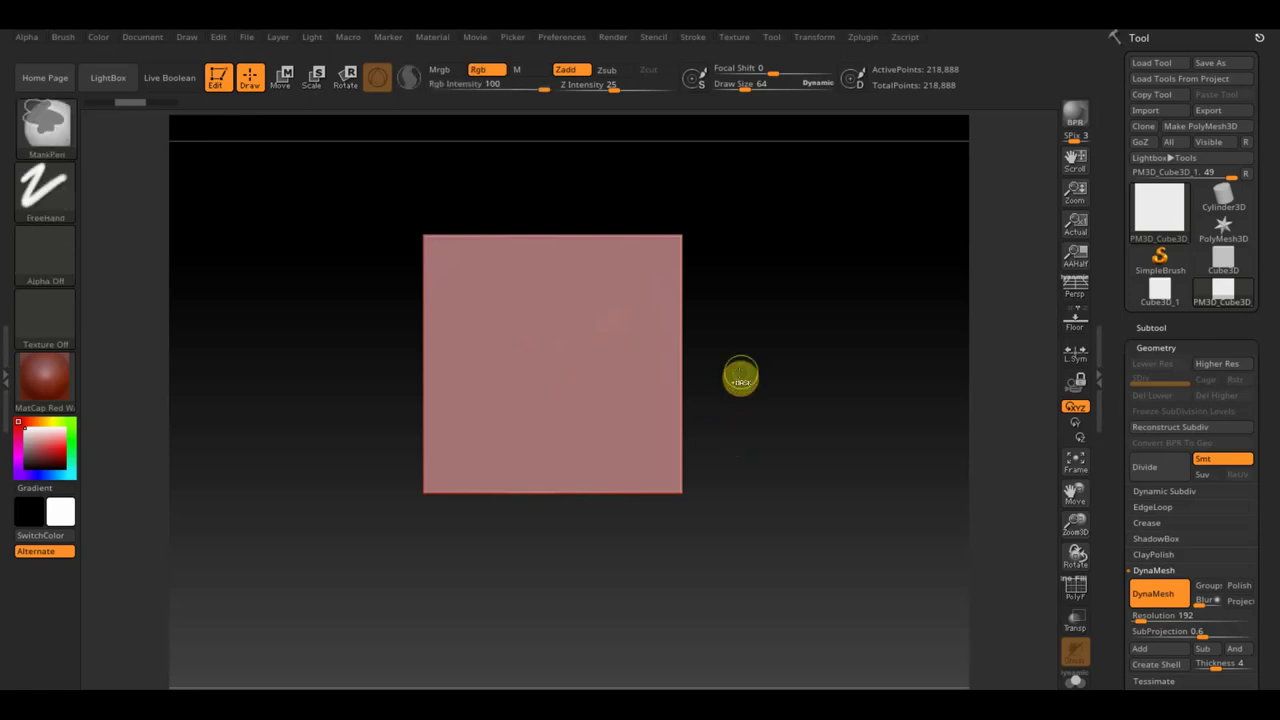
- Subdivide the cube to 3.502 million points, test-stamp the violin alpha, then undo the stamp
{"action": "key", "text": "ctrl+d"}
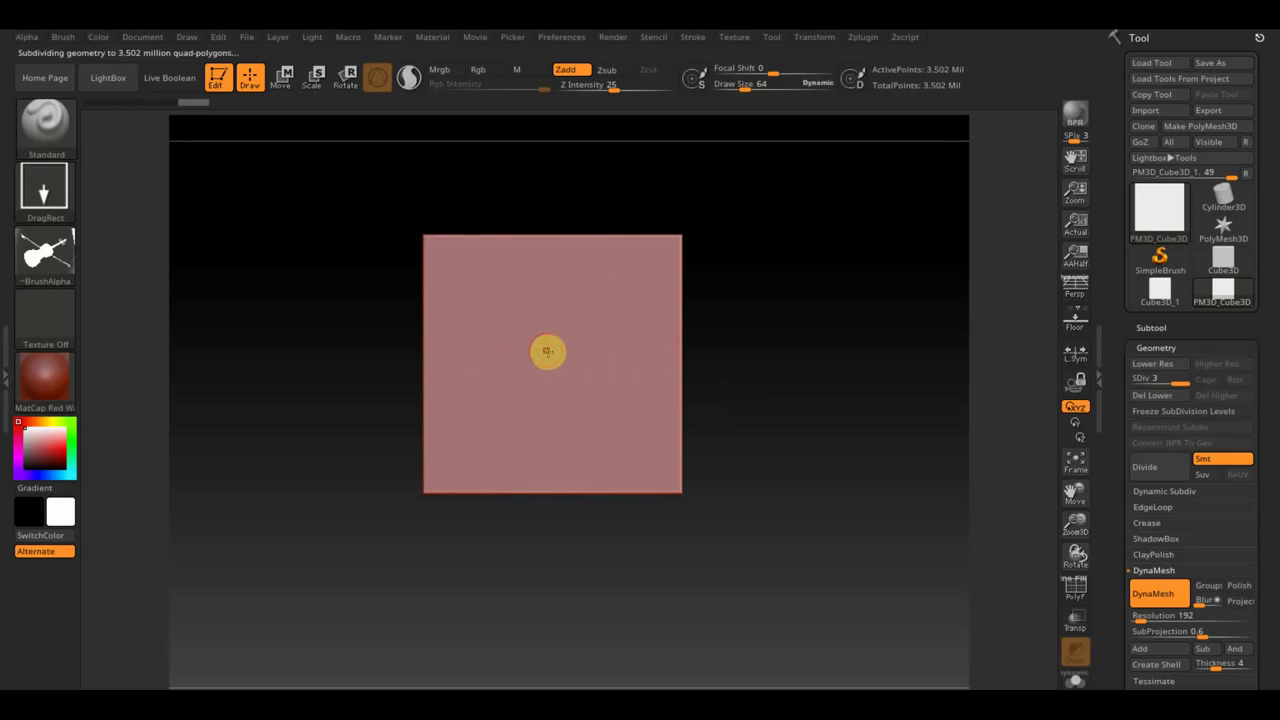
{"action": "left_click_drag", "start_coordinate": [545, 348], "coordinate": [565, 513]}
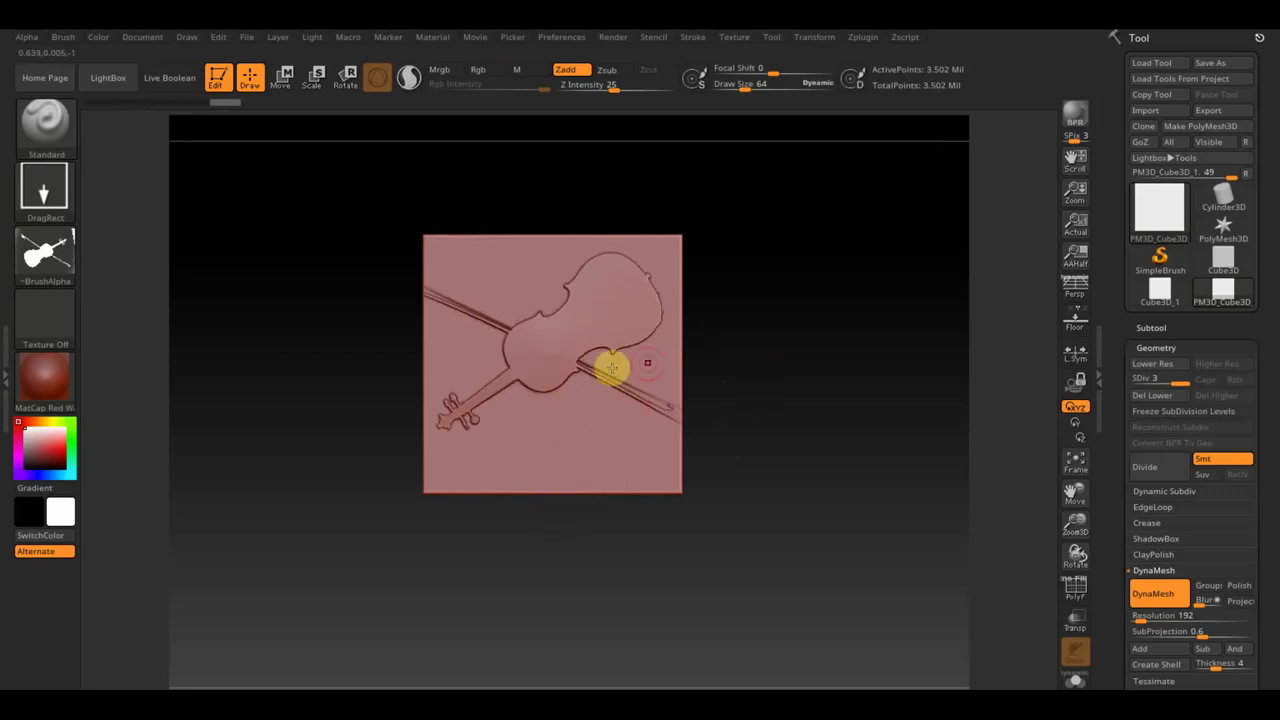
{"action": "mouse_move", "coordinate": [727, 348]}
{"action": "left_mouse_down"}
{"action": "mouse_move", "coordinate": [731, 374]}
{"action": "mouse_move", "coordinate": [900, 314]}
{"action": "mouse_move", "coordinate": [891, 337]}
{"action": "left_mouse_up"}
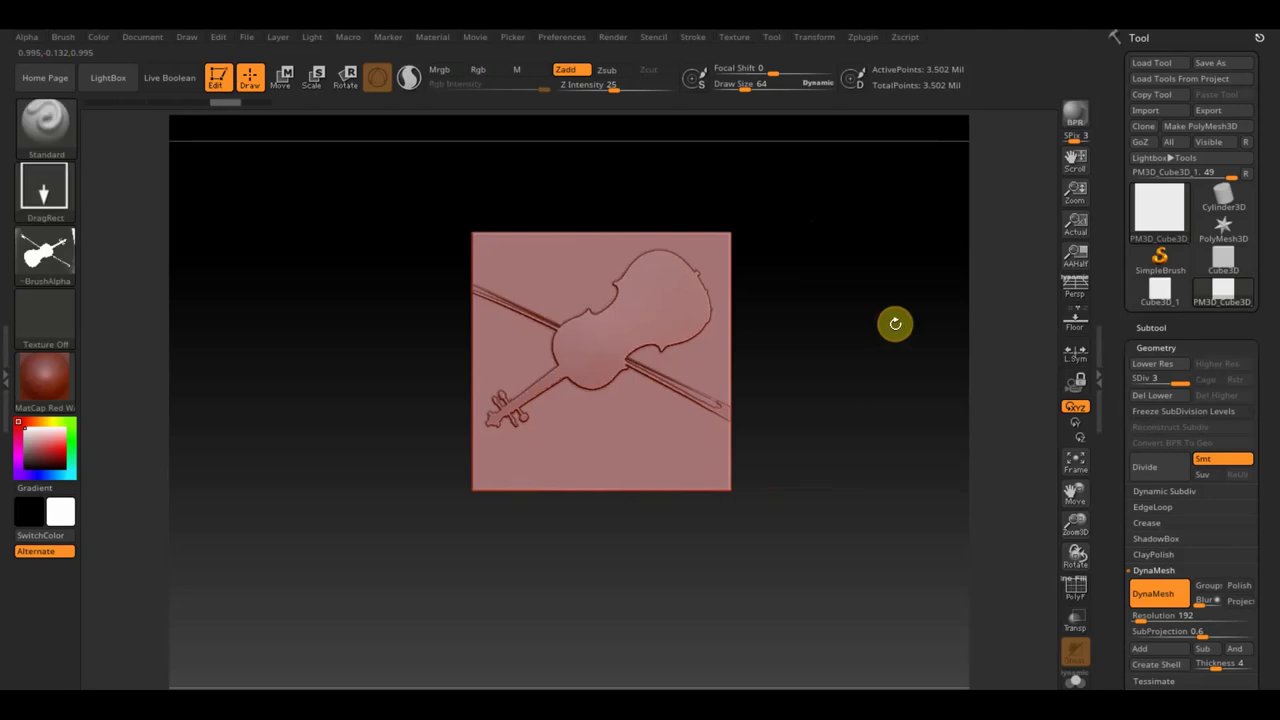
{"action": "key", "text": "ctrl+z"}
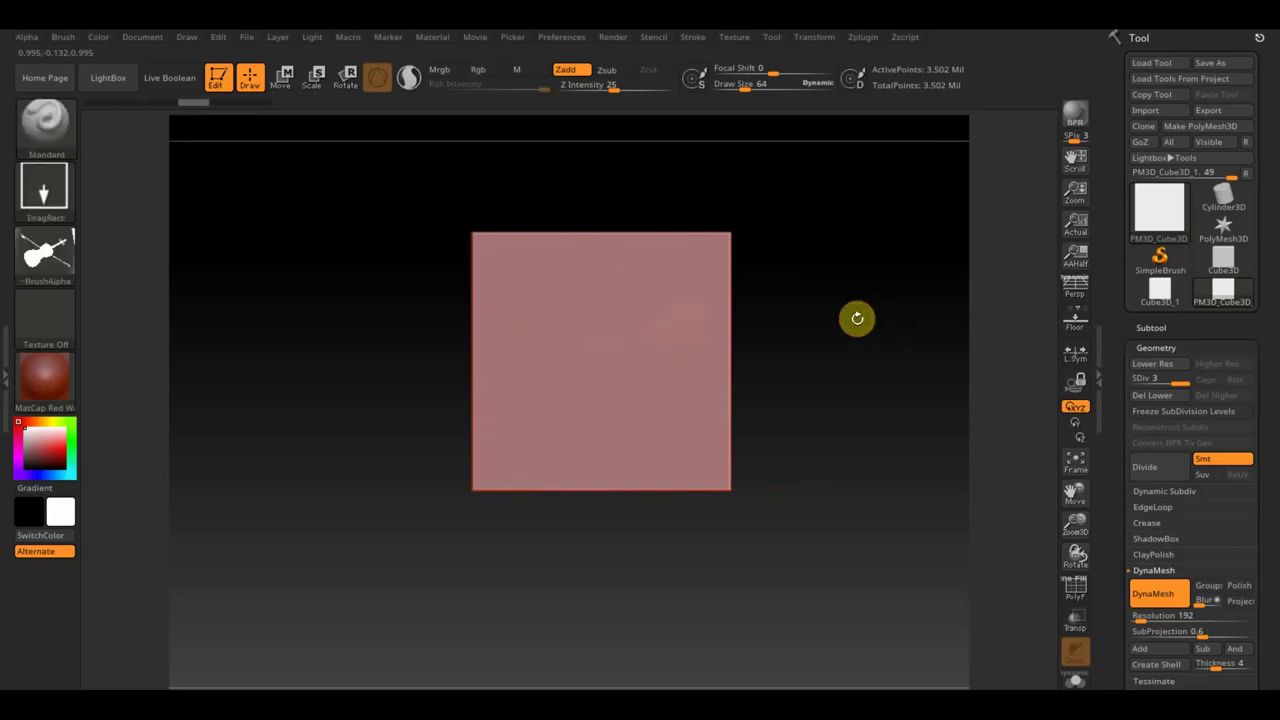
- At Z Intensity 36, stamp the violin relief across the face and re-DynaMesh to 223,555 points
{"action": "left_click_drag", "start_coordinate": [608, 86], "coordinate": [624, 85]}
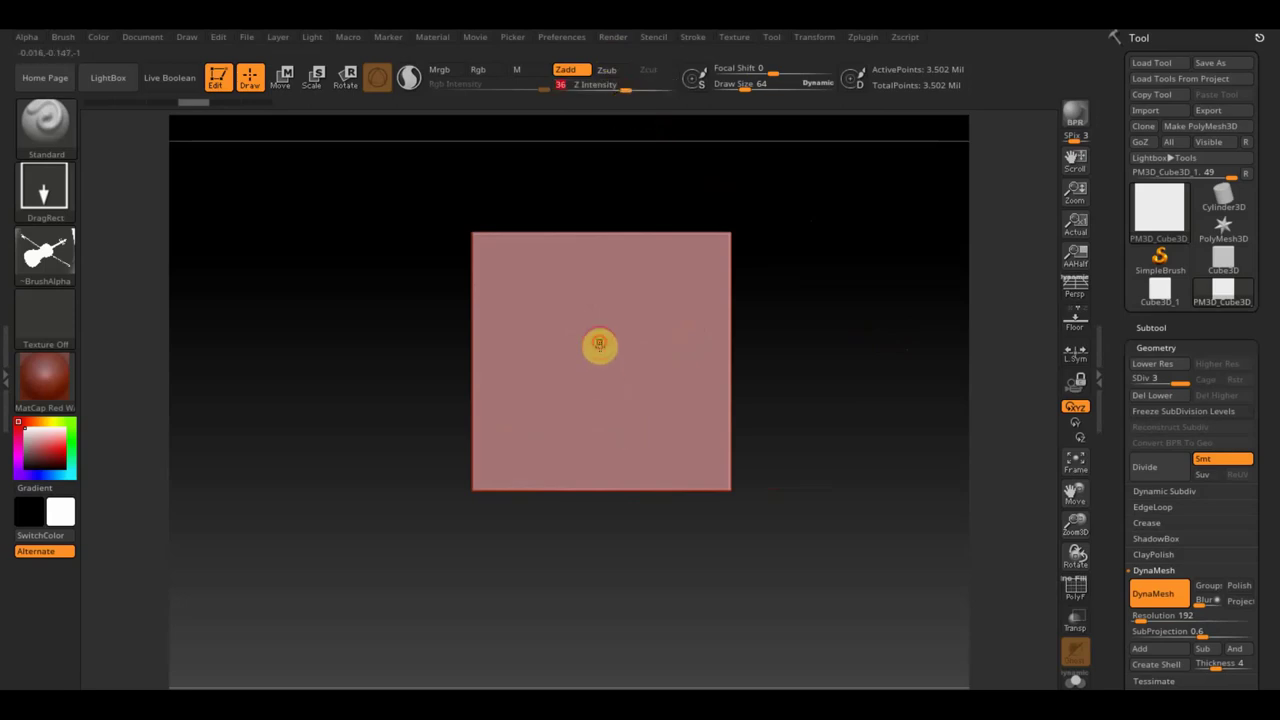
{"action": "left_click_drag", "start_coordinate": [601, 368], "coordinate": [618, 497]}
{"action": "left_click_drag", "start_coordinate": [806, 437], "coordinate": [906, 346]}
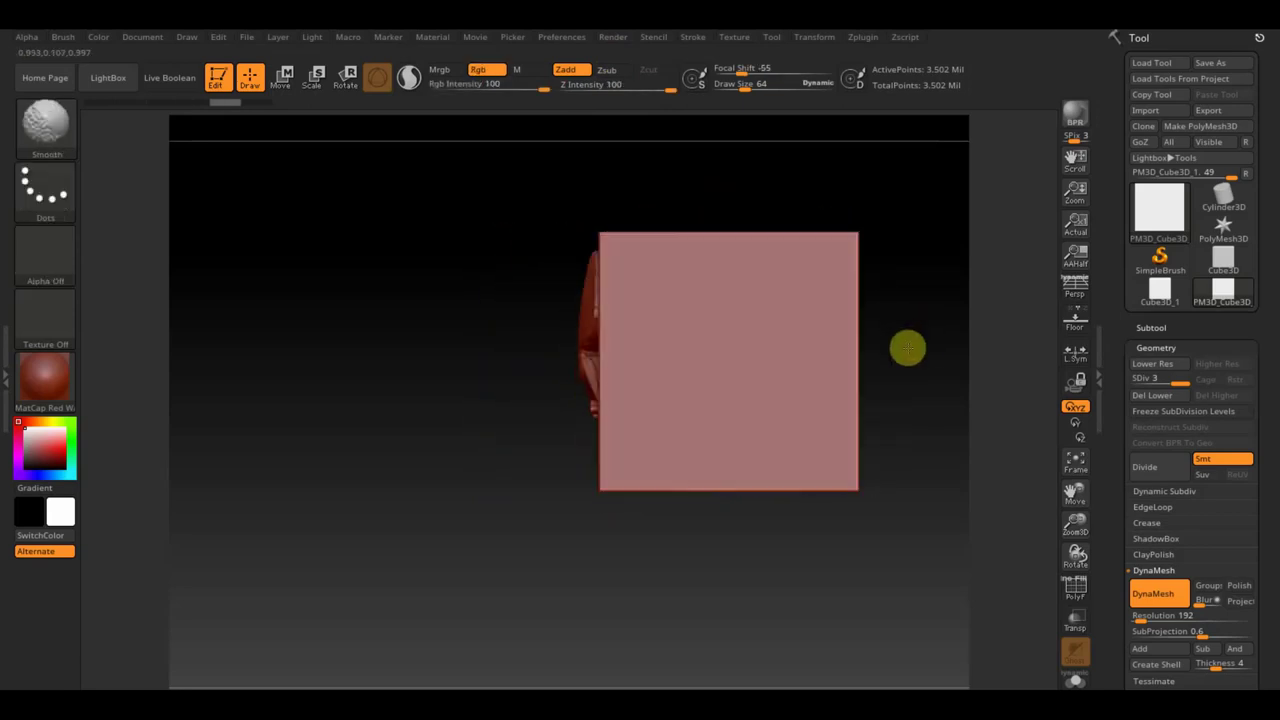
{"action": "mouse_move", "coordinate": [302, 288]}
{"action": "left_mouse_down", "text": "ctrl"}
{"action": "mouse_move", "coordinate": [275, 250]}
{"action": "mouse_move", "coordinate": [337, 360]}
{"action": "left_mouse_up", "text": "ctrl"}
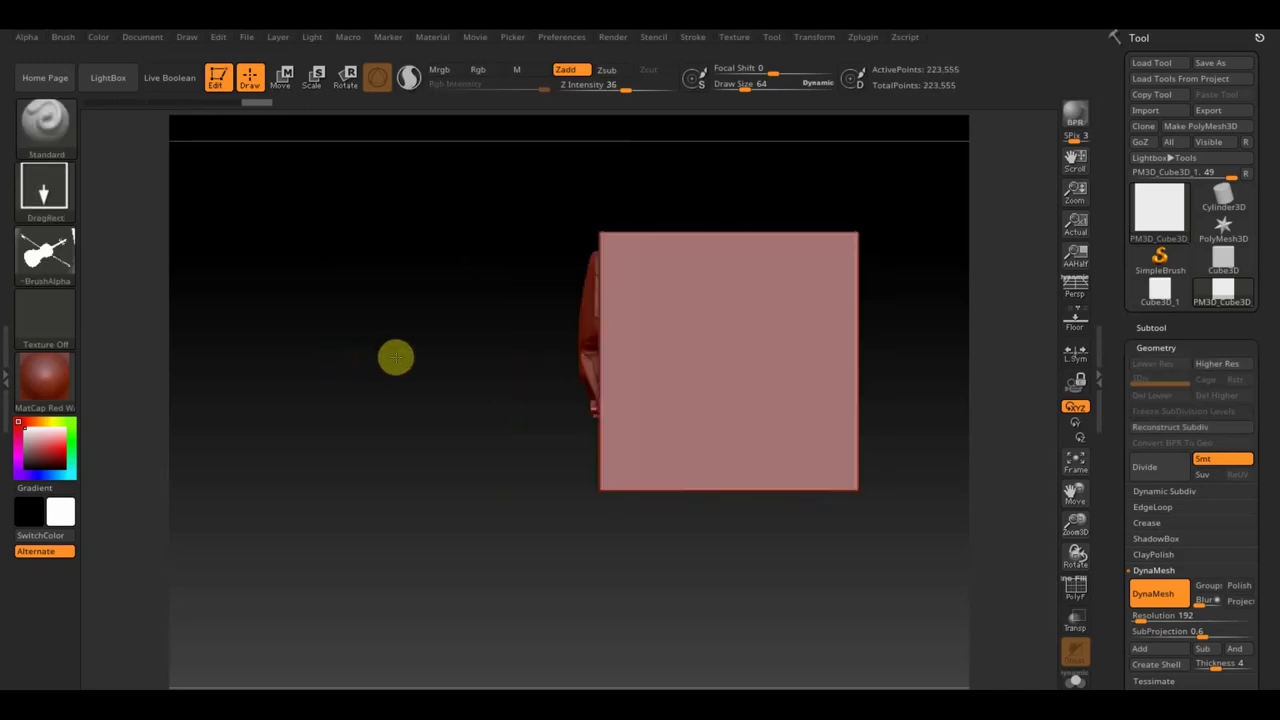
- Mask the violin shape with a rectangle and return to a straight front view
{"action": "left_click_drag", "start_coordinate": [407, 355], "coordinate": [443, 360]}
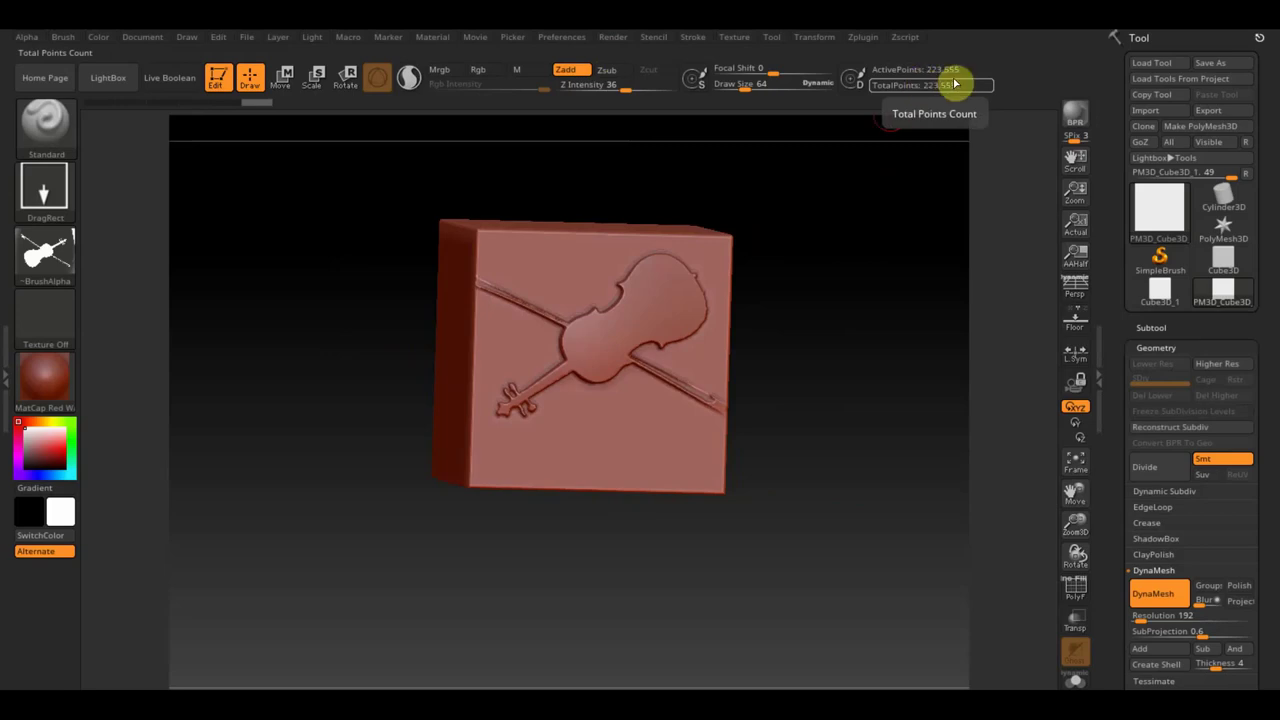
{"action": "mouse_move", "coordinate": [908, 224]}
{"action": "left_mouse_down"}
{"action": "mouse_move", "coordinate": [843, 297]}
{"action": "mouse_move", "coordinate": [811, 291]}
{"action": "mouse_move", "coordinate": [891, 271]}
{"action": "mouse_move", "coordinate": [899, 290]}
{"action": "mouse_move", "coordinate": [971, 304]}
{"action": "mouse_move", "coordinate": [973, 375]}
{"action": "left_mouse_up"}
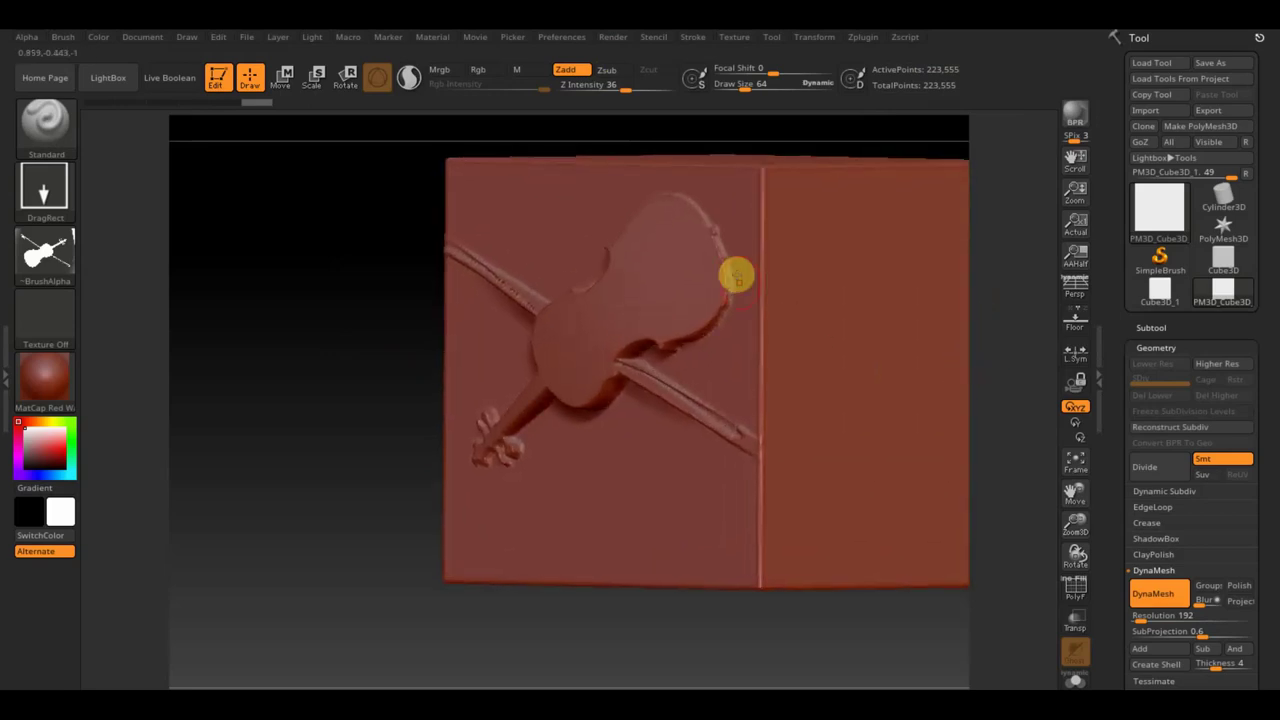
{"action": "mouse_move", "coordinate": [434, 263]}
{"action": "left_mouse_down"}
{"action": "mouse_move", "coordinate": [466, 274]}
{"action": "mouse_move", "coordinate": [393, 284]}
{"action": "left_mouse_up"}
{"action": "left_click_drag", "start_coordinate": [423, 343], "coordinate": [369, 271], "text": "alt"}
{"action": "mouse_move", "coordinate": [471, 199]}
{"action": "left_mouse_down", "text": "ctrl"}
{"action": "mouse_move", "coordinate": [537, 389]}
{"action": "mouse_move", "coordinate": [603, 500]}
{"action": "mouse_move", "coordinate": [660, 509]}
{"action": "left_mouse_up", "text": "ctrl"}
{"action": "mouse_move", "coordinate": [794, 497]}
{"action": "left_mouse_down", "text": "alt"}
{"action": "mouse_move", "coordinate": [800, 486]}
{"action": "mouse_move", "coordinate": [805, 535]}
{"action": "left_mouse_up", "text": "alt"}
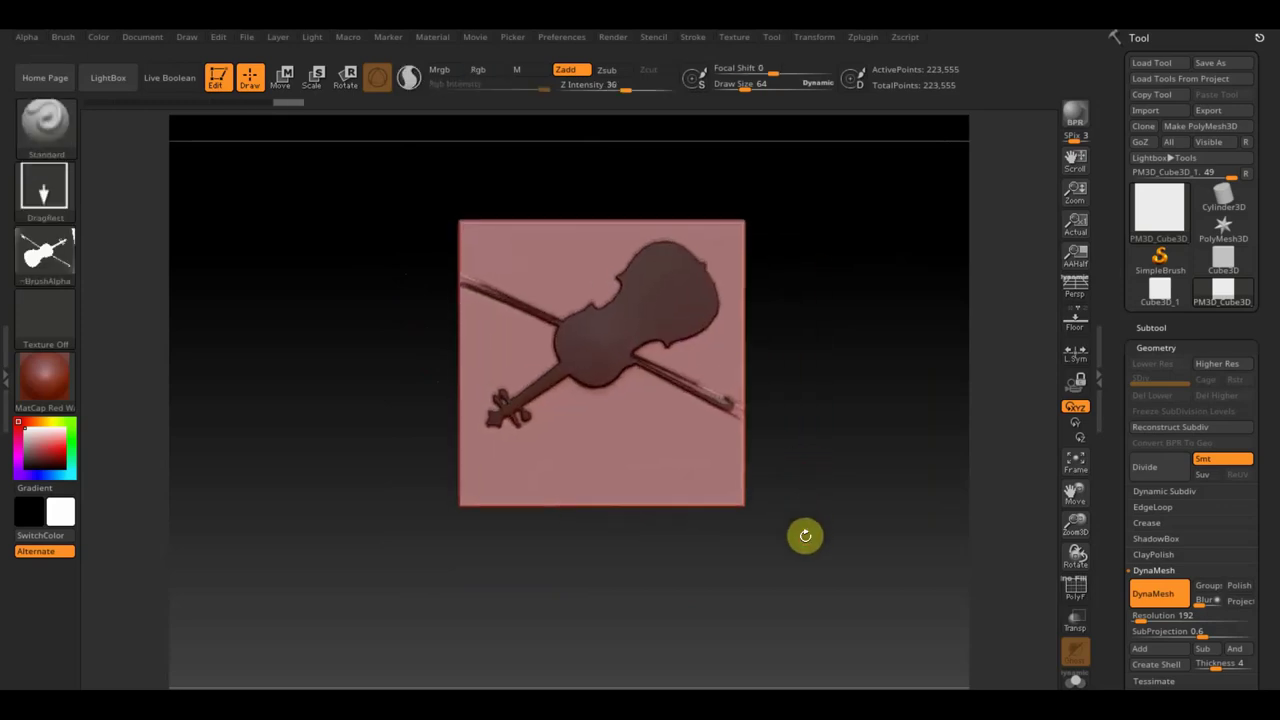
- Clear the mask and hide the boxed region, keeping only the thin violin slab
{"action": "key", "text": "ctrl"}
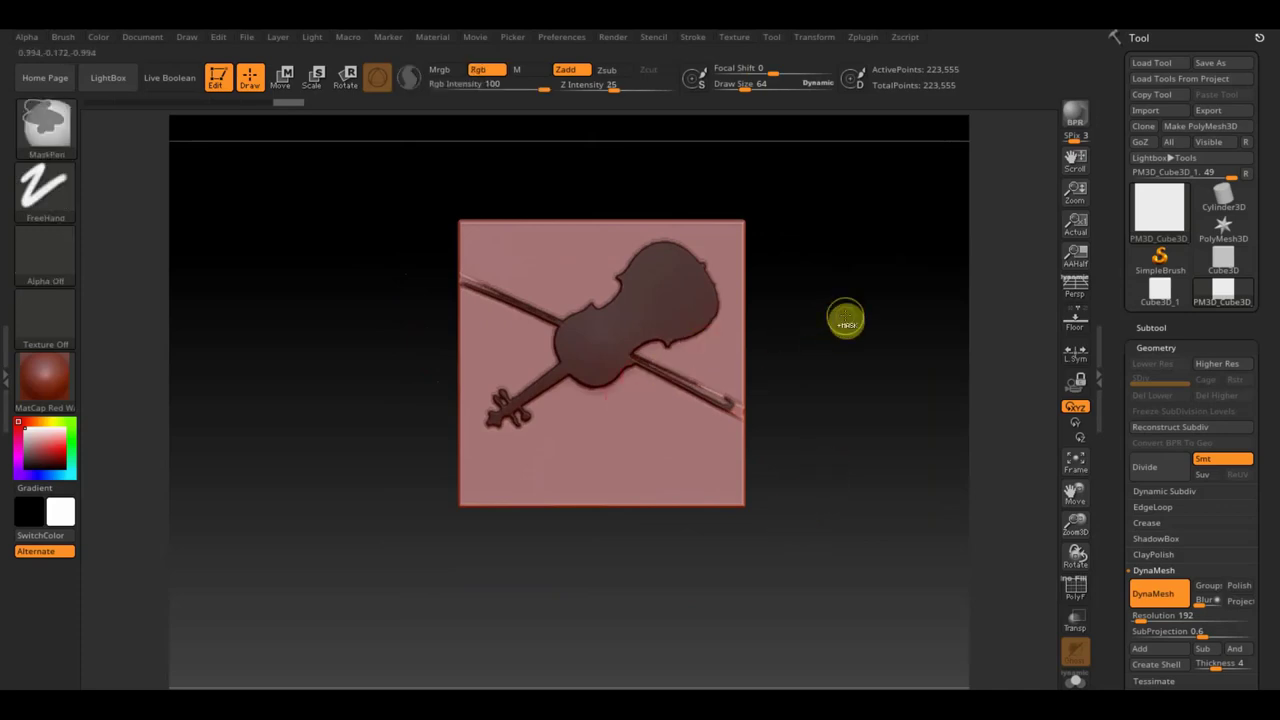
{"action": "left_click_drag", "start_coordinate": [845, 318], "coordinate": [406, 383], "text": "ctrl"}
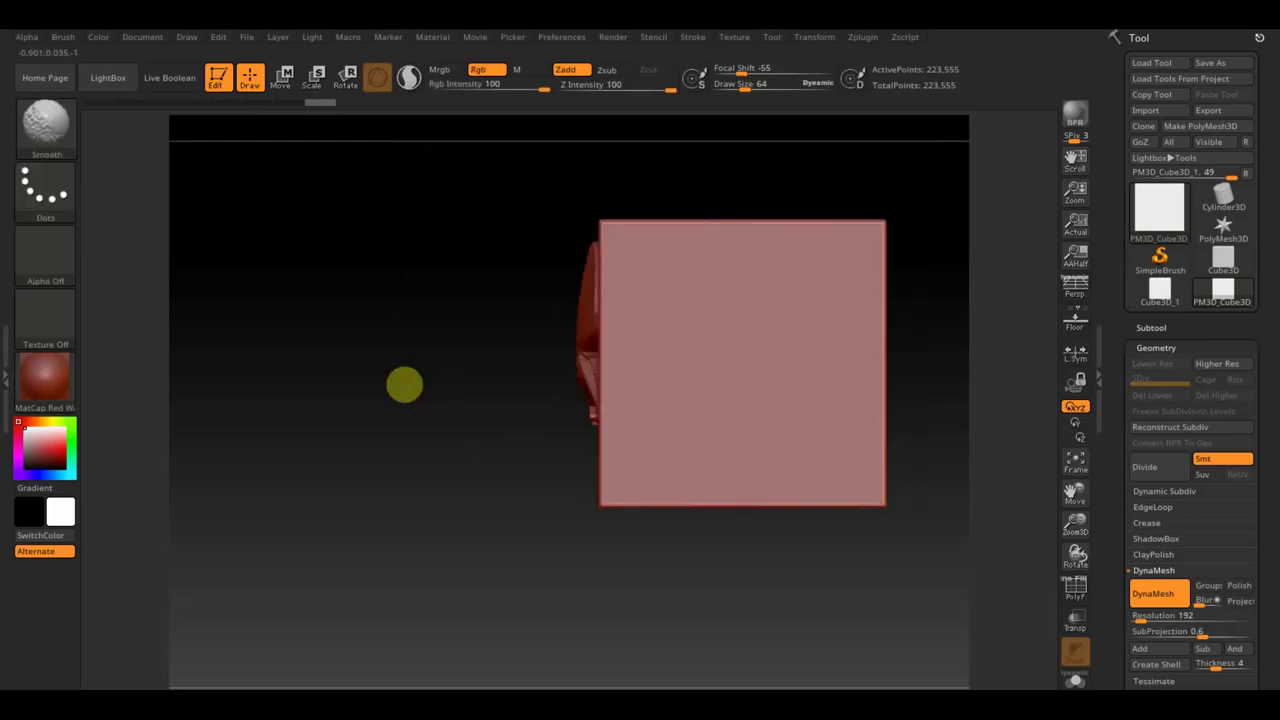
{"action": "key", "text": "ctrl+shift"}
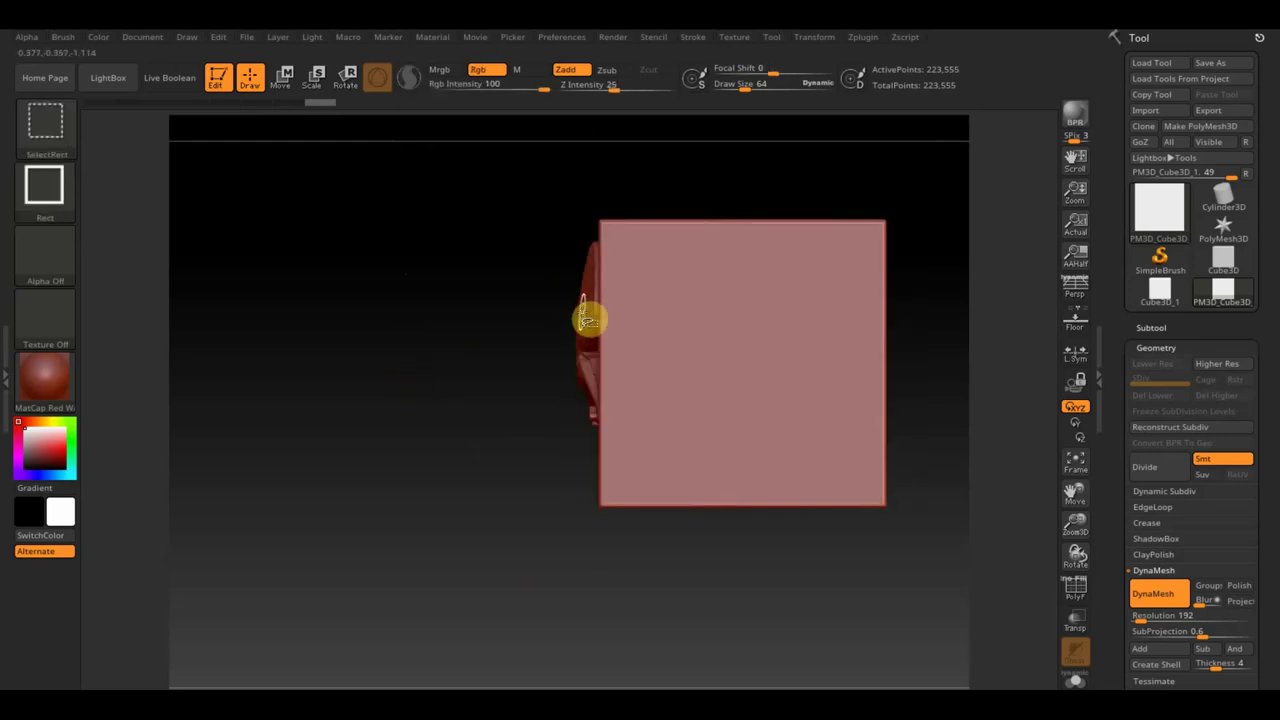
{"action": "left_click_drag", "start_coordinate": [587, 318], "coordinate": [580, 309], "text": "ctrl+shift"}
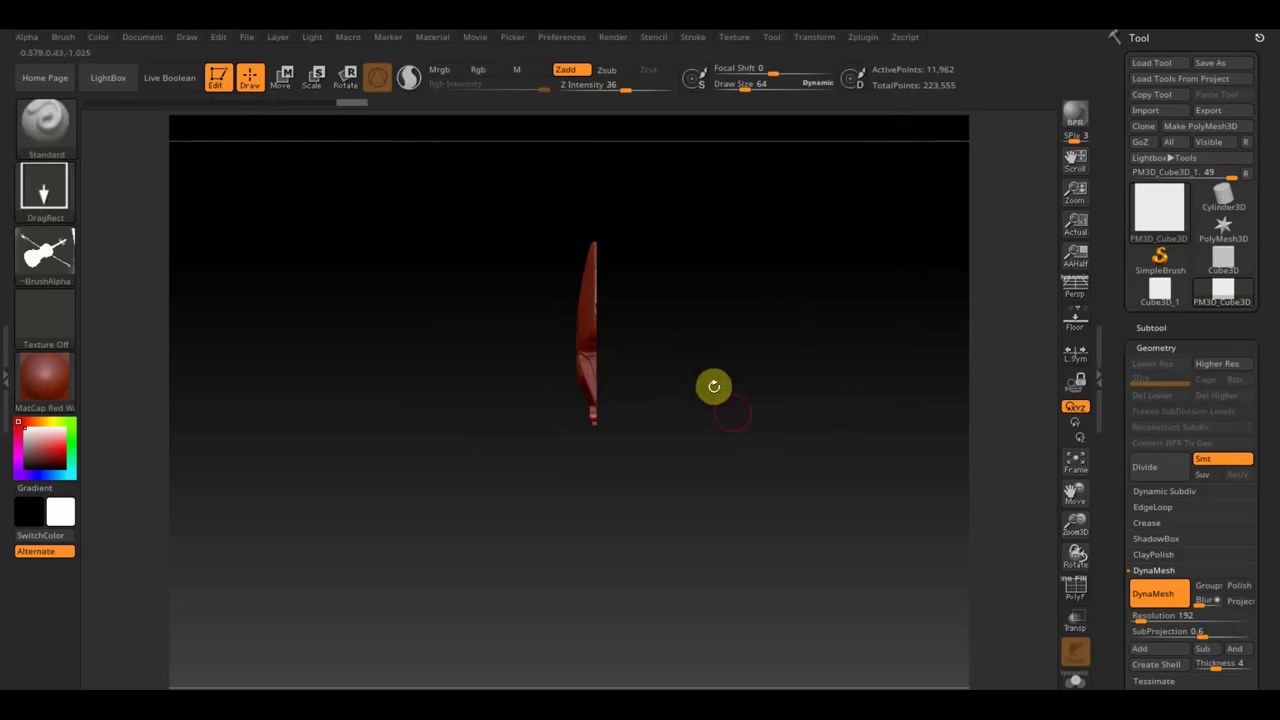
{"action": "mouse_move", "coordinate": [768, 476]}
{"action": "left_mouse_down"}
{"action": "mouse_move", "coordinate": [751, 486]}
{"action": "mouse_move", "coordinate": [814, 486]}
{"action": "mouse_move", "coordinate": [796, 491]}
{"action": "mouse_move", "coordinate": [821, 477]}
{"action": "mouse_move", "coordinate": [769, 463]}
{"action": "mouse_move", "coordinate": [771, 474]}
{"action": "left_mouse_up"}
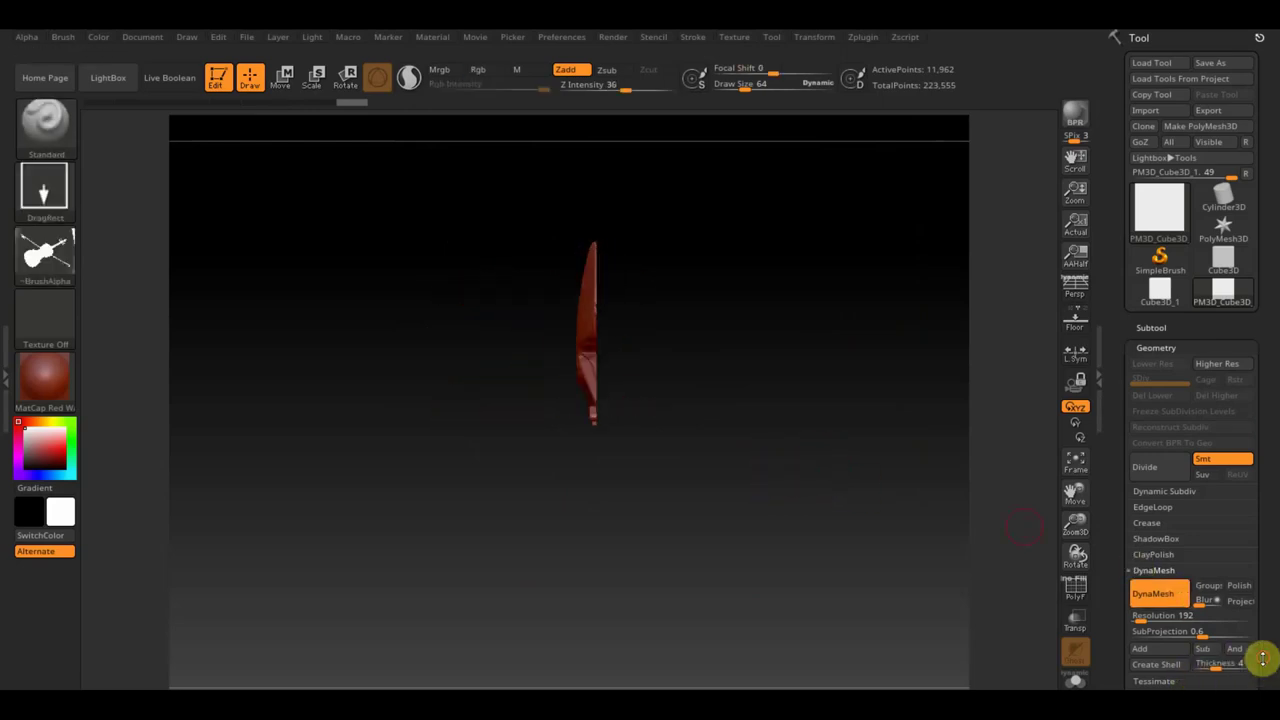
- Delete the hidden geometry, leaving 11,962 points, and turn on the Floor grid
{"action": "left_click_drag", "start_coordinate": [1263, 658], "coordinate": [1260, 580]}
{"action": "left_click", "coordinate": [1180, 583]}
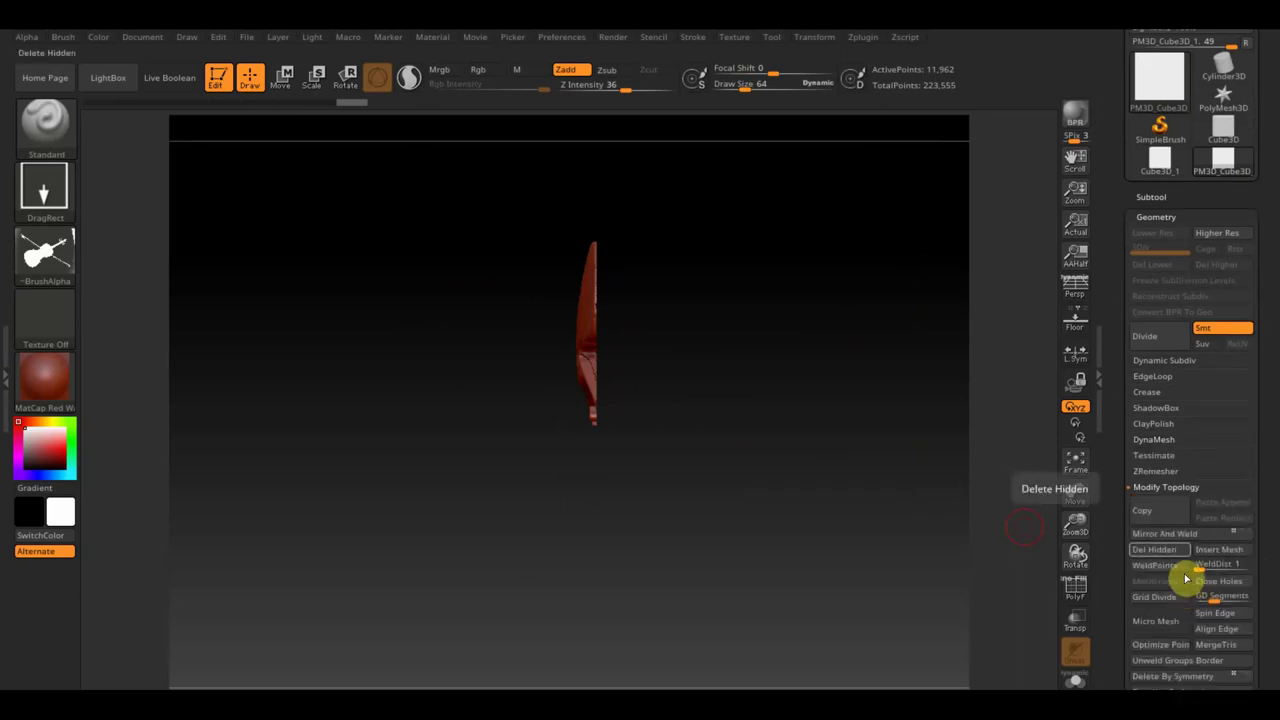
{"action": "left_click", "coordinate": [1157, 550]}
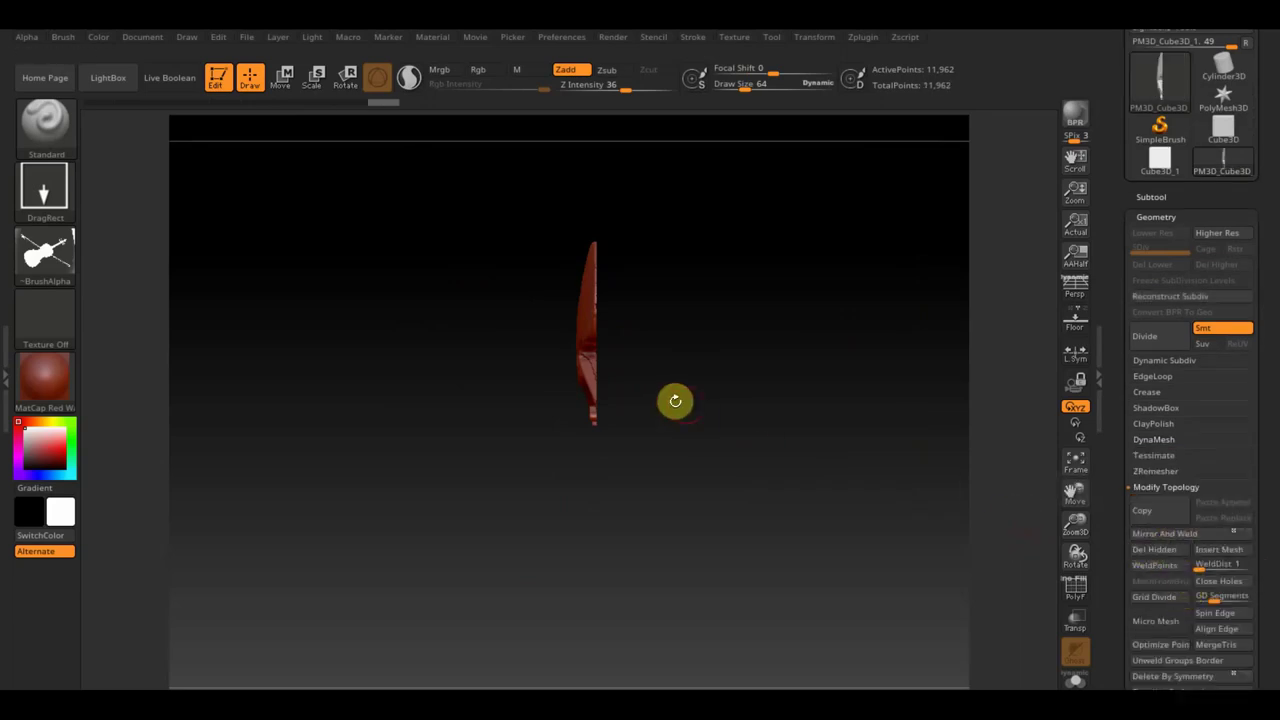
{"action": "left_click", "coordinate": [1075, 322]}
- With the Move gizmo, rotate the slab about 88°, tilt it 32° and shift it left
{"action": "mouse_move", "coordinate": [811, 383]}
{"action": "left_mouse_down"}
{"action": "mouse_move", "coordinate": [811, 528]}
{"action": "mouse_move", "coordinate": [914, 500]}
{"action": "mouse_move", "coordinate": [834, 506]}
{"action": "left_mouse_up"}
{"action": "mouse_move", "coordinate": [826, 383]}
{"action": "left_mouse_down"}
{"action": "mouse_move", "coordinate": [788, 384]}
{"action": "mouse_move", "coordinate": [806, 514]}
{"action": "left_mouse_up"}
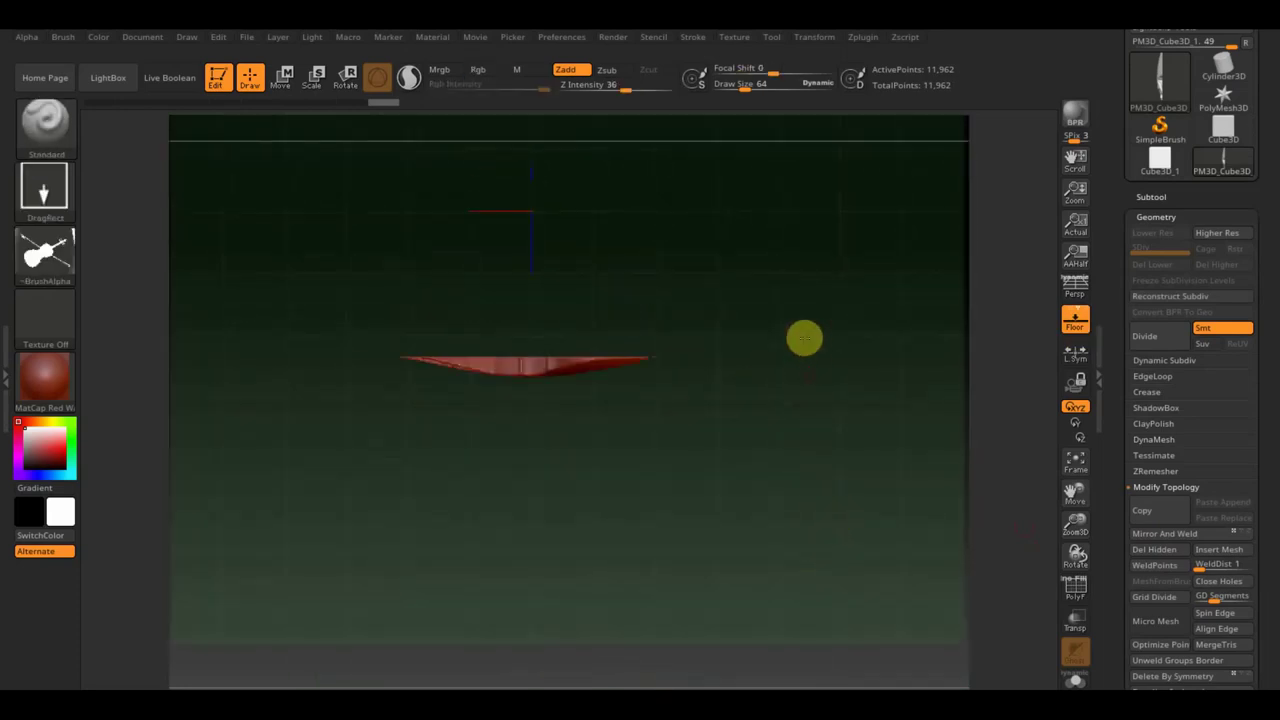
{"action": "left_click", "coordinate": [286, 78]}
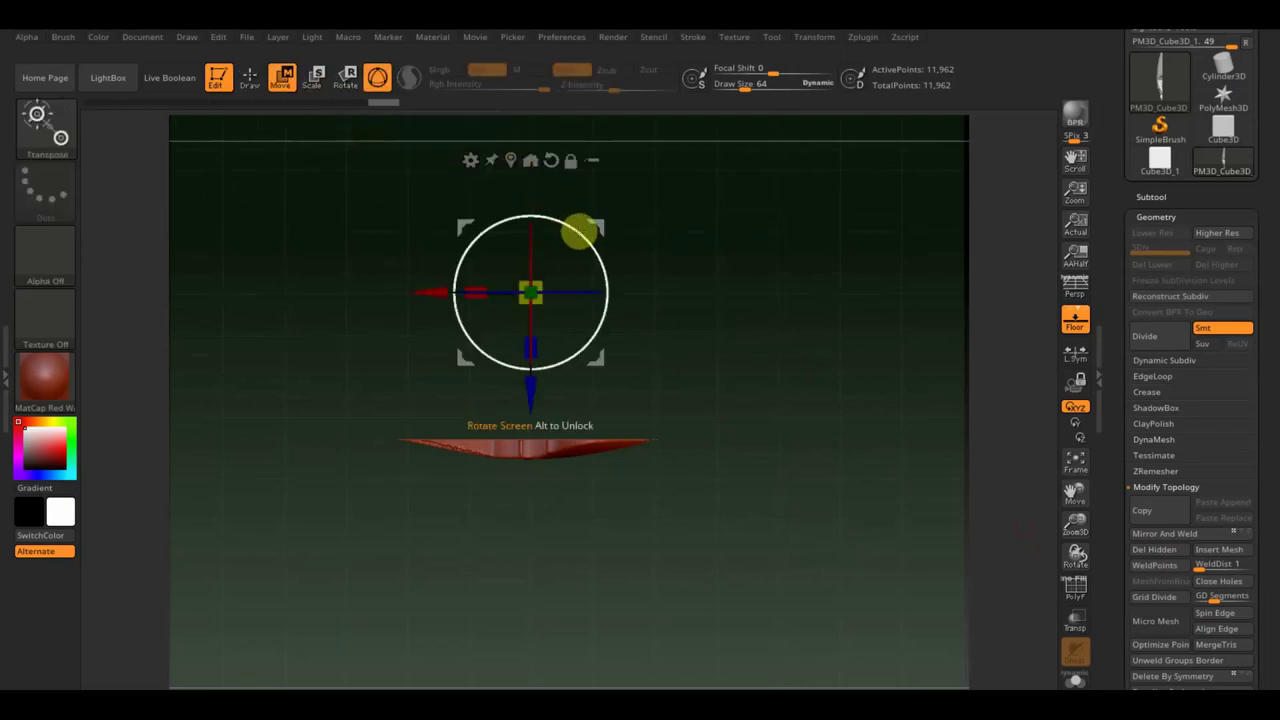
{"action": "left_click_drag", "start_coordinate": [530, 400], "coordinate": [530, 550], "text": "alt"}
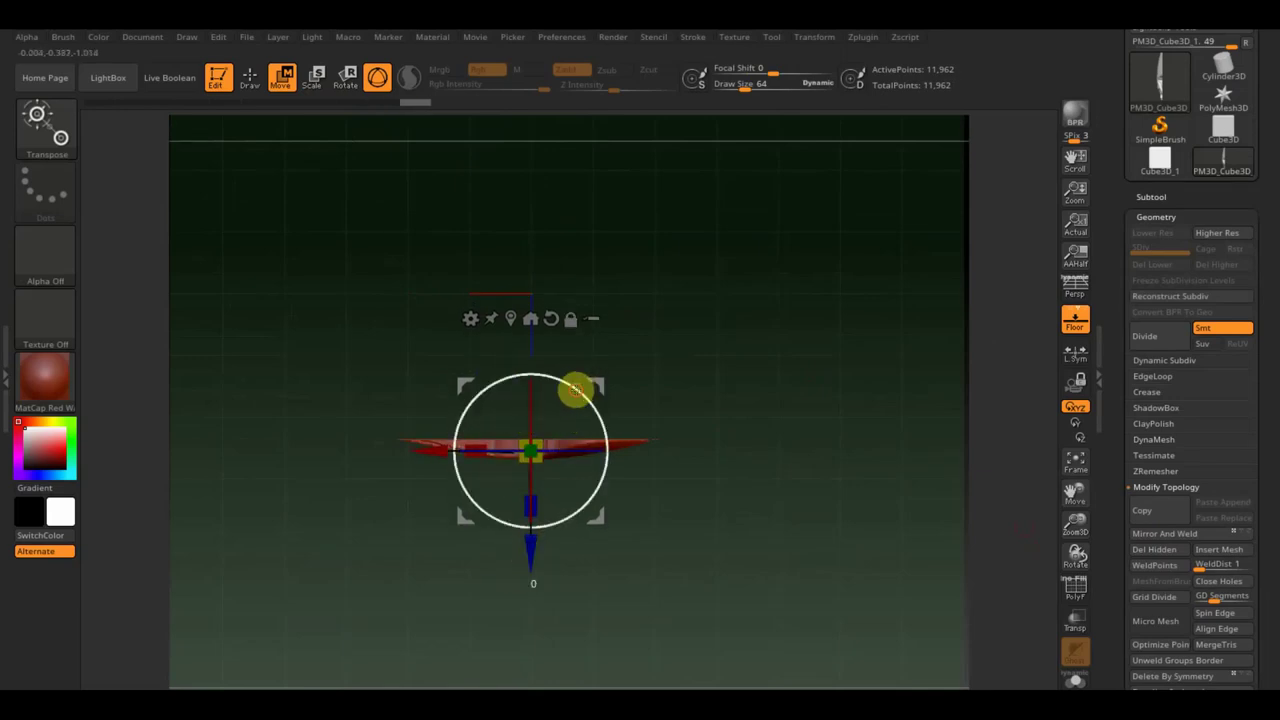
{"action": "left_click_drag", "start_coordinate": [576, 390], "coordinate": [590, 492]}
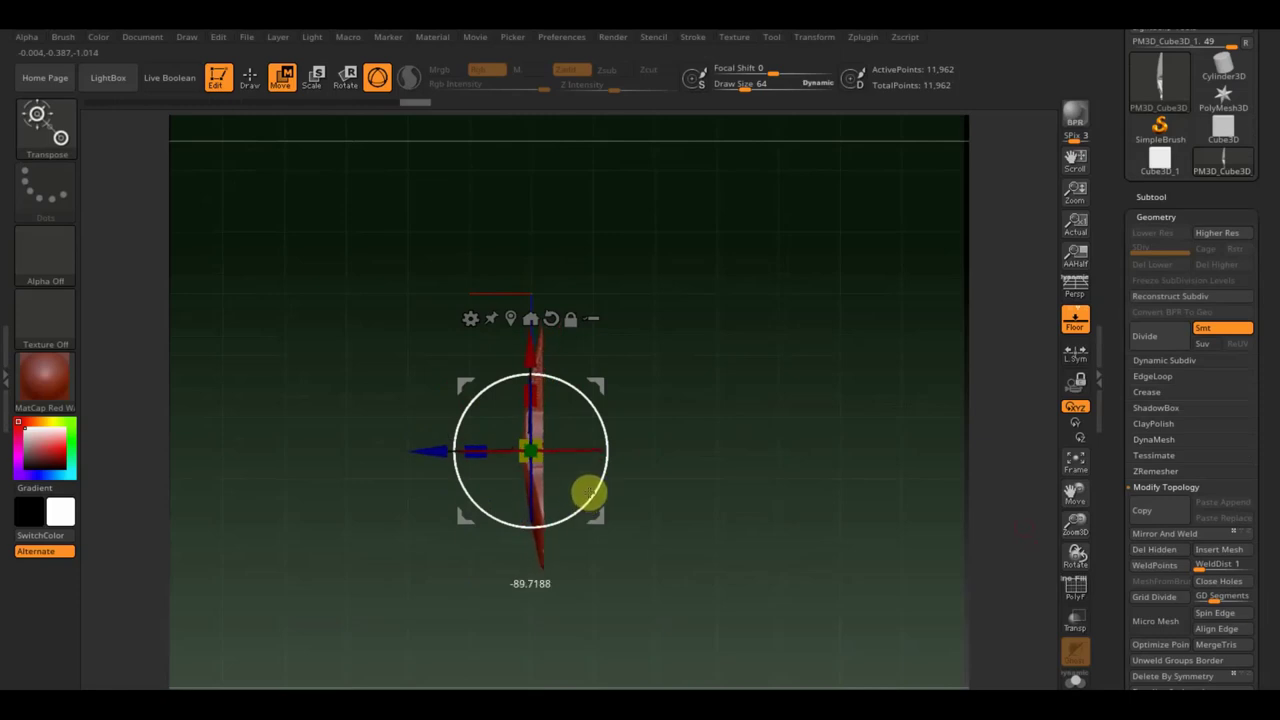
{"action": "left_click_drag", "start_coordinate": [428, 446], "coordinate": [421, 448]}
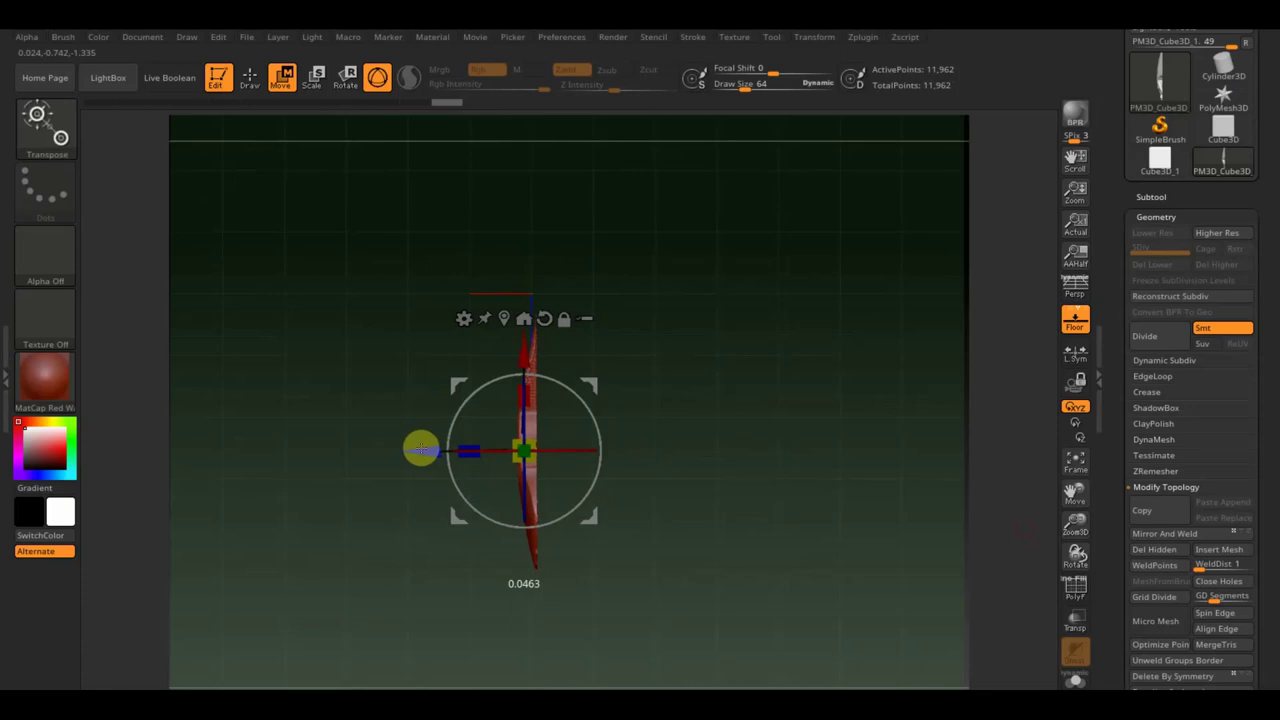
{"action": "mouse_move", "coordinate": [730, 388]}
{"action": "left_mouse_down"}
{"action": "mouse_move", "coordinate": [771, 434]}
{"action": "mouse_move", "coordinate": [808, 443]}
{"action": "mouse_move", "coordinate": [565, 399]}
{"action": "mouse_move", "coordinate": [535, 494]}
{"action": "left_mouse_up"}
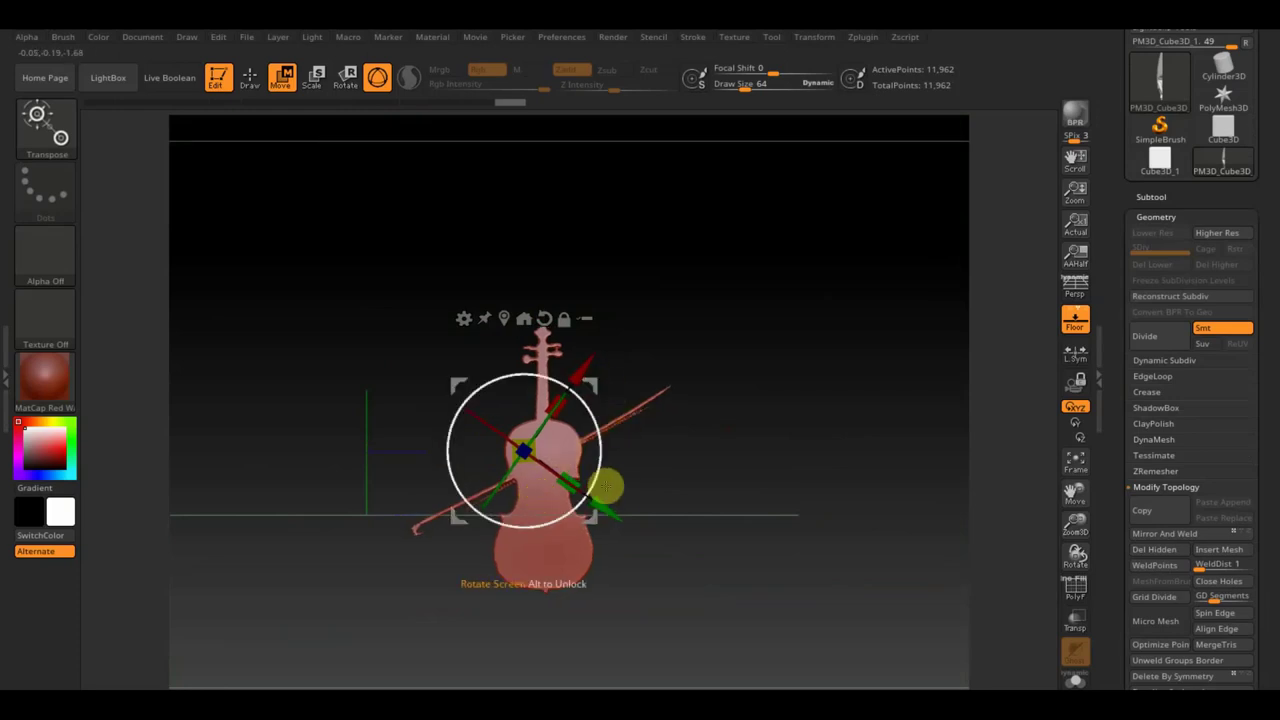
{"action": "left_click_drag", "start_coordinate": [603, 461], "coordinate": [605, 410]}
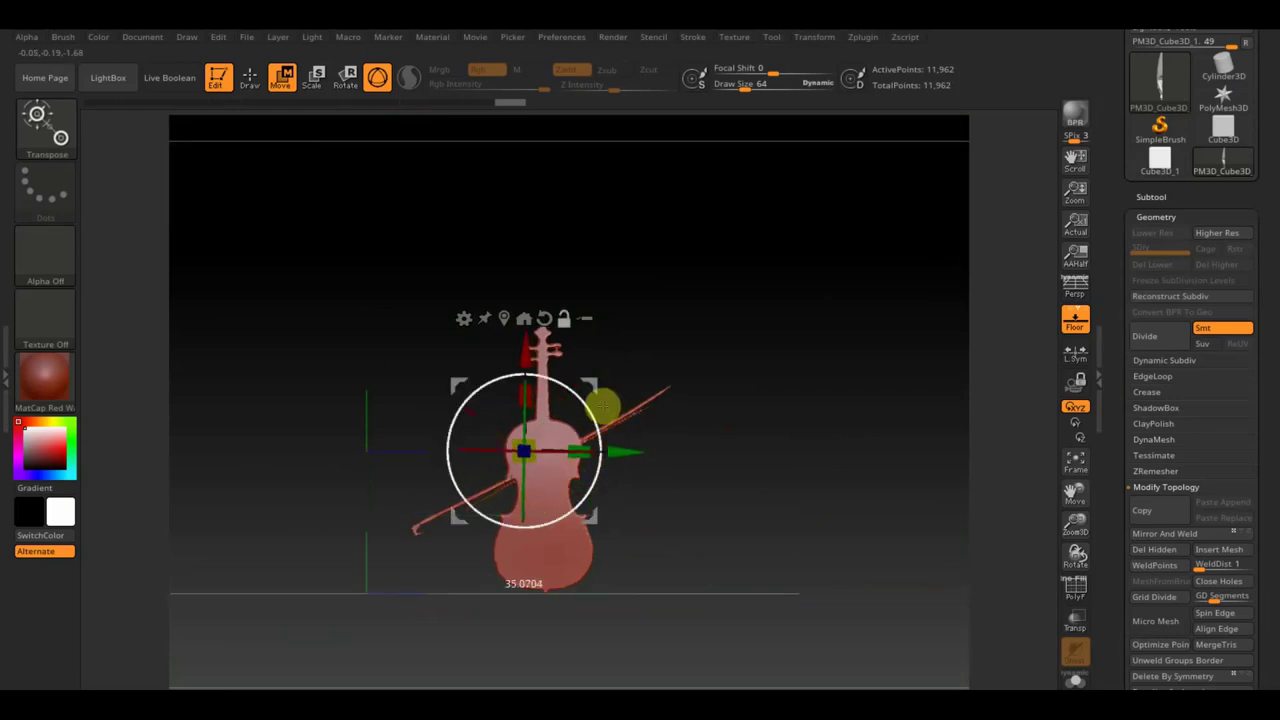
{"action": "left_click_drag", "start_coordinate": [640, 449], "coordinate": [456, 469]}
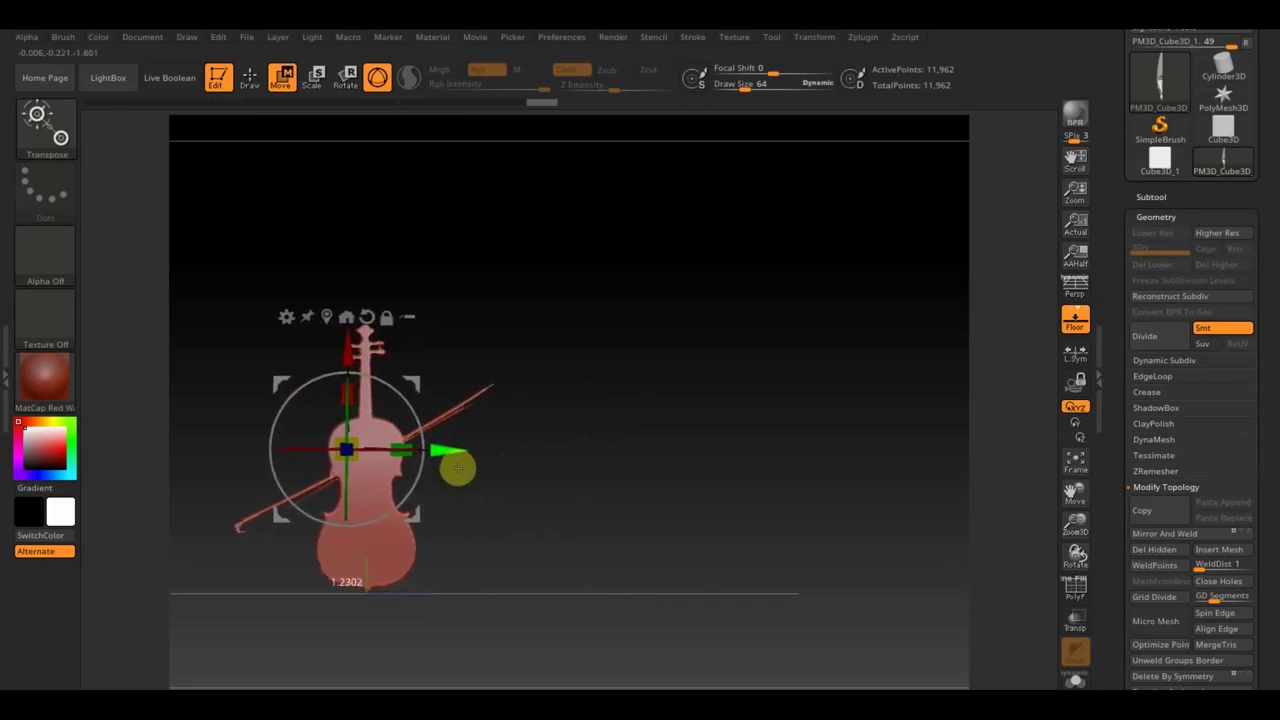
{"action": "mouse_move", "coordinate": [629, 485]}
{"action": "left_mouse_down"}
{"action": "mouse_move", "coordinate": [589, 503]}
{"action": "mouse_move", "coordinate": [597, 491]}
{"action": "left_mouse_up"}
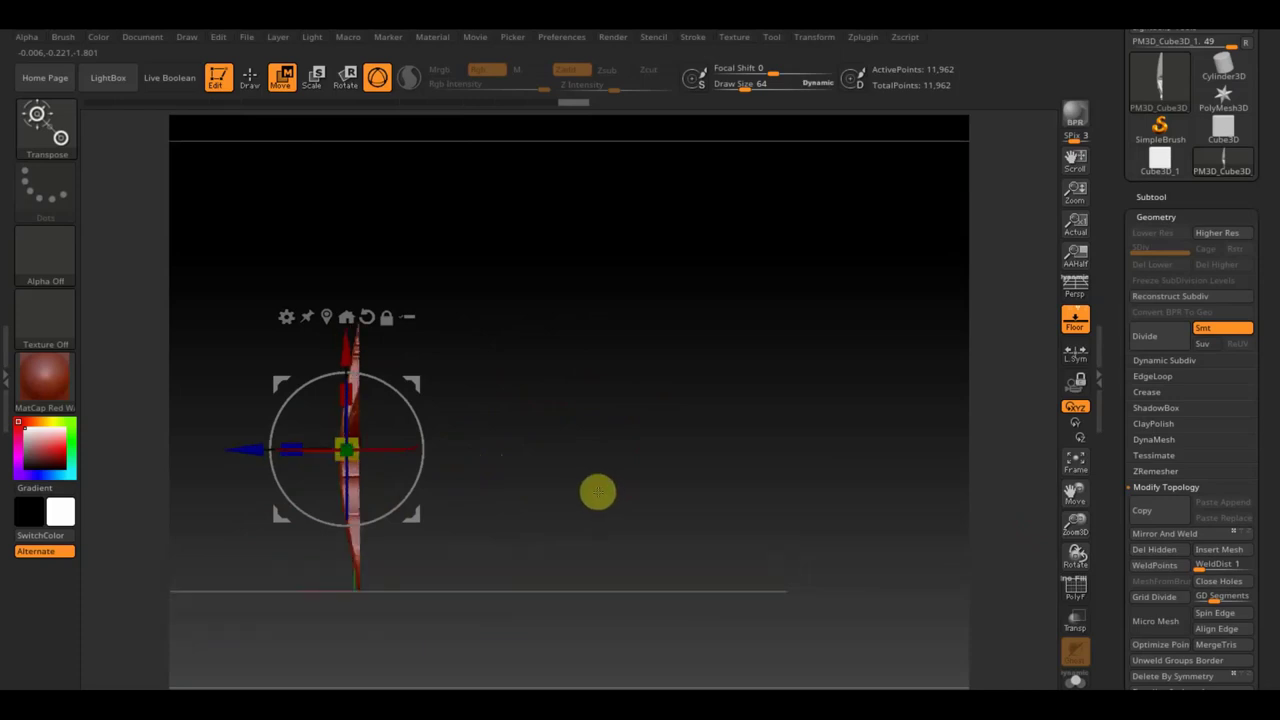
{"action": "left_click_drag", "start_coordinate": [249, 449], "coordinate": [245, 449]}
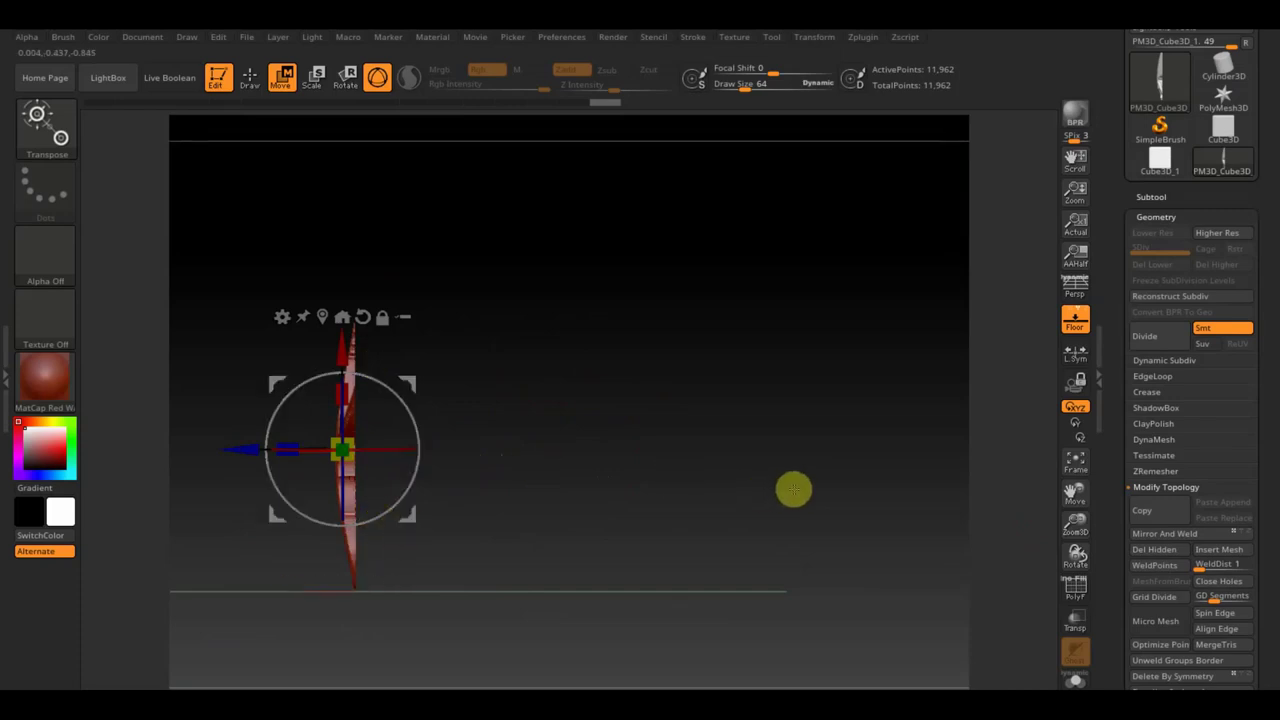
- Mirror And Weld the slab and thin it along its depth, reaching 21,760 points
{"action": "left_click", "coordinate": [1164, 534]}
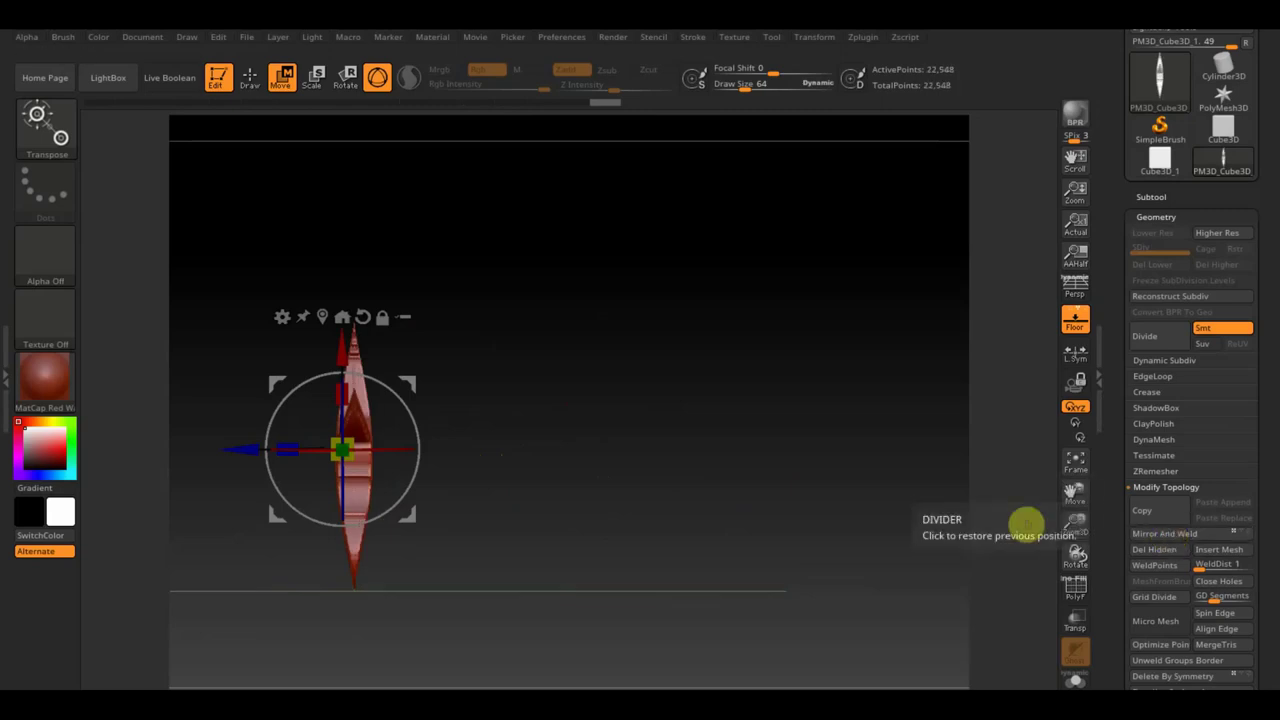
{"action": "left_click_drag", "start_coordinate": [280, 441], "coordinate": [294, 447]}
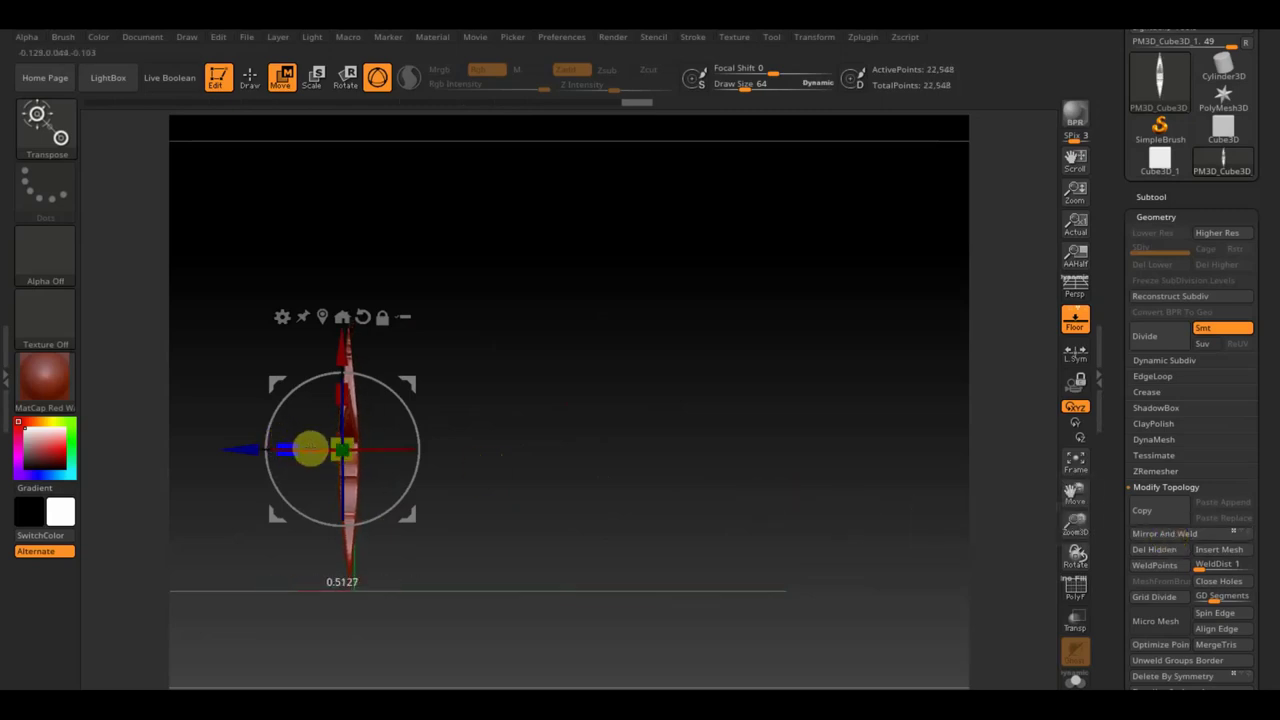
{"action": "left_click", "coordinate": [312, 77]}
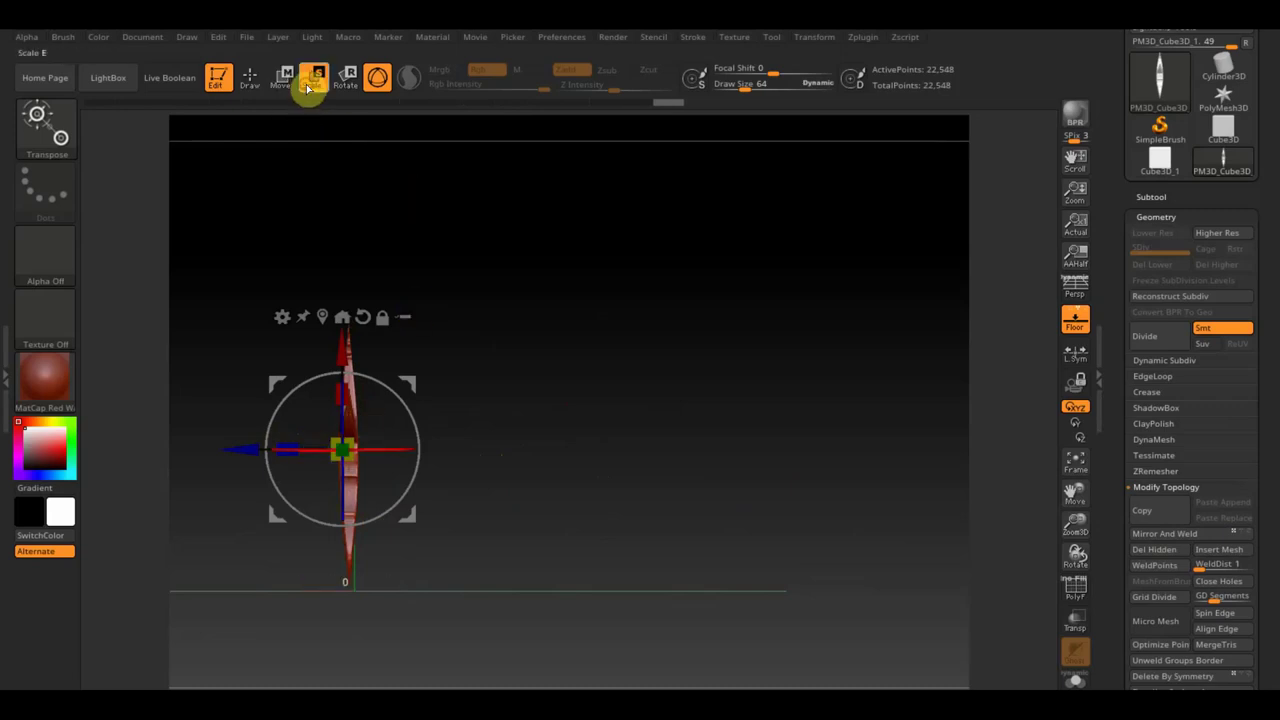
{"action": "left_click", "coordinate": [249, 77]}
{"action": "mouse_move", "coordinate": [437, 400]}
{"action": "left_mouse_down"}
{"action": "mouse_move", "coordinate": [501, 411]}
{"action": "mouse_move", "coordinate": [486, 437]}
{"action": "left_mouse_up"}
{"action": "key", "text": "w"}
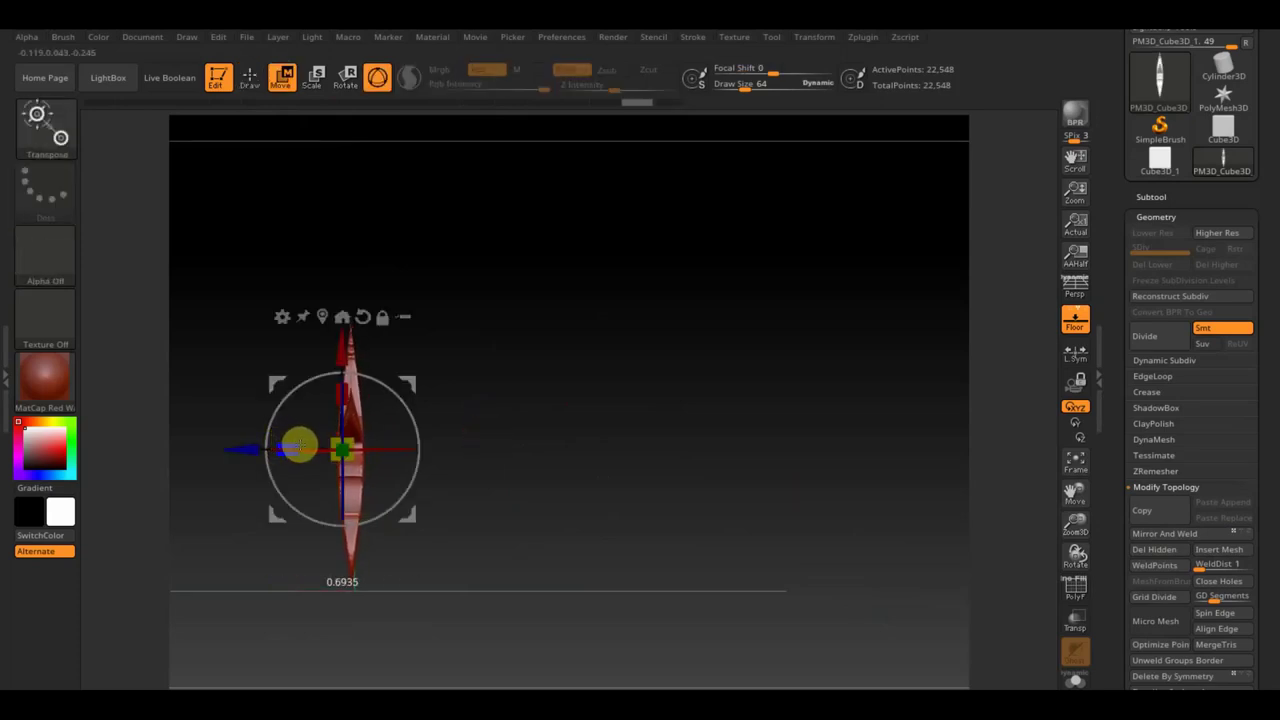
{"action": "left_click_drag", "start_coordinate": [303, 449], "coordinate": [311, 452]}
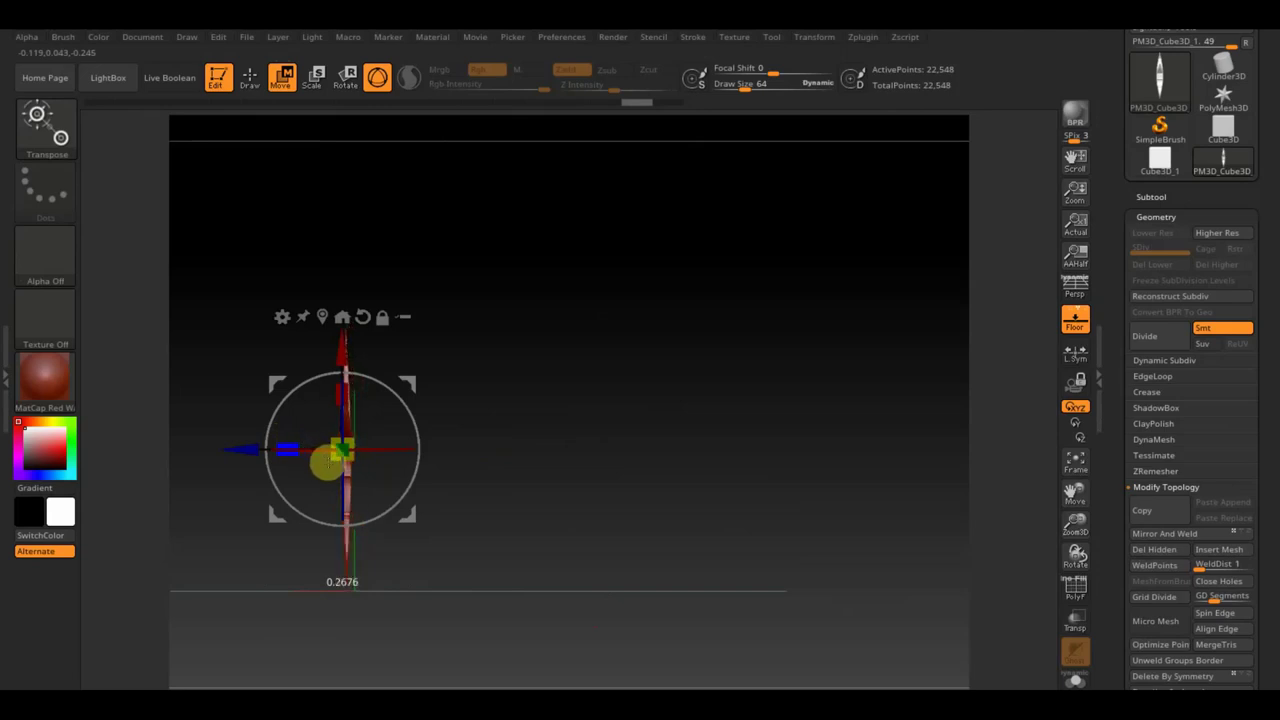
{"action": "left_click_drag", "start_coordinate": [330, 463], "coordinate": [354, 471]}
{"action": "key", "text": "ctrl+z"}
{"action": "left_click_drag", "start_coordinate": [271, 449], "coordinate": [255, 449]}
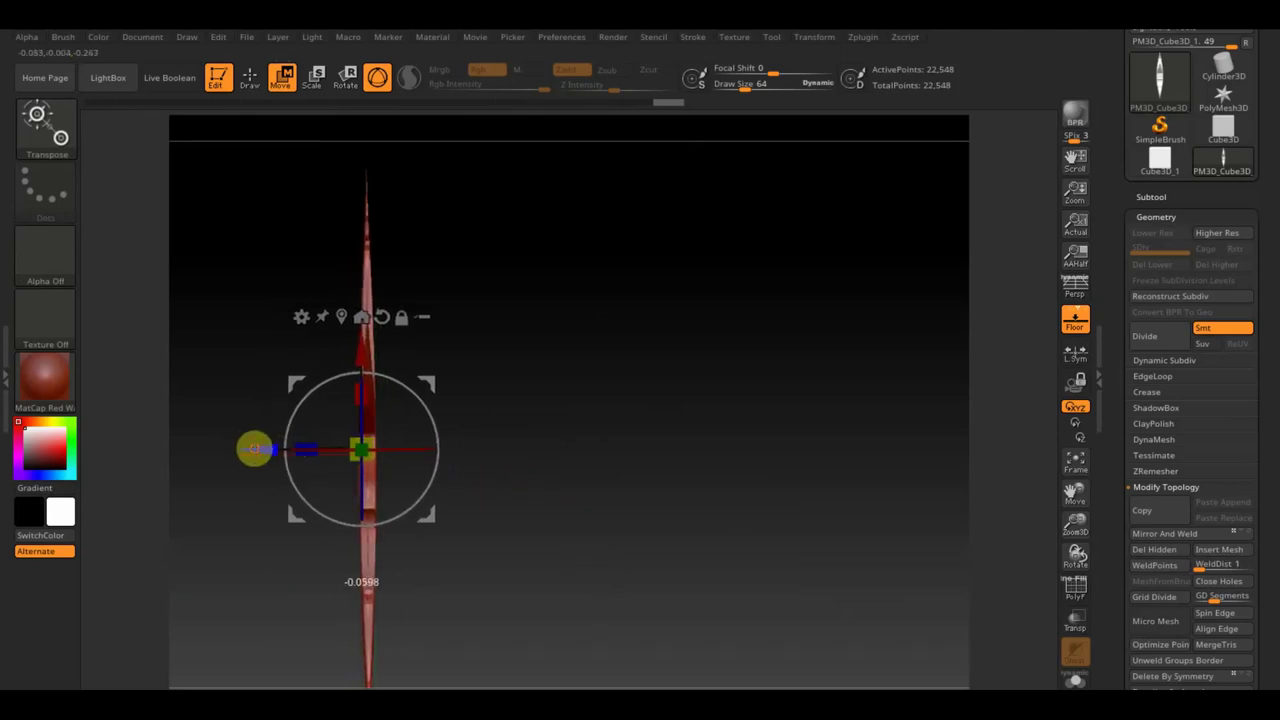
{"action": "mouse_move", "coordinate": [794, 528]}
{"action": "left_mouse_down"}
{"action": "mouse_move", "coordinate": [776, 515]}
{"action": "mouse_move", "coordinate": [720, 518]}
{"action": "left_mouse_up"}
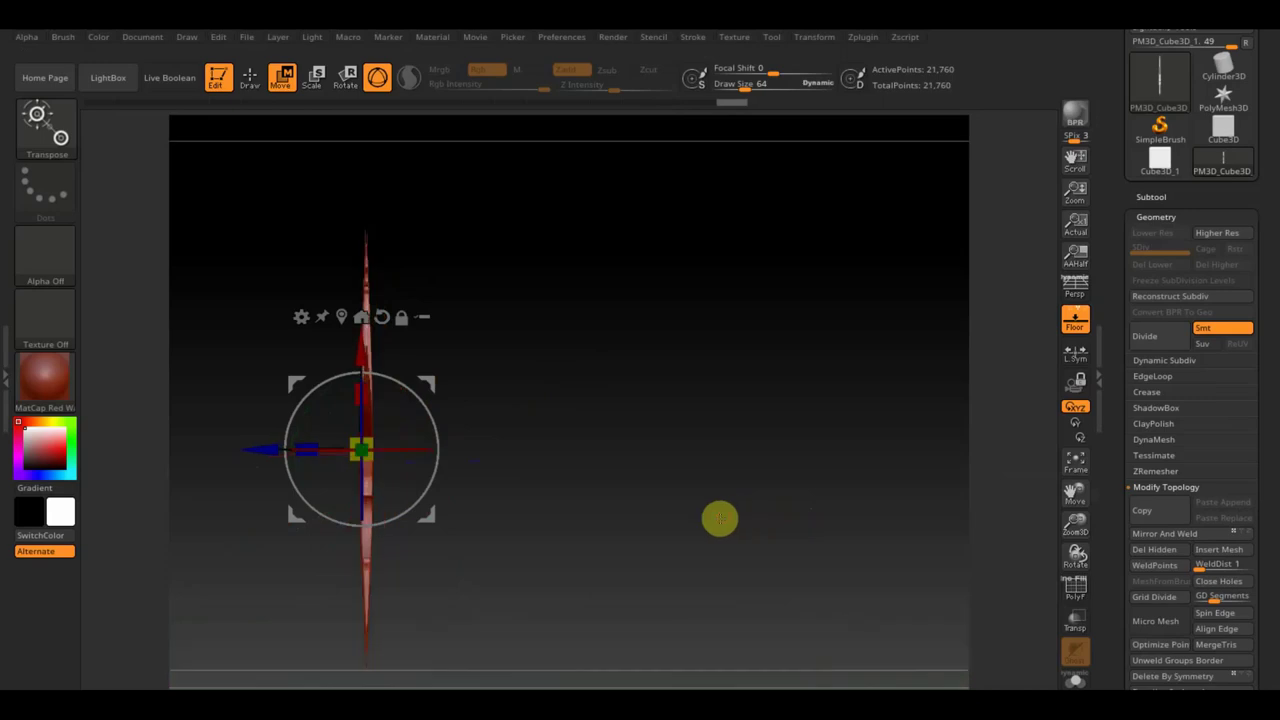
{"action": "left_click", "coordinate": [250, 77]}
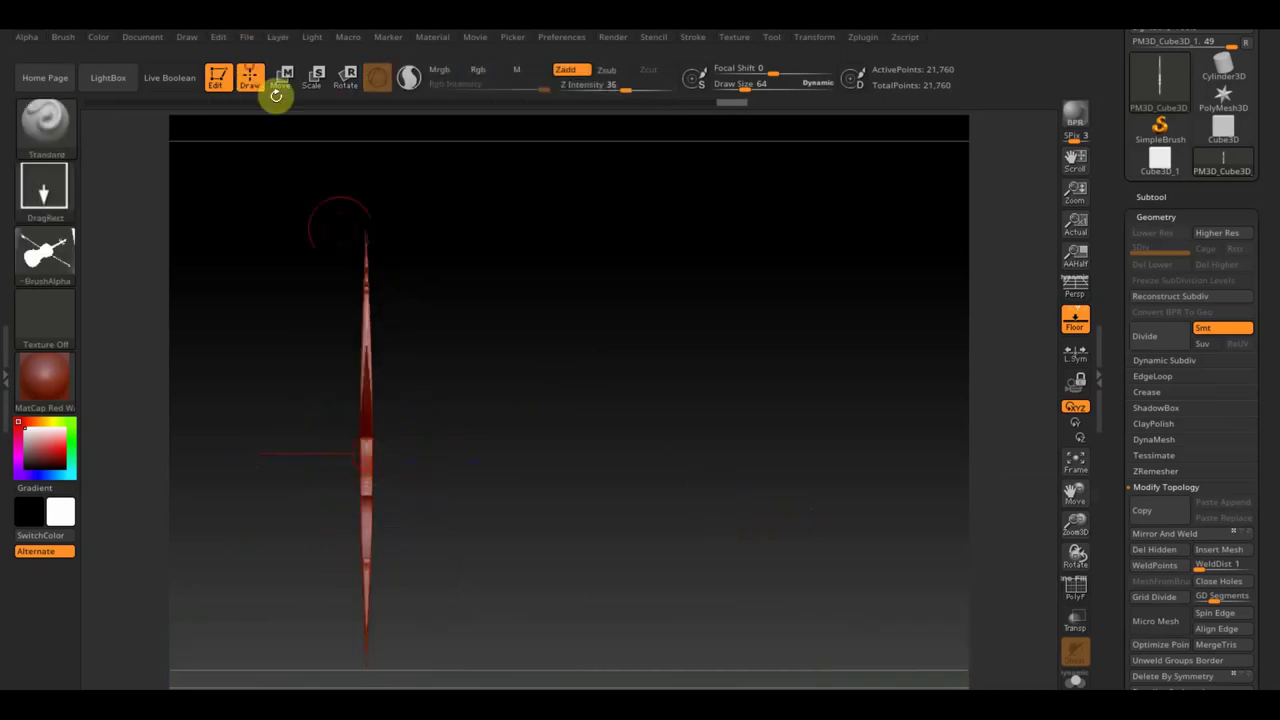
- Mask a tall region of the slab and adjust the unmasked part's depth and size with the gizmo
{"action": "key", "text": "ctrl"}
{"action": "left_click_drag", "start_coordinate": [512, 671], "coordinate": [366, 220], "text": "ctrl"}
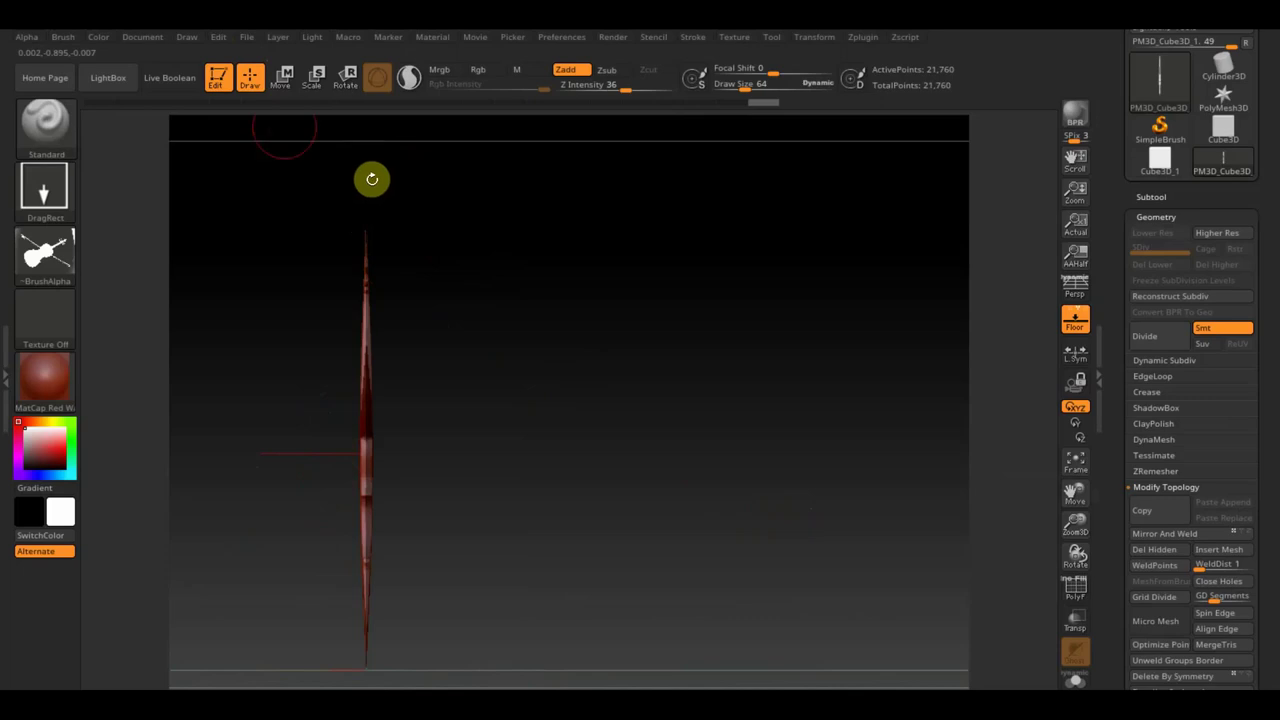
{"action": "left_click", "coordinate": [283, 80]}
{"action": "left_click_drag", "start_coordinate": [256, 449], "coordinate": [224, 458]}
{"action": "mouse_move", "coordinate": [503, 377]}
{"action": "left_mouse_down"}
{"action": "mouse_move", "coordinate": [469, 405]}
{"action": "mouse_move", "coordinate": [509, 391]}
{"action": "left_mouse_up"}
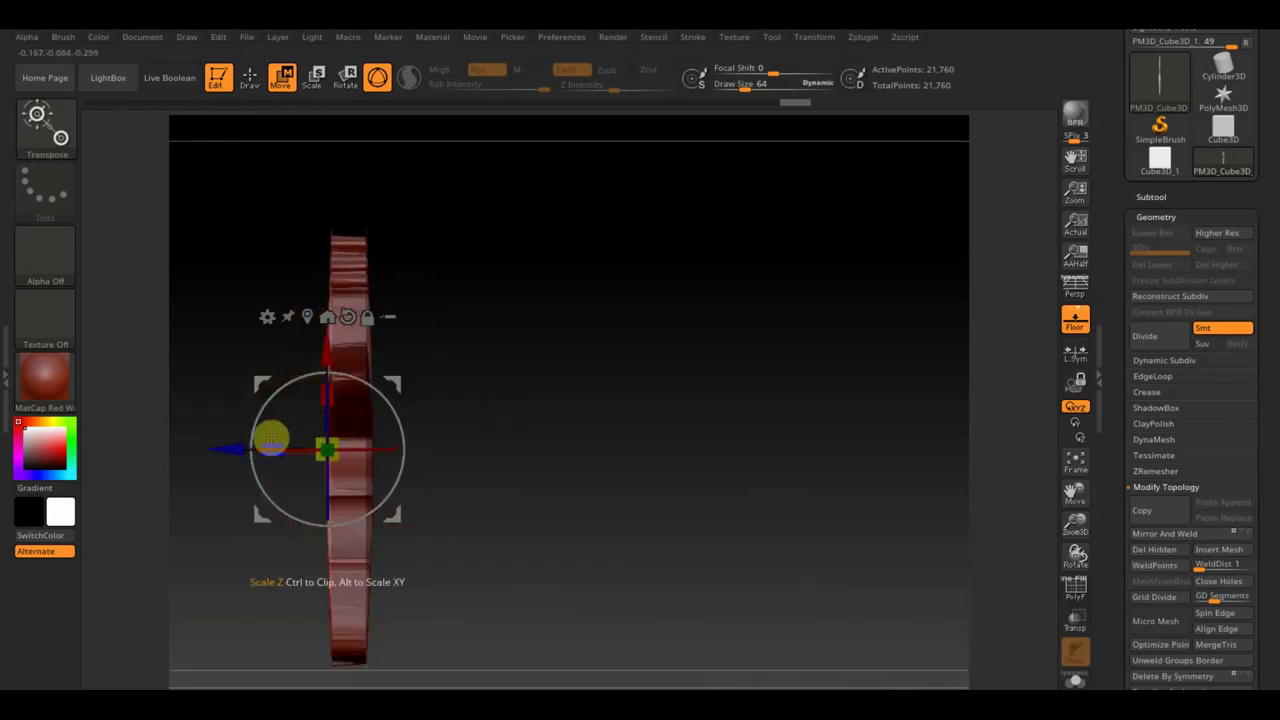
{"action": "left_click_drag", "start_coordinate": [249, 457], "coordinate": [223, 447]}
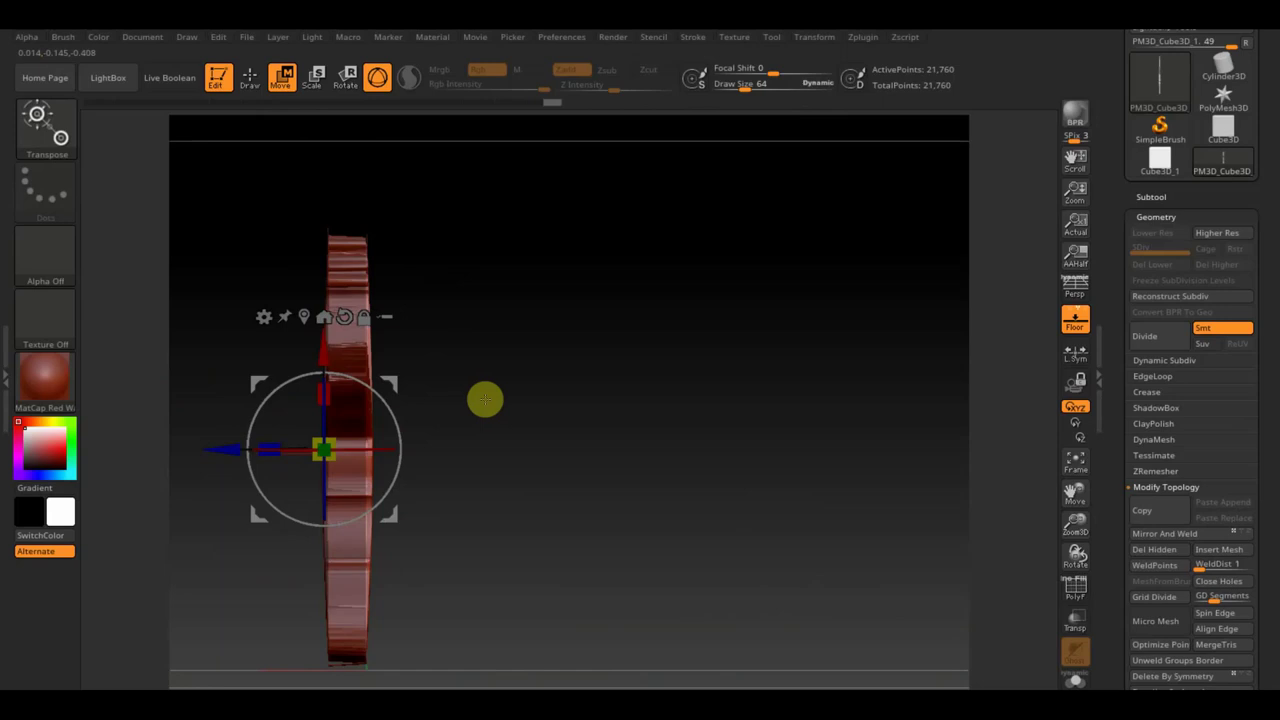
{"action": "left_click_drag", "start_coordinate": [274, 437], "coordinate": [281, 436]}
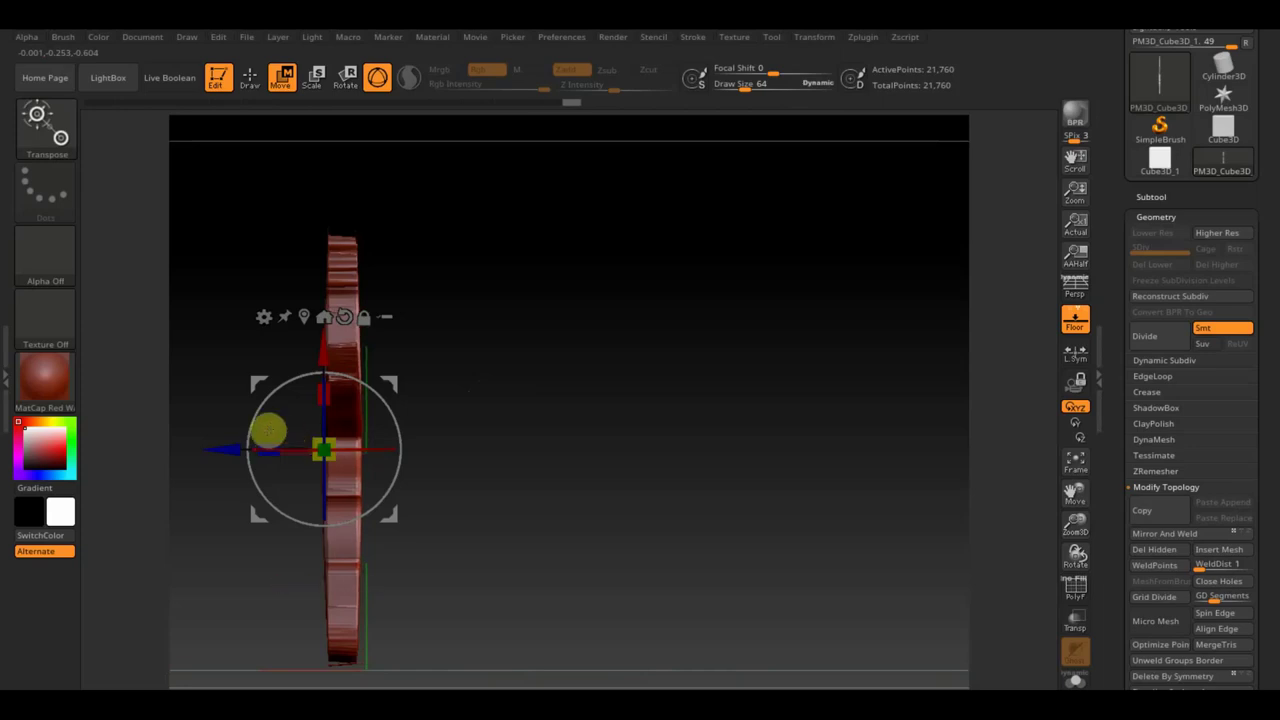
{"action": "key", "text": "ctrl"}
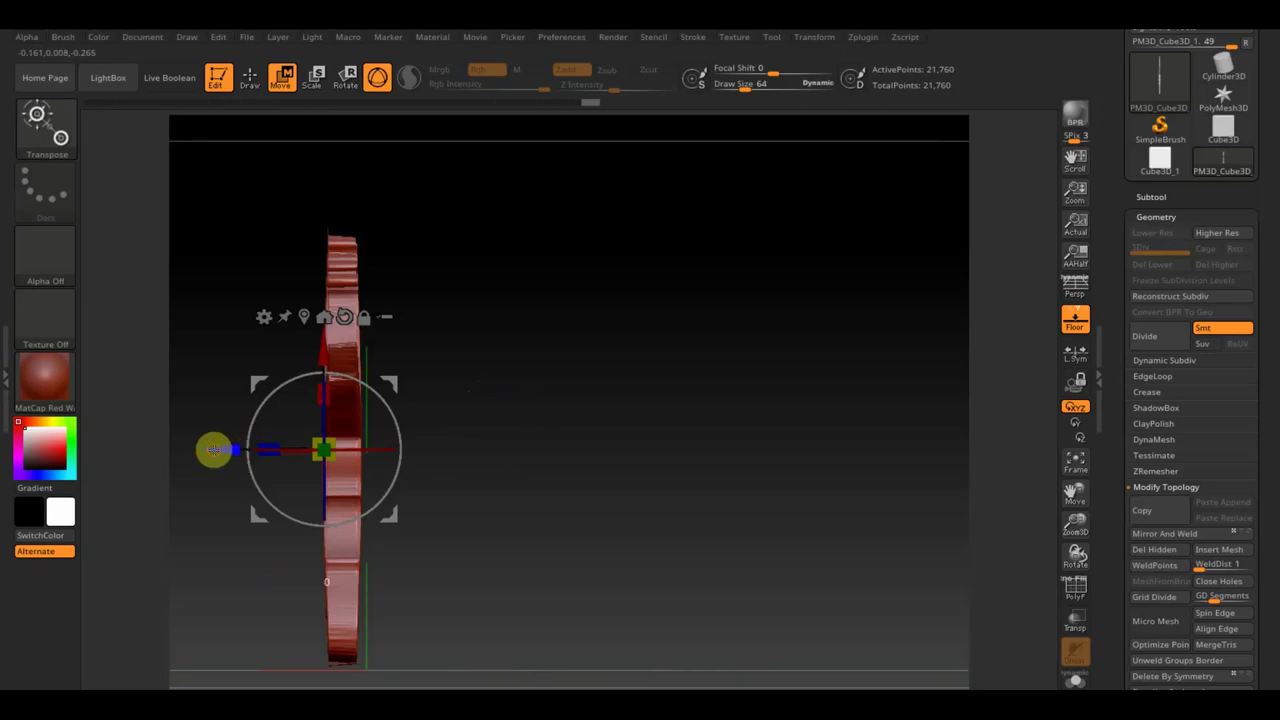
{"action": "left_click_drag", "start_coordinate": [211, 449], "coordinate": [237, 455]}
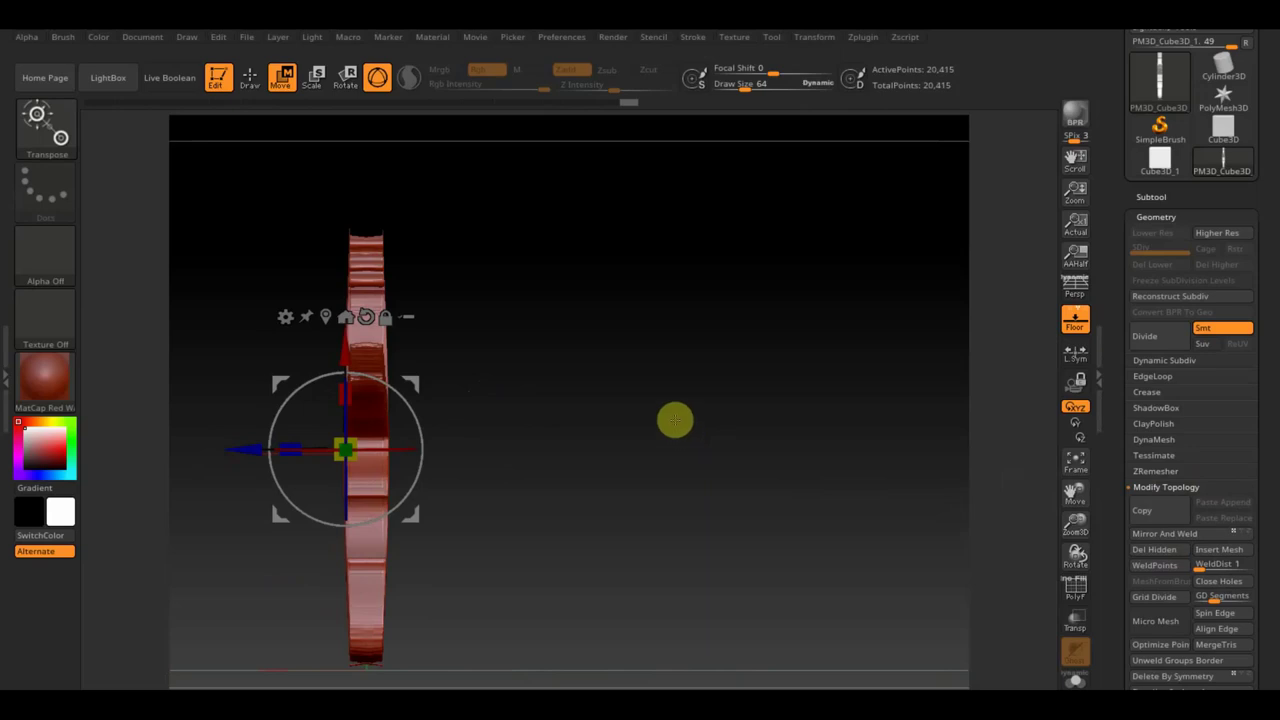
{"action": "key", "text": "ctrl+z"}
- Rotate the mesh about 88° to stand upright and recentre it in the front view
{"action": "mouse_move", "coordinate": [677, 385]}
{"action": "left_mouse_down"}
{"action": "mouse_move", "coordinate": [663, 514]}
{"action": "mouse_move", "coordinate": [621, 487]}
{"action": "left_mouse_up"}
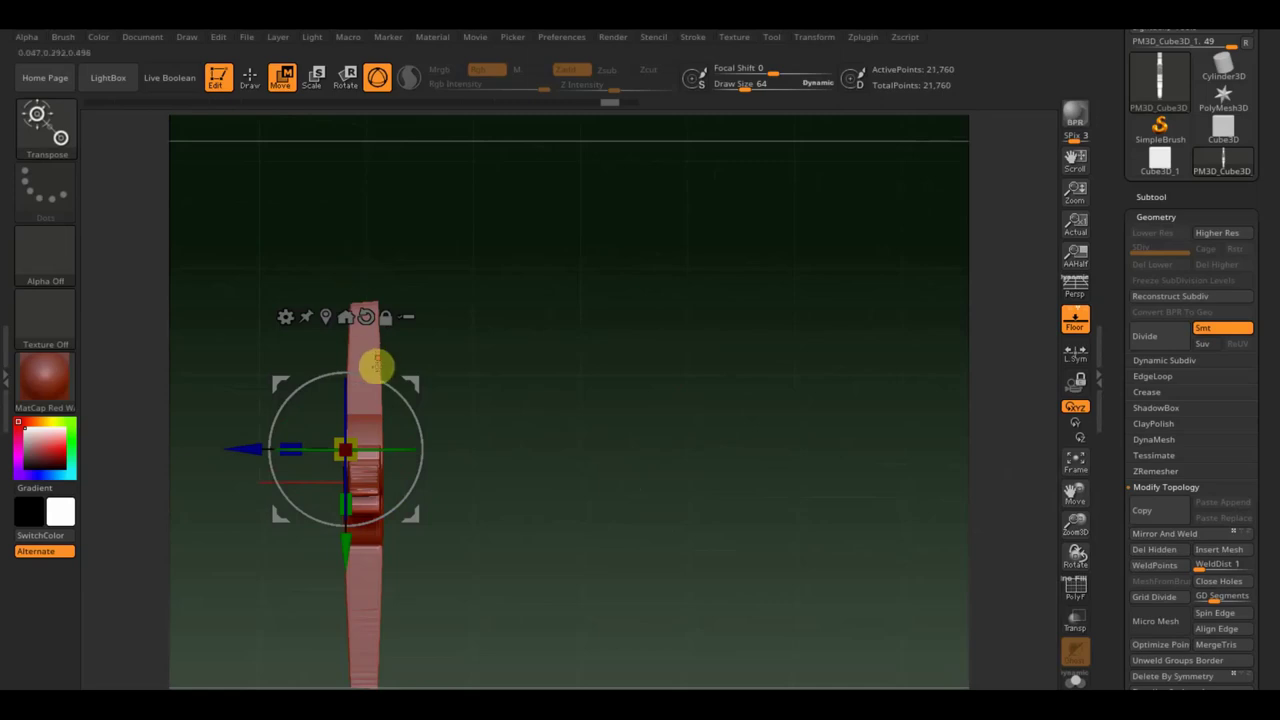
{"action": "left_click_drag", "start_coordinate": [380, 381], "coordinate": [247, 397]}
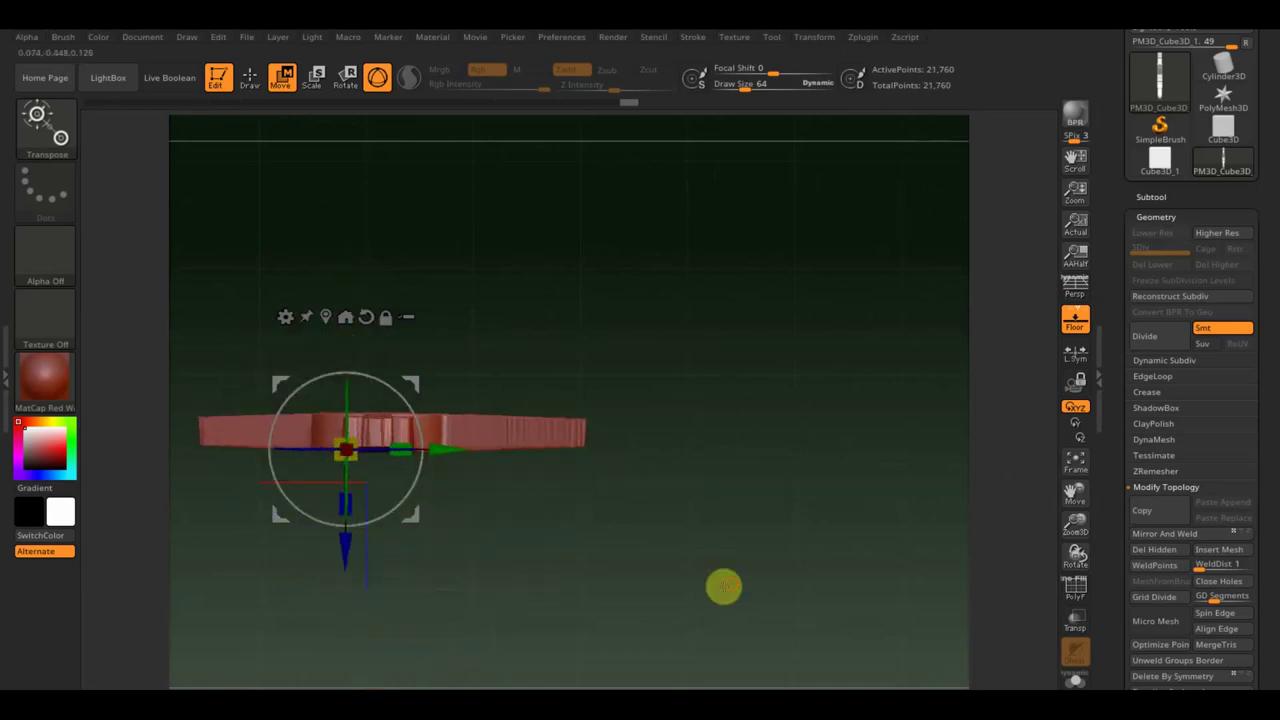
{"action": "left_click_drag", "start_coordinate": [724, 587], "coordinate": [736, 425]}
{"action": "mouse_move", "coordinate": [697, 479]}
{"action": "left_mouse_down", "text": "alt"}
{"action": "mouse_move", "coordinate": [726, 416]}
{"action": "mouse_move", "coordinate": [771, 423]}
{"action": "mouse_move", "coordinate": [738, 435]}
{"action": "left_mouse_up", "text": "alt"}
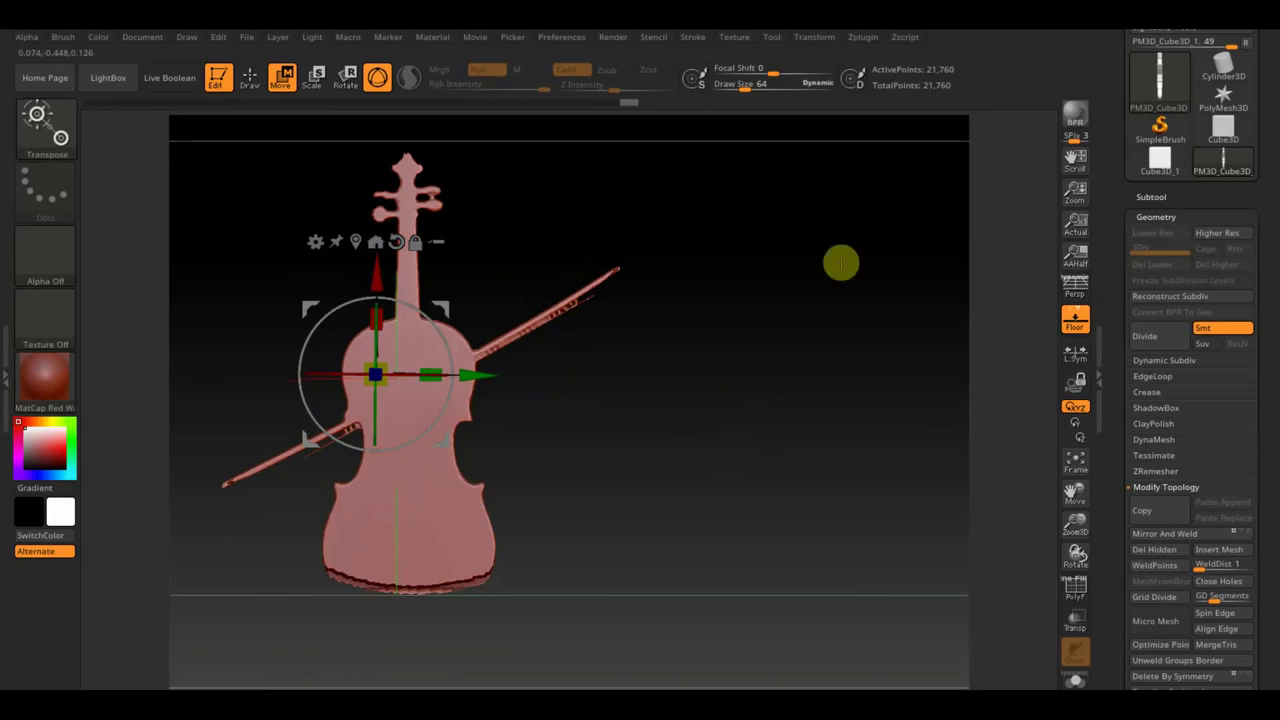
- Step back in the undo history, pick the TrimCurve brush, and test then undo a slice
{"action": "left_click", "coordinate": [439, 101]}
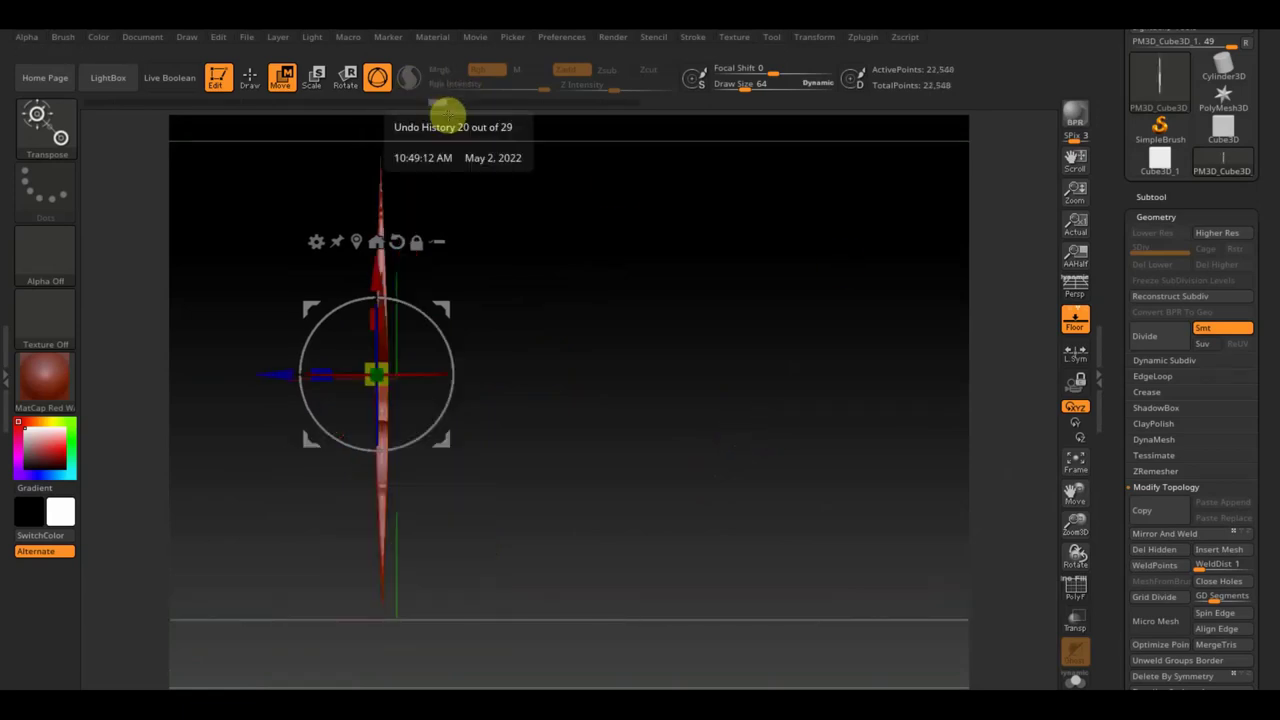
{"action": "left_click_drag", "start_coordinate": [503, 411], "coordinate": [664, 433]}
{"action": "left_click", "coordinate": [249, 77]}
{"action": "key", "text": "ctrl+shift"}
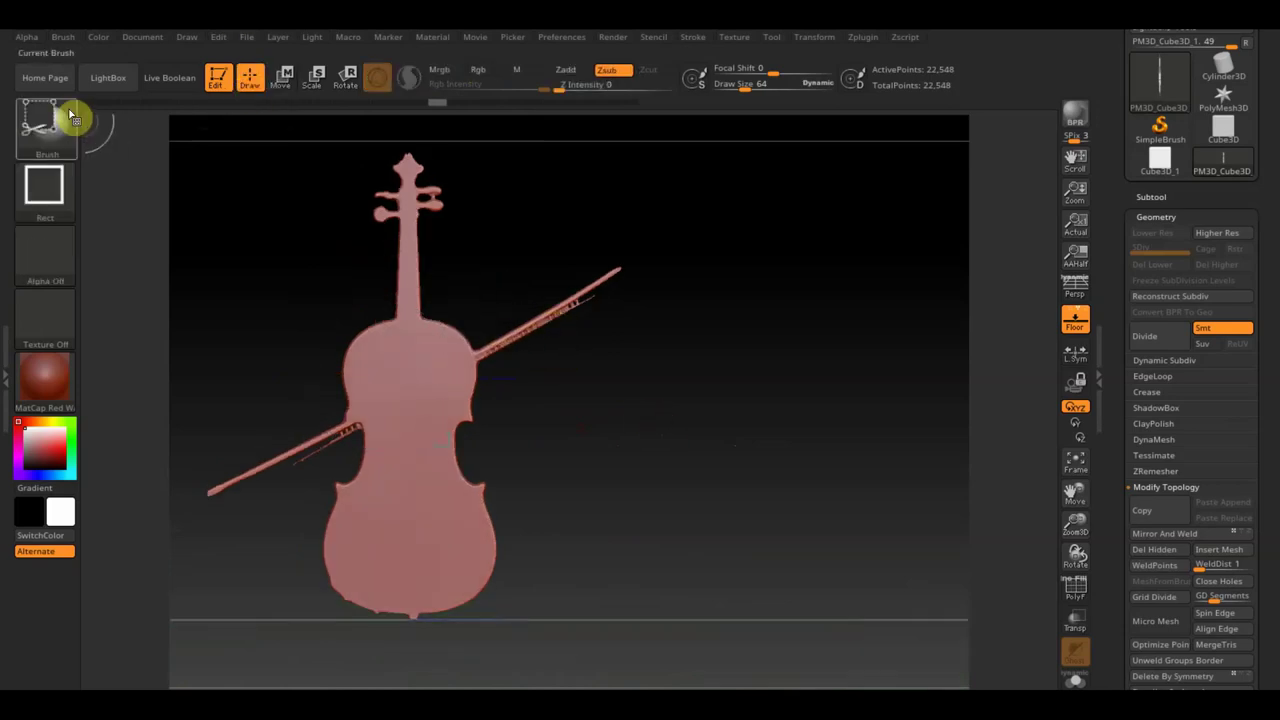
{"action": "left_click", "coordinate": [62, 118]}
{"action": "left_click", "coordinate": [830, 210]}
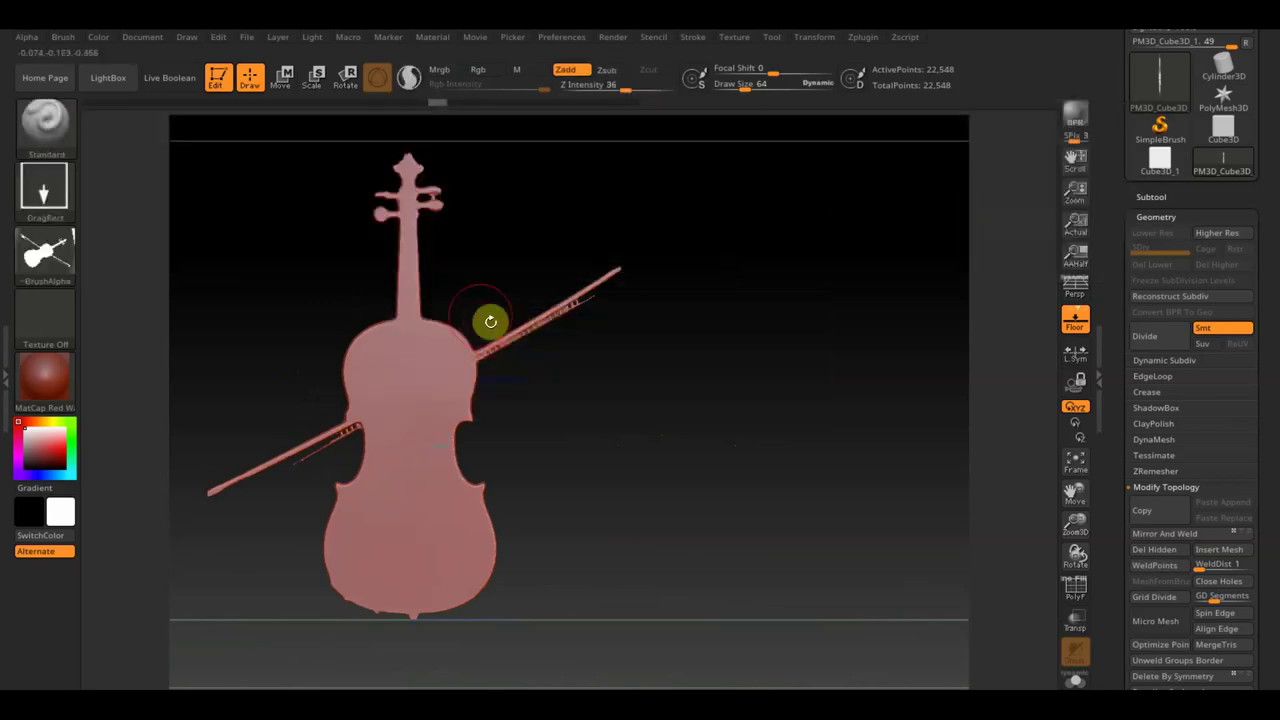
{"action": "left_click_drag", "start_coordinate": [455, 300], "coordinate": [490, 388]}
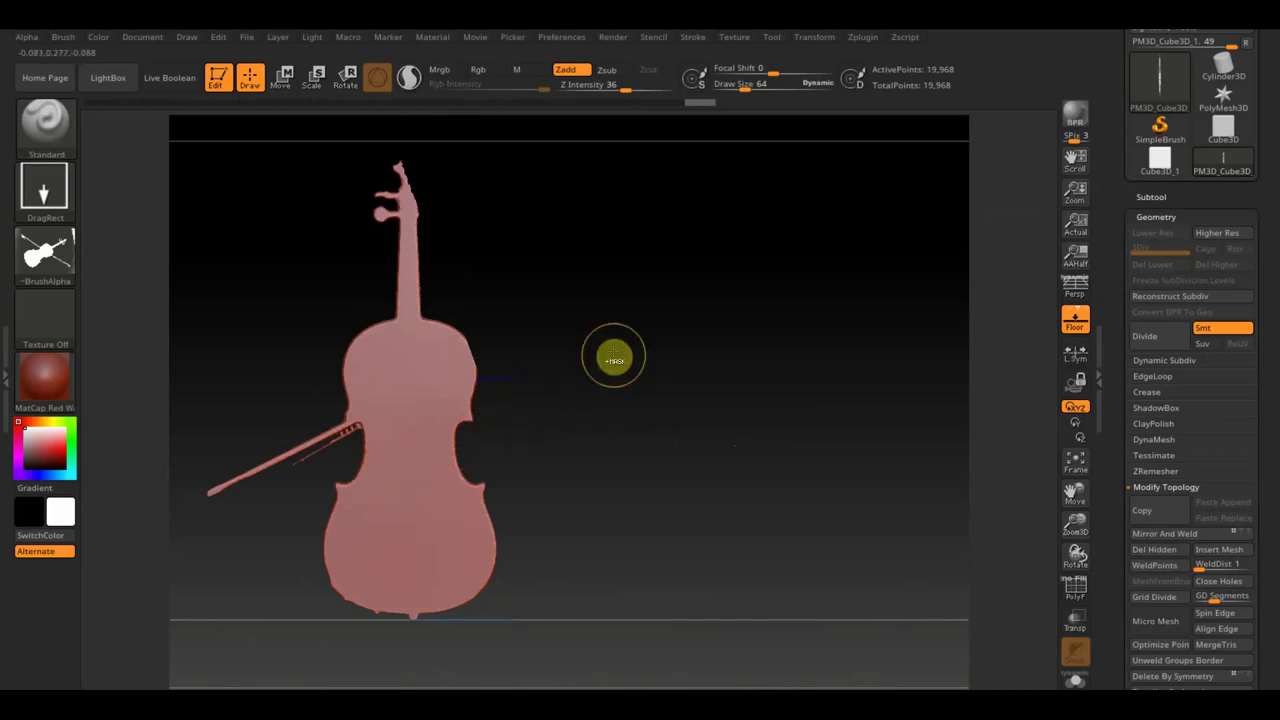
{"action": "key", "text": "ctrl+z"}
- Trim the bow off above and below the violin, leaving a small stub at the left waist
{"action": "key", "text": "ctrl+shift"}
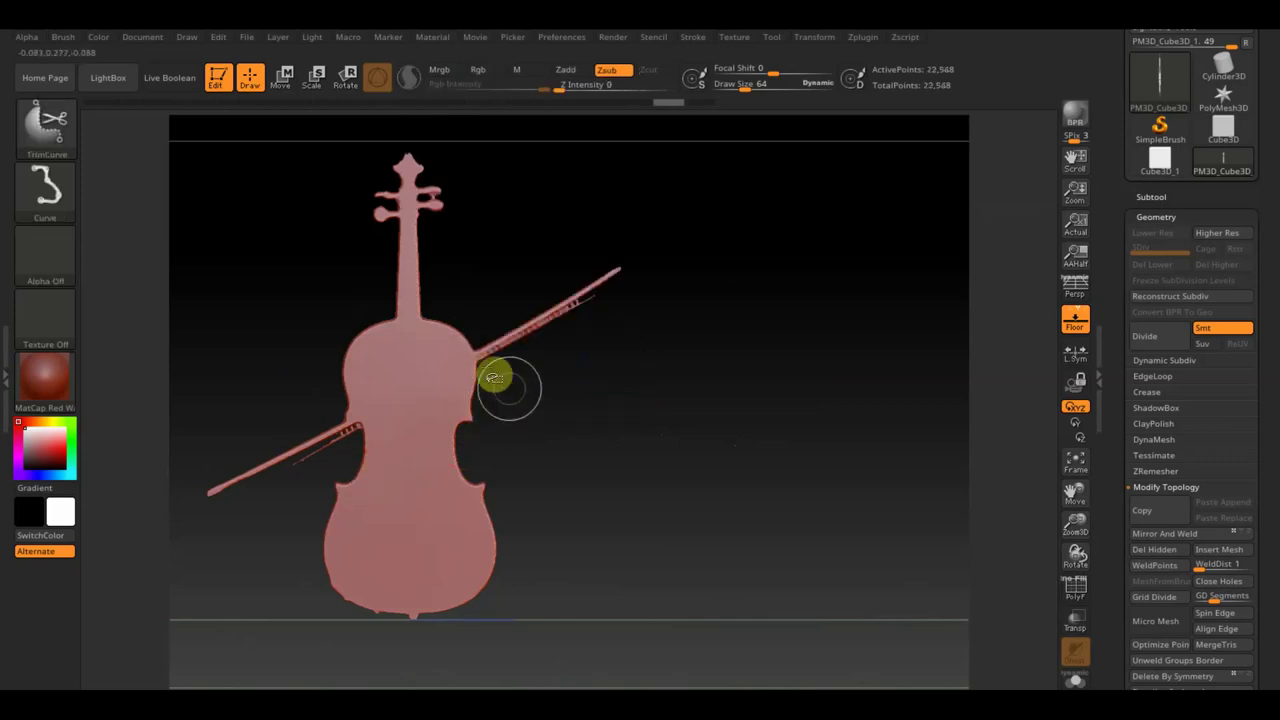
{"action": "left_click_drag", "start_coordinate": [481, 378], "coordinate": [480, 375], "text": "ctrl+shift"}
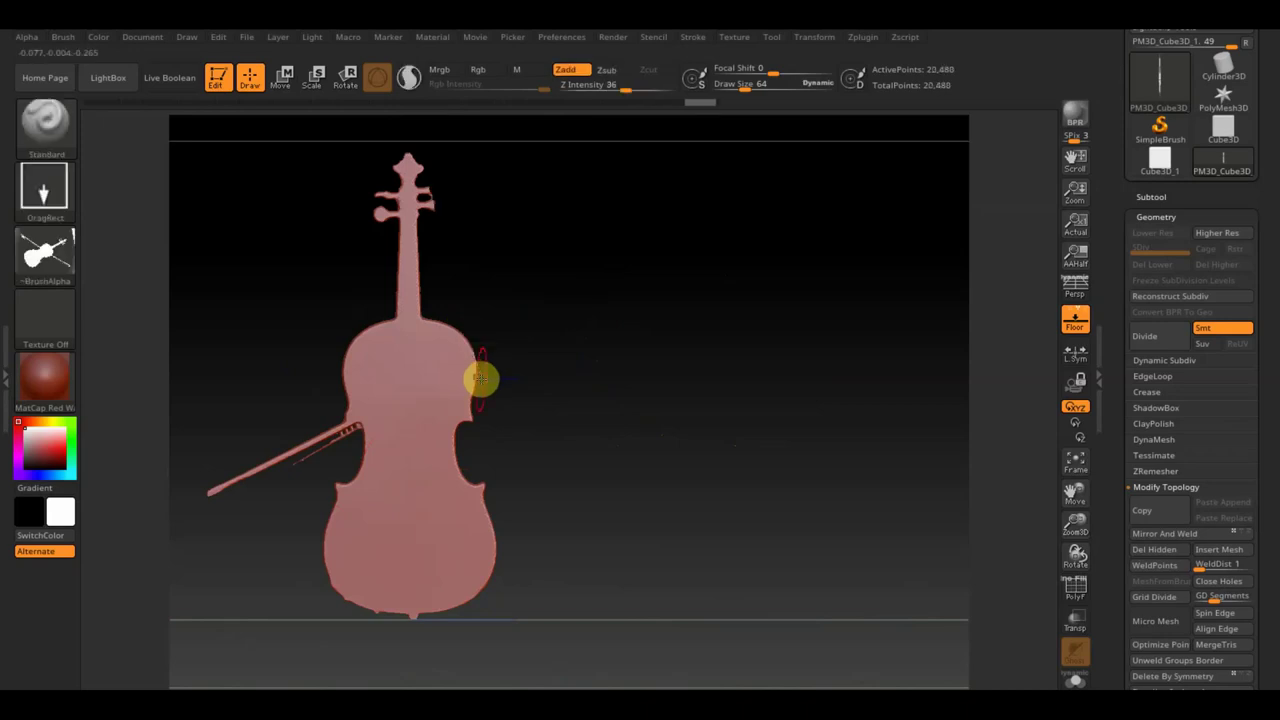
{"action": "left_click_drag", "start_coordinate": [222, 545], "coordinate": [358, 438], "text": "ctrl+shift"}
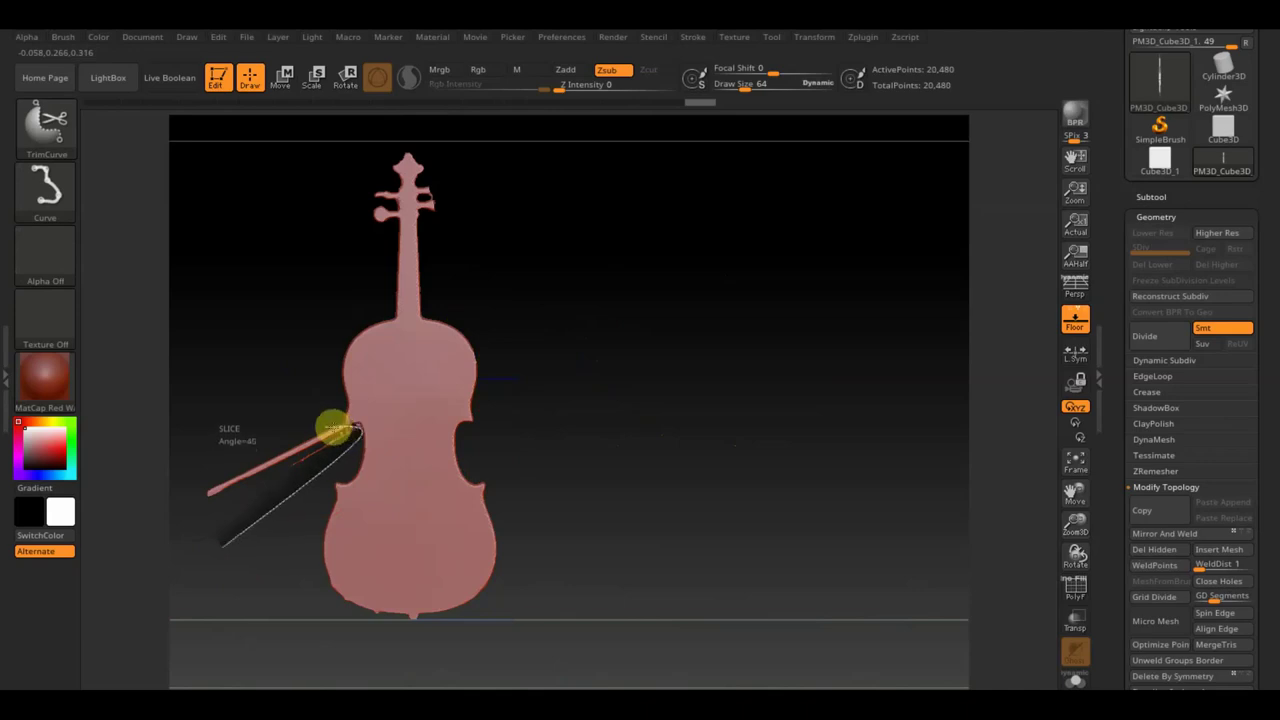
{"action": "left_click_drag", "start_coordinate": [358, 432], "coordinate": [350, 424], "text": "ctrl+shift"}
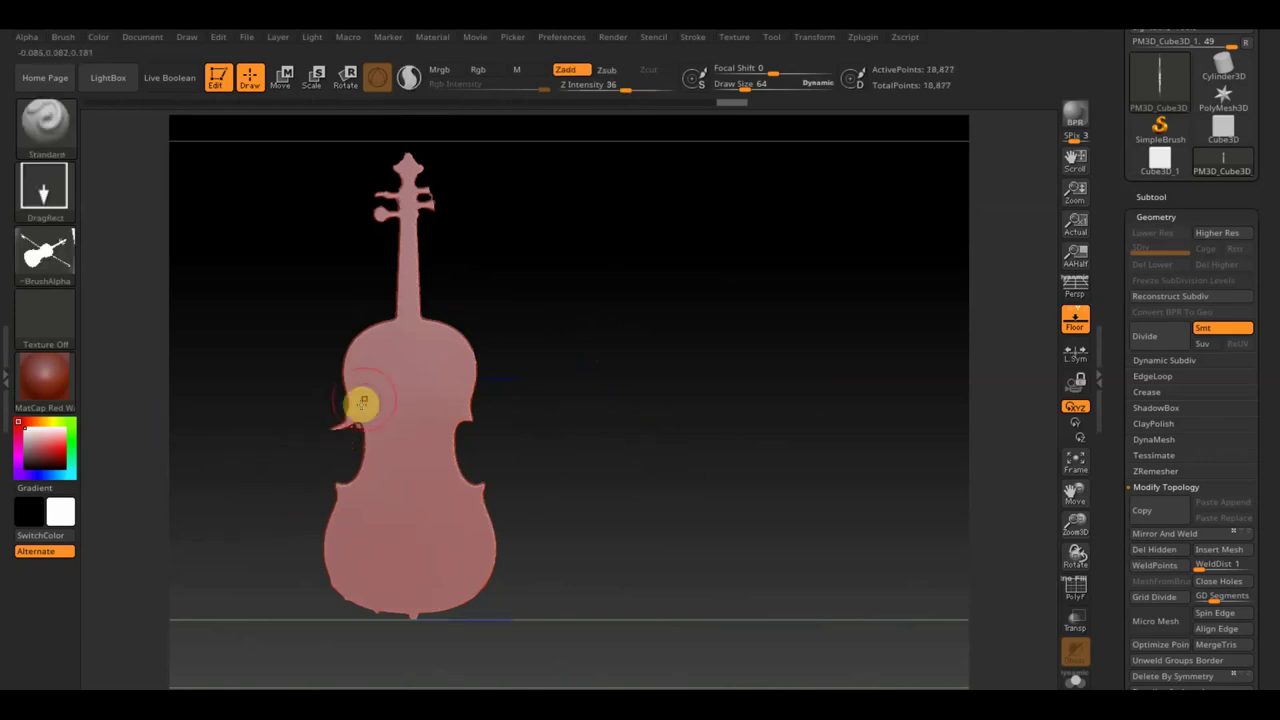
{"action": "mouse_move", "coordinate": [628, 616]}
{"action": "left_mouse_down", "text": "ctrl+shift"}
{"action": "mouse_move", "coordinate": [248, 610]}
{"action": "mouse_move", "coordinate": [307, 612]}
{"action": "left_mouse_up", "text": "ctrl+shift"}
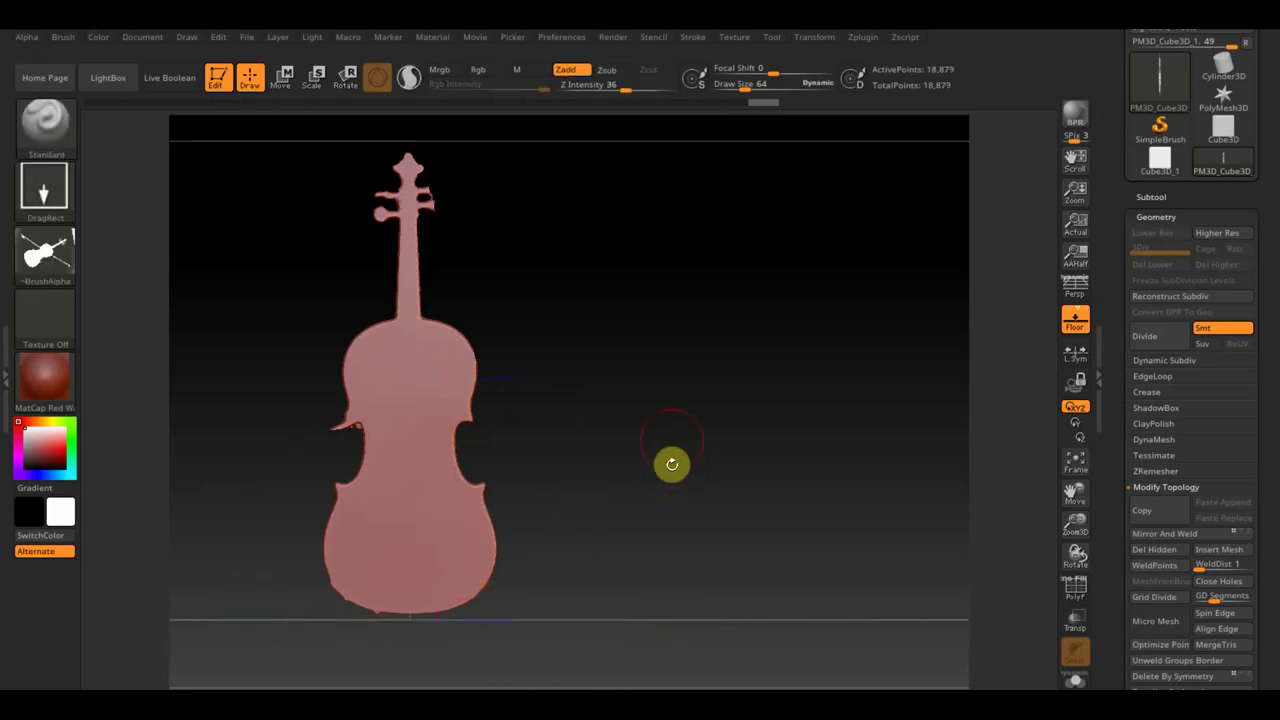
- Briefly mask the violin's neck and scroll, then clear the mask
{"action": "key", "text": "ctrl"}
{"action": "left_click_drag", "start_coordinate": [323, 146], "coordinate": [505, 305], "text": "ctrl"}
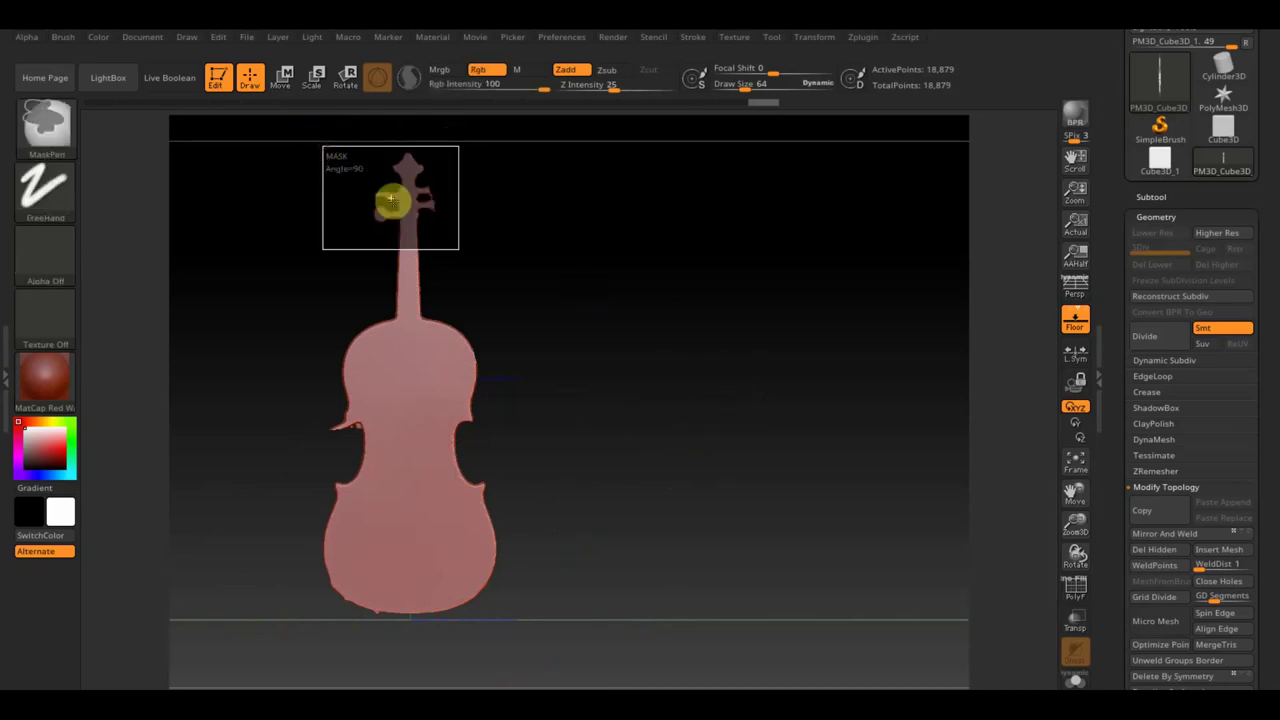
{"action": "key", "text": "ctrl"}
{"action": "left_click_drag", "start_coordinate": [677, 329], "coordinate": [677, 319], "text": "ctrl"}
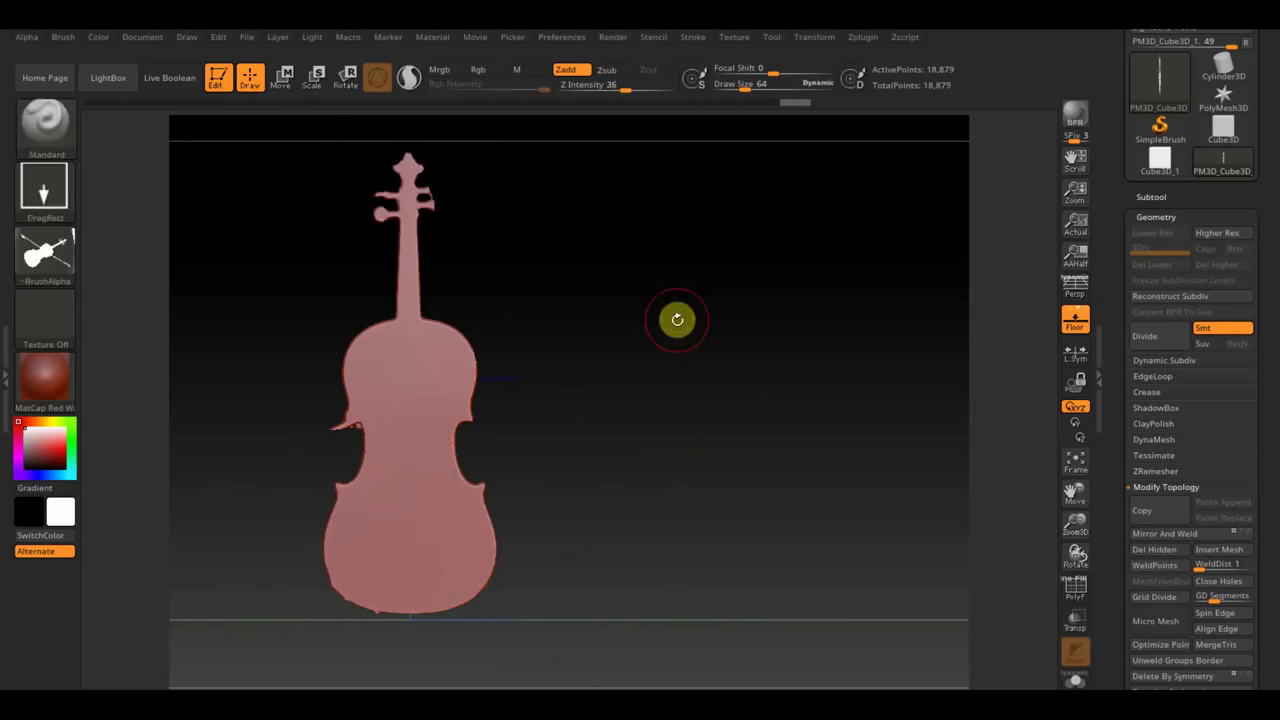
{"action": "left_click", "coordinate": [1151, 197]}
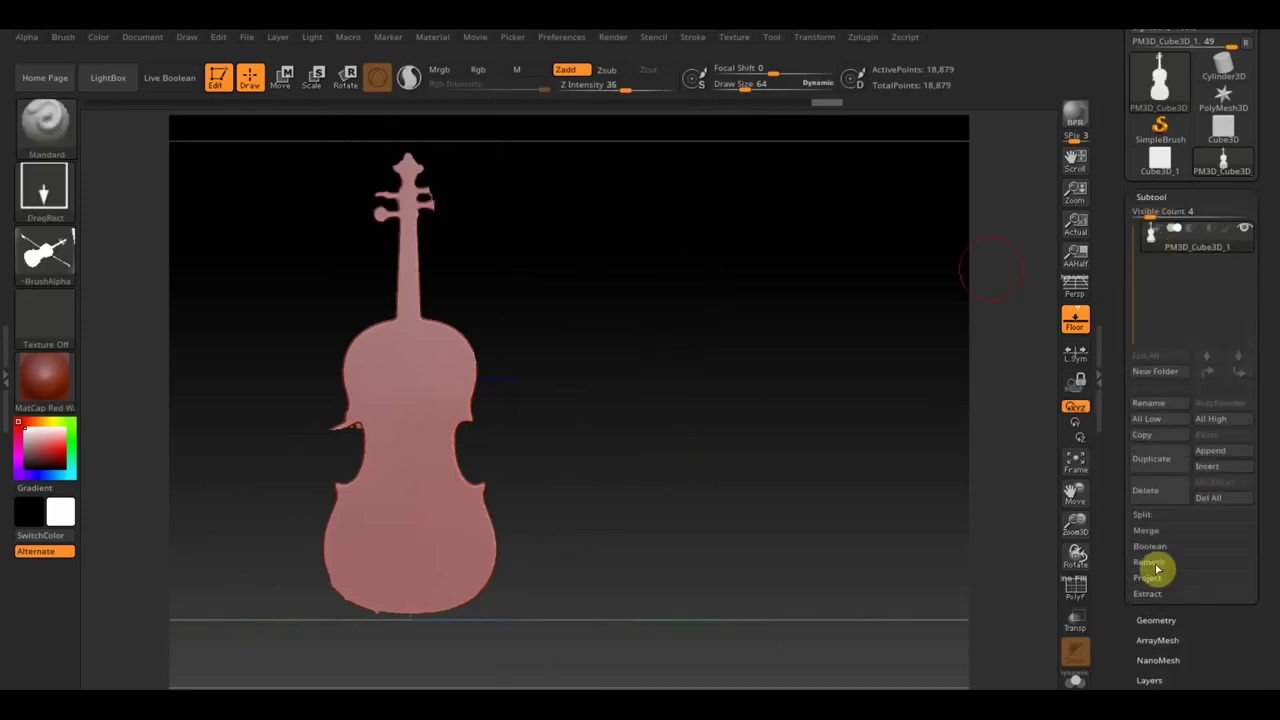
- Split the violin mesh into separate subtools by polygroups with Groups Split
{"action": "left_click", "coordinate": [1146, 516]}
{"action": "left_click", "coordinate": [1200, 530]}
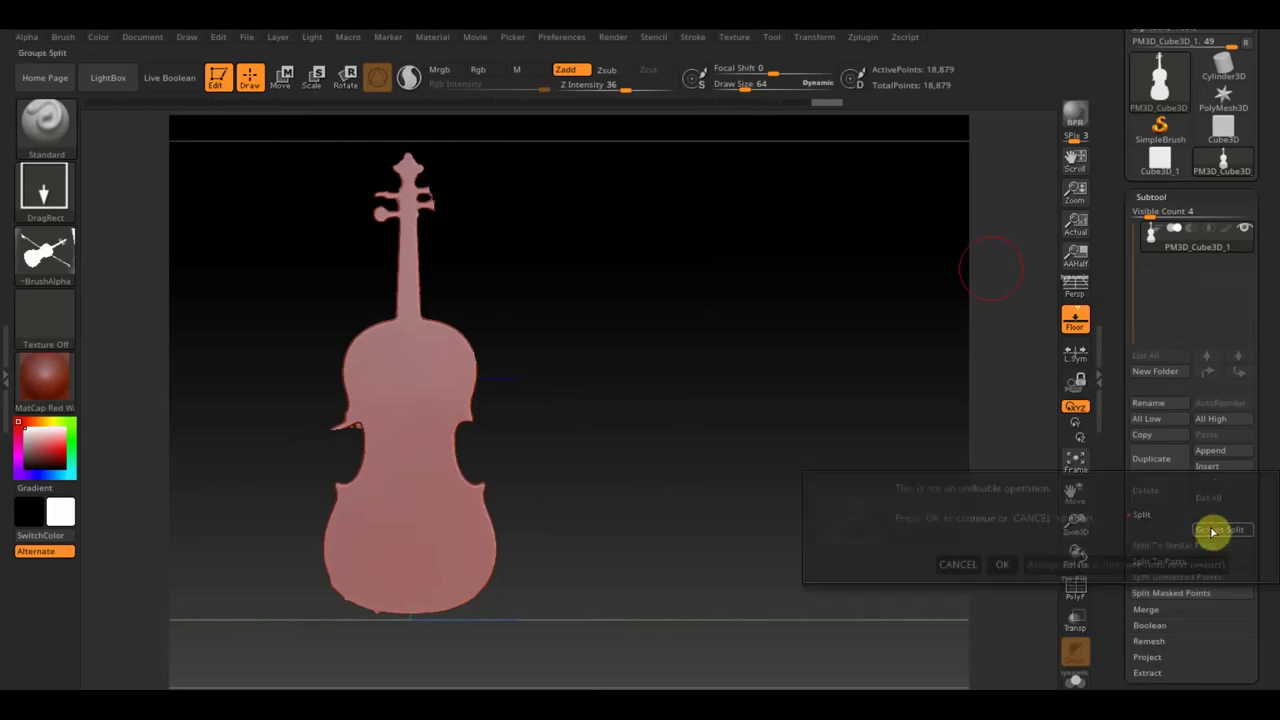
{"action": "left_click", "coordinate": [998, 564]}
{"action": "mouse_move", "coordinate": [908, 434]}
{"action": "left_mouse_down"}
{"action": "mouse_move", "coordinate": [848, 423]}
{"action": "mouse_move", "coordinate": [1072, 415]}
{"action": "mouse_move", "coordinate": [806, 409]}
{"action": "left_mouse_up"}
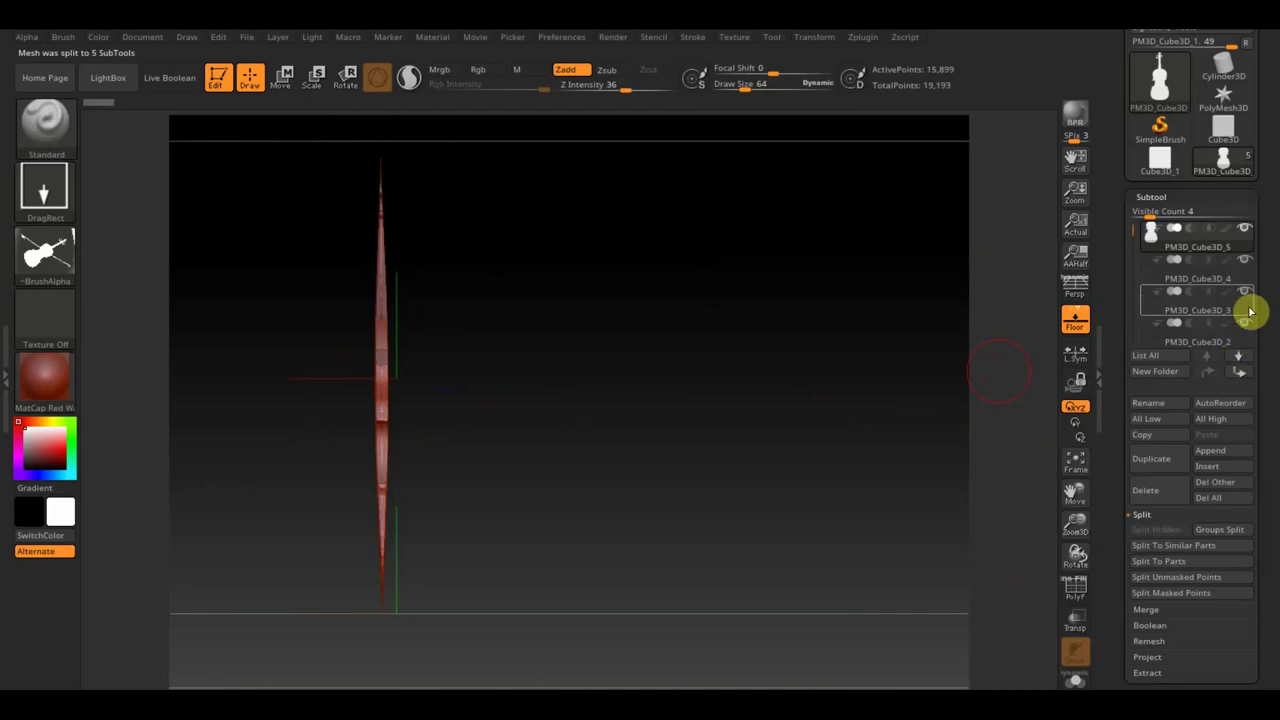
- Merge PM3D_Cube3D_4 down into the subtool below, leaving 19,193 points in total
{"action": "left_click", "coordinate": [1153, 279]}
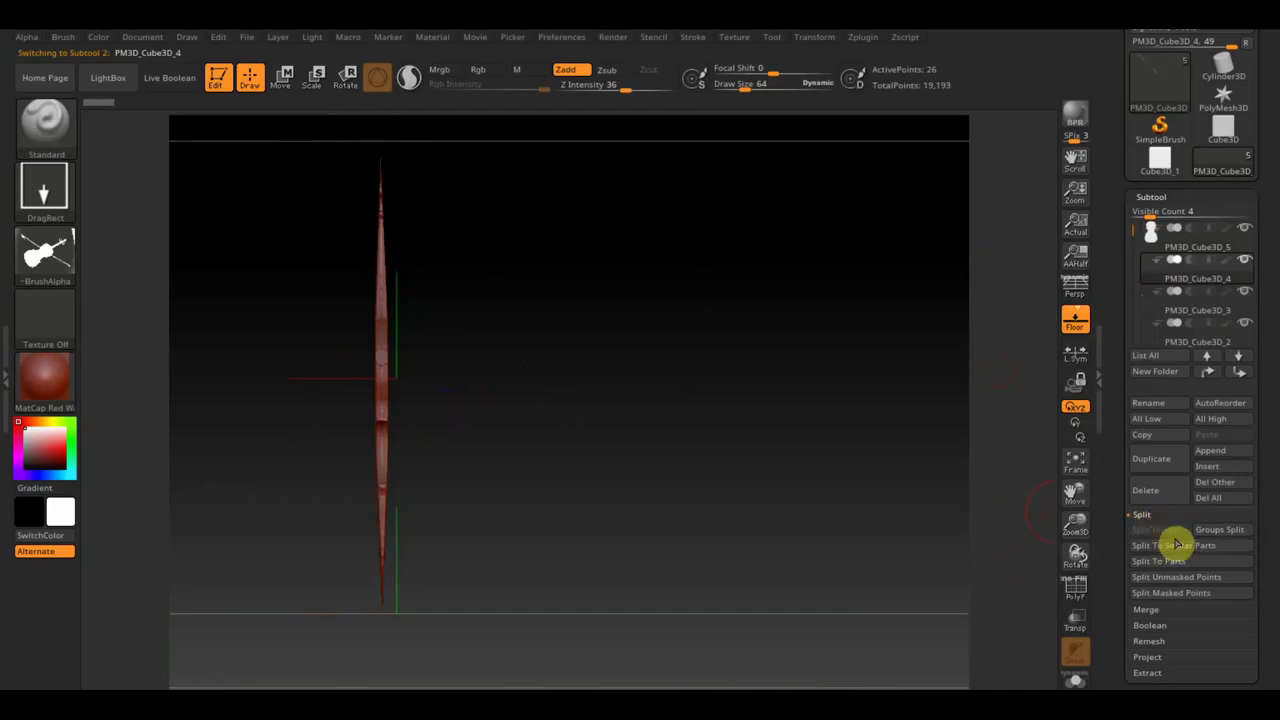
{"action": "left_click", "coordinate": [1157, 613]}
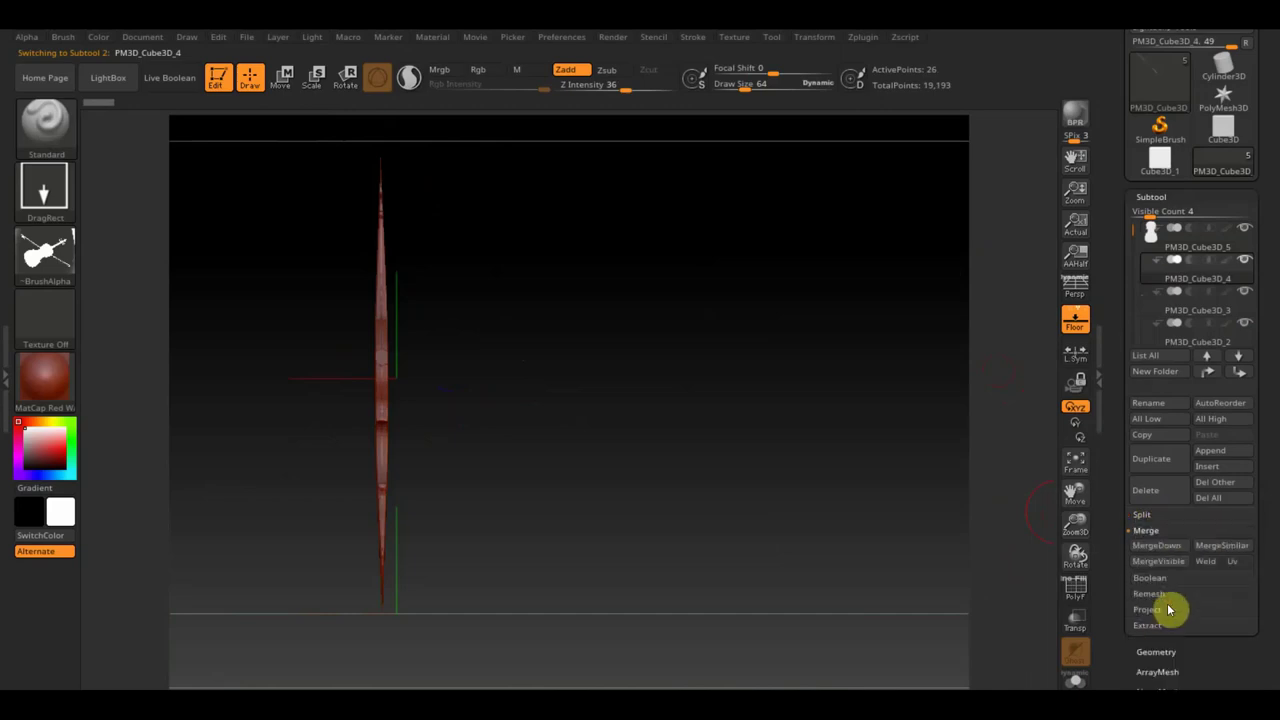
{"action": "left_click", "coordinate": [1171, 549]}
{"action": "left_click", "coordinate": [1090, 577]}
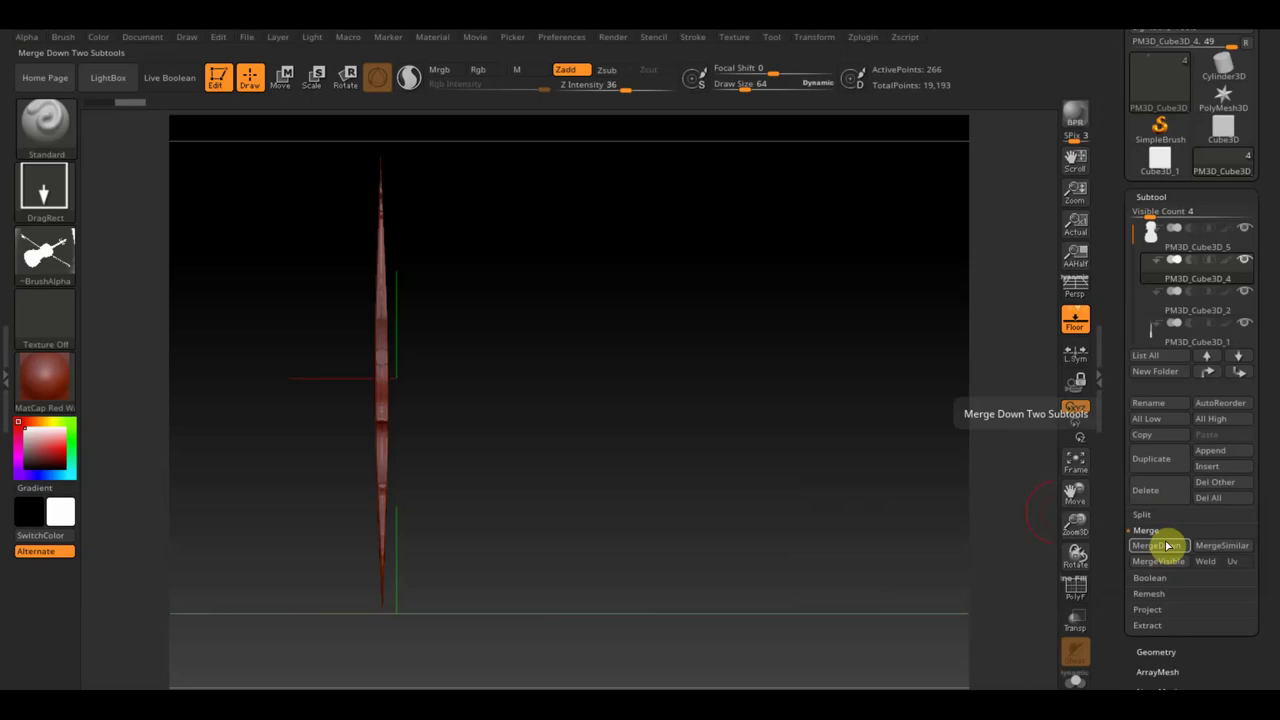
{"action": "left_click_drag", "start_coordinate": [777, 402], "coordinate": [847, 428], "text": "shift"}
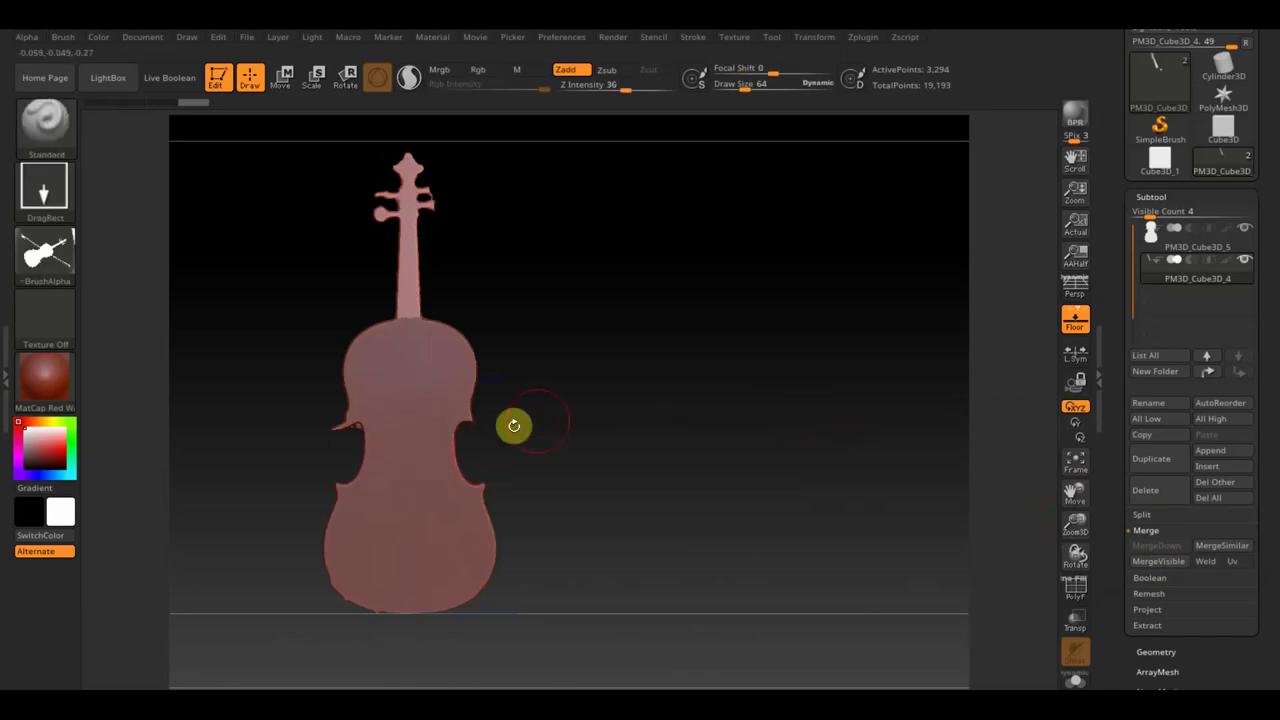
- Select PM3D_Cube3D_5 and subdivide it with Ctrl+D to about 254,198 points
{"action": "left_click", "coordinate": [1159, 253]}
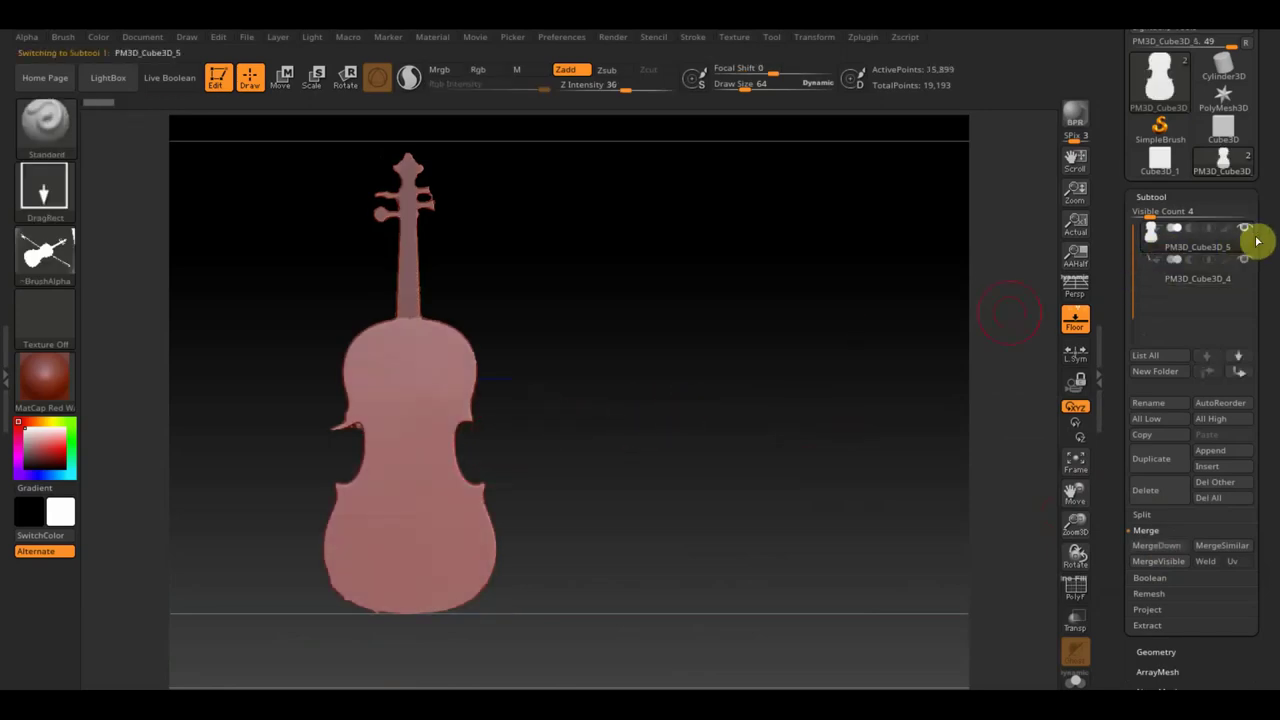
{"action": "mouse_move", "coordinate": [739, 355]}
{"action": "left_mouse_down"}
{"action": "mouse_move", "coordinate": [637, 401]}
{"action": "mouse_move", "coordinate": [660, 366]}
{"action": "mouse_move", "coordinate": [791, 362]}
{"action": "left_mouse_up"}
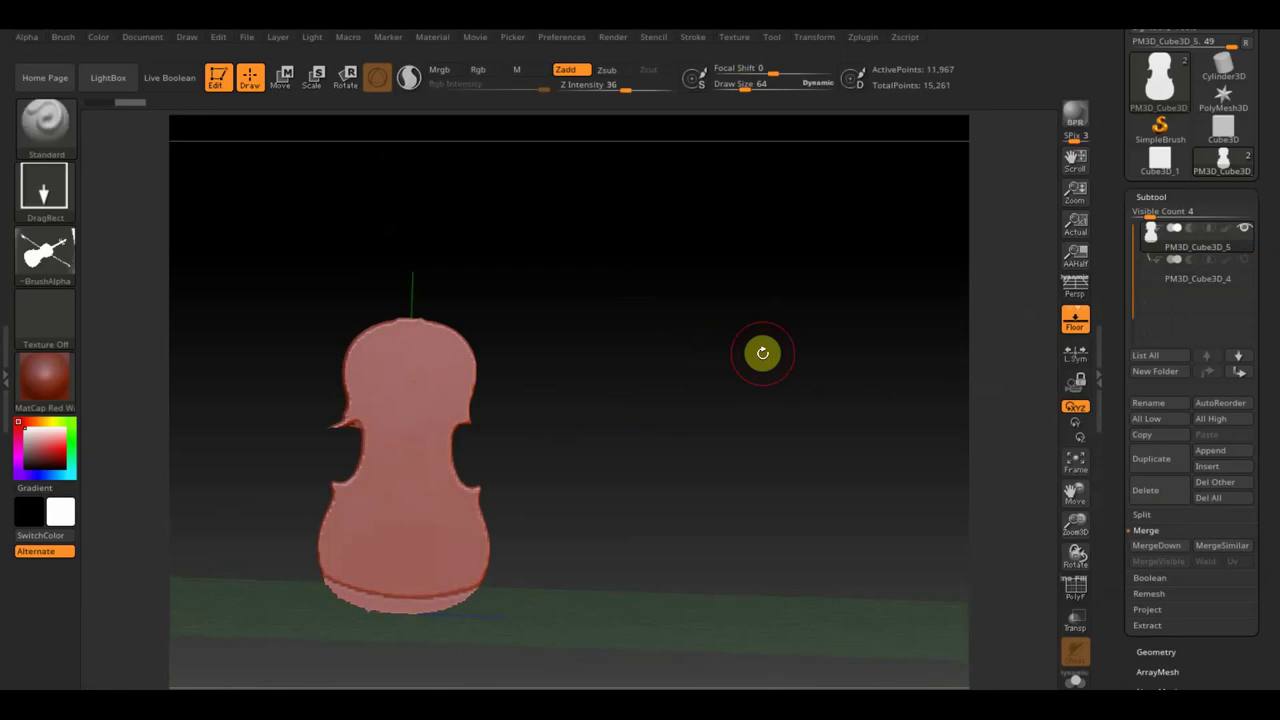
{"action": "left_click_drag", "start_coordinate": [762, 357], "coordinate": [762, 352]}
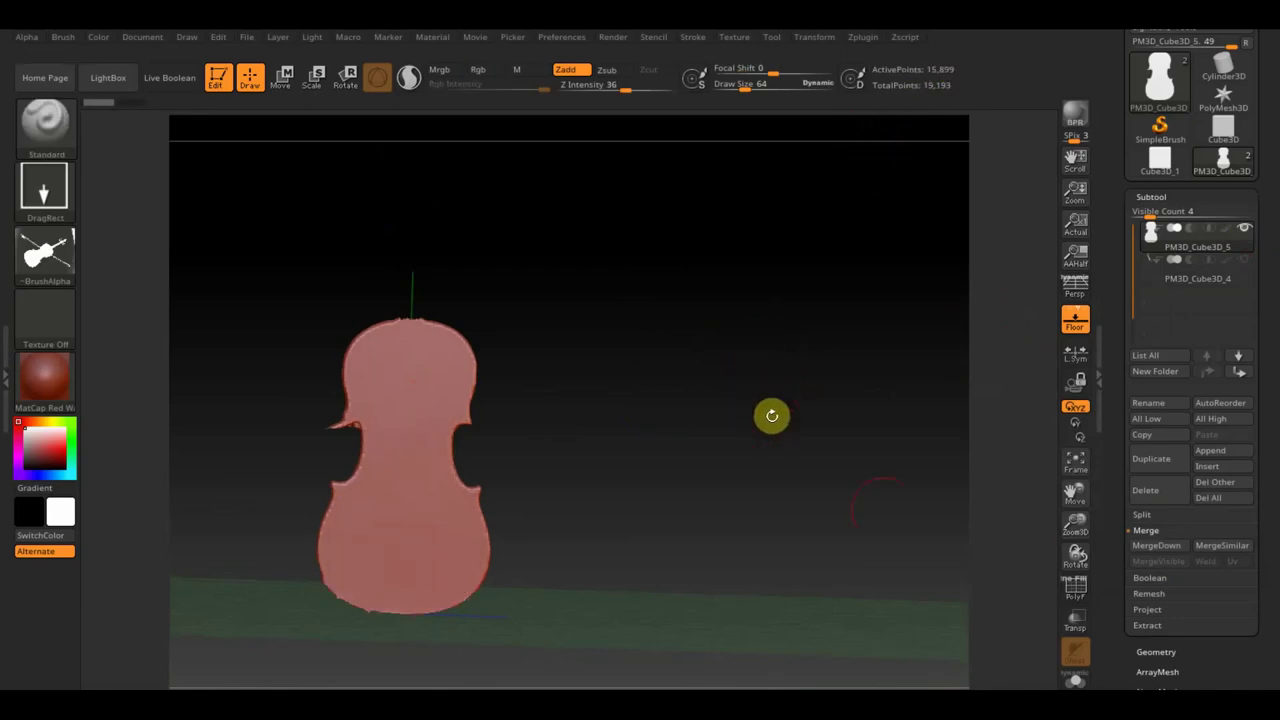
{"action": "key", "text": "ctrl"}
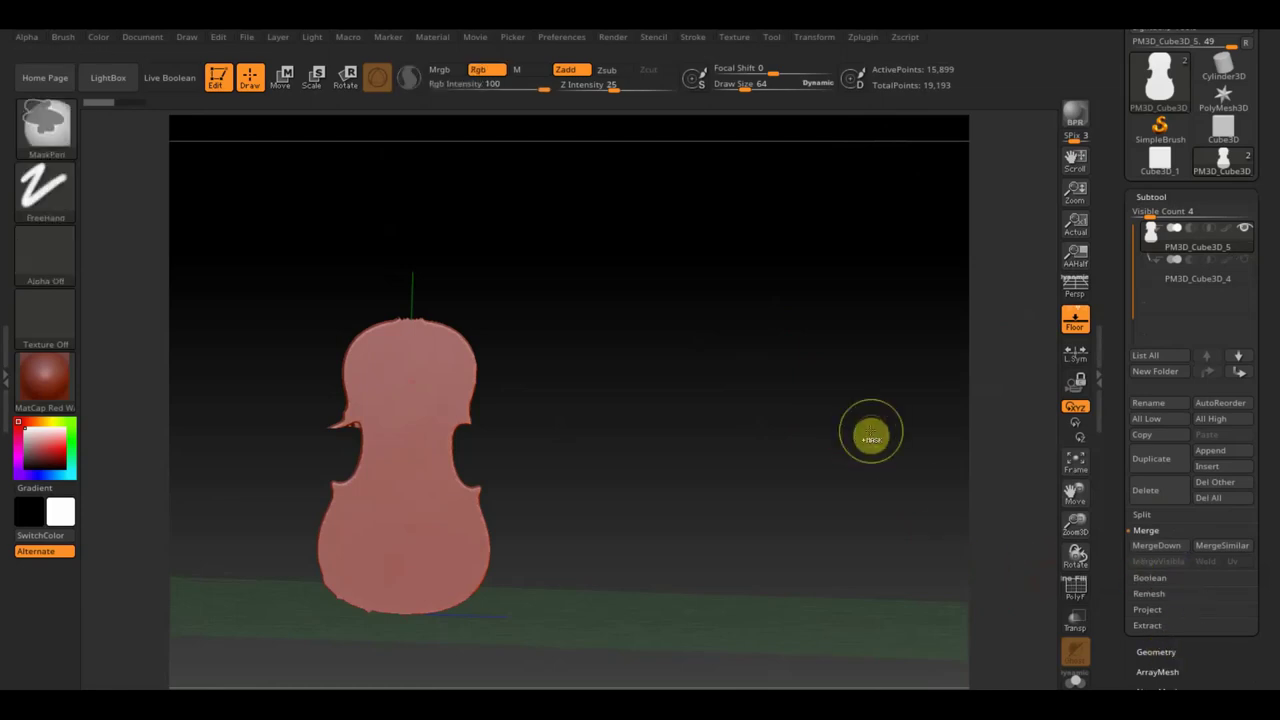
{"action": "key", "text": "ctrl+d"}
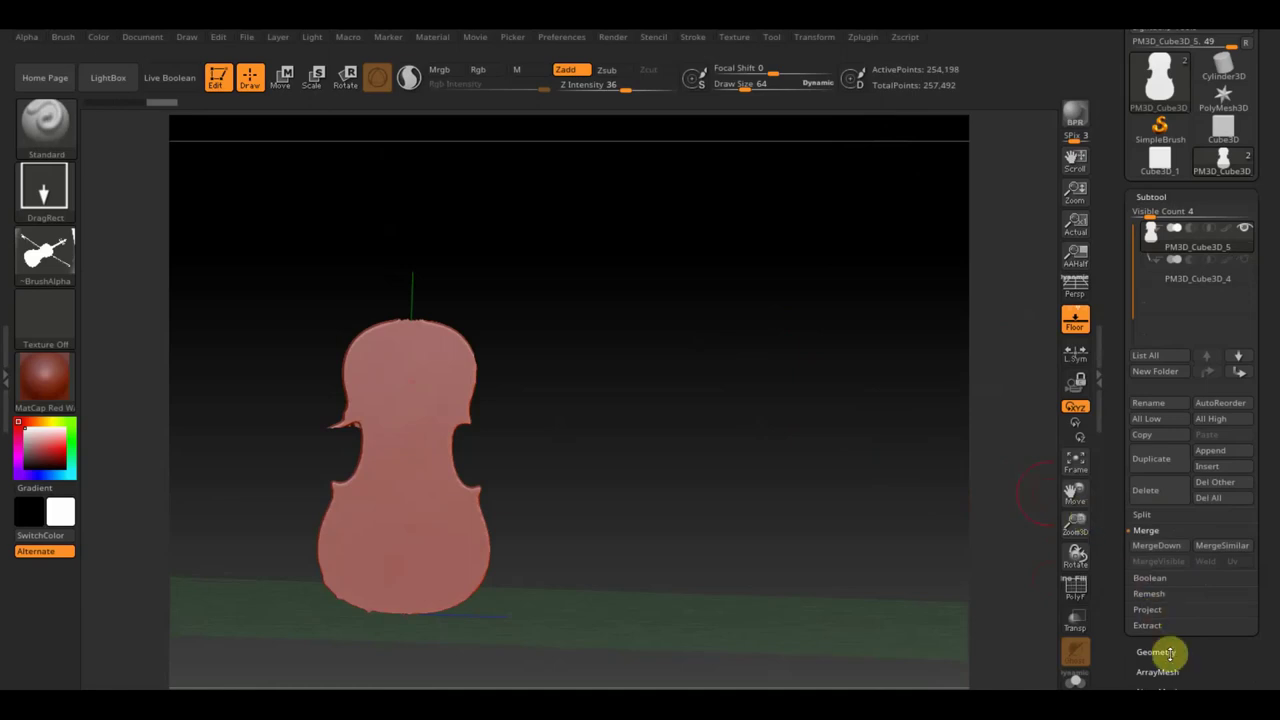
{"action": "left_click", "coordinate": [1168, 652]}
- Delete the lower subdivision levels, try a first DynaMesh, then undo it
{"action": "left_click", "coordinate": [1161, 266]}
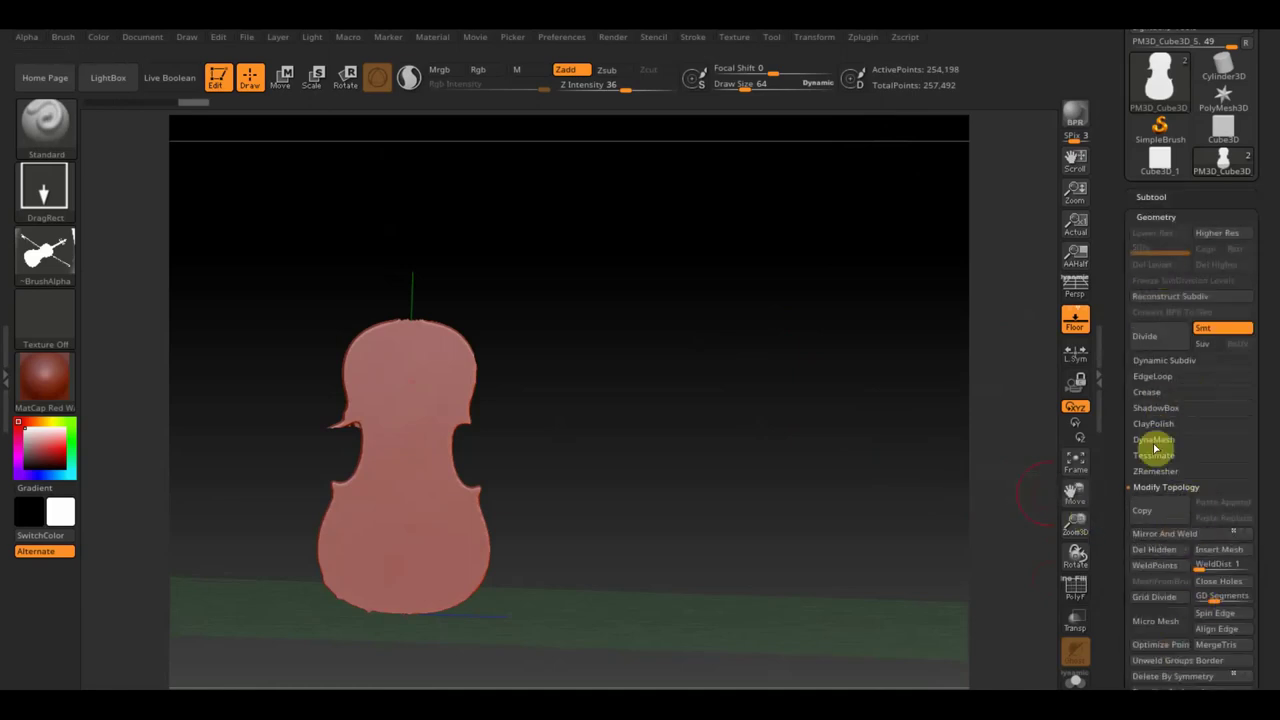
{"action": "left_click", "coordinate": [1154, 440]}
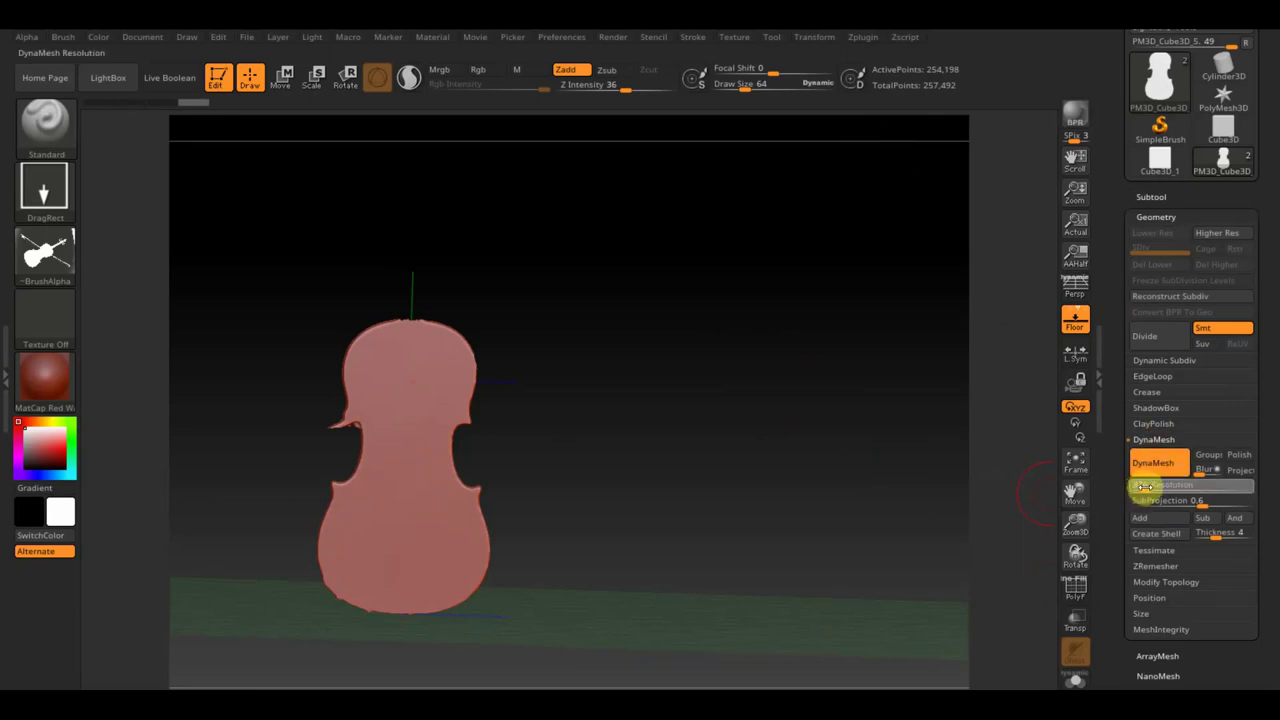
{"action": "left_click", "coordinate": [1145, 487]}
{"action": "left_click", "coordinate": [1153, 465]}
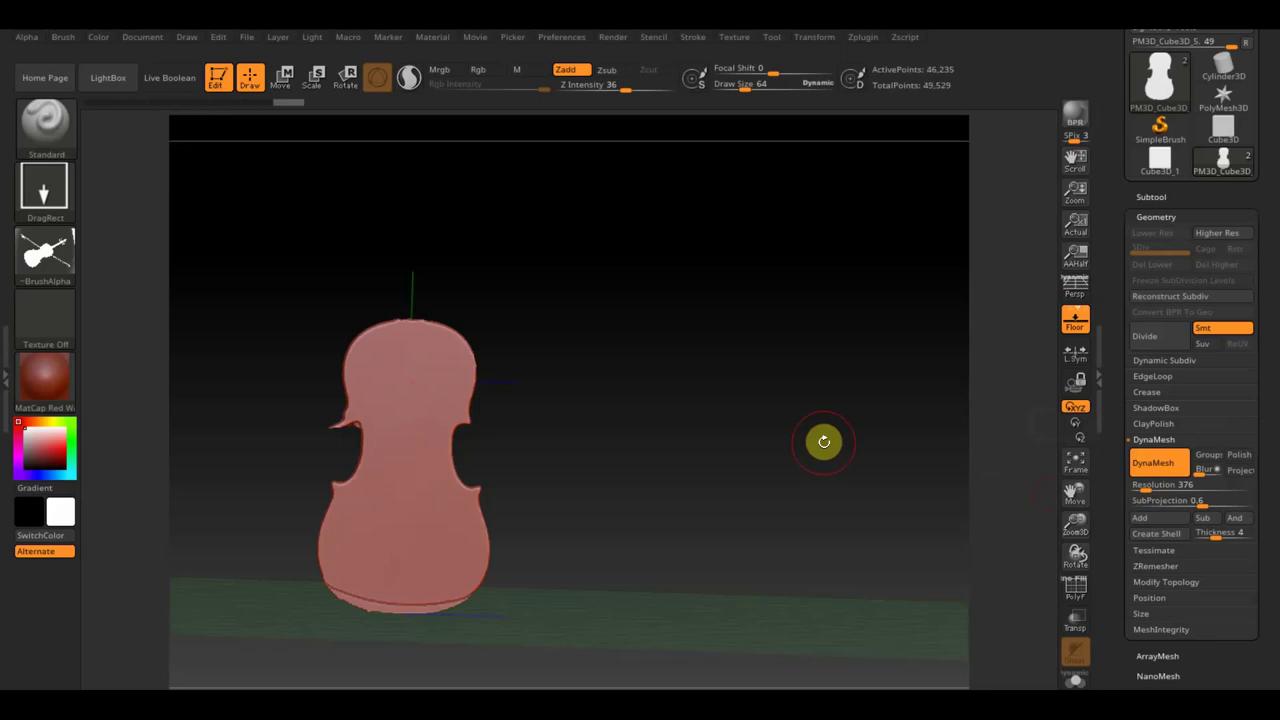
{"action": "key", "text": "ctrl+z"}
- DynaMesh the violin body at resolution 1384 and orbit to look down on it
{"action": "left_click", "coordinate": [1166, 488]}
{"action": "left_click_drag", "start_coordinate": [1165, 485], "coordinate": [1165, 468]}
{"action": "left_click", "coordinate": [1164, 467]}
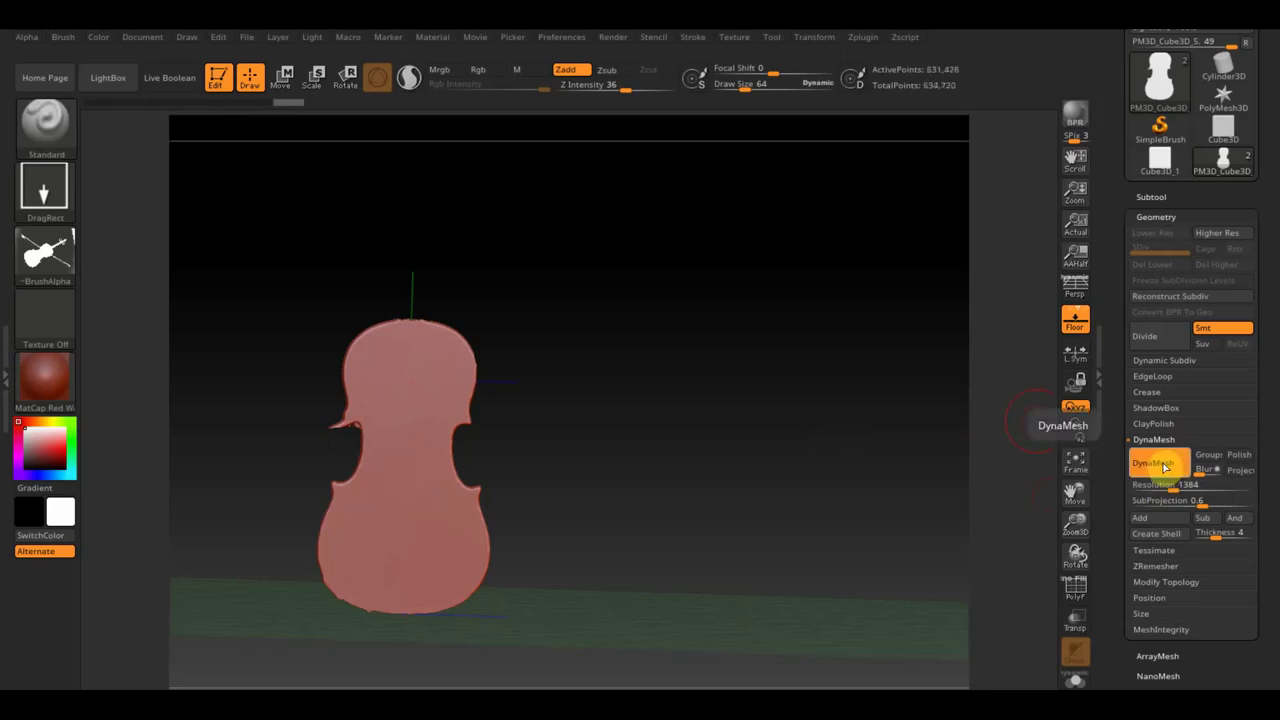
{"action": "mouse_move", "coordinate": [1054, 474]}
{"action": "left_mouse_down"}
{"action": "mouse_move", "coordinate": [768, 411]}
{"action": "mouse_move", "coordinate": [734, 429]}
{"action": "mouse_move", "coordinate": [777, 434]}
{"action": "mouse_move", "coordinate": [784, 471]}
{"action": "mouse_move", "coordinate": [823, 483]}
{"action": "left_mouse_up"}
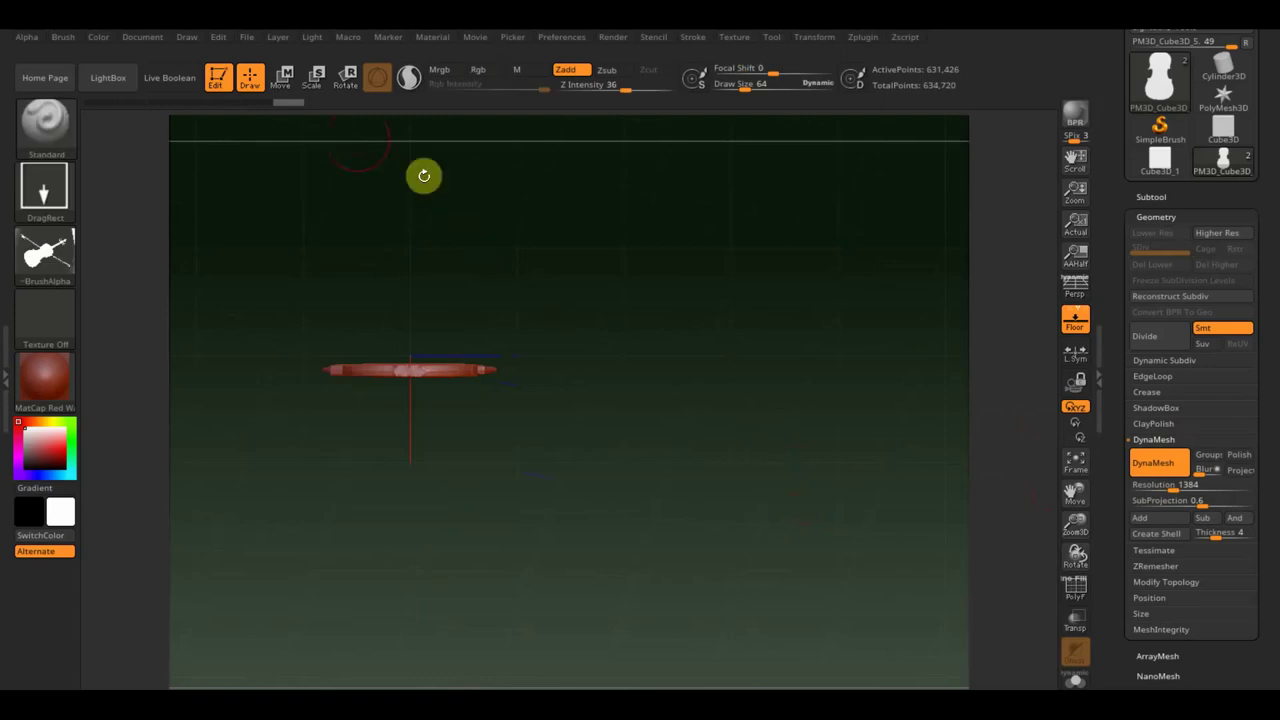
{"action": "left_click", "coordinate": [282, 77]}
- Turn the violin body a quarter turn upright and shift it slightly along X
{"action": "mouse_move", "coordinate": [447, 290]}
{"action": "left_mouse_down"}
{"action": "mouse_move", "coordinate": [463, 320]}
{"action": "mouse_move", "coordinate": [464, 388]}
{"action": "left_mouse_up"}
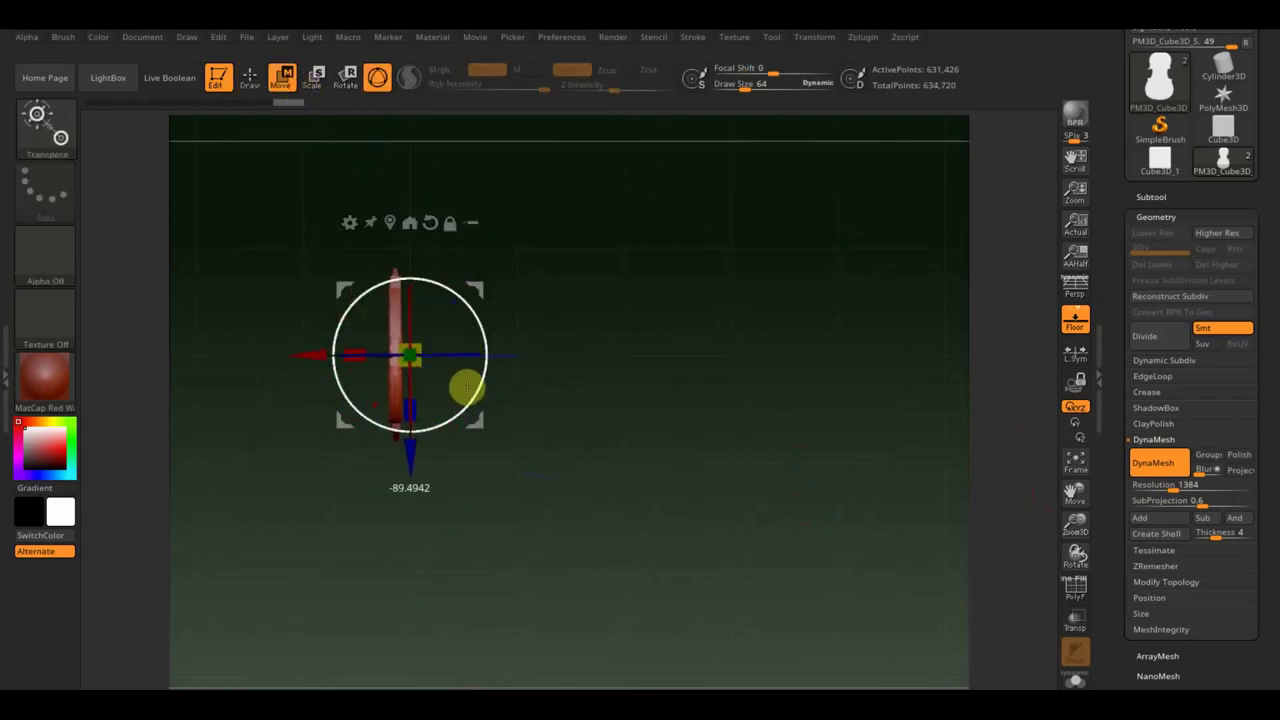
{"action": "left_click_drag", "start_coordinate": [289, 362], "coordinate": [310, 357]}
{"action": "mouse_move", "coordinate": [660, 477]}
{"action": "left_mouse_down"}
{"action": "mouse_move", "coordinate": [671, 300]}
{"action": "mouse_move", "coordinate": [686, 374]}
{"action": "mouse_move", "coordinate": [751, 397]}
{"action": "left_mouse_up"}
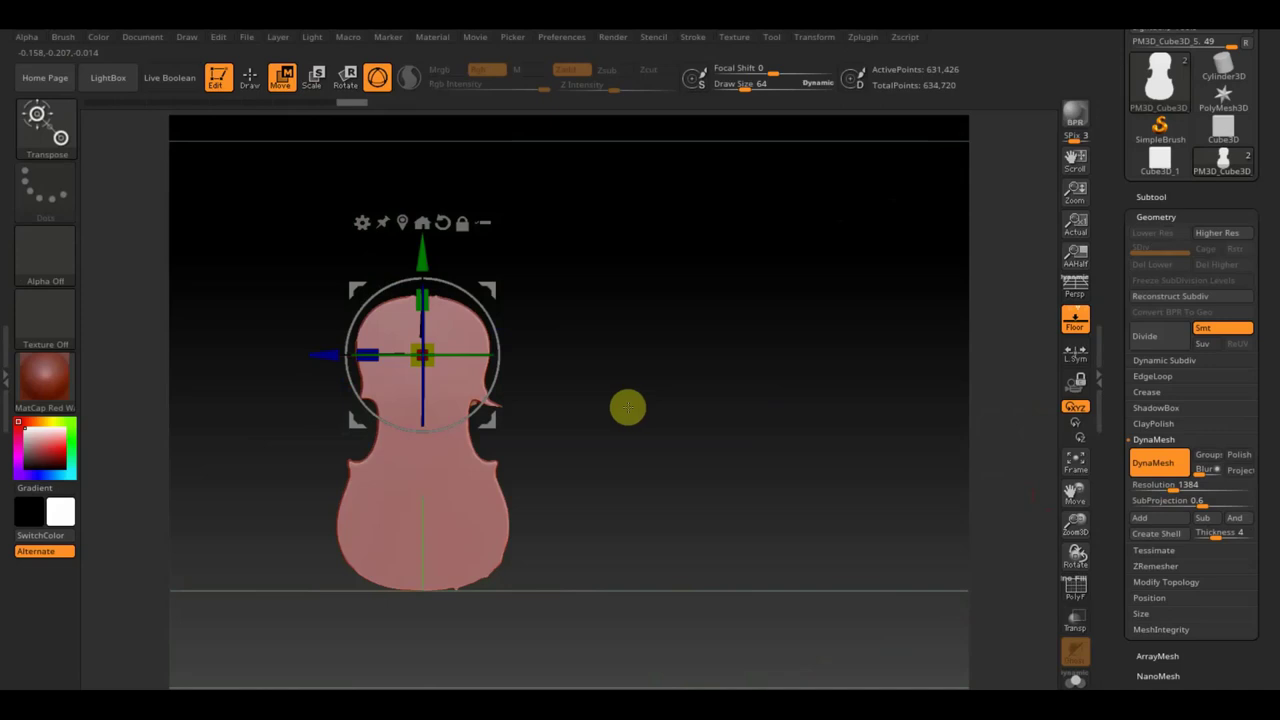
{"action": "left_click", "coordinate": [1166, 582]}
- Fine-tune the body's rotation and position edge-on to align with the centre, then Mirror And Weld
{"action": "left_click_drag", "start_coordinate": [594, 257], "coordinate": [690, 366]}
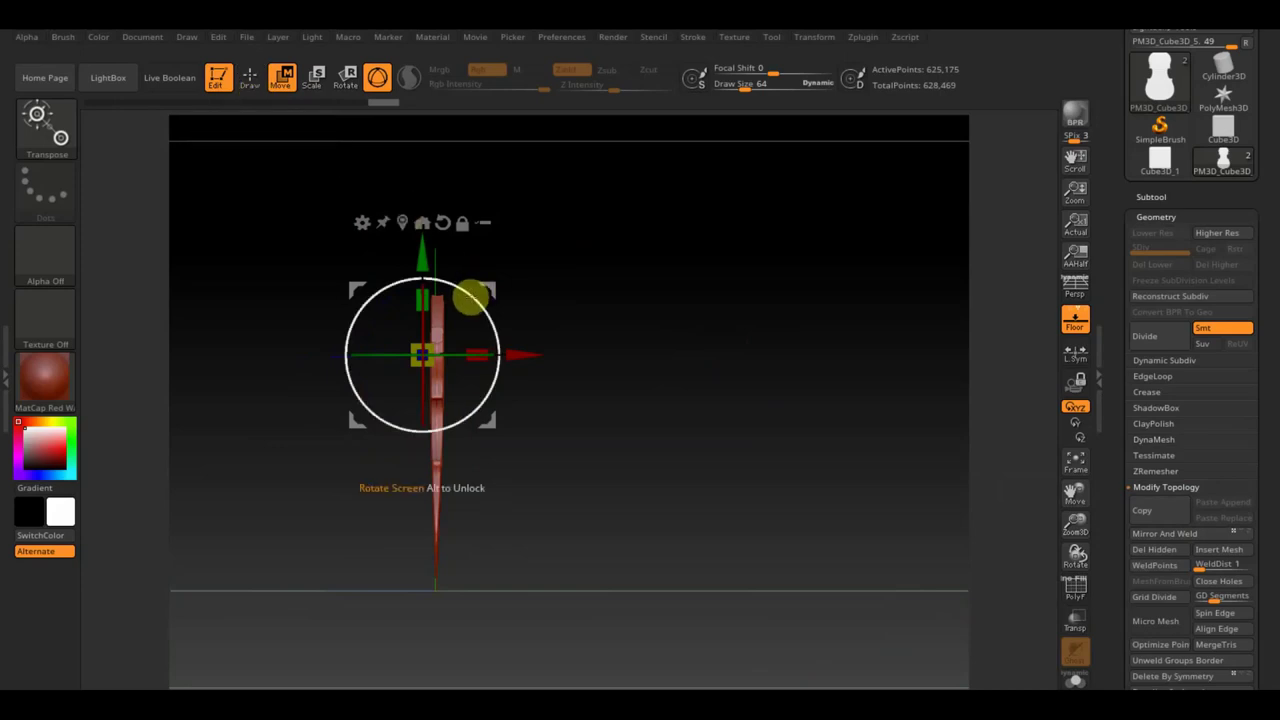
{"action": "left_click_drag", "start_coordinate": [613, 315], "coordinate": [617, 457]}
{"action": "left_click_drag", "start_coordinate": [494, 317], "coordinate": [481, 437]}
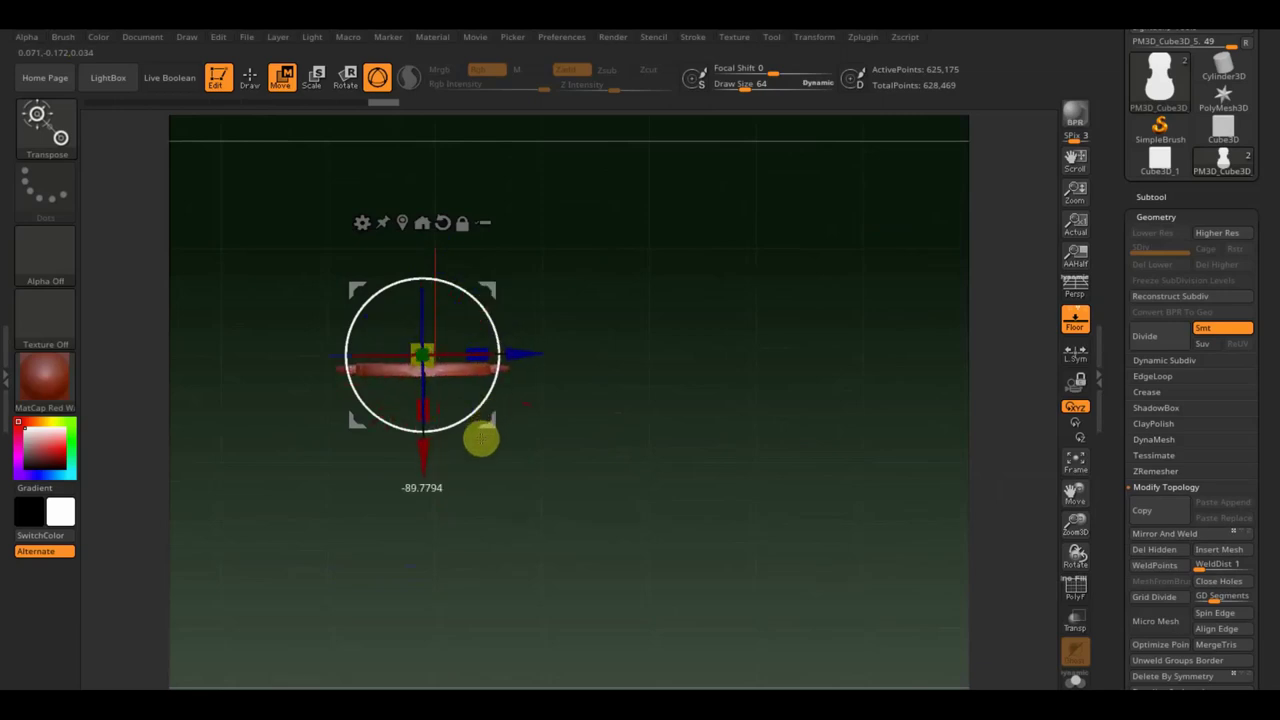
{"action": "left_click", "coordinate": [483, 404]}
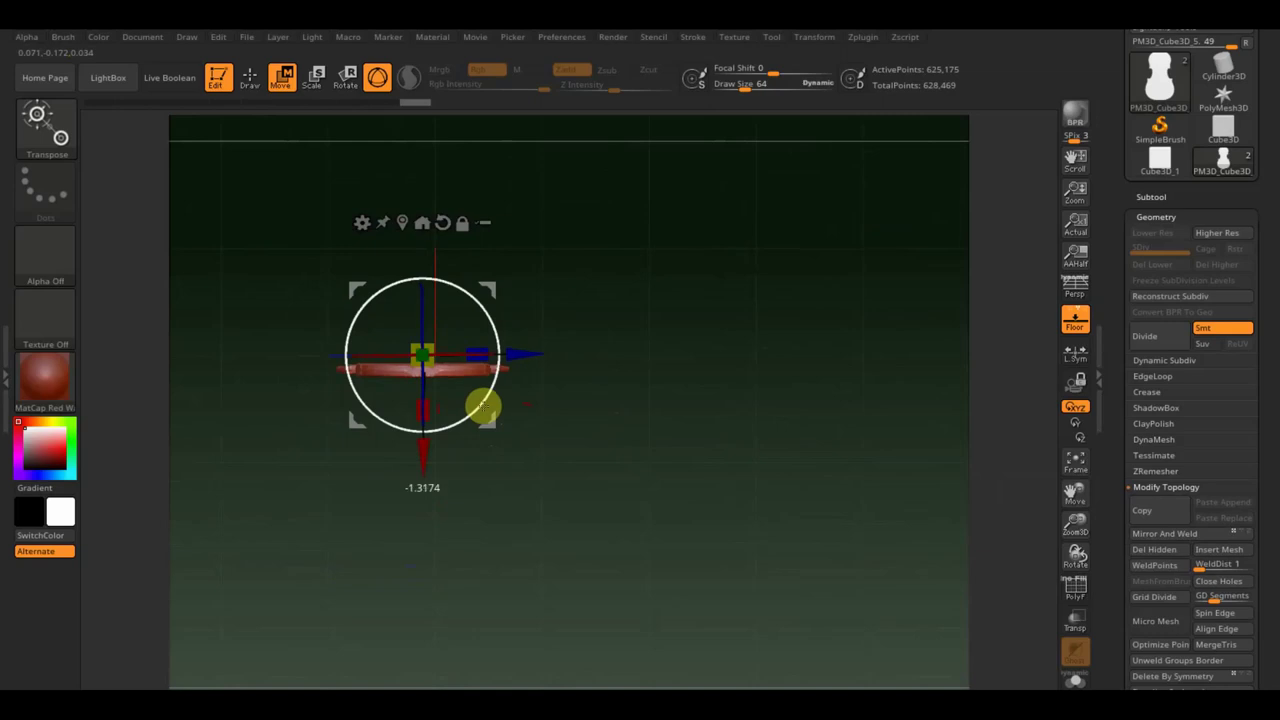
{"action": "left_click_drag", "start_coordinate": [482, 404], "coordinate": [470, 418]}
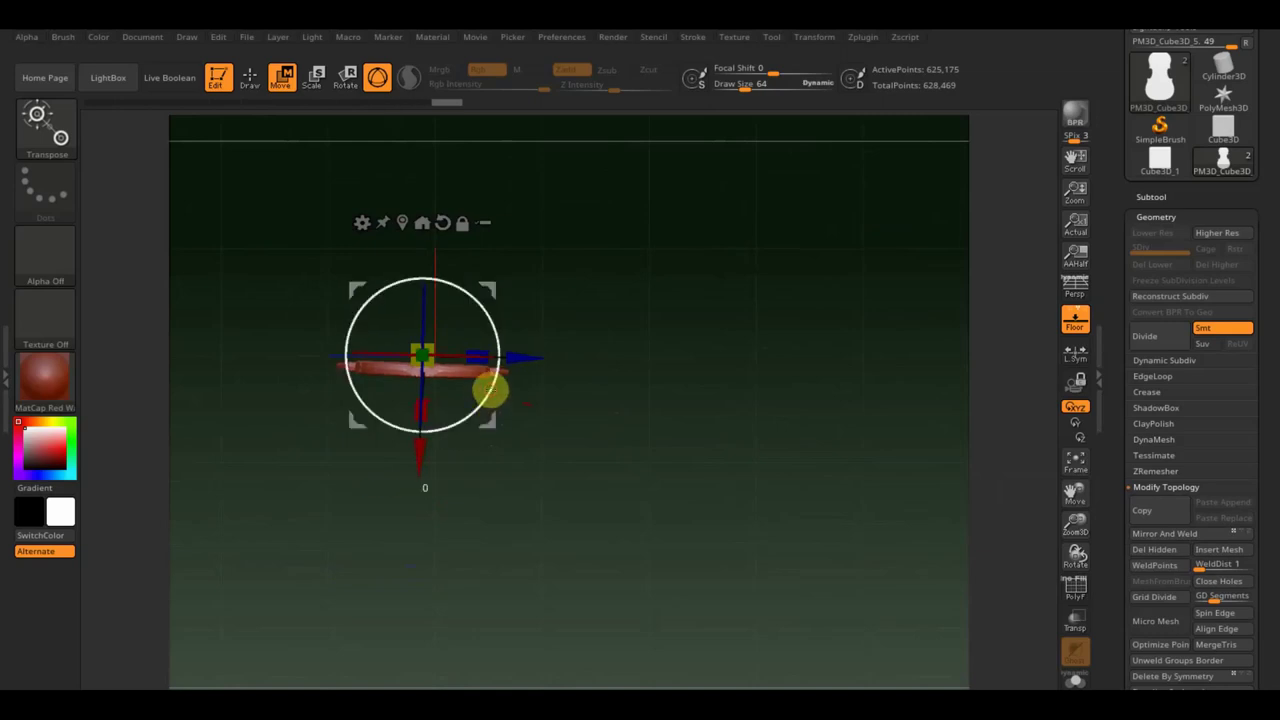
{"action": "left_click_drag", "start_coordinate": [491, 391], "coordinate": [497, 386]}
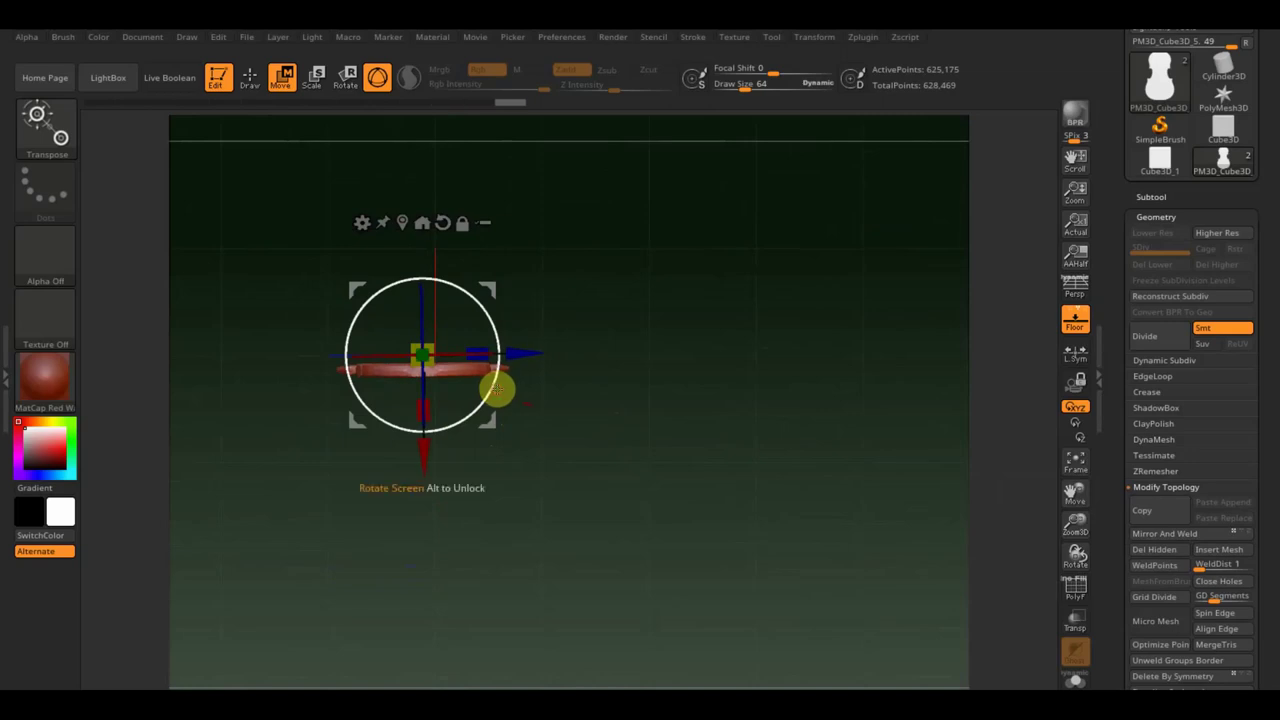
{"action": "left_click_drag", "start_coordinate": [423, 460], "coordinate": [423, 447]}
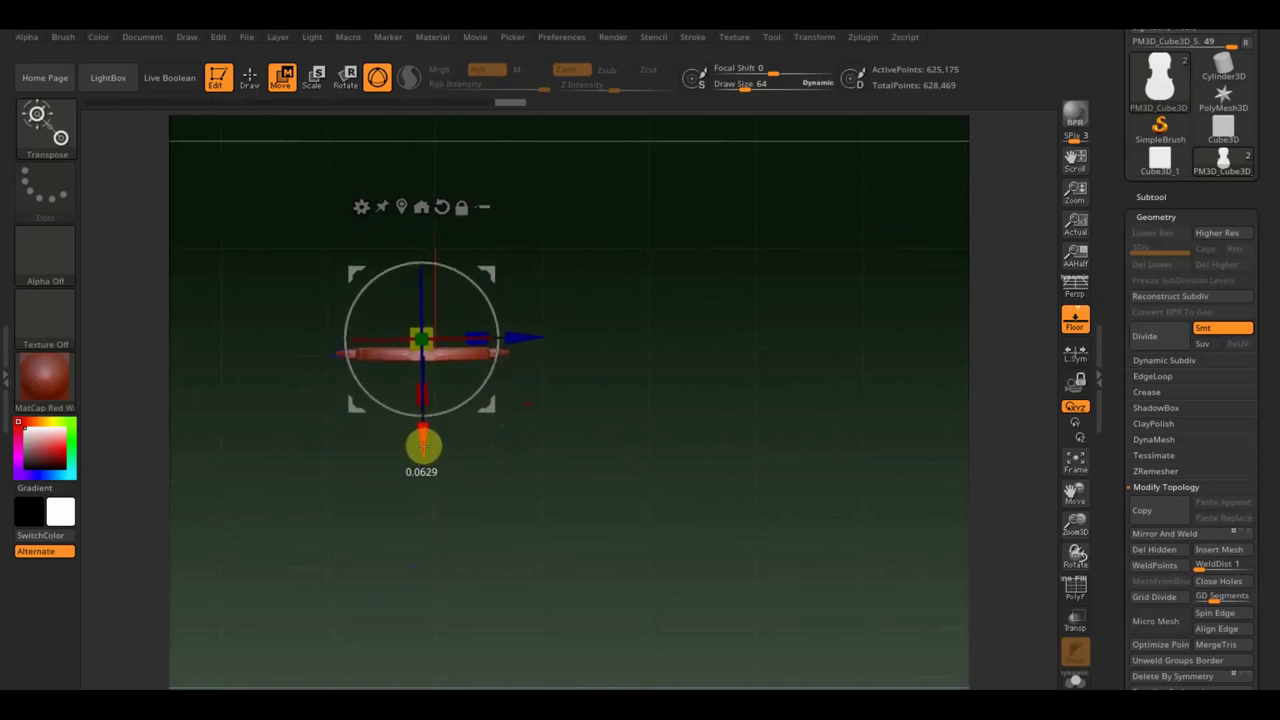
{"action": "mouse_move", "coordinate": [543, 451]}
{"action": "left_mouse_down"}
{"action": "mouse_move", "coordinate": [640, 317]}
{"action": "mouse_move", "coordinate": [677, 368]}
{"action": "left_mouse_up"}
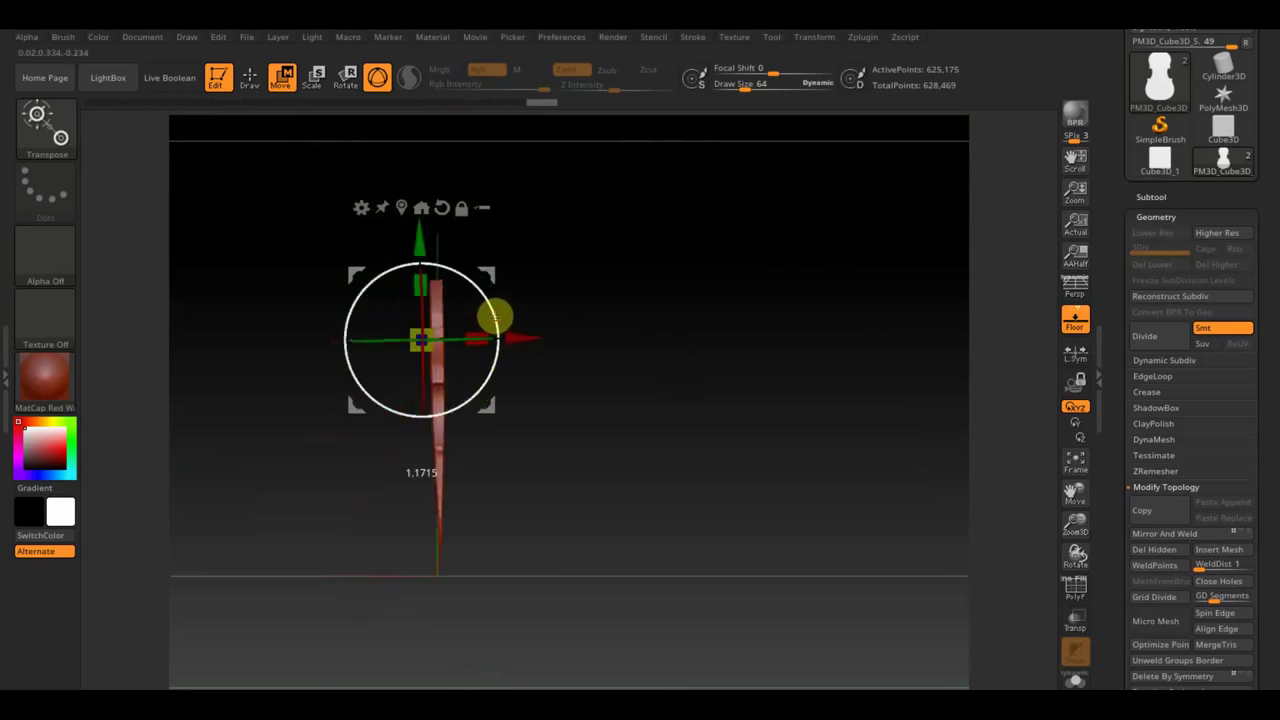
{"action": "left_click_drag", "start_coordinate": [494, 317], "coordinate": [495, 318]}
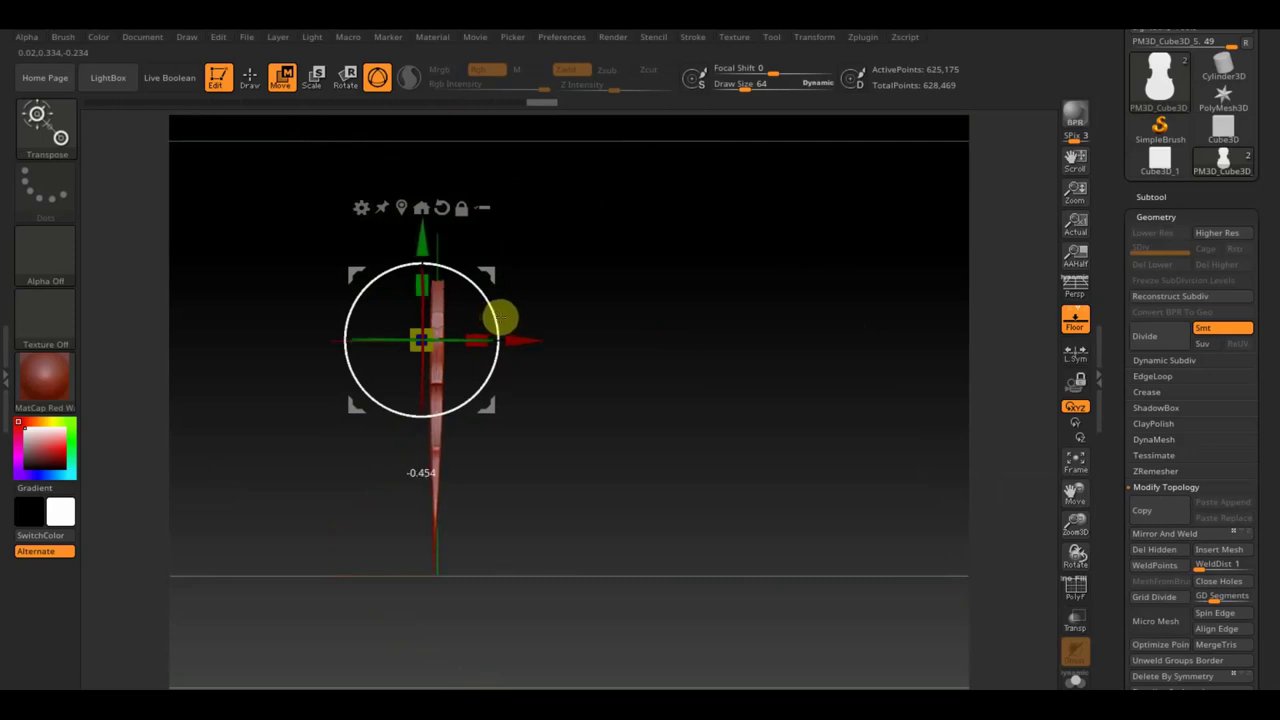
{"action": "left_click_drag", "start_coordinate": [505, 317], "coordinate": [523, 345]}
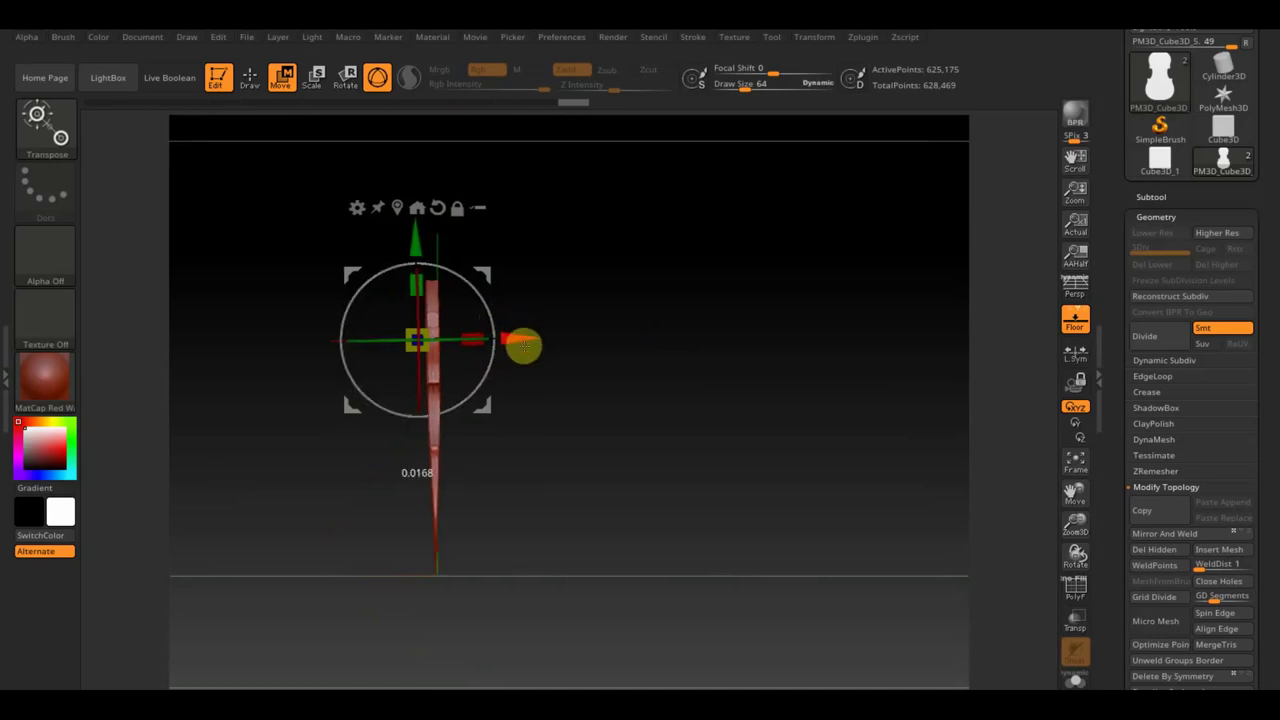
{"action": "left_click", "coordinate": [1175, 535]}
- Undo the mirror, widen the body along X, tilt it, and Mirror And Weld
{"action": "key", "text": "ctrl+z"}
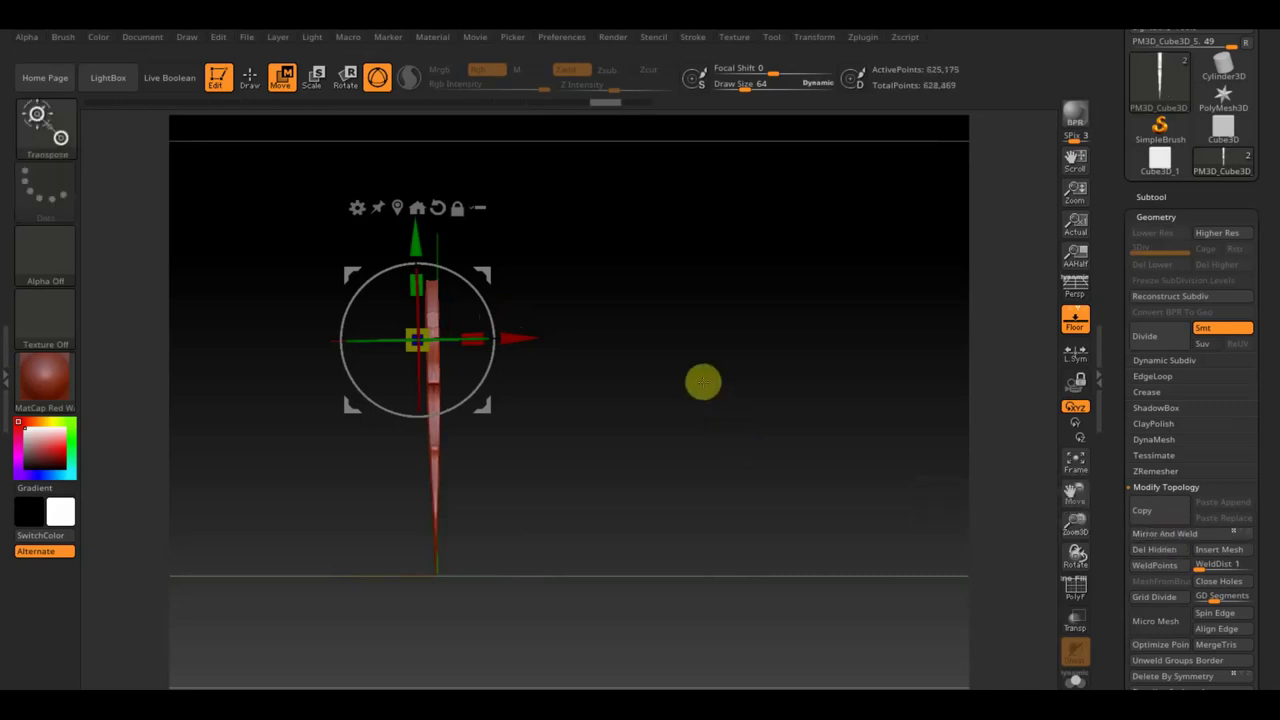
{"action": "left_click_drag", "start_coordinate": [471, 337], "coordinate": [505, 339]}
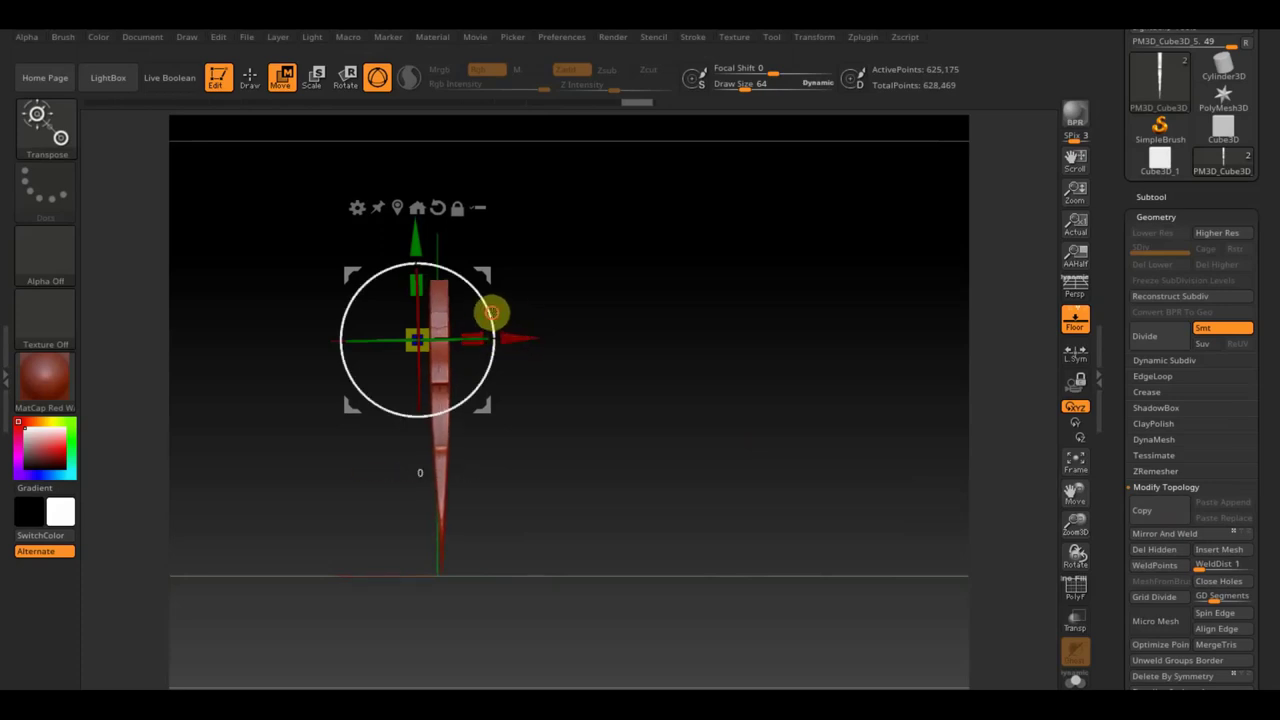
{"action": "left_click_drag", "start_coordinate": [493, 314], "coordinate": [495, 316]}
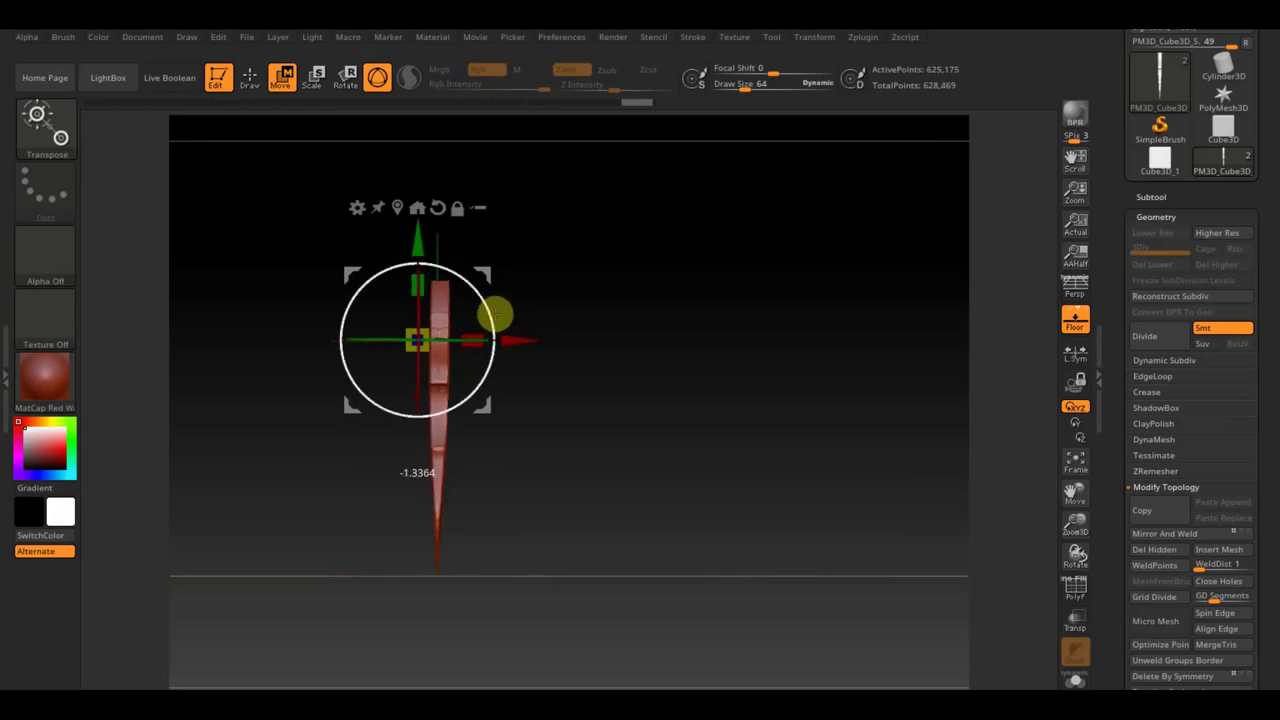
{"action": "left_click", "coordinate": [1172, 536]}
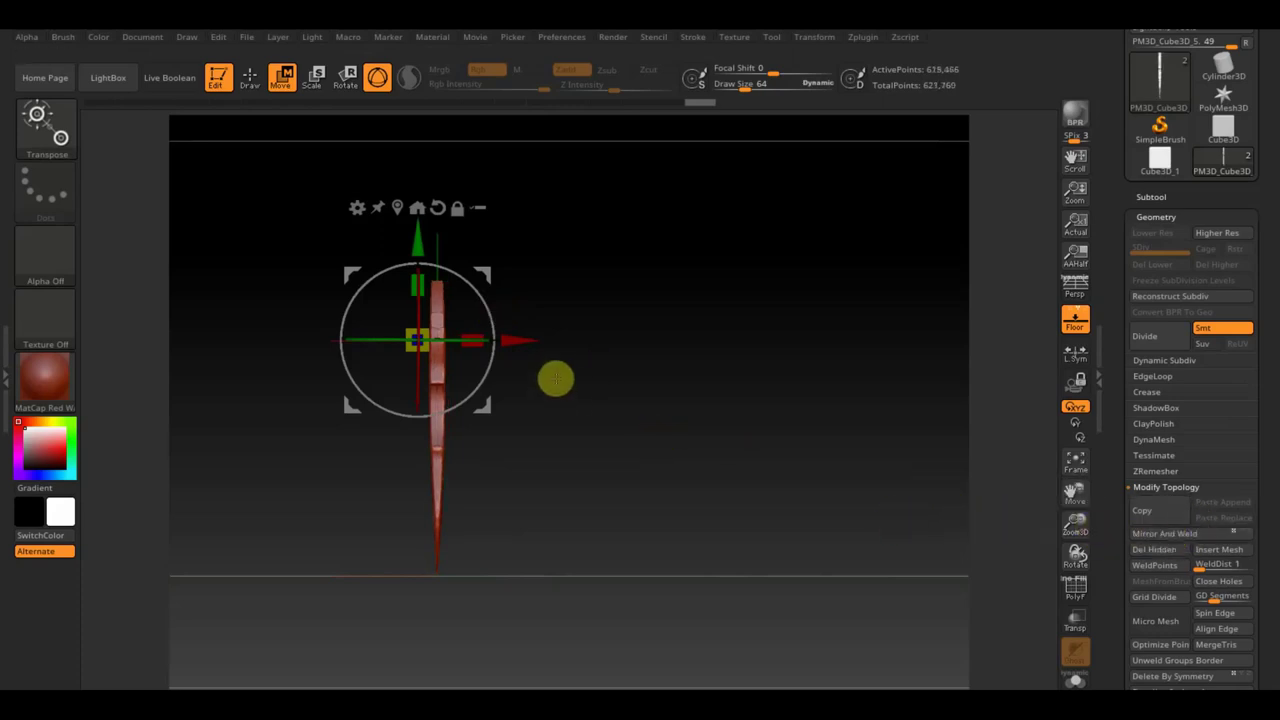
- Slide the body along X, straighten its tip, and Mirror And Weld again
{"action": "mouse_move", "coordinate": [471, 338]}
{"action": "left_mouse_down"}
{"action": "mouse_move", "coordinate": [589, 357]}
{"action": "mouse_move", "coordinate": [499, 341]}
{"action": "left_mouse_up"}
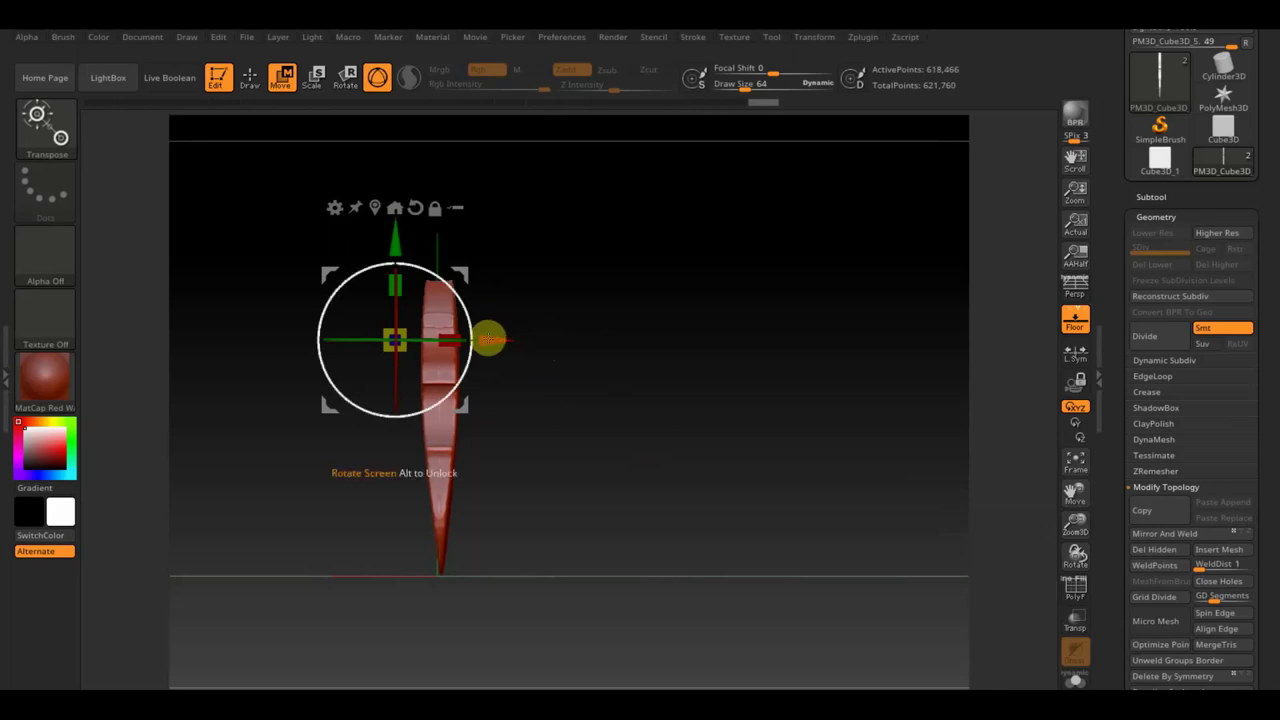
{"action": "left_click_drag", "start_coordinate": [462, 318], "coordinate": [466, 319]}
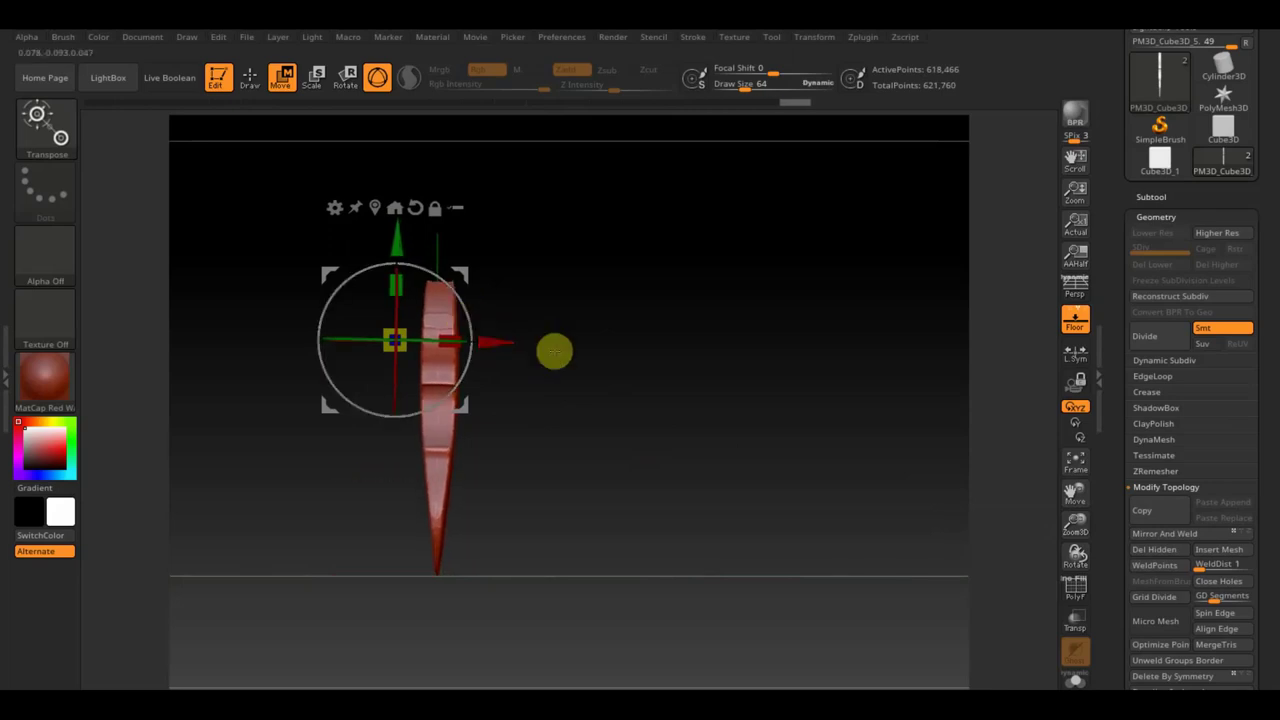
{"action": "left_click", "coordinate": [1203, 533]}
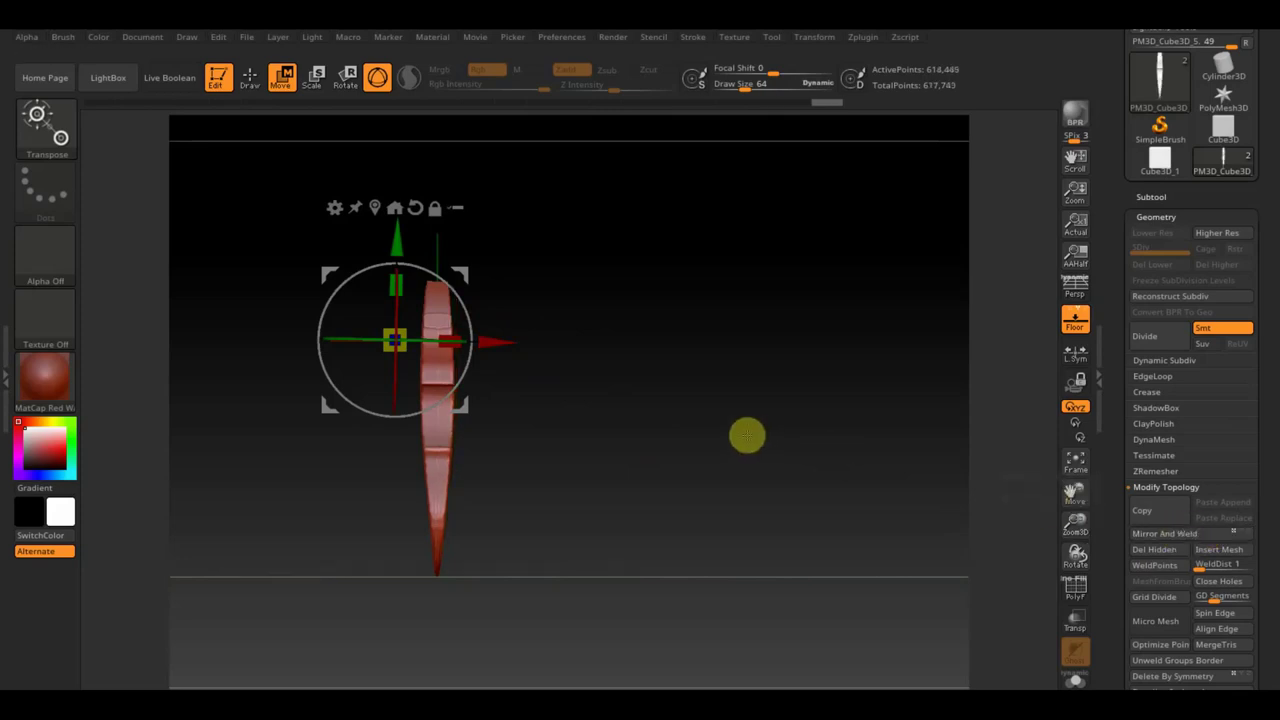
{"action": "left_click", "coordinate": [249, 77]}
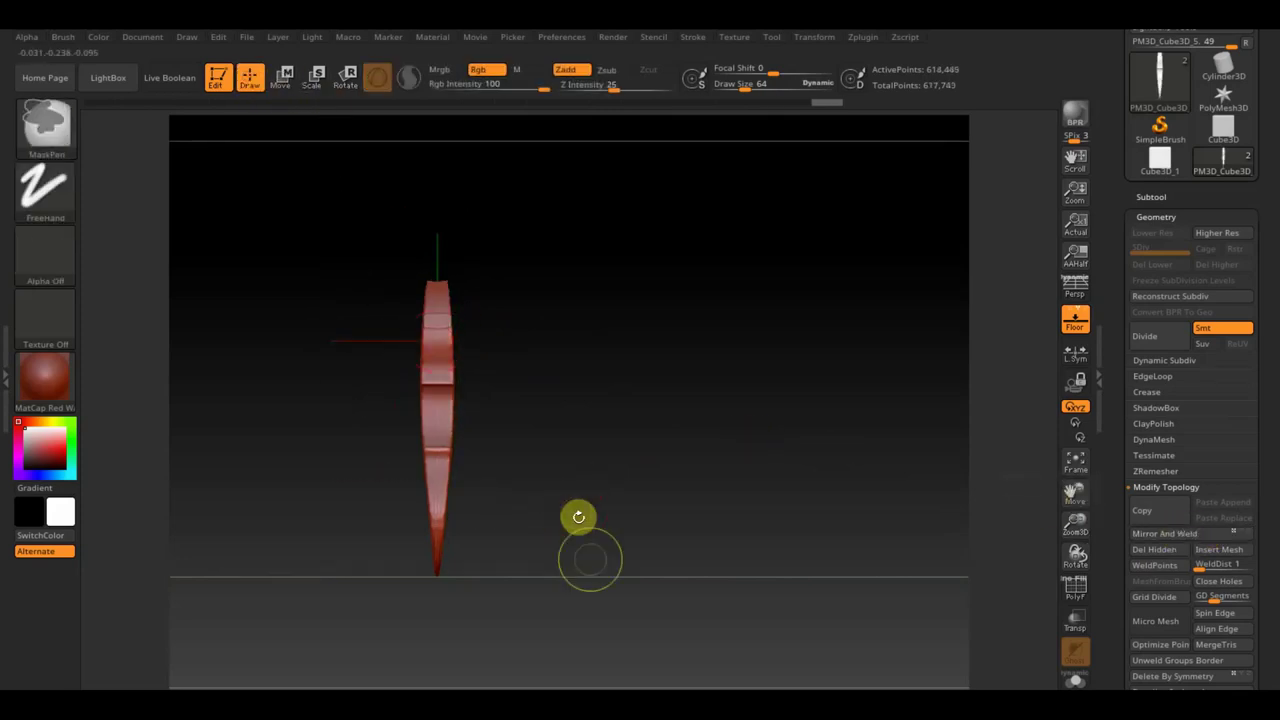
- Mask part of the violin body and shift the unmasked part along X to thicken the profile
{"action": "mouse_move", "coordinate": [590, 608]}
{"action": "left_mouse_down", "text": "ctrl"}
{"action": "mouse_move", "coordinate": [441, 260]}
{"action": "mouse_move", "coordinate": [623, 404]}
{"action": "mouse_move", "coordinate": [634, 397]}
{"action": "mouse_move", "coordinate": [652, 451]}
{"action": "left_mouse_up", "text": "ctrl"}
{"action": "mouse_move", "coordinate": [630, 621]}
{"action": "left_mouse_down", "text": "ctrl"}
{"action": "mouse_move", "coordinate": [539, 502]}
{"action": "mouse_move", "coordinate": [439, 316]}
{"action": "mouse_move", "coordinate": [439, 268]}
{"action": "left_mouse_up", "text": "ctrl"}
{"action": "mouse_move", "coordinate": [603, 423]}
{"action": "left_mouse_down"}
{"action": "mouse_move", "coordinate": [637, 426]}
{"action": "mouse_move", "coordinate": [608, 428]}
{"action": "left_mouse_up"}
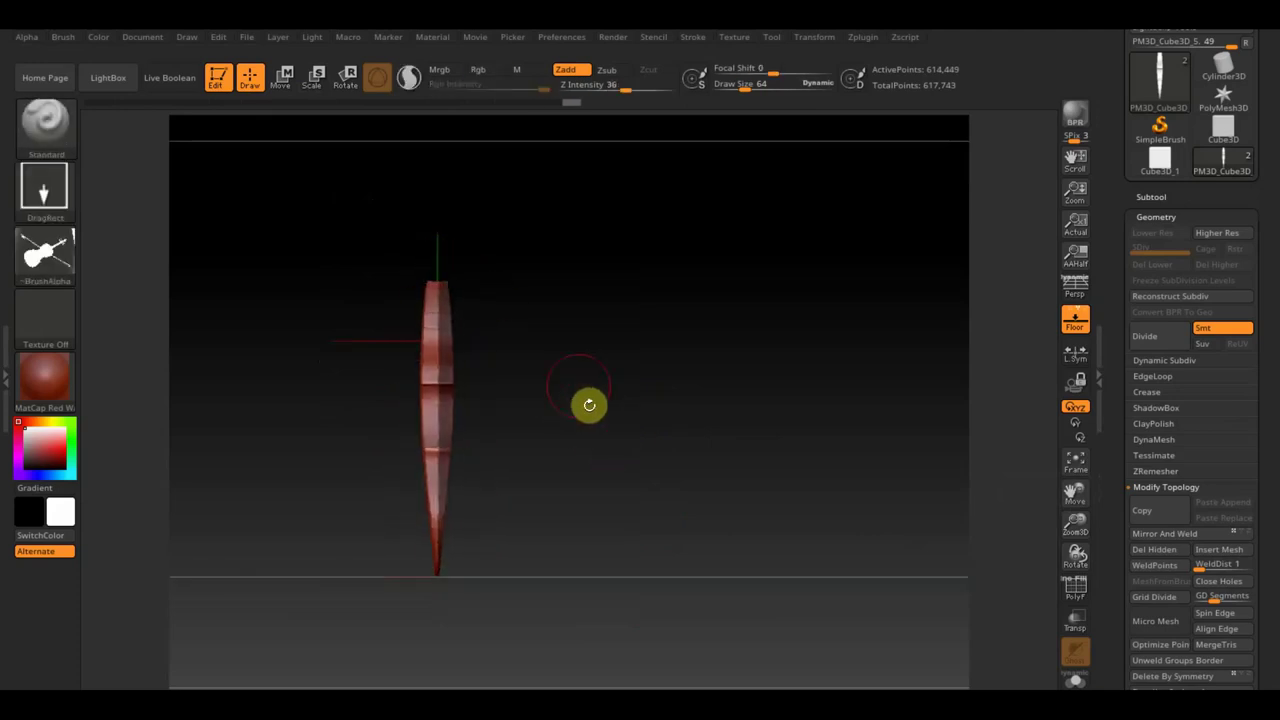
{"action": "left_click", "coordinate": [281, 77]}
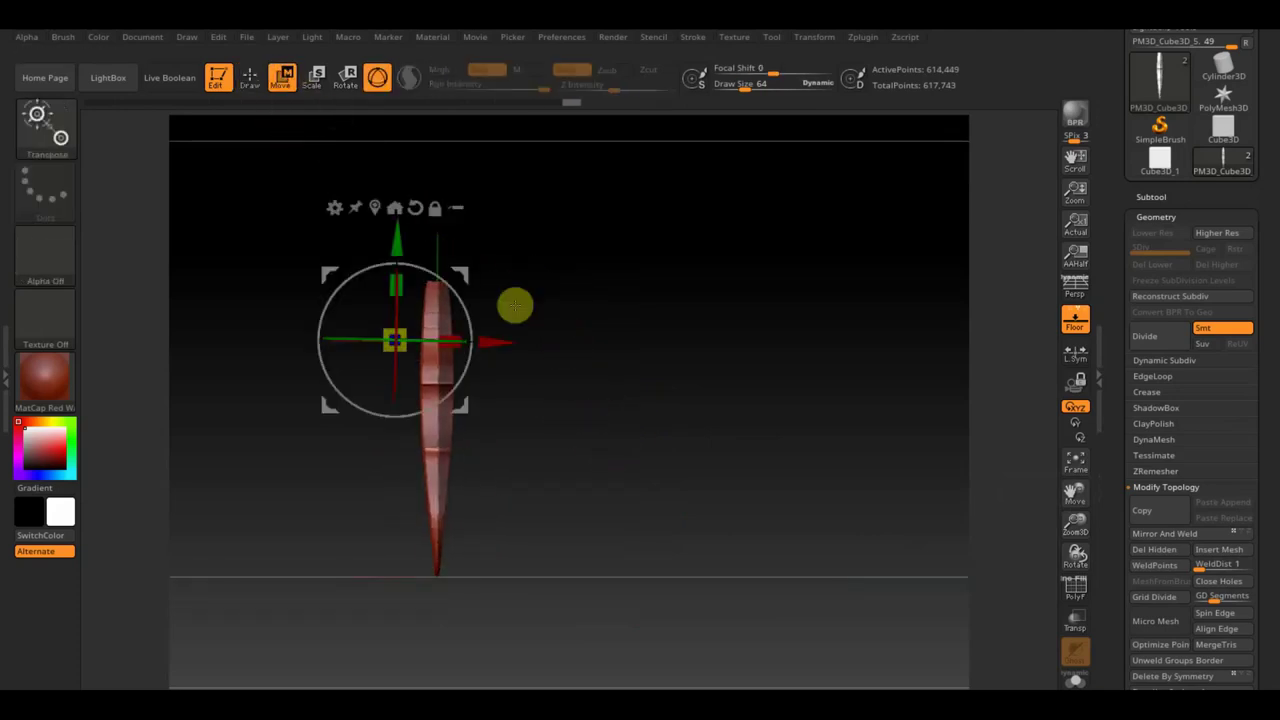
{"action": "left_click_drag", "start_coordinate": [500, 335], "coordinate": [472, 348]}
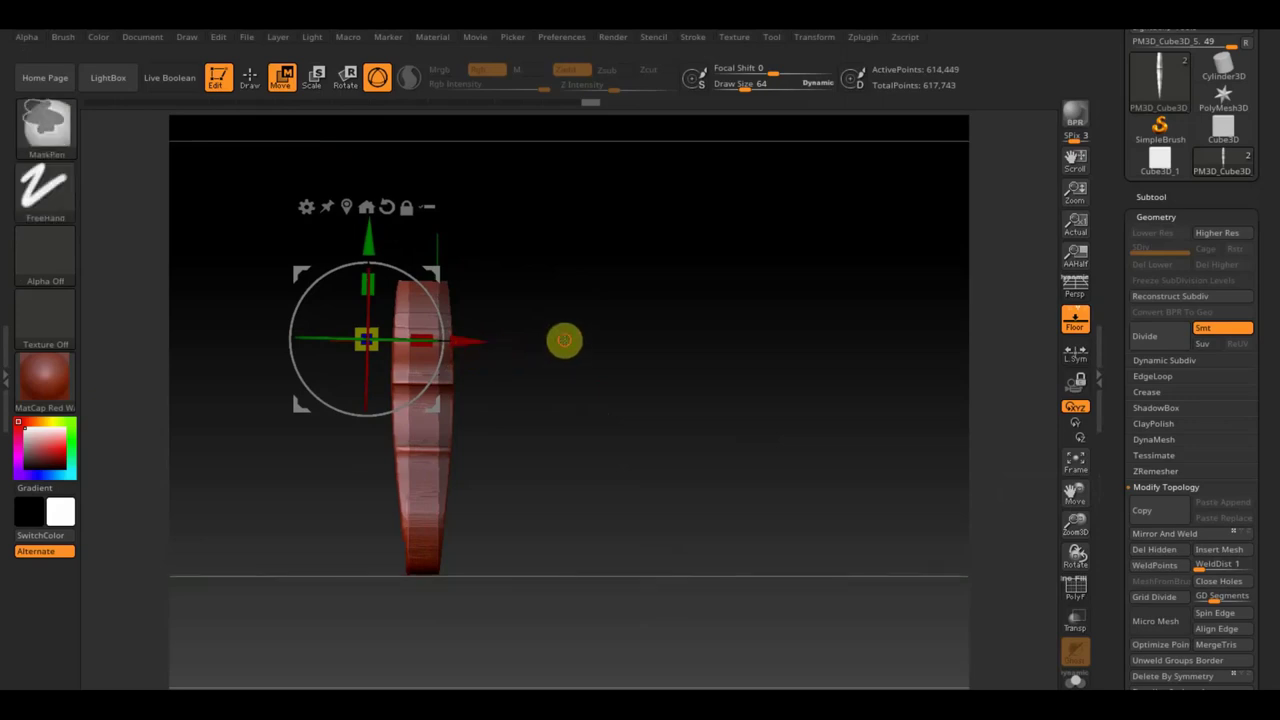
{"action": "left_click_drag", "start_coordinate": [471, 334], "coordinate": [486, 337]}
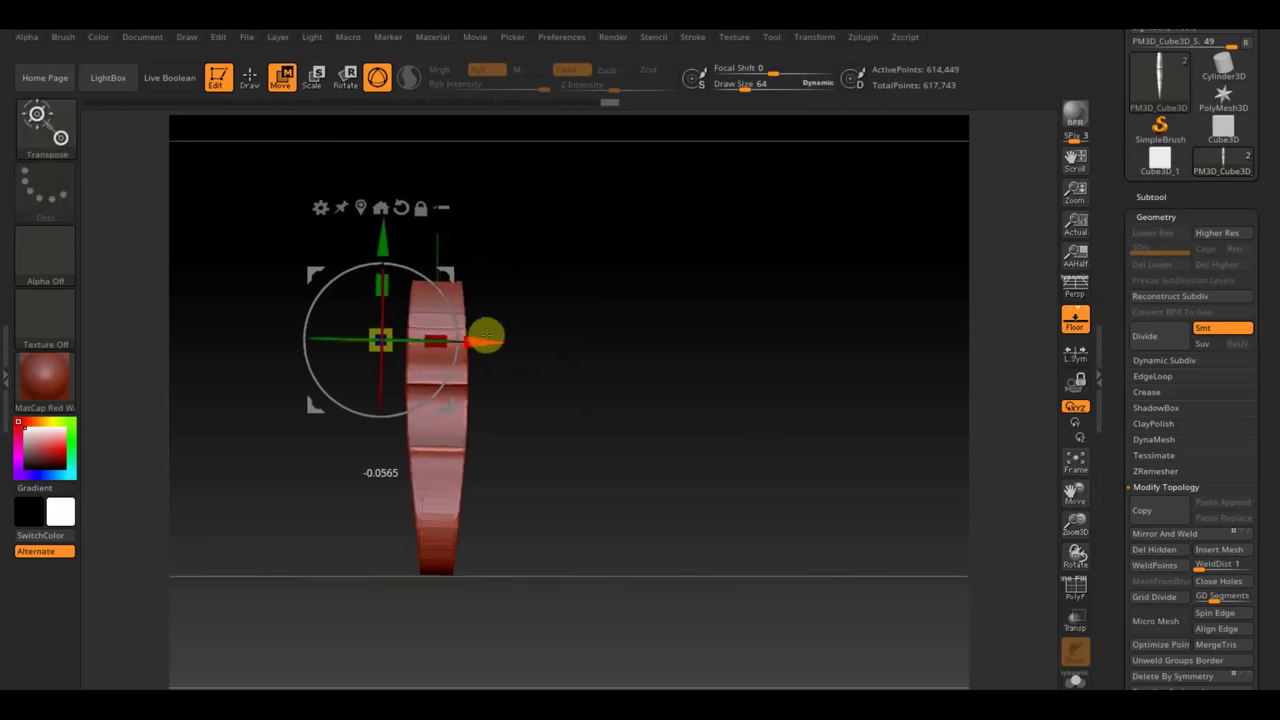
- Mirror And Weld the body, recentre the transform pivot, and orbit to a front-on view
{"action": "left_click", "coordinate": [1183, 535]}
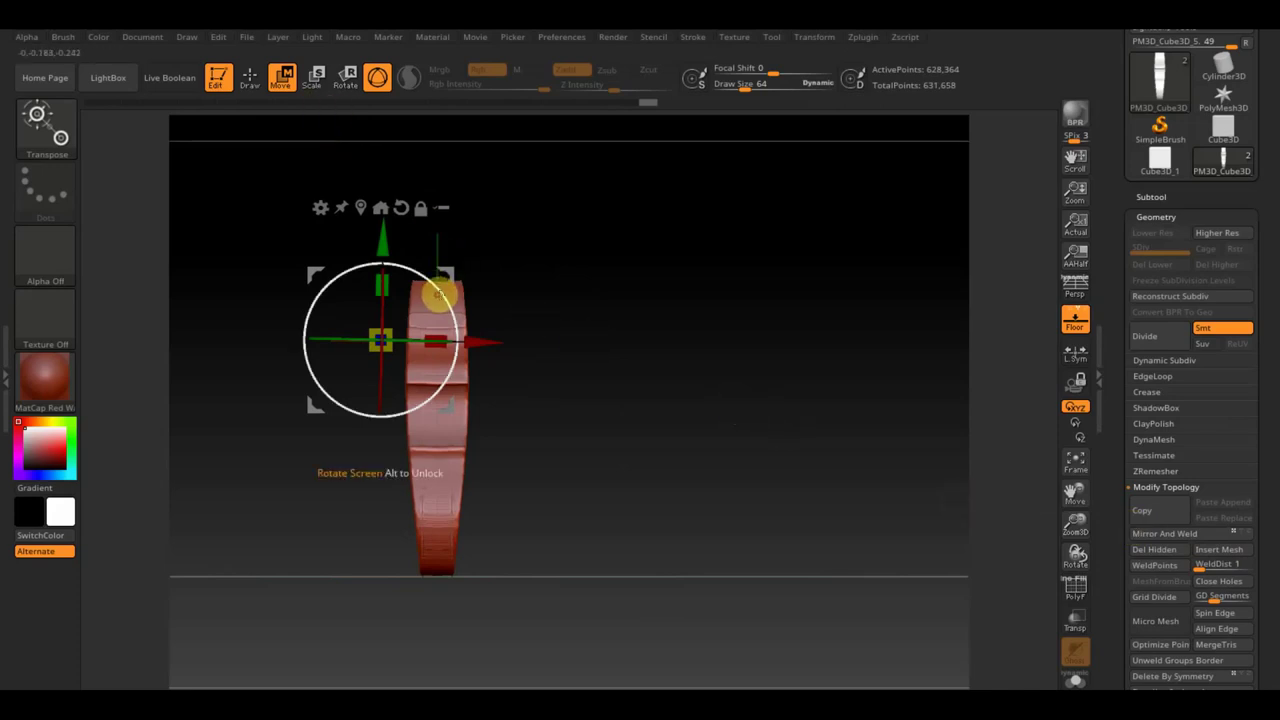
{"action": "left_click", "coordinate": [246, 78]}
{"action": "mouse_move", "coordinate": [650, 320]}
{"action": "left_mouse_down"}
{"action": "mouse_move", "coordinate": [800, 337]}
{"action": "mouse_move", "coordinate": [684, 372]}
{"action": "left_mouse_up"}
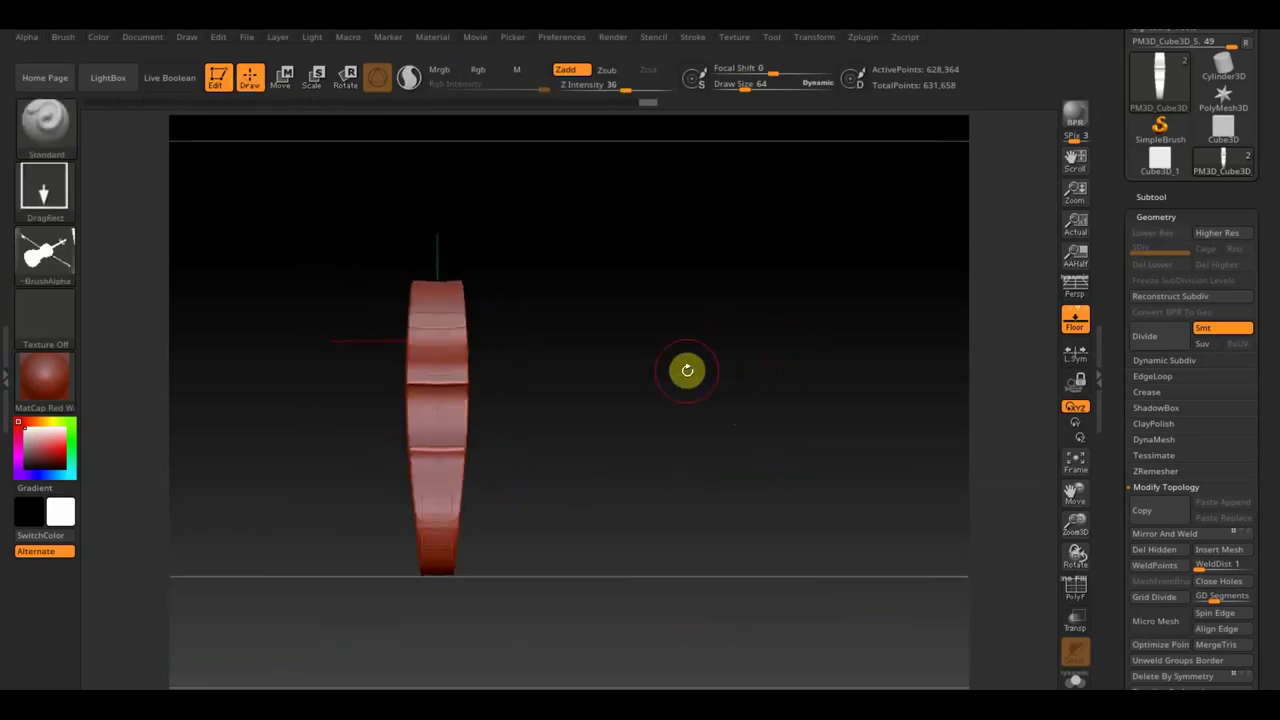
{"action": "left_click", "coordinate": [281, 80]}
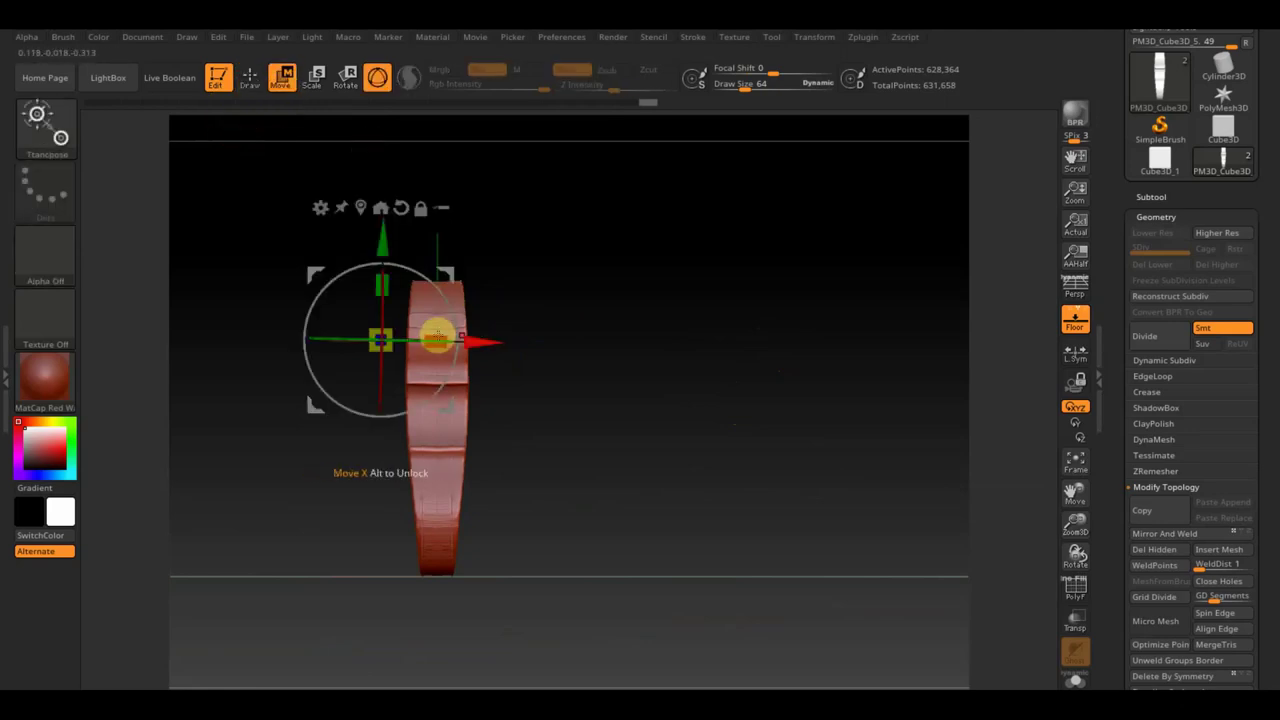
{"action": "mouse_move", "coordinate": [489, 340]}
{"action": "left_mouse_down", "text": "alt"}
{"action": "mouse_move", "coordinate": [540, 347]}
{"action": "mouse_move", "coordinate": [472, 342]}
{"action": "left_mouse_up", "text": "alt"}
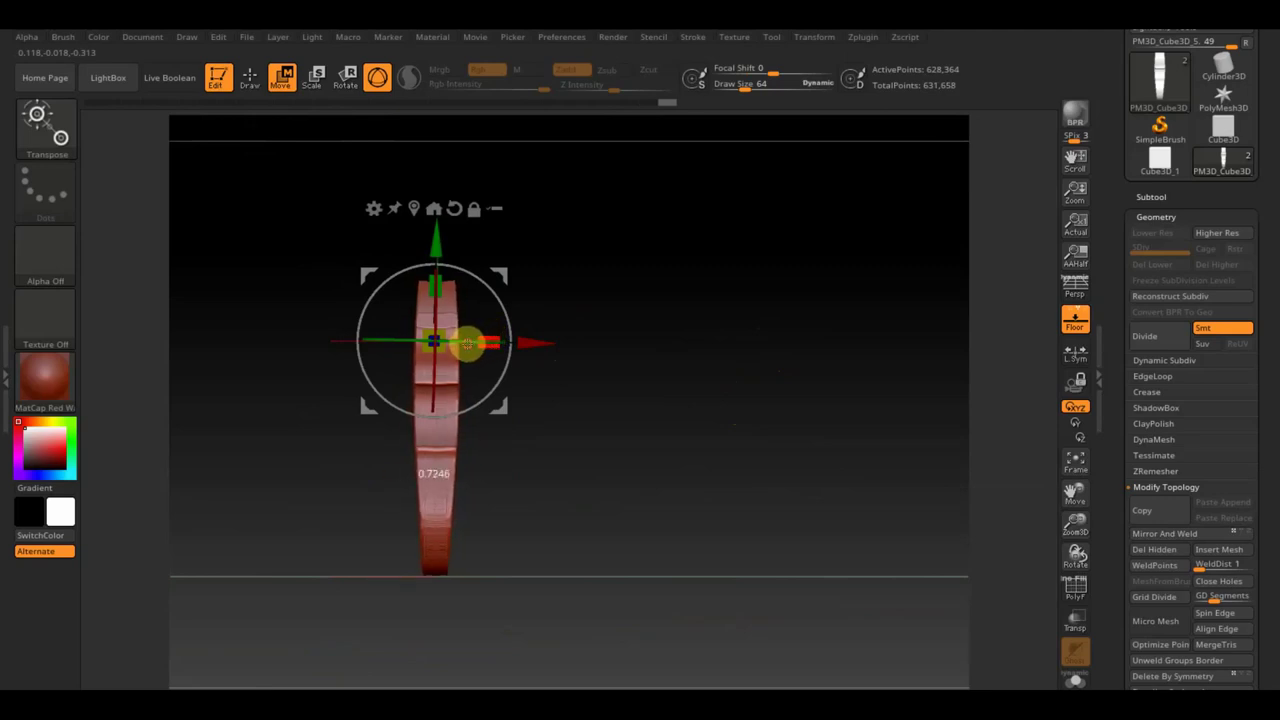
{"action": "left_click", "coordinate": [251, 77]}
{"action": "left_click_drag", "start_coordinate": [560, 303], "coordinate": [666, 346]}
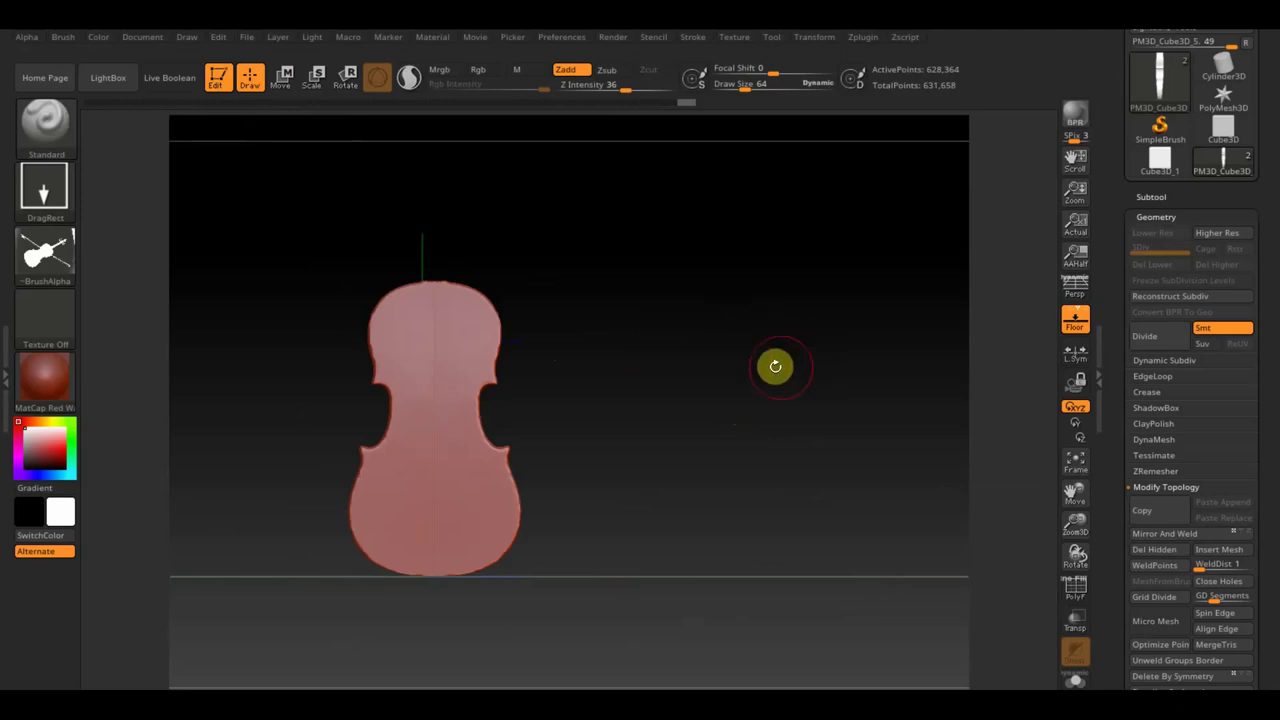
{"action": "key", "text": "ctrl"}
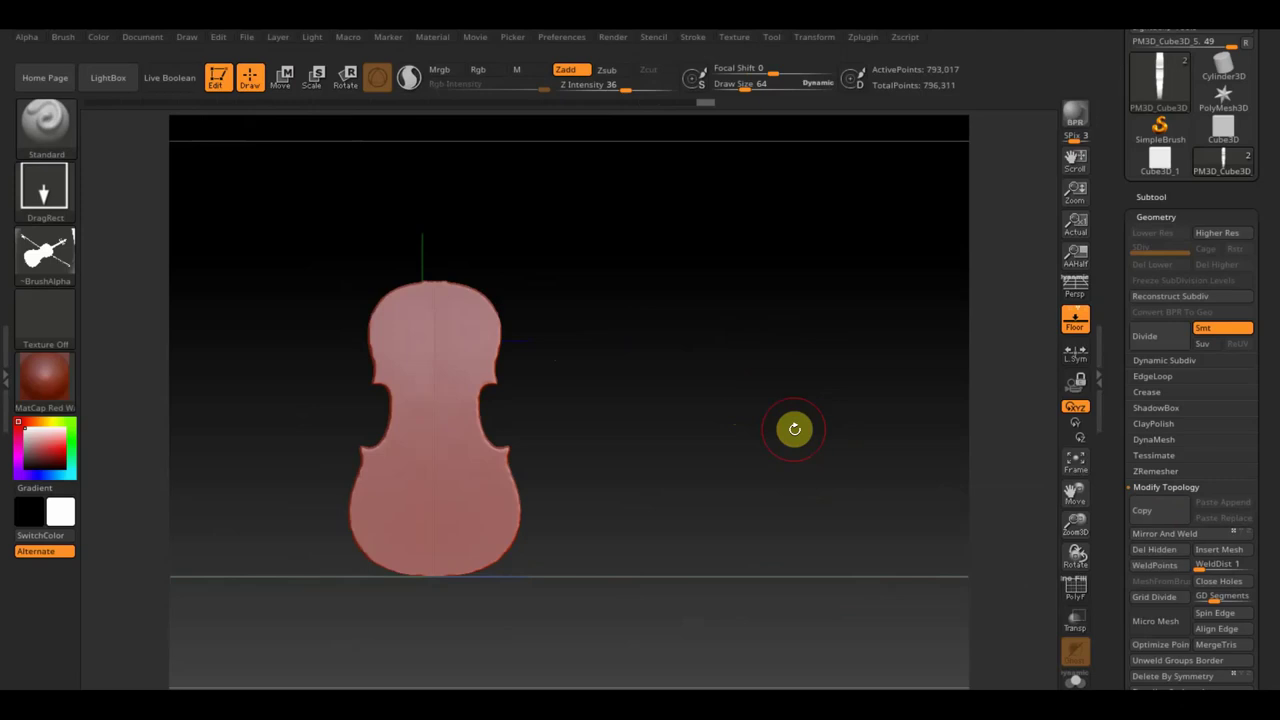
- Rotate the violin body about 90 degrees in side view, then orbit back to face it
{"action": "mouse_move", "coordinate": [794, 429]}
{"action": "left_mouse_down"}
{"action": "mouse_move", "coordinate": [649, 446]}
{"action": "mouse_move", "coordinate": [726, 409]}
{"action": "mouse_move", "coordinate": [819, 418]}
{"action": "mouse_move", "coordinate": [708, 486]}
{"action": "mouse_move", "coordinate": [703, 466]}
{"action": "mouse_move", "coordinate": [777, 456]}
{"action": "mouse_move", "coordinate": [760, 489]}
{"action": "left_mouse_up"}
{"action": "left_click", "coordinate": [1152, 197]}
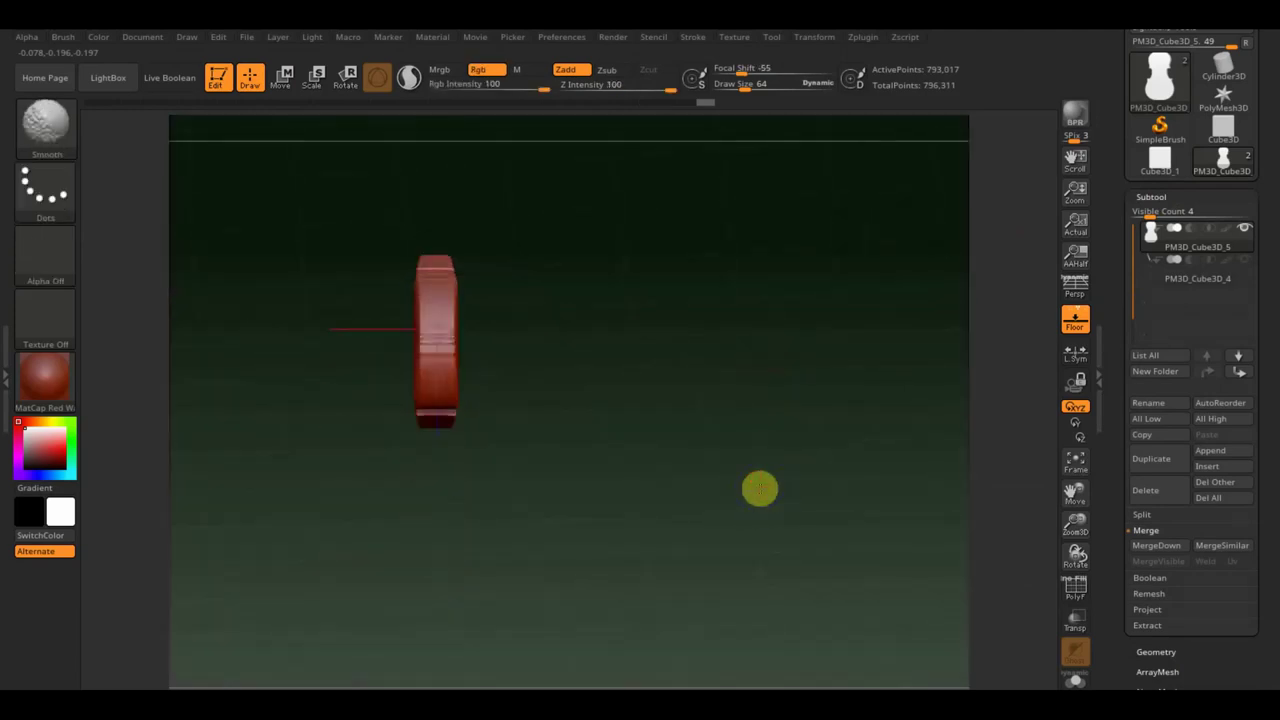
{"action": "left_click", "coordinate": [282, 77]}
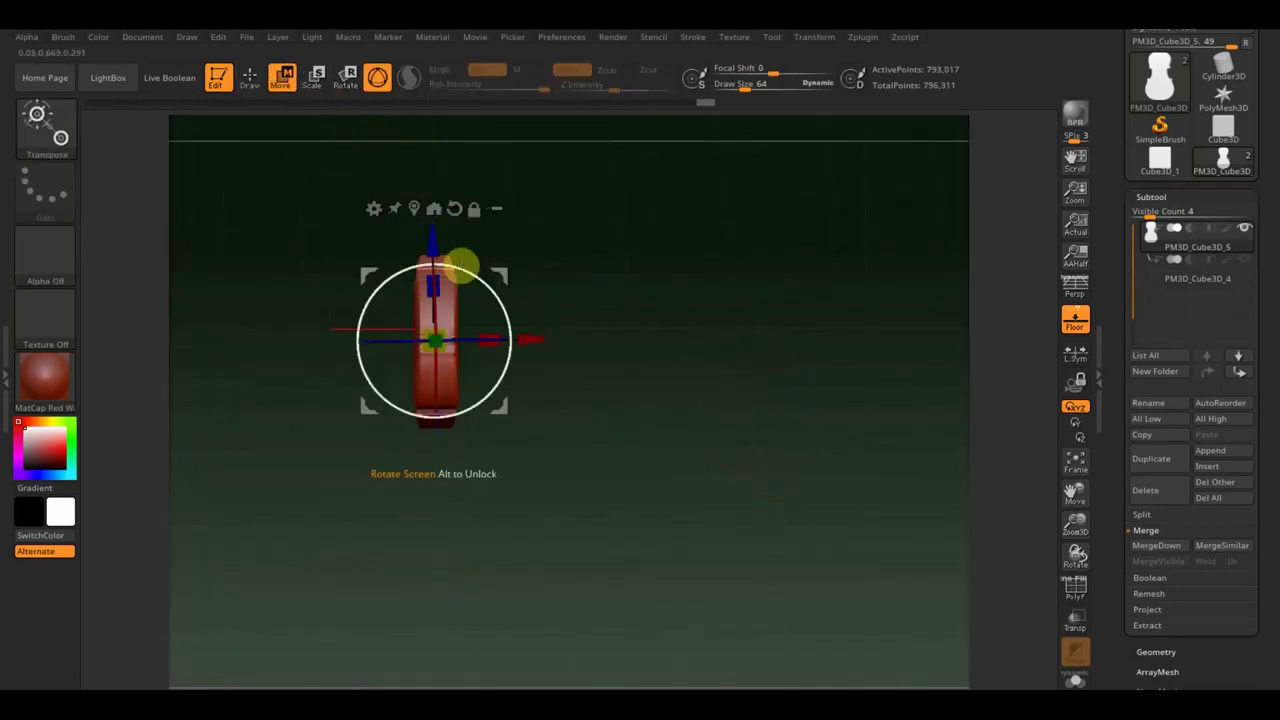
{"action": "mouse_move", "coordinate": [493, 293]}
{"action": "left_mouse_down"}
{"action": "mouse_move", "coordinate": [494, 277]}
{"action": "mouse_move", "coordinate": [429, 206]}
{"action": "mouse_move", "coordinate": [360, 197]}
{"action": "mouse_move", "coordinate": [333, 214]}
{"action": "left_mouse_up"}
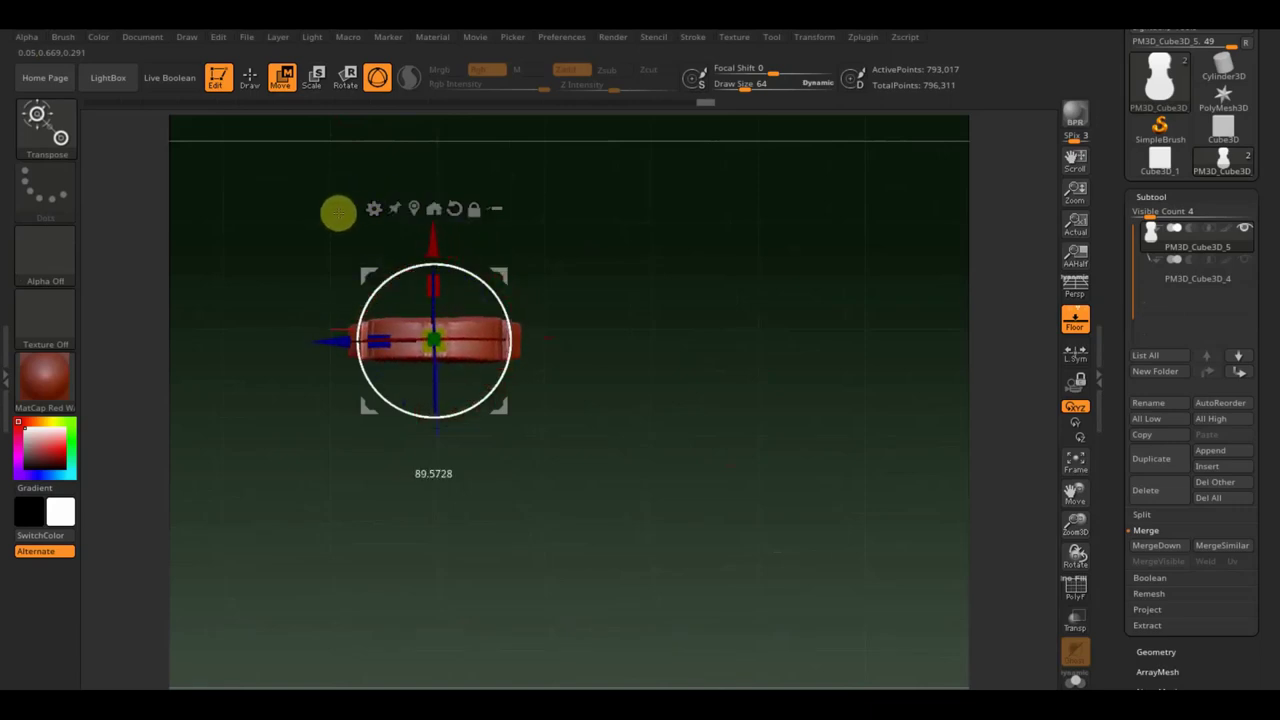
{"action": "mouse_move", "coordinate": [571, 391]}
{"action": "left_mouse_down"}
{"action": "mouse_move", "coordinate": [677, 294]}
{"action": "mouse_move", "coordinate": [682, 317]}
{"action": "mouse_move", "coordinate": [771, 357]}
{"action": "left_mouse_up"}
{"action": "left_click", "coordinate": [1078, 326]}
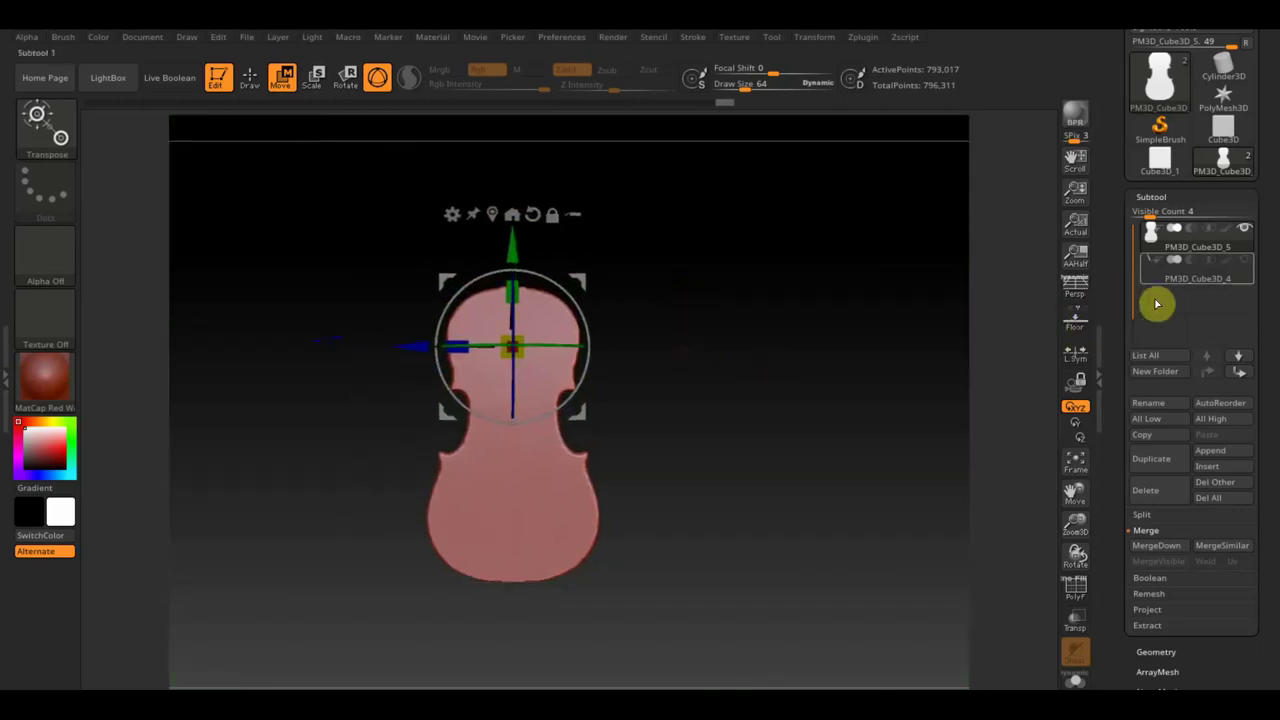
- Select the neck subtool and move it onto the top of the body, centred along X
{"action": "left_click", "coordinate": [1150, 283]}
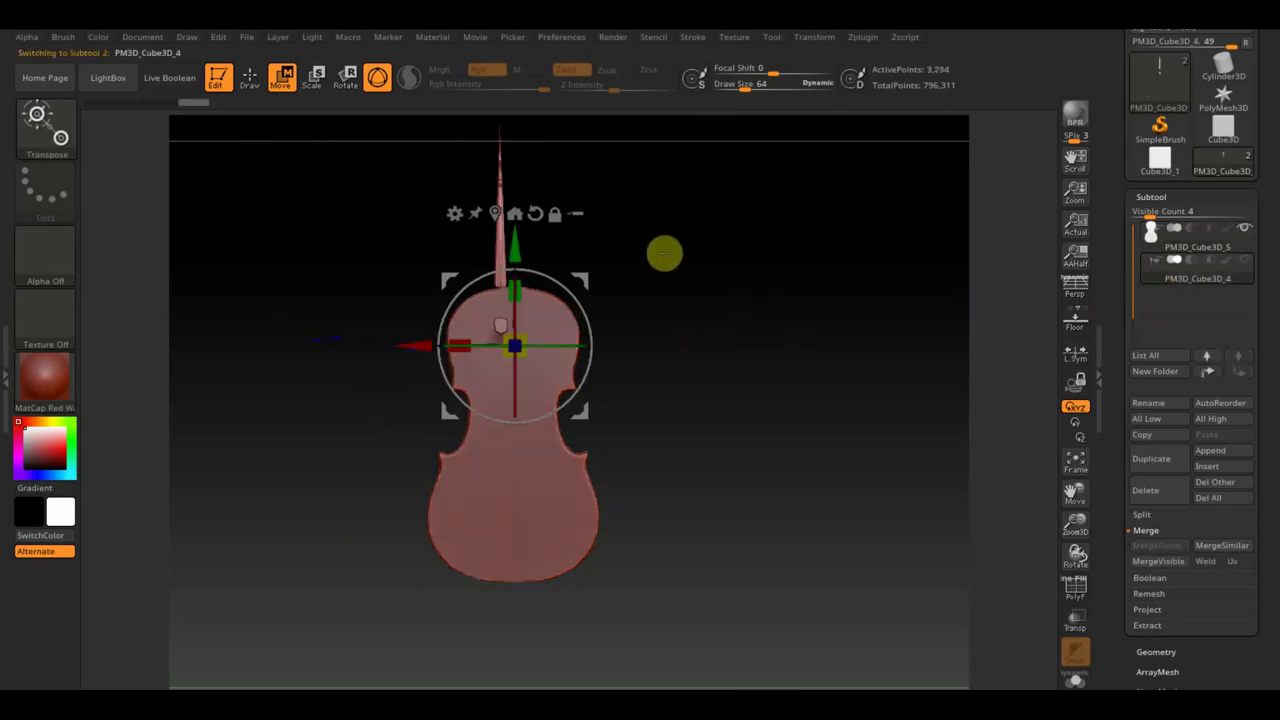
{"action": "left_click_drag", "start_coordinate": [663, 251], "coordinate": [700, 363], "text": "alt"}
{"action": "mouse_move", "coordinate": [731, 322]}
{"action": "left_mouse_down"}
{"action": "mouse_move", "coordinate": [729, 500]}
{"action": "mouse_move", "coordinate": [689, 477]}
{"action": "left_mouse_up"}
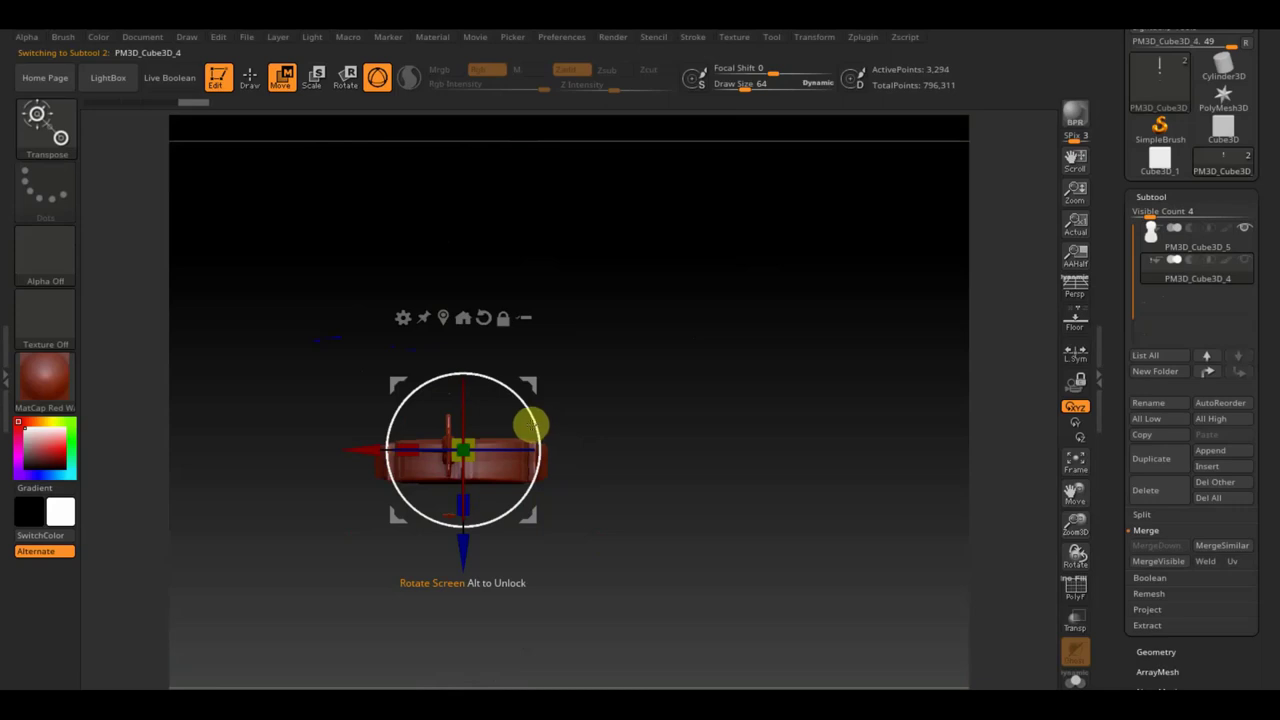
{"action": "mouse_move", "coordinate": [638, 451]}
{"action": "left_mouse_down"}
{"action": "mouse_move", "coordinate": [674, 317]}
{"action": "mouse_move", "coordinate": [637, 371]}
{"action": "left_mouse_up"}
{"action": "left_click_drag", "start_coordinate": [372, 459], "coordinate": [358, 443]}
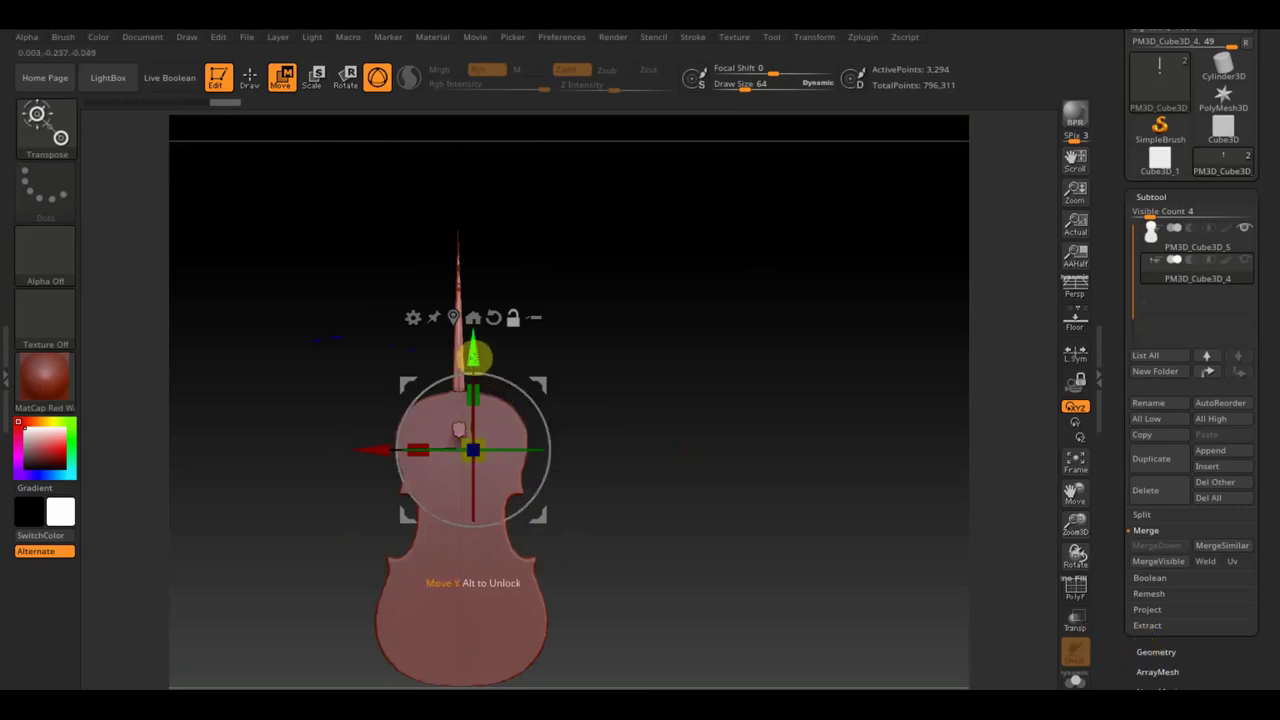
{"action": "left_click_drag", "start_coordinate": [473, 352], "coordinate": [462, 243]}
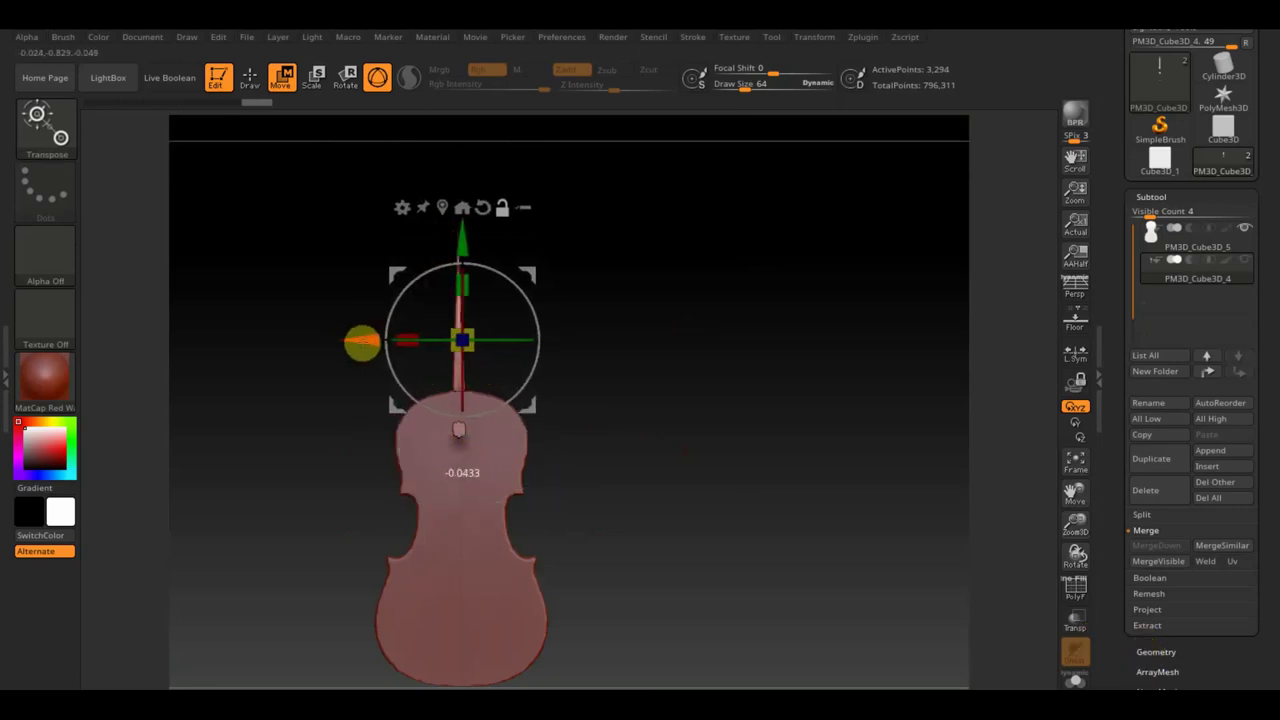
{"action": "left_click", "coordinate": [398, 334]}
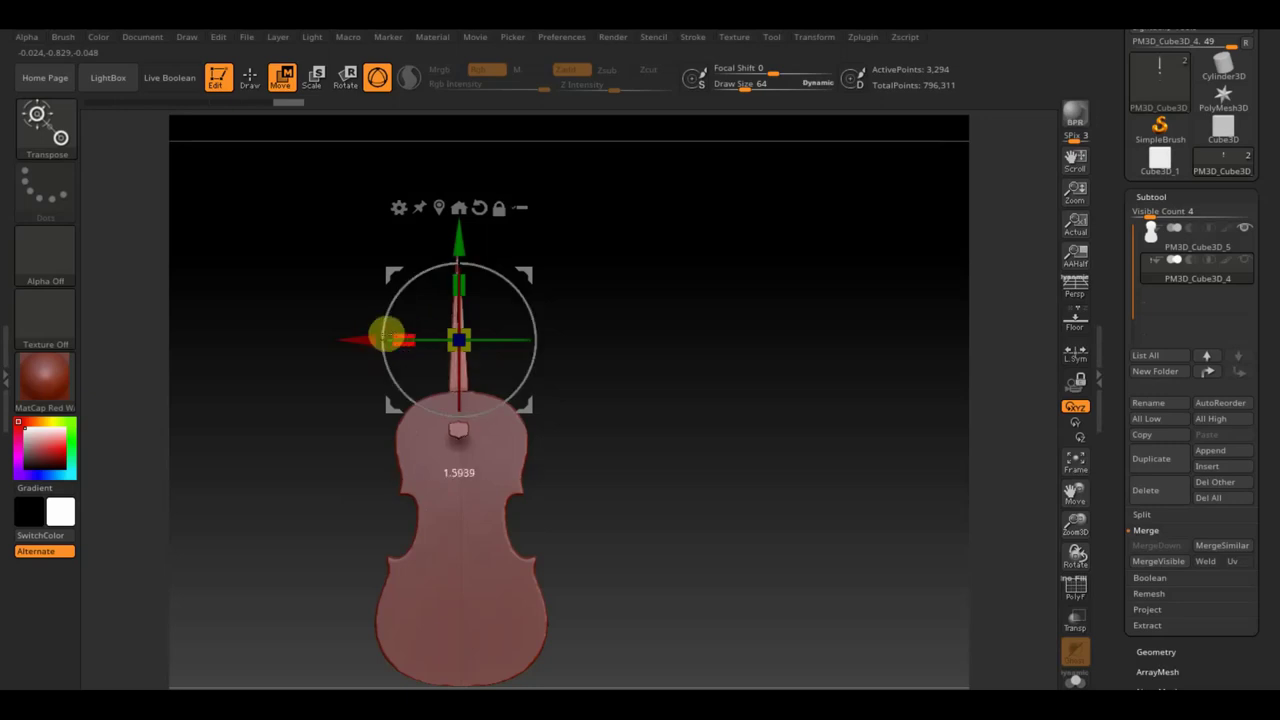
{"action": "left_click_drag", "start_coordinate": [387, 334], "coordinate": [344, 328]}
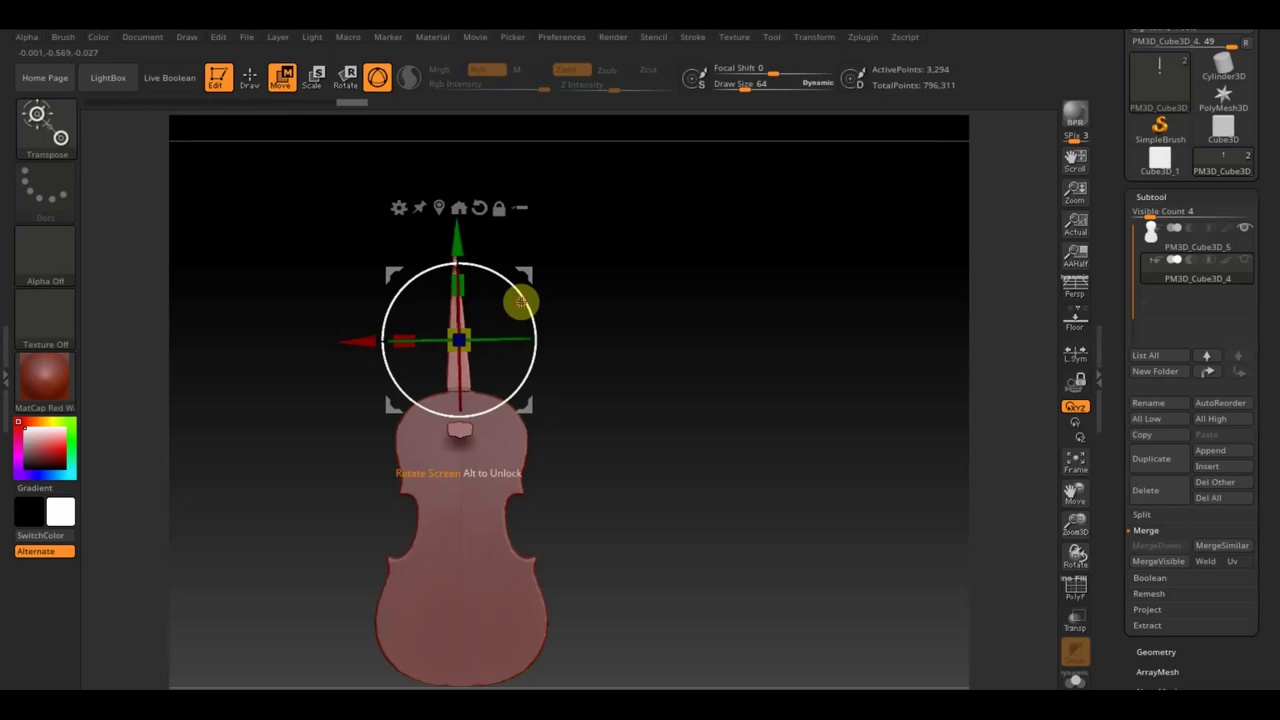
- Mirror And Weld the neck, check it, then undo the mirror
{"action": "left_click", "coordinate": [1156, 651]}
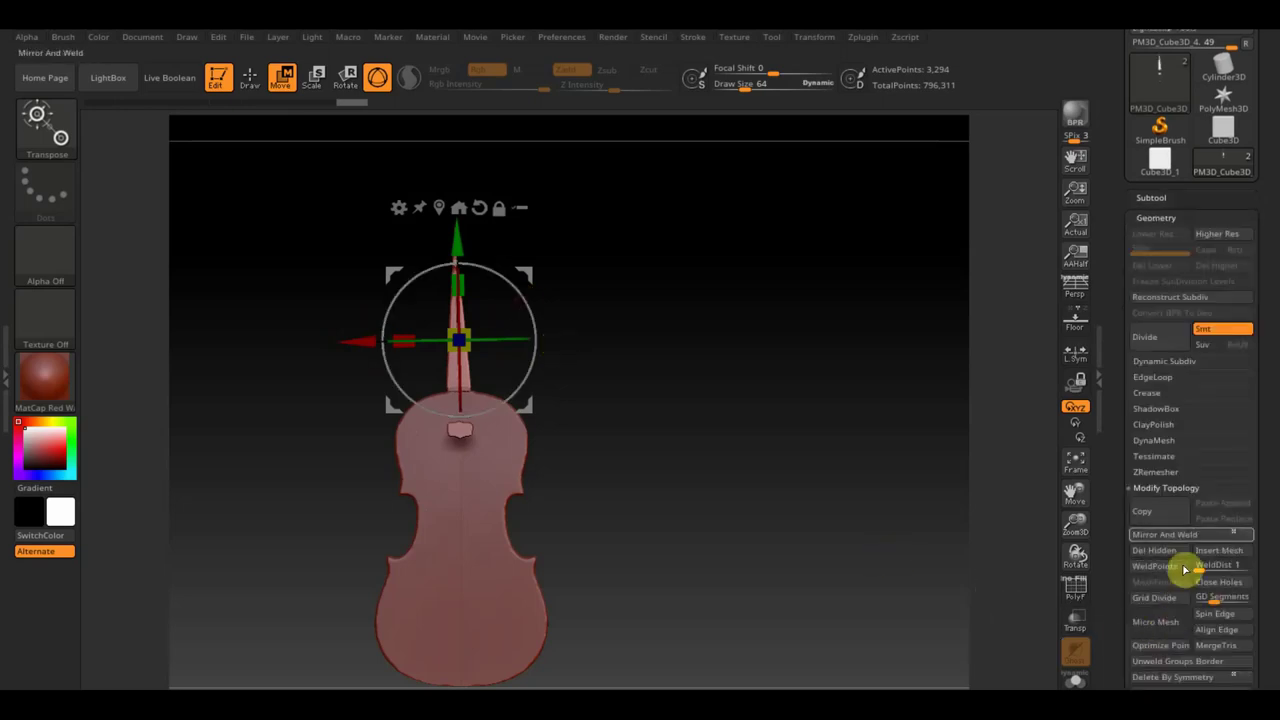
{"action": "left_click", "coordinate": [1190, 534]}
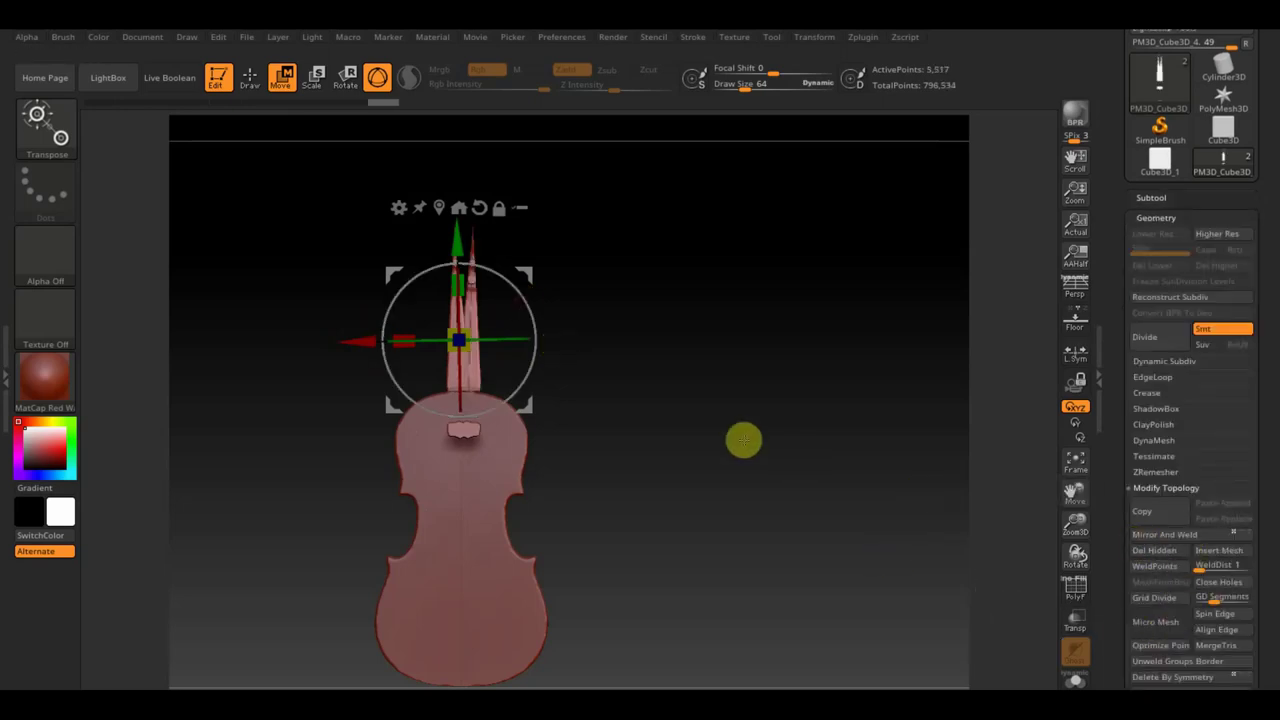
{"action": "left_click_drag", "start_coordinate": [744, 440], "coordinate": [745, 446]}
{"action": "left_click", "coordinate": [1150, 197]}
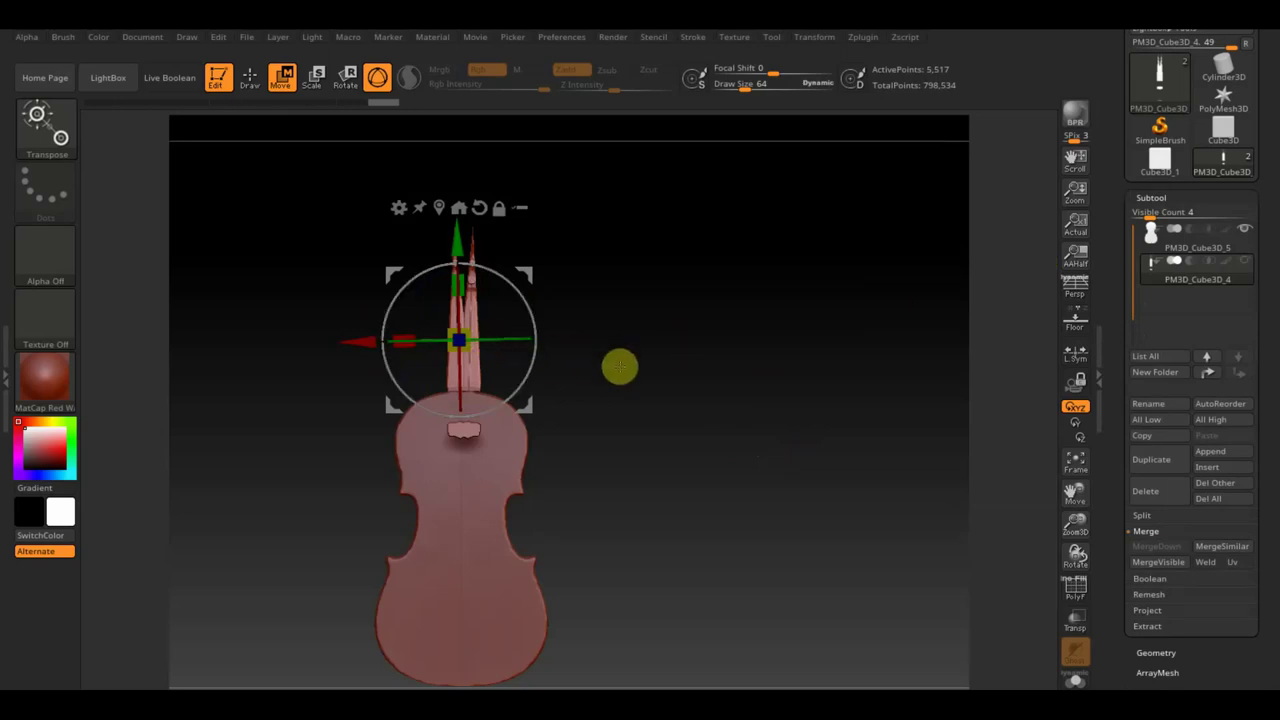
{"action": "key", "text": "ctrl+z"}
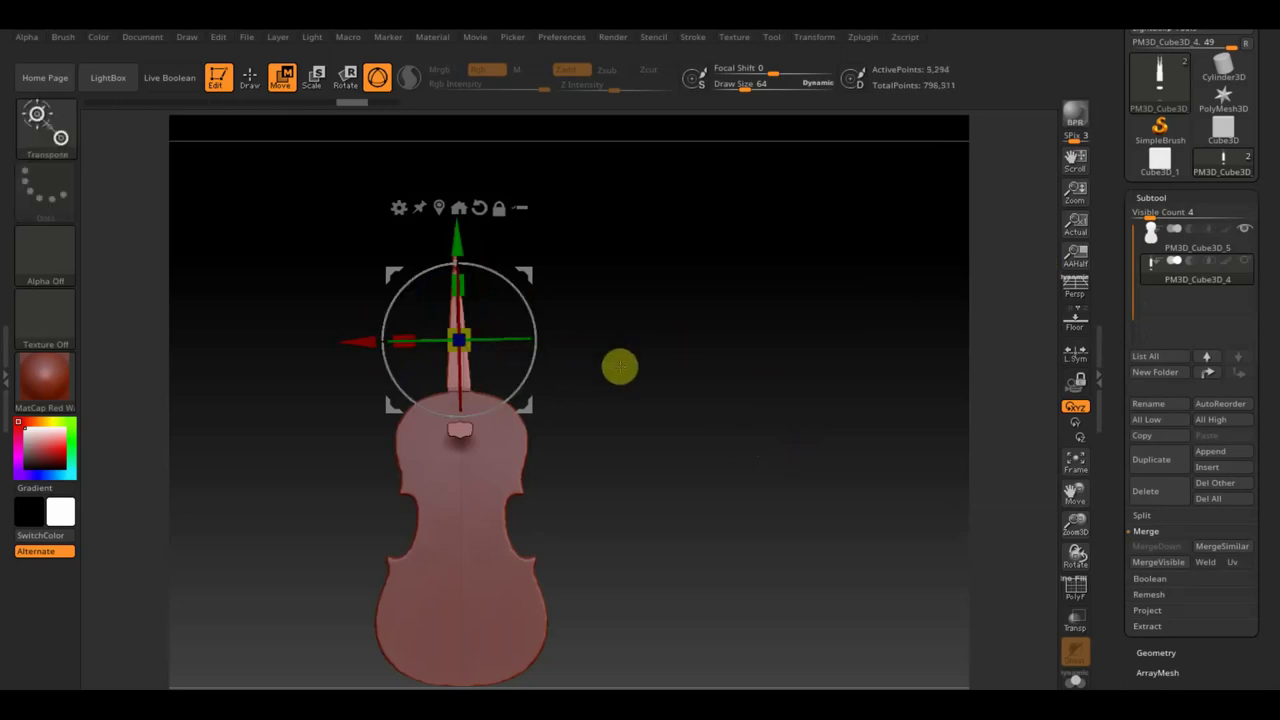
- Rotate the neck about 90 degrees to lie flat and nudge it along depth
{"action": "mouse_move", "coordinate": [723, 311]}
{"action": "left_mouse_down"}
{"action": "mouse_move", "coordinate": [706, 460]}
{"action": "mouse_move", "coordinate": [683, 443]}
{"action": "left_mouse_up"}
{"action": "mouse_move", "coordinate": [533, 311]}
{"action": "left_mouse_down"}
{"action": "mouse_move", "coordinate": [460, 209]}
{"action": "mouse_move", "coordinate": [399, 197]}
{"action": "left_mouse_up"}
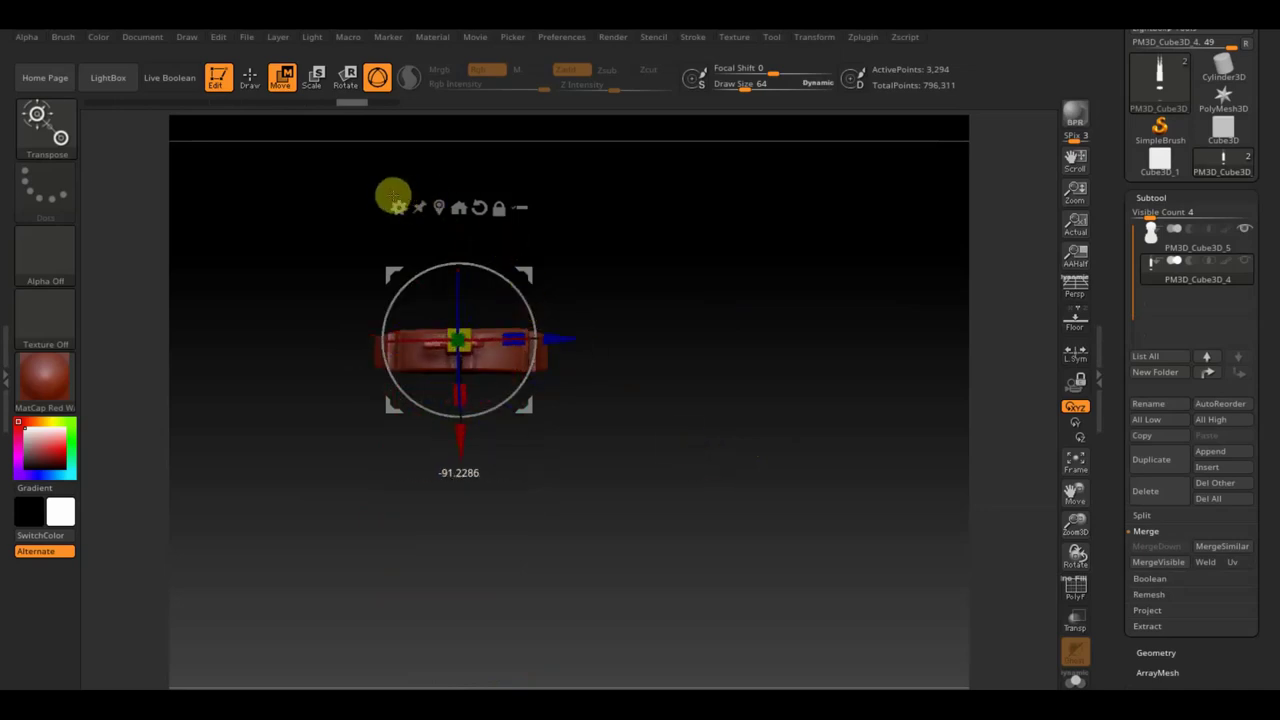
{"action": "mouse_move", "coordinate": [751, 469]}
{"action": "left_mouse_down"}
{"action": "mouse_move", "coordinate": [757, 300]}
{"action": "mouse_move", "coordinate": [745, 327]}
{"action": "left_mouse_up"}
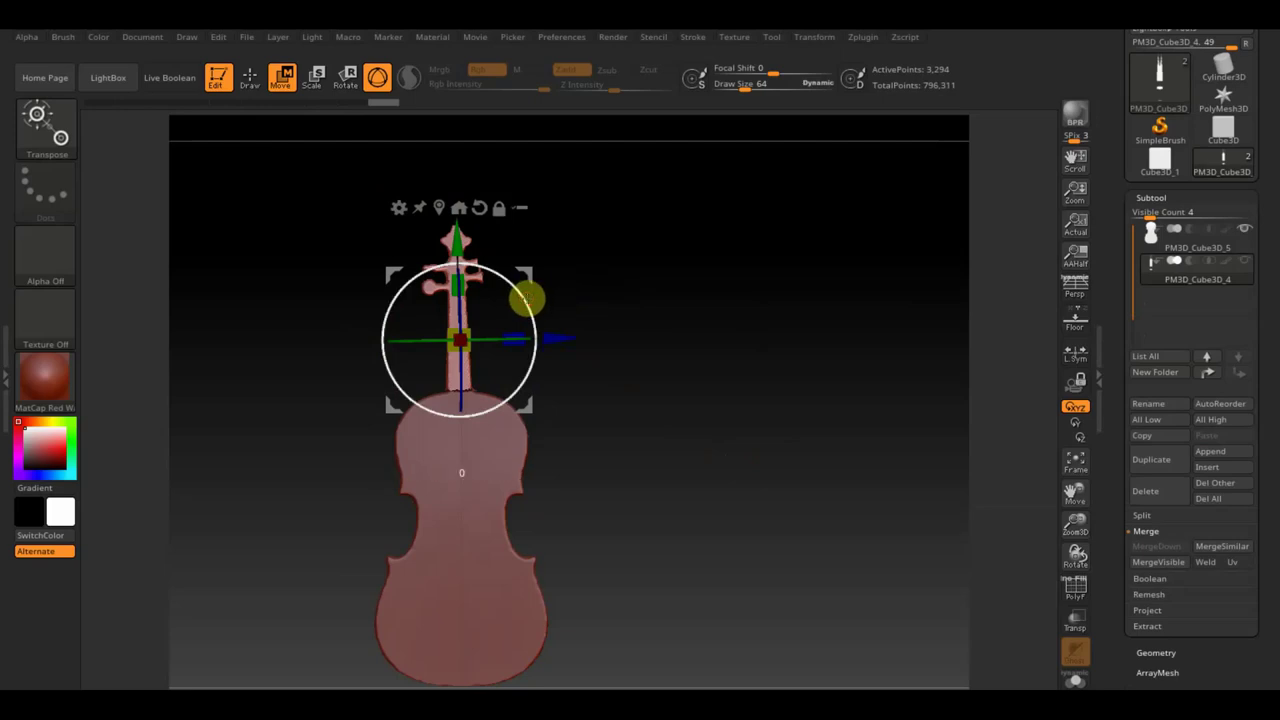
{"action": "left_click_drag", "start_coordinate": [560, 329], "coordinate": [561, 333]}
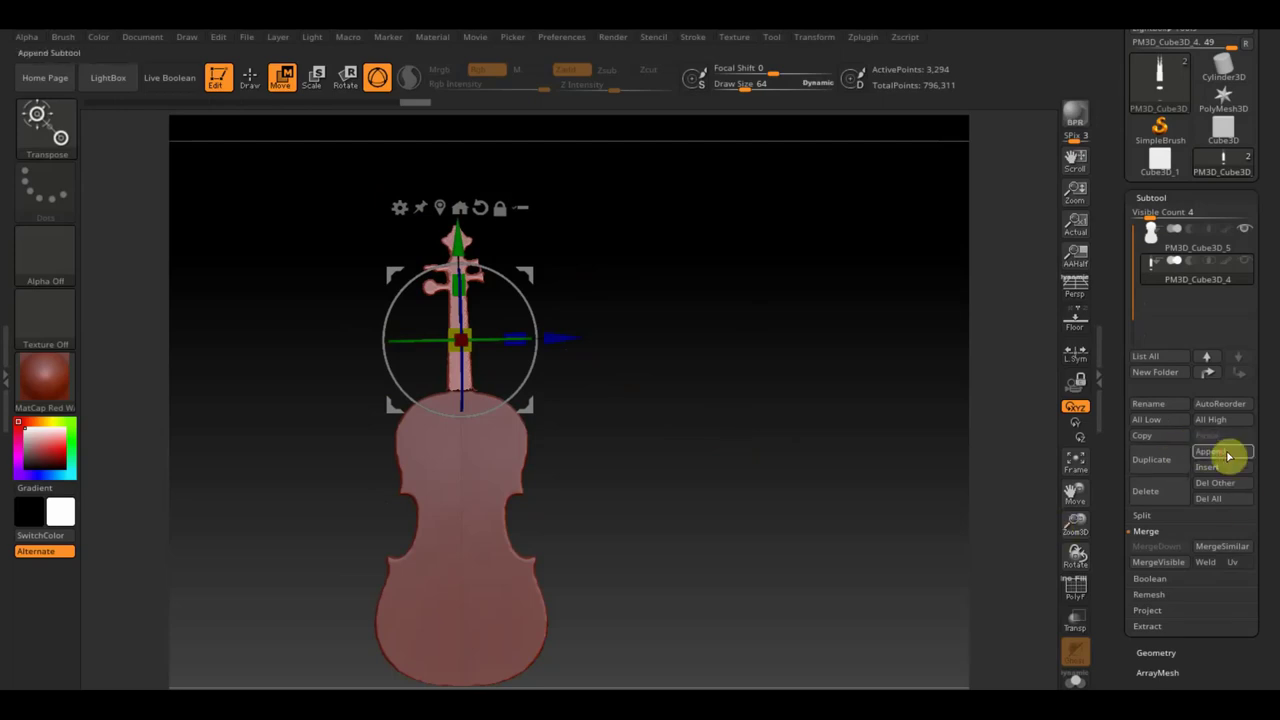
- Append a Cube3D subtool, select it, and shrink it to a tenth of its size
{"action": "left_click", "coordinate": [1222, 453]}
{"action": "left_click", "coordinate": [700, 495]}
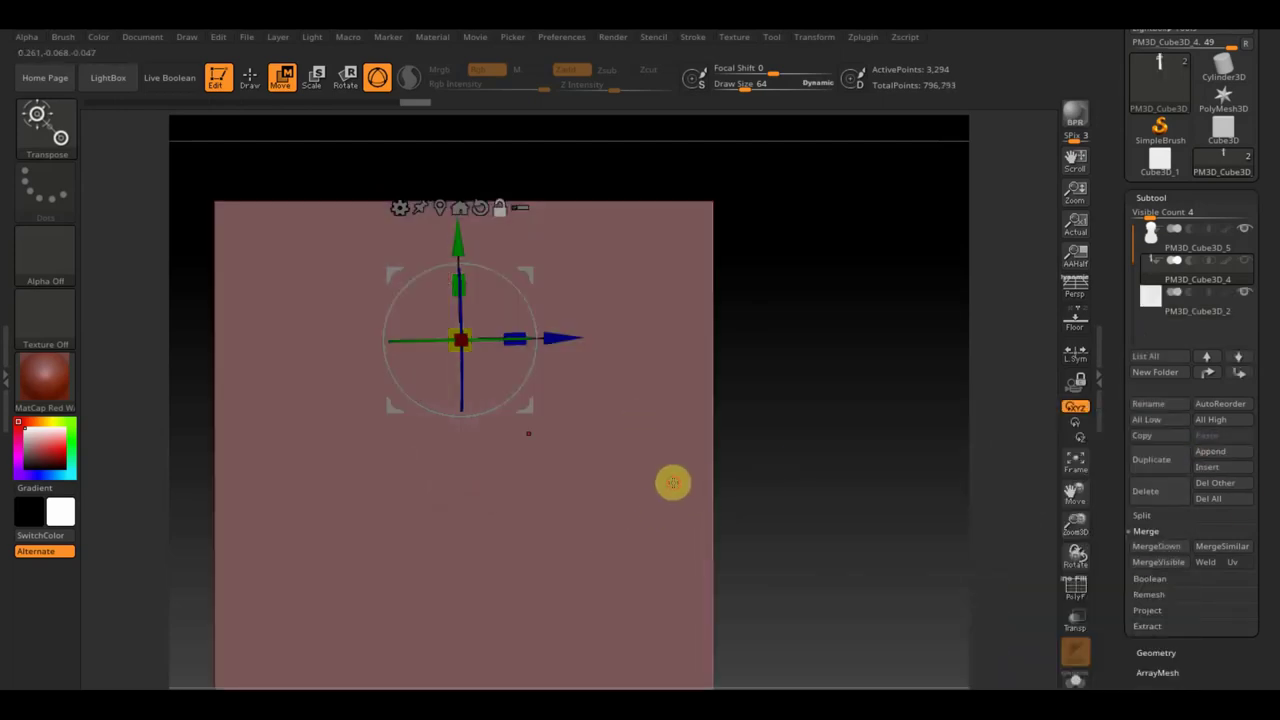
{"action": "left_click", "coordinate": [672, 483]}
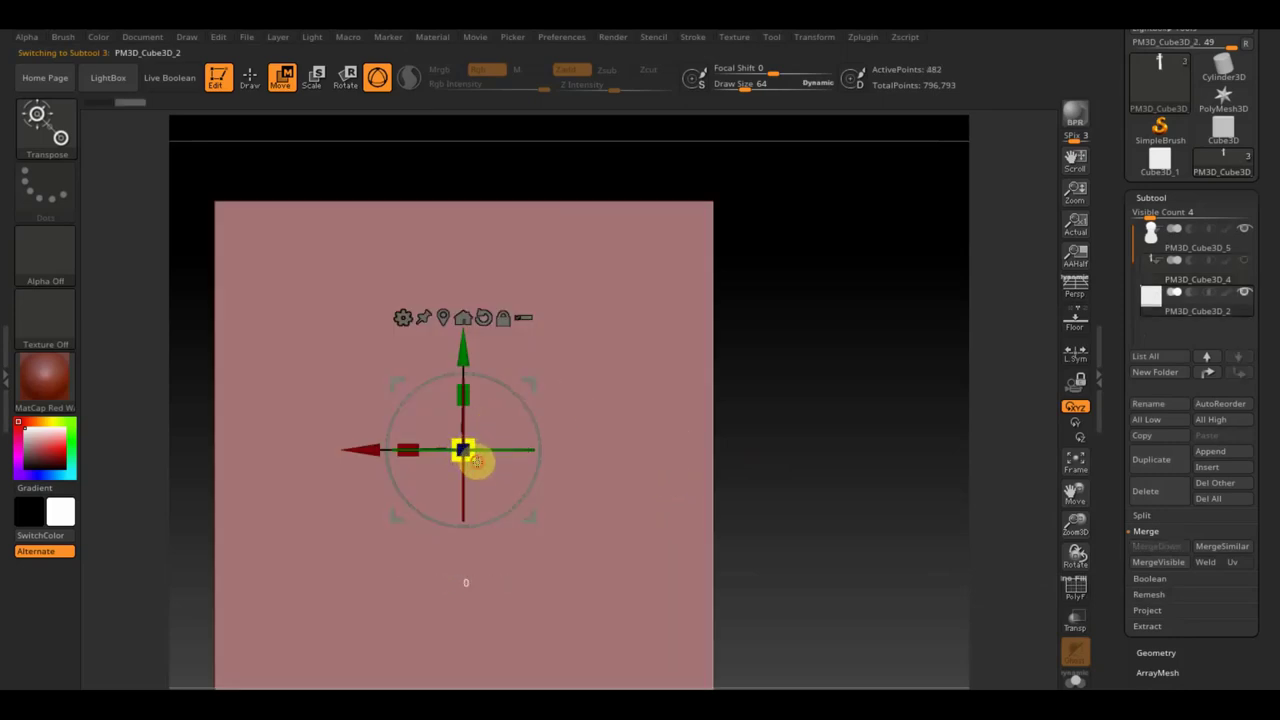
{"action": "left_click_drag", "start_coordinate": [476, 462], "coordinate": [235, 308]}
- Move the cube onto the body, narrow it into a thin upright block, and unhide the neck
{"action": "left_click_drag", "start_coordinate": [689, 411], "coordinate": [629, 428]}
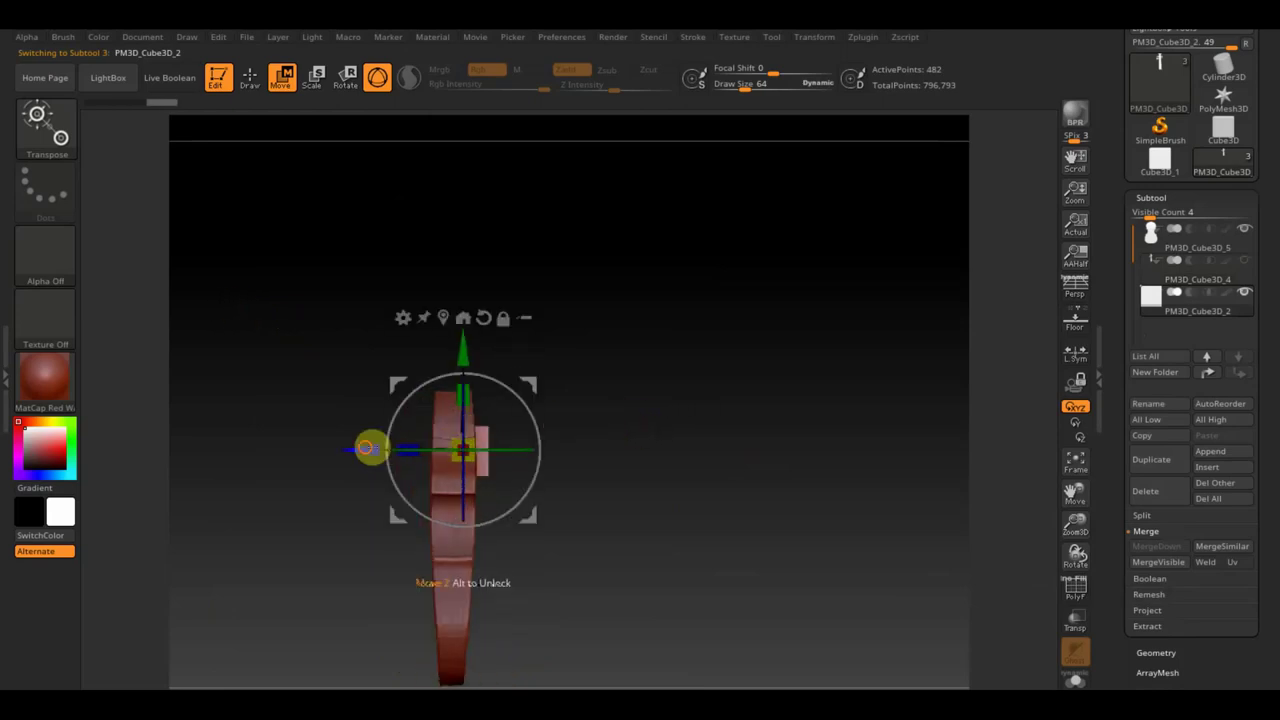
{"action": "left_click_drag", "start_coordinate": [370, 447], "coordinate": [334, 446]}
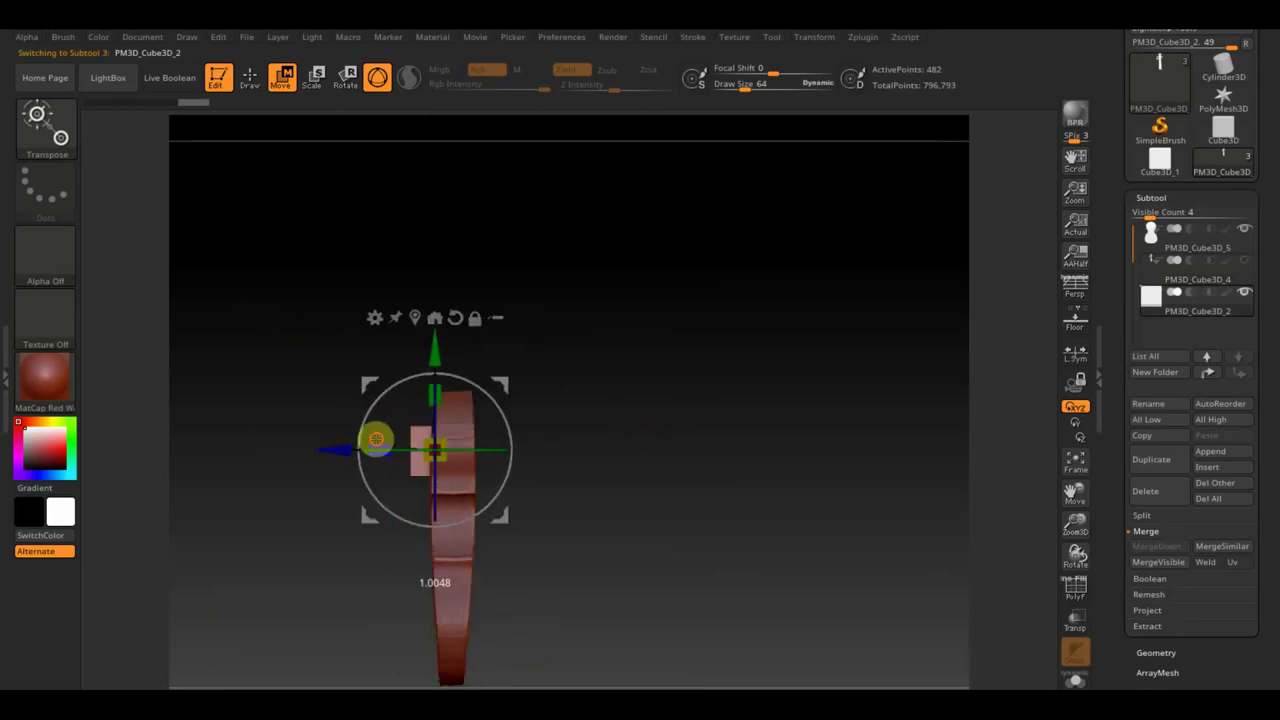
{"action": "left_click_drag", "start_coordinate": [600, 408], "coordinate": [617, 420]}
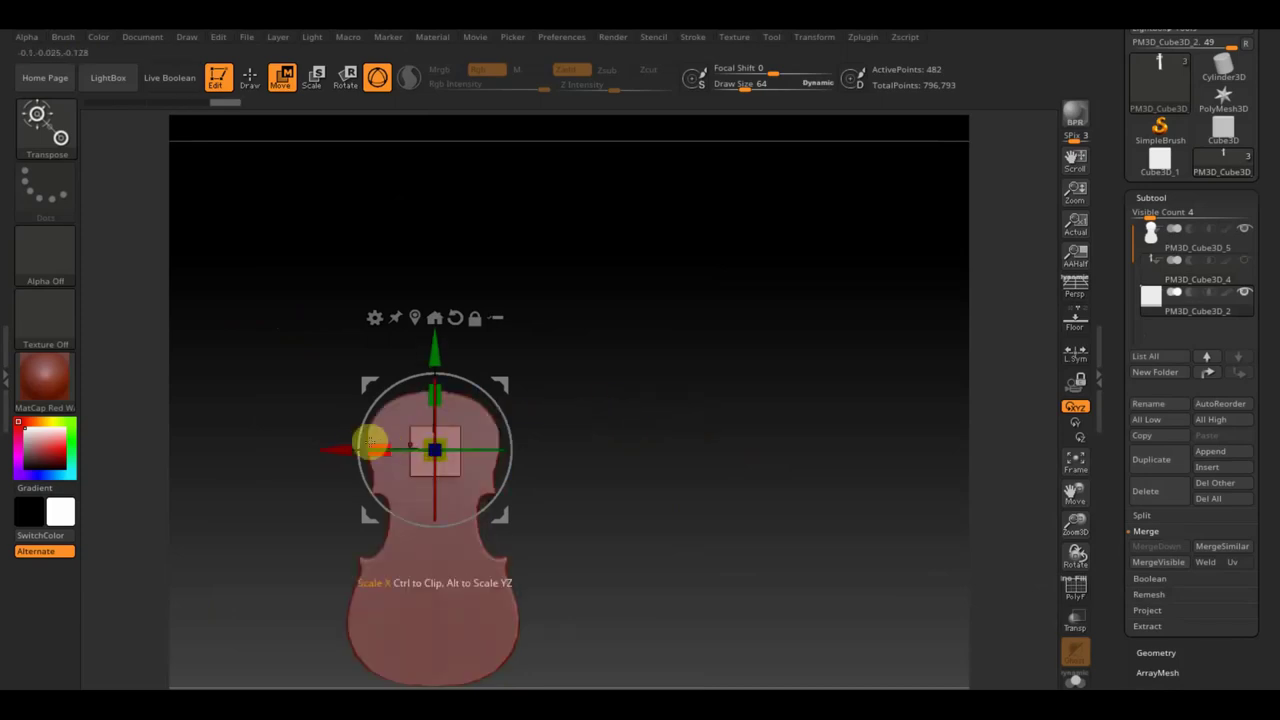
{"action": "left_click_drag", "start_coordinate": [370, 447], "coordinate": [385, 443]}
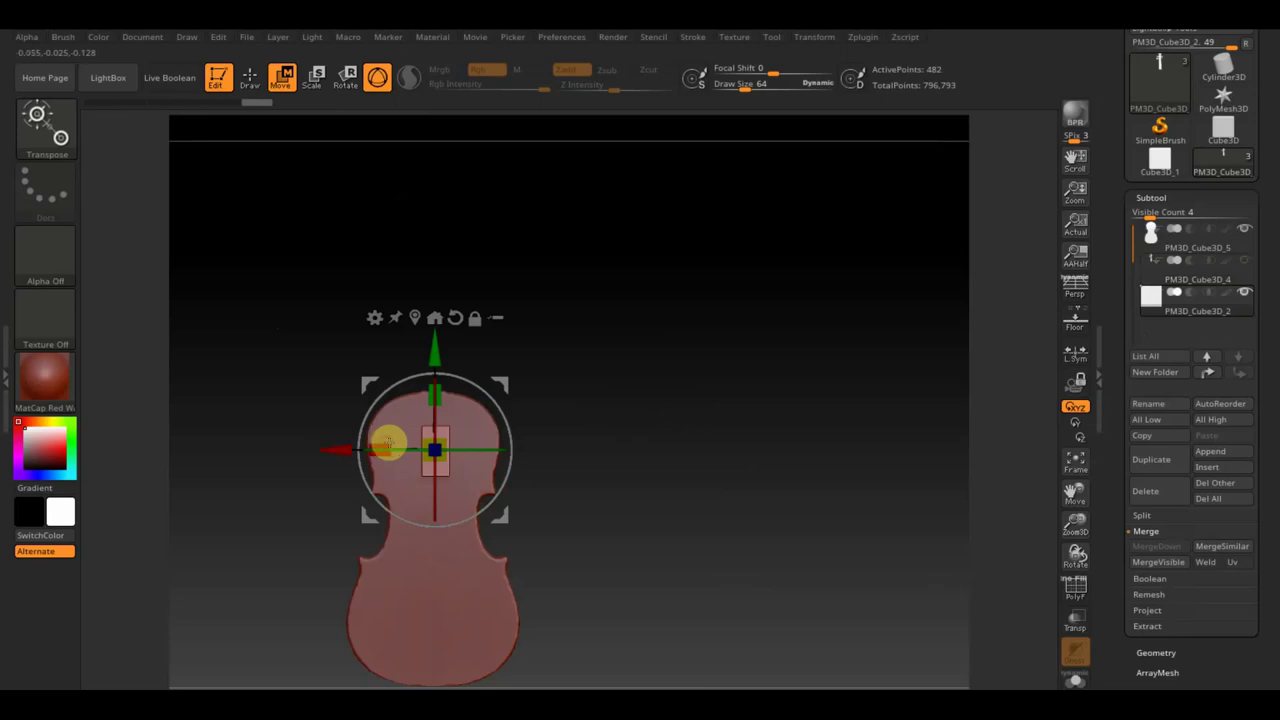
{"action": "left_click", "coordinate": [1250, 263]}
{"action": "left_click", "coordinate": [1143, 316]}
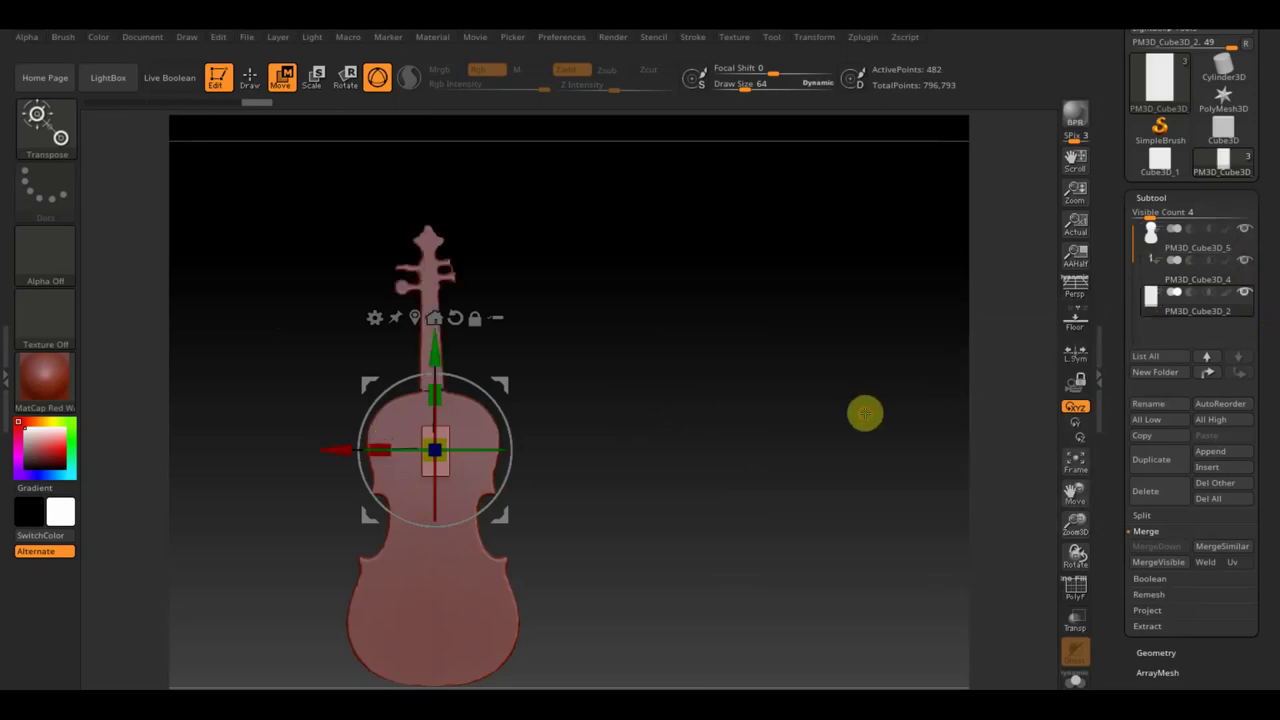
{"action": "mouse_move", "coordinate": [849, 438]}
{"action": "left_mouse_down", "text": "alt"}
{"action": "mouse_move", "coordinate": [829, 437]}
{"action": "mouse_move", "coordinate": [877, 417]}
{"action": "left_mouse_up", "text": "alt"}
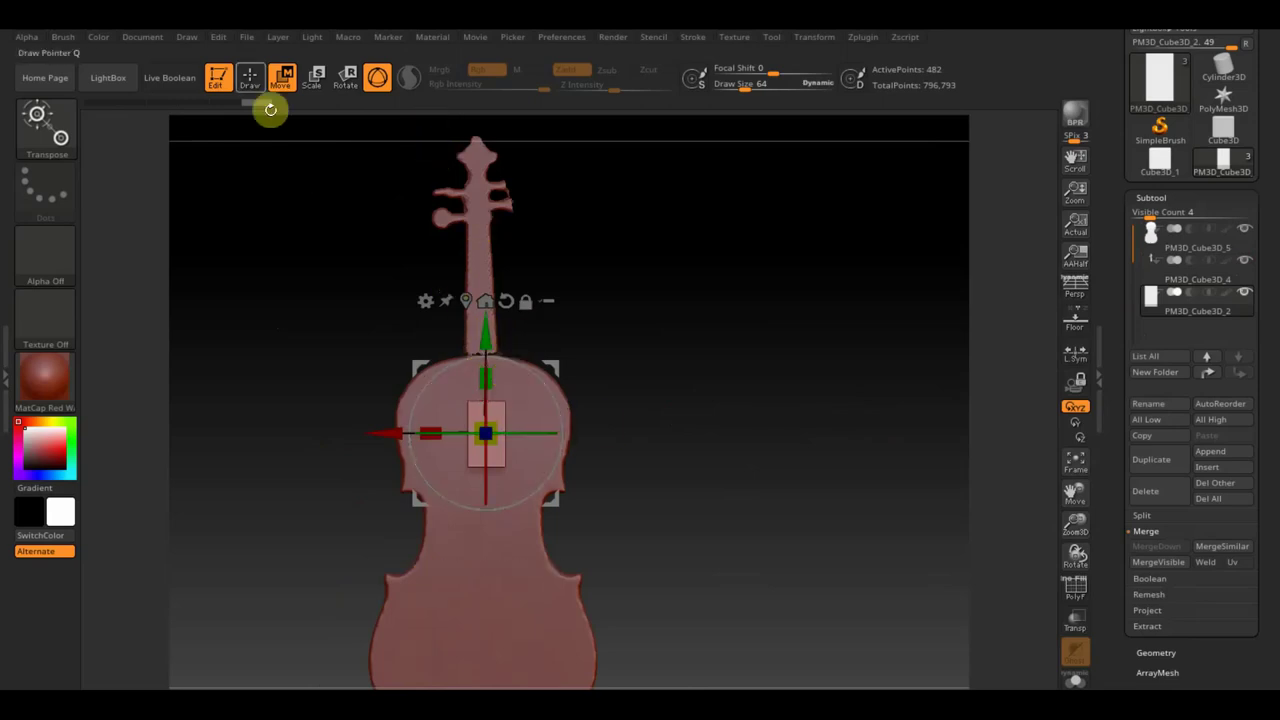
- Mask the top of the small block and turn on PolyF to show its polygon grid
{"action": "key", "text": "q"}
{"action": "left_click_drag", "start_coordinate": [349, 302], "coordinate": [557, 426], "text": "ctrl"}
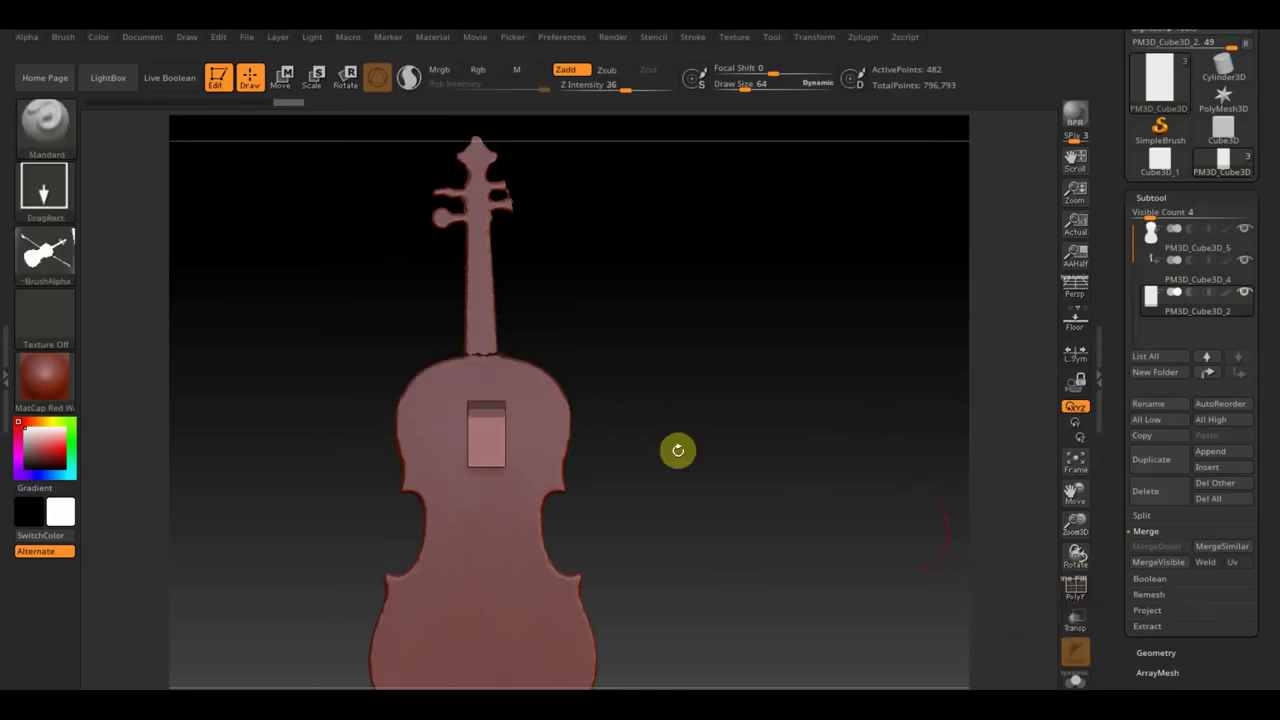
{"action": "left_click", "coordinate": [1076, 594]}
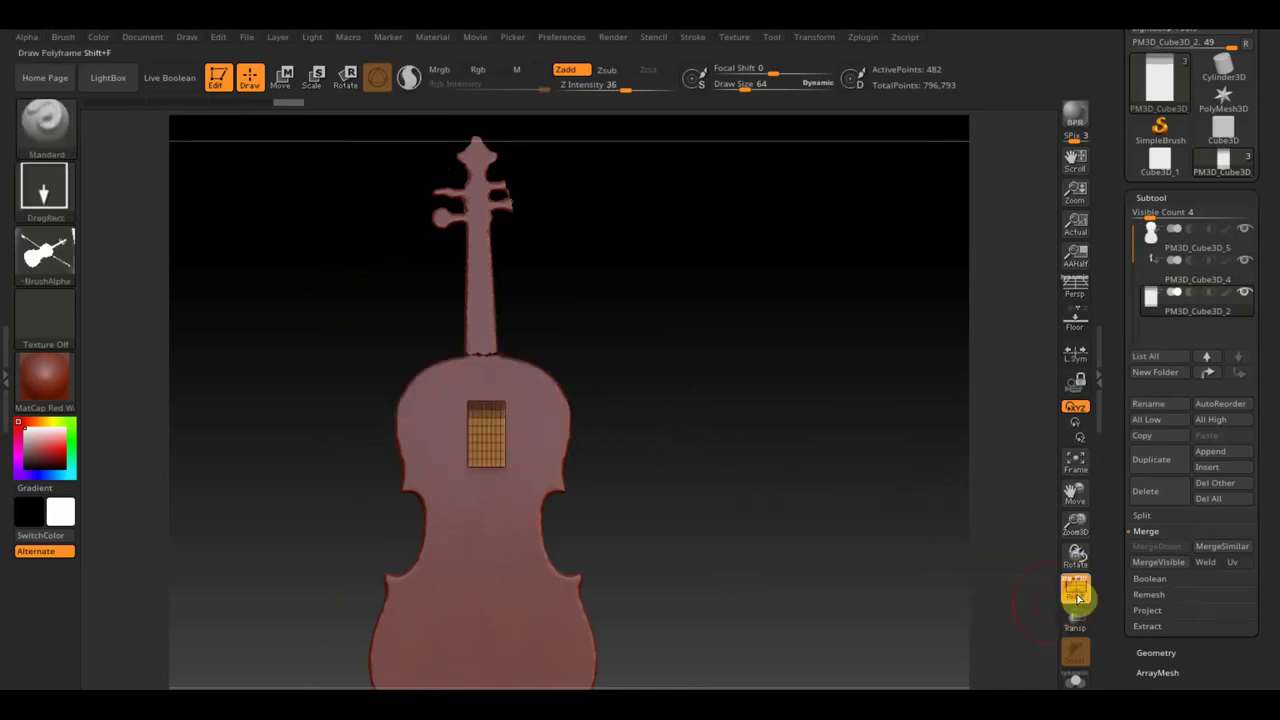
{"action": "right_click_drag", "start_coordinate": [829, 457], "coordinate": [909, 654], "text": "ctrl"}
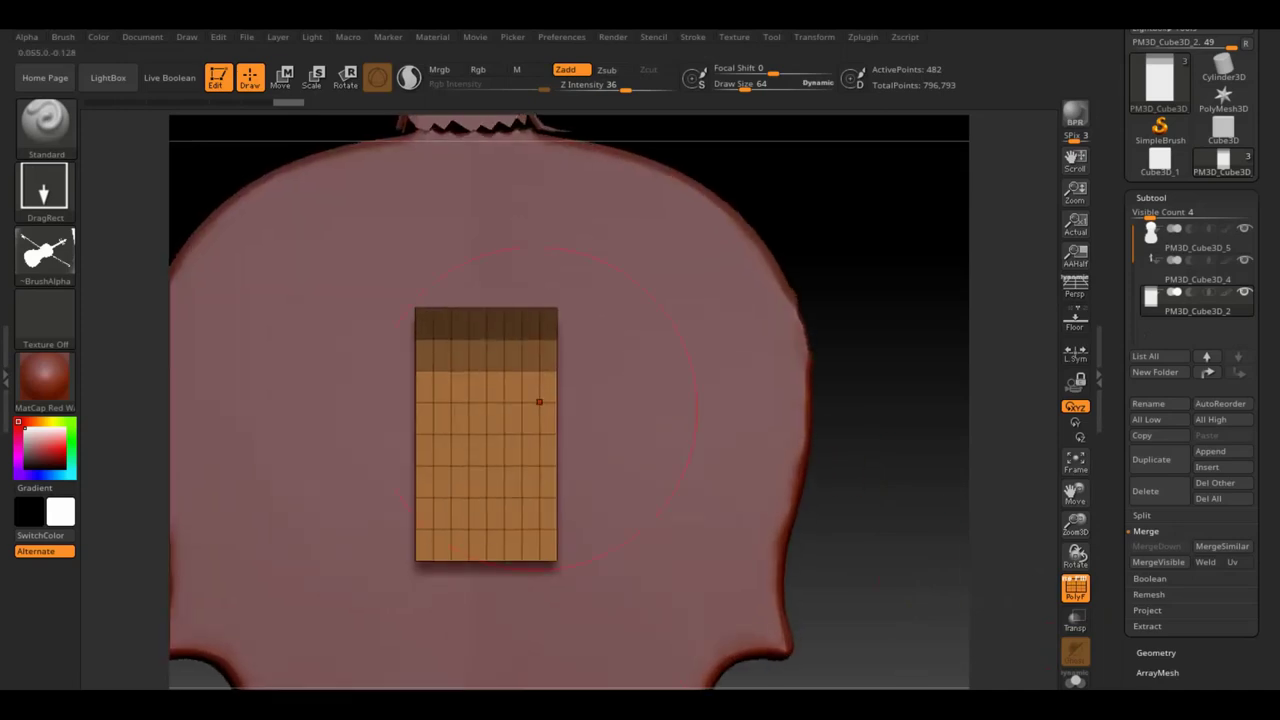
{"action": "right_click_drag", "start_coordinate": [920, 540], "coordinate": [817, 271], "text": "ctrl"}
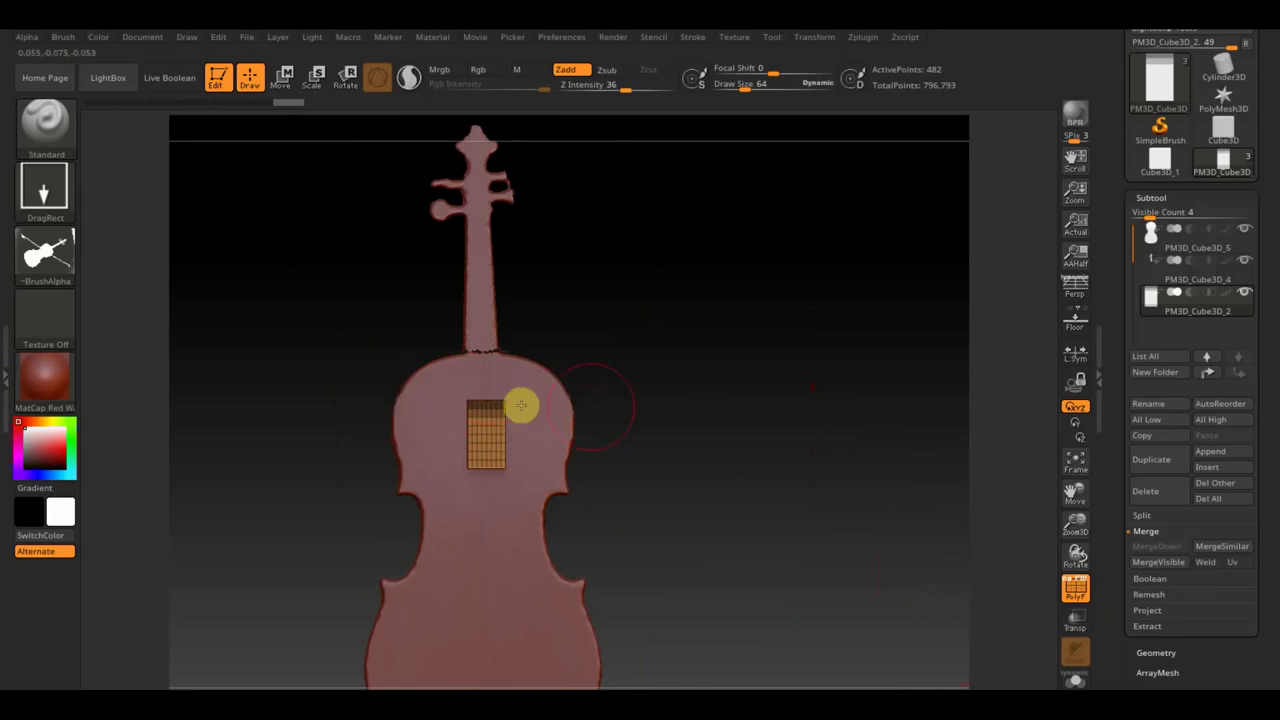
- Invert the mask so only the fingerboard block's top end is free to move
{"action": "key", "text": "ctrl"}
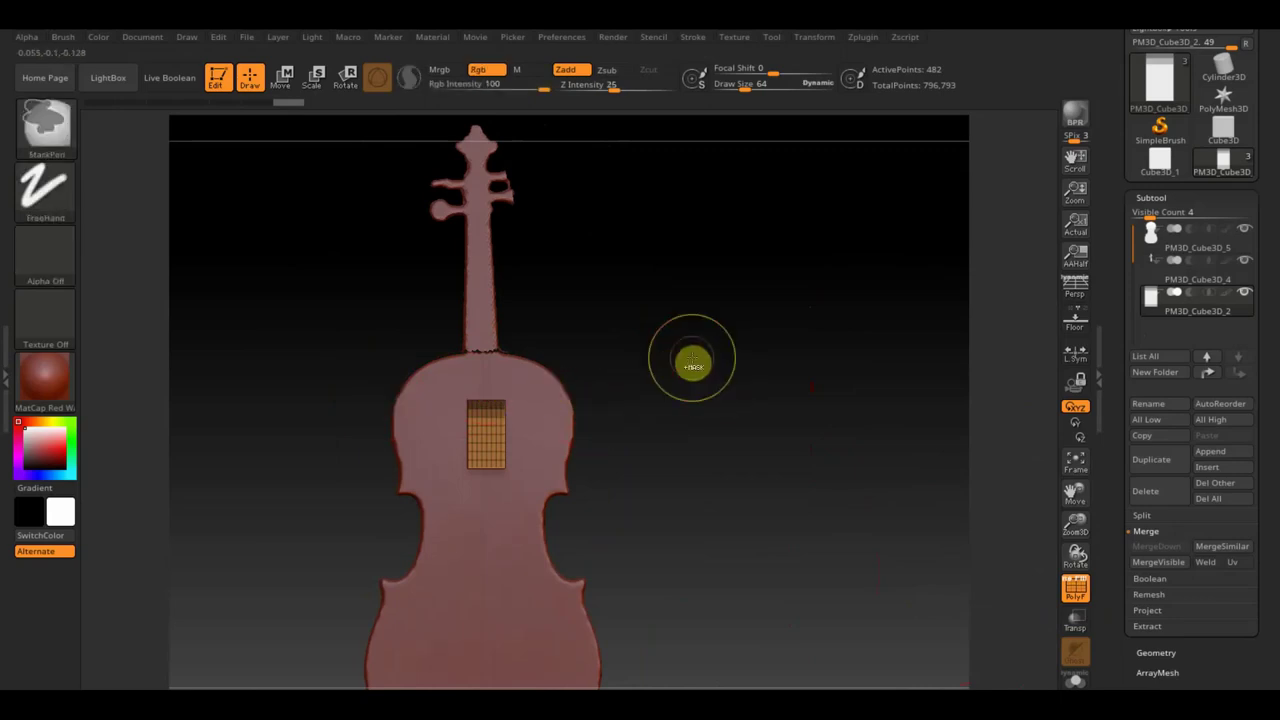
{"action": "left_click", "coordinate": [693, 365], "text": "ctrl"}
{"action": "mouse_move", "coordinate": [709, 337]}
{"action": "left_mouse_down"}
{"action": "mouse_move", "coordinate": [722, 375]}
{"action": "mouse_move", "coordinate": [691, 314]}
{"action": "mouse_move", "coordinate": [680, 363]}
{"action": "left_mouse_up"}
{"action": "left_click", "coordinate": [281, 76]}
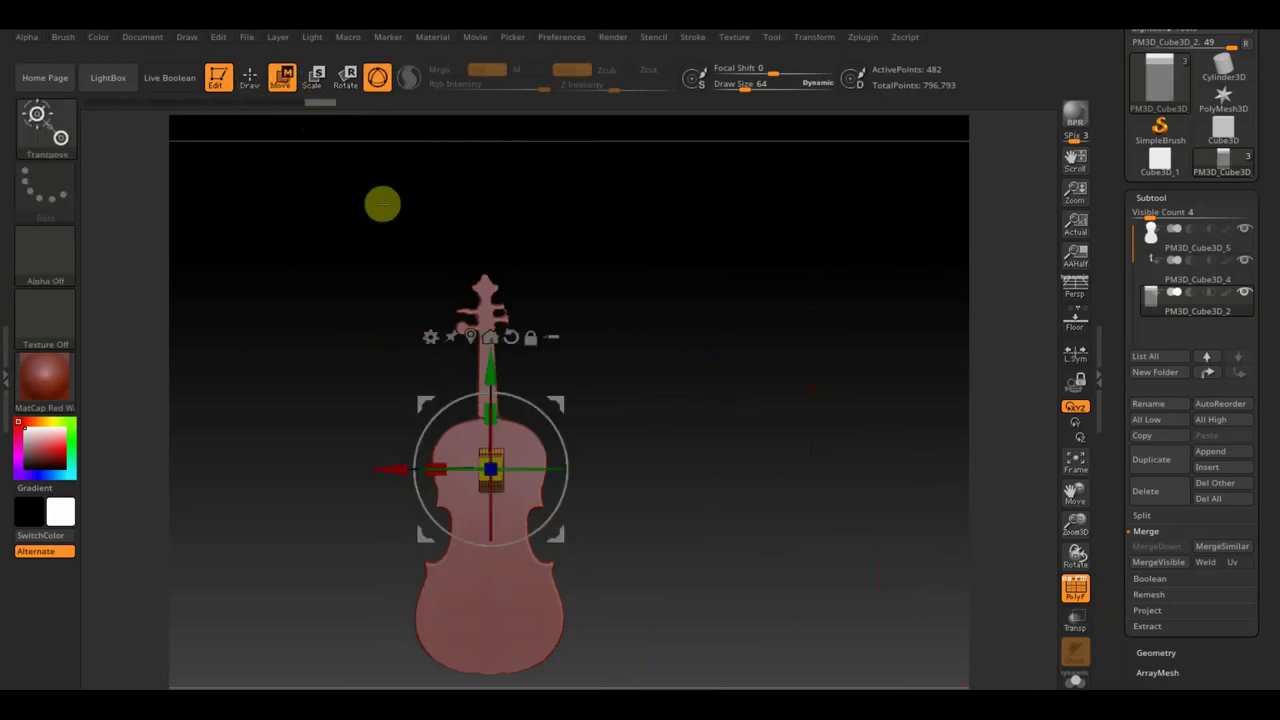
- Stretch the fingerboard's top end up the neck to the pegbox and taper it narrower
{"action": "left_click_drag", "start_coordinate": [489, 369], "coordinate": [491, 221]}
{"action": "left_click_drag", "start_coordinate": [666, 350], "coordinate": [700, 506]}
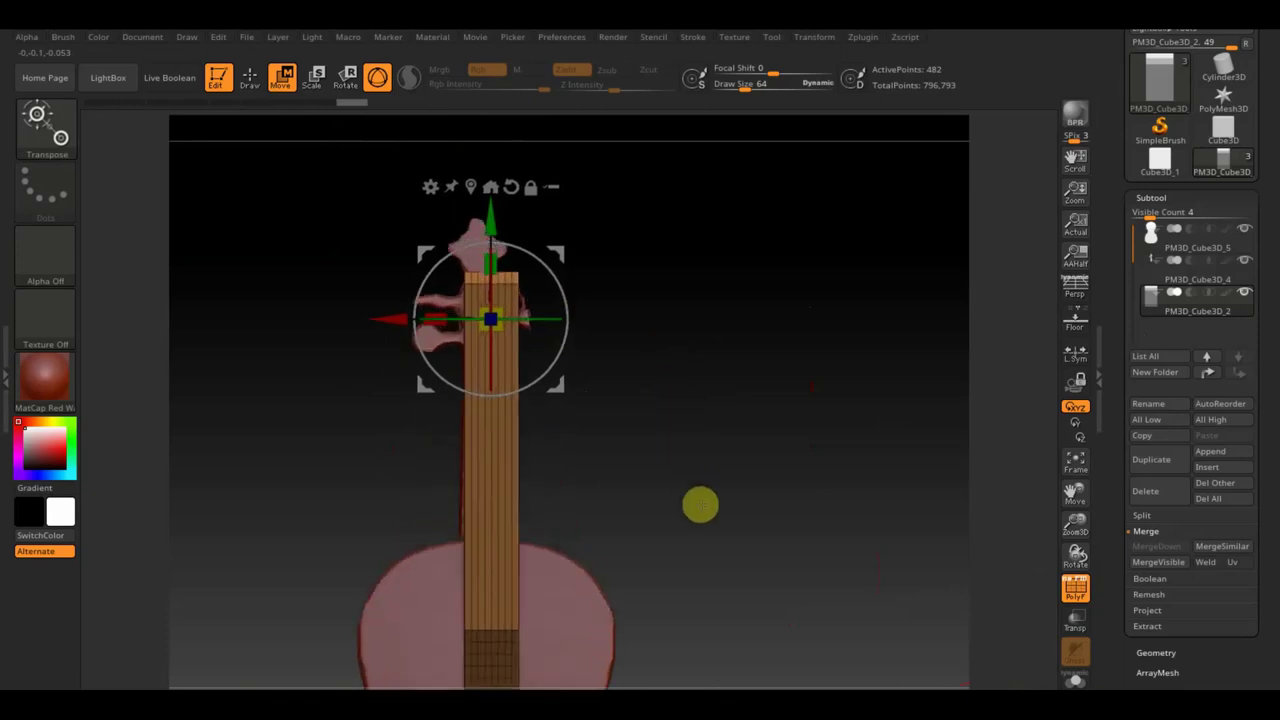
{"action": "left_click", "coordinate": [249, 78]}
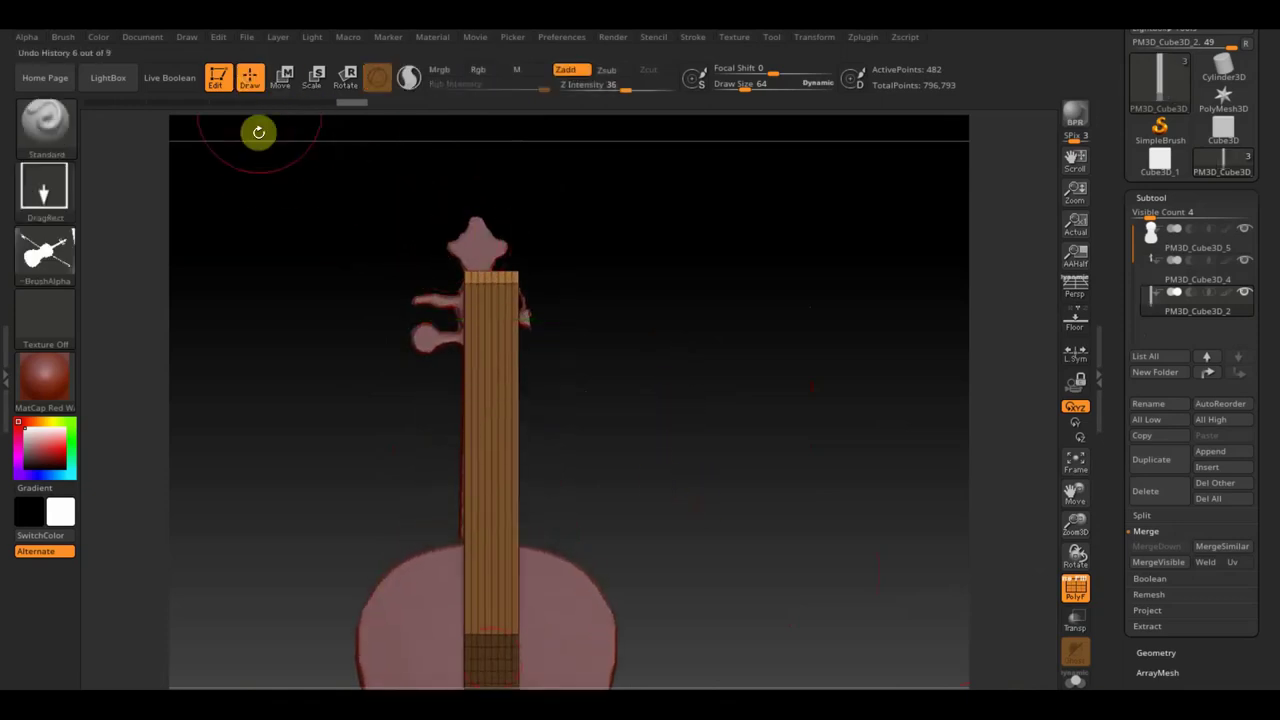
{"action": "left_click", "coordinate": [281, 77]}
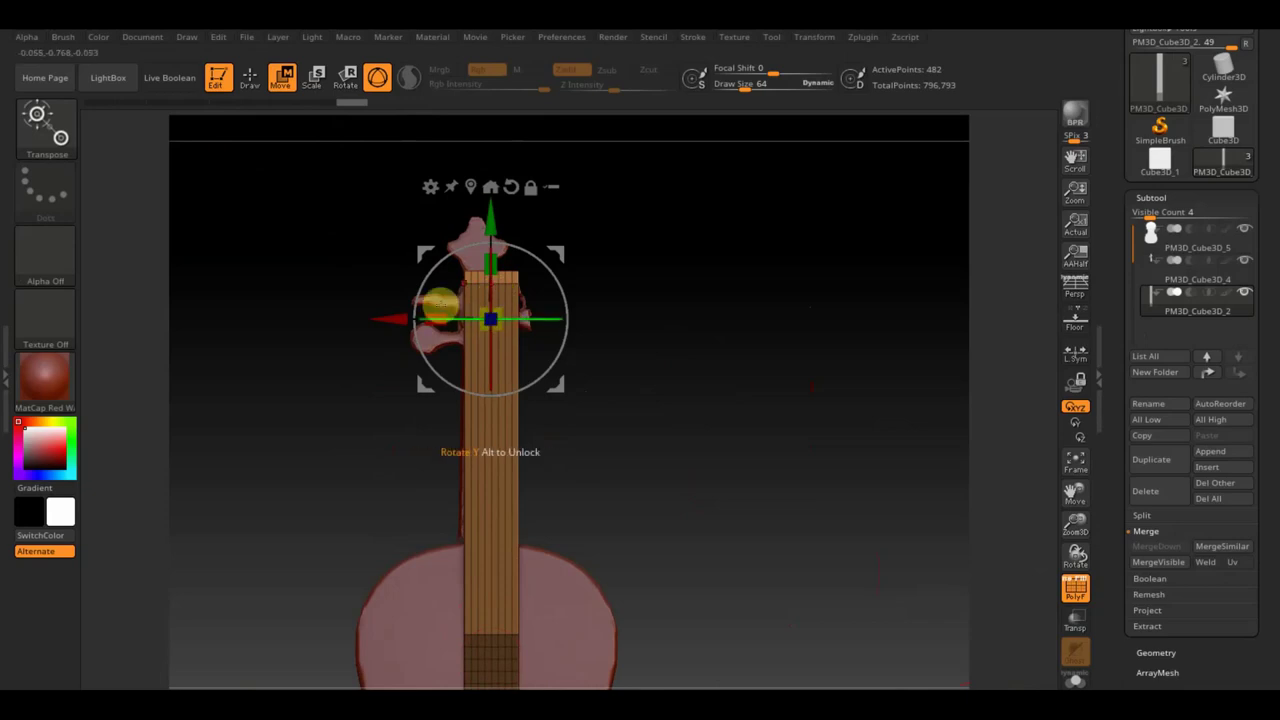
{"action": "left_click_drag", "start_coordinate": [491, 320], "coordinate": [490, 321]}
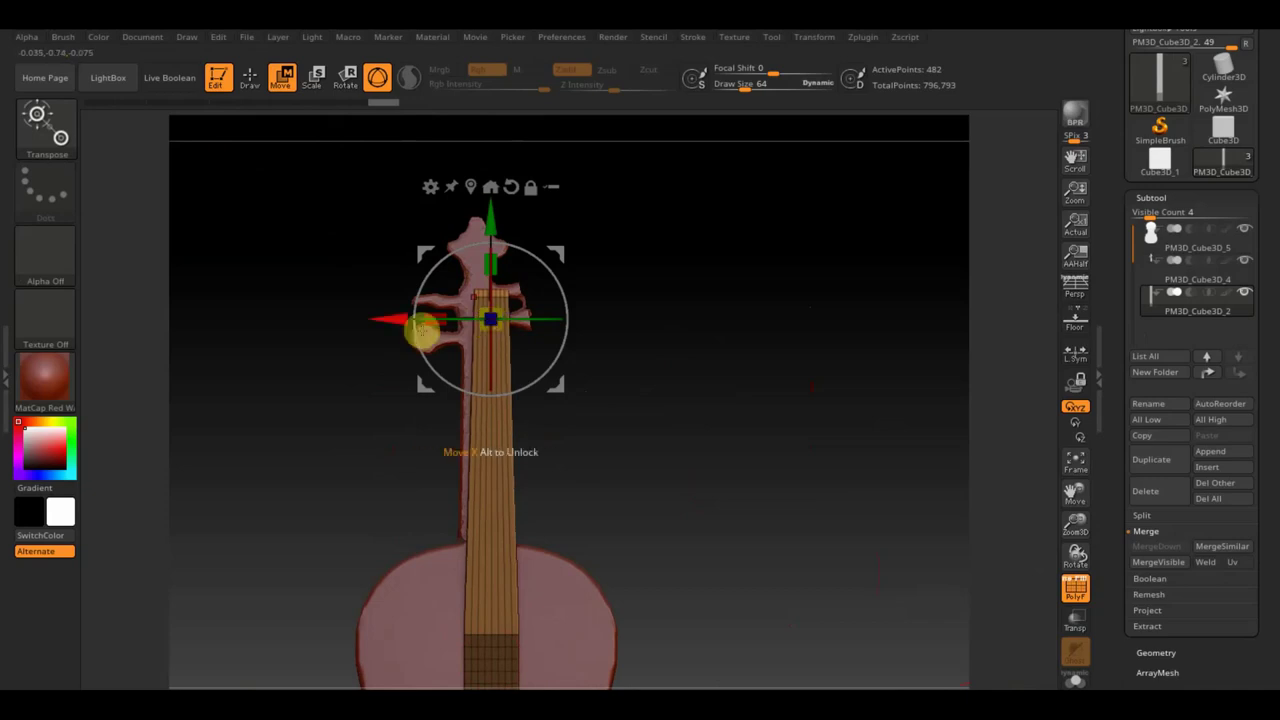
{"action": "scroll", "coordinate": [650, 390], "scroll_direction": "down", "scroll_amount": 2}
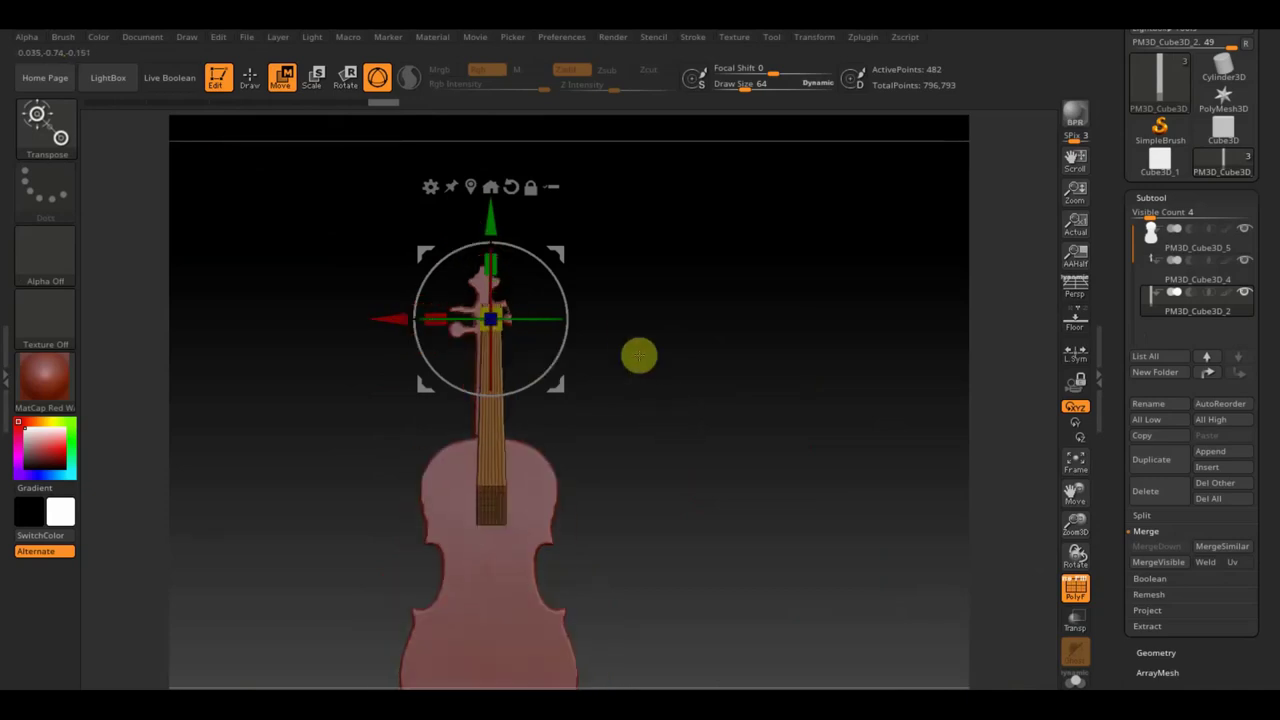
{"action": "left_click", "coordinate": [255, 79]}
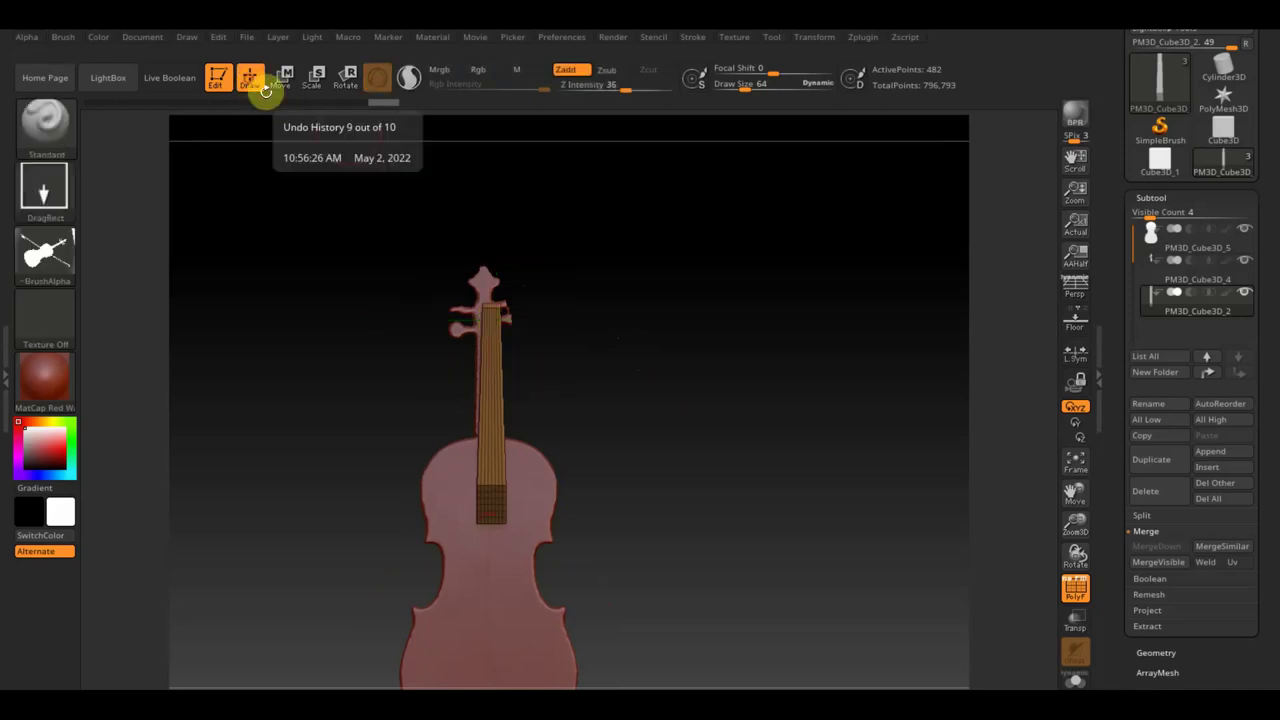
- Clear the fingerboard mask, select the violin body, turn off PolyF and enable Floor
{"action": "left_click_drag", "start_coordinate": [594, 297], "coordinate": [628, 330], "text": "ctrl"}
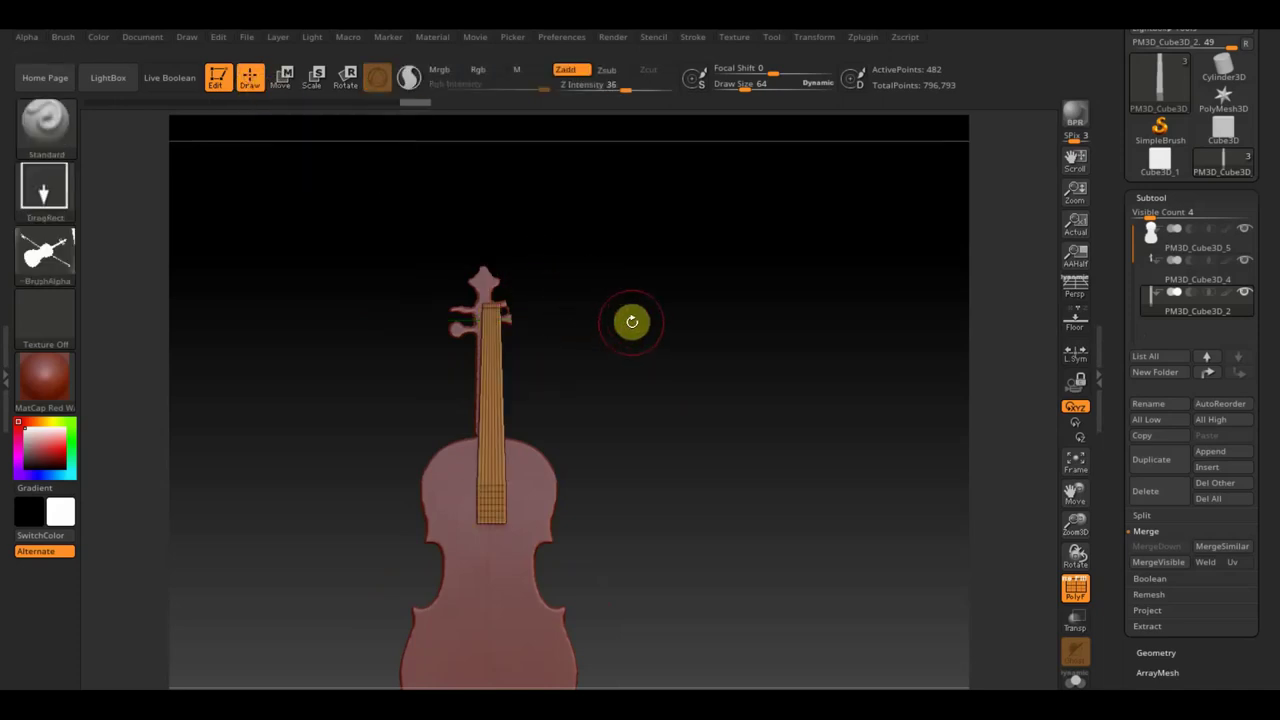
{"action": "left_click_drag", "start_coordinate": [631, 409], "coordinate": [614, 337]}
{"action": "left_click", "coordinate": [522, 566], "text": "alt"}
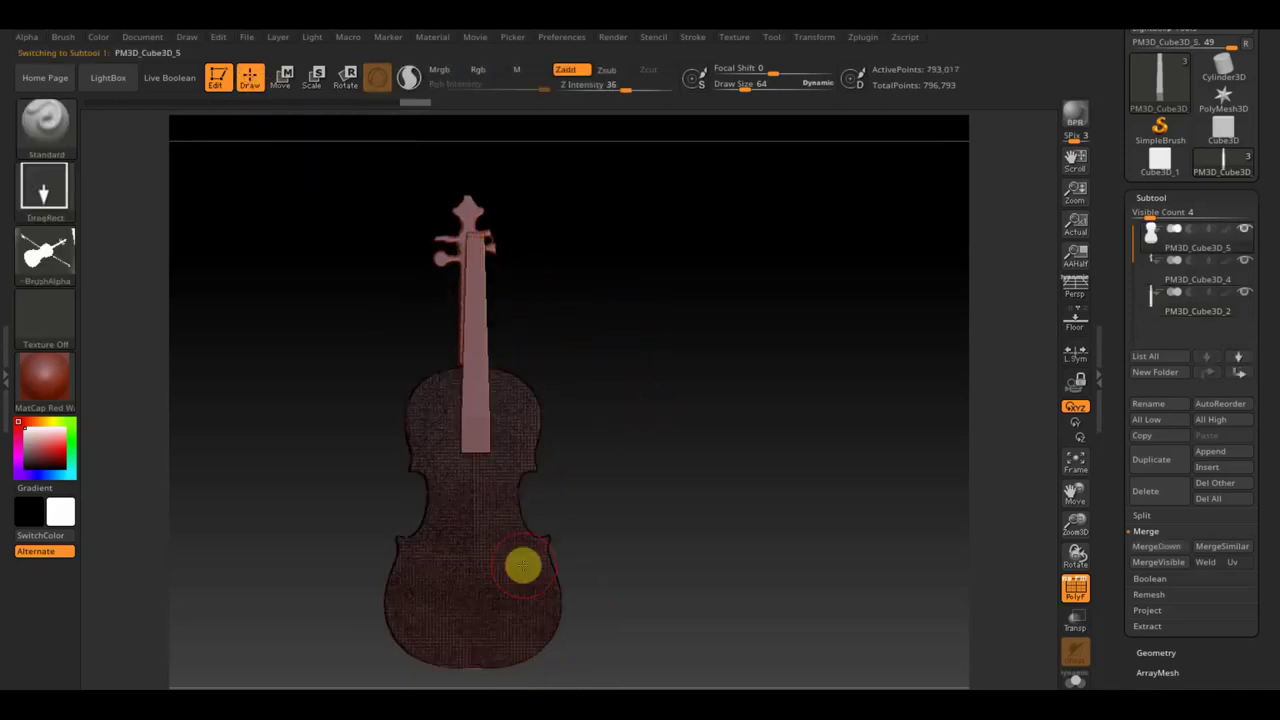
{"action": "left_click", "coordinate": [1075, 588]}
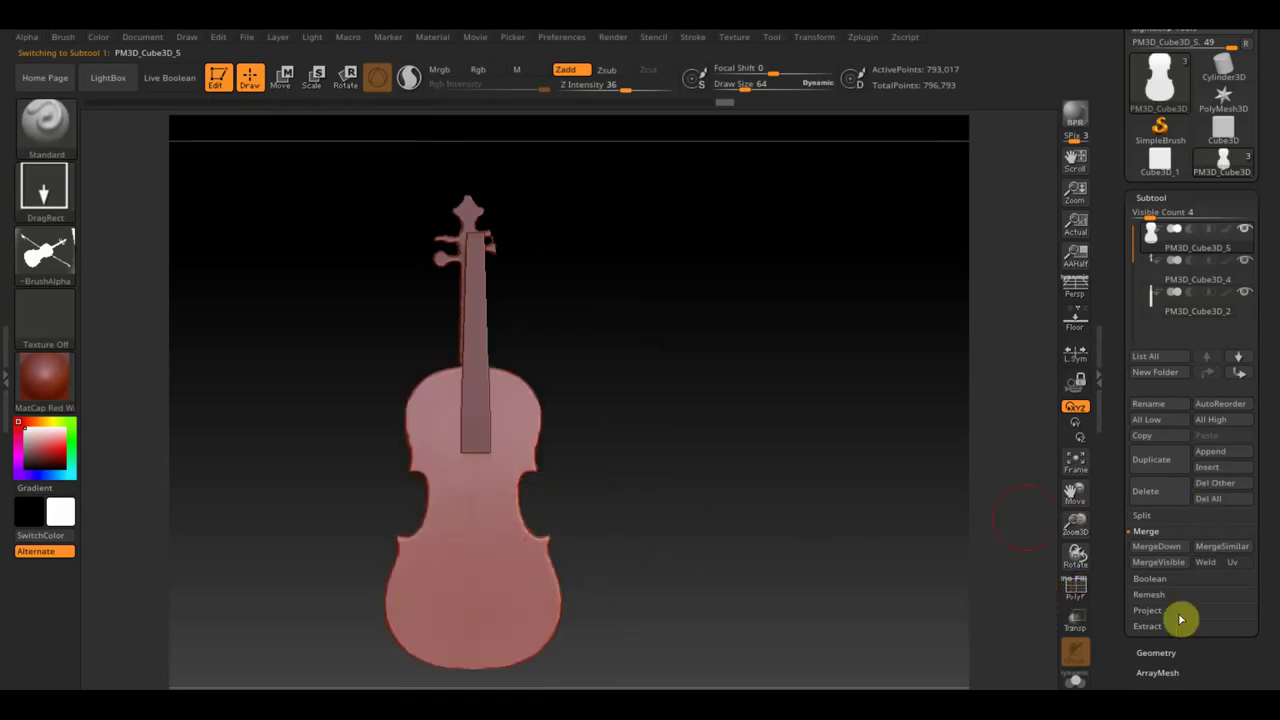
{"action": "left_click", "coordinate": [1077, 326]}
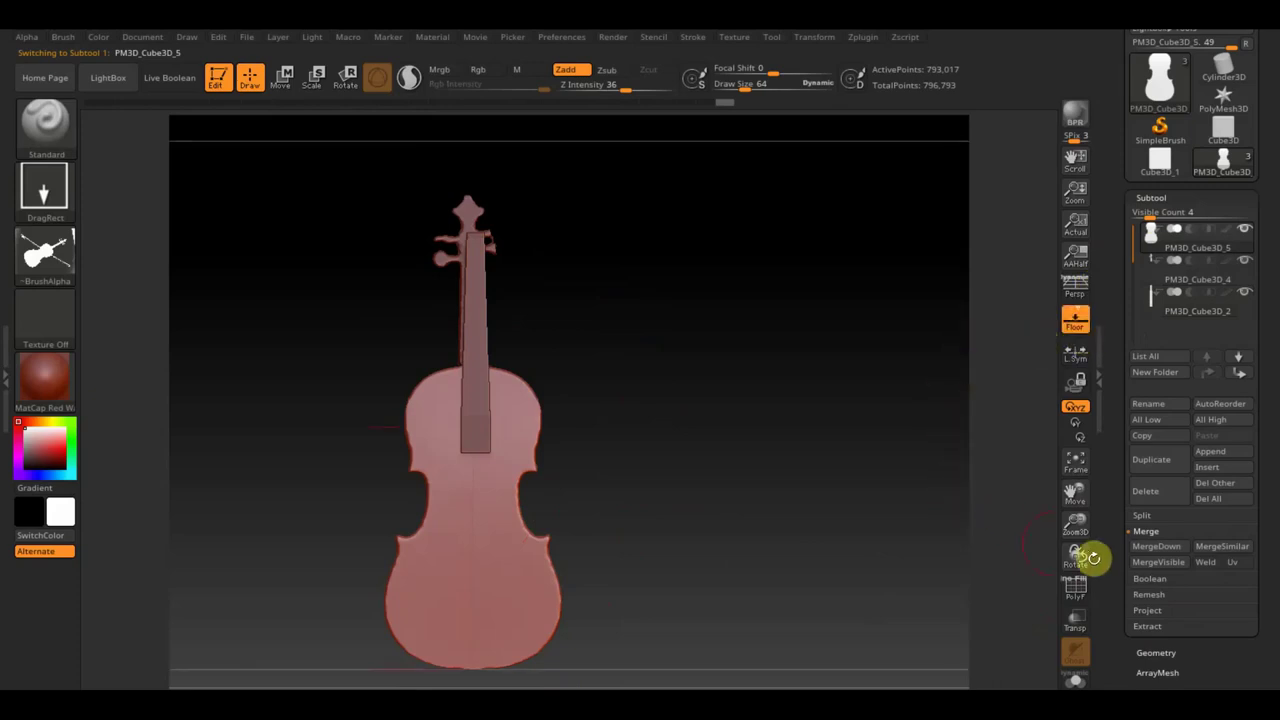
- Apply Mirror And Weld to the violin body, raising it to 811,899 active points
{"action": "left_click", "coordinate": [1160, 652]}
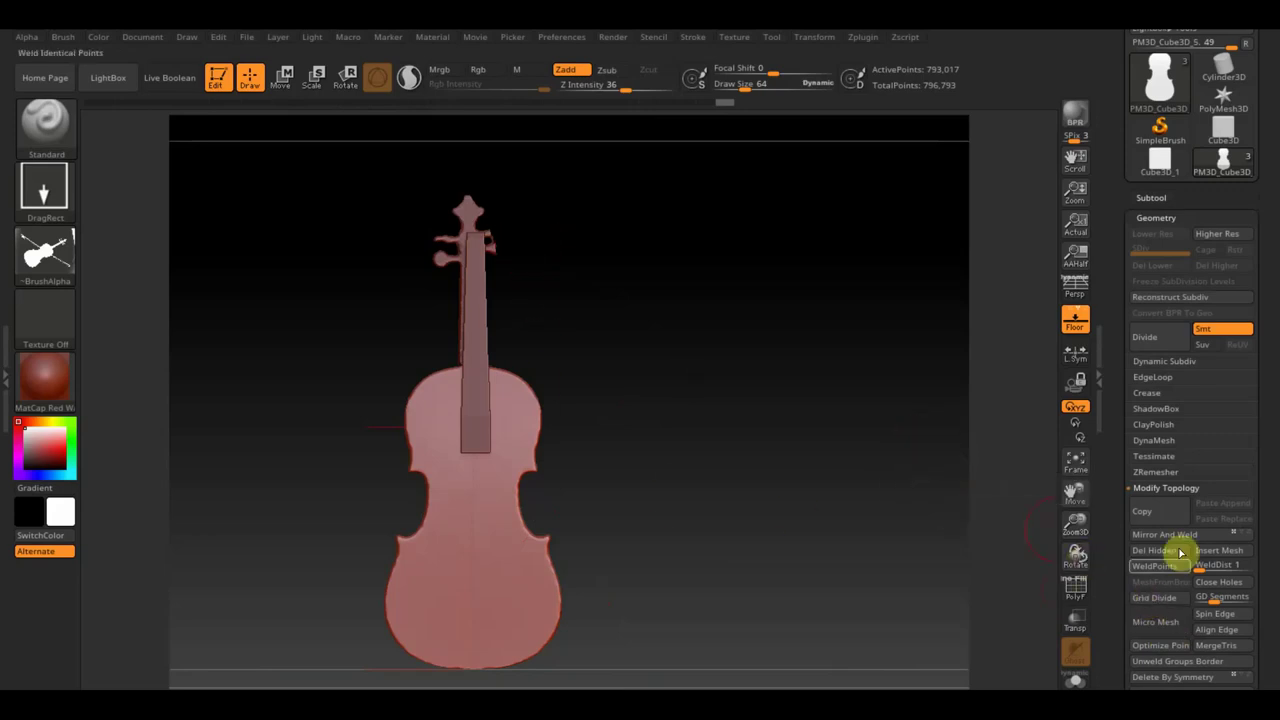
{"action": "left_click", "coordinate": [1187, 537]}
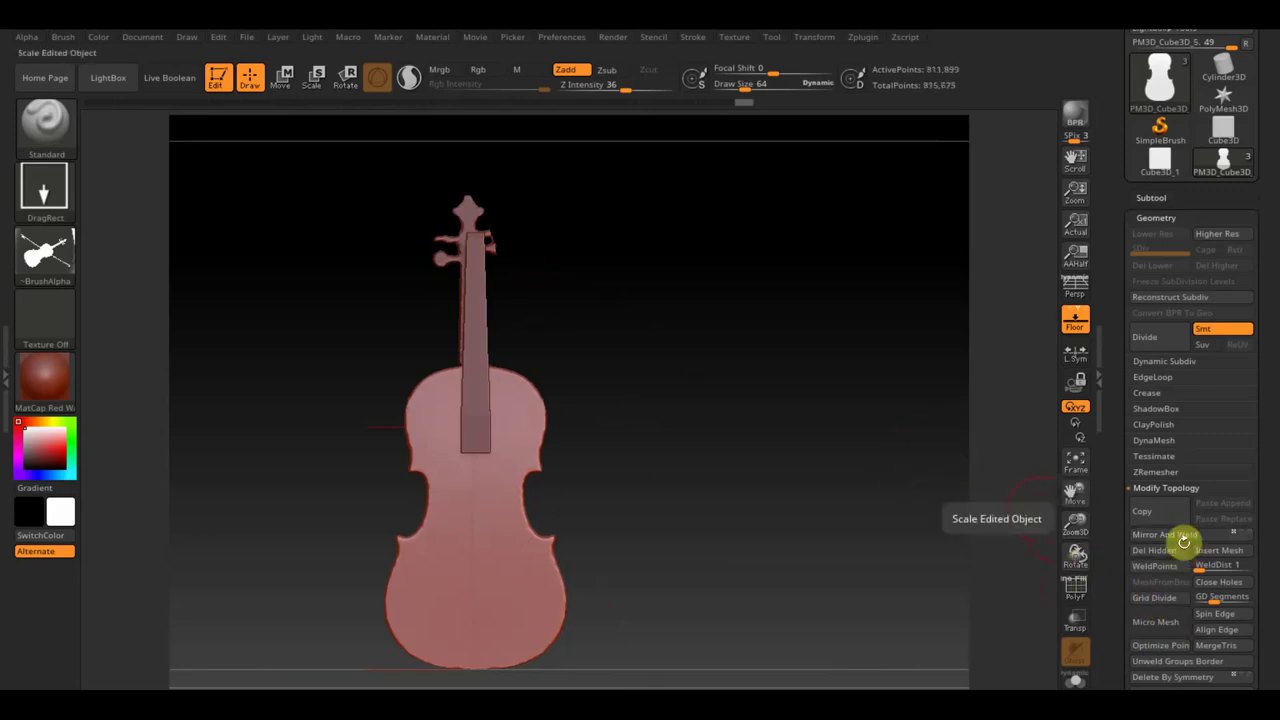
{"action": "scroll", "coordinate": [608, 302], "scroll_direction": "up", "scroll_amount": 2}
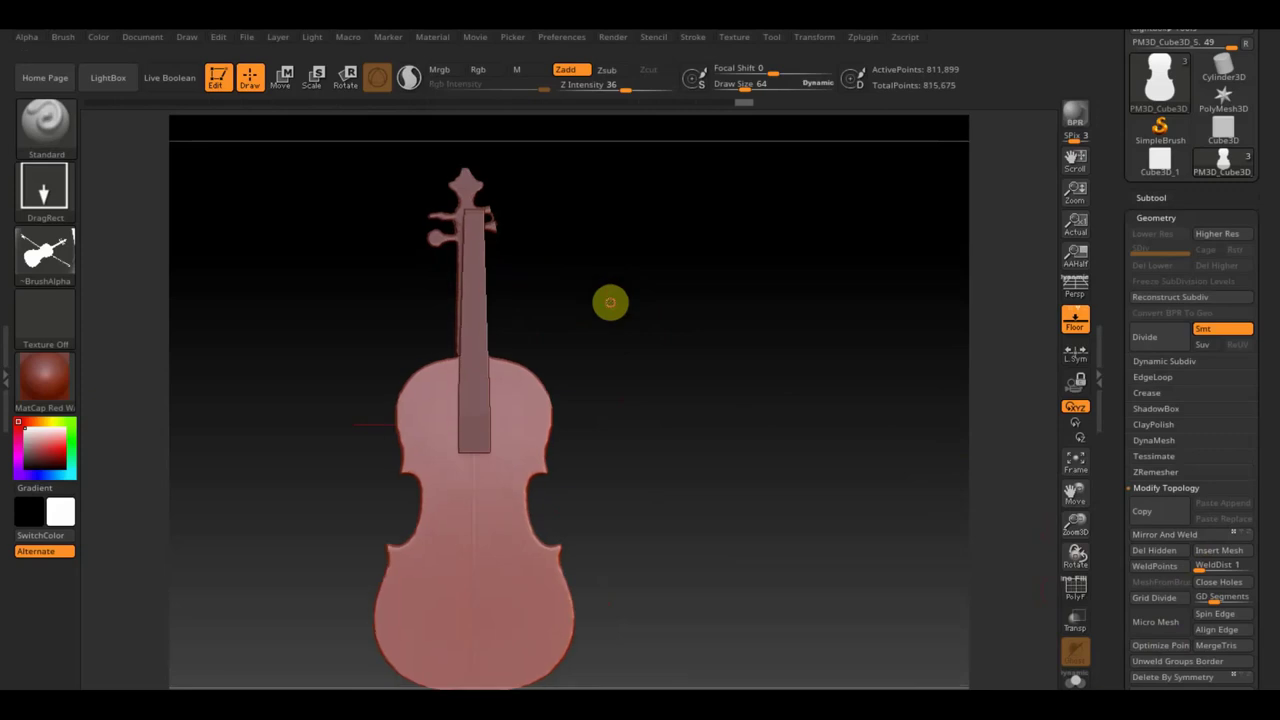
- Turn to a side view and make the fingerboard active with its polygon grid shown
{"action": "left_click_drag", "start_coordinate": [651, 217], "coordinate": [649, 320], "text": "shift"}
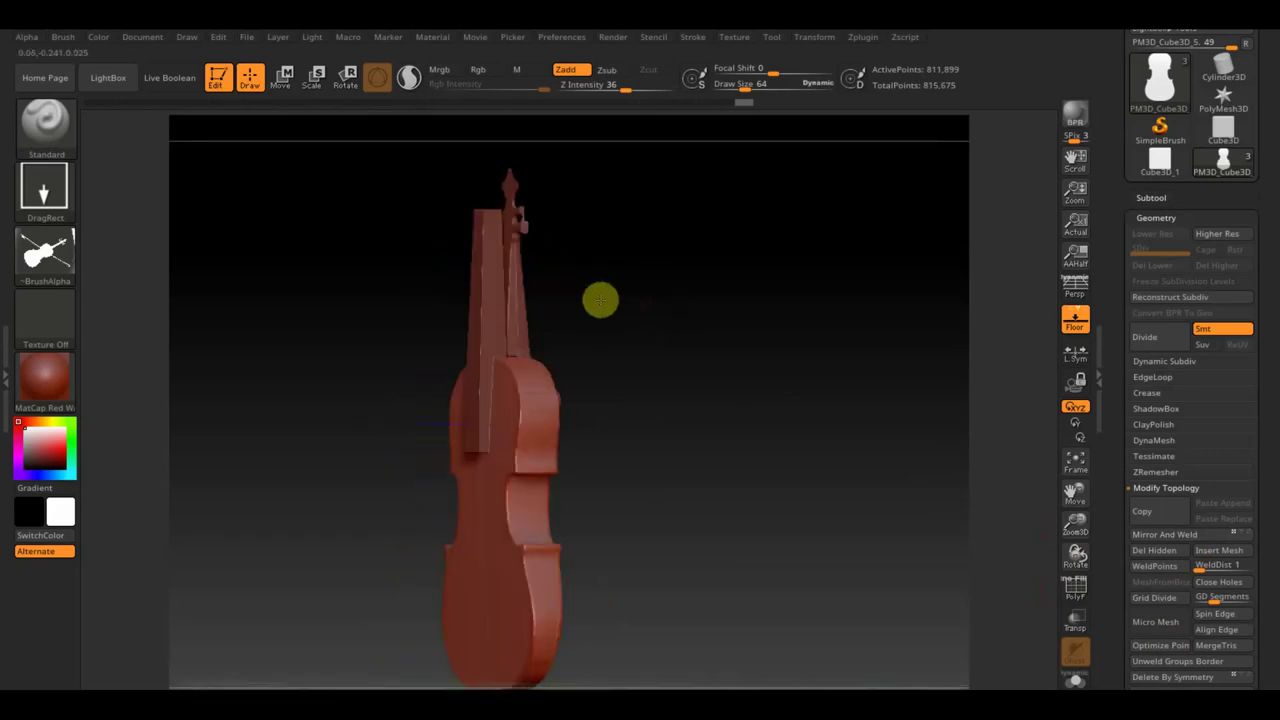
{"action": "left_click", "coordinate": [635, 317]}
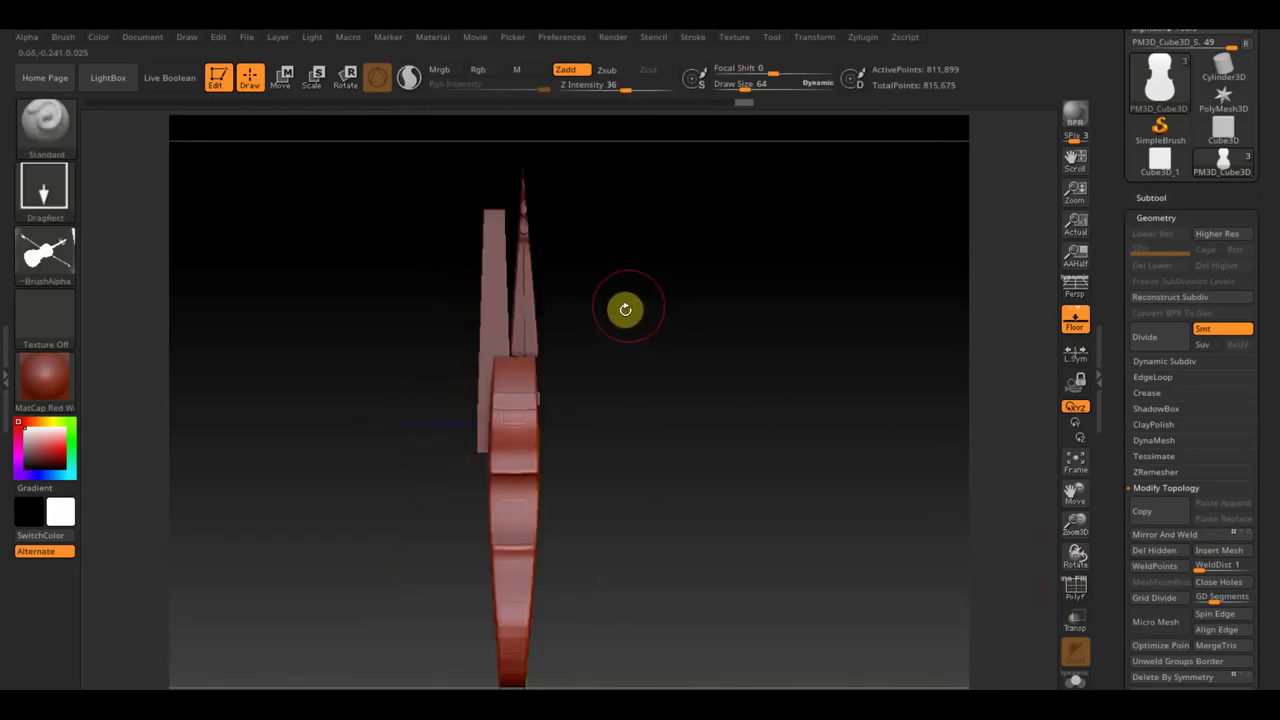
{"action": "left_click", "coordinate": [498, 263], "text": "alt"}
{"action": "left_click", "coordinate": [284, 82]}
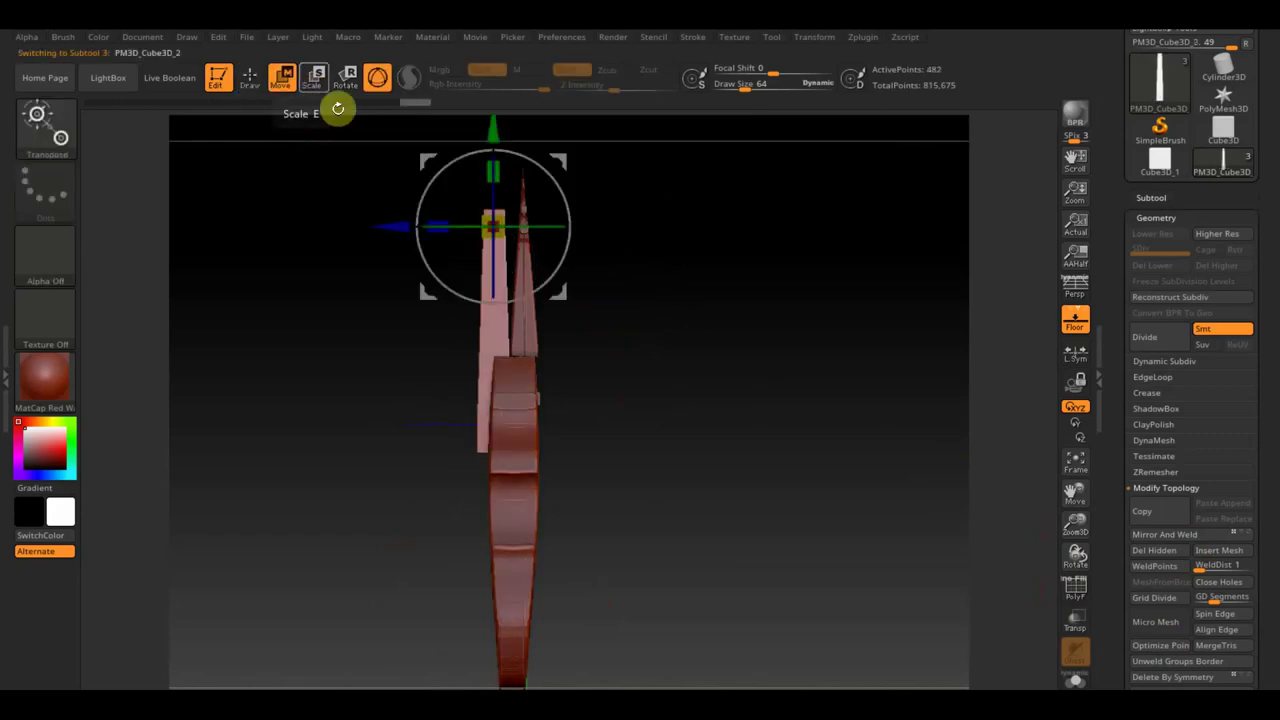
{"action": "left_click", "coordinate": [1075, 588]}
- Box-mask part of the fingerboard near the neck, then minimise ZBrush to the desktop
{"action": "mouse_move", "coordinate": [846, 466]}
{"action": "left_mouse_down", "text": "alt"}
{"action": "mouse_move", "coordinate": [854, 502]}
{"action": "mouse_move", "coordinate": [830, 458]}
{"action": "left_mouse_up", "text": "alt"}
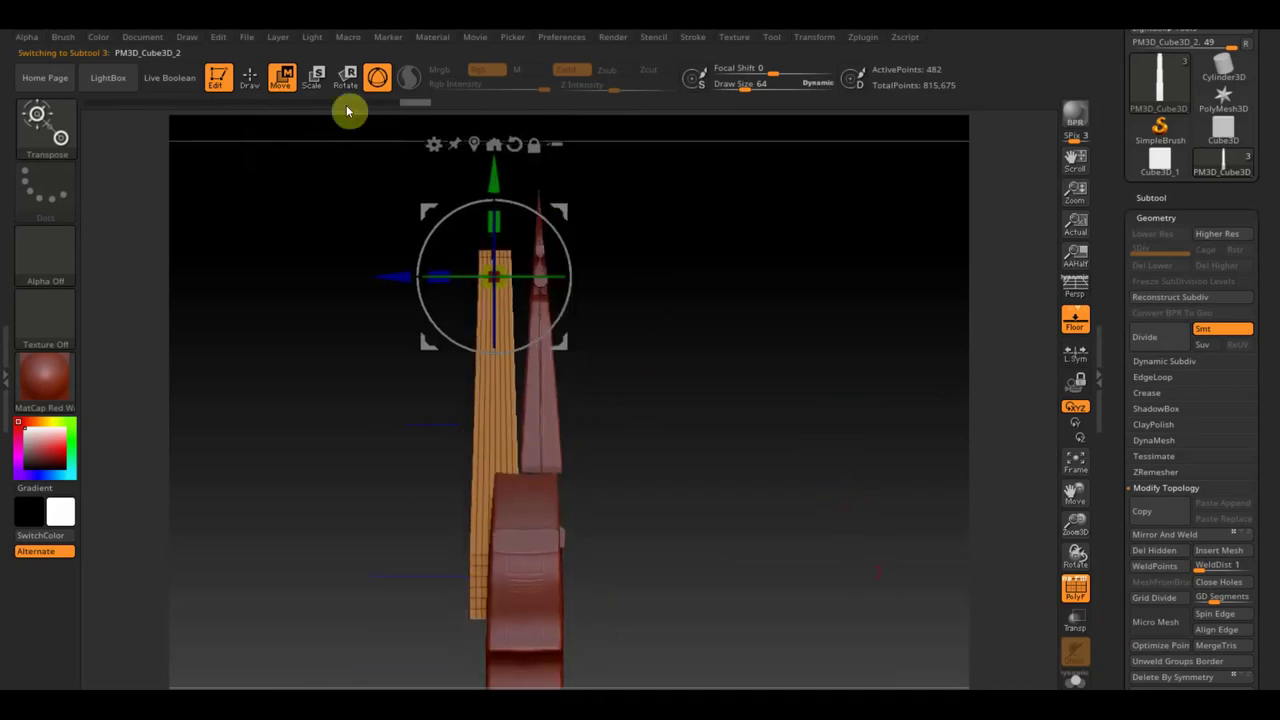
{"action": "left_click", "coordinate": [250, 77]}
{"action": "left_click_drag", "start_coordinate": [630, 325], "coordinate": [508, 214], "text": "ctrl"}
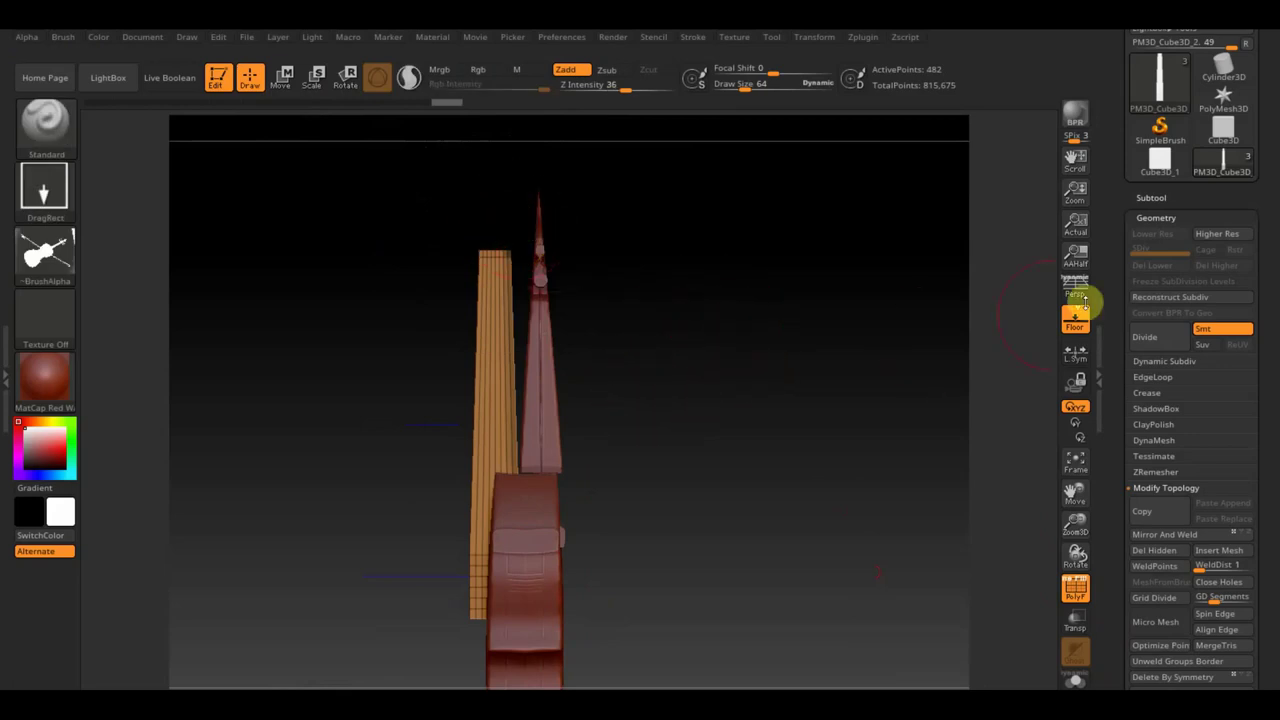
{"action": "left_click", "coordinate": [1225, 32]}
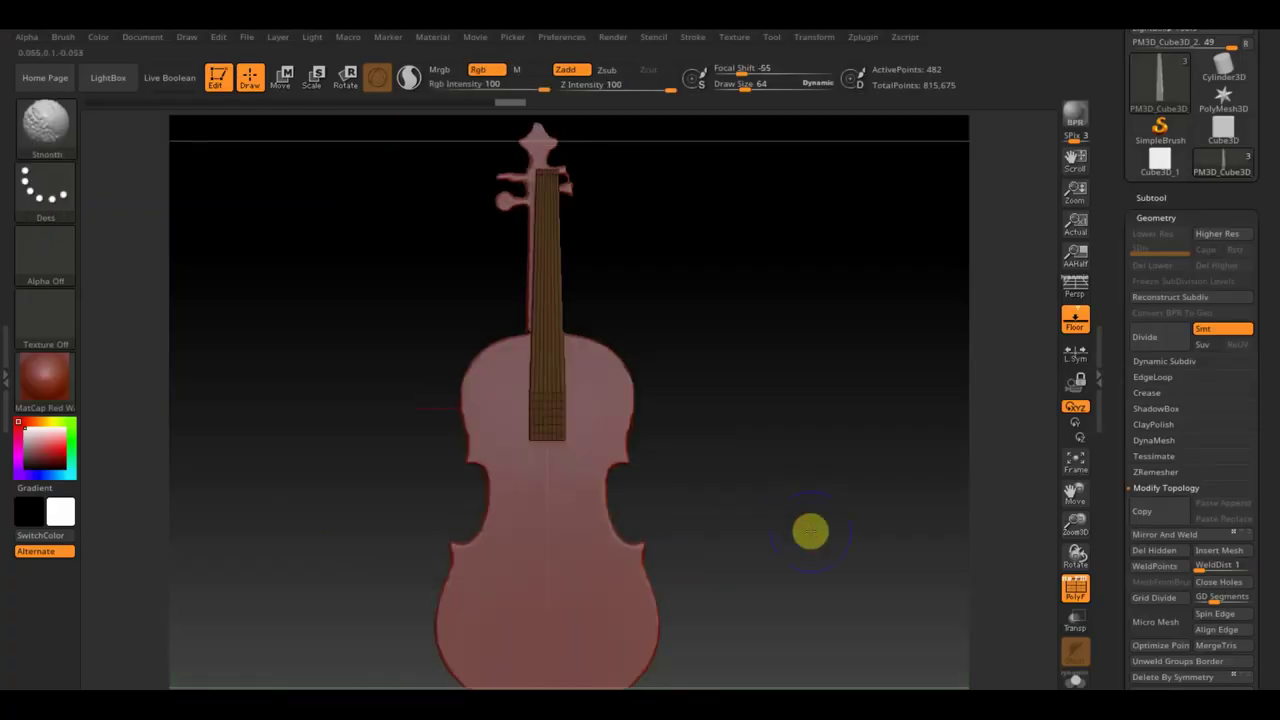
- Bring ZBrush back to the front and tilt the violin view slightly
{"action": "key", "text": "shift"}
{"action": "left_click_drag", "start_coordinate": [816, 527], "coordinate": [813, 533]}
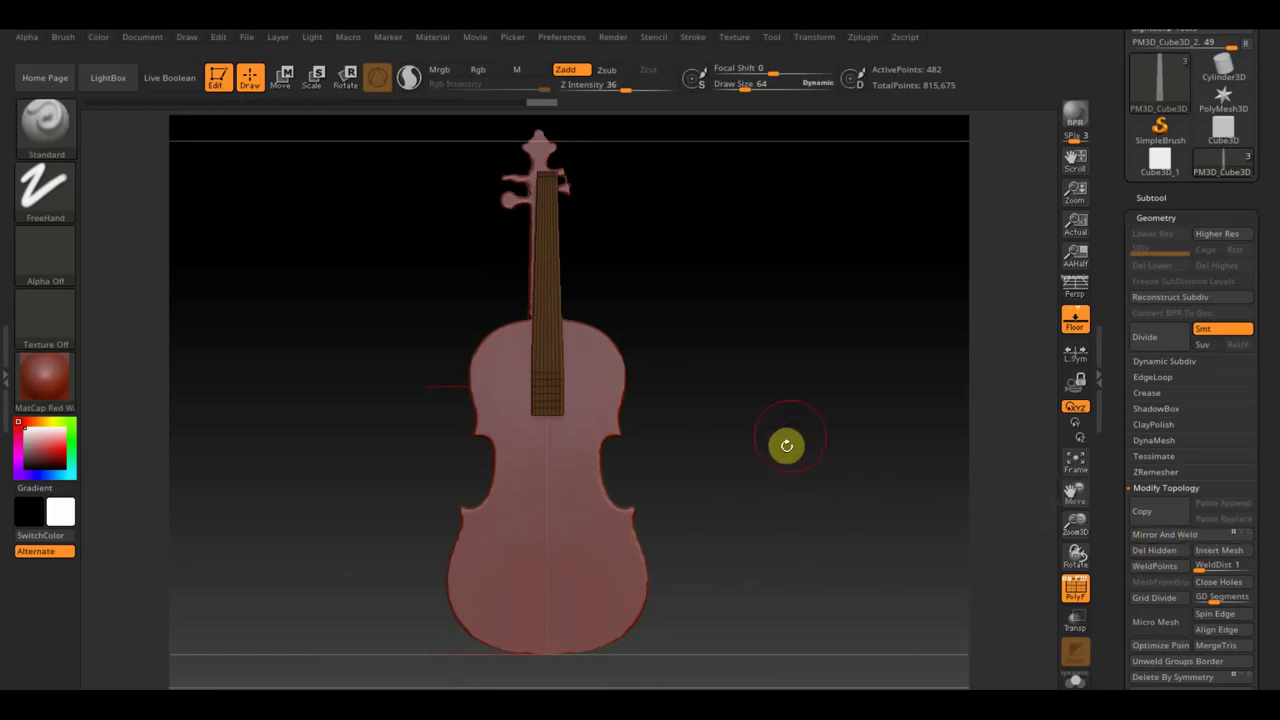
- Frame the violin side-on, hide the fingerboard grid, box-mask the upper neck and invert the mask
{"action": "key", "text": "f"}
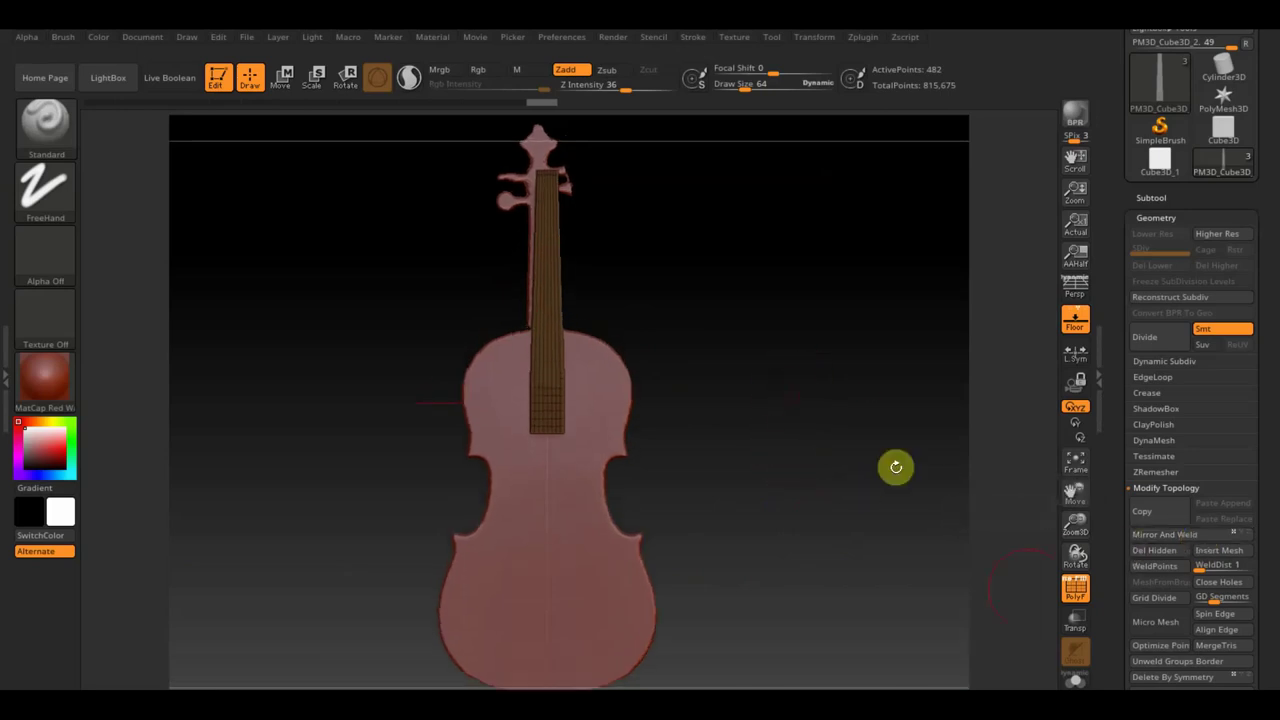
{"action": "left_click", "coordinate": [1069, 592]}
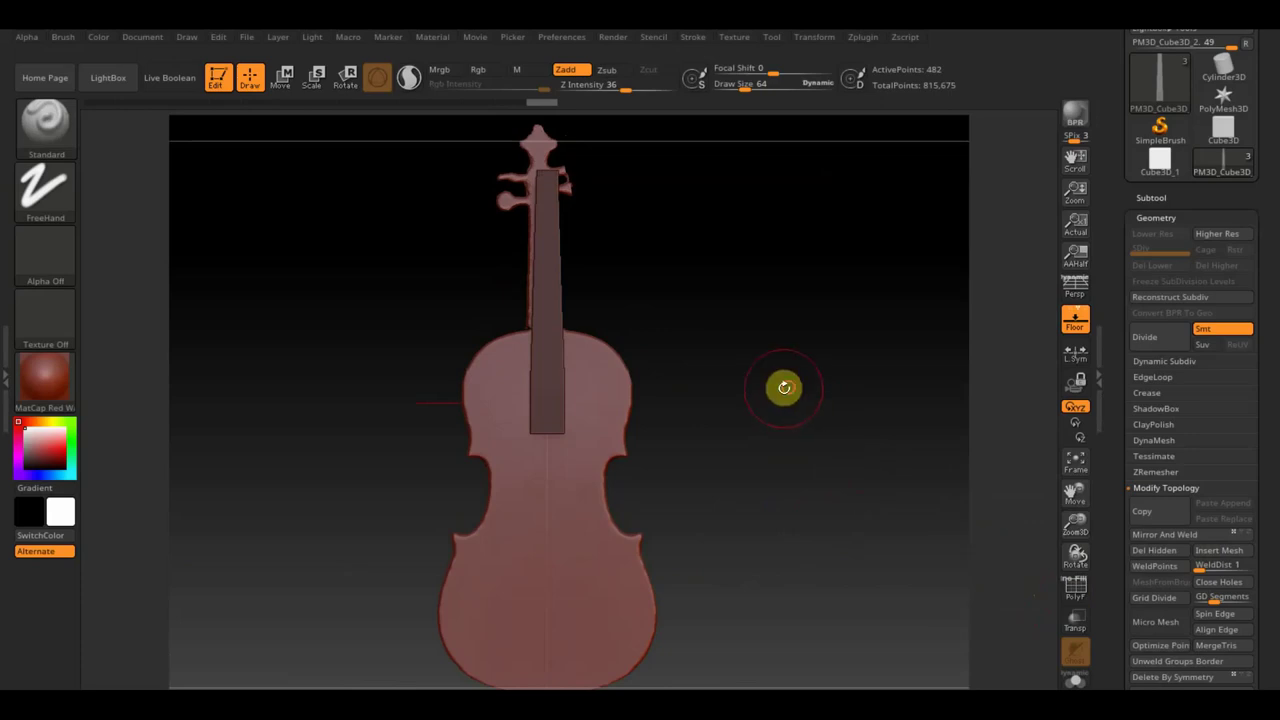
{"action": "left_click_drag", "start_coordinate": [784, 388], "coordinate": [726, 386]}
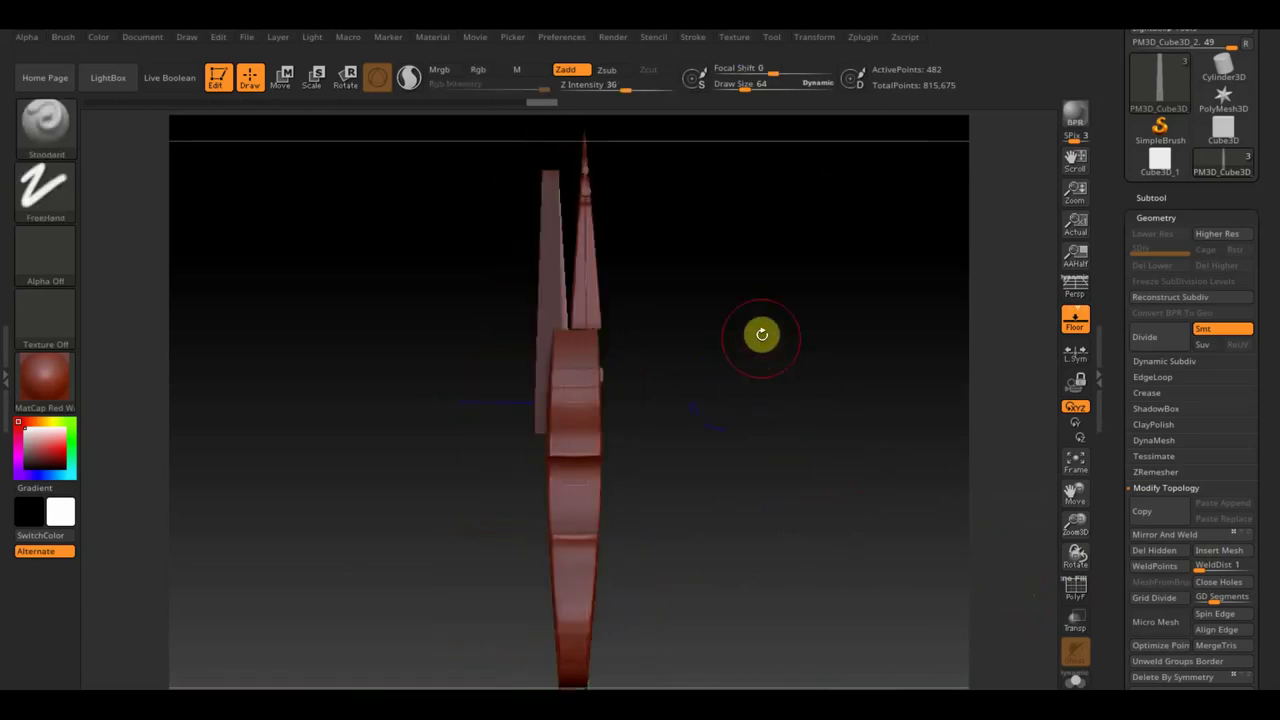
{"action": "left_click_drag", "start_coordinate": [762, 334], "coordinate": [817, 411]}
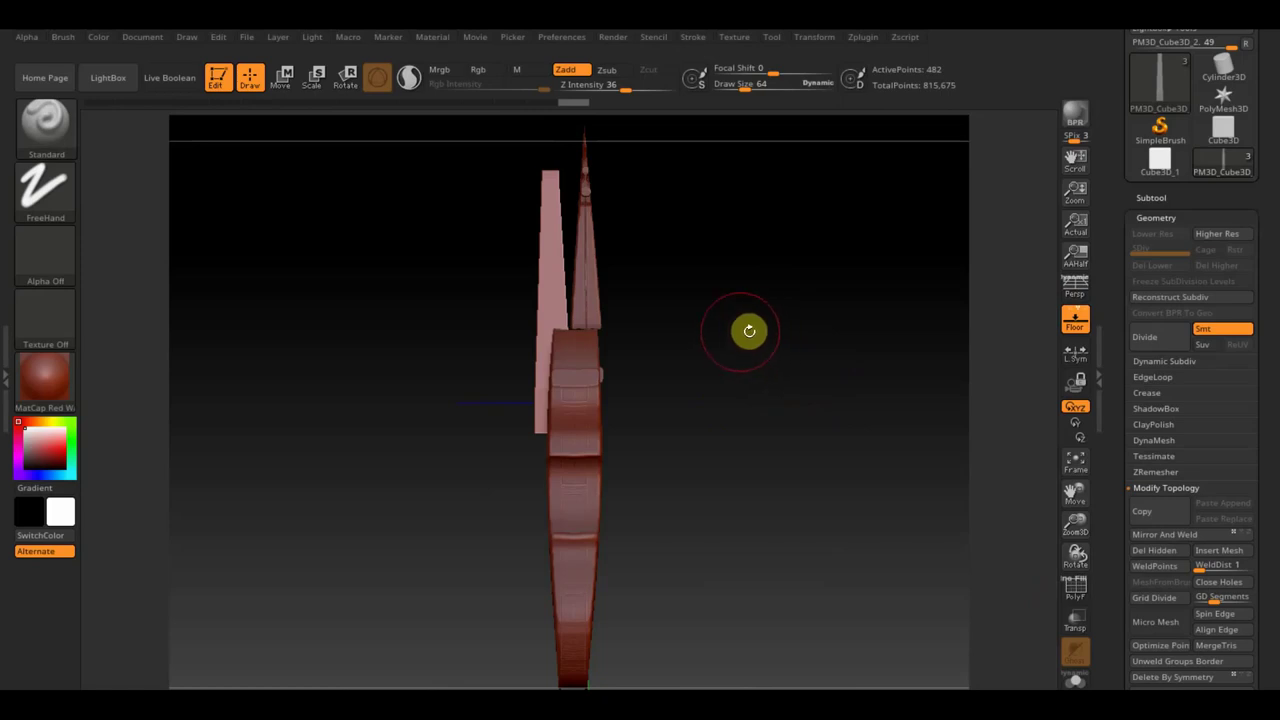
{"action": "left_click_drag", "start_coordinate": [729, 347], "coordinate": [557, 155], "text": "ctrl"}
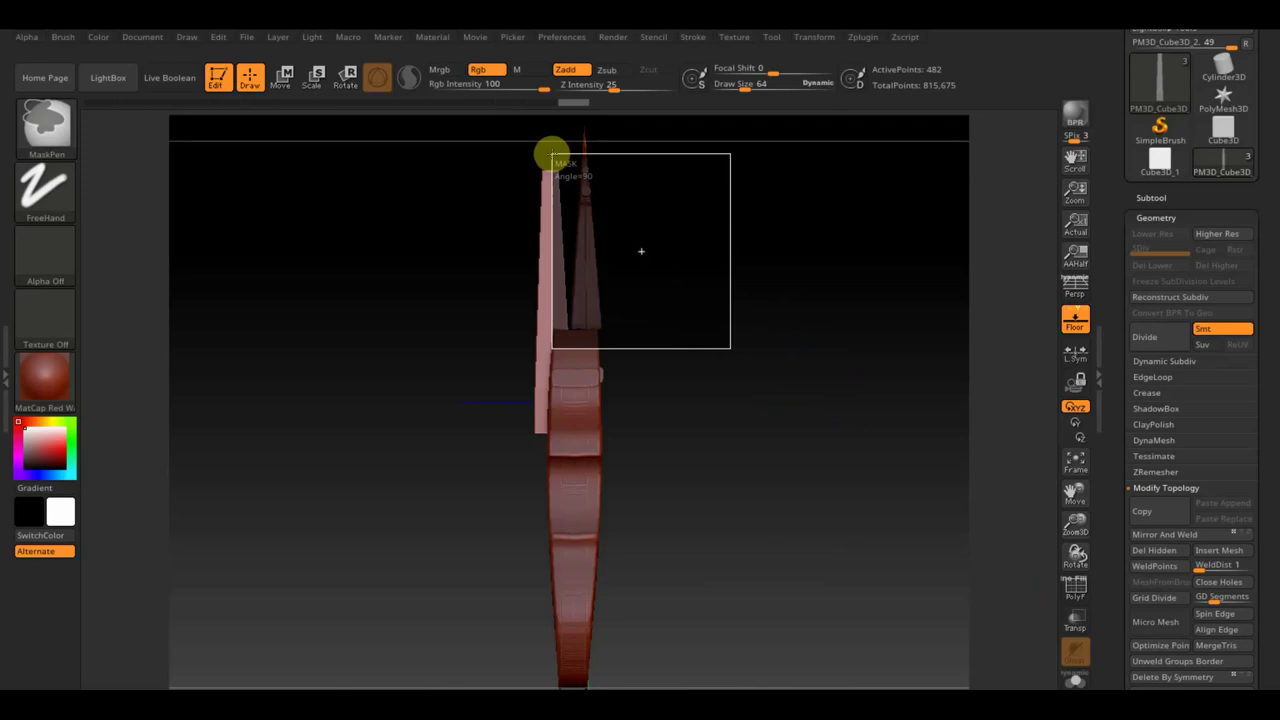
{"action": "left_click_drag", "start_coordinate": [553, 155], "coordinate": [556, 158], "text": "ctrl"}
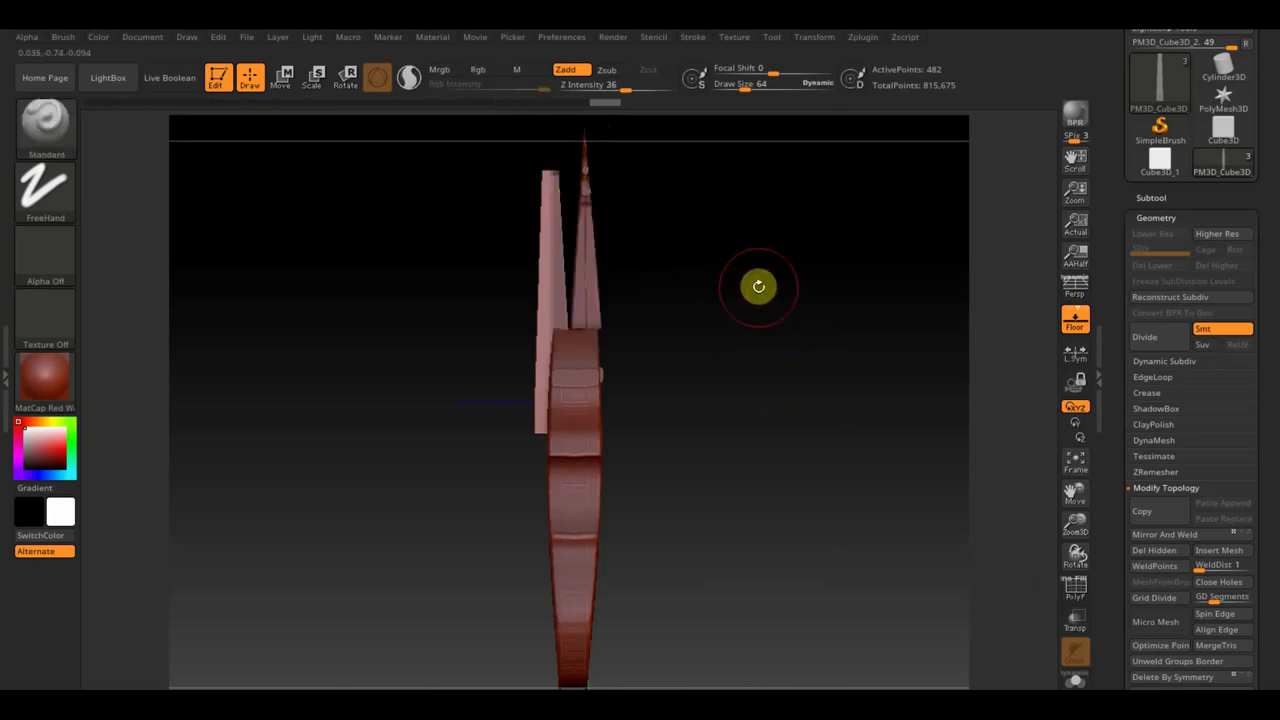
{"action": "left_click", "coordinate": [758, 286], "text": "ctrl"}
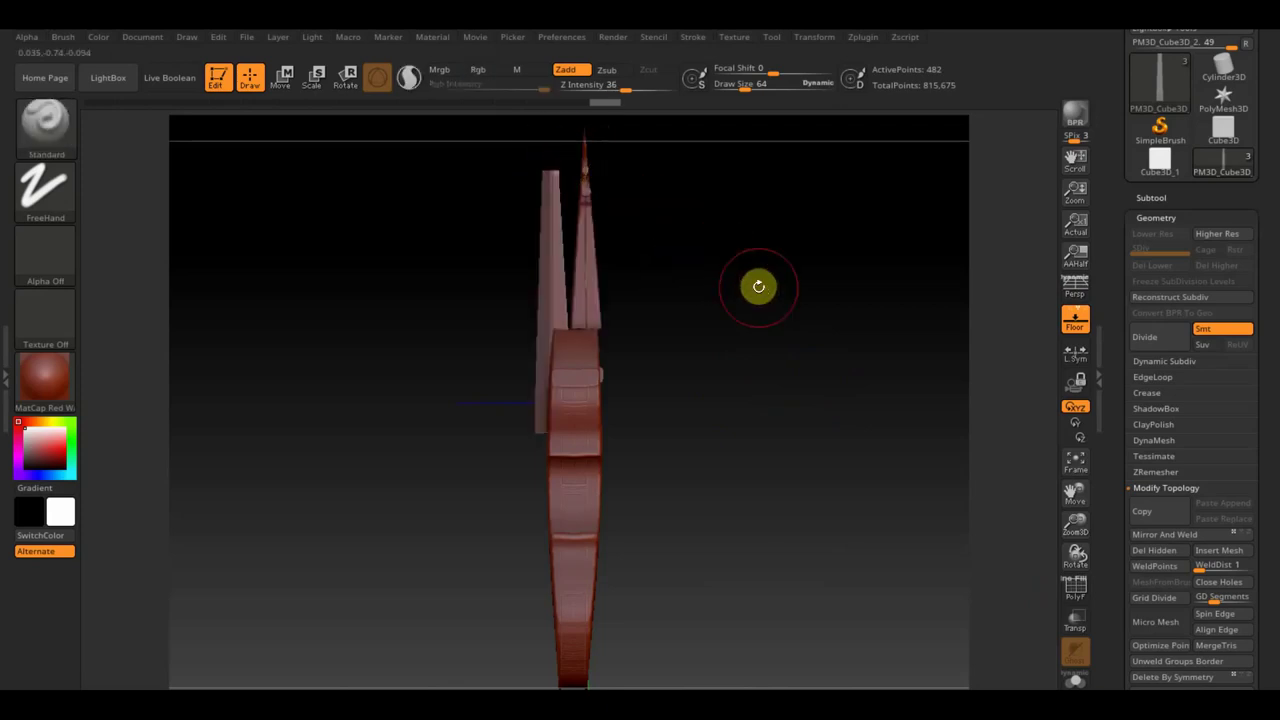
- Shift the unmasked neck plane slightly left and rotate it to a new angle
{"action": "left_click", "coordinate": [285, 80]}
{"action": "left_click_drag", "start_coordinate": [445, 189], "coordinate": [441, 189]}
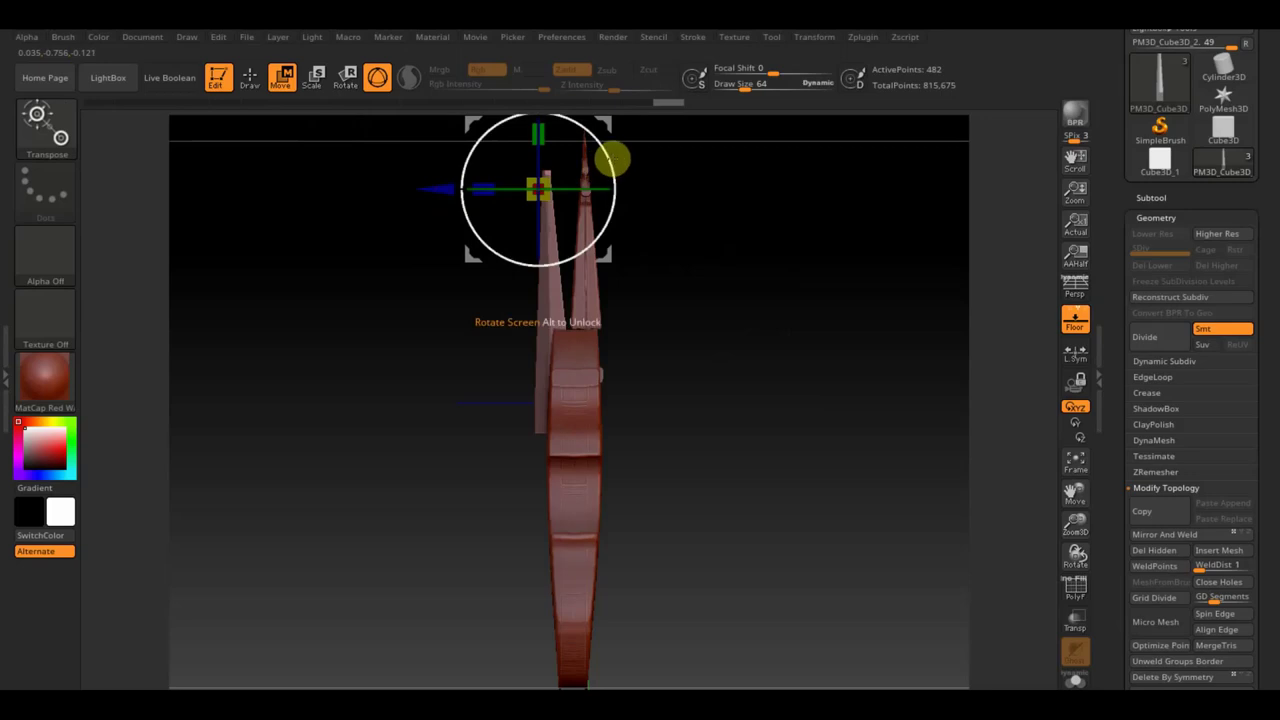
{"action": "mouse_move", "coordinate": [622, 168]}
{"action": "left_mouse_down"}
{"action": "mouse_move", "coordinate": [646, 201]}
{"action": "mouse_move", "coordinate": [644, 181]}
{"action": "left_mouse_up"}
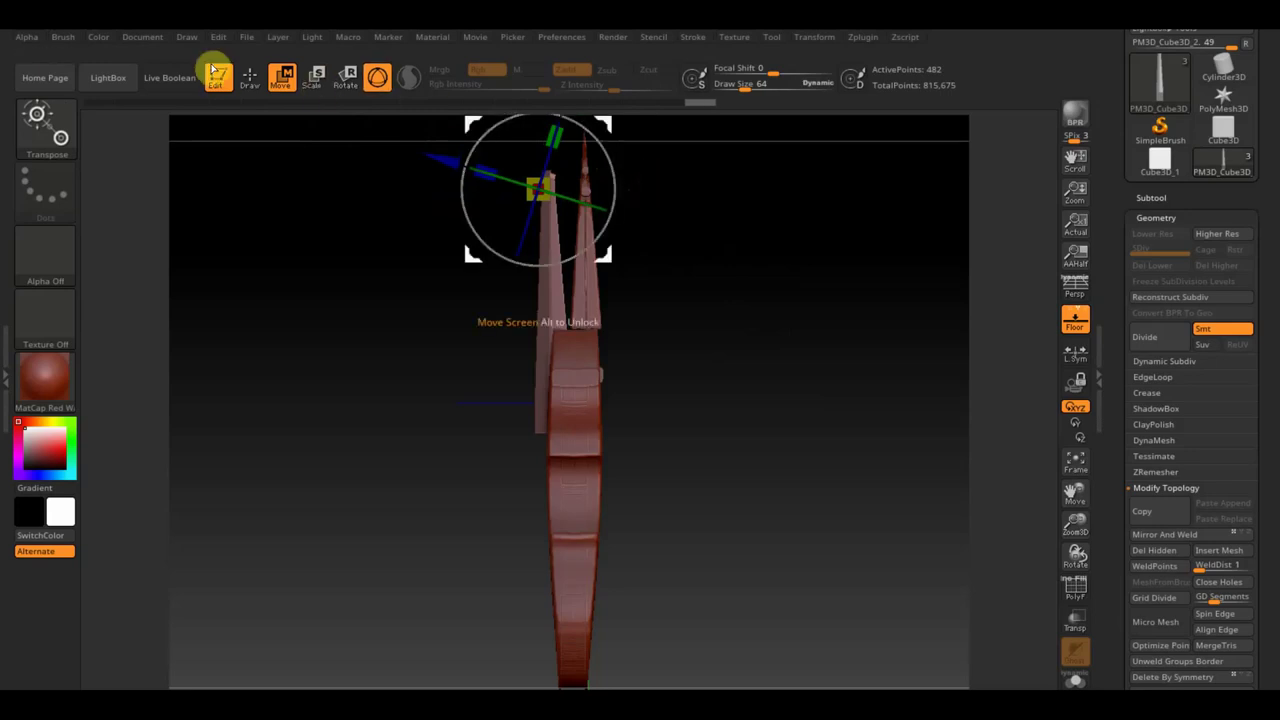
{"action": "left_click", "coordinate": [250, 80]}
- Stand the transpose gizmo upright and nudge the pink neck plane sideways
{"action": "left_click_drag", "start_coordinate": [771, 314], "coordinate": [754, 337]}
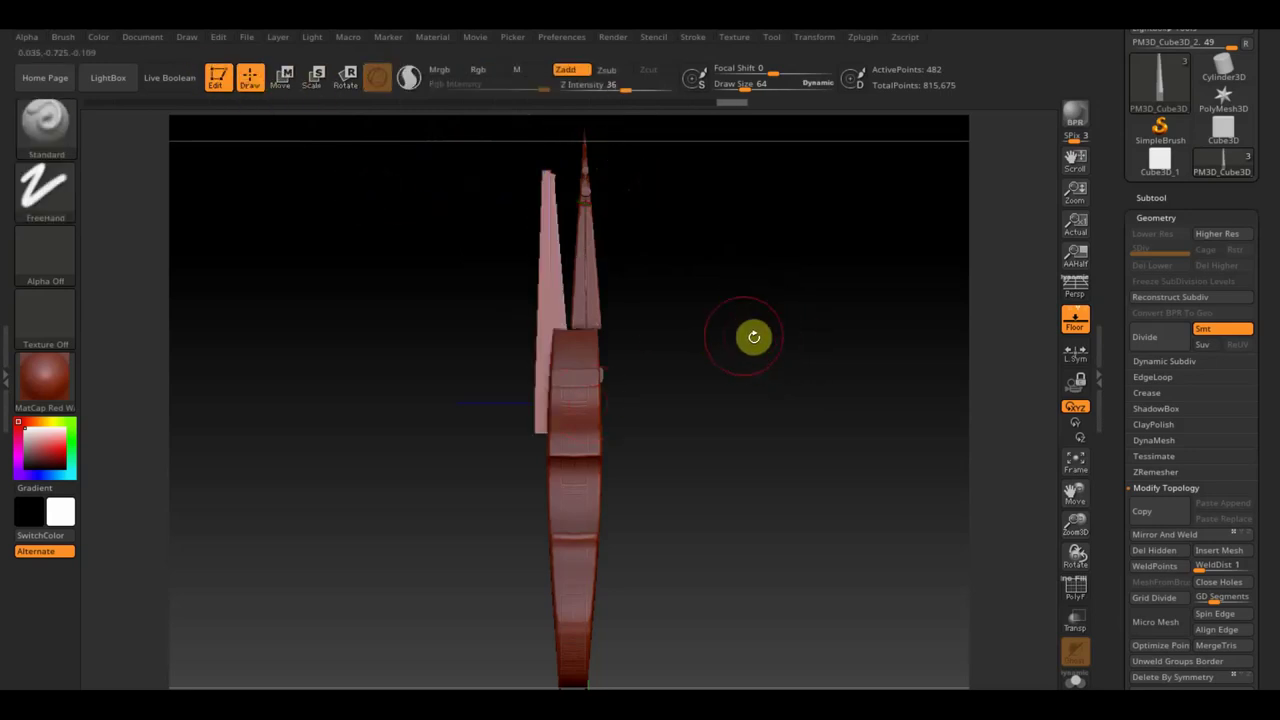
{"action": "left_click", "coordinate": [281, 77]}
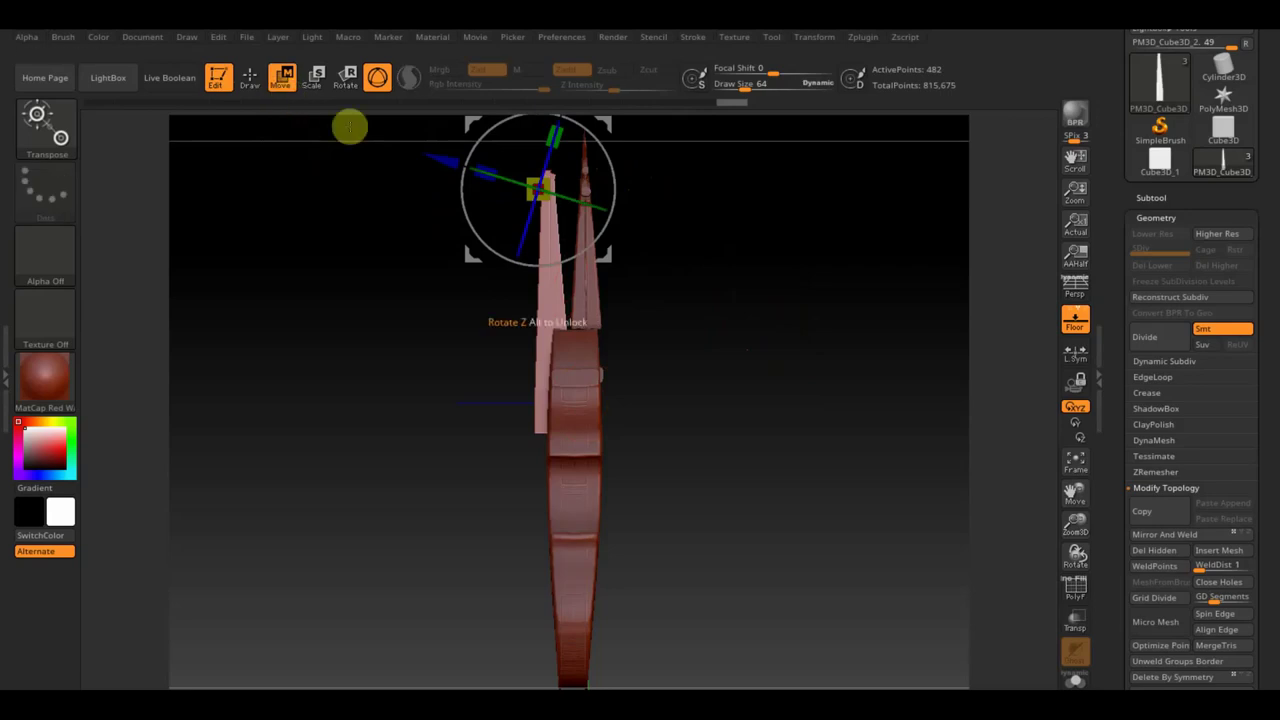
{"action": "left_click_drag", "start_coordinate": [751, 214], "coordinate": [755, 306], "text": "alt"}
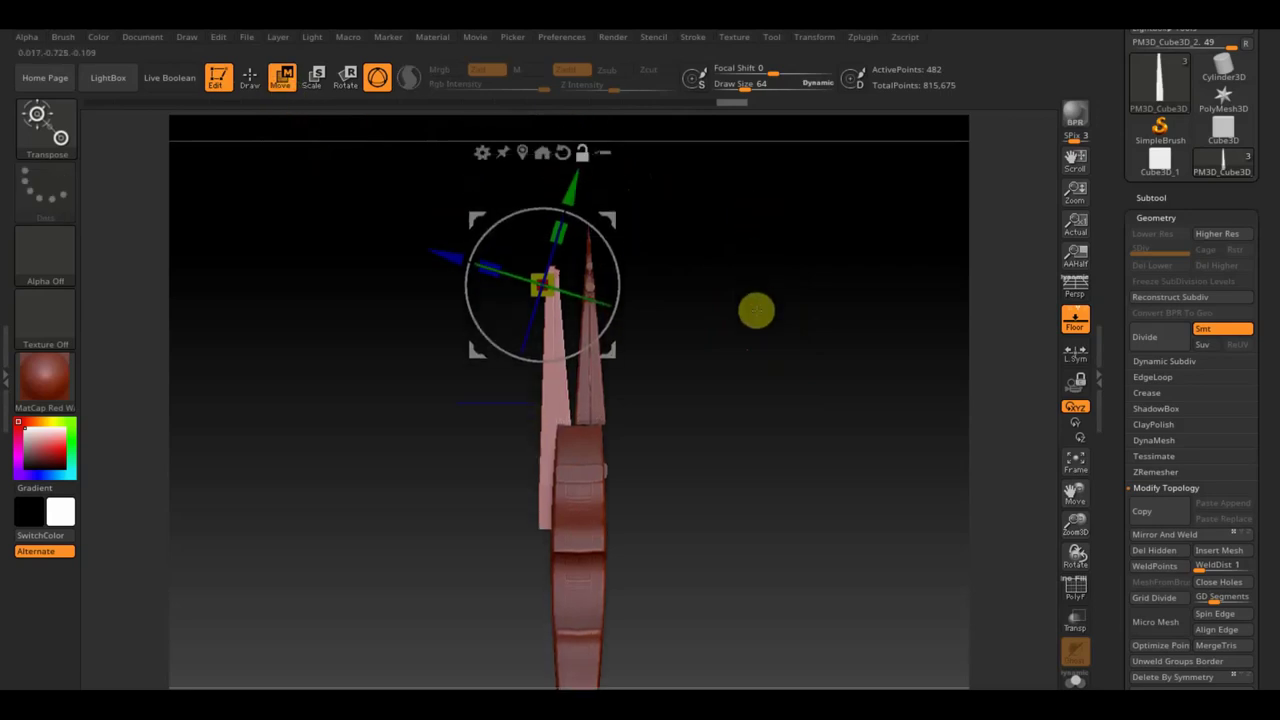
{"action": "left_click_drag", "start_coordinate": [589, 197], "coordinate": [574, 255], "text": "alt"}
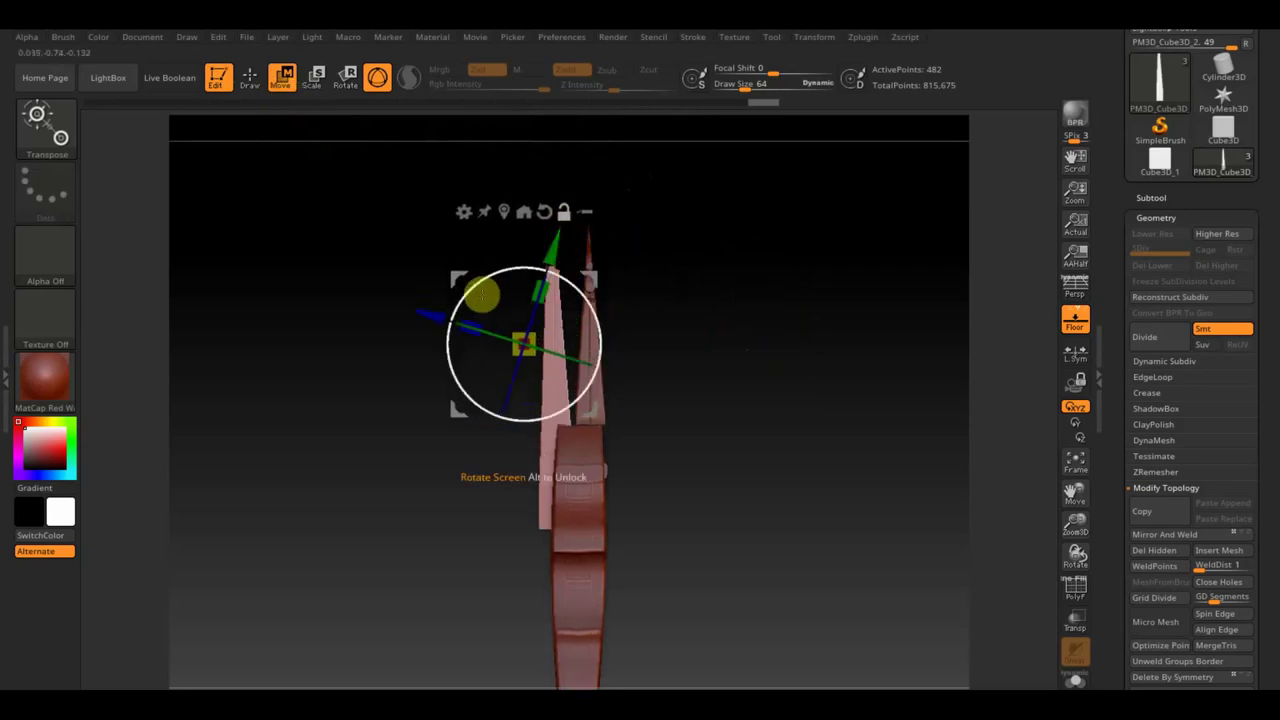
{"action": "left_click_drag", "start_coordinate": [489, 277], "coordinate": [457, 288], "text": "alt"}
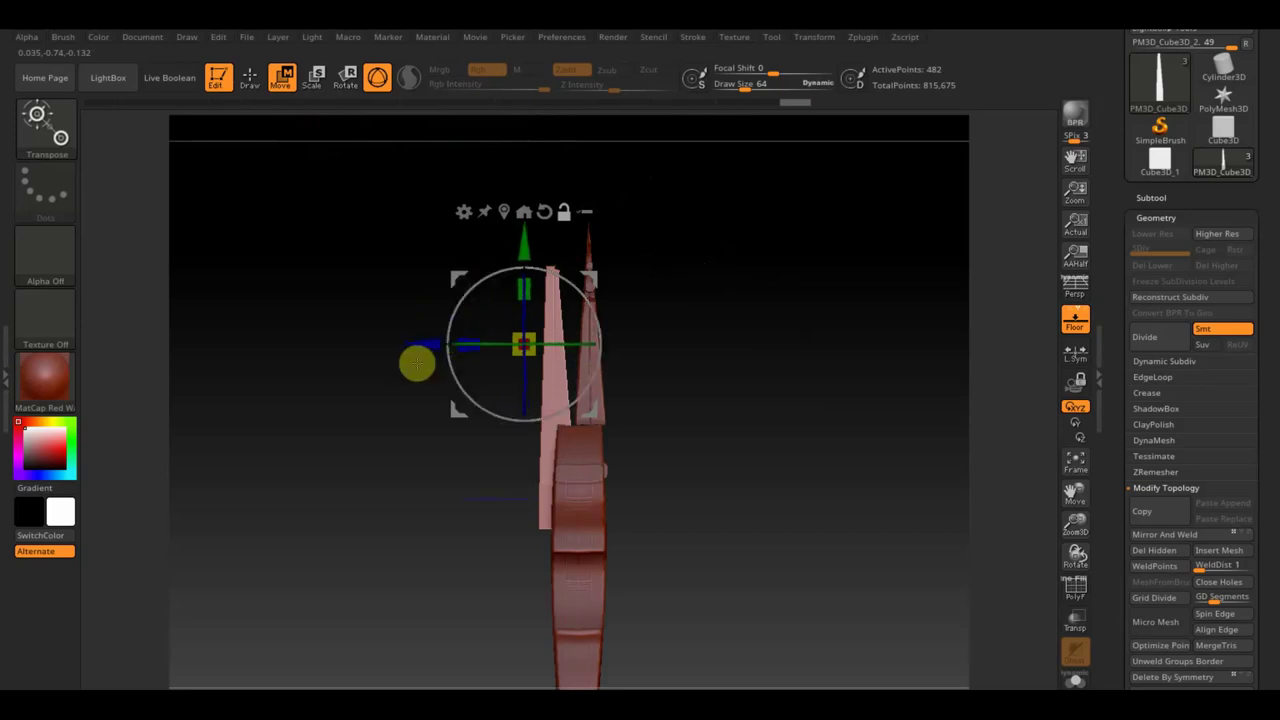
{"action": "left_click_drag", "start_coordinate": [419, 341], "coordinate": [447, 343]}
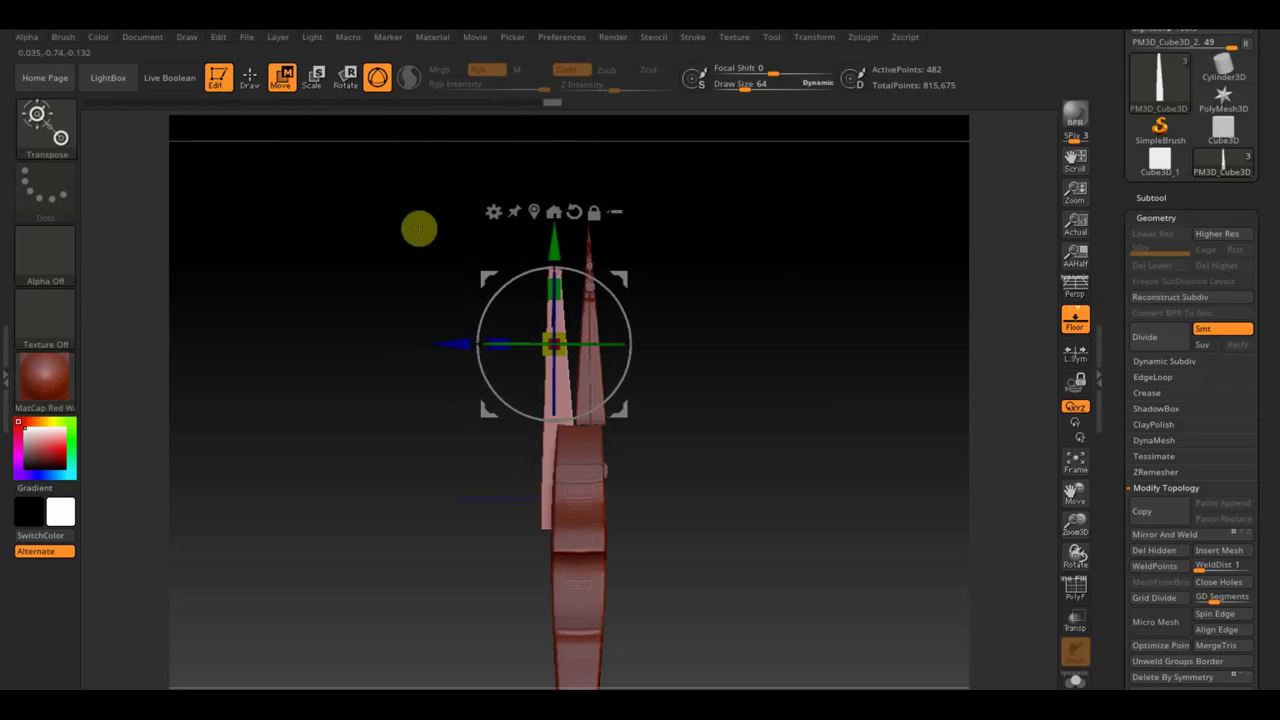
{"action": "left_click", "coordinate": [250, 78]}
{"action": "left_click_drag", "start_coordinate": [697, 514], "coordinate": [694, 420]}
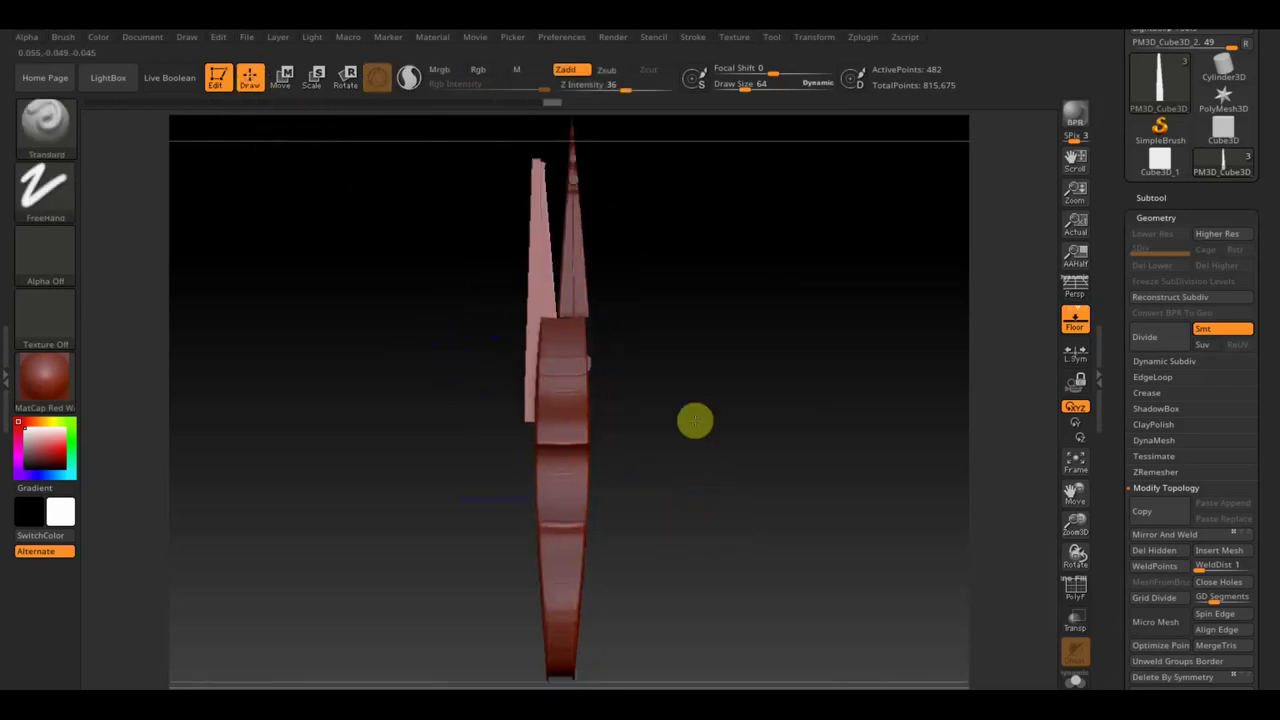
- Cut the neck along a TrimCurve, dropping it to 426 active points
{"action": "key", "text": "ctrl+shift"}
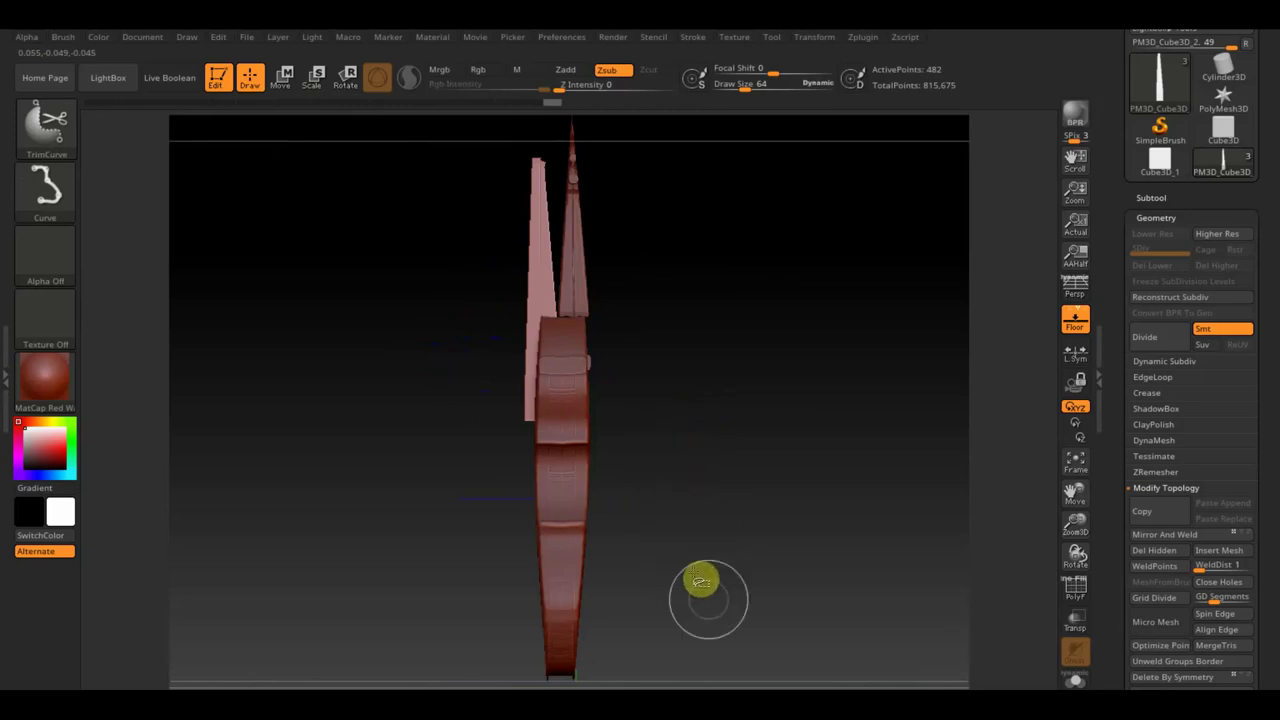
{"action": "mouse_move", "coordinate": [683, 578]}
{"action": "left_mouse_down", "text": "ctrl+shift"}
{"action": "mouse_move", "coordinate": [491, 369]}
{"action": "mouse_move", "coordinate": [836, 427]}
{"action": "left_mouse_up", "text": "ctrl+shift"}
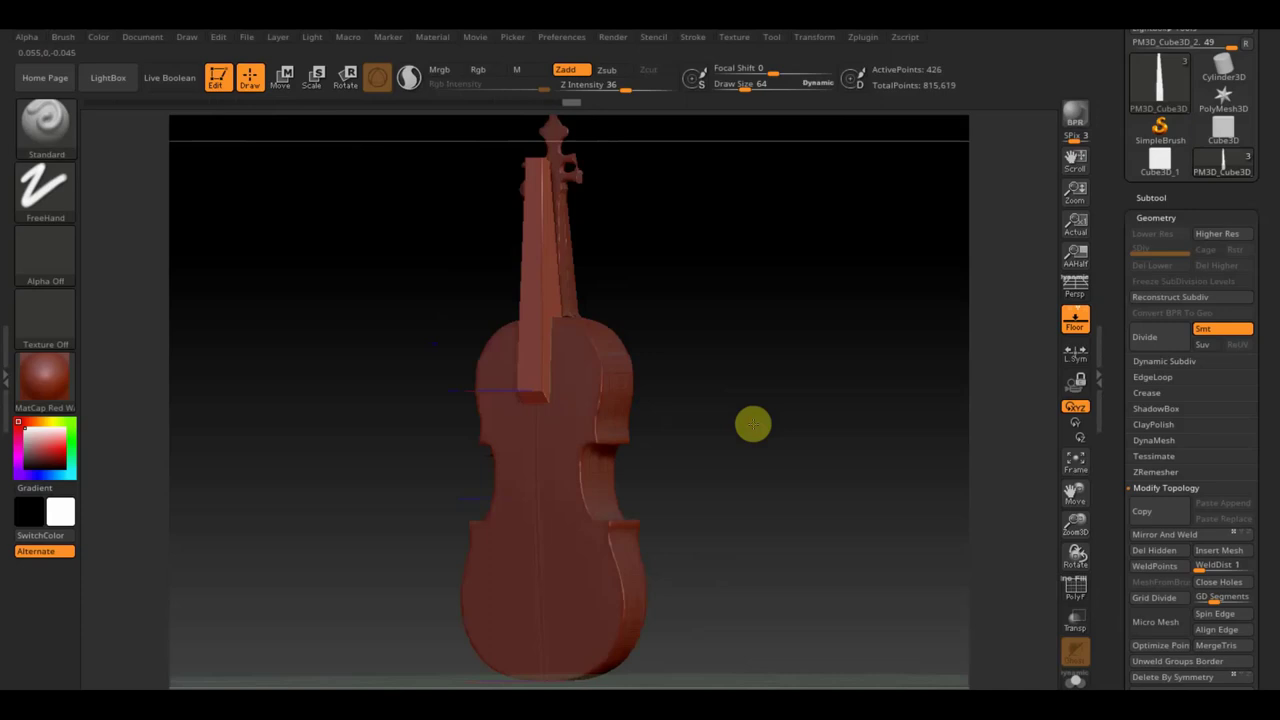
{"action": "left_click_drag", "start_coordinate": [756, 432], "coordinate": [733, 448]}
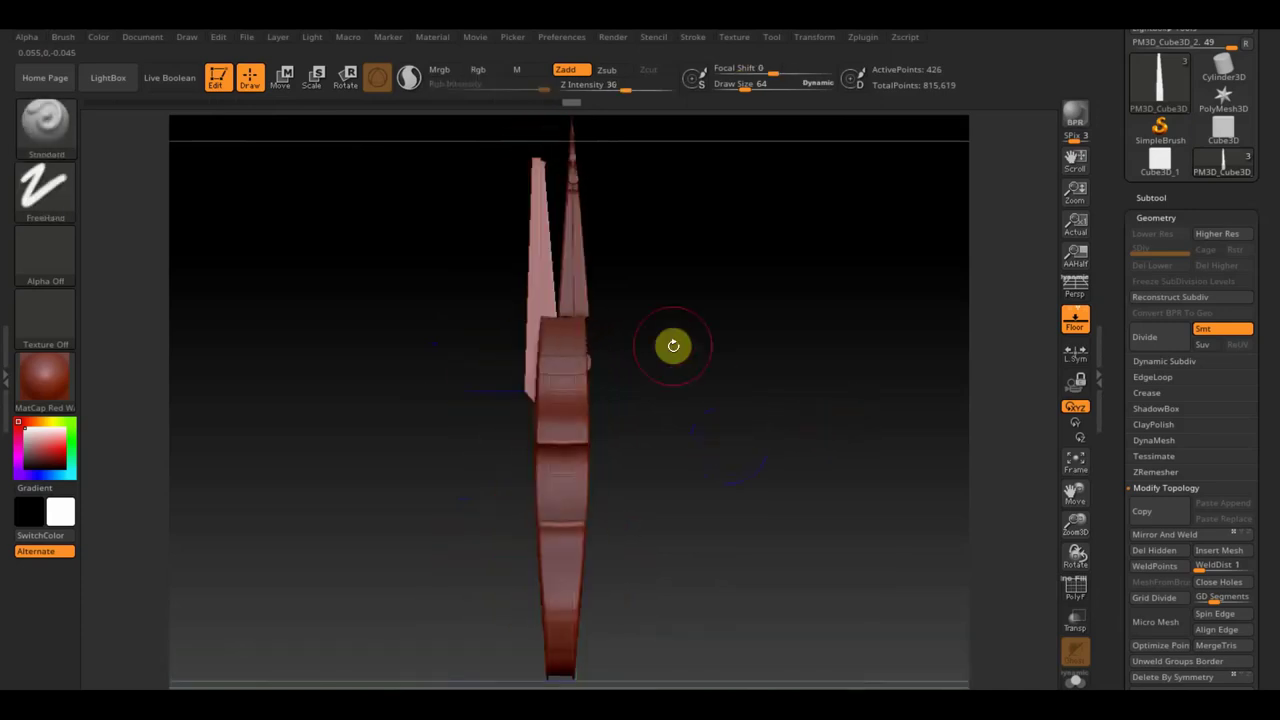
- Tilt the neck a few degrees so it lies flatter against the body
{"action": "left_click", "coordinate": [280, 75]}
{"action": "mouse_move", "coordinate": [563, 218]}
{"action": "left_mouse_down"}
{"action": "mouse_move", "coordinate": [609, 198]}
{"action": "mouse_move", "coordinate": [614, 171]}
{"action": "mouse_move", "coordinate": [474, 246]}
{"action": "mouse_move", "coordinate": [429, 226]}
{"action": "mouse_move", "coordinate": [440, 226]}
{"action": "left_mouse_up"}
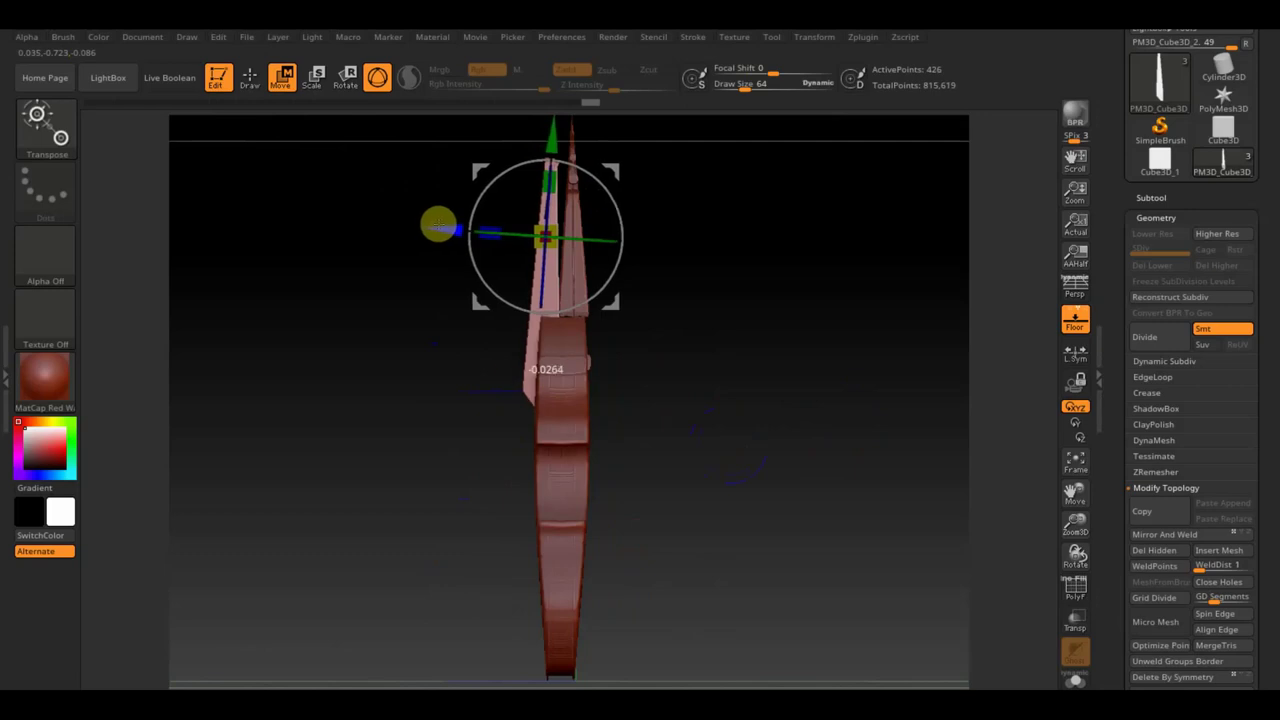
{"action": "left_click", "coordinate": [249, 77]}
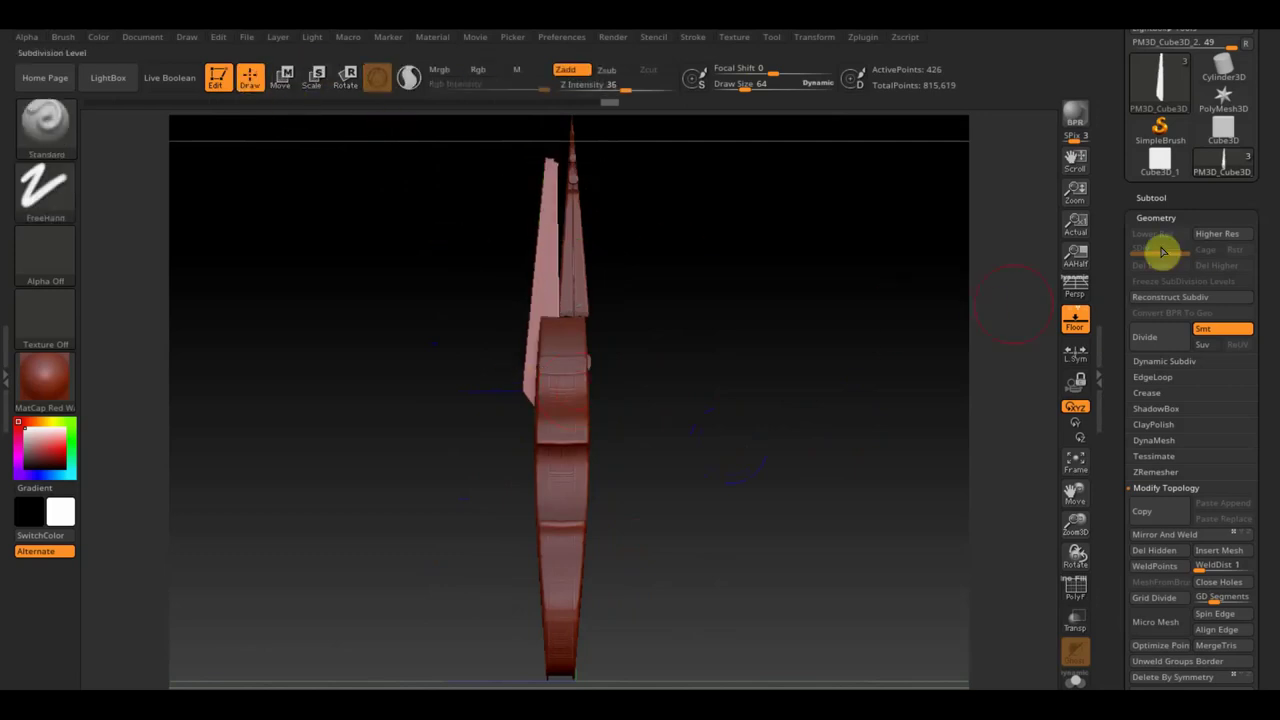
{"action": "left_click", "coordinate": [1152, 195]}
{"action": "mouse_move", "coordinate": [1196, 270]}
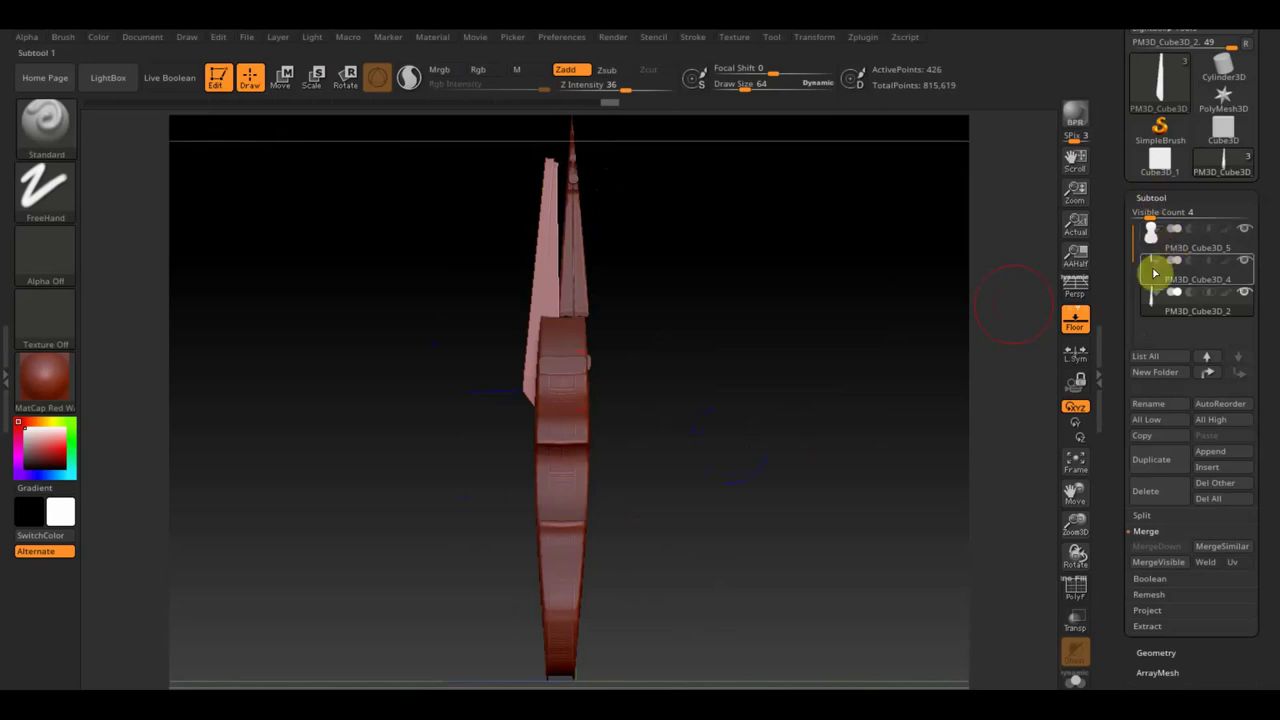
- Delete the PM3D_Cube3D_4 subtool and insert a cylinder as new subtool PM3D_Cylinder3D1
{"action": "left_click", "coordinate": [1154, 276]}
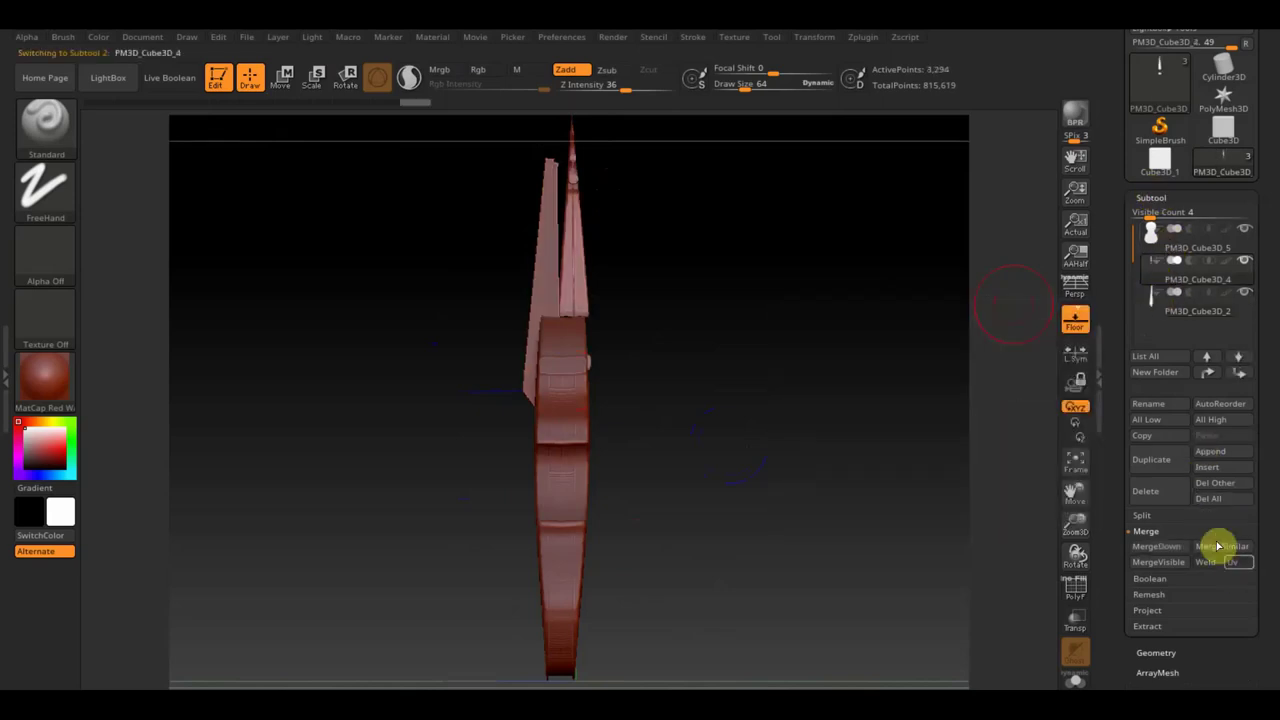
{"action": "left_click", "coordinate": [1154, 494]}
{"action": "left_click", "coordinate": [1003, 527]}
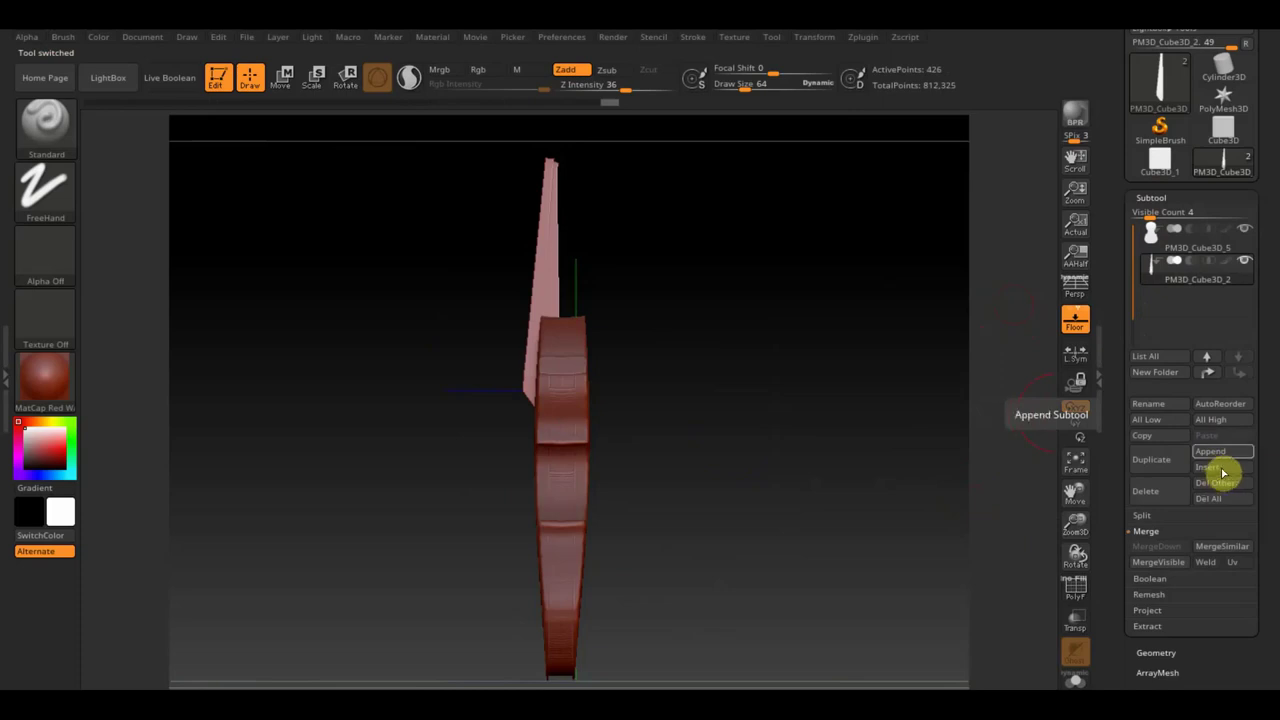
{"action": "left_click", "coordinate": [1221, 470]}
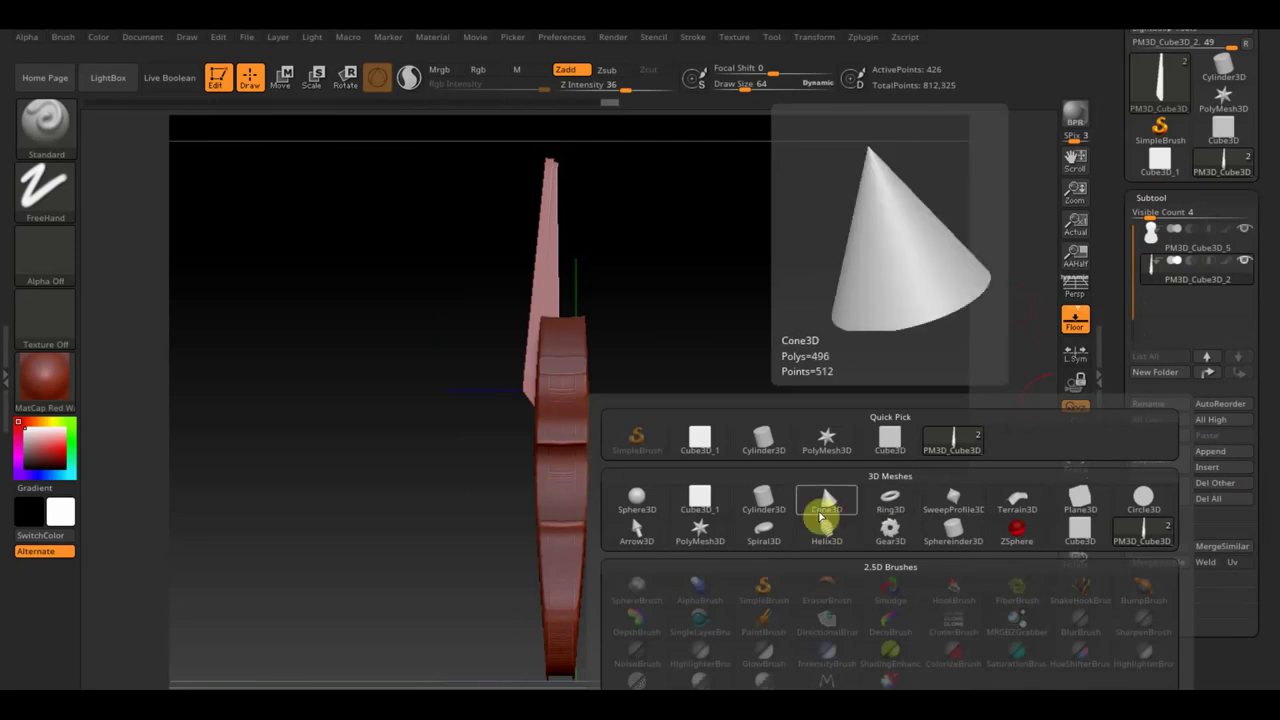
{"action": "left_click", "coordinate": [764, 500]}
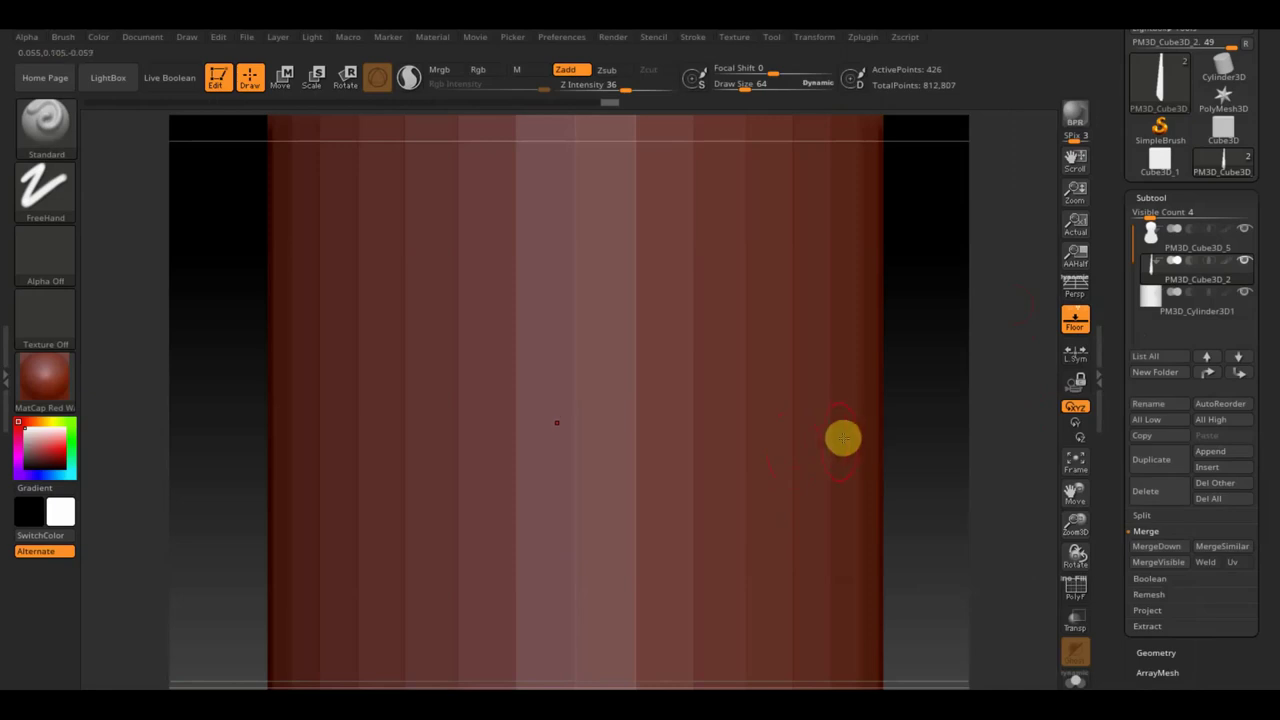
- Shrink the new cylinder to a small disc and rotate it about 87 degrees
{"action": "key", "text": "f"}
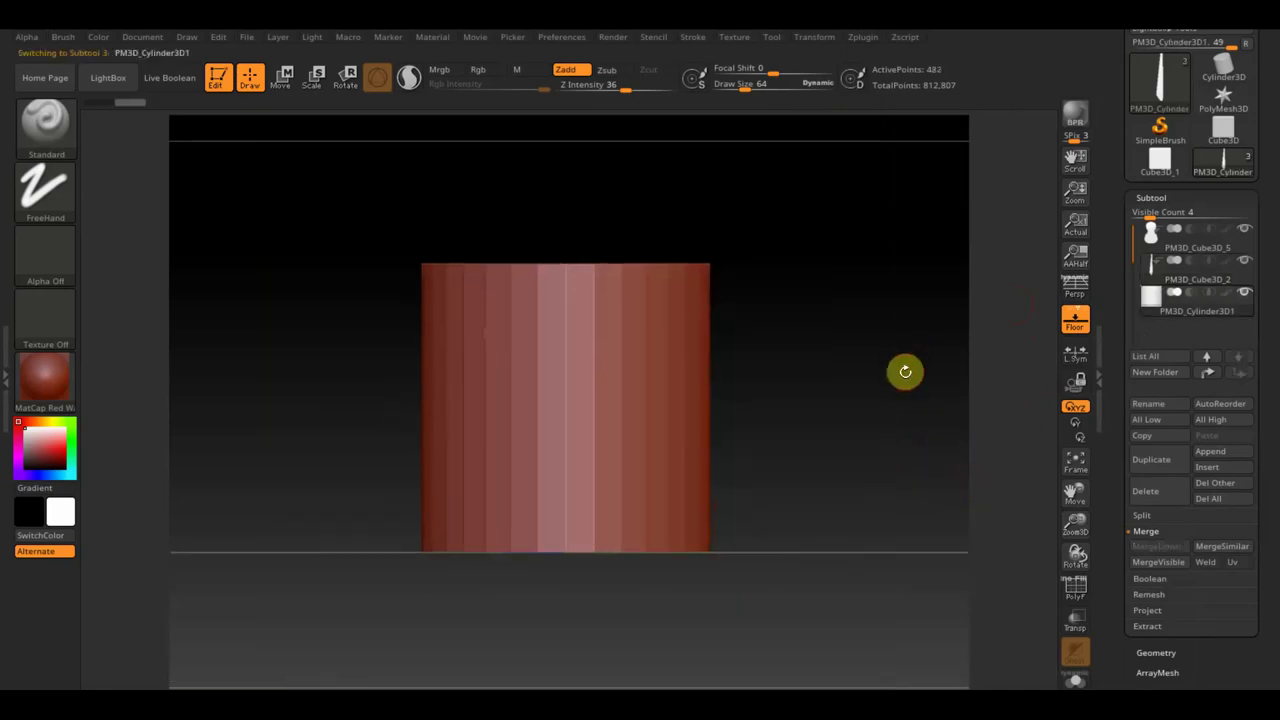
{"action": "left_click_drag", "start_coordinate": [905, 372], "coordinate": [843, 408], "text": "shift"}
{"action": "left_click", "coordinate": [281, 86]}
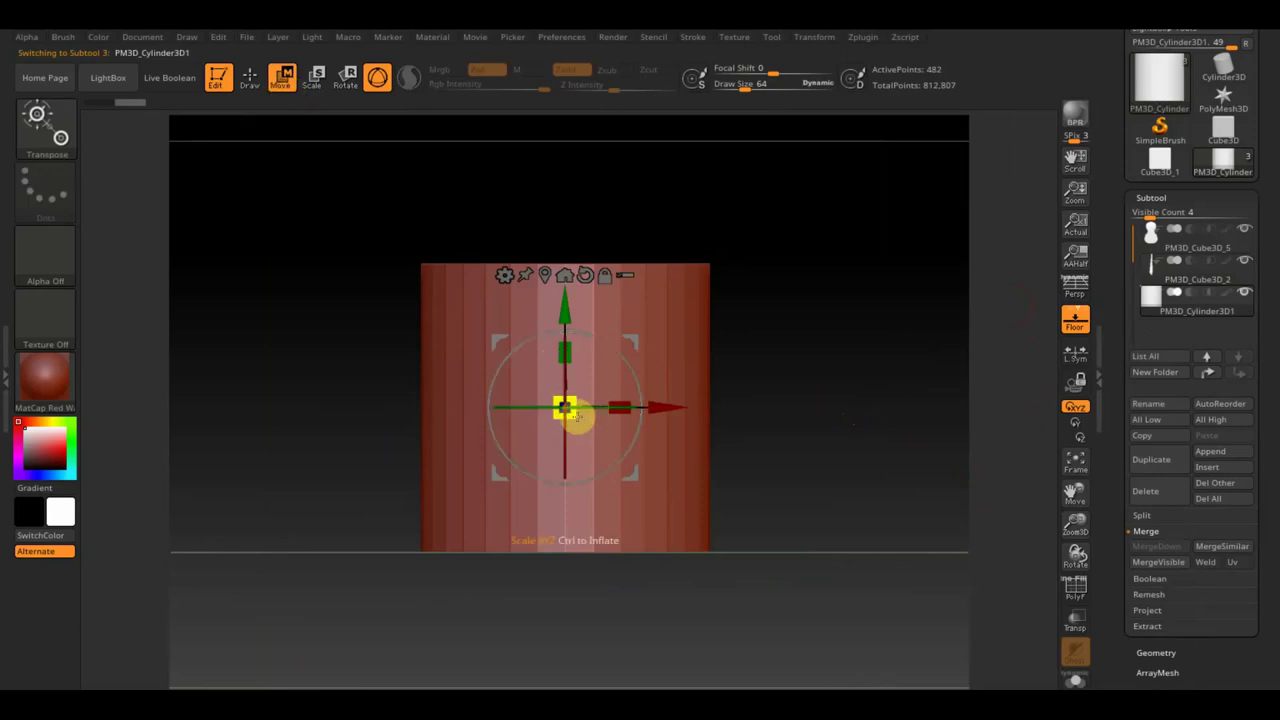
{"action": "left_click_drag", "start_coordinate": [572, 413], "coordinate": [473, 308]}
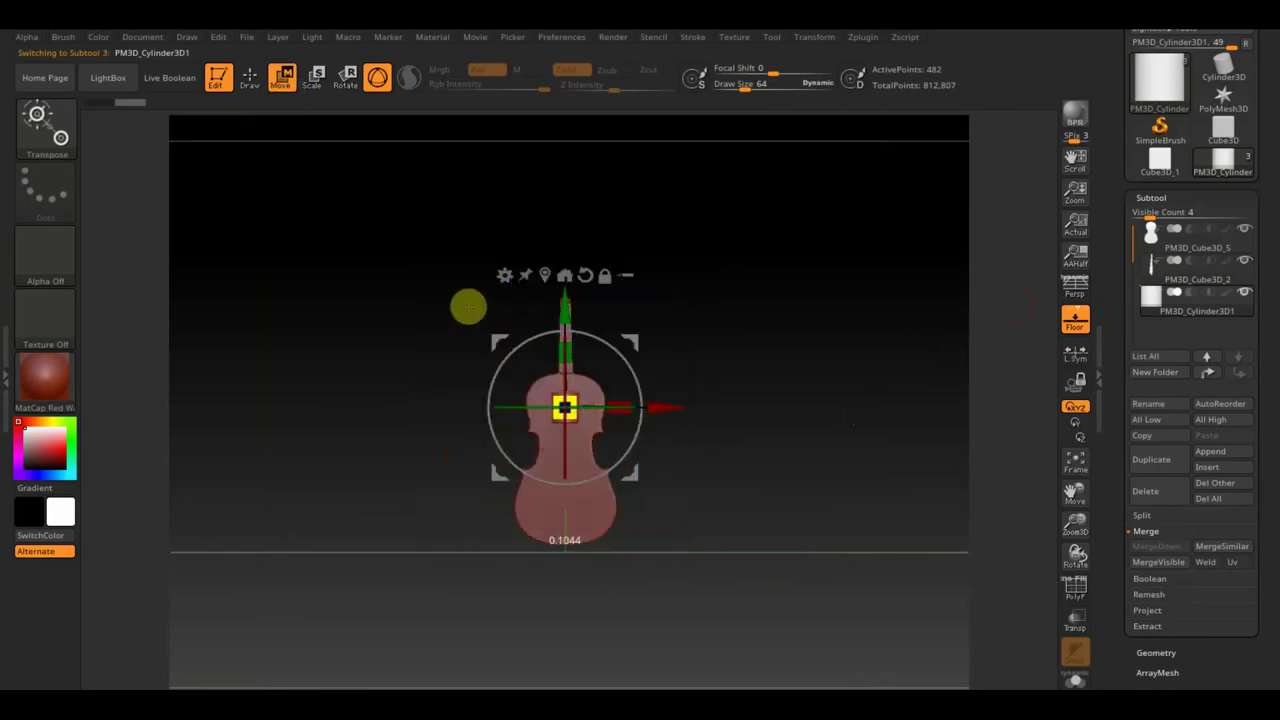
{"action": "left_click_drag", "start_coordinate": [622, 354], "coordinate": [479, 302]}
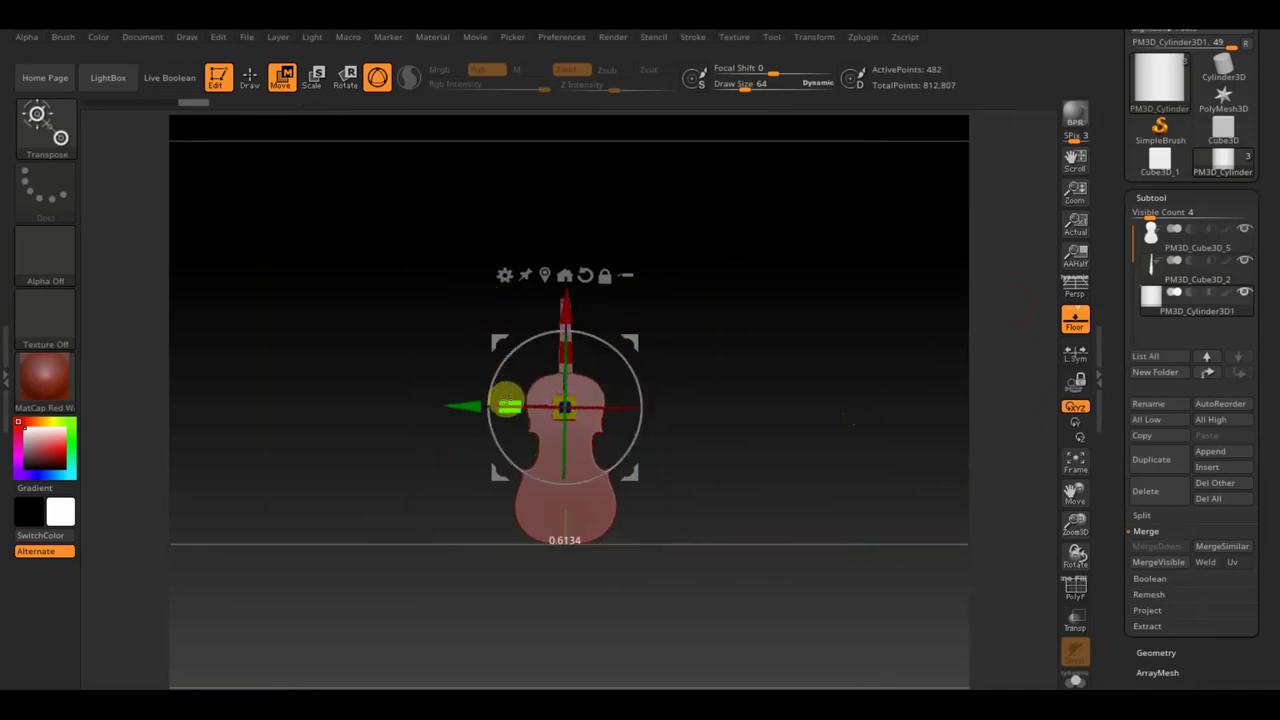
- Move the scroll cylinder up to the top of the neck and fine-tune its position
{"action": "mouse_move", "coordinate": [510, 401]}
{"action": "left_mouse_down"}
{"action": "mouse_move", "coordinate": [763, 397]}
{"action": "mouse_move", "coordinate": [812, 410]}
{"action": "mouse_move", "coordinate": [808, 520]}
{"action": "mouse_move", "coordinate": [846, 589]}
{"action": "left_mouse_up"}
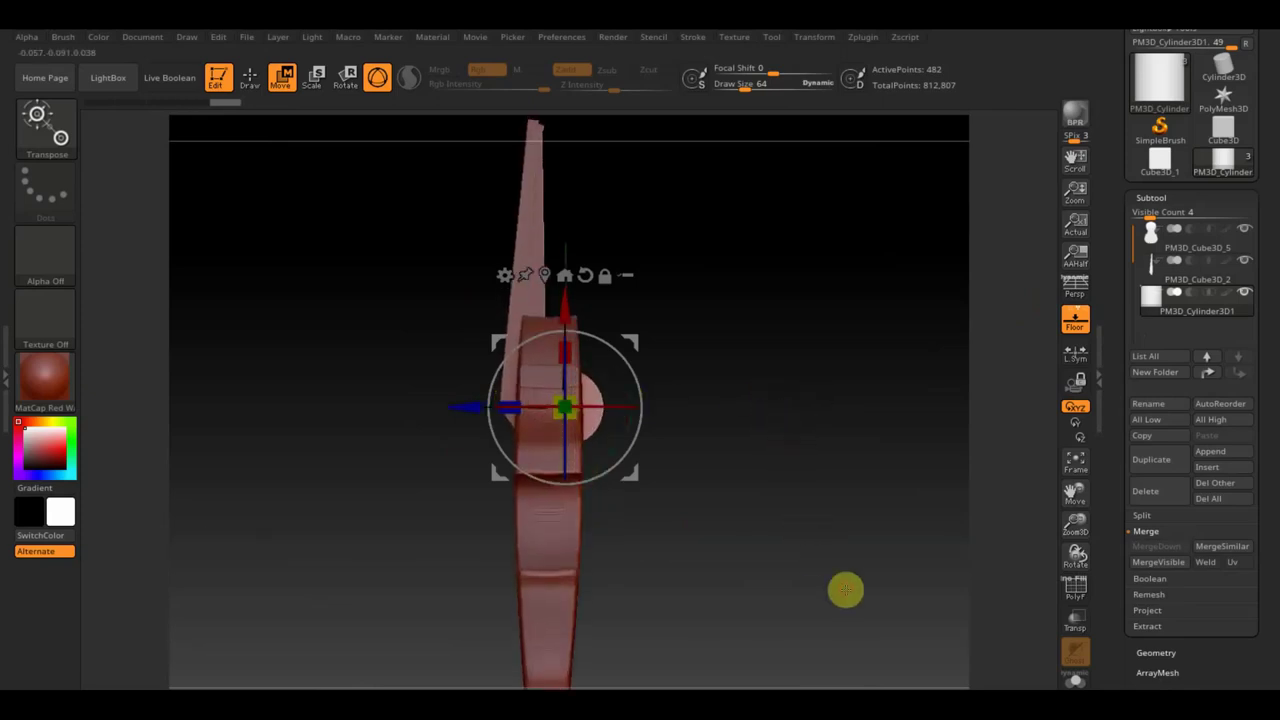
{"action": "left_click_drag", "start_coordinate": [571, 314], "coordinate": [546, 46]}
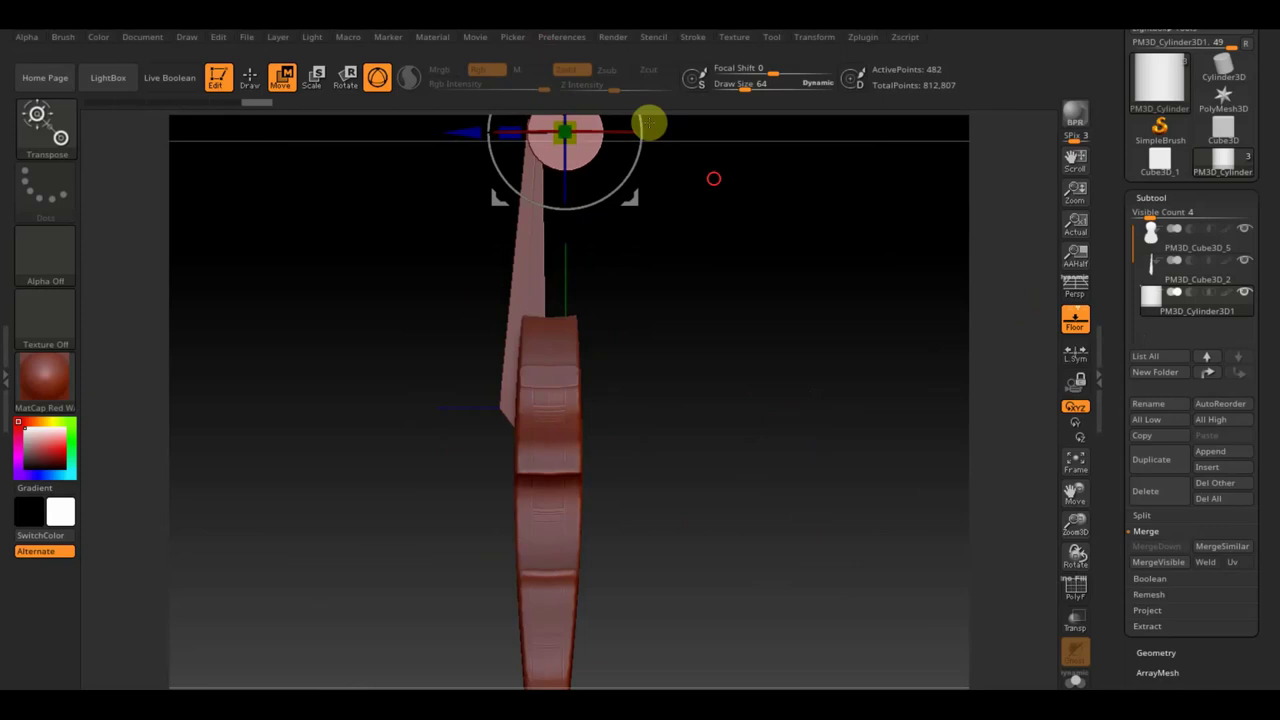
{"action": "left_click_drag", "start_coordinate": [714, 177], "coordinate": [714, 383], "text": "alt"}
{"action": "left_click_drag", "start_coordinate": [567, 265], "coordinate": [558, 201]}
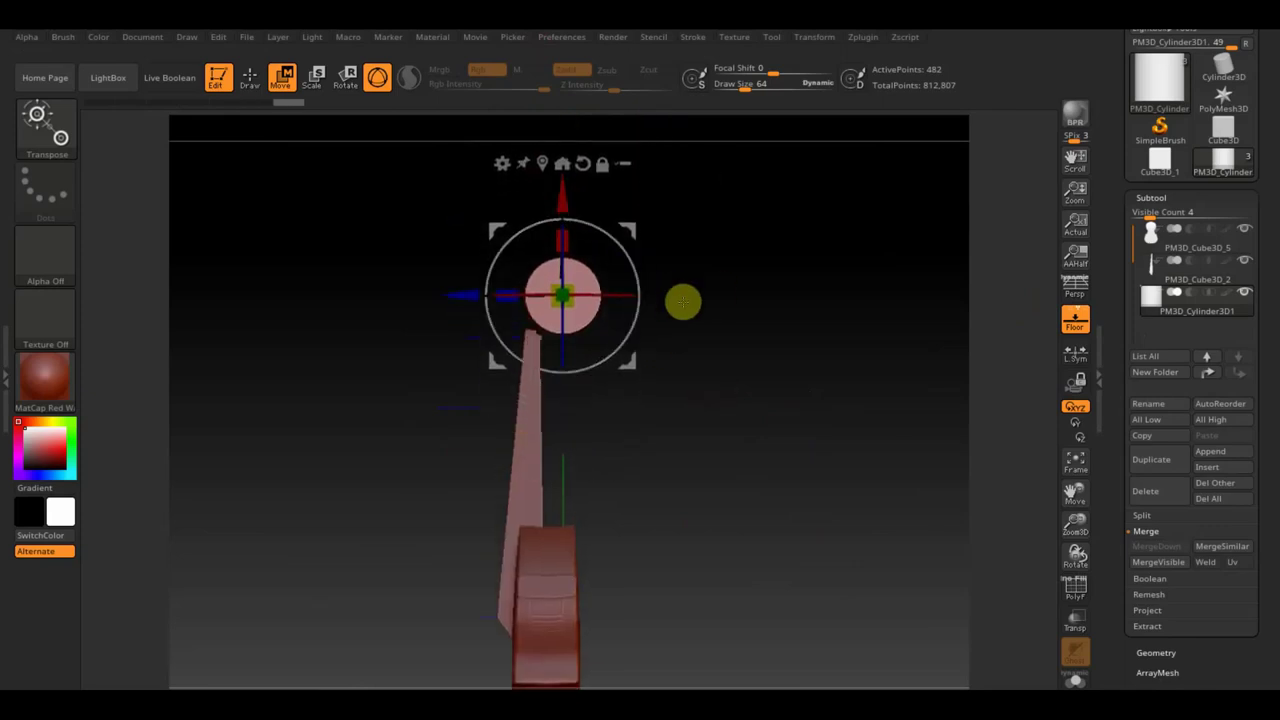
{"action": "left_click_drag", "start_coordinate": [571, 214], "coordinate": [563, 200]}
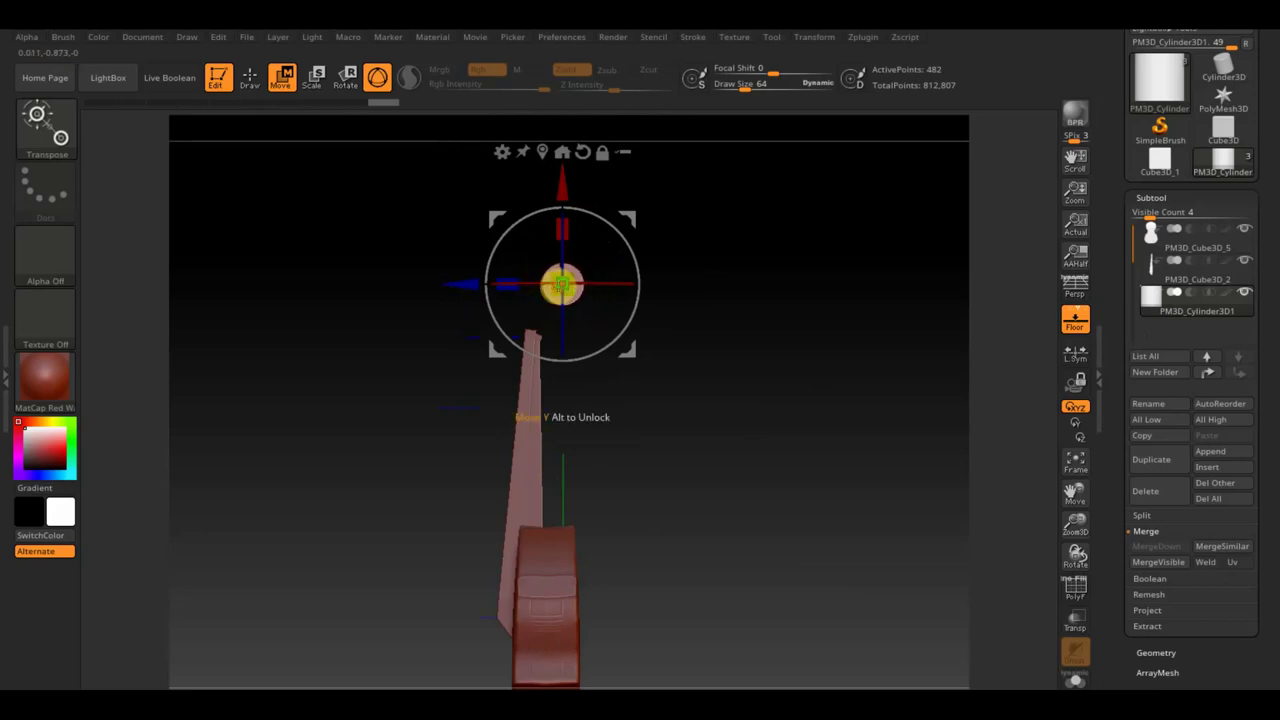
{"action": "left_click_drag", "start_coordinate": [471, 285], "coordinate": [463, 285]}
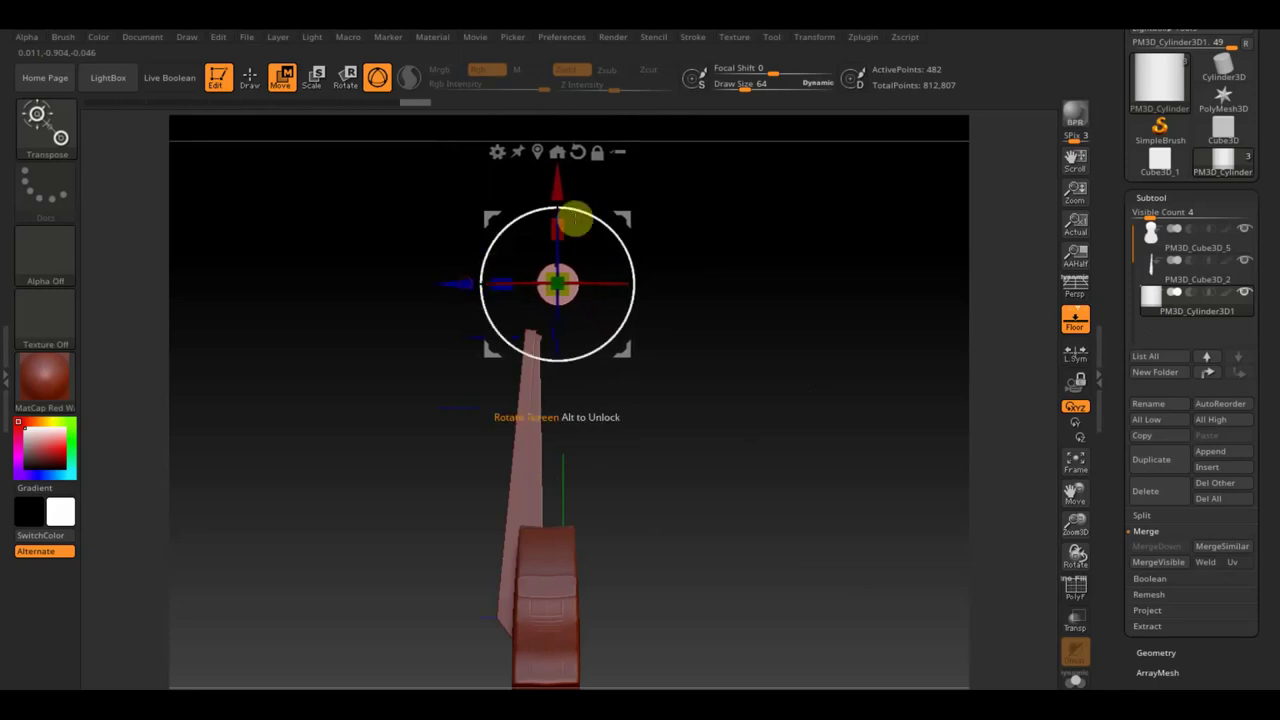
{"action": "left_click_drag", "start_coordinate": [732, 329], "coordinate": [846, 375]}
{"action": "left_click_drag", "start_coordinate": [640, 271], "coordinate": [645, 271]}
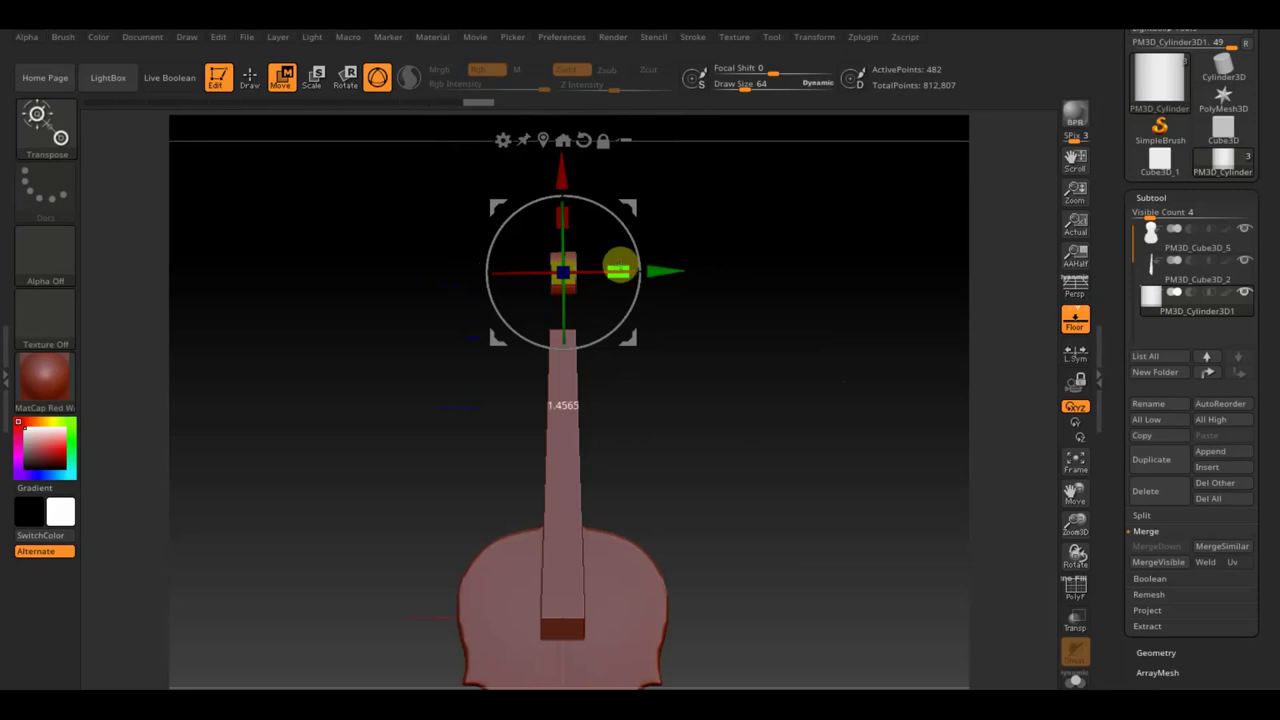
{"action": "mouse_move", "coordinate": [686, 314]}
{"action": "left_mouse_down"}
{"action": "mouse_move", "coordinate": [712, 391]}
{"action": "mouse_move", "coordinate": [580, 337]}
{"action": "left_mouse_up"}
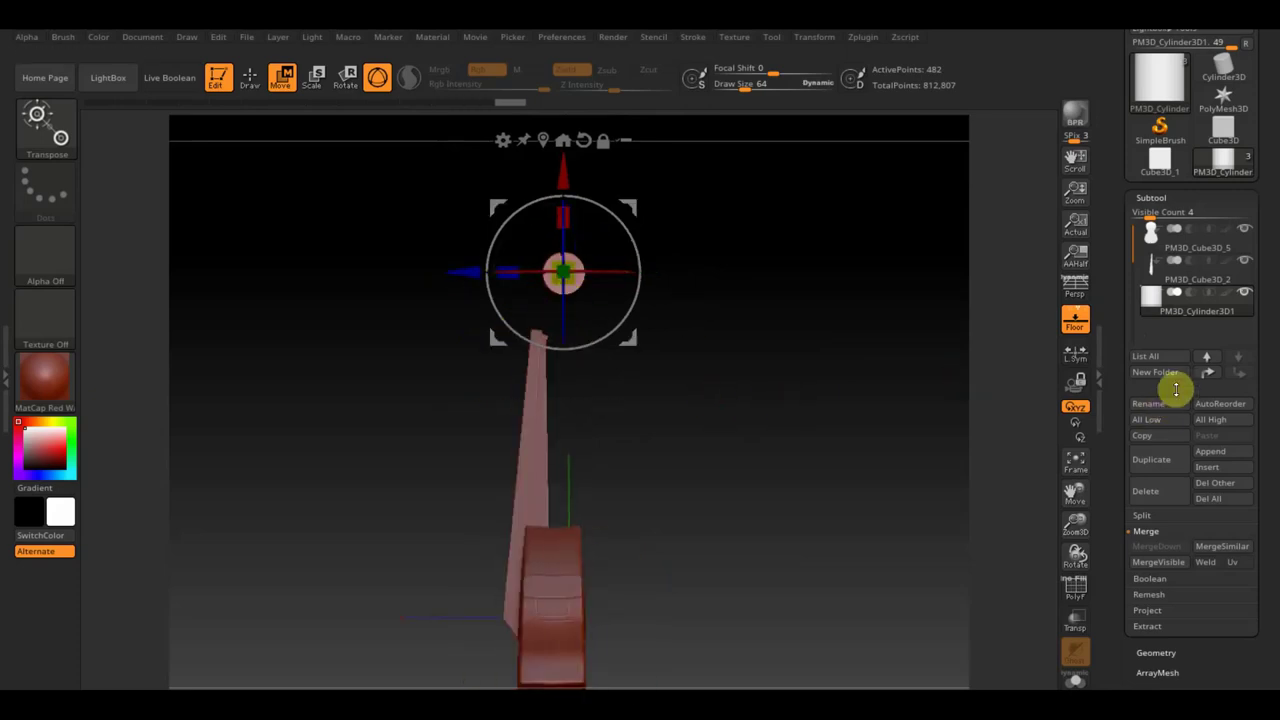
- Select the PM3D_Cube3D_2 neck stick and raise it up toward the scroll
{"action": "left_click", "coordinate": [1218, 451]}
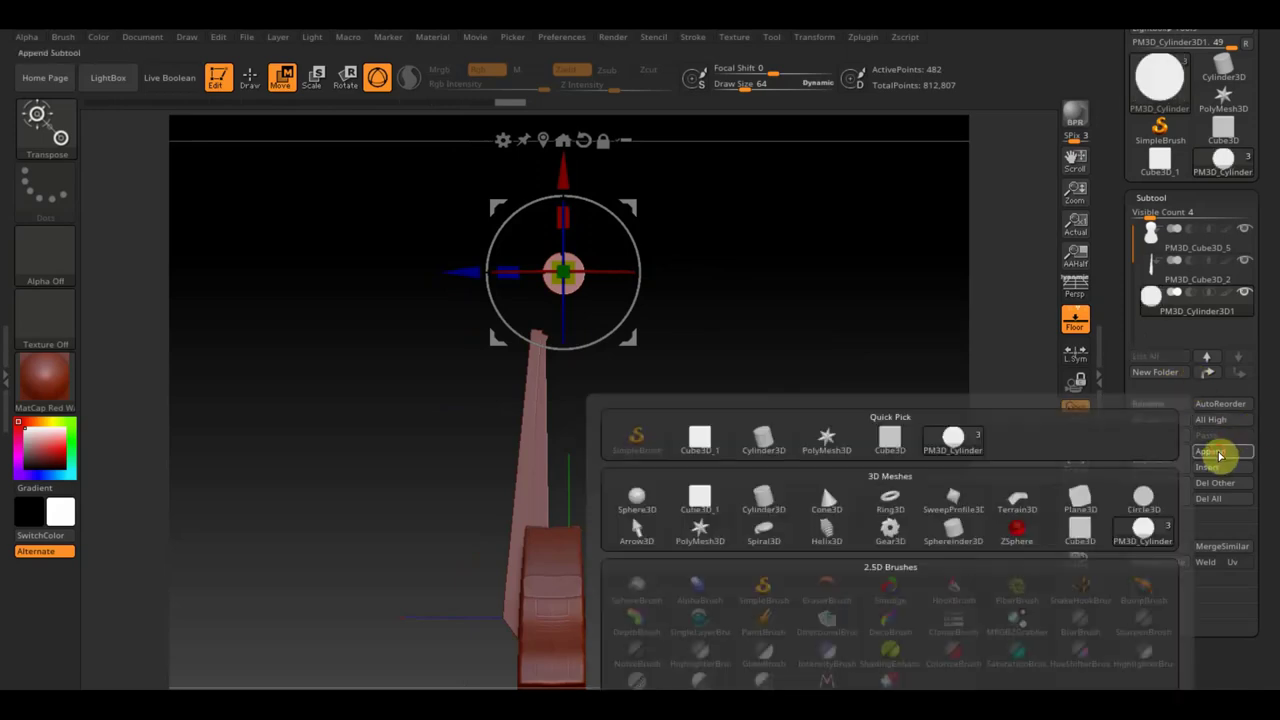
{"action": "left_click", "coordinate": [527, 431], "text": "alt"}
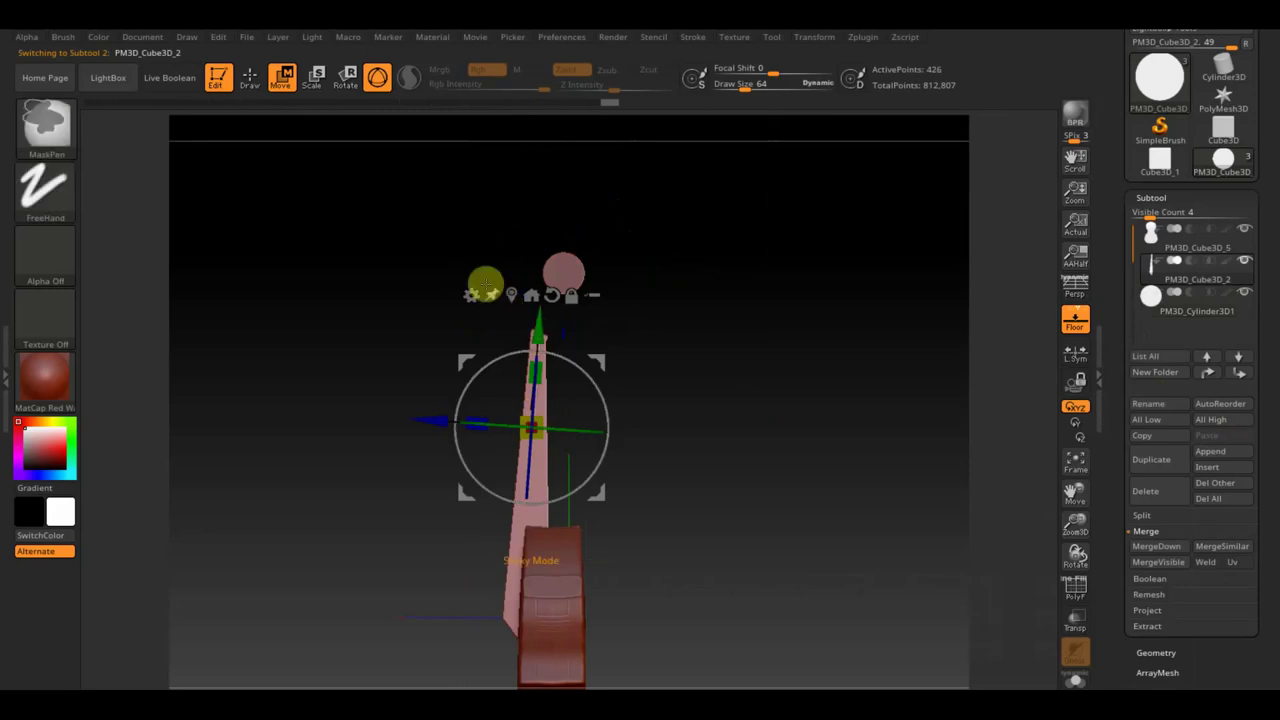
{"action": "key", "text": "ctrl"}
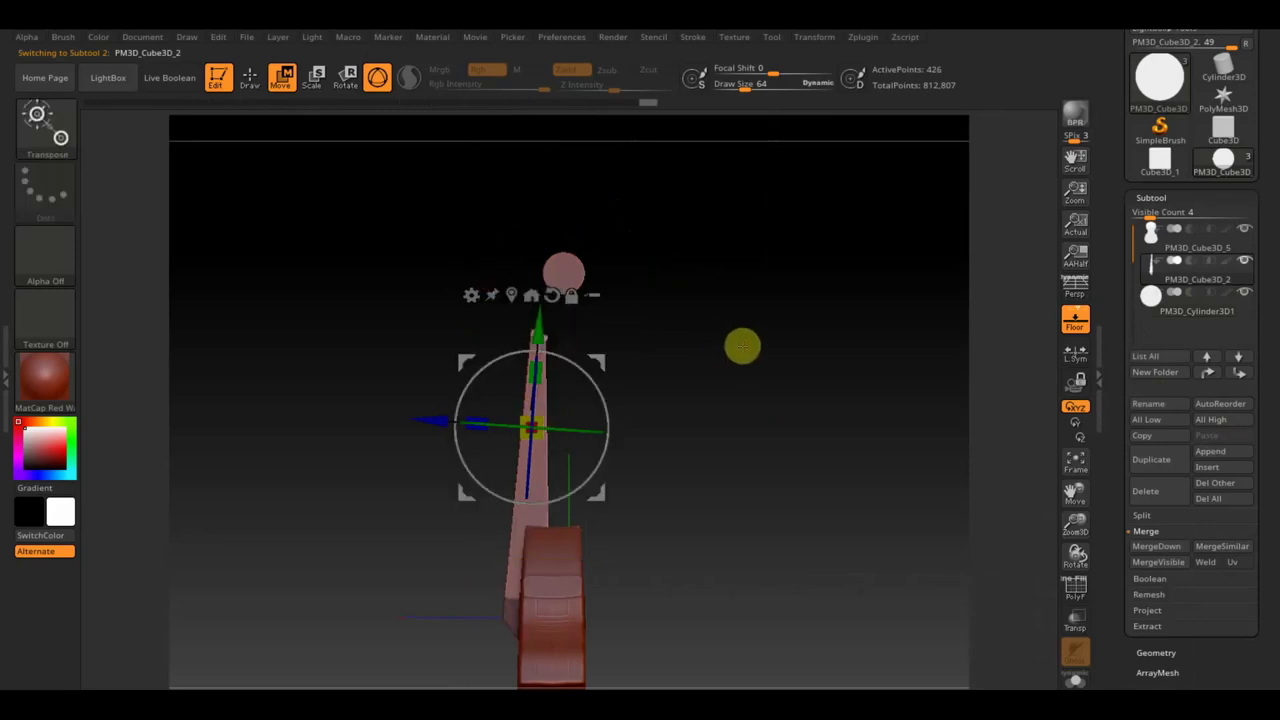
{"action": "mouse_move", "coordinate": [531, 327]}
{"action": "left_mouse_down"}
{"action": "mouse_move", "coordinate": [539, 229]}
{"action": "mouse_move", "coordinate": [571, 243]}
{"action": "mouse_move", "coordinate": [586, 195]}
{"action": "left_mouse_up"}
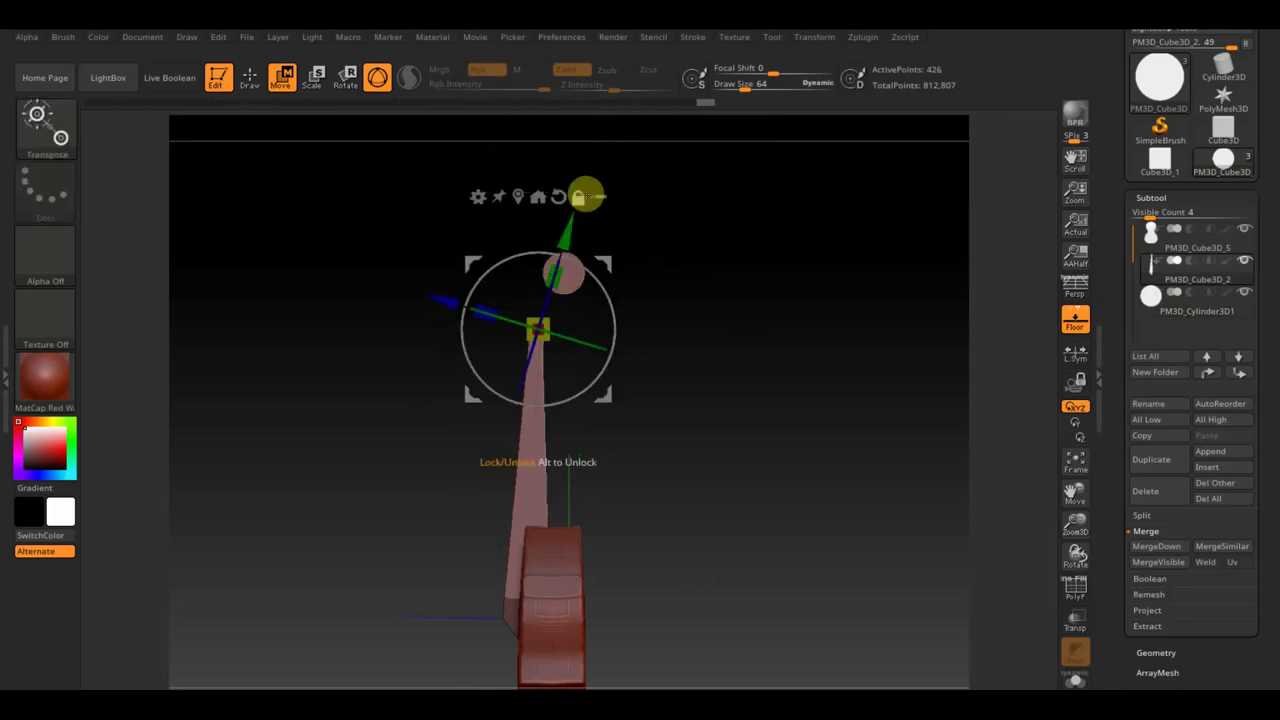
- DynaMesh the neck at resolution 1072, replacing a first low-resolution remesh, for 47,863 points
{"action": "left_click", "coordinate": [590, 195]}
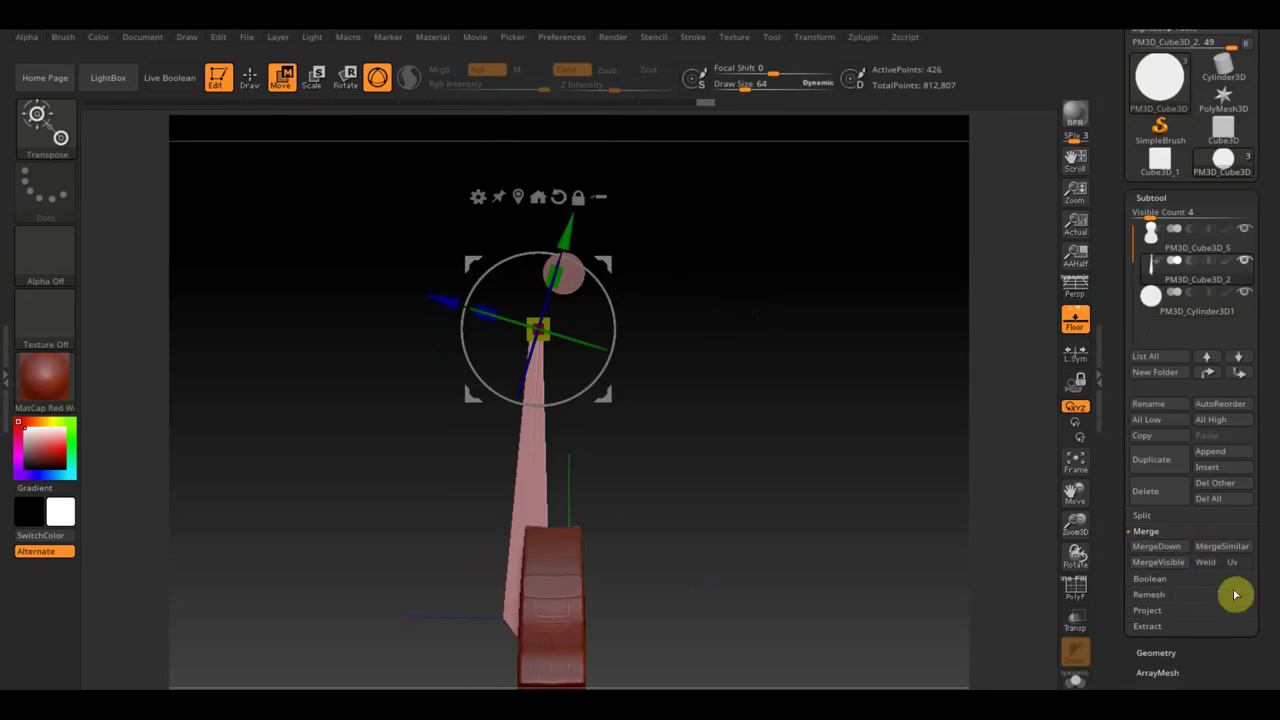
{"action": "left_click", "coordinate": [1155, 653]}
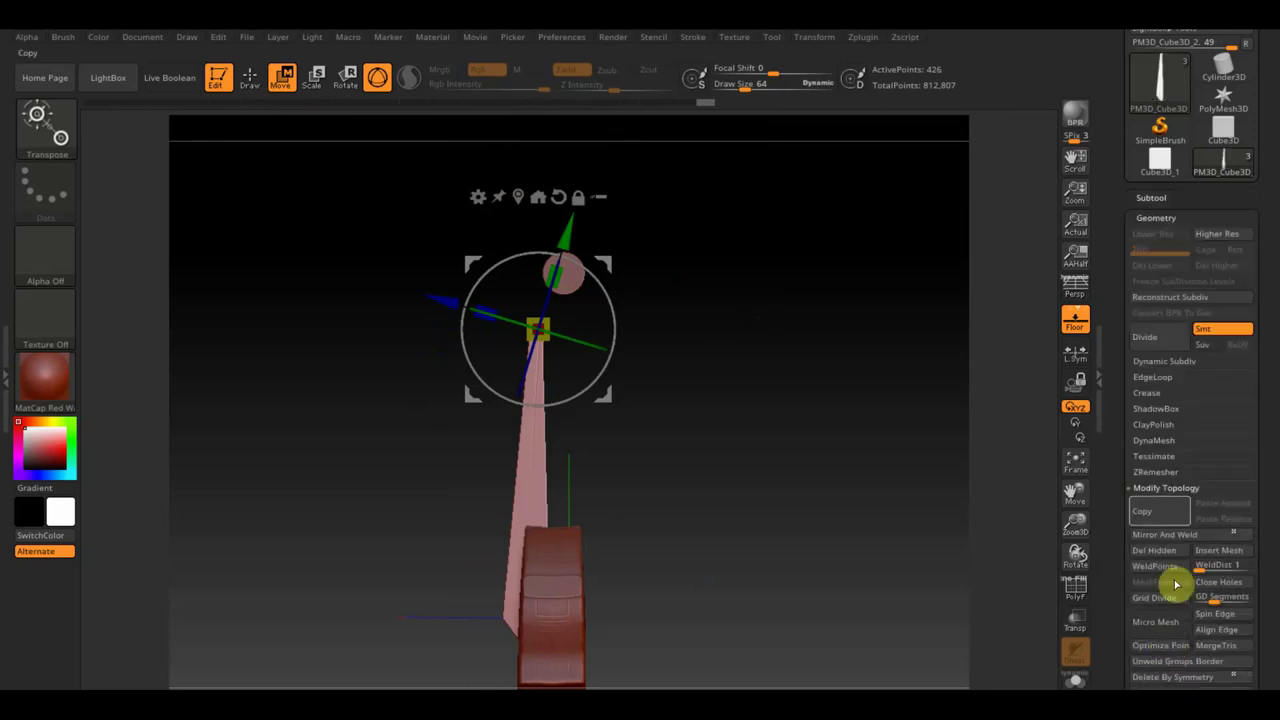
{"action": "left_click", "coordinate": [1155, 441]}
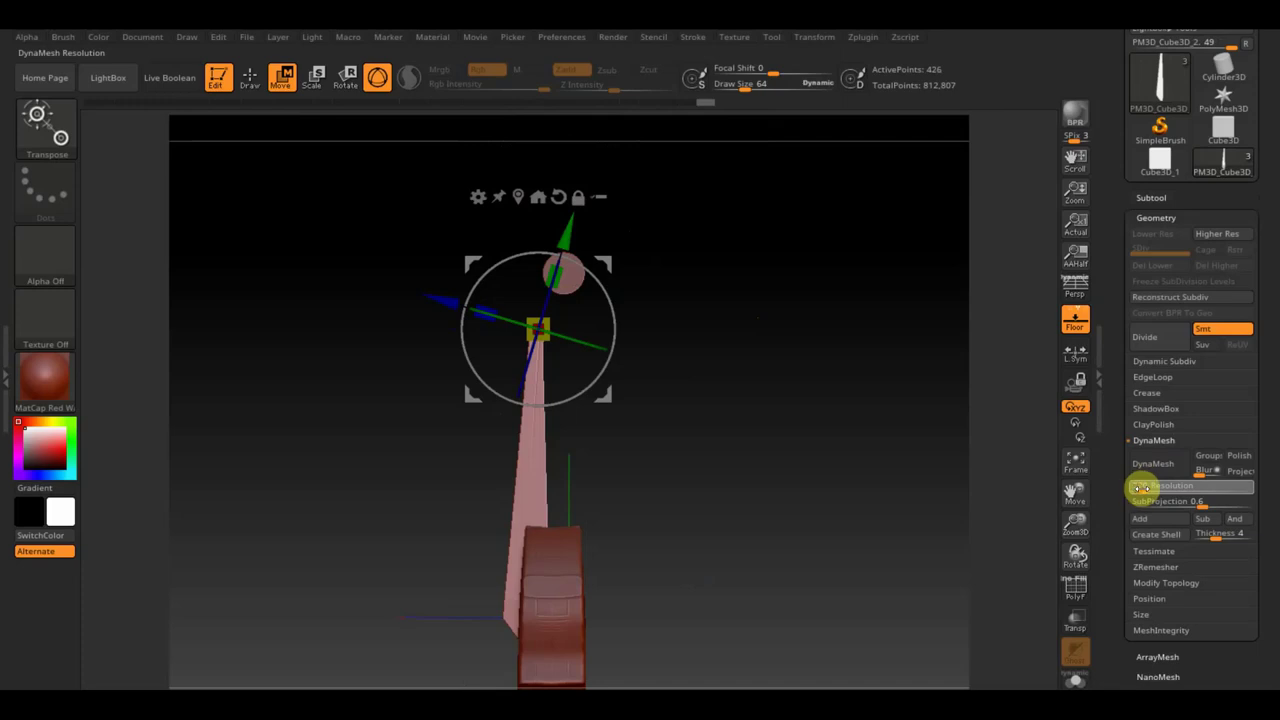
{"action": "left_click", "coordinate": [1148, 468]}
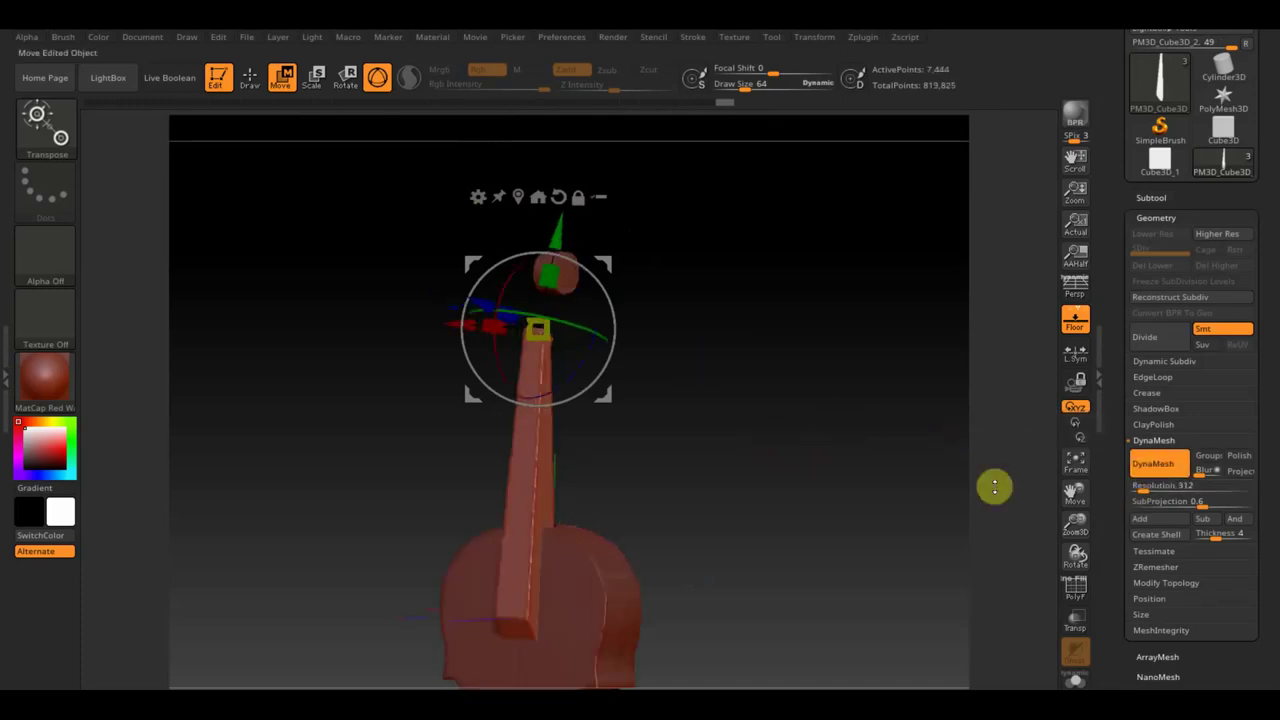
{"action": "key", "text": "ctrl+z"}
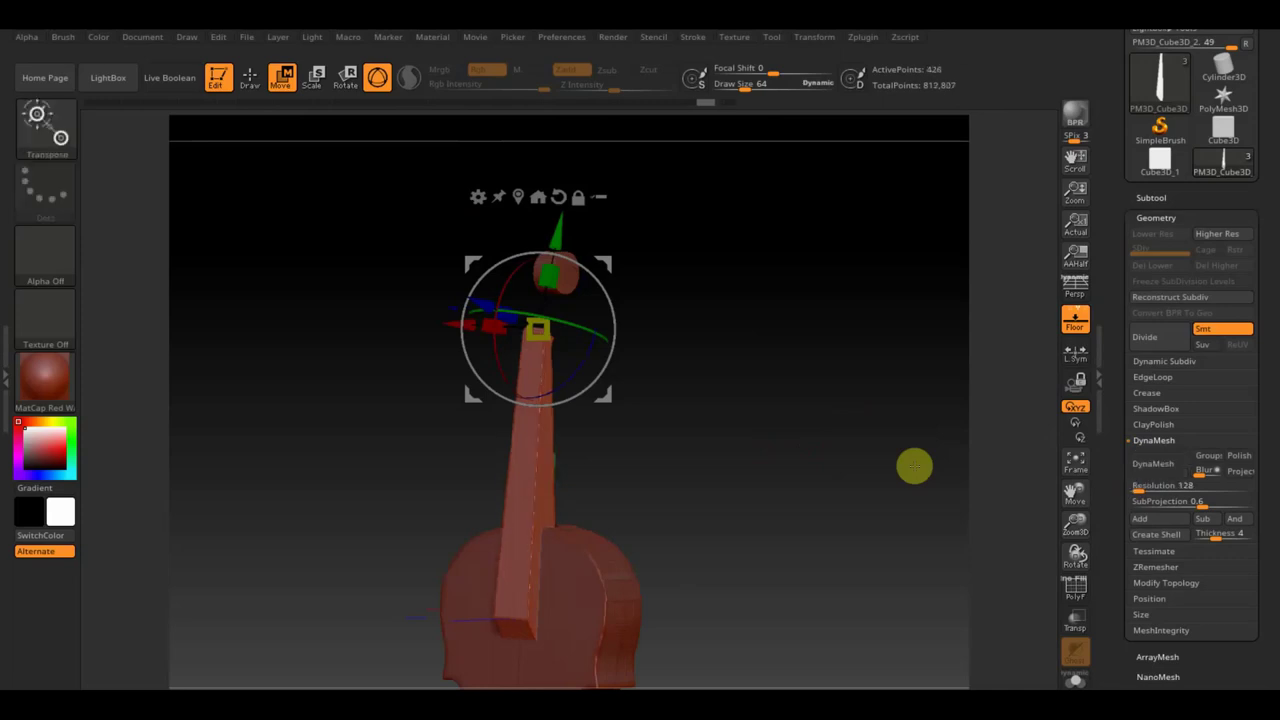
{"action": "left_click", "coordinate": [1154, 487]}
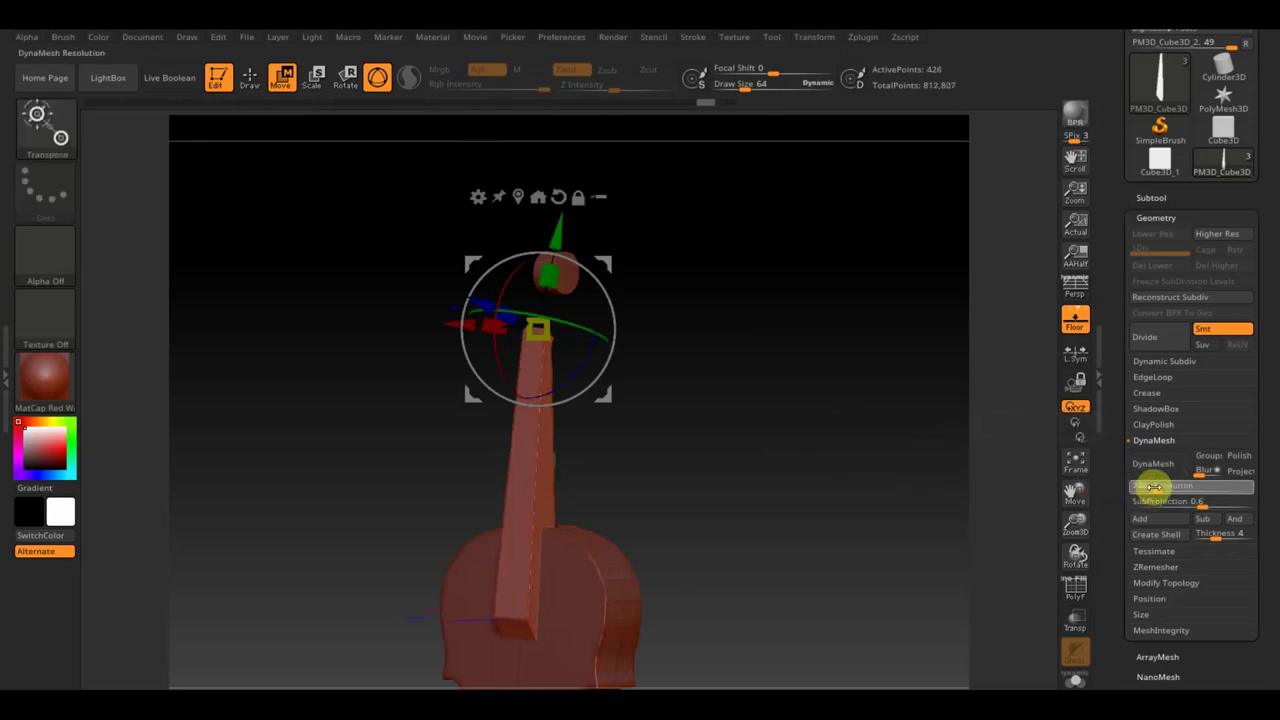
{"action": "type", "text": "1024"}
{"action": "key", "text": "Return"}
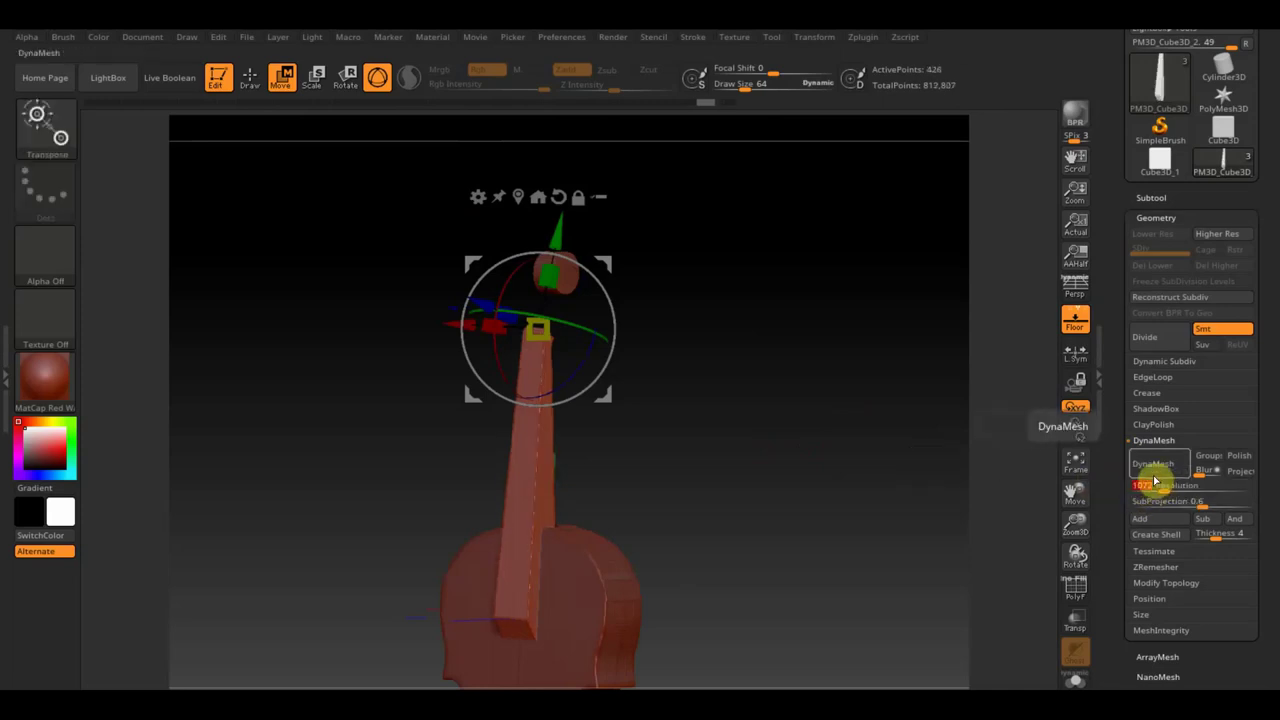
{"action": "left_click", "coordinate": [1152, 472]}
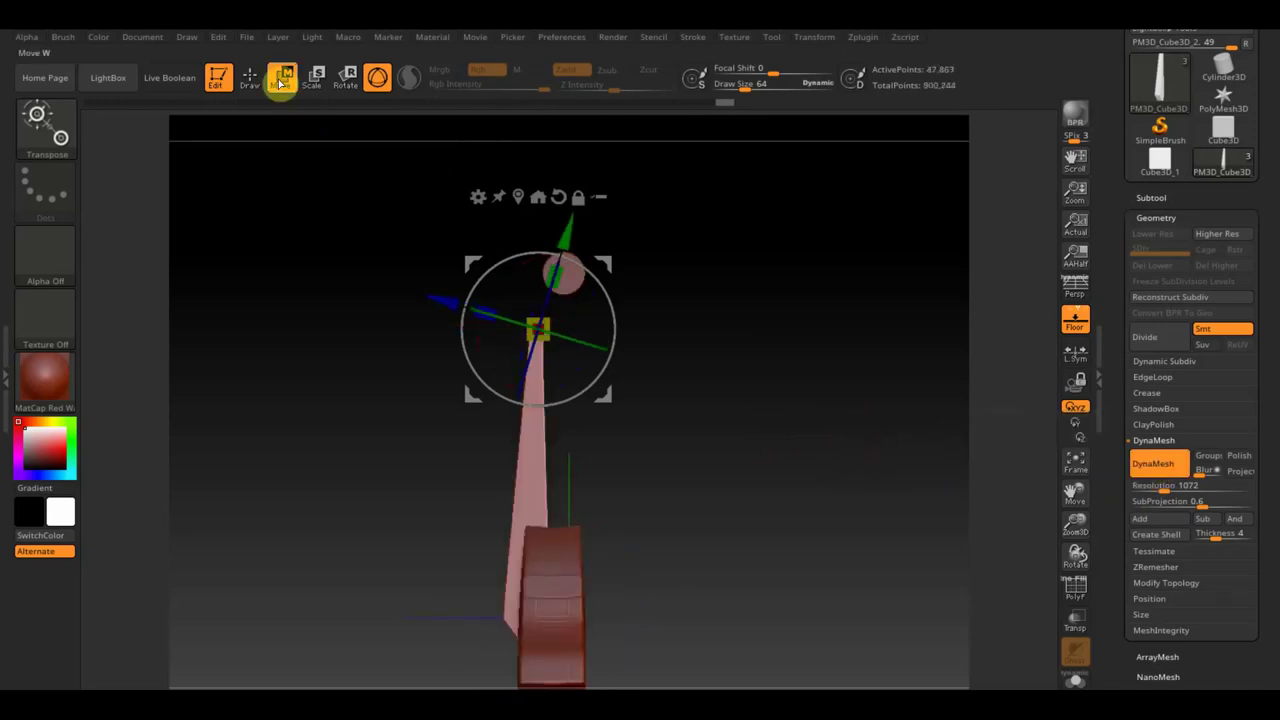
{"action": "left_click", "coordinate": [242, 78]}
- Mask the neck so only its tip stays unmasked
{"action": "left_click_drag", "start_coordinate": [463, 249], "coordinate": [569, 327], "text": "ctrl"}
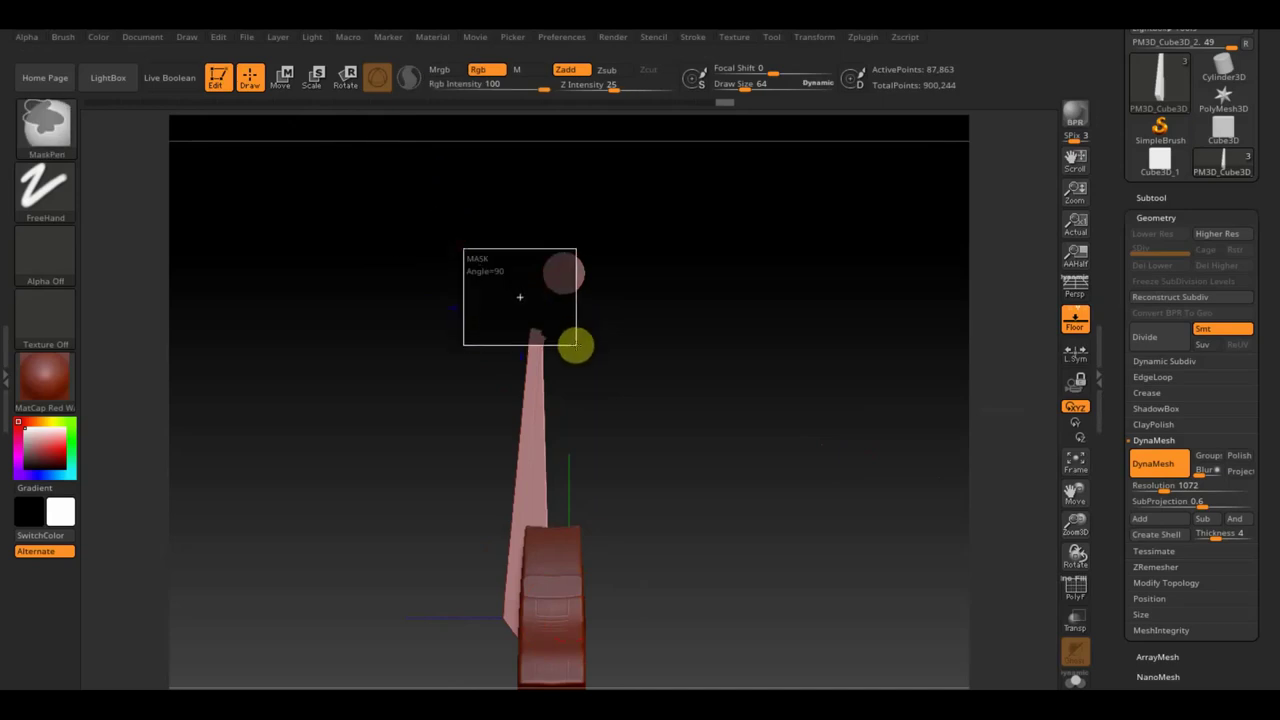
{"action": "left_click_drag", "start_coordinate": [576, 345], "coordinate": [577, 340], "text": "ctrl"}
{"action": "left_click", "coordinate": [664, 332], "text": "ctrl"}
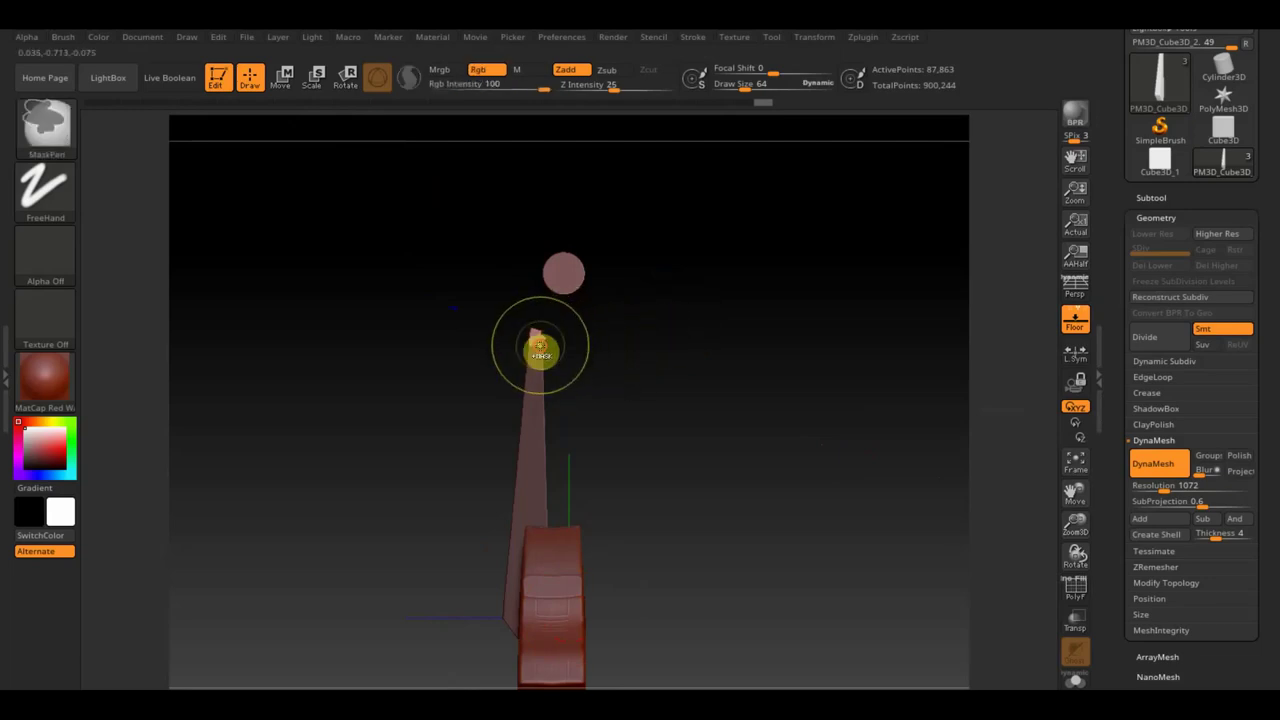
- Stretch the neck tip upward along its axis toward the scroll
{"action": "left_click", "coordinate": [283, 77]}
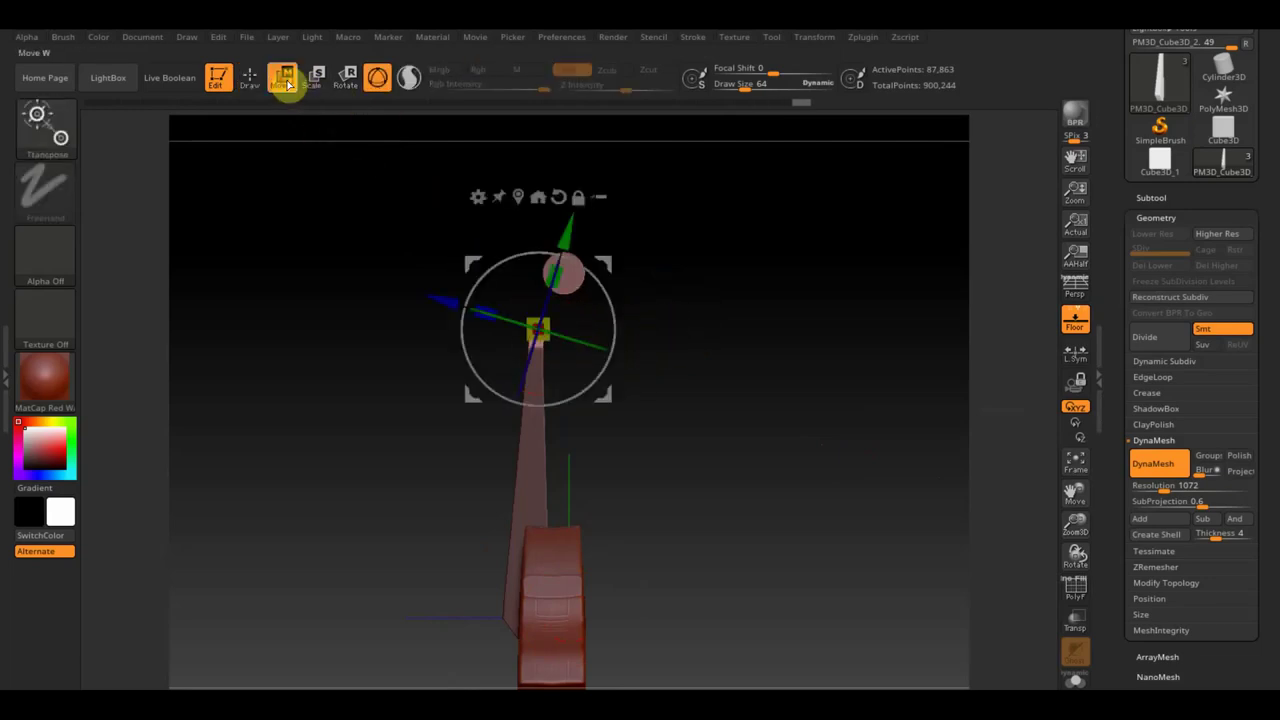
{"action": "left_click_drag", "start_coordinate": [567, 243], "coordinate": [584, 187]}
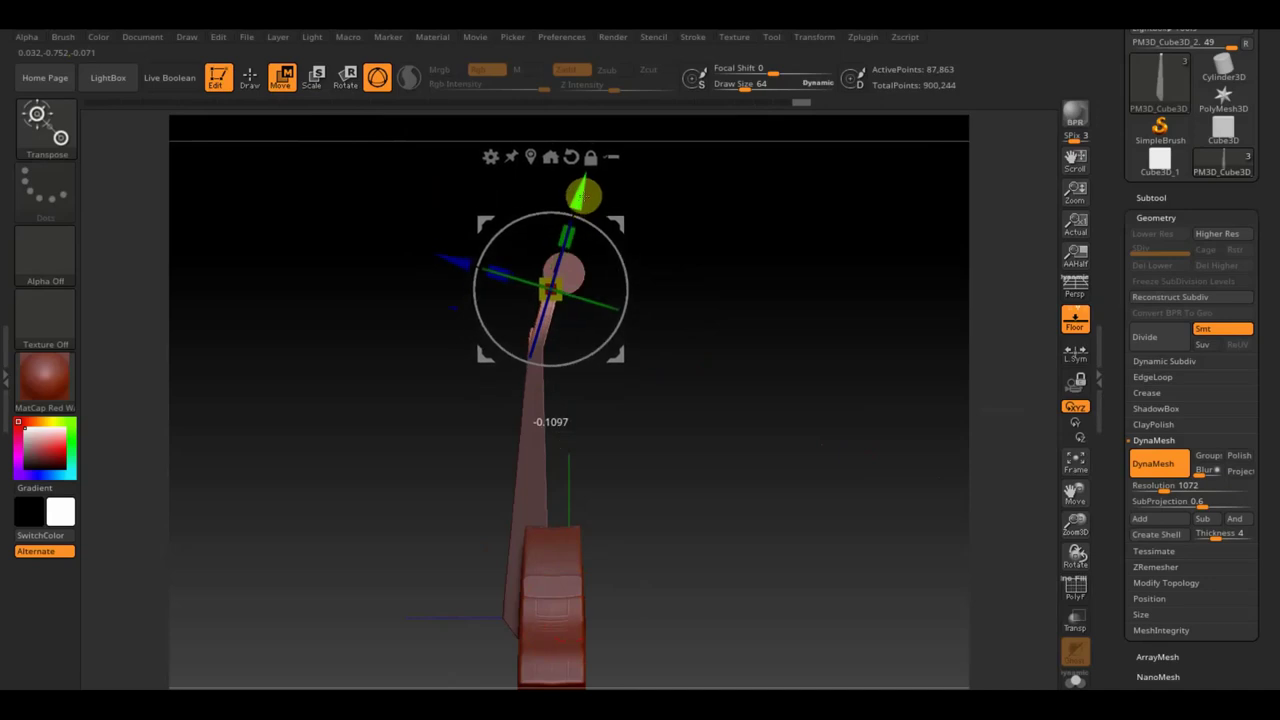
{"action": "key", "text": "ctrl+z"}
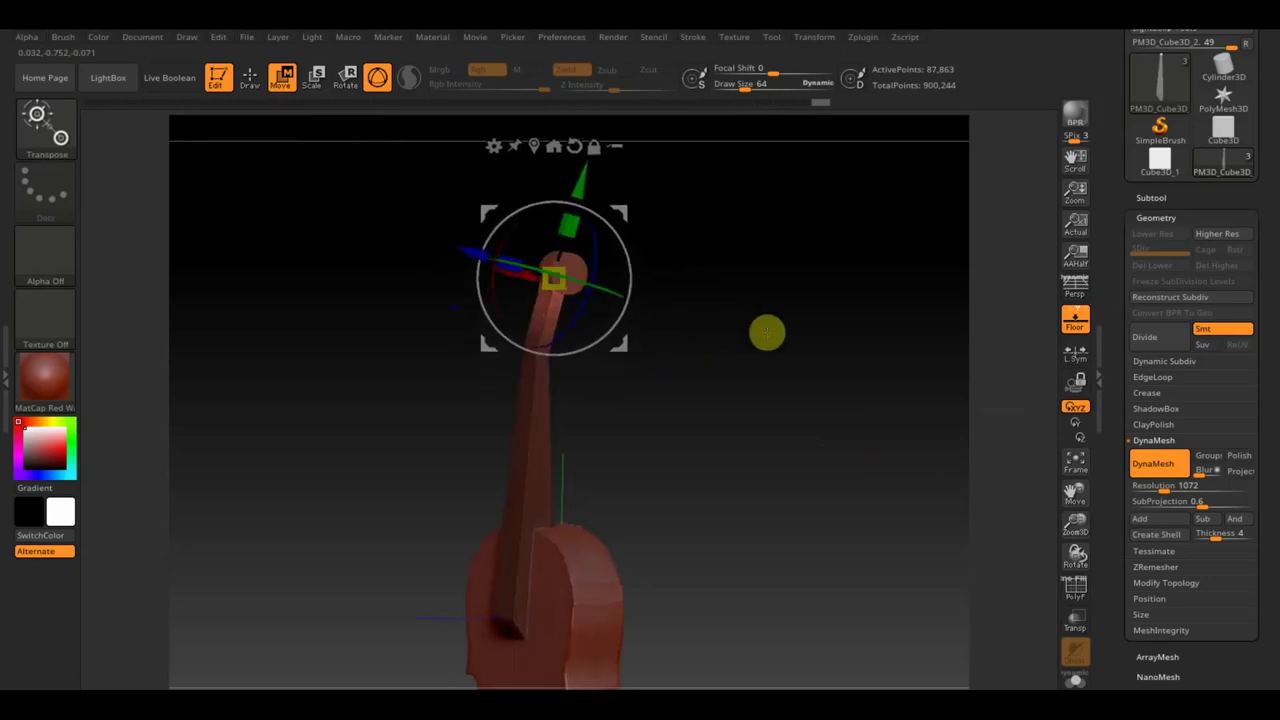
{"action": "key", "text": "ctrl+shift+z"}
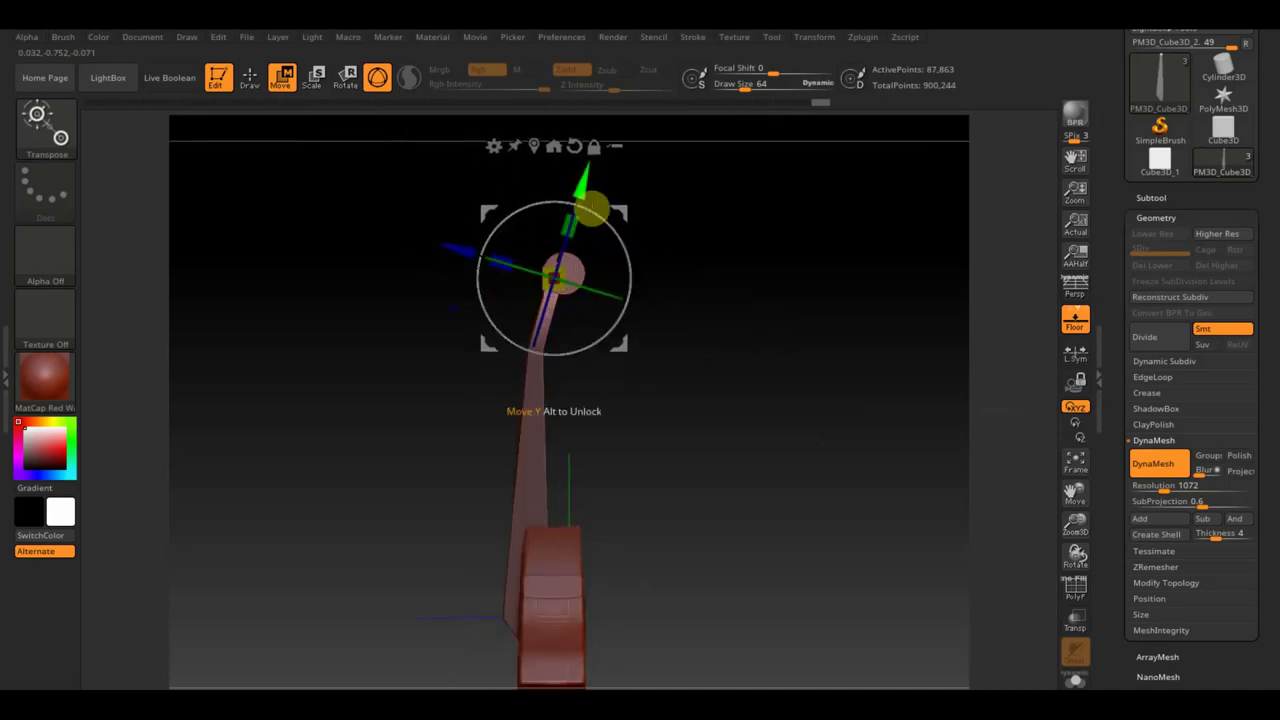
{"action": "left_click_drag", "start_coordinate": [588, 192], "coordinate": [586, 180]}
{"action": "left_click_drag", "start_coordinate": [561, 267], "coordinate": [567, 273]}
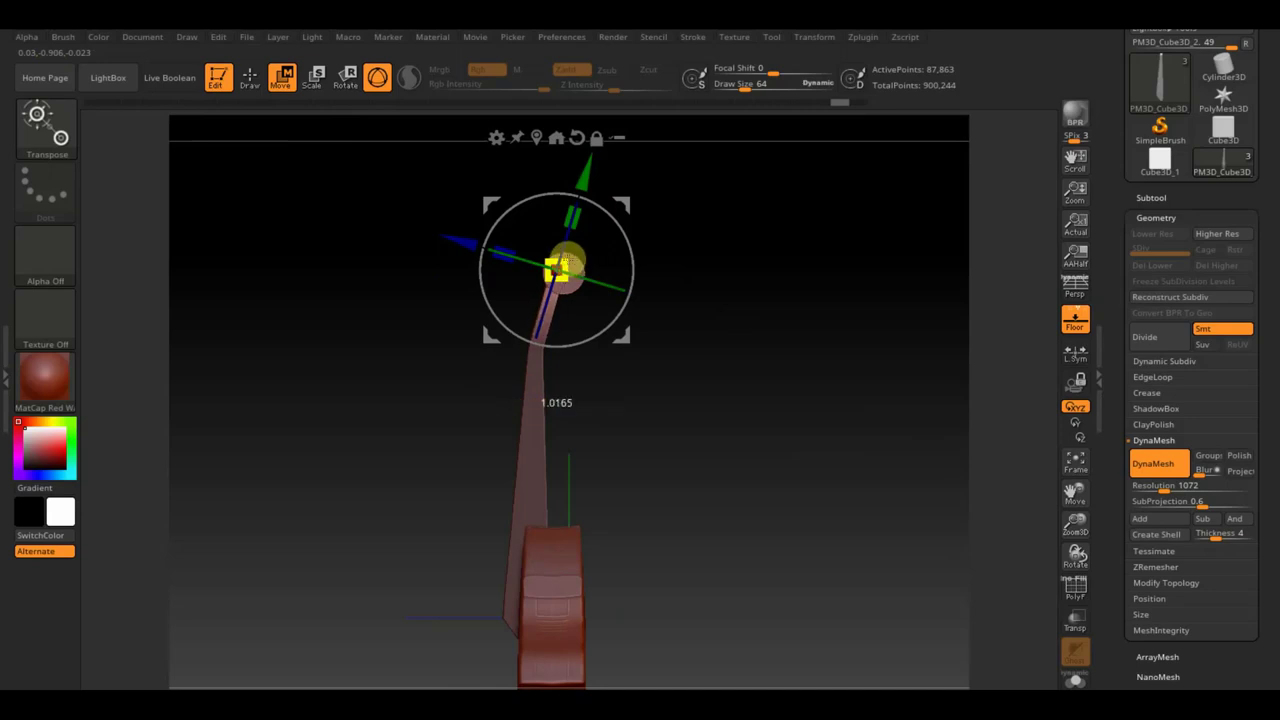
{"action": "mouse_move", "coordinate": [724, 328]}
{"action": "left_mouse_down"}
{"action": "mouse_move", "coordinate": [801, 339]}
{"action": "mouse_move", "coordinate": [737, 323]}
{"action": "left_mouse_up"}
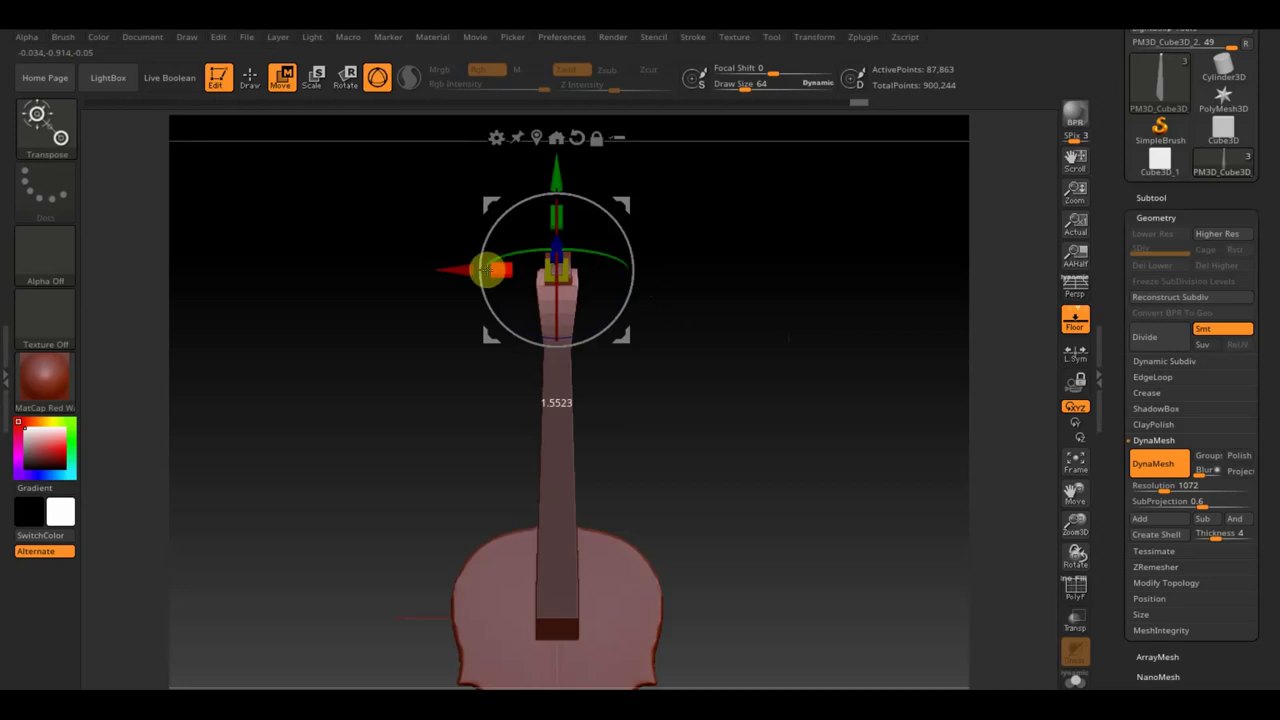
- Remask the neck leaving its head free, then raise the head and bend it backward
{"action": "left_click", "coordinate": [250, 78]}
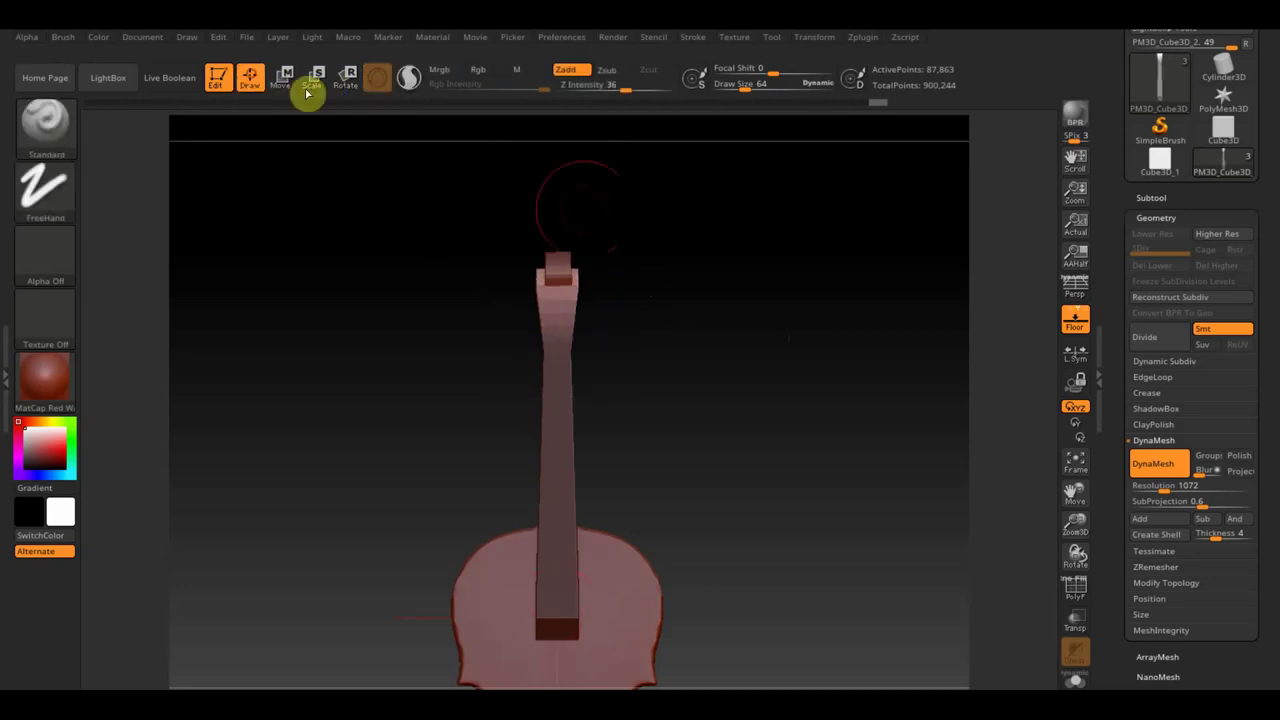
{"action": "left_click_drag", "start_coordinate": [695, 253], "coordinate": [731, 266], "text": "ctrl"}
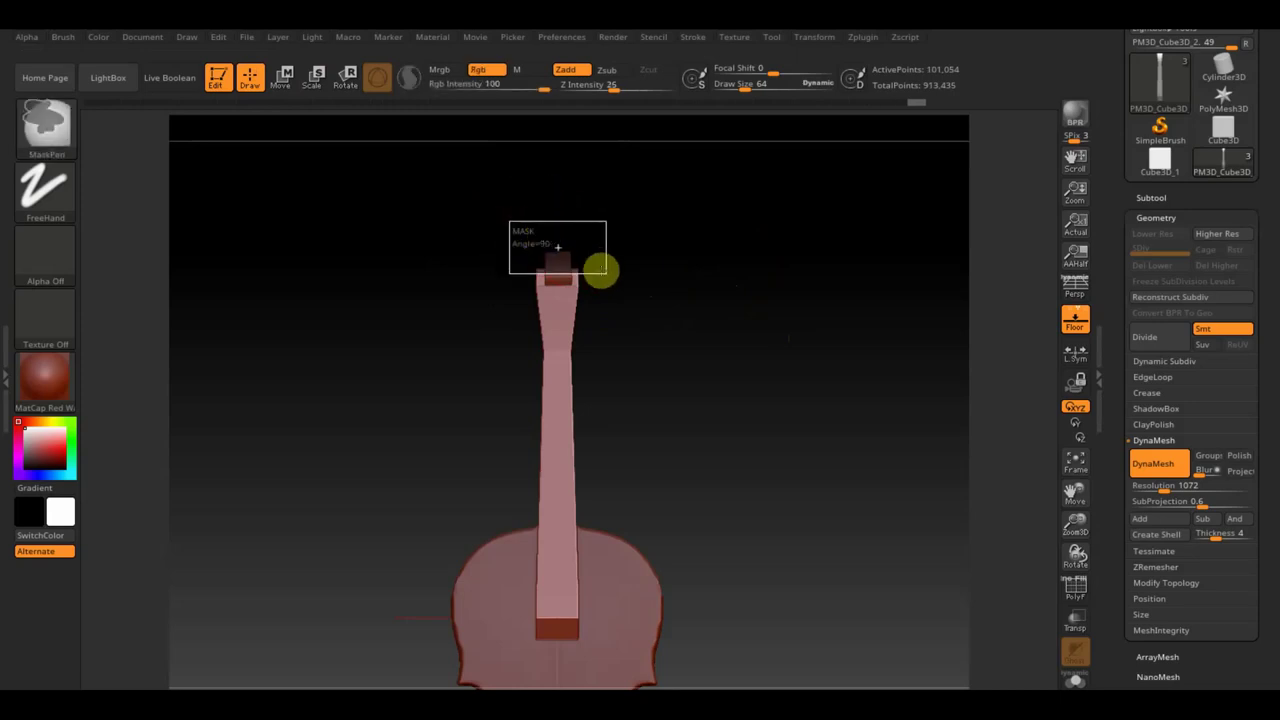
{"action": "left_click_drag", "start_coordinate": [606, 272], "coordinate": [600, 271], "text": "ctrl"}
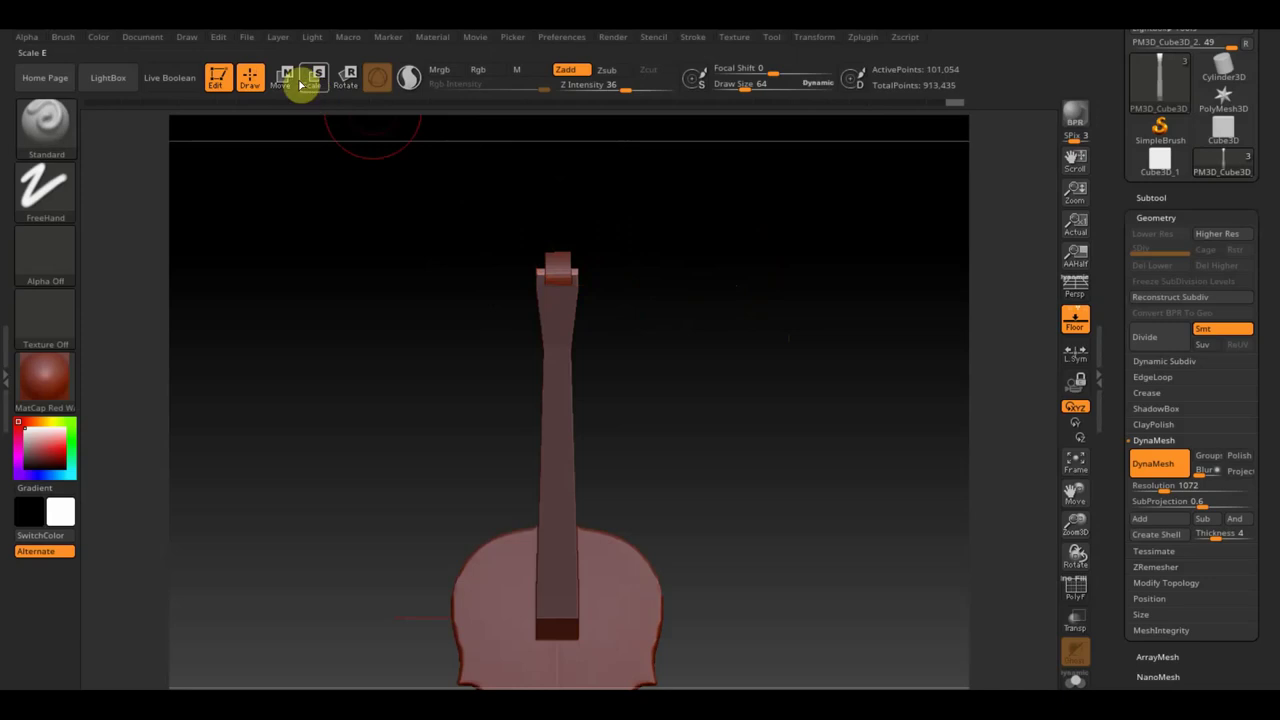
{"action": "left_click", "coordinate": [283, 78]}
{"action": "left_click_drag", "start_coordinate": [557, 173], "coordinate": [557, 141]}
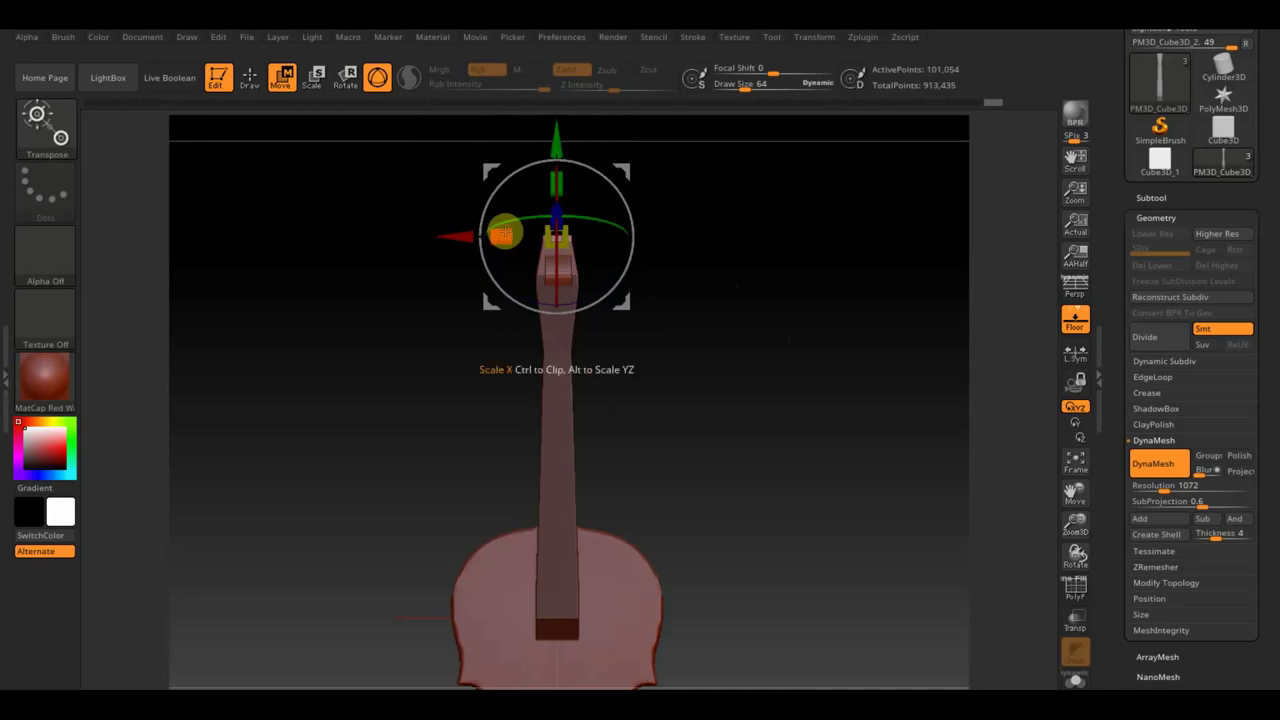
{"action": "left_click_drag", "start_coordinate": [763, 360], "coordinate": [685, 374]}
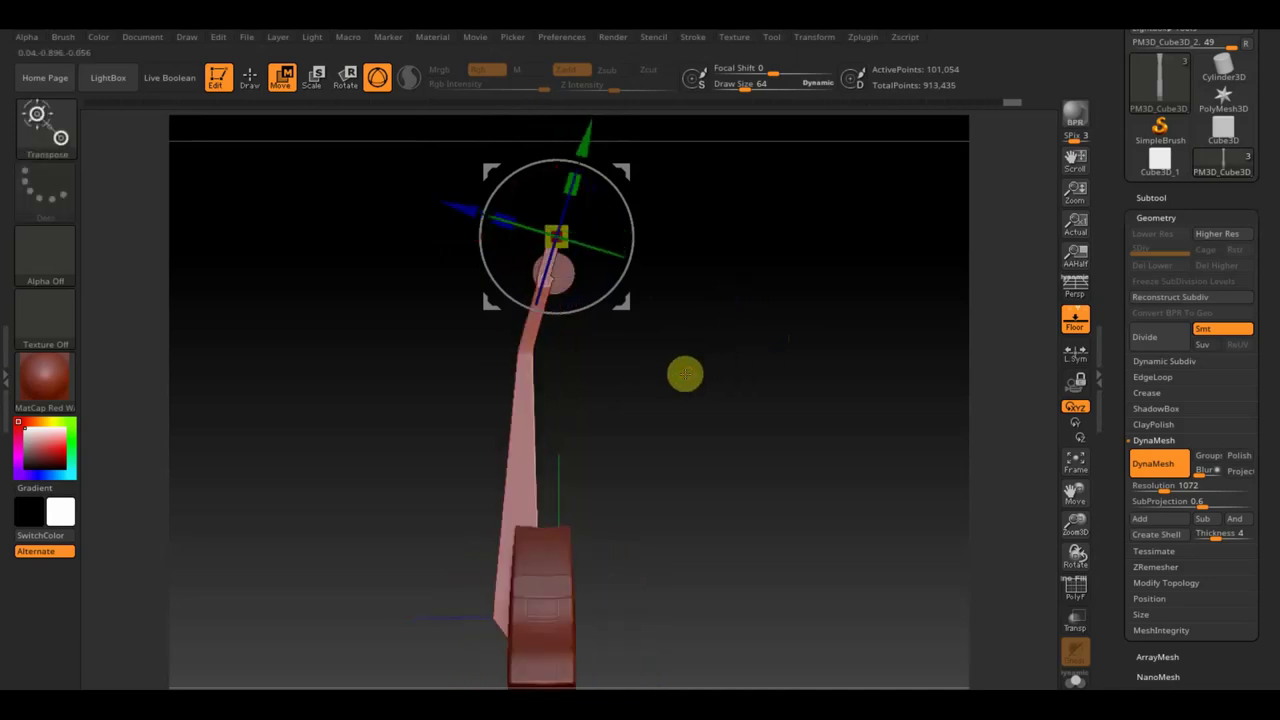
- Select the Cylinder scroll subtool and move it up and slightly right at the neck's top
{"action": "left_click", "coordinate": [249, 78]}
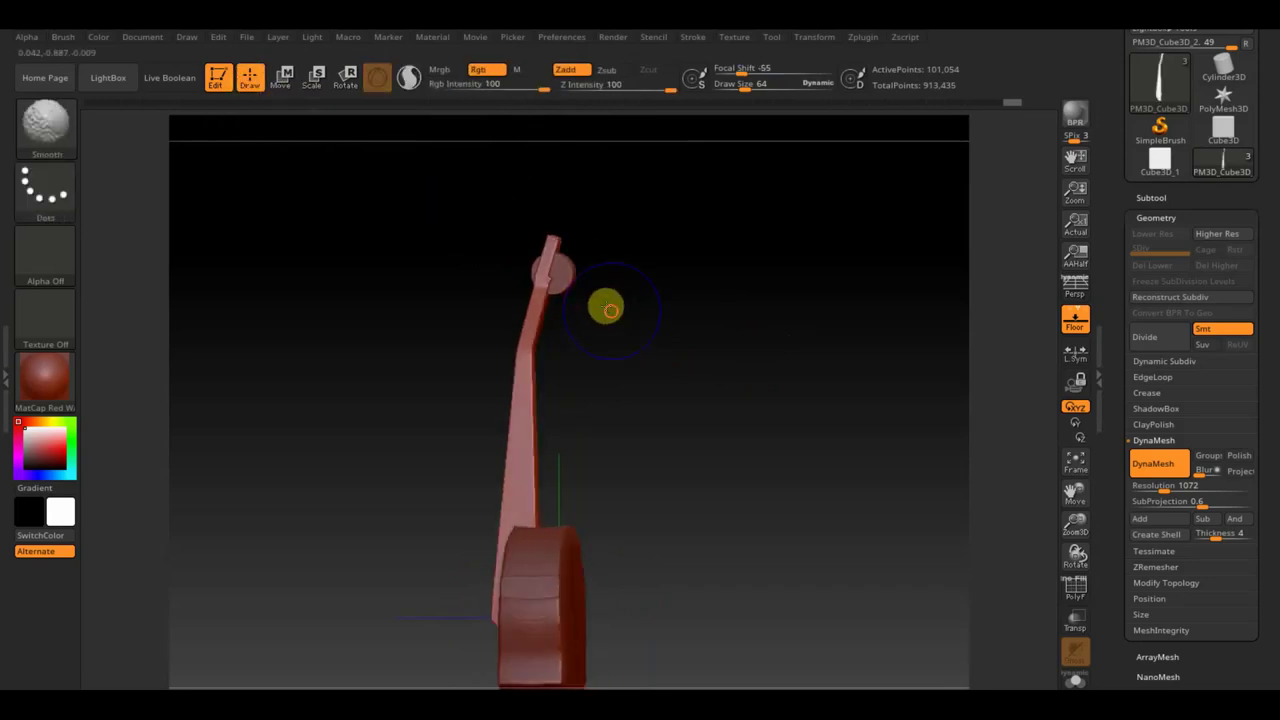
{"action": "left_click", "coordinate": [570, 274], "text": "alt"}
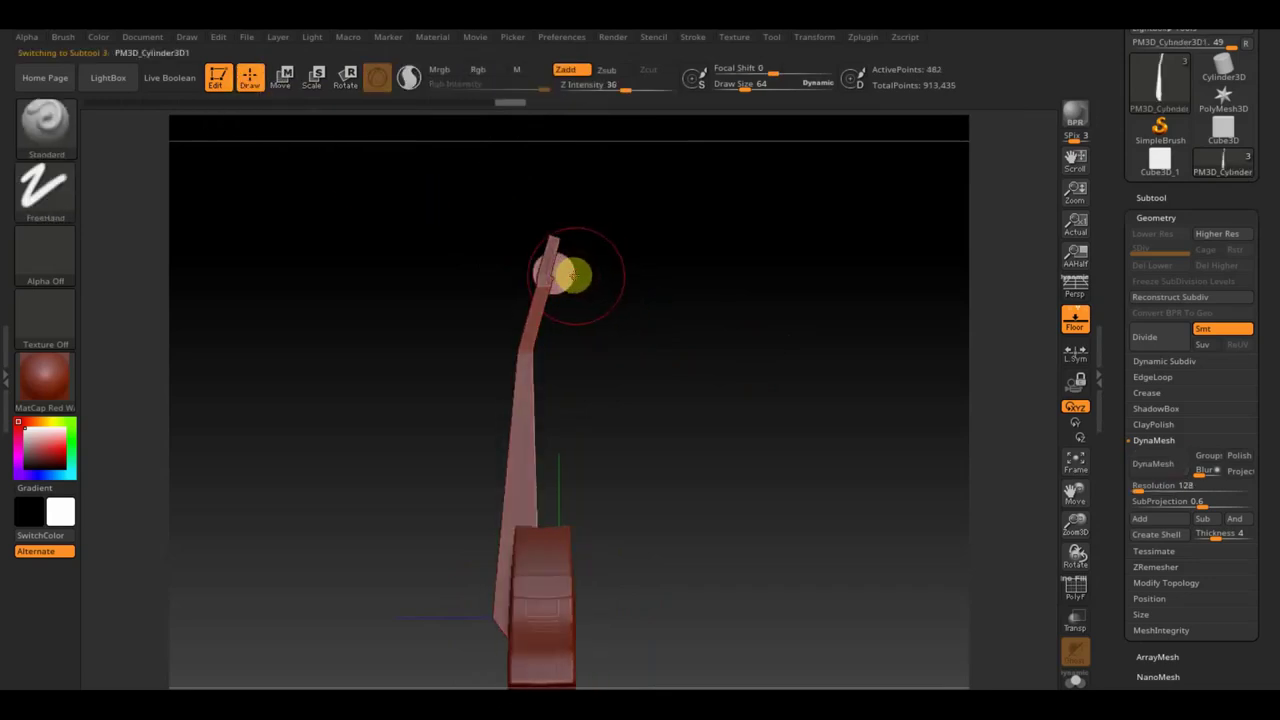
{"action": "left_click", "coordinate": [281, 77]}
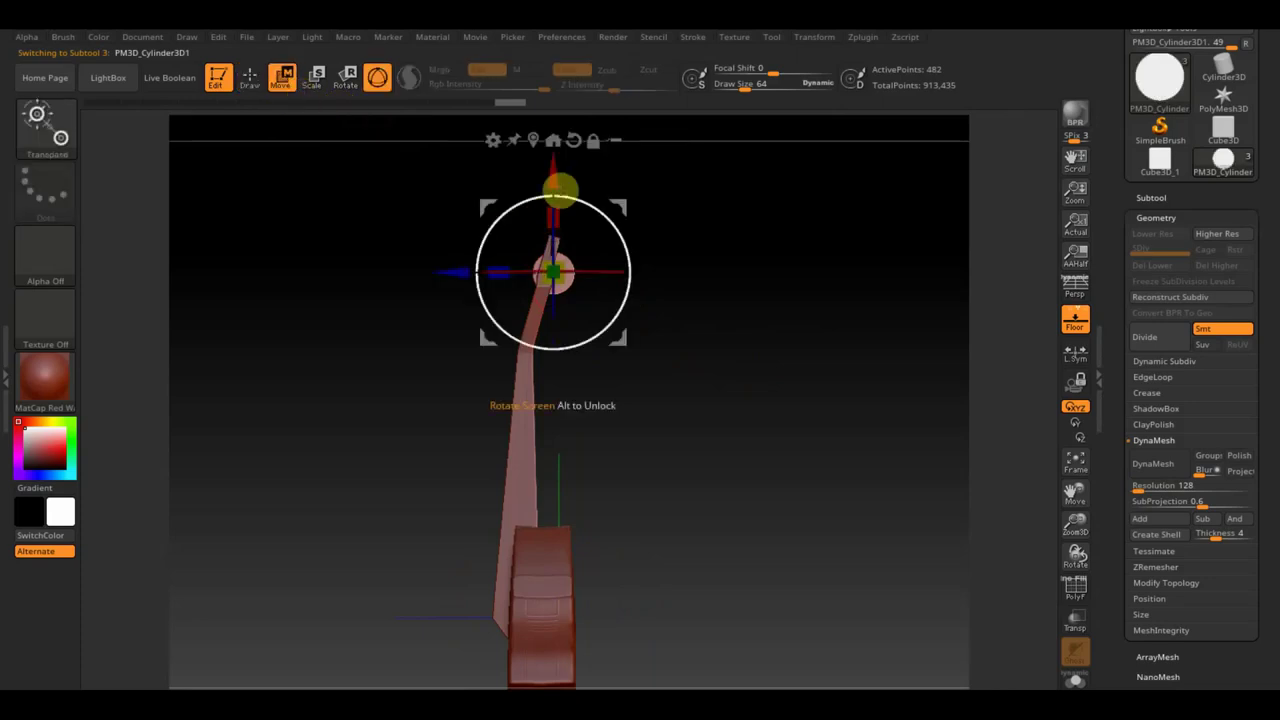
{"action": "left_click_drag", "start_coordinate": [554, 172], "coordinate": [551, 145]}
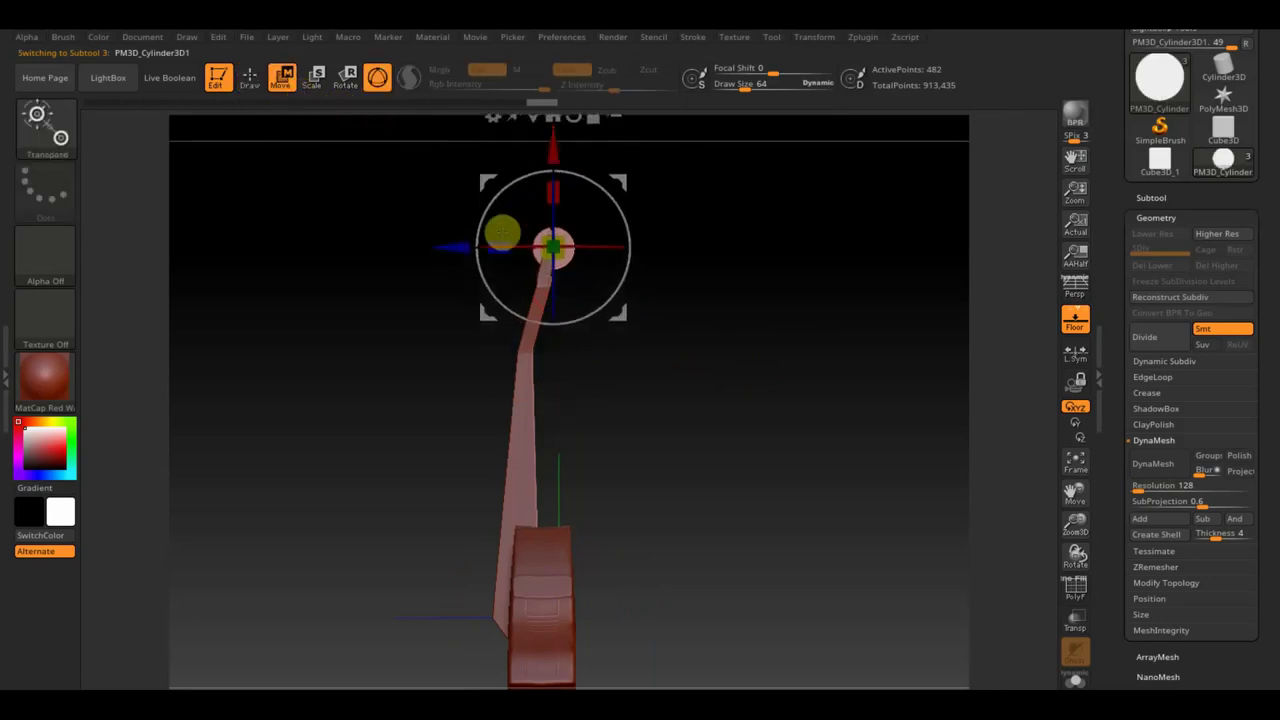
{"action": "left_click_drag", "start_coordinate": [442, 240], "coordinate": [458, 243]}
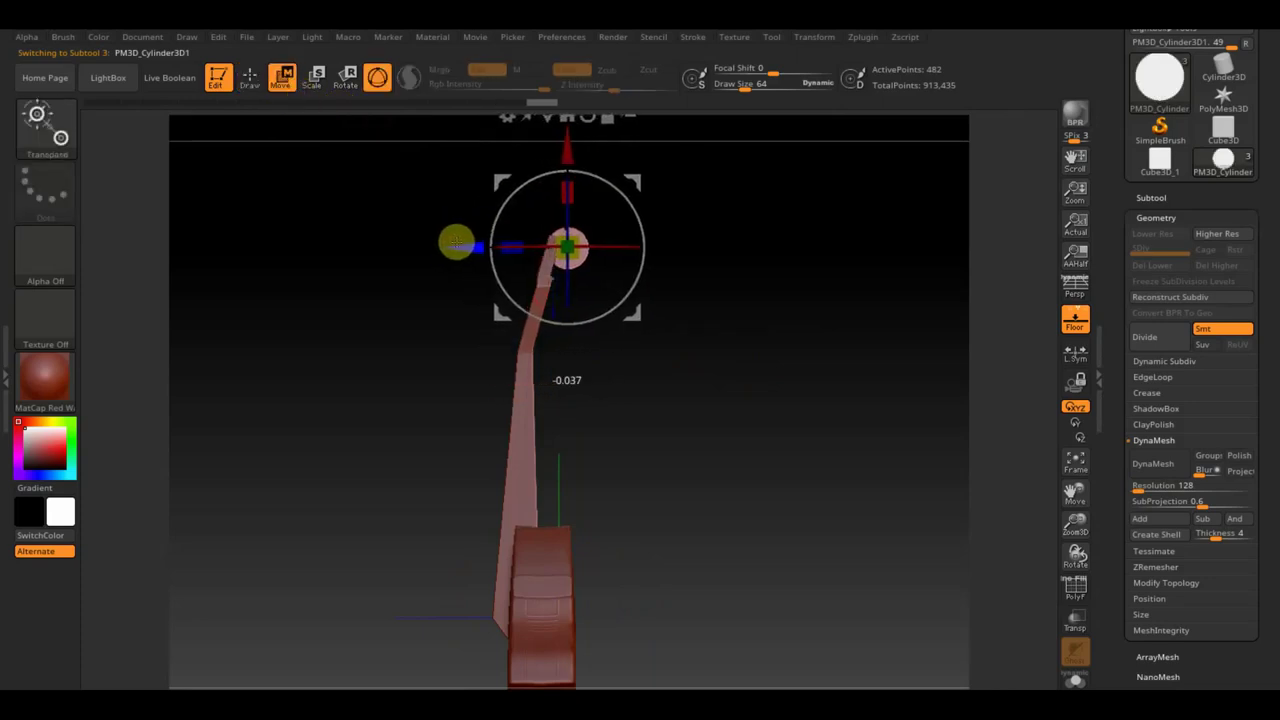
{"action": "mouse_move", "coordinate": [766, 343]}
{"action": "left_mouse_down"}
{"action": "mouse_move", "coordinate": [846, 349]}
{"action": "mouse_move", "coordinate": [766, 351]}
{"action": "mouse_move", "coordinate": [785, 392]}
{"action": "left_mouse_up"}
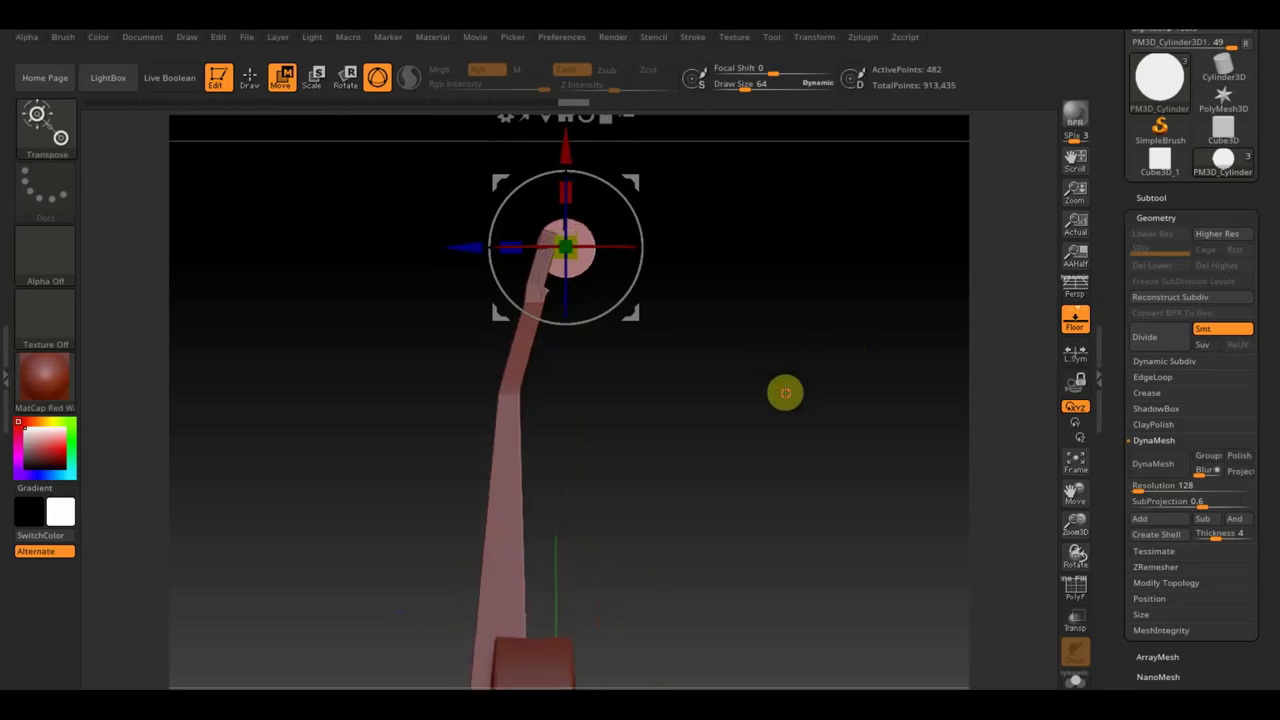
{"action": "left_click", "coordinate": [736, 44]}
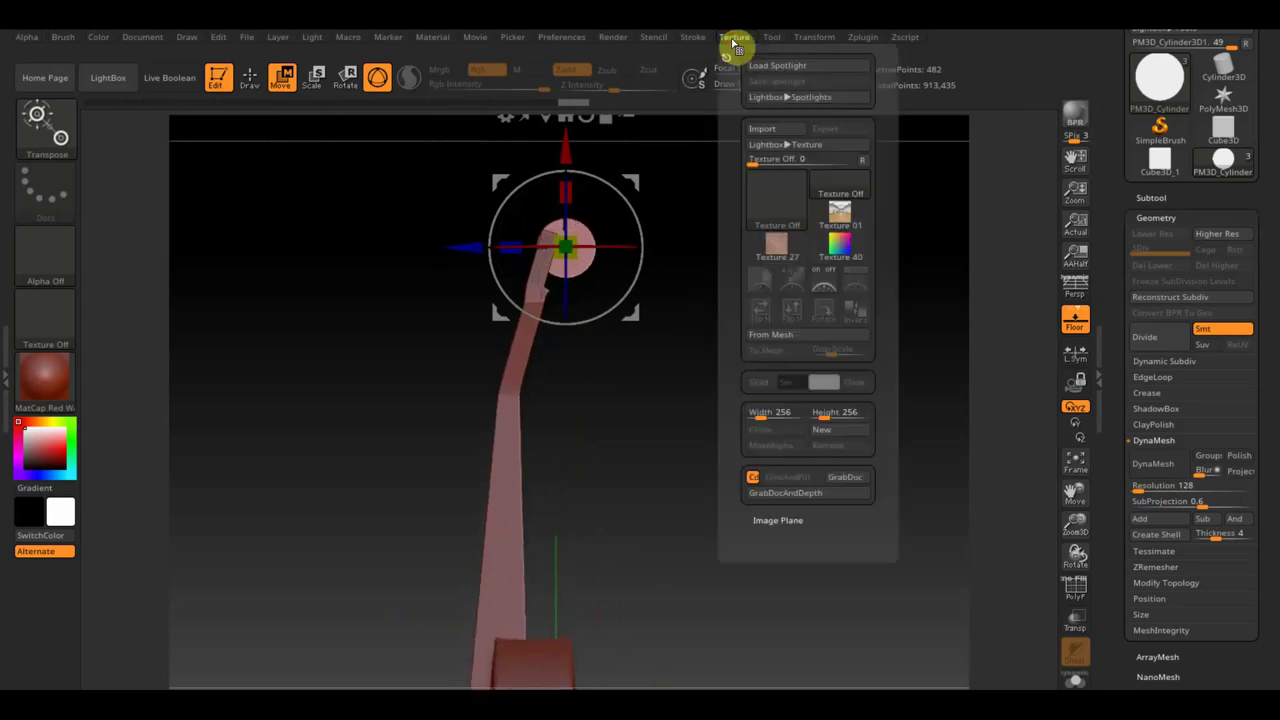
- Import the three-view violin reference photo from the Desktop as a texture
{"action": "left_click", "coordinate": [763, 129]}
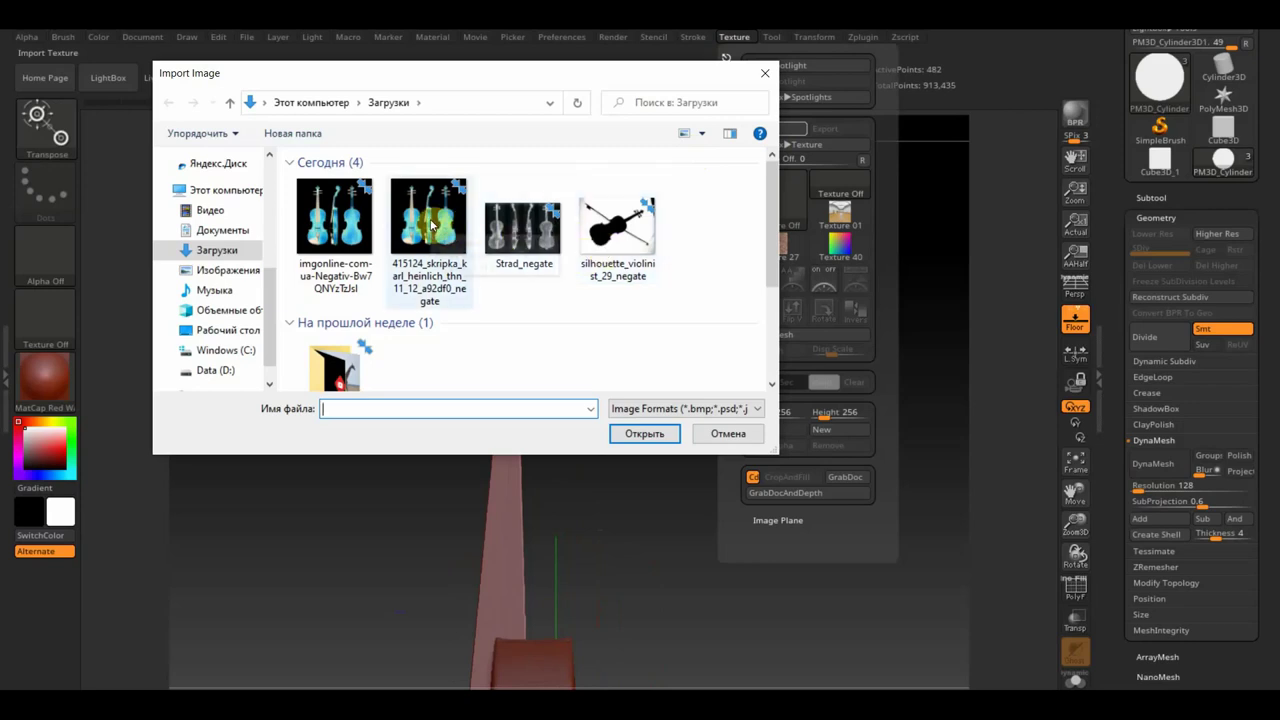
{"action": "left_click", "coordinate": [220, 338]}
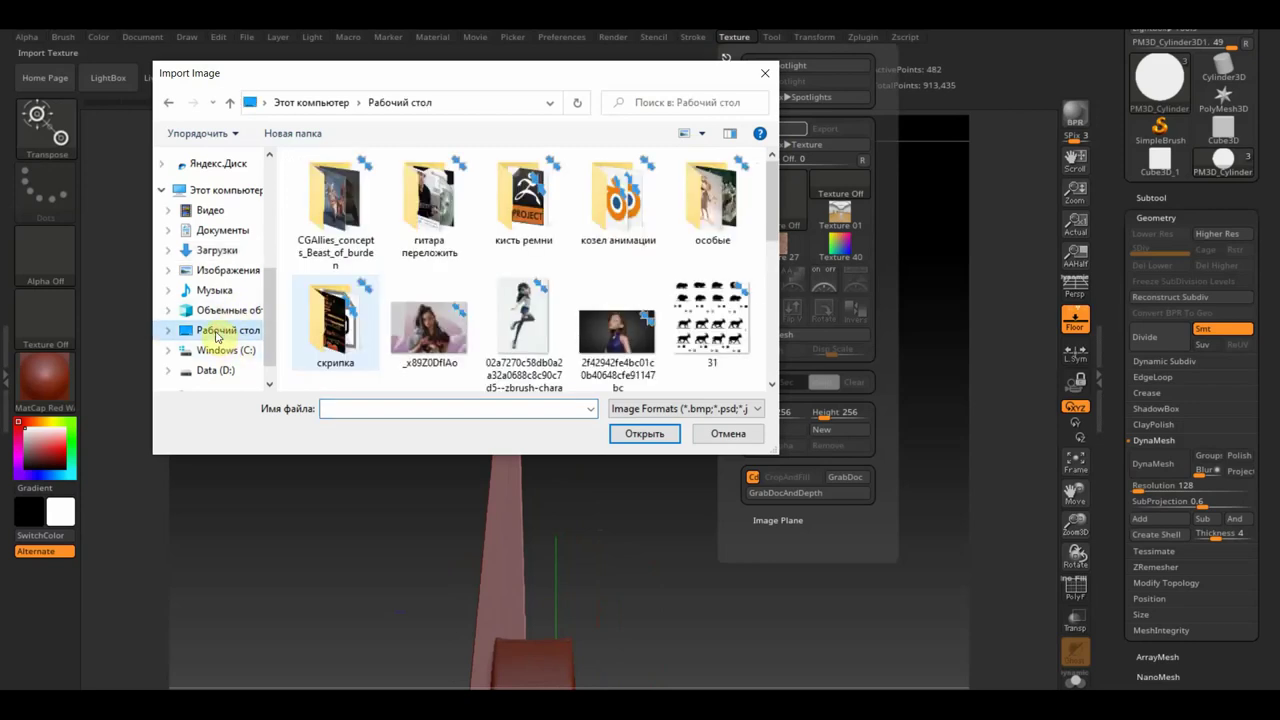
{"action": "left_click", "coordinate": [524, 320]}
{"action": "scroll", "coordinate": [540, 325], "scroll_direction": "down", "scroll_amount": 3}
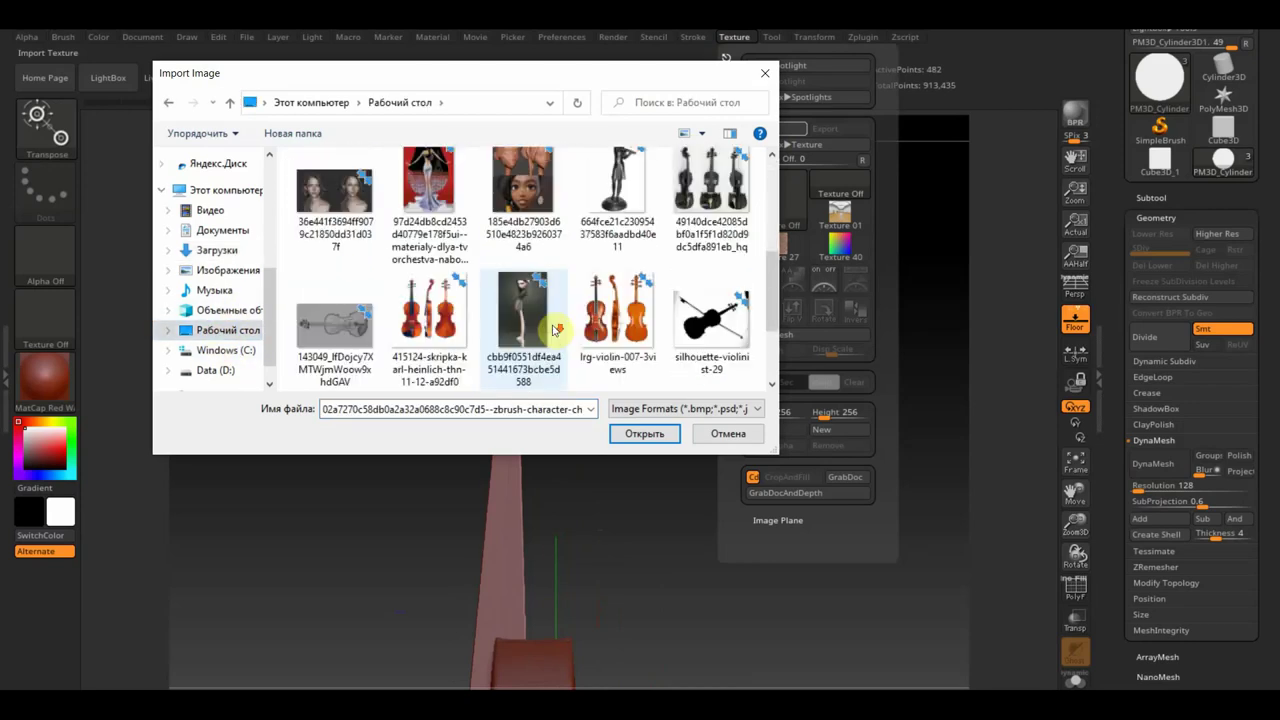
{"action": "left_click", "coordinate": [430, 318]}
{"action": "left_click", "coordinate": [644, 433]}
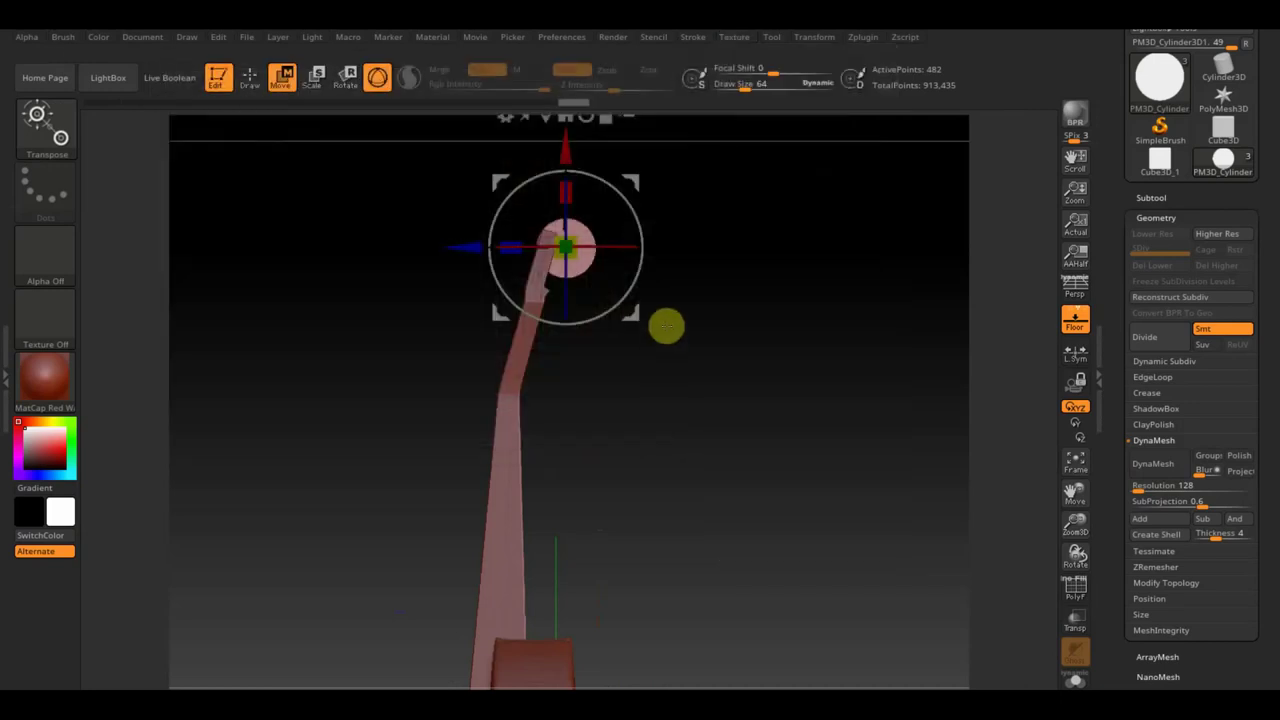
- Select the imported violin photo and show it on the canvas as a Spotlight reference
{"action": "left_click", "coordinate": [742, 40]}
{"action": "left_click", "coordinate": [776, 278]}
{"action": "left_click", "coordinate": [855, 317]}
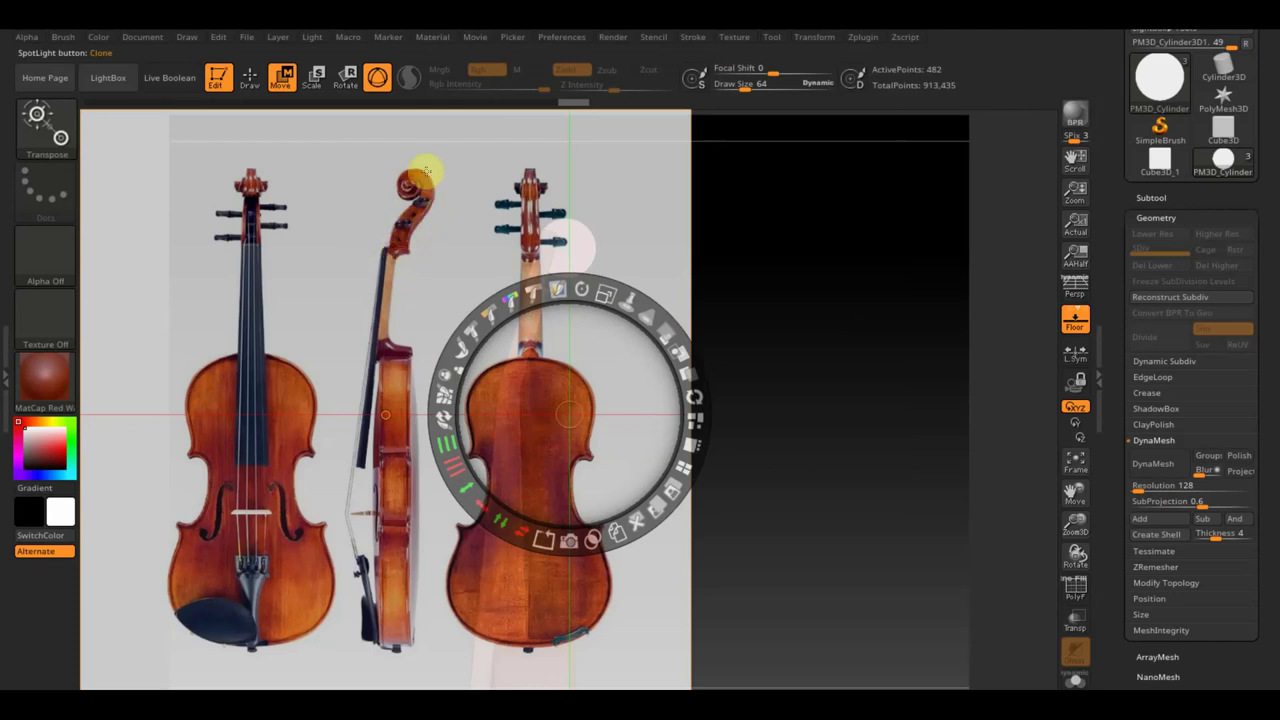
- Shift the scroll left and up, then scale it down to match the violin reference
{"action": "key", "text": "shift+z"}
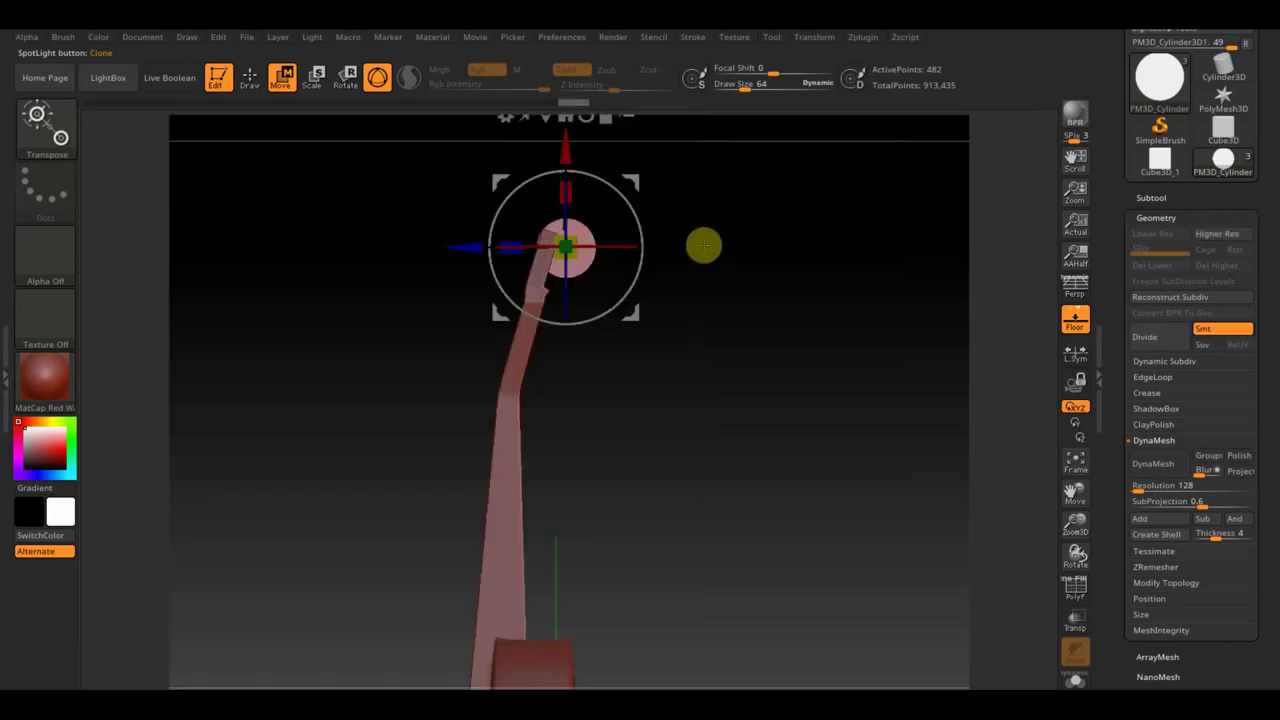
{"action": "left_click_drag", "start_coordinate": [494, 240], "coordinate": [408, 232]}
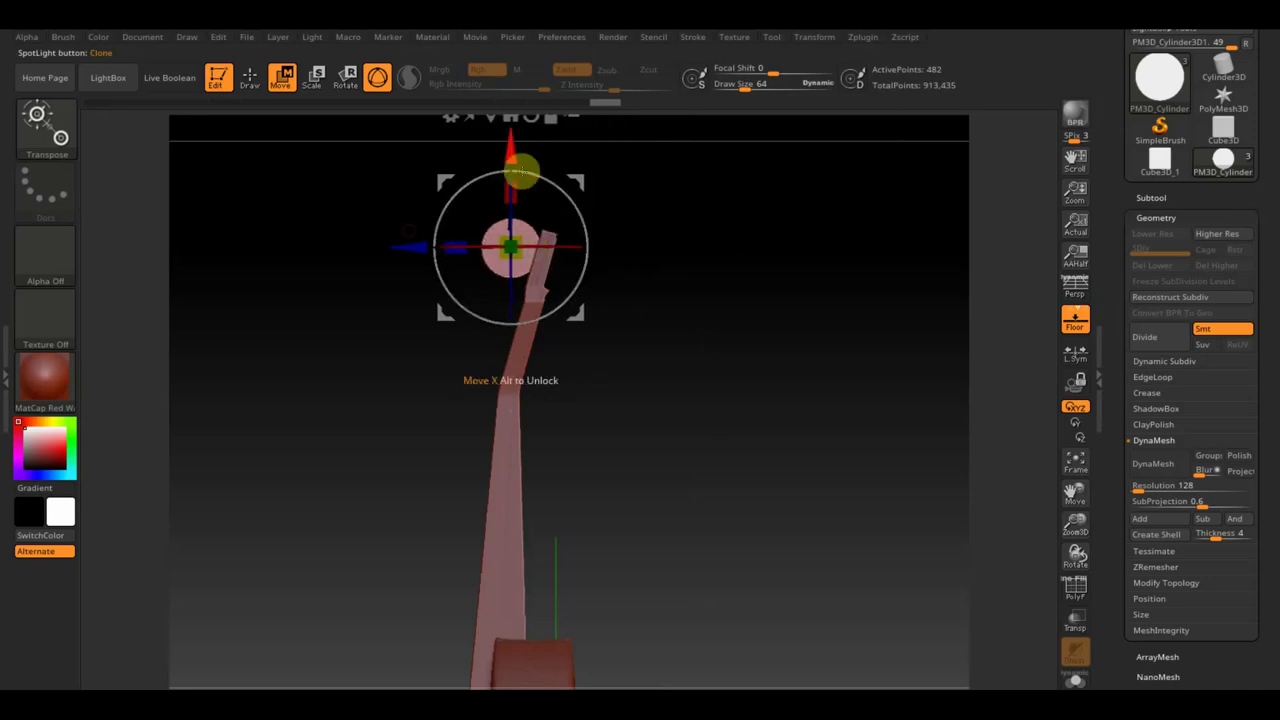
{"action": "left_click_drag", "start_coordinate": [522, 172], "coordinate": [500, 126]}
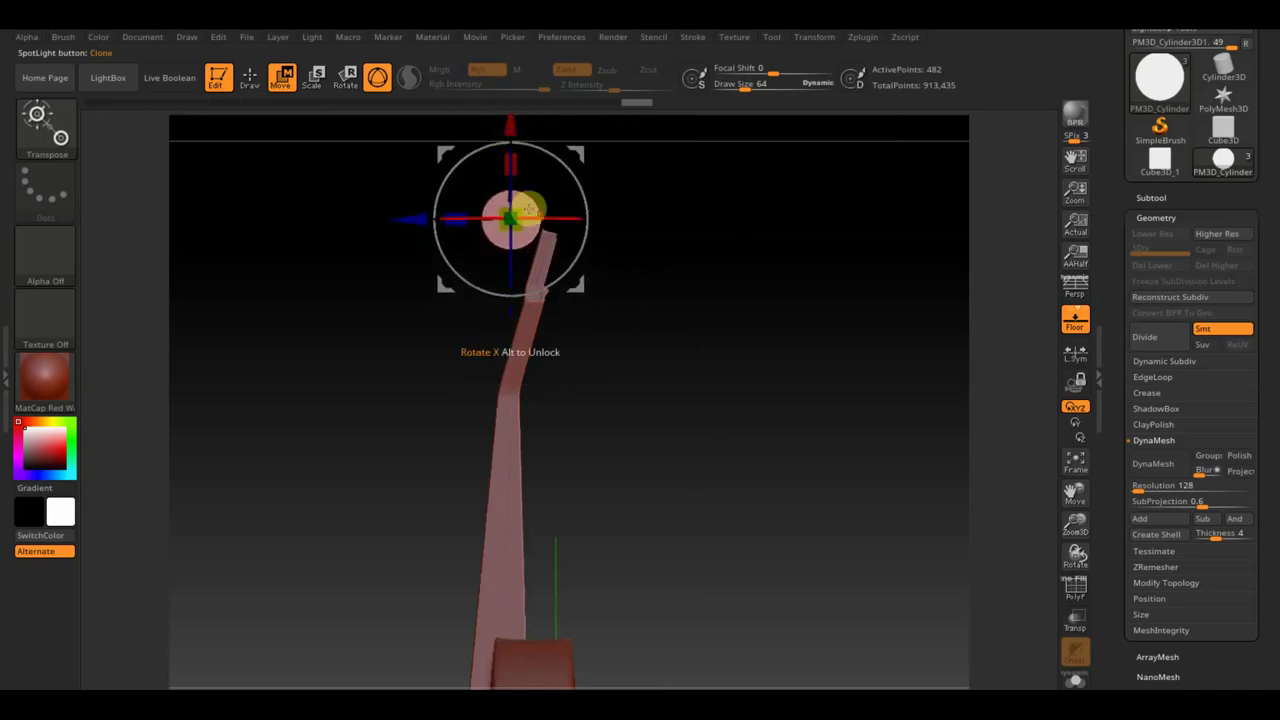
{"action": "left_click_drag", "start_coordinate": [522, 222], "coordinate": [523, 220]}
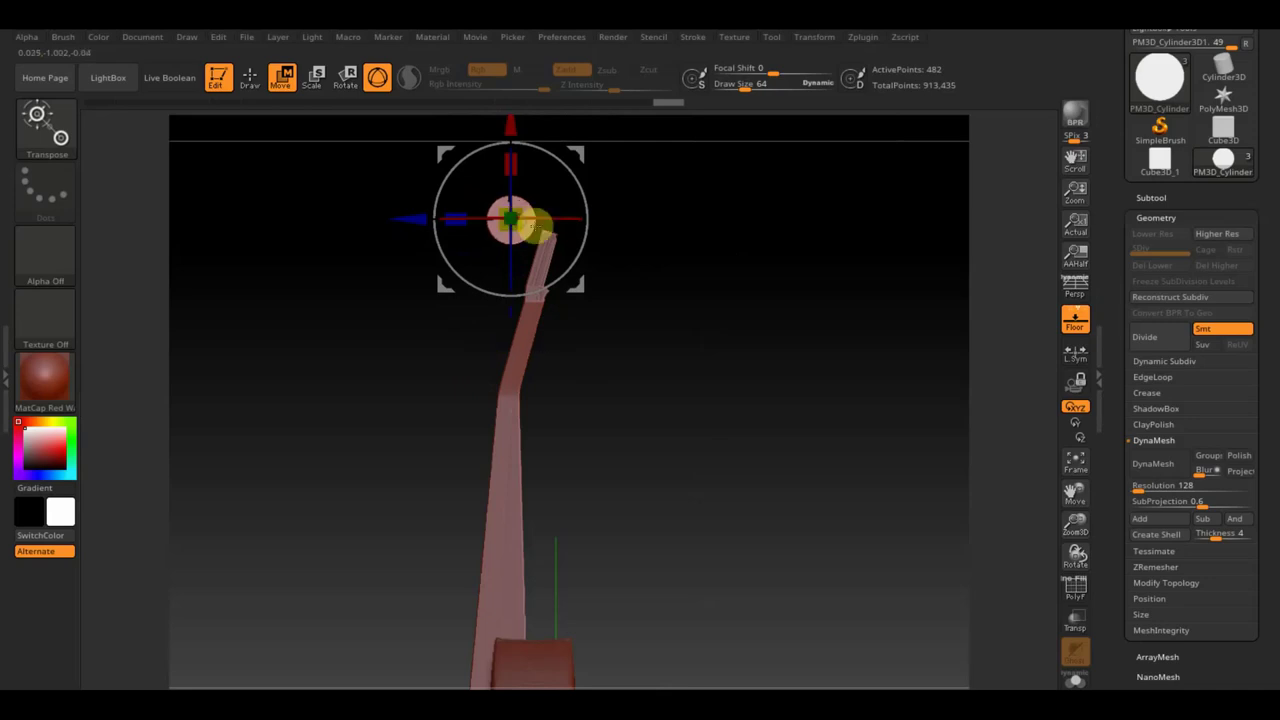
{"action": "key", "text": "shift+z"}
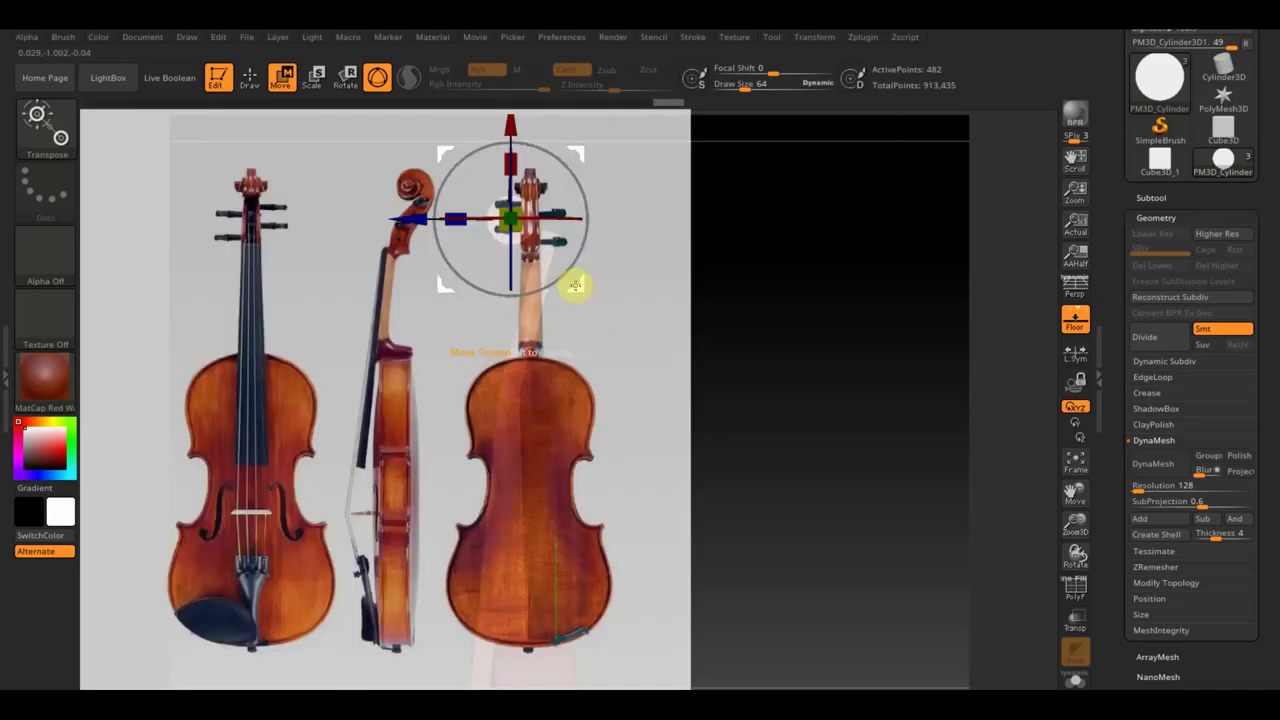
{"action": "key", "text": "shift+z"}
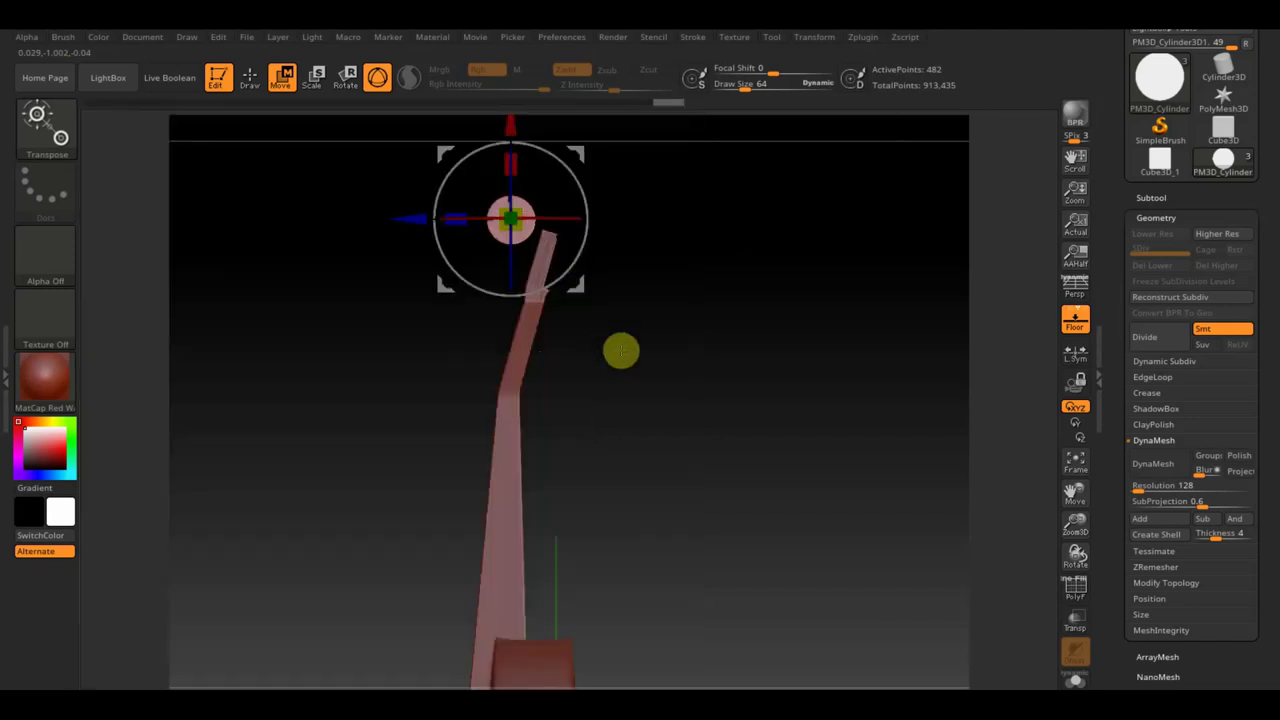
- Select the neck subtool, box-mask its top region and invert the mask to protect the lower neck
{"action": "left_click", "coordinate": [263, 88]}
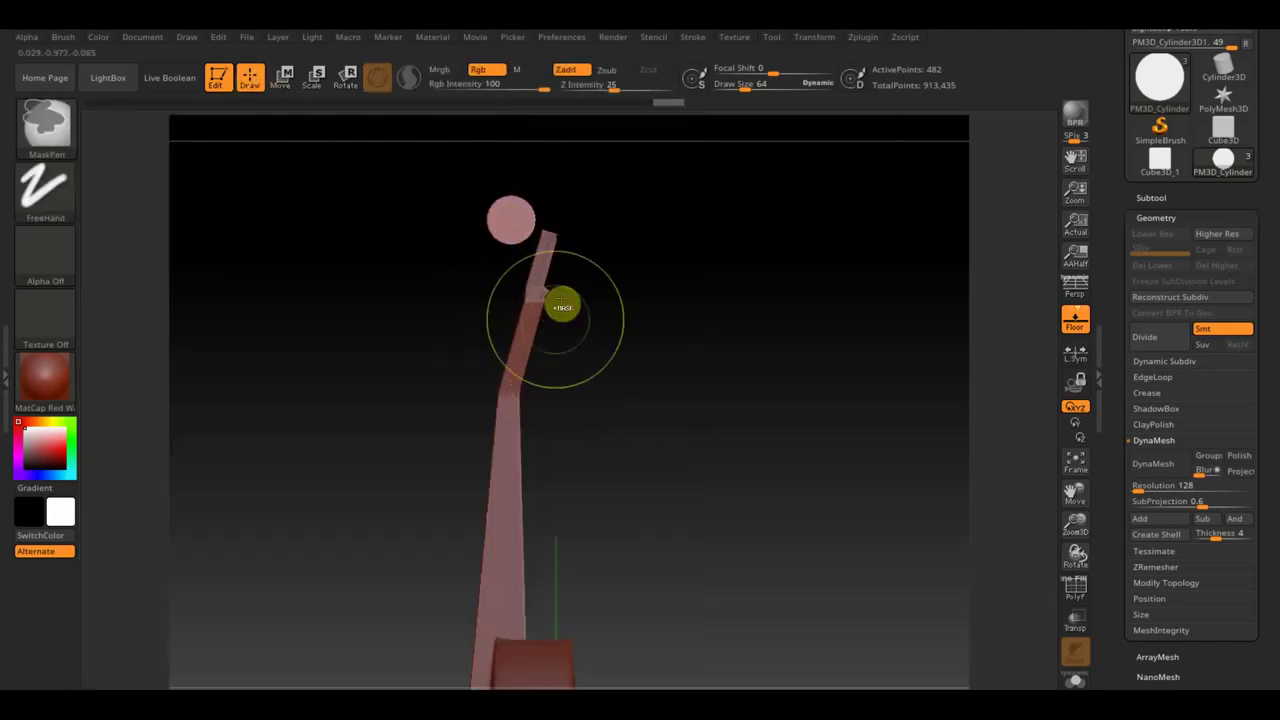
{"action": "left_click", "coordinate": [525, 332], "text": "alt"}
{"action": "left_click_drag", "start_coordinate": [415, 173], "coordinate": [609, 387], "text": "ctrl"}
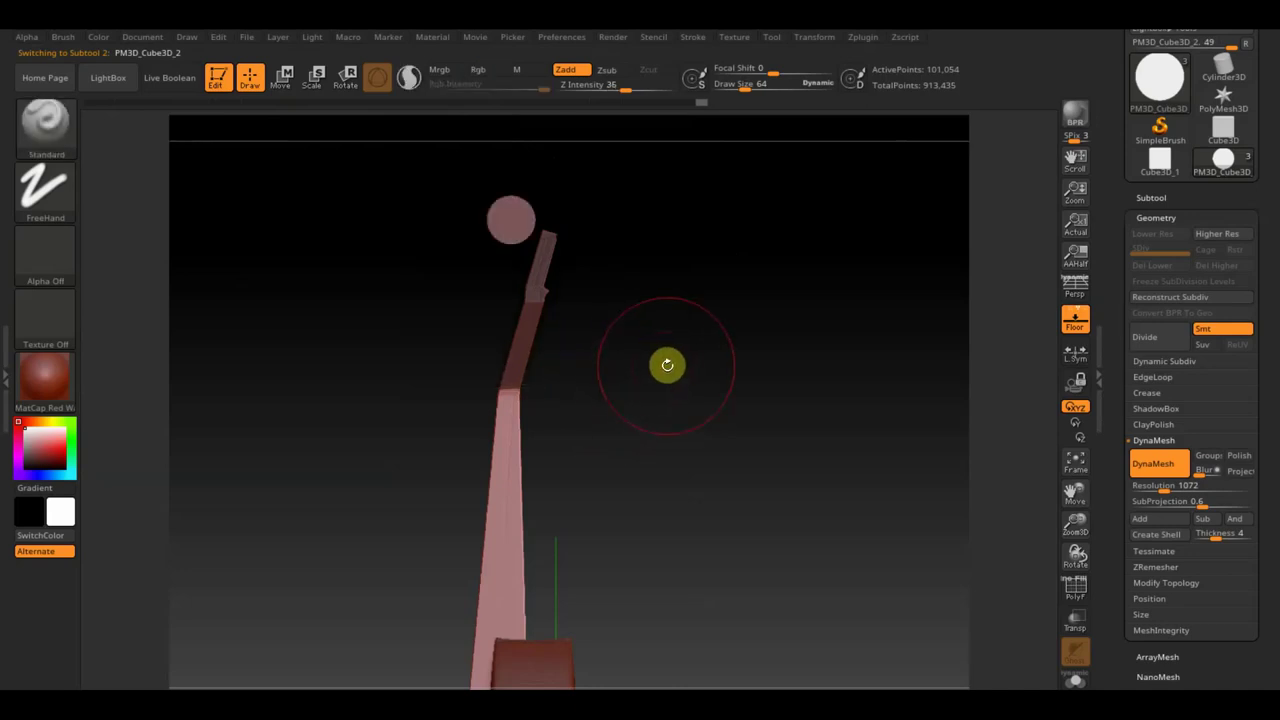
{"action": "left_click", "coordinate": [656, 360], "text": "ctrl"}
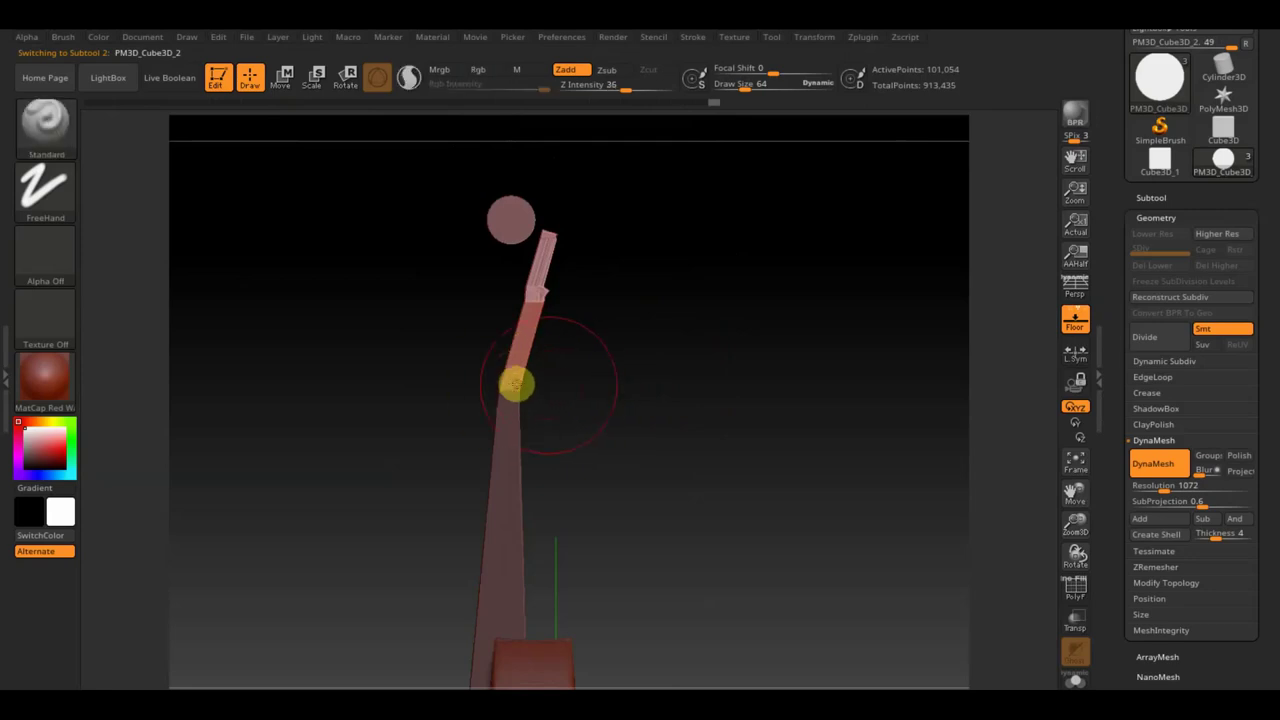
{"action": "key", "text": "shift+z"}
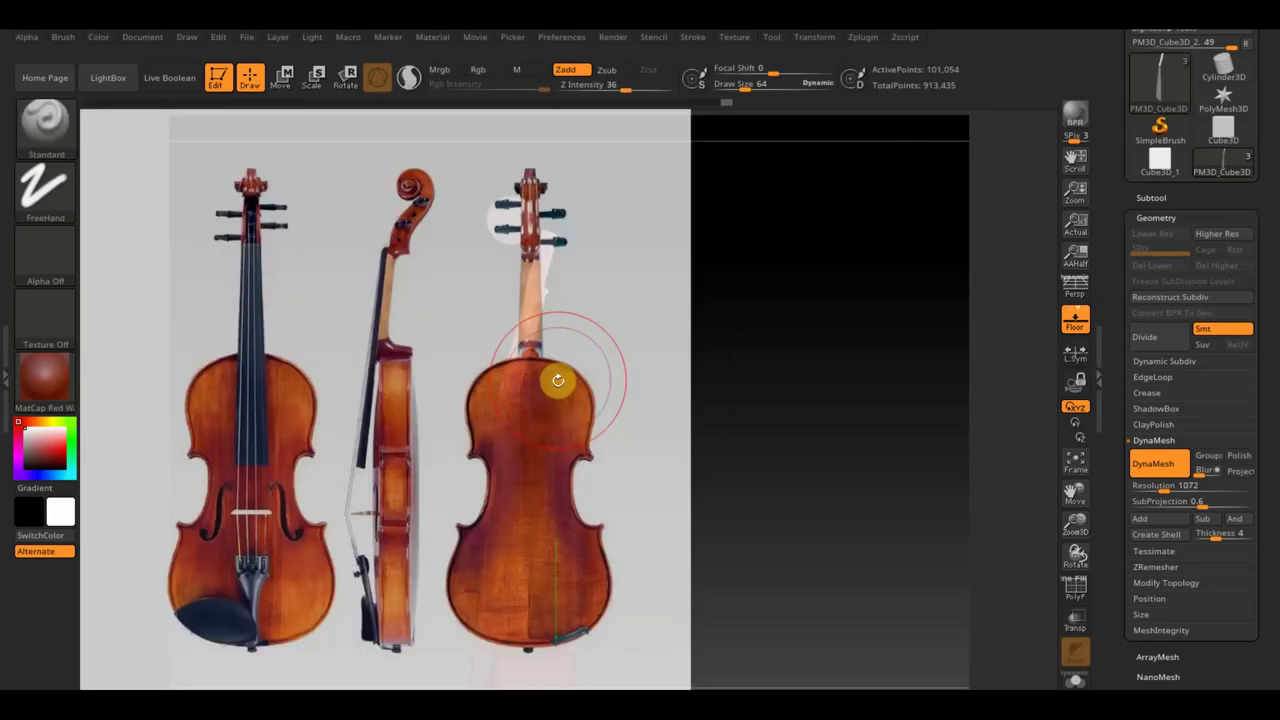
{"action": "key", "text": "shift+z"}
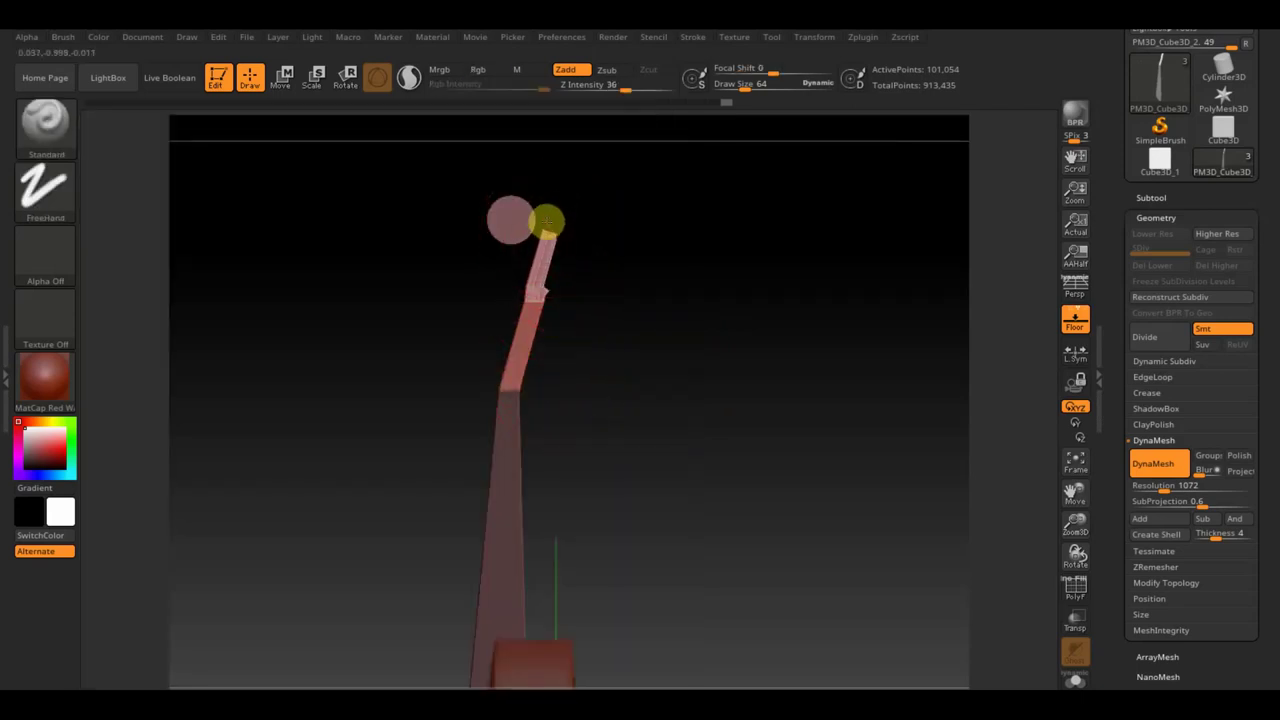
{"action": "left_click", "coordinate": [48, 120]}
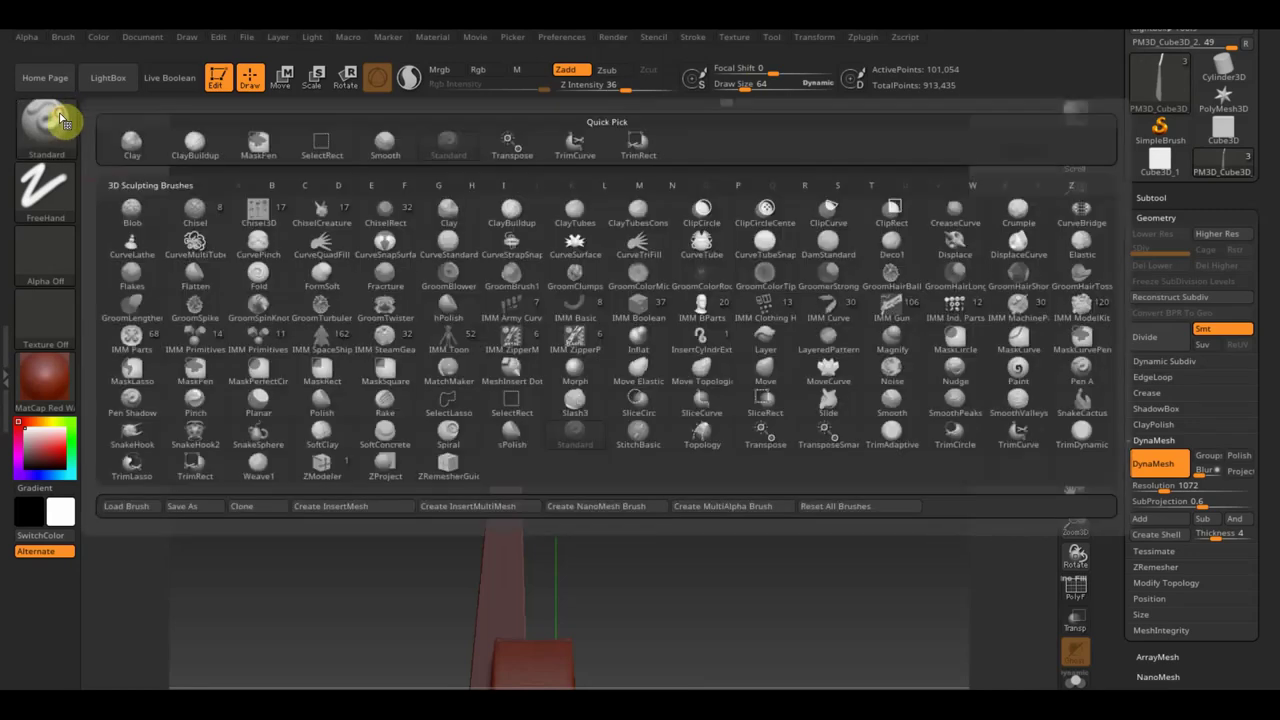
- With Move Topological, bend the neck tip toward the scroll and smooth it
{"action": "left_click", "coordinate": [702, 366]}
{"action": "left_click_drag", "start_coordinate": [663, 241], "coordinate": [720, 251]}
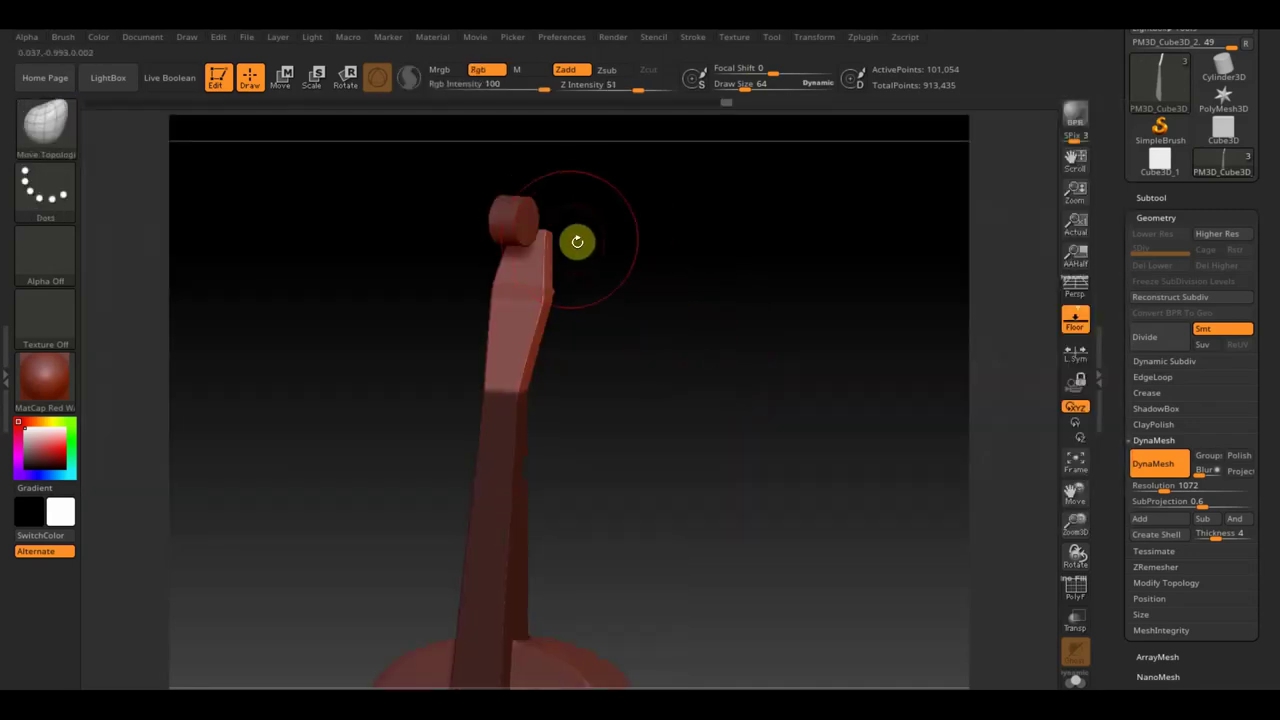
{"action": "left_click_drag", "start_coordinate": [654, 246], "coordinate": [555, 232]}
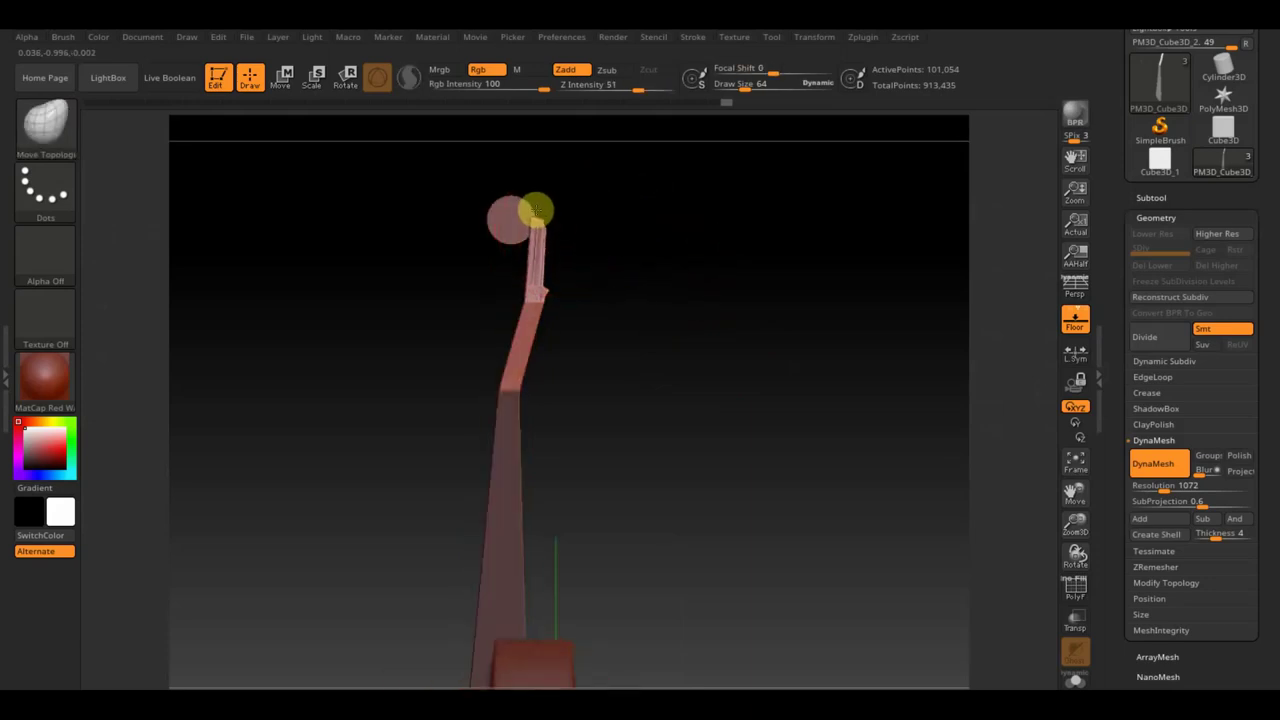
{"action": "left_click_drag", "start_coordinate": [525, 201], "coordinate": [539, 256]}
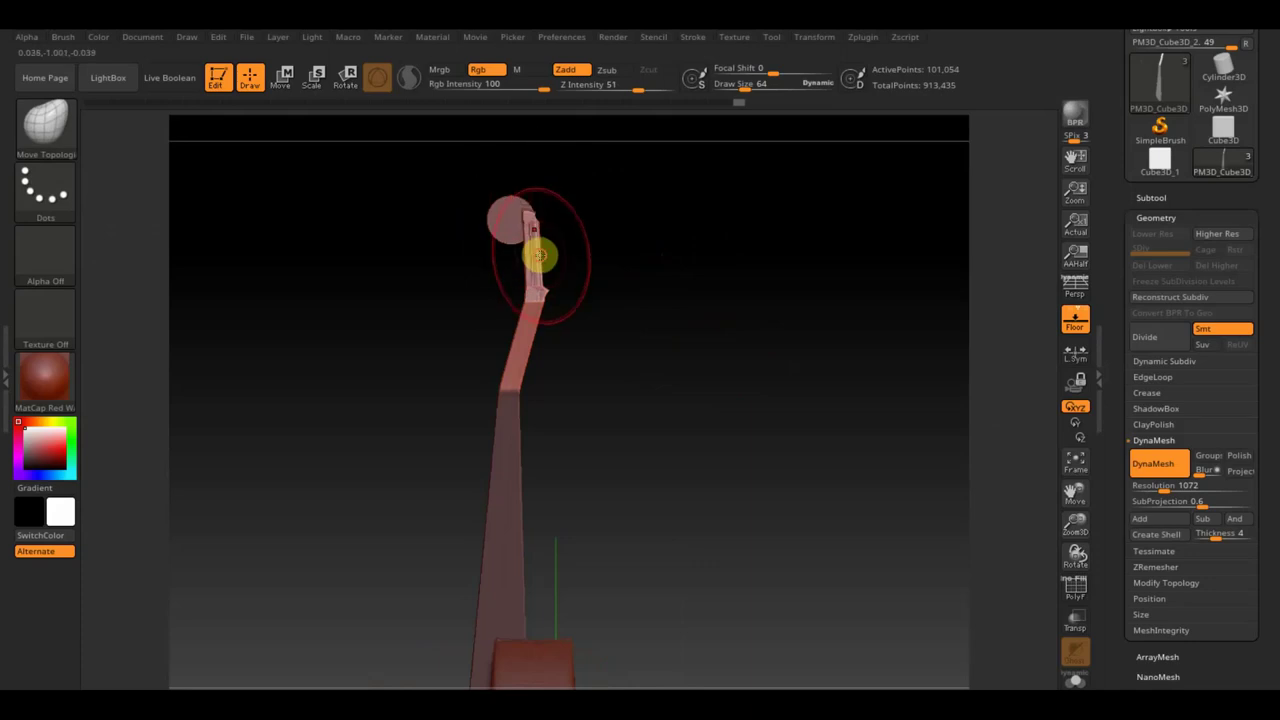
{"action": "left_click_drag", "start_coordinate": [694, 308], "coordinate": [615, 240], "text": "ctrl+shift"}
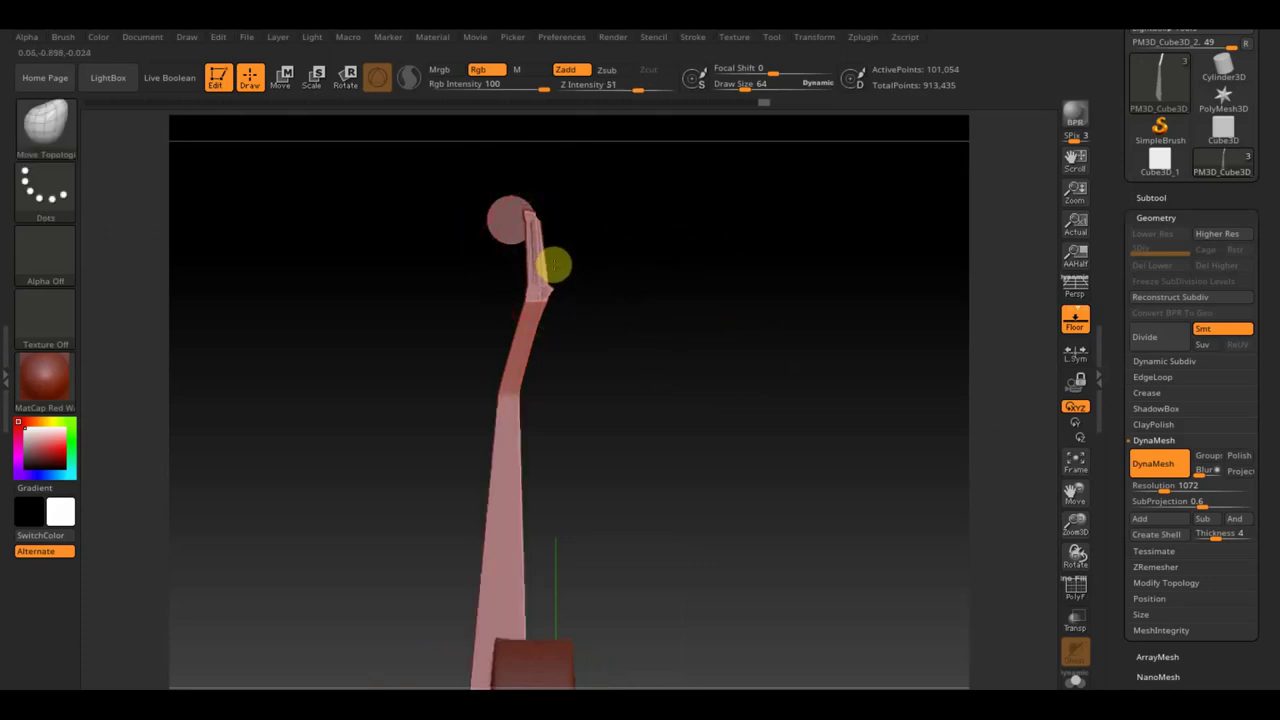
{"action": "key", "text": "shift"}
{"action": "left_click_drag", "start_coordinate": [541, 262], "coordinate": [549, 262], "text": "shift"}
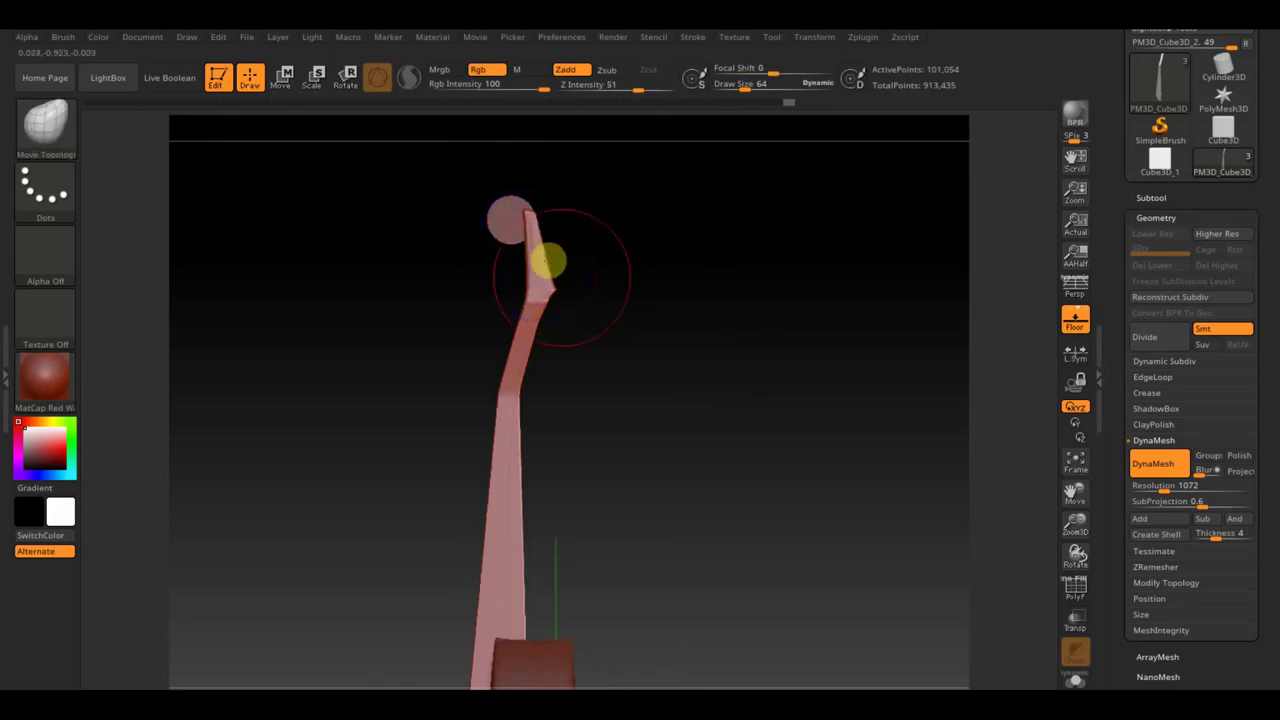
{"action": "left_click_drag", "start_coordinate": [534, 305], "coordinate": [623, 303]}
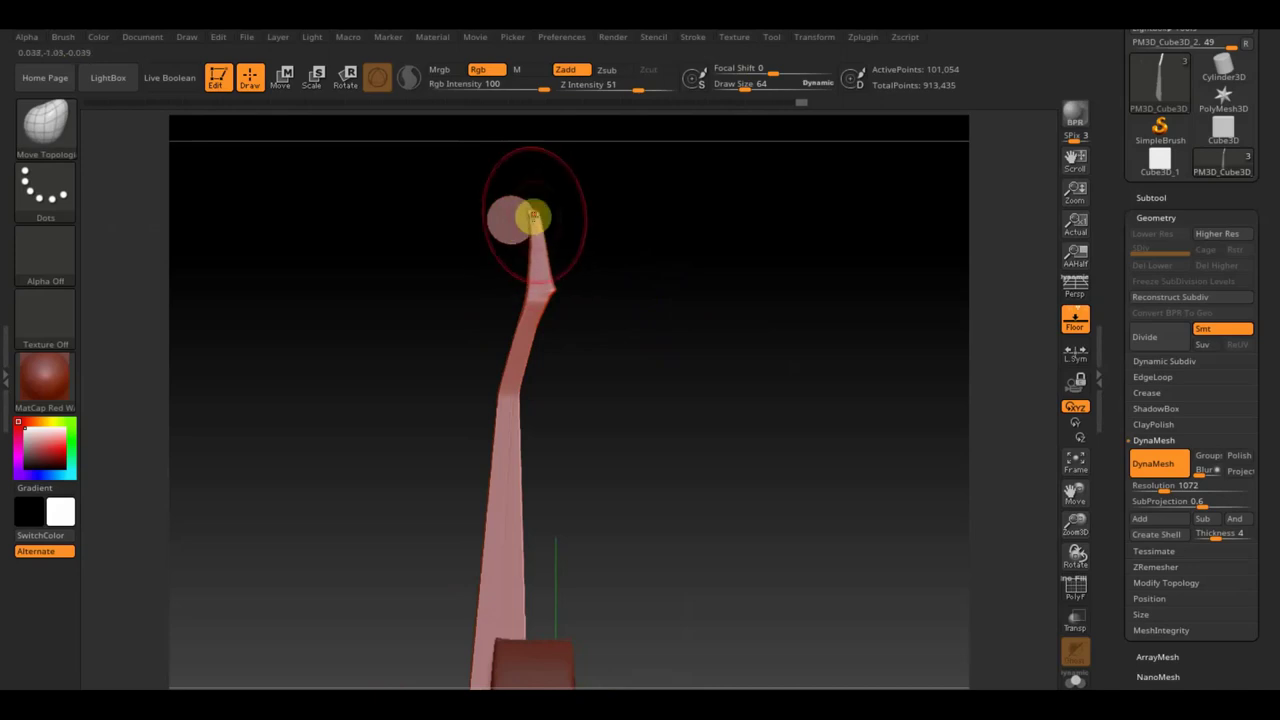
{"action": "key", "text": "shift"}
- Compare with the violin reference and box-mask the scroll and pegbox area
{"action": "key", "text": "shift+z"}
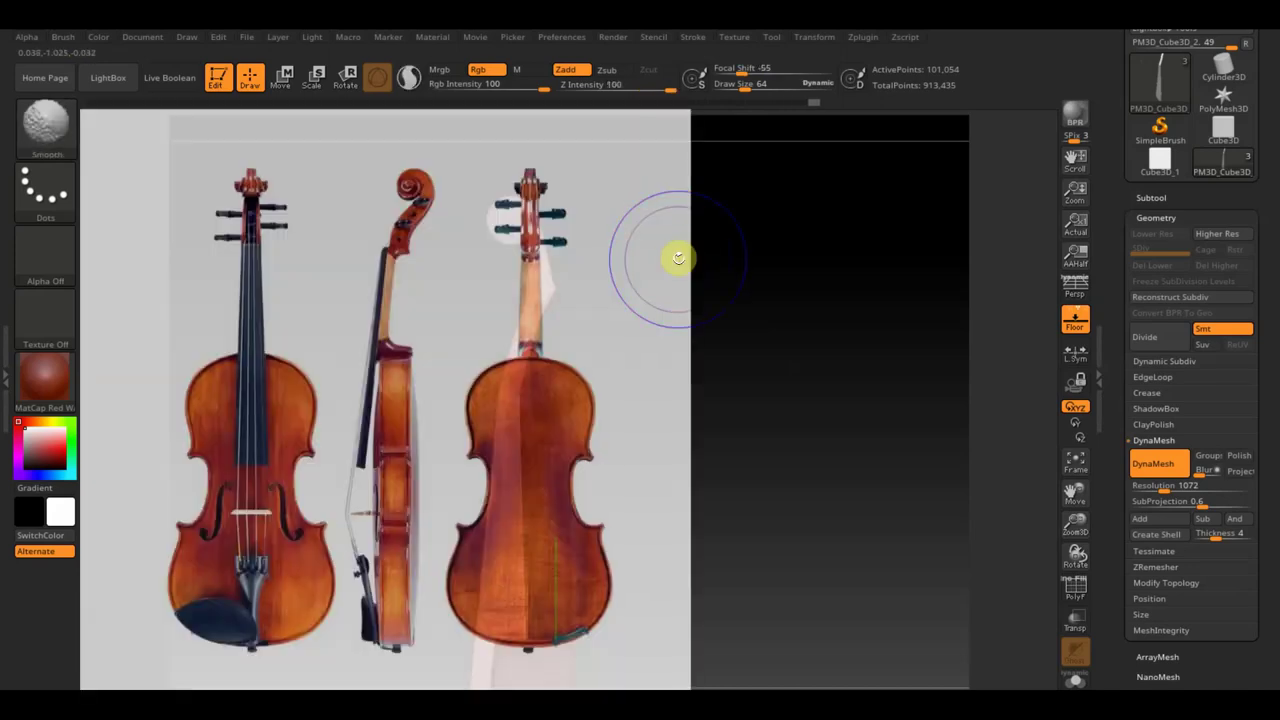
{"action": "key", "text": "shift+z"}
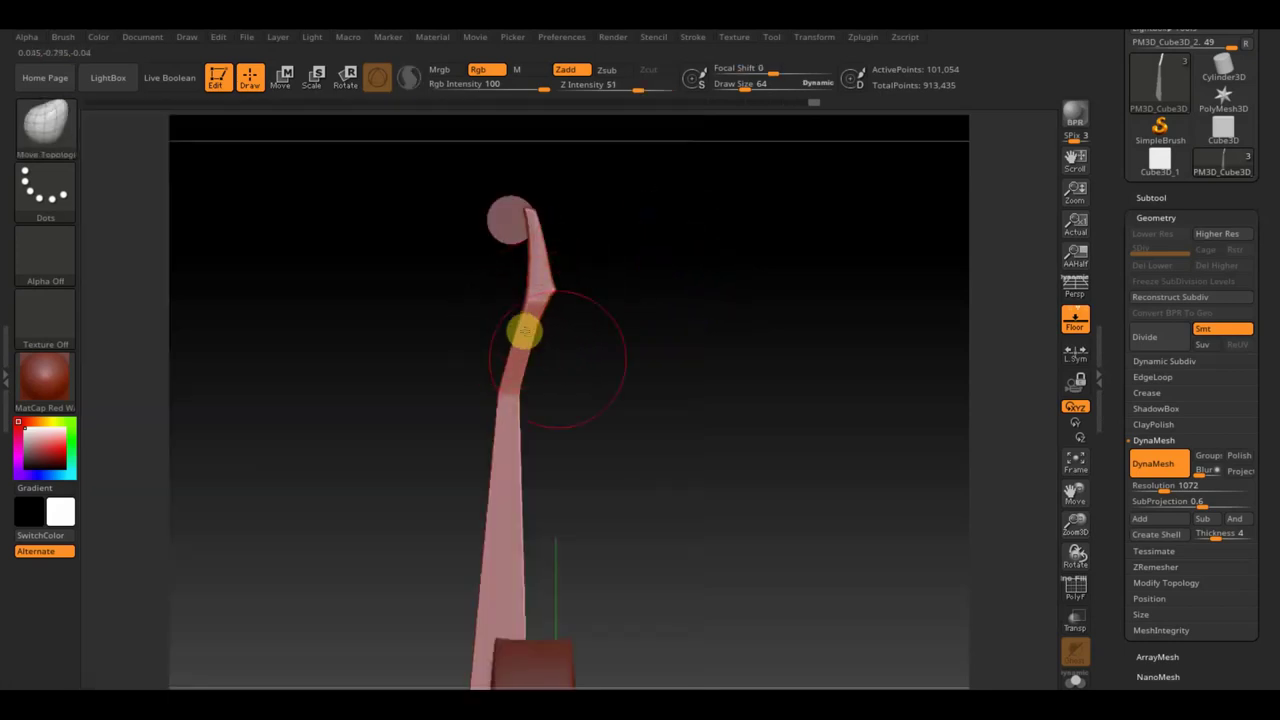
{"action": "key", "text": "ctrl"}
{"action": "left_click_drag", "start_coordinate": [440, 212], "coordinate": [600, 378], "text": "ctrl"}
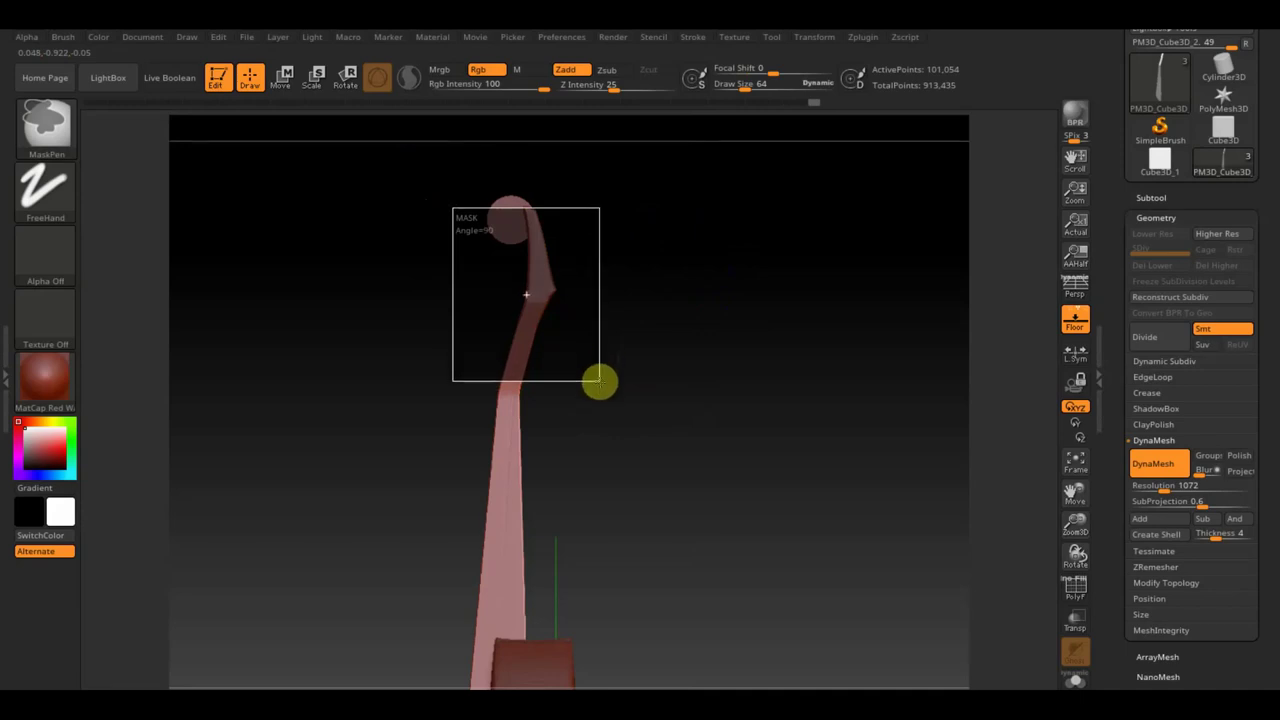
- Adjust the neck mask and invert it so only the upper pegbox stays editable
{"action": "left_click_drag", "start_coordinate": [600, 382], "coordinate": [602, 380], "text": "ctrl"}
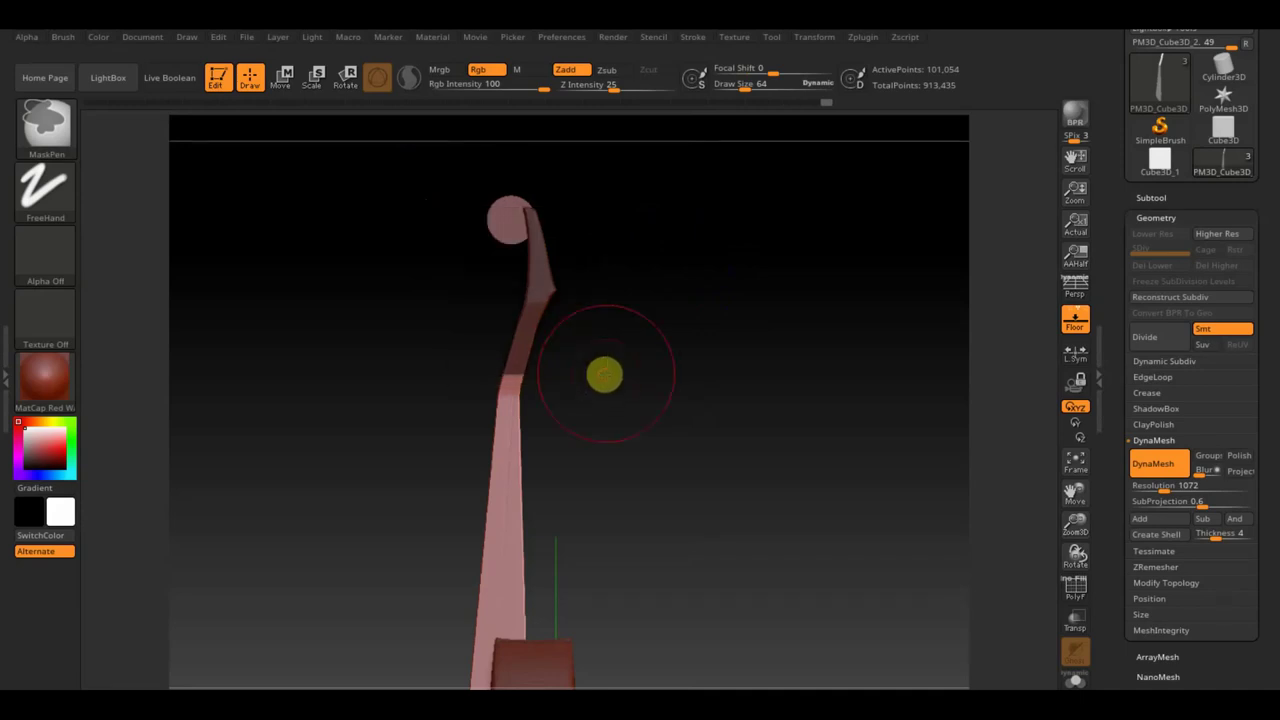
{"action": "key", "text": "ctrl"}
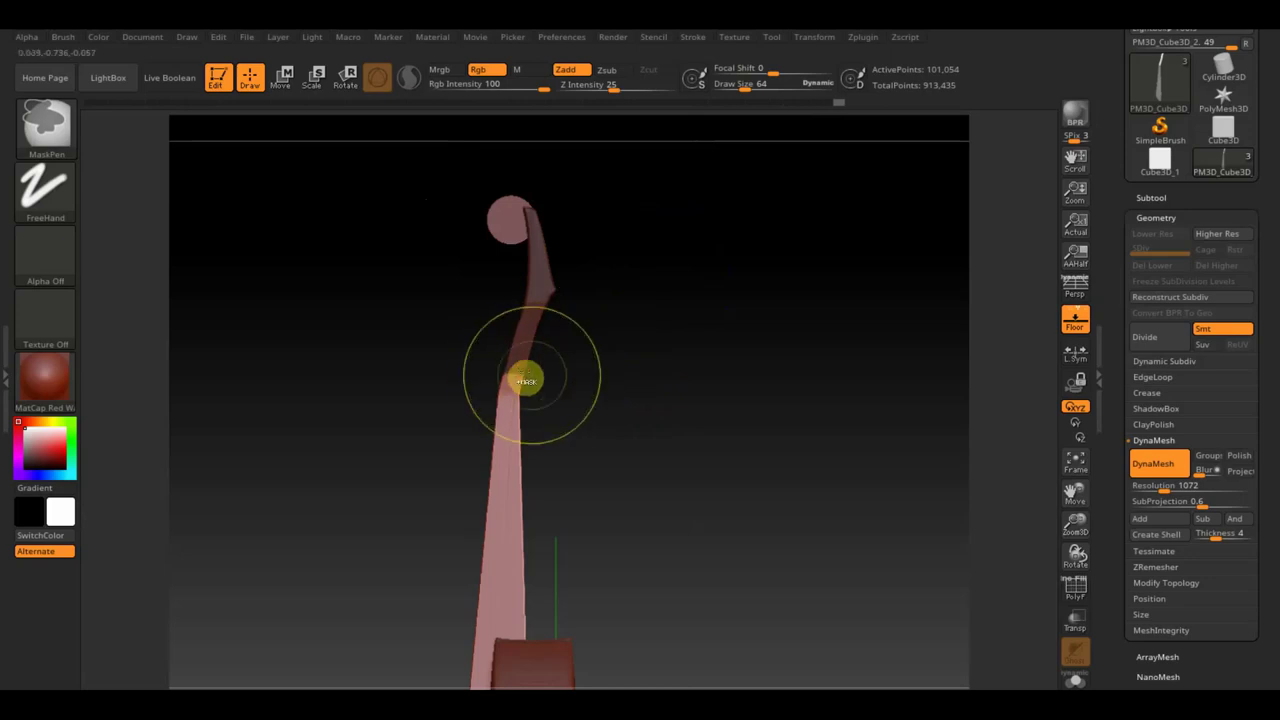
{"action": "left_click_drag", "start_coordinate": [600, 378], "coordinate": [624, 380], "text": "ctrl"}
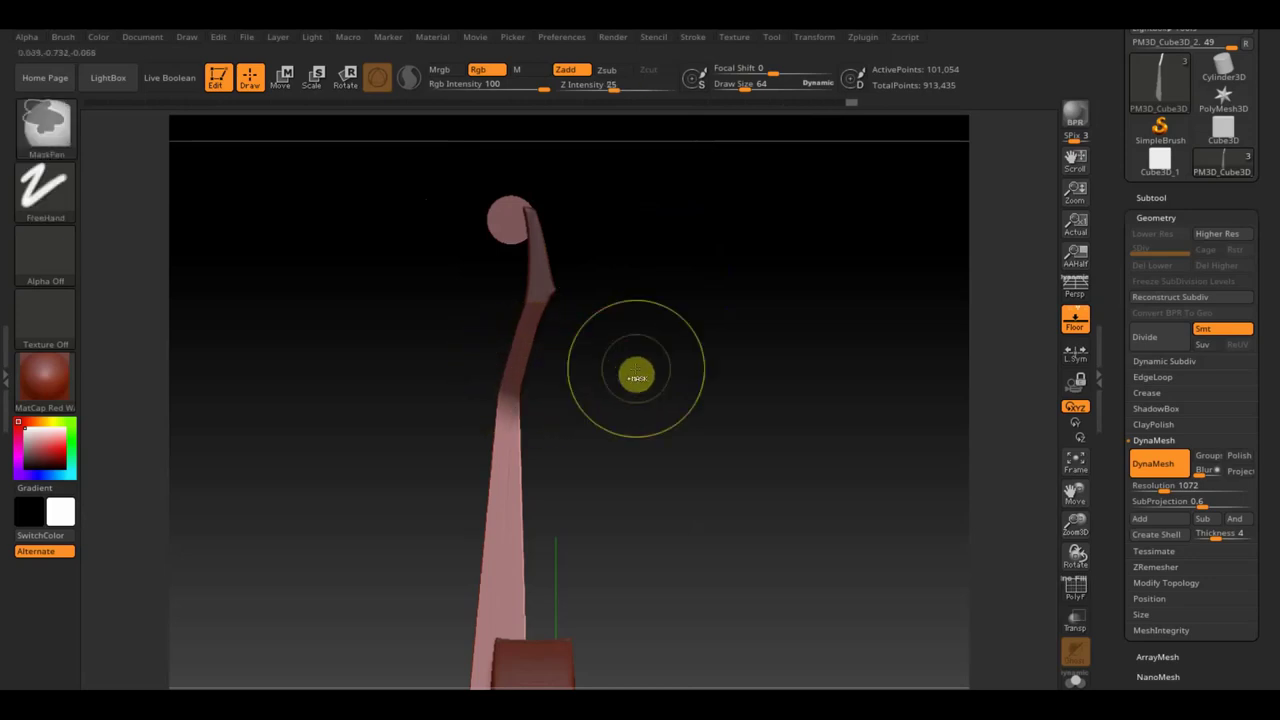
{"action": "left_click", "coordinate": [636, 377], "text": "ctrl"}
{"action": "key", "text": "shift+z"}
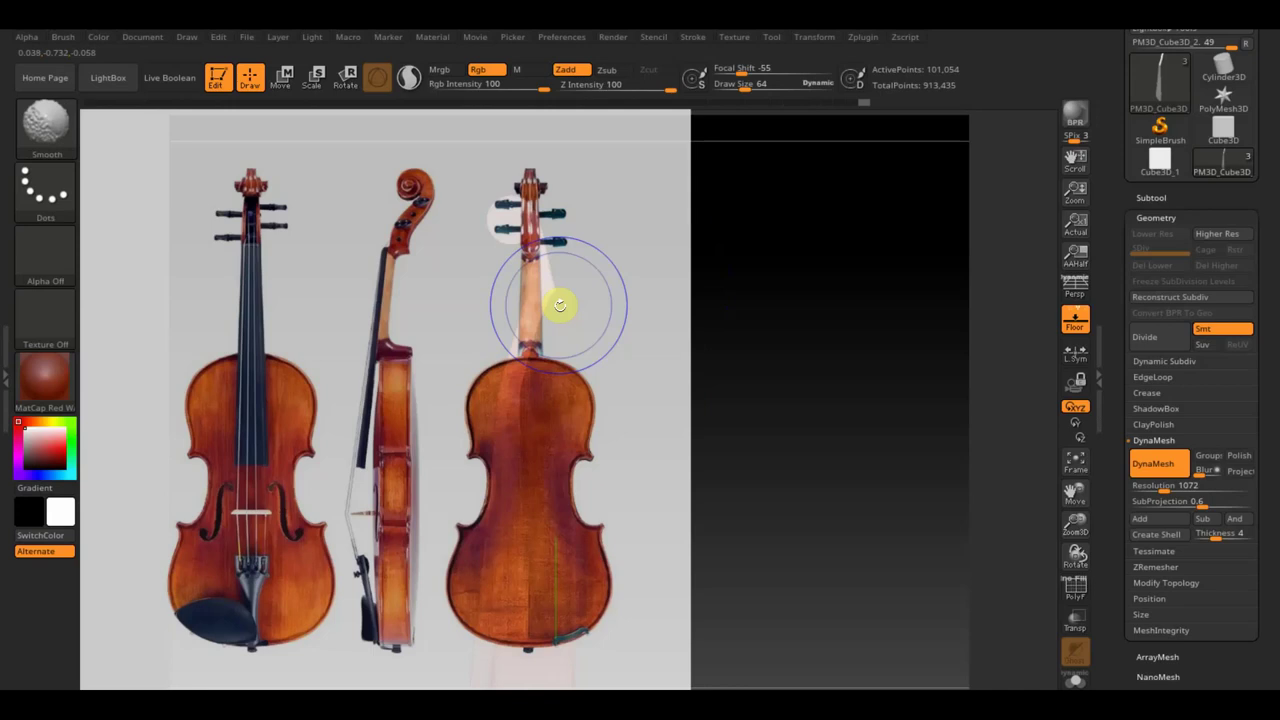
{"action": "key", "text": "shift+z"}
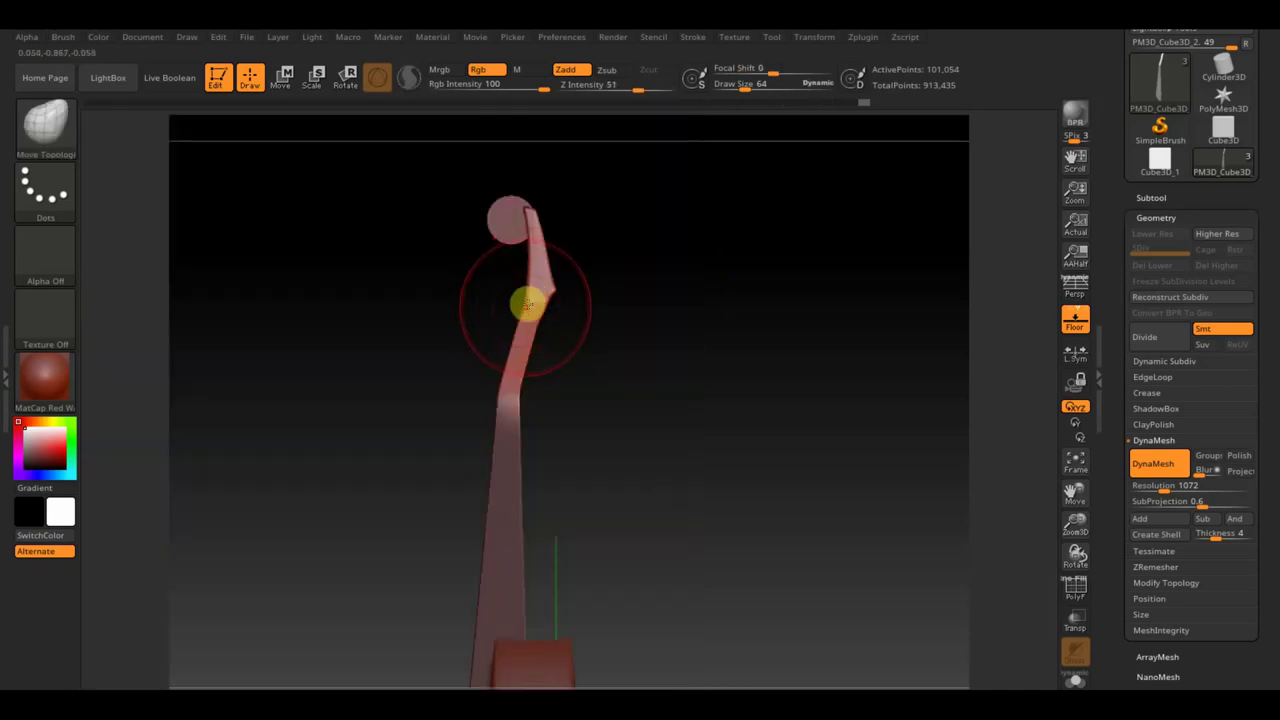
- Rotate the unmasked upper neck toward the scroll and shift it left beneath it
{"action": "left_click", "coordinate": [283, 78]}
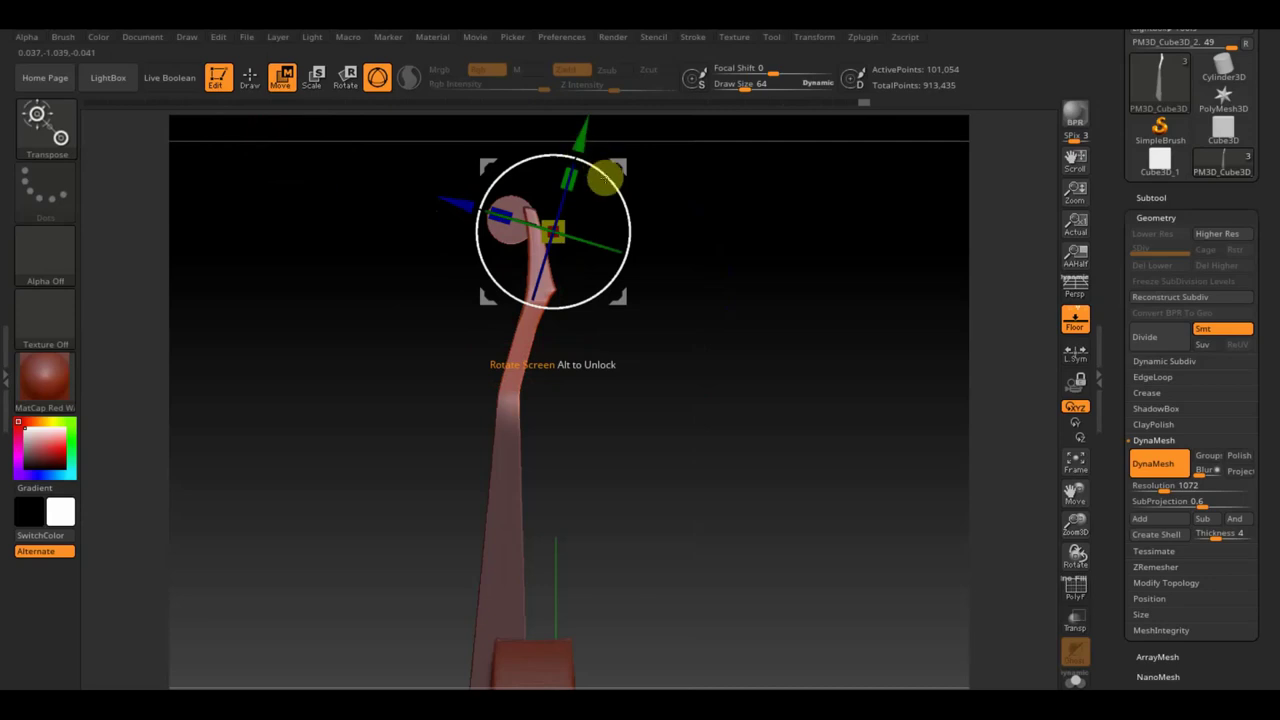
{"action": "left_click_drag", "start_coordinate": [611, 177], "coordinate": [598, 153]}
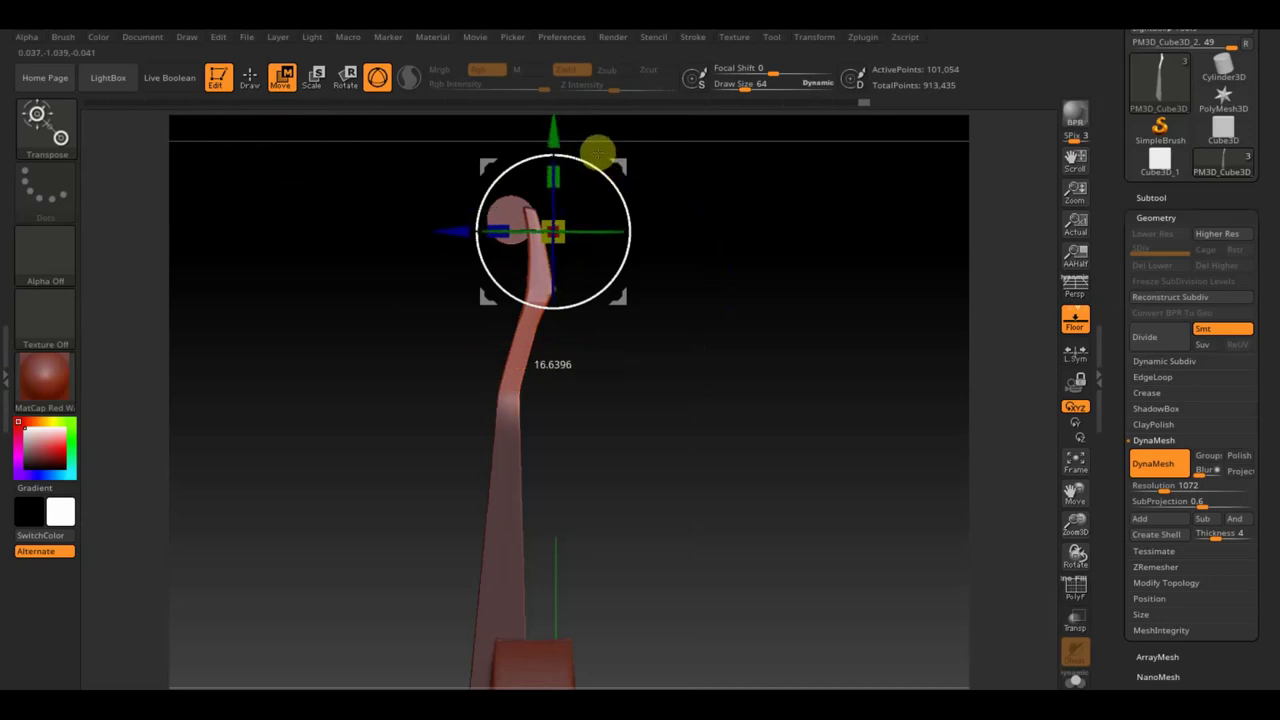
{"action": "left_click_drag", "start_coordinate": [559, 143], "coordinate": [561, 245]}
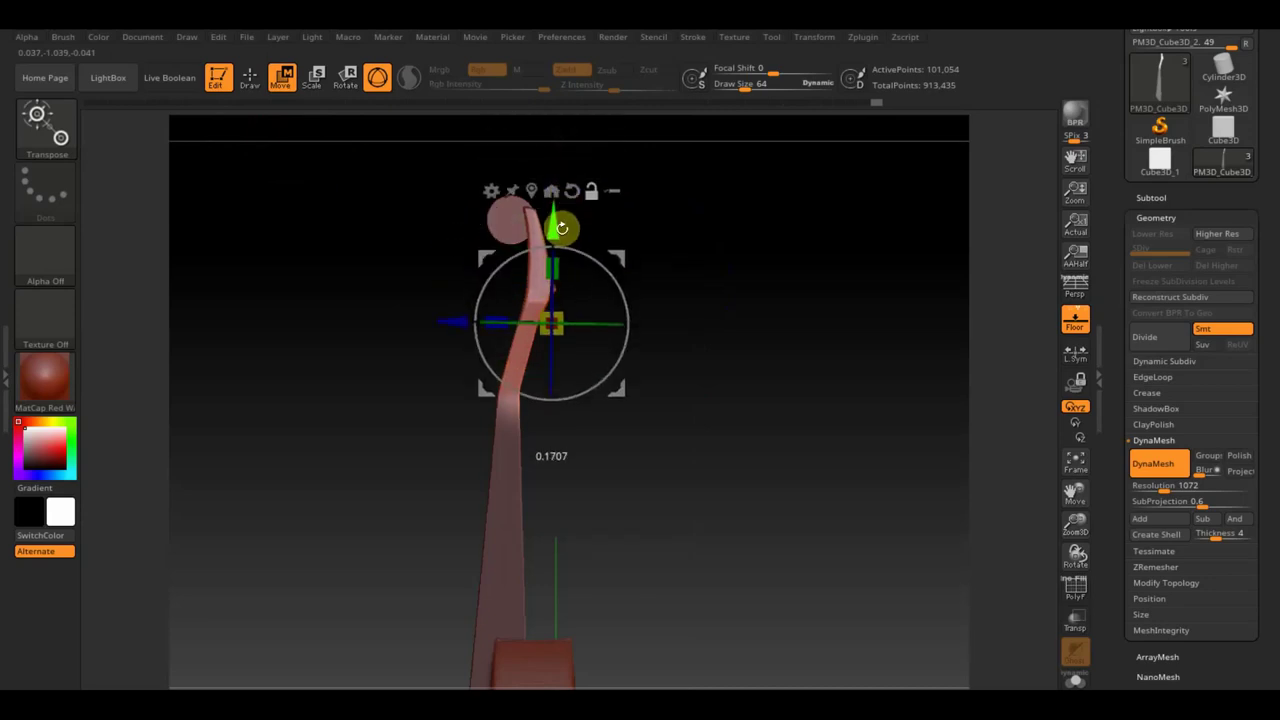
{"action": "left_click_drag", "start_coordinate": [447, 336], "coordinate": [427, 336]}
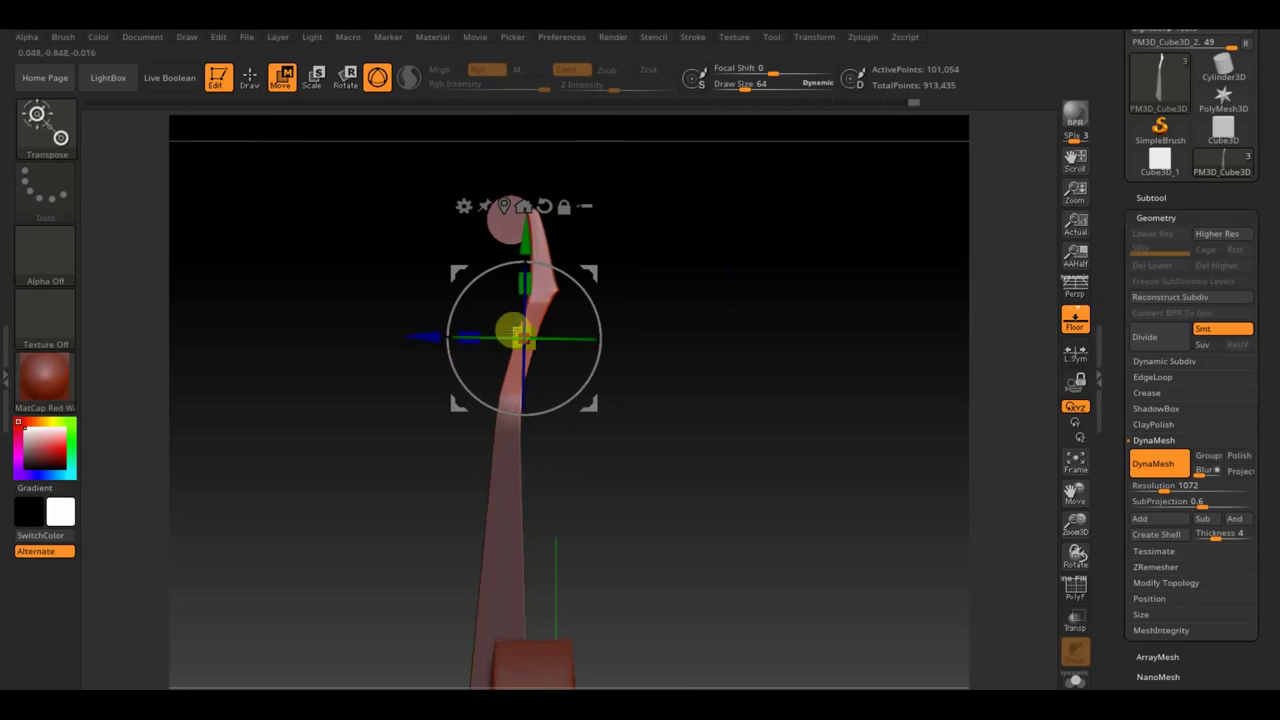
- Set the Move brush Draw Size to 42 and compare the pegbox against the reference
{"action": "key", "text": "q"}
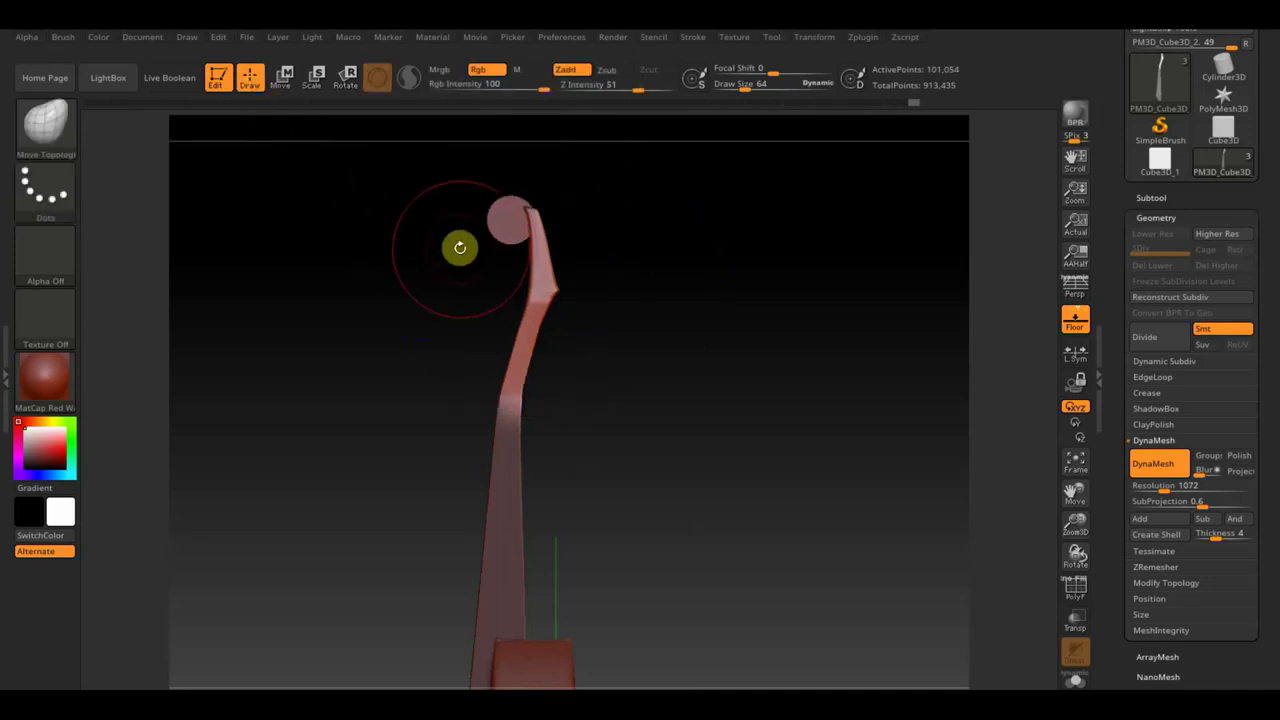
{"action": "key", "text": "shift+z"}
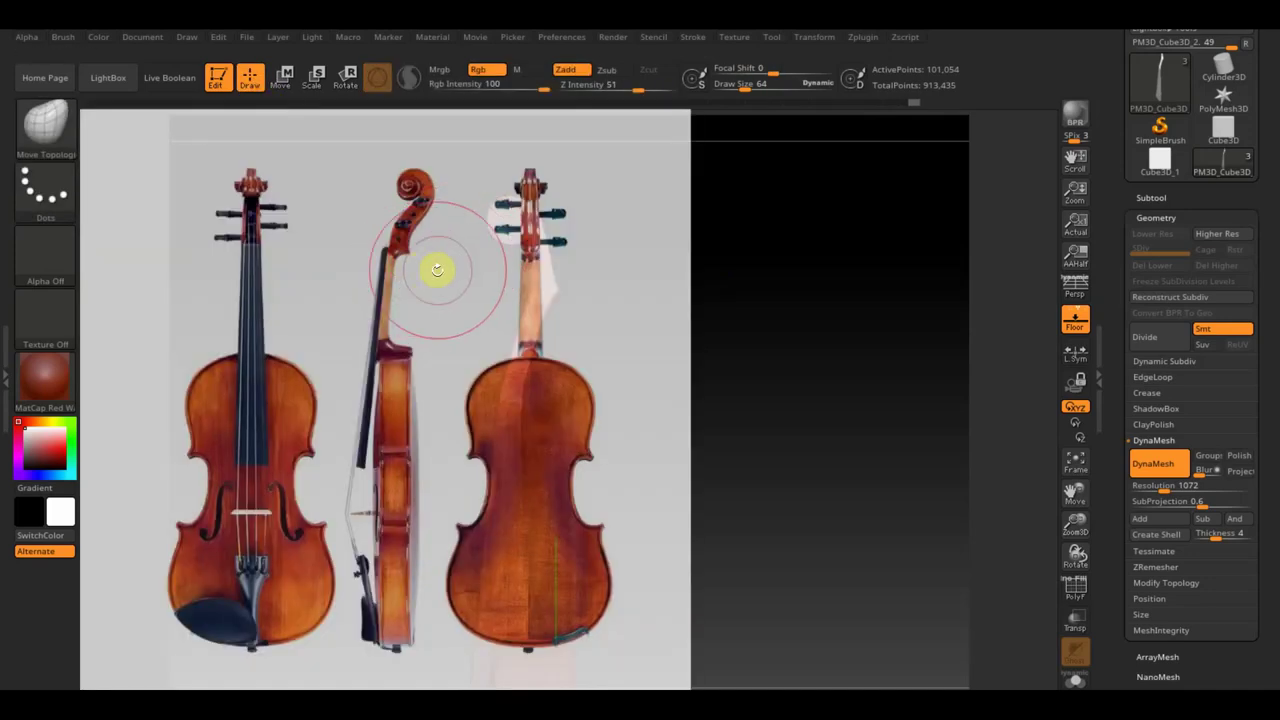
{"action": "key", "text": "shift+z"}
{"action": "left_click_drag", "start_coordinate": [745, 85], "coordinate": [739, 85]}
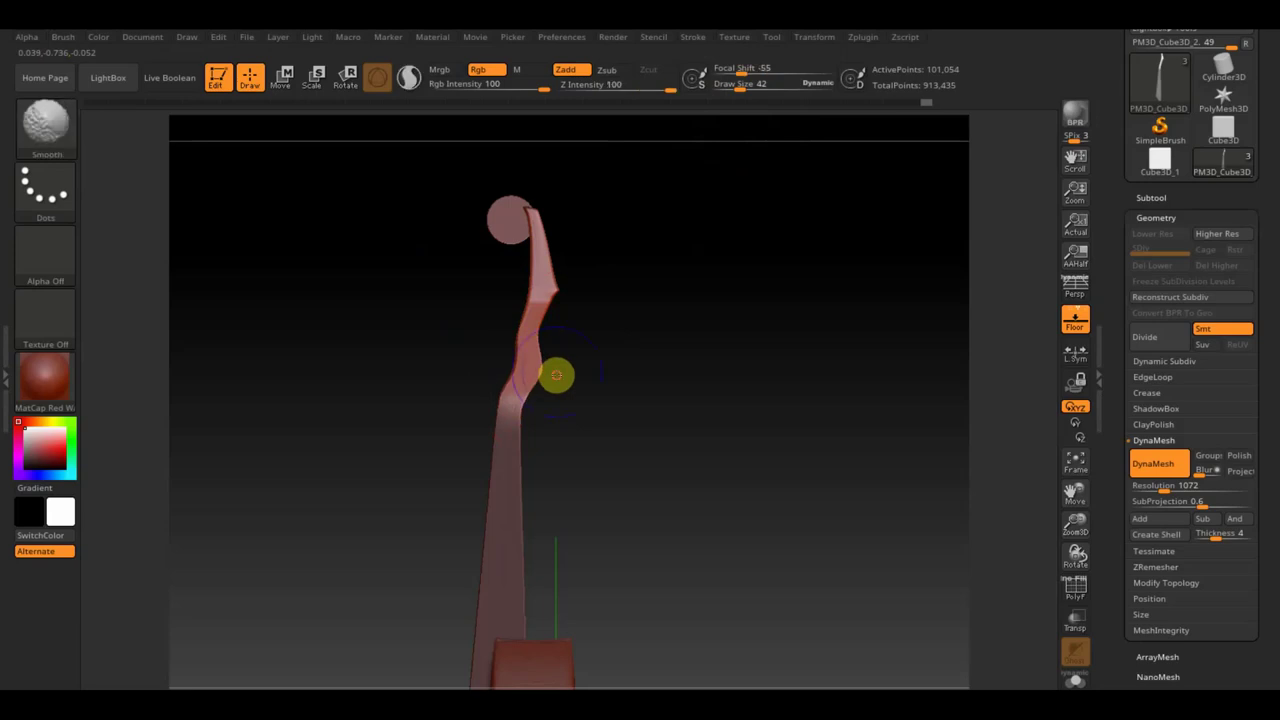
{"action": "key", "text": "shift+z"}
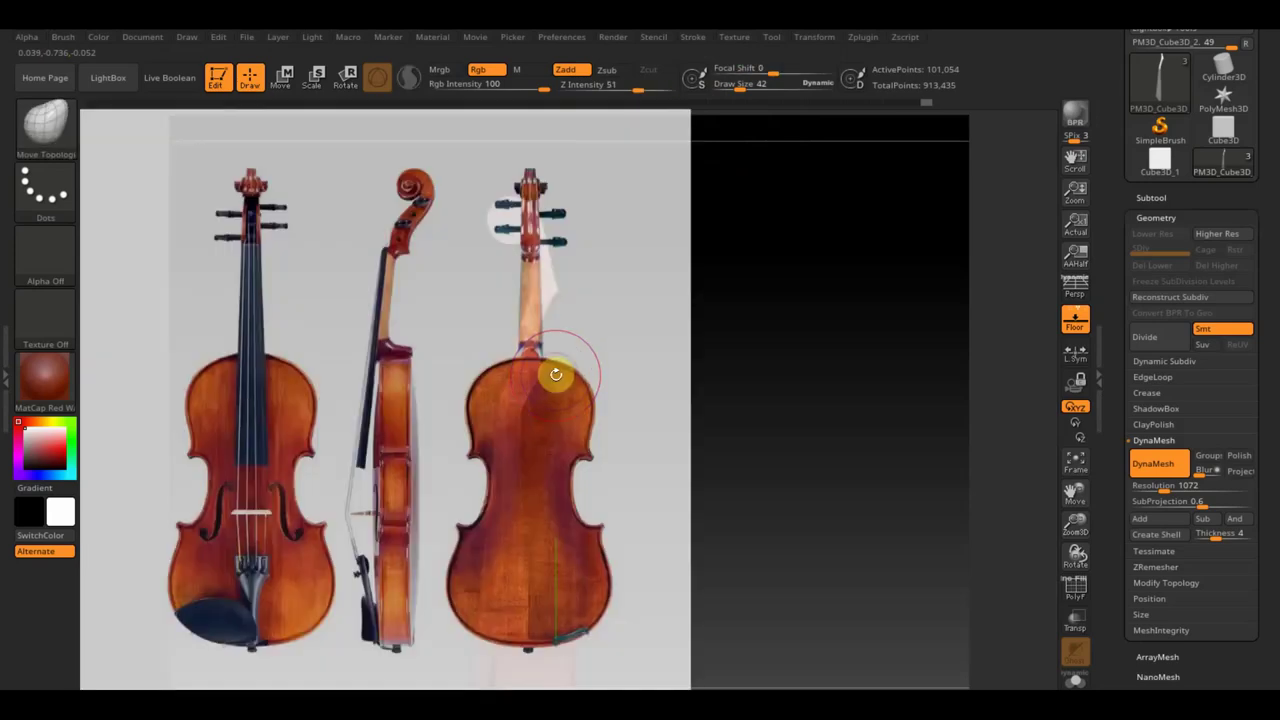
{"action": "key", "text": "shift"}
{"action": "key", "text": "shift+z"}
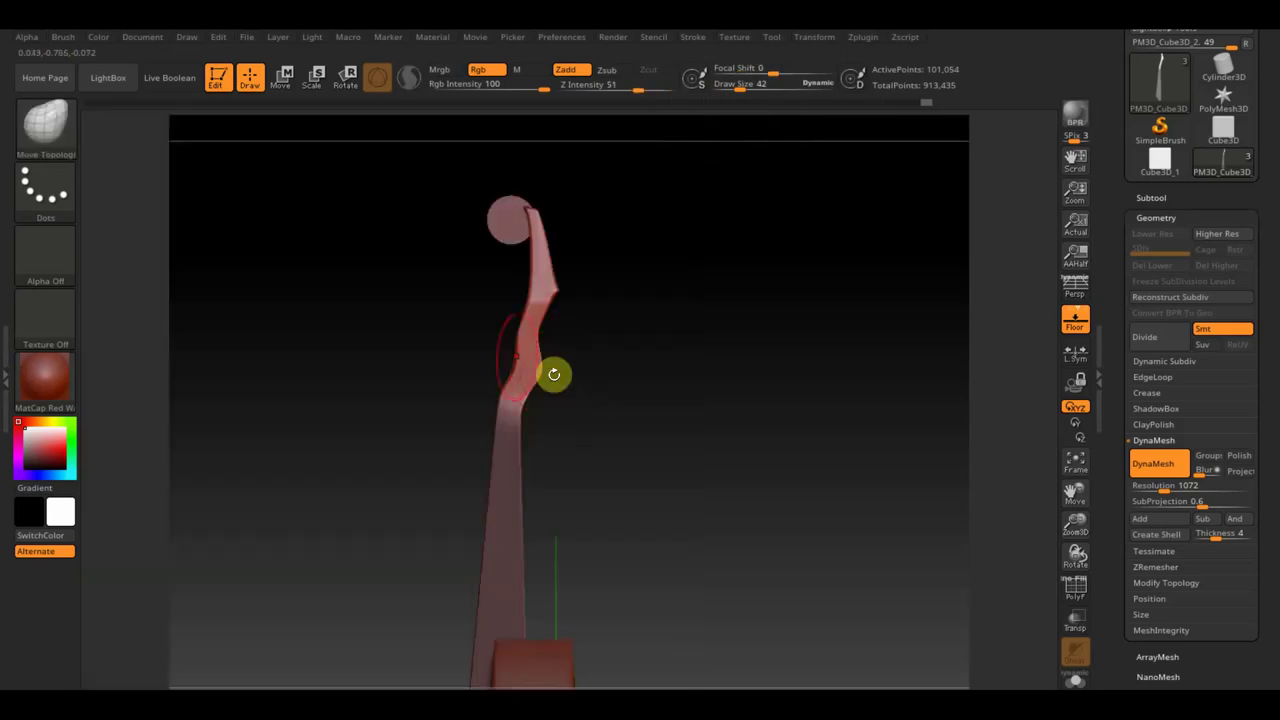
{"action": "key", "text": "shift+z"}
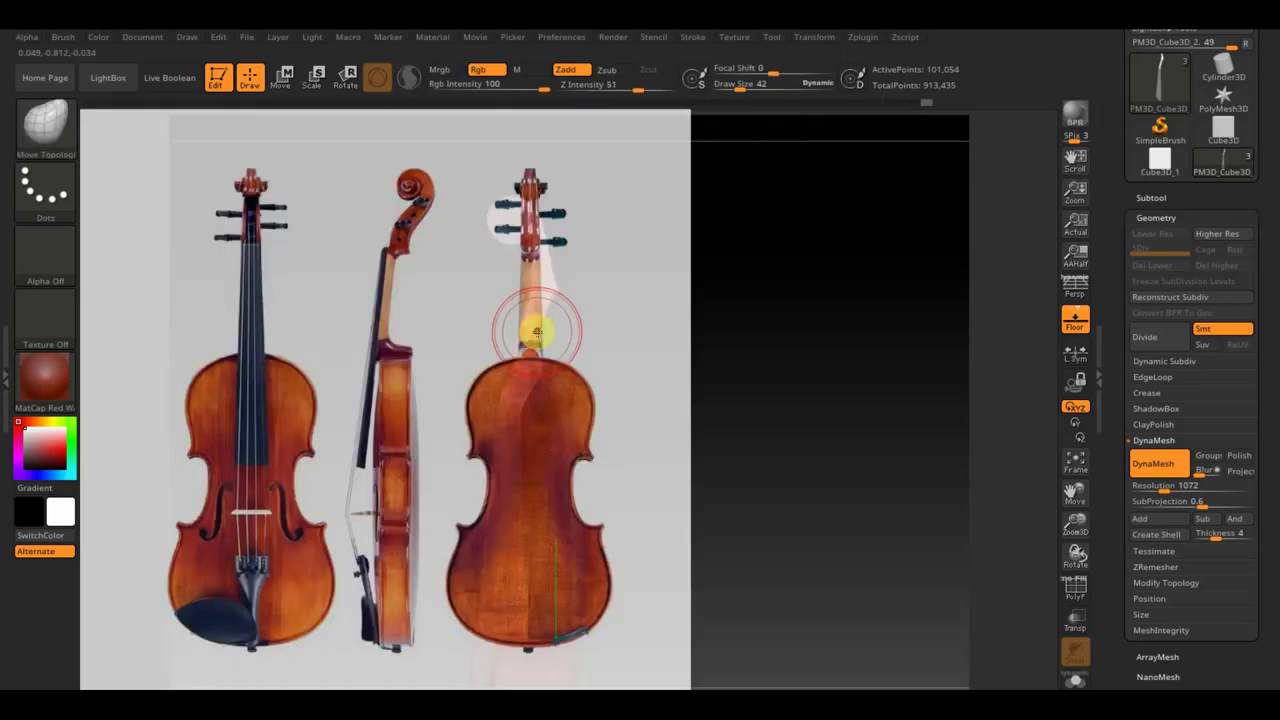
{"action": "key", "text": "shift+z"}
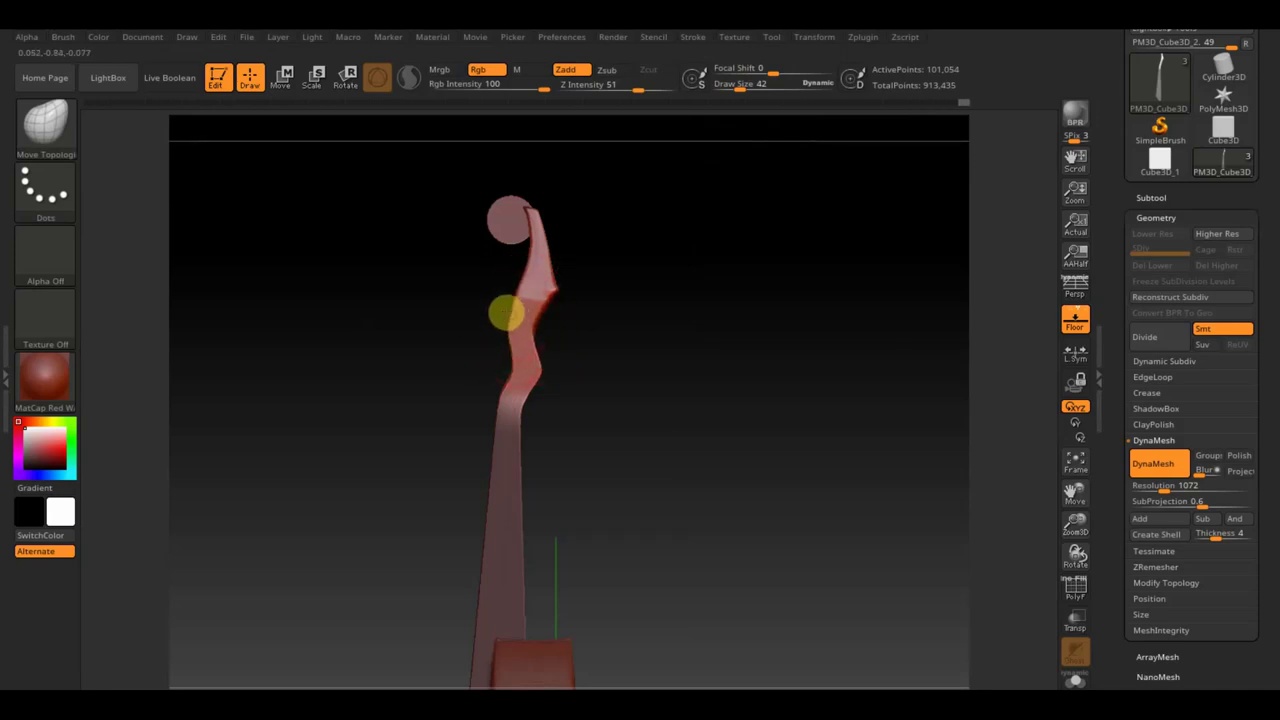
- Smooth the upper neck and pull it into an S-curved pegbox tucked under the scroll
{"action": "mouse_move", "coordinate": [628, 299]}
{"action": "left_mouse_down"}
{"action": "mouse_move", "coordinate": [616, 303]}
{"action": "mouse_move", "coordinate": [628, 320]}
{"action": "mouse_move", "coordinate": [520, 305]}
{"action": "mouse_move", "coordinate": [626, 306]}
{"action": "mouse_move", "coordinate": [549, 303]}
{"action": "left_mouse_up"}
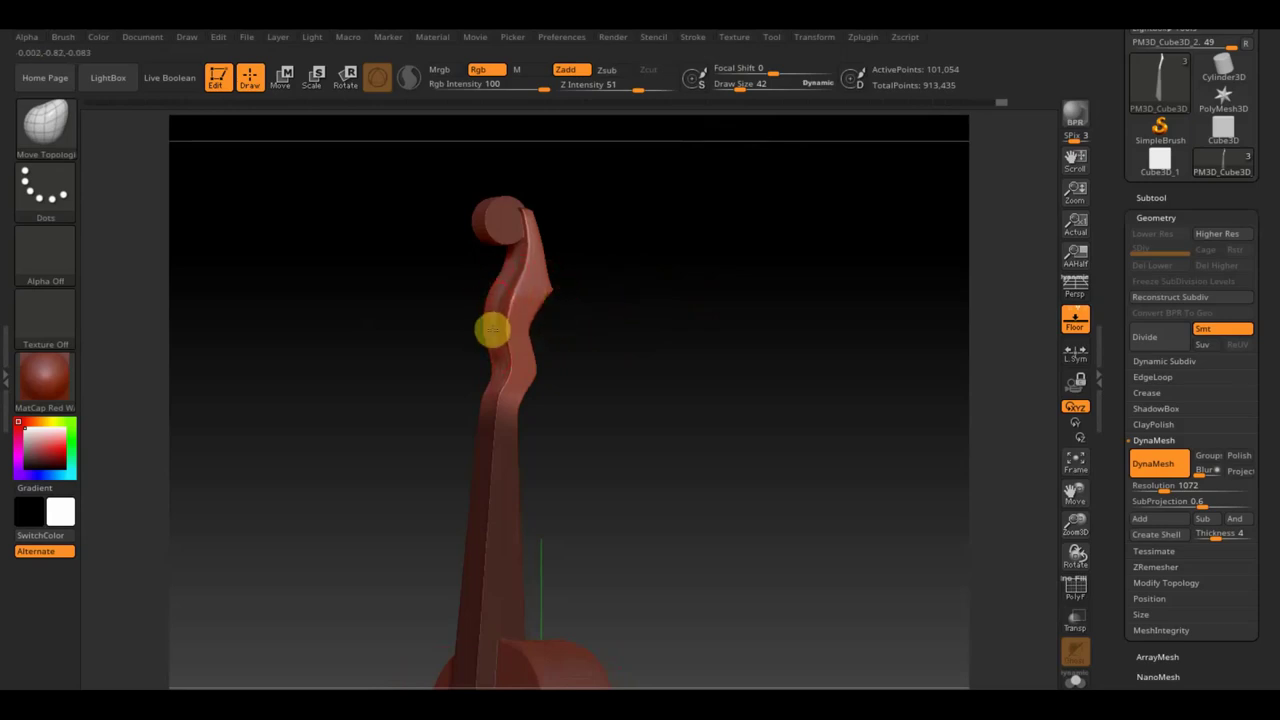
{"action": "left_click_drag", "start_coordinate": [490, 330], "coordinate": [580, 346]}
{"action": "key", "text": "shift+z"}
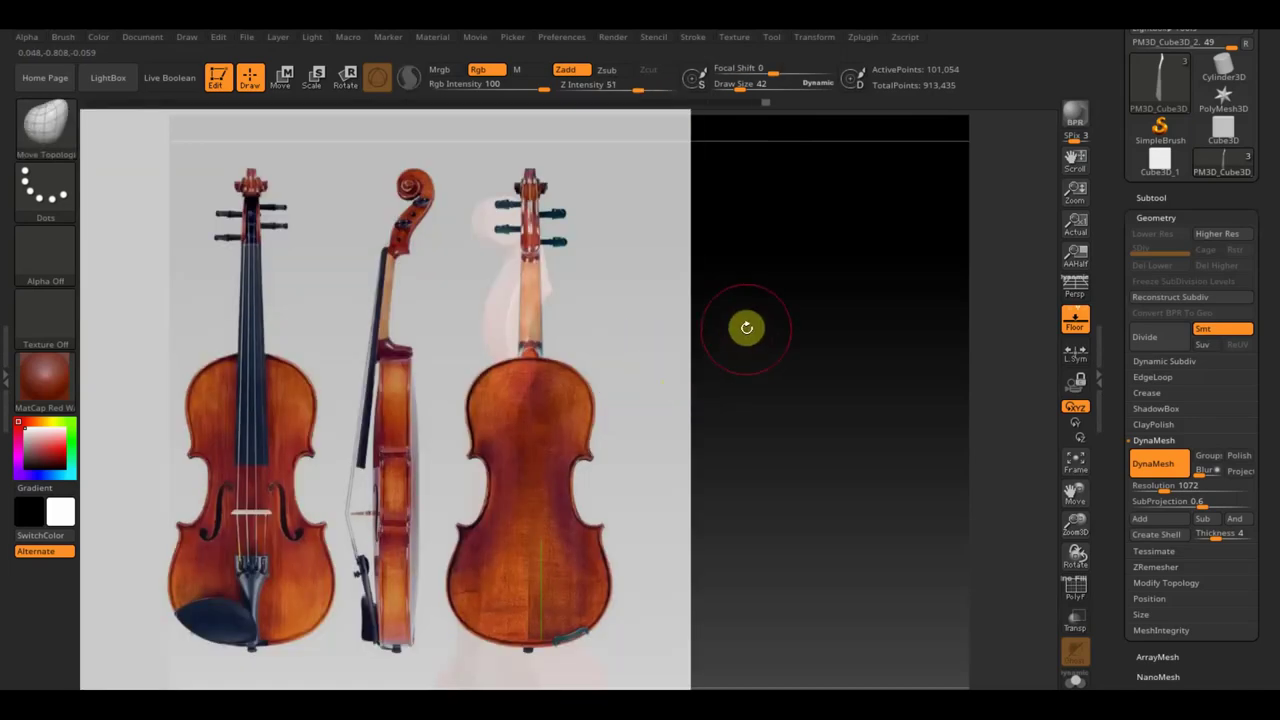
{"action": "key", "text": "shift+z"}
{"action": "left_click_drag", "start_coordinate": [666, 334], "coordinate": [647, 357]}
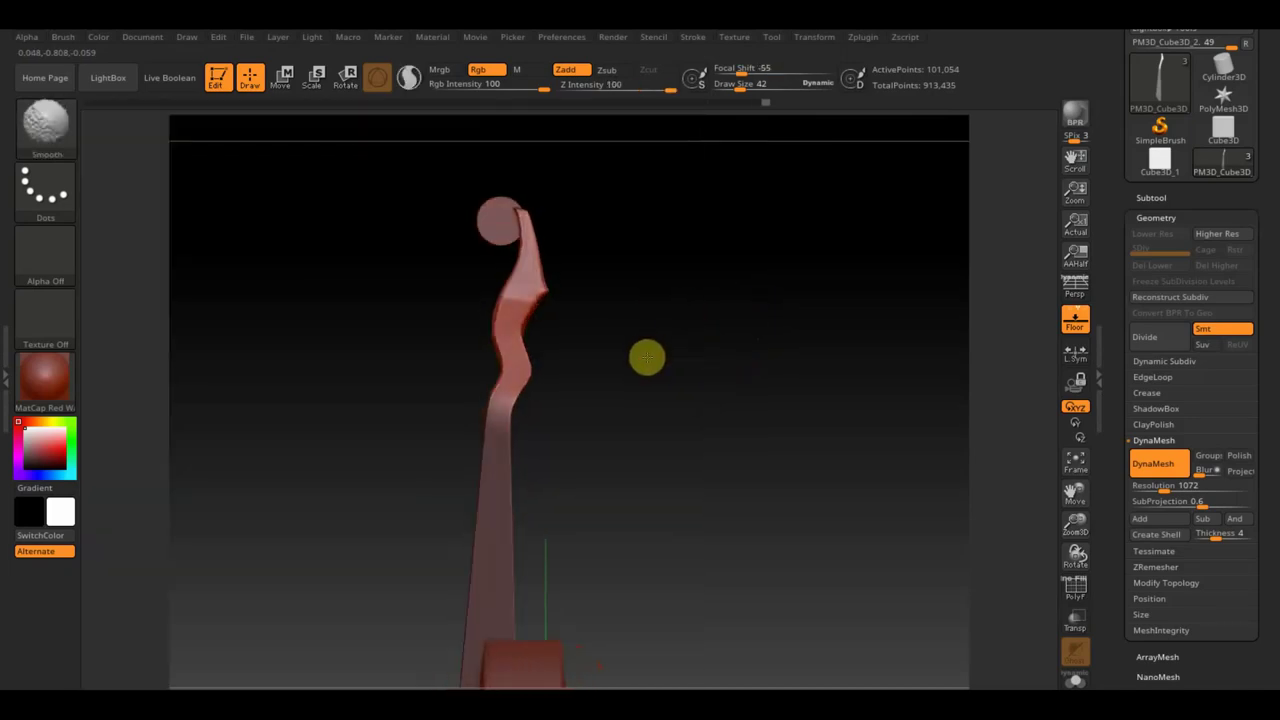
{"action": "key", "text": "shift+z"}
{"action": "key", "text": "shift+z"}
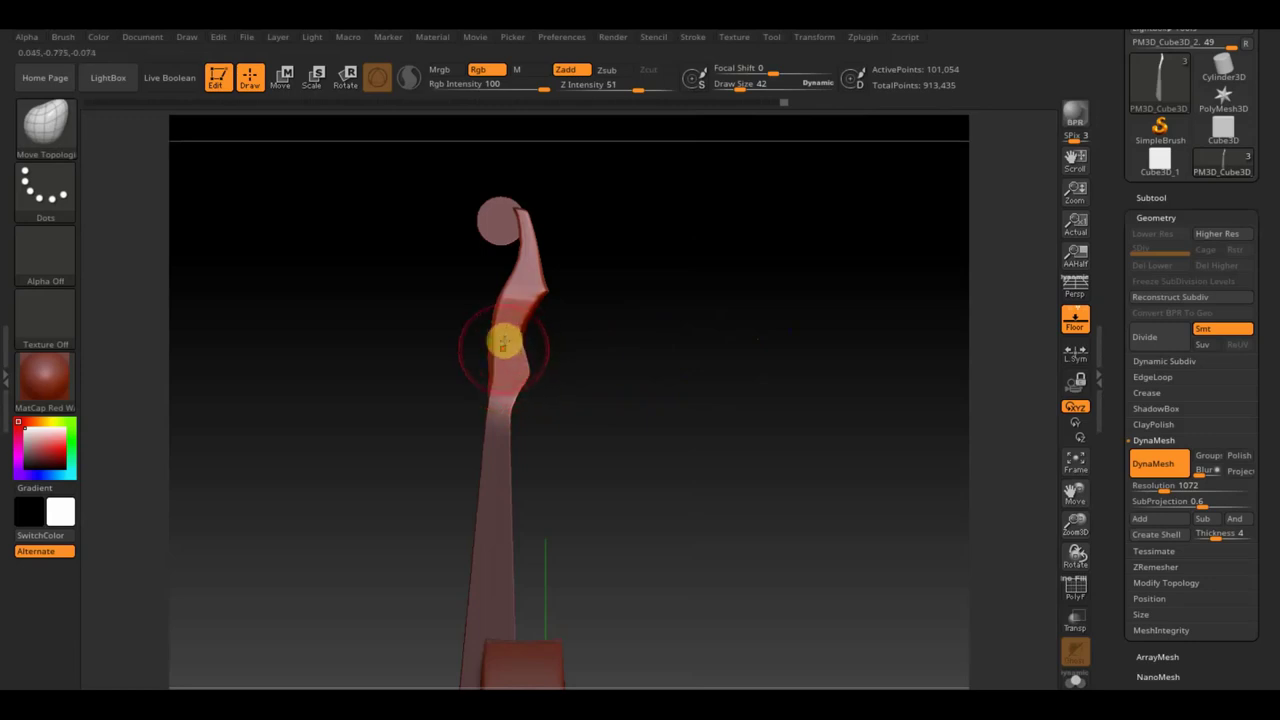
{"action": "left_click_drag", "start_coordinate": [550, 350], "coordinate": [591, 360]}
{"action": "mouse_move", "coordinate": [486, 350]}
{"action": "left_mouse_down", "text": "shift"}
{"action": "mouse_move", "coordinate": [500, 294]}
{"action": "mouse_move", "coordinate": [488, 395]}
{"action": "left_mouse_up", "text": "shift"}
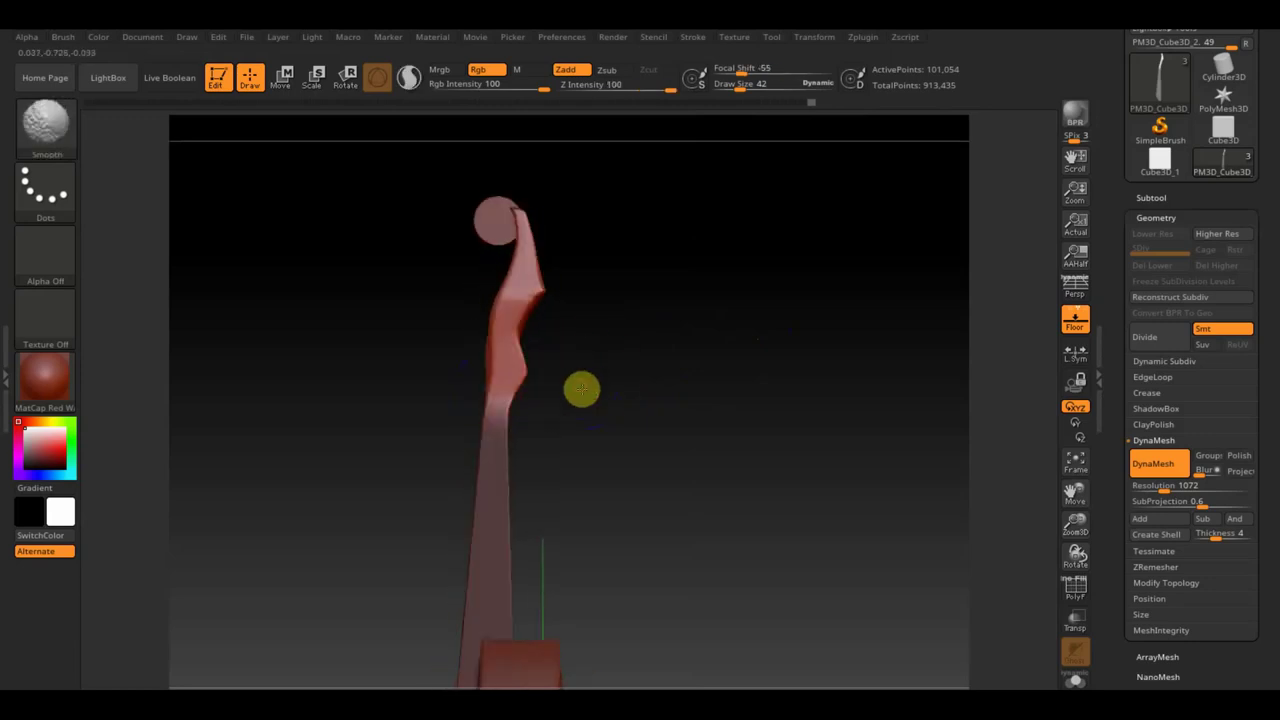
{"action": "key", "text": "shift+z"}
{"action": "key", "text": "shift+z"}
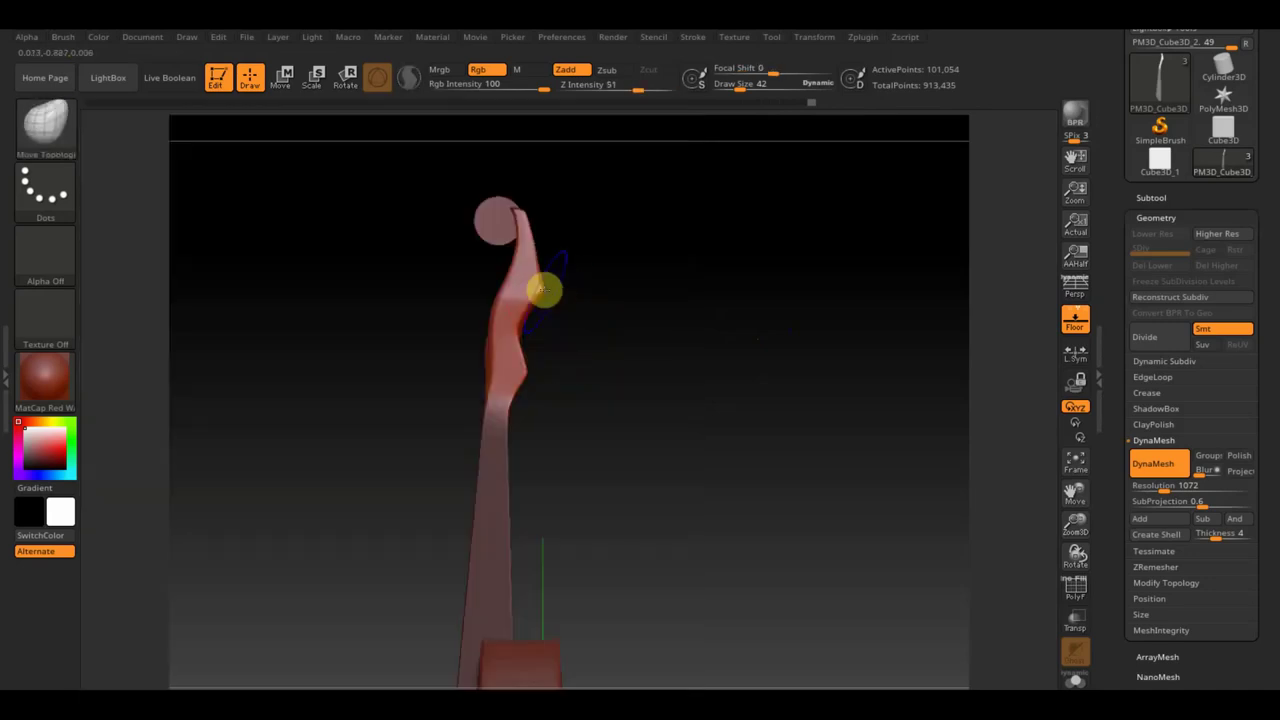
{"action": "left_click_drag", "start_coordinate": [543, 280], "coordinate": [538, 302], "text": "shift"}
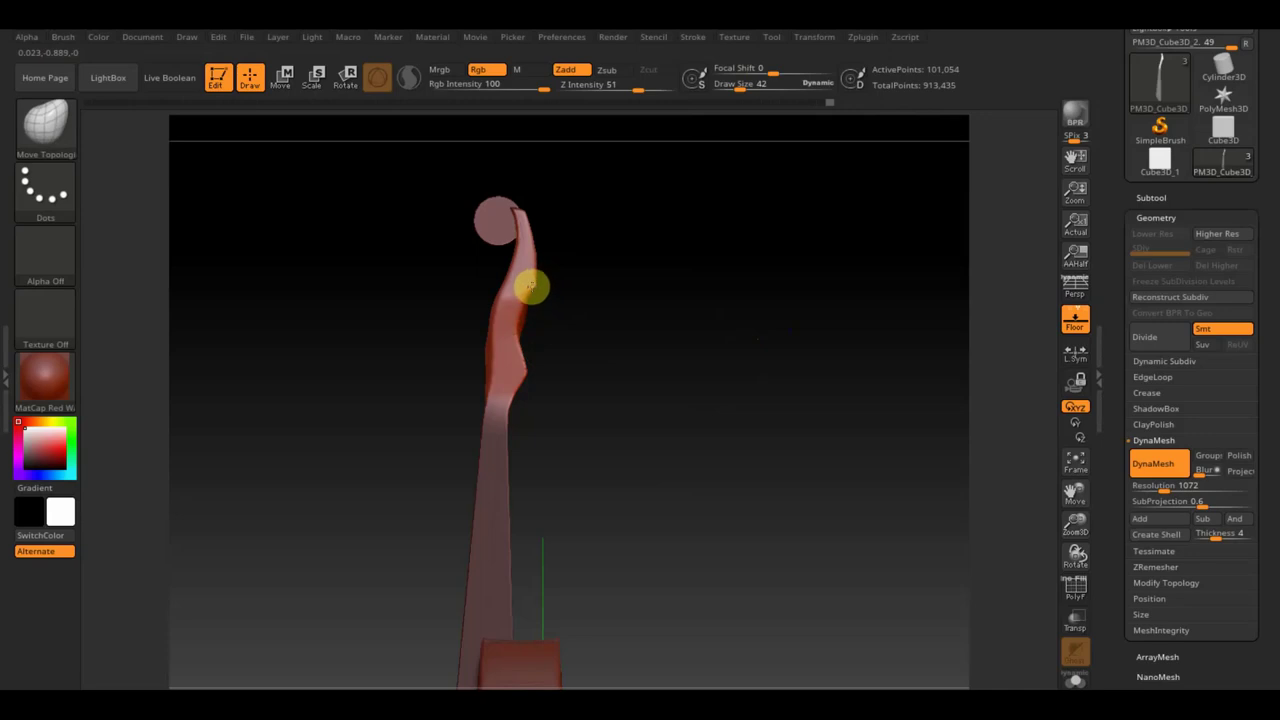
{"action": "left_click_drag", "start_coordinate": [531, 287], "coordinate": [512, 210]}
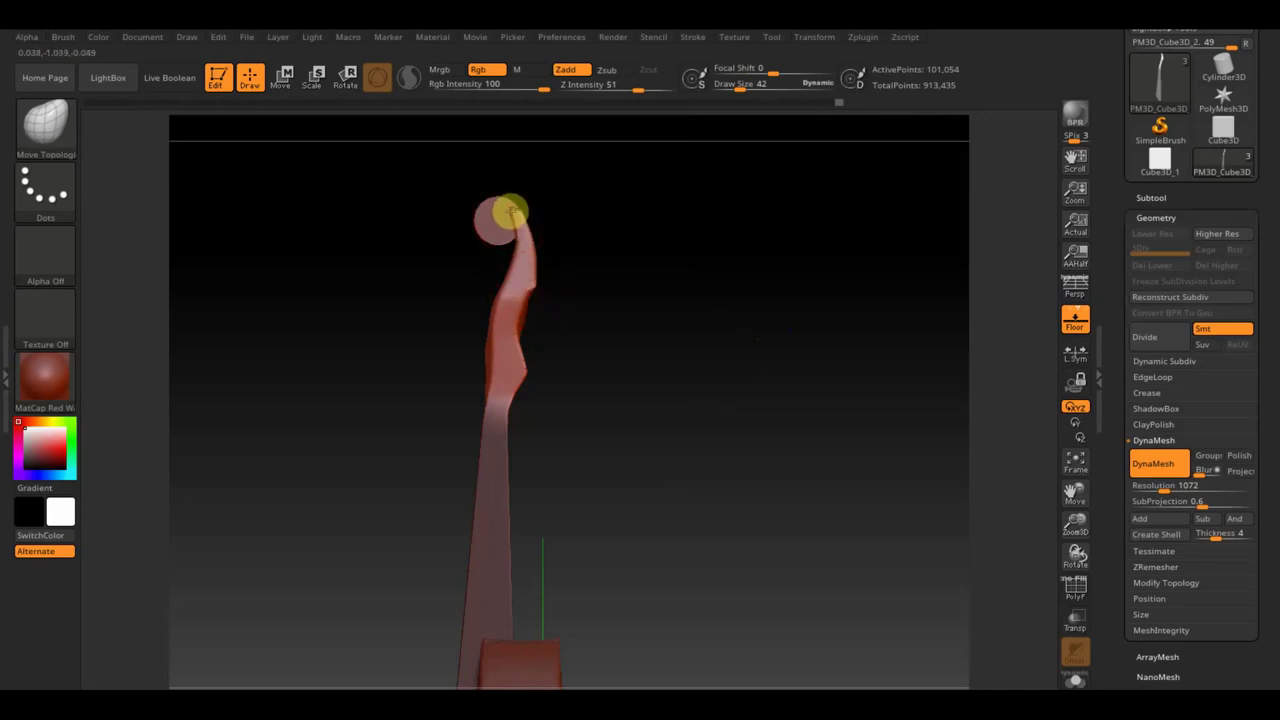
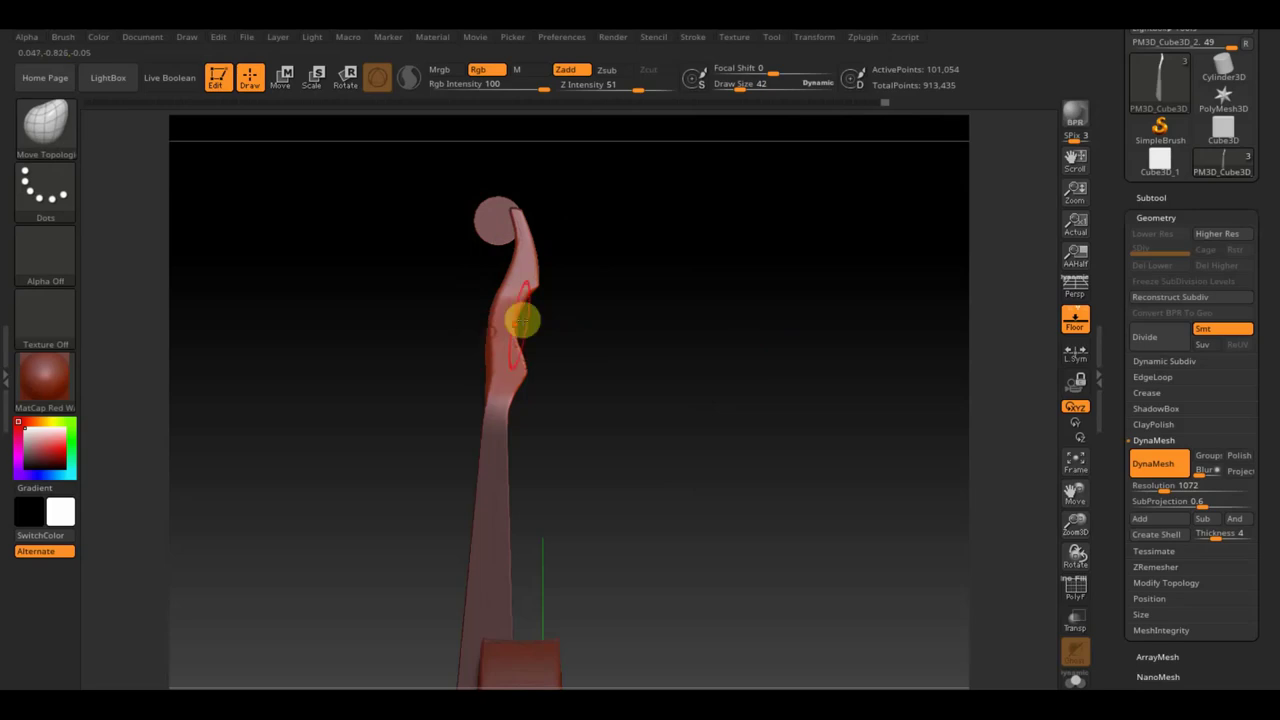
- Smooth the neck surface and remesh it with the mask cleared
{"action": "left_click_drag", "start_coordinate": [523, 320], "coordinate": [592, 323], "text": "shift"}
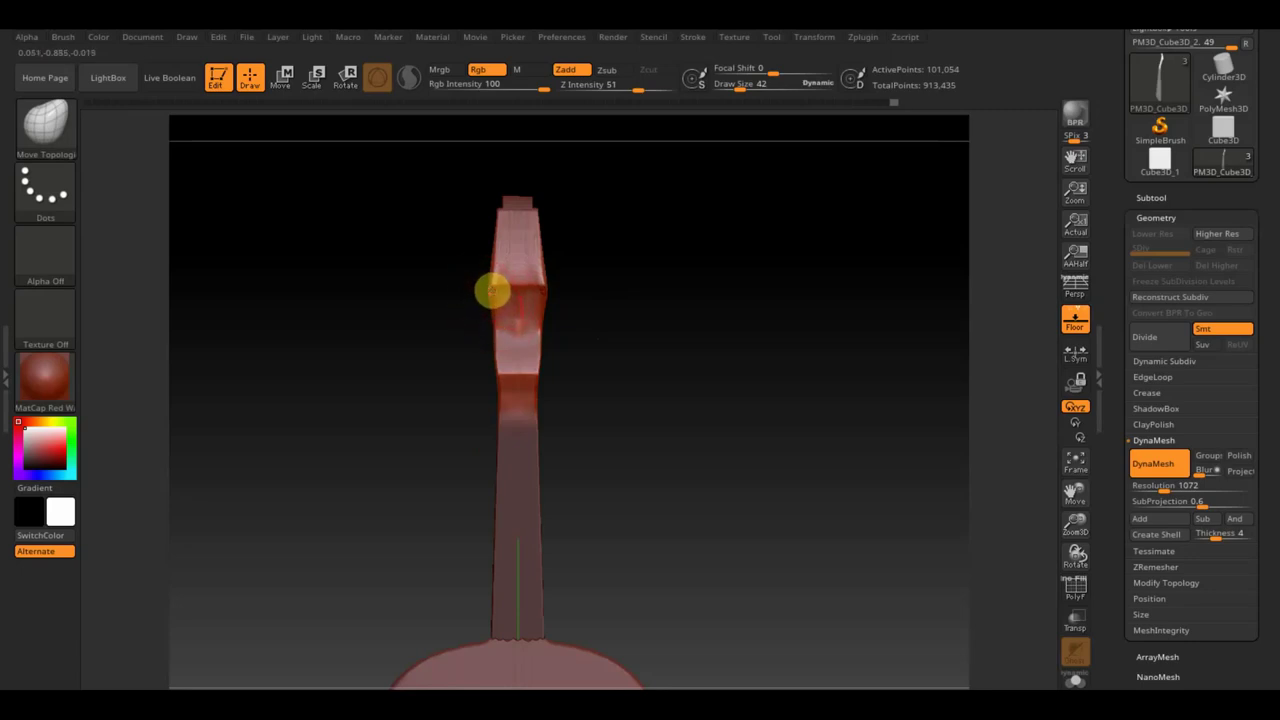
{"action": "key", "text": "shift"}
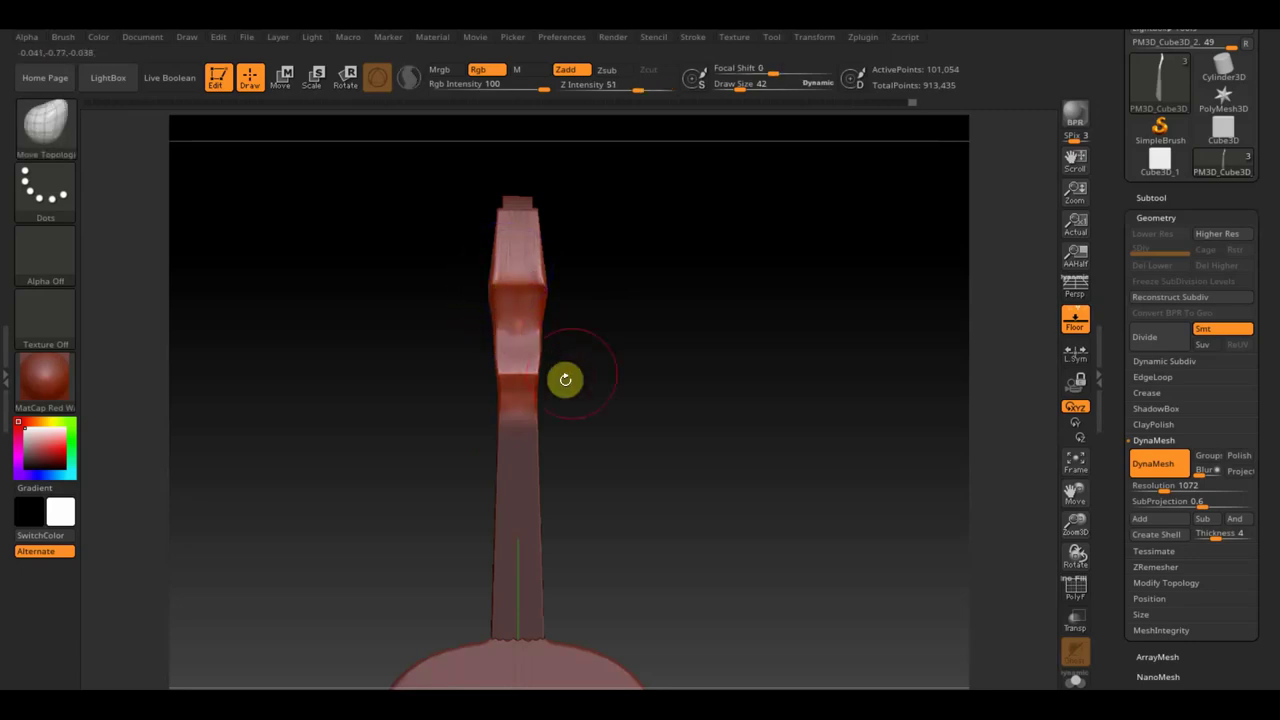
{"action": "left_click_drag", "start_coordinate": [566, 377], "coordinate": [657, 374], "text": "shift"}
{"action": "key", "text": "shift"}
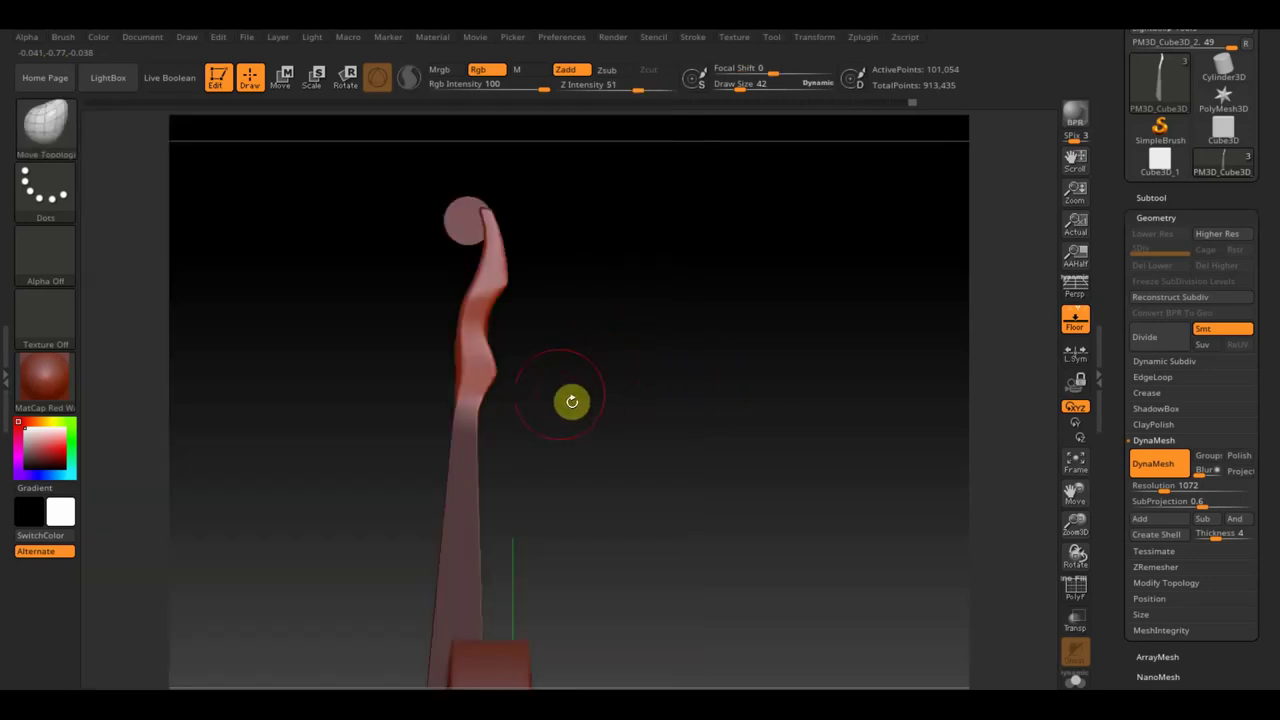
{"action": "left_click_drag", "start_coordinate": [551, 403], "coordinate": [563, 386], "text": "ctrl"}
{"action": "left_click_drag", "start_coordinate": [611, 316], "coordinate": [667, 373], "text": "ctrl"}
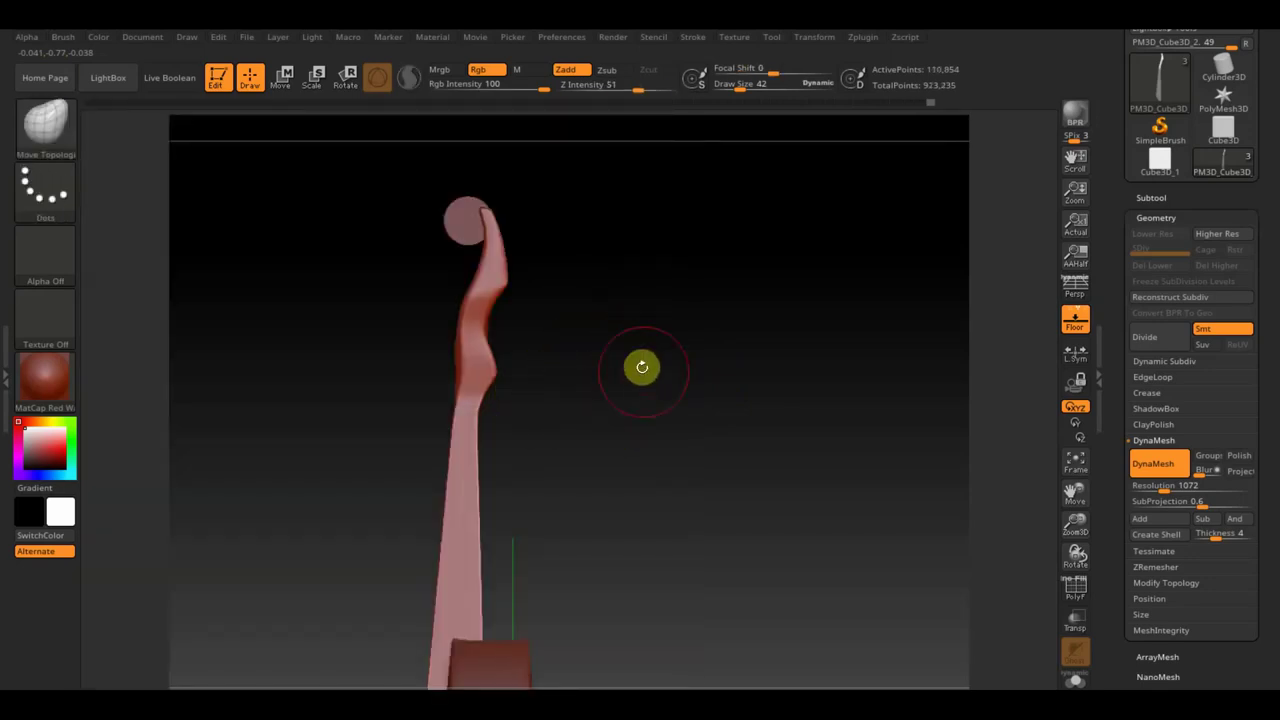
{"action": "mouse_move", "coordinate": [657, 246]}
{"action": "left_mouse_down", "text": "shift"}
{"action": "mouse_move", "coordinate": [746, 269]}
{"action": "mouse_move", "coordinate": [623, 286]}
{"action": "left_mouse_up", "text": "shift"}
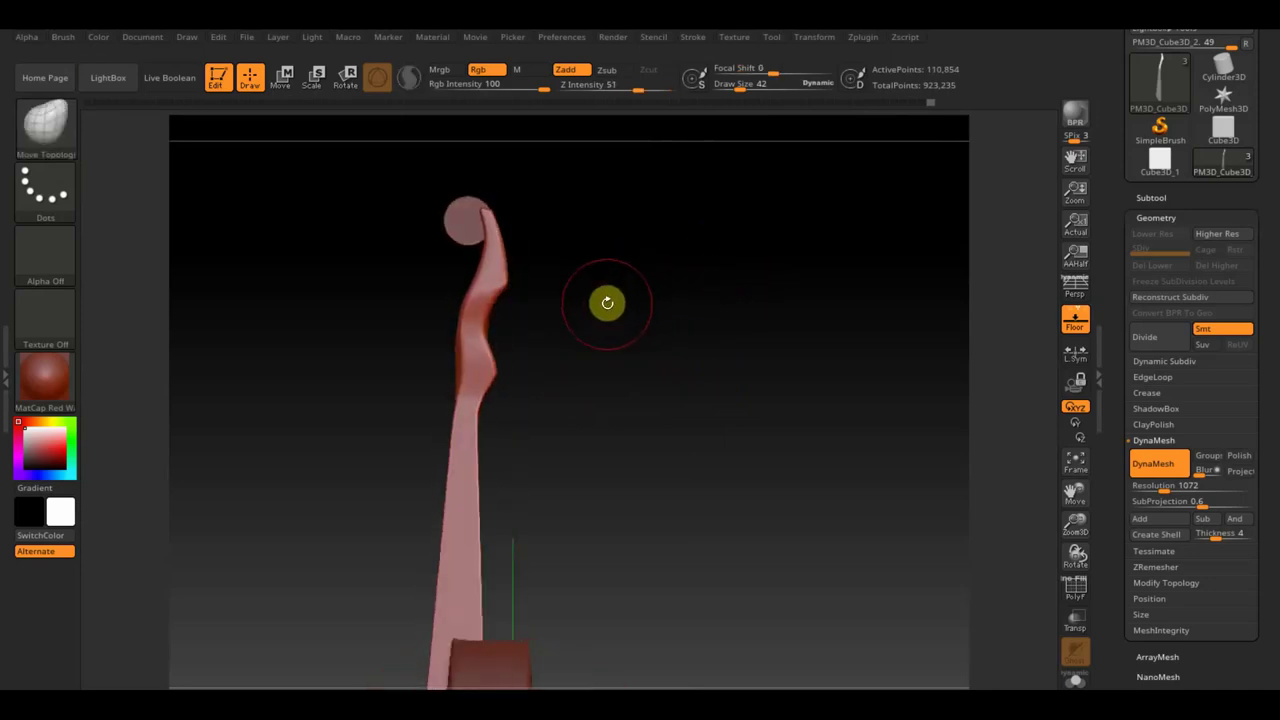
{"action": "left_click_drag", "start_coordinate": [575, 250], "coordinate": [570, 246], "text": "shift"}
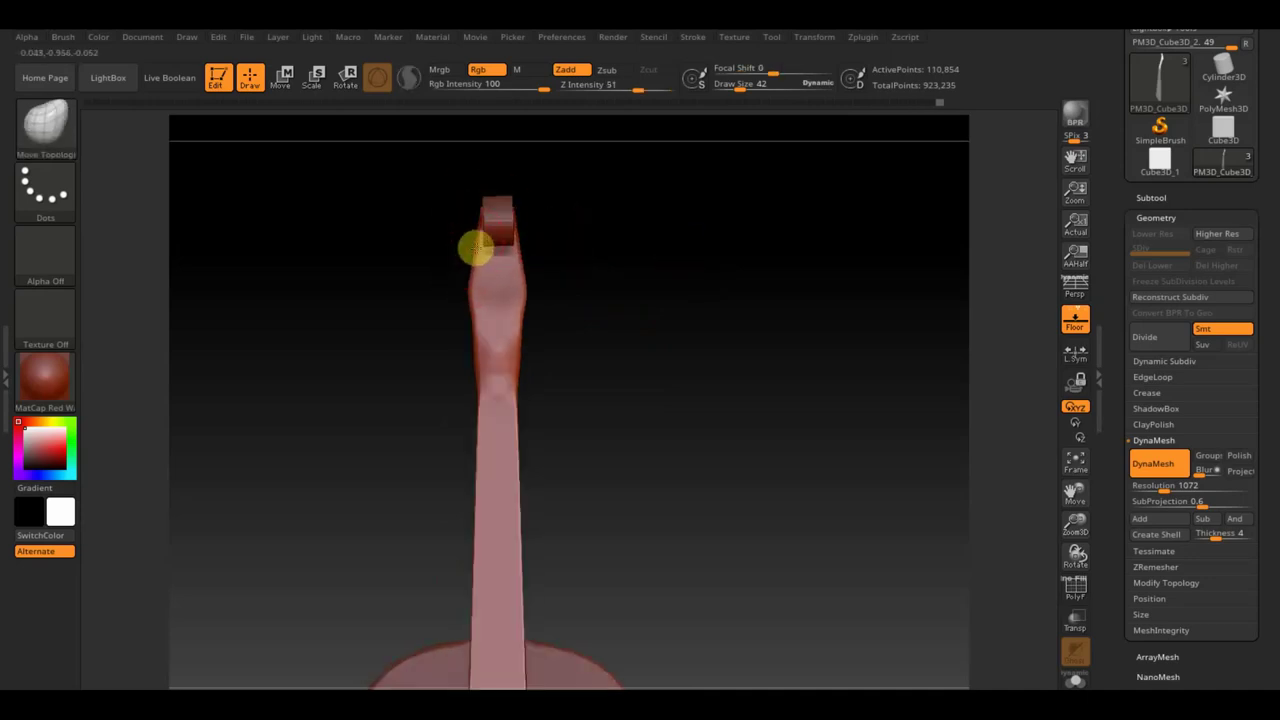
- Reshape the upper neck below the scroll, checking it against the reference profile
{"action": "left_click_drag", "start_coordinate": [477, 274], "coordinate": [500, 363]}
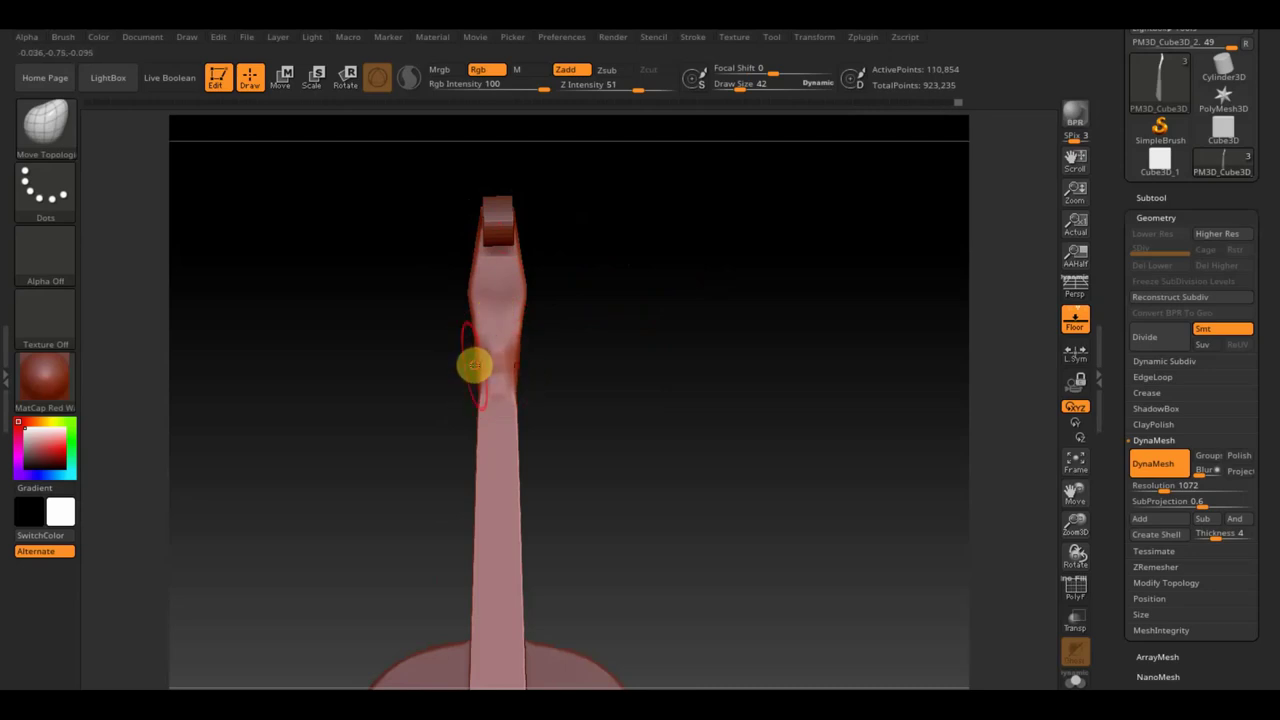
{"action": "left_click_drag", "start_coordinate": [611, 397], "coordinate": [563, 397], "text": "shift"}
{"action": "key", "text": "shift+z"}
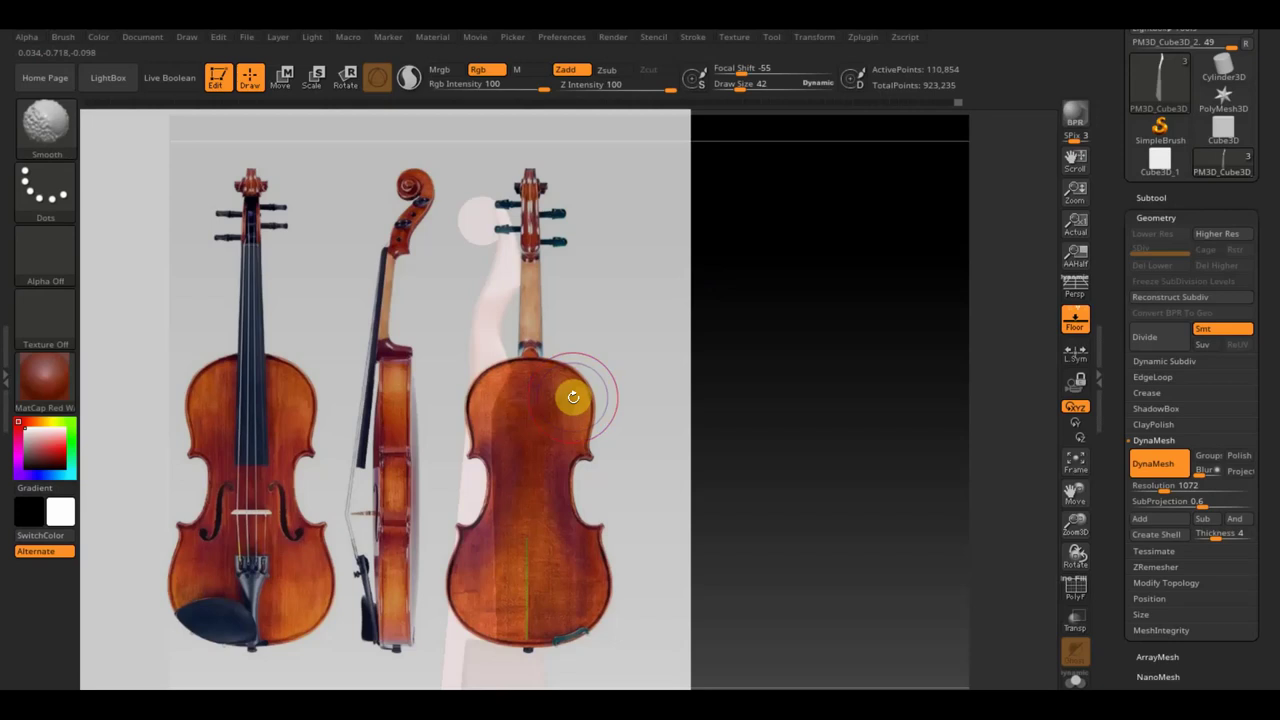
{"action": "key", "text": "shift+z"}
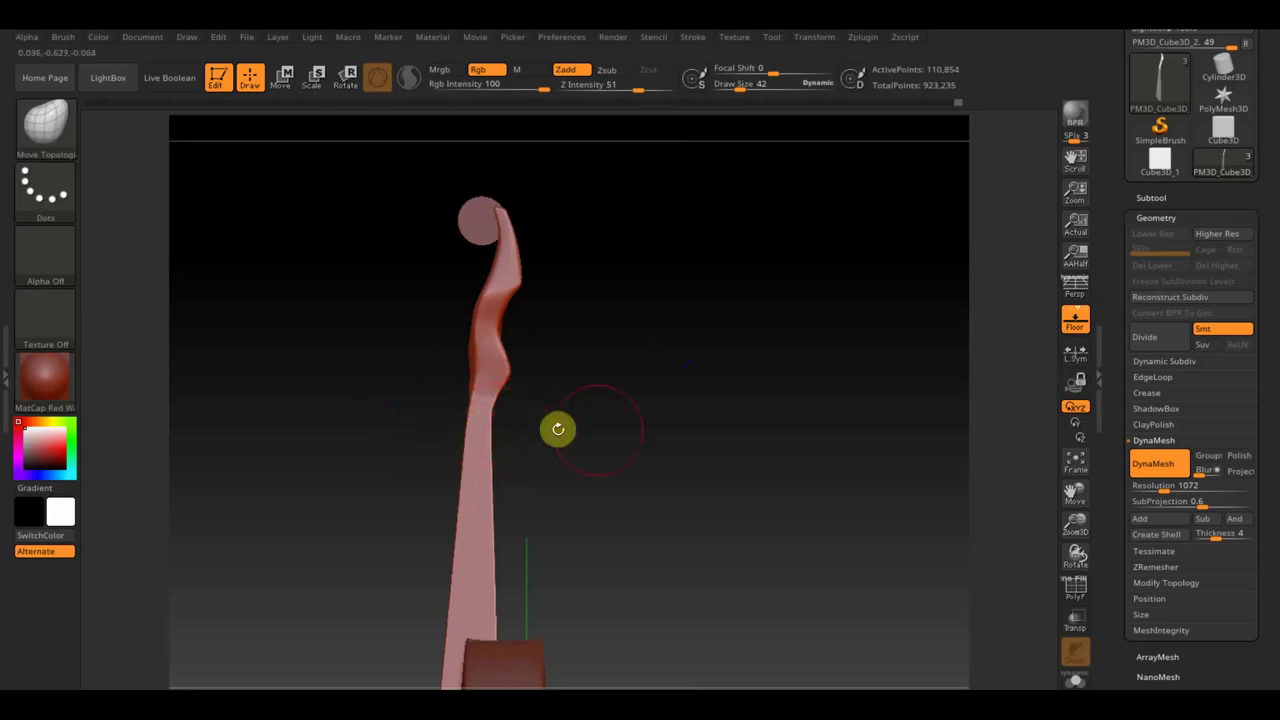
- Mask the scroll at the top of the neck, then clear the mask
{"action": "left_click_drag", "start_coordinate": [614, 446], "coordinate": [608, 408]}
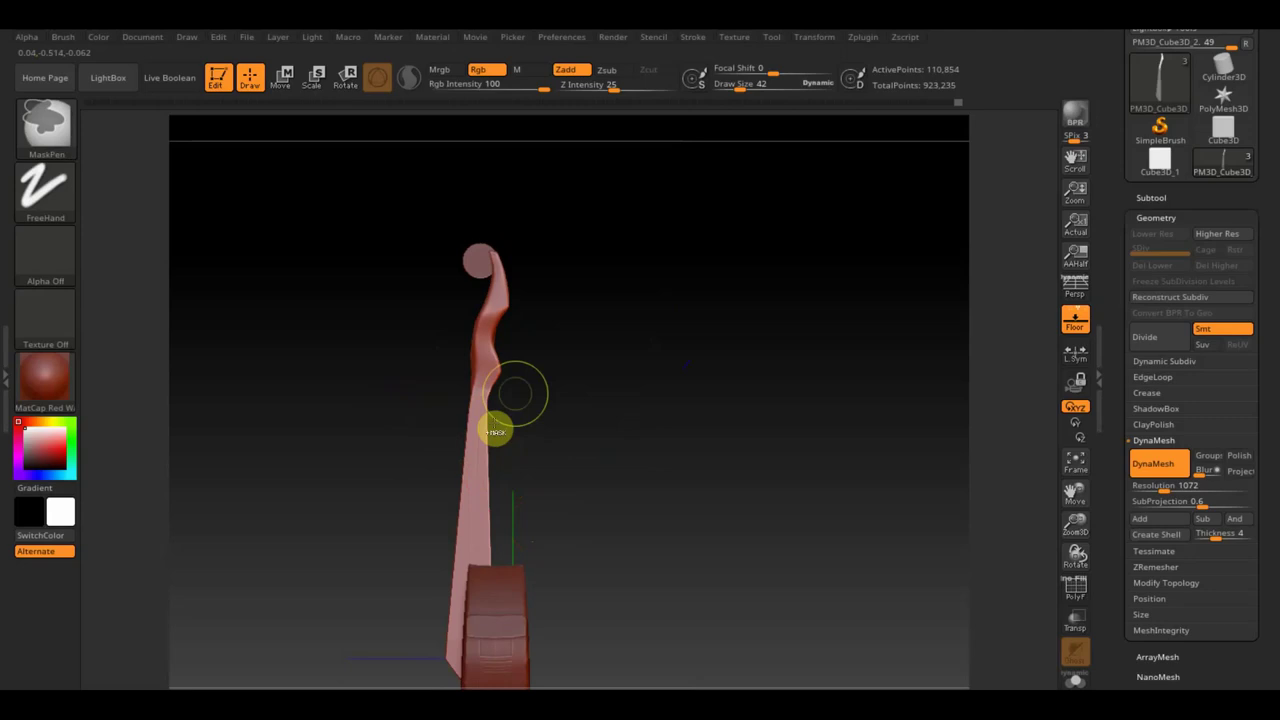
{"action": "left_click", "coordinate": [581, 346]}
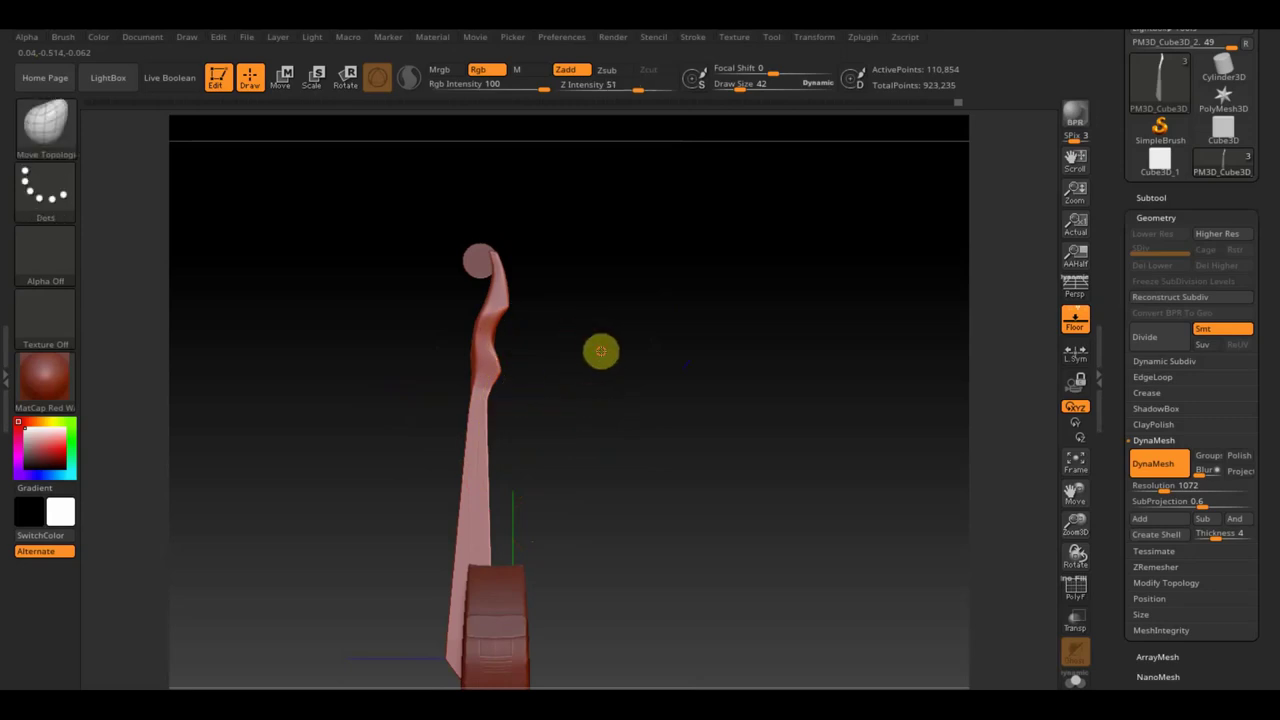
{"action": "left_click_drag", "start_coordinate": [423, 216], "coordinate": [550, 390], "text": "ctrl"}
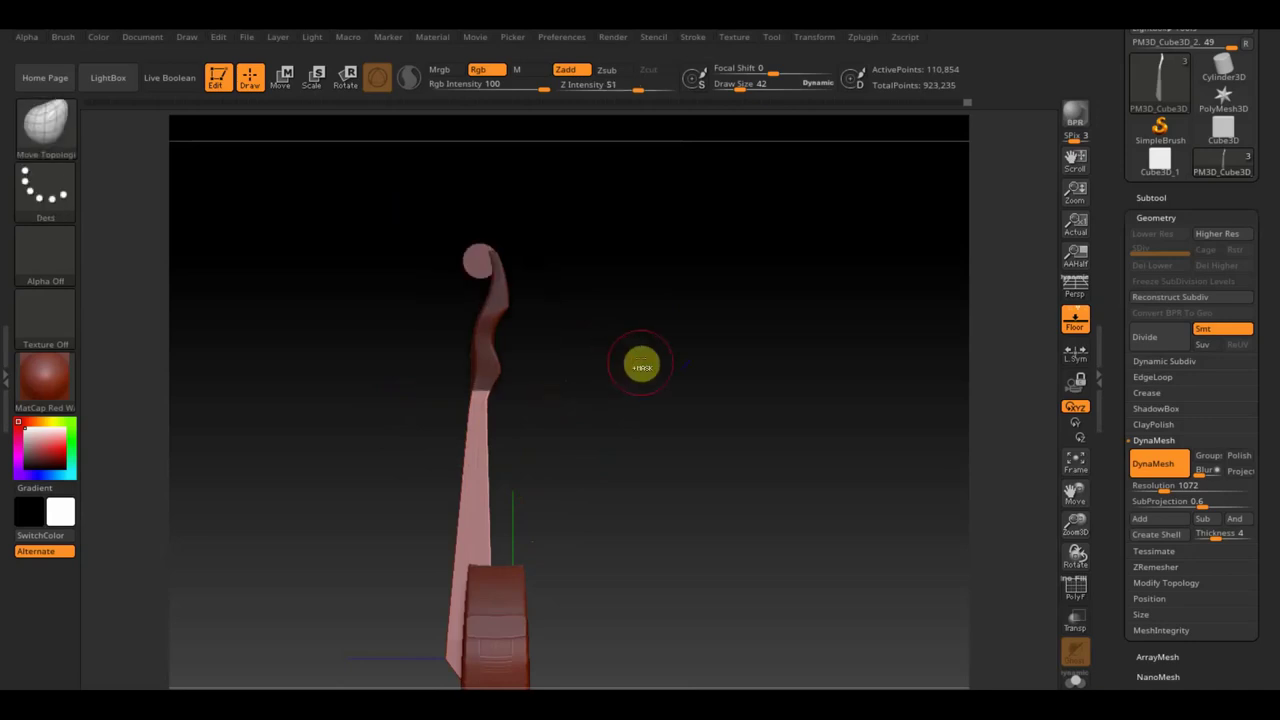
{"action": "left_click", "coordinate": [641, 361], "text": "ctrl"}
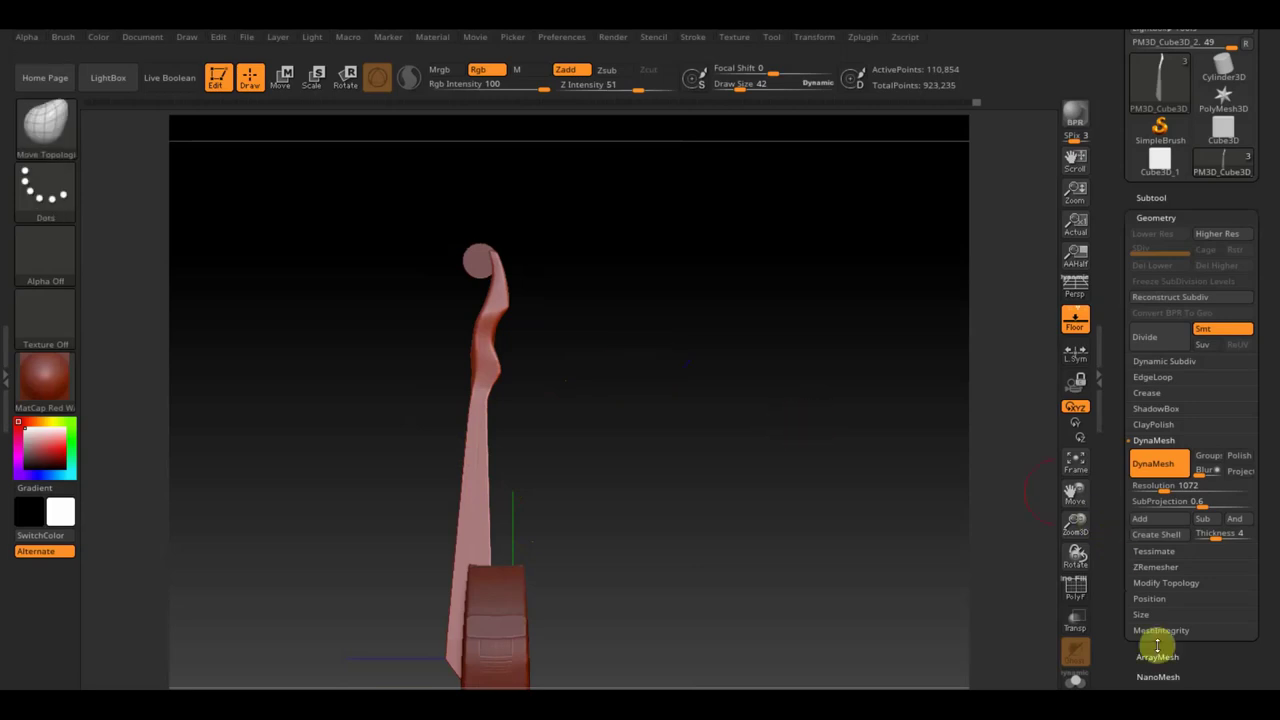
- Split the neck mesh into separate subtools with Groups Split
{"action": "left_click", "coordinate": [1153, 197]}
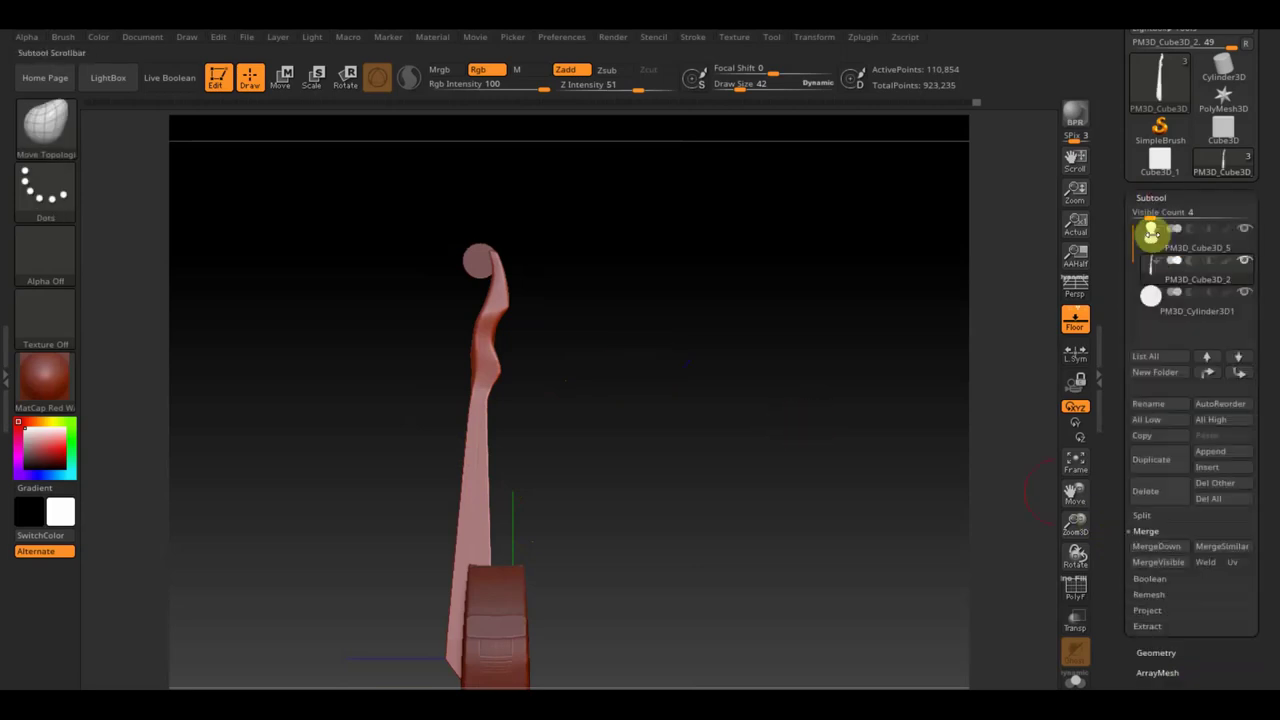
{"action": "left_click", "coordinate": [1155, 516]}
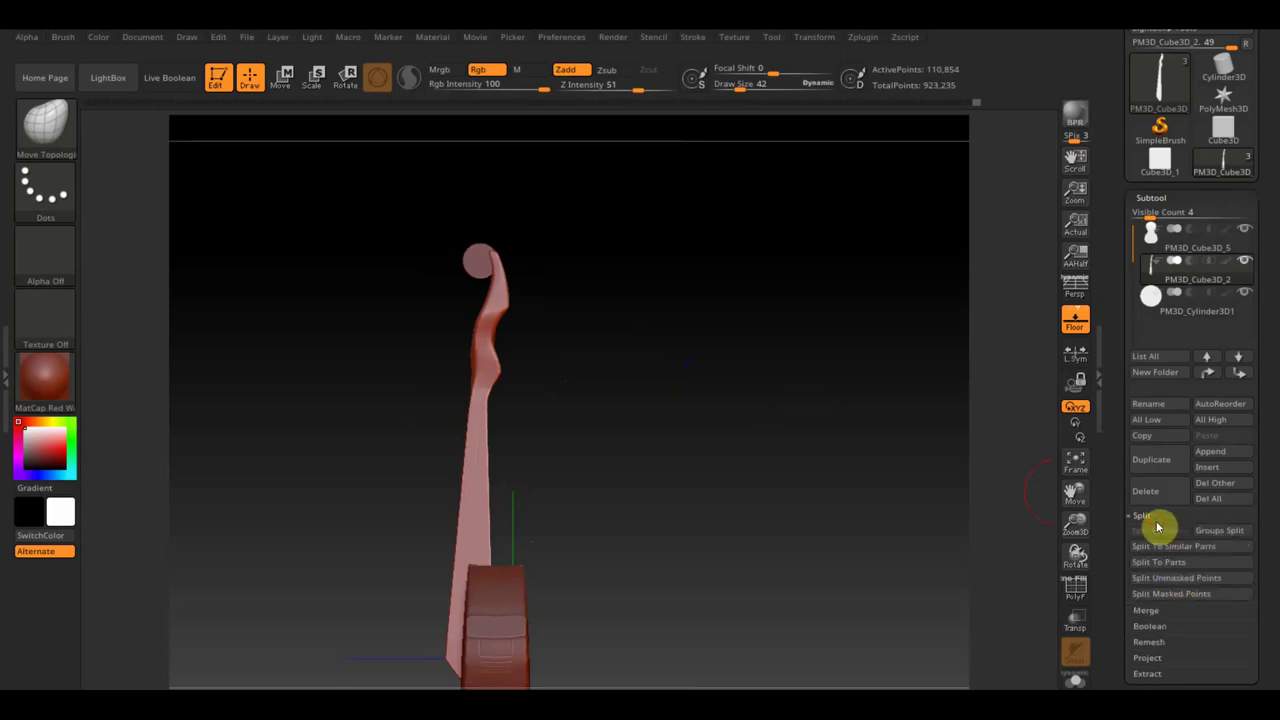
{"action": "left_click", "coordinate": [1212, 529]}
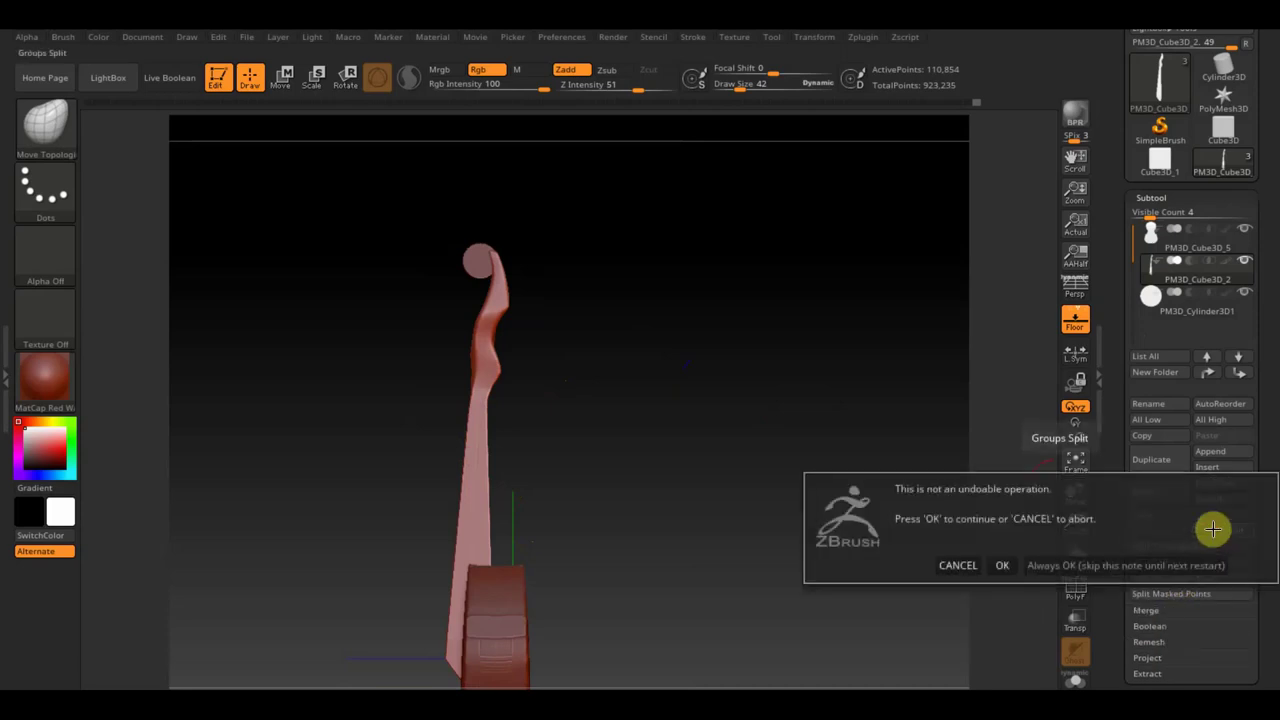
{"action": "left_click", "coordinate": [1002, 565]}
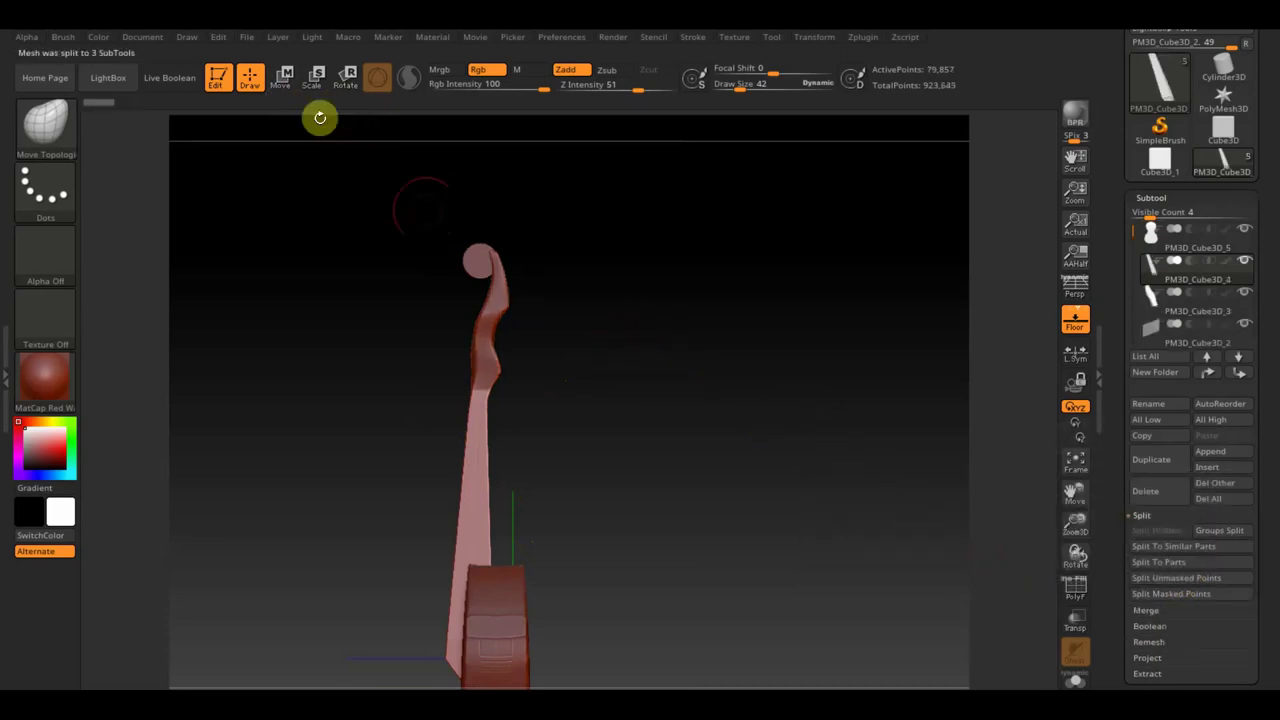
- Select the neck subtool and raise it slightly with the Move gizmo
{"action": "left_click", "coordinate": [479, 313], "text": "alt"}
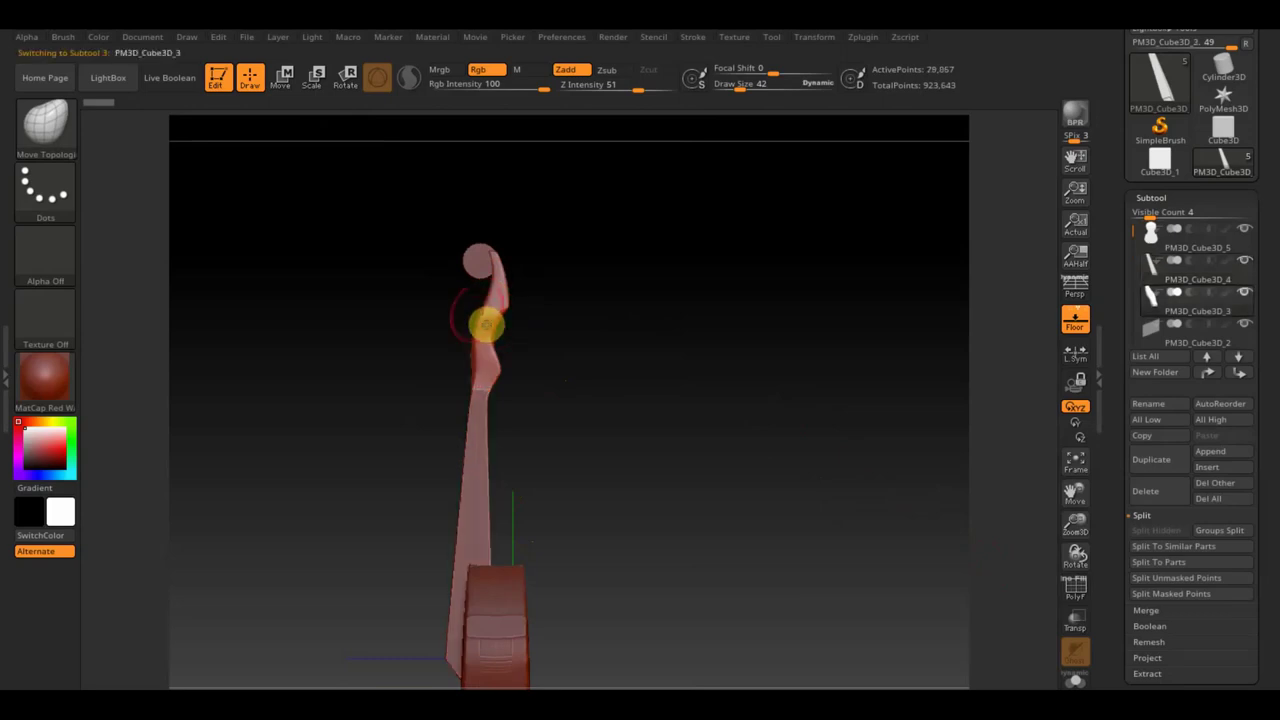
{"action": "left_click", "coordinate": [286, 80]}
{"action": "mouse_move", "coordinate": [512, 500]}
{"action": "left_mouse_down"}
{"action": "mouse_move", "coordinate": [505, 260]}
{"action": "mouse_move", "coordinate": [477, 189]}
{"action": "left_mouse_up"}
{"action": "left_click_drag", "start_coordinate": [405, 290], "coordinate": [385, 289]}
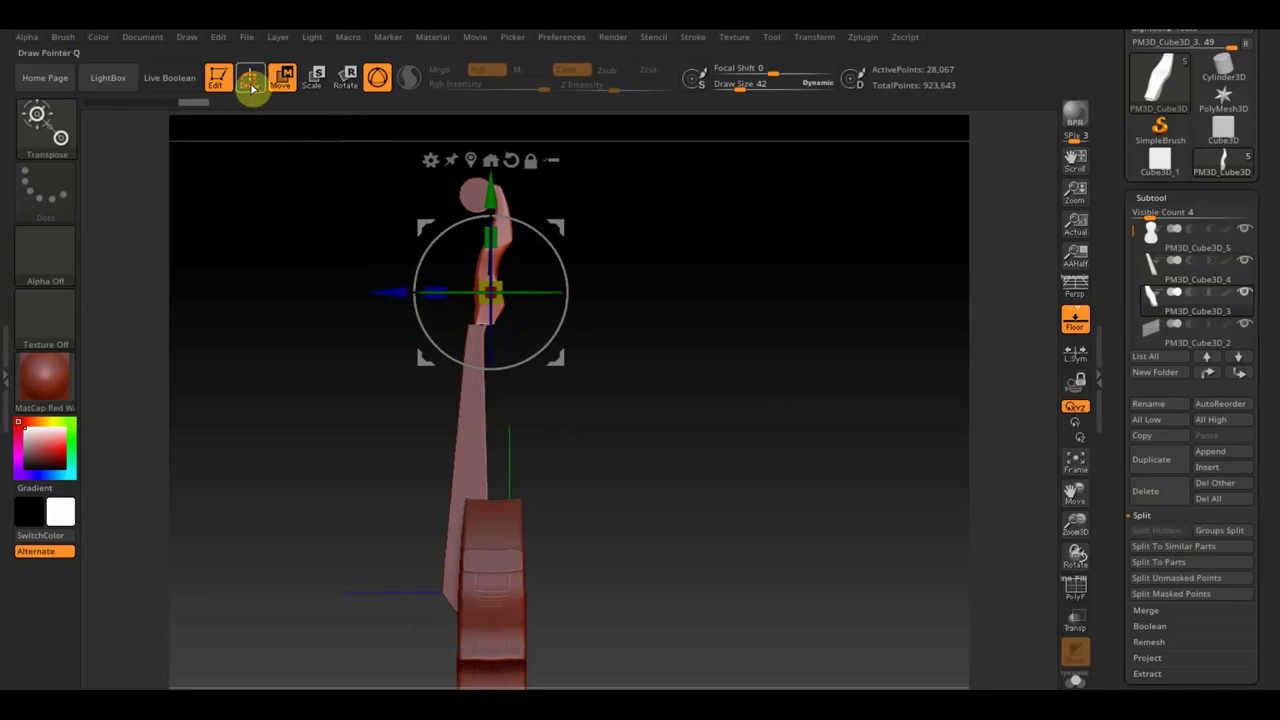
- Adjust the reference images' opacity, scale and position to line up with the model
{"action": "left_click", "coordinate": [250, 77]}
{"action": "key", "text": "shift"}
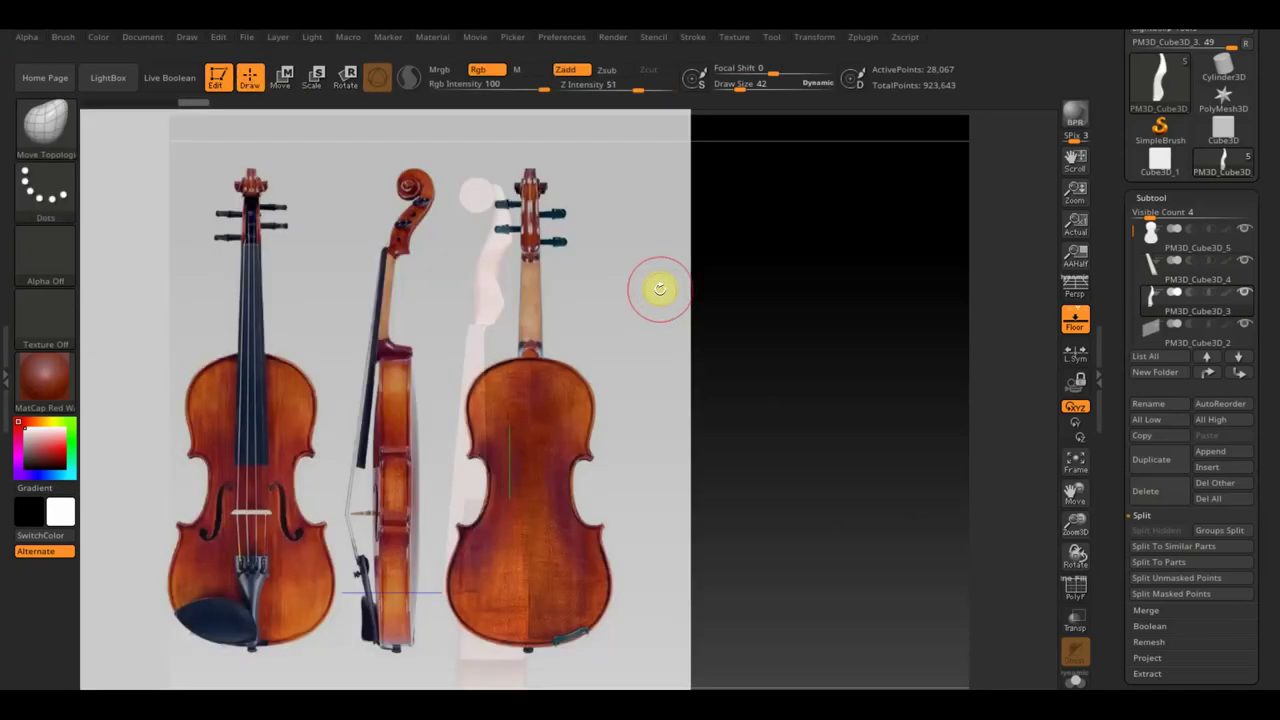
{"action": "key", "text": "shift"}
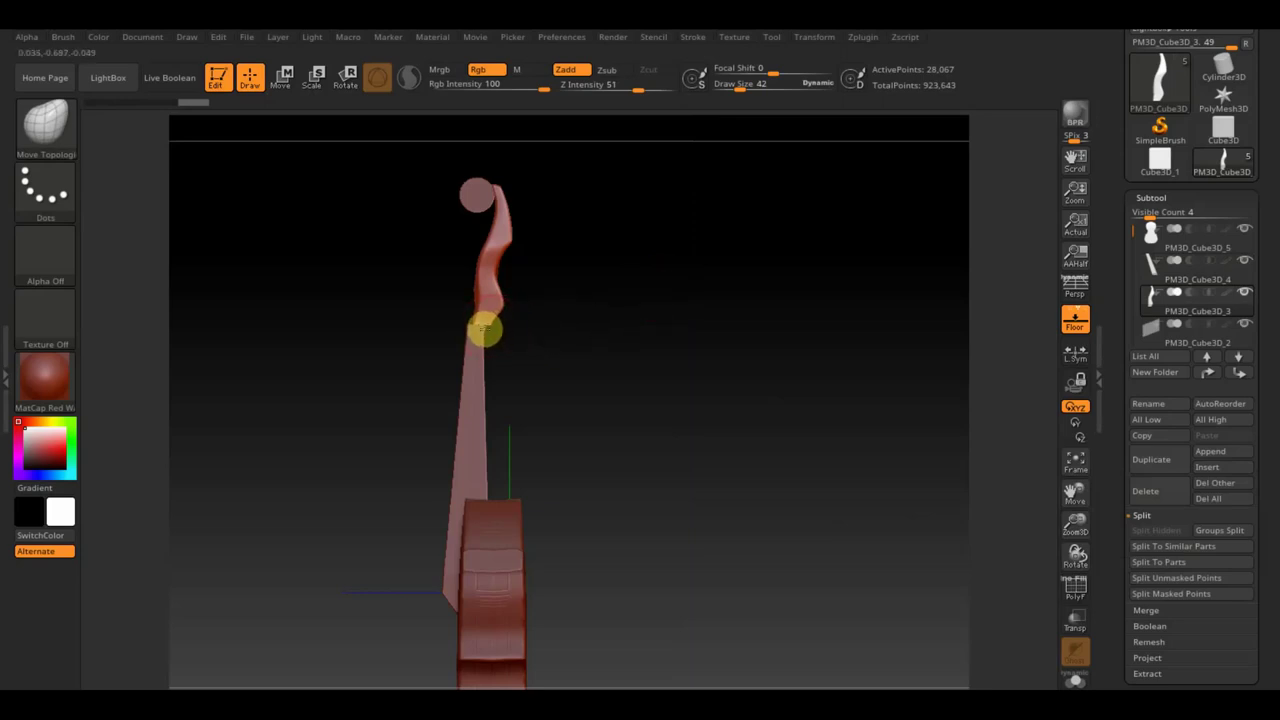
{"action": "key", "text": "shift+z"}
{"action": "key", "text": "shift+z"}
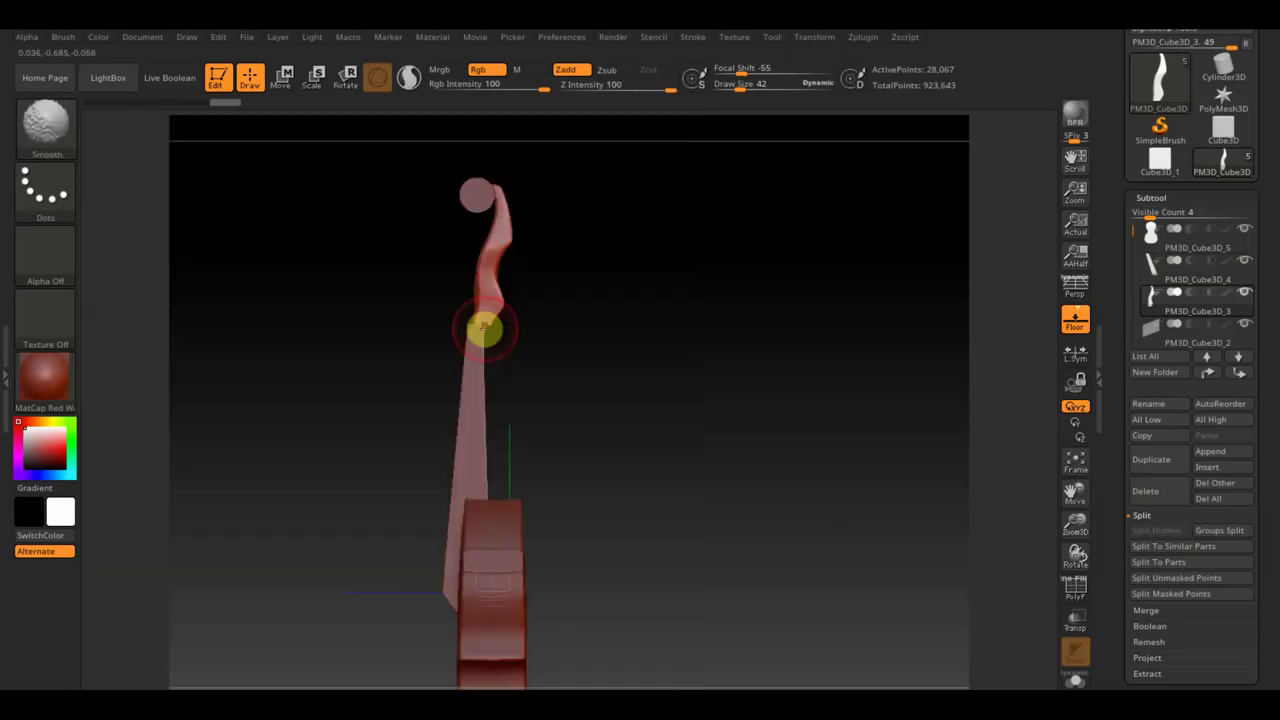
{"action": "key", "text": "shift+z"}
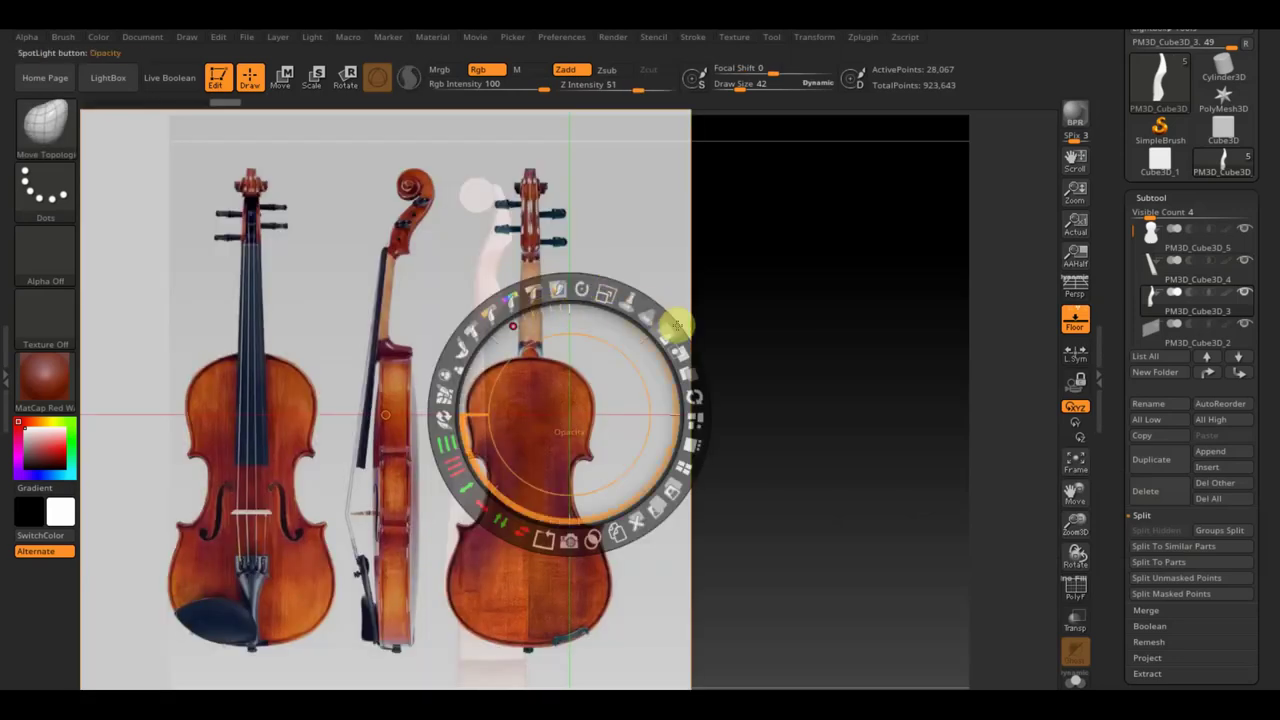
{"action": "mouse_move", "coordinate": [662, 318]}
{"action": "left_mouse_down"}
{"action": "mouse_move", "coordinate": [607, 297]}
{"action": "mouse_move", "coordinate": [925, 562]}
{"action": "mouse_move", "coordinate": [818, 587]}
{"action": "left_mouse_up"}
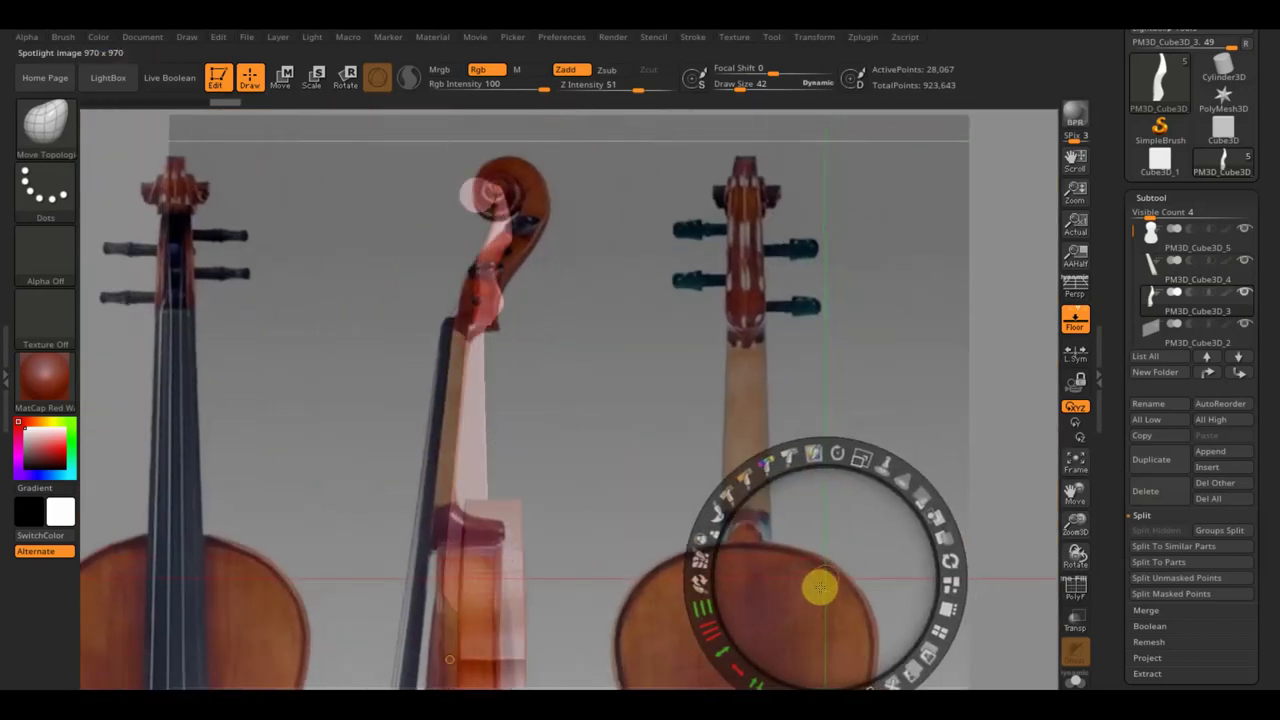
{"action": "left_click_drag", "start_coordinate": [861, 457], "coordinate": [834, 443]}
{"action": "left_click_drag", "start_coordinate": [854, 517], "coordinate": [828, 531]}
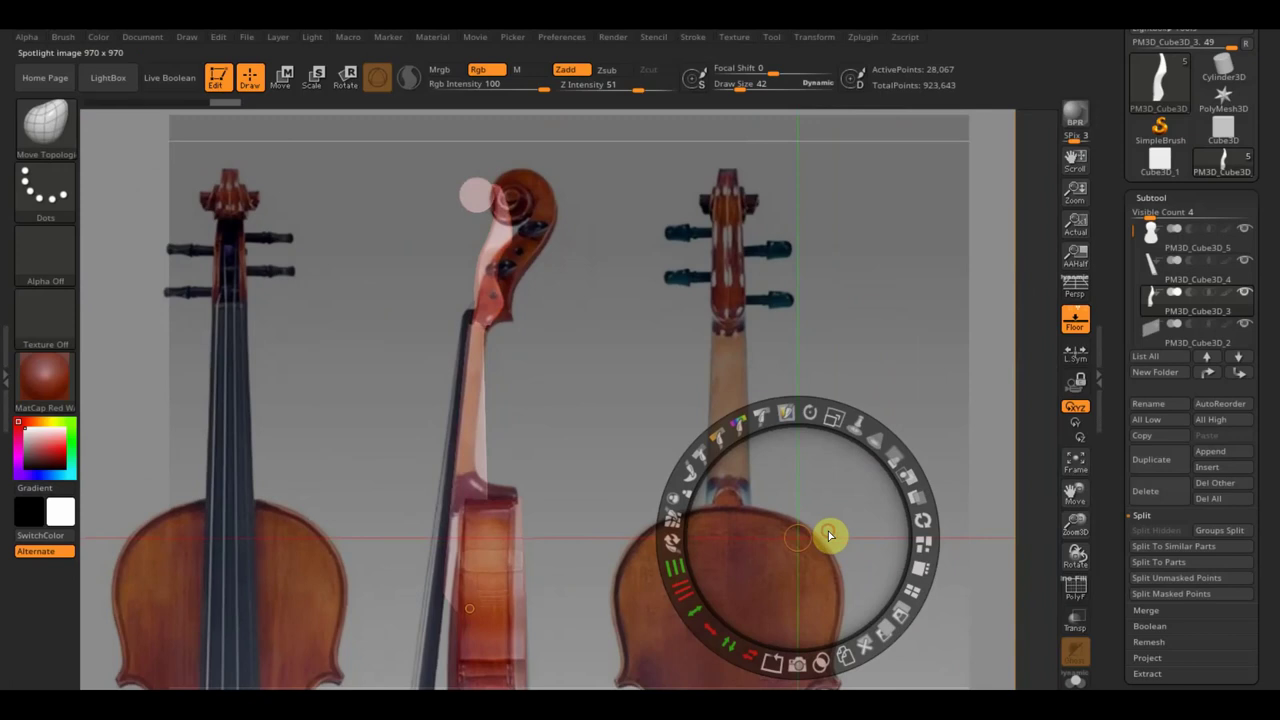
{"action": "left_click_drag", "start_coordinate": [835, 451], "coordinate": [827, 497]}
{"action": "key", "text": "z"}
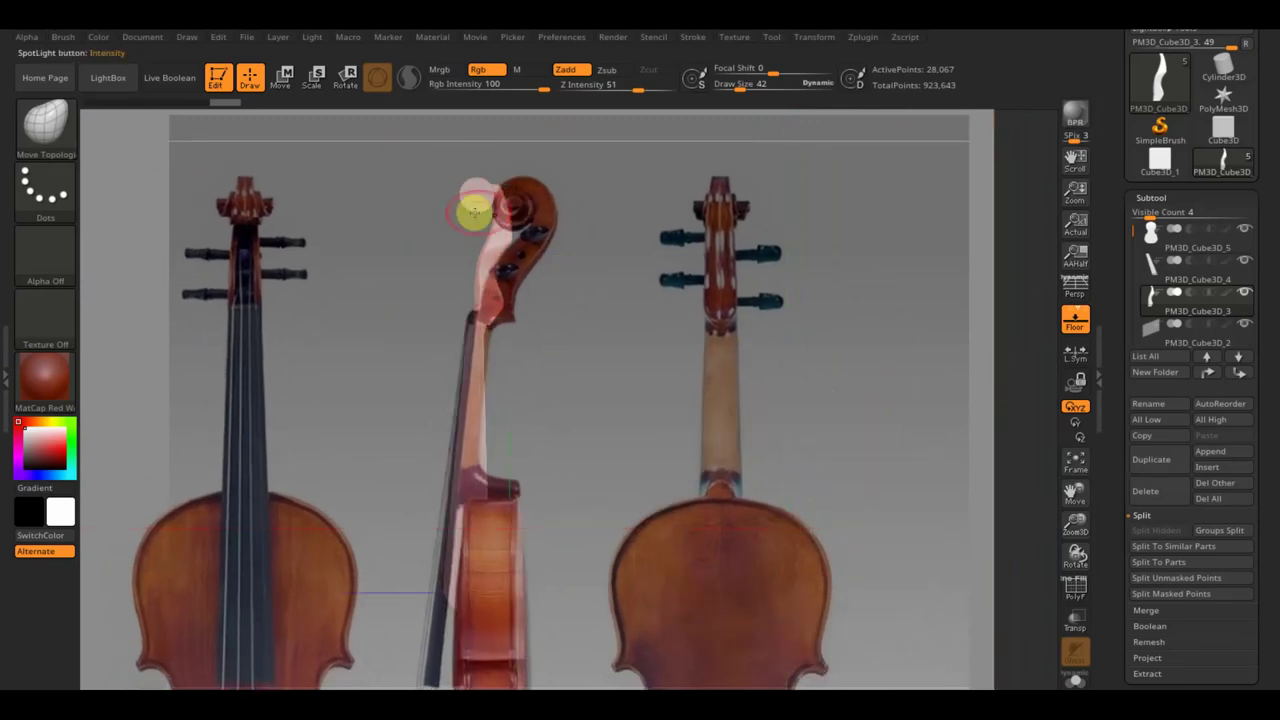
- Select the scroll cylinder, then the neck and scroll piece, returning to Draw mode
{"action": "left_click", "coordinate": [475, 197], "text": "alt"}
{"action": "key", "text": "w"}
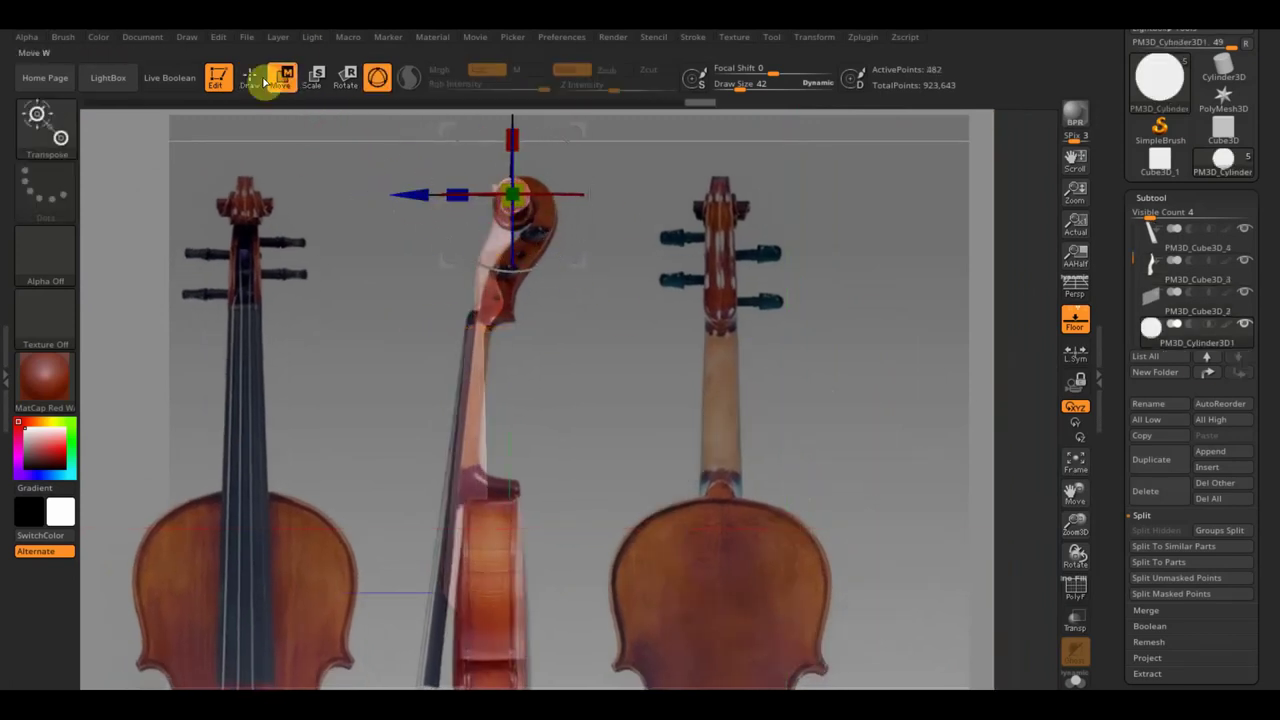
{"action": "left_click", "coordinate": [490, 285], "text": "alt"}
{"action": "key", "text": "q"}
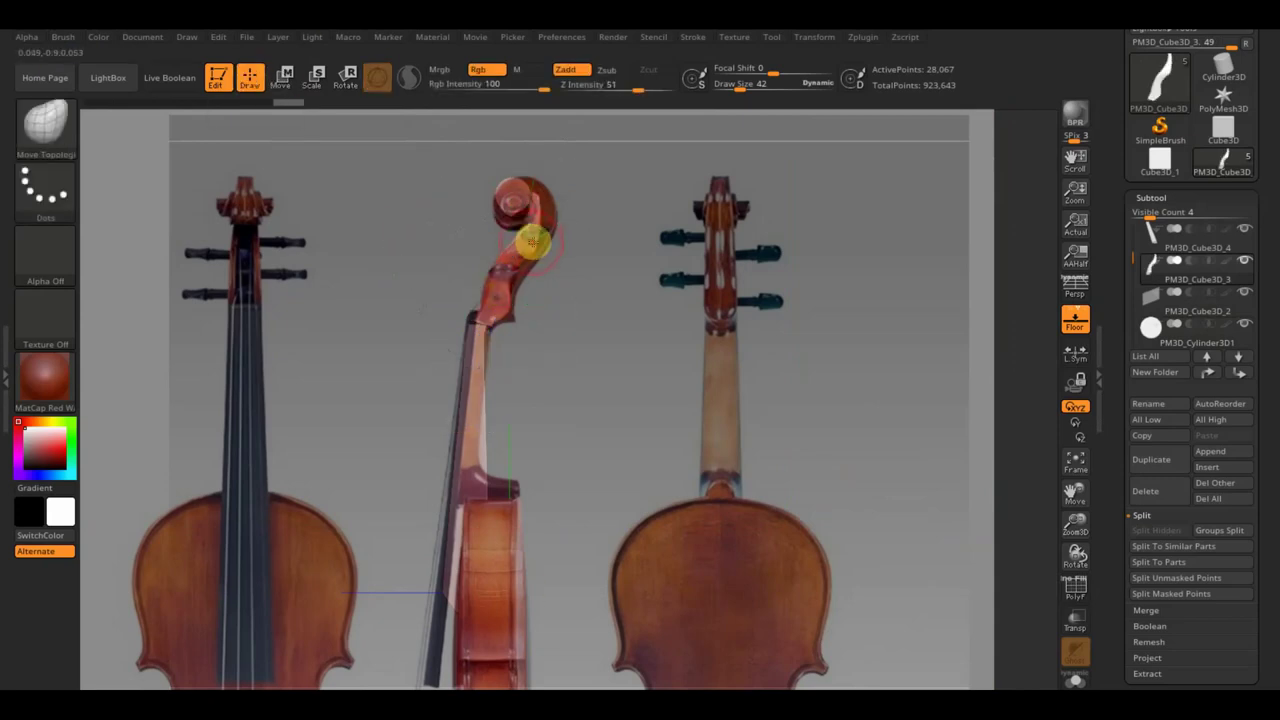
{"action": "key", "text": "shift+z"}
{"action": "key", "text": "shift+z"}
{"action": "left_click", "coordinate": [283, 78]}
{"action": "key", "text": "z"}
{"action": "key", "text": "z"}
{"action": "key", "text": "q"}
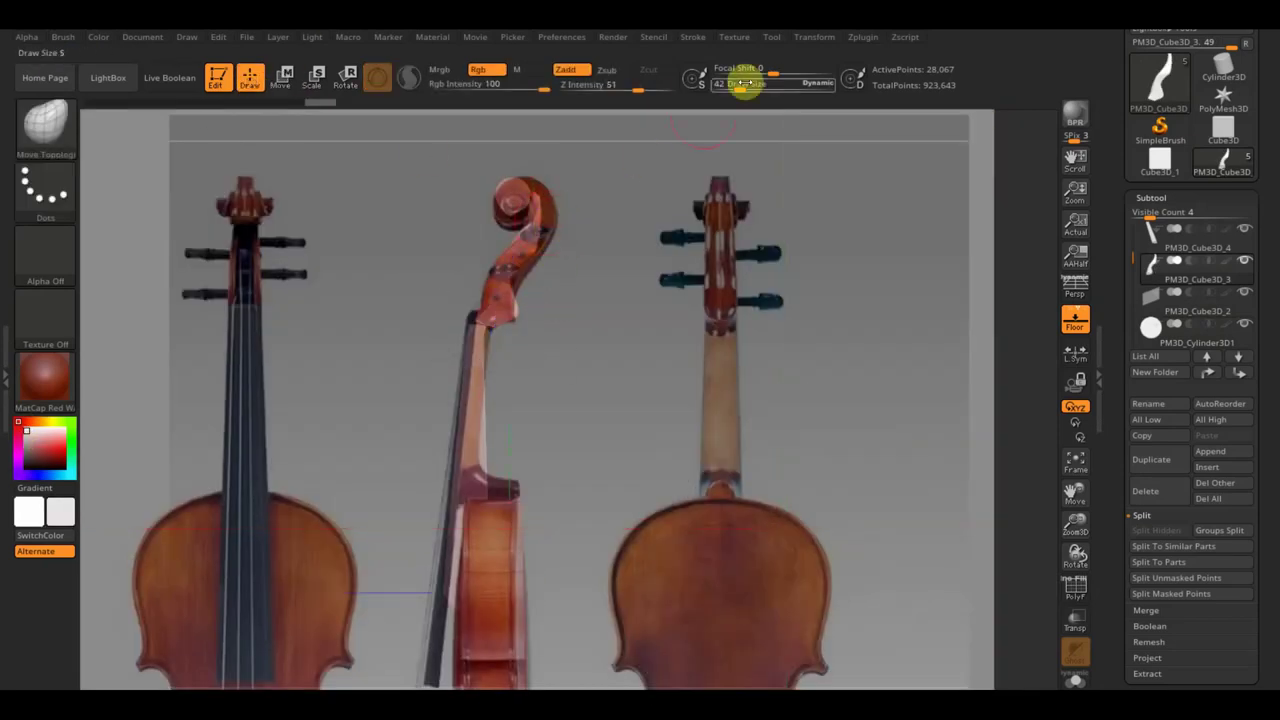
- Reduce the Draw Size to 48 and hide the reference images
{"action": "left_click_drag", "start_coordinate": [738, 88], "coordinate": [727, 88]}
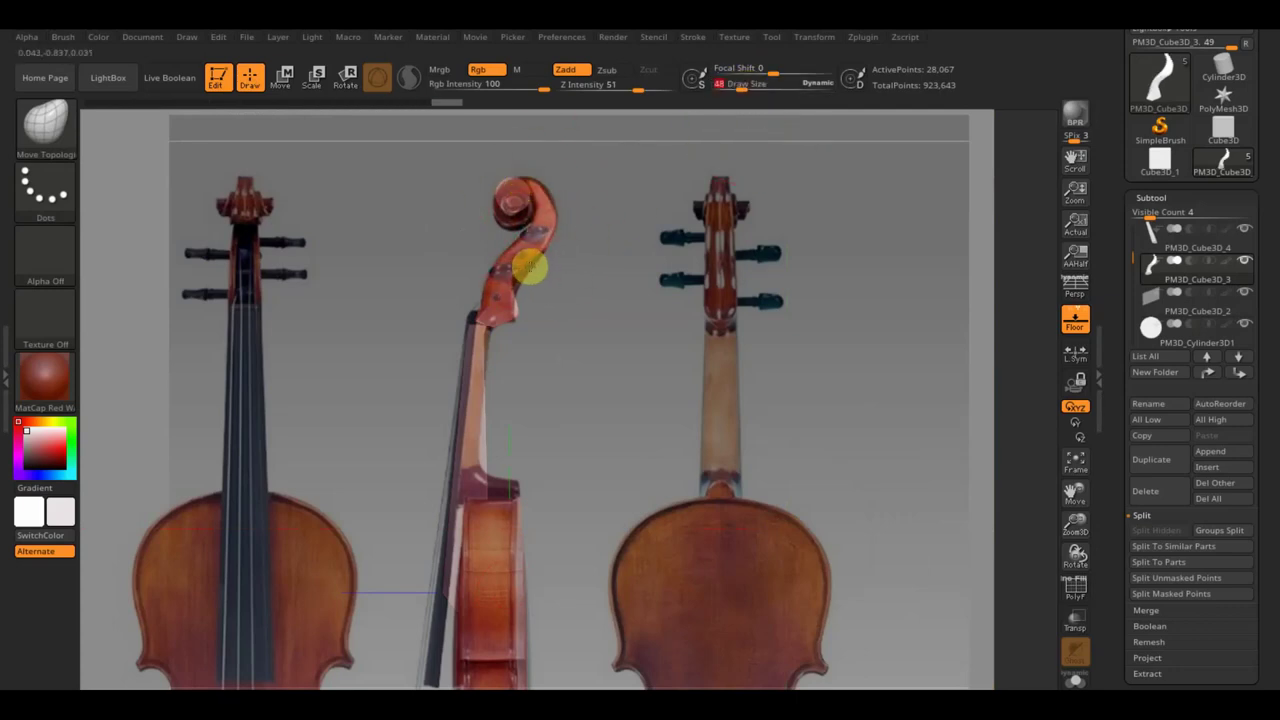
{"action": "left_click", "coordinate": [283, 78]}
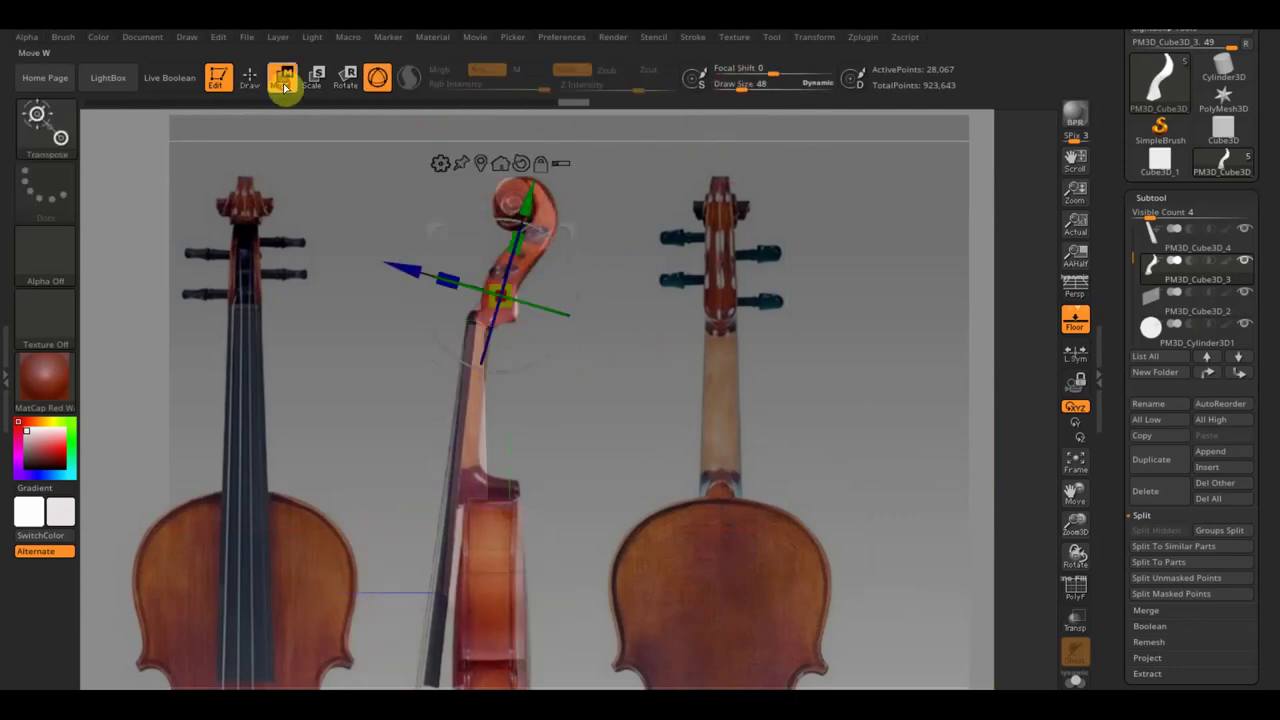
{"action": "key", "text": "q"}
{"action": "key", "text": "shift+z"}
{"action": "left_click_drag", "start_coordinate": [474, 349], "coordinate": [686, 337]}
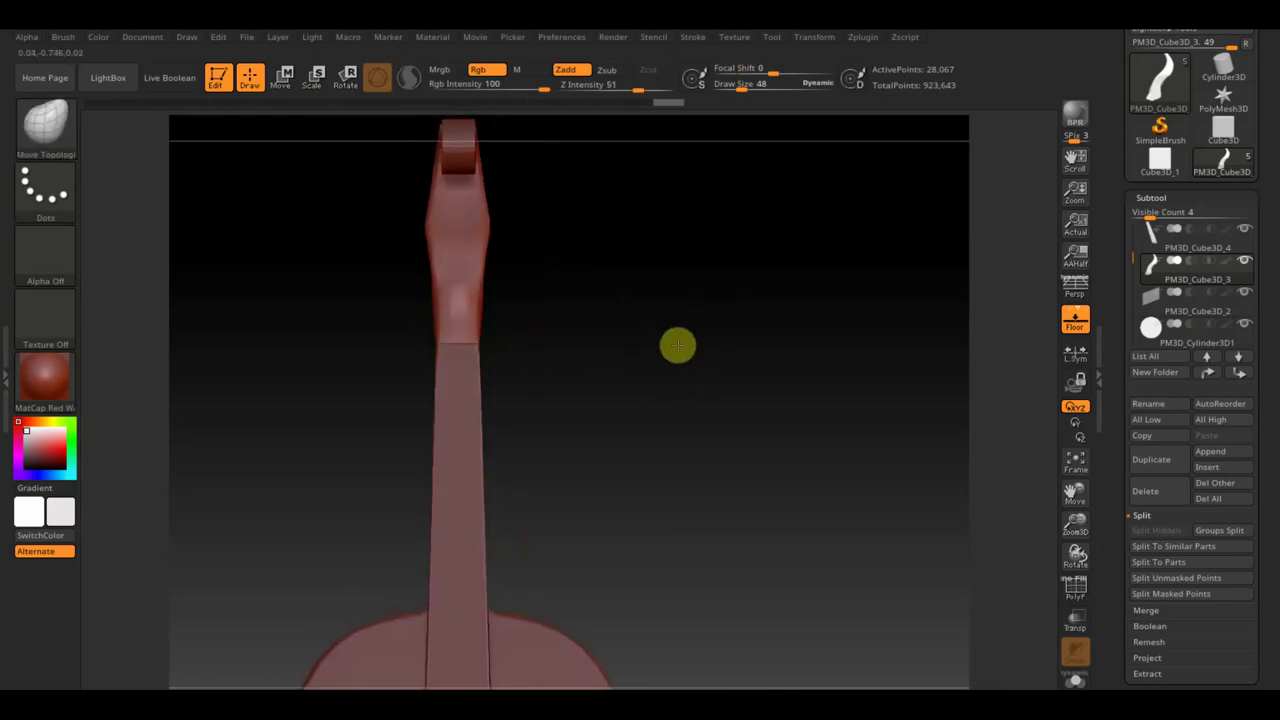
- Cut the pegbox and scroll with TrimCurve strokes along the scroll's side profile
{"action": "mouse_move", "coordinate": [365, 500]}
{"action": "left_mouse_down"}
{"action": "mouse_move", "coordinate": [434, 243]}
{"action": "mouse_move", "coordinate": [497, 169]}
{"action": "mouse_move", "coordinate": [465, 155]}
{"action": "left_mouse_up"}
{"action": "left_click_drag", "start_coordinate": [271, 428], "coordinate": [445, 98]}
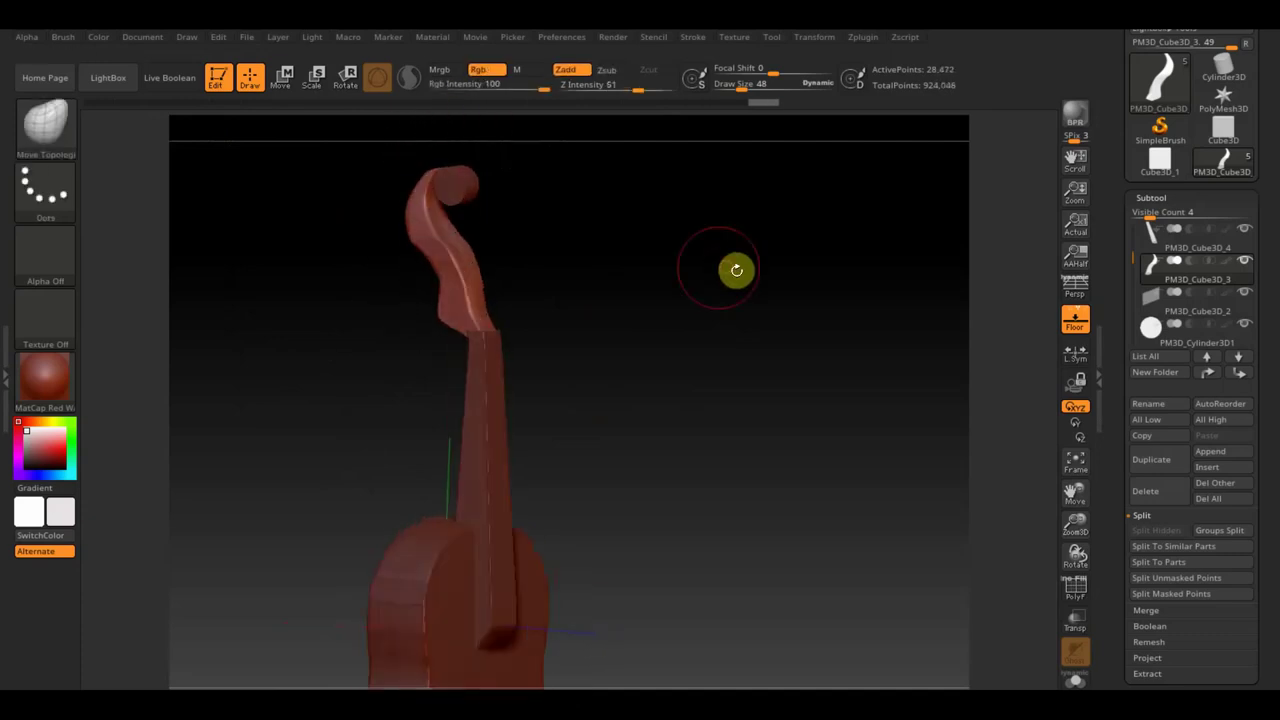
{"action": "mouse_move", "coordinate": [460, 438]}
{"action": "left_mouse_down"}
{"action": "mouse_move", "coordinate": [438, 200]}
{"action": "mouse_move", "coordinate": [466, 129]}
{"action": "left_mouse_up"}
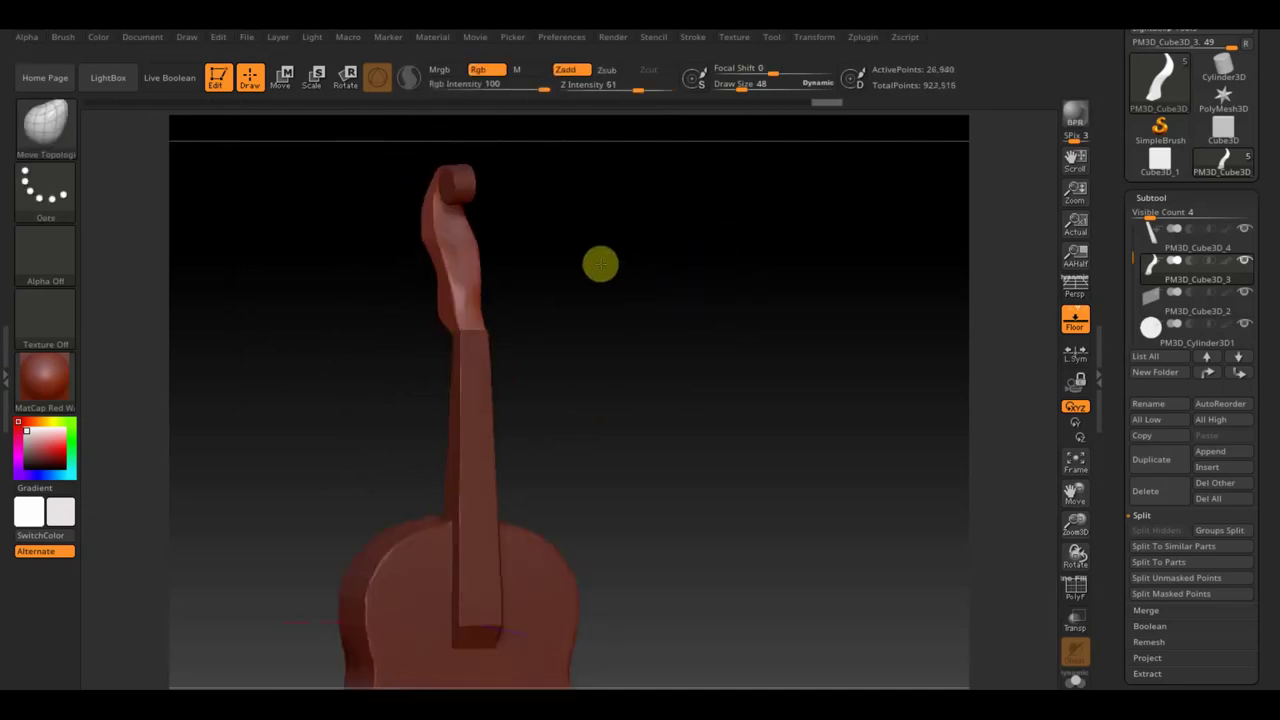
{"action": "mouse_move", "coordinate": [415, 510]}
{"action": "left_mouse_down", "text": "ctrl+shift"}
{"action": "mouse_move", "coordinate": [522, 200]}
{"action": "mouse_move", "coordinate": [490, 146]}
{"action": "mouse_move", "coordinate": [527, 253]}
{"action": "left_mouse_up", "text": "ctrl+shift"}
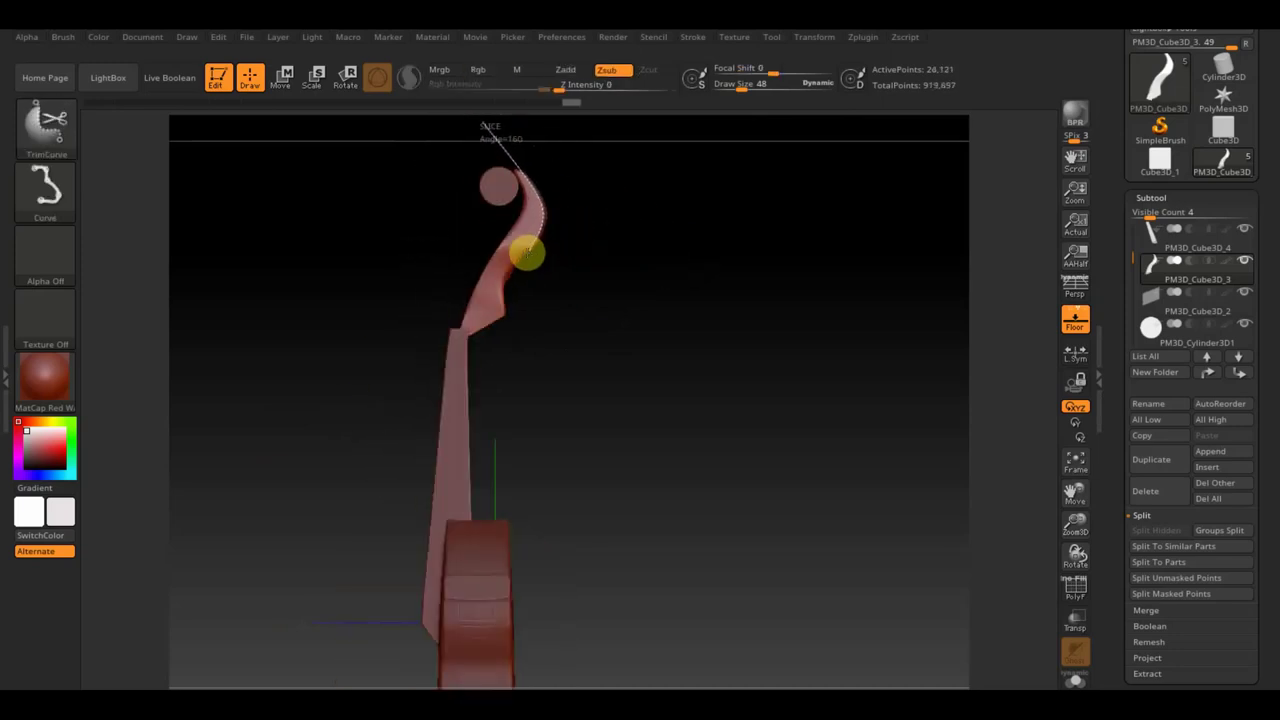
{"action": "left_click_drag", "start_coordinate": [527, 323], "coordinate": [531, 354], "text": "ctrl+shift"}
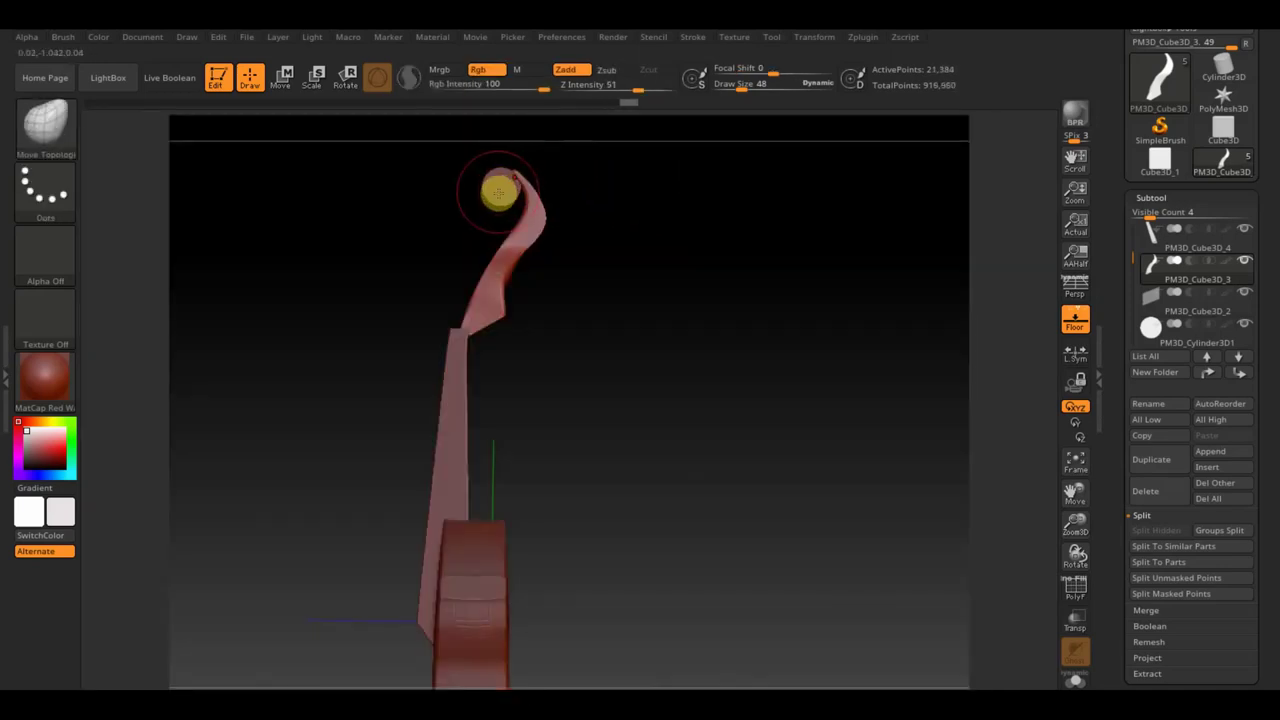
- Scale and rotate the scroll-end cylinder disc to align with the scroll's eye
{"action": "left_click", "coordinate": [503, 191], "text": "alt"}
{"action": "key", "text": "w"}
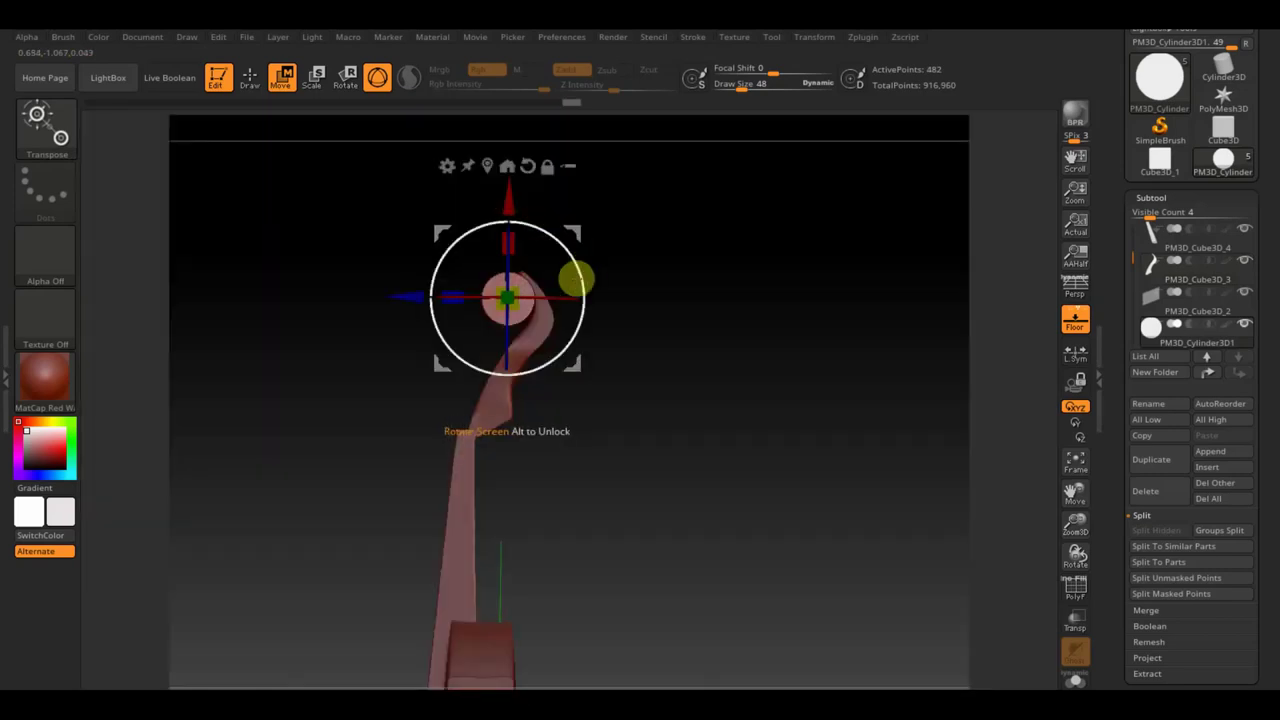
{"action": "left_click_drag", "start_coordinate": [574, 277], "coordinate": [757, 294], "text": "shift"}
{"action": "mouse_move", "coordinate": [492, 297]}
{"action": "left_mouse_down"}
{"action": "mouse_move", "coordinate": [432, 297]}
{"action": "mouse_move", "coordinate": [720, 387]}
{"action": "left_mouse_up"}
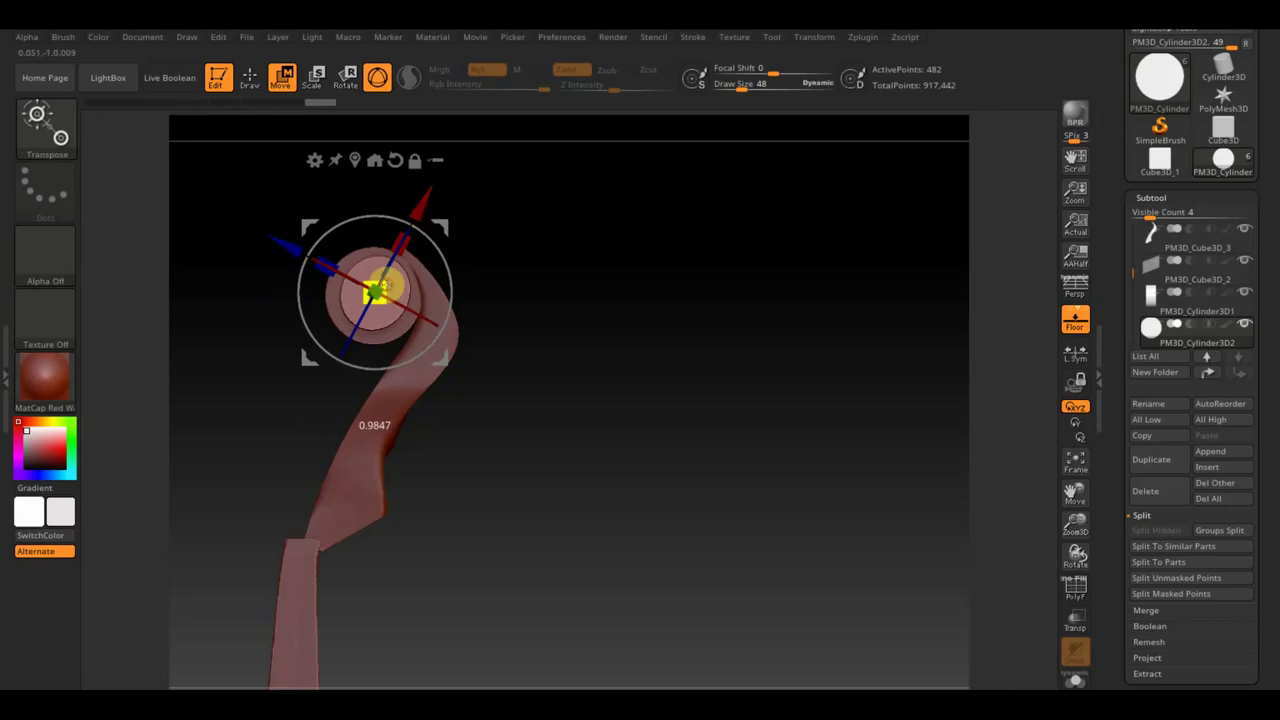
{"action": "left_click_drag", "start_coordinate": [432, 250], "coordinate": [426, 203]}
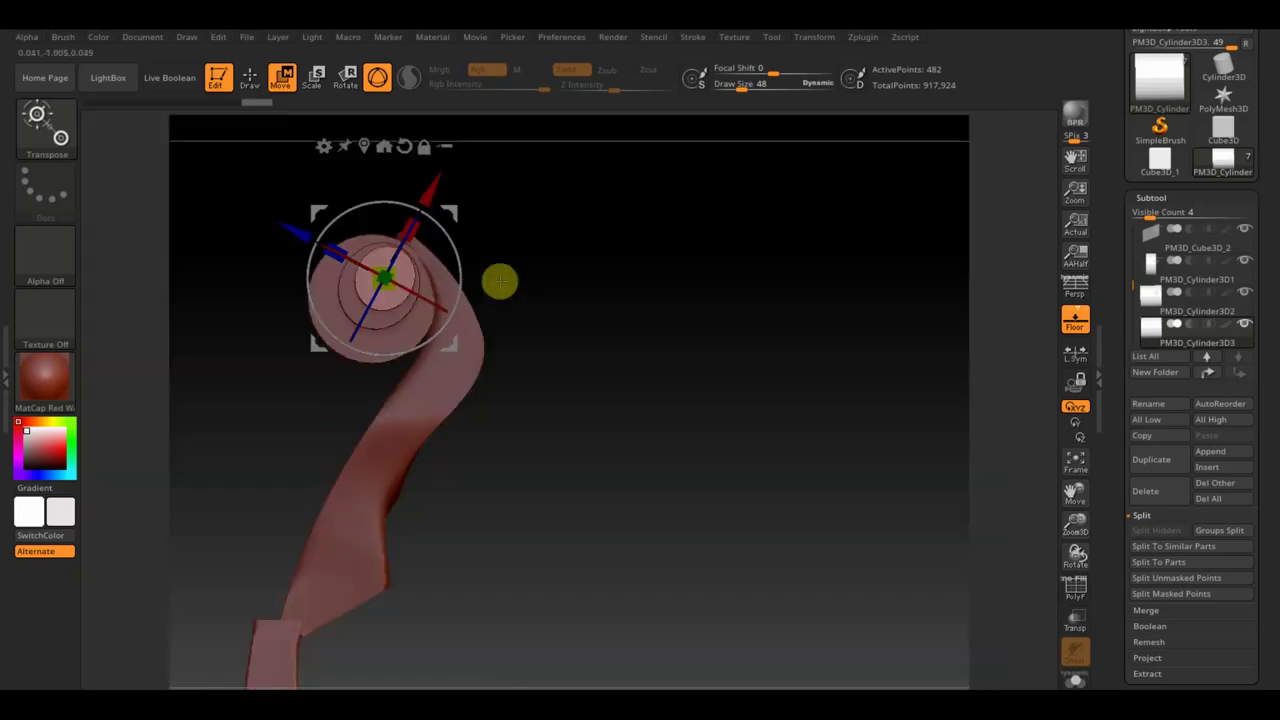
{"action": "left_click", "coordinate": [248, 85]}
{"action": "left_click", "coordinate": [443, 286], "text": "alt"}
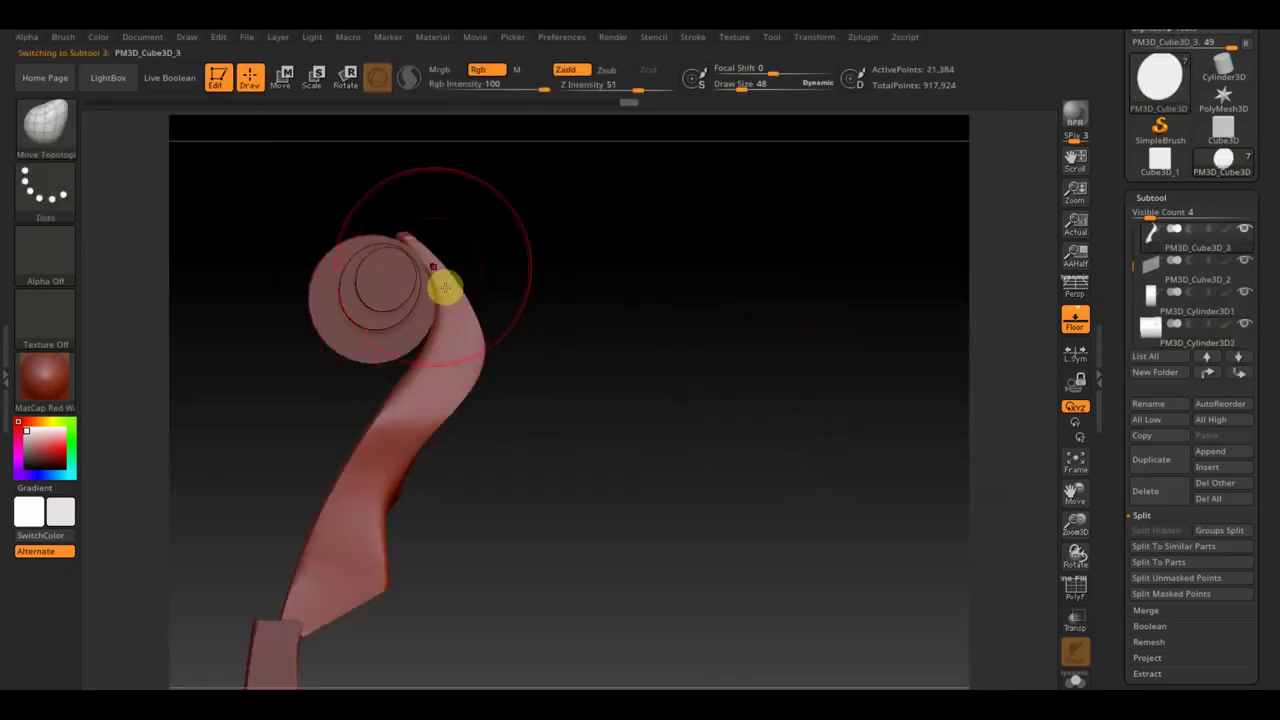
- Reshape the curve of the scroll neck from a three-quarter side view
{"action": "left_click_drag", "start_coordinate": [510, 285], "coordinate": [697, 367], "text": "shift"}
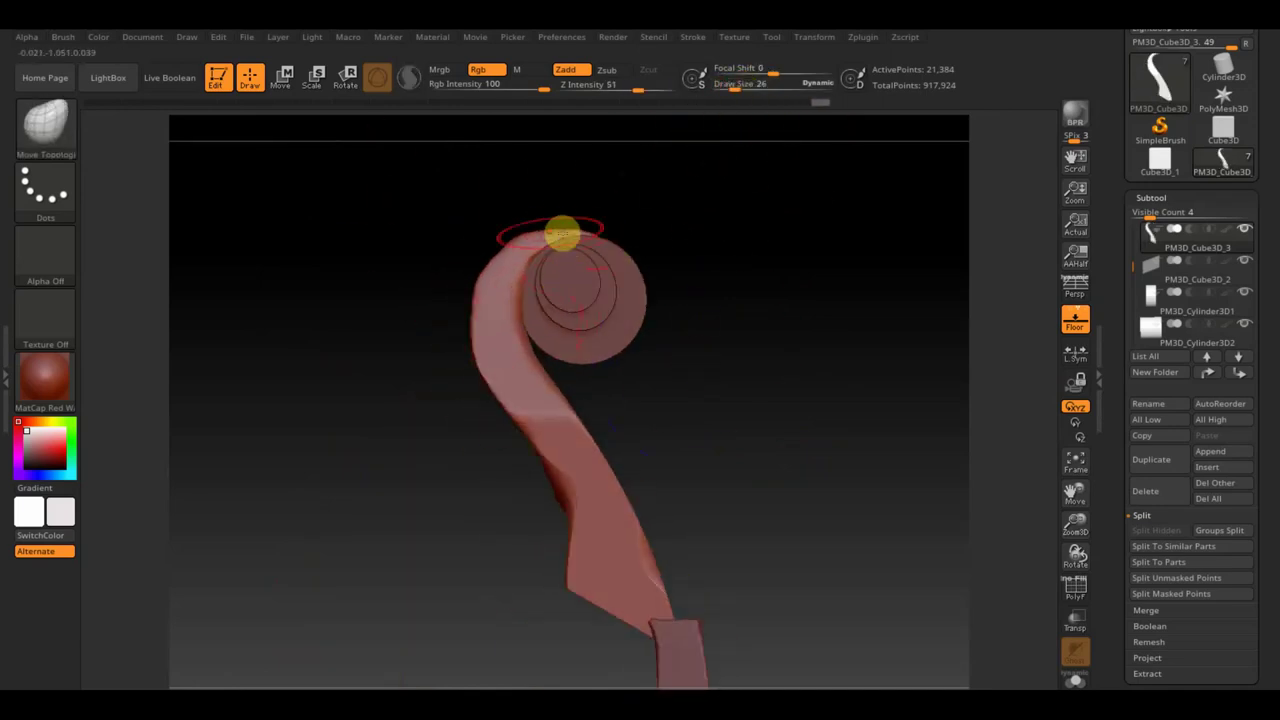
{"action": "left_click_drag", "start_coordinate": [777, 491], "coordinate": [543, 466]}
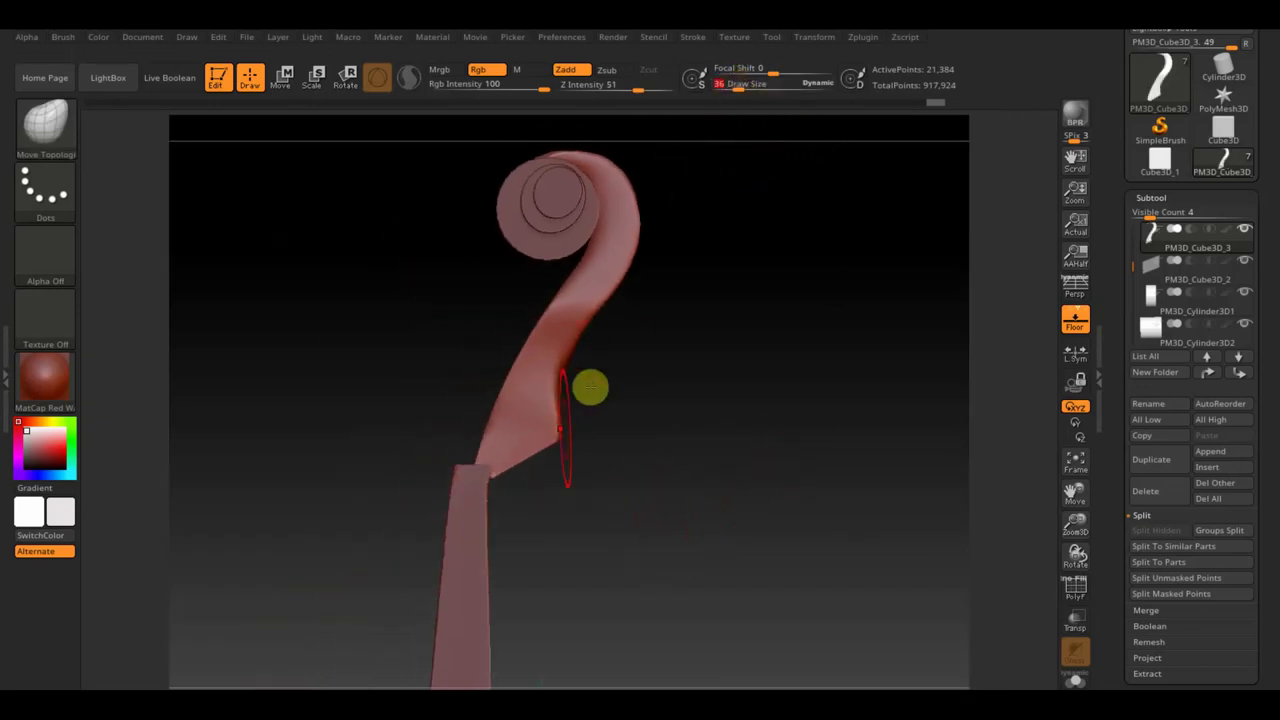
{"action": "mouse_move", "coordinate": [517, 331]}
{"action": "left_mouse_down"}
{"action": "mouse_move", "coordinate": [502, 333]}
{"action": "mouse_move", "coordinate": [491, 366]}
{"action": "left_mouse_up"}
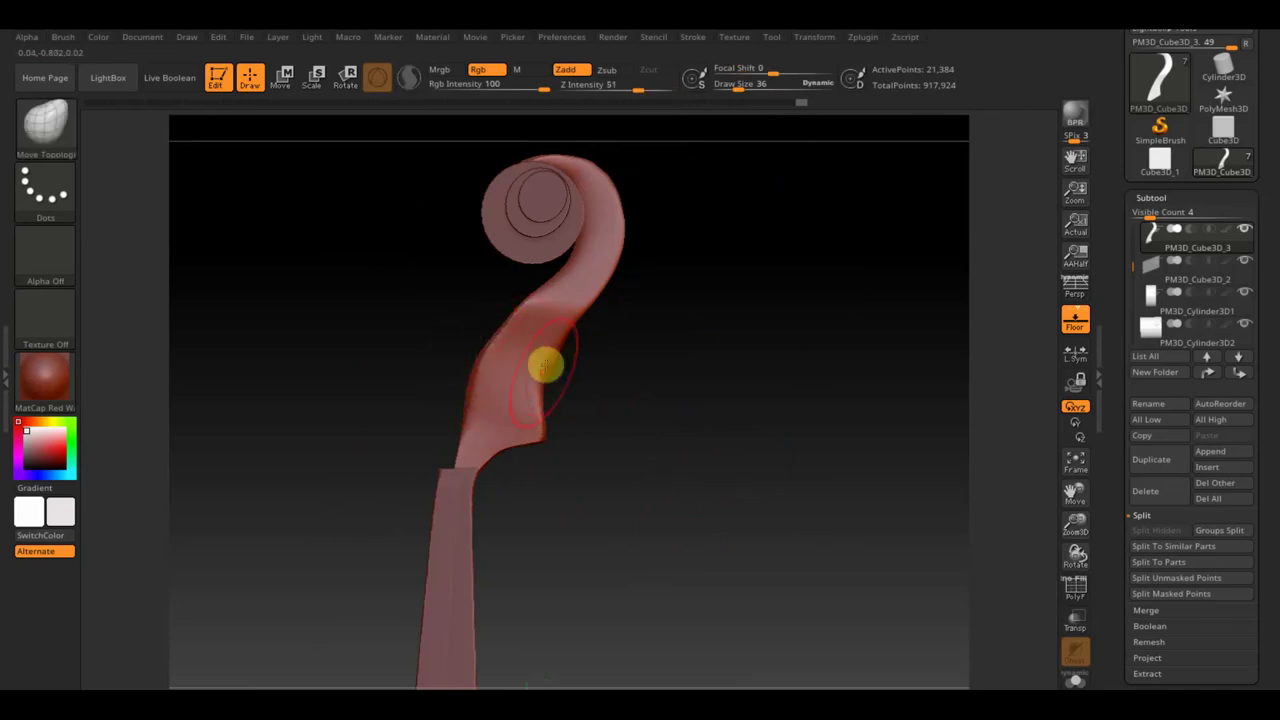
{"action": "mouse_move", "coordinate": [537, 400]}
{"action": "left_mouse_down", "text": "shift"}
{"action": "mouse_move", "coordinate": [623, 434]}
{"action": "mouse_move", "coordinate": [706, 432]}
{"action": "left_mouse_up", "text": "shift"}
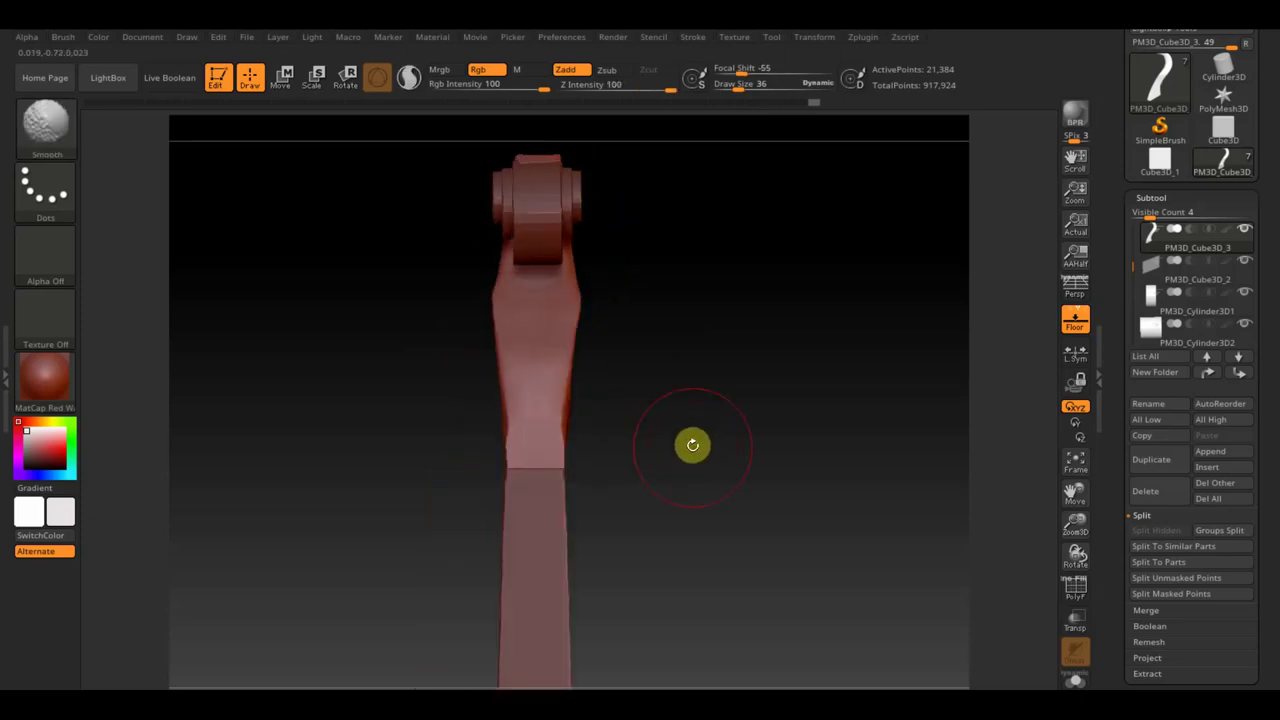
- Expand Tool > Geometry > Modify Topology
{"action": "left_click_drag", "start_coordinate": [1275, 655], "coordinate": [1266, 553]}
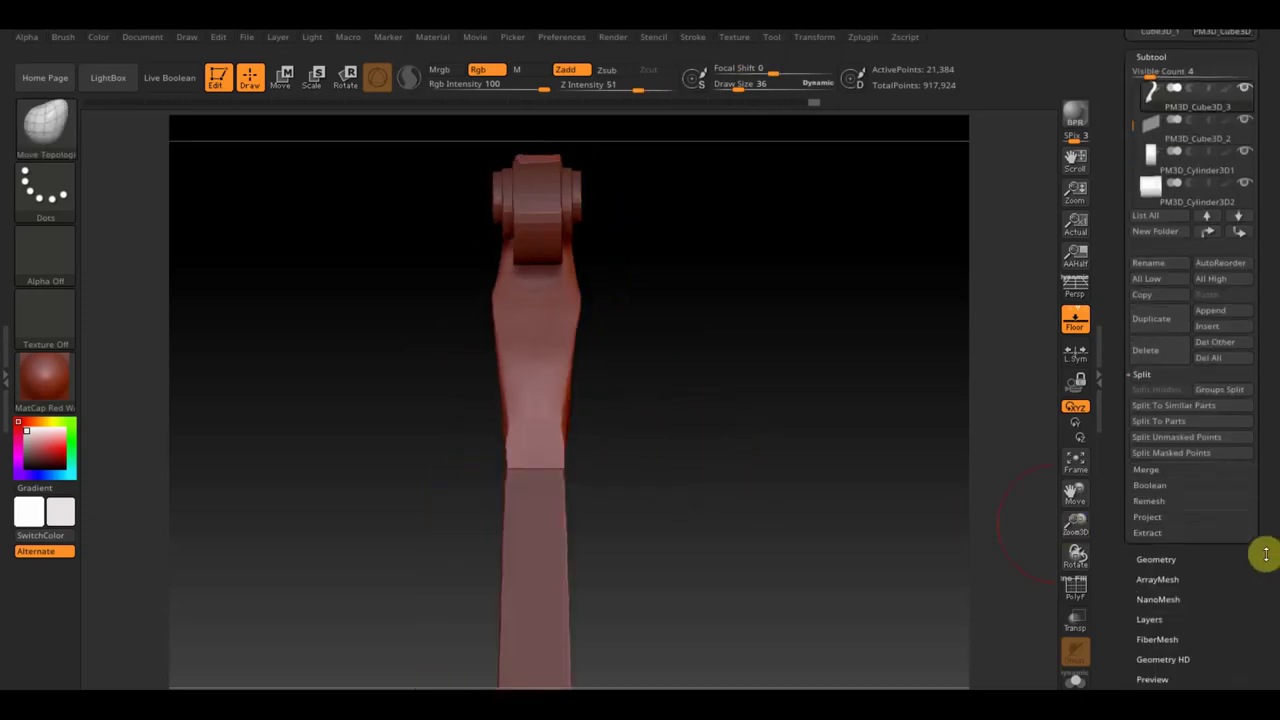
{"action": "left_click", "coordinate": [1170, 560]}
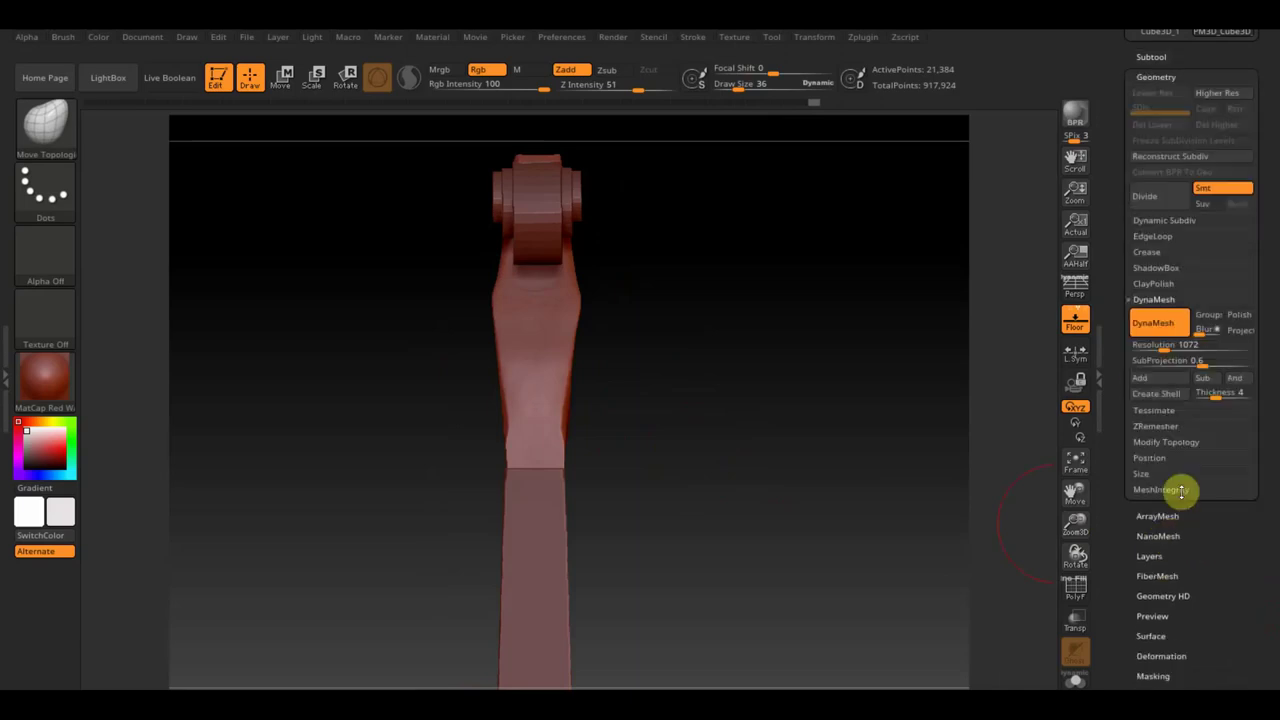
{"action": "left_click", "coordinate": [1180, 440]}
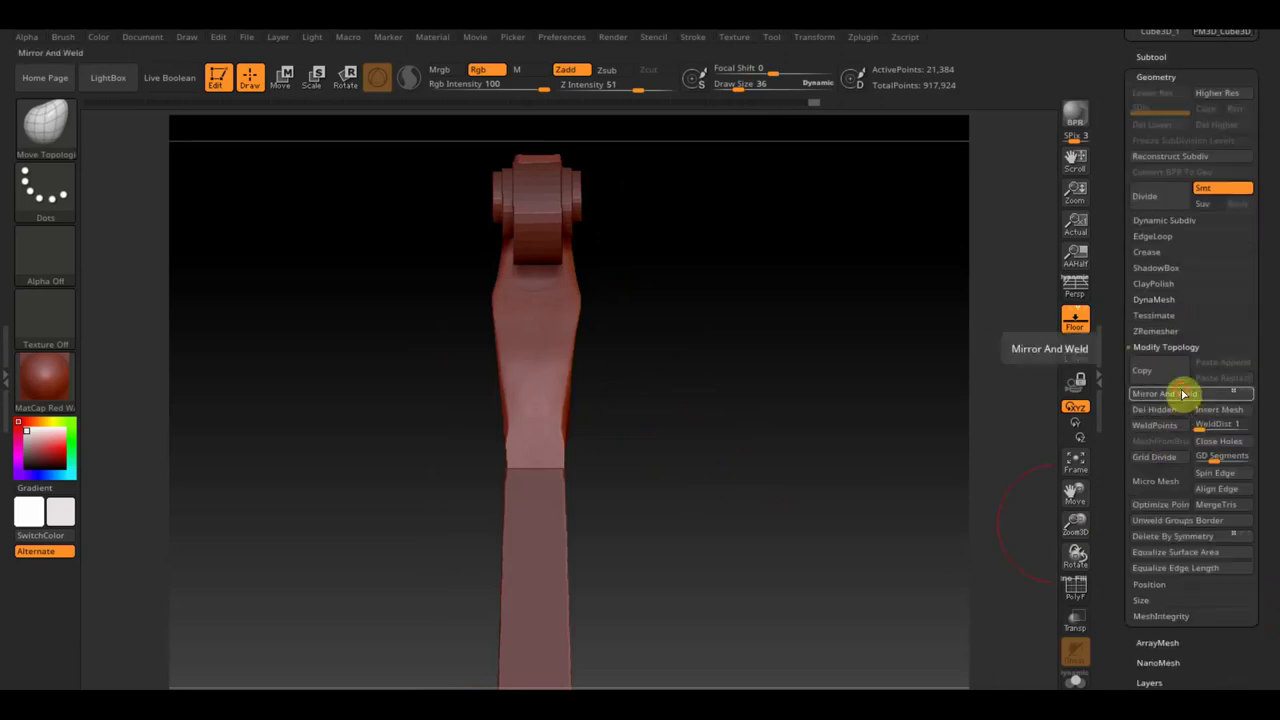
- Mirror And Weld the violin head, then shrink, reposition and hide the reference images
{"action": "left_click", "coordinate": [1178, 395]}
{"action": "mouse_move", "coordinate": [919, 433]}
{"action": "left_mouse_down"}
{"action": "mouse_move", "coordinate": [851, 486]}
{"action": "mouse_move", "coordinate": [789, 309]}
{"action": "mouse_move", "coordinate": [783, 420]}
{"action": "mouse_move", "coordinate": [717, 397]}
{"action": "mouse_move", "coordinate": [689, 369]}
{"action": "mouse_move", "coordinate": [766, 371]}
{"action": "mouse_move", "coordinate": [774, 386]}
{"action": "left_mouse_up"}
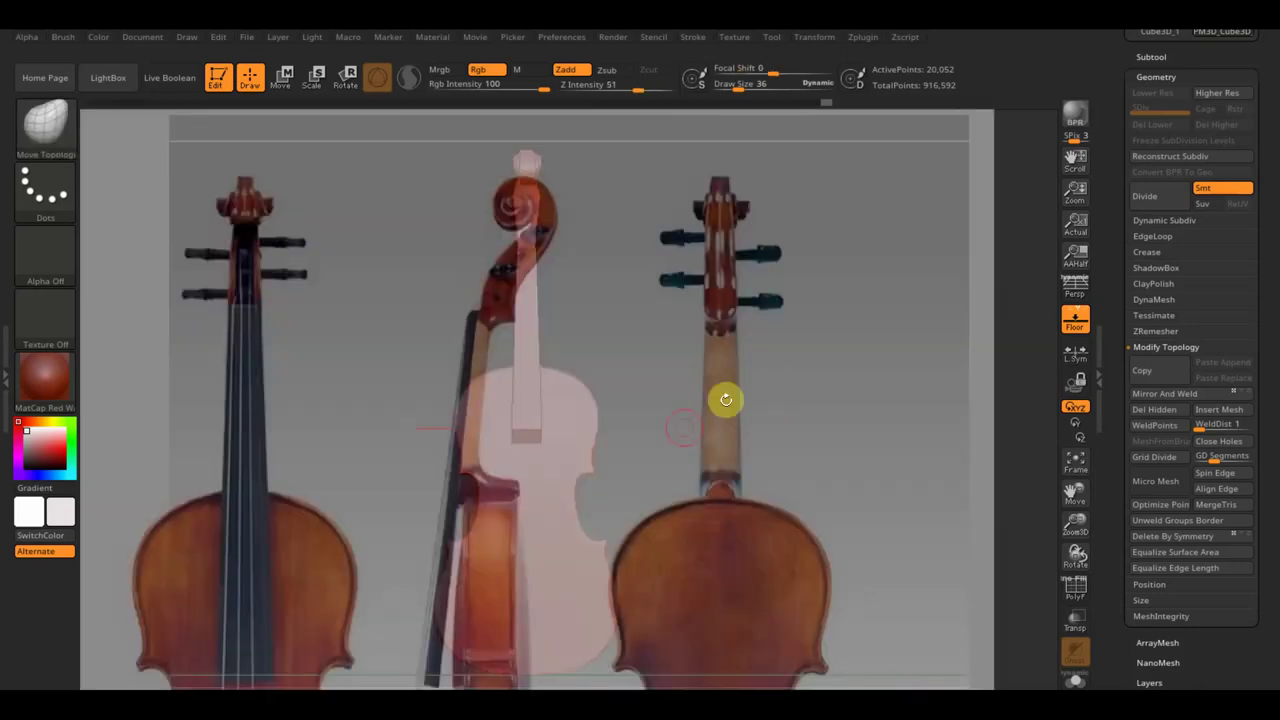
{"action": "key", "text": "z"}
{"action": "left_click_drag", "start_coordinate": [834, 420], "coordinate": [714, 351]}
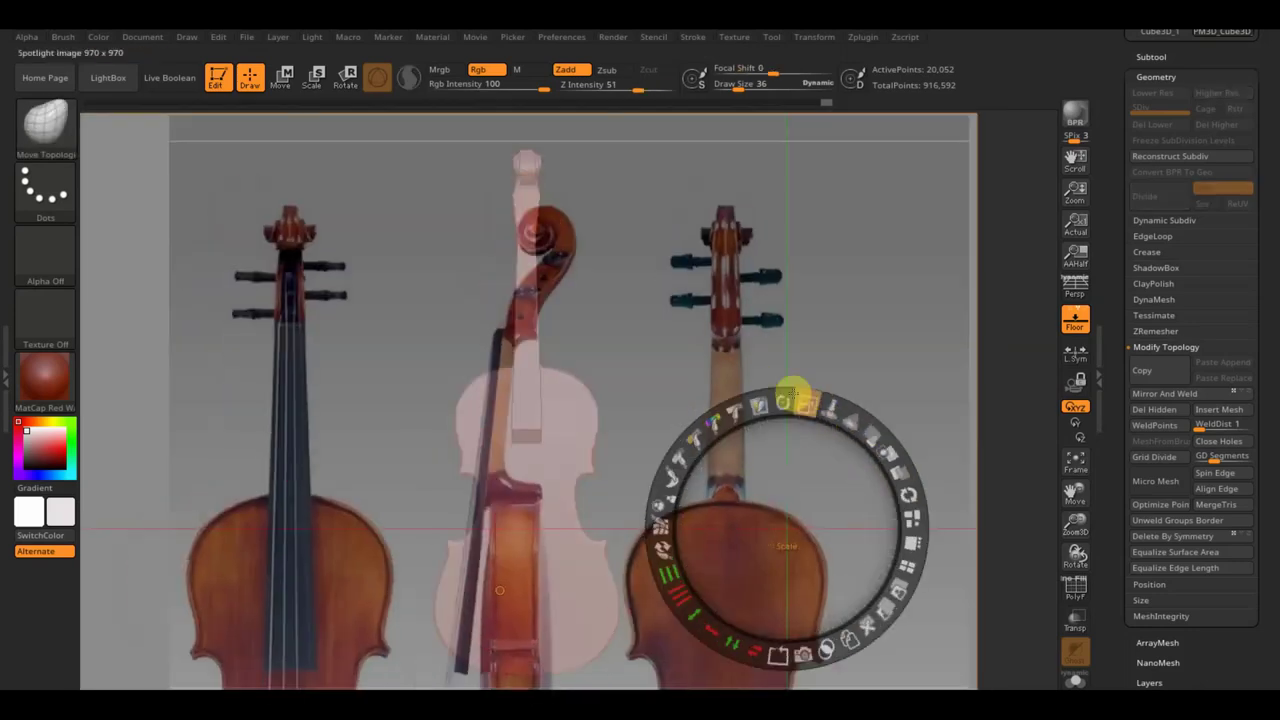
{"action": "mouse_move", "coordinate": [823, 466]}
{"action": "left_mouse_down"}
{"action": "mouse_move", "coordinate": [817, 435]}
{"action": "mouse_move", "coordinate": [397, 288]}
{"action": "mouse_move", "coordinate": [422, 298]}
{"action": "mouse_move", "coordinate": [636, 283]}
{"action": "left_mouse_up"}
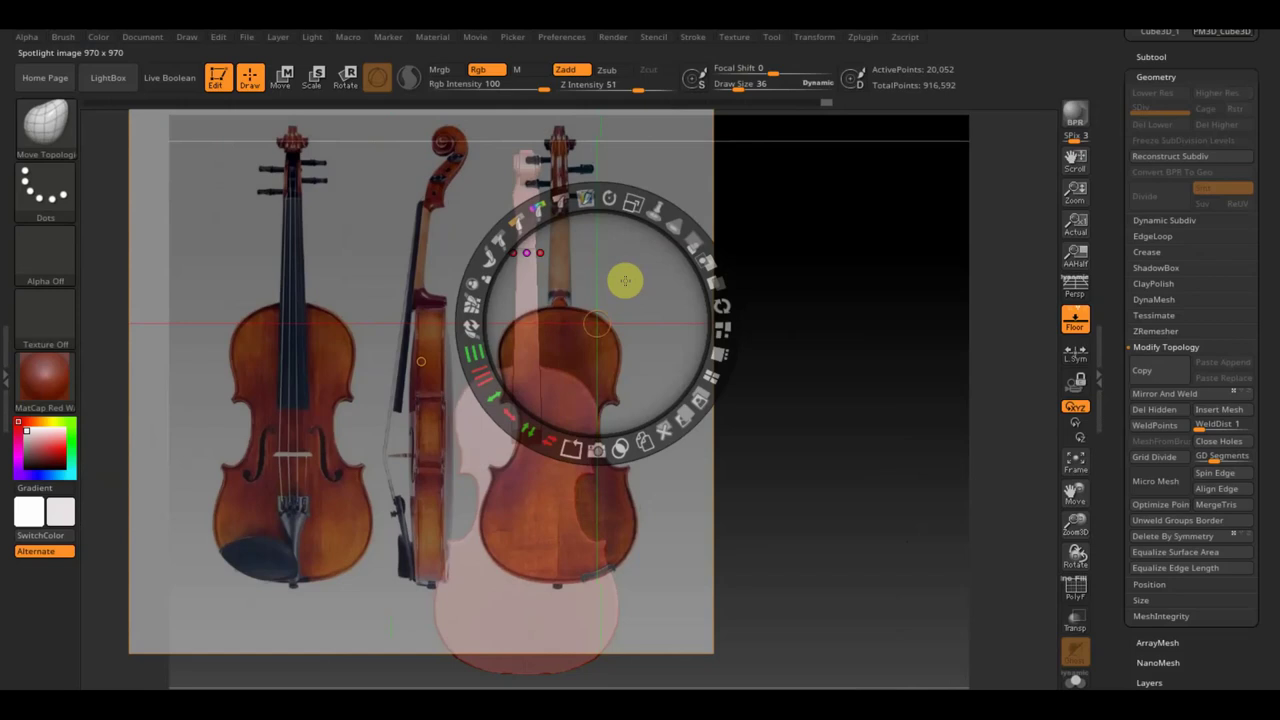
{"action": "key", "text": "shift+z"}
{"action": "mouse_move", "coordinate": [674, 289]}
{"action": "left_mouse_down"}
{"action": "mouse_move", "coordinate": [660, 349]}
{"action": "mouse_move", "coordinate": [640, 357]}
{"action": "left_mouse_up"}
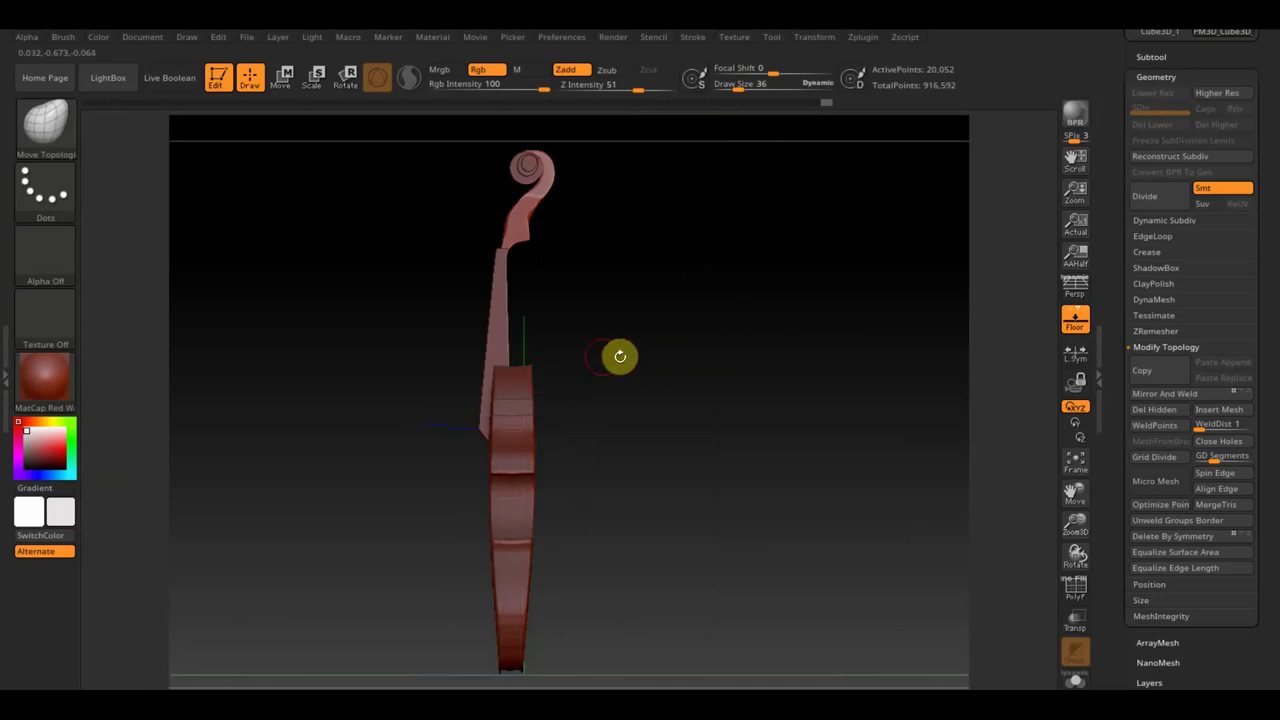
- Append a Cube3D mesh as a new subtool and frame it in view
{"action": "left_click", "coordinate": [1153, 57]}
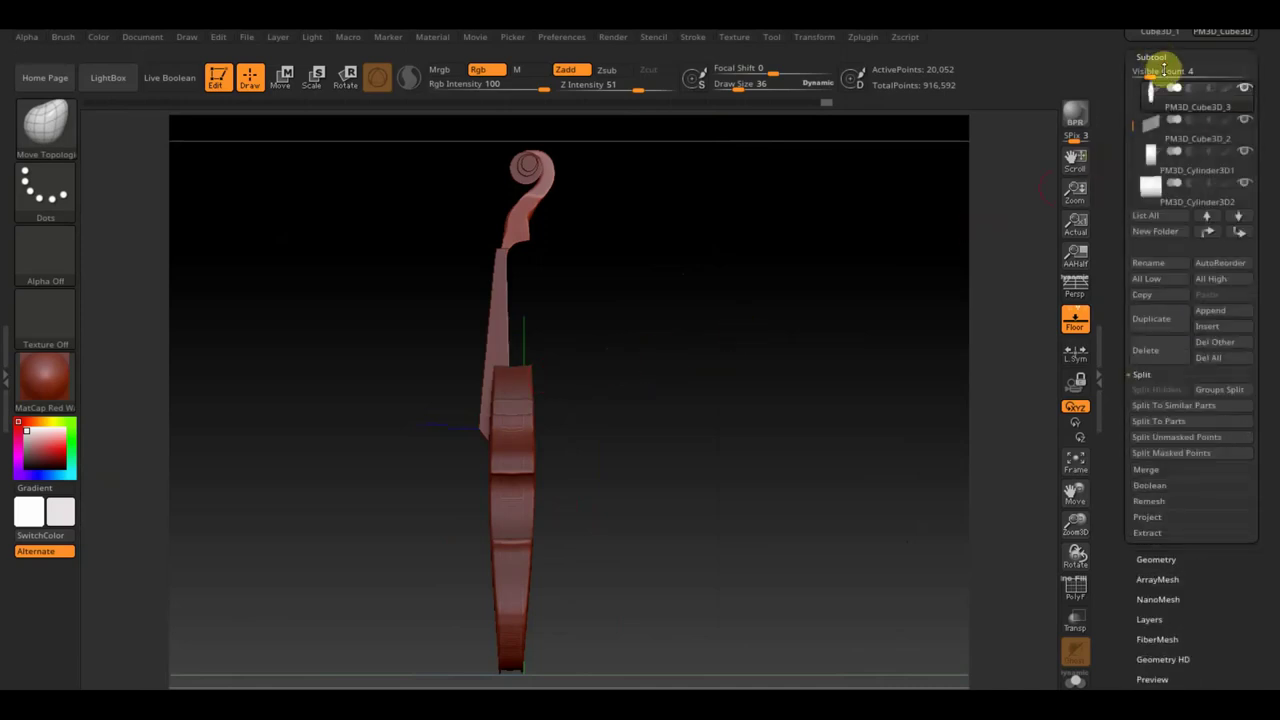
{"action": "left_click", "coordinate": [1216, 314]}
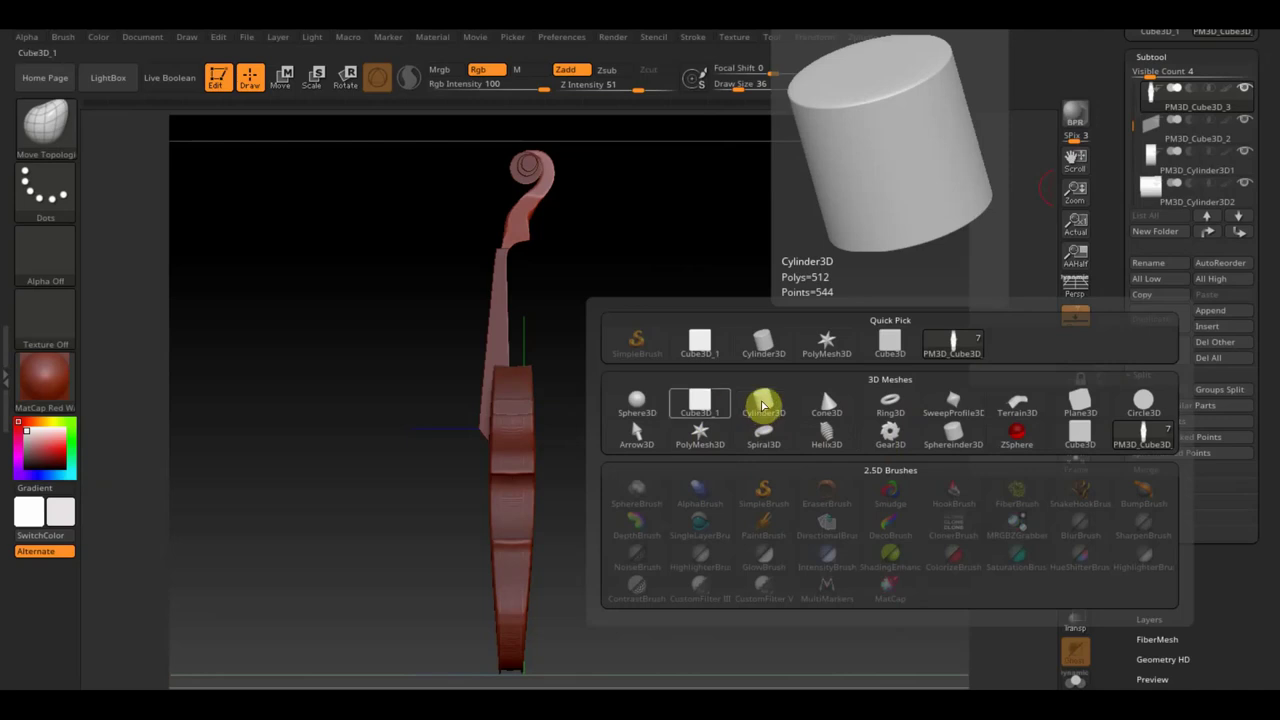
{"action": "left_click", "coordinate": [762, 405]}
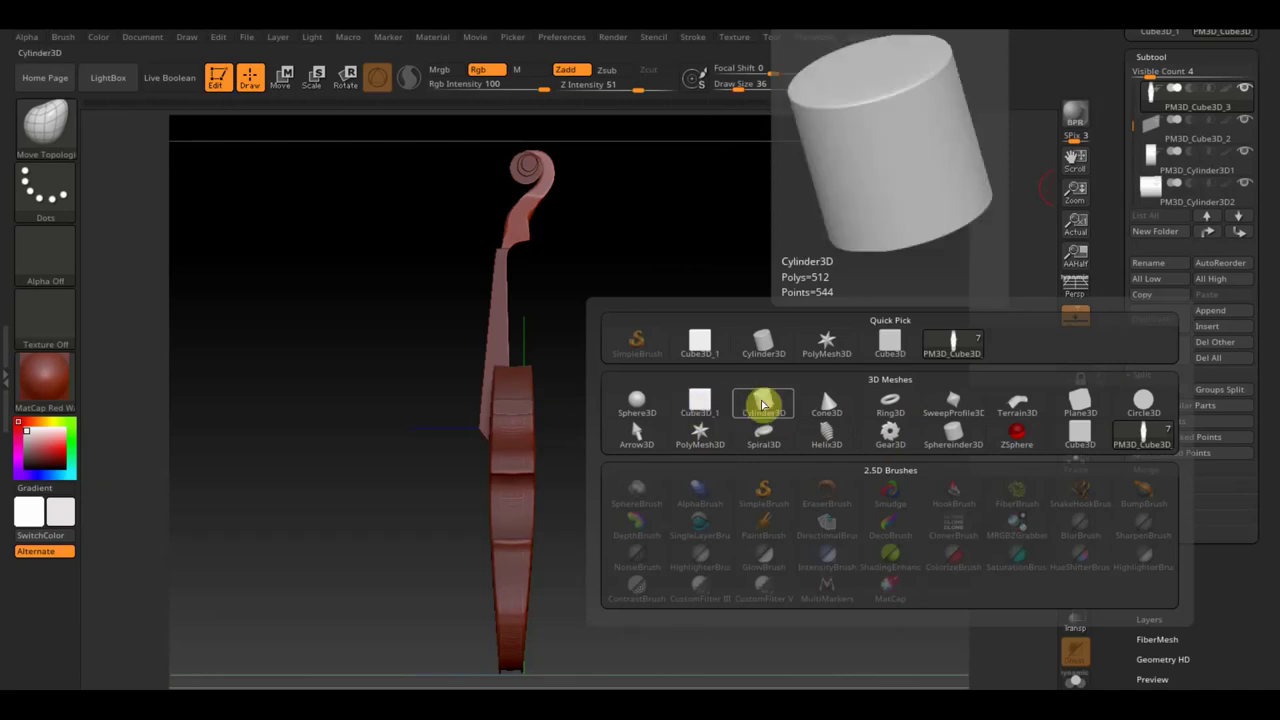
{"action": "left_click", "coordinate": [700, 403]}
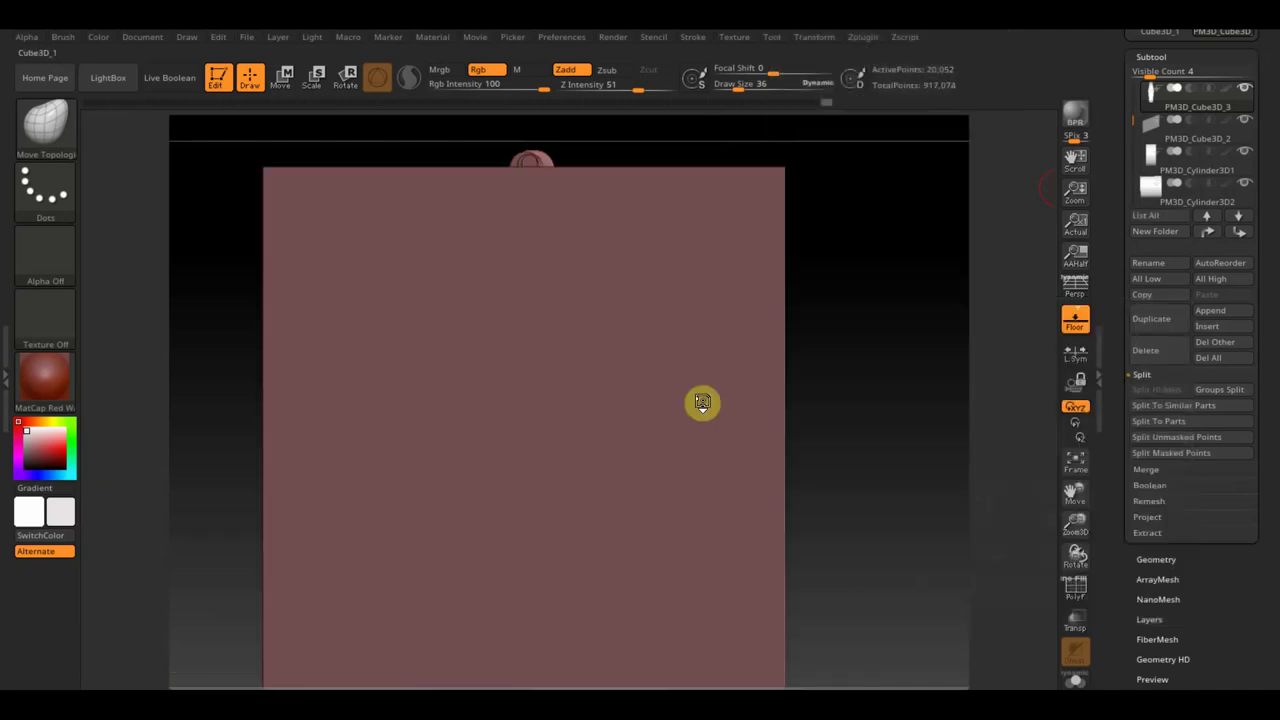
{"action": "key", "text": "f"}
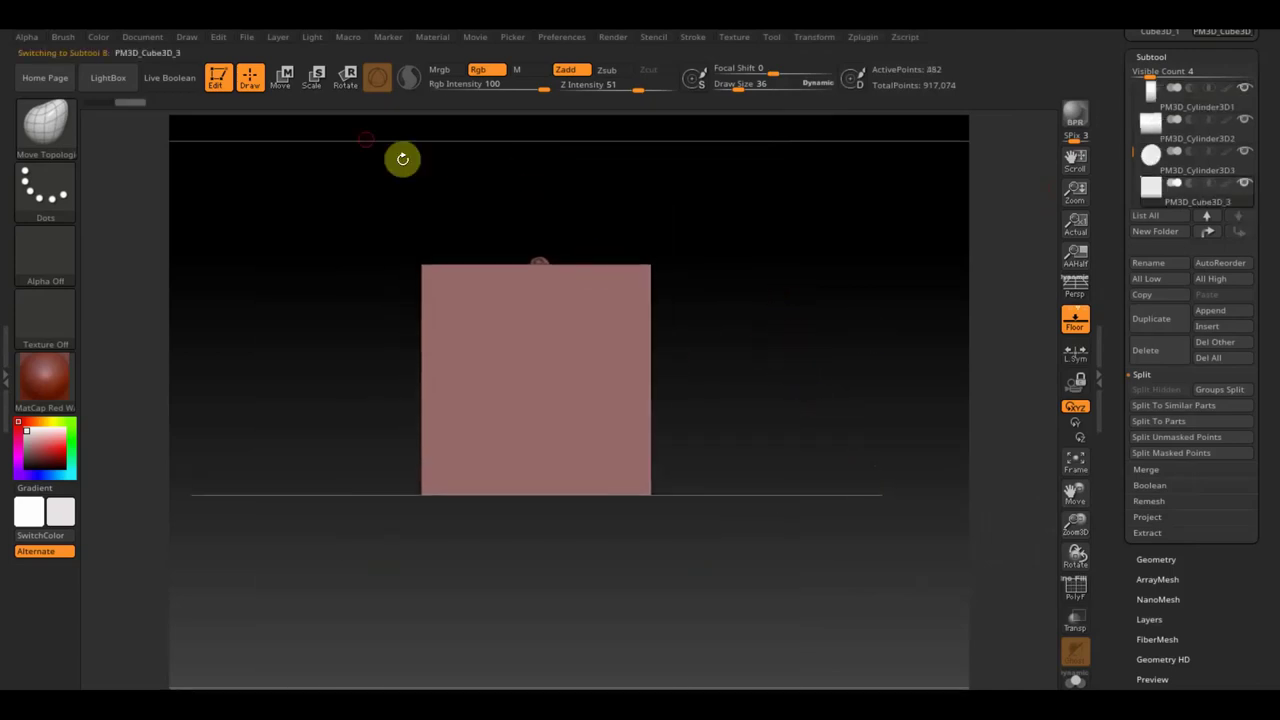
- Flatten and shrink the cube into a small block in side view
{"action": "left_click", "coordinate": [283, 79]}
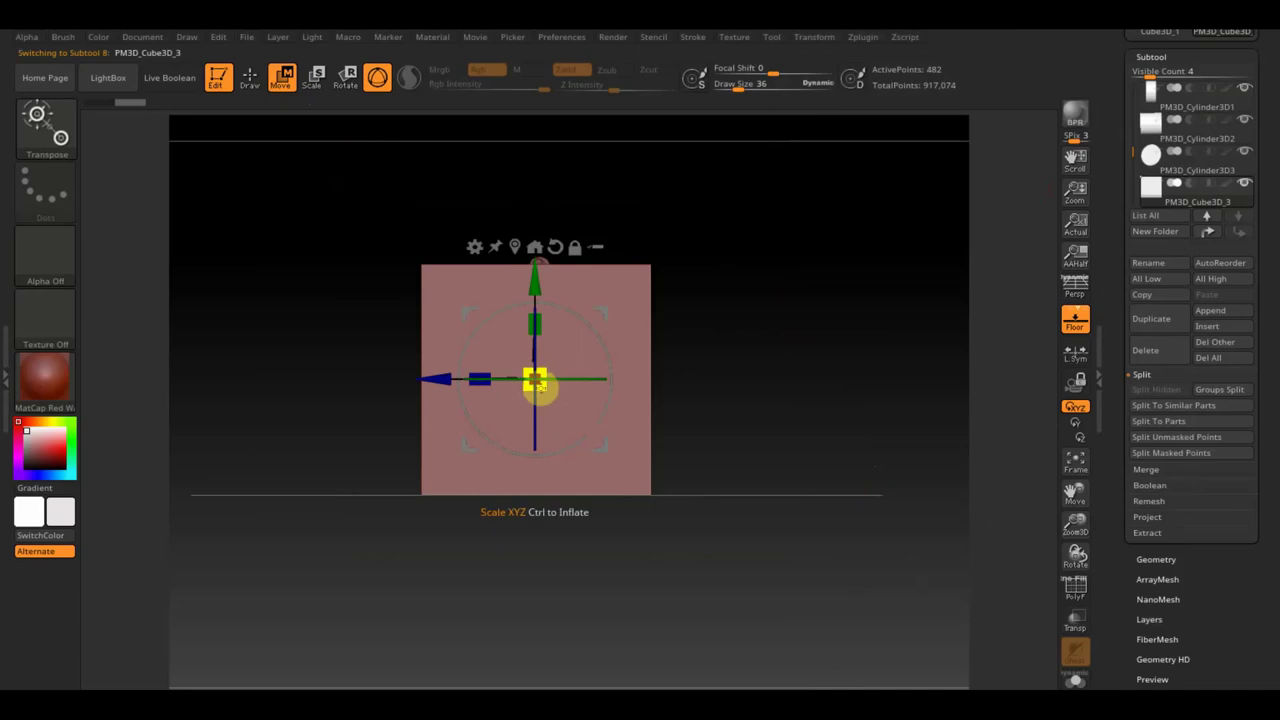
{"action": "left_click_drag", "start_coordinate": [535, 383], "coordinate": [461, 293]}
{"action": "mouse_move", "coordinate": [654, 380]}
{"action": "left_mouse_down"}
{"action": "mouse_move", "coordinate": [553, 298]}
{"action": "mouse_move", "coordinate": [534, 186]}
{"action": "left_mouse_up"}
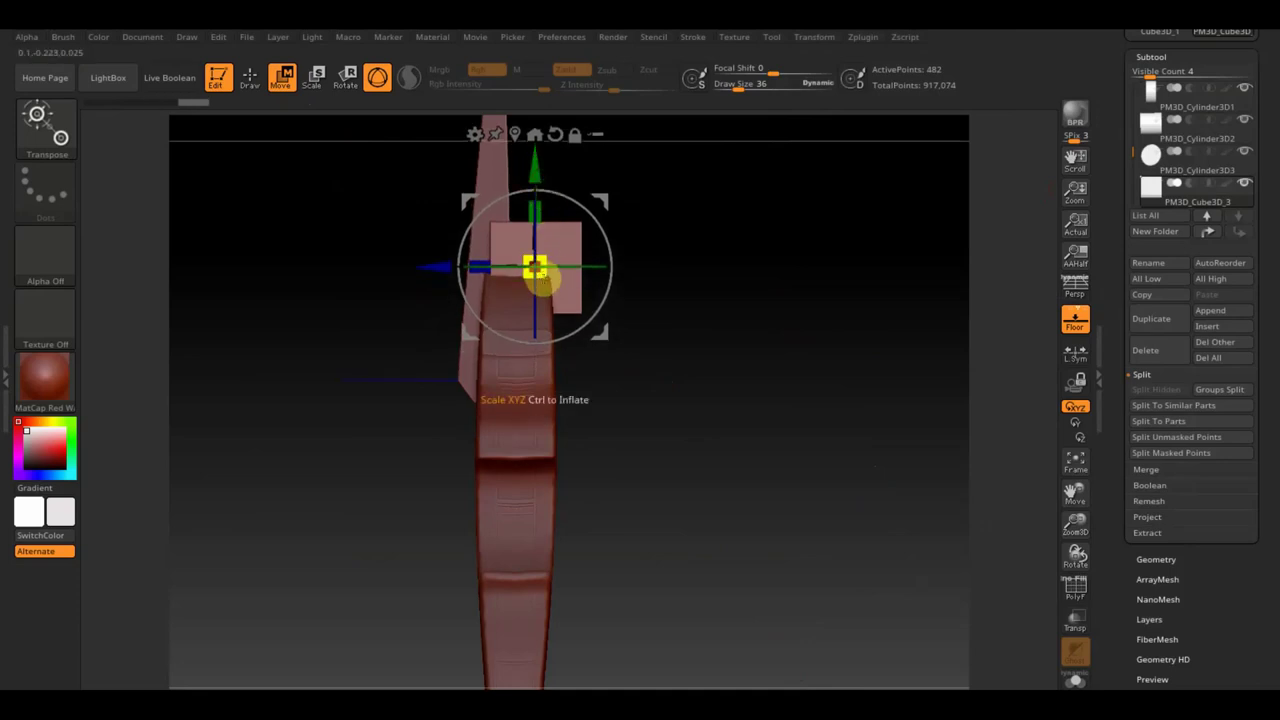
{"action": "left_click_drag", "start_coordinate": [545, 271], "coordinate": [540, 256]}
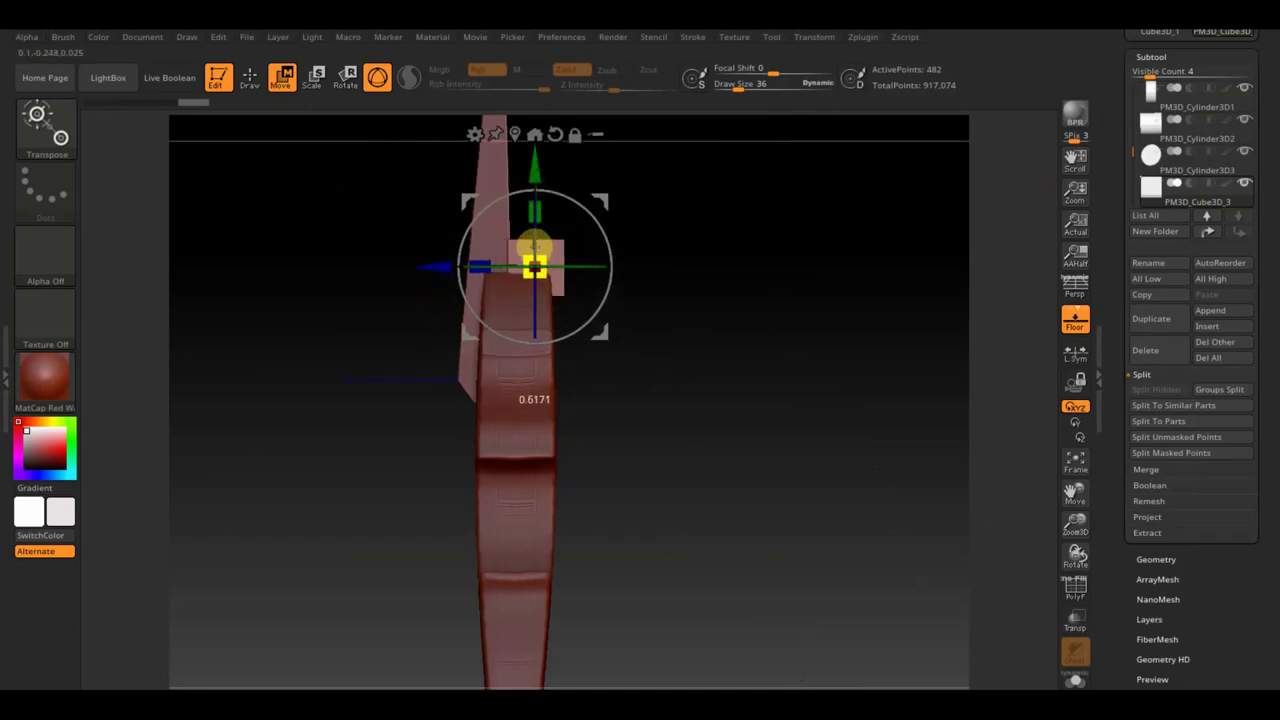
{"action": "left_click_drag", "start_coordinate": [437, 263], "coordinate": [428, 262]}
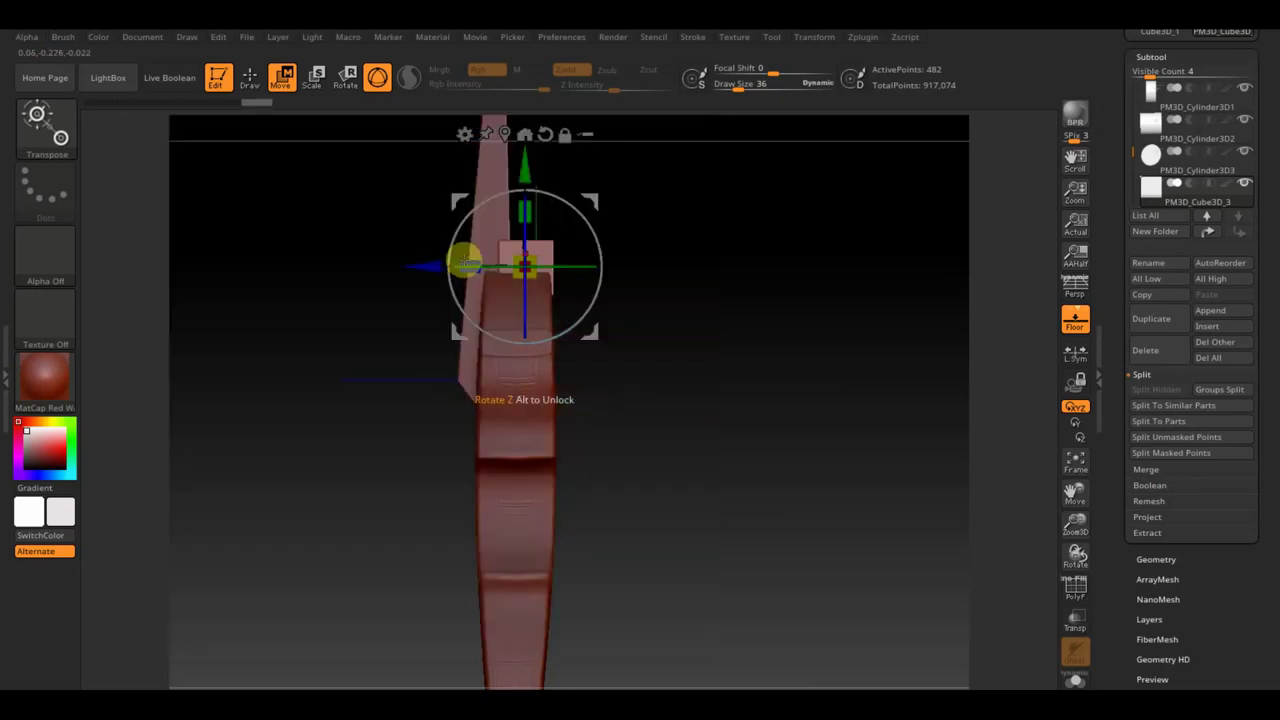
- Adjust the block's width and centre it on the neck in front view
{"action": "left_click_drag", "start_coordinate": [760, 254], "coordinate": [688, 271]}
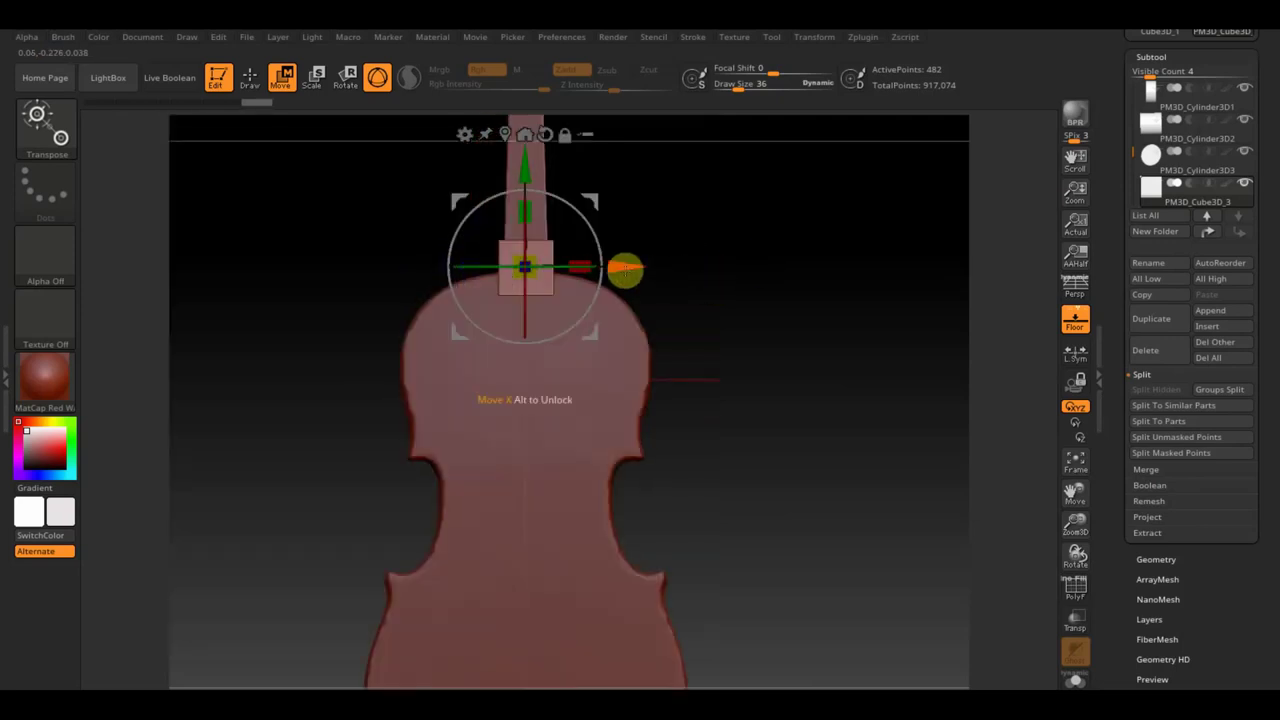
{"action": "left_click_drag", "start_coordinate": [577, 263], "coordinate": [800, 320]}
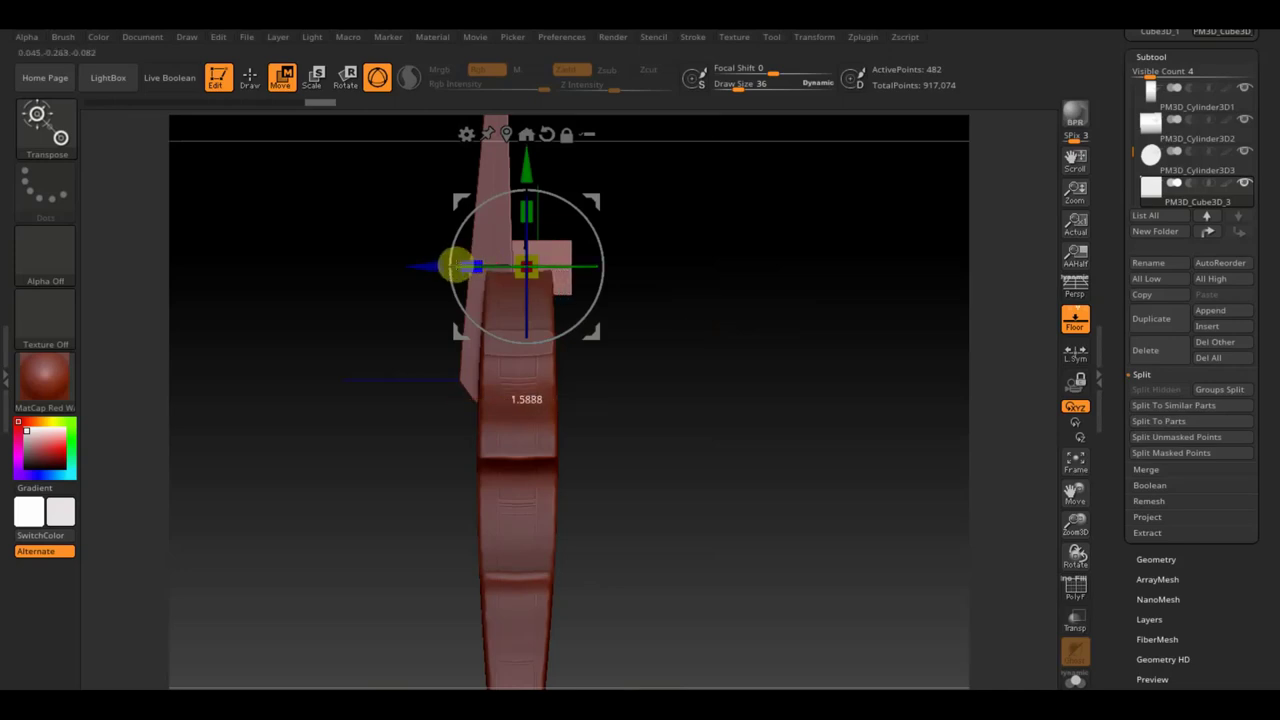
{"action": "left_click_drag", "start_coordinate": [430, 265], "coordinate": [408, 266]}
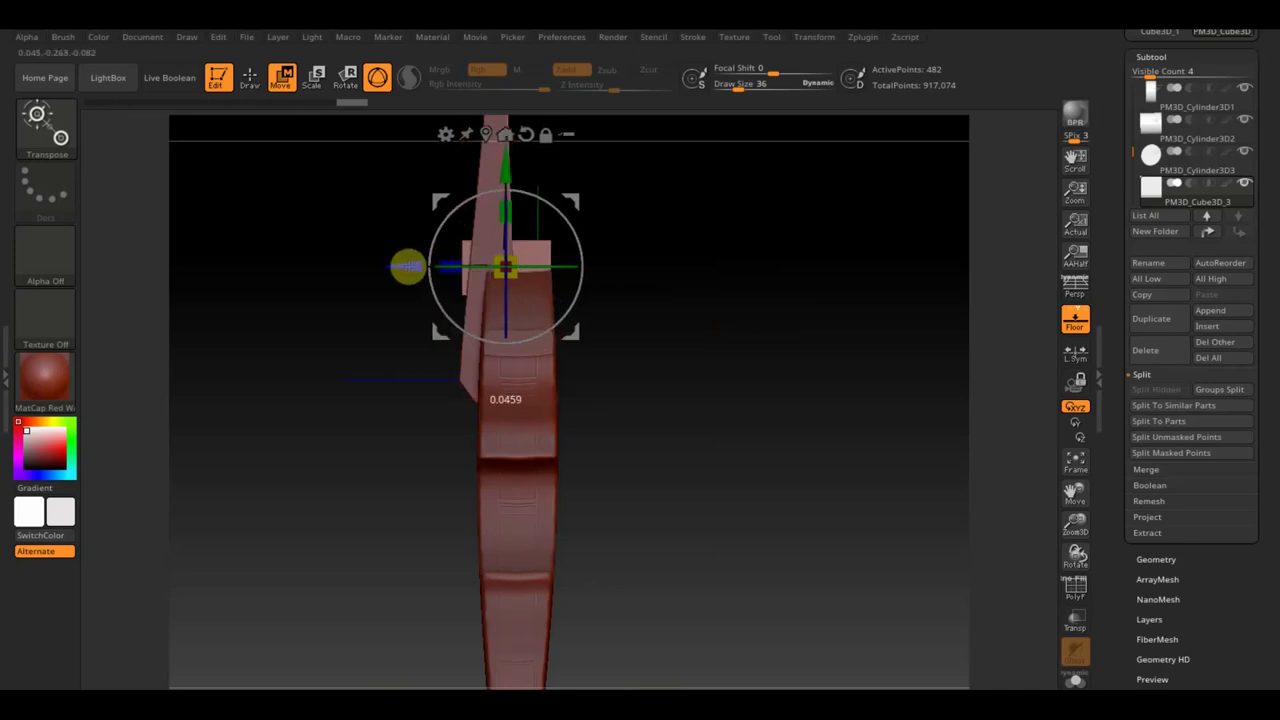
{"action": "left_click_drag", "start_coordinate": [763, 306], "coordinate": [651, 305]}
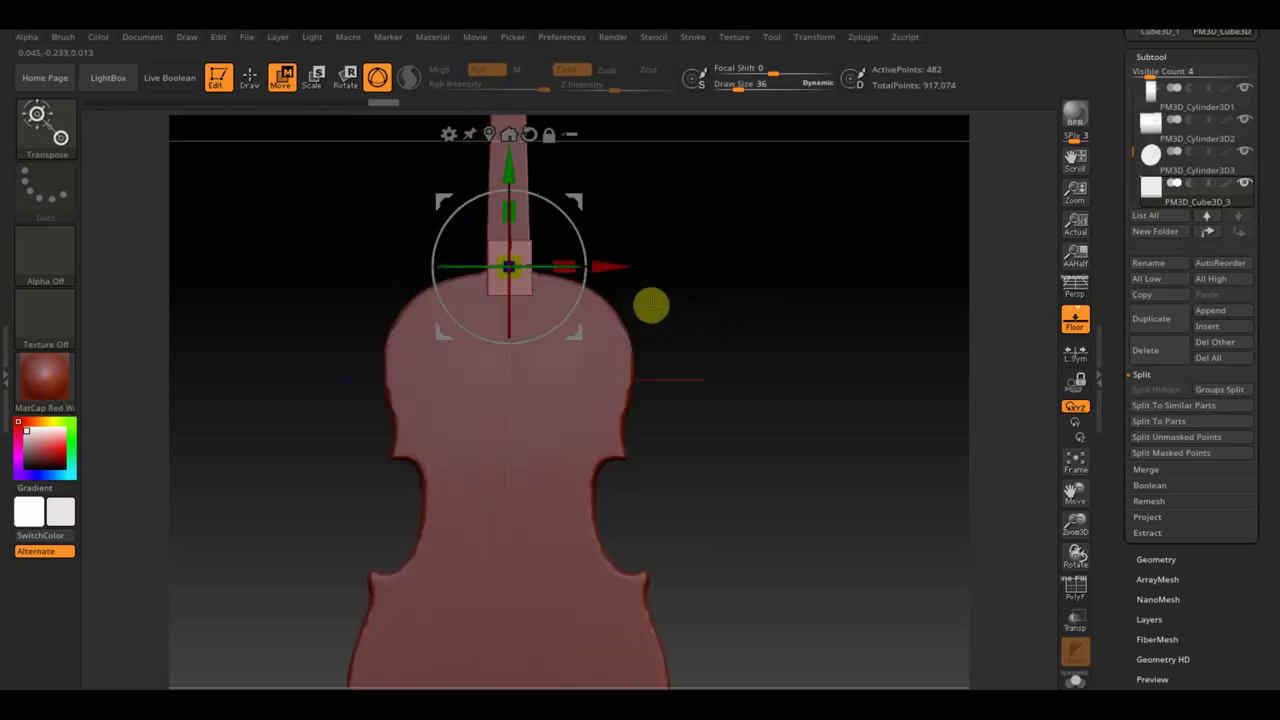
{"action": "mouse_move", "coordinate": [614, 266]}
{"action": "left_mouse_down"}
{"action": "mouse_move", "coordinate": [598, 265]}
{"action": "mouse_move", "coordinate": [743, 337]}
{"action": "mouse_move", "coordinate": [806, 334]}
{"action": "left_mouse_up"}
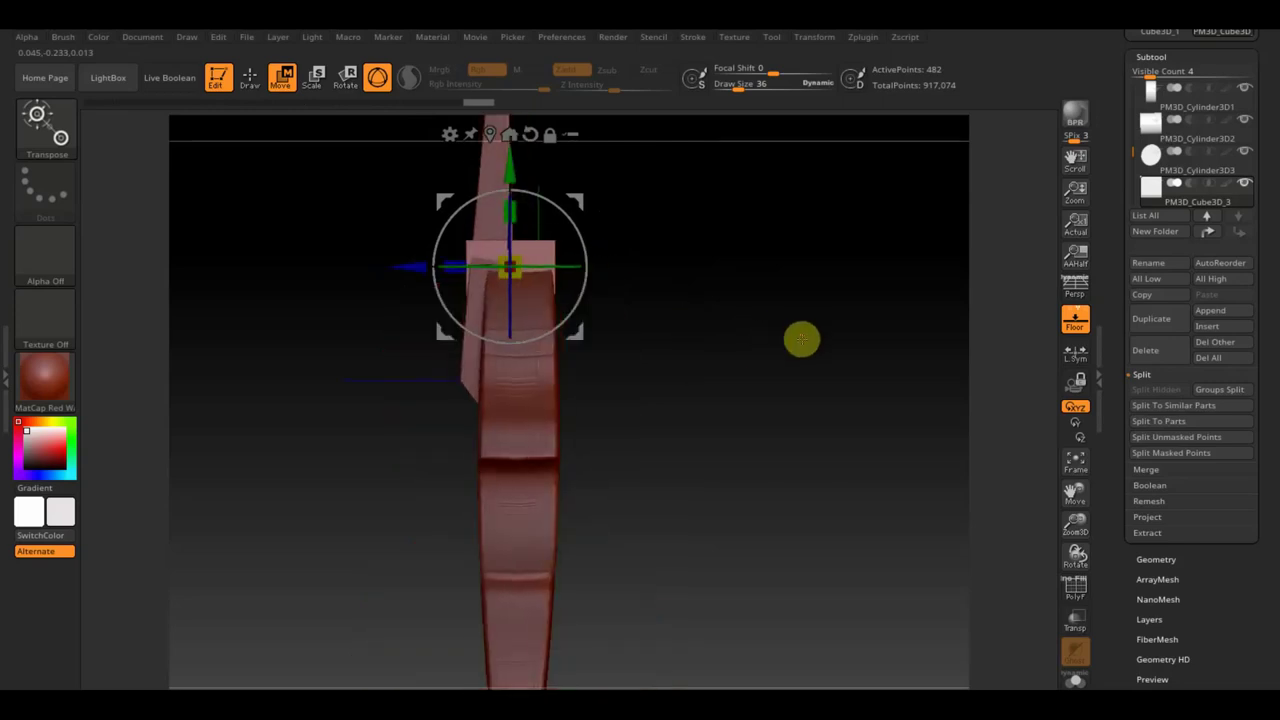
{"action": "mouse_move", "coordinate": [620, 206]}
{"action": "left_mouse_down"}
{"action": "mouse_move", "coordinate": [691, 223]}
{"action": "mouse_move", "coordinate": [692, 334]}
{"action": "left_mouse_up"}
{"action": "left_click", "coordinate": [249, 78]}
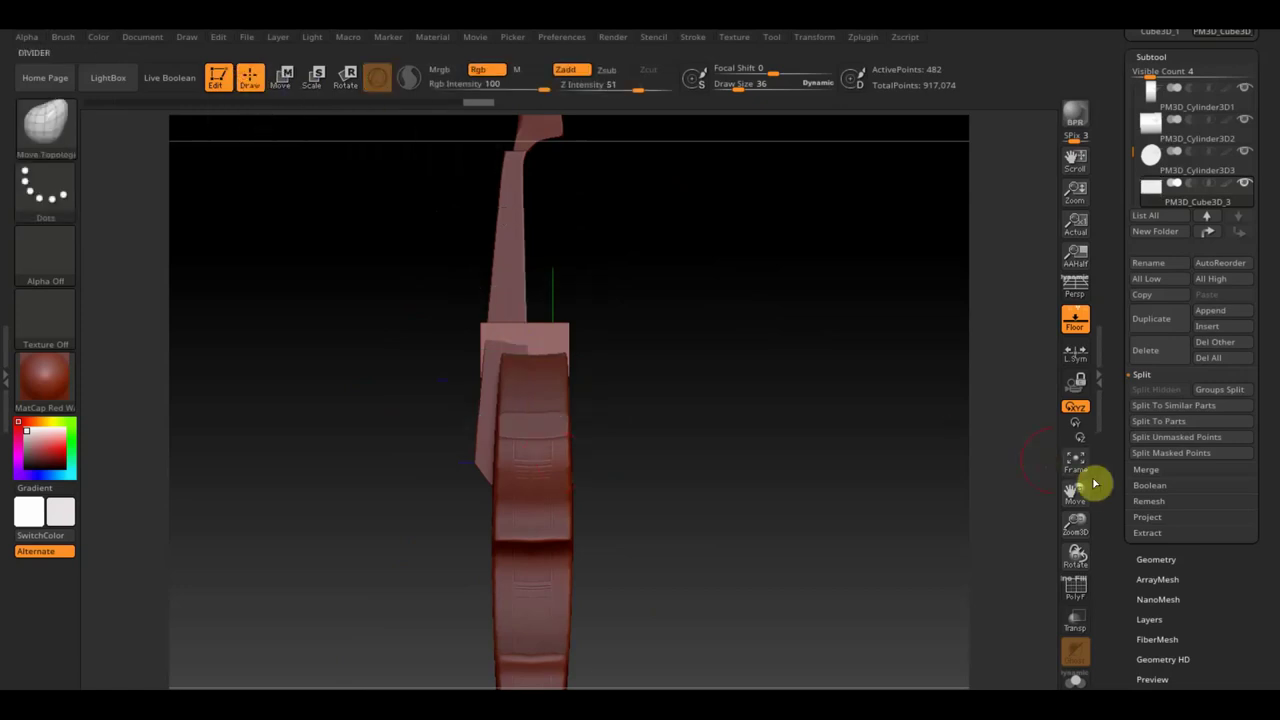
- DynaMesh the neck and block into one mesh and smooth their joint
{"action": "left_click", "coordinate": [1158, 559]}
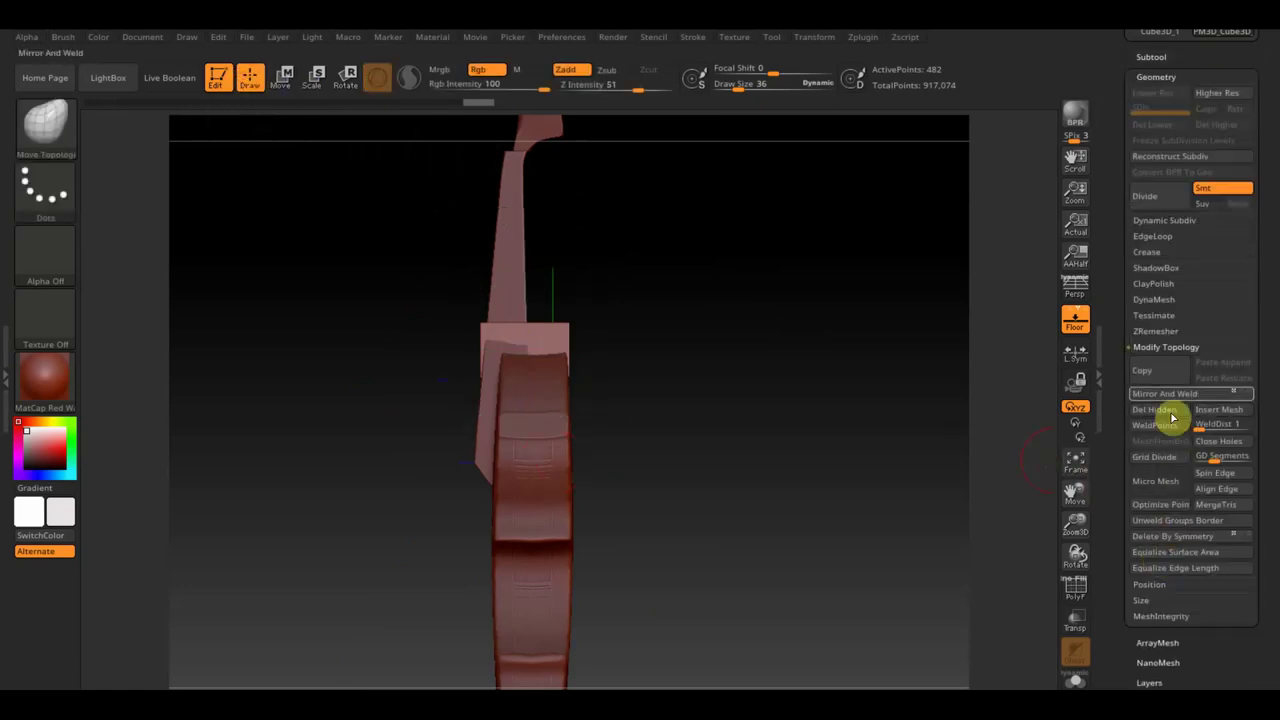
{"action": "left_click", "coordinate": [1156, 303]}
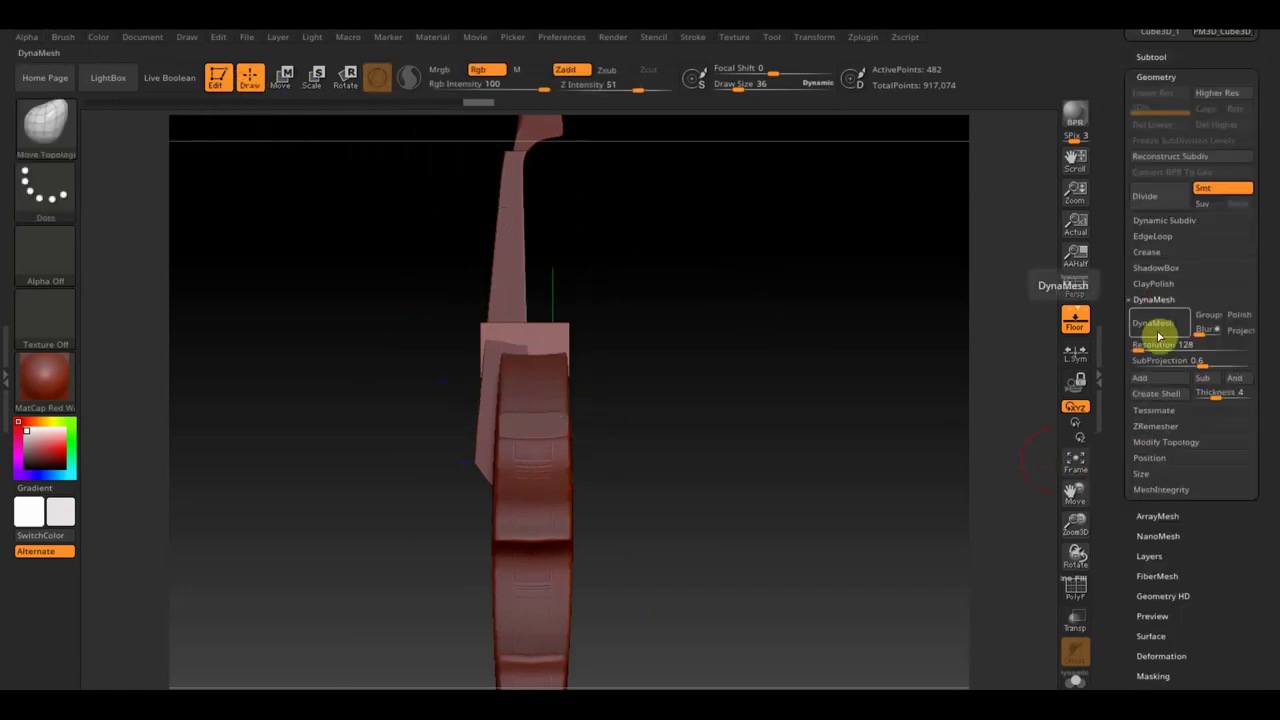
{"action": "left_click", "coordinate": [1156, 328]}
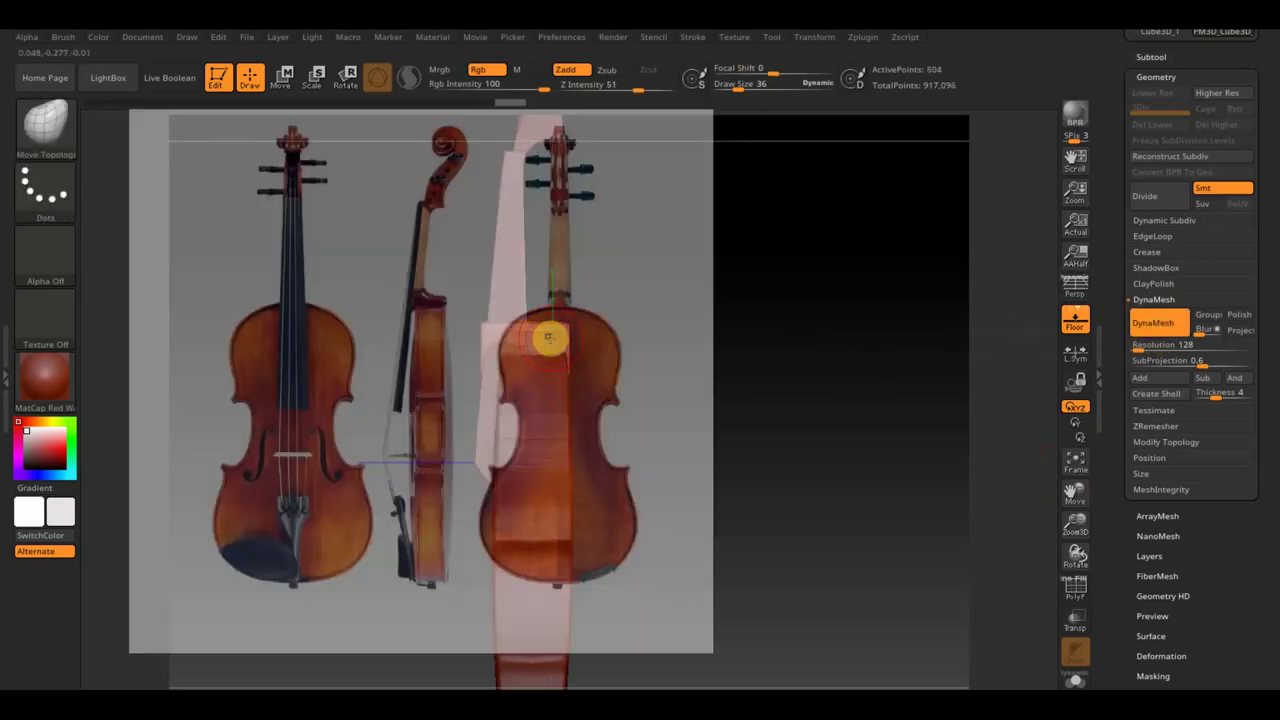
{"action": "key", "text": "shift"}
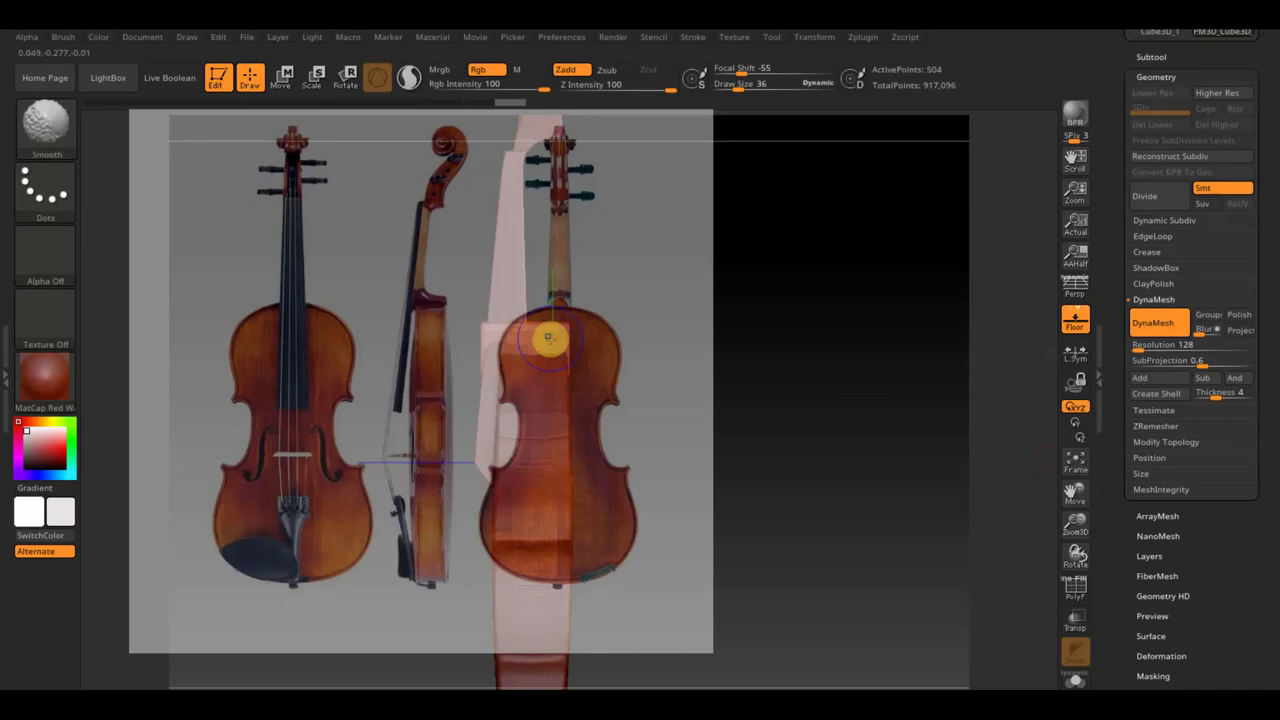
{"action": "key", "text": "shift+z"}
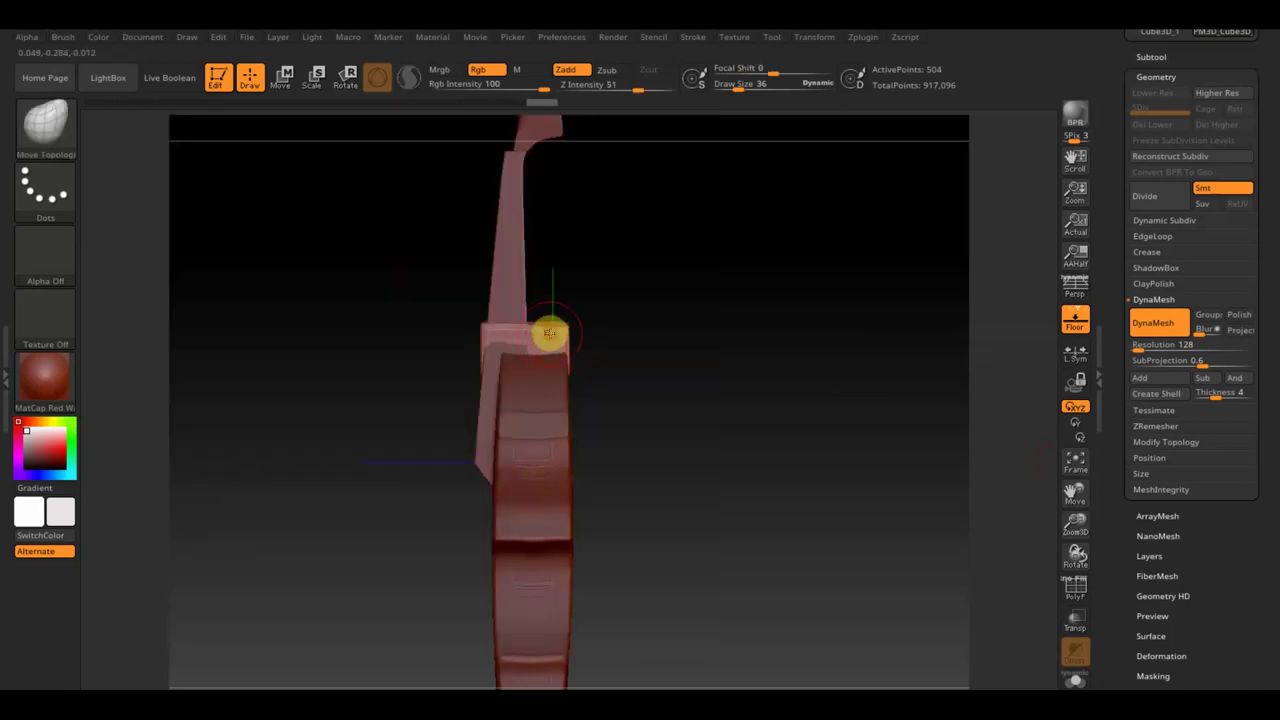
{"action": "key", "text": "shift"}
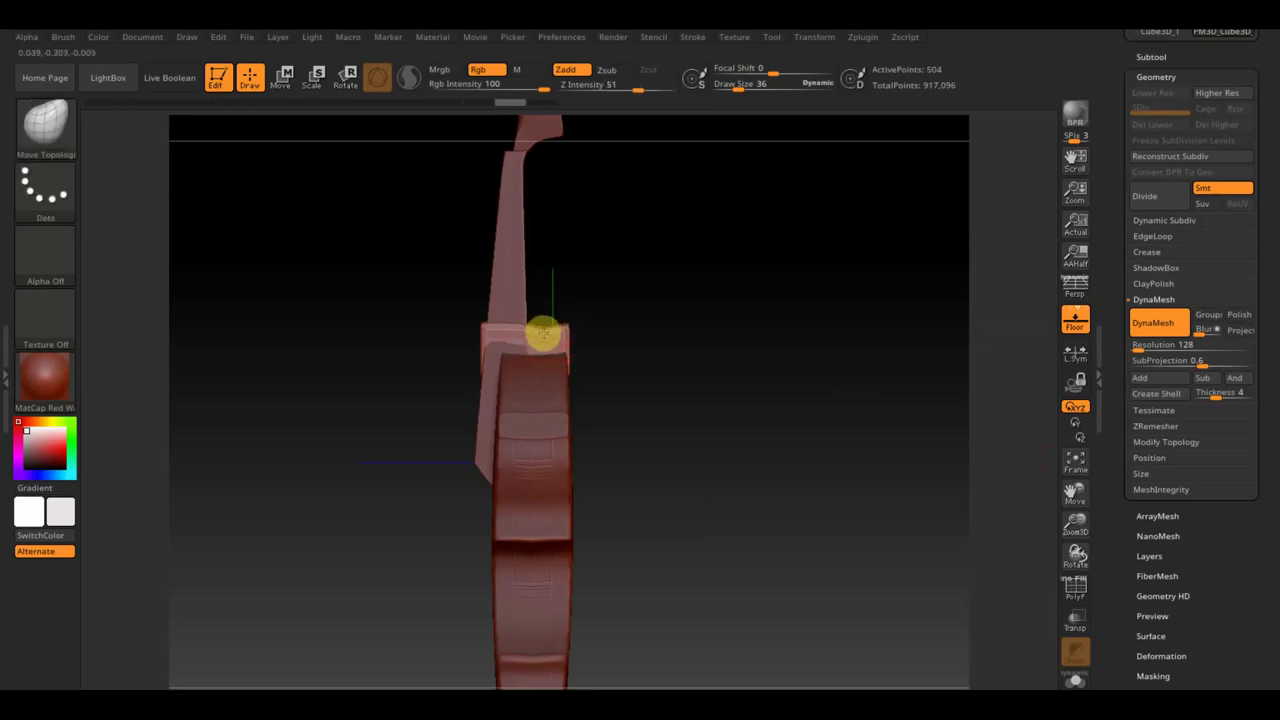
{"action": "key", "text": "shift"}
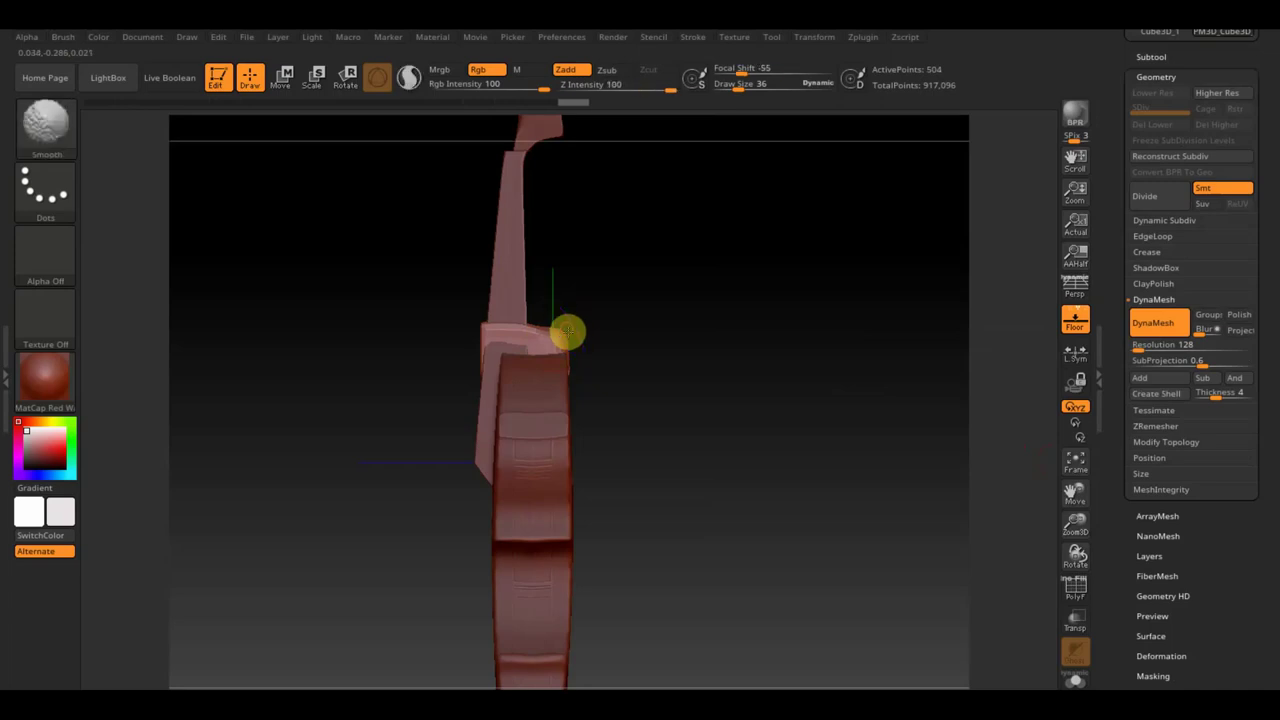
{"action": "mouse_move", "coordinate": [631, 334]}
{"action": "left_mouse_down"}
{"action": "mouse_move", "coordinate": [789, 263]}
{"action": "mouse_move", "coordinate": [766, 297]}
{"action": "left_mouse_up"}
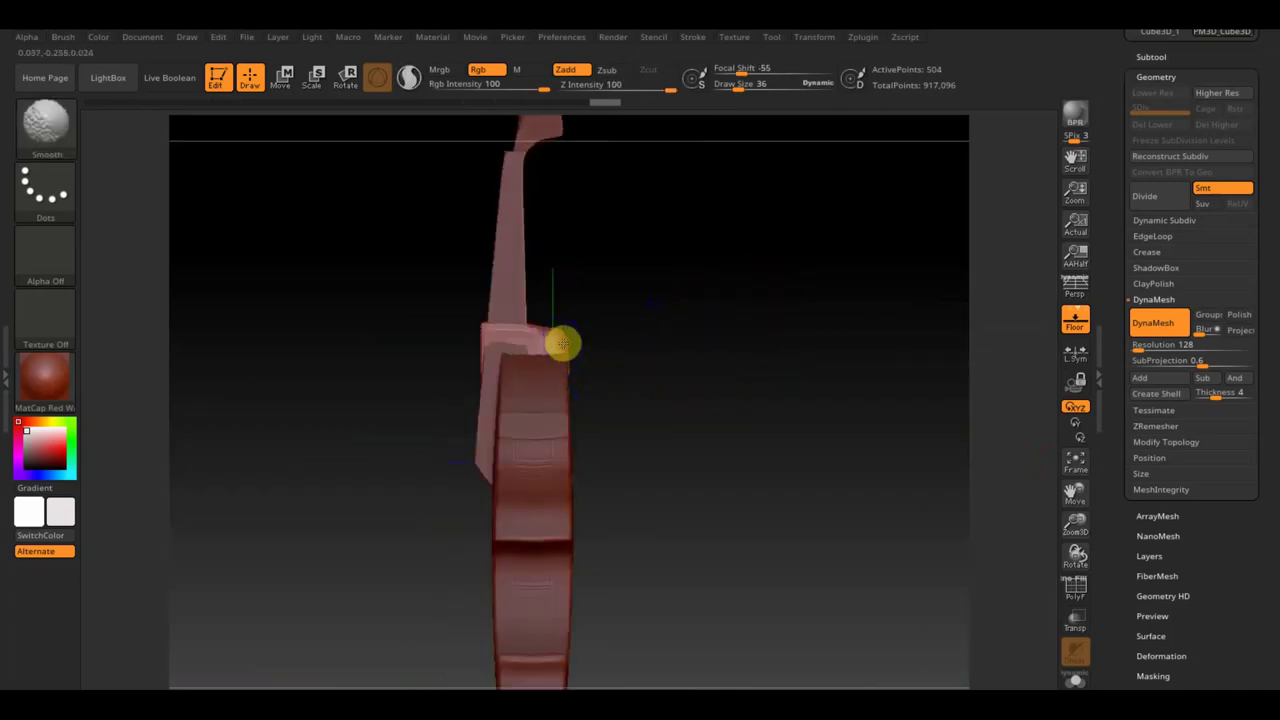
- Compare with the reference and undo the bulge on the neck's edge
{"action": "key", "text": "shift+z"}
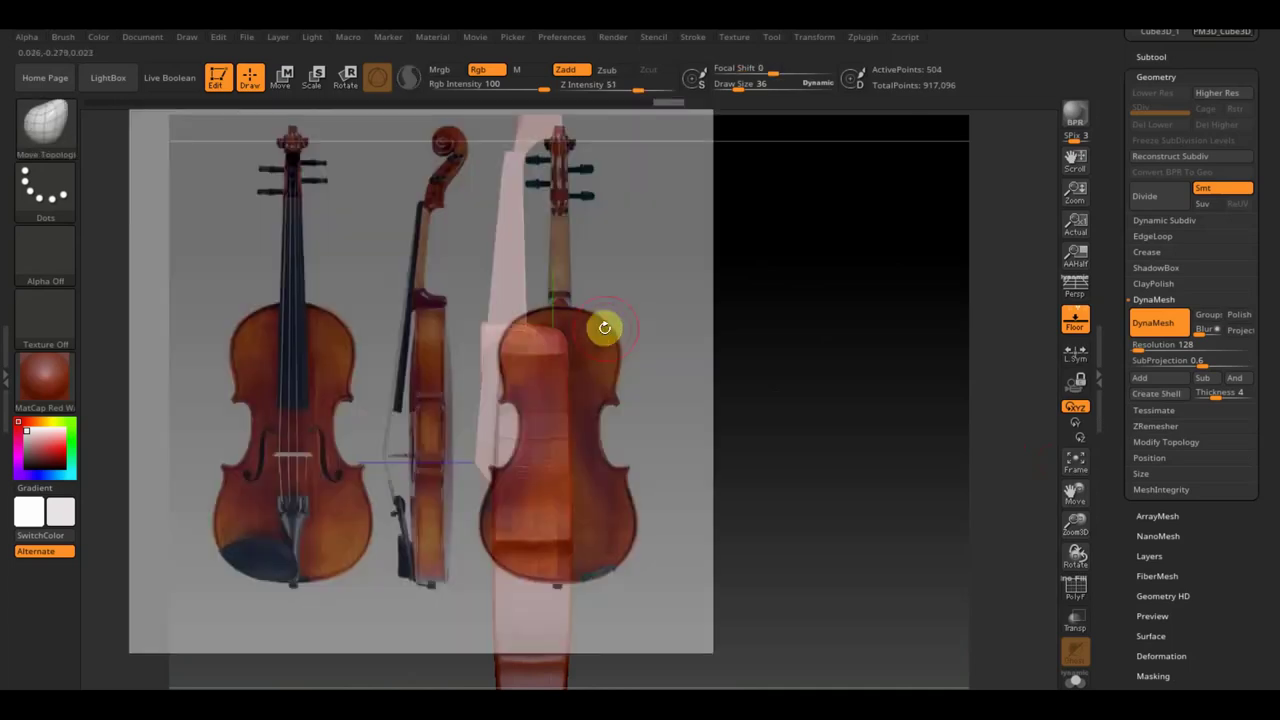
{"action": "key", "text": "shift+z"}
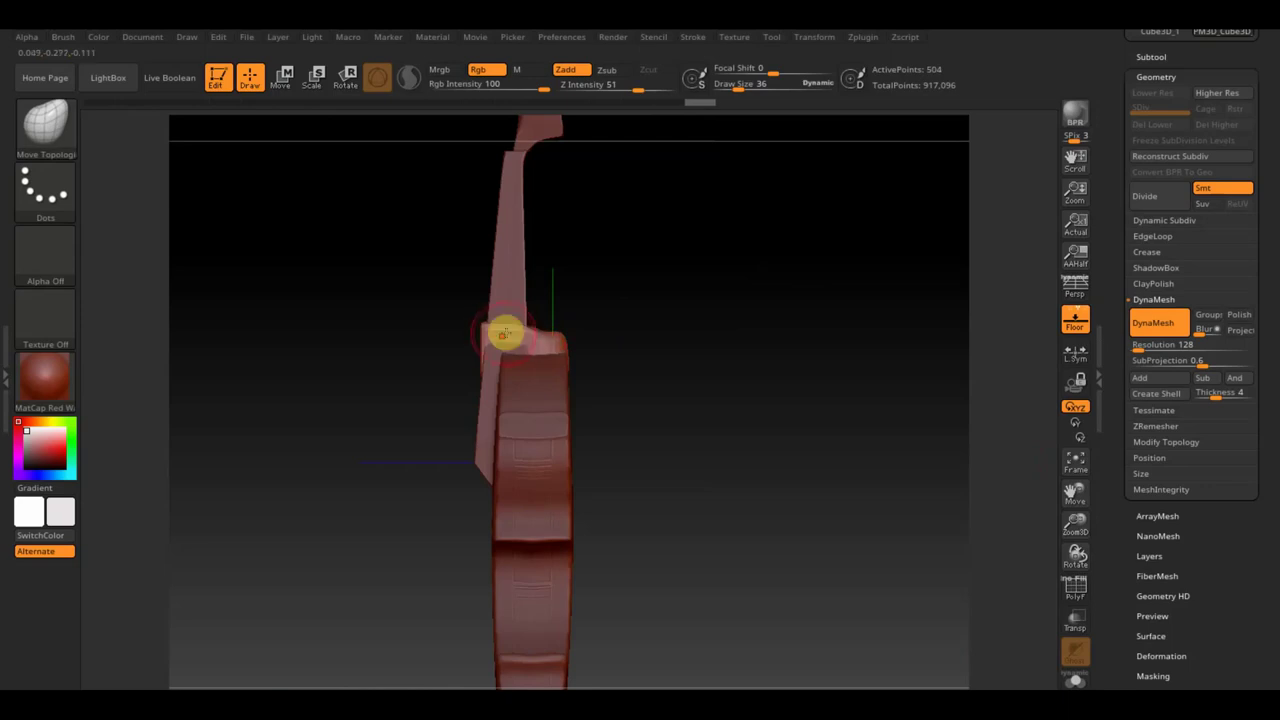
{"action": "key", "text": "ctrl"}
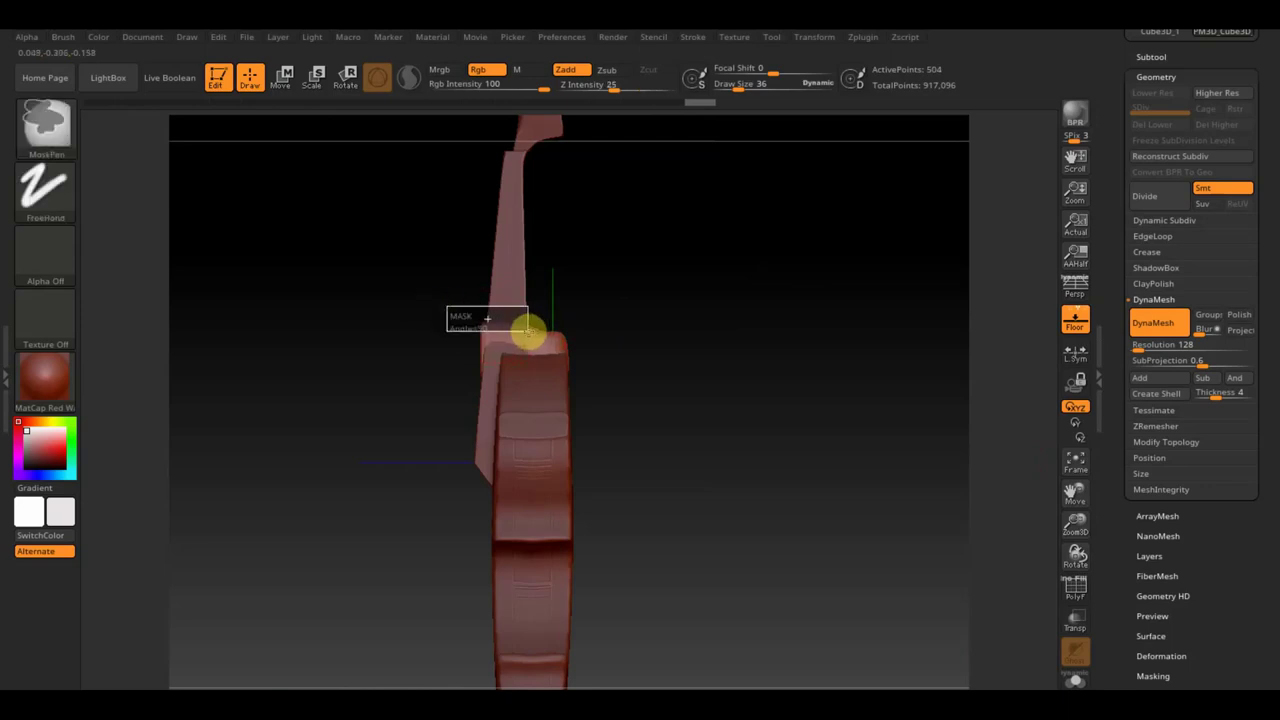
{"action": "key", "text": "ctrl"}
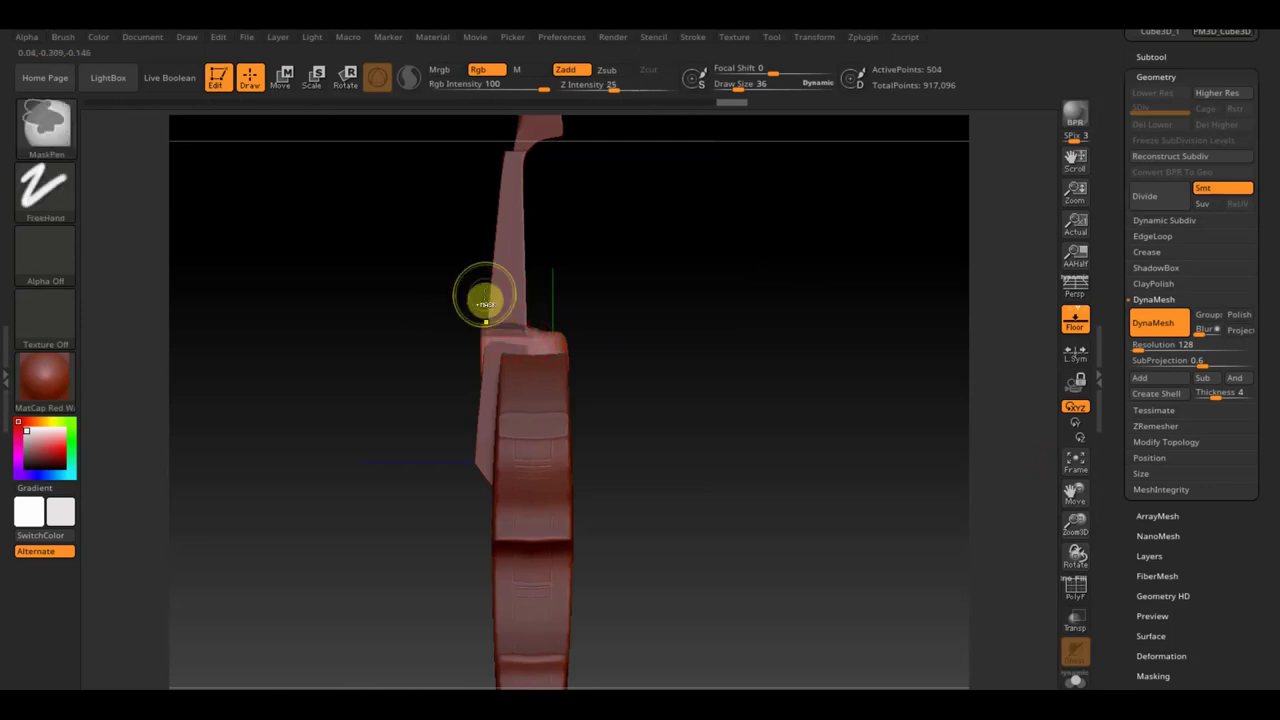
{"action": "key", "text": "ctrl+z"}
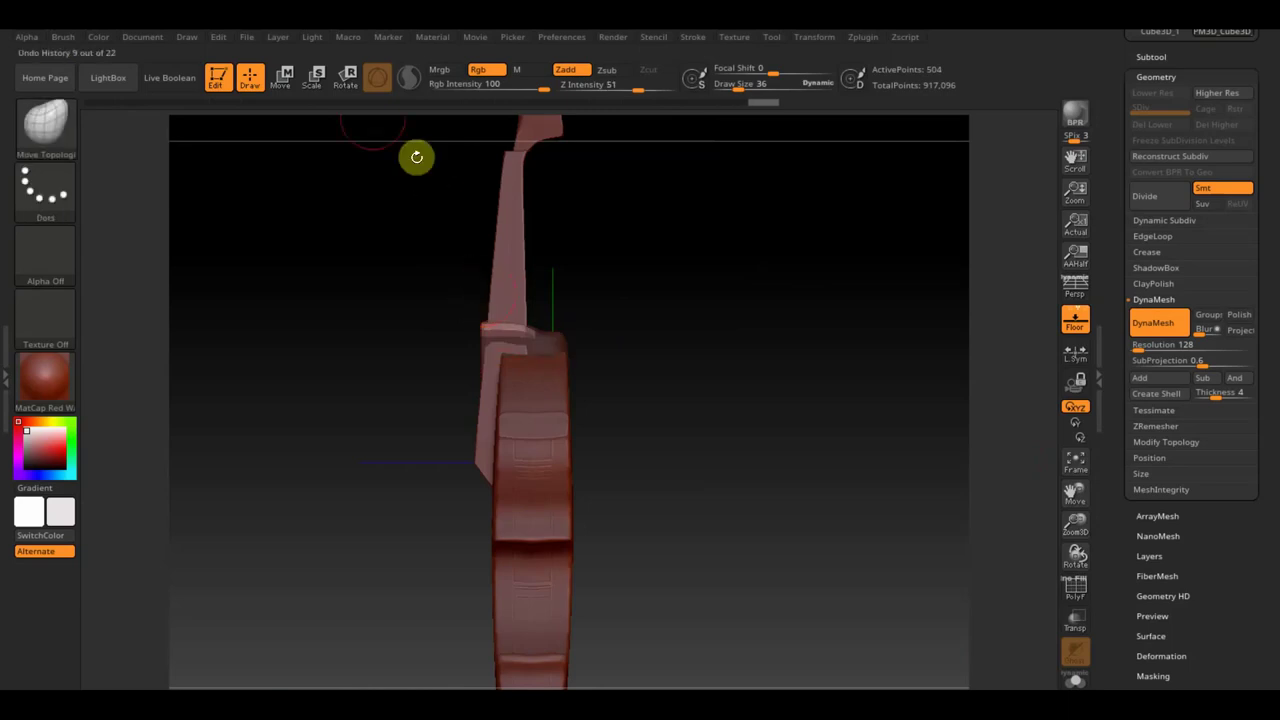
- Raise the block slightly with the Move gizmo, then return to Draw mode
{"action": "left_click", "coordinate": [282, 77]}
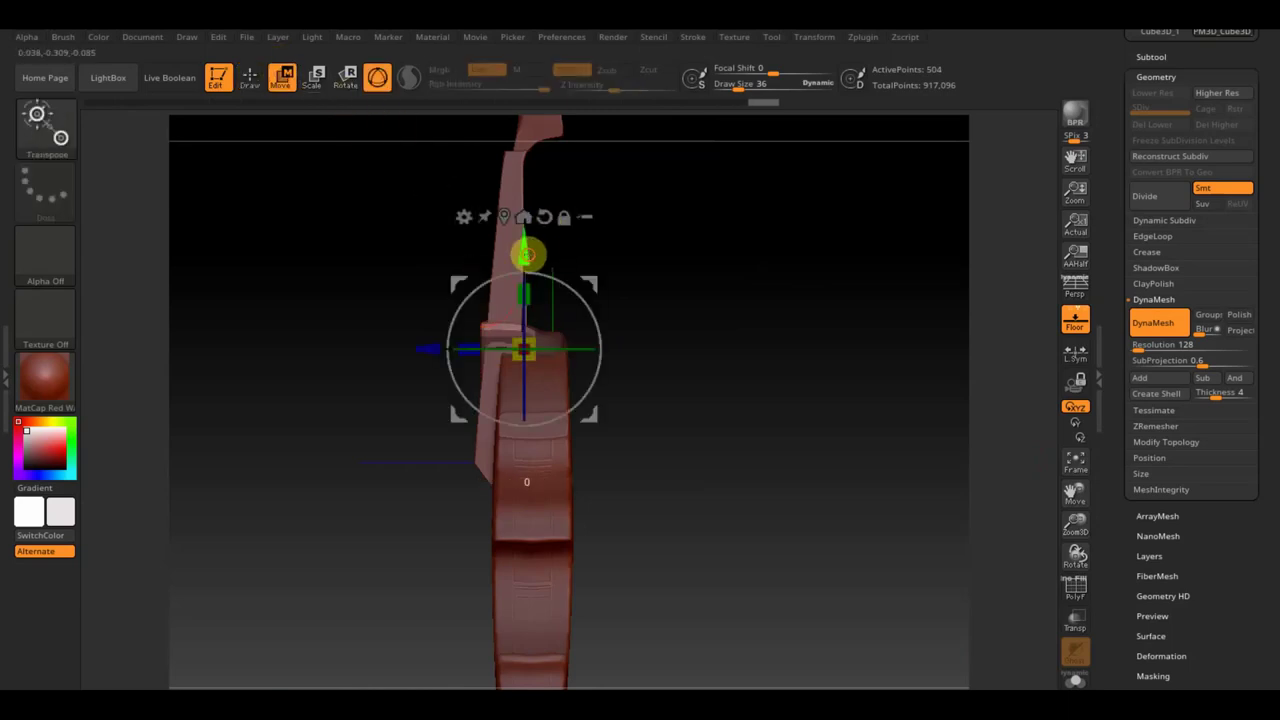
{"action": "left_click_drag", "start_coordinate": [525, 253], "coordinate": [525, 243]}
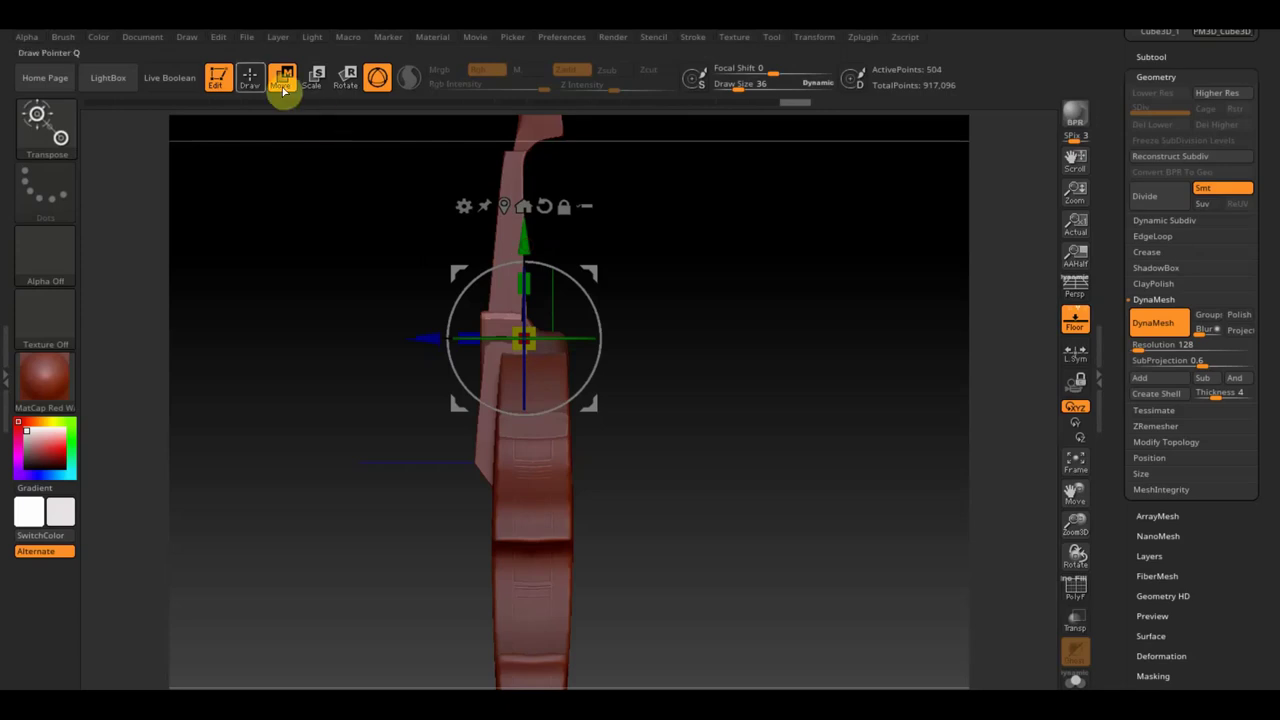
{"action": "left_click", "coordinate": [250, 77]}
{"action": "key", "text": "ctrl"}
{"action": "left_click_drag", "start_coordinate": [711, 337], "coordinate": [657, 354], "text": "shift"}
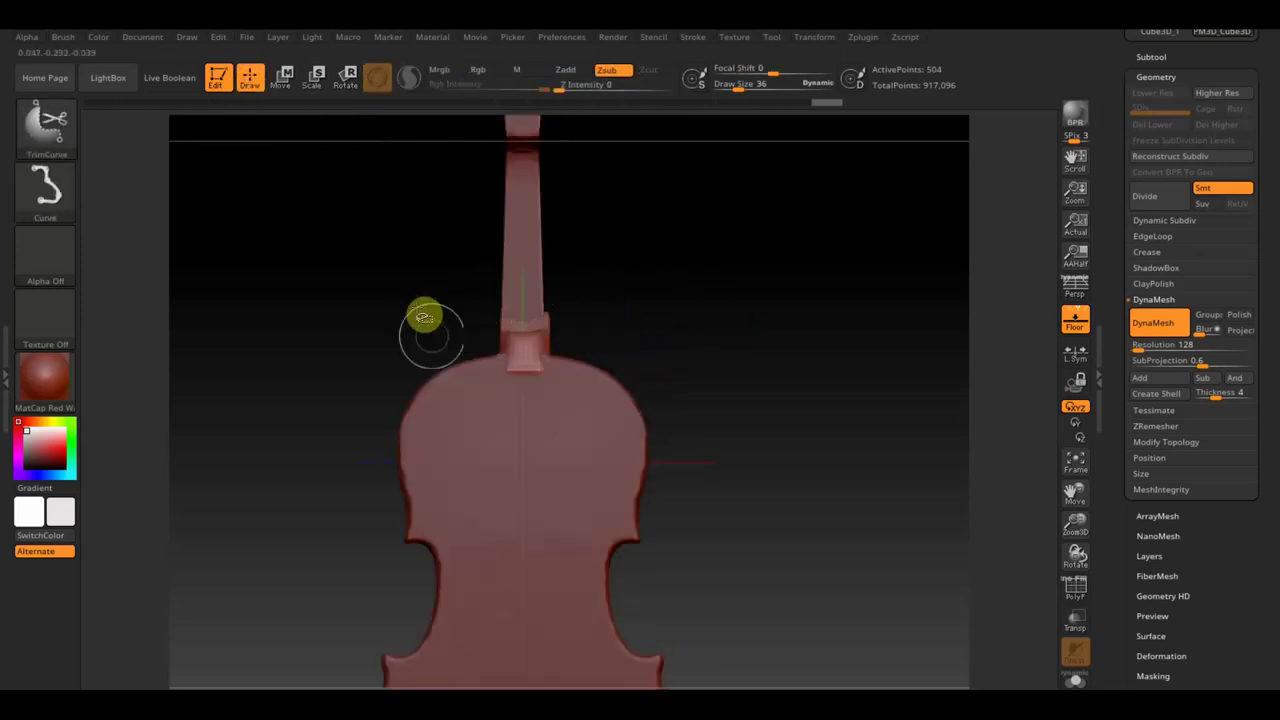
- Trim the body and neck with drawn cut lines, removing mesh beyond them
{"action": "mouse_move", "coordinate": [486, 561]}
{"action": "left_mouse_down", "text": "ctrl+shift"}
{"action": "mouse_move", "coordinate": [480, 257]}
{"action": "mouse_move", "coordinate": [586, 249]}
{"action": "mouse_move", "coordinate": [566, 386]}
{"action": "mouse_move", "coordinate": [573, 647]}
{"action": "mouse_move", "coordinate": [543, 246]}
{"action": "mouse_move", "coordinate": [580, 457]}
{"action": "mouse_move", "coordinate": [564, 491]}
{"action": "mouse_move", "coordinate": [571, 523]}
{"action": "mouse_move", "coordinate": [535, 540]}
{"action": "mouse_move", "coordinate": [546, 537]}
{"action": "left_mouse_up", "text": "ctrl+shift"}
{"action": "mouse_move", "coordinate": [774, 374]}
{"action": "left_mouse_down"}
{"action": "mouse_move", "coordinate": [697, 389]}
{"action": "mouse_move", "coordinate": [752, 367]}
{"action": "mouse_move", "coordinate": [734, 354]}
{"action": "left_mouse_up"}
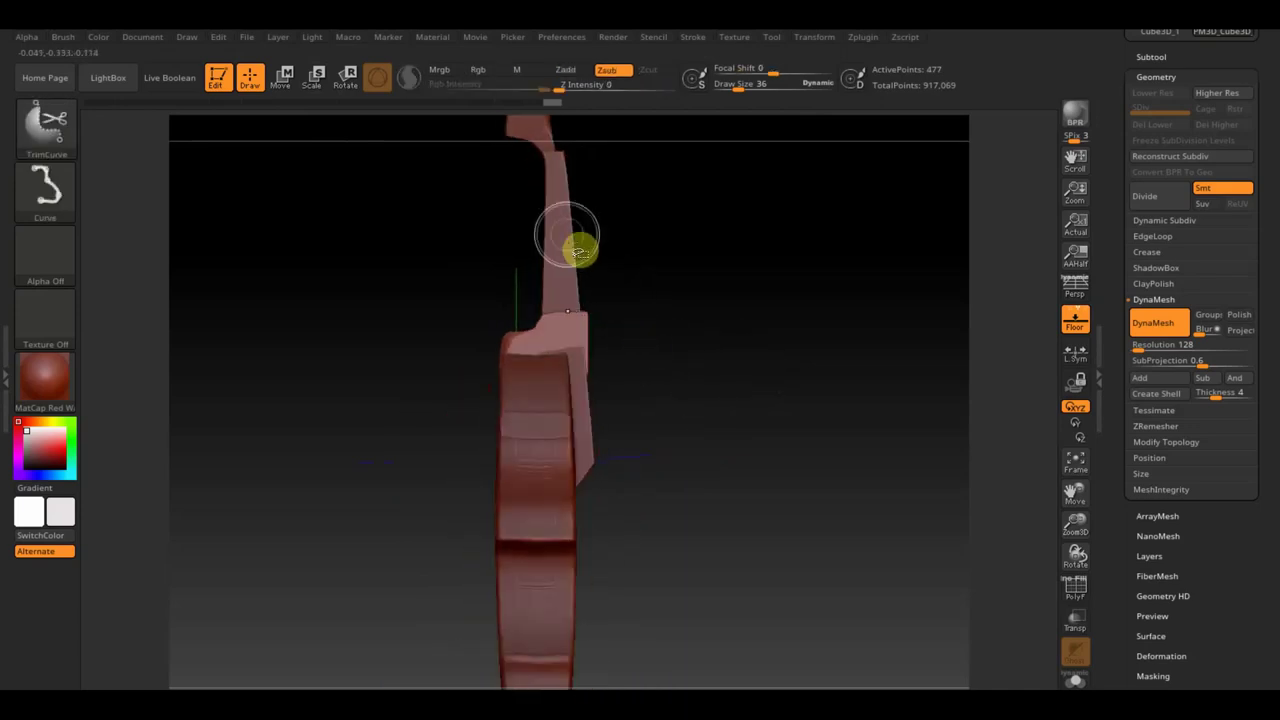
{"action": "left_click_drag", "start_coordinate": [567, 236], "coordinate": [567, 376], "text": "ctrl+shift"}
{"action": "left_click_drag", "start_coordinate": [587, 450], "coordinate": [604, 468], "text": "ctrl+shift"}
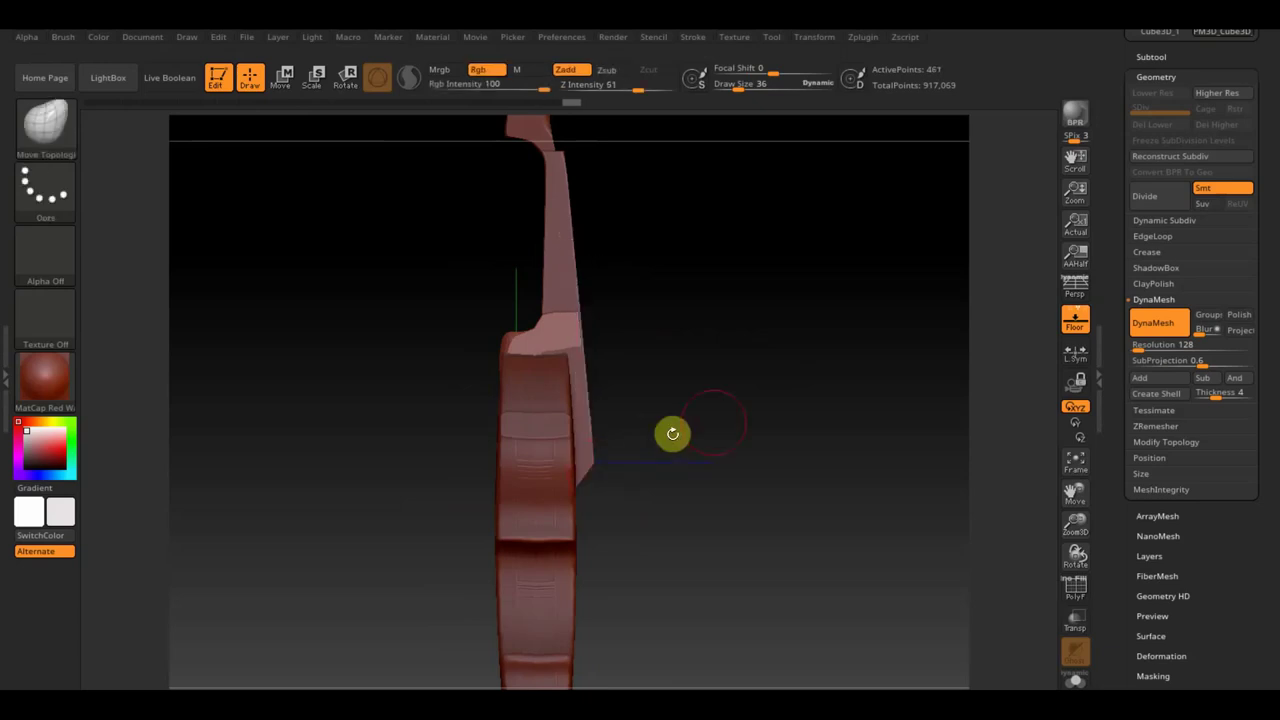
{"action": "left_click_drag", "start_coordinate": [704, 422], "coordinate": [655, 428], "text": "shift"}
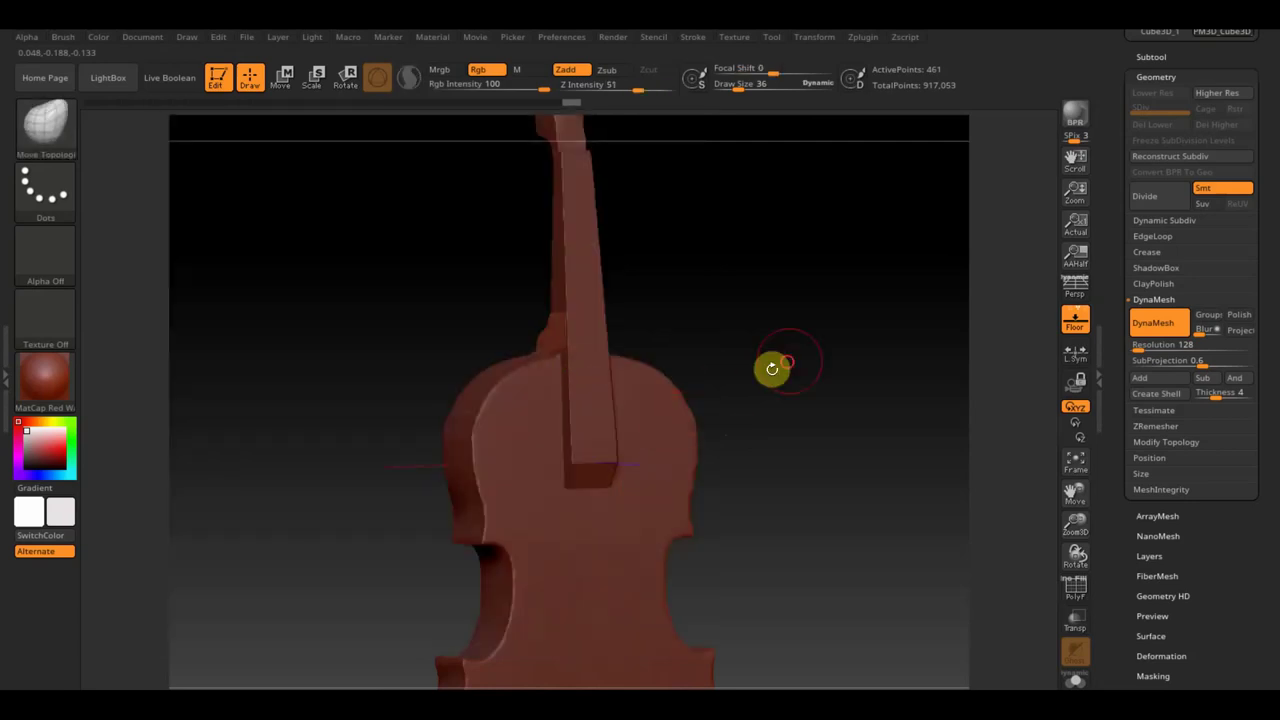
- Orbit to a three-quarter view and enlarge the brush size to 65
{"action": "mouse_move", "coordinate": [774, 366]}
{"action": "left_mouse_down"}
{"action": "mouse_move", "coordinate": [862, 371]}
{"action": "mouse_move", "coordinate": [734, 386]}
{"action": "mouse_move", "coordinate": [784, 457]}
{"action": "left_mouse_up"}
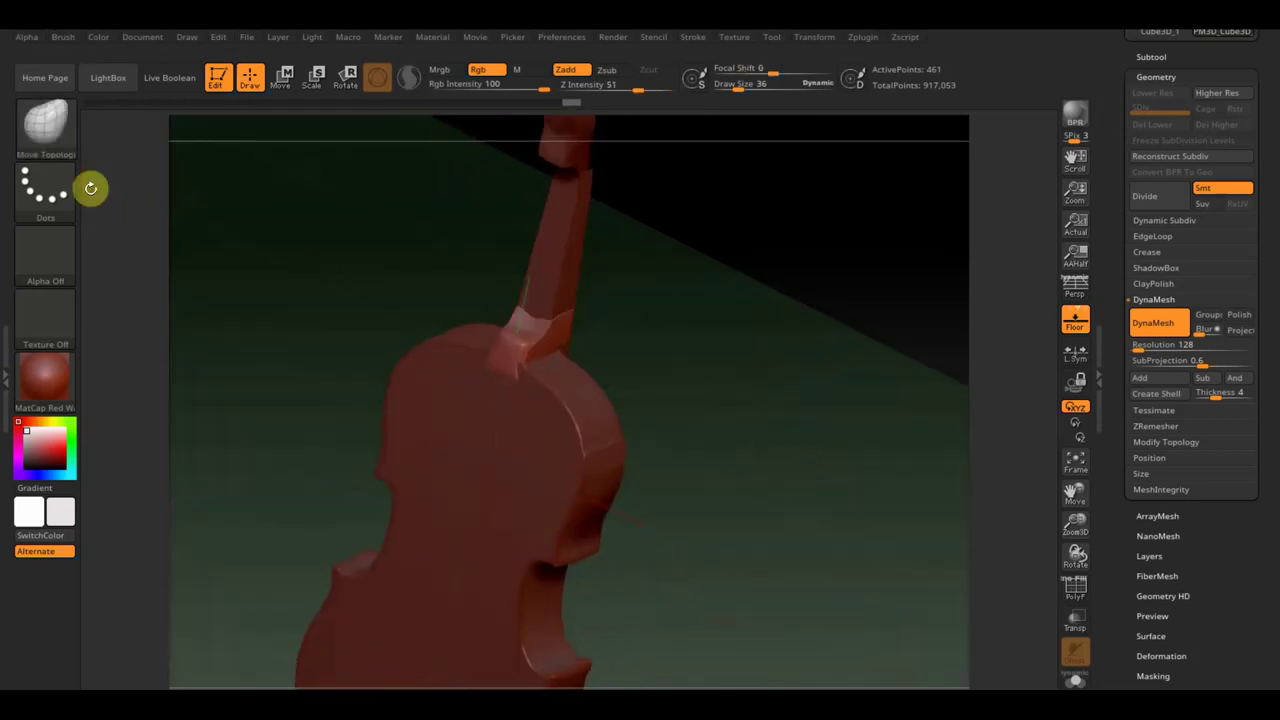
{"action": "left_click_drag", "start_coordinate": [737, 84], "coordinate": [746, 85]}
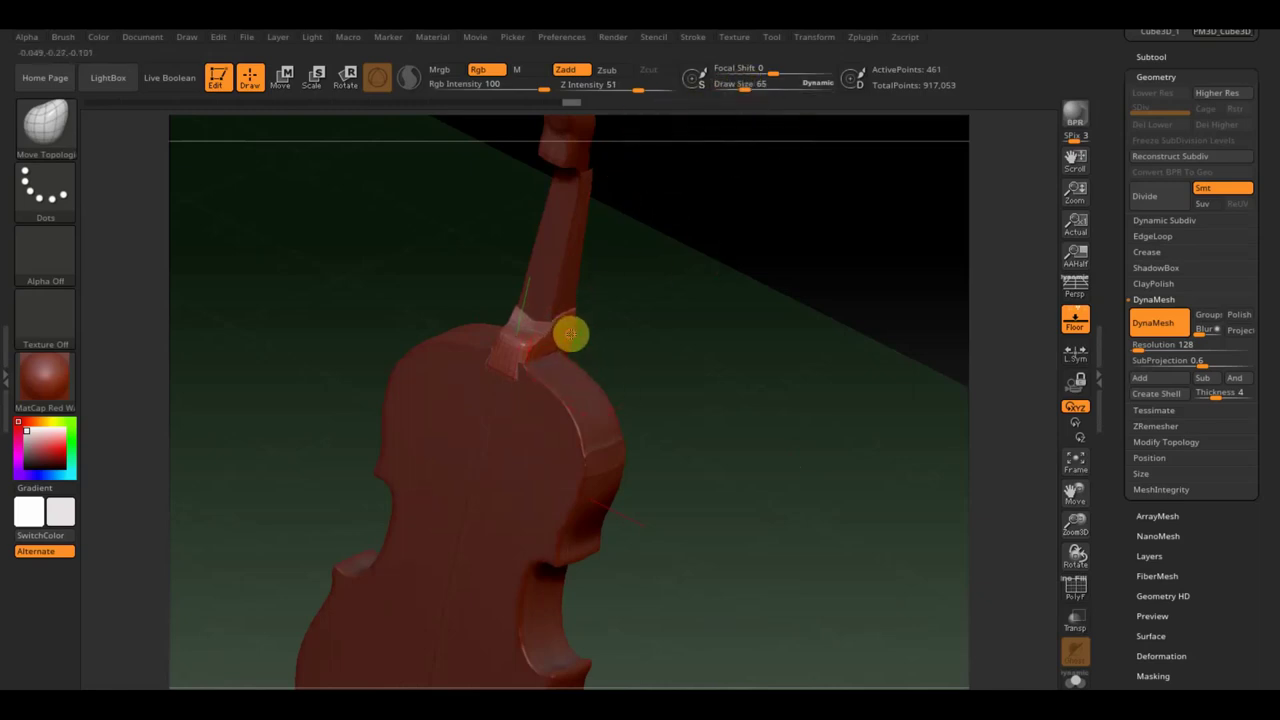
{"action": "mouse_move", "coordinate": [633, 339]}
{"action": "left_mouse_down"}
{"action": "mouse_move", "coordinate": [700, 300]}
{"action": "mouse_move", "coordinate": [680, 291]}
{"action": "mouse_move", "coordinate": [598, 343]}
{"action": "left_mouse_up"}
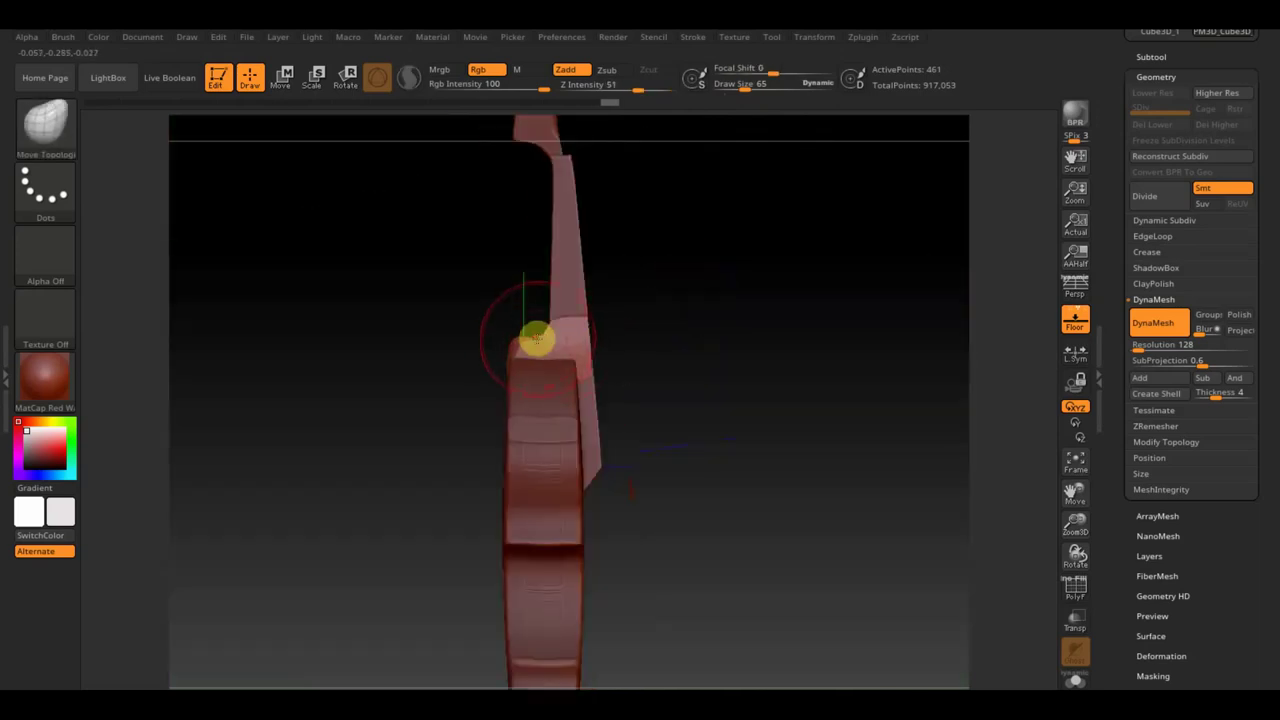
{"action": "key", "text": "shift"}
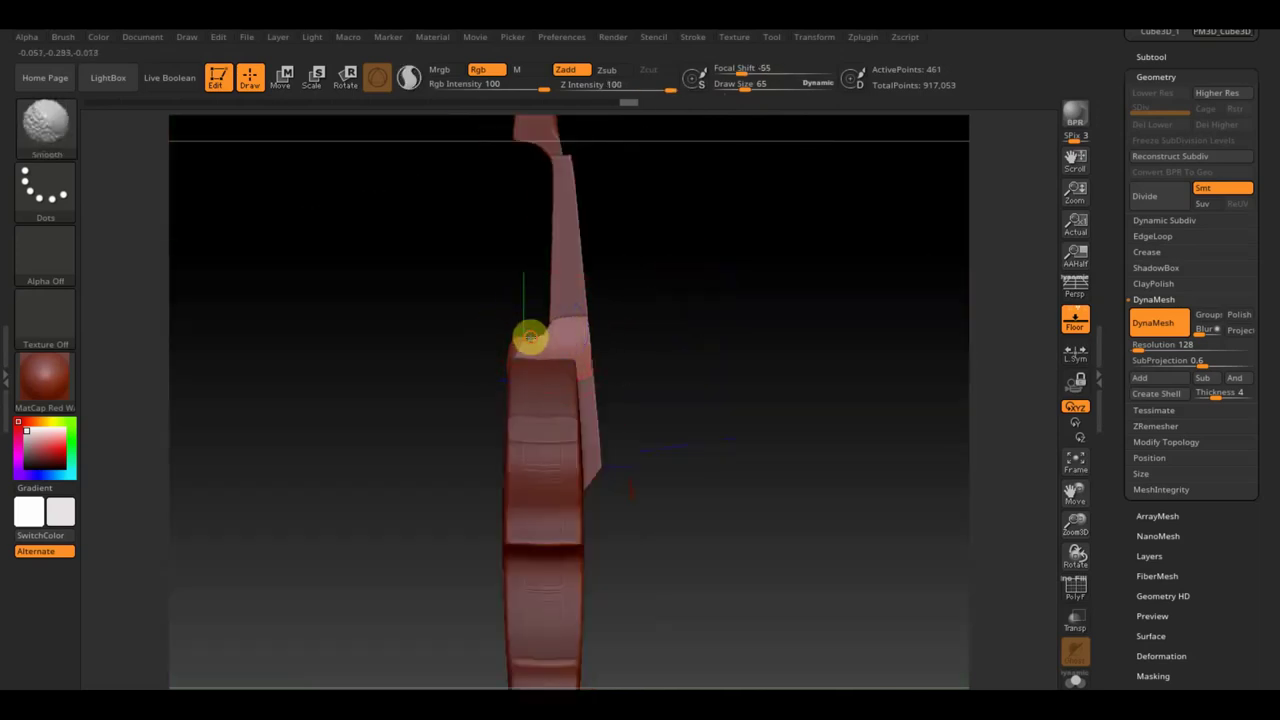
- Snap the violin to a straight side view and TrimCurve the neck block along the body edge
{"action": "mouse_move", "coordinate": [654, 331]}
{"action": "left_mouse_down"}
{"action": "mouse_move", "coordinate": [766, 351]}
{"action": "mouse_move", "coordinate": [703, 349]}
{"action": "mouse_move", "coordinate": [703, 399]}
{"action": "mouse_move", "coordinate": [689, 414]}
{"action": "mouse_move", "coordinate": [536, 333]}
{"action": "left_mouse_up"}
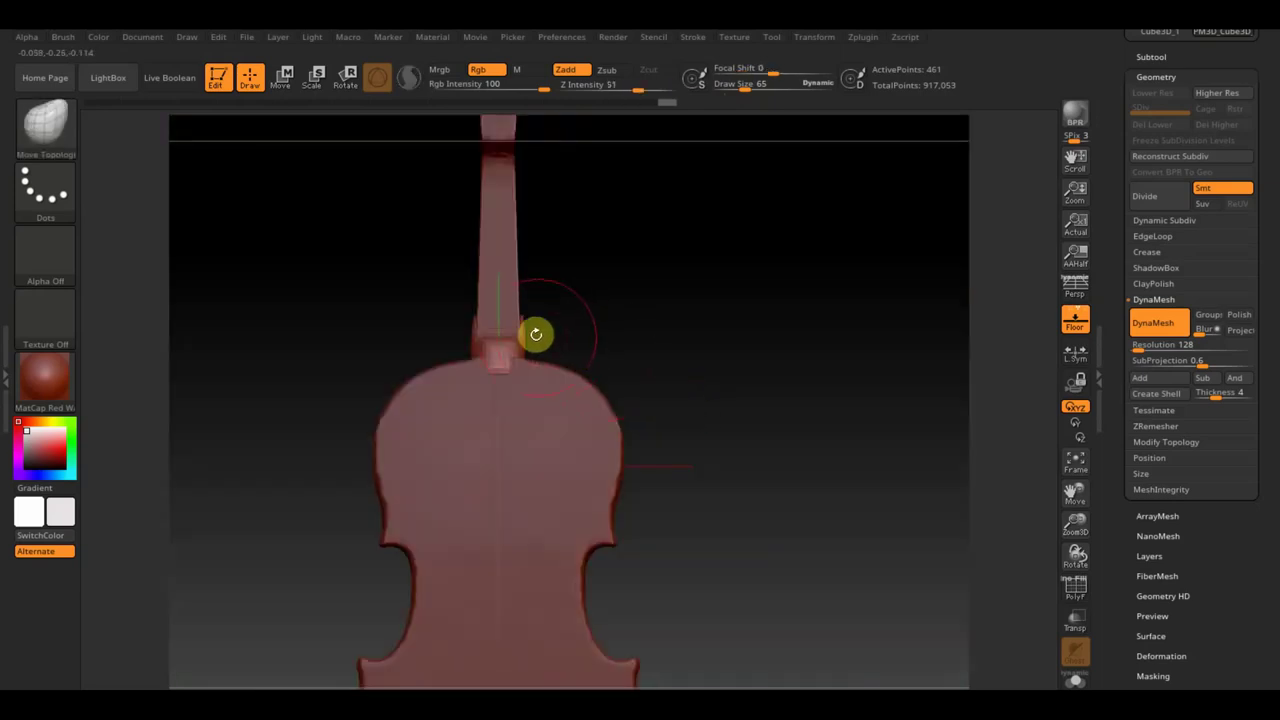
{"action": "mouse_move", "coordinate": [683, 337]}
{"action": "left_mouse_down"}
{"action": "mouse_move", "coordinate": [516, 376]}
{"action": "mouse_move", "coordinate": [677, 360]}
{"action": "left_mouse_up"}
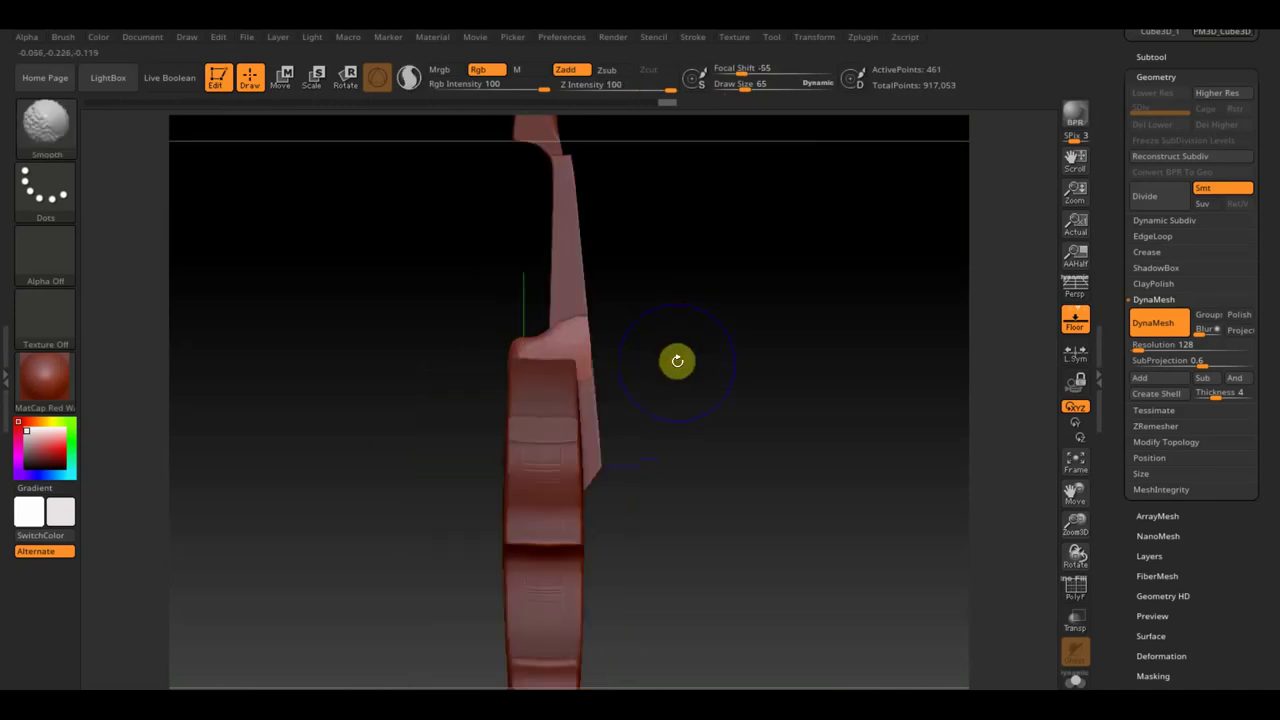
{"action": "key", "text": "shift+z"}
{"action": "key", "text": "shift+z"}
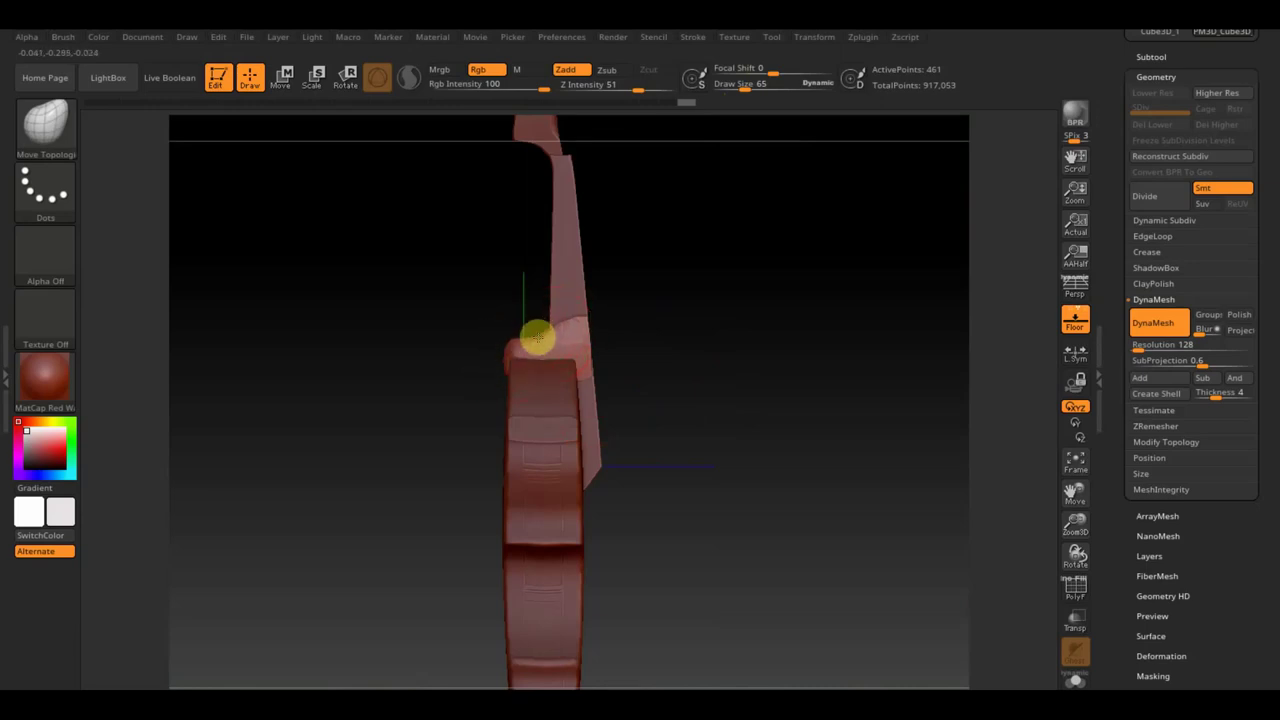
{"action": "key", "text": "ctrl+shift"}
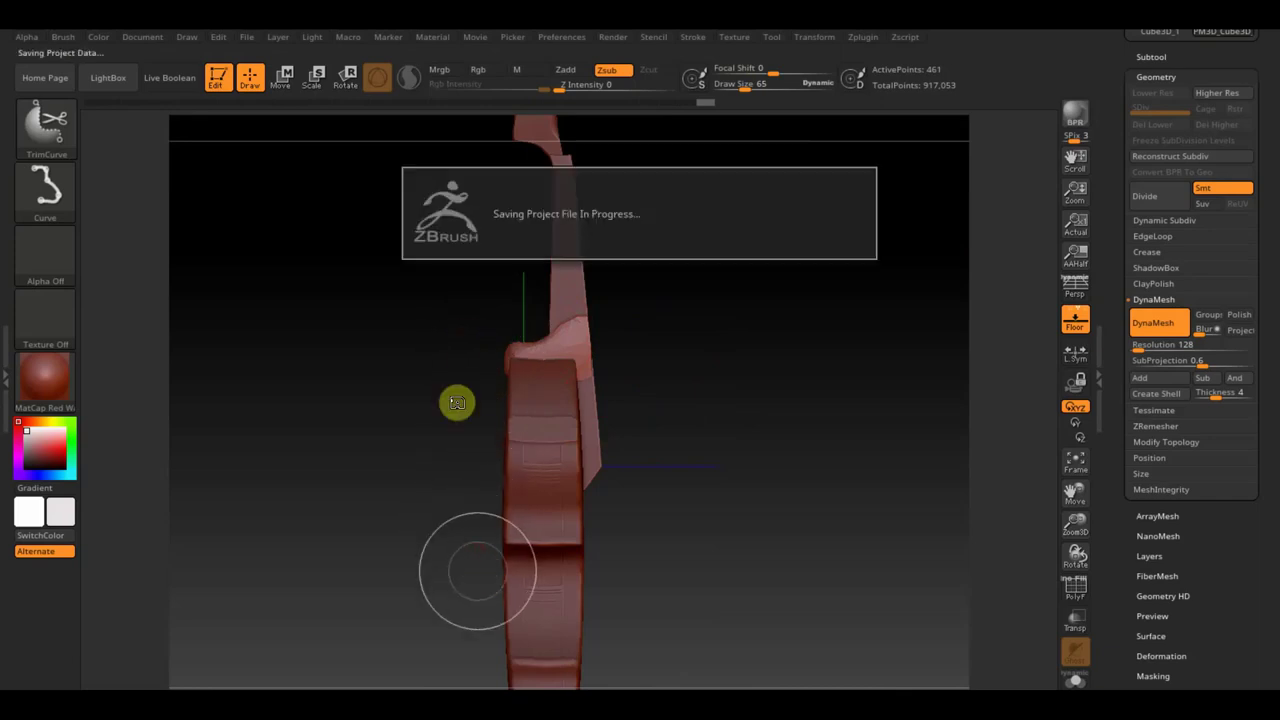
{"action": "left_click_drag", "start_coordinate": [450, 506], "coordinate": [509, 318]}
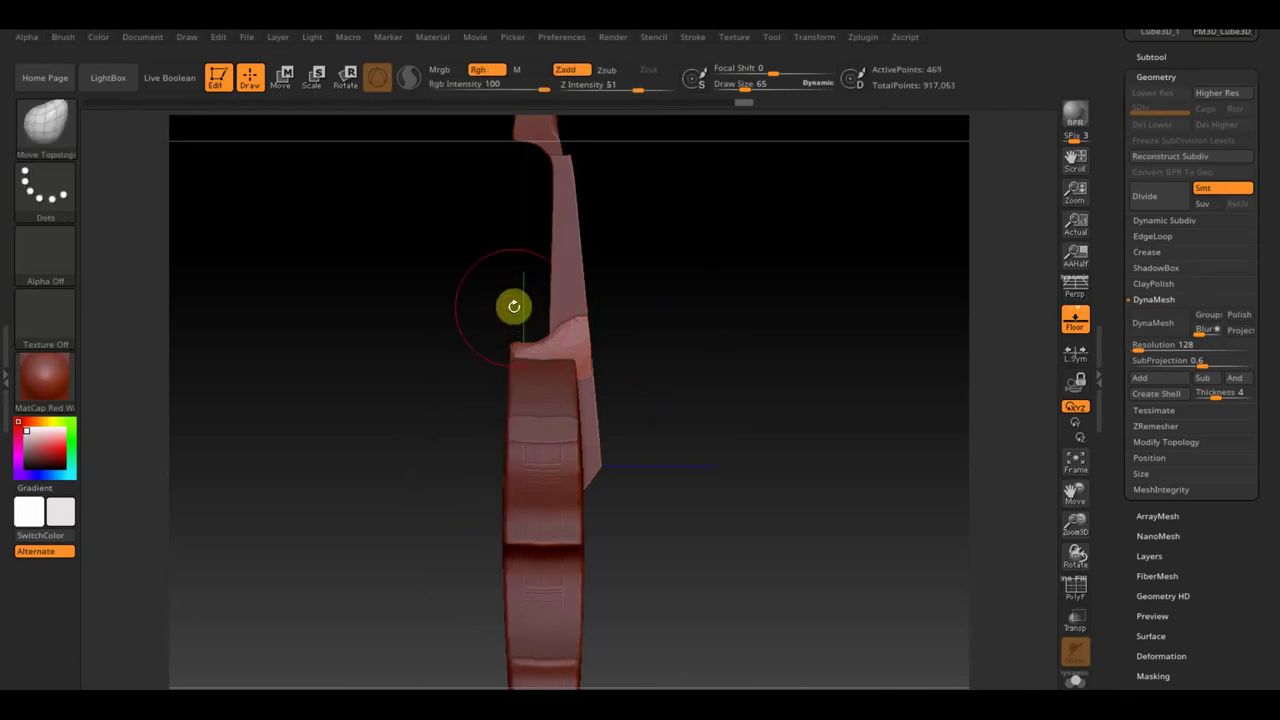
- Divide the neck block, Del Lower, and TrimCurve it flush with the body's edge
{"action": "mouse_move", "coordinate": [651, 371]}
{"action": "left_mouse_down"}
{"action": "mouse_move", "coordinate": [731, 400]}
{"action": "mouse_move", "coordinate": [714, 491]}
{"action": "mouse_move", "coordinate": [691, 400]}
{"action": "mouse_move", "coordinate": [700, 414]}
{"action": "left_mouse_up"}
{"action": "key", "text": "ctrl+z"}
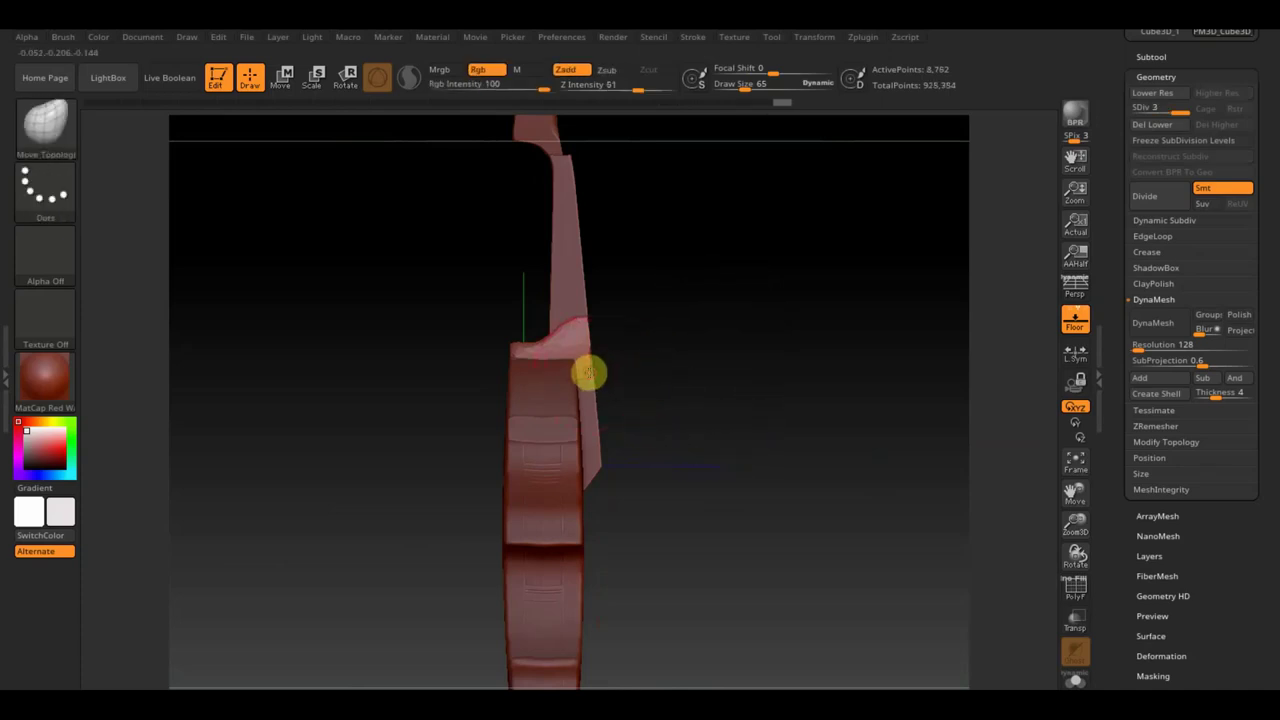
{"action": "left_click_drag", "start_coordinate": [580, 224], "coordinate": [597, 440], "text": "ctrl+shift"}
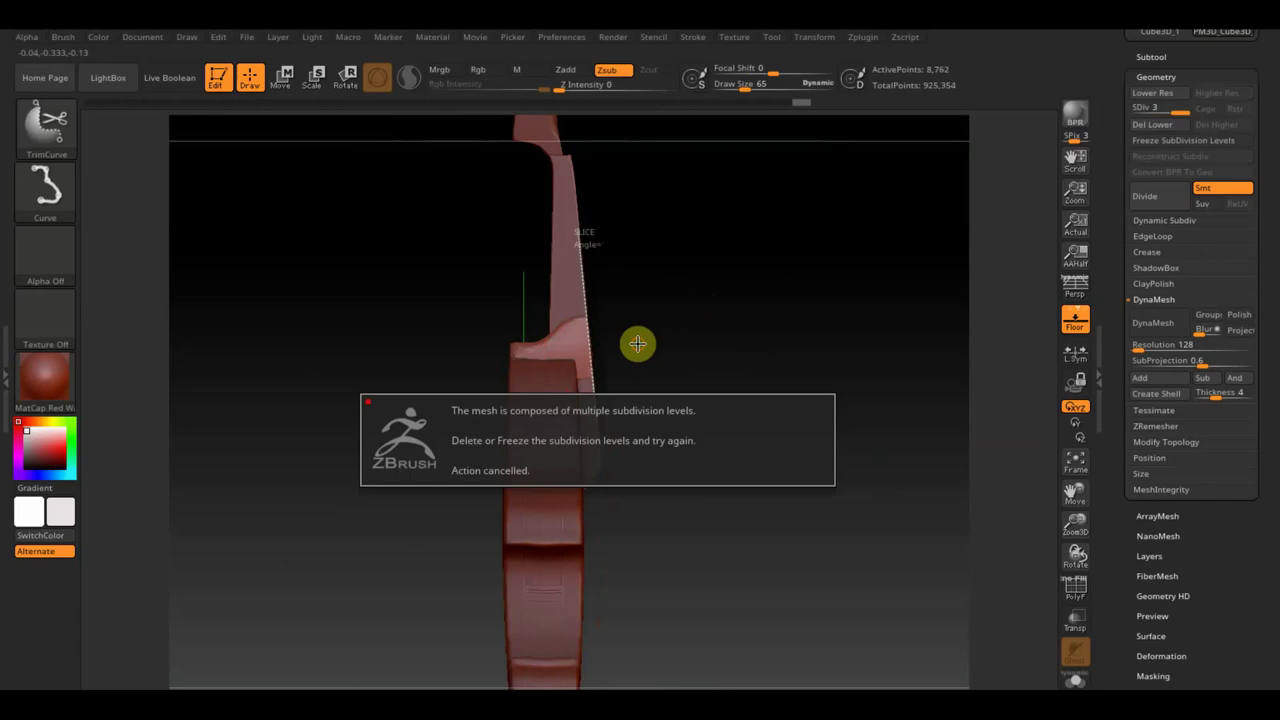
{"action": "left_click", "coordinate": [1157, 131]}
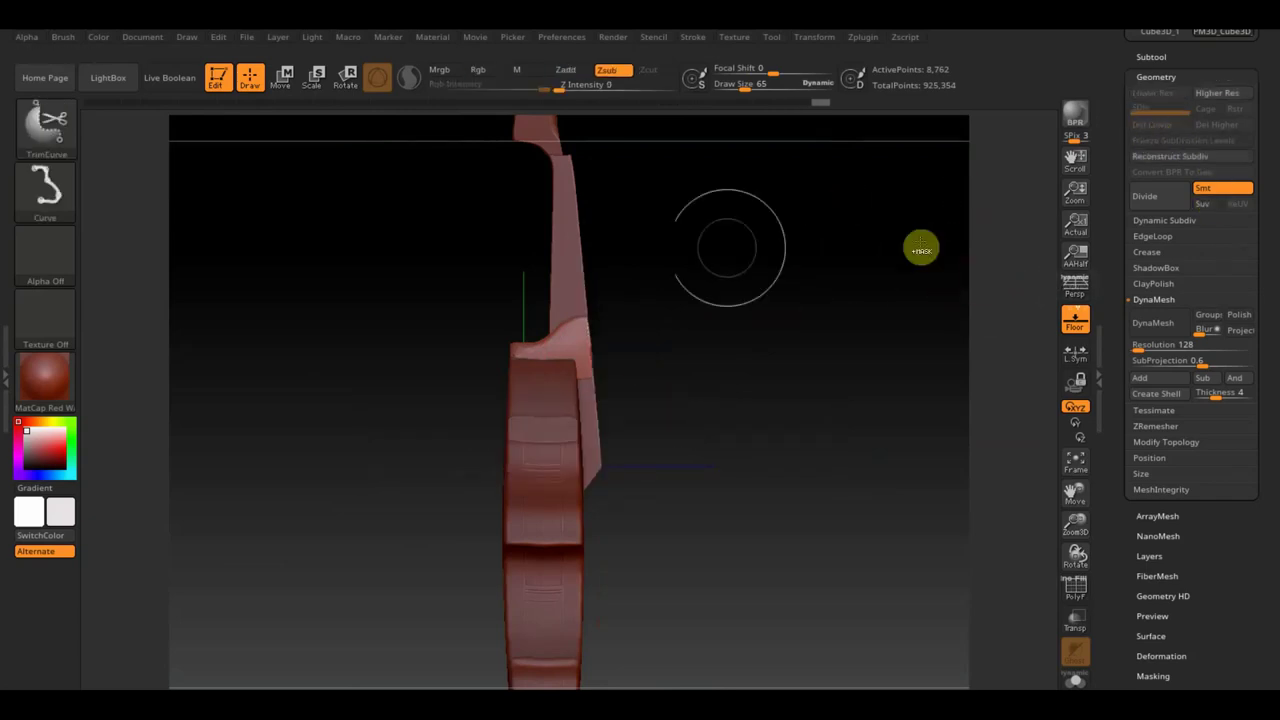
{"action": "mouse_move", "coordinate": [586, 243]}
{"action": "left_mouse_down", "text": "ctrl+shift"}
{"action": "mouse_move", "coordinate": [605, 484]}
{"action": "mouse_move", "coordinate": [743, 483]}
{"action": "mouse_move", "coordinate": [691, 500]}
{"action": "mouse_move", "coordinate": [776, 457]}
{"action": "mouse_move", "coordinate": [783, 476]}
{"action": "left_mouse_up", "text": "ctrl+shift"}
- TrimRect a straight strip off the side of the violin body, leaving 547,103 active points
{"action": "mouse_move", "coordinate": [814, 551]}
{"action": "left_mouse_down"}
{"action": "mouse_move", "coordinate": [794, 480]}
{"action": "mouse_move", "coordinate": [720, 531]}
{"action": "mouse_move", "coordinate": [750, 534]}
{"action": "left_mouse_up"}
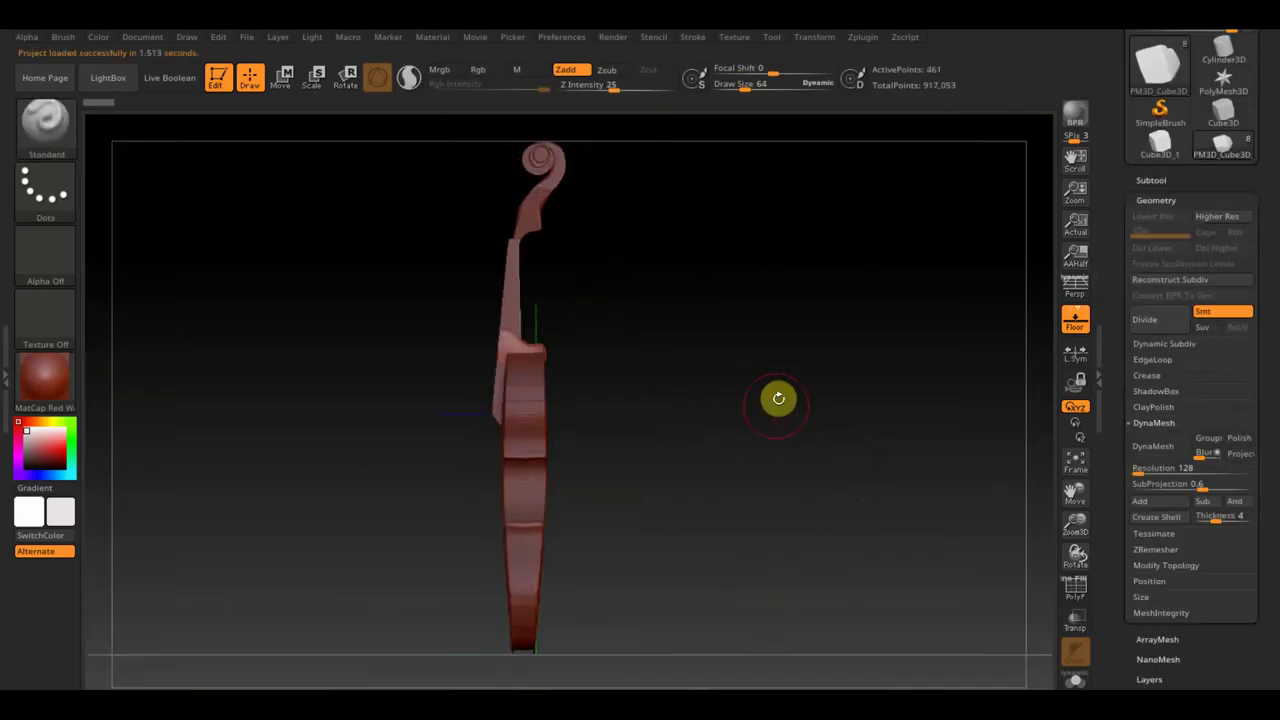
{"action": "mouse_move", "coordinate": [610, 465]}
{"action": "left_mouse_down"}
{"action": "mouse_move", "coordinate": [683, 477]}
{"action": "mouse_move", "coordinate": [667, 571]}
{"action": "left_mouse_up"}
{"action": "key", "text": "ctrl+shift"}
{"action": "mouse_move", "coordinate": [432, 307]}
{"action": "left_mouse_down"}
{"action": "mouse_move", "coordinate": [512, 636]}
{"action": "mouse_move", "coordinate": [620, 592]}
{"action": "left_mouse_up"}
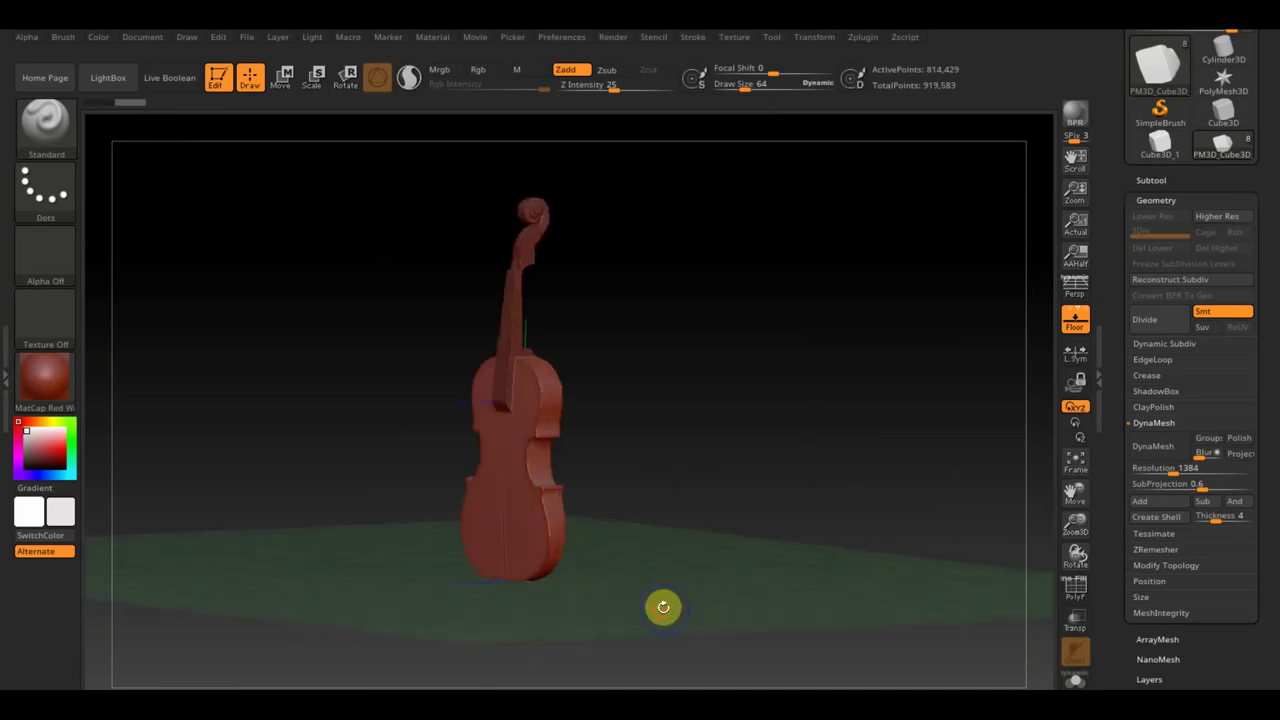
{"action": "left_click_drag", "start_coordinate": [419, 334], "coordinate": [511, 598], "text": "ctrl+shift"}
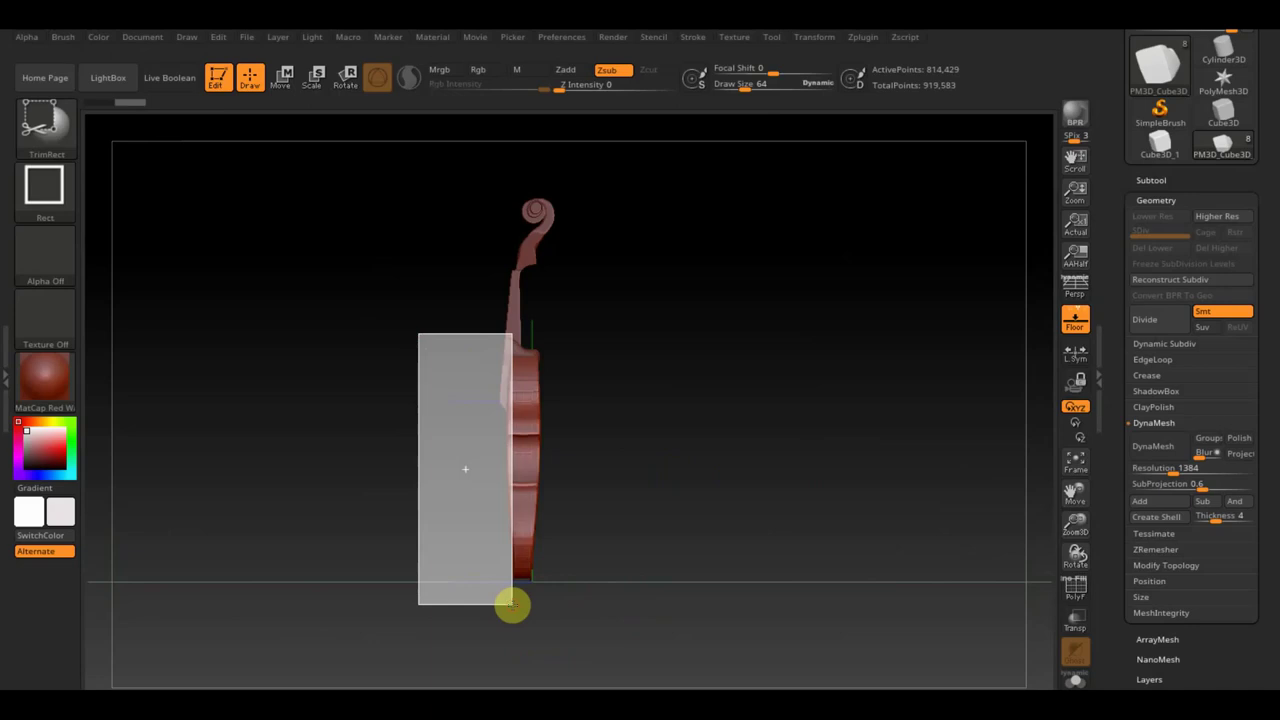
{"action": "mouse_move", "coordinate": [518, 609]}
{"action": "left_mouse_down", "text": "ctrl+shift"}
{"action": "mouse_move", "coordinate": [632, 584]}
{"action": "mouse_move", "coordinate": [524, 343]}
{"action": "left_mouse_up", "text": "ctrl+shift"}
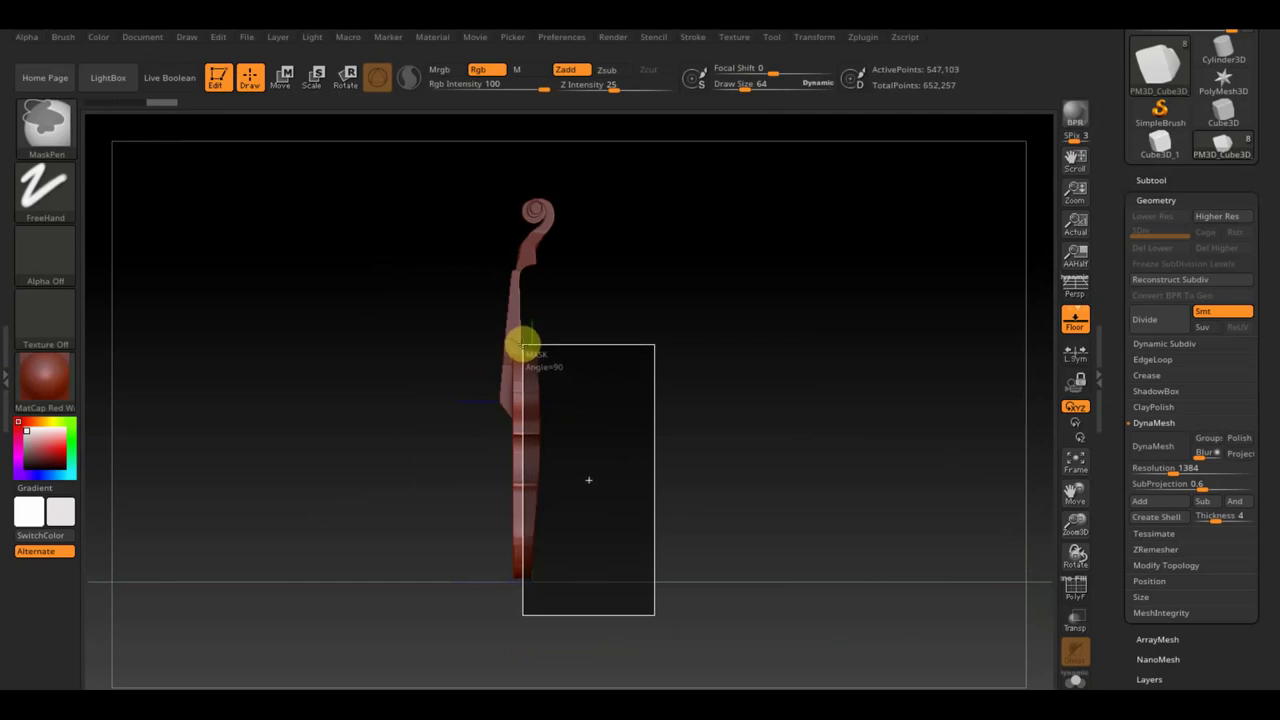
{"action": "left_click_drag", "start_coordinate": [524, 343], "coordinate": [526, 346], "text": "ctrl"}
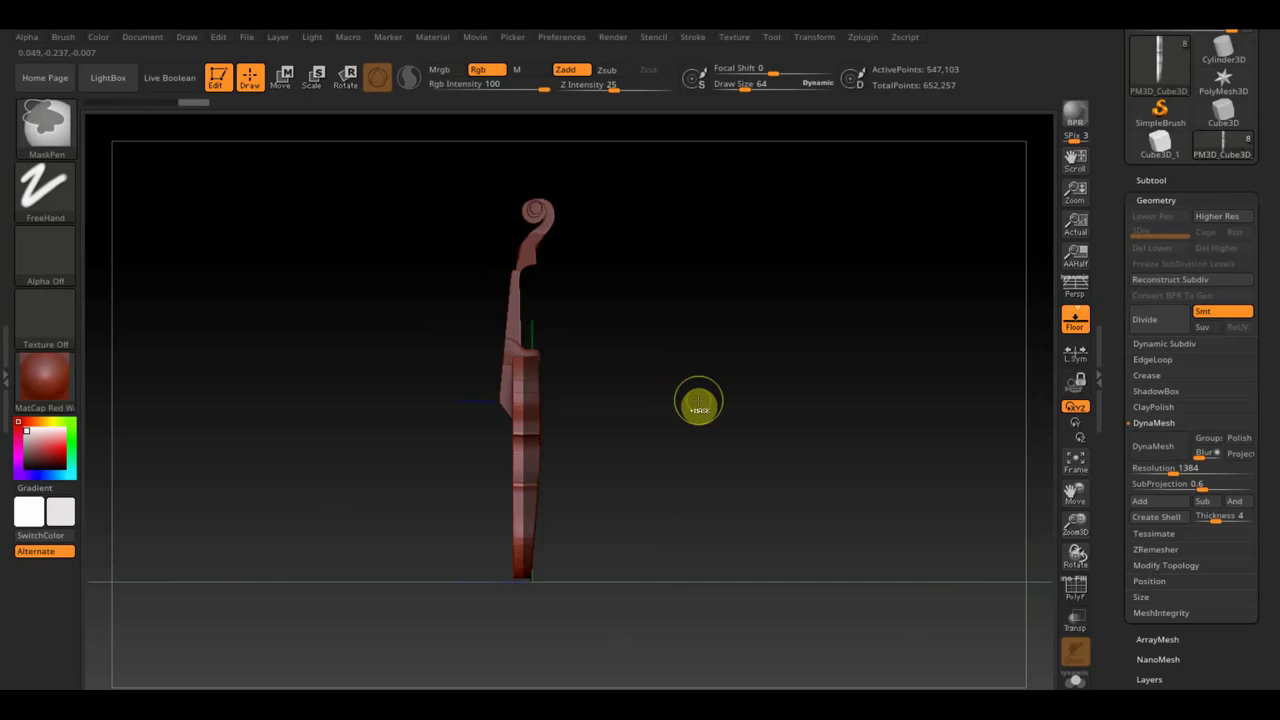
{"action": "key", "text": "ctrl+shift"}
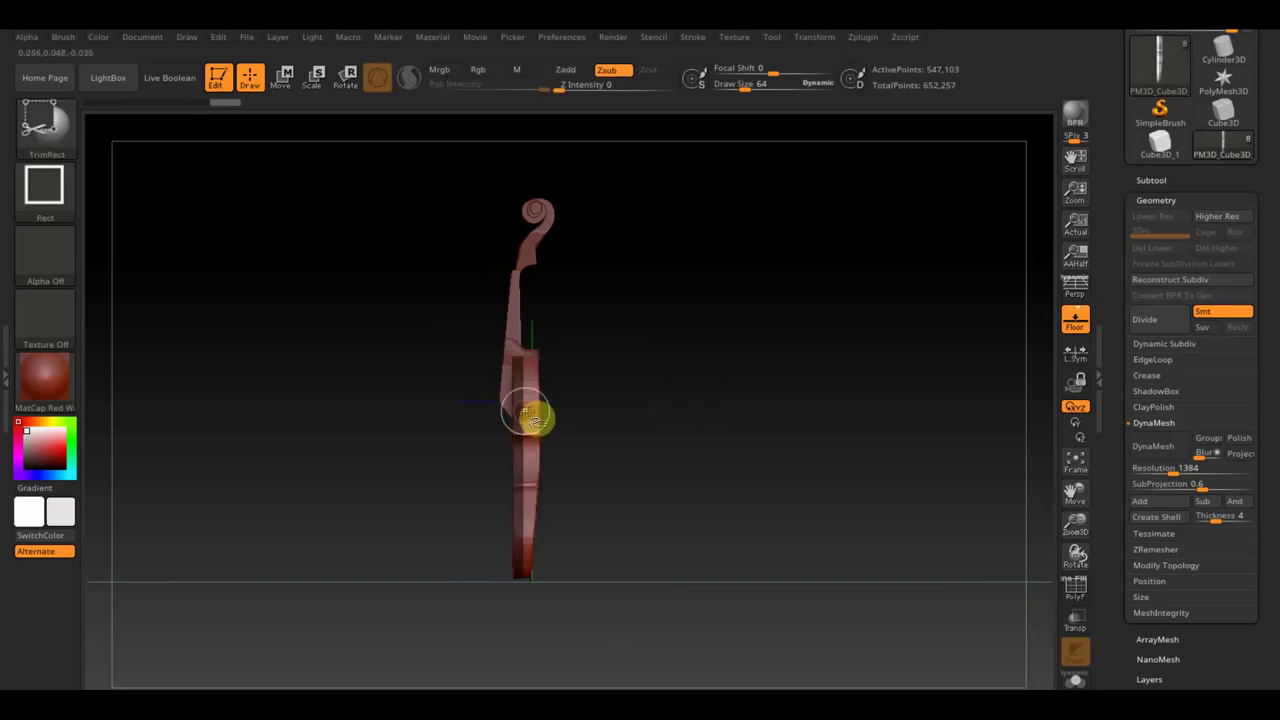
- Lower DynaMesh resolution to 744 and remesh the body, checking it with the PolyF wireframe
{"action": "left_click_drag", "start_coordinate": [522, 408], "coordinate": [530, 415], "text": "ctrl+shift"}
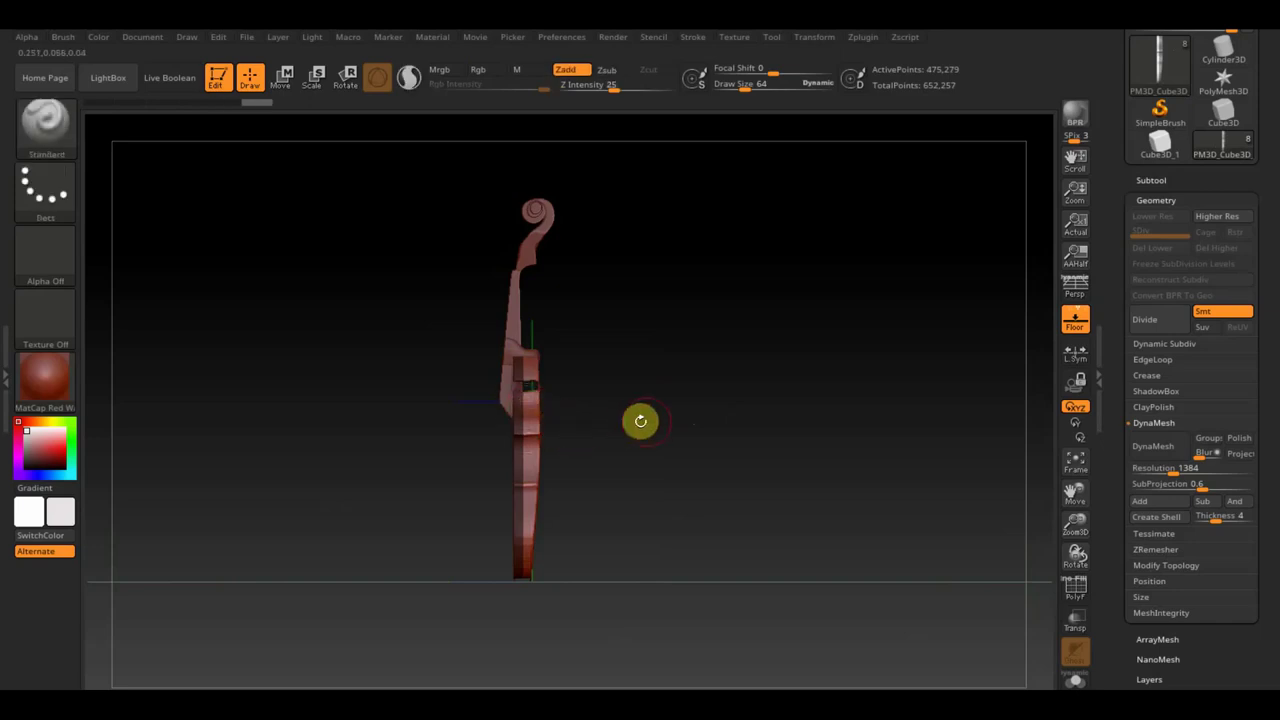
{"action": "key", "text": "f"}
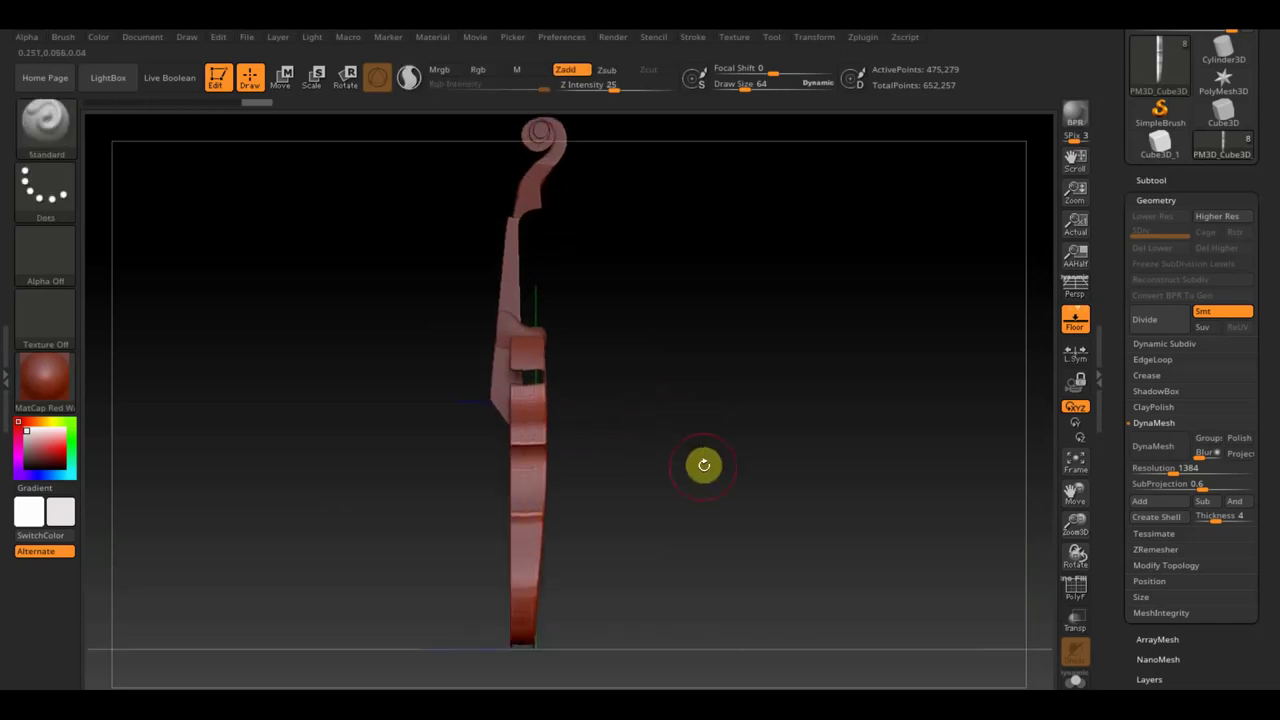
{"action": "left_click_drag", "start_coordinate": [698, 451], "coordinate": [717, 447], "text": "ctrl"}
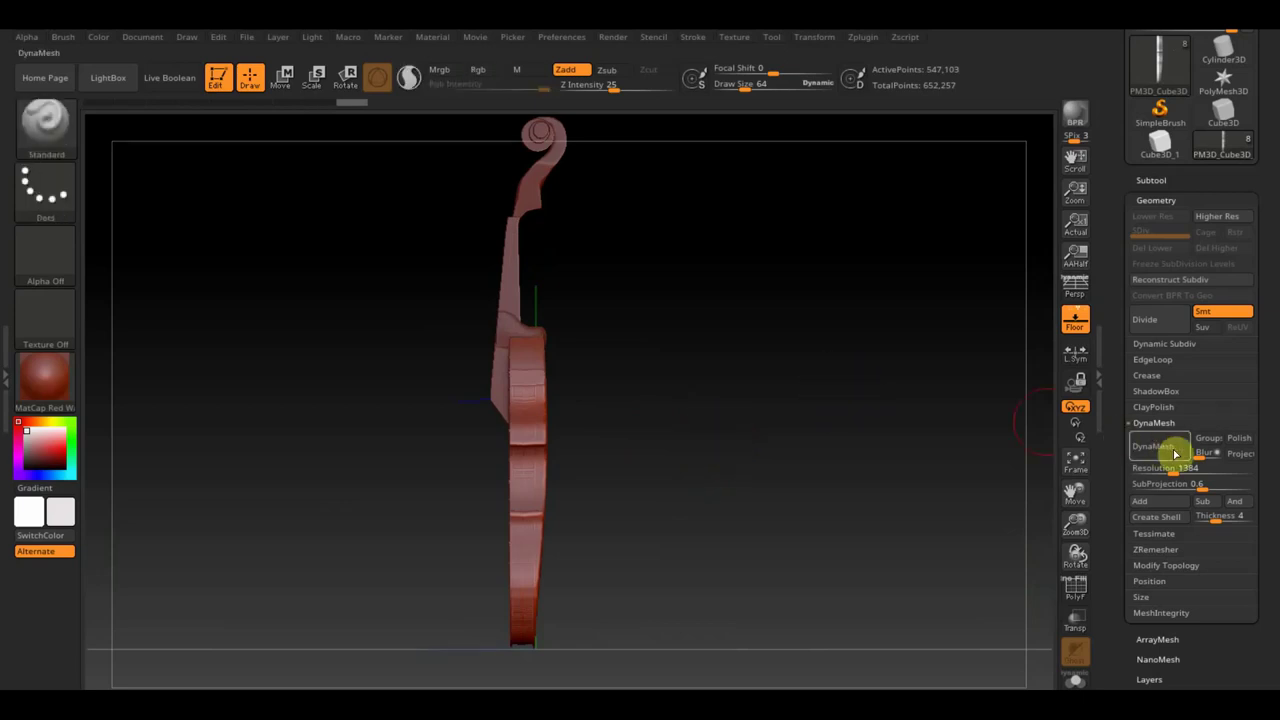
{"action": "left_click_drag", "start_coordinate": [1171, 471], "coordinate": [1163, 472]}
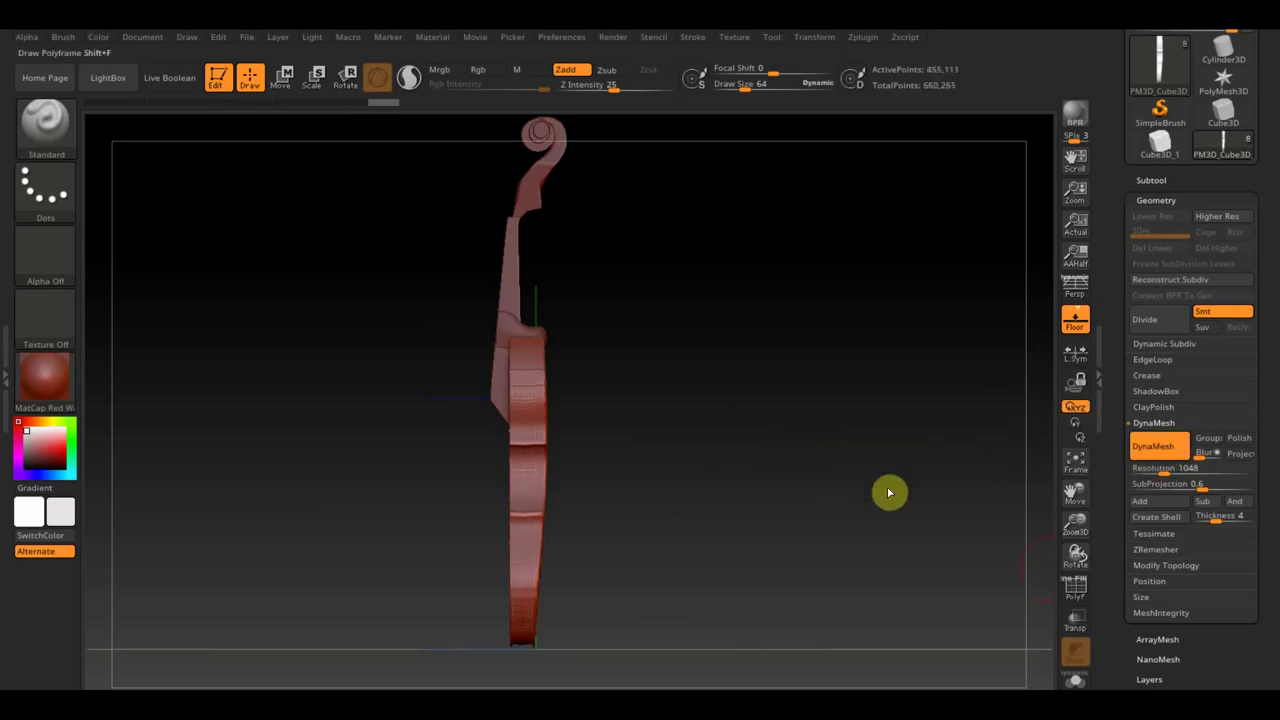
{"action": "left_click", "coordinate": [1075, 590]}
{"action": "left_click_drag", "start_coordinate": [789, 509], "coordinate": [845, 660], "text": "alt"}
{"action": "left_click_drag", "start_coordinate": [1171, 470], "coordinate": [1165, 459]}
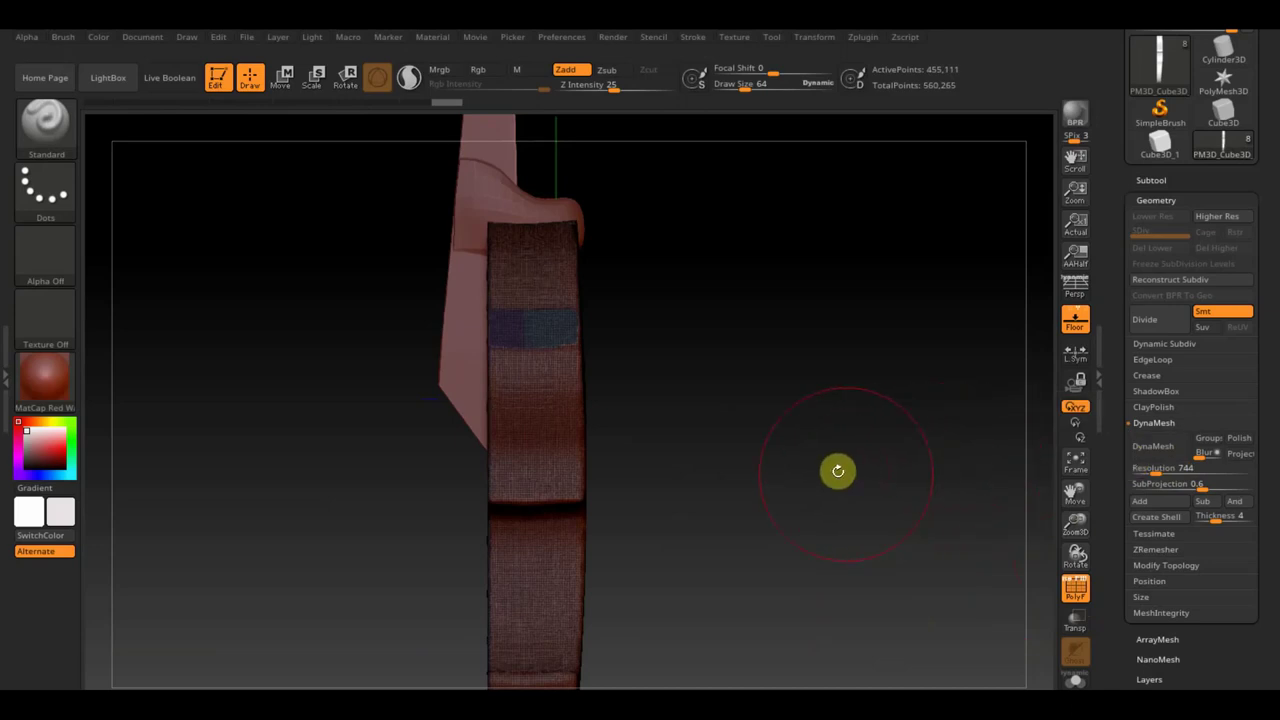
{"action": "left_click", "coordinate": [1160, 453]}
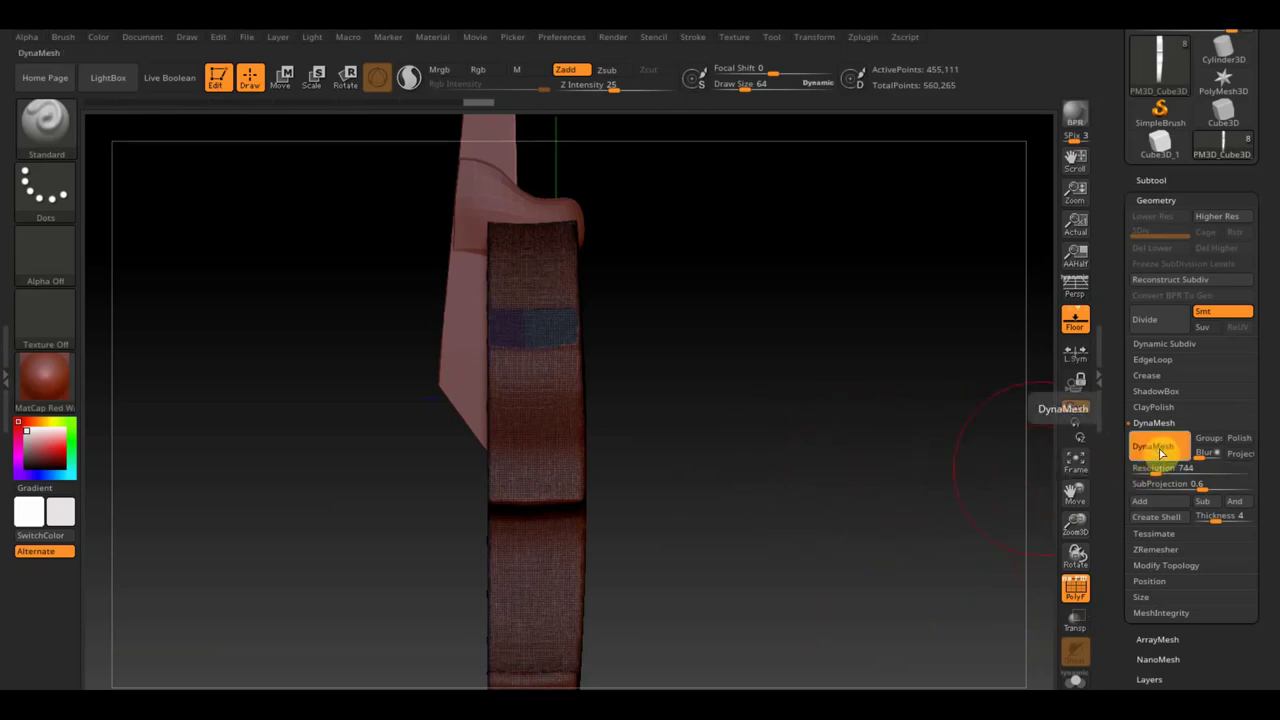
{"action": "left_click", "coordinate": [863, 448], "text": "ctrl"}
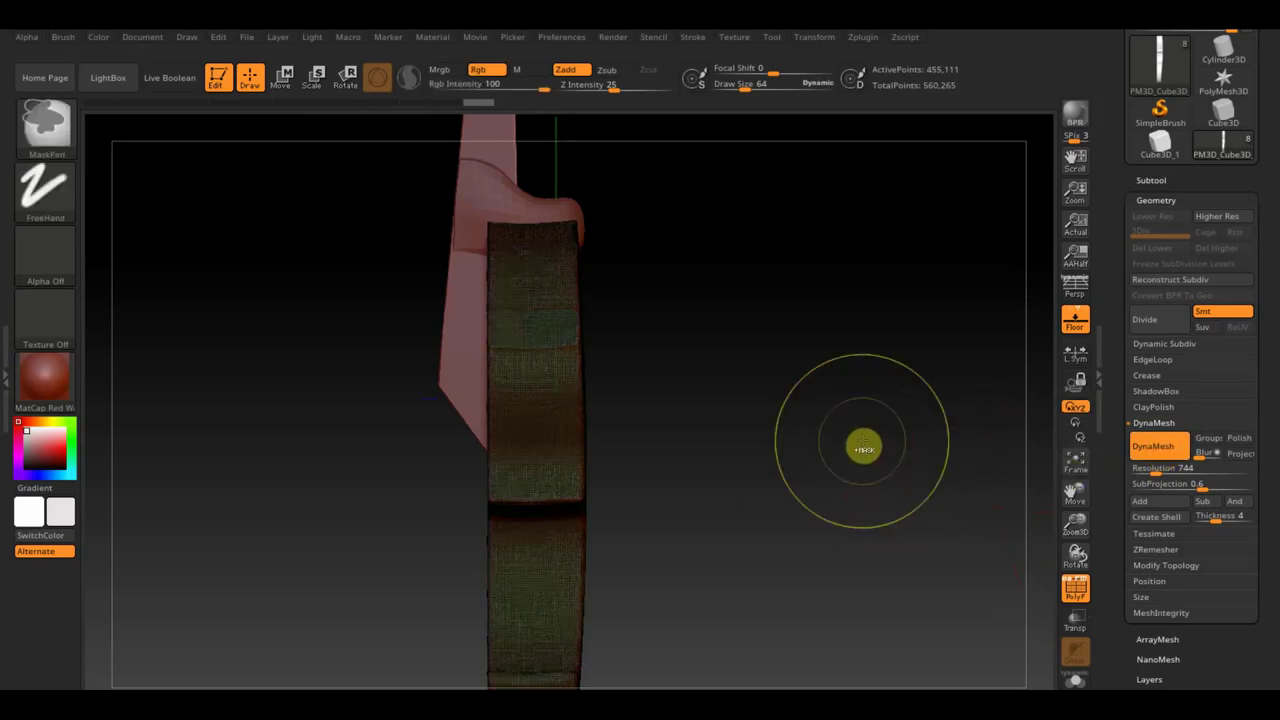
{"action": "mouse_move", "coordinate": [808, 431]}
{"action": "left_mouse_down"}
{"action": "mouse_move", "coordinate": [854, 443]}
{"action": "mouse_move", "coordinate": [810, 446]}
{"action": "mouse_move", "coordinate": [800, 391]}
{"action": "mouse_move", "coordinate": [771, 486]}
{"action": "left_mouse_up"}
{"action": "left_click", "coordinate": [1082, 597]}
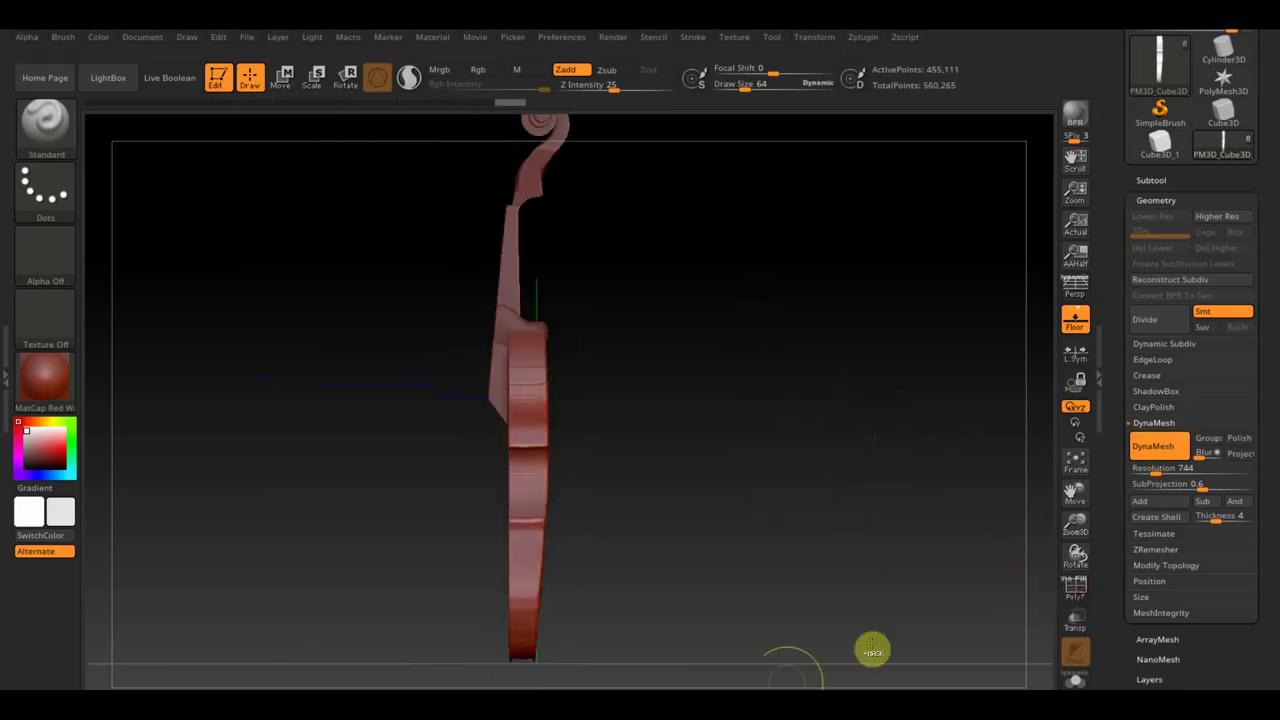
- Mask and invert the lower body, rotate it slightly with the gizmo, then DynaMesh the violin
{"action": "left_click_drag", "start_coordinate": [737, 660], "coordinate": [735, 554]}
{"action": "left_click_drag", "start_coordinate": [737, 624], "coordinate": [533, 243], "text": "ctrl"}
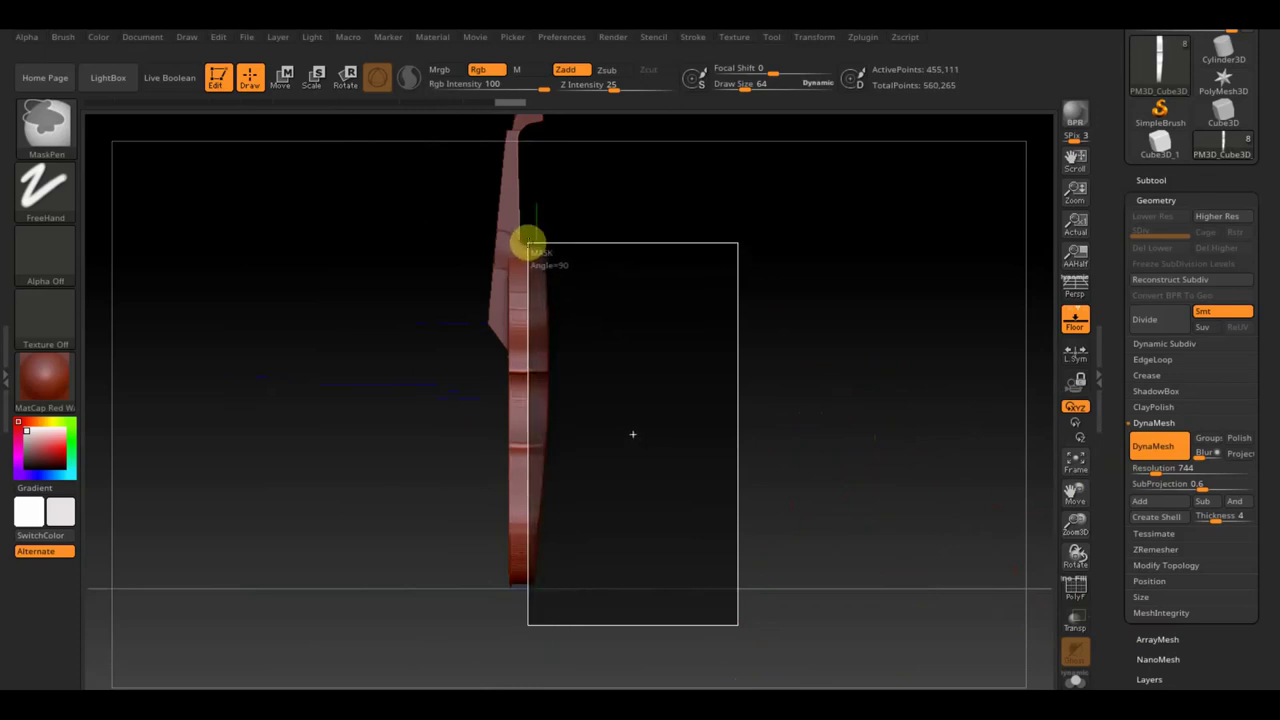
{"action": "left_click_drag", "start_coordinate": [527, 243], "coordinate": [527, 243], "text": "ctrl"}
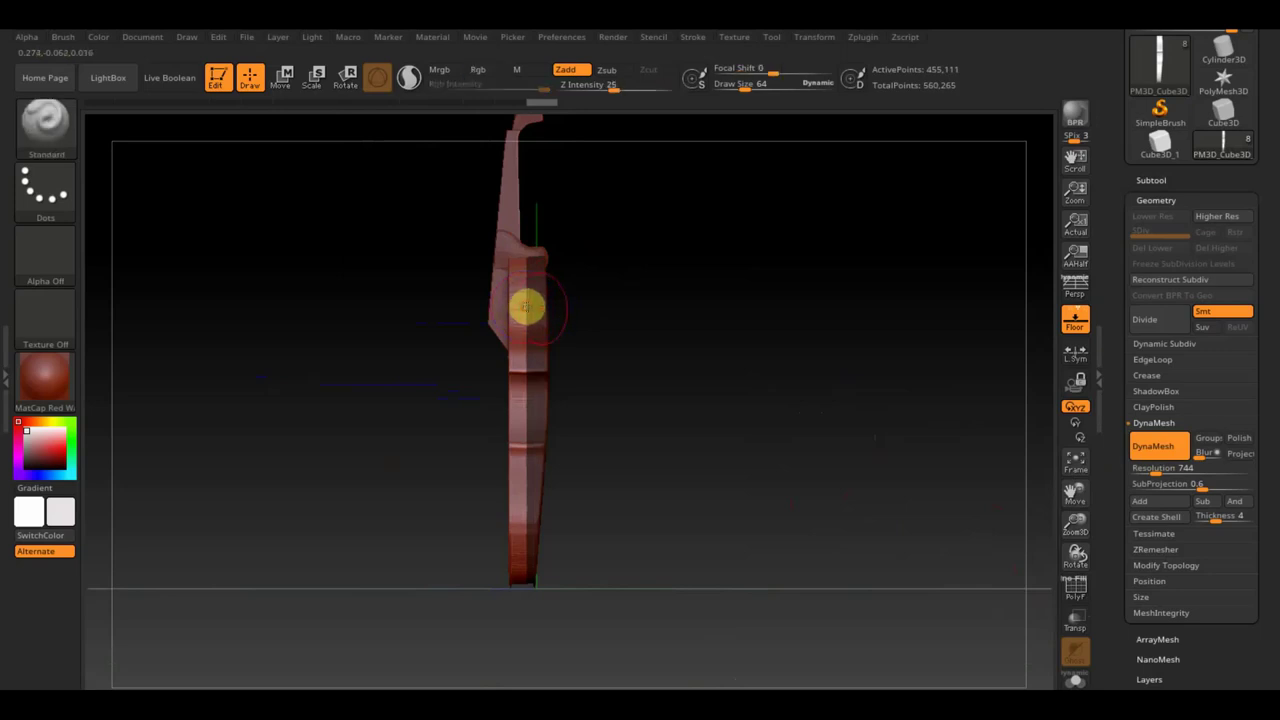
{"action": "left_click", "coordinate": [624, 311], "text": "ctrl"}
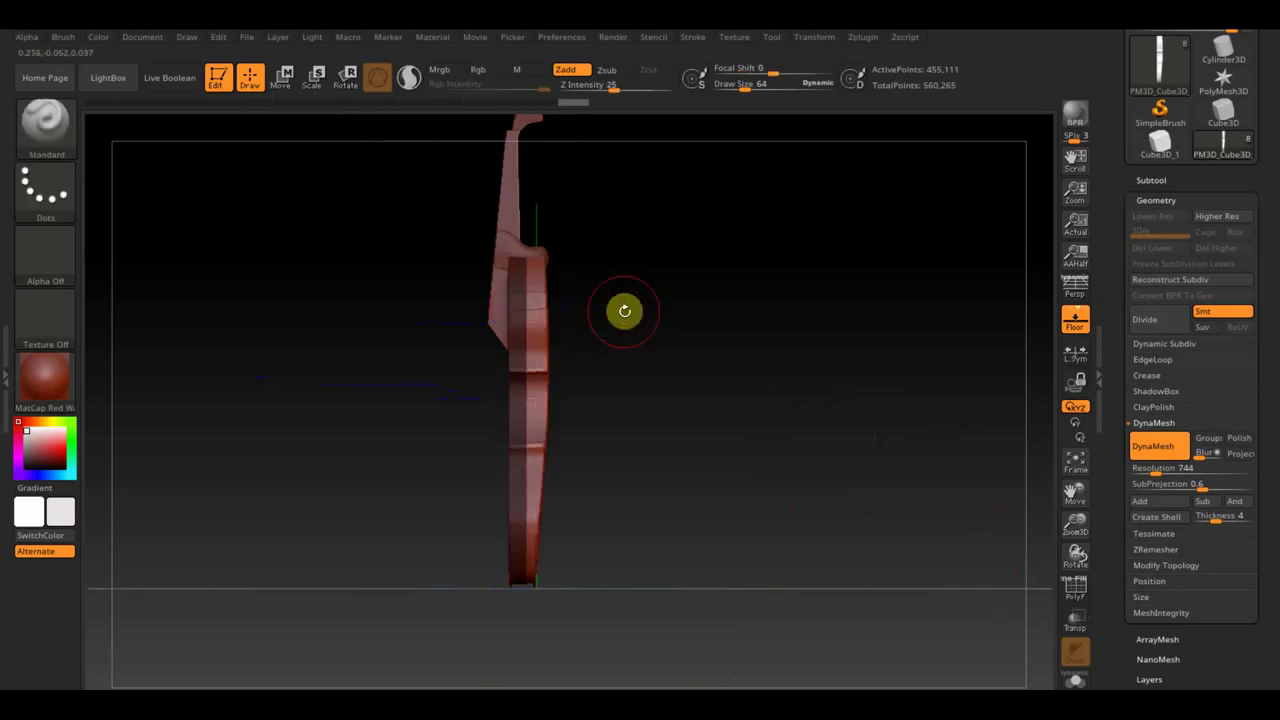
{"action": "left_click", "coordinate": [281, 77]}
{"action": "left_click_drag", "start_coordinate": [590, 291], "coordinate": [630, 323]}
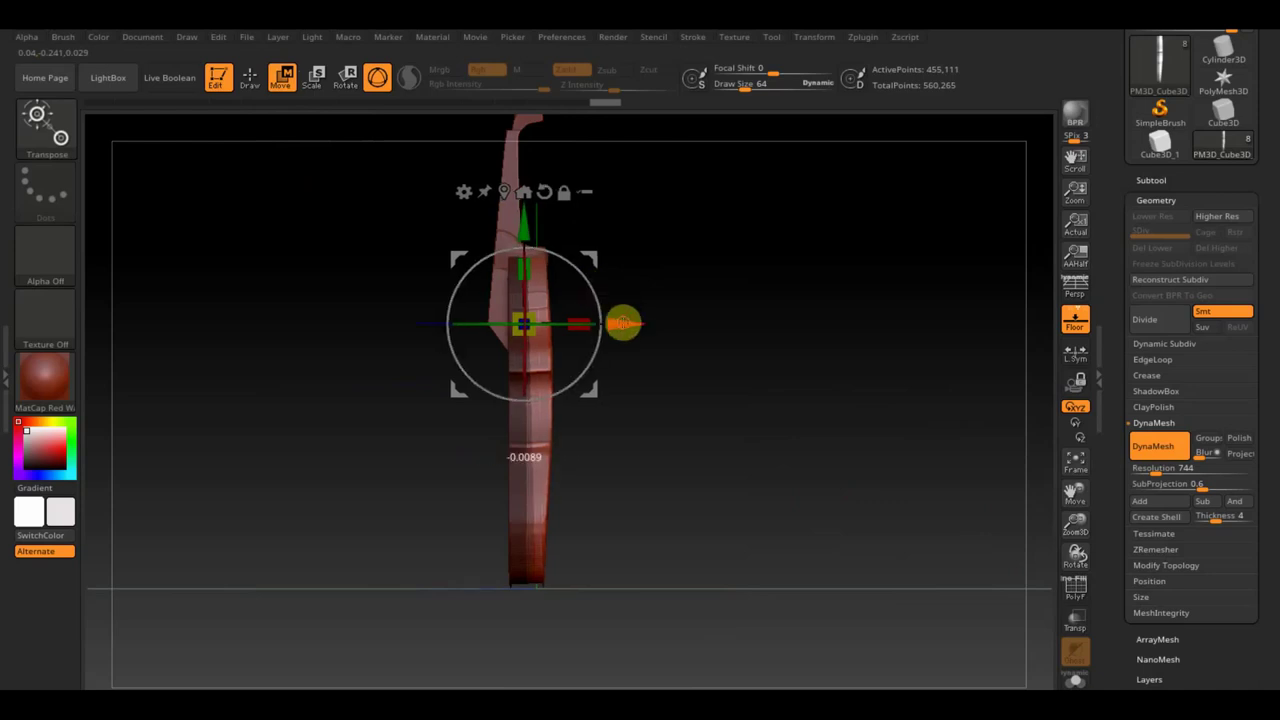
{"action": "left_click_drag", "start_coordinate": [755, 287], "coordinate": [791, 351], "text": "ctrl"}
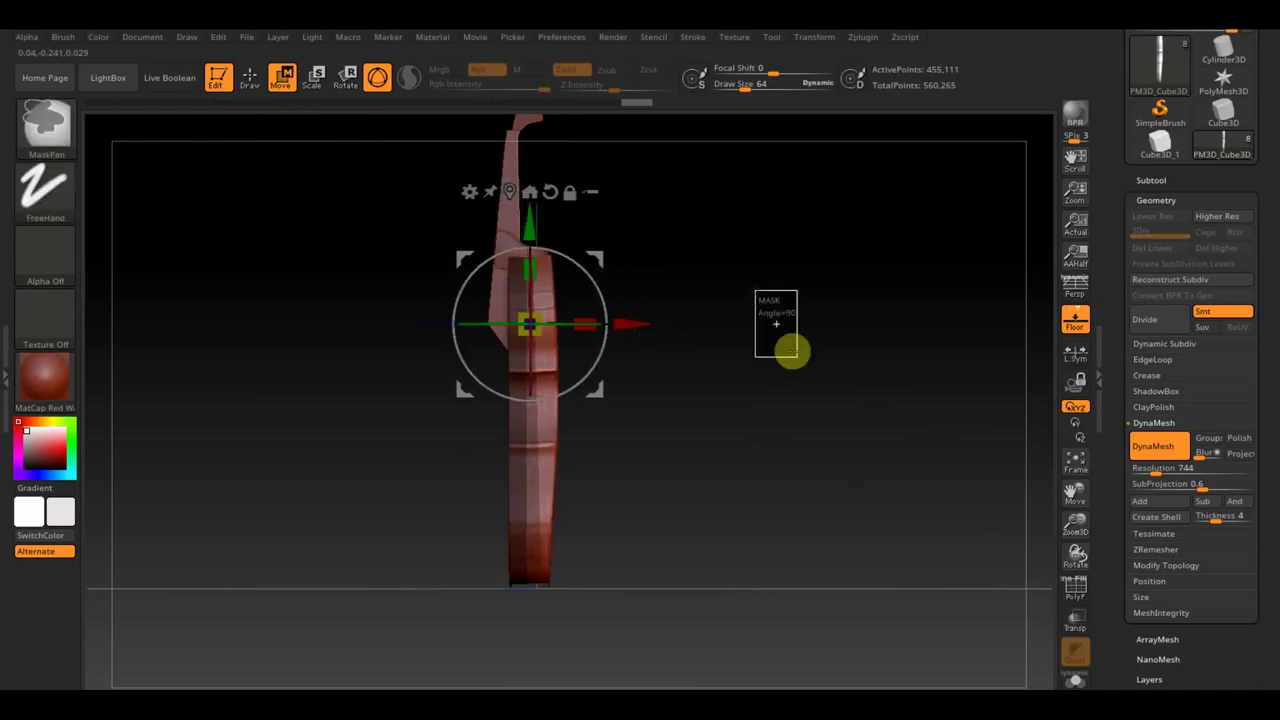
{"action": "left_click_drag", "start_coordinate": [743, 251], "coordinate": [840, 405], "text": "ctrl"}
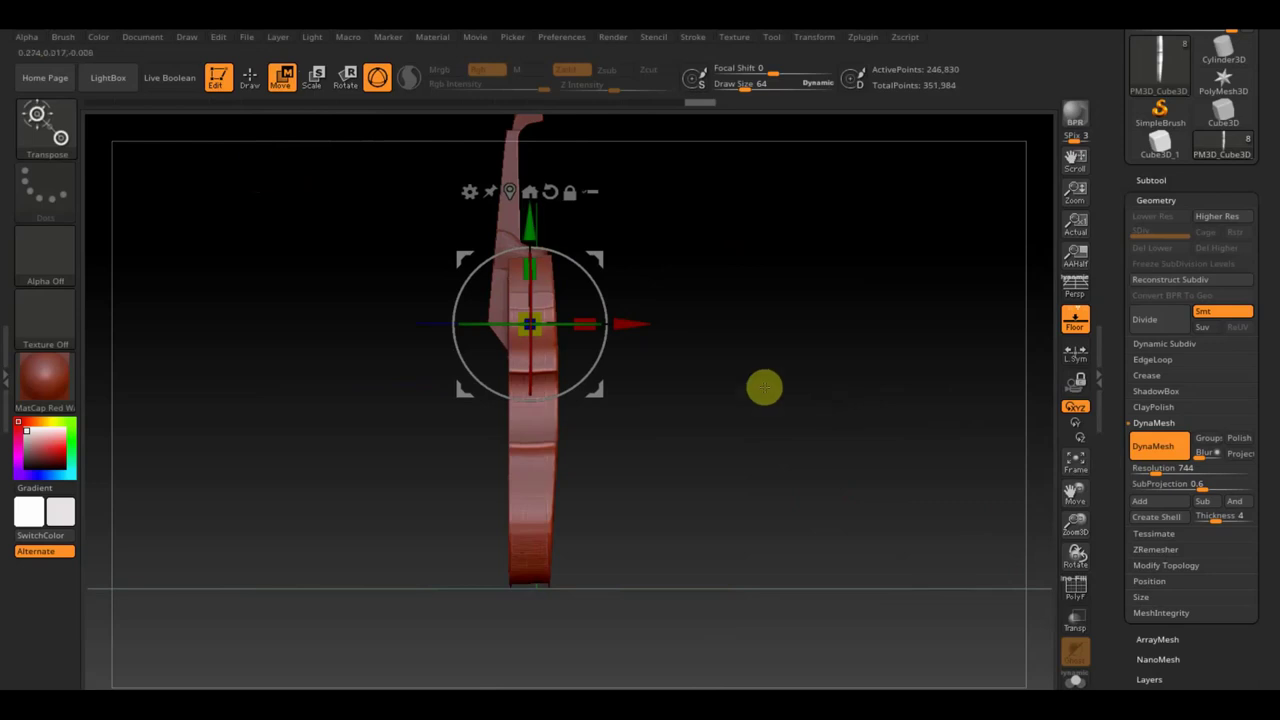
{"action": "left_click", "coordinate": [250, 78]}
- Mask a narrow strip up the neck, clear the mask, and return to Move mode
{"action": "left_click_drag", "start_coordinate": [560, 258], "coordinate": [787, 389]}
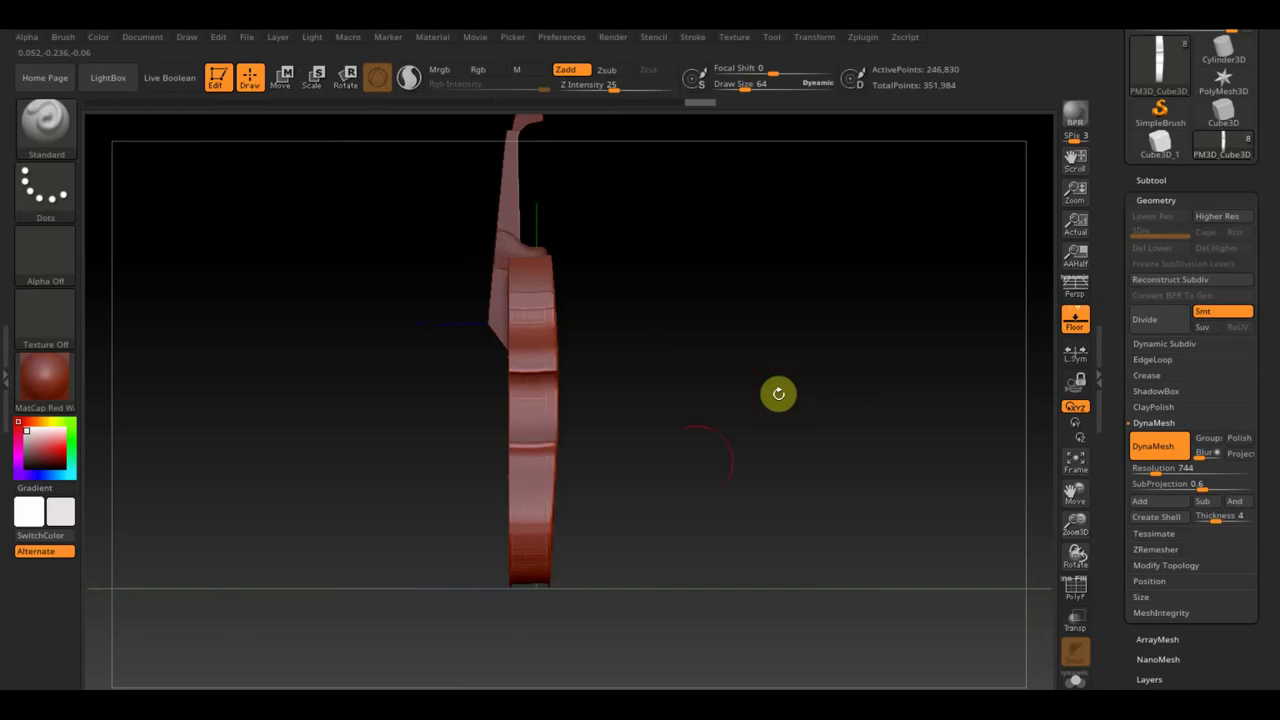
{"action": "key", "text": "ctrl"}
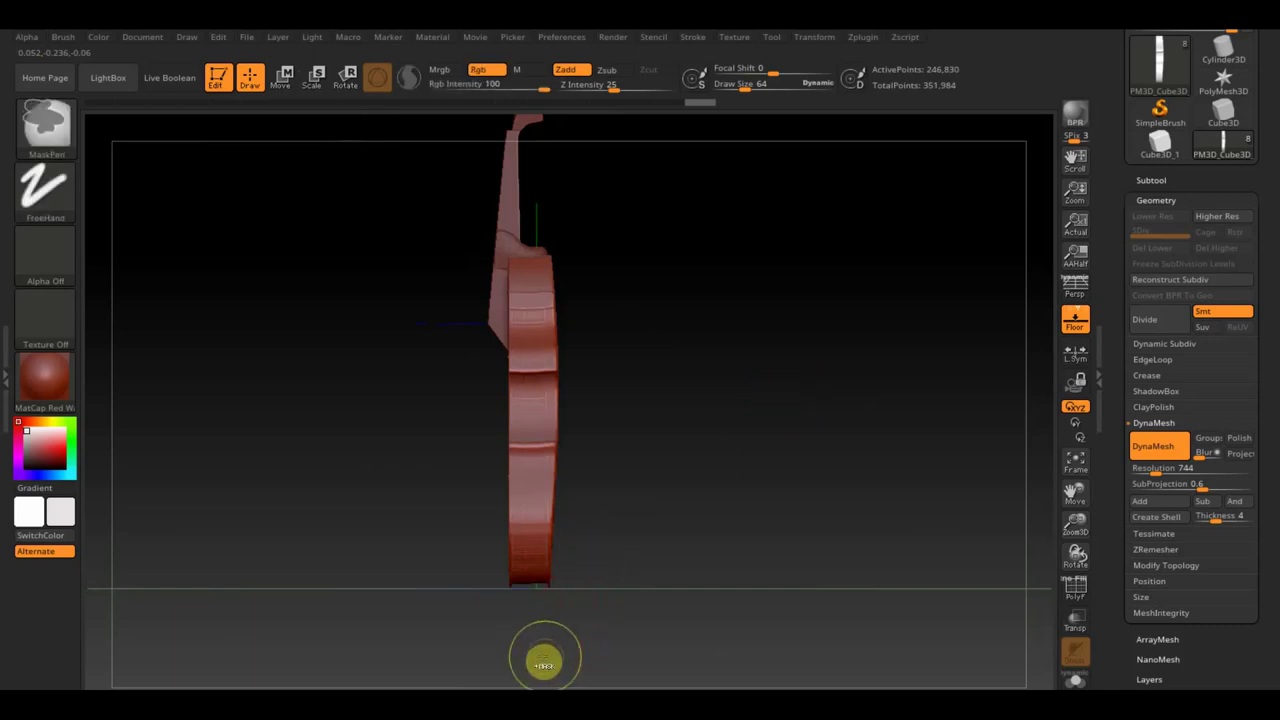
{"action": "left_click_drag", "start_coordinate": [541, 670], "coordinate": [518, 233], "text": "ctrl"}
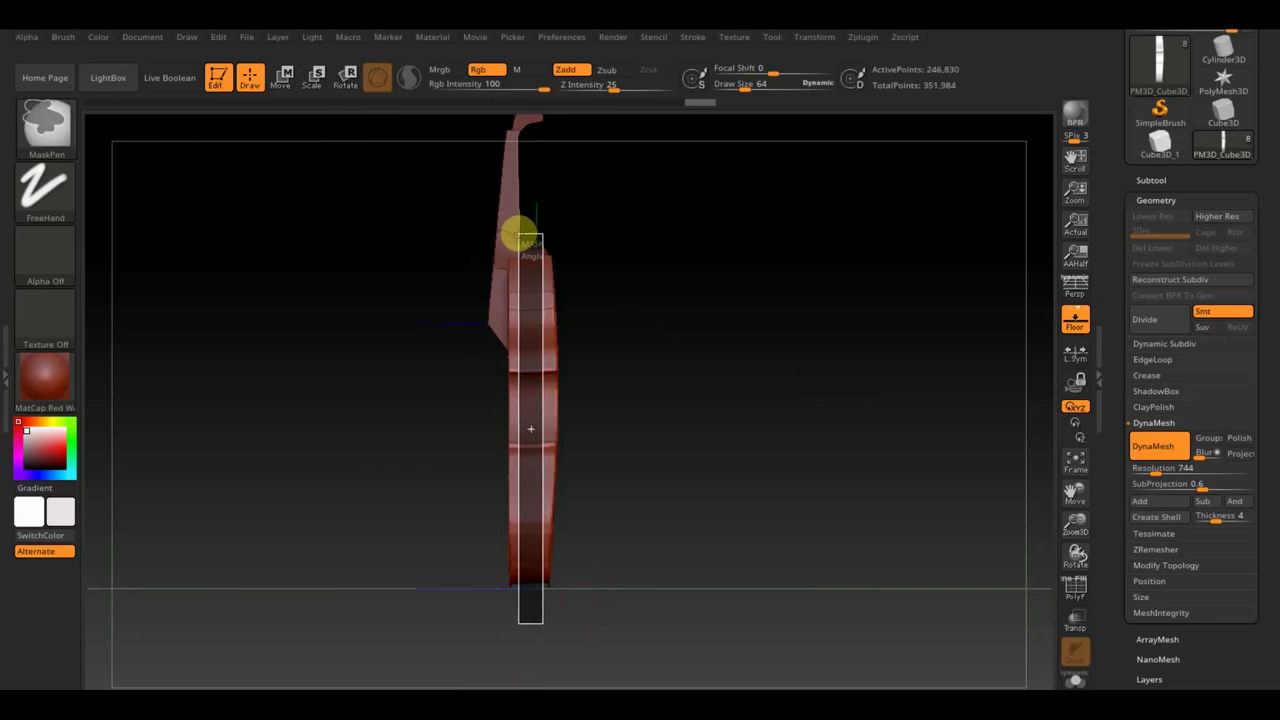
{"action": "left_click_drag", "start_coordinate": [514, 233], "coordinate": [515, 231], "text": "ctrl"}
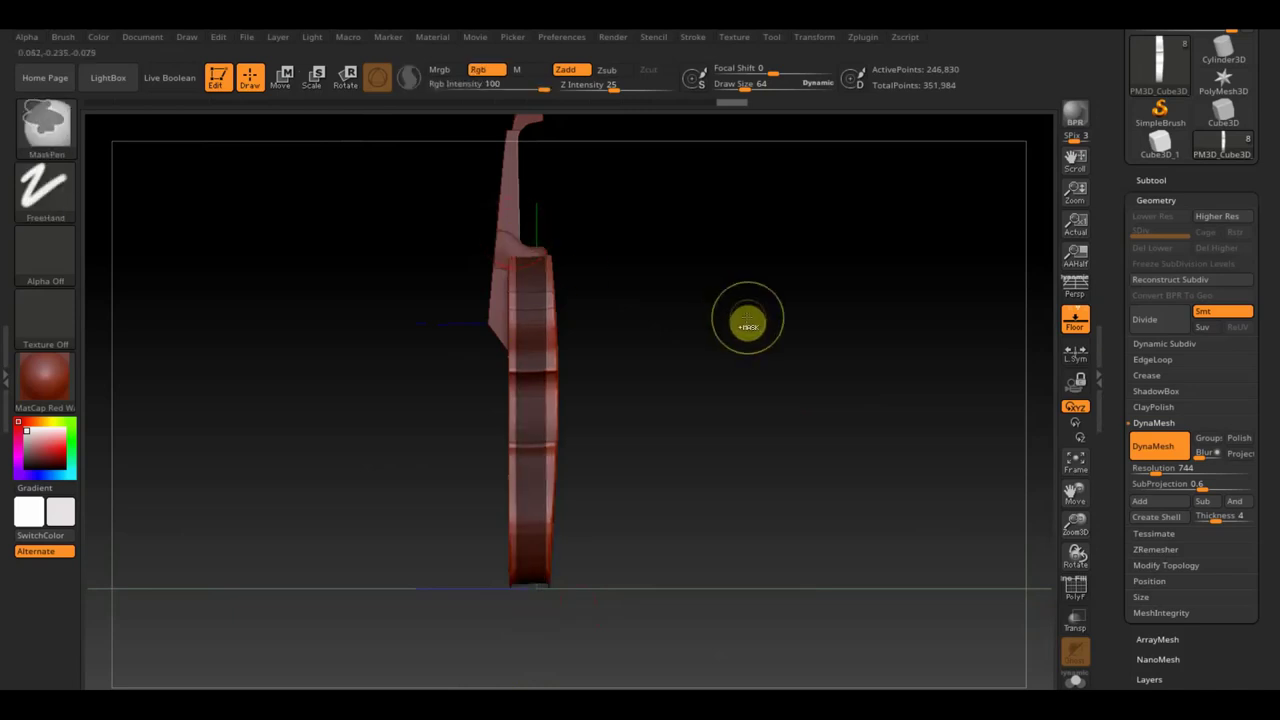
{"action": "left_click", "coordinate": [748, 325], "text": "ctrl"}
{"action": "mouse_move", "coordinate": [686, 291]}
{"action": "left_mouse_down"}
{"action": "mouse_move", "coordinate": [668, 369]}
{"action": "mouse_move", "coordinate": [680, 374]}
{"action": "left_mouse_up"}
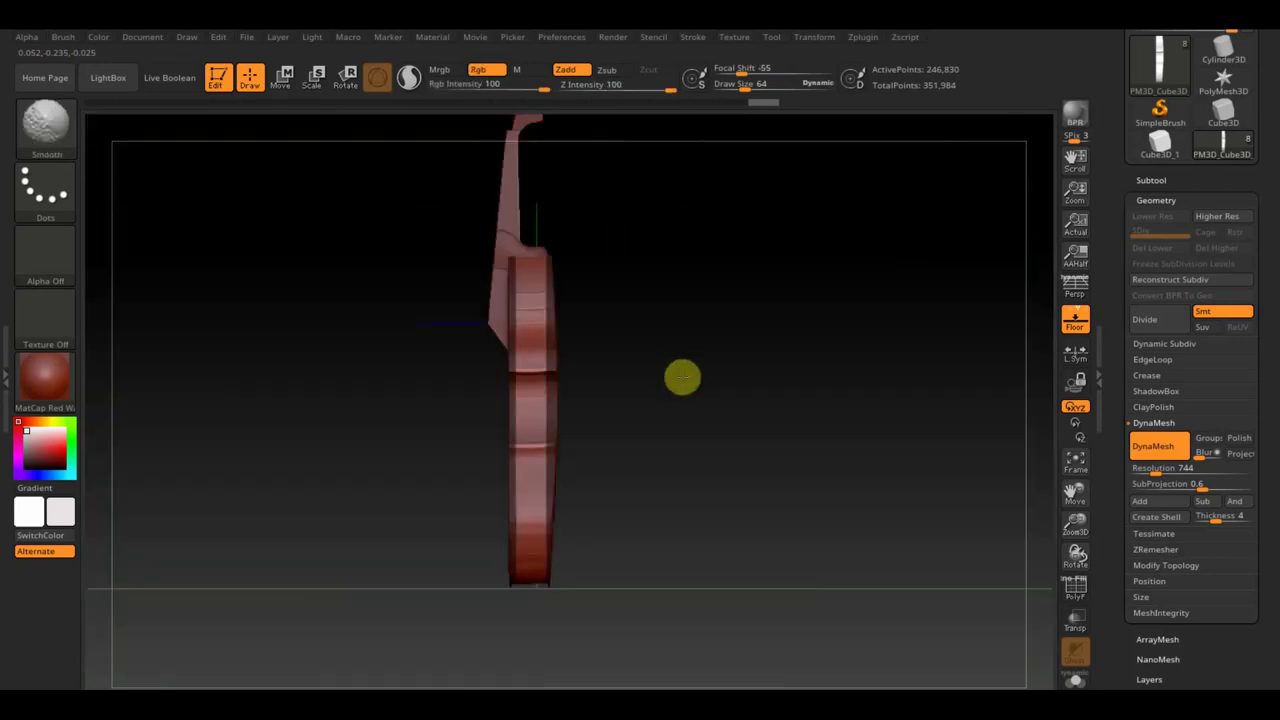
{"action": "left_click", "coordinate": [285, 78]}
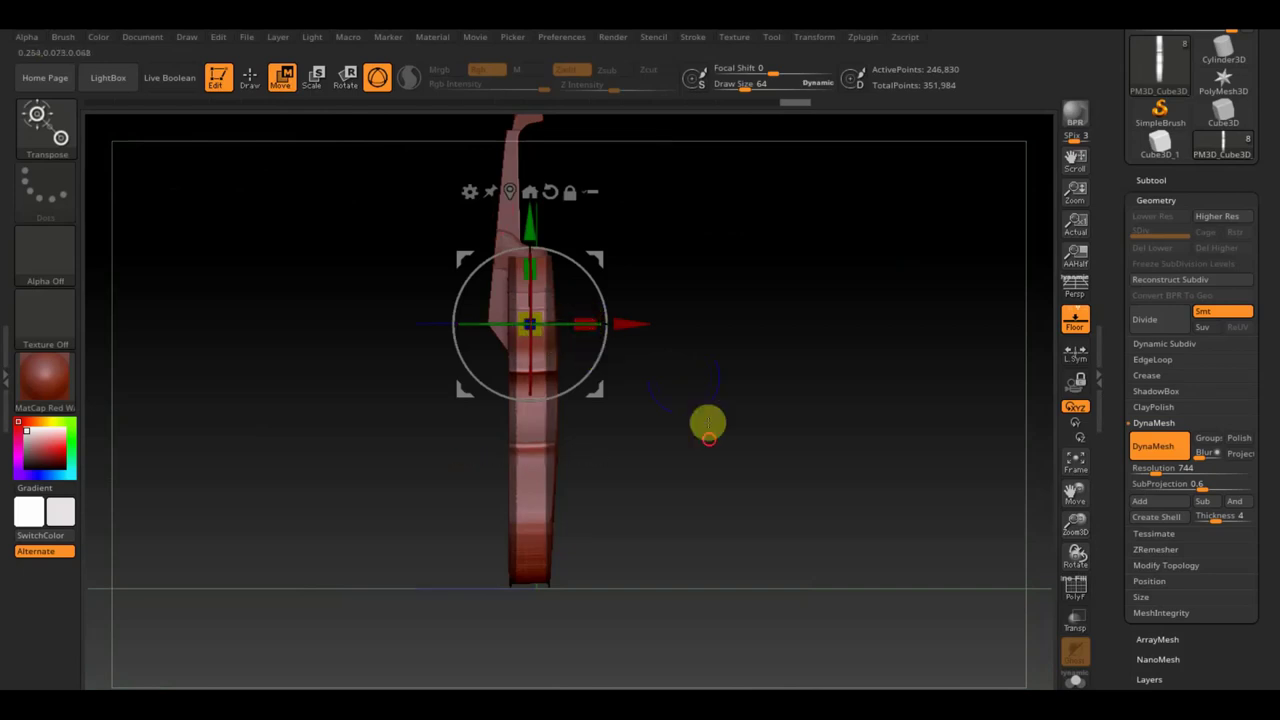
- Shrink the violin slightly in height with the Scale Y handle and hide the floor grid
{"action": "left_click_drag", "start_coordinate": [706, 423], "coordinate": [574, 404], "text": "shift"}
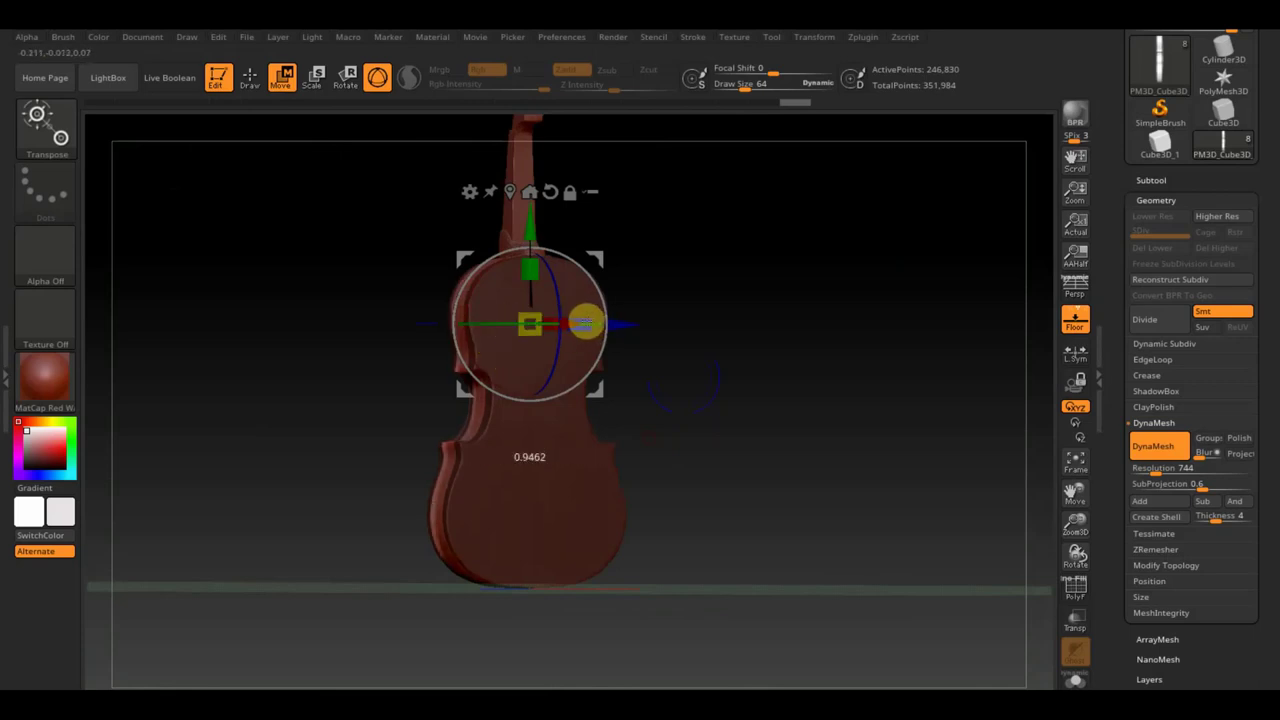
{"action": "left_click_drag", "start_coordinate": [653, 395], "coordinate": [726, 432]}
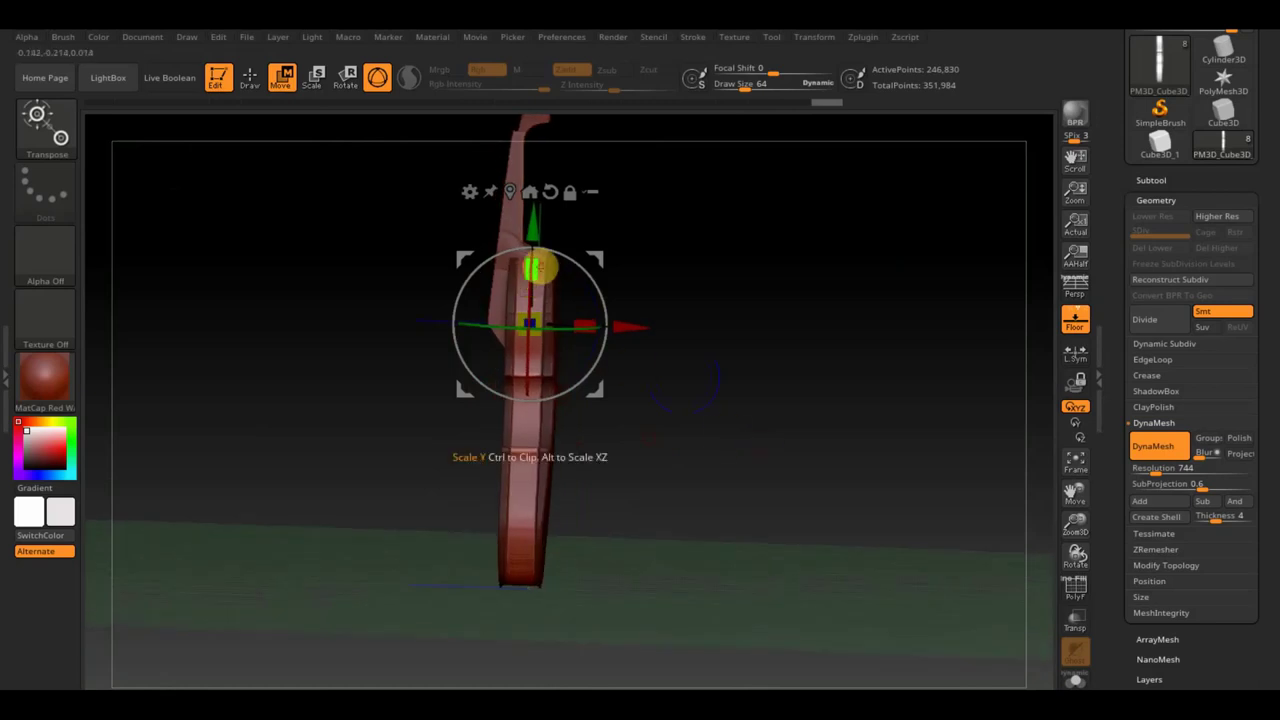
{"action": "left_click_drag", "start_coordinate": [536, 264], "coordinate": [538, 271]}
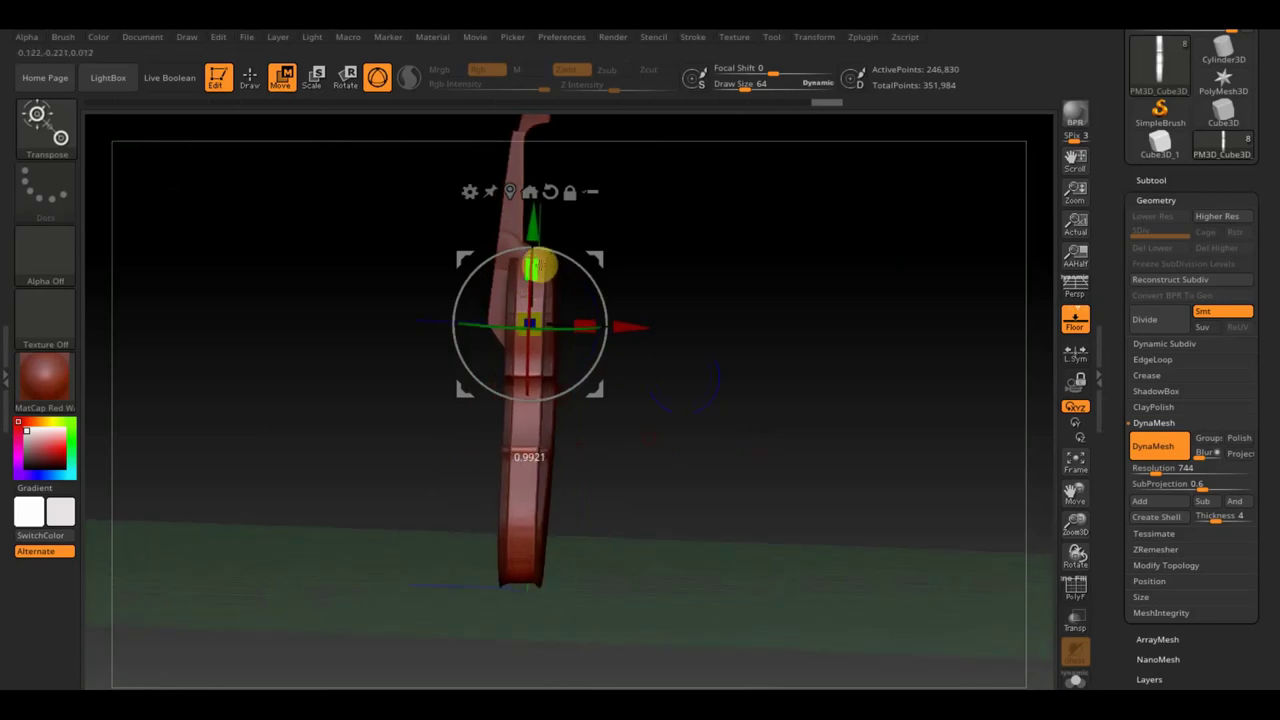
{"action": "mouse_move", "coordinate": [697, 417]}
{"action": "left_mouse_down"}
{"action": "mouse_move", "coordinate": [684, 288]}
{"action": "mouse_move", "coordinate": [711, 403]}
{"action": "left_mouse_up"}
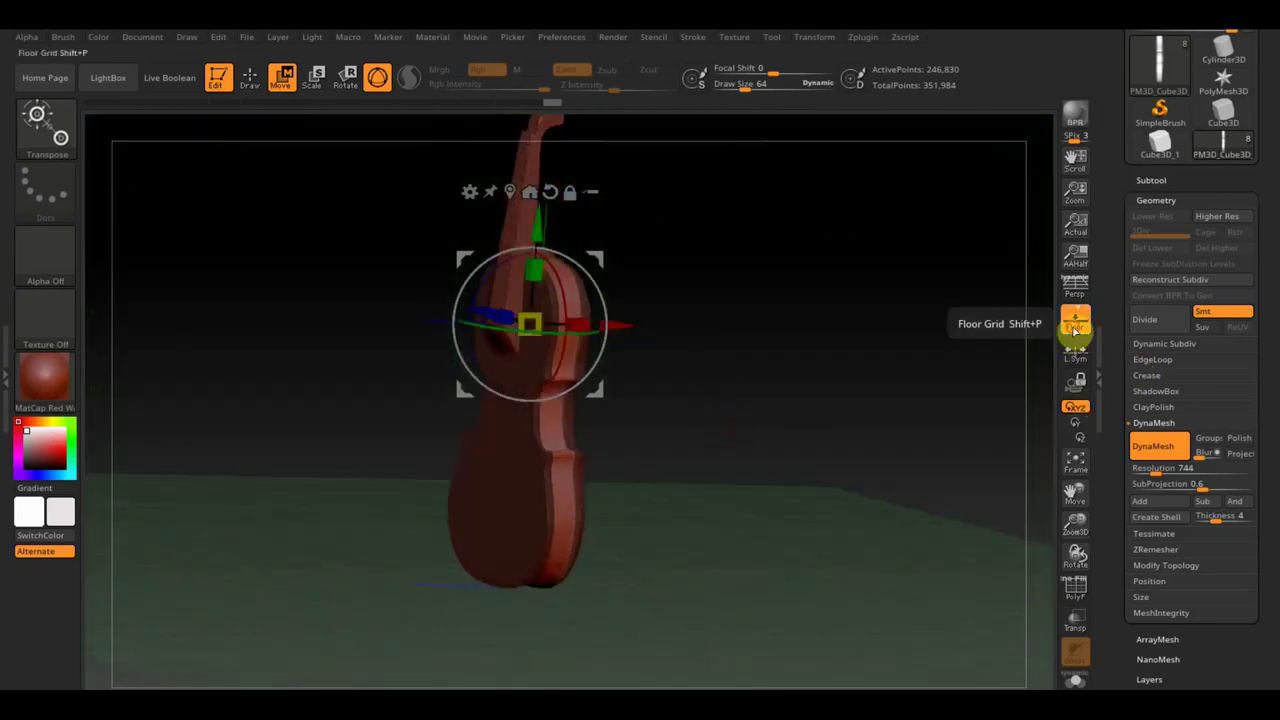
{"action": "left_click", "coordinate": [1075, 328]}
- DynaMesh the violin again, bringing it to 253,347 active points
{"action": "mouse_move", "coordinate": [843, 400]}
{"action": "left_mouse_down"}
{"action": "mouse_move", "coordinate": [807, 417]}
{"action": "mouse_move", "coordinate": [789, 400]}
{"action": "mouse_move", "coordinate": [831, 526]}
{"action": "mouse_move", "coordinate": [788, 531]}
{"action": "mouse_move", "coordinate": [789, 560]}
{"action": "mouse_move", "coordinate": [829, 583]}
{"action": "mouse_move", "coordinate": [881, 525]}
{"action": "mouse_move", "coordinate": [889, 534]}
{"action": "left_mouse_up"}
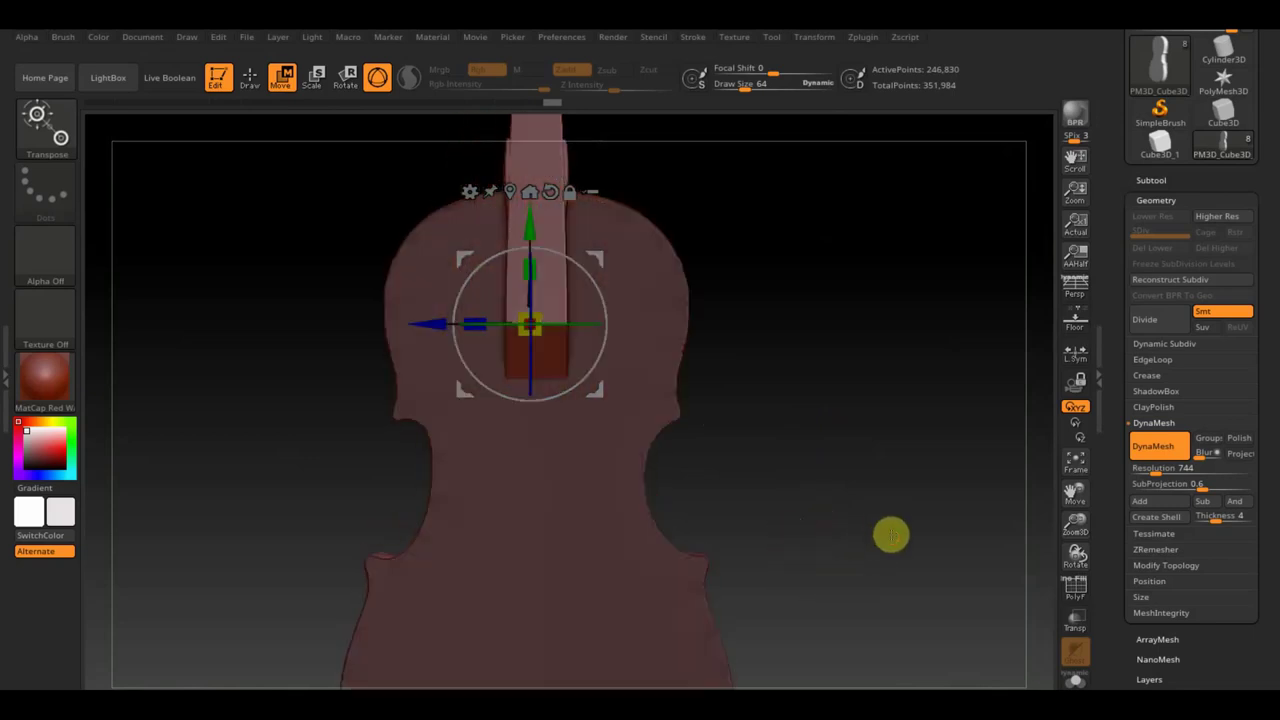
{"action": "left_click_drag", "start_coordinate": [857, 357], "coordinate": [891, 414], "text": "shift"}
{"action": "mouse_move", "coordinate": [865, 510]}
{"action": "left_mouse_down"}
{"action": "mouse_move", "coordinate": [826, 420]}
{"action": "mouse_move", "coordinate": [734, 451]}
{"action": "left_mouse_up"}
{"action": "key", "text": "ctrl"}
{"action": "left_click_drag", "start_coordinate": [825, 436], "coordinate": [826, 437], "text": "ctrl"}
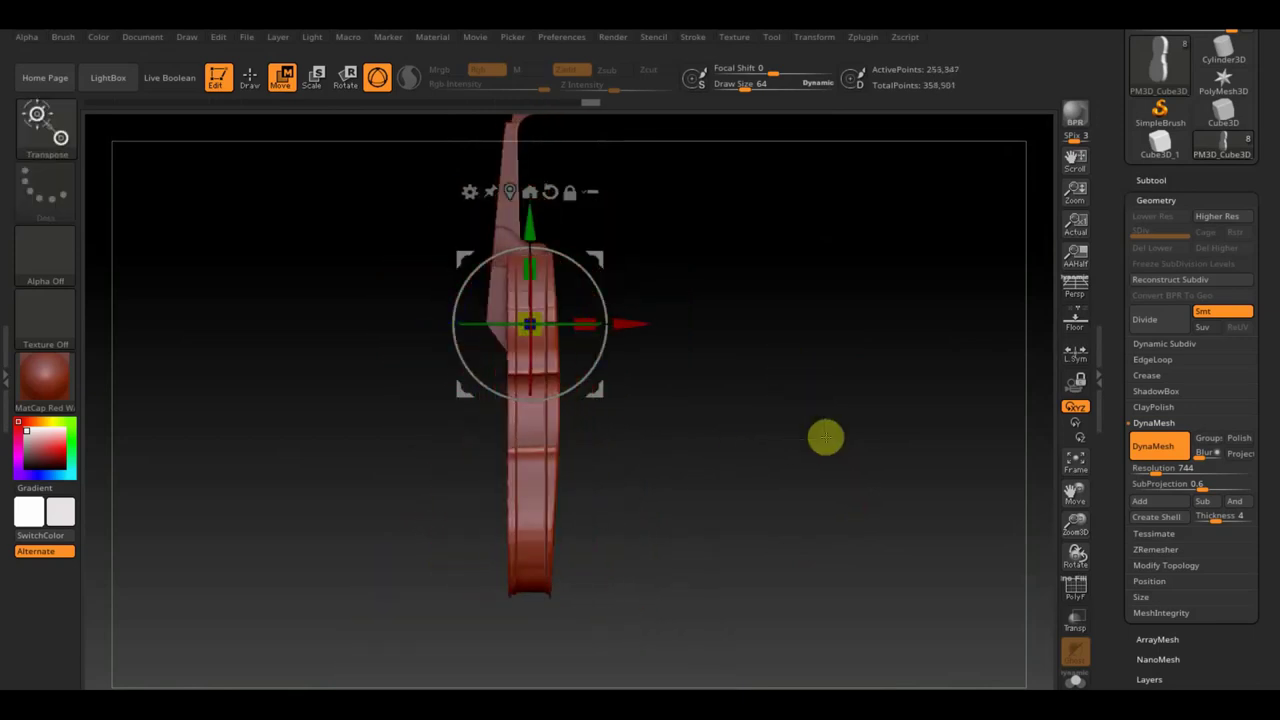
{"action": "left_click", "coordinate": [250, 77]}
{"action": "mouse_move", "coordinate": [297, 115]}
{"action": "left_mouse_down"}
{"action": "mouse_move", "coordinate": [751, 329]}
{"action": "mouse_move", "coordinate": [760, 460]}
{"action": "mouse_move", "coordinate": [760, 354]}
{"action": "mouse_move", "coordinate": [768, 372]}
{"action": "mouse_move", "coordinate": [731, 394]}
{"action": "left_mouse_up"}
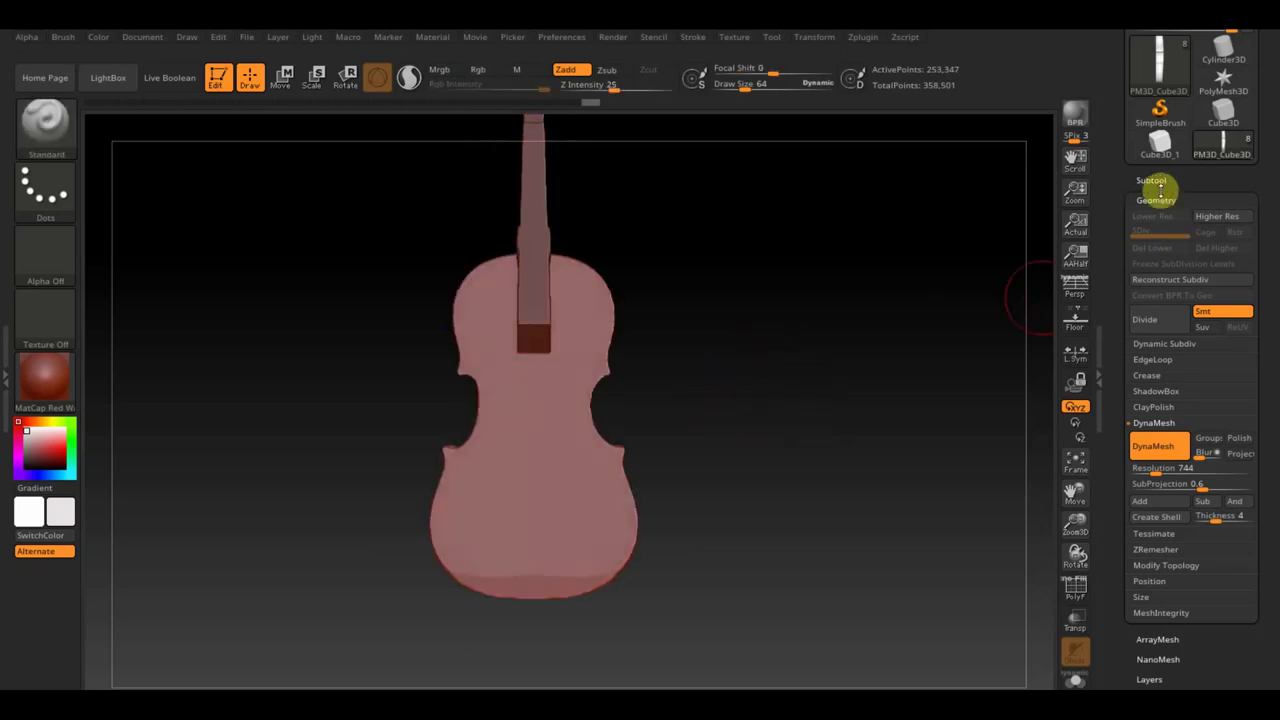
- Duplicate the violin body subtool and select the copy PM3D_Cube3D_6
{"action": "left_click", "coordinate": [1155, 182]}
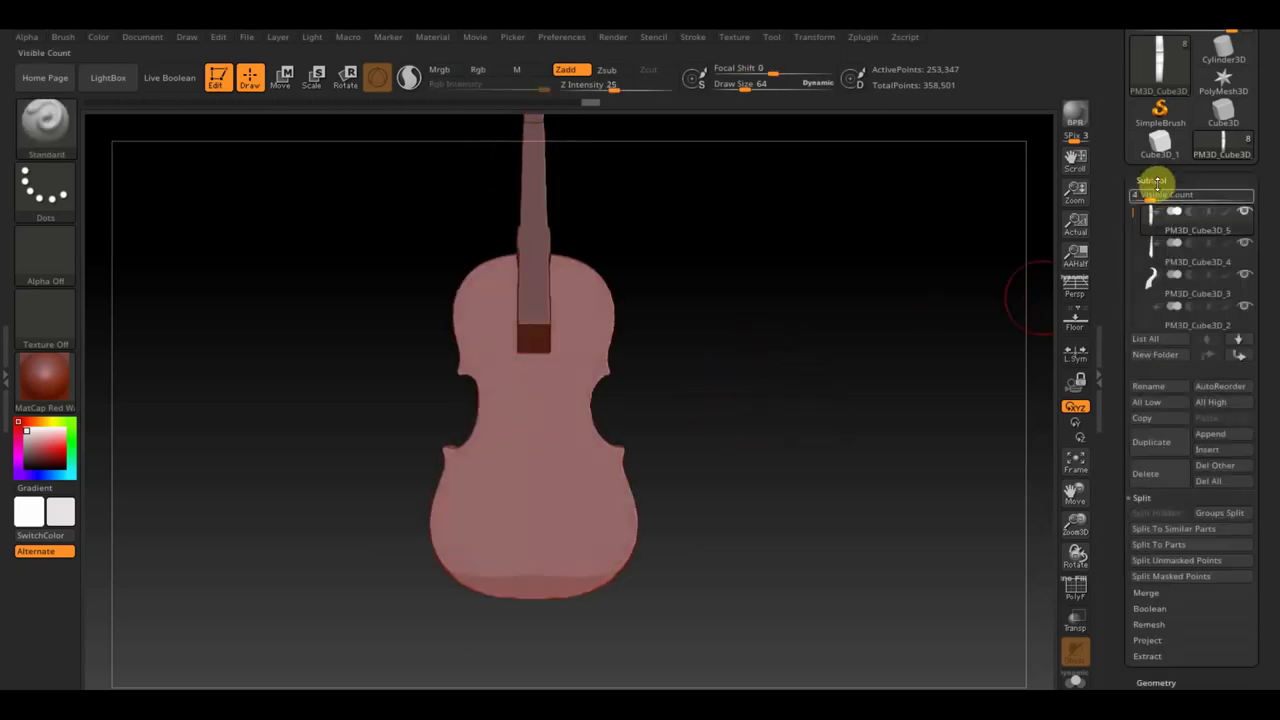
{"action": "left_click", "coordinate": [1162, 443]}
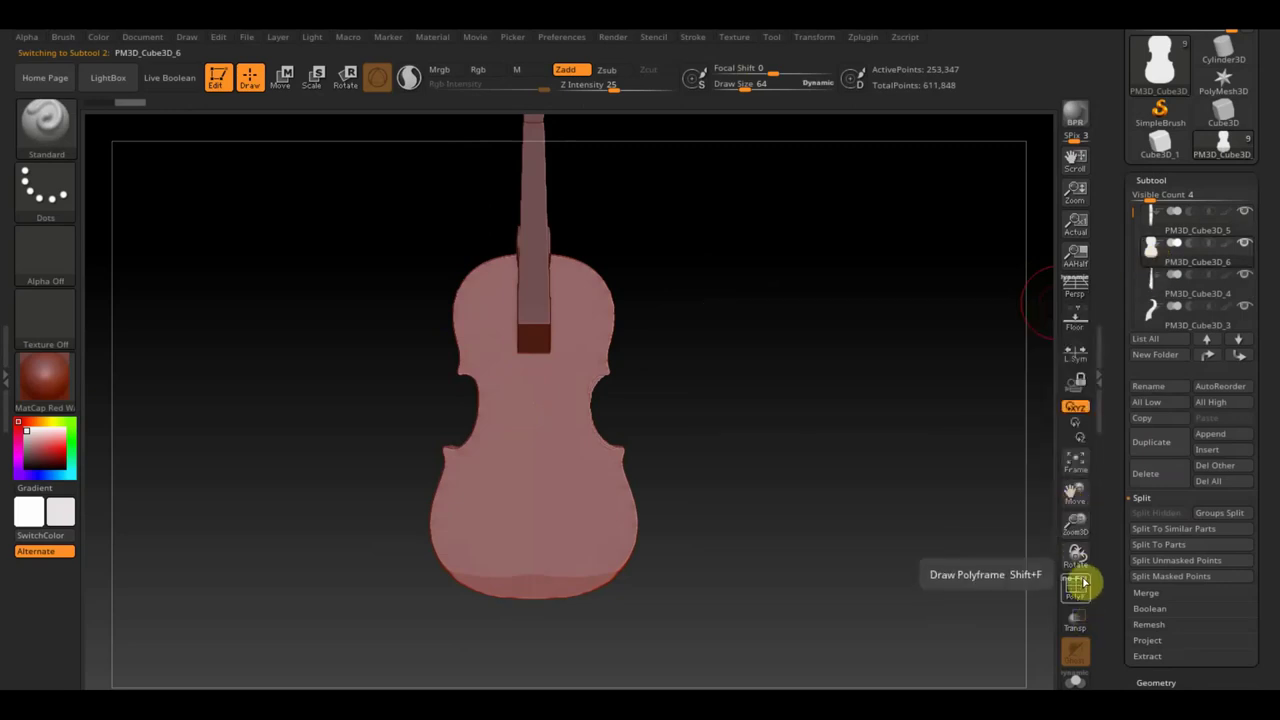
{"action": "left_click", "coordinate": [1075, 683]}
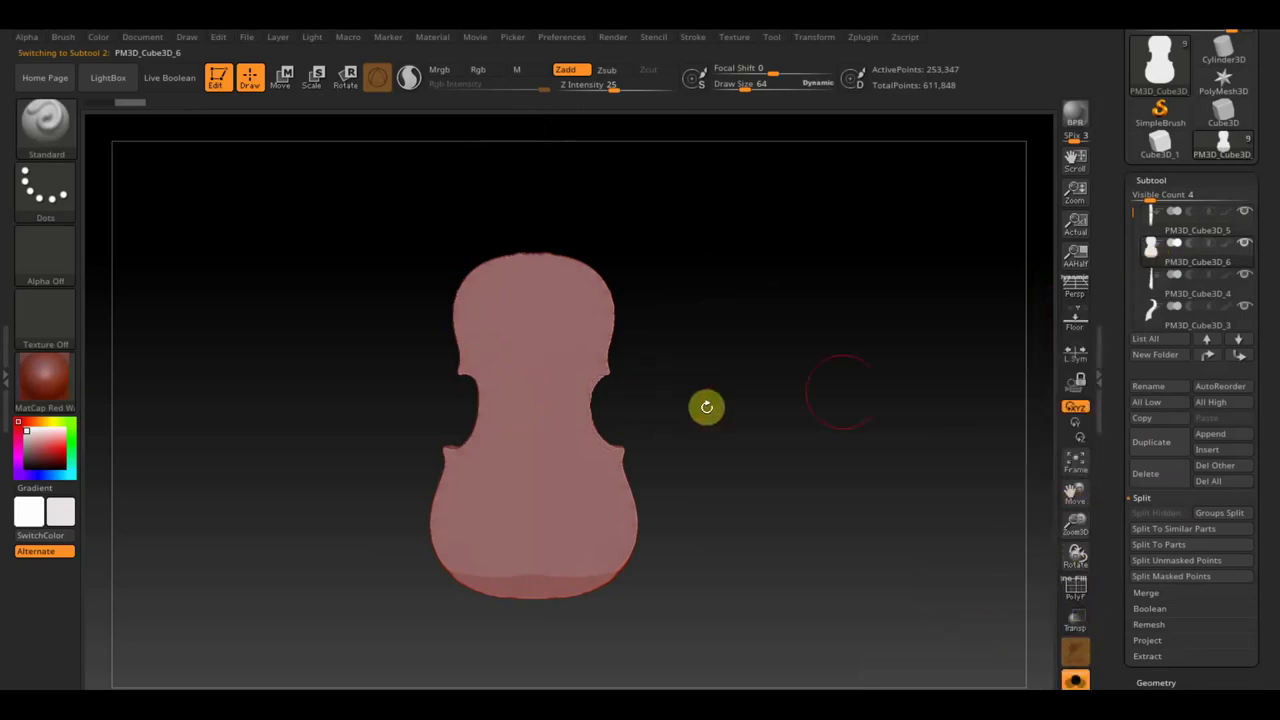
{"action": "left_click", "coordinate": [1160, 231]}
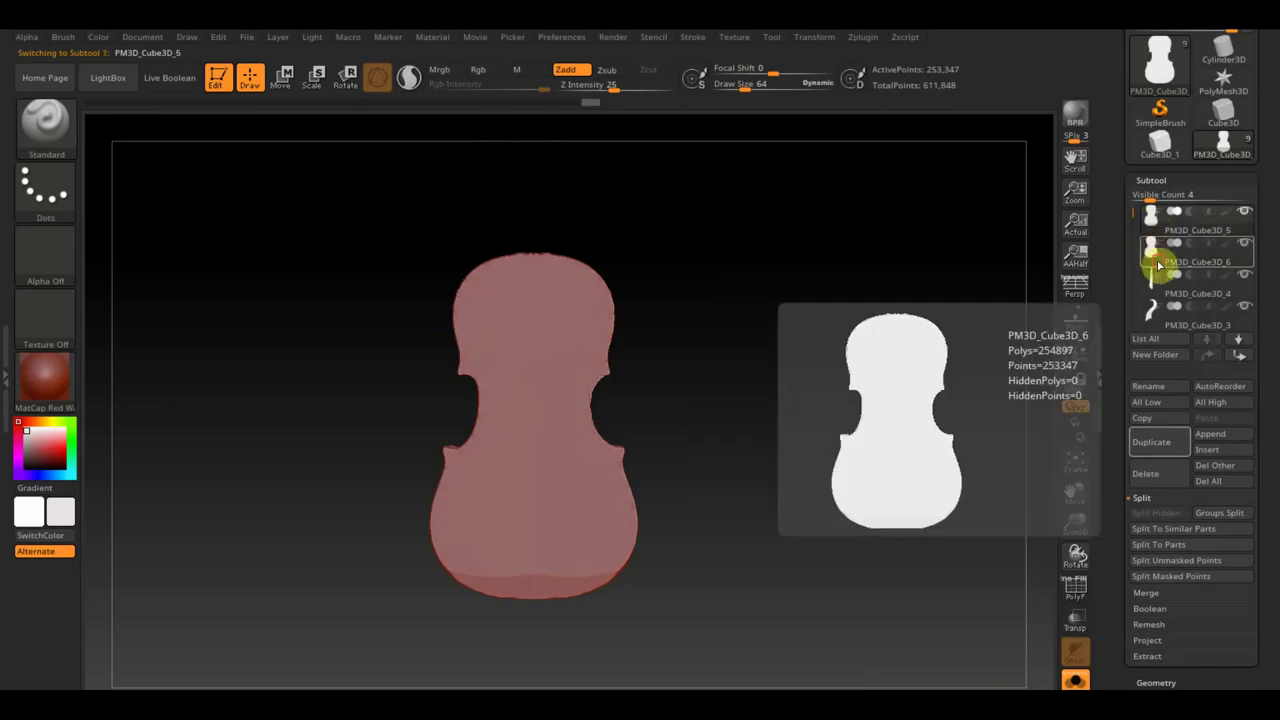
{"action": "left_click", "coordinate": [1158, 265]}
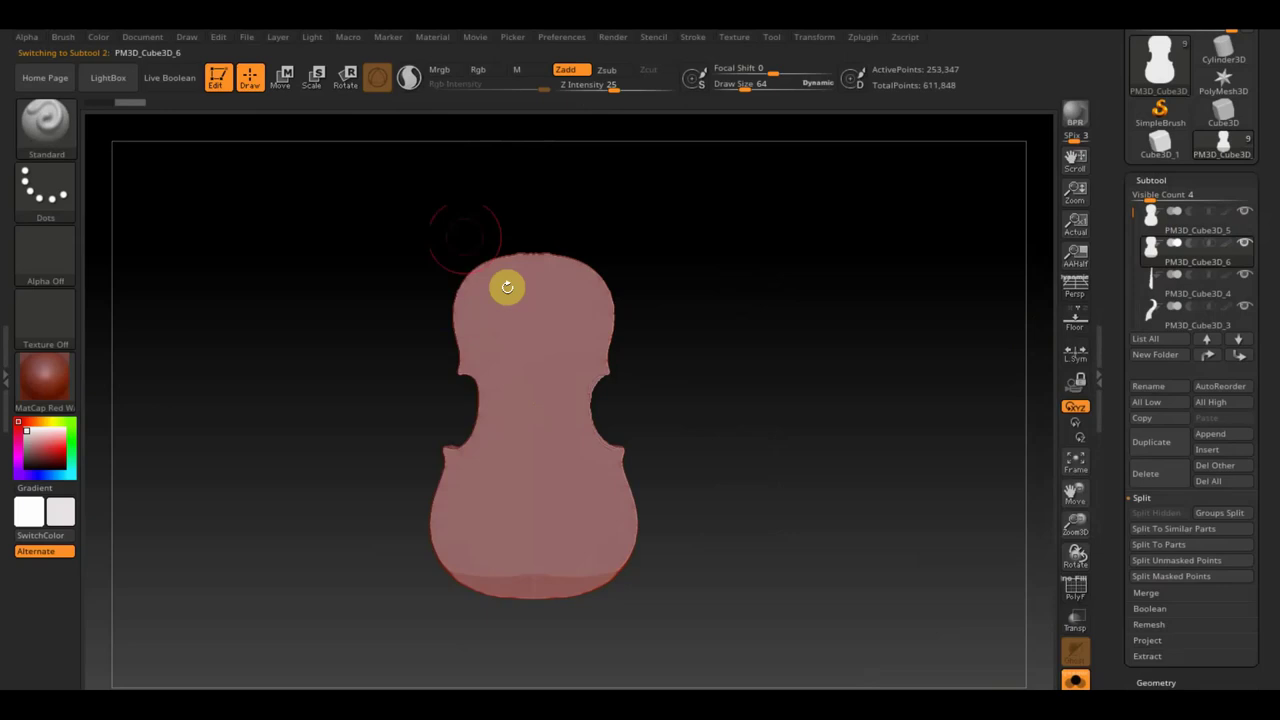
- Scale the copied body down uniformly, checking it with Solo and Transparency
{"action": "left_click", "coordinate": [283, 77]}
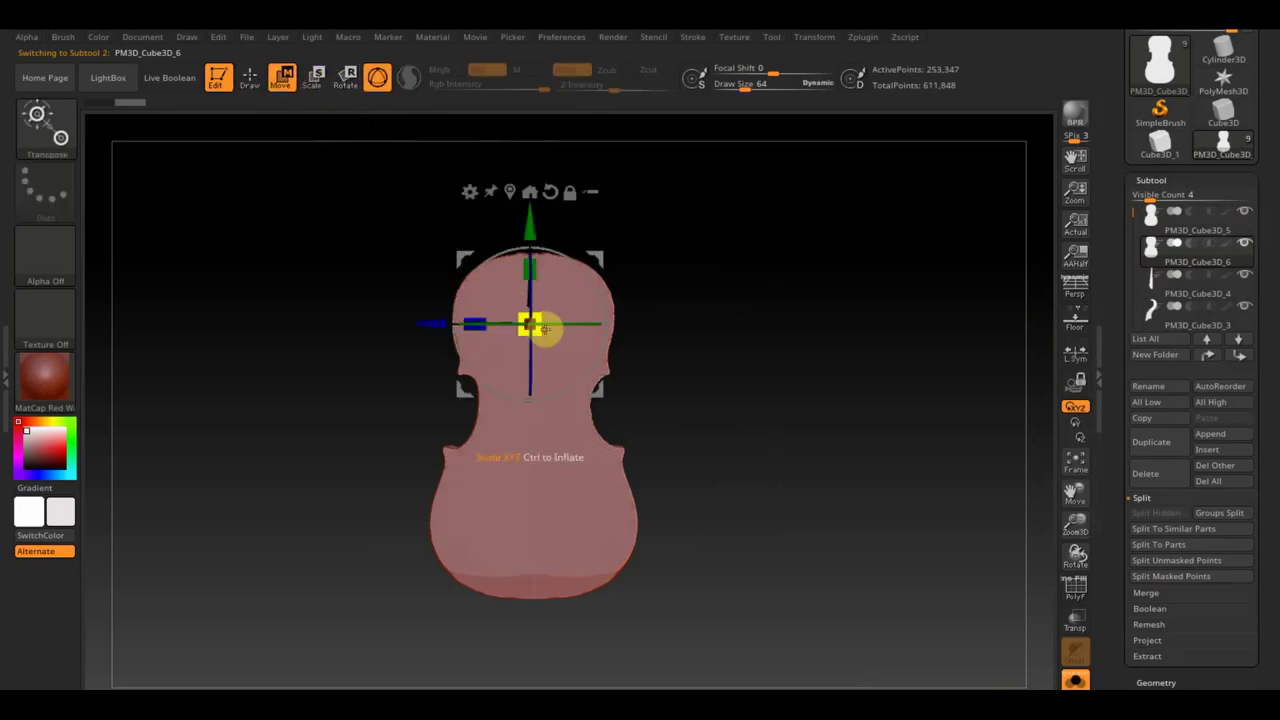
{"action": "left_click_drag", "start_coordinate": [537, 333], "coordinate": [529, 328]}
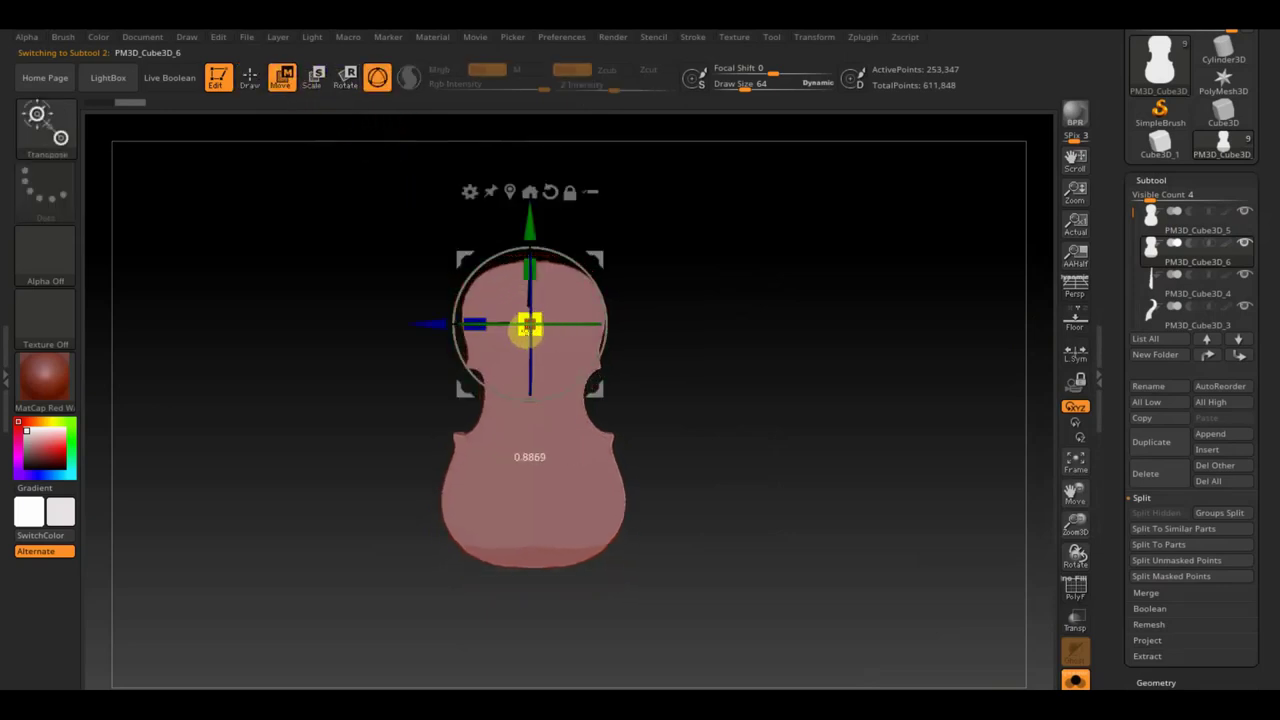
{"action": "mouse_move", "coordinate": [1173, 528]}
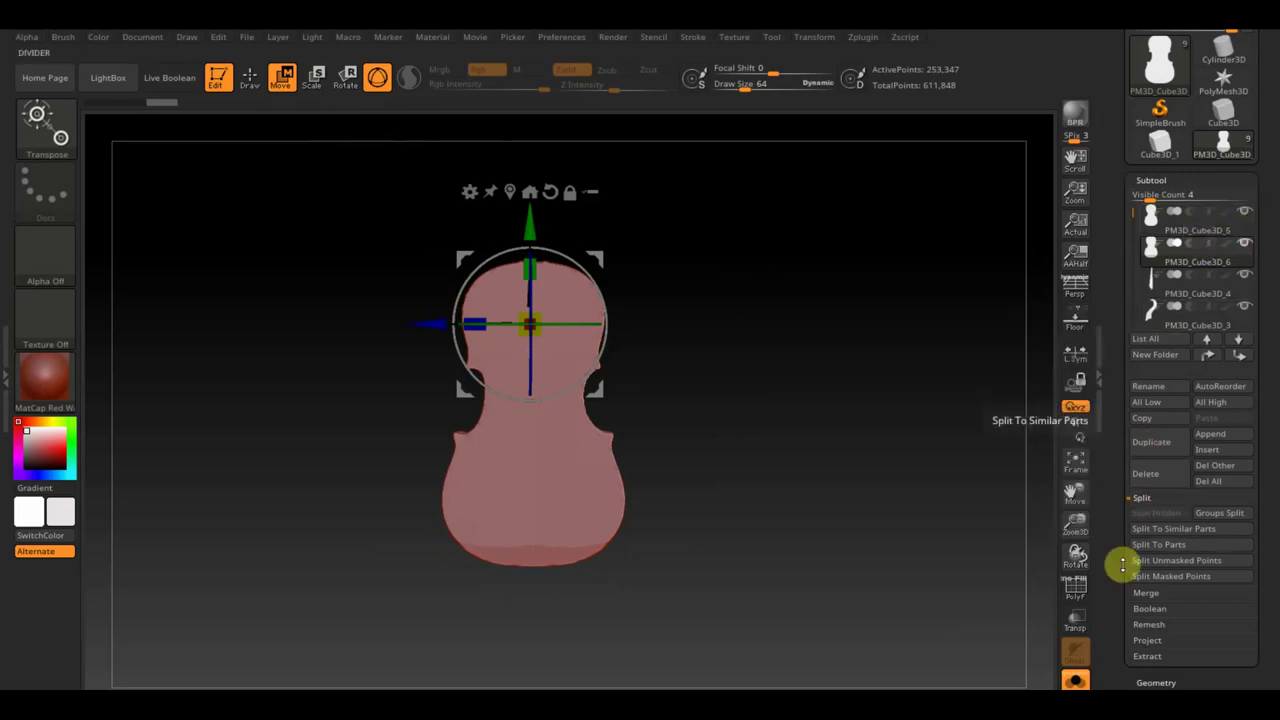
{"action": "left_click", "coordinate": [1076, 622]}
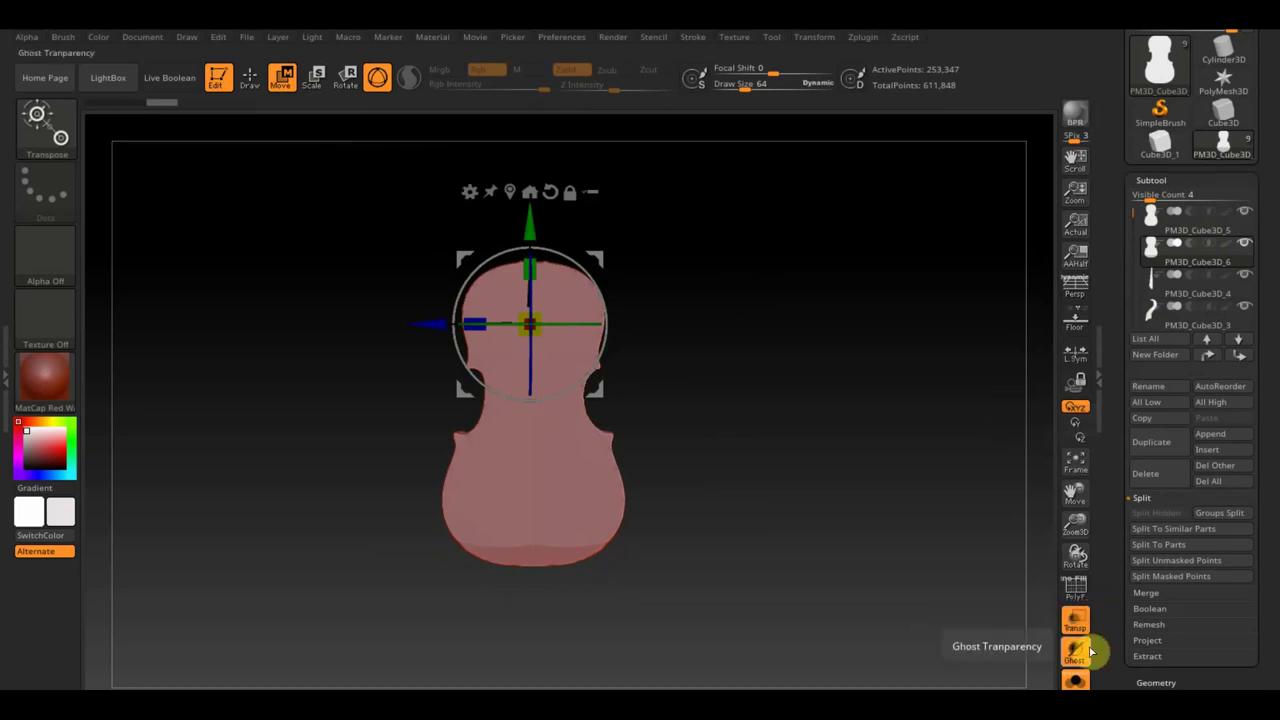
{"action": "left_click", "coordinate": [1070, 652]}
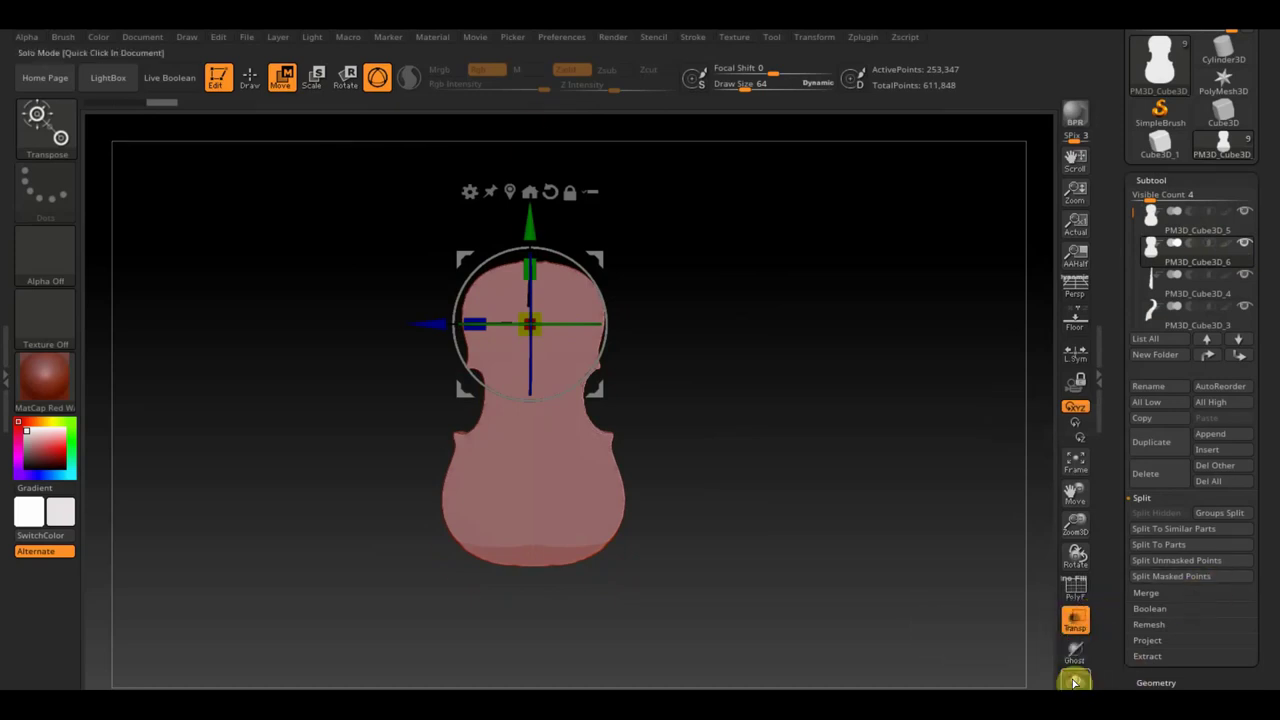
{"action": "left_click", "coordinate": [1075, 682]}
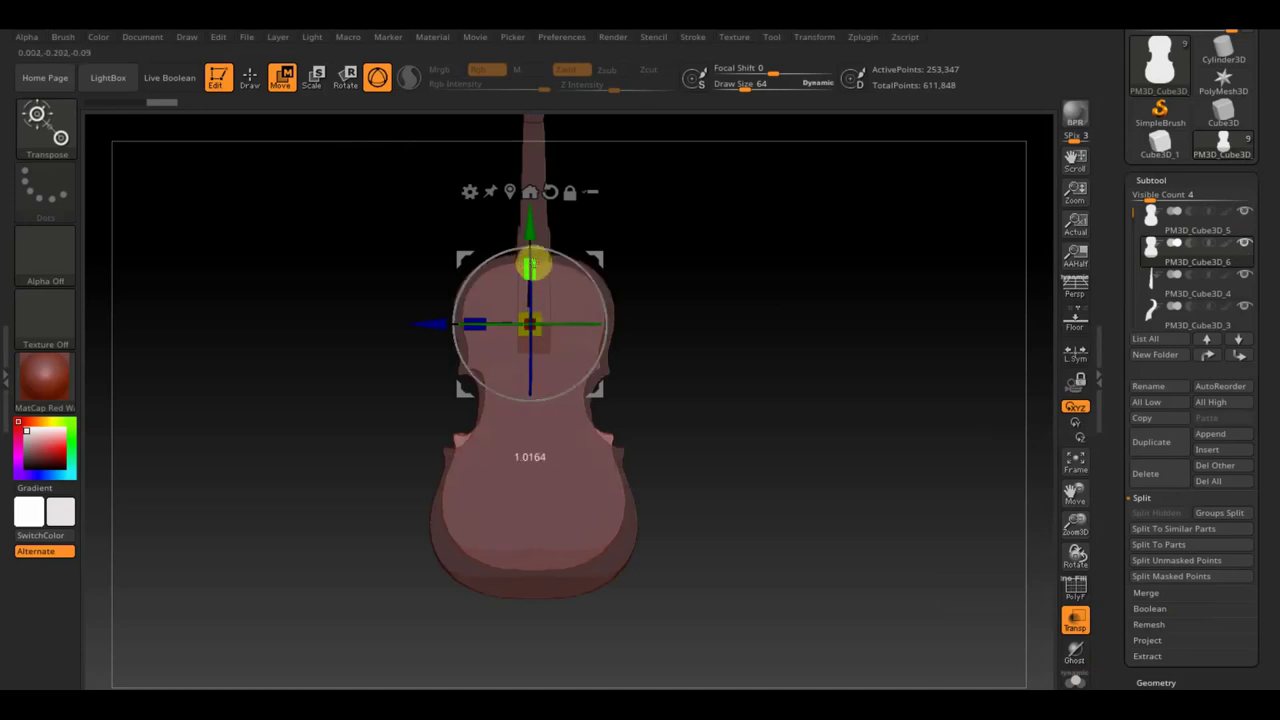
- Flatten the inner shell in depth, nudge its height, and mask its upper half with a rectangle
{"action": "left_click_drag", "start_coordinate": [473, 320], "coordinate": [481, 322]}
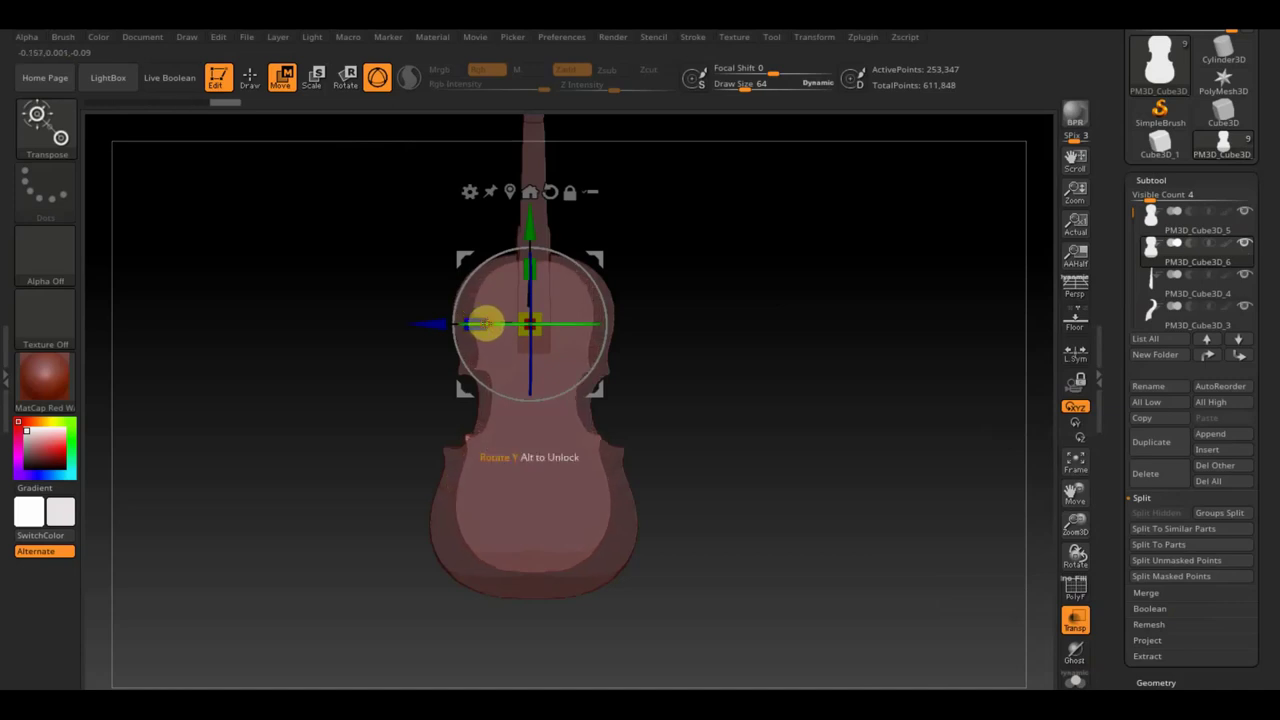
{"action": "left_click_drag", "start_coordinate": [531, 223], "coordinate": [530, 274]}
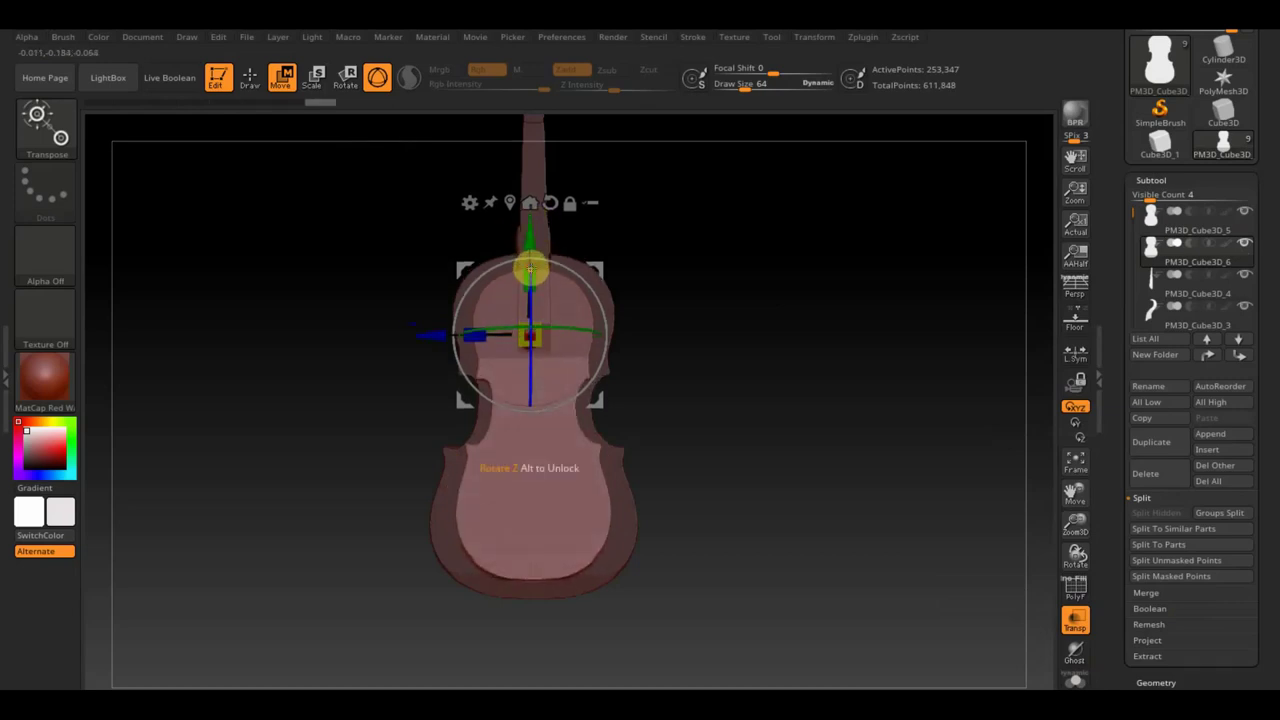
{"action": "key", "text": "ctrl+z"}
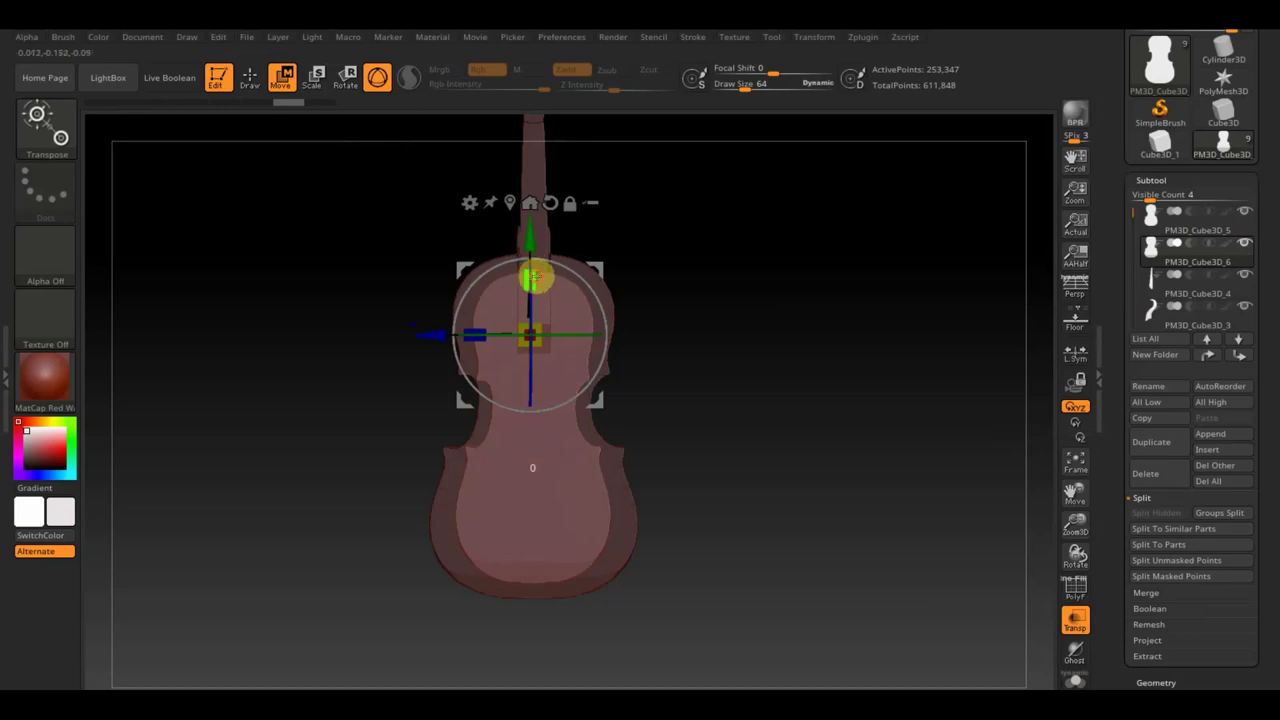
{"action": "left_click_drag", "start_coordinate": [533, 240], "coordinate": [533, 232]}
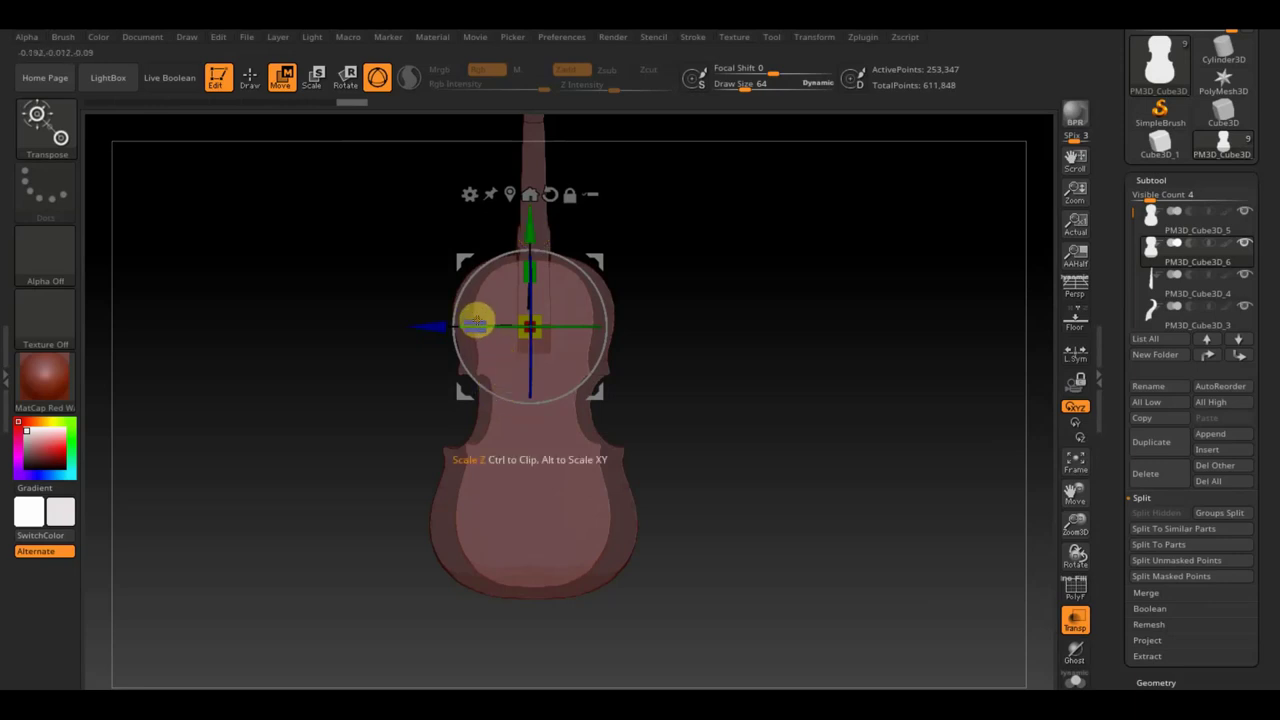
{"action": "left_click", "coordinate": [250, 77]}
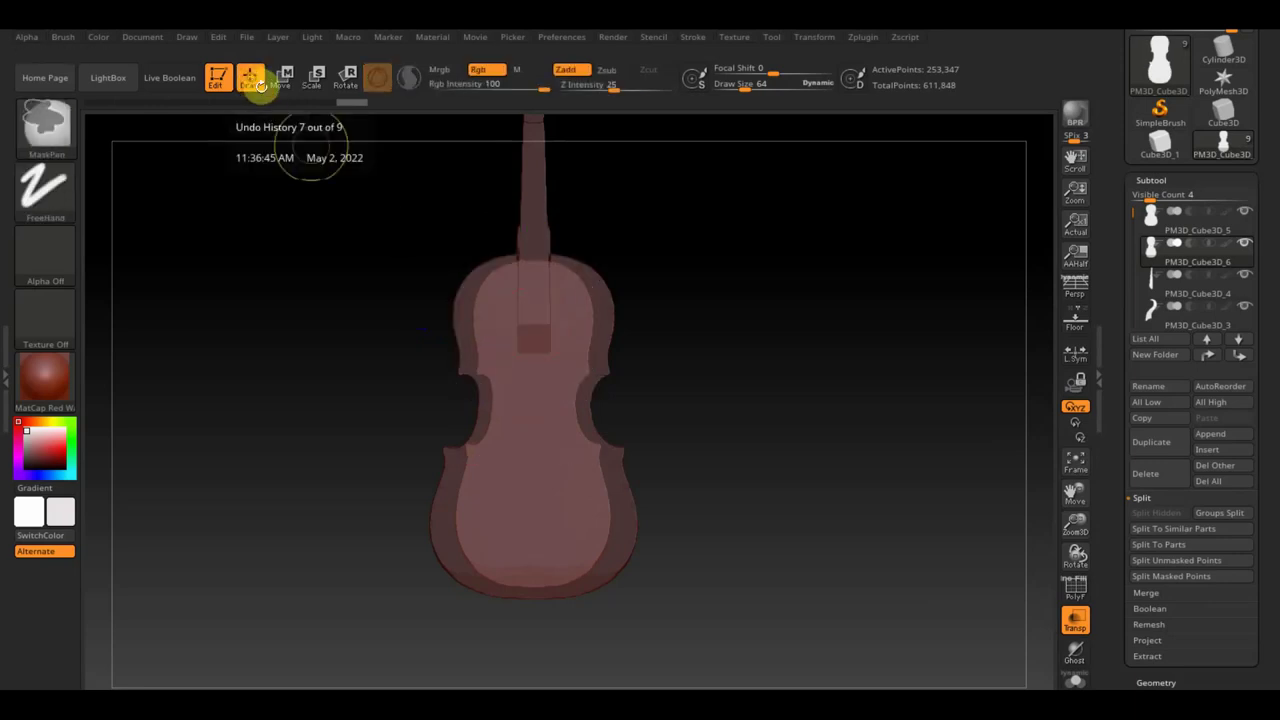
{"action": "left_click_drag", "start_coordinate": [441, 264], "coordinate": [669, 382], "text": "ctrl"}
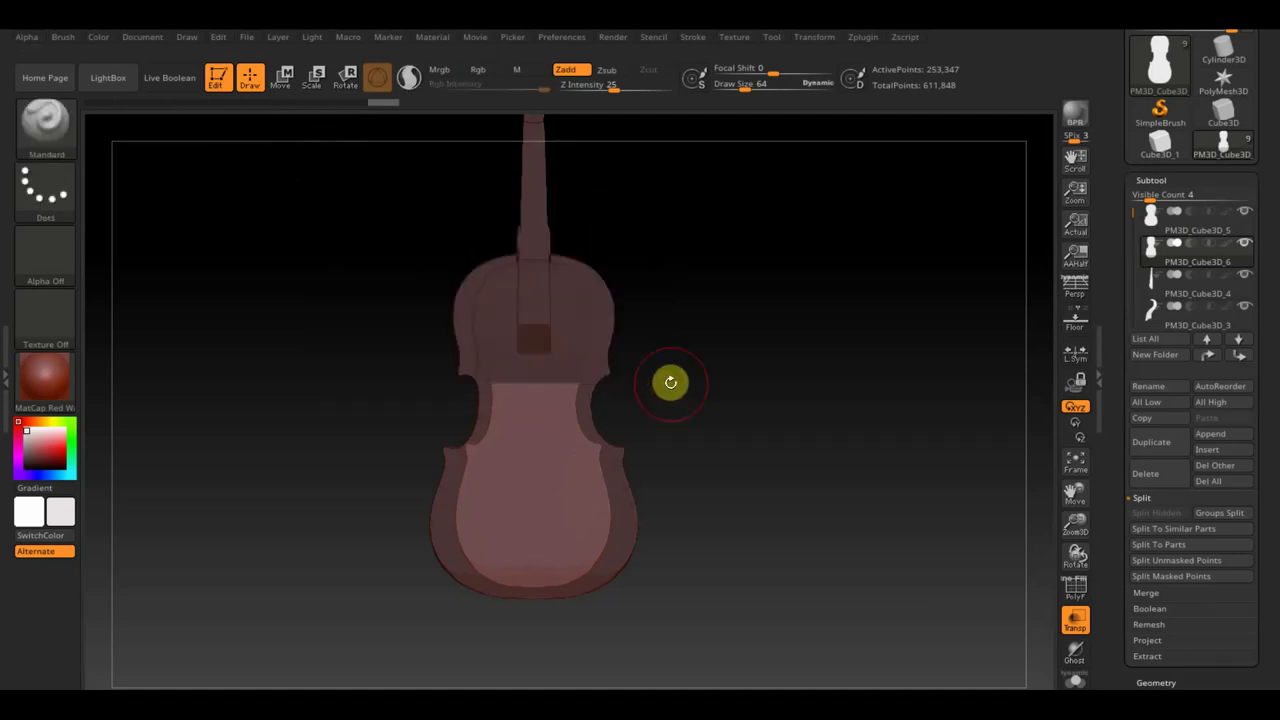
- Invert the mask and move the freed upper bout slightly upward
{"action": "left_click", "coordinate": [753, 385], "text": "ctrl"}
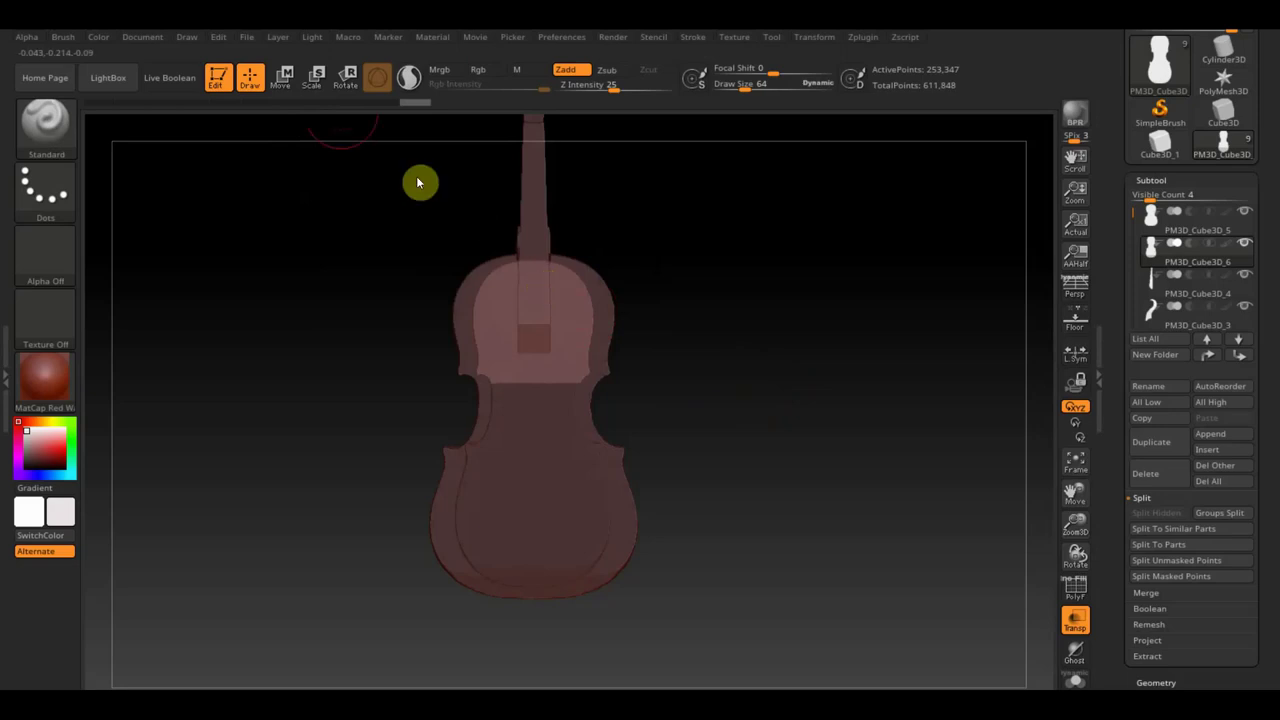
{"action": "left_click", "coordinate": [282, 76]}
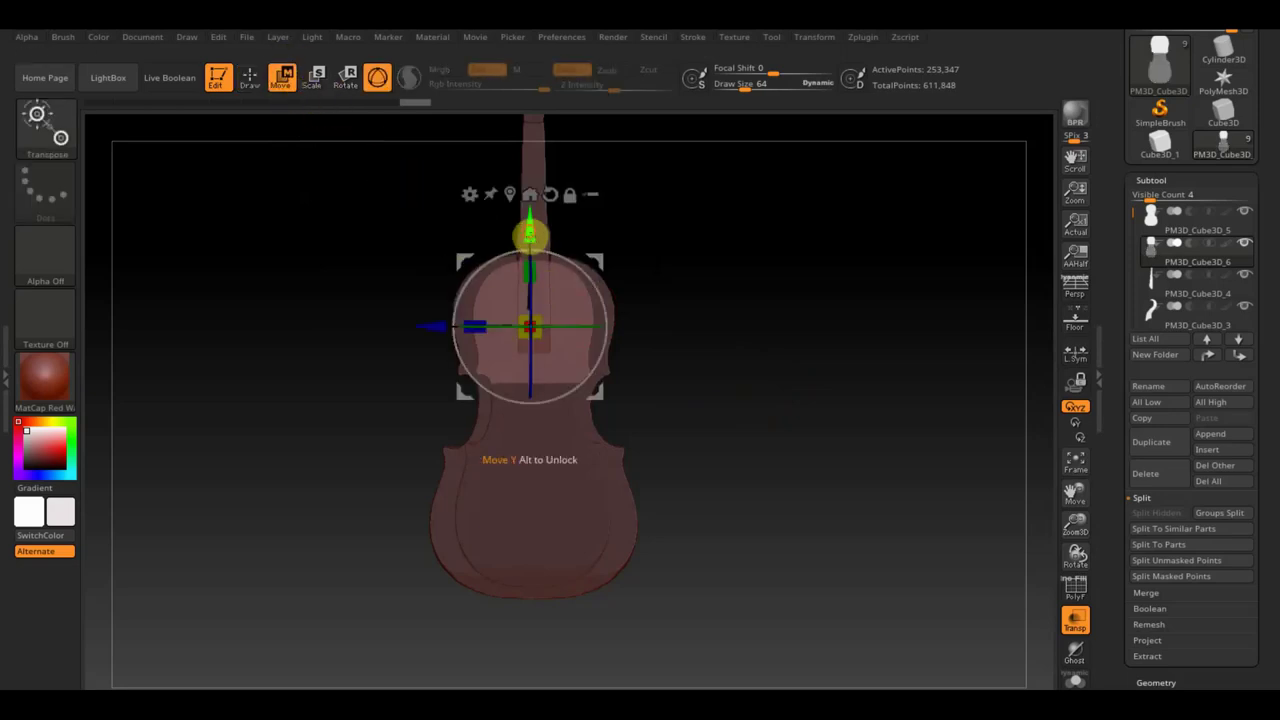
{"action": "left_click_drag", "start_coordinate": [529, 235], "coordinate": [529, 221]}
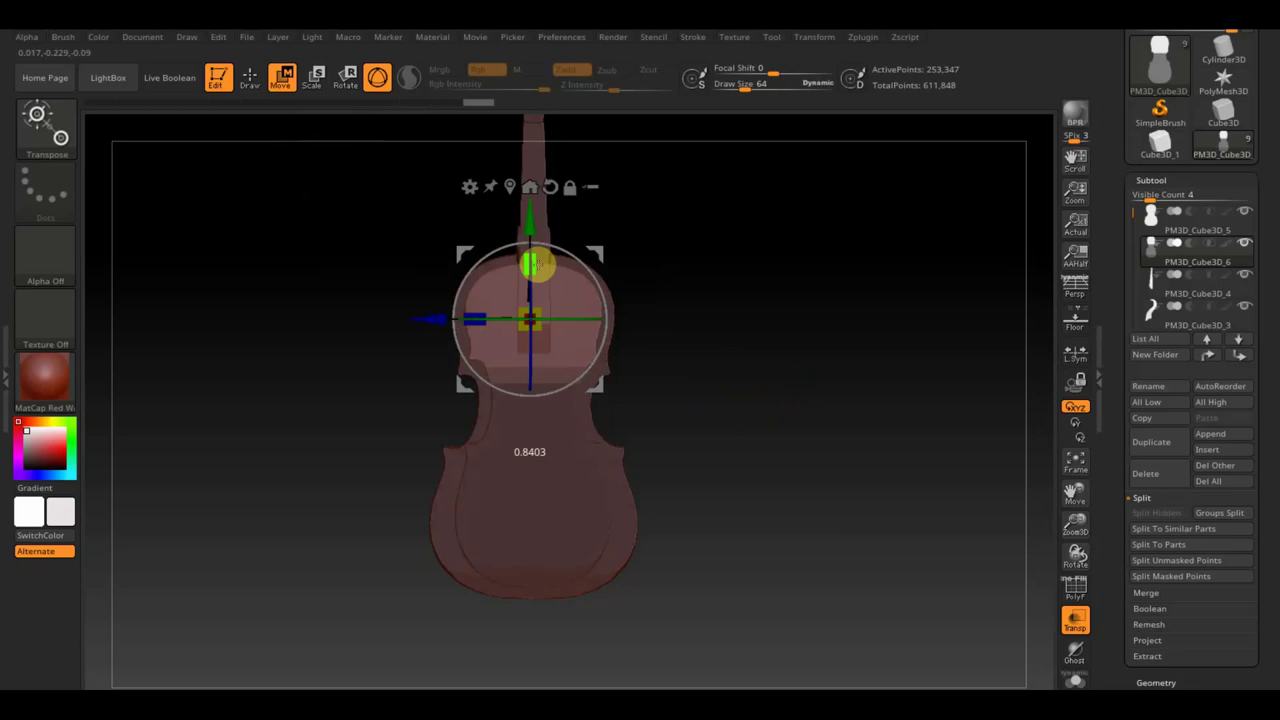
{"action": "left_click_drag", "start_coordinate": [531, 224], "coordinate": [531, 229]}
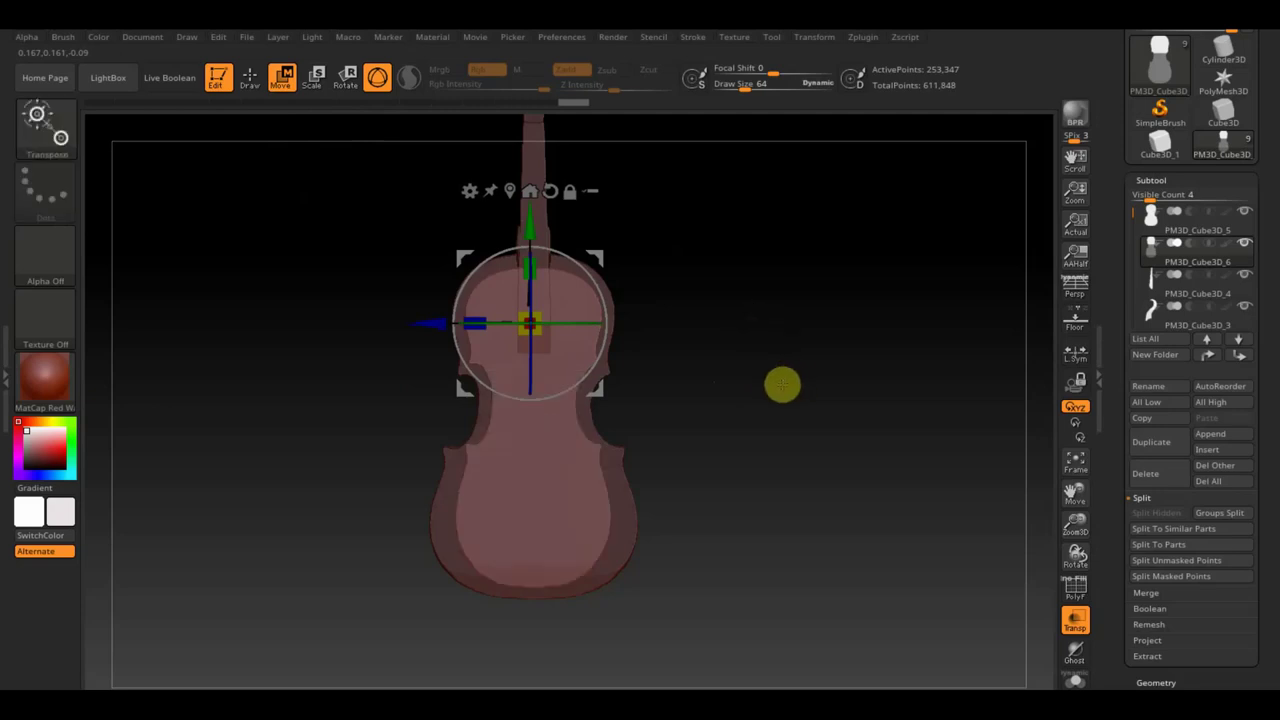
- Re-mask and invert so the lower body is free, then shift it slightly
{"action": "left_click_drag", "start_coordinate": [727, 632], "coordinate": [318, 440], "text": "ctrl"}
{"action": "key", "text": "ctrl"}
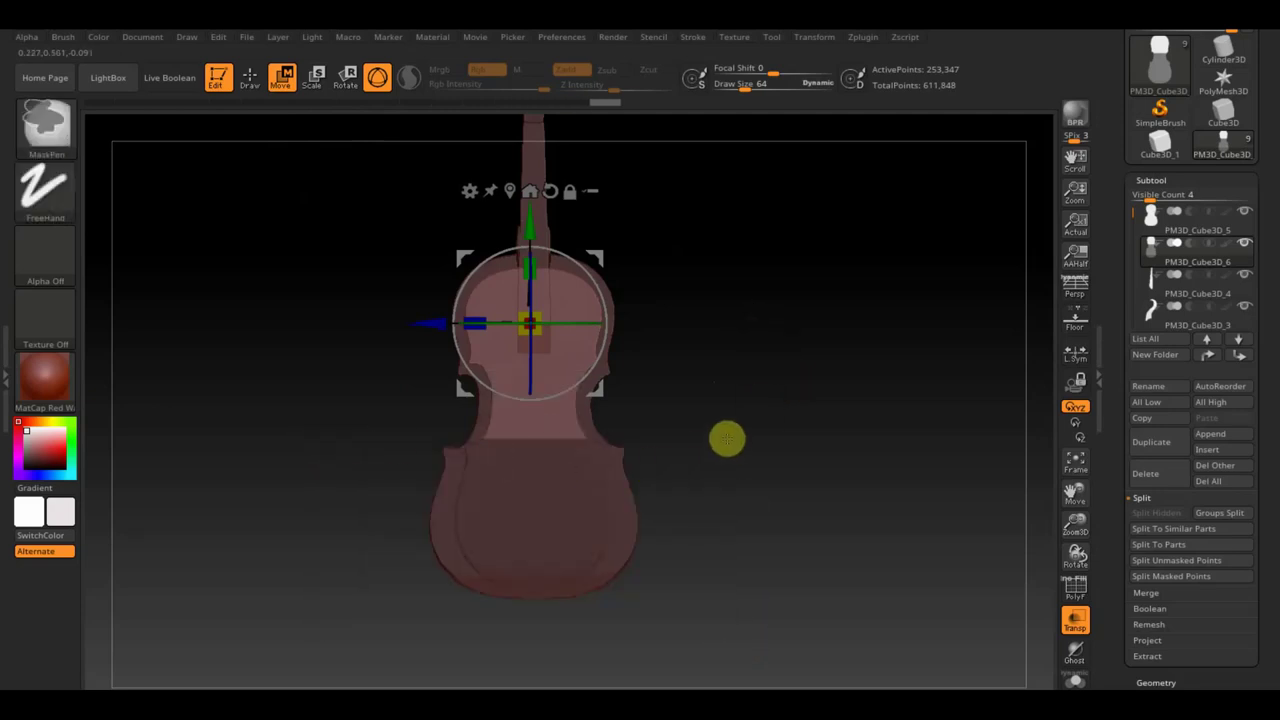
{"action": "left_click", "coordinate": [727, 438], "text": "ctrl"}
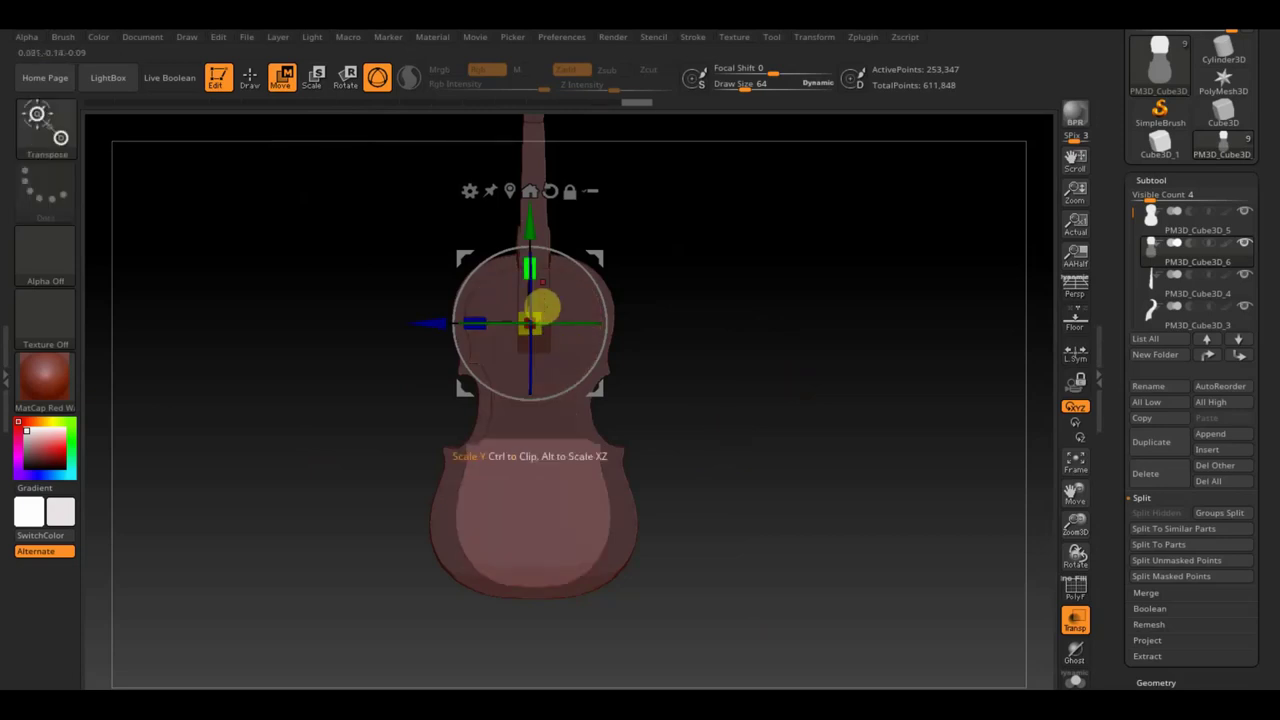
{"action": "left_click_drag", "start_coordinate": [530, 226], "coordinate": [548, 416]}
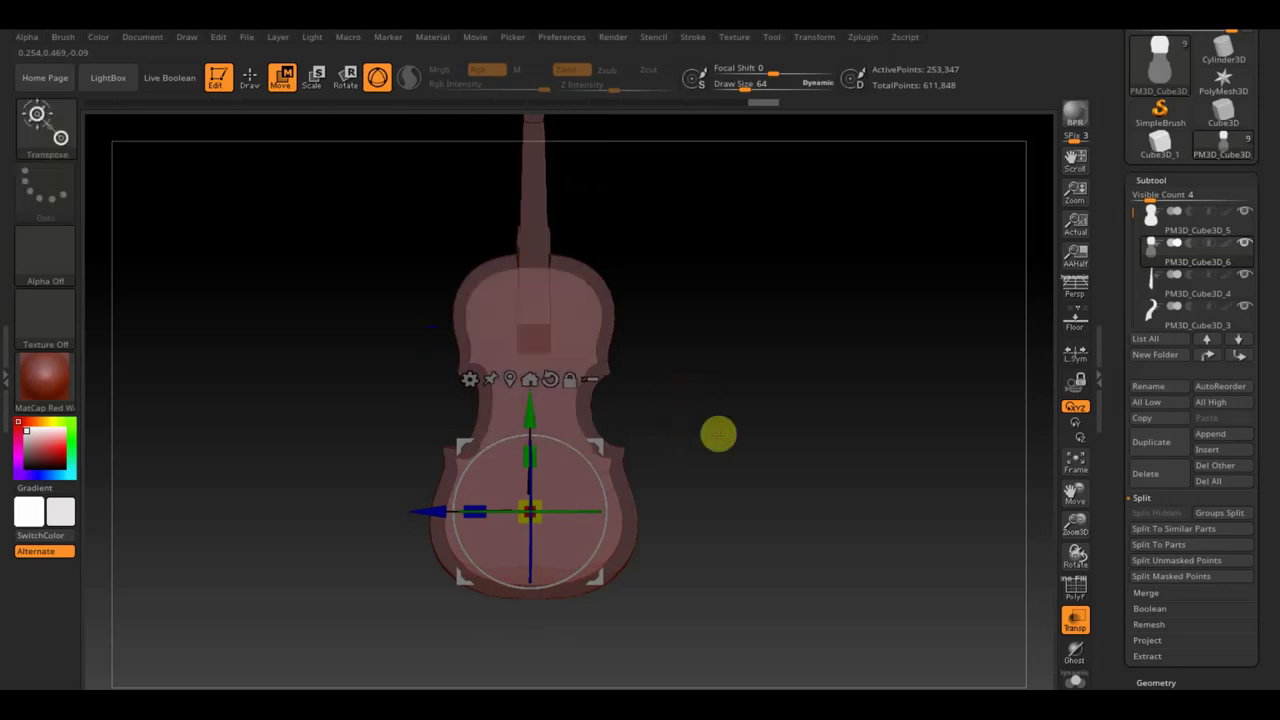
- Scale the inner shell's lower body thinner in side view and slightly larger from the front
{"action": "mouse_move", "coordinate": [722, 292]}
{"action": "left_mouse_down", "text": "ctrl+shift"}
{"action": "mouse_move", "coordinate": [813, 410]}
{"action": "mouse_move", "coordinate": [764, 407]}
{"action": "left_mouse_up", "text": "ctrl+shift"}
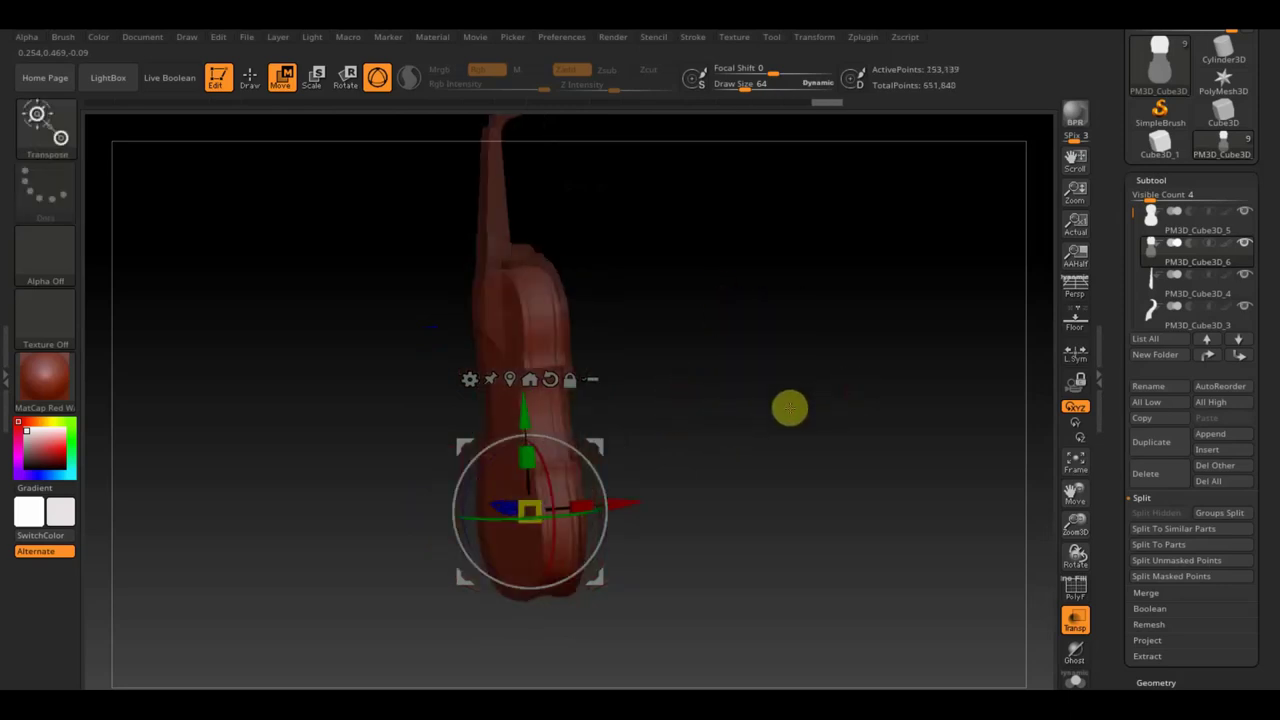
{"action": "mouse_move", "coordinate": [775, 455]}
{"action": "left_mouse_down"}
{"action": "mouse_move", "coordinate": [757, 414]}
{"action": "mouse_move", "coordinate": [783, 477]}
{"action": "left_mouse_up"}
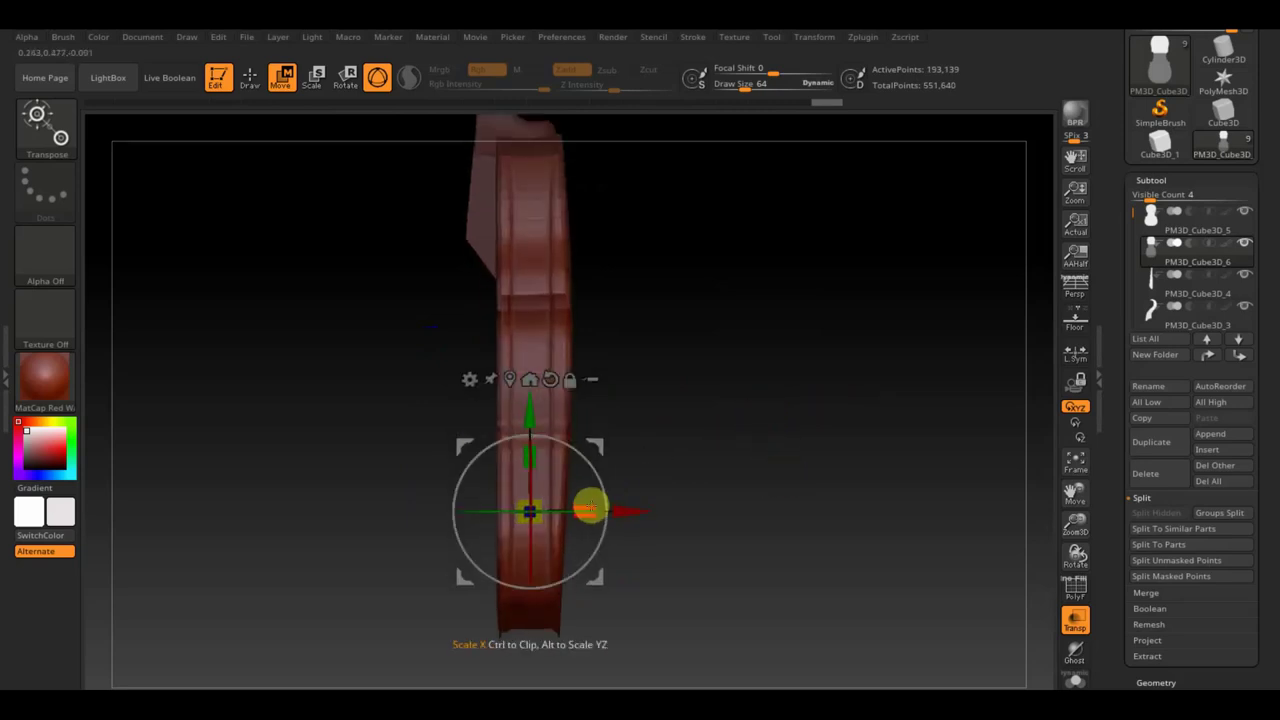
{"action": "left_click_drag", "start_coordinate": [573, 511], "coordinate": [563, 513]}
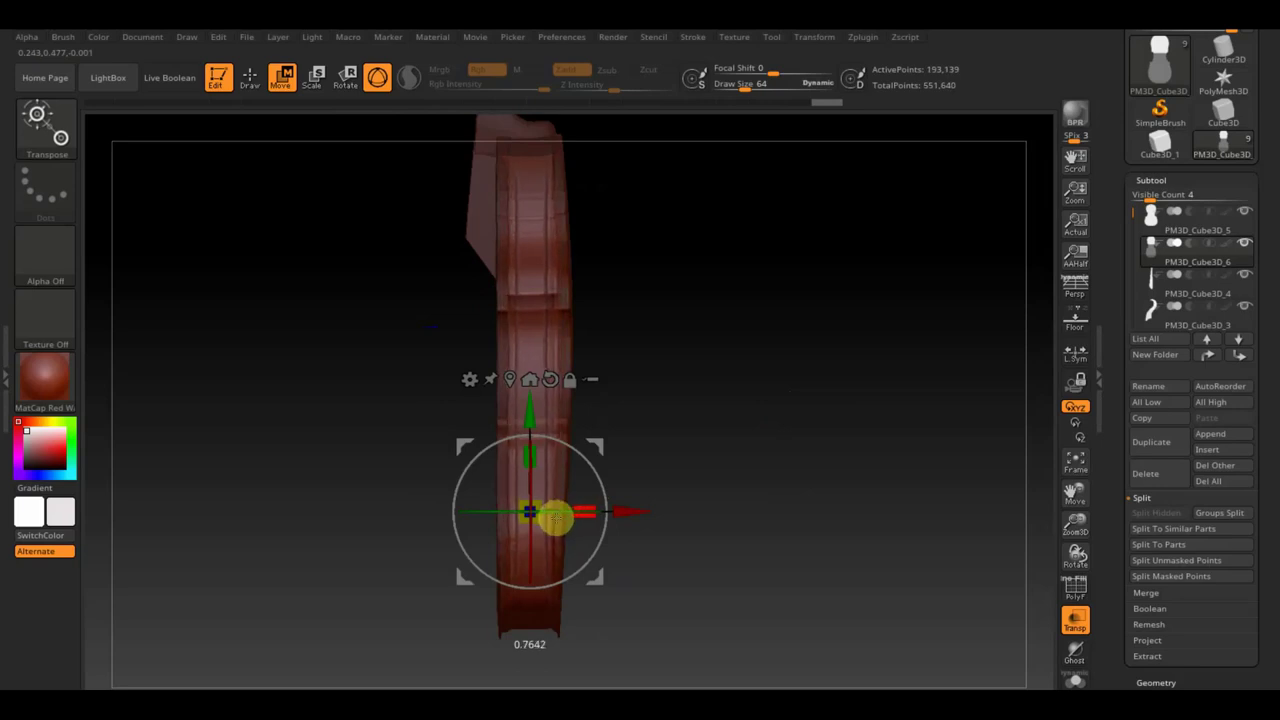
{"action": "mouse_move", "coordinate": [623, 491]}
{"action": "left_mouse_down"}
{"action": "mouse_move", "coordinate": [751, 505]}
{"action": "mouse_move", "coordinate": [802, 495]}
{"action": "left_mouse_up"}
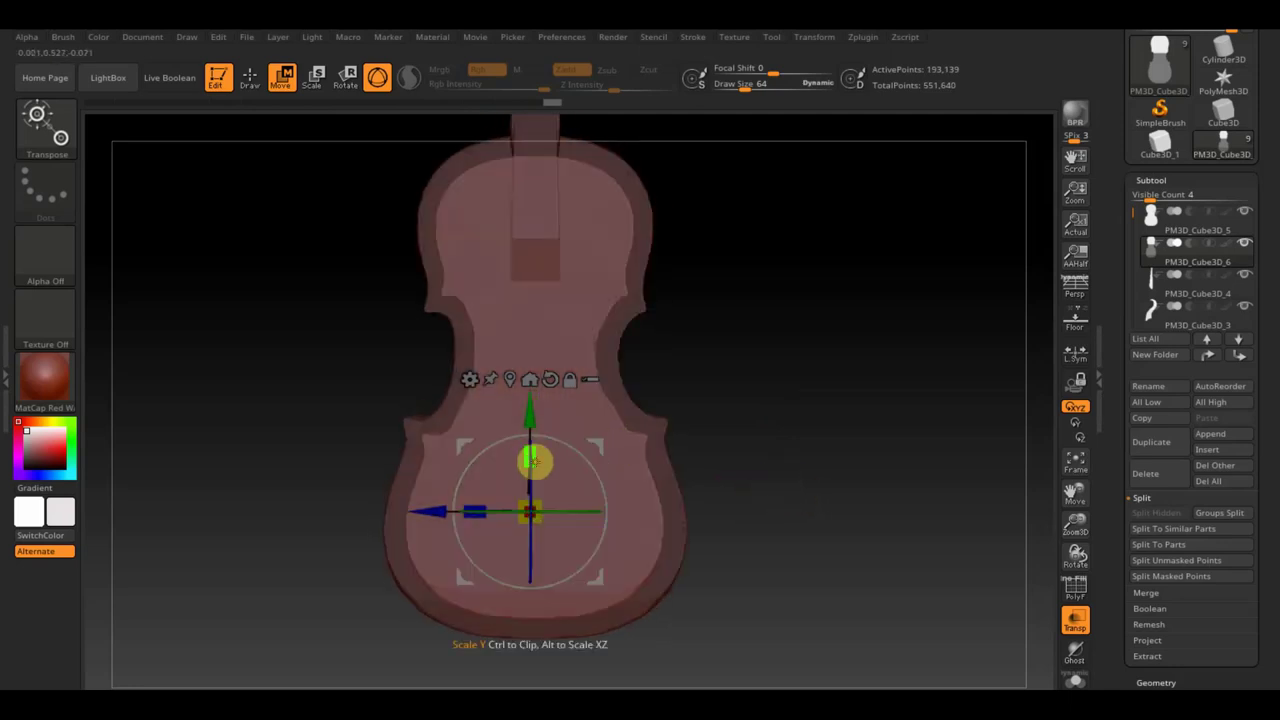
{"action": "left_click_drag", "start_coordinate": [476, 510], "coordinate": [472, 508]}
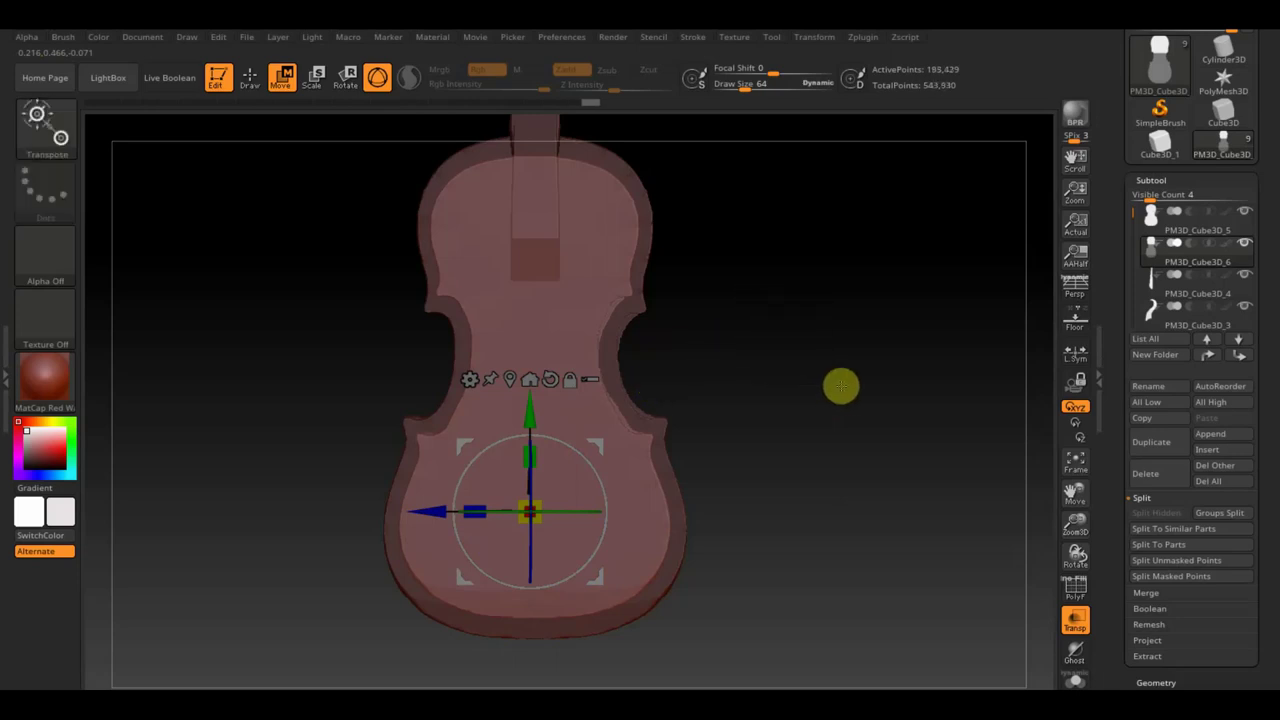
{"action": "left_click", "coordinate": [1167, 231]}
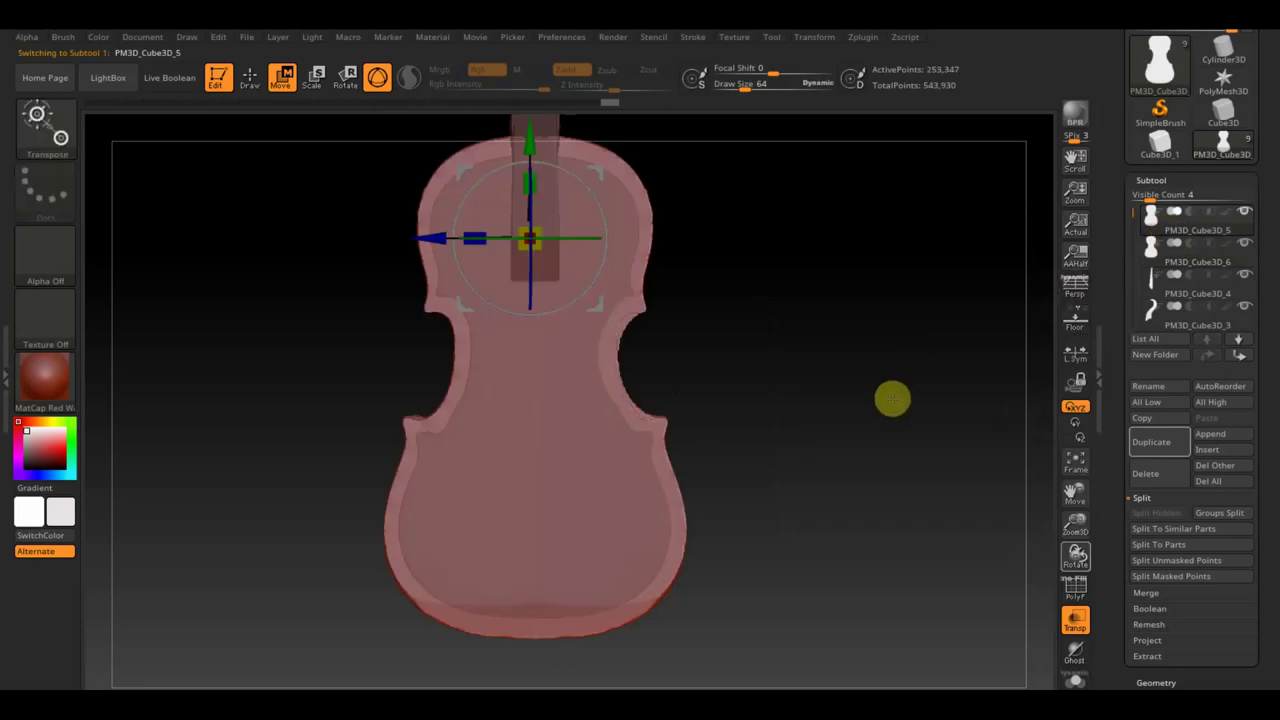
- MergeDown the neck block into the inner shell below, confirming the non-undoable merge
{"action": "left_click", "coordinate": [1165, 262]}
{"action": "left_click_drag", "start_coordinate": [770, 410], "coordinate": [730, 420]}
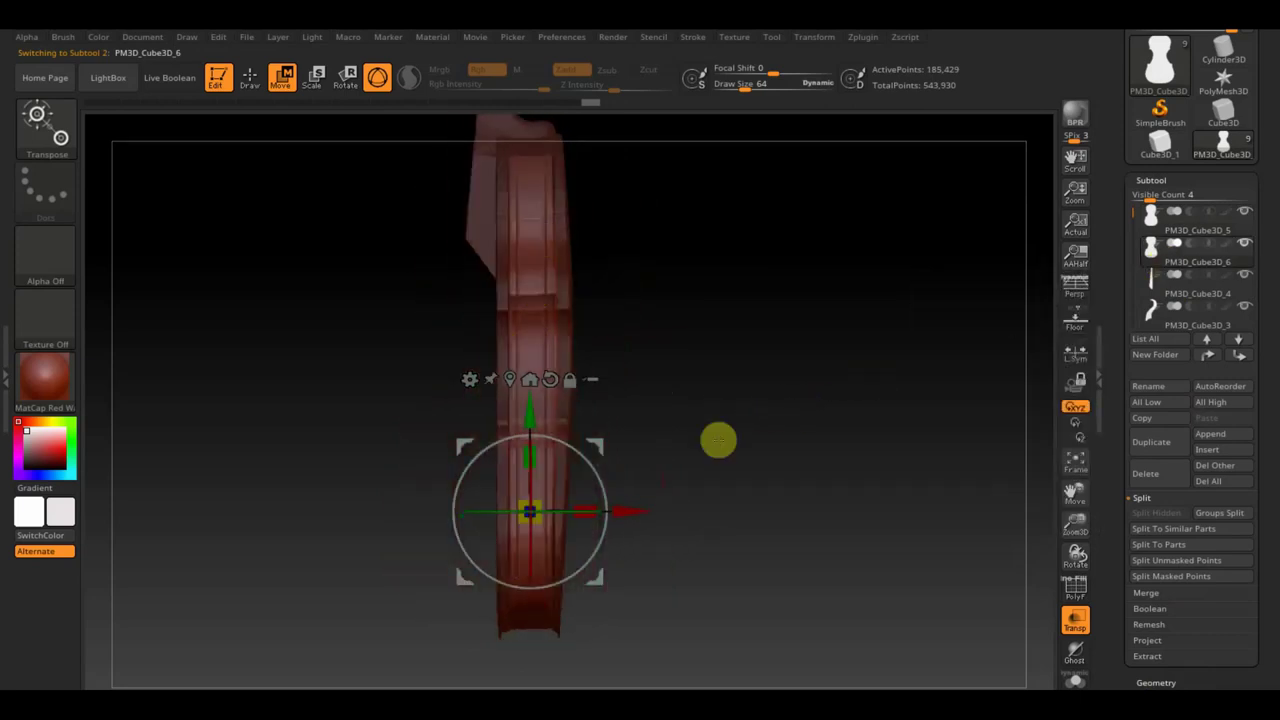
{"action": "left_click", "coordinate": [1158, 220]}
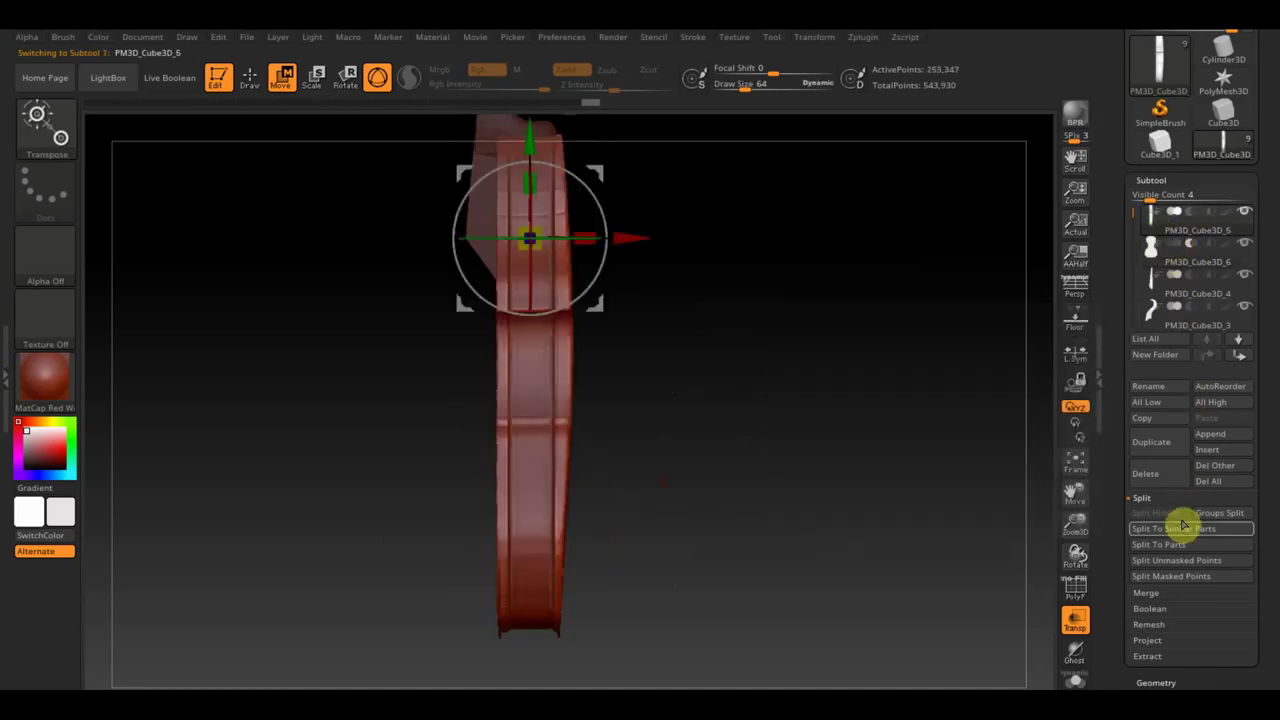
{"action": "left_click", "coordinate": [1151, 597]}
{"action": "left_click", "coordinate": [1168, 533]}
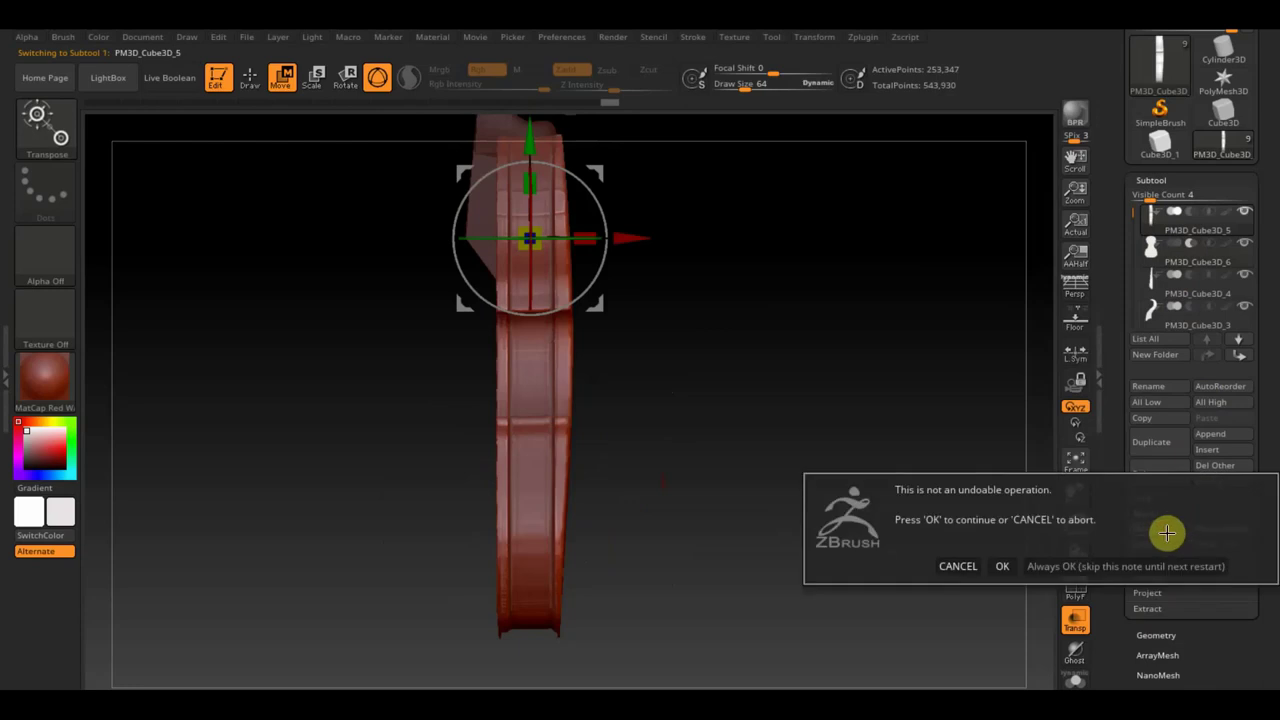
{"action": "left_click", "coordinate": [1005, 566]}
{"action": "mouse_move", "coordinate": [751, 361]}
{"action": "left_mouse_down", "text": "ctrl"}
{"action": "mouse_move", "coordinate": [836, 484]}
{"action": "mouse_move", "coordinate": [913, 489]}
{"action": "left_mouse_up", "text": "ctrl"}
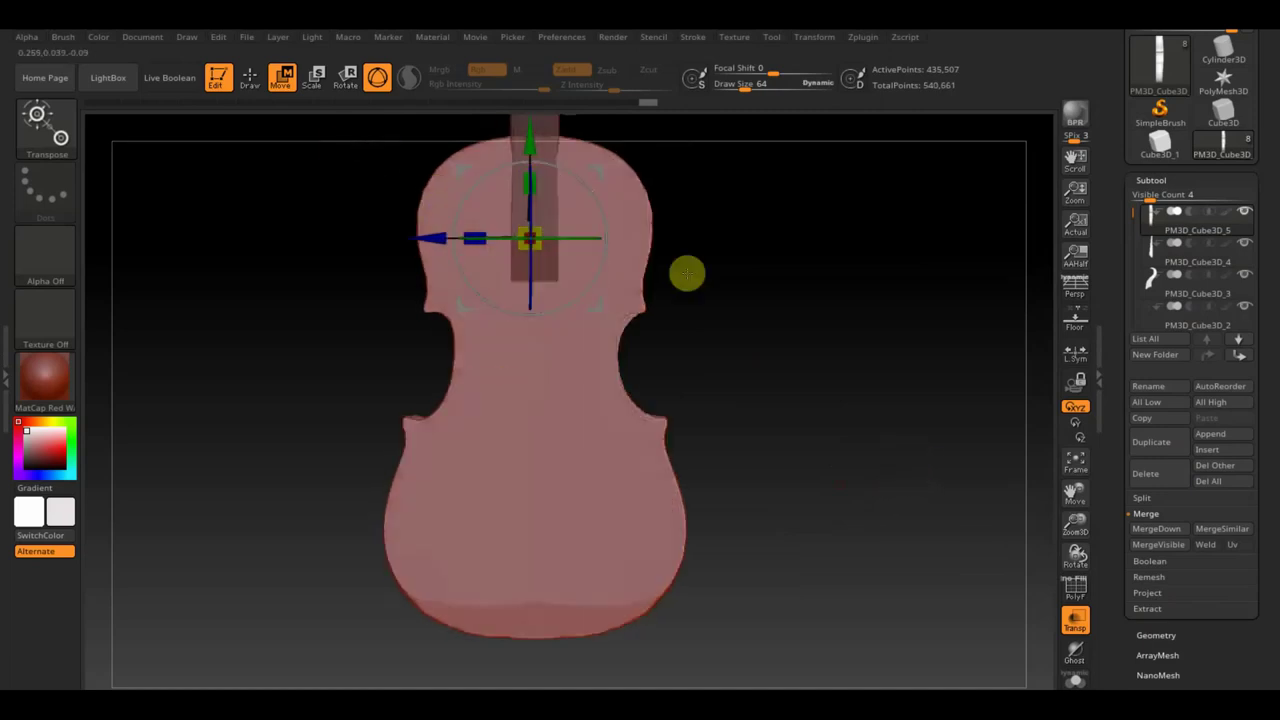
{"action": "left_click", "coordinate": [250, 77]}
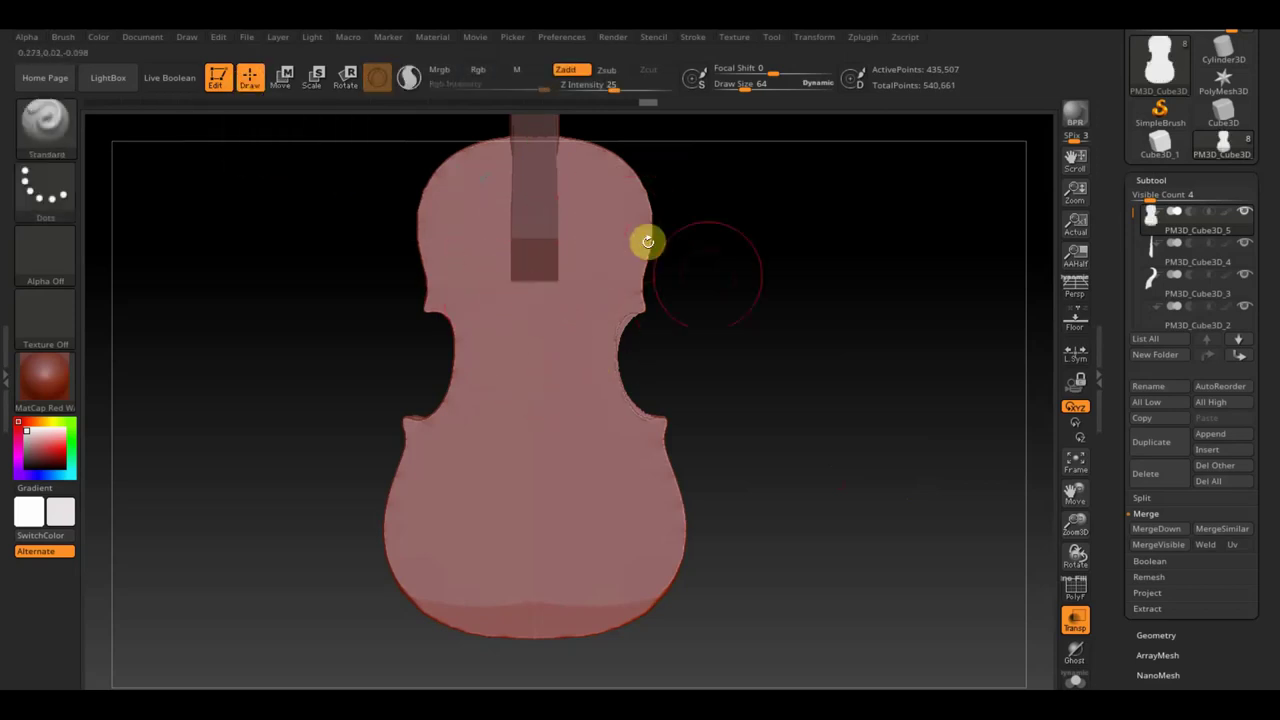
- From an exact side view, append a Cylinder3D subtool to the violin model
{"action": "left_click_drag", "start_coordinate": [737, 359], "coordinate": [674, 362]}
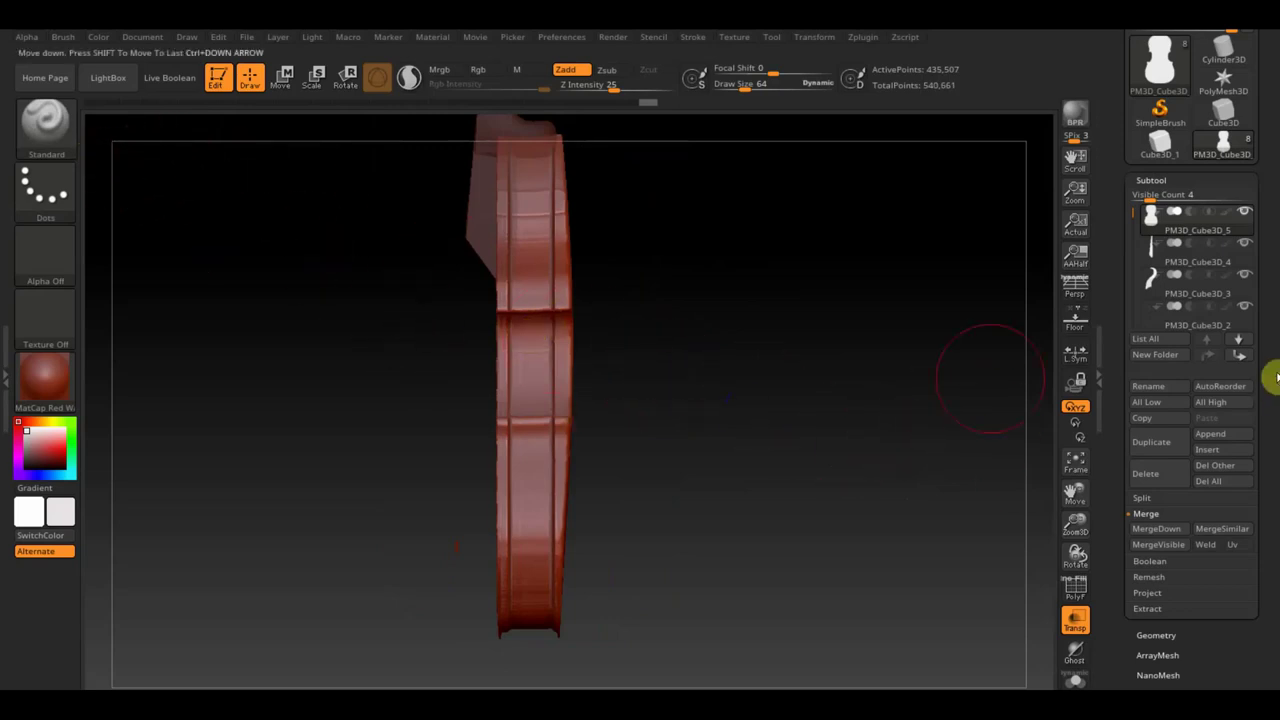
{"action": "left_click", "coordinate": [1227, 435]}
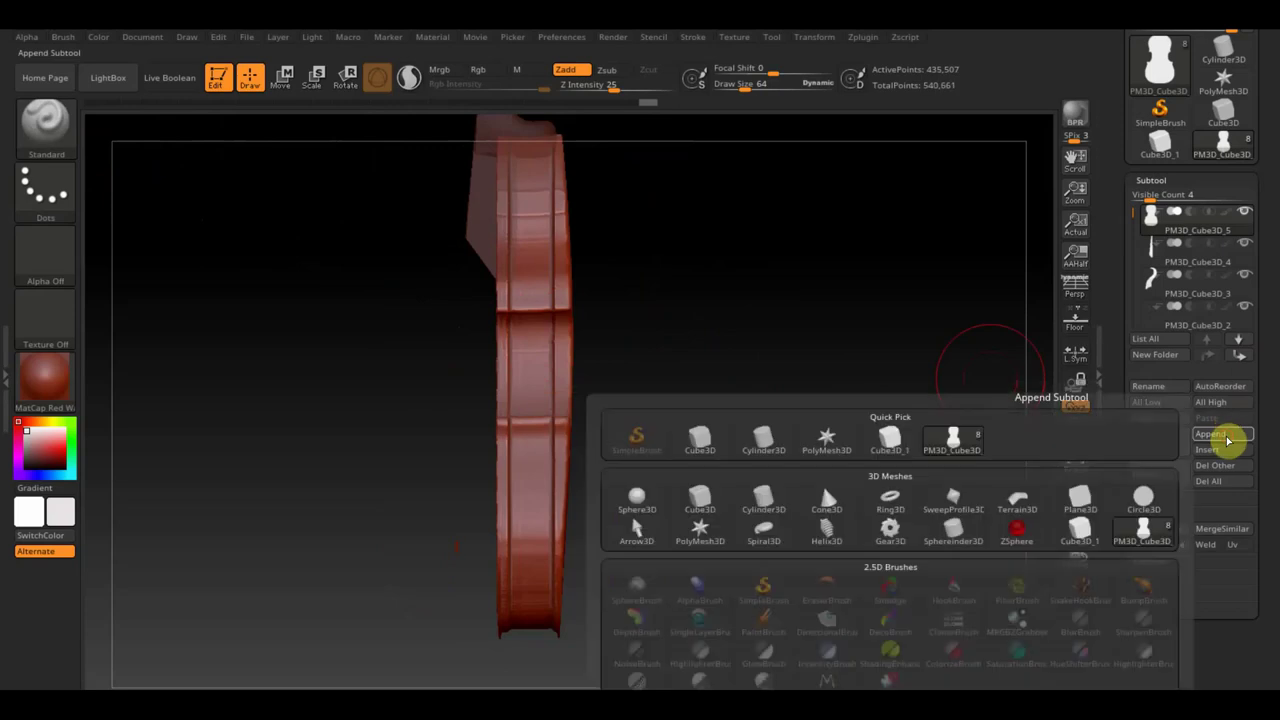
{"action": "left_click", "coordinate": [757, 502]}
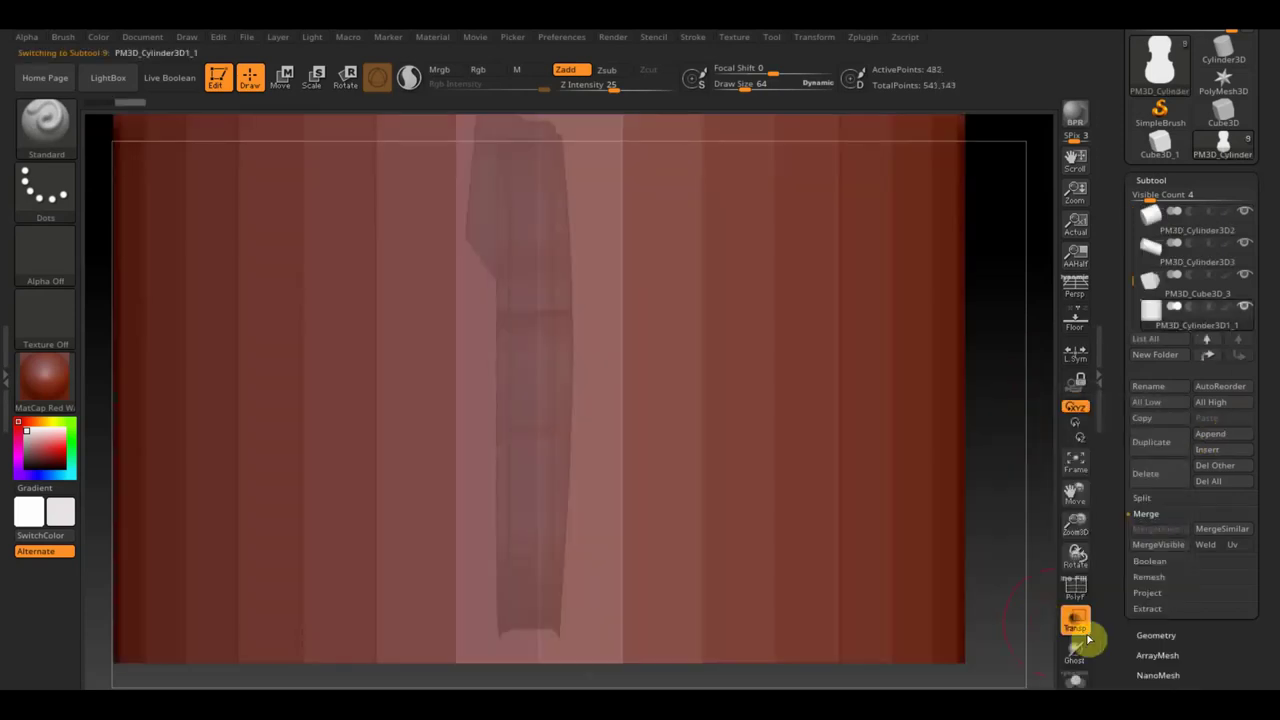
- View the new cylinder opaque and subdivide it once with Ctrl+D
{"action": "left_click", "coordinate": [1076, 621]}
{"action": "left_click_drag", "start_coordinate": [977, 560], "coordinate": [892, 575], "text": "alt"}
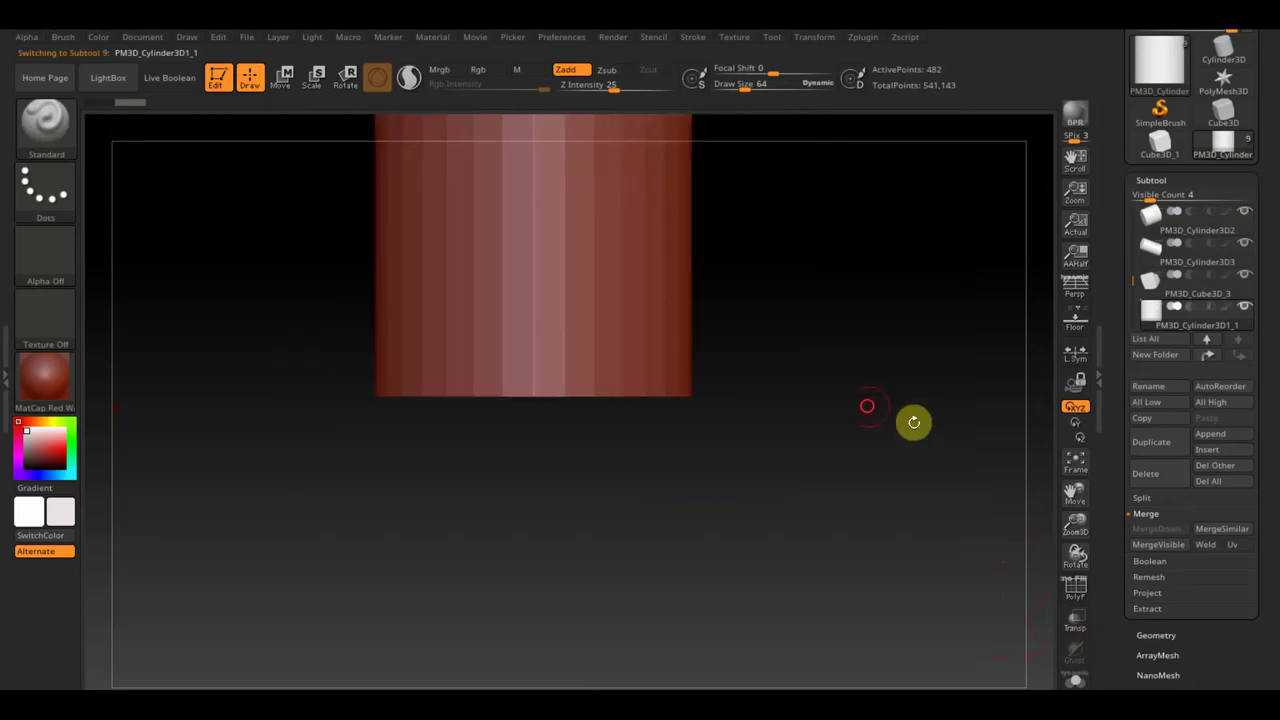
{"action": "key", "text": "ctrl+d"}
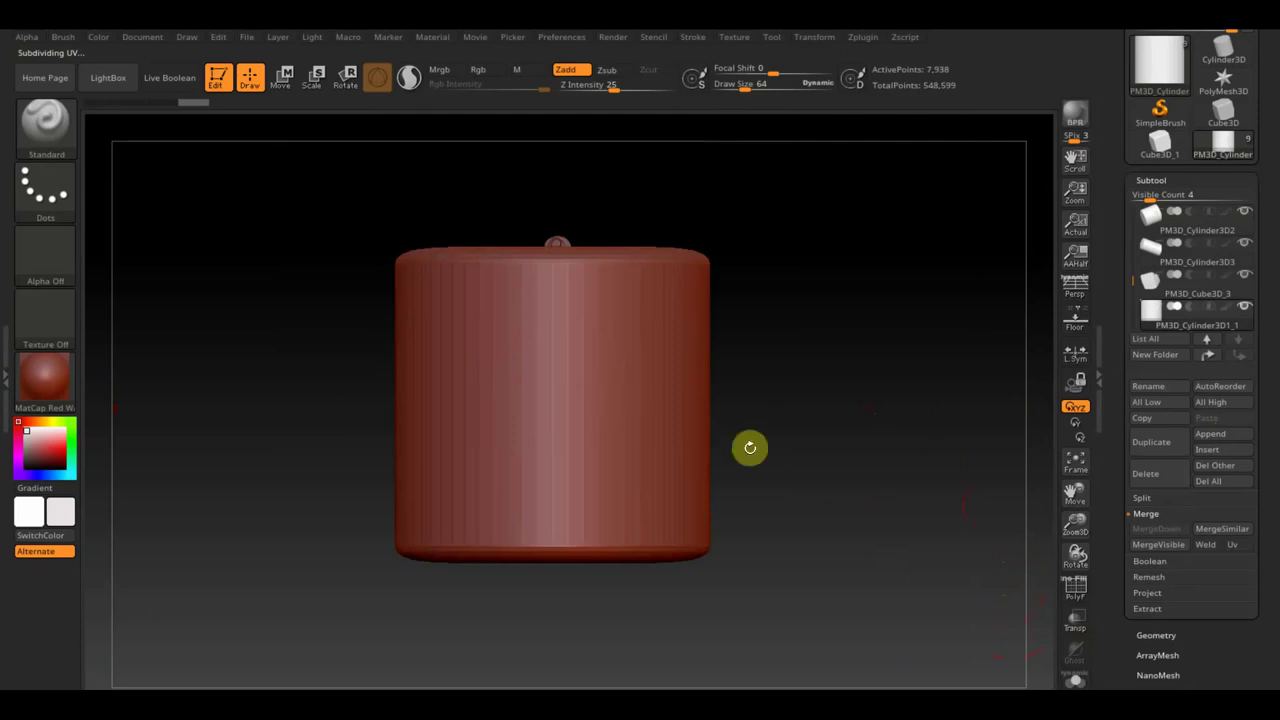
{"action": "left_click", "coordinate": [1187, 631]}
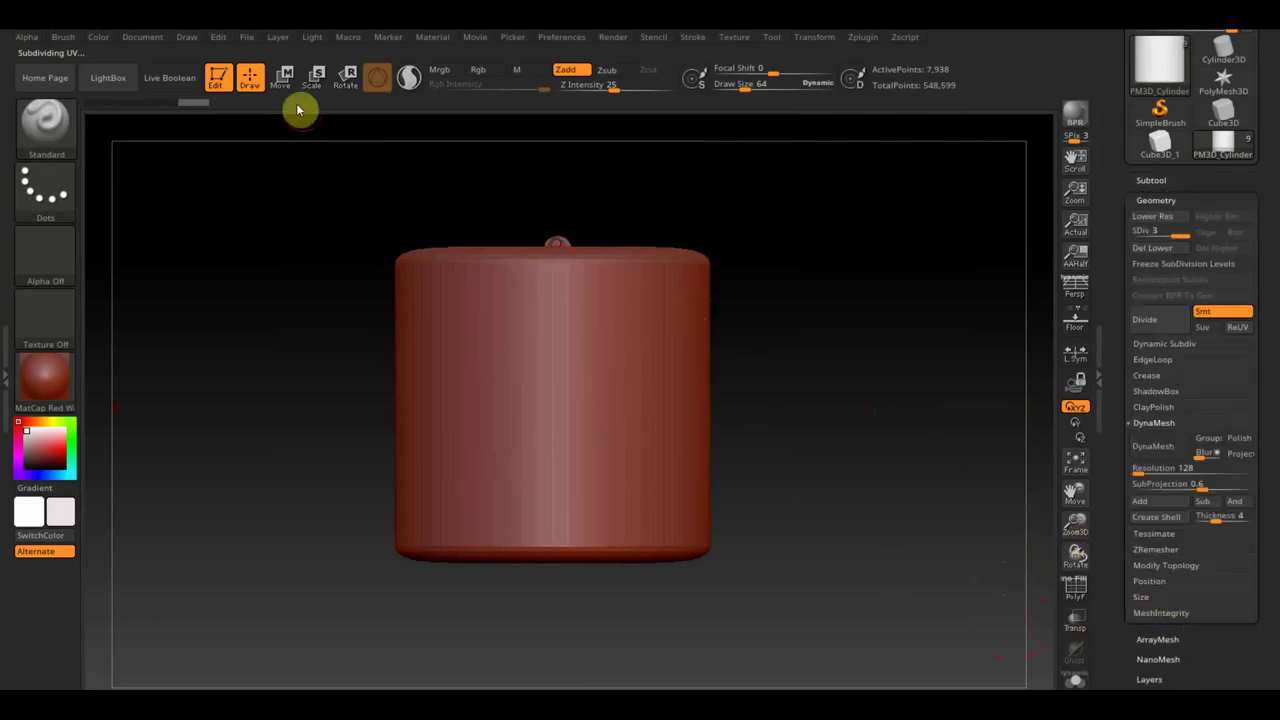
- Rotate the cylinder 90 degrees, shrink it small and move it onto the violin body
{"action": "left_click", "coordinate": [282, 78]}
{"action": "mouse_move", "coordinate": [598, 348]}
{"action": "left_mouse_down"}
{"action": "mouse_move", "coordinate": [400, 294]}
{"action": "mouse_move", "coordinate": [420, 291]}
{"action": "left_mouse_up"}
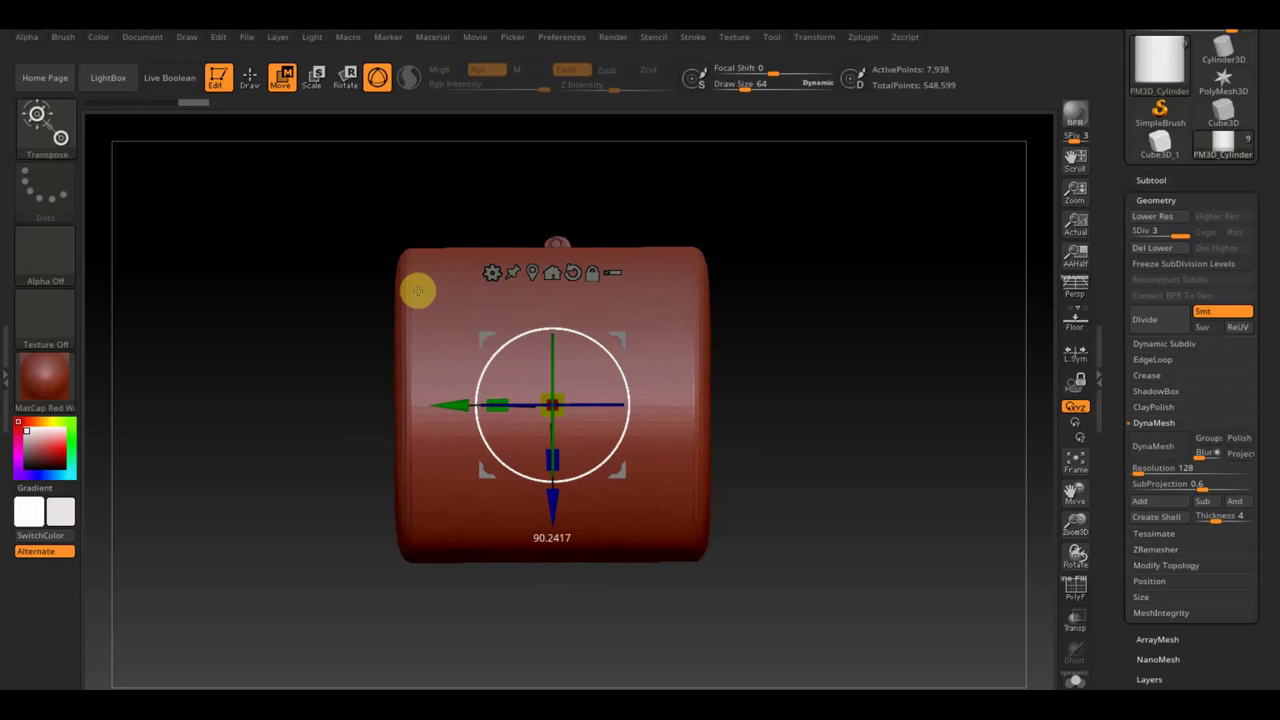
{"action": "left_click_drag", "start_coordinate": [418, 290], "coordinate": [418, 291]}
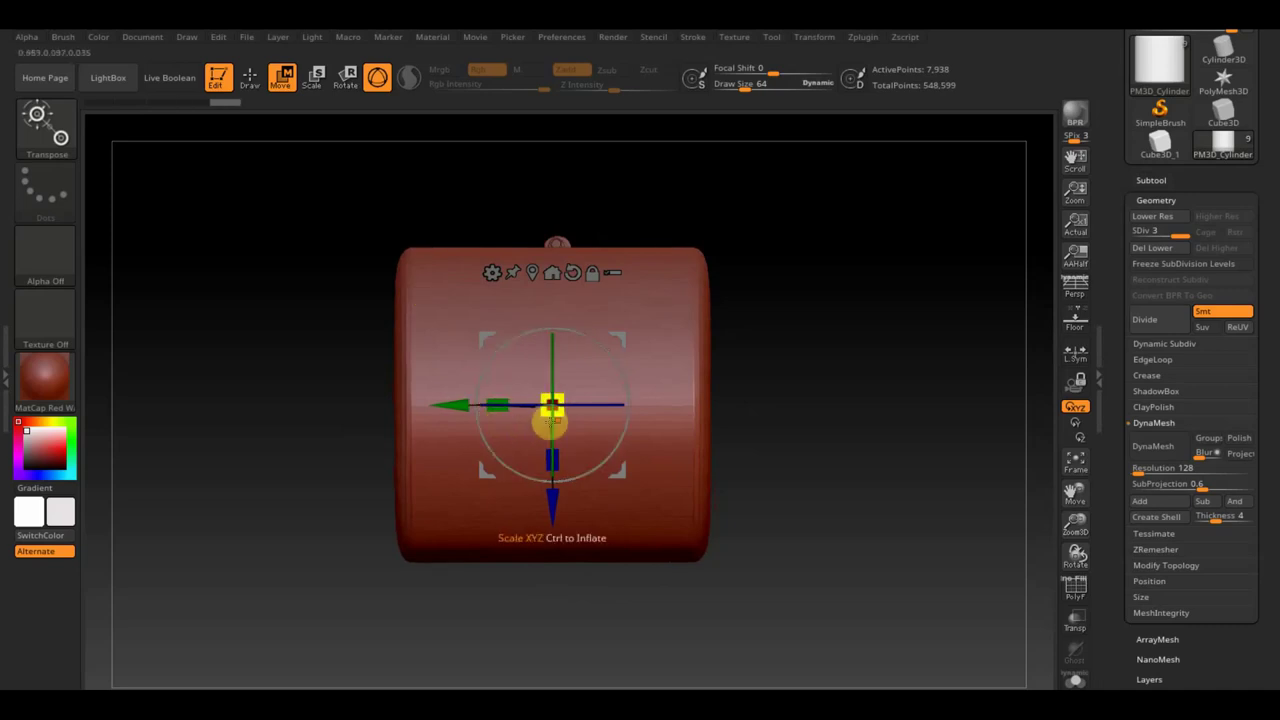
{"action": "left_click_drag", "start_coordinate": [562, 417], "coordinate": [451, 321]}
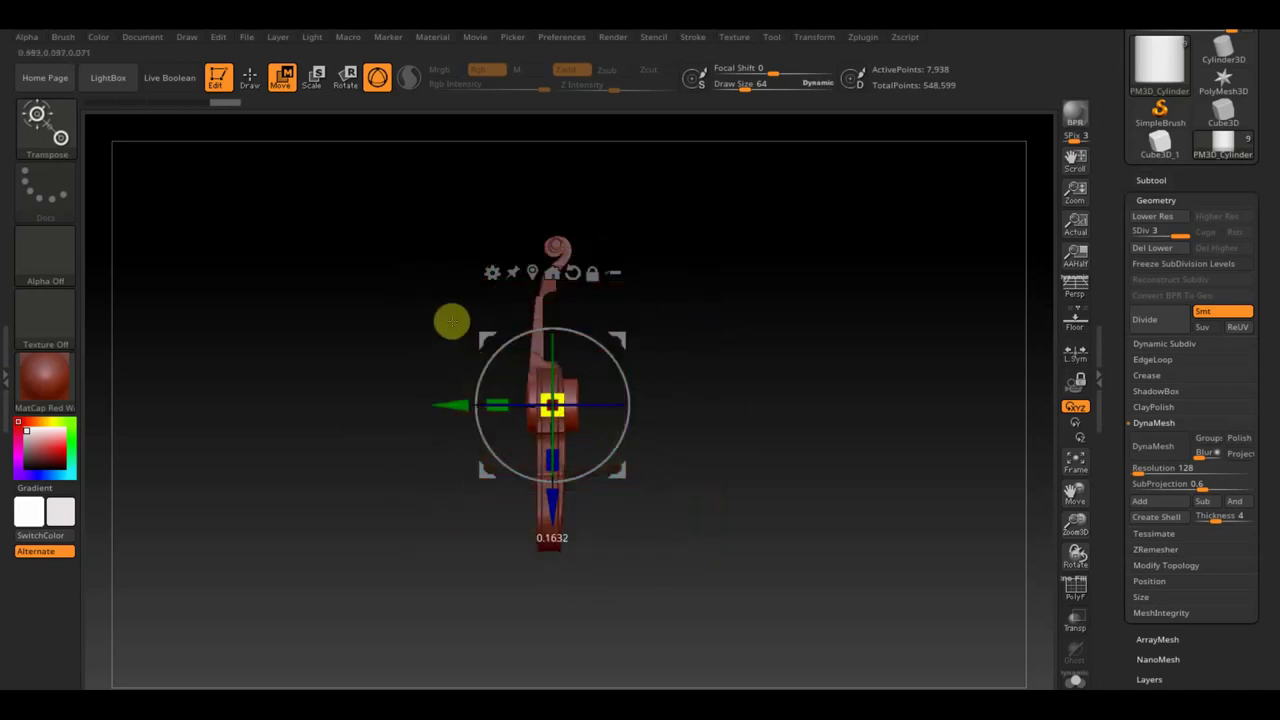
{"action": "left_click_drag", "start_coordinate": [446, 404], "coordinate": [403, 403]}
{"action": "left_click_drag", "start_coordinate": [509, 509], "coordinate": [514, 540]}
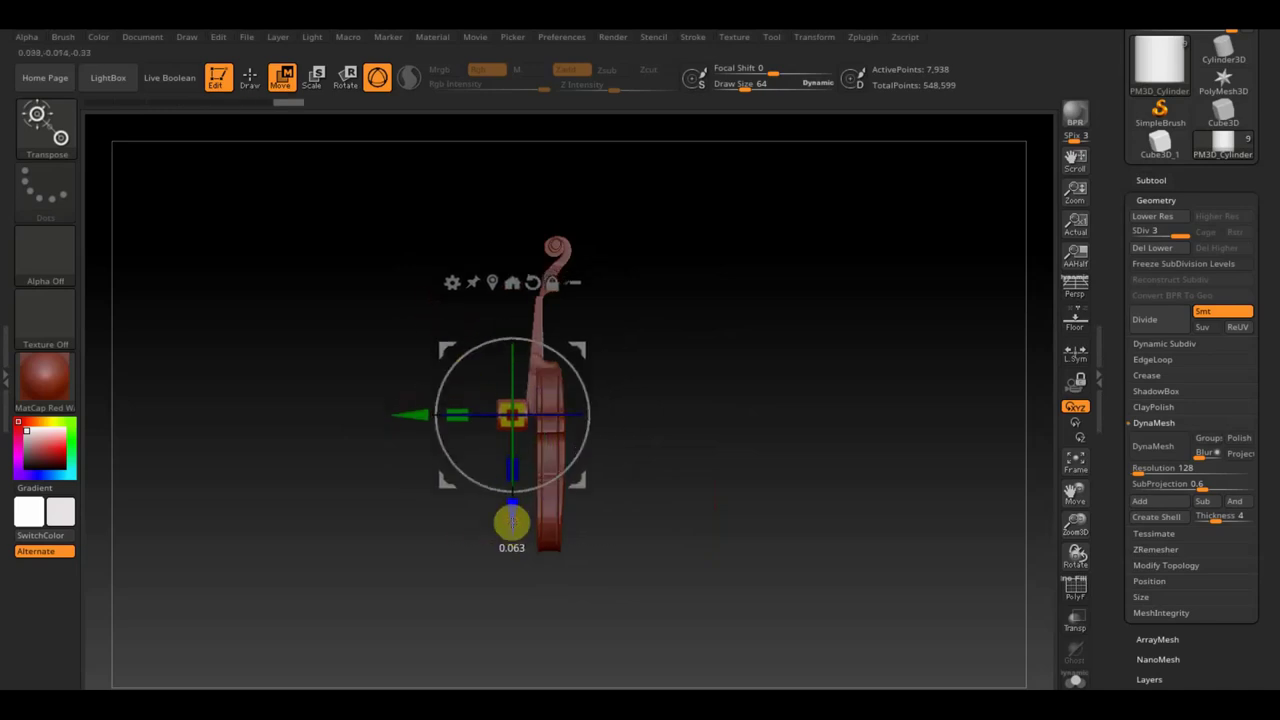
{"action": "left_click_drag", "start_coordinate": [395, 431], "coordinate": [420, 430]}
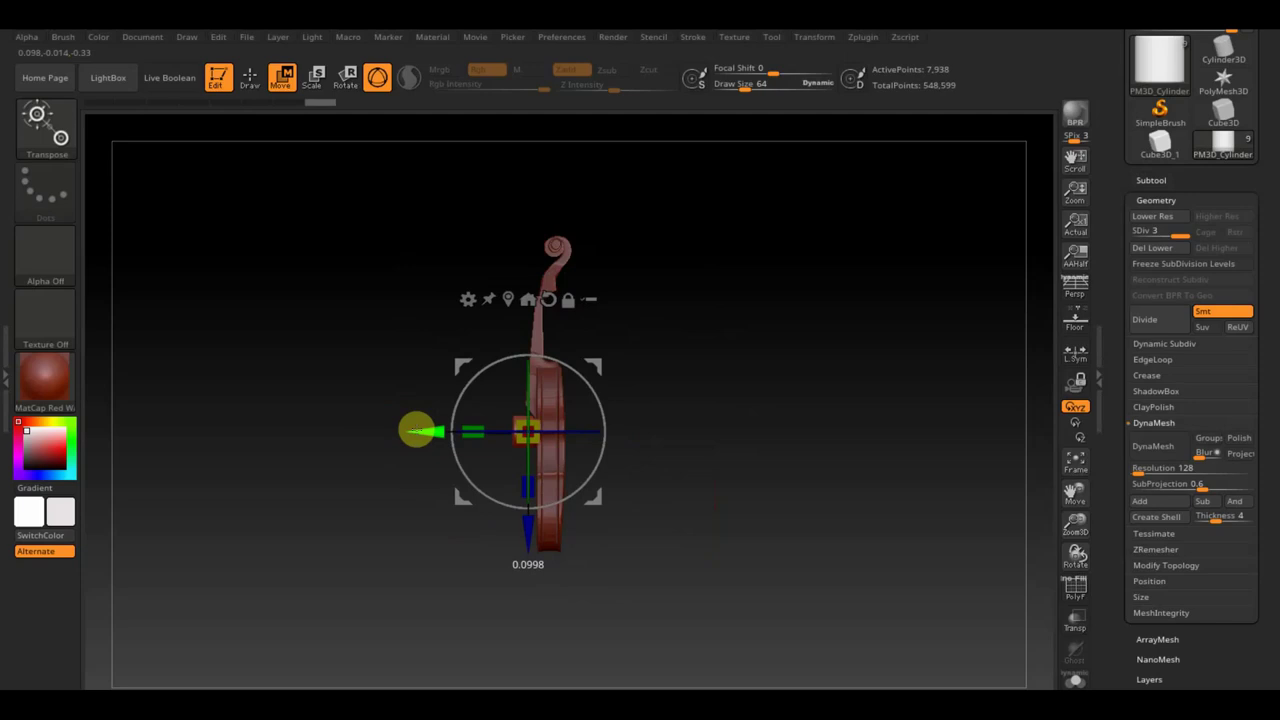
- Sink the disc into the body's front, shorten it, make it see-through, and delete lower levels
{"action": "mouse_move", "coordinate": [815, 519]}
{"action": "left_mouse_down"}
{"action": "mouse_move", "coordinate": [869, 583]}
{"action": "mouse_move", "coordinate": [820, 571]}
{"action": "mouse_move", "coordinate": [903, 580]}
{"action": "mouse_move", "coordinate": [879, 571]}
{"action": "left_mouse_up"}
{"action": "left_click_drag", "start_coordinate": [534, 523], "coordinate": [533, 557]}
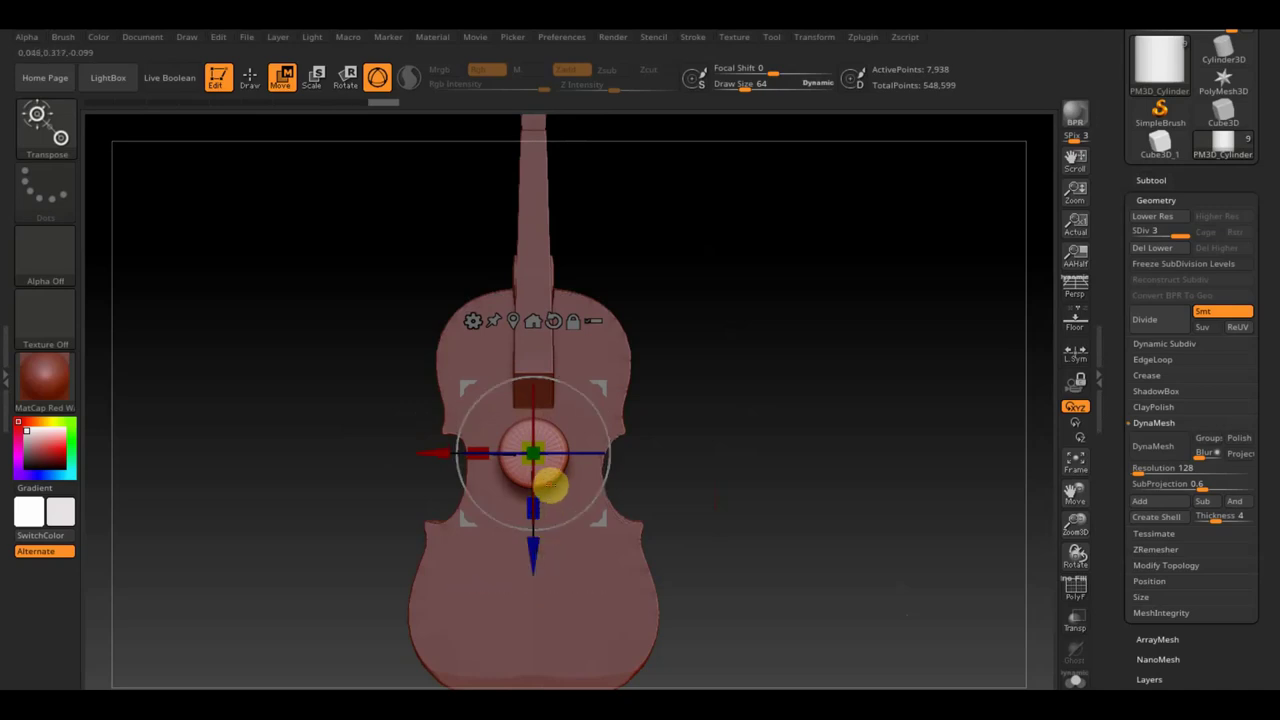
{"action": "left_click_drag", "start_coordinate": [866, 486], "coordinate": [779, 489]}
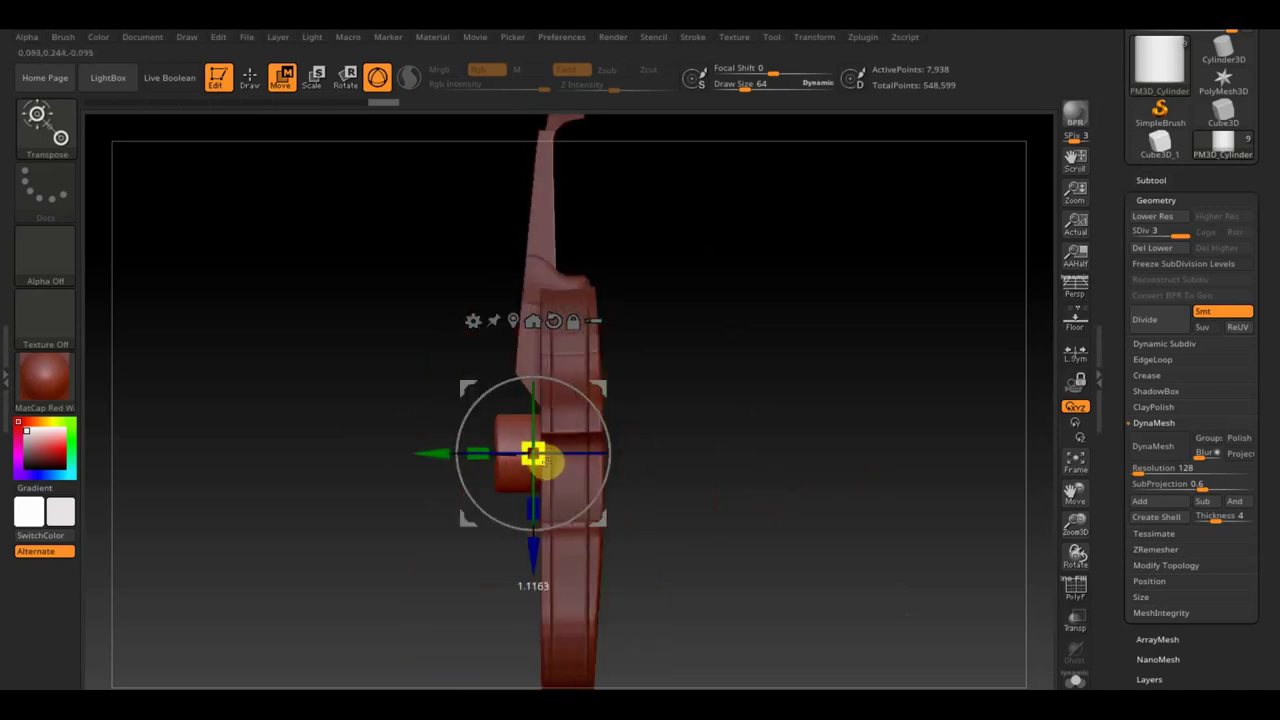
{"action": "left_click_drag", "start_coordinate": [477, 450], "coordinate": [430, 455]}
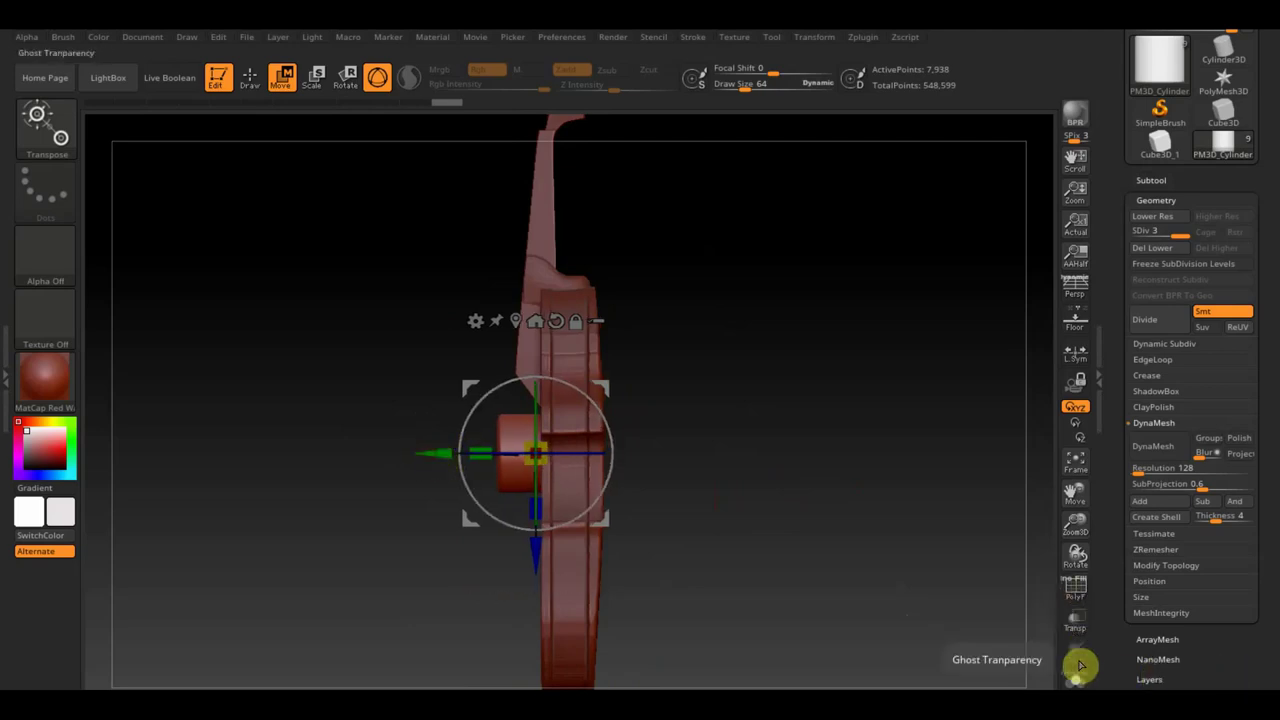
{"action": "left_click", "coordinate": [1077, 622]}
{"action": "left_click_drag", "start_coordinate": [727, 494], "coordinate": [816, 494], "text": "shift"}
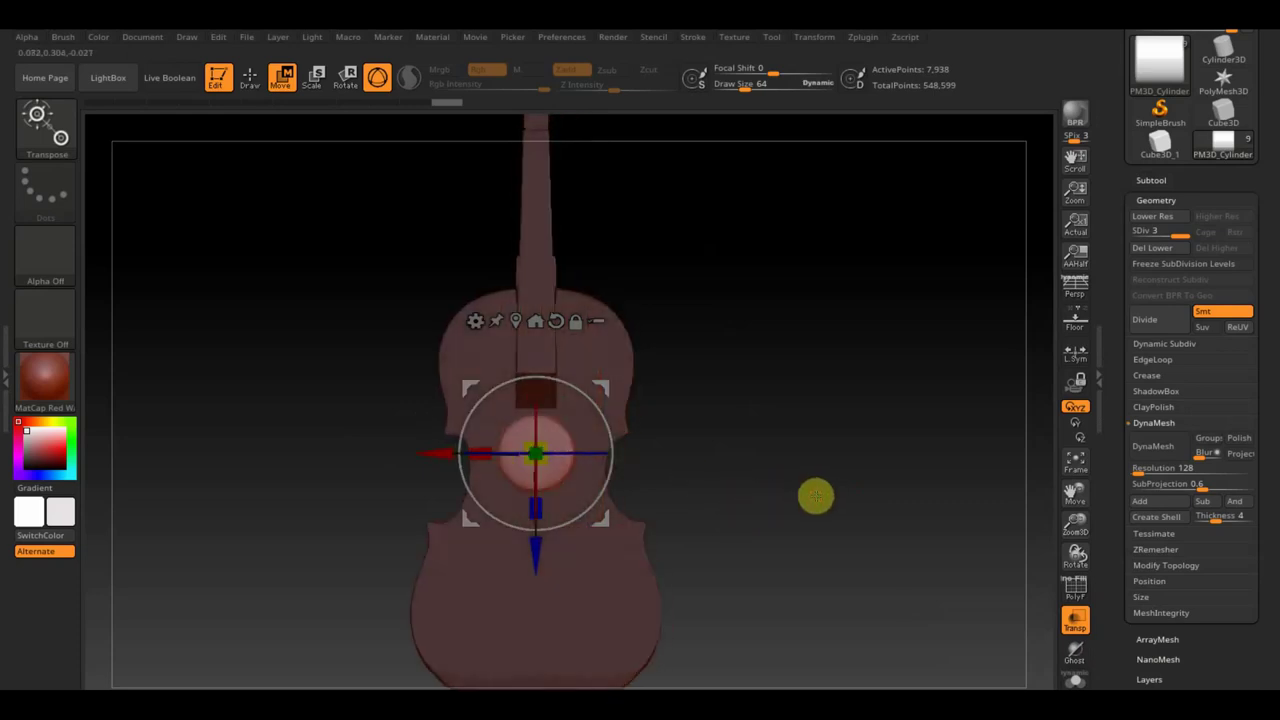
{"action": "left_click", "coordinate": [1155, 248]}
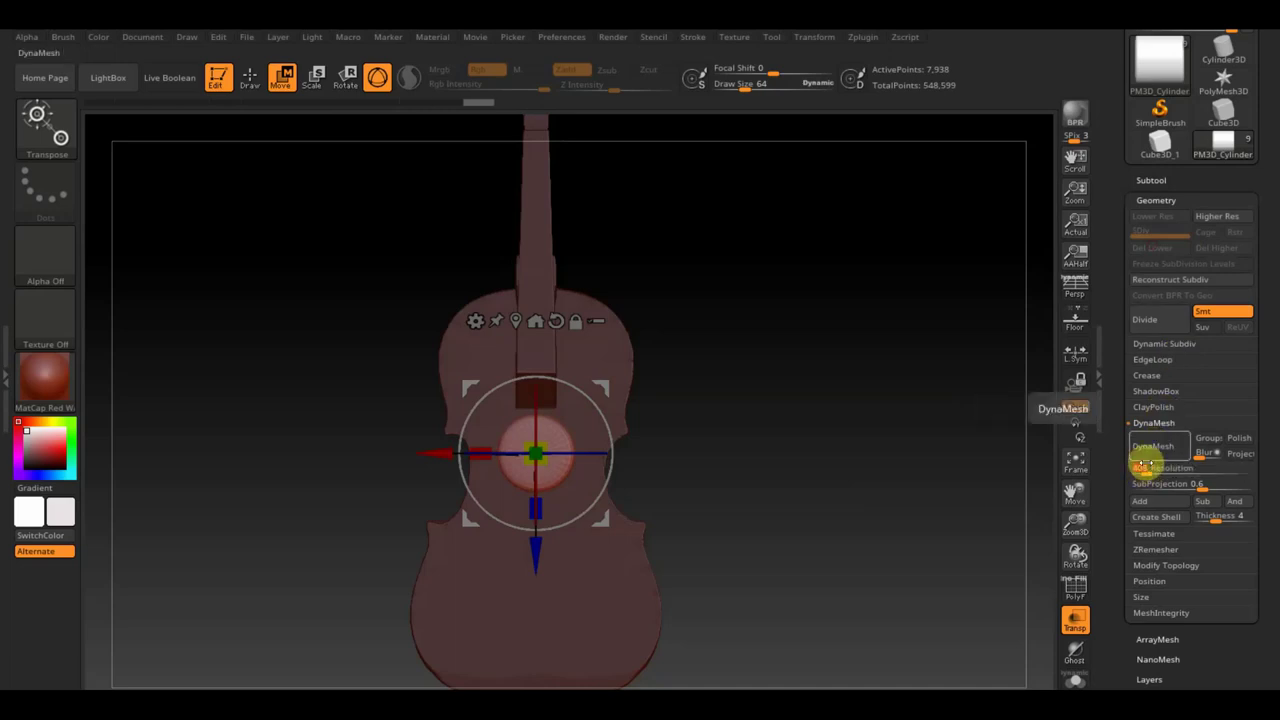
- DynaMesh the cylinder and reorder the violin body directly above it
{"action": "left_click", "coordinate": [1151, 450]}
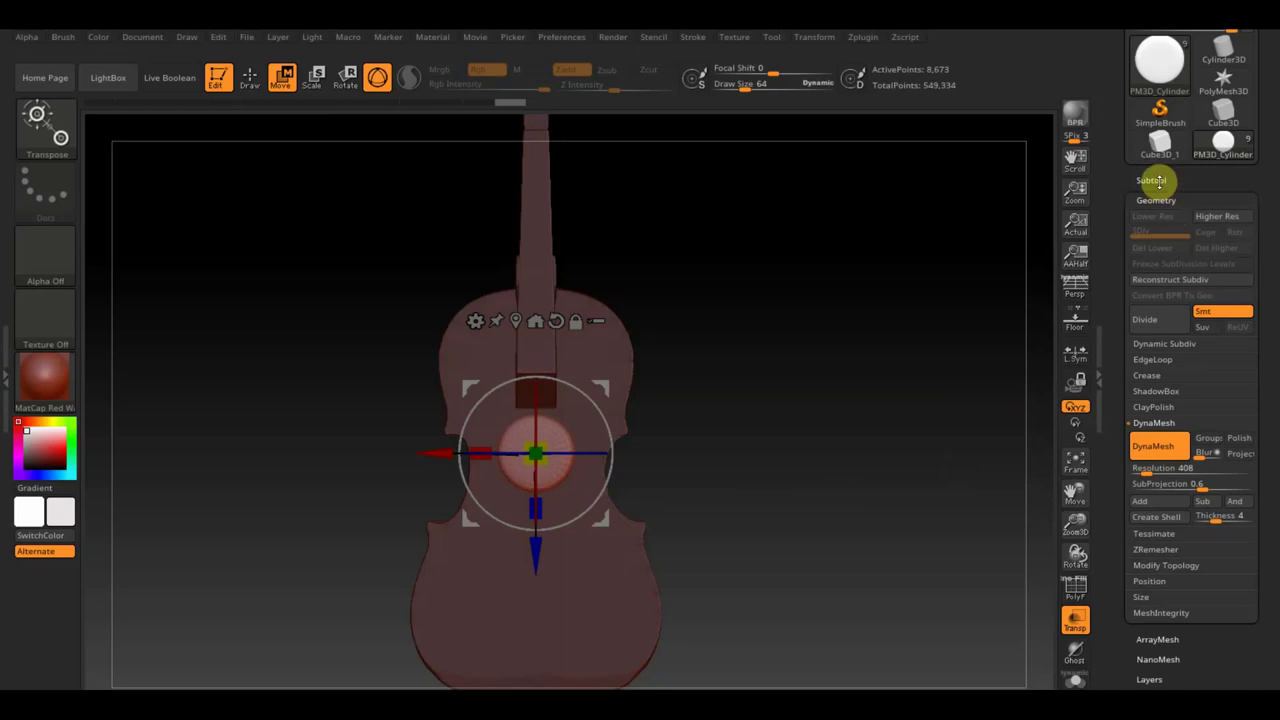
{"action": "left_click", "coordinate": [1154, 180]}
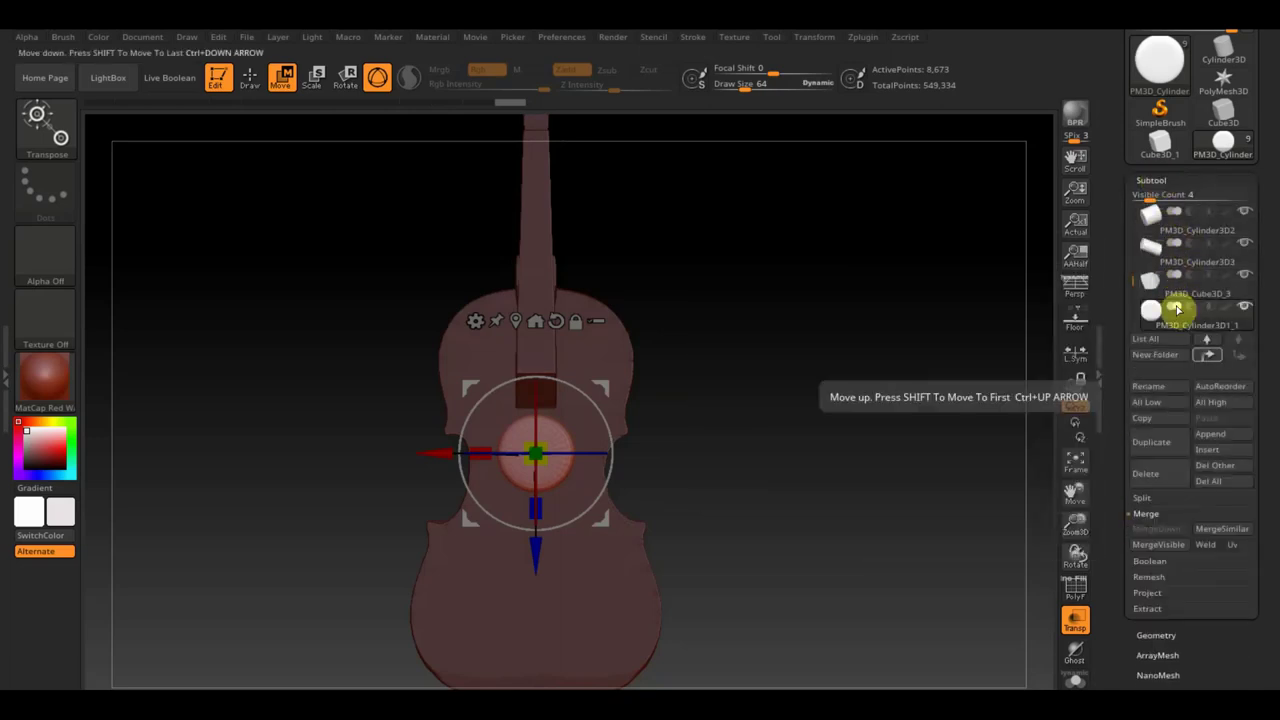
{"action": "key", "text": "F1"}
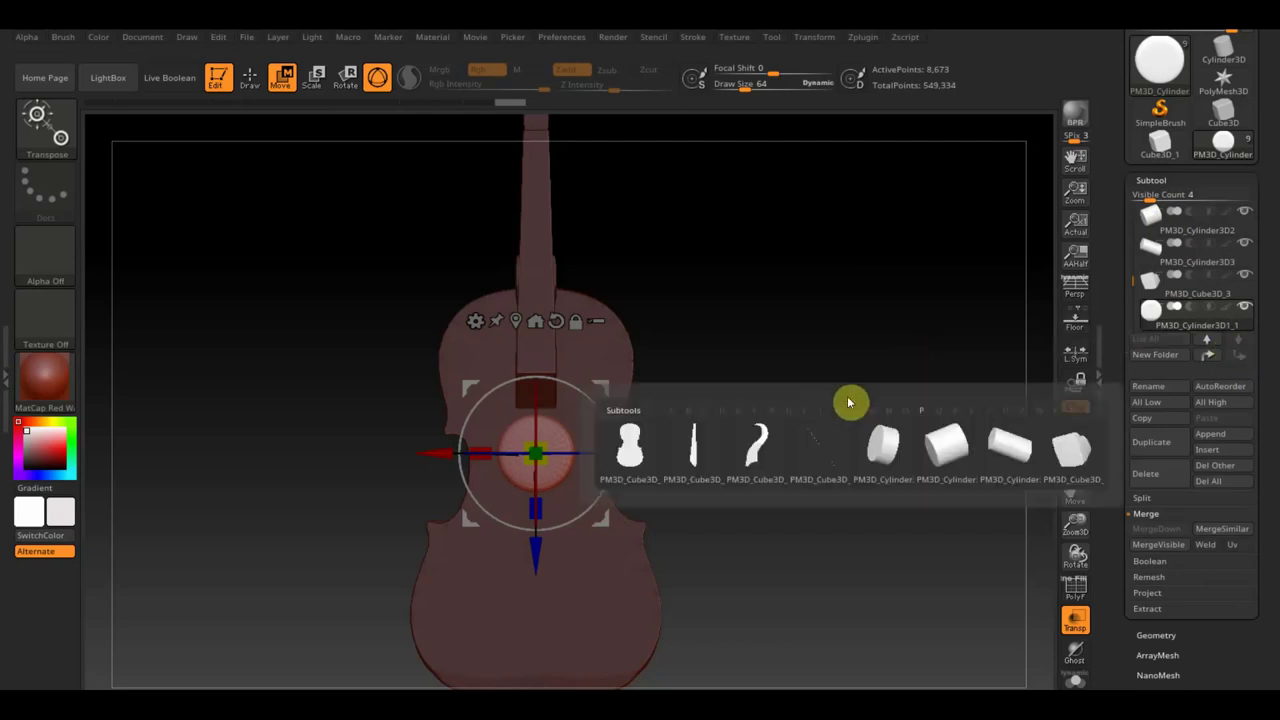
{"action": "left_click", "coordinate": [694, 450]}
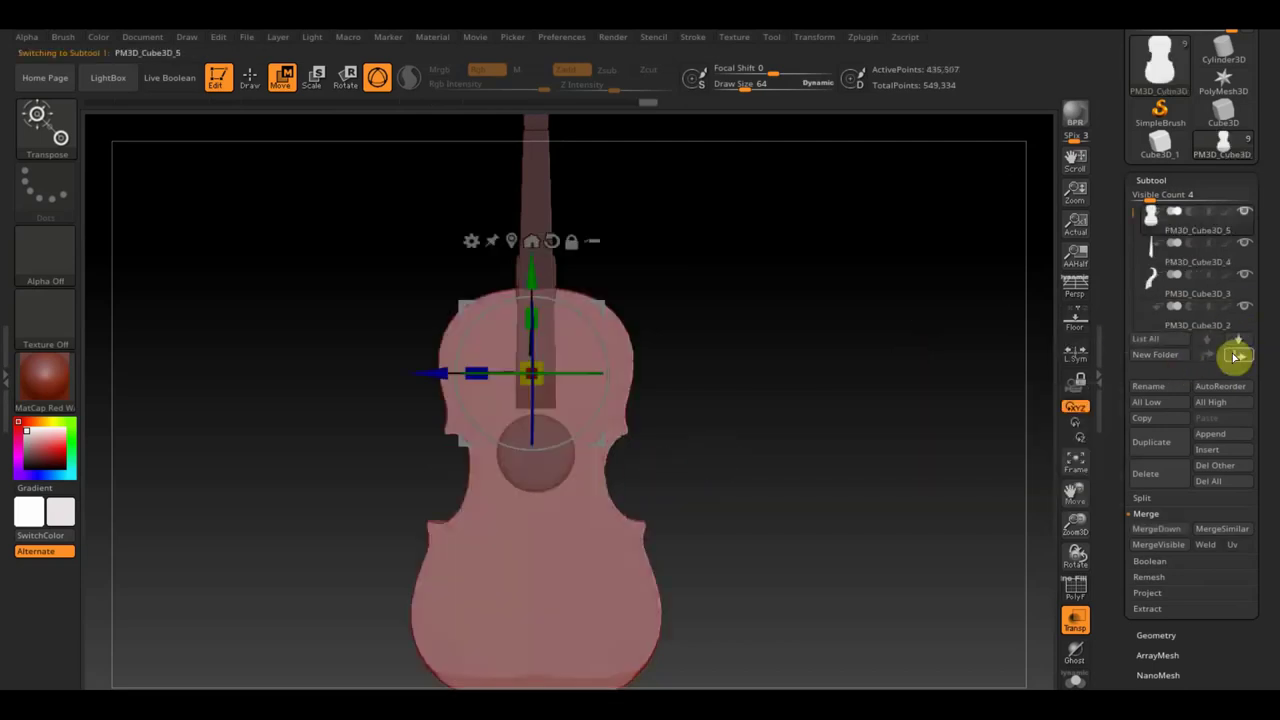
{"action": "left_click", "coordinate": [1244, 357]}
{"action": "left_click", "coordinate": [1211, 355]}
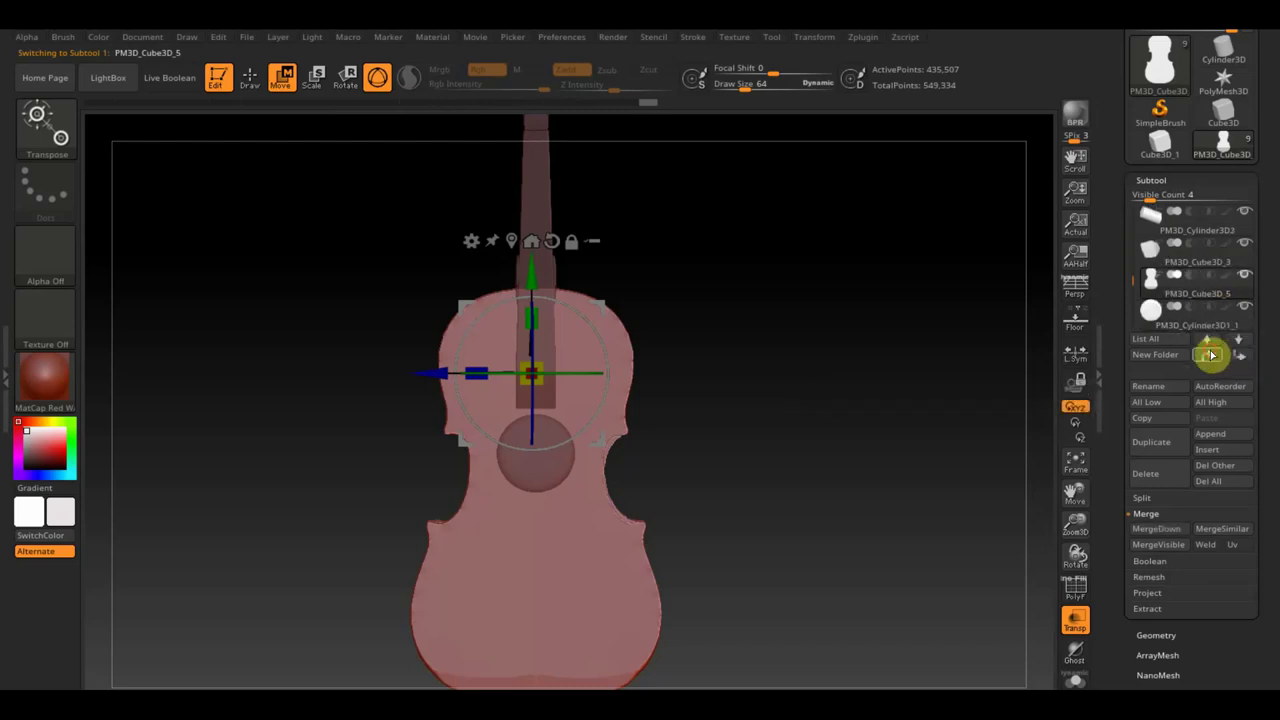
- Turn off transparency, select the violin body and start MergeDown onto the cylinder
{"action": "left_click", "coordinate": [1176, 312]}
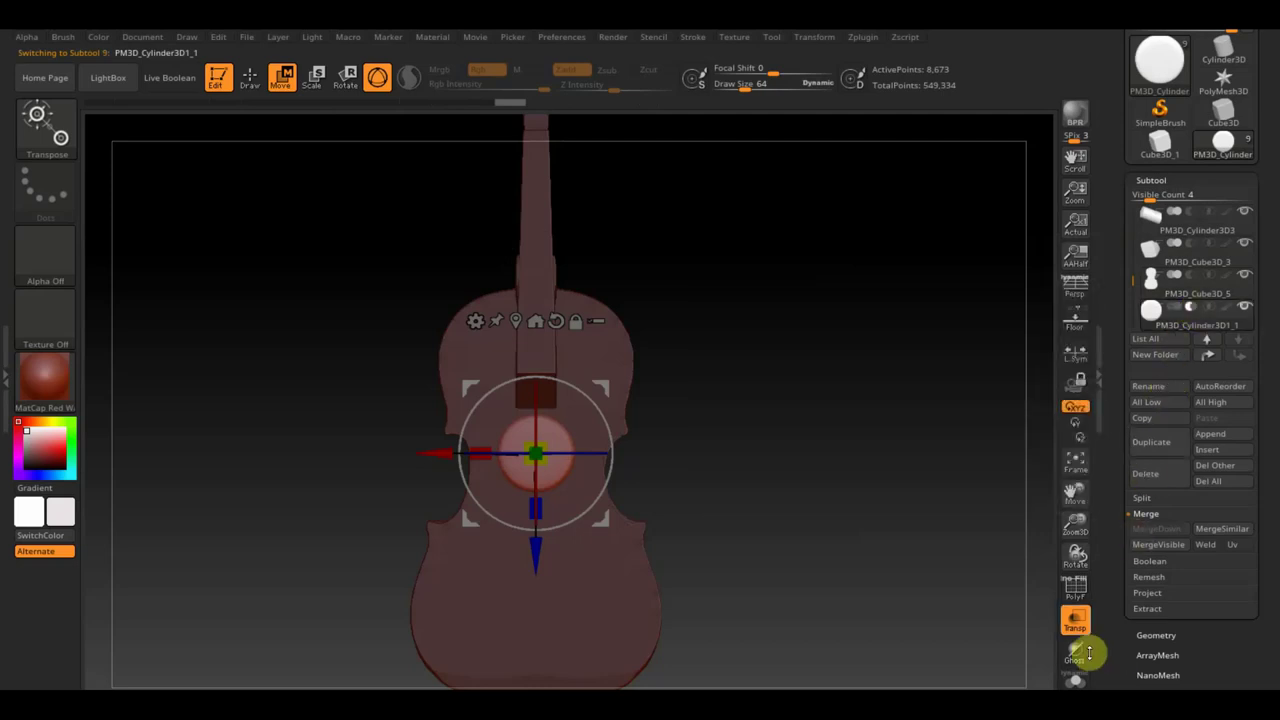
{"action": "left_click", "coordinate": [1075, 620]}
{"action": "left_click", "coordinate": [1162, 292]}
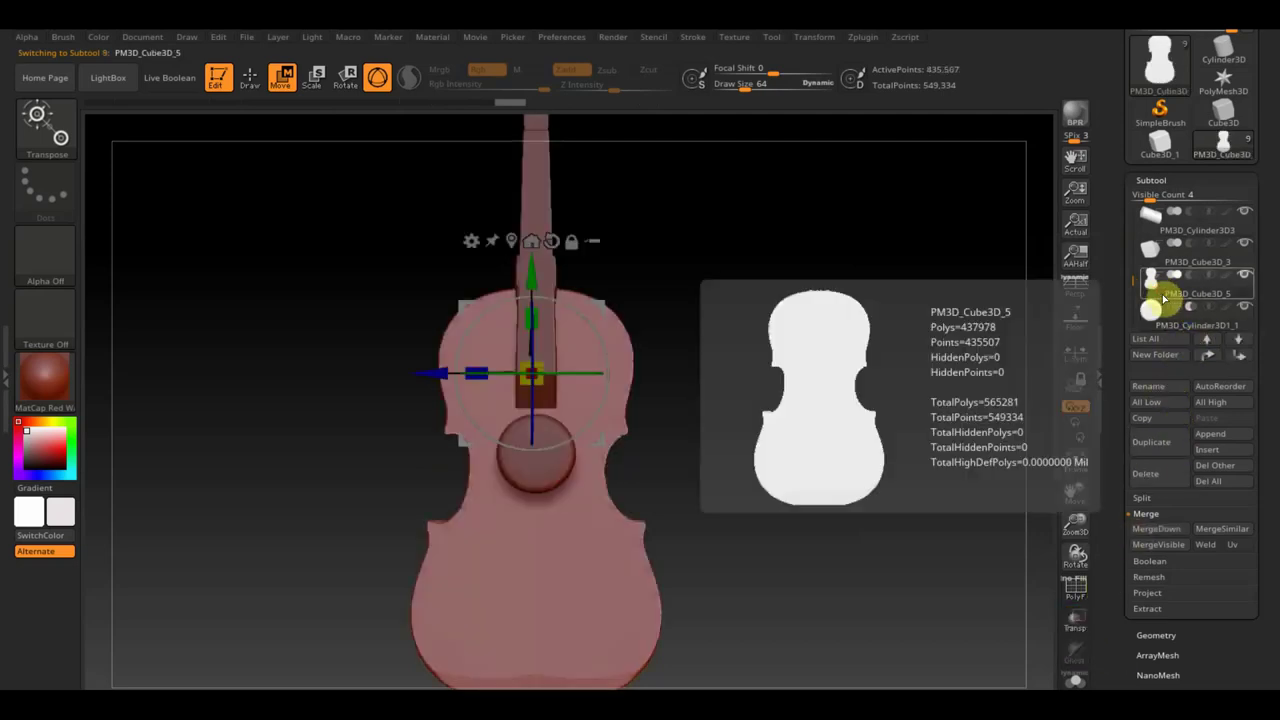
{"action": "left_click", "coordinate": [1171, 530]}
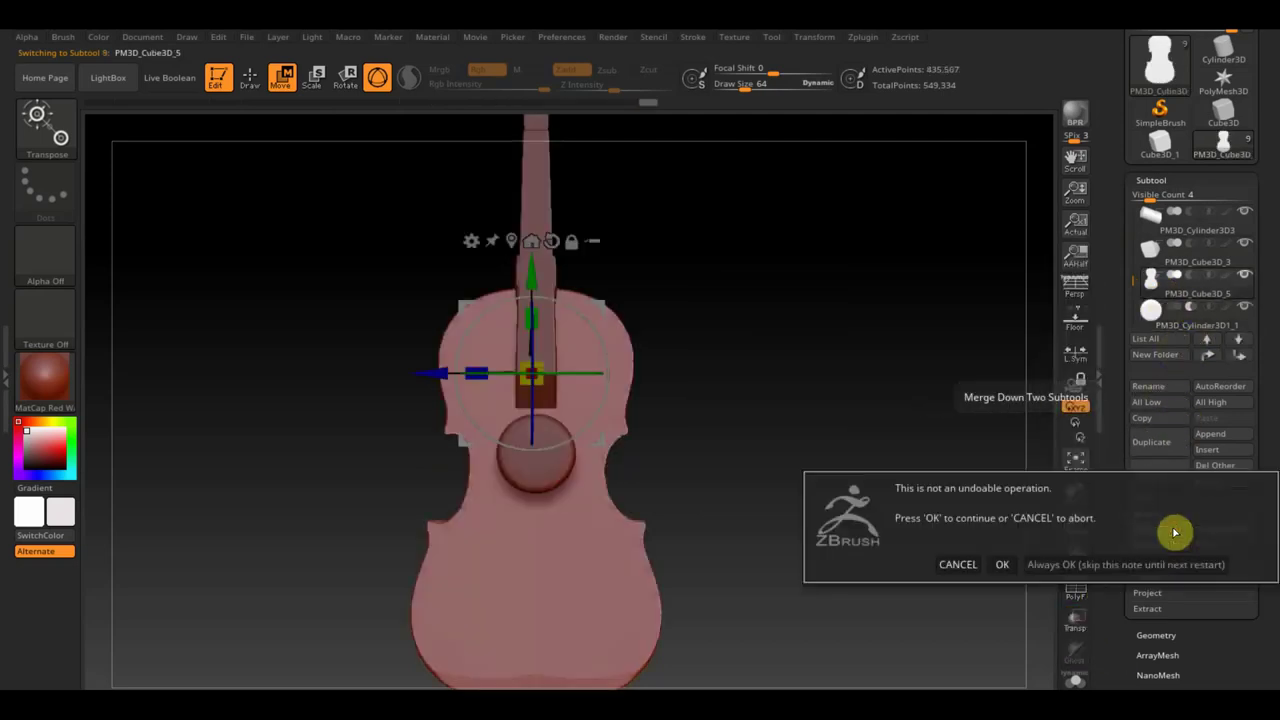
- Confirm the MergeDown and orbit to inspect the recessed sound hole in the body
{"action": "left_click", "coordinate": [1002, 564]}
{"action": "mouse_move", "coordinate": [828, 277]}
{"action": "left_mouse_down", "text": "ctrl"}
{"action": "mouse_move", "coordinate": [883, 338]}
{"action": "mouse_move", "coordinate": [929, 449]}
{"action": "mouse_move", "coordinate": [923, 349]}
{"action": "left_mouse_up", "text": "ctrl"}
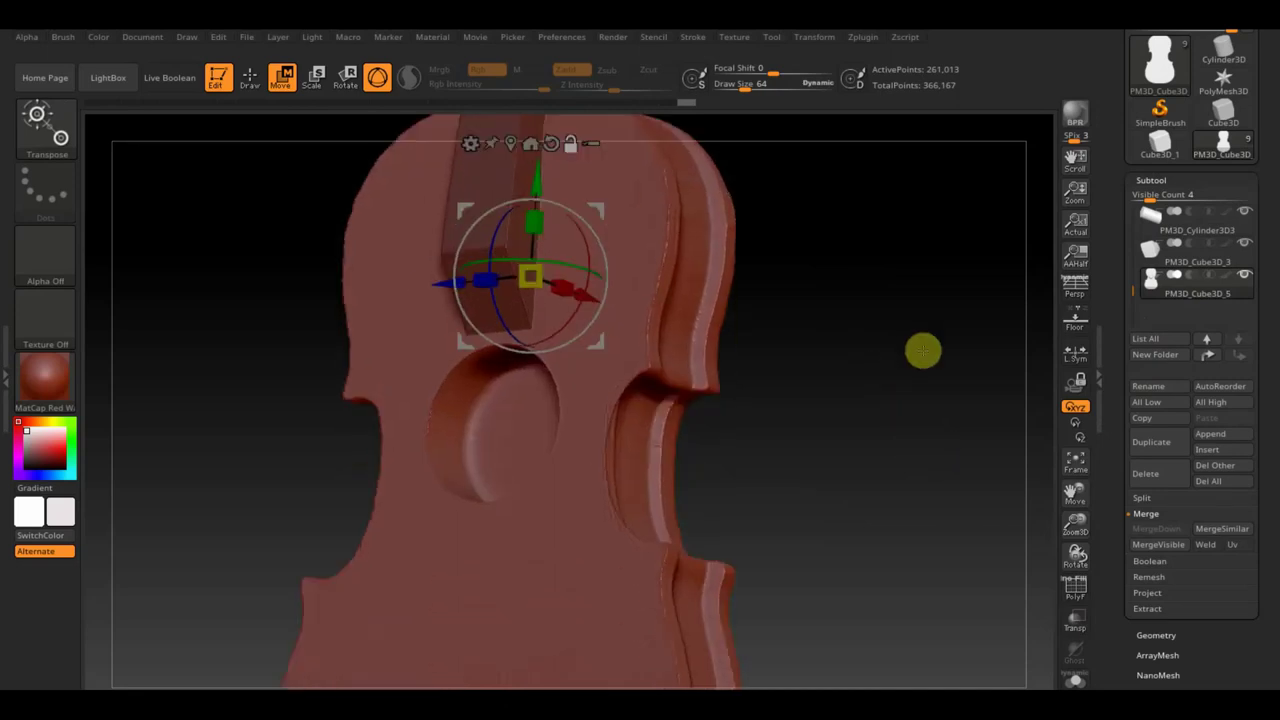
{"action": "mouse_move", "coordinate": [849, 420]}
{"action": "left_mouse_down"}
{"action": "mouse_move", "coordinate": [834, 443]}
{"action": "mouse_move", "coordinate": [809, 443]}
{"action": "mouse_move", "coordinate": [871, 449]}
{"action": "mouse_move", "coordinate": [865, 412]}
{"action": "left_mouse_up"}
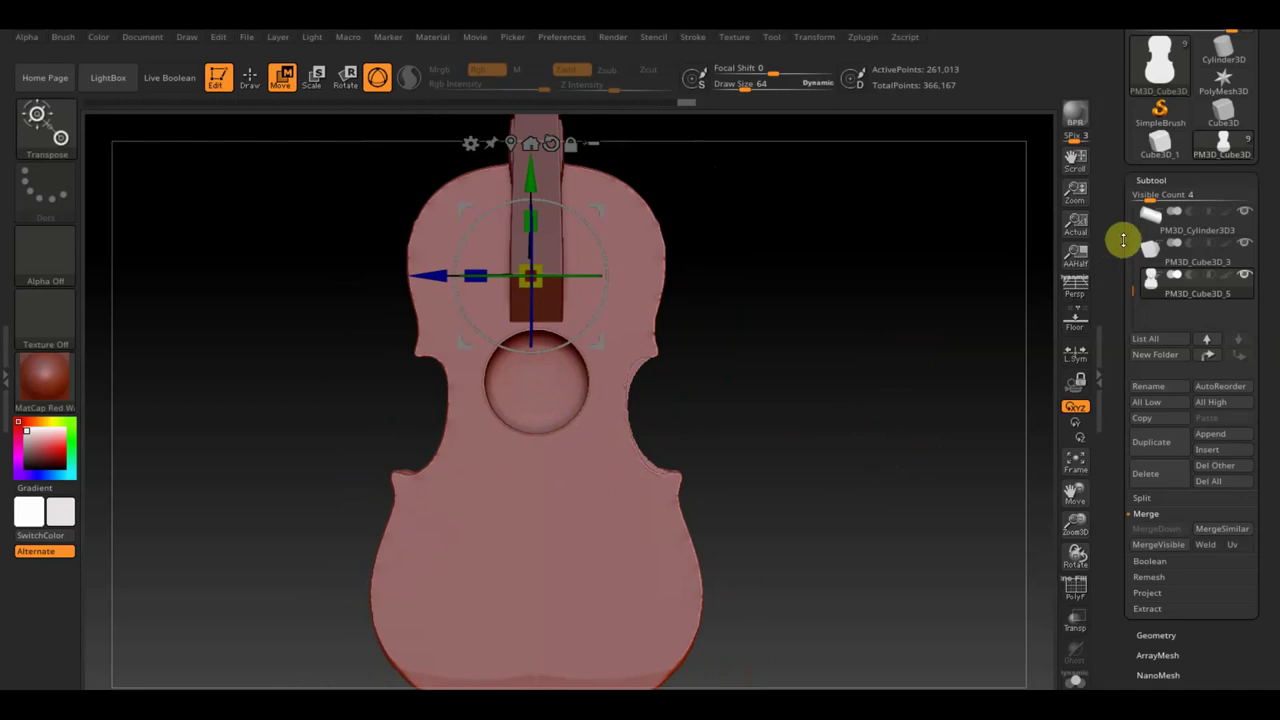
{"action": "left_click", "coordinate": [1166, 283]}
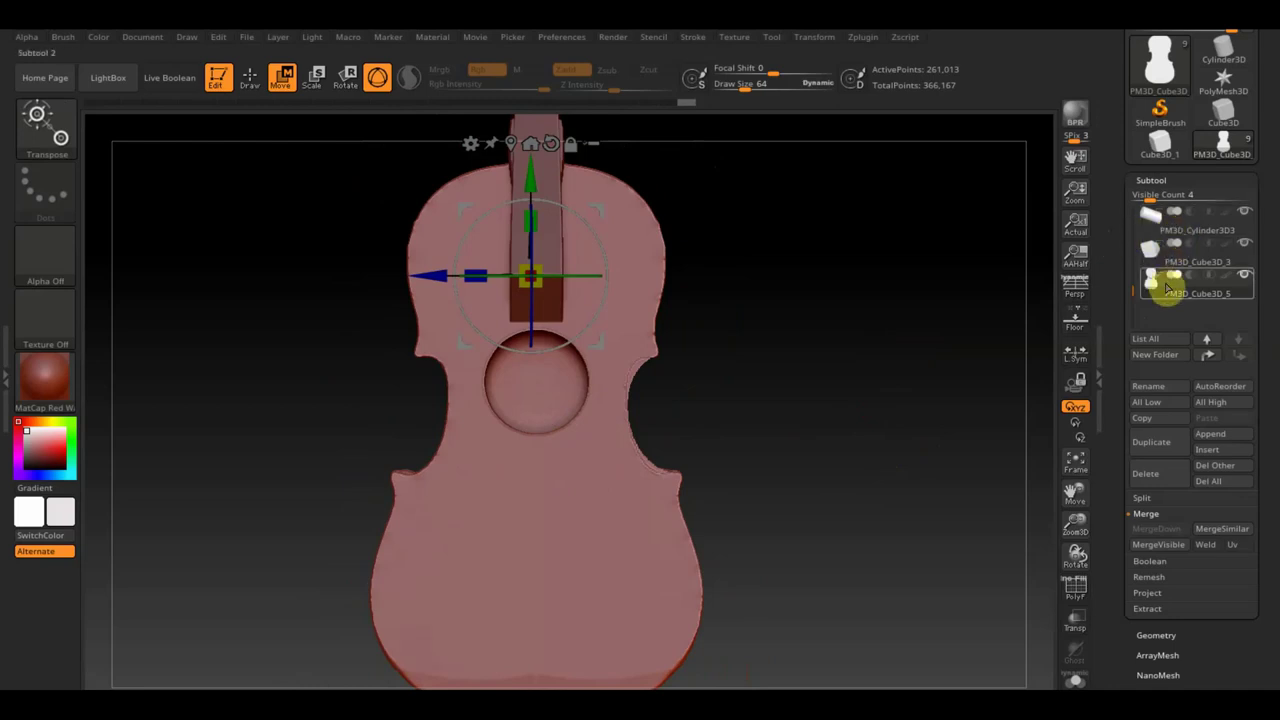
- Duplicate the violin body as a see-through inner copy, shrunk and moved slightly down
{"action": "left_click", "coordinate": [1162, 445]}
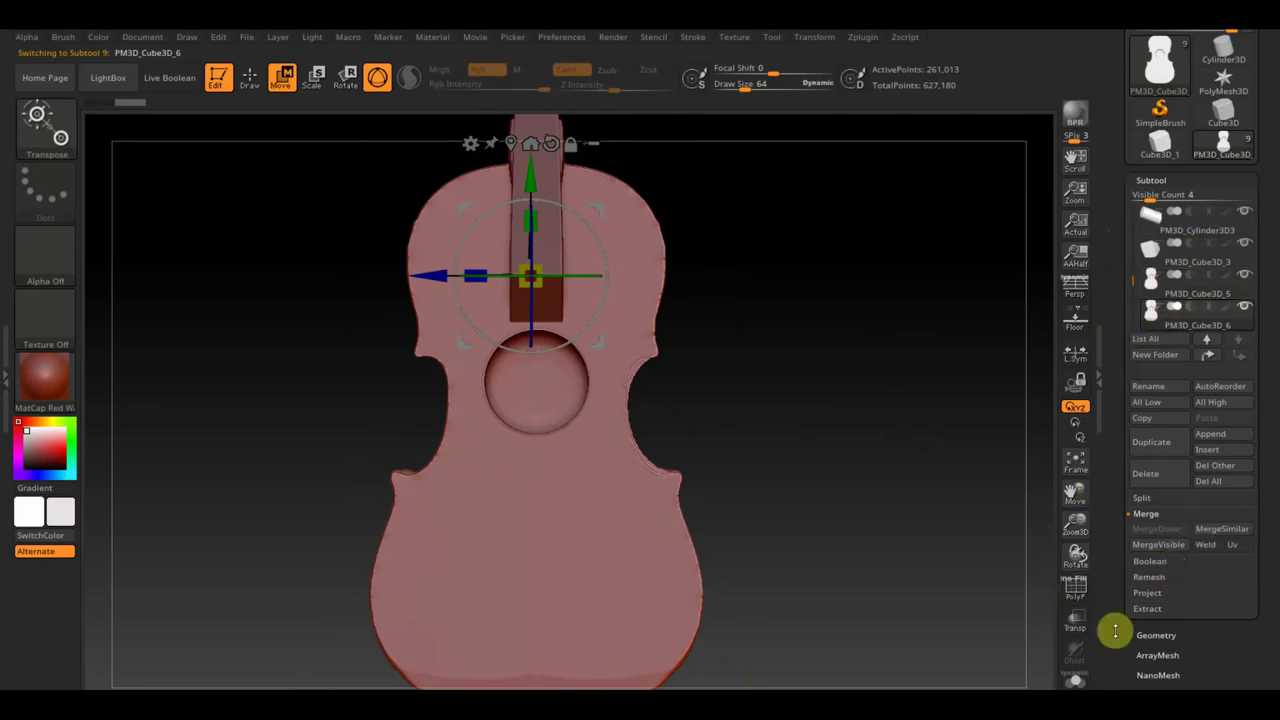
{"action": "left_click", "coordinate": [1075, 625]}
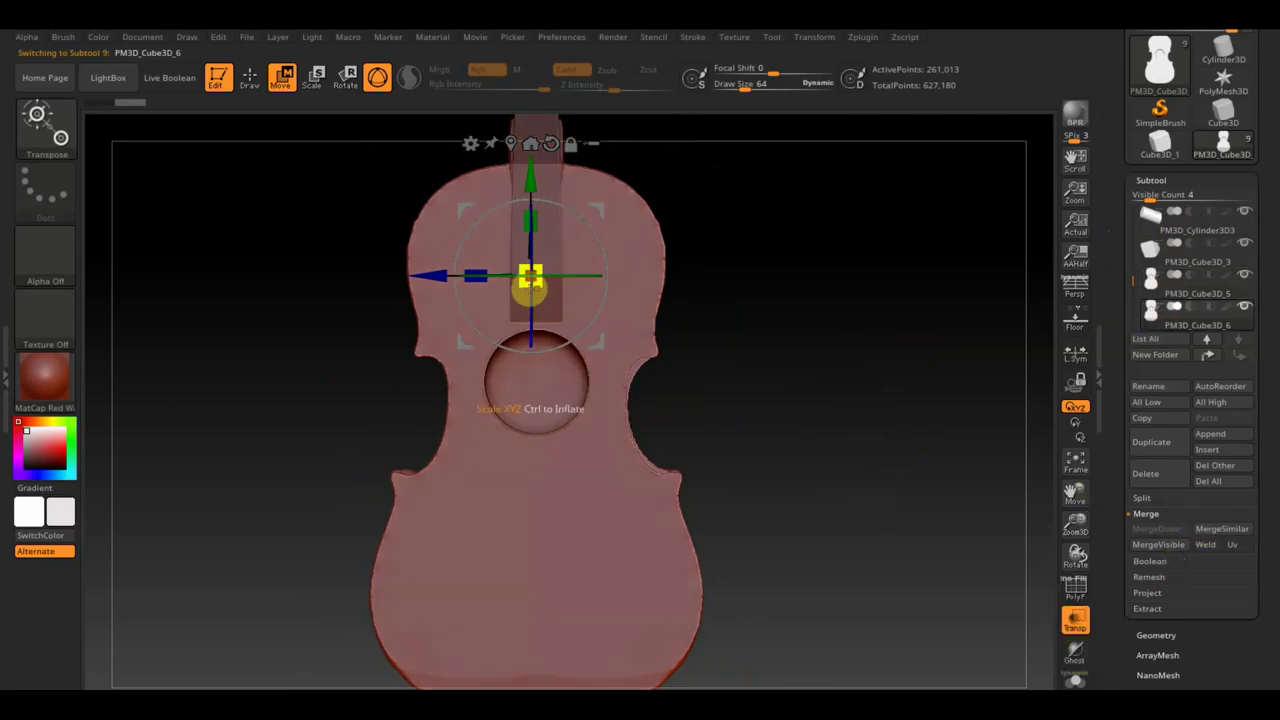
{"action": "left_click_drag", "start_coordinate": [537, 285], "coordinate": [508, 276]}
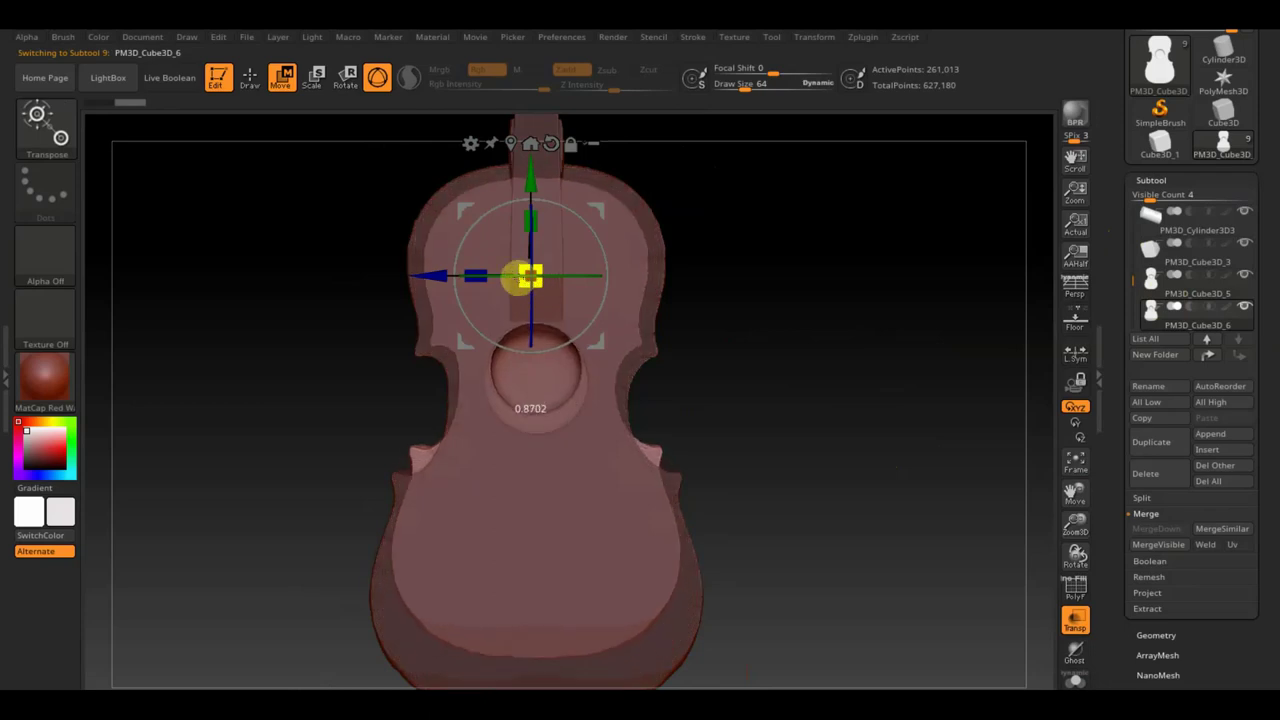
{"action": "left_click_drag", "start_coordinate": [531, 184], "coordinate": [531, 198]}
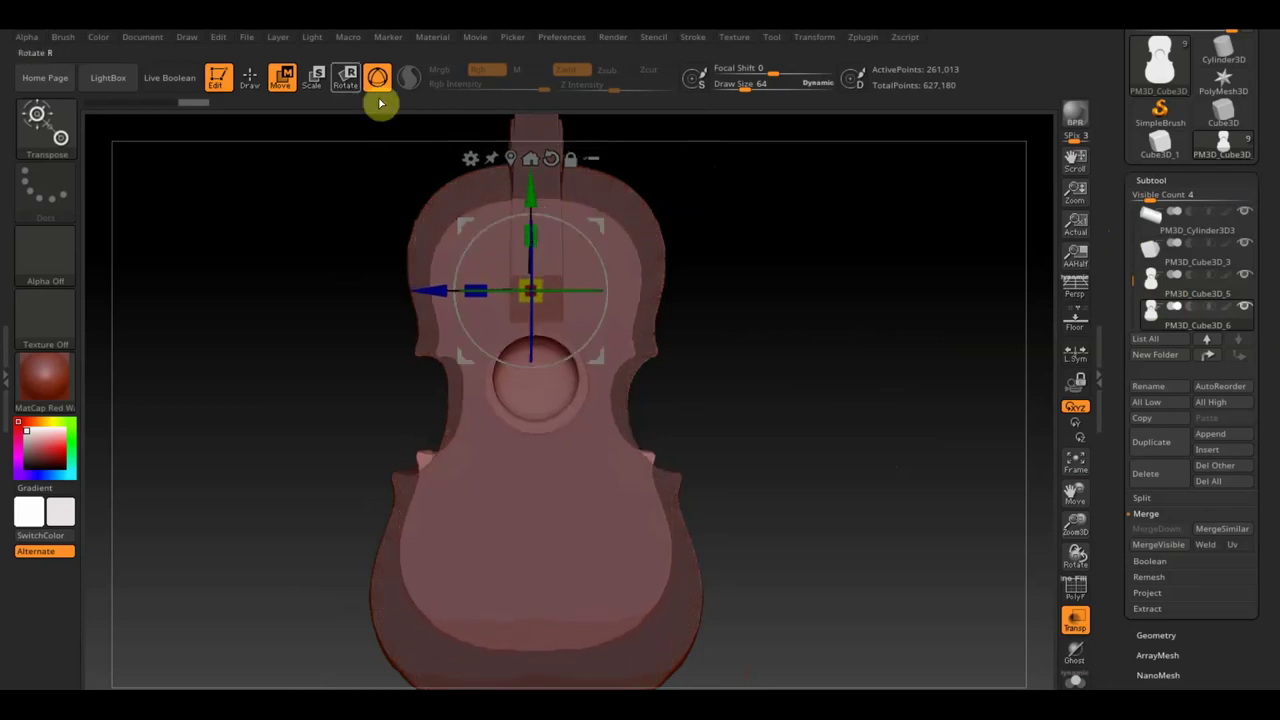
- Mask the inner copy's upper part, then pull down and widen its lower part
{"action": "left_click", "coordinate": [266, 84]}
{"action": "left_click_drag", "start_coordinate": [508, 255], "coordinate": [740, 385], "text": "ctrl"}
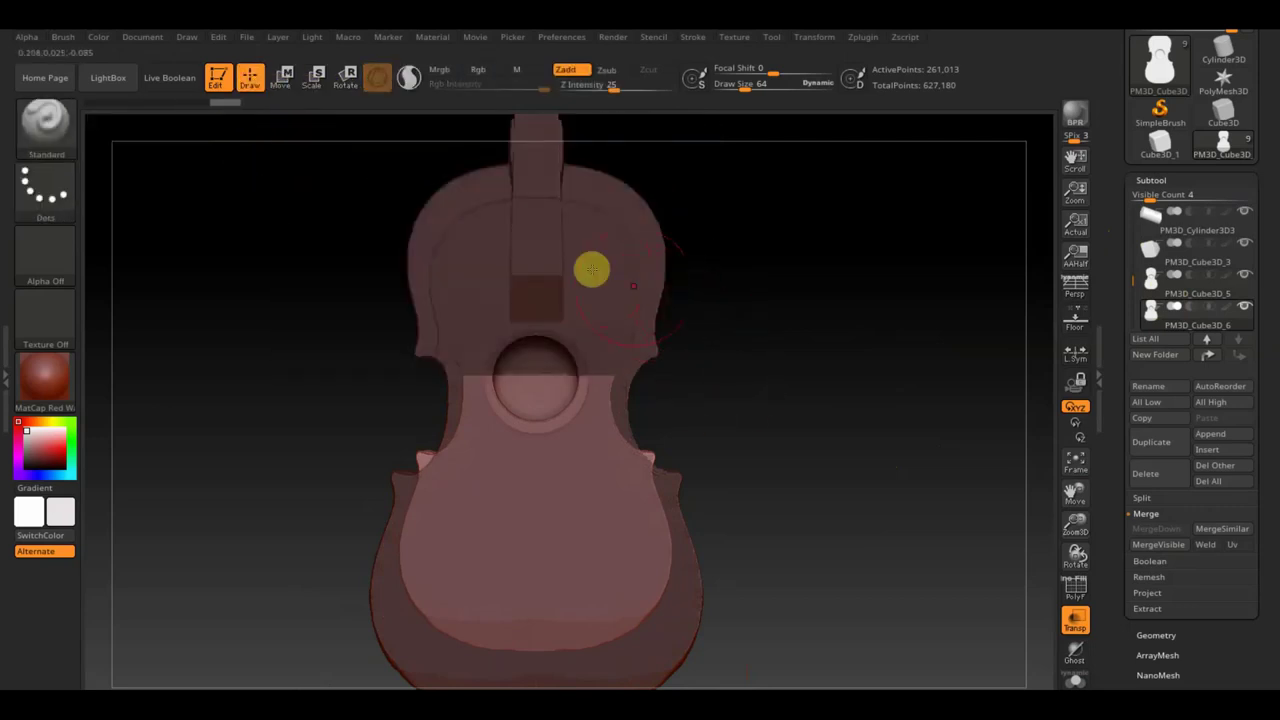
{"action": "left_click", "coordinate": [282, 78]}
{"action": "left_click_drag", "start_coordinate": [537, 206], "coordinate": [545, 228]}
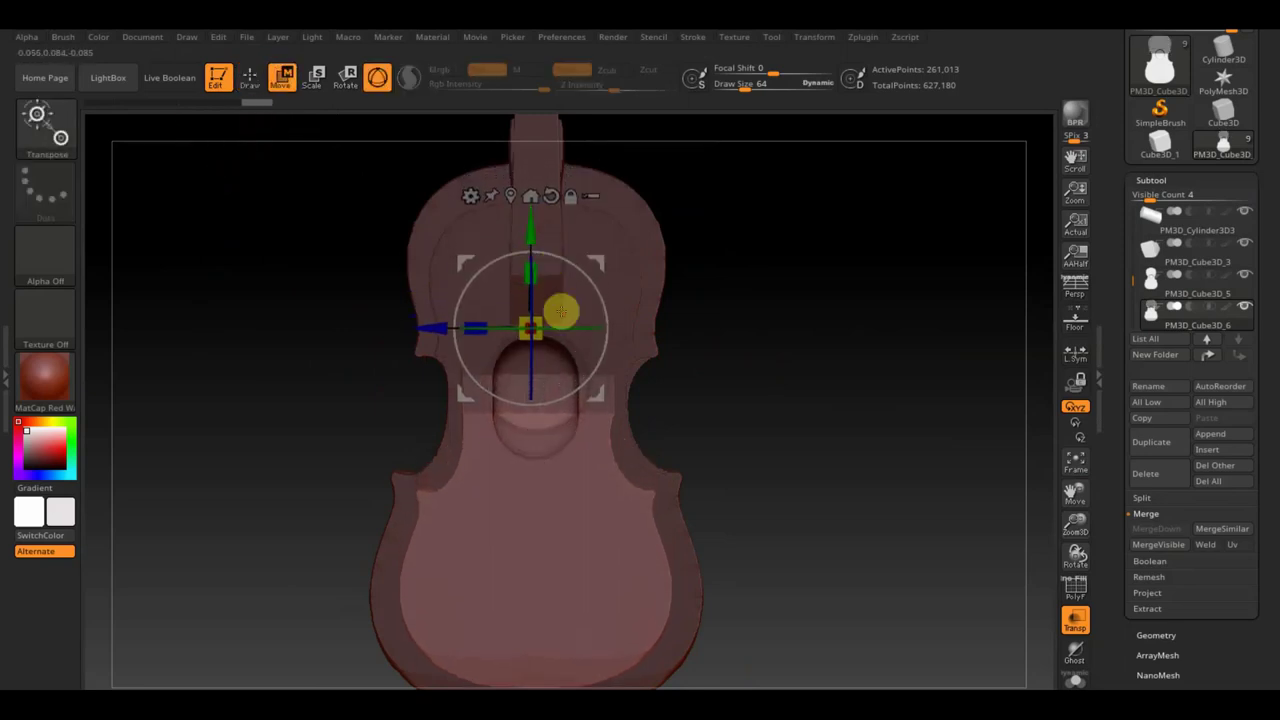
{"action": "left_click_drag", "start_coordinate": [480, 321], "coordinate": [474, 324]}
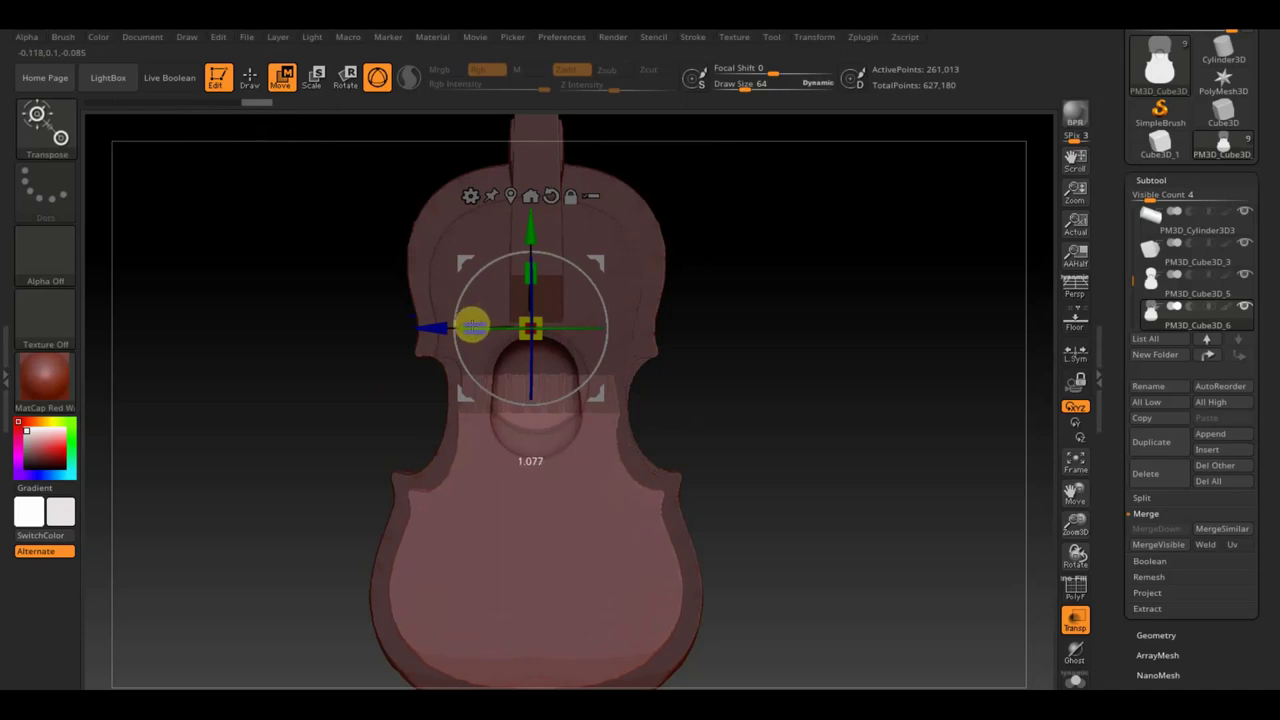
- Invert the mask and raise the inner copy's upper part slightly
{"action": "left_click", "coordinate": [720, 314], "text": "ctrl"}
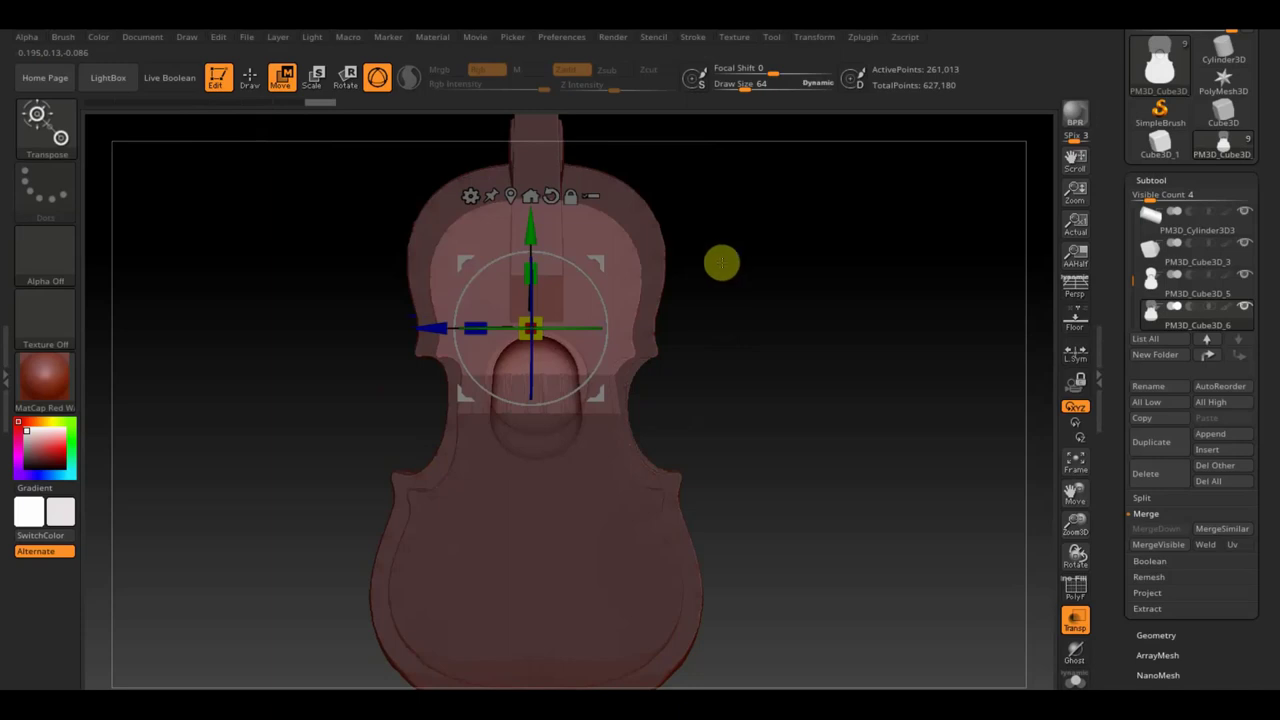
{"action": "left_click_drag", "start_coordinate": [529, 230], "coordinate": [530, 213]}
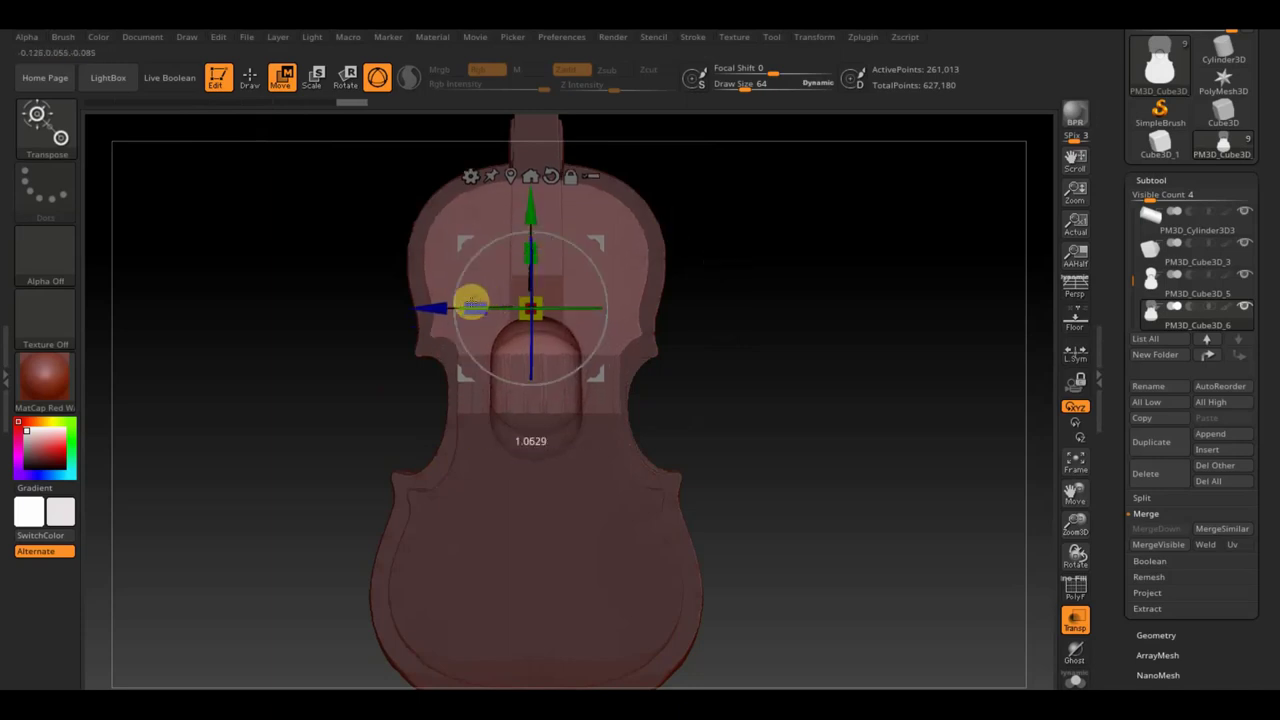
{"action": "left_click_drag", "start_coordinate": [530, 191], "coordinate": [530, 198]}
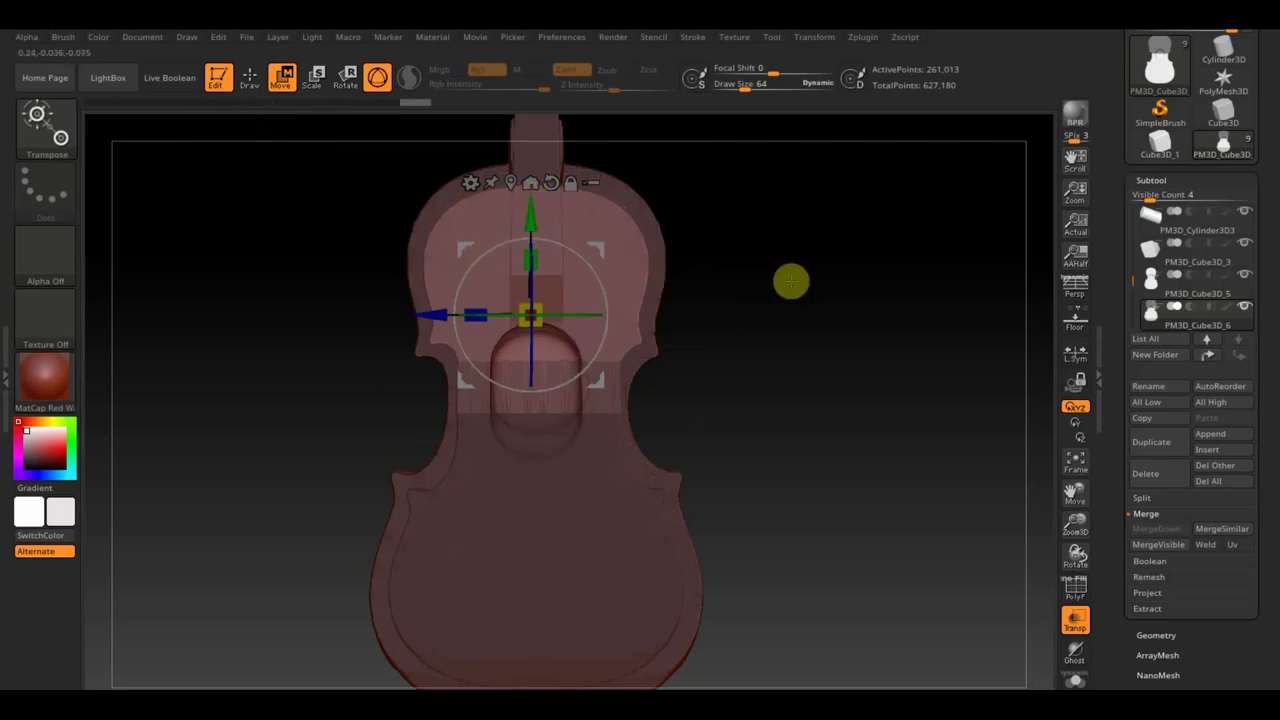
- Clear the mask and thin the inner copy along X, viewed straight from the front
{"action": "mouse_move", "coordinate": [814, 263]}
{"action": "left_mouse_down", "text": "ctrl"}
{"action": "mouse_move", "coordinate": [849, 314]}
{"action": "mouse_move", "coordinate": [800, 340]}
{"action": "mouse_move", "coordinate": [840, 334]}
{"action": "mouse_move", "coordinate": [765, 343]}
{"action": "left_mouse_up", "text": "ctrl"}
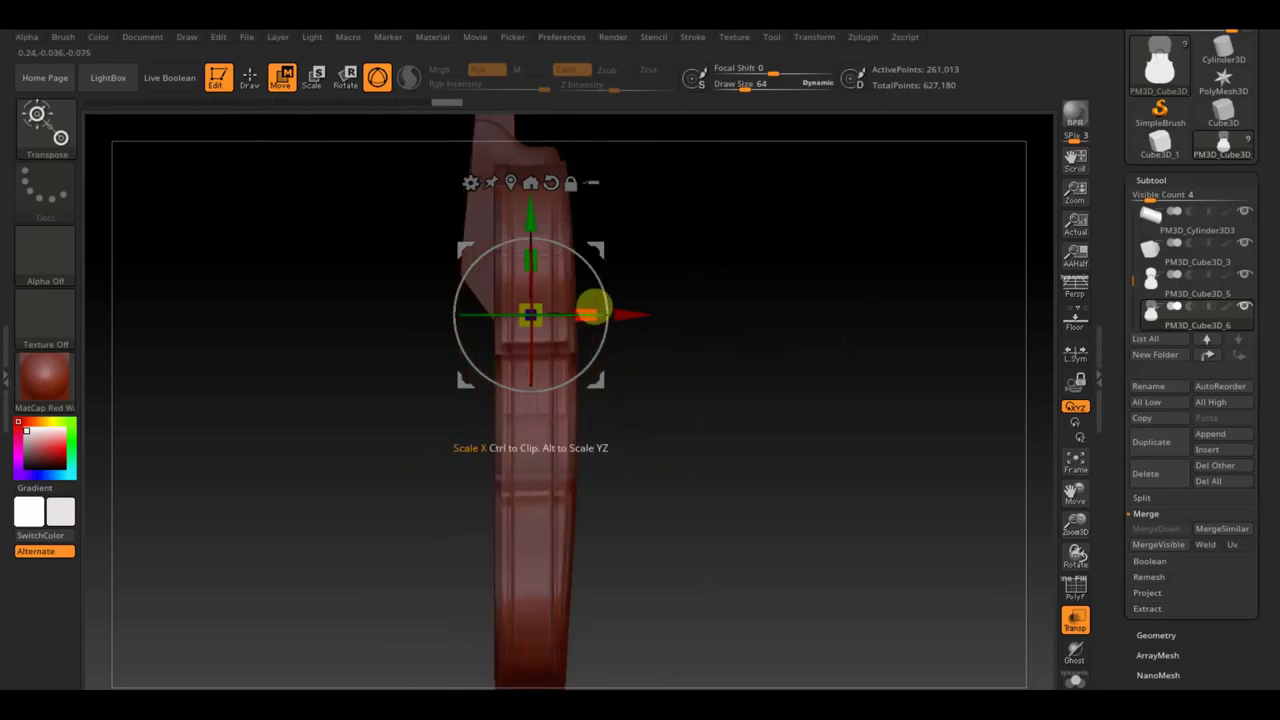
{"action": "left_click_drag", "start_coordinate": [588, 313], "coordinate": [578, 313]}
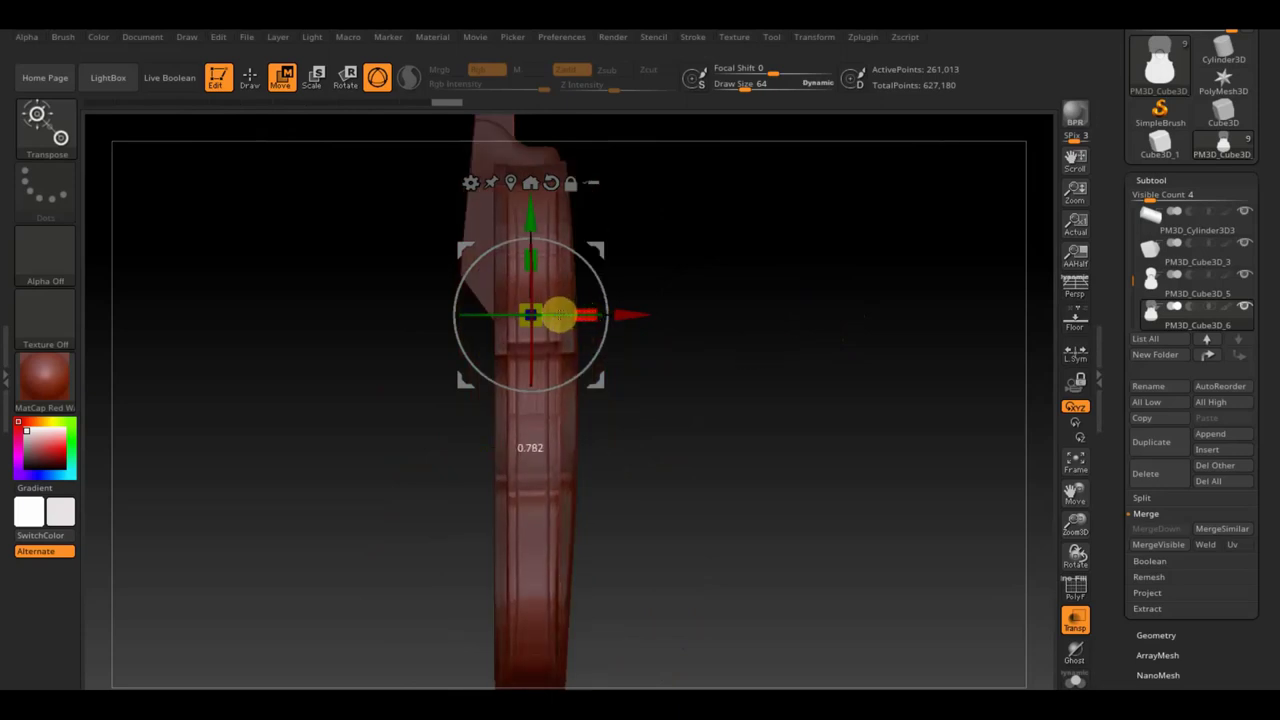
{"action": "left_click_drag", "start_coordinate": [649, 340], "coordinate": [797, 380], "text": "shift"}
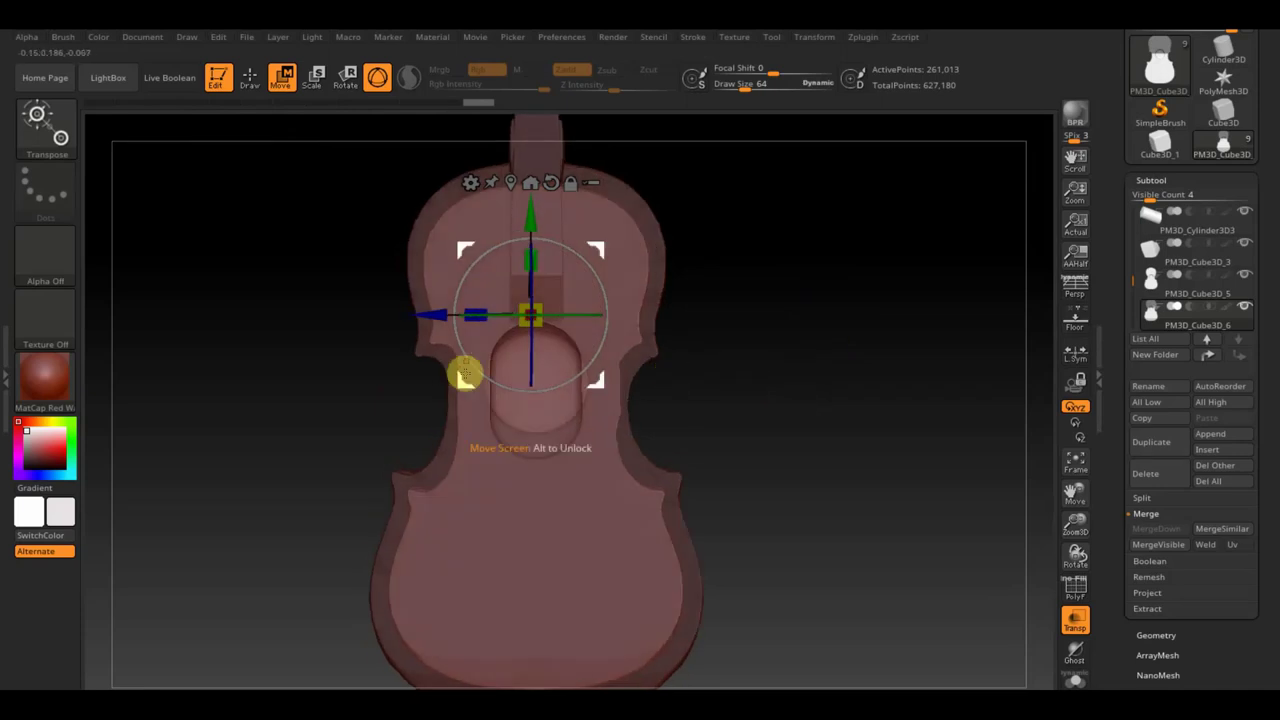
{"action": "left_click", "coordinate": [1160, 633]}
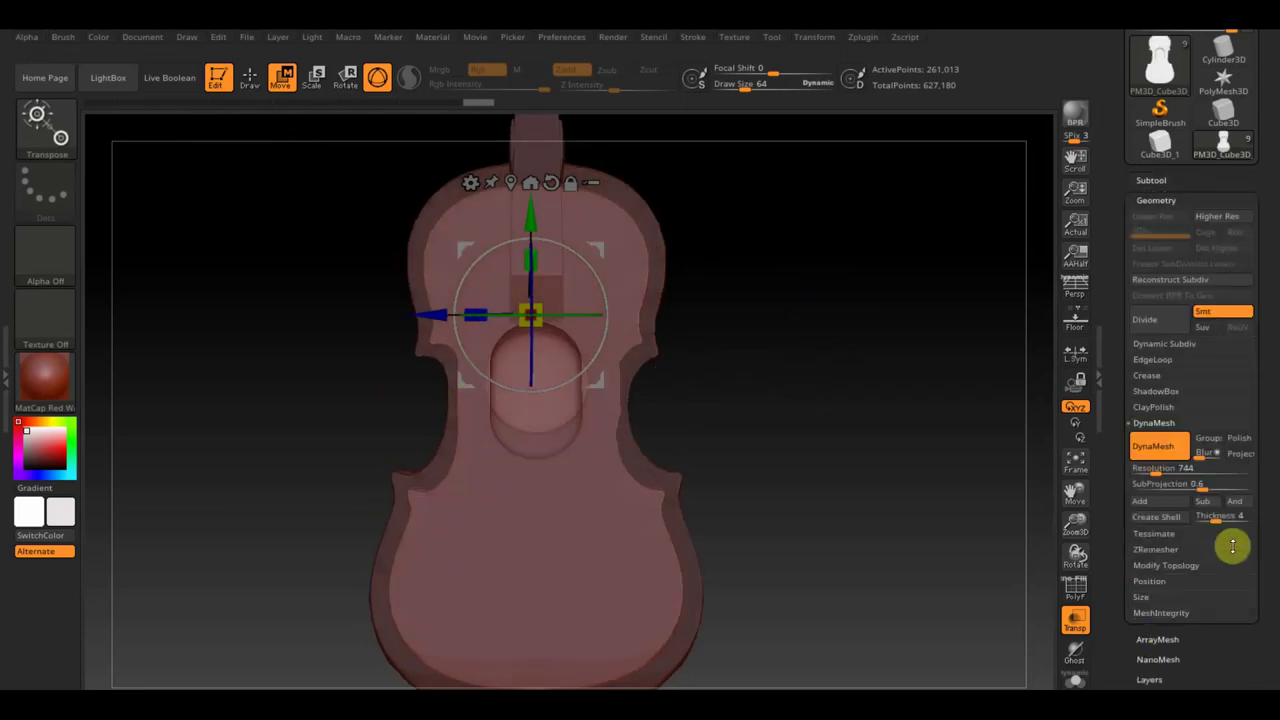
- Show Modify Topology options and check the inner copy from side, oblique and front views
{"action": "left_click", "coordinate": [1175, 566]}
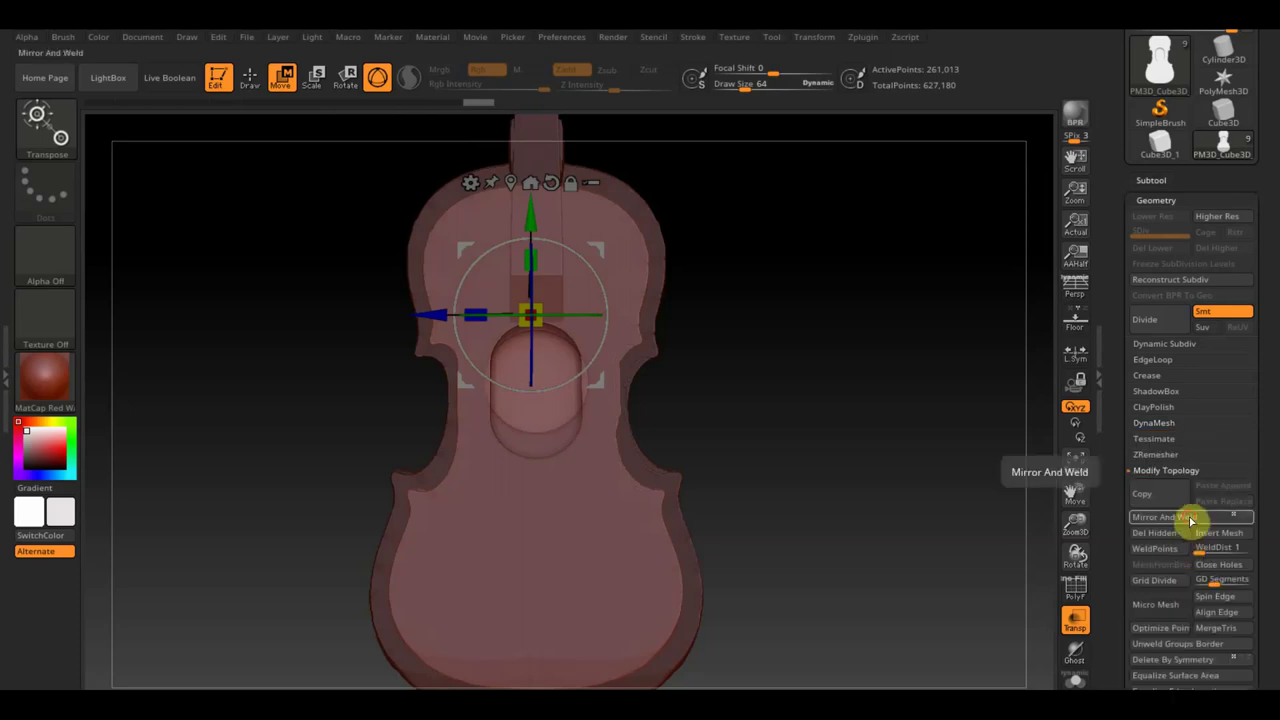
{"action": "mouse_move", "coordinate": [914, 440]}
{"action": "left_mouse_down", "text": "shift"}
{"action": "mouse_move", "coordinate": [856, 463]}
{"action": "mouse_move", "coordinate": [934, 461]}
{"action": "left_mouse_up", "text": "shift"}
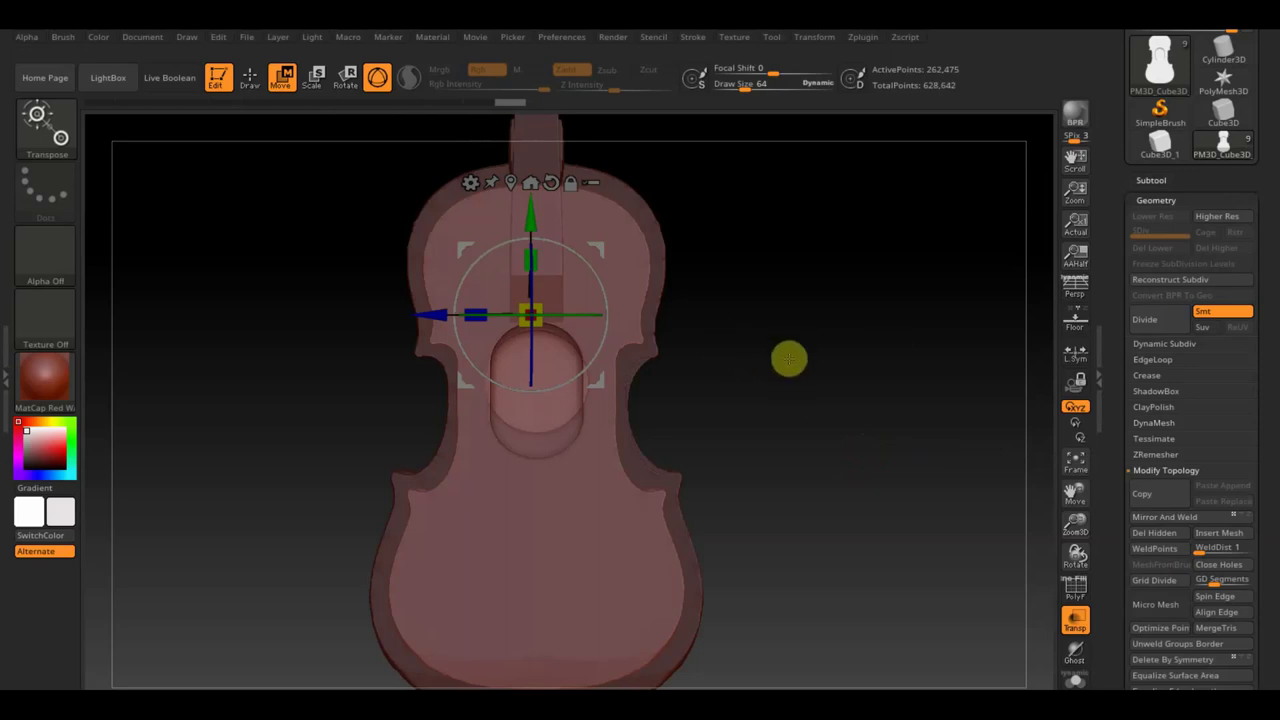
{"action": "mouse_move", "coordinate": [808, 357]}
{"action": "left_mouse_down"}
{"action": "mouse_move", "coordinate": [735, 380]}
{"action": "mouse_move", "coordinate": [862, 396]}
{"action": "mouse_move", "coordinate": [814, 399]}
{"action": "left_mouse_up"}
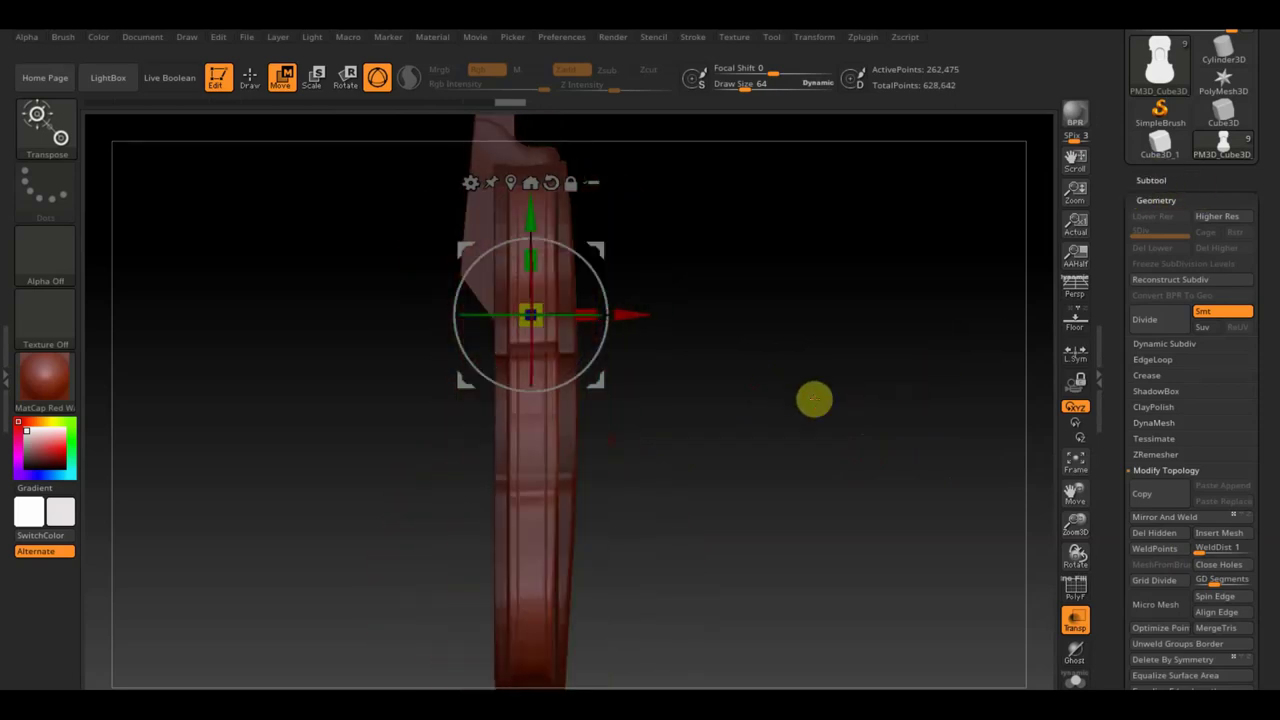
{"action": "left_click_drag", "start_coordinate": [845, 405], "coordinate": [900, 406], "text": "shift"}
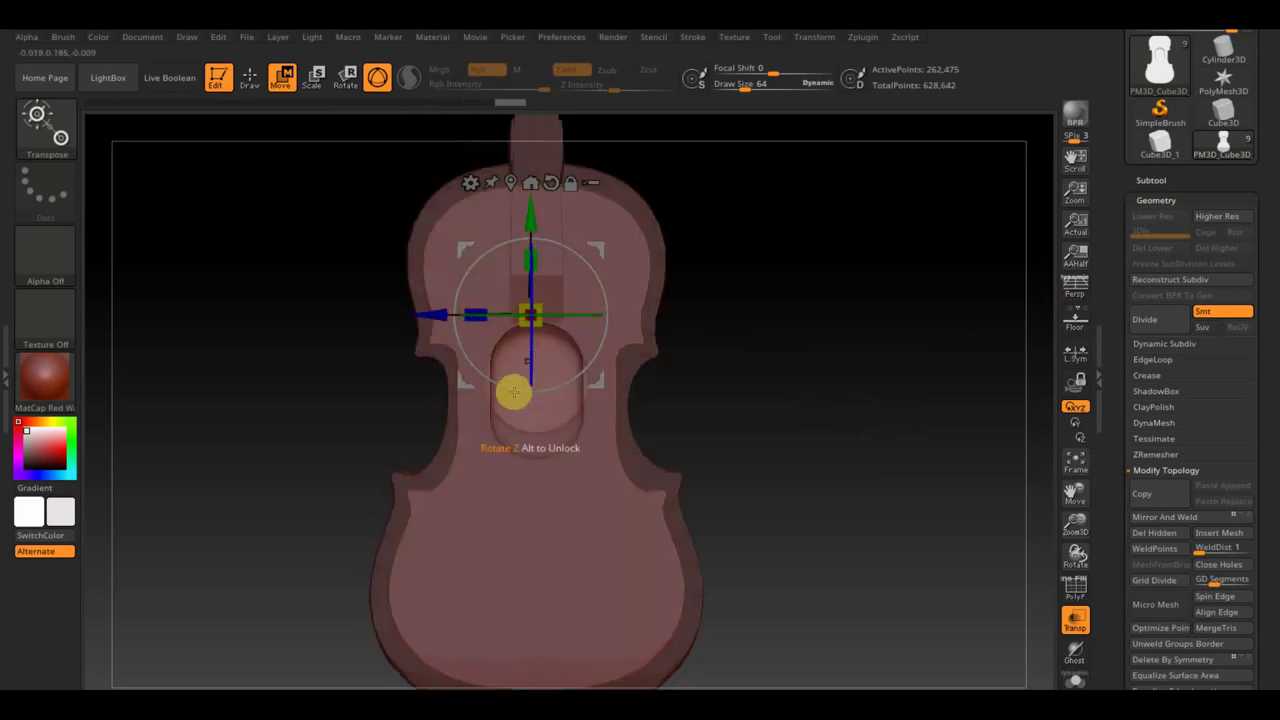
- Merge PM3D_Cube3D_6 into PM3D_Cube3D_5, then rotate to look into the sound hole
{"action": "key", "text": "q"}
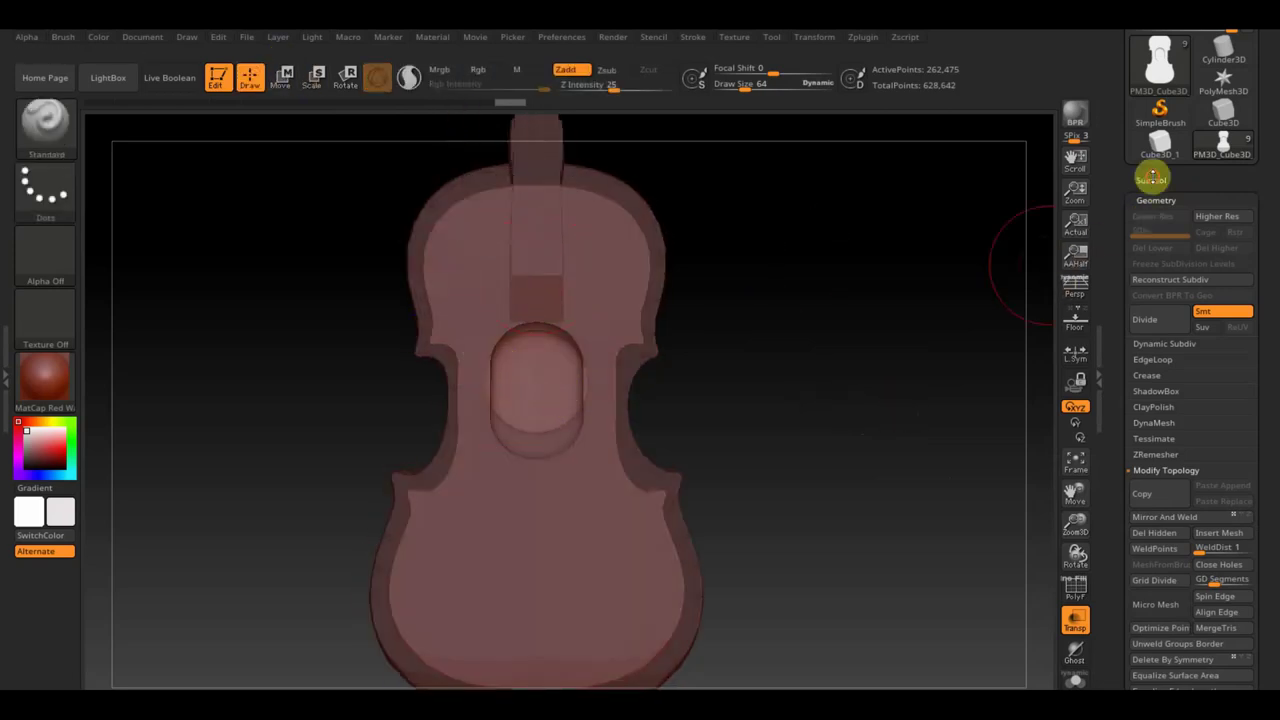
{"action": "left_click", "coordinate": [1151, 178]}
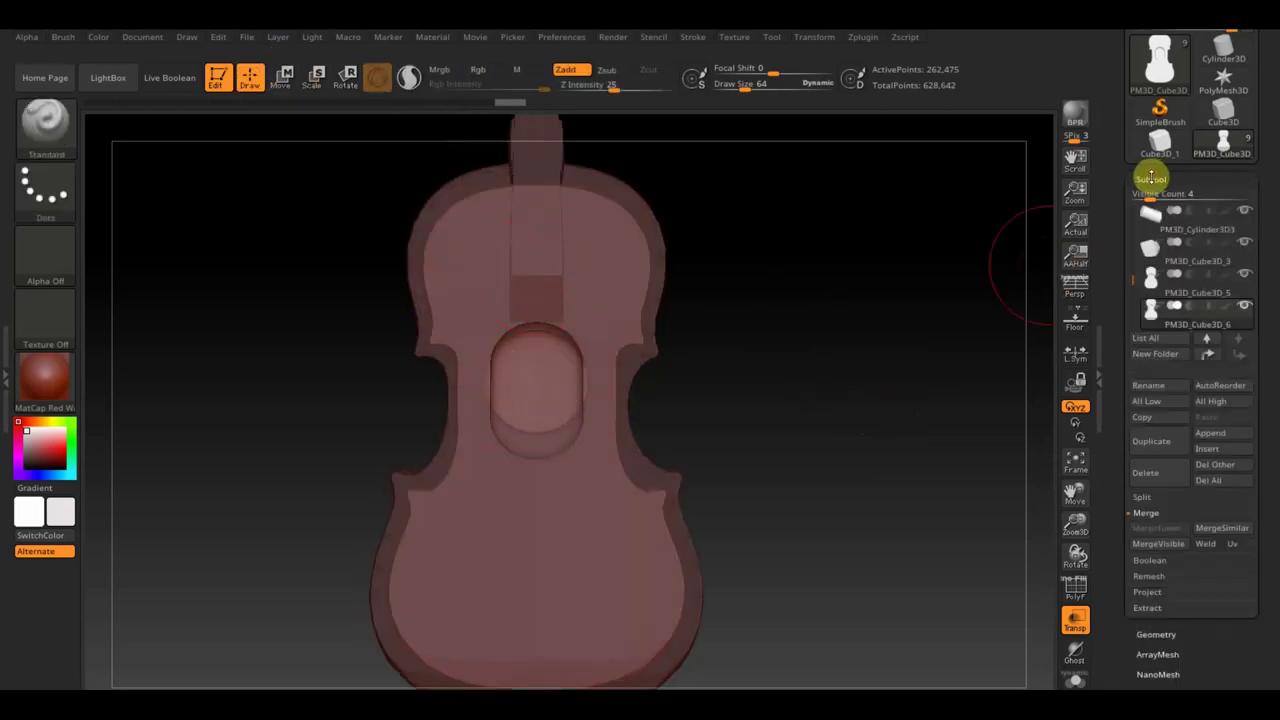
{"action": "left_click", "coordinate": [1172, 292]}
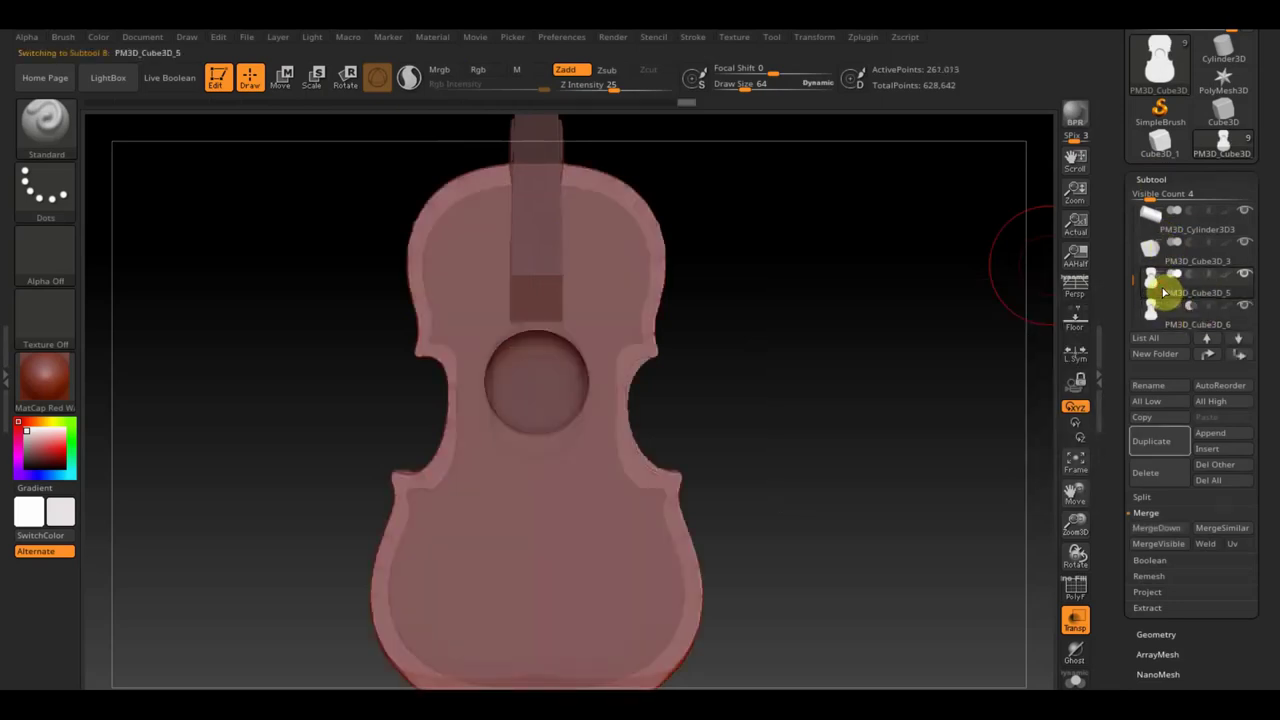
{"action": "left_click", "coordinate": [1160, 532]}
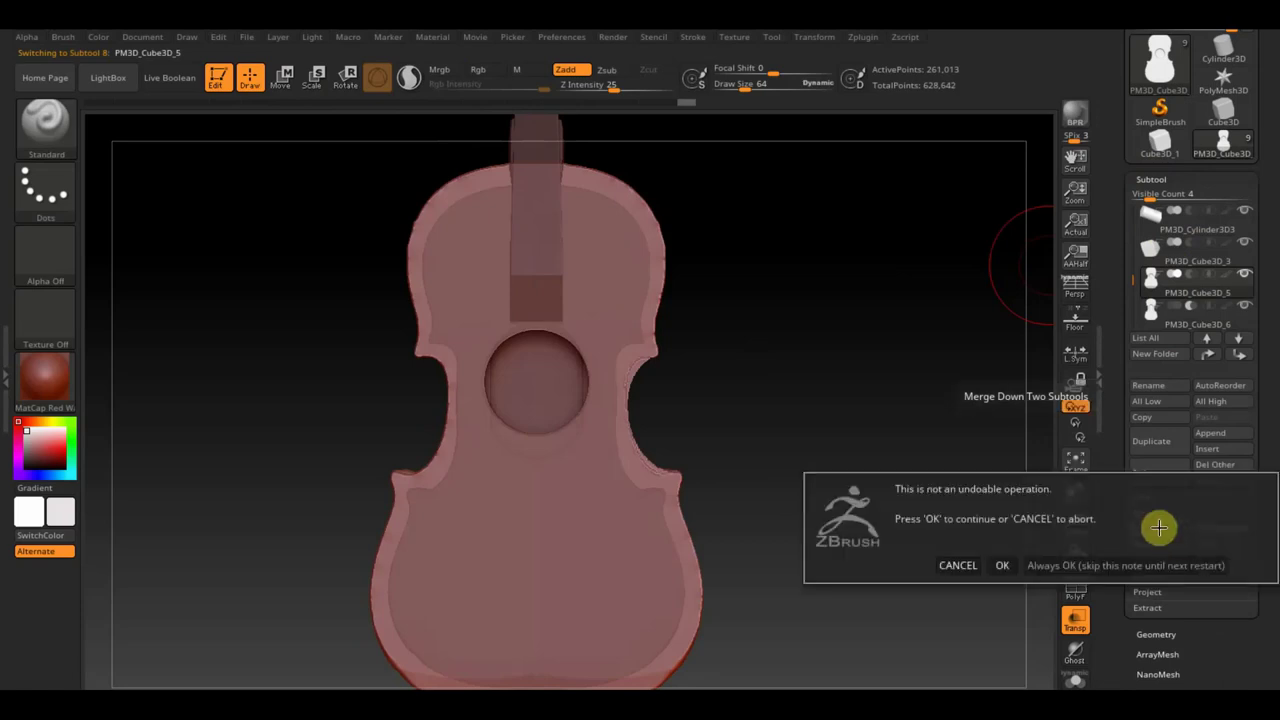
{"action": "left_click", "coordinate": [1006, 560]}
{"action": "mouse_move", "coordinate": [812, 303]}
{"action": "left_mouse_down", "text": "ctrl"}
{"action": "mouse_move", "coordinate": [866, 409]}
{"action": "mouse_move", "coordinate": [908, 386]}
{"action": "mouse_move", "coordinate": [866, 466]}
{"action": "mouse_move", "coordinate": [854, 380]}
{"action": "mouse_move", "coordinate": [826, 380]}
{"action": "mouse_move", "coordinate": [791, 440]}
{"action": "mouse_move", "coordinate": [811, 429]}
{"action": "left_mouse_up", "text": "ctrl"}
{"action": "key", "text": "ctrl+shift"}
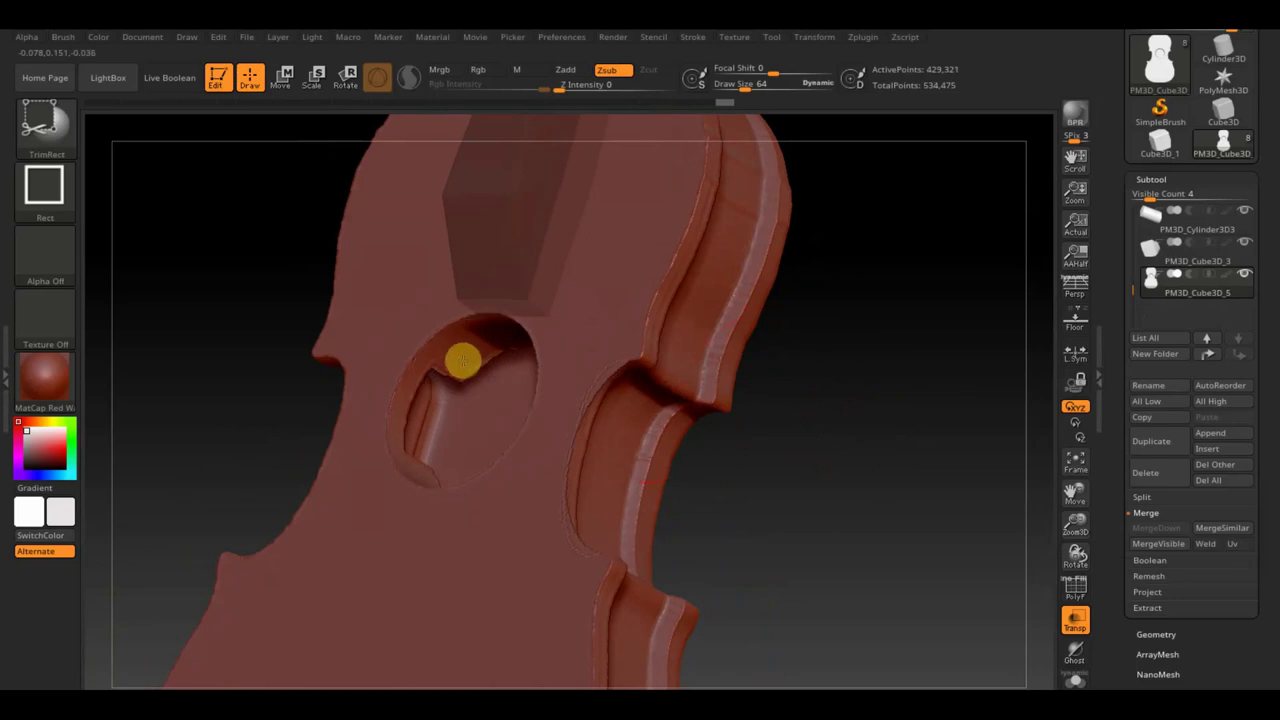
- Isolate the stray curved piece inside the sound hole and remove it with Del Hidden
{"action": "left_click", "coordinate": [460, 361], "text": "ctrl+shift"}
{"action": "left_click", "coordinate": [469, 371], "text": "ctrl+shift"}
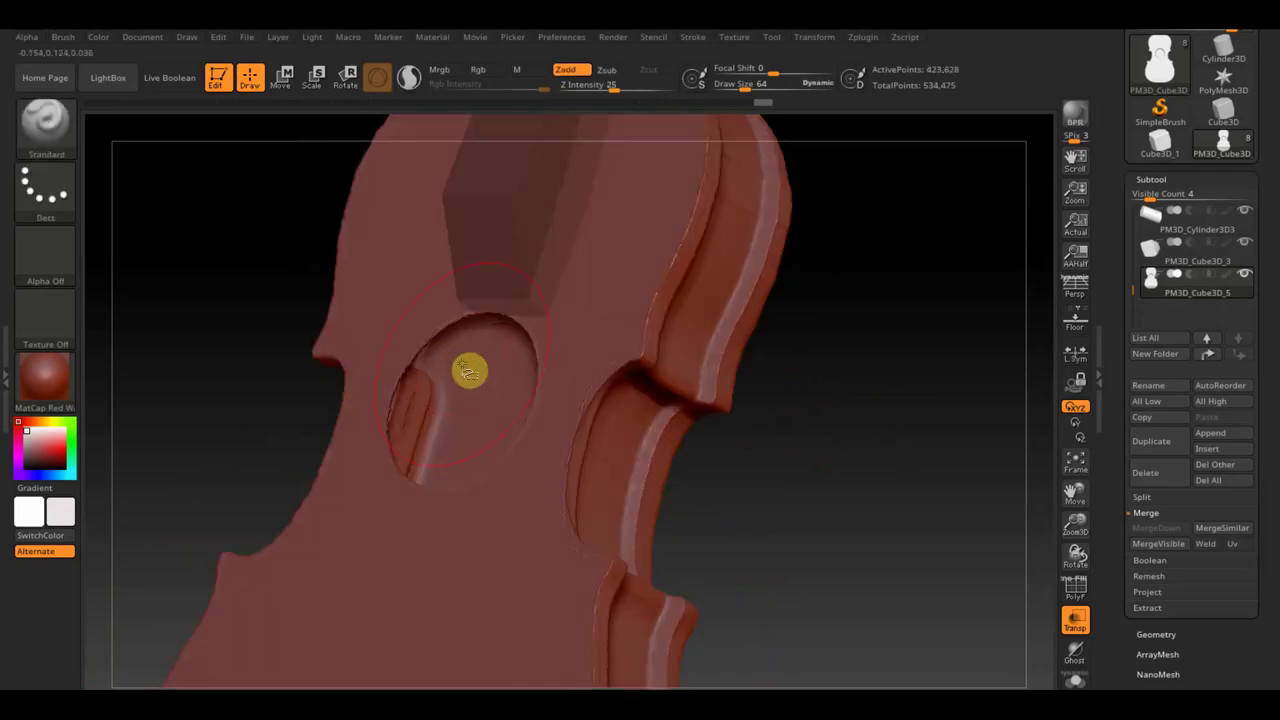
{"action": "mouse_move", "coordinate": [744, 421]}
{"action": "left_mouse_down"}
{"action": "mouse_move", "coordinate": [760, 486]}
{"action": "mouse_move", "coordinate": [717, 474]}
{"action": "mouse_move", "coordinate": [720, 460]}
{"action": "mouse_move", "coordinate": [837, 466]}
{"action": "mouse_move", "coordinate": [720, 445]}
{"action": "mouse_move", "coordinate": [840, 493]}
{"action": "left_mouse_up"}
{"action": "scroll", "coordinate": [840, 493], "scroll_direction": "down", "scroll_amount": 3}
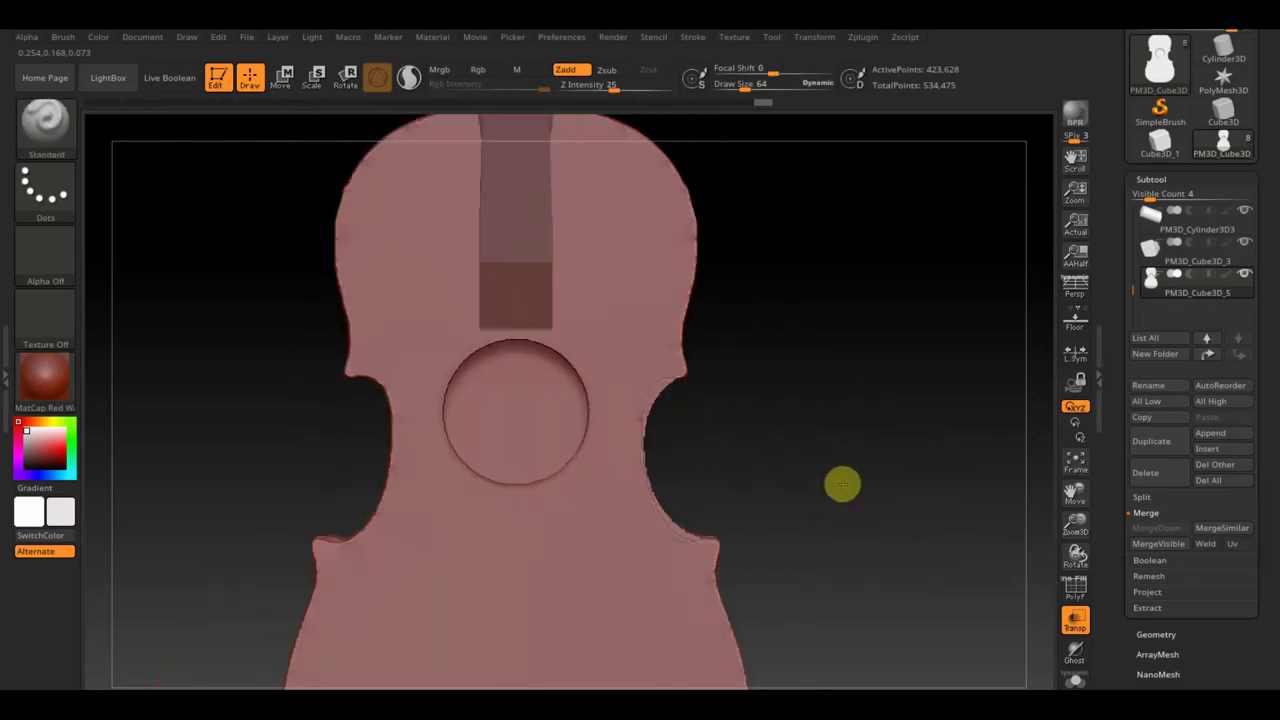
{"action": "left_click", "coordinate": [1157, 634]}
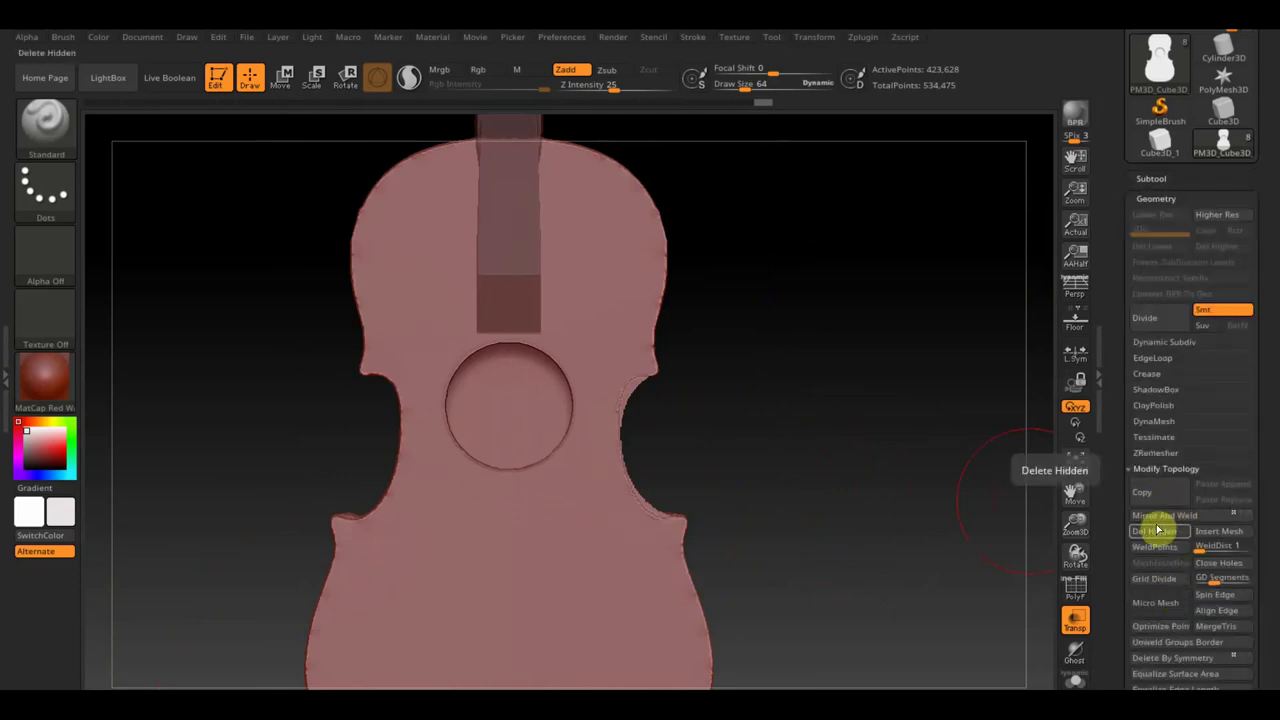
{"action": "left_click", "coordinate": [1160, 532]}
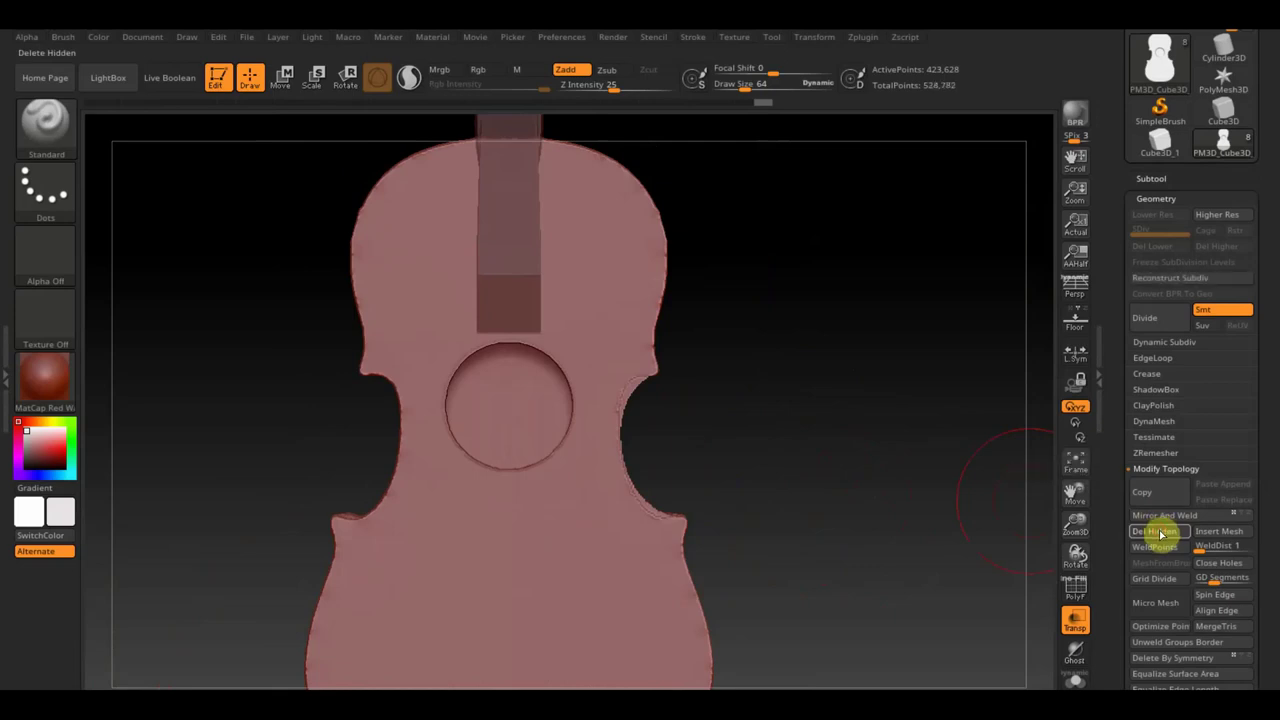
{"action": "mouse_move", "coordinate": [935, 521]}
{"action": "left_mouse_down"}
{"action": "mouse_move", "coordinate": [809, 543]}
{"action": "mouse_move", "coordinate": [871, 561]}
{"action": "left_mouse_up"}
{"action": "left_click", "coordinate": [1075, 621]}
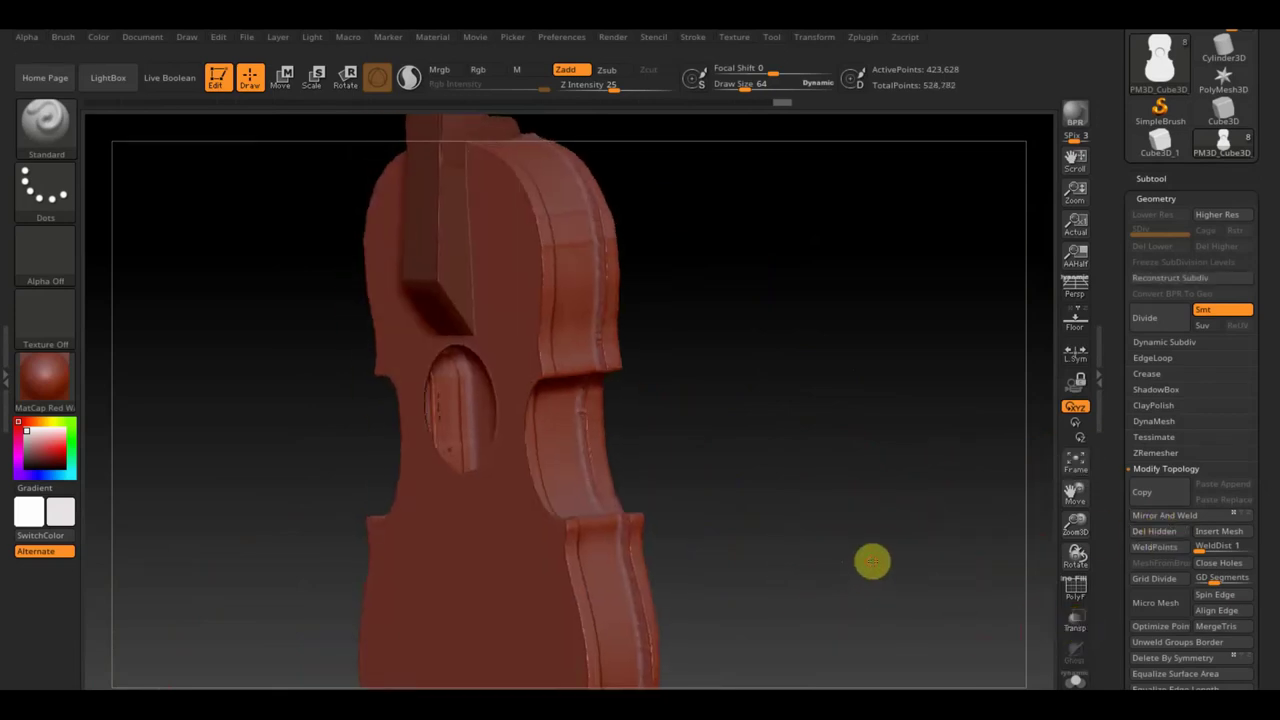
- Enable Double-sided polygons in the Display Properties
{"action": "scroll", "coordinate": [1265, 620], "scroll_direction": "down", "scroll_amount": 3}
{"action": "scroll", "coordinate": [1258, 550], "scroll_direction": "down", "scroll_amount": 3}
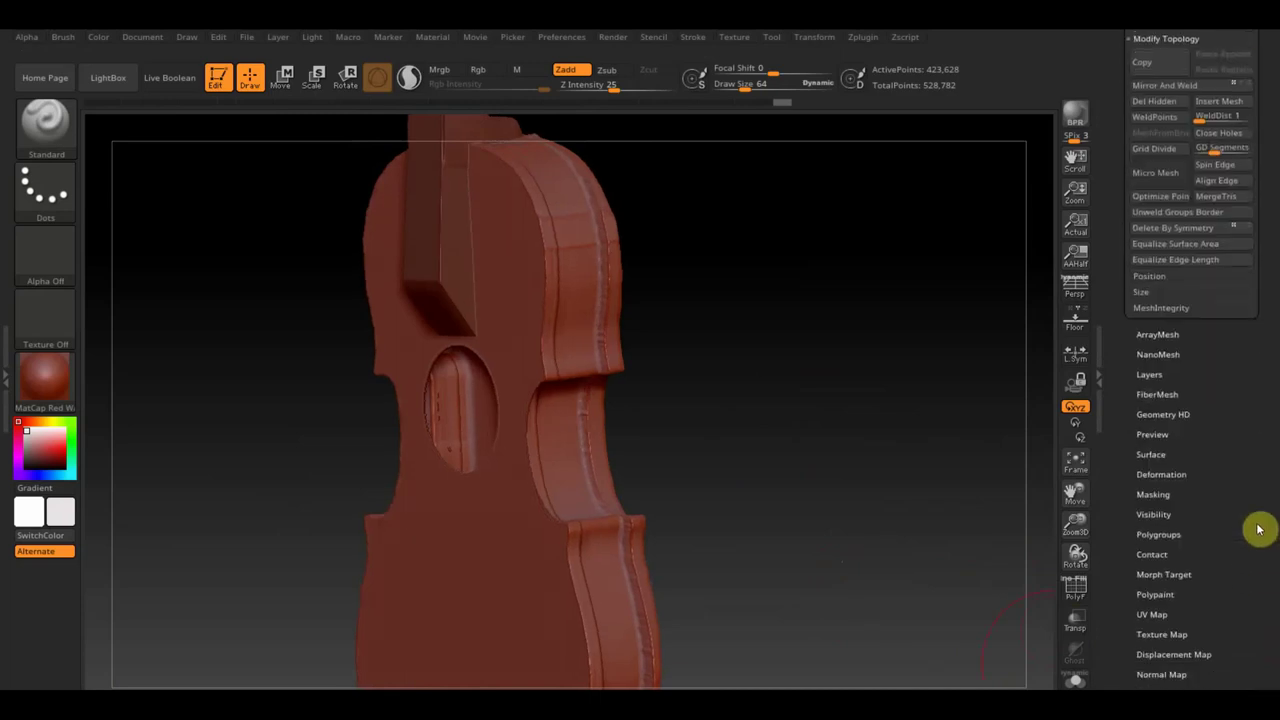
{"action": "scroll", "coordinate": [1235, 620], "scroll_direction": "down", "scroll_amount": 2}
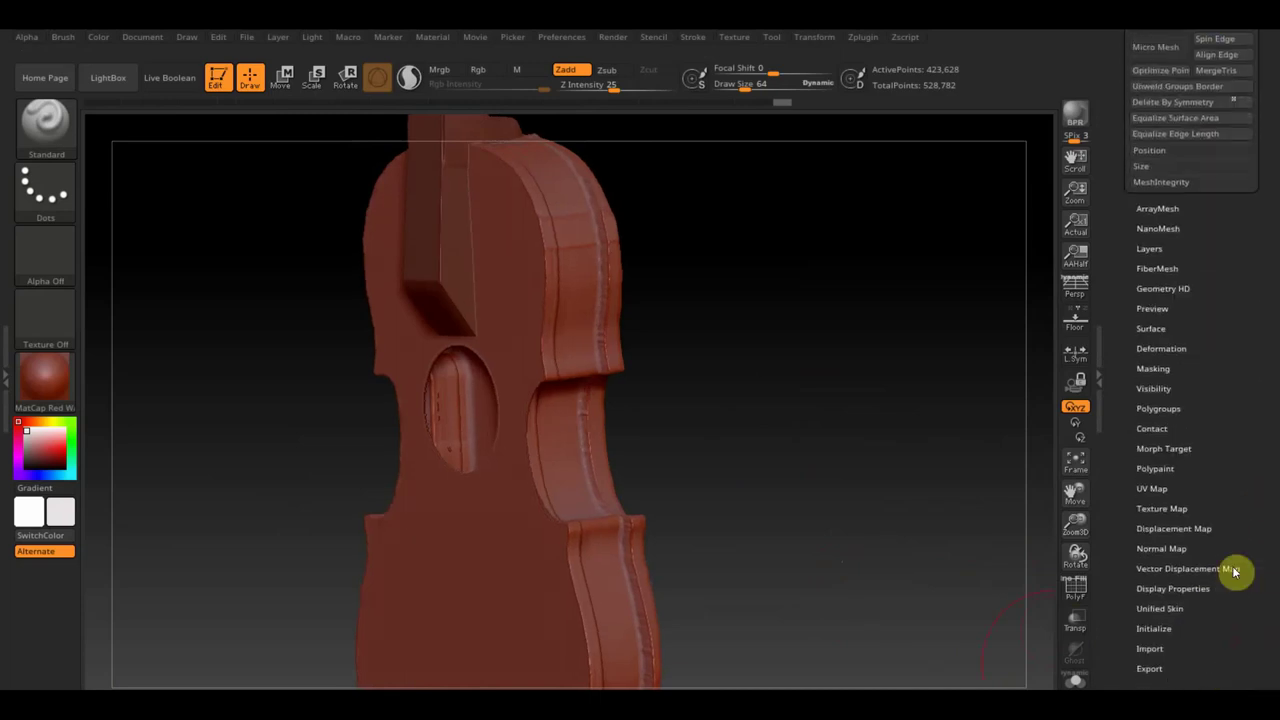
{"action": "left_click", "coordinate": [1175, 590]}
{"action": "scroll", "coordinate": [1214, 343], "scroll_direction": "up", "scroll_amount": 4}
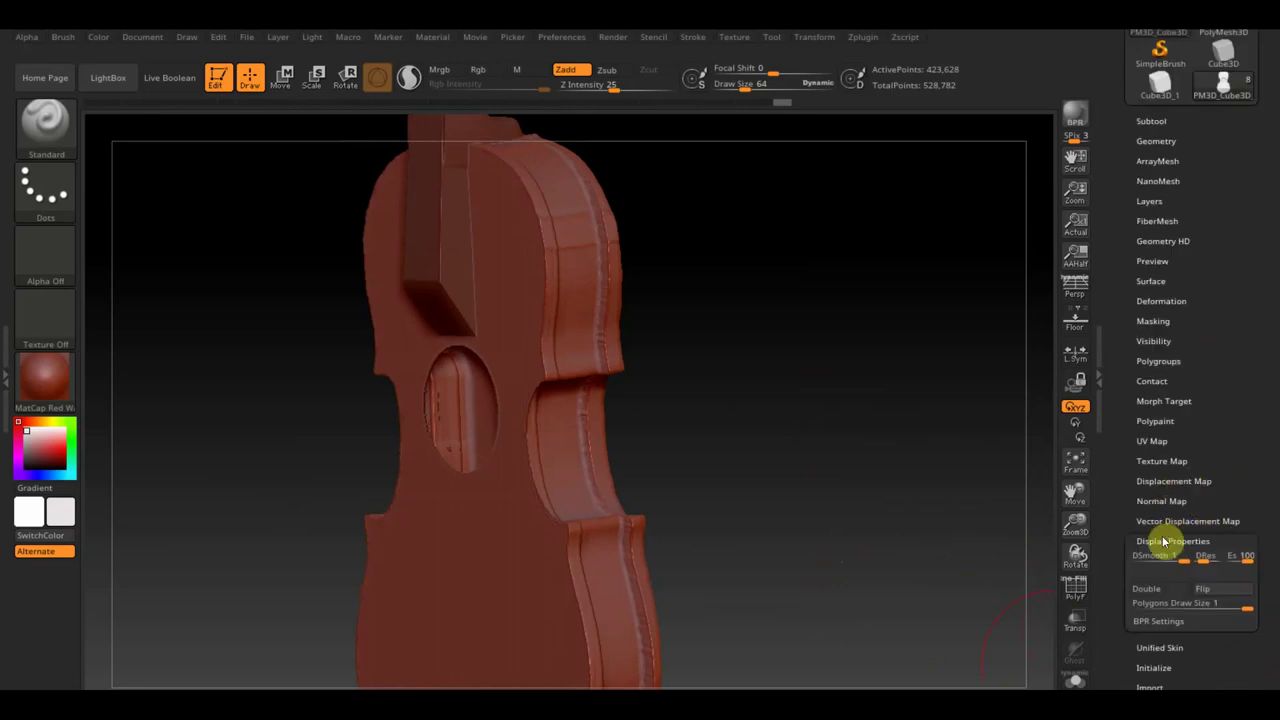
{"action": "left_click", "coordinate": [1153, 595]}
- Zoom in on the sound hole and Ctrl+Shift-click to isolate one piece near it
{"action": "left_click_drag", "start_coordinate": [894, 531], "coordinate": [876, 531]}
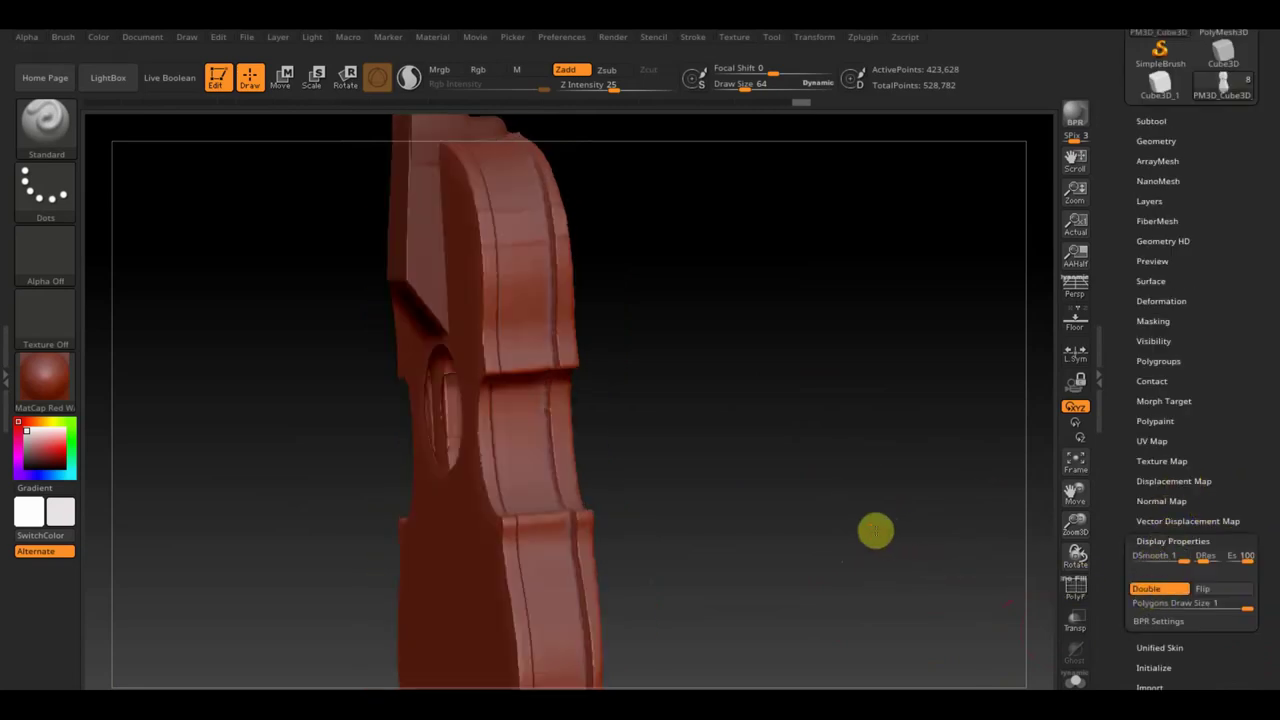
{"action": "mouse_move", "coordinate": [816, 502]}
{"action": "left_mouse_down"}
{"action": "mouse_move", "coordinate": [849, 534]}
{"action": "mouse_move", "coordinate": [857, 523]}
{"action": "left_mouse_up"}
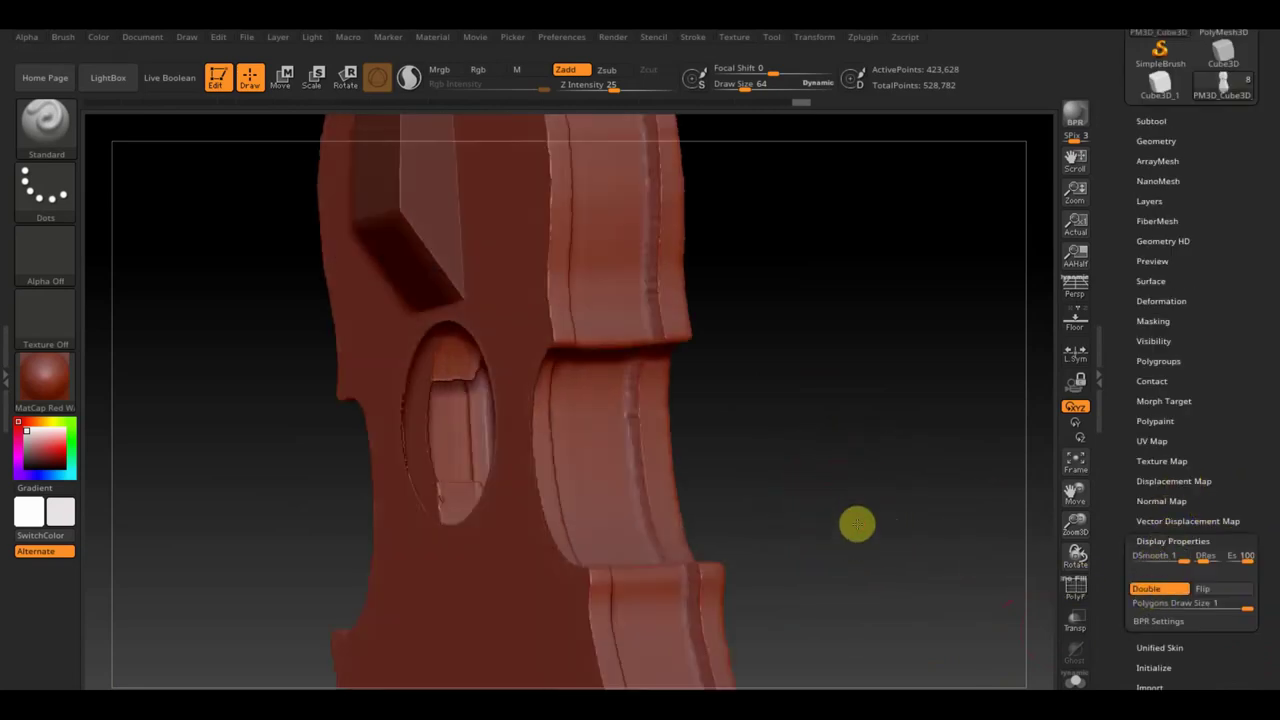
{"action": "key", "text": "ctrl+shift"}
{"action": "left_click", "coordinate": [447, 378], "text": "ctrl+shift"}
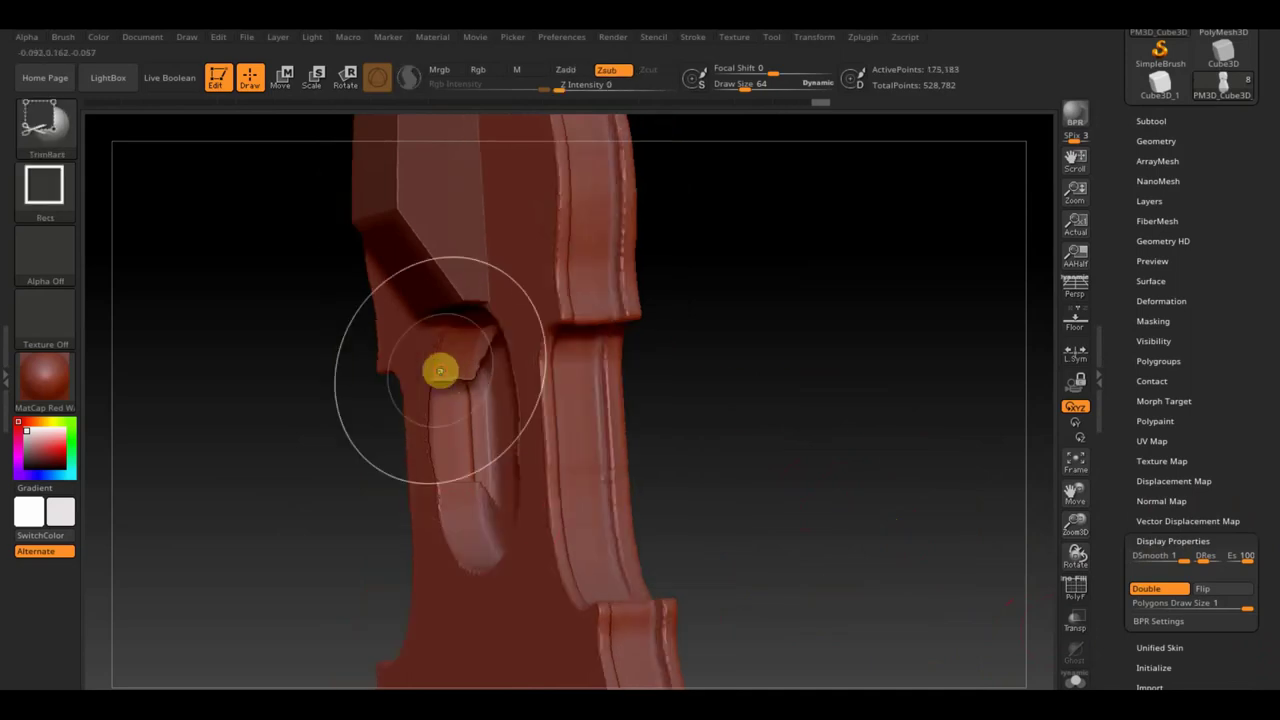
- Invert visibility and Del Hidden the leftover piece, leaving 353,613 total points
{"action": "left_click", "coordinate": [440, 371], "text": "ctrl+shift"}
{"action": "mouse_move", "coordinate": [726, 377]}
{"action": "left_mouse_down"}
{"action": "mouse_move", "coordinate": [738, 356]}
{"action": "mouse_move", "coordinate": [717, 314]}
{"action": "mouse_move", "coordinate": [734, 286]}
{"action": "mouse_move", "coordinate": [721, 363]}
{"action": "mouse_move", "coordinate": [786, 377]}
{"action": "left_mouse_up"}
{"action": "left_click", "coordinate": [1157, 141]}
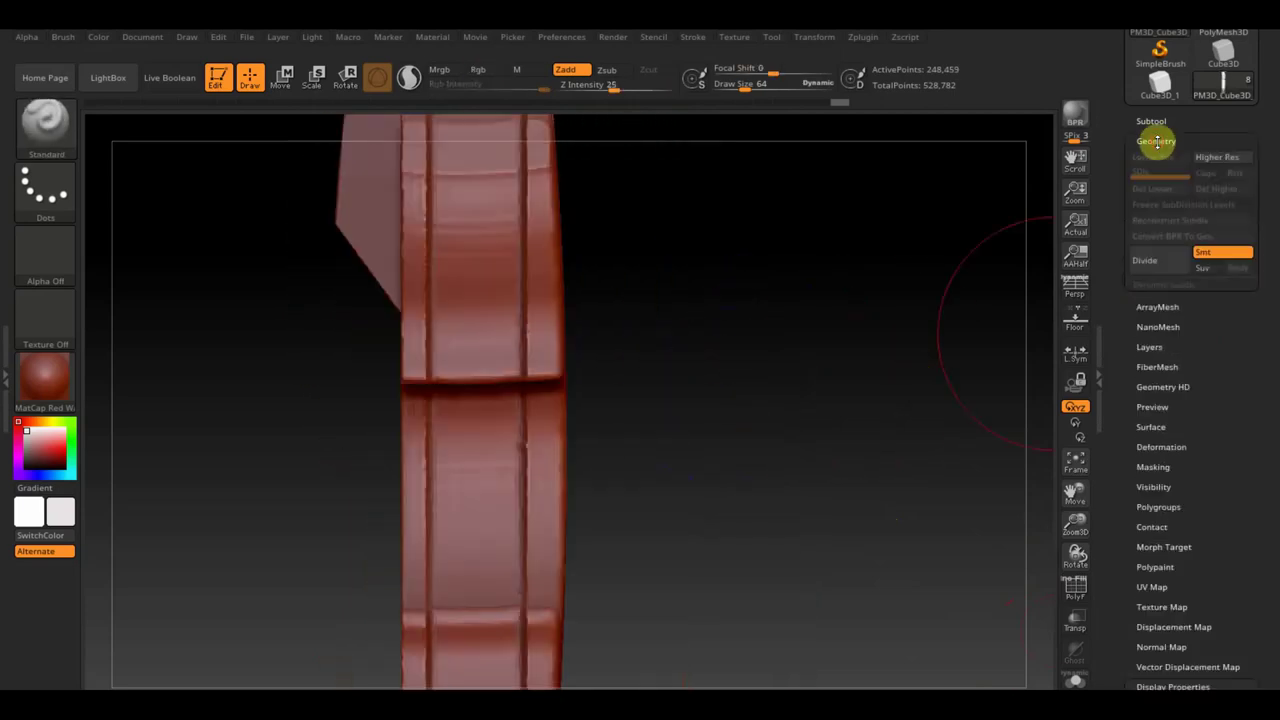
{"action": "left_click", "coordinate": [1153, 476]}
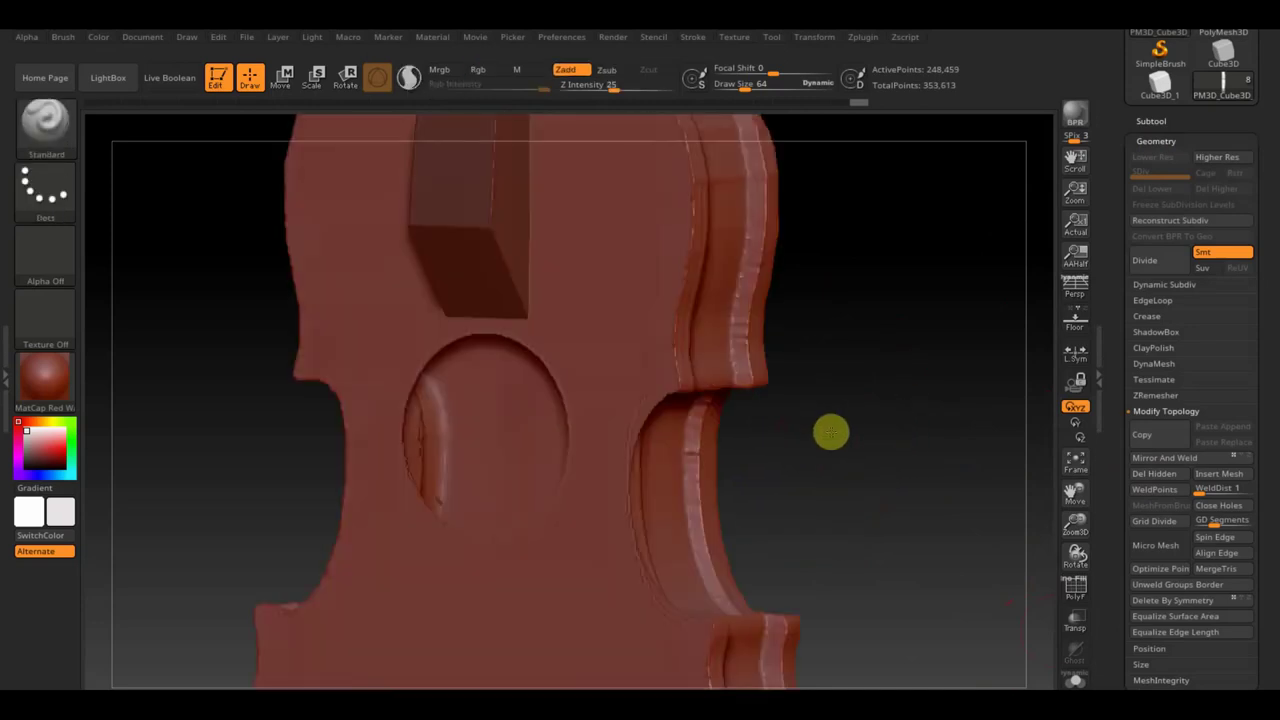
{"action": "left_click", "coordinate": [895, 451], "text": "ctrl"}
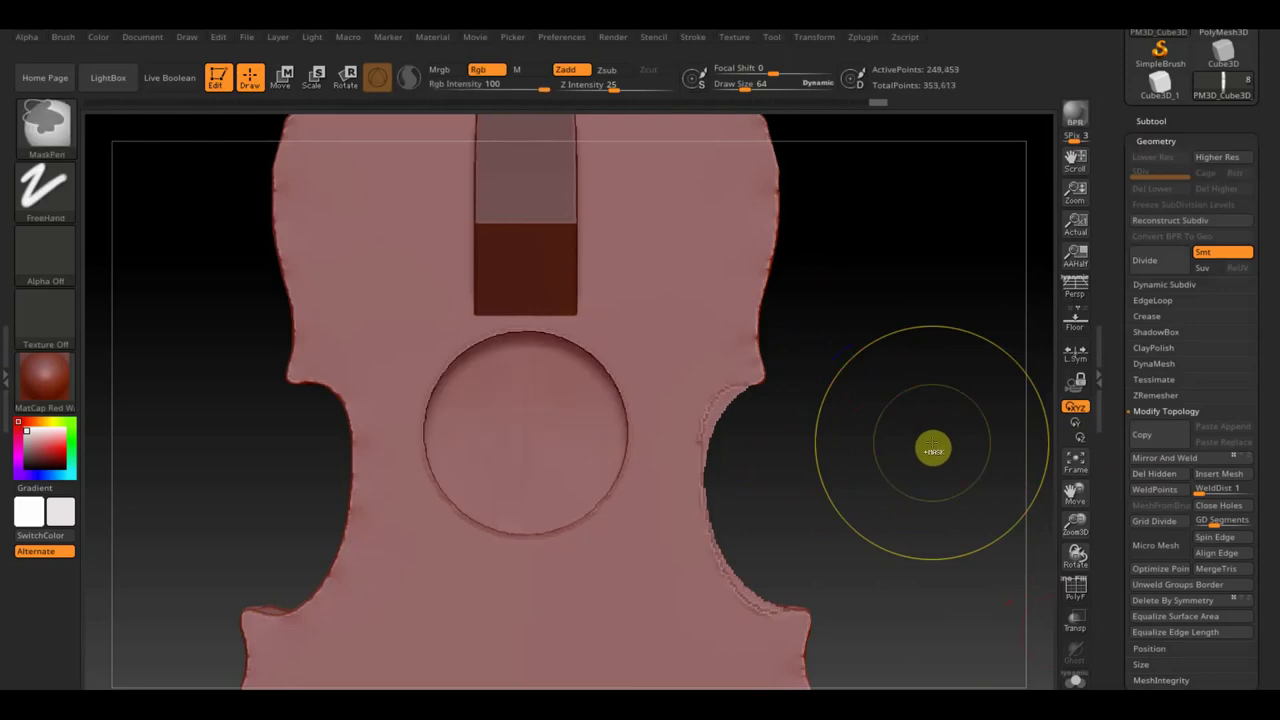
{"action": "mouse_move", "coordinate": [953, 489]}
{"action": "left_mouse_down"}
{"action": "mouse_move", "coordinate": [837, 411]}
{"action": "mouse_move", "coordinate": [863, 411]}
{"action": "mouse_move", "coordinate": [794, 437]}
{"action": "mouse_move", "coordinate": [860, 423]}
{"action": "mouse_move", "coordinate": [848, 390]}
{"action": "mouse_move", "coordinate": [826, 434]}
{"action": "mouse_move", "coordinate": [843, 449]}
{"action": "mouse_move", "coordinate": [846, 414]}
{"action": "mouse_move", "coordinate": [817, 429]}
{"action": "left_mouse_up"}
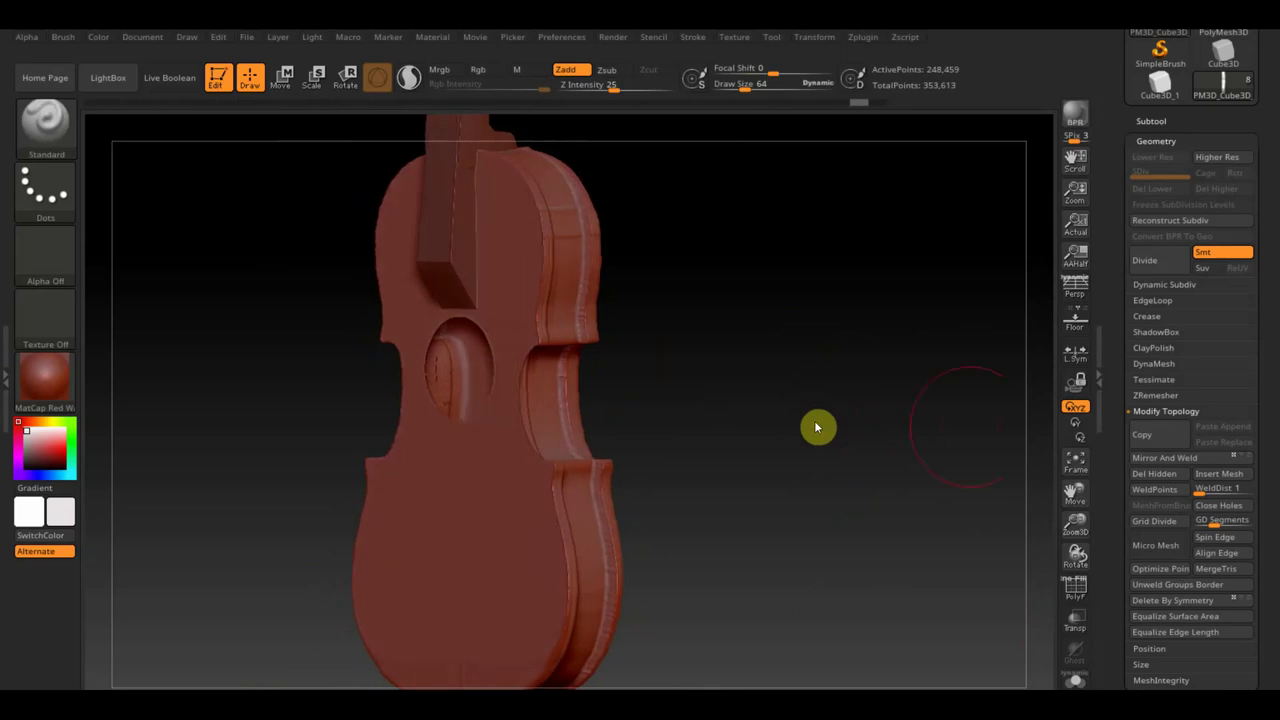
{"action": "left_click", "coordinate": [1158, 140]}
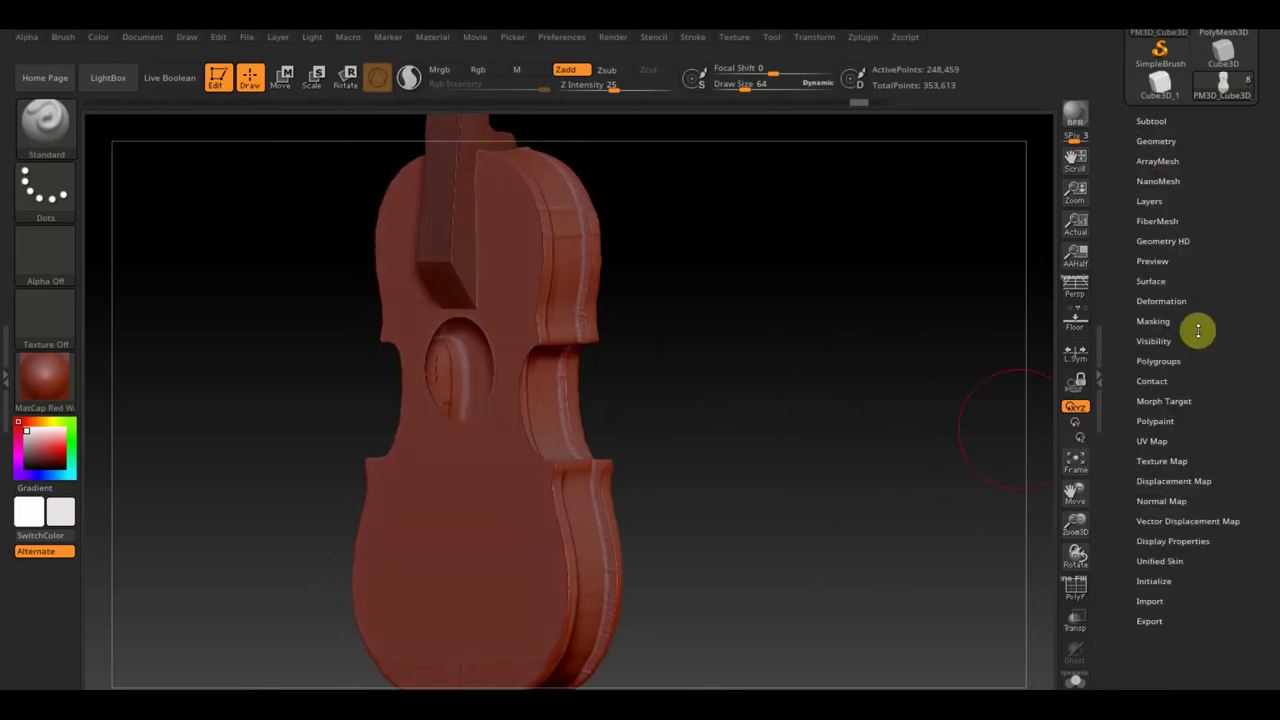
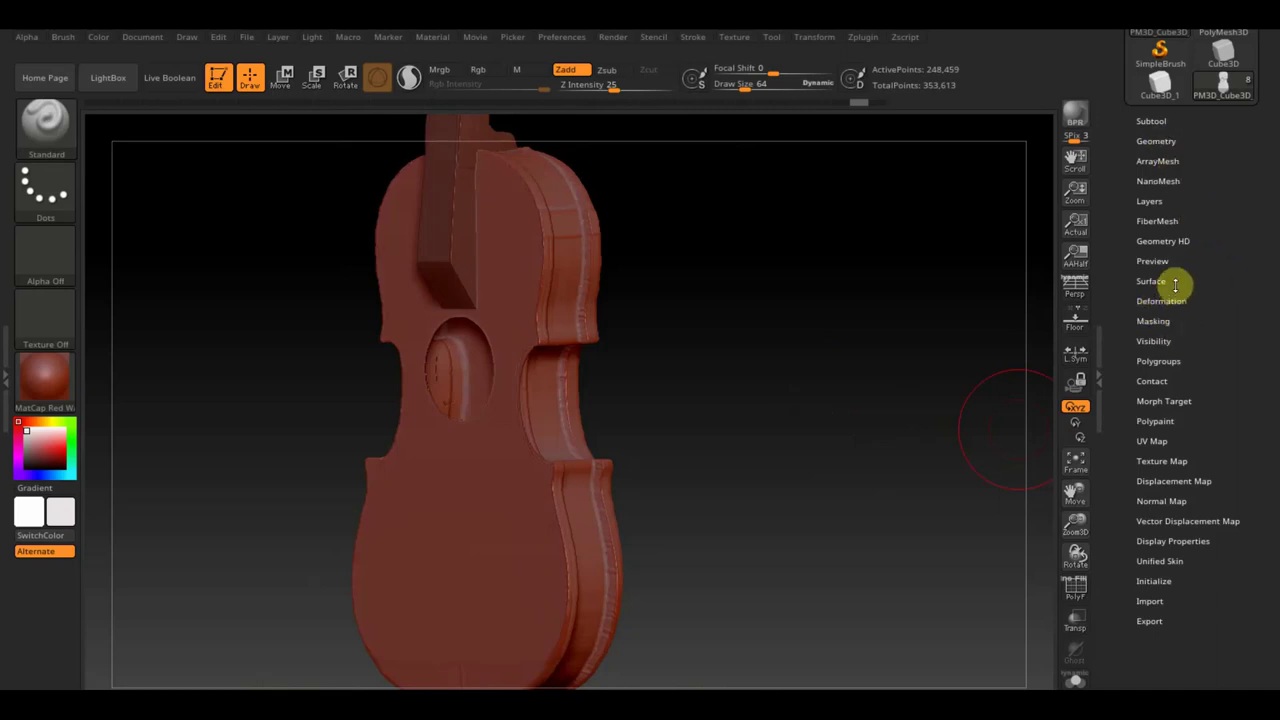
- Show the Deformation options, inspect the violin from the side, and expand the Subtool list
{"action": "left_click", "coordinate": [1165, 301]}
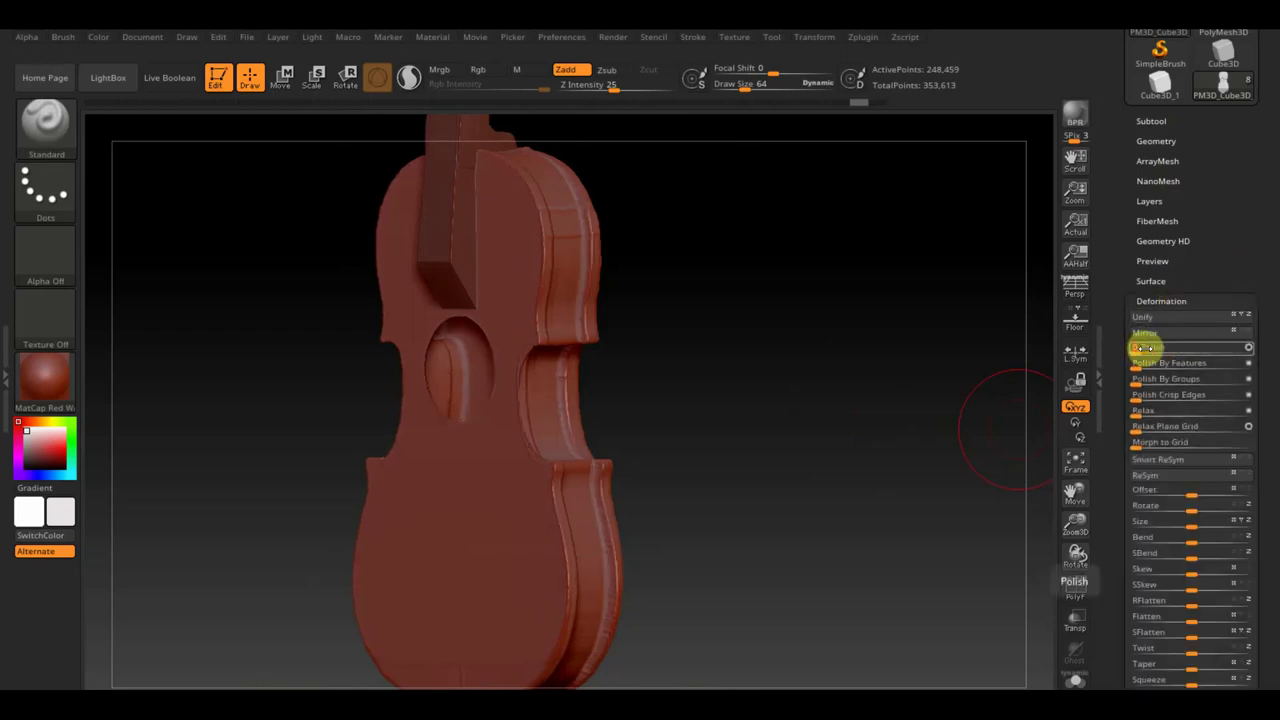
{"action": "mouse_move", "coordinate": [893, 357]}
{"action": "left_mouse_down"}
{"action": "mouse_move", "coordinate": [857, 363]}
{"action": "mouse_move", "coordinate": [874, 376]}
{"action": "left_mouse_up"}
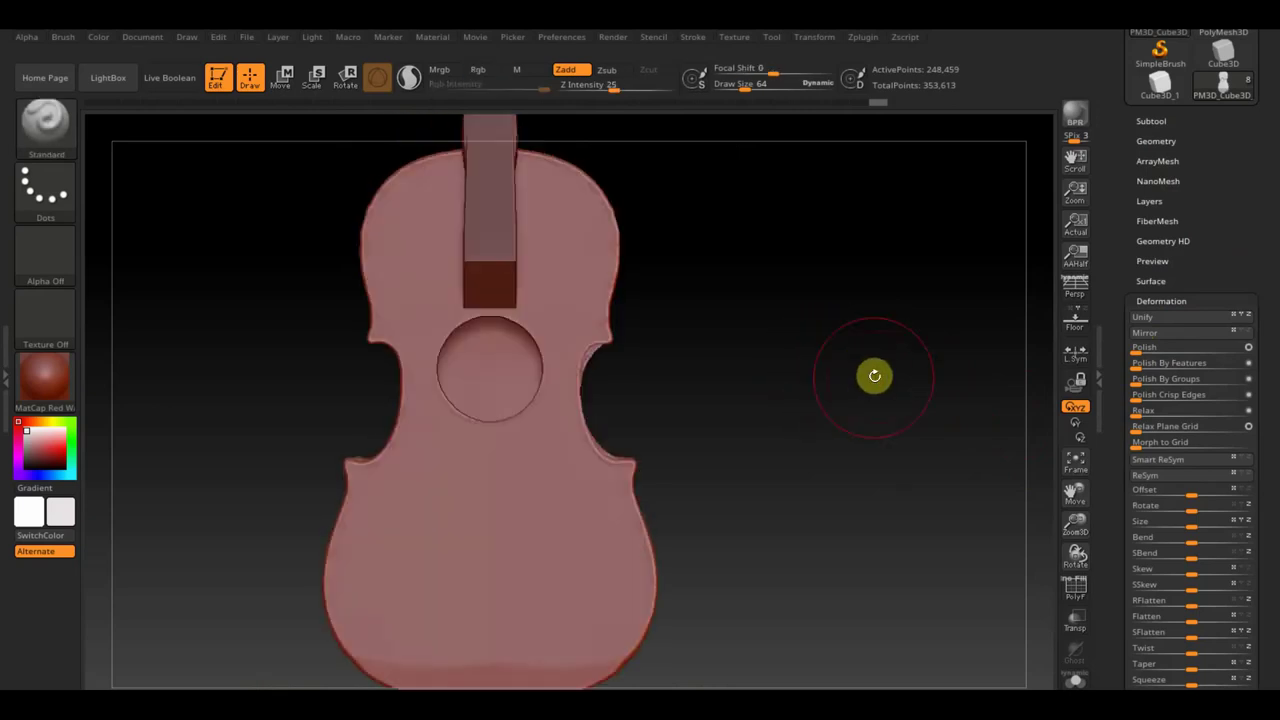
{"action": "mouse_move", "coordinate": [874, 438]}
{"action": "left_mouse_down", "text": "alt"}
{"action": "mouse_move", "coordinate": [843, 410]}
{"action": "mouse_move", "coordinate": [808, 437]}
{"action": "mouse_move", "coordinate": [734, 451]}
{"action": "left_mouse_up", "text": "alt"}
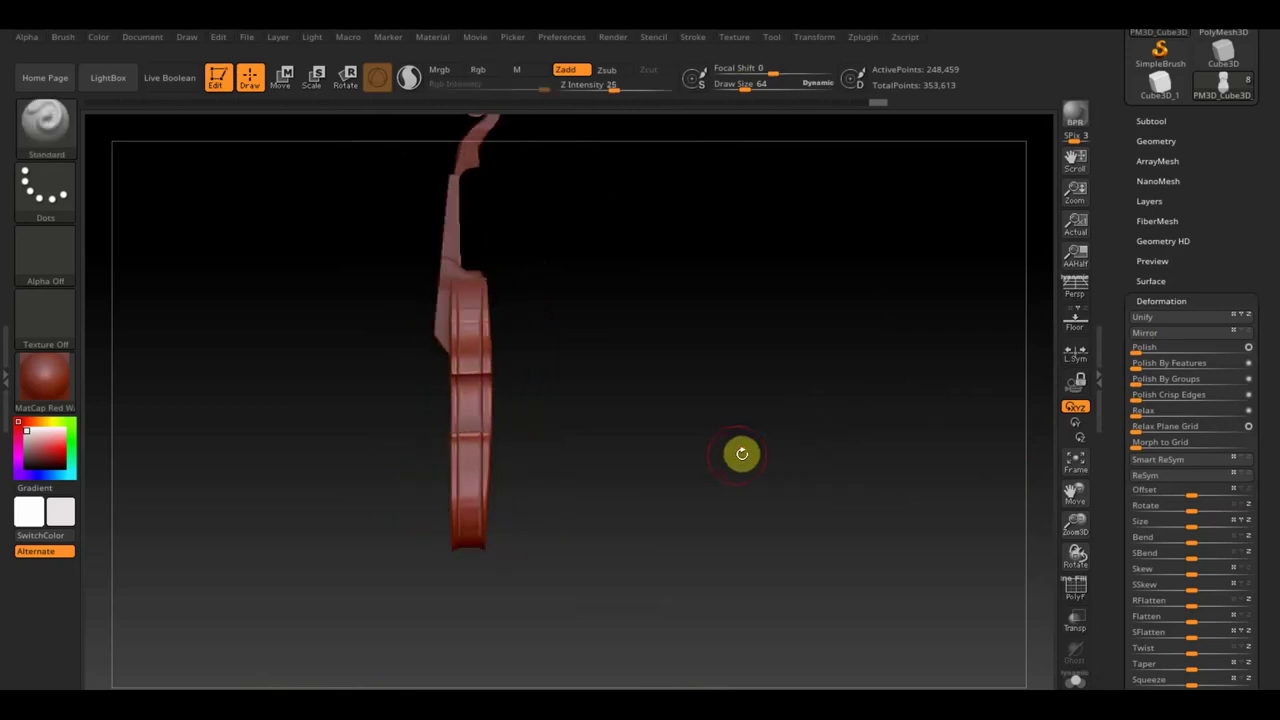
{"action": "left_click", "coordinate": [1173, 130]}
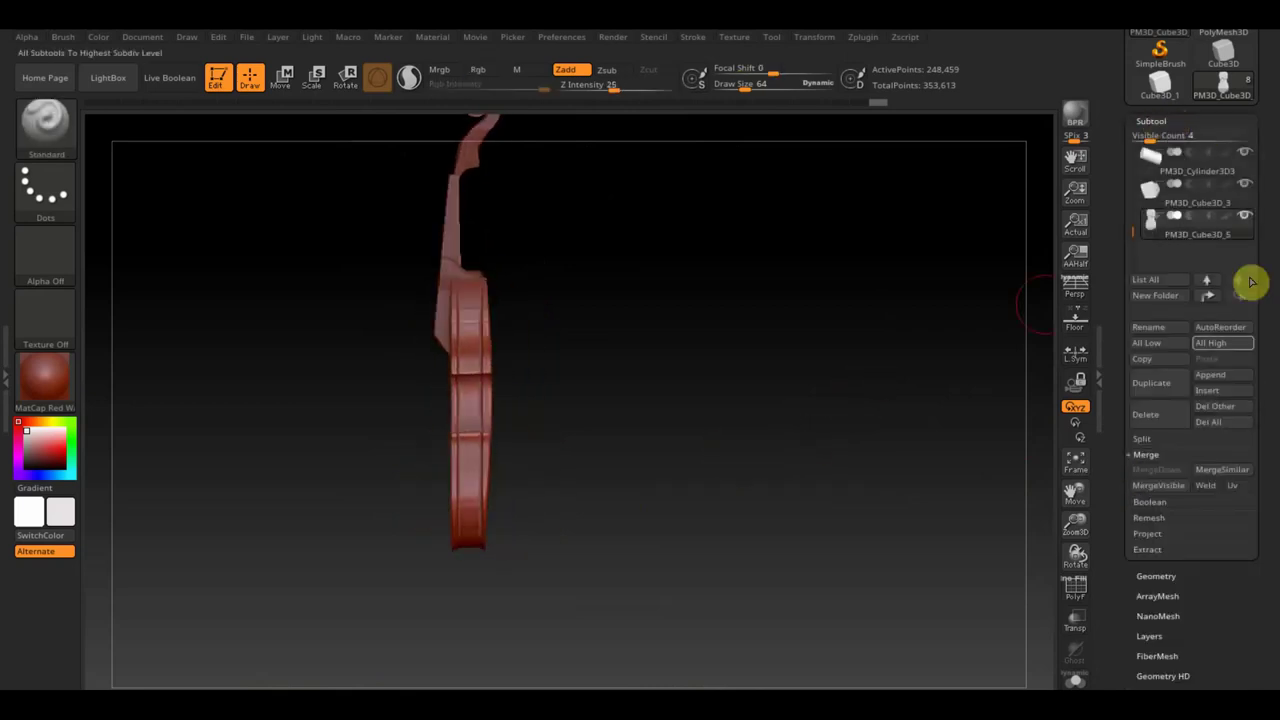
- Append a Cube3D part and flatten it into a thin slab moved down onto the lower body
{"action": "left_click", "coordinate": [1221, 384]}
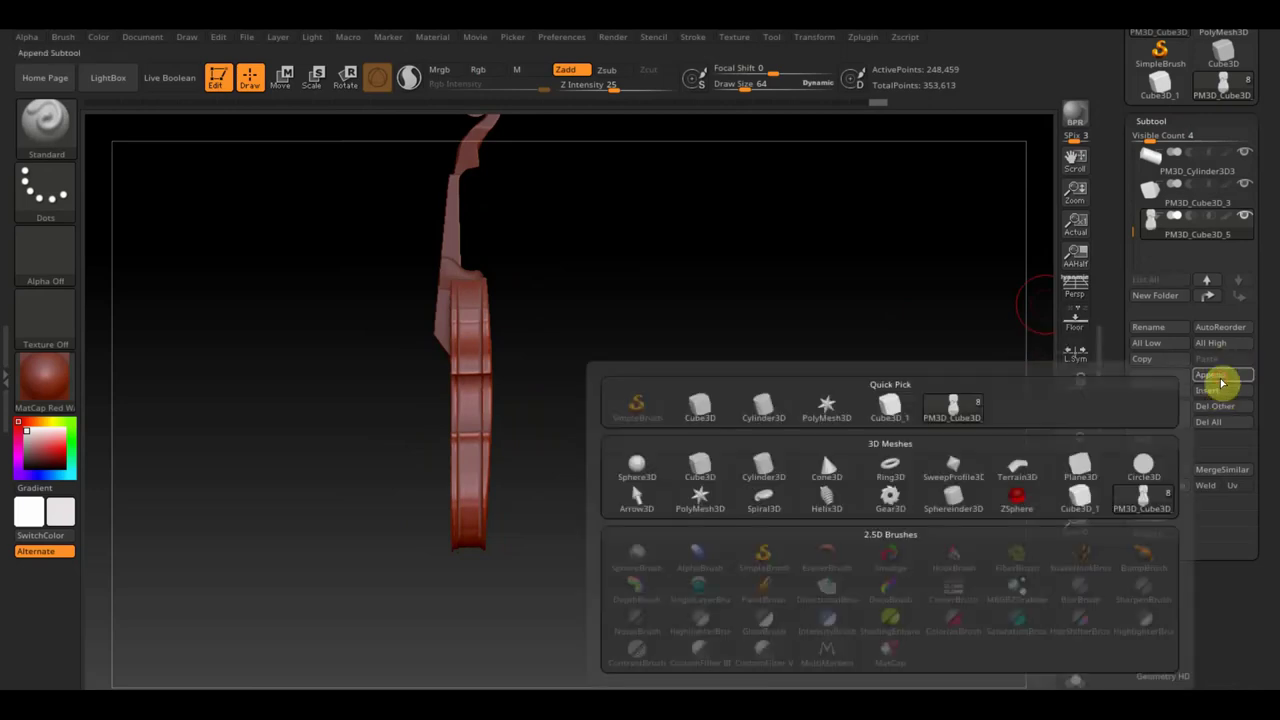
{"action": "left_click", "coordinate": [702, 408]}
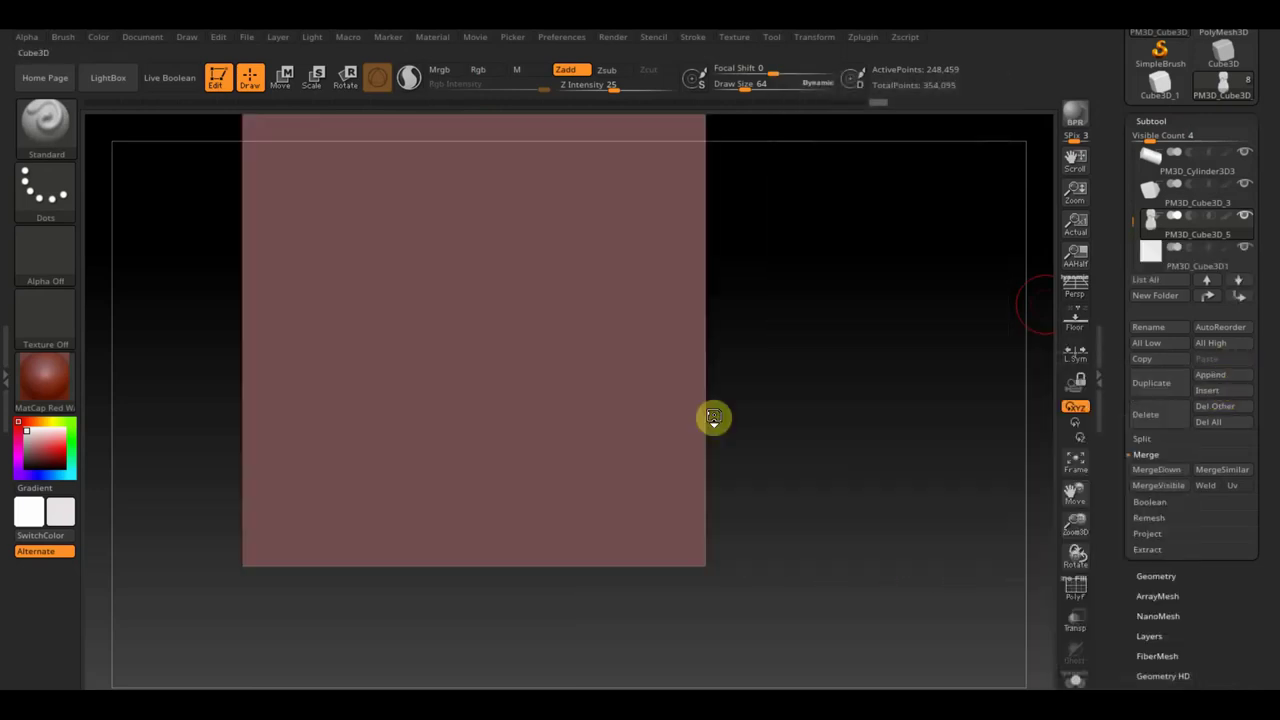
{"action": "left_click", "coordinate": [668, 395], "text": "alt"}
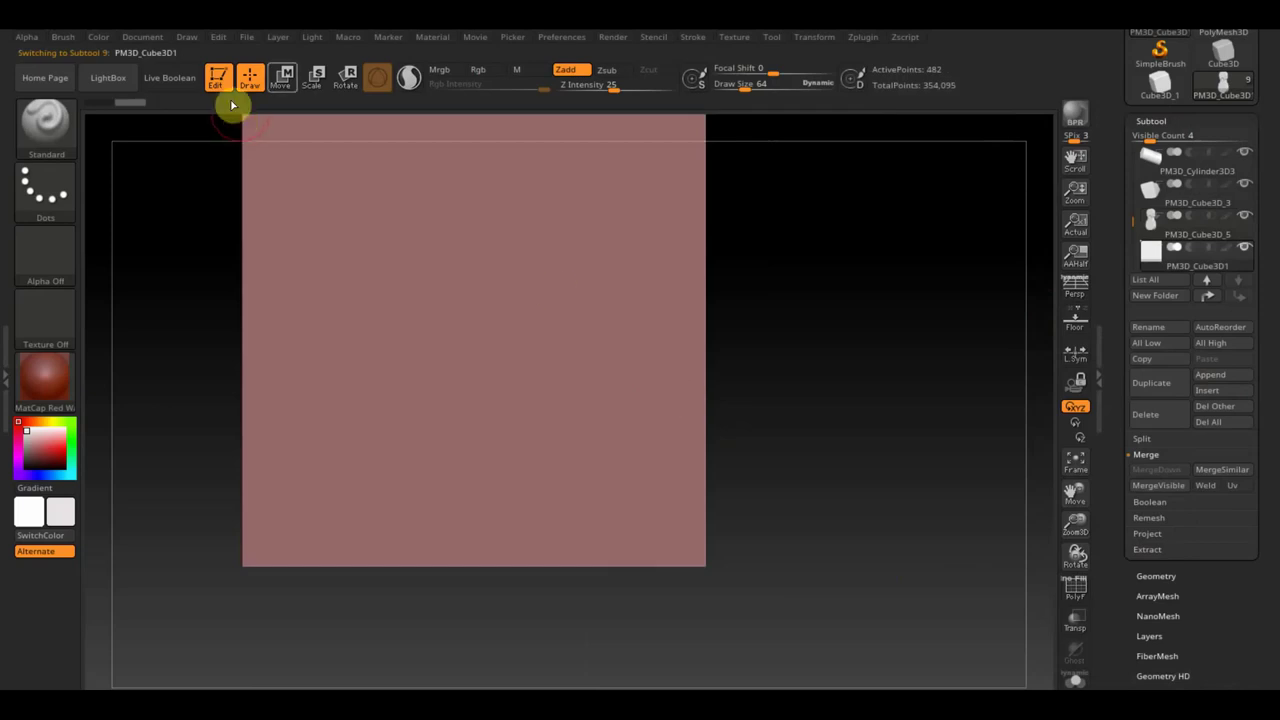
{"action": "left_click", "coordinate": [281, 78]}
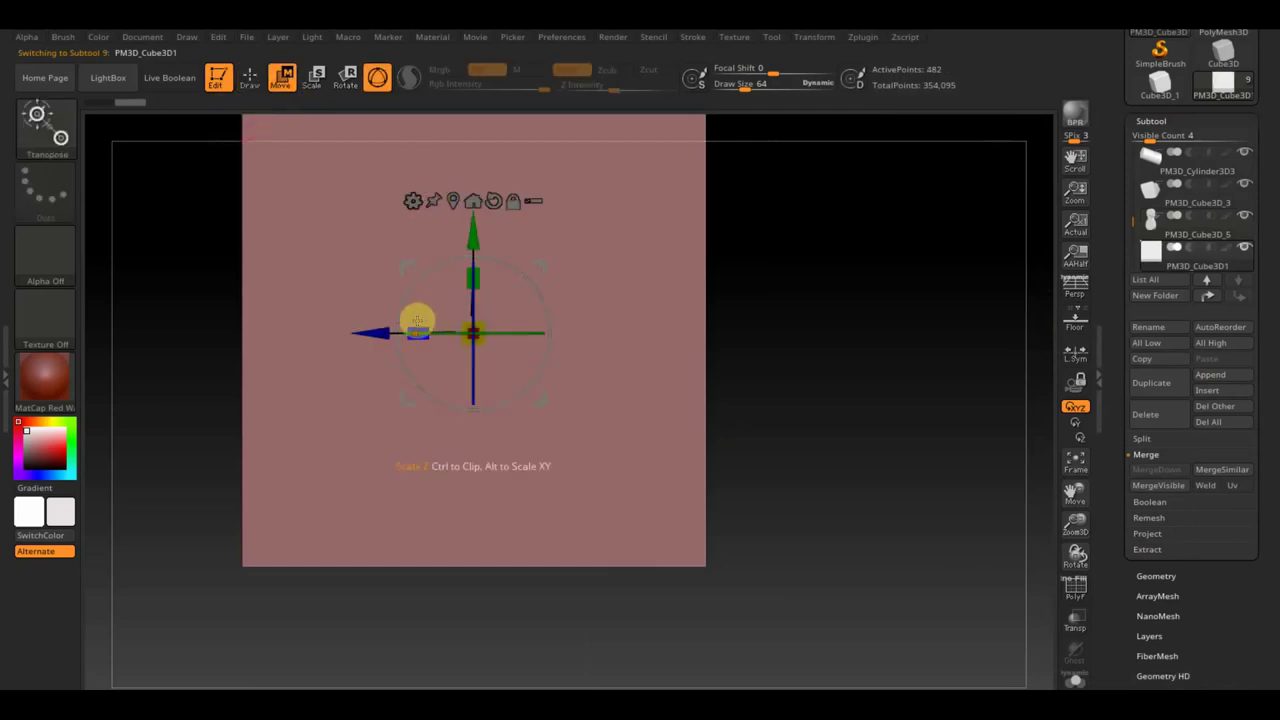
{"action": "left_click_drag", "start_coordinate": [417, 320], "coordinate": [651, 323]}
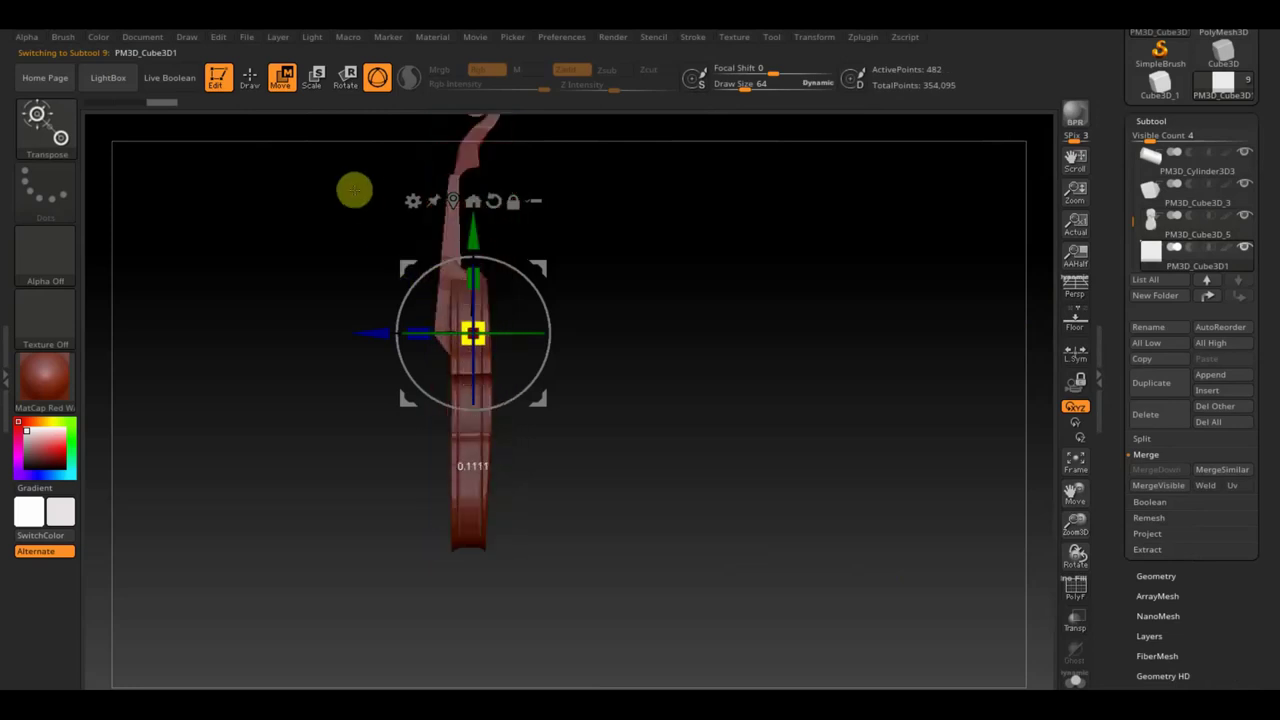
{"action": "left_click_drag", "start_coordinate": [372, 333], "coordinate": [314, 331]}
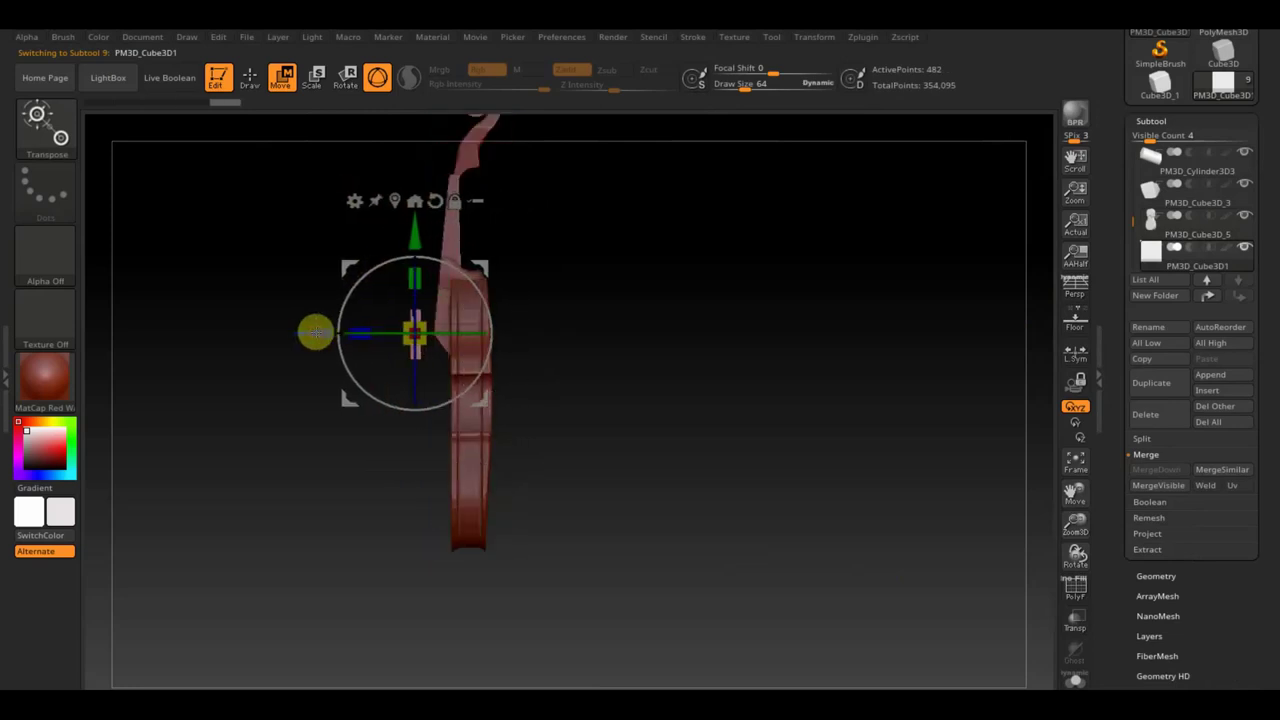
{"action": "left_click_drag", "start_coordinate": [420, 228], "coordinate": [494, 366]}
- Narrow the block into a tall rectangle from the front view and mask its lower end
{"action": "scroll", "coordinate": [623, 371], "scroll_direction": "up", "scroll_amount": 5}
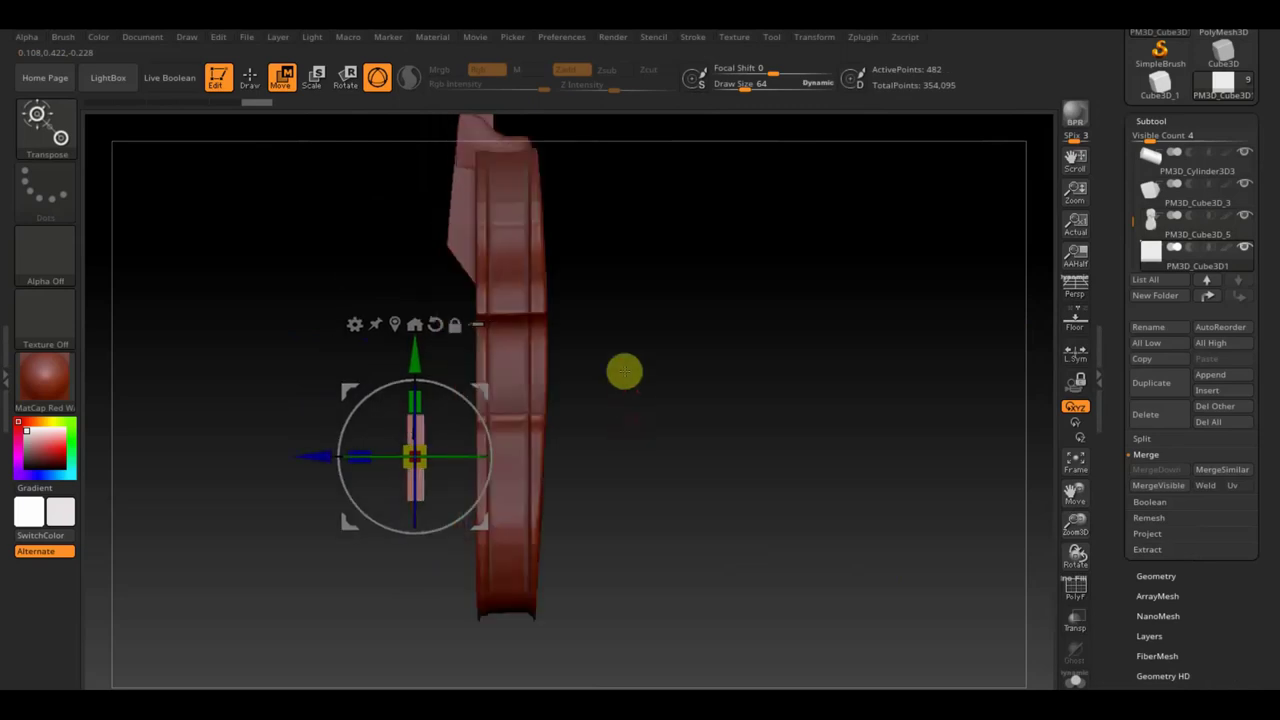
{"action": "left_click_drag", "start_coordinate": [689, 445], "coordinate": [777, 466], "text": "shift"}
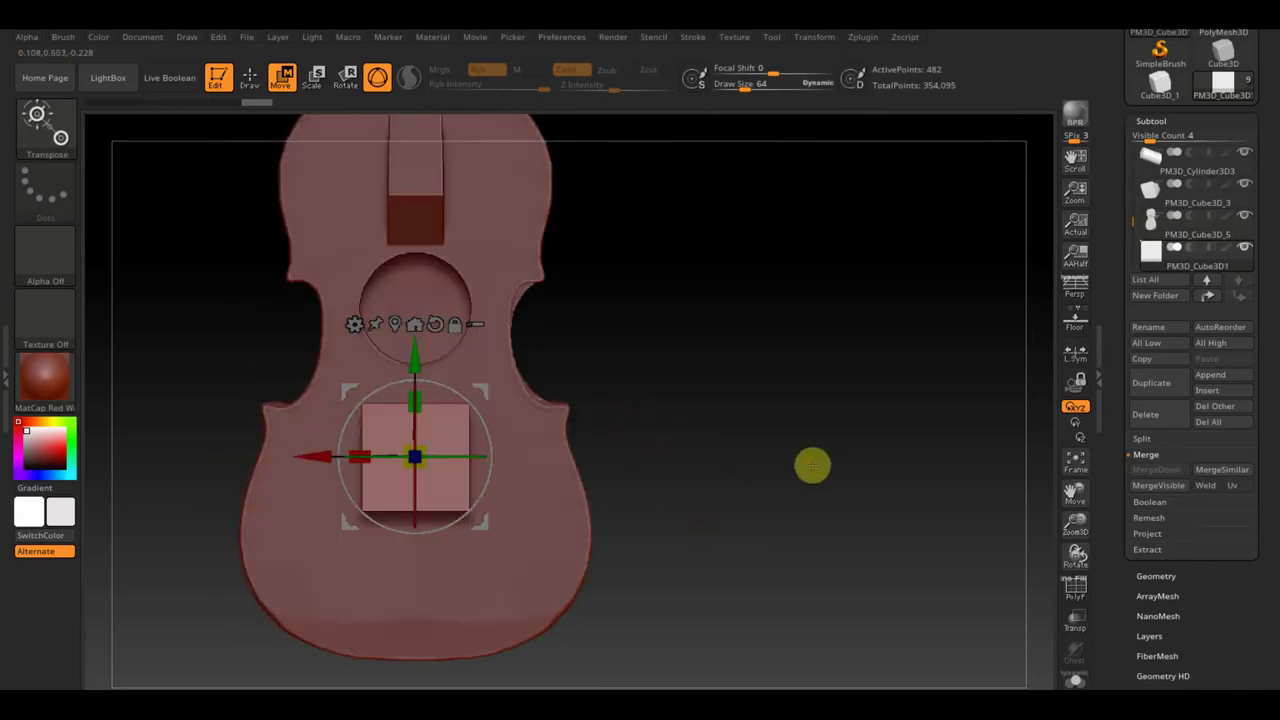
{"action": "left_click_drag", "start_coordinate": [359, 457], "coordinate": [370, 449]}
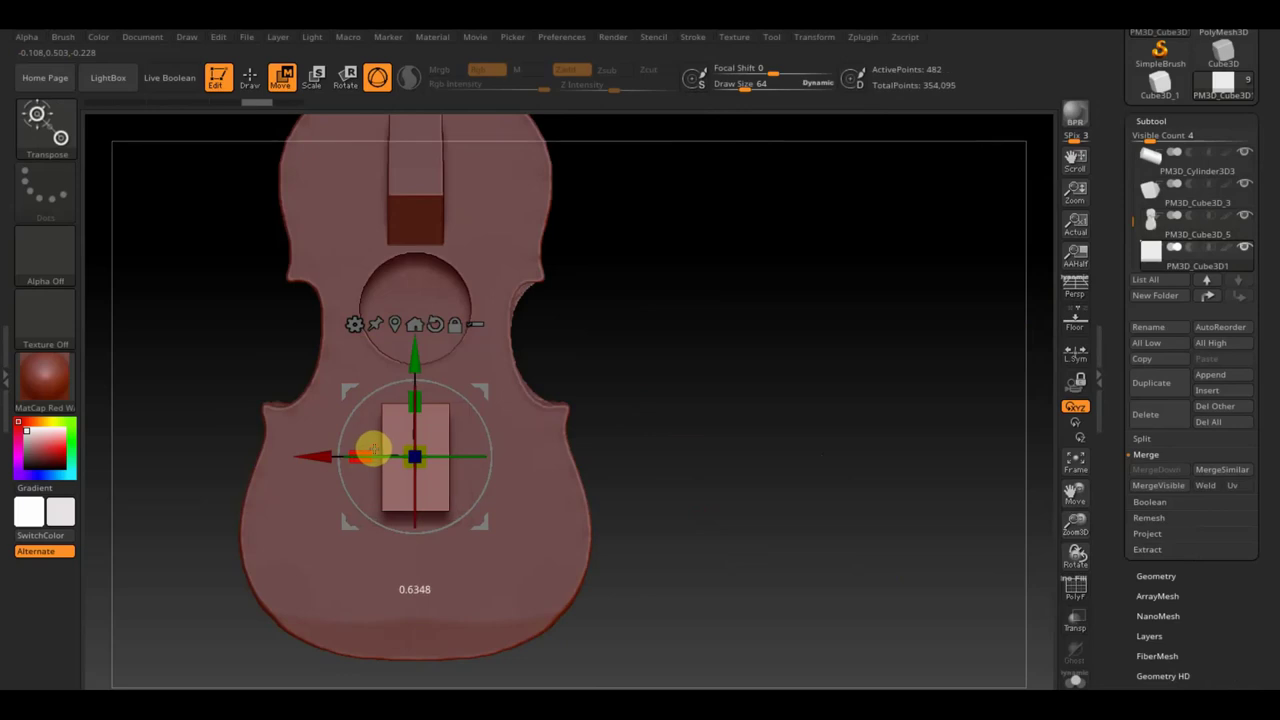
{"action": "left_click", "coordinate": [250, 78]}
{"action": "left_click_drag", "start_coordinate": [650, 637], "coordinate": [326, 474], "text": "ctrl"}
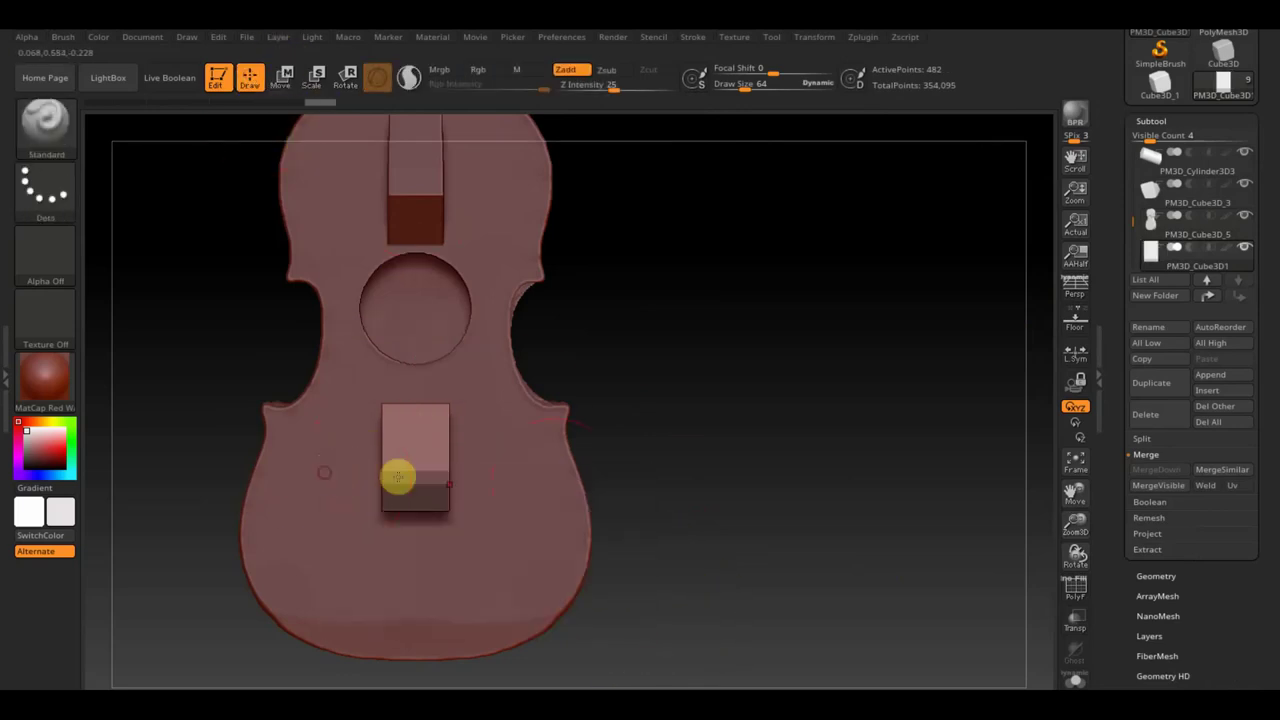
- Invert the mask, then pull the block's free end down the body and out from it
{"action": "left_click", "coordinate": [757, 463], "text": "ctrl"}
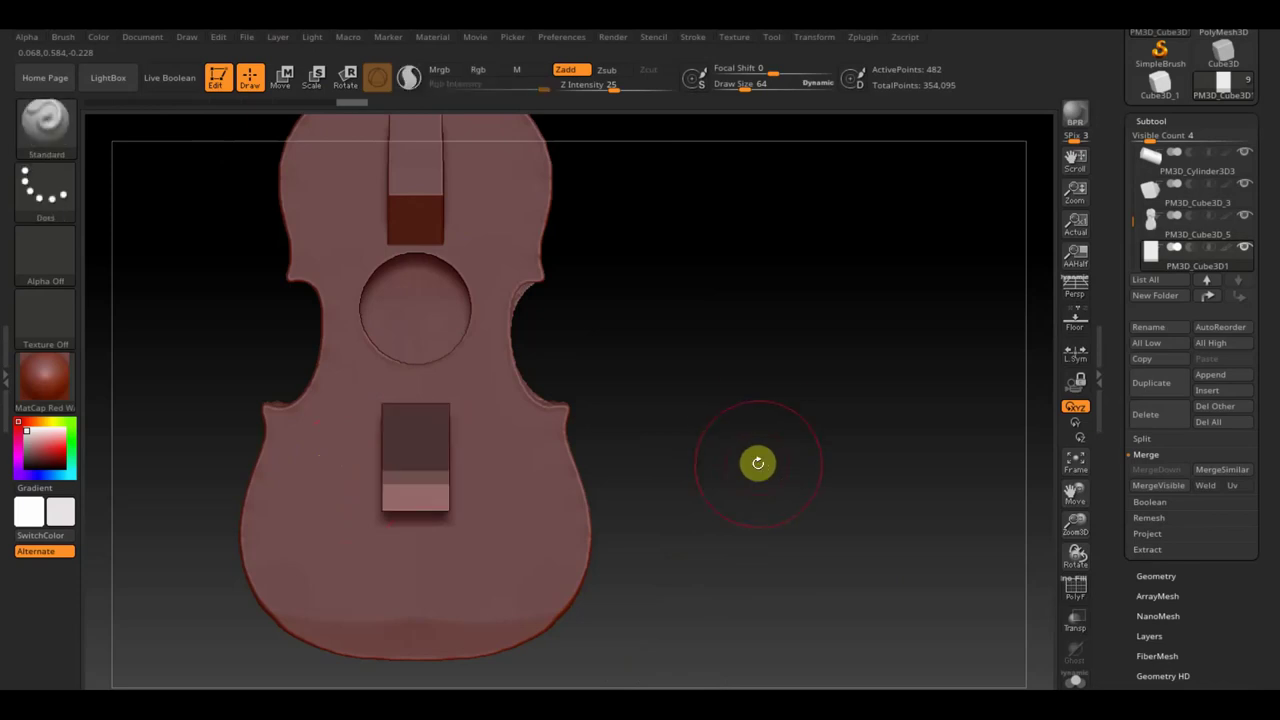
{"action": "left_click", "coordinate": [282, 76]}
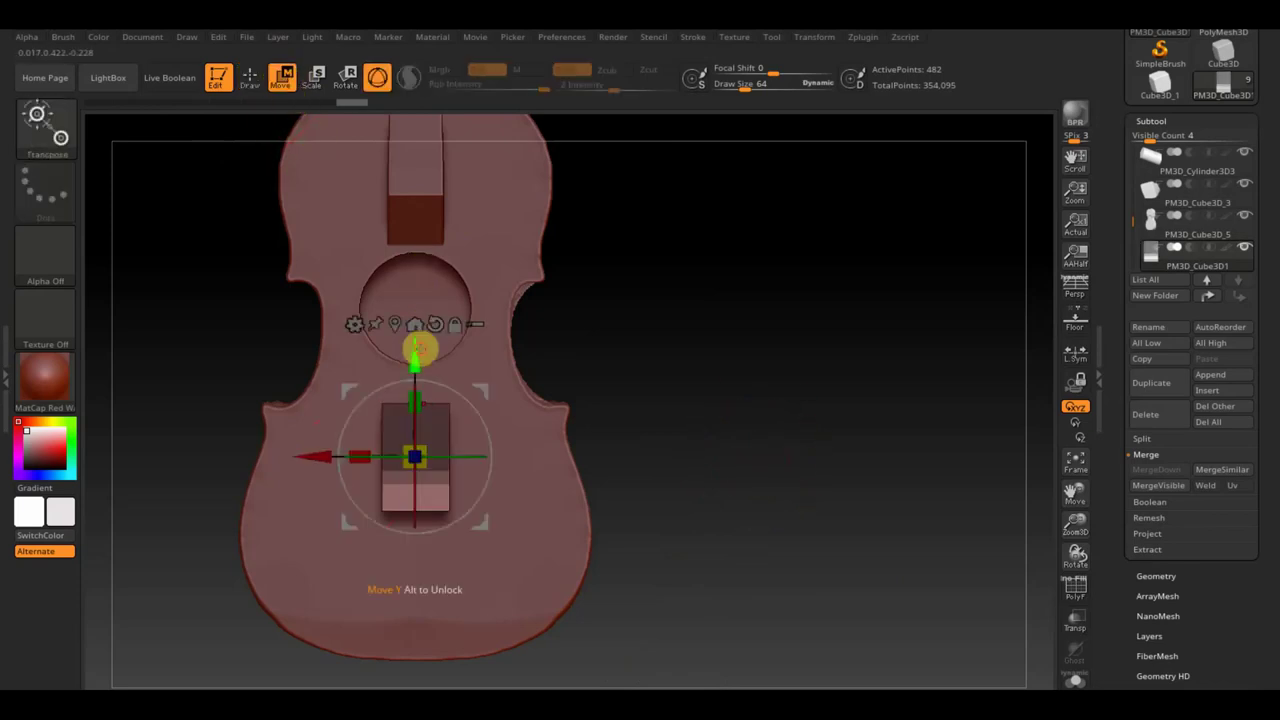
{"action": "left_click_drag", "start_coordinate": [416, 346], "coordinate": [418, 422]}
{"action": "left_click_drag", "start_coordinate": [593, 453], "coordinate": [710, 503]}
{"action": "left_click_drag", "start_coordinate": [303, 540], "coordinate": [340, 549]}
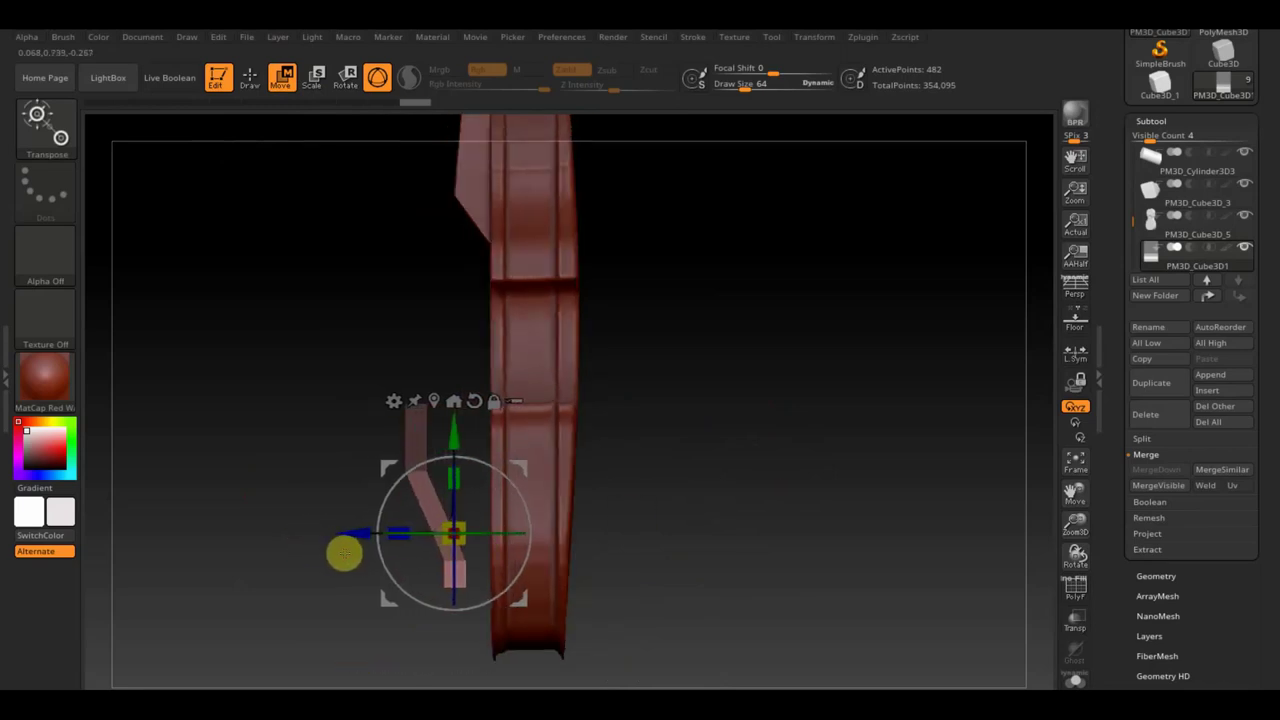
- Push the piece further out, lower it slightly, taper it, and select PM3D_Cube3D_4
{"action": "left_click_drag", "start_coordinate": [363, 606], "coordinate": [366, 620], "text": "shift"}
{"action": "left_click_drag", "start_coordinate": [791, 566], "coordinate": [462, 529], "text": "shift"}
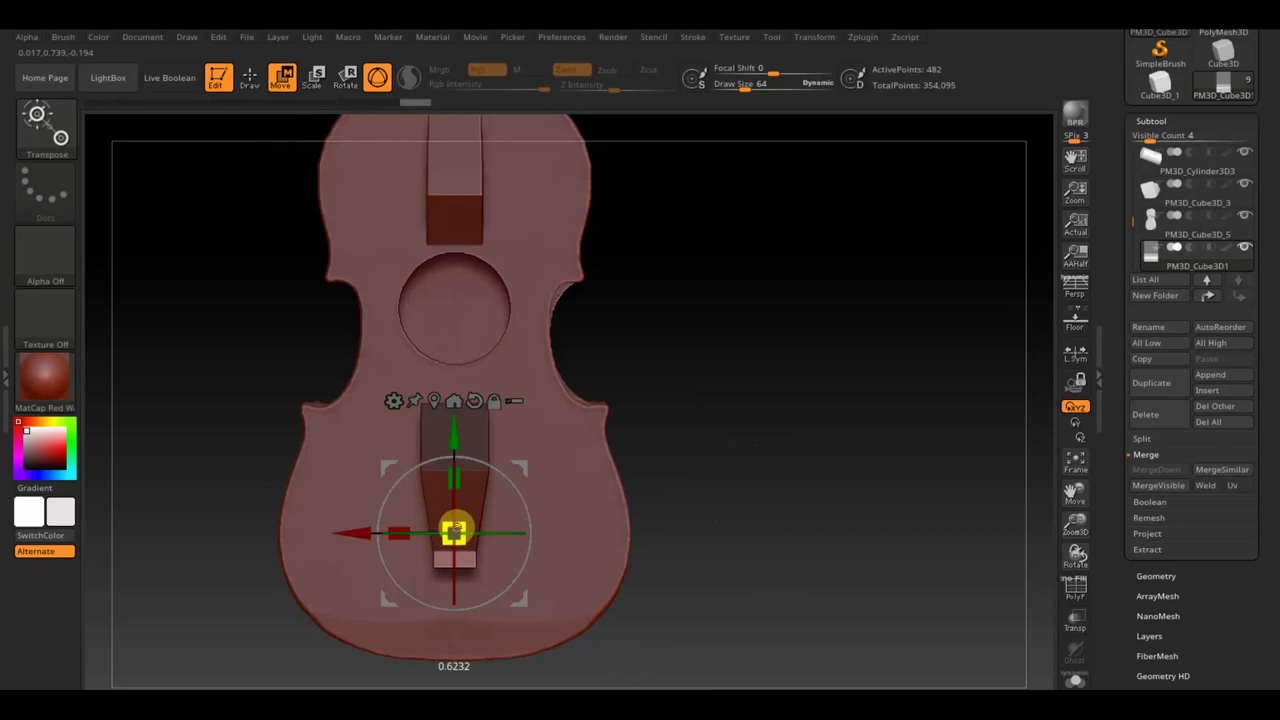
{"action": "left_click_drag", "start_coordinate": [803, 446], "coordinate": [767, 474], "text": "shift"}
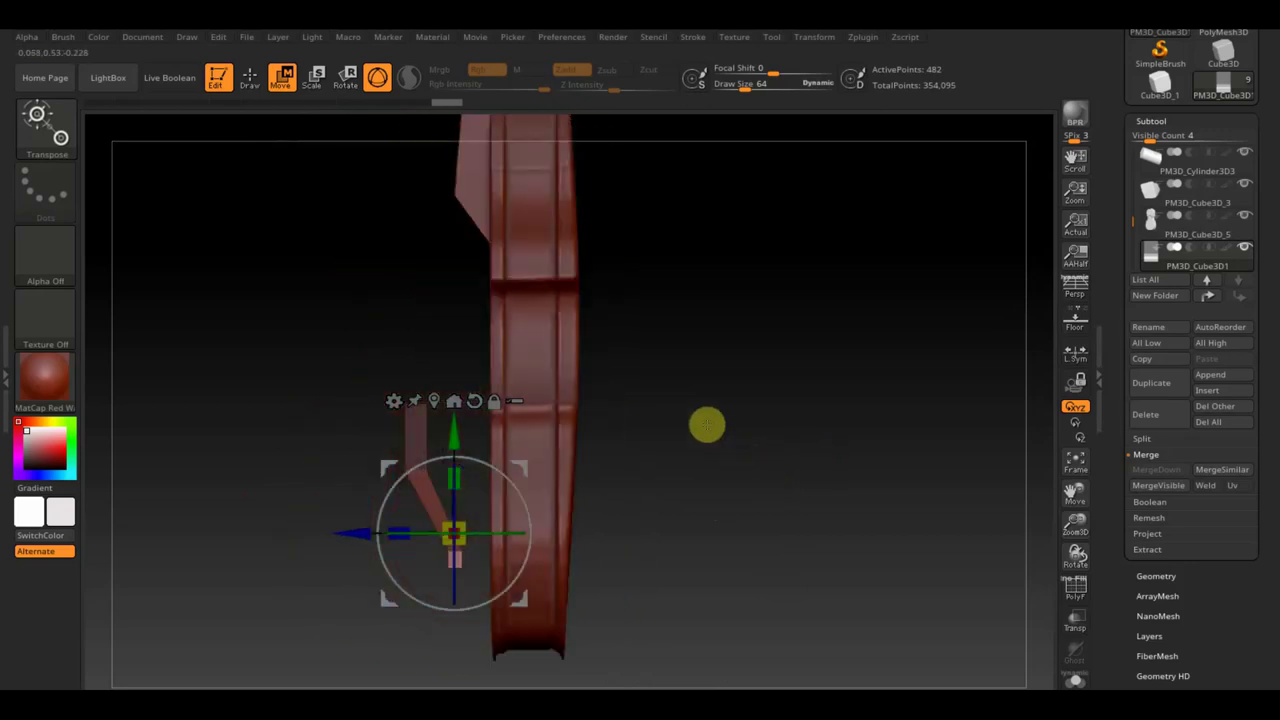
{"action": "left_click_drag", "start_coordinate": [337, 531], "coordinate": [371, 545]}
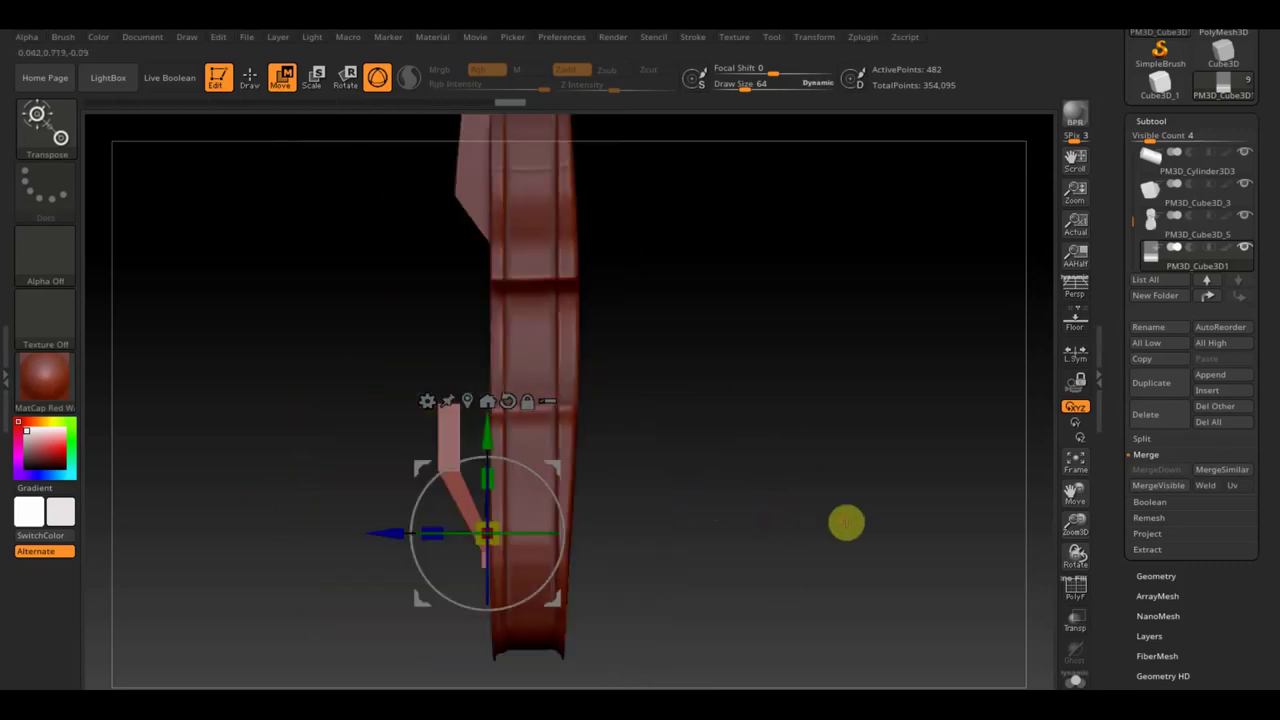
{"action": "left_click_drag", "start_coordinate": [843, 525], "coordinate": [843, 537], "text": "shift"}
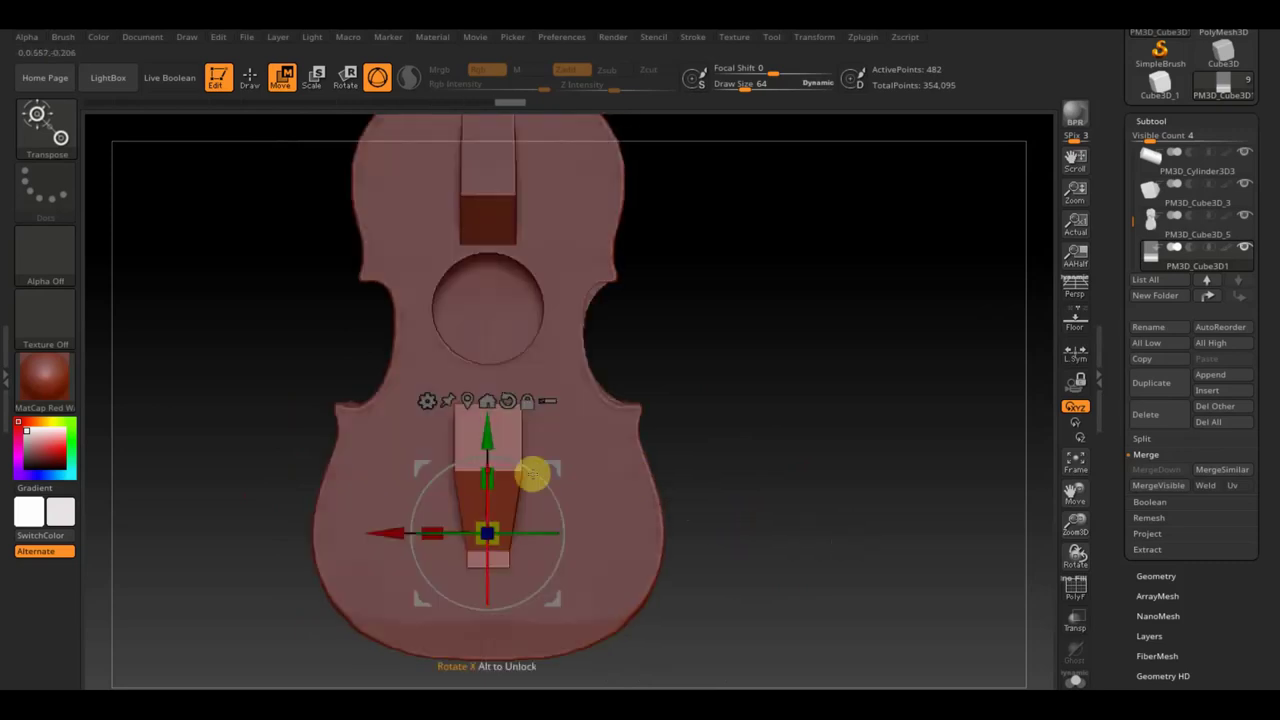
{"action": "left_click_drag", "start_coordinate": [481, 446], "coordinate": [489, 470]}
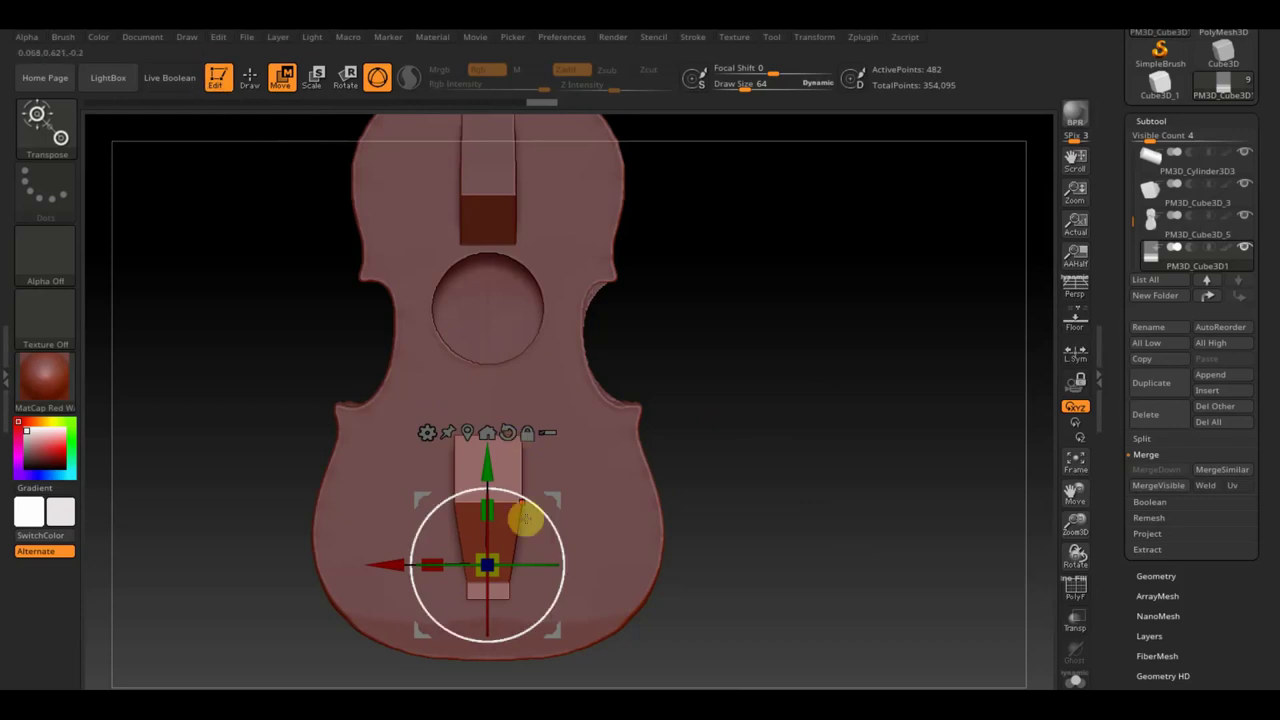
{"action": "left_click_drag", "start_coordinate": [506, 550], "coordinate": [500, 547]}
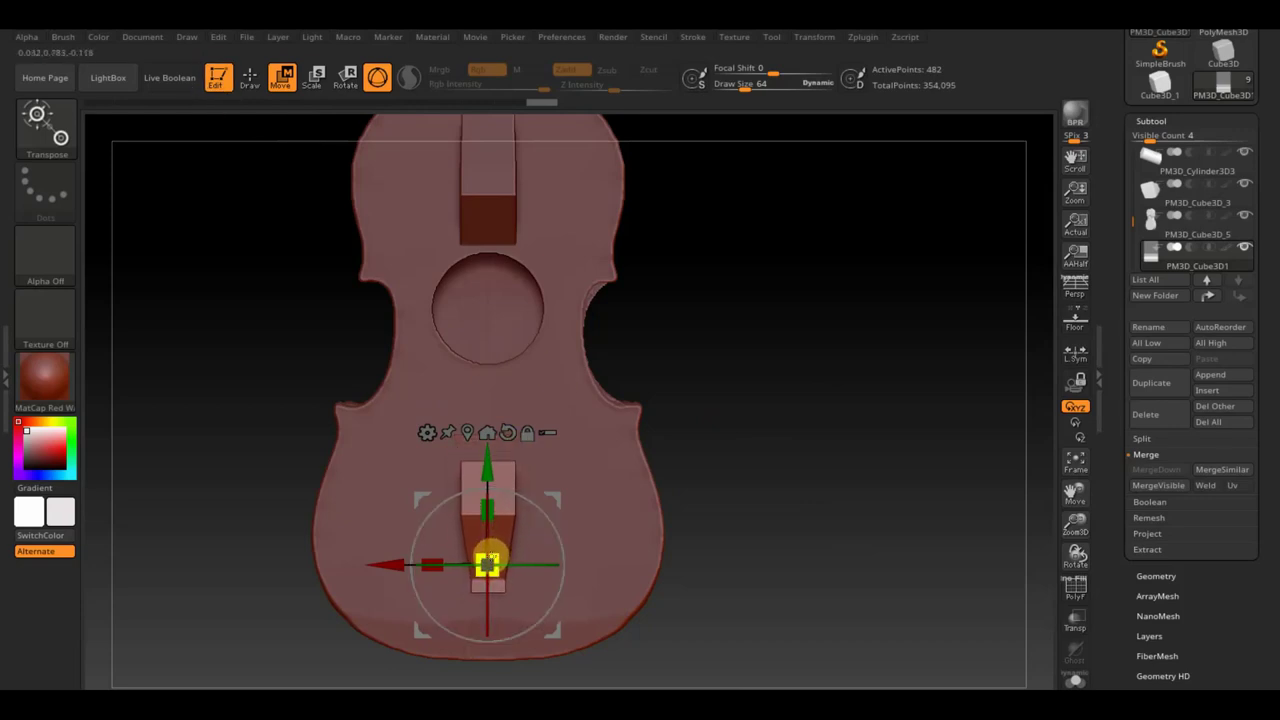
{"action": "mouse_move", "coordinate": [713, 493]}
{"action": "left_mouse_down"}
{"action": "mouse_move", "coordinate": [637, 493]}
{"action": "mouse_move", "coordinate": [734, 487]}
{"action": "mouse_move", "coordinate": [698, 494]}
{"action": "mouse_move", "coordinate": [688, 466]}
{"action": "left_mouse_up"}
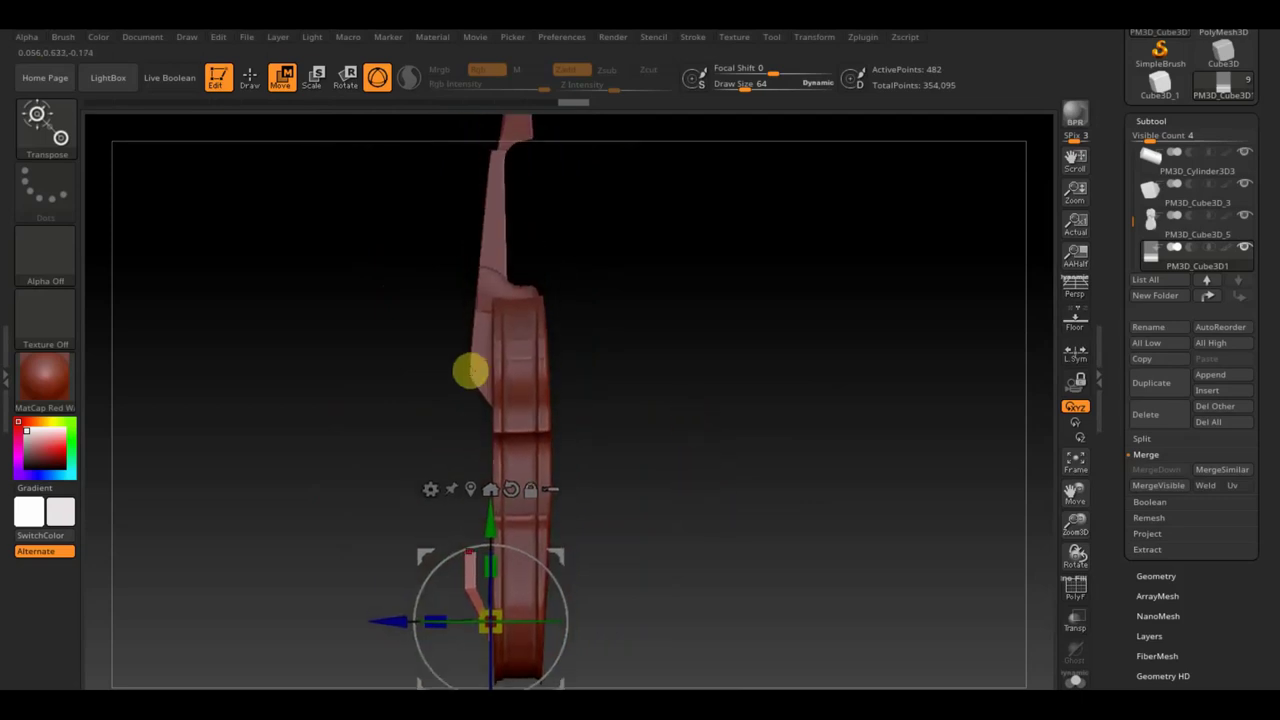
{"action": "left_click", "coordinate": [482, 362]}
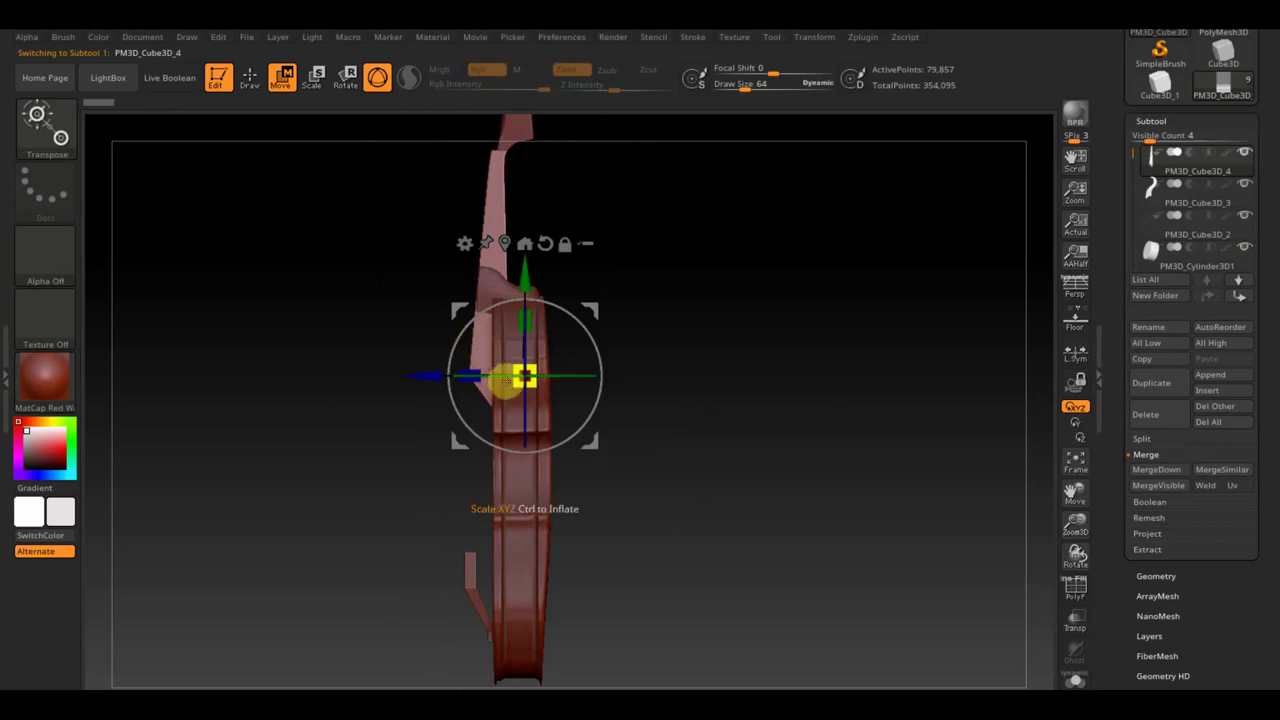
- Append another cube and squeeze it down into a thin slab
{"action": "left_click", "coordinate": [1223, 376]}
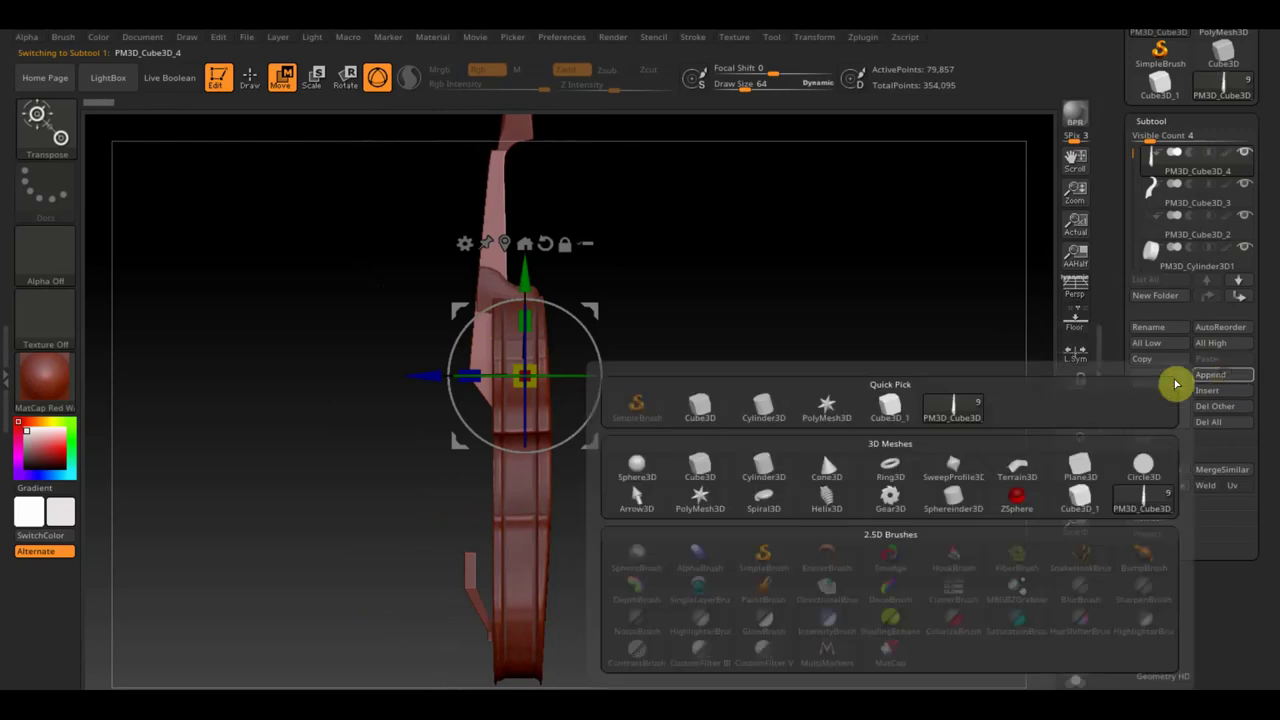
{"action": "left_click", "coordinate": [705, 468]}
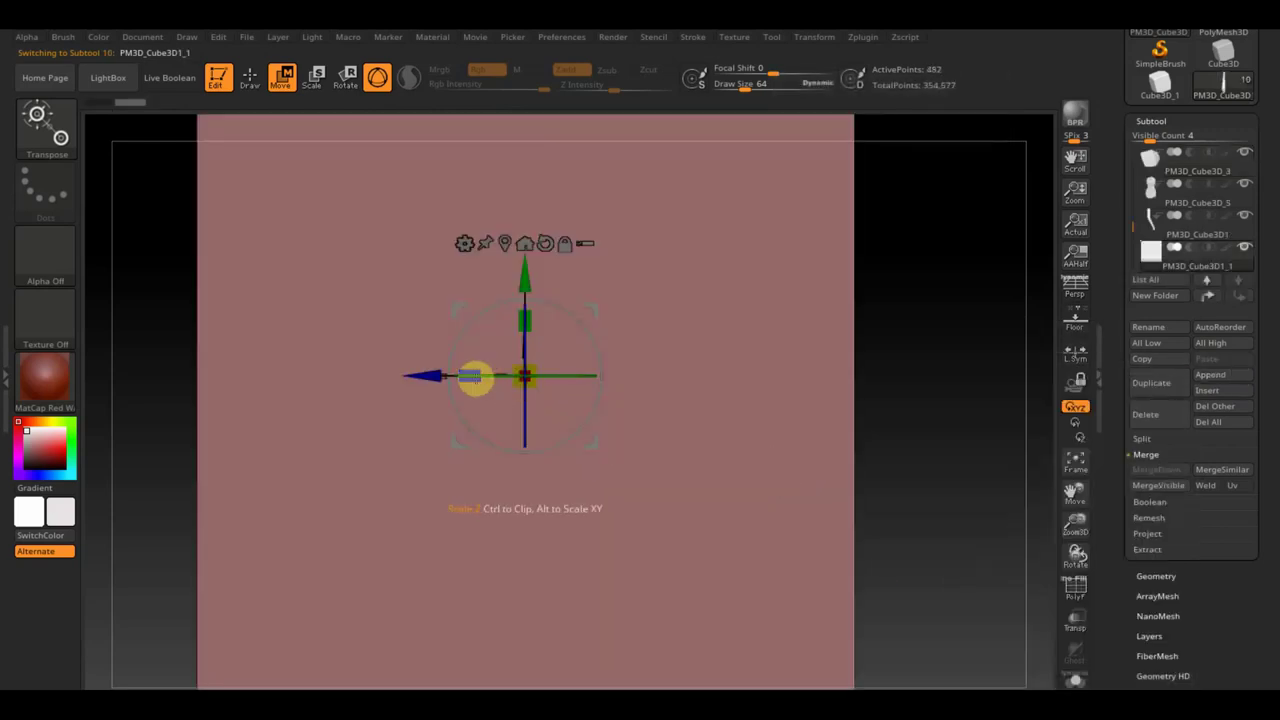
{"action": "left_click_drag", "start_coordinate": [467, 373], "coordinate": [823, 374]}
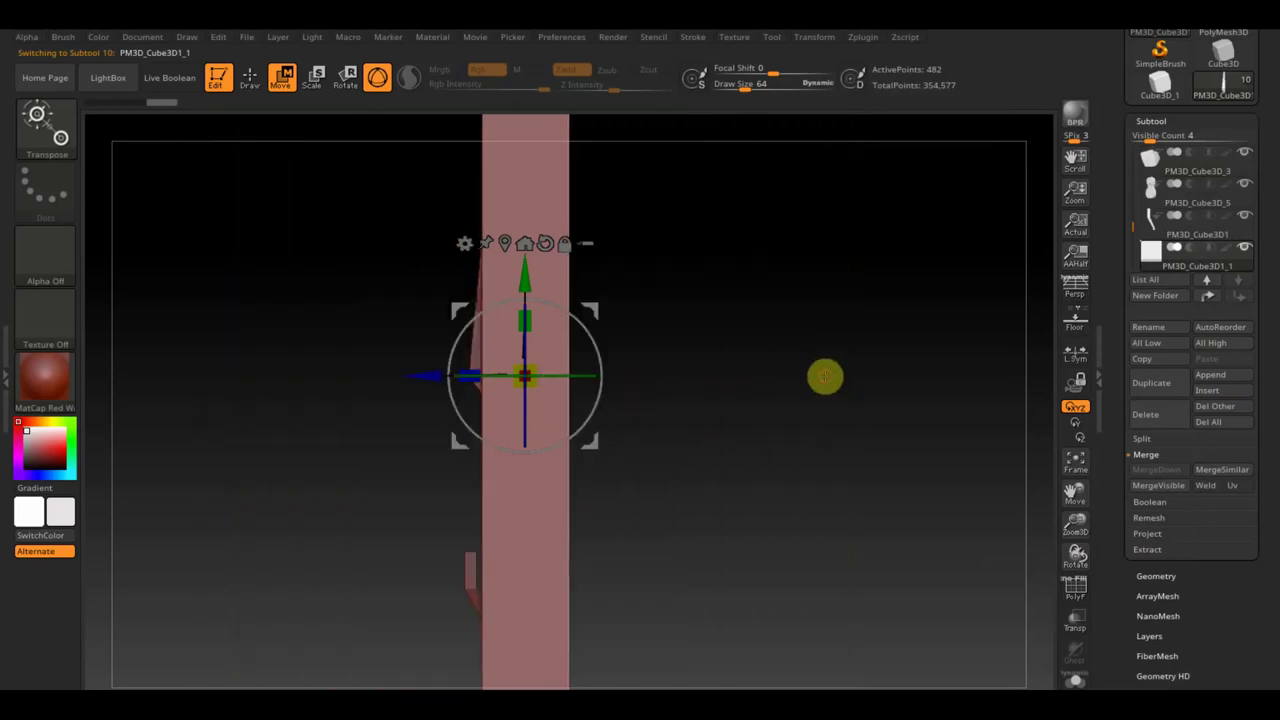
{"action": "left_click", "coordinate": [534, 396]}
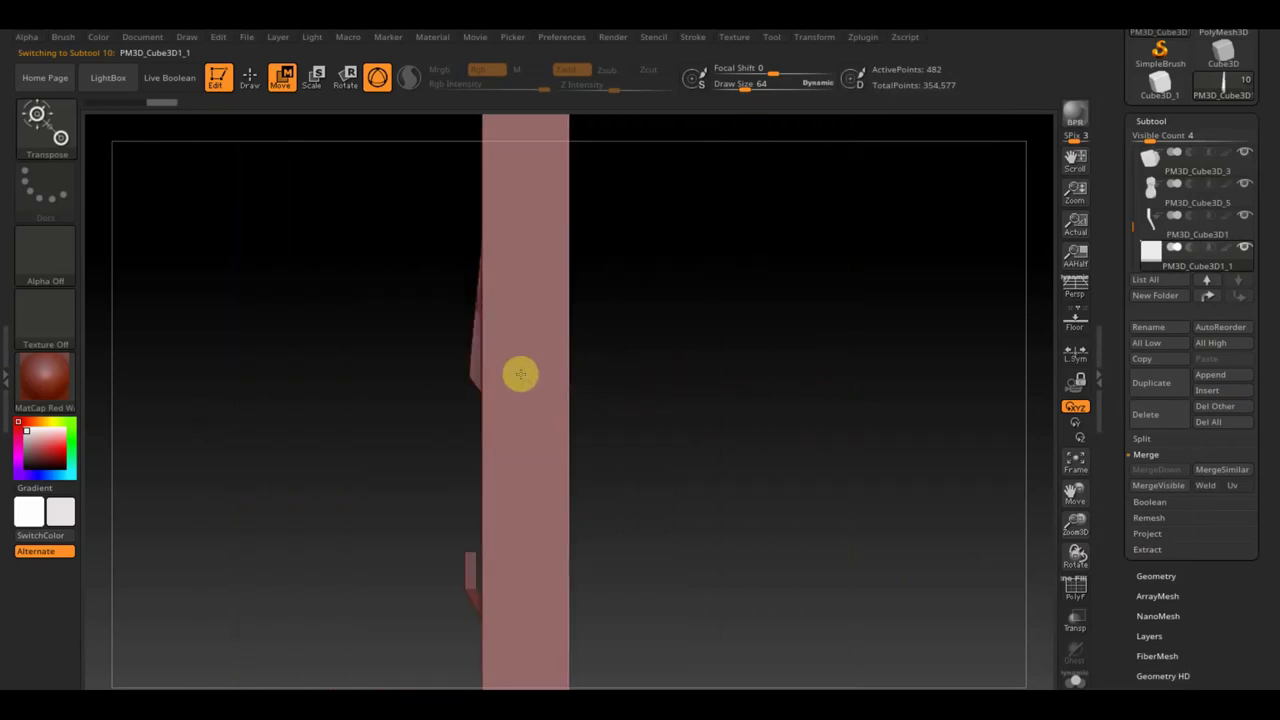
{"action": "left_click", "coordinate": [520, 374]}
{"action": "left_click_drag", "start_coordinate": [538, 386], "coordinate": [378, 193]}
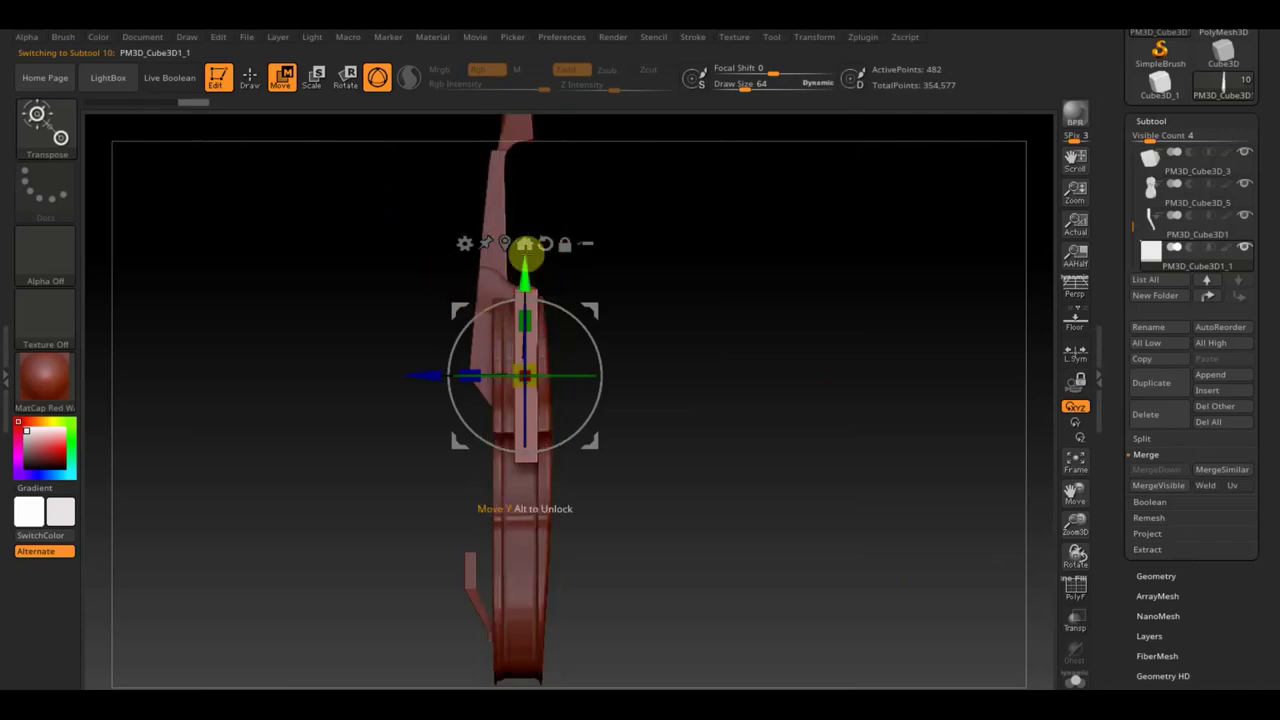
- Rotate the slab clockwise and move it left and down onto the neck
{"action": "left_click_drag", "start_coordinate": [546, 303], "coordinate": [566, 311]}
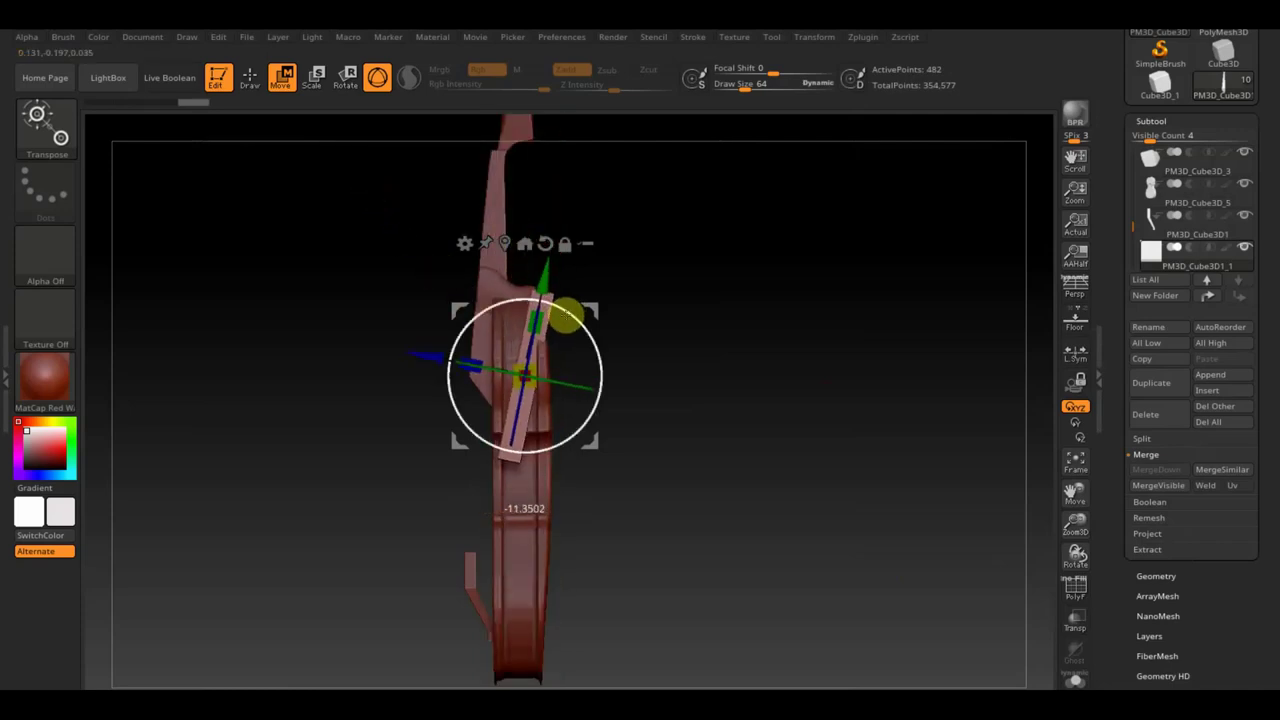
{"action": "left_click_drag", "start_coordinate": [423, 349], "coordinate": [388, 362]}
{"action": "left_click_drag", "start_coordinate": [509, 266], "coordinate": [528, 340]}
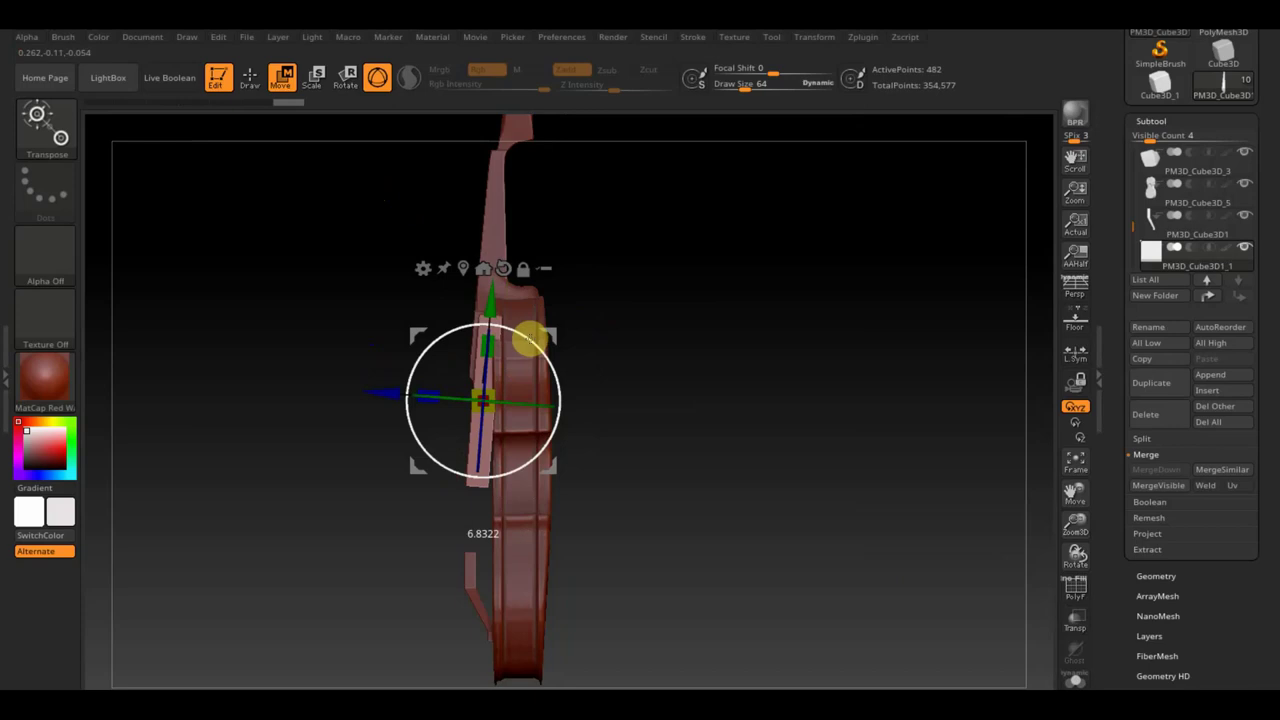
{"action": "mouse_move", "coordinate": [386, 394]}
{"action": "left_mouse_down"}
{"action": "mouse_move", "coordinate": [726, 354]}
{"action": "mouse_move", "coordinate": [789, 360]}
{"action": "mouse_move", "coordinate": [660, 360]}
{"action": "mouse_move", "coordinate": [691, 349]}
{"action": "mouse_move", "coordinate": [717, 388]}
{"action": "left_mouse_up"}
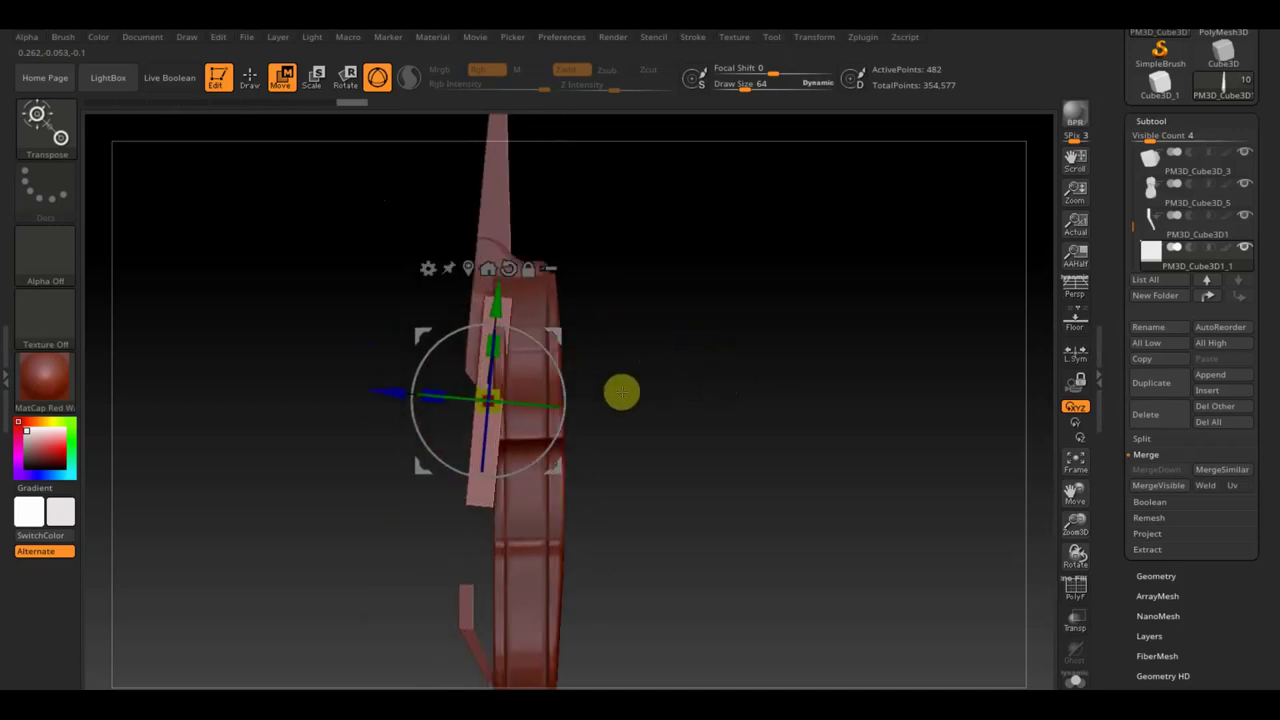
- DynaMesh the slab and the PM3D_Cube3D_4 part
{"action": "left_click", "coordinate": [1155, 572]}
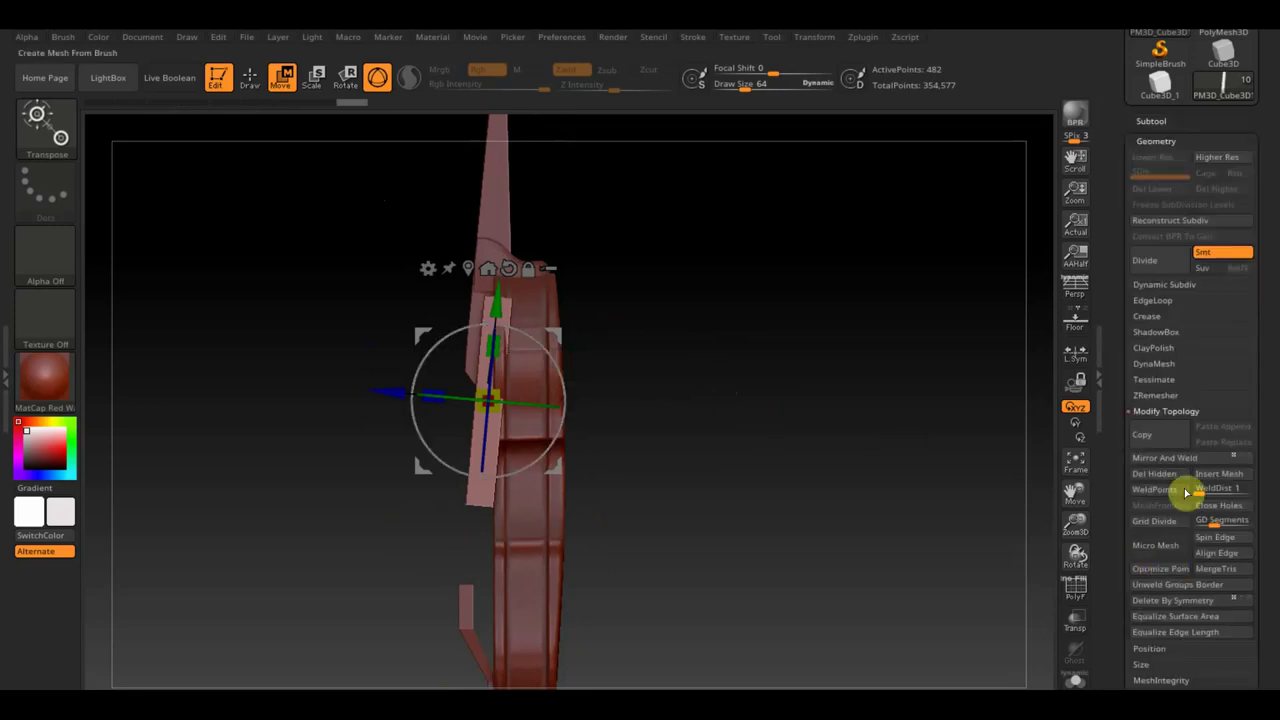
{"action": "left_click", "coordinate": [1165, 365]}
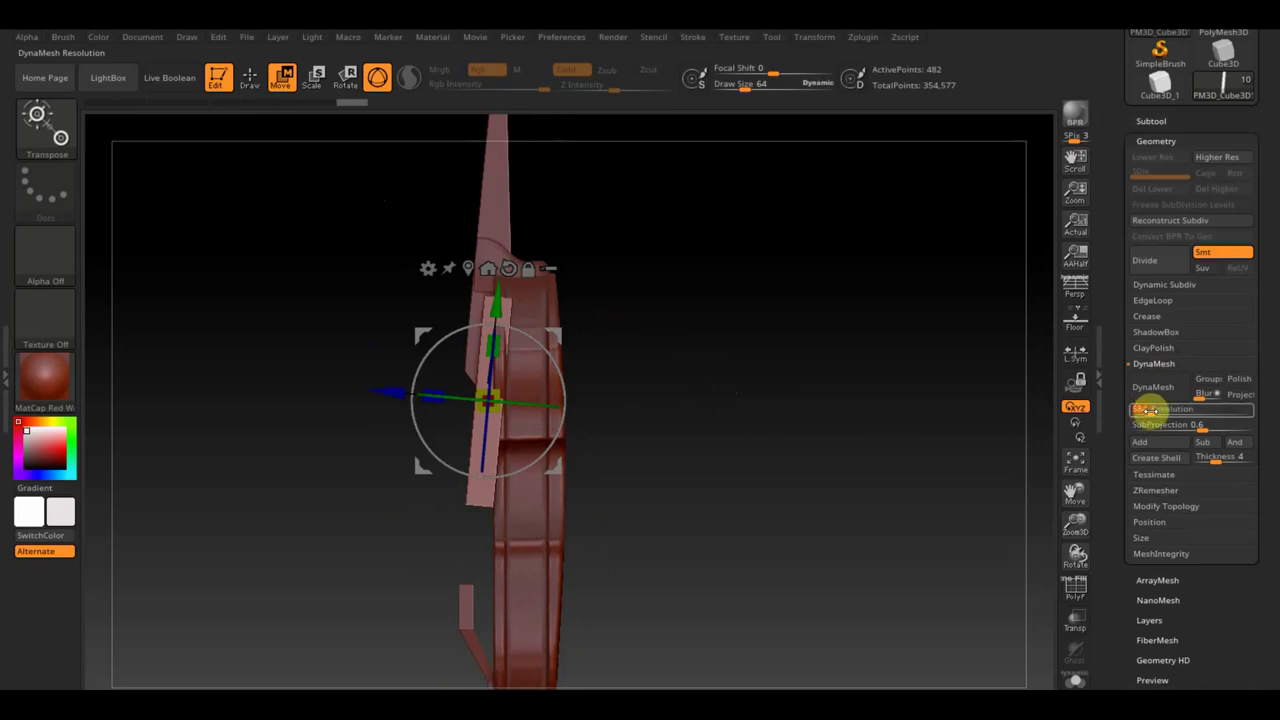
{"action": "type", "text": "584"}
{"action": "left_click", "coordinate": [1152, 387]}
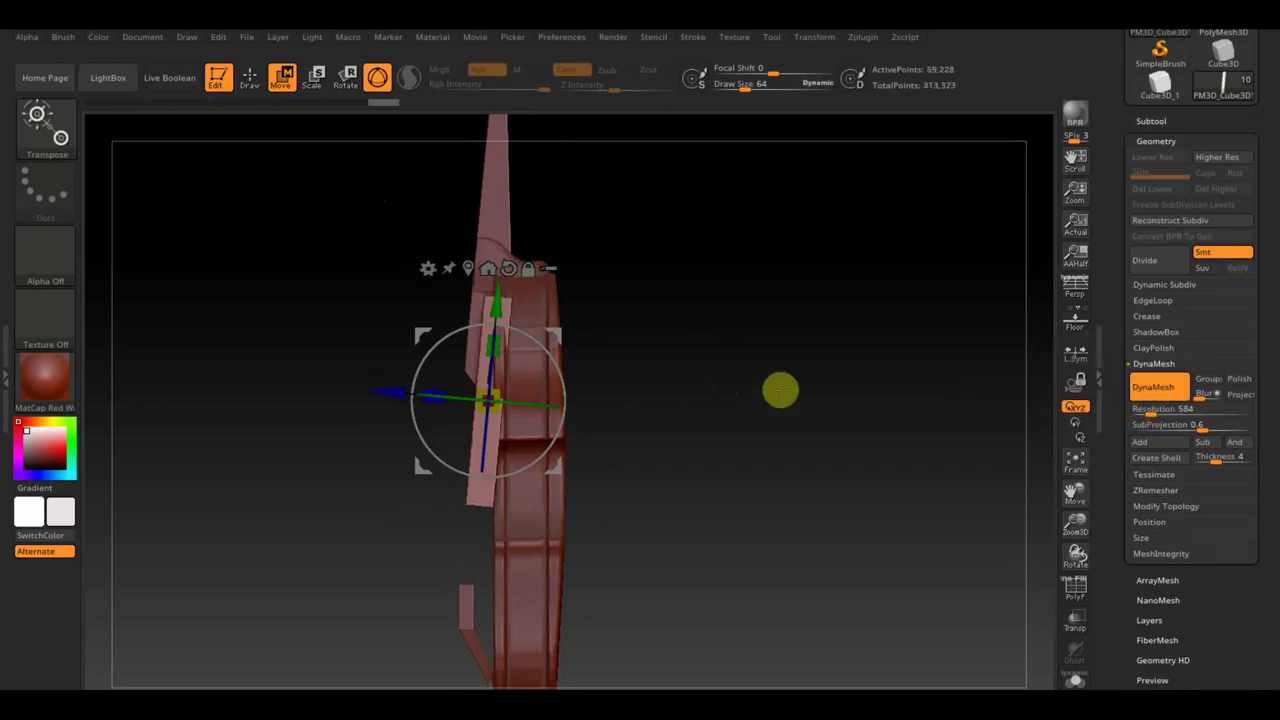
{"action": "left_click", "coordinate": [1151, 121]}
{"action": "left_click", "coordinate": [500, 213]}
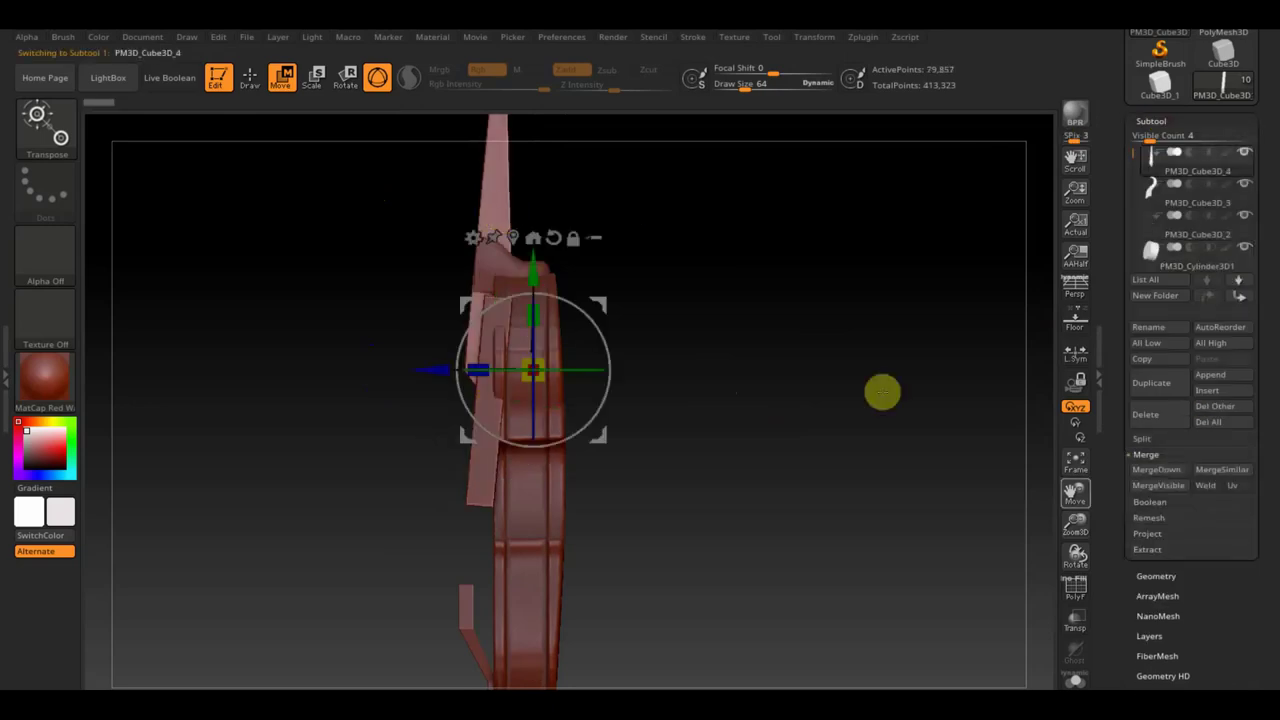
{"action": "left_click", "coordinate": [1158, 576]}
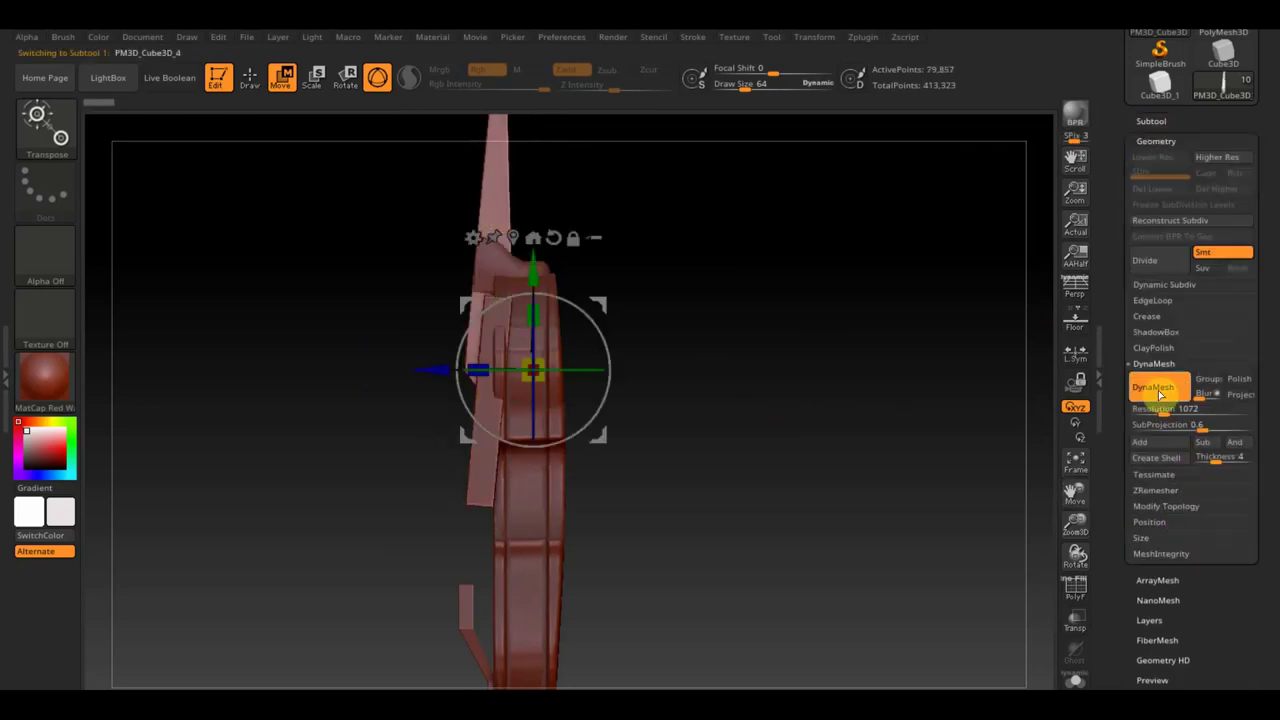
{"action": "left_click", "coordinate": [1157, 390]}
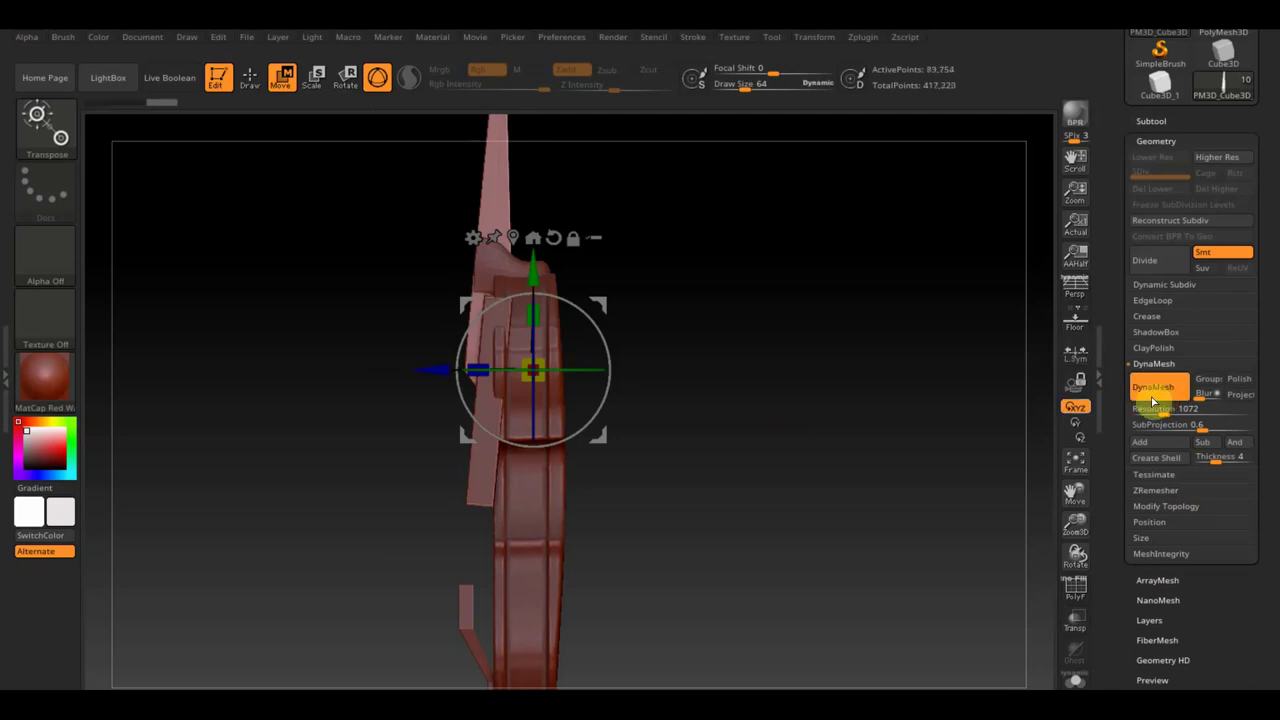
- Clear the mask from the model and pan the violin up in view
{"action": "left_click", "coordinate": [625, 298], "text": "ctrl"}
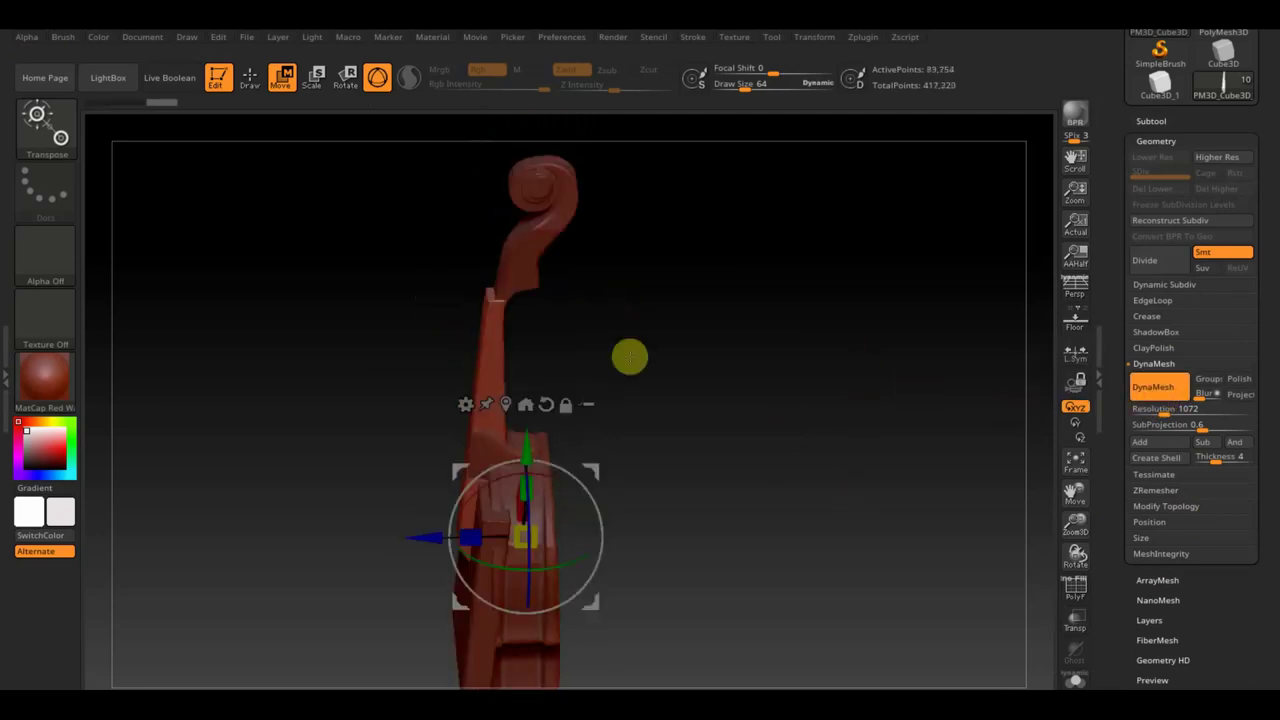
{"action": "left_click_drag", "start_coordinate": [629, 385], "coordinate": [628, 335], "text": "ctrl"}
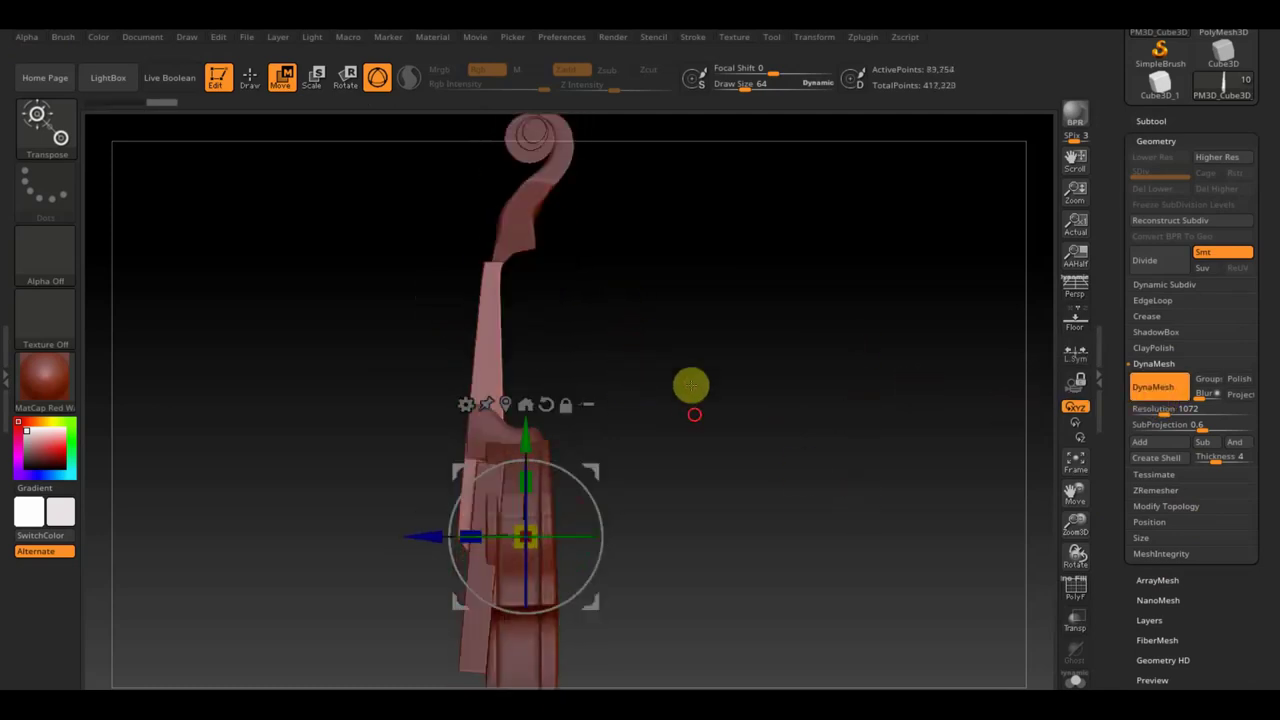
{"action": "left_click_drag", "start_coordinate": [691, 383], "coordinate": [693, 318], "text": "alt"}
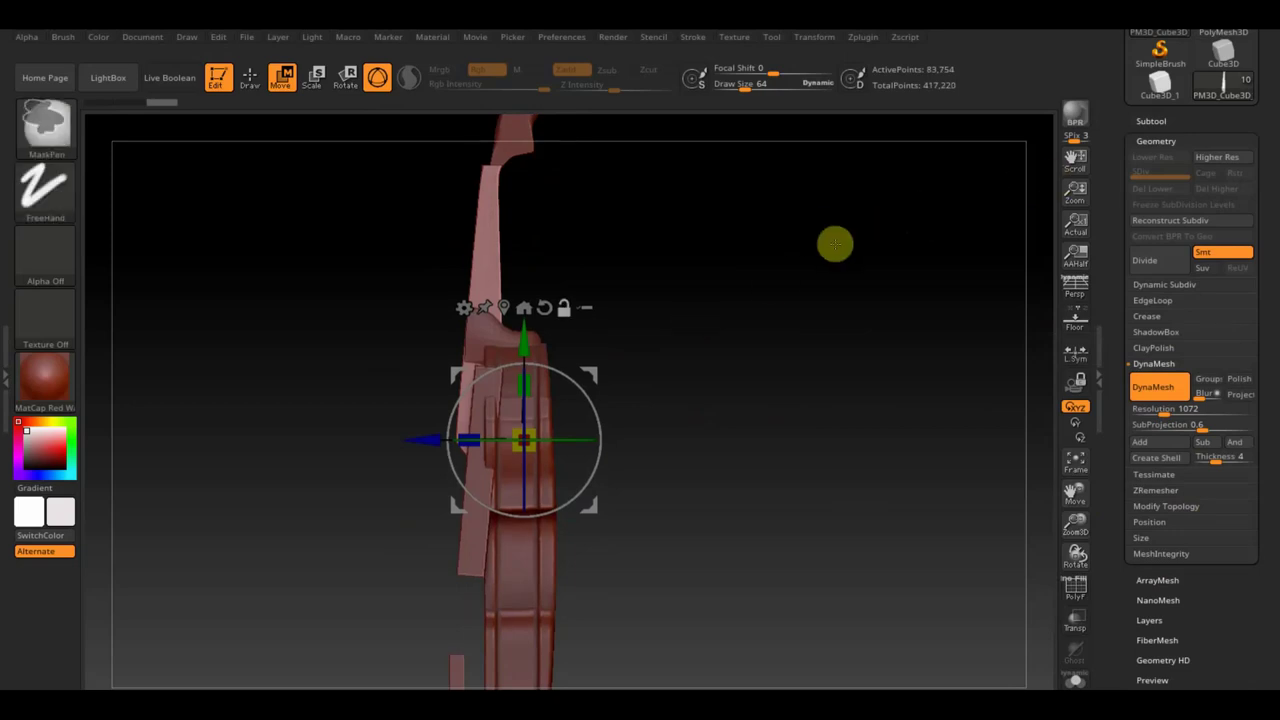
{"action": "key", "text": "ctrl"}
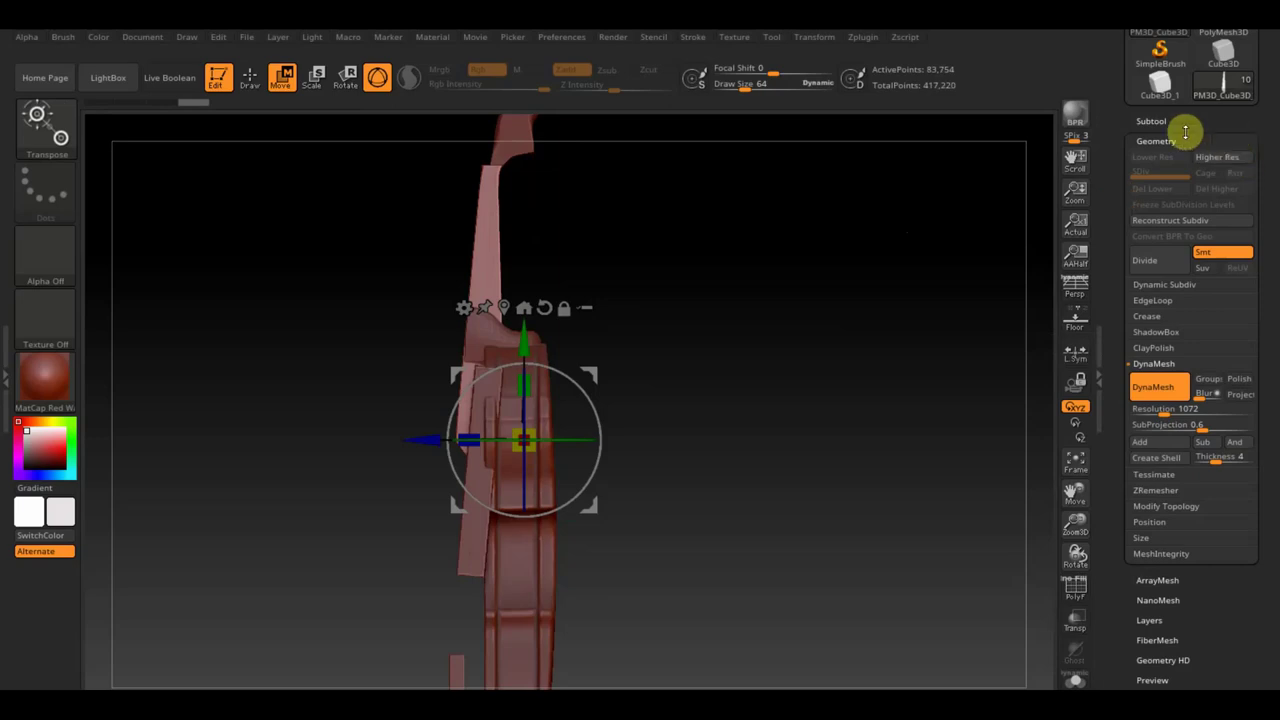
- Reorder subtools so the slab PM3D_Cube3D1_1 sits directly below PM3D_Cube3D_4
{"action": "left_click", "coordinate": [1151, 121]}
{"action": "mouse_move", "coordinate": [1174, 196]}
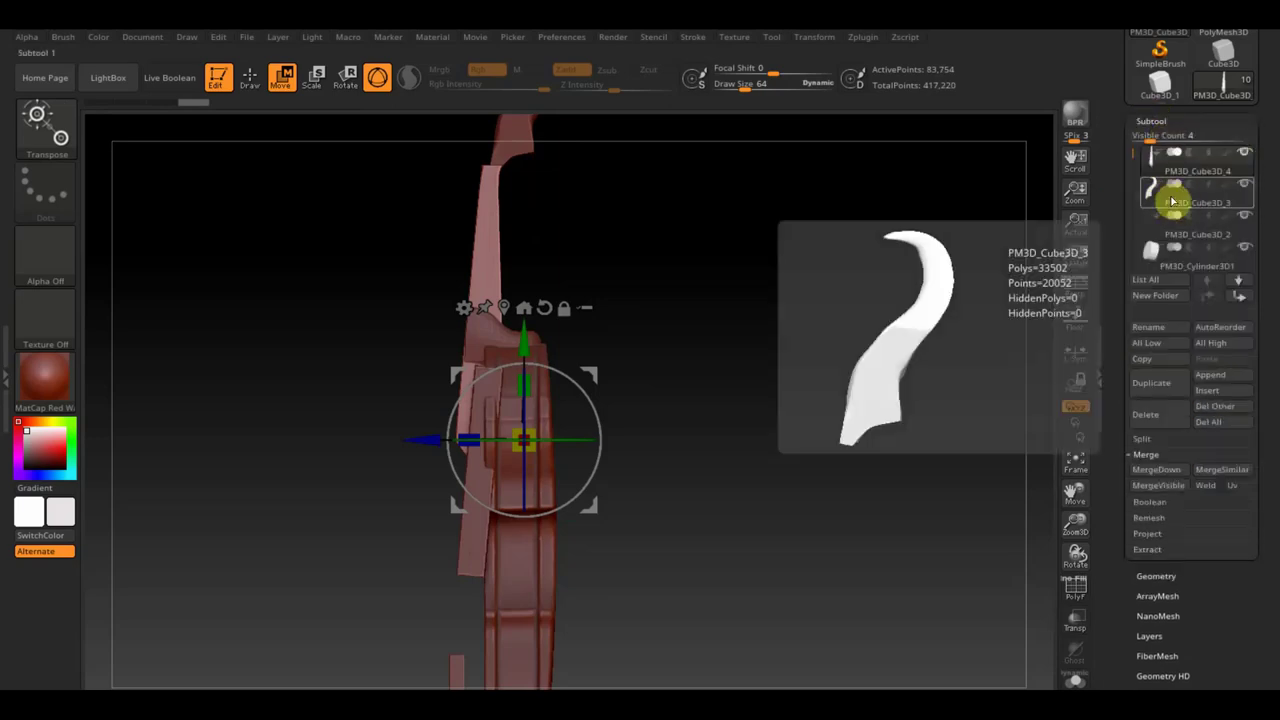
{"action": "left_click", "coordinate": [1168, 148]}
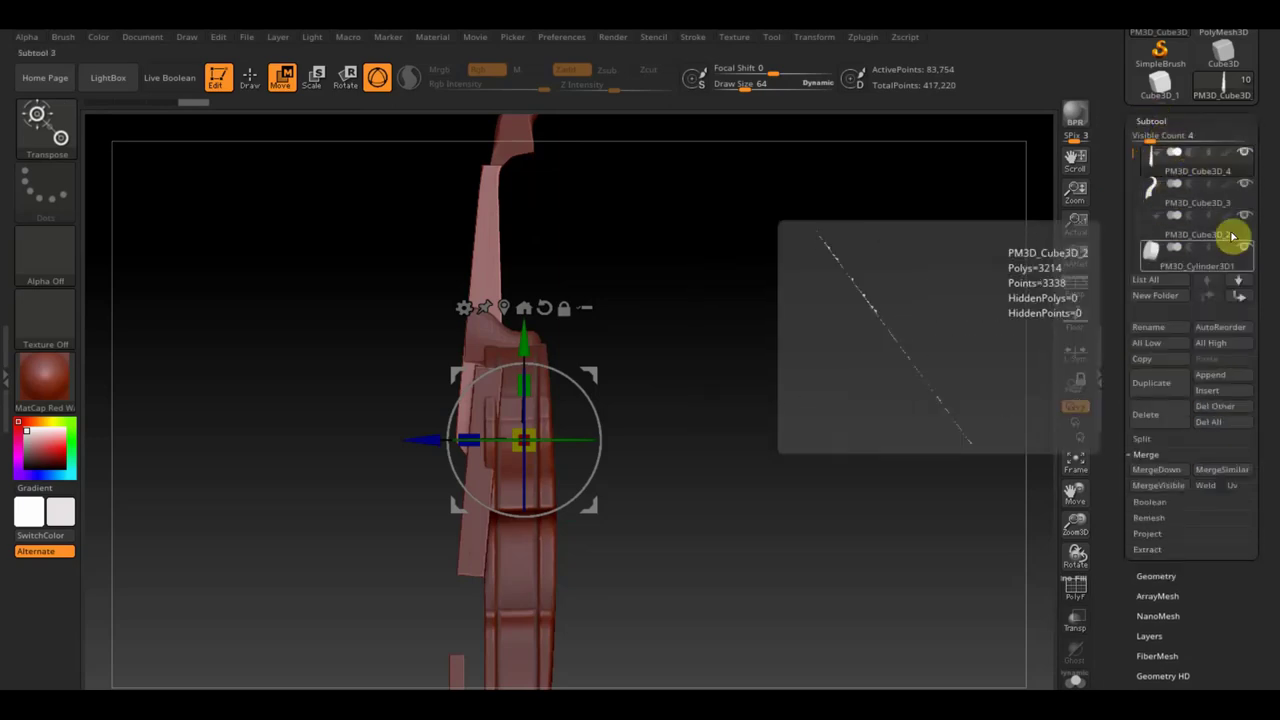
{"action": "left_click", "coordinate": [1243, 297]}
{"action": "left_click", "coordinate": [1243, 297]}
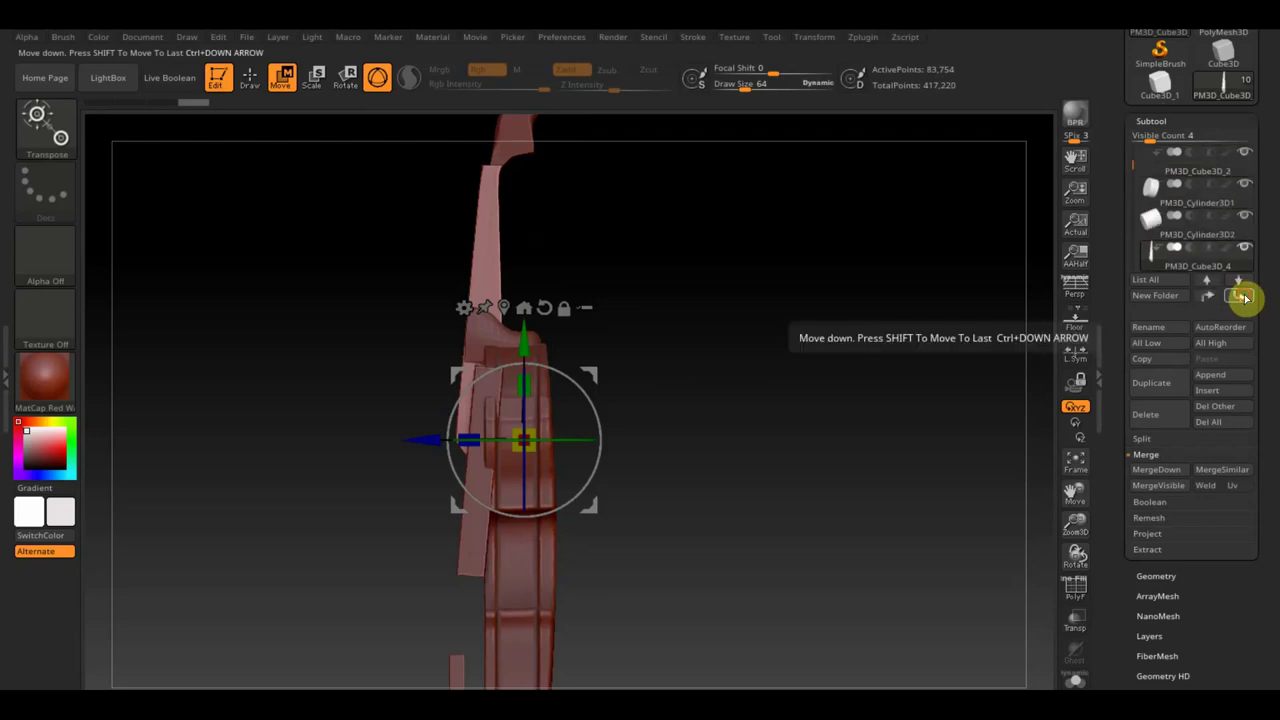
{"action": "left_click", "coordinate": [1243, 297]}
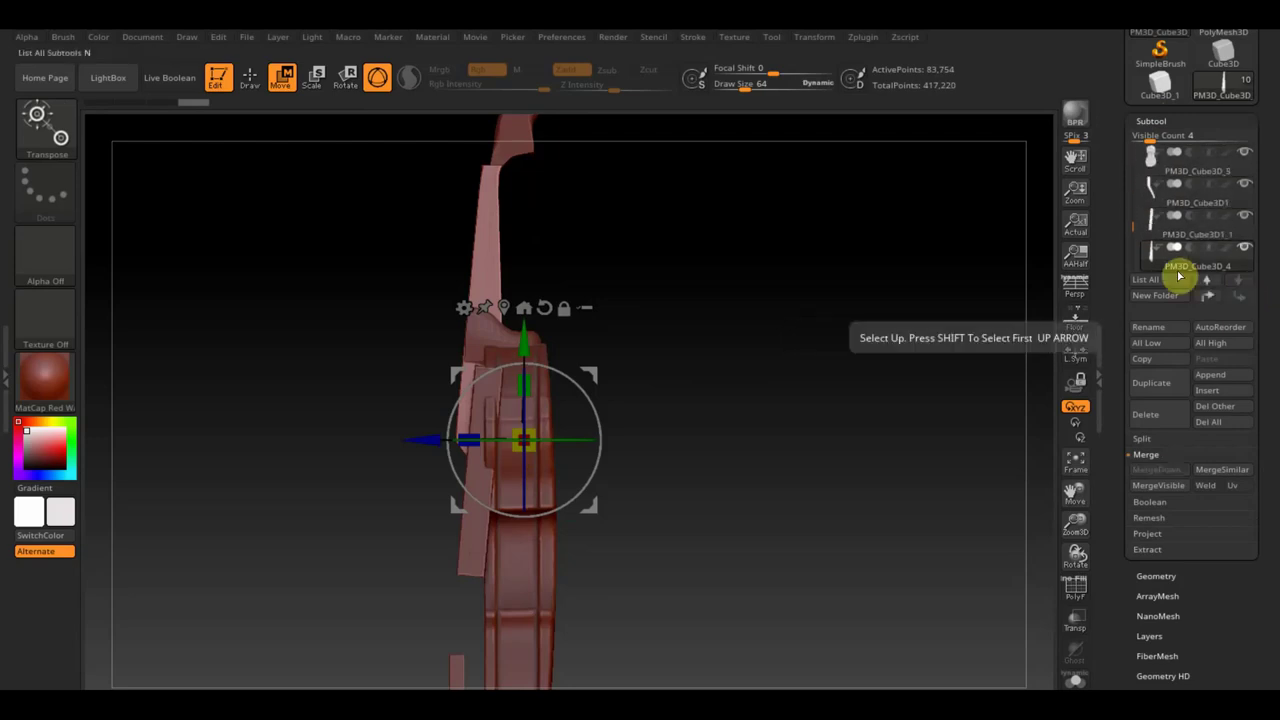
{"action": "left_click", "coordinate": [1163, 233]}
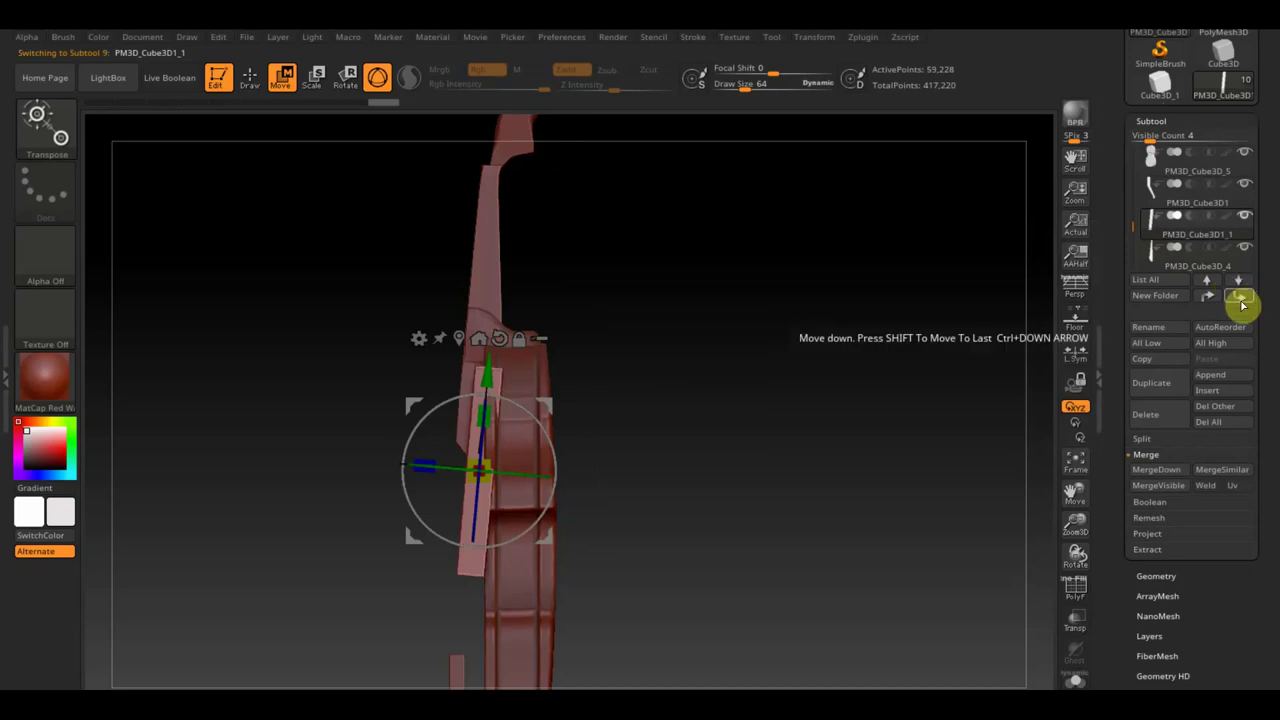
{"action": "left_click", "coordinate": [1243, 300]}
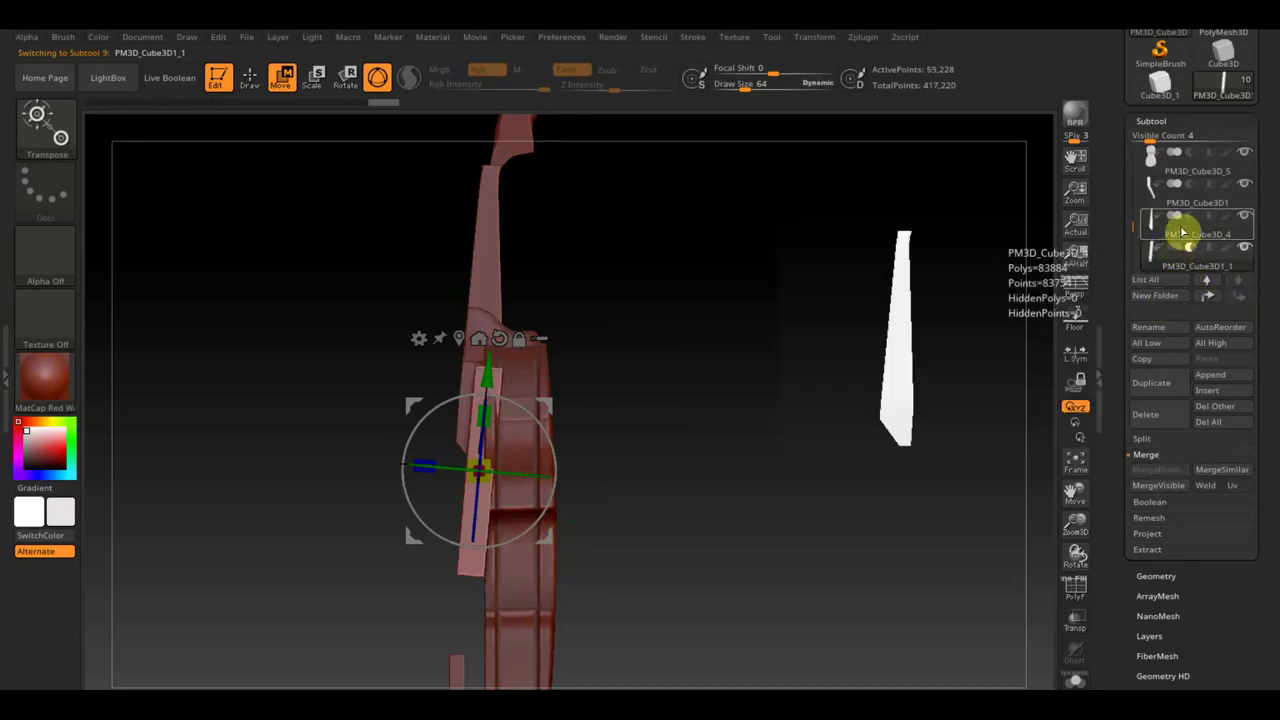
- Merge the slab down into PM3D_Cube3D_4, confirm, and clear the mask
{"action": "left_click", "coordinate": [1180, 229]}
{"action": "left_click", "coordinate": [1175, 468]}
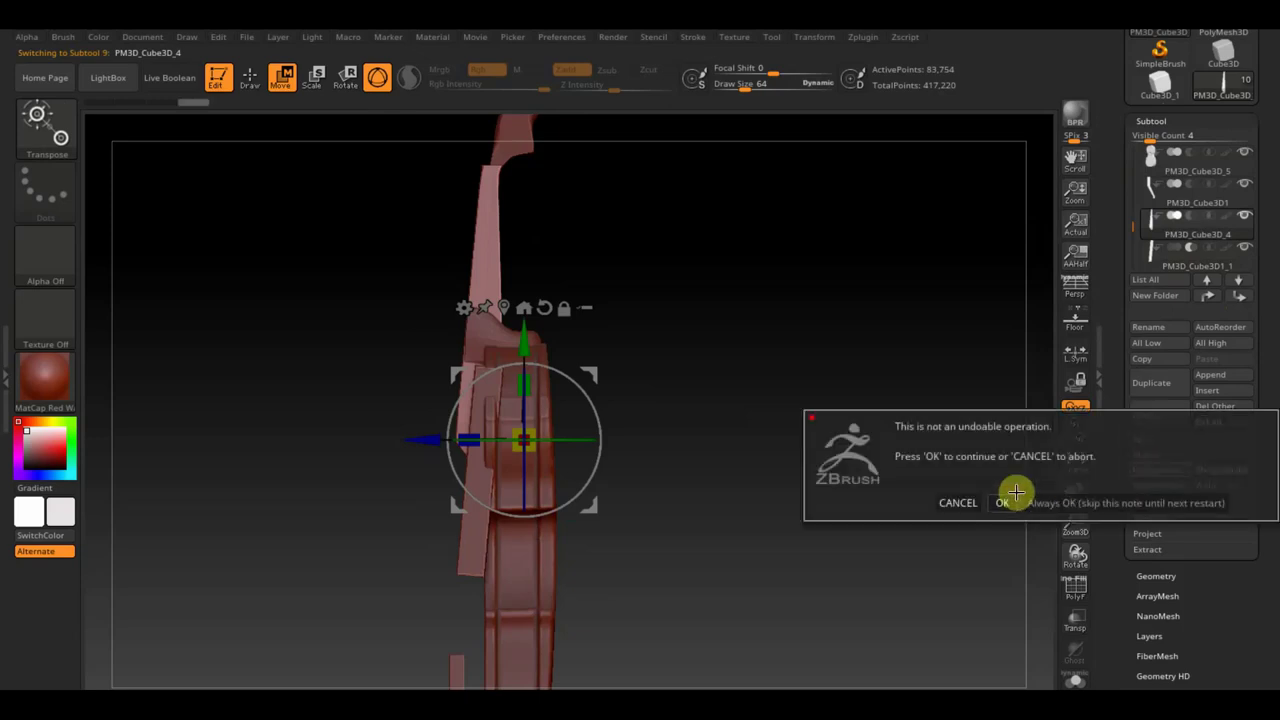
{"action": "left_click", "coordinate": [1008, 496]}
{"action": "mouse_move", "coordinate": [787, 275]}
{"action": "left_mouse_down", "text": "ctrl"}
{"action": "mouse_move", "coordinate": [866, 346]}
{"action": "mouse_move", "coordinate": [897, 354]}
{"action": "mouse_move", "coordinate": [880, 357]}
{"action": "mouse_move", "coordinate": [912, 352]}
{"action": "mouse_move", "coordinate": [903, 358]}
{"action": "left_mouse_up", "text": "ctrl"}
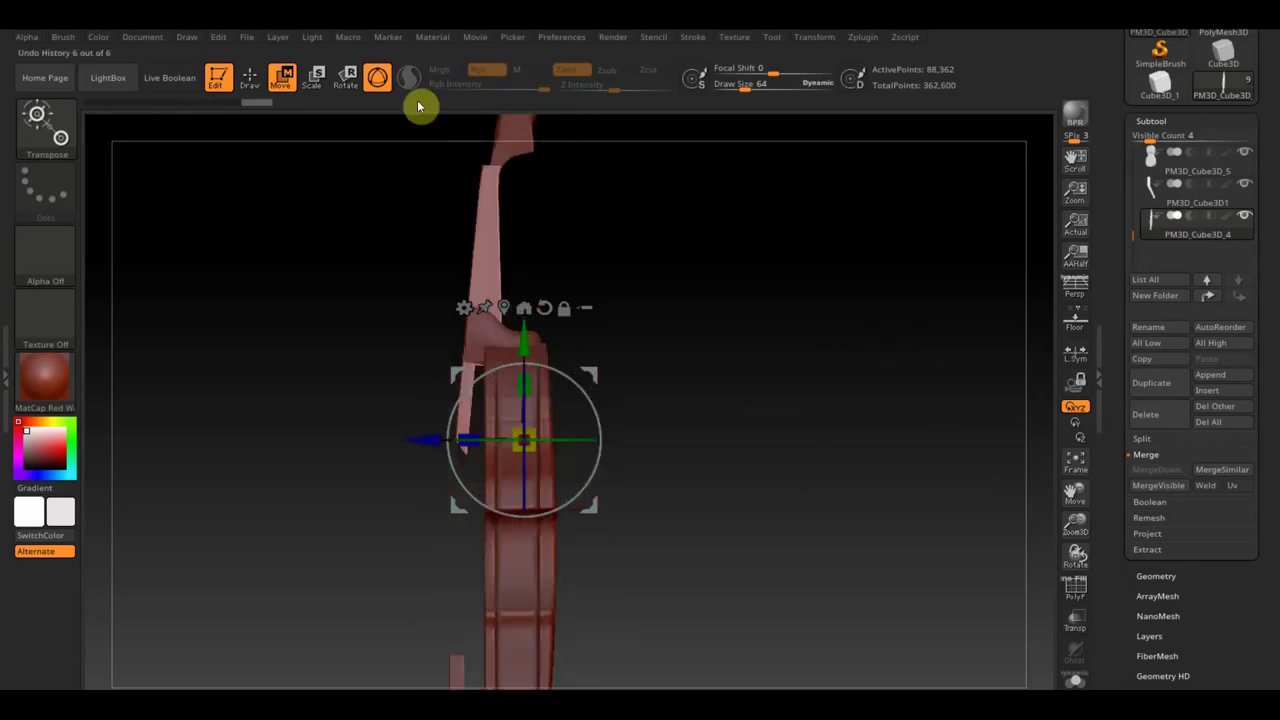
{"action": "left_click", "coordinate": [251, 77]}
{"action": "mouse_move", "coordinate": [646, 360]}
{"action": "left_mouse_down"}
{"action": "mouse_move", "coordinate": [745, 382]}
{"action": "mouse_move", "coordinate": [743, 440]}
{"action": "mouse_move", "coordinate": [720, 366]}
{"action": "mouse_move", "coordinate": [742, 397]}
{"action": "mouse_move", "coordinate": [668, 421]}
{"action": "left_mouse_up"}
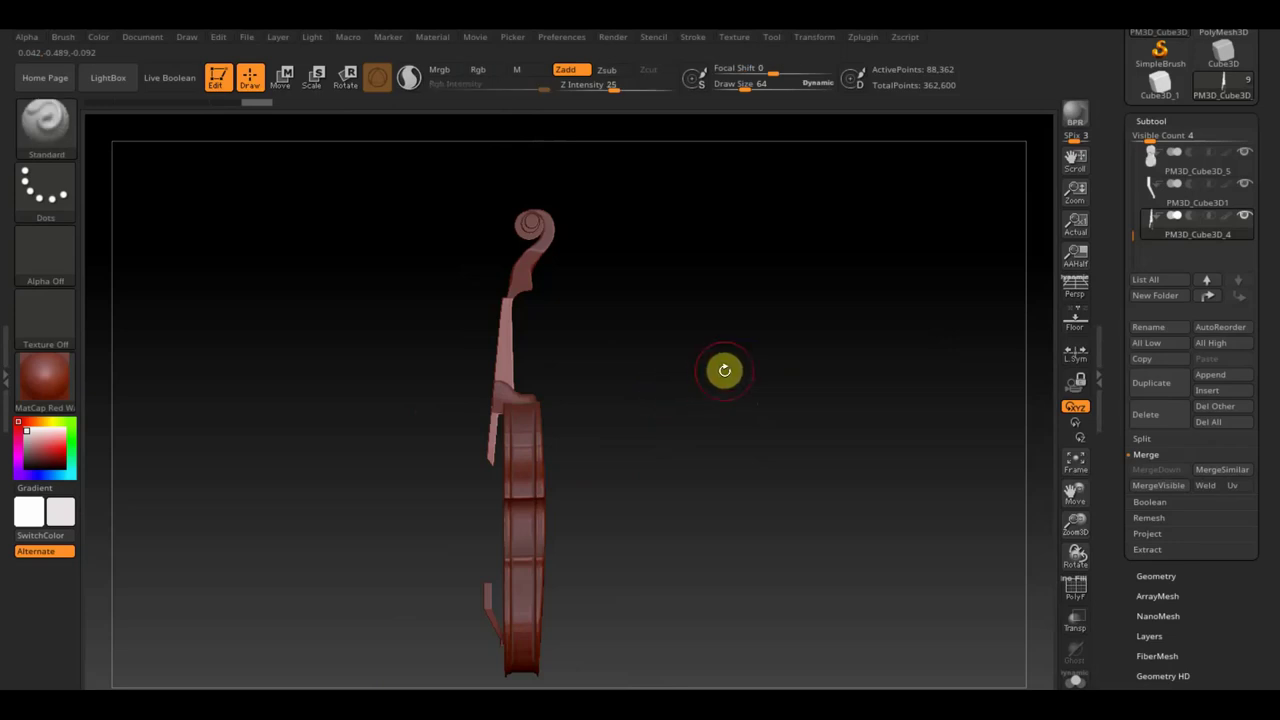
{"action": "mouse_move", "coordinate": [724, 370]}
{"action": "left_mouse_down"}
{"action": "mouse_move", "coordinate": [731, 351]}
{"action": "mouse_move", "coordinate": [737, 380]}
{"action": "mouse_move", "coordinate": [771, 393]}
{"action": "left_mouse_up"}
{"action": "mouse_move", "coordinate": [777, 497]}
{"action": "left_mouse_down", "text": "alt"}
{"action": "mouse_move", "coordinate": [774, 409]}
{"action": "mouse_move", "coordinate": [783, 426]}
{"action": "left_mouse_up", "text": "alt"}
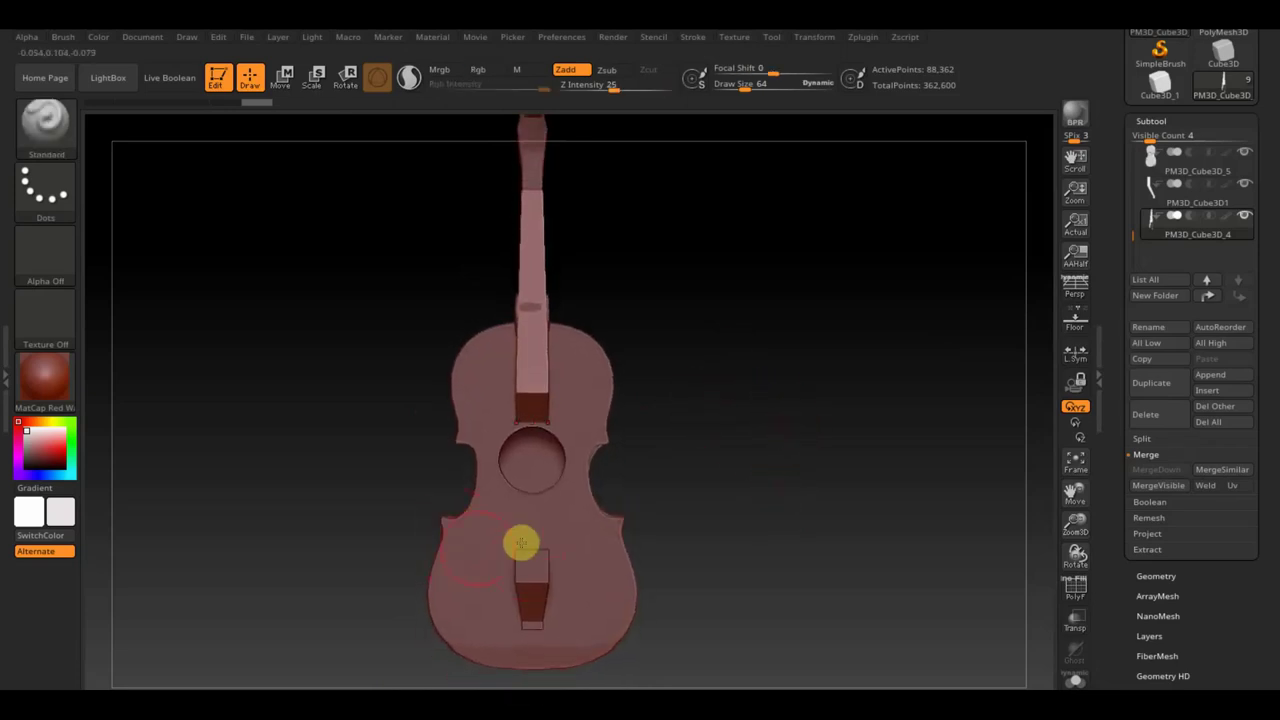
{"action": "mouse_move", "coordinate": [705, 385]}
{"action": "left_mouse_down"}
{"action": "mouse_move", "coordinate": [840, 411]}
{"action": "mouse_move", "coordinate": [709, 409]}
{"action": "mouse_move", "coordinate": [486, 234]}
{"action": "left_mouse_up"}
{"action": "mouse_move", "coordinate": [691, 254]}
{"action": "left_mouse_down", "text": "alt"}
{"action": "mouse_move", "coordinate": [727, 281]}
{"action": "mouse_move", "coordinate": [809, 286]}
{"action": "mouse_move", "coordinate": [797, 423]}
{"action": "mouse_move", "coordinate": [797, 403]}
{"action": "mouse_move", "coordinate": [777, 420]}
{"action": "mouse_move", "coordinate": [774, 380]}
{"action": "left_mouse_up", "text": "alt"}
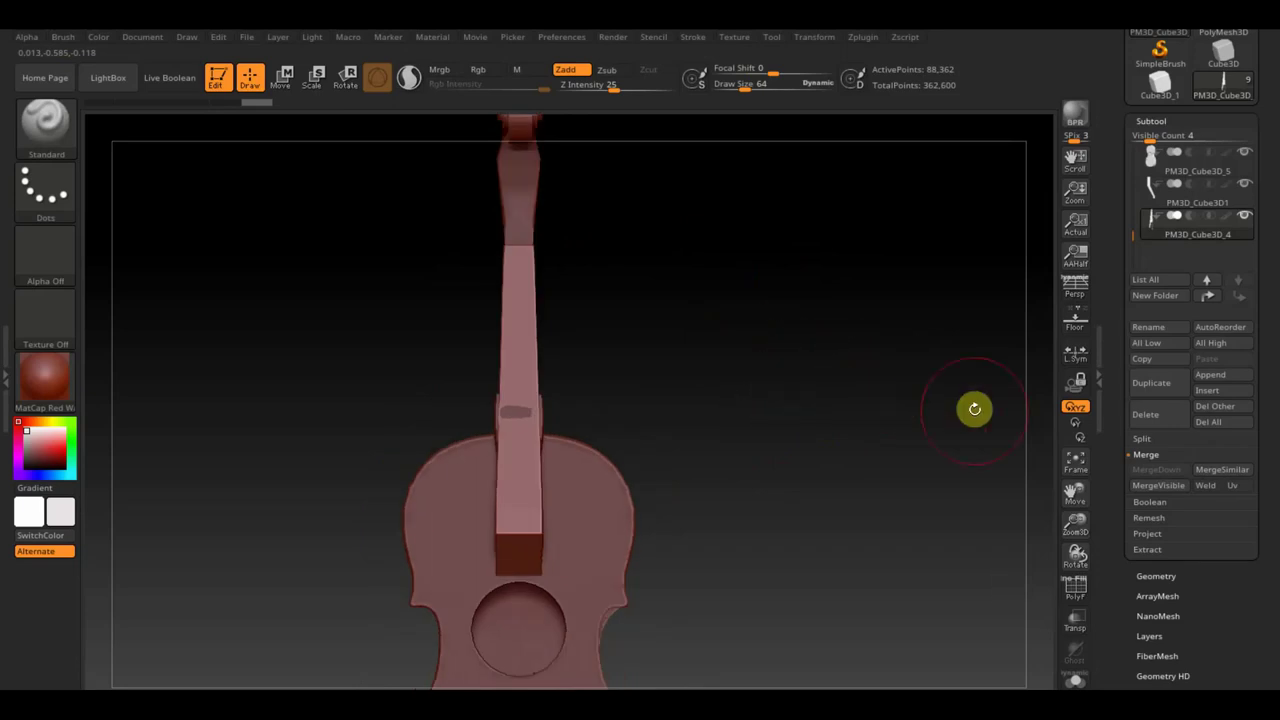
{"action": "left_click", "coordinate": [1221, 383]}
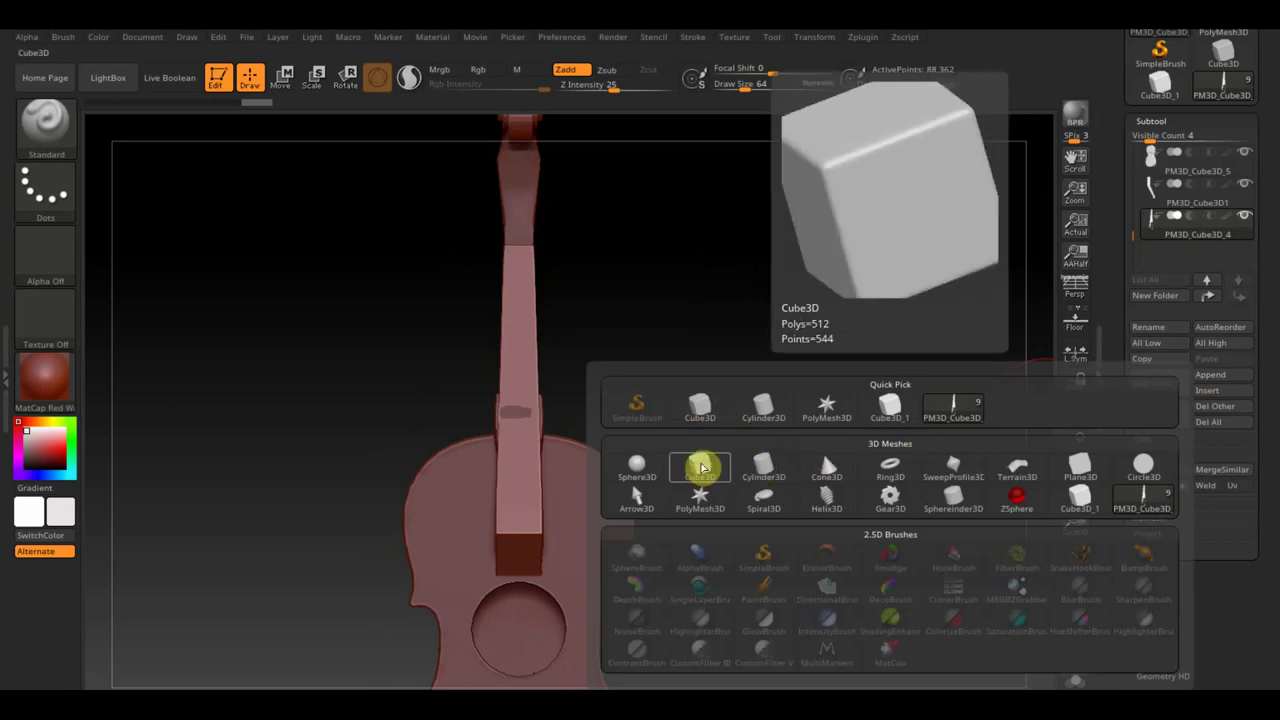
- Append a Cylinder3D, subdivide it with Ctrl+D, rotate it 90° and shrink it to quarter size
{"action": "left_click", "coordinate": [757, 464]}
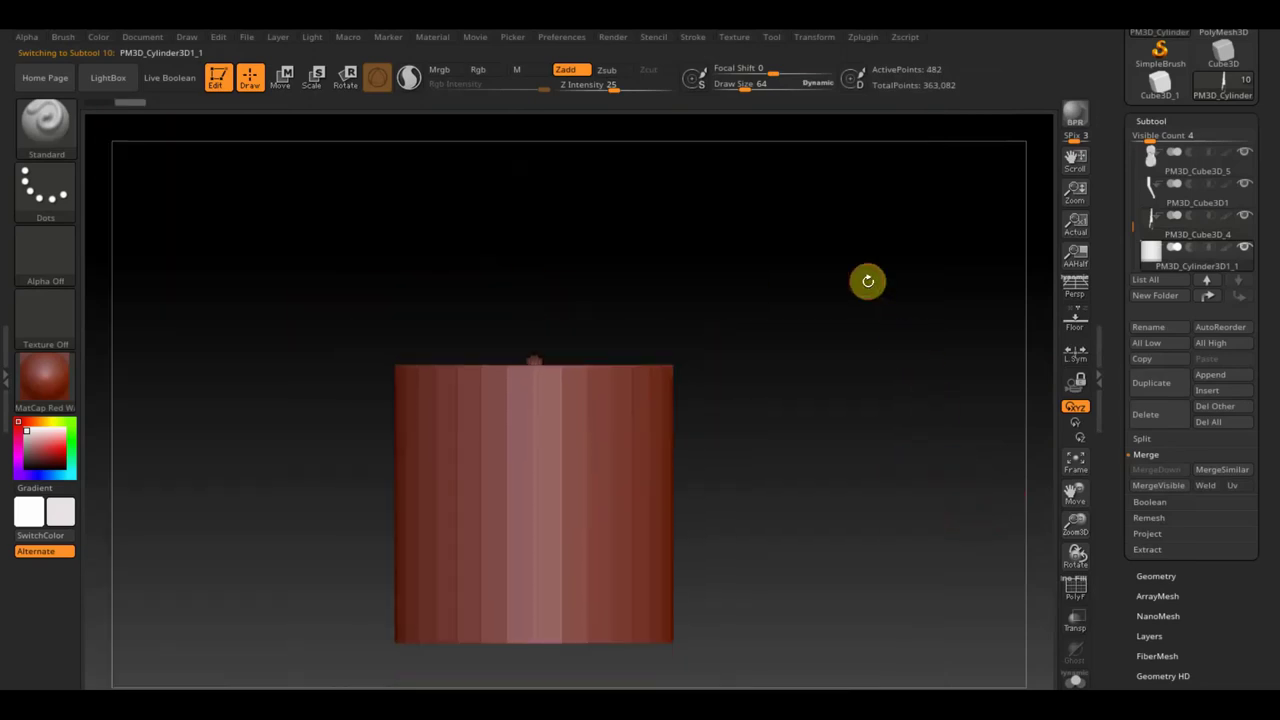
{"action": "key", "text": "ctrl+d"}
{"action": "key", "text": "ctrl+d"}
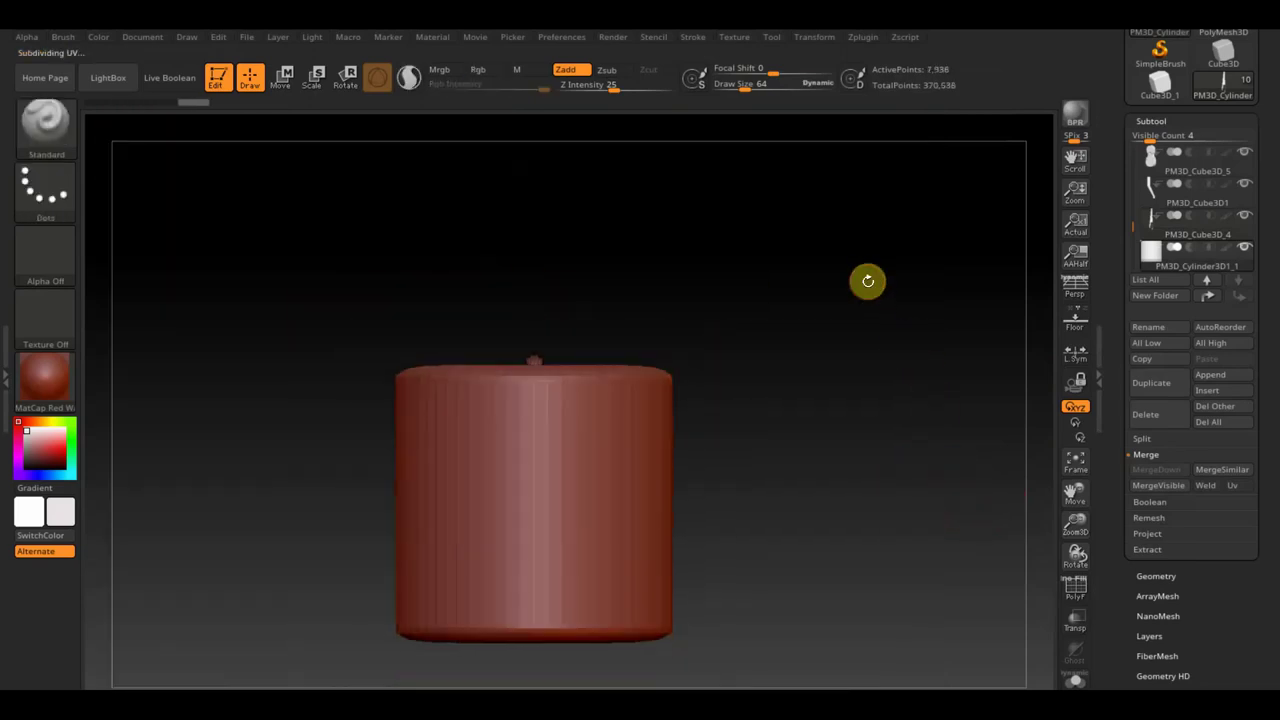
{"action": "left_click", "coordinate": [281, 82]}
{"action": "mouse_move", "coordinate": [880, 415]}
{"action": "left_mouse_down"}
{"action": "mouse_move", "coordinate": [777, 423]}
{"action": "mouse_move", "coordinate": [764, 461]}
{"action": "left_mouse_up"}
{"action": "mouse_move", "coordinate": [606, 477]}
{"action": "left_mouse_down"}
{"action": "mouse_move", "coordinate": [523, 391]}
{"action": "mouse_move", "coordinate": [499, 391]}
{"action": "left_mouse_up"}
{"action": "left_click_drag", "start_coordinate": [549, 517], "coordinate": [430, 425]}
{"action": "mouse_move", "coordinate": [750, 532]}
{"action": "left_mouse_down"}
{"action": "mouse_move", "coordinate": [837, 531]}
{"action": "mouse_move", "coordinate": [920, 677]}
{"action": "left_mouse_up"}
{"action": "left_click_drag", "start_coordinate": [528, 491], "coordinate": [311, 477]}
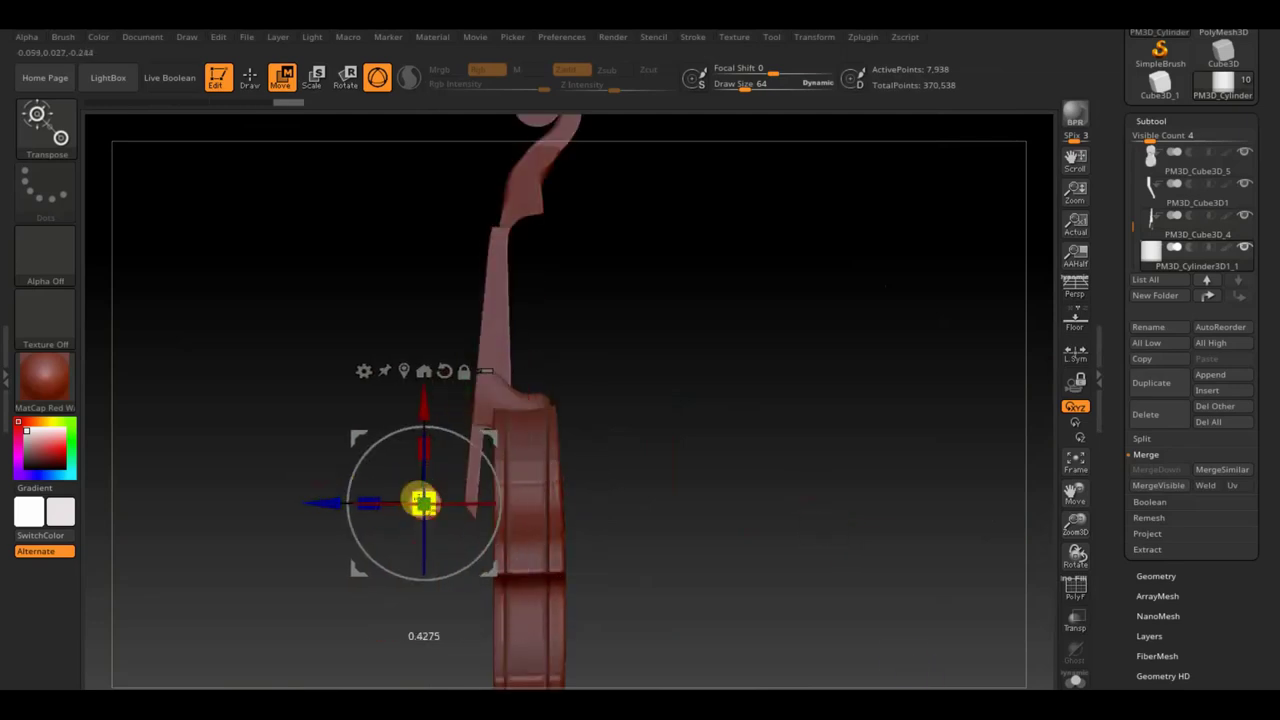
- Widen the neck block and shift it along its depth beside the fingerboard
{"action": "mouse_move", "coordinate": [607, 505]}
{"action": "left_mouse_down"}
{"action": "mouse_move", "coordinate": [743, 506]}
{"action": "mouse_move", "coordinate": [783, 586]}
{"action": "mouse_move", "coordinate": [803, 437]}
{"action": "left_mouse_up"}
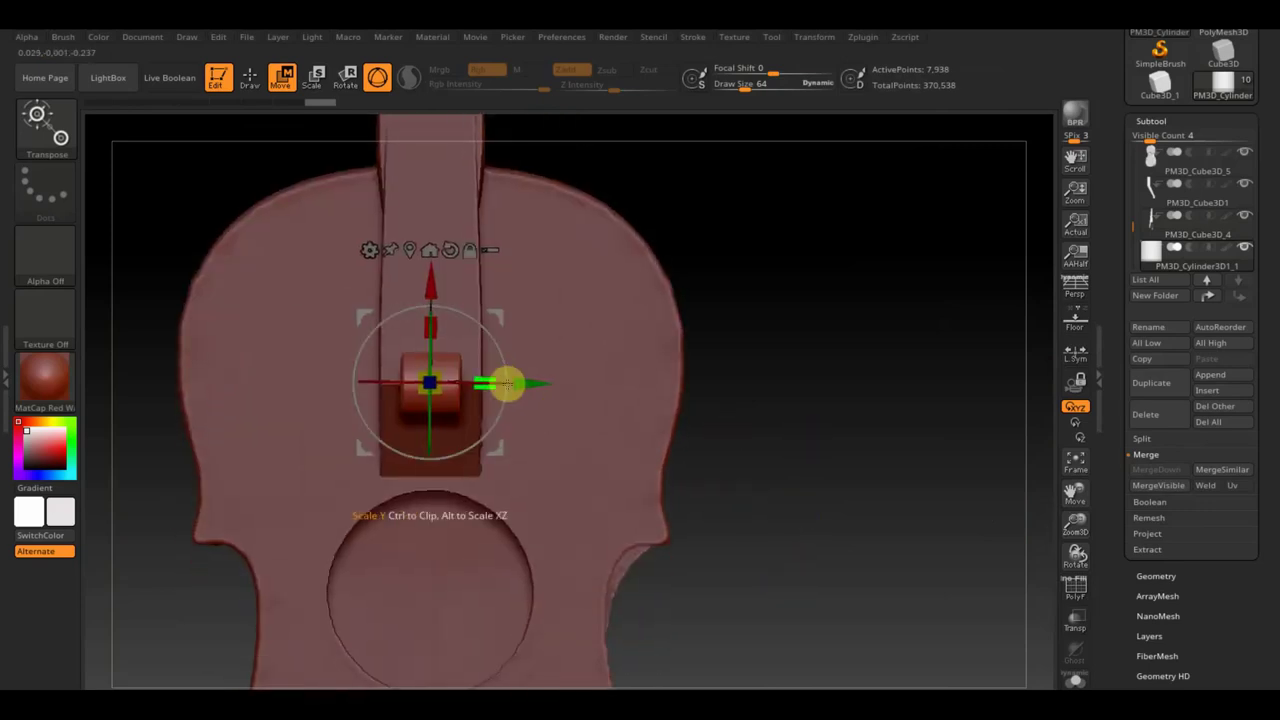
{"action": "mouse_move", "coordinate": [484, 380]}
{"action": "left_mouse_down"}
{"action": "mouse_move", "coordinate": [502, 378]}
{"action": "mouse_move", "coordinate": [422, 375]}
{"action": "left_mouse_up"}
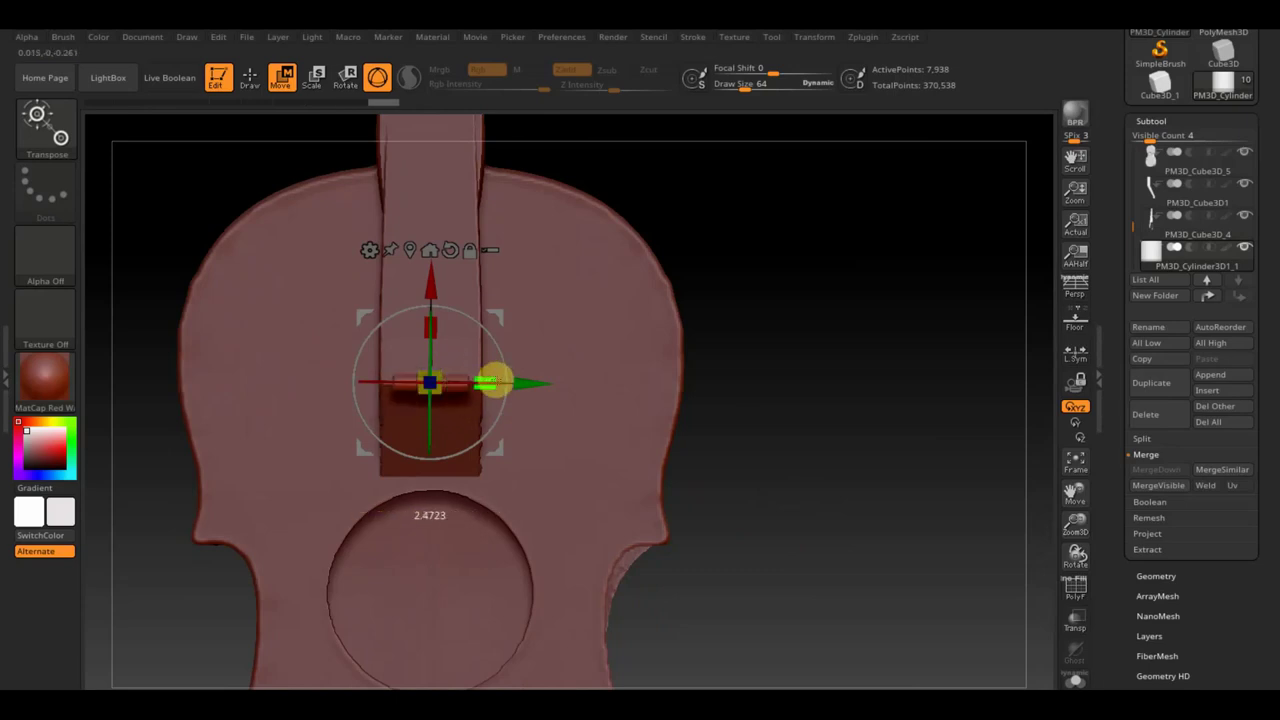
{"action": "left_click_drag", "start_coordinate": [849, 443], "coordinate": [852, 443]}
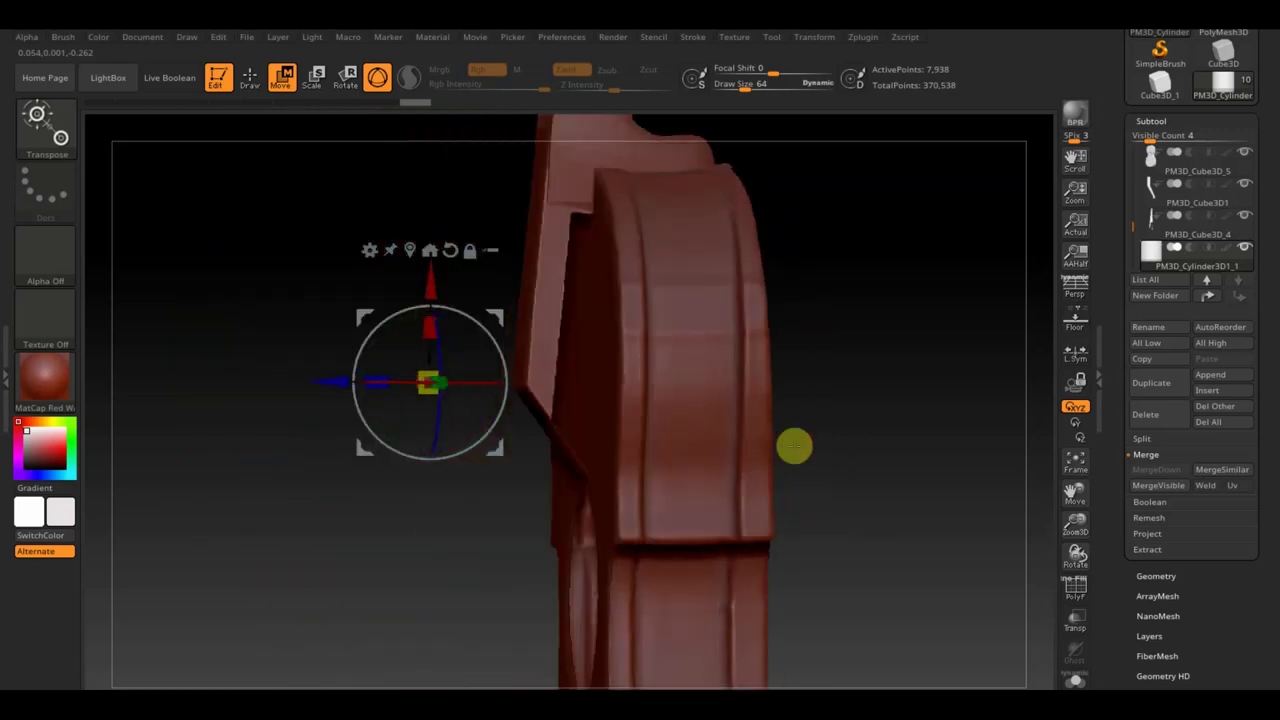
{"action": "left_click_drag", "start_coordinate": [328, 381], "coordinate": [415, 402]}
{"action": "mouse_move", "coordinate": [560, 343]}
{"action": "left_mouse_down"}
{"action": "mouse_move", "coordinate": [914, 371]}
{"action": "mouse_move", "coordinate": [877, 371]}
{"action": "mouse_move", "coordinate": [903, 486]}
{"action": "mouse_move", "coordinate": [764, 447]}
{"action": "left_mouse_up"}
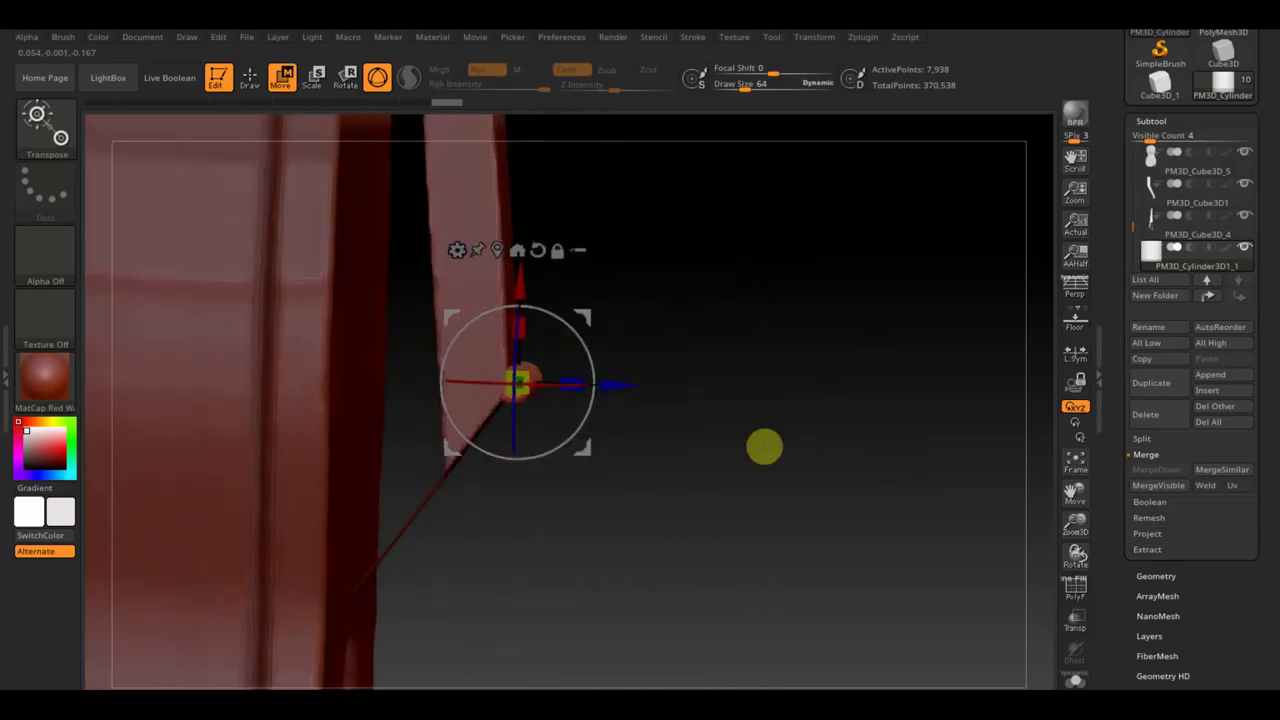
{"action": "mouse_move", "coordinate": [662, 388]}
{"action": "left_mouse_down"}
{"action": "mouse_move", "coordinate": [646, 386]}
{"action": "mouse_move", "coordinate": [730, 416]}
{"action": "left_mouse_up"}
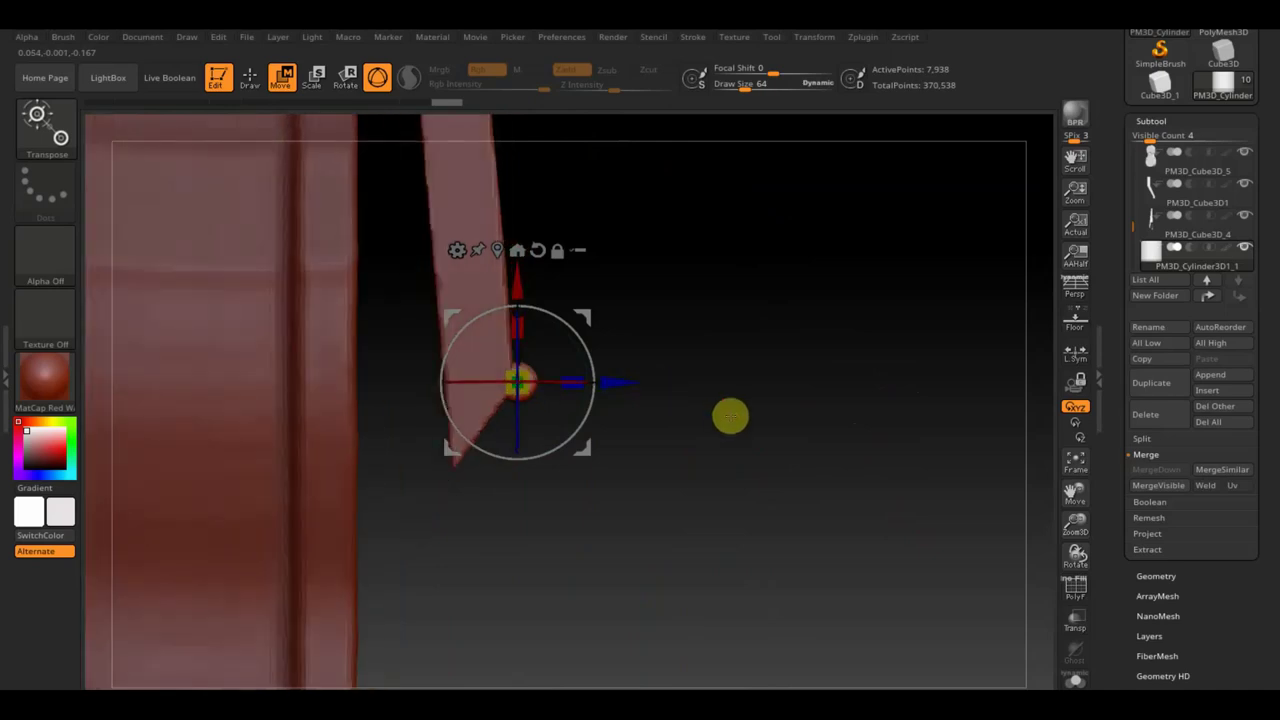
{"action": "left_click_drag", "start_coordinate": [629, 386], "coordinate": [617, 383]}
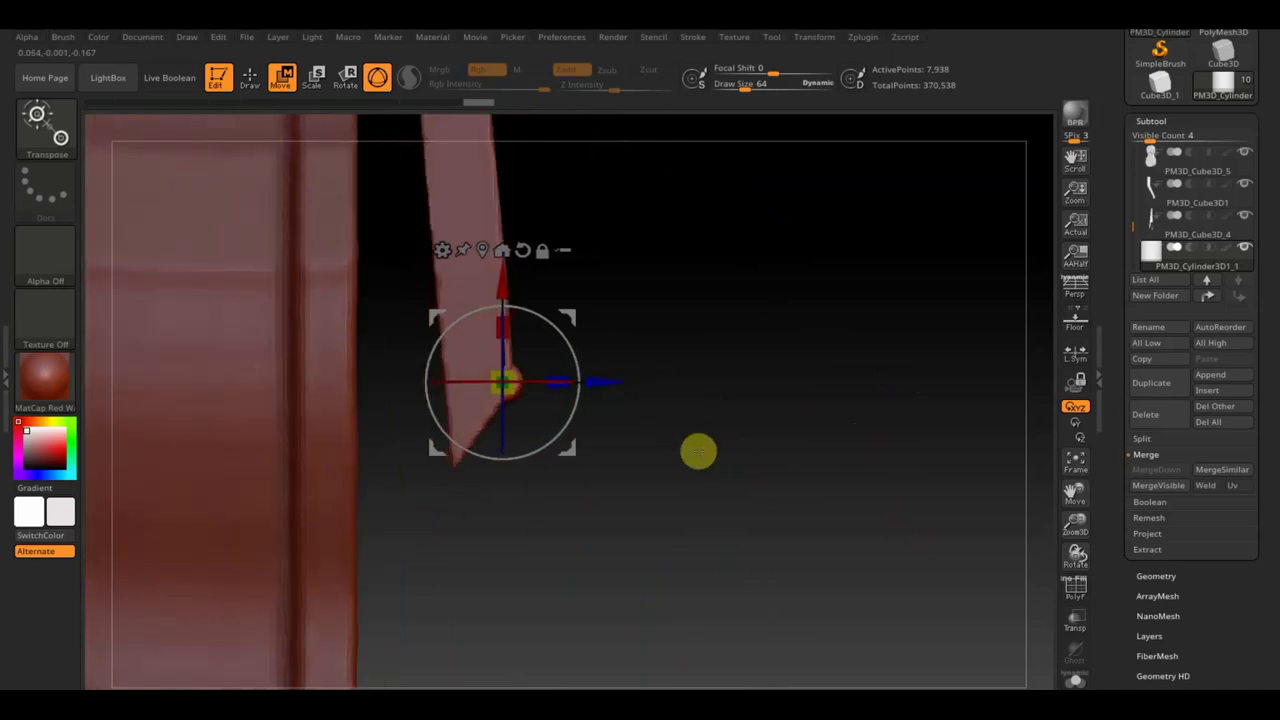
{"action": "left_click_drag", "start_coordinate": [701, 449], "coordinate": [712, 448]}
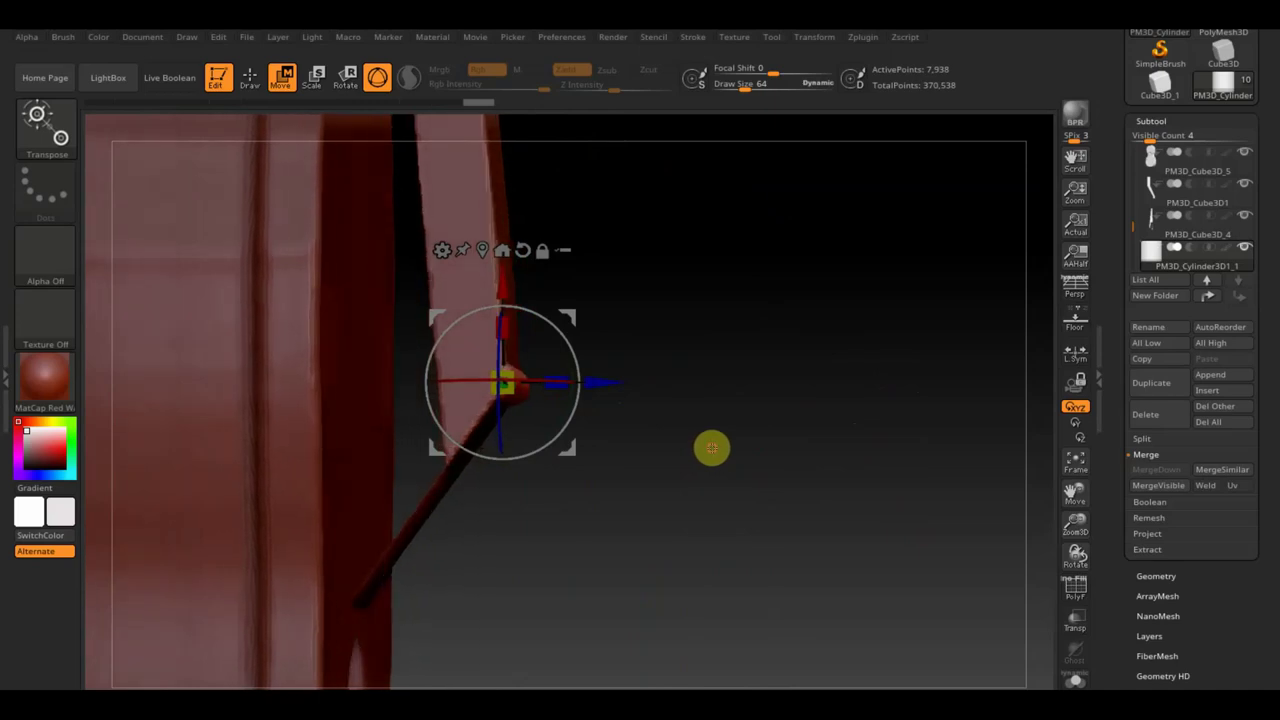
{"action": "mouse_move", "coordinate": [537, 563]}
{"action": "left_mouse_down"}
{"action": "mouse_move", "coordinate": [394, 494]}
{"action": "mouse_move", "coordinate": [423, 491]}
{"action": "mouse_move", "coordinate": [524, 571]}
{"action": "left_mouse_up"}
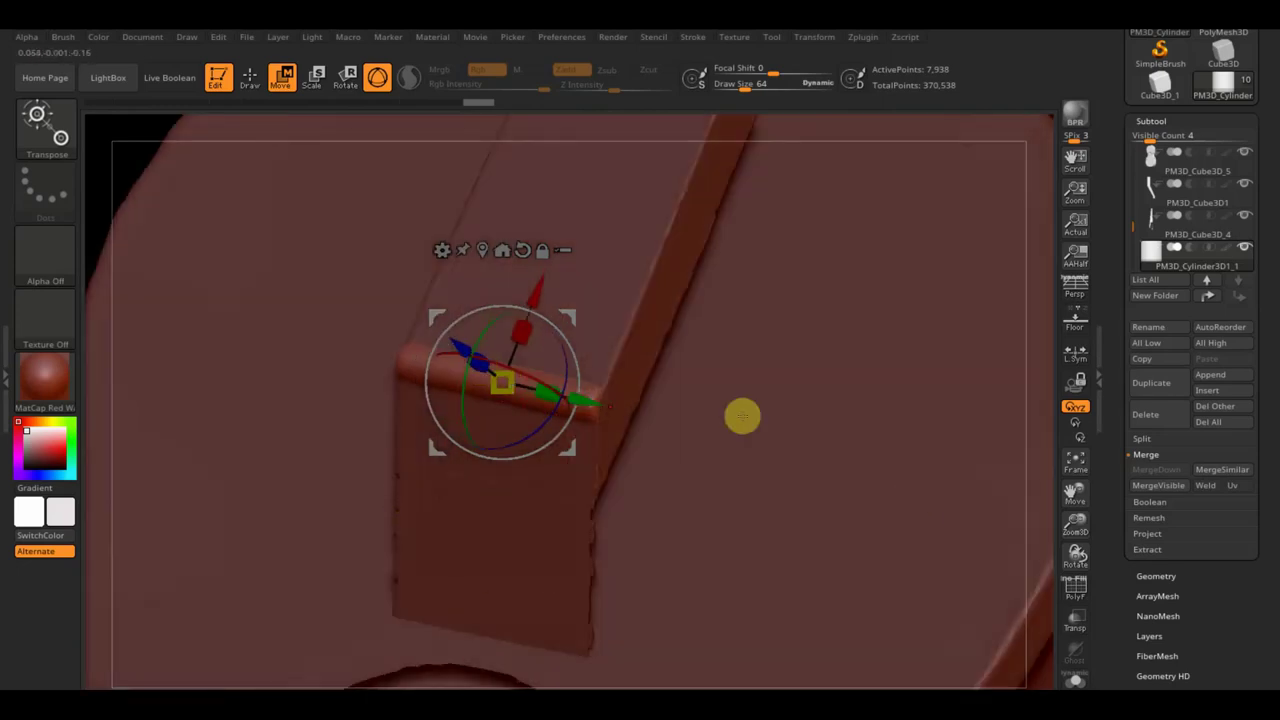
- Turn on PolyF, frame the violin, zoom to the neck block and attempt a Ctrl-drag copy
{"action": "left_click", "coordinate": [1073, 595]}
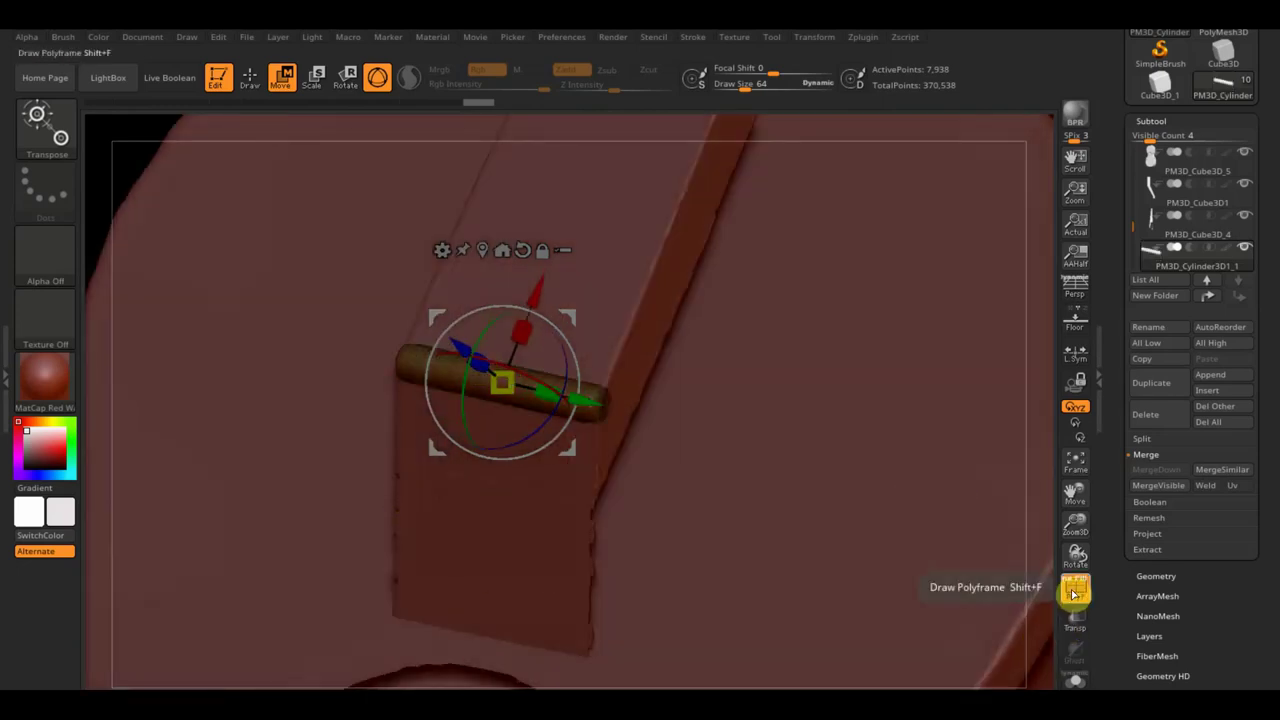
{"action": "left_click", "coordinate": [1077, 468]}
{"action": "left_click_drag", "start_coordinate": [905, 476], "coordinate": [870, 478]}
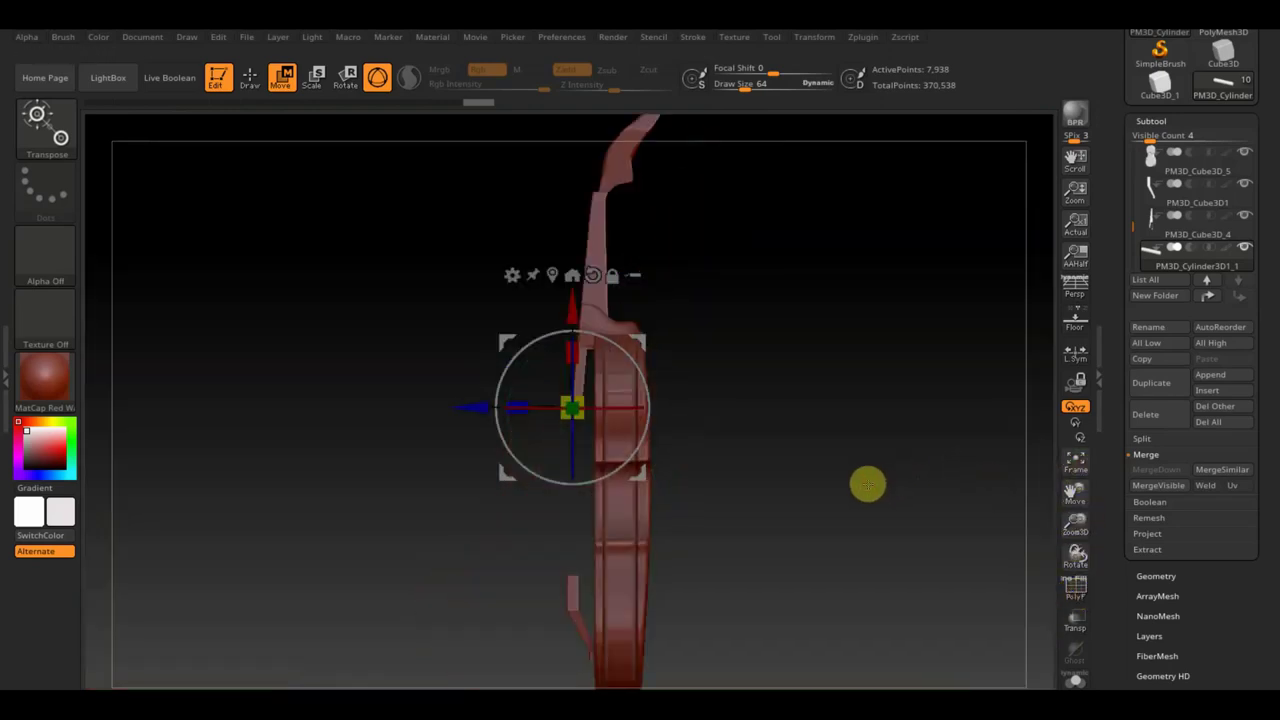
{"action": "mouse_move", "coordinate": [866, 432]}
{"action": "left_mouse_down"}
{"action": "mouse_move", "coordinate": [911, 643]}
{"action": "mouse_move", "coordinate": [866, 563]}
{"action": "mouse_move", "coordinate": [838, 556]}
{"action": "left_mouse_up"}
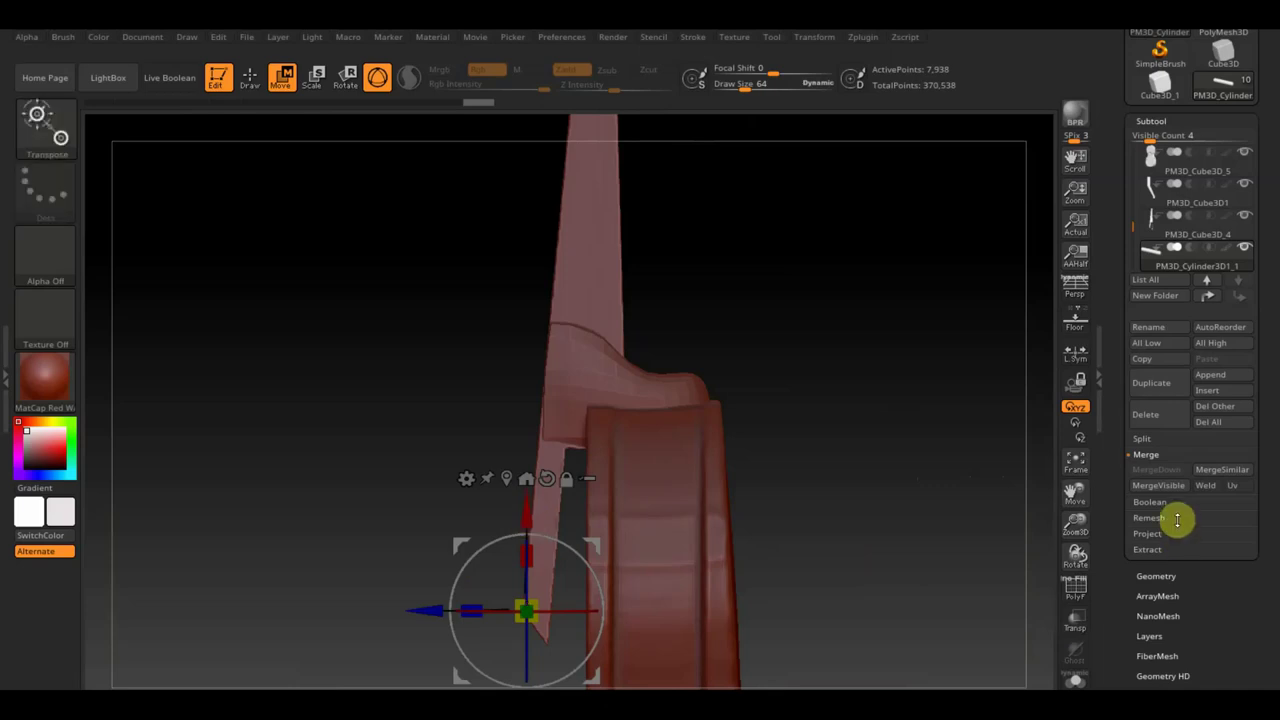
{"action": "left_click_drag", "start_coordinate": [525, 512], "coordinate": [529, 434], "text": "ctrl"}
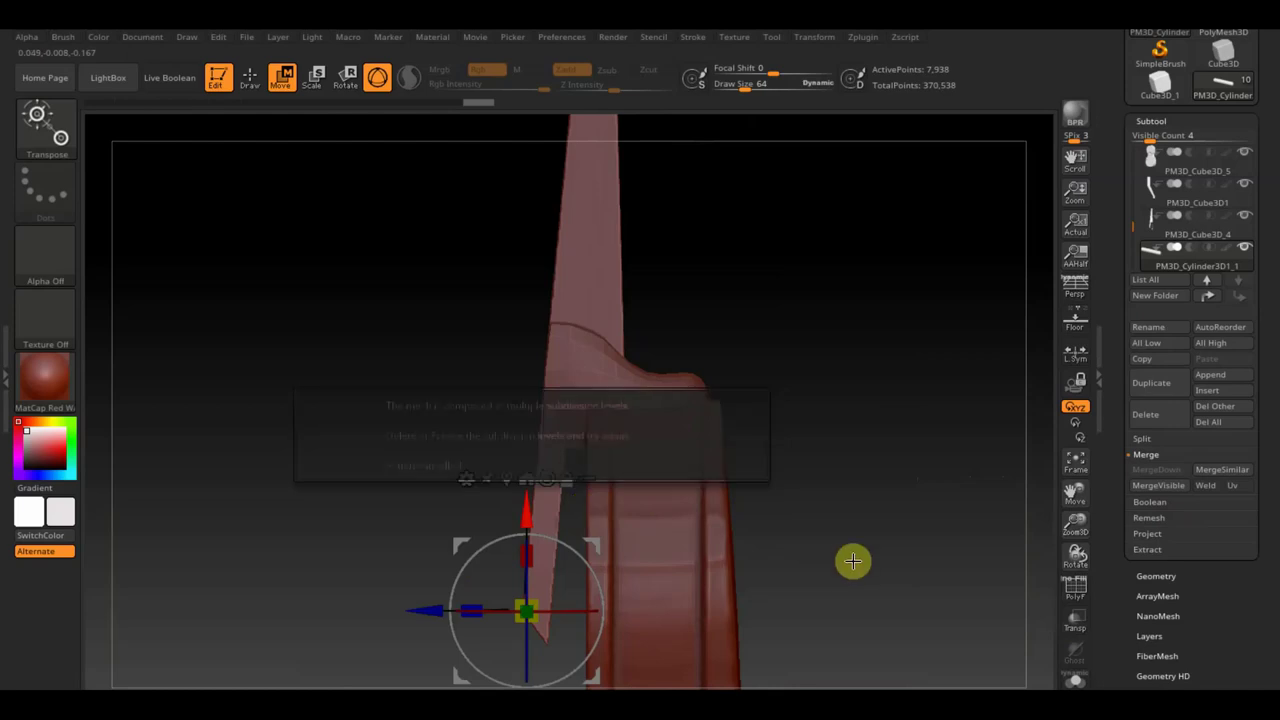
- Delete the block's lower subdivision levels and Ctrl-drag a first copy up the neck
{"action": "left_click", "coordinate": [1152, 576]}
{"action": "left_click", "coordinate": [1152, 188]}
{"action": "key", "text": "ctrl"}
{"action": "mouse_move", "coordinate": [522, 512]}
{"action": "left_mouse_down", "text": "ctrl"}
{"action": "mouse_move", "coordinate": [540, 436]}
{"action": "mouse_move", "coordinate": [548, 445]}
{"action": "left_mouse_up", "text": "ctrl"}
{"action": "mouse_move", "coordinate": [807, 449]}
{"action": "left_mouse_down"}
{"action": "mouse_move", "coordinate": [953, 423]}
{"action": "mouse_move", "coordinate": [931, 314]}
{"action": "left_mouse_up"}
{"action": "left_click_drag", "start_coordinate": [379, 386], "coordinate": [376, 381]}
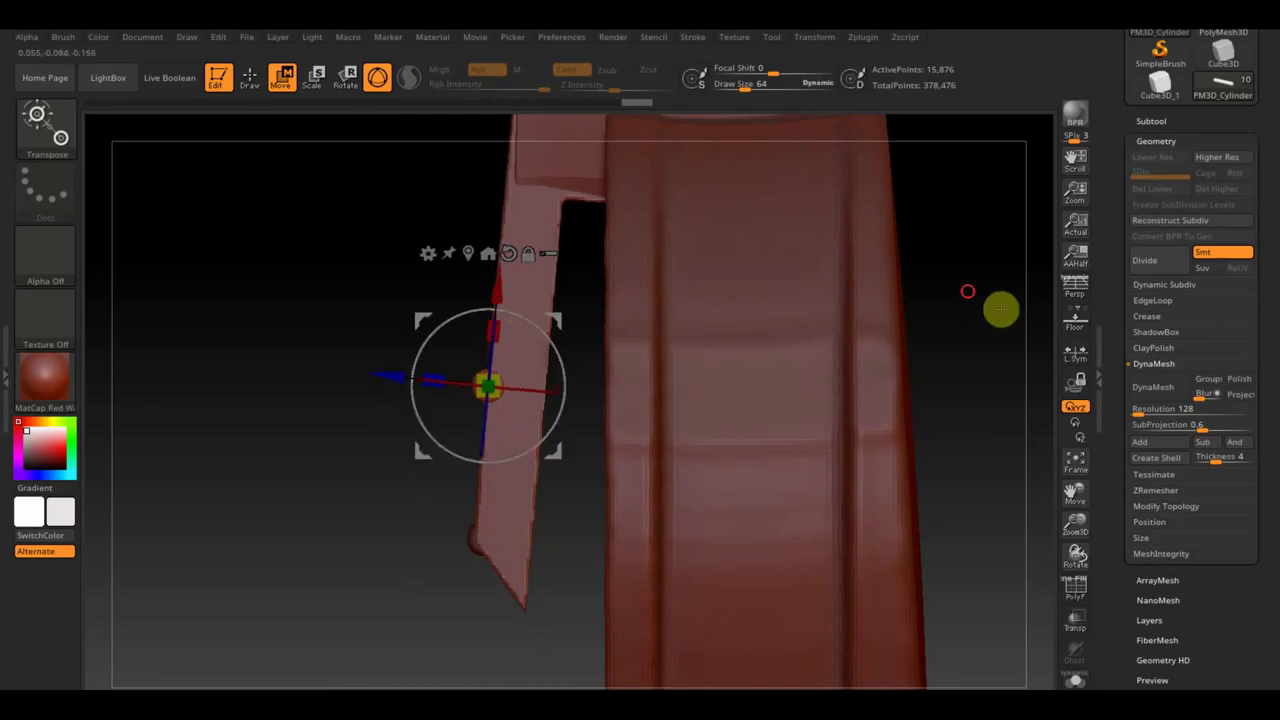
- Keep duplicating the bar to place evenly spaced frets up to the top of the neck
{"action": "left_click_drag", "start_coordinate": [1000, 309], "coordinate": [963, 426]}
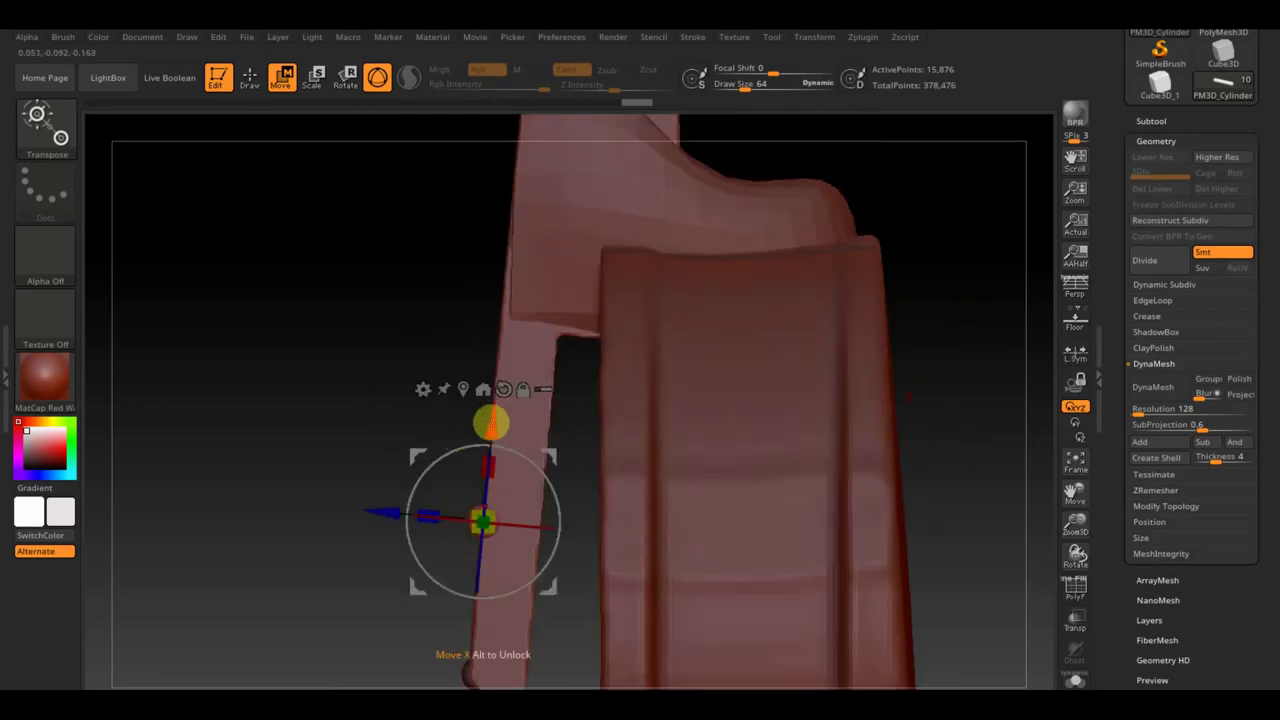
{"action": "mouse_move", "coordinate": [494, 424]}
{"action": "left_mouse_down", "text": "ctrl"}
{"action": "mouse_move", "coordinate": [504, 330]}
{"action": "mouse_move", "coordinate": [490, 497]}
{"action": "left_mouse_up", "text": "ctrl"}
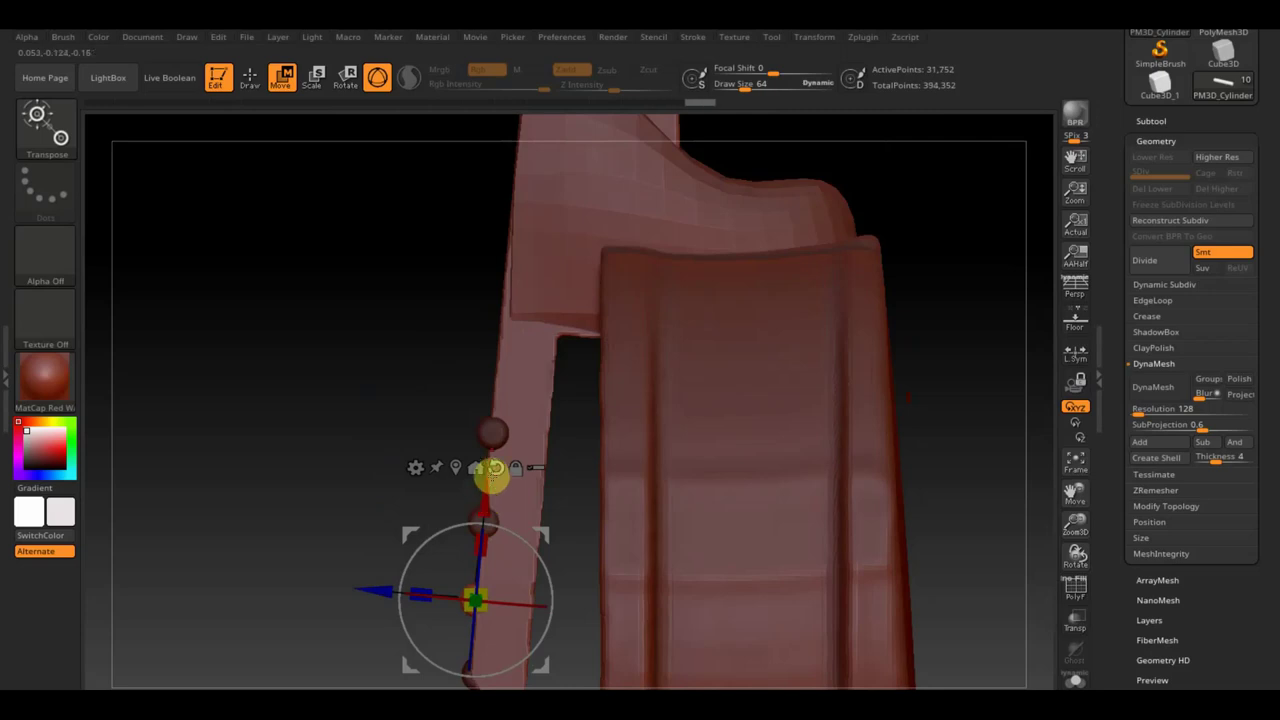
{"action": "left_click_drag", "start_coordinate": [493, 468], "coordinate": [509, 251], "text": "ctrl"}
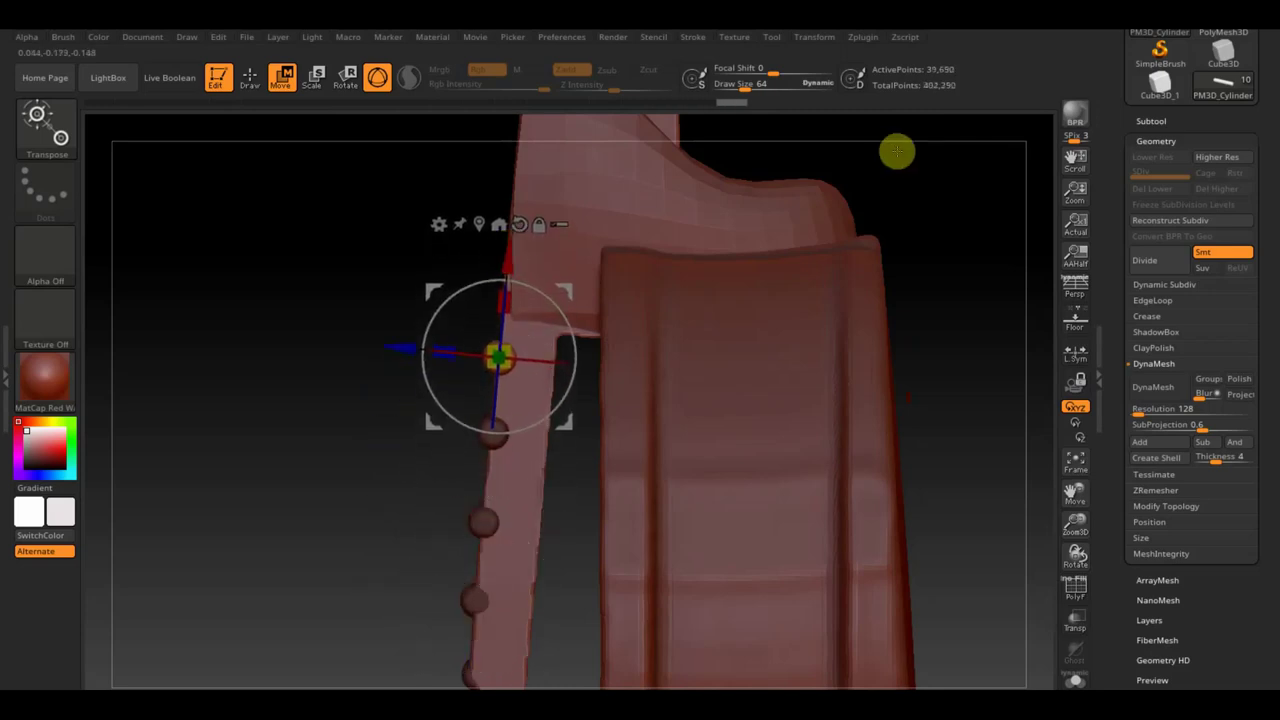
{"action": "left_click_drag", "start_coordinate": [925, 196], "coordinate": [931, 400]}
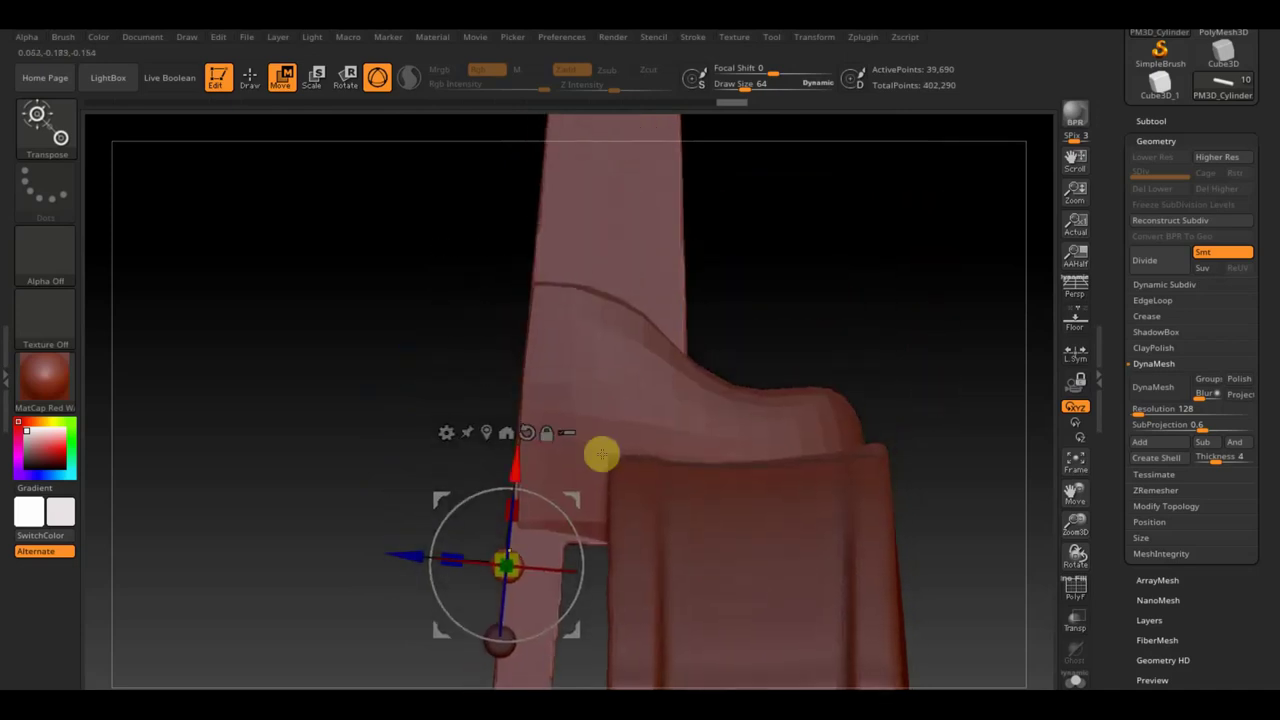
{"action": "left_click_drag", "start_coordinate": [515, 463], "coordinate": [528, 372]}
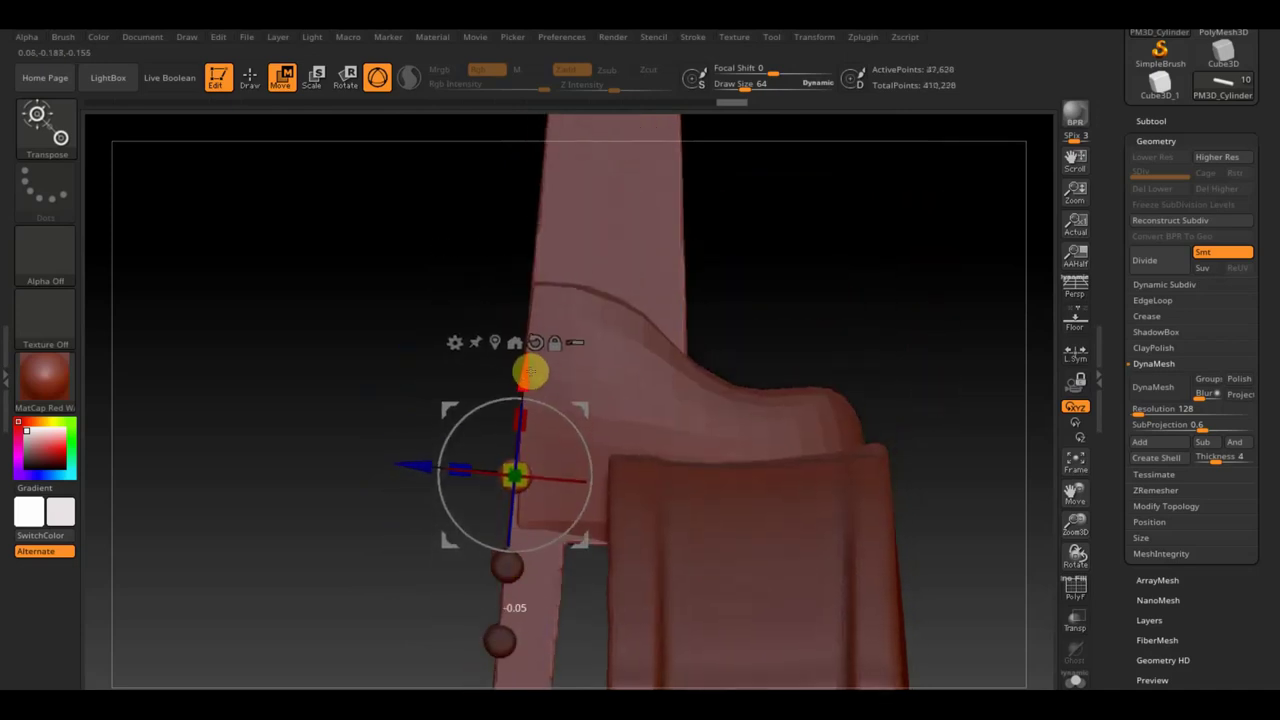
{"action": "left_click_drag", "start_coordinate": [528, 372], "coordinate": [561, 231]}
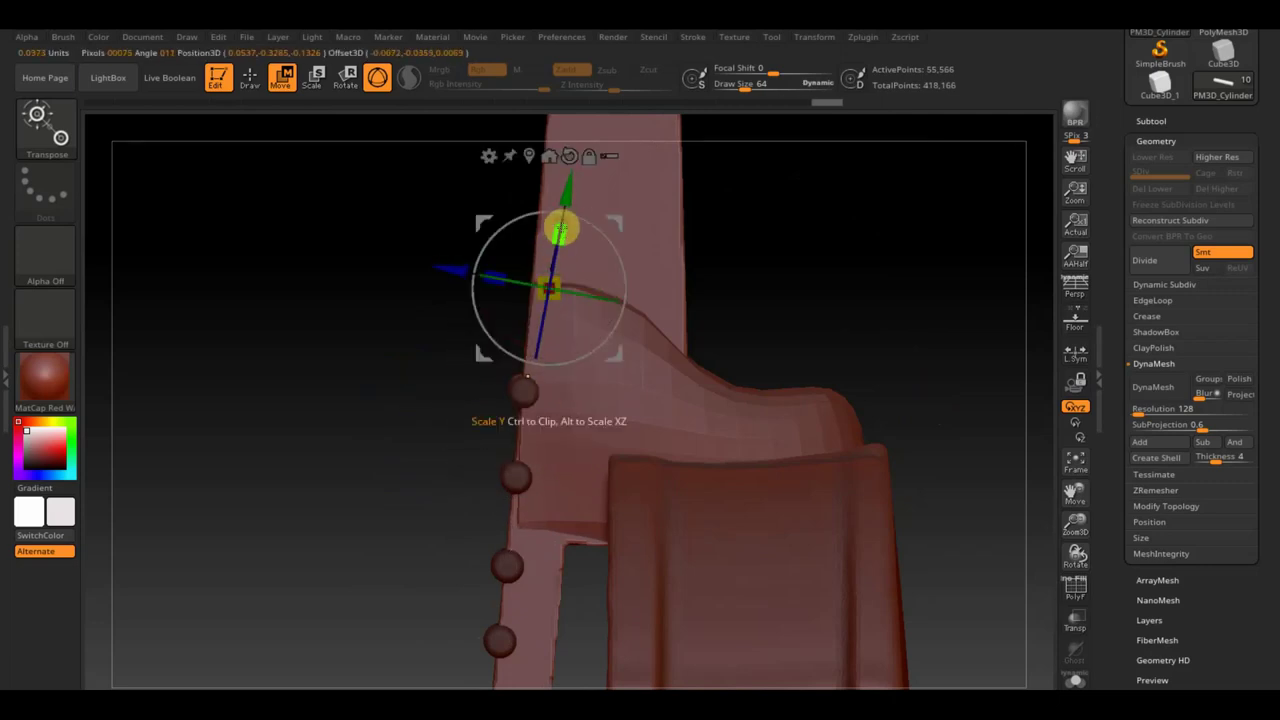
{"action": "key", "text": "ctrl+z"}
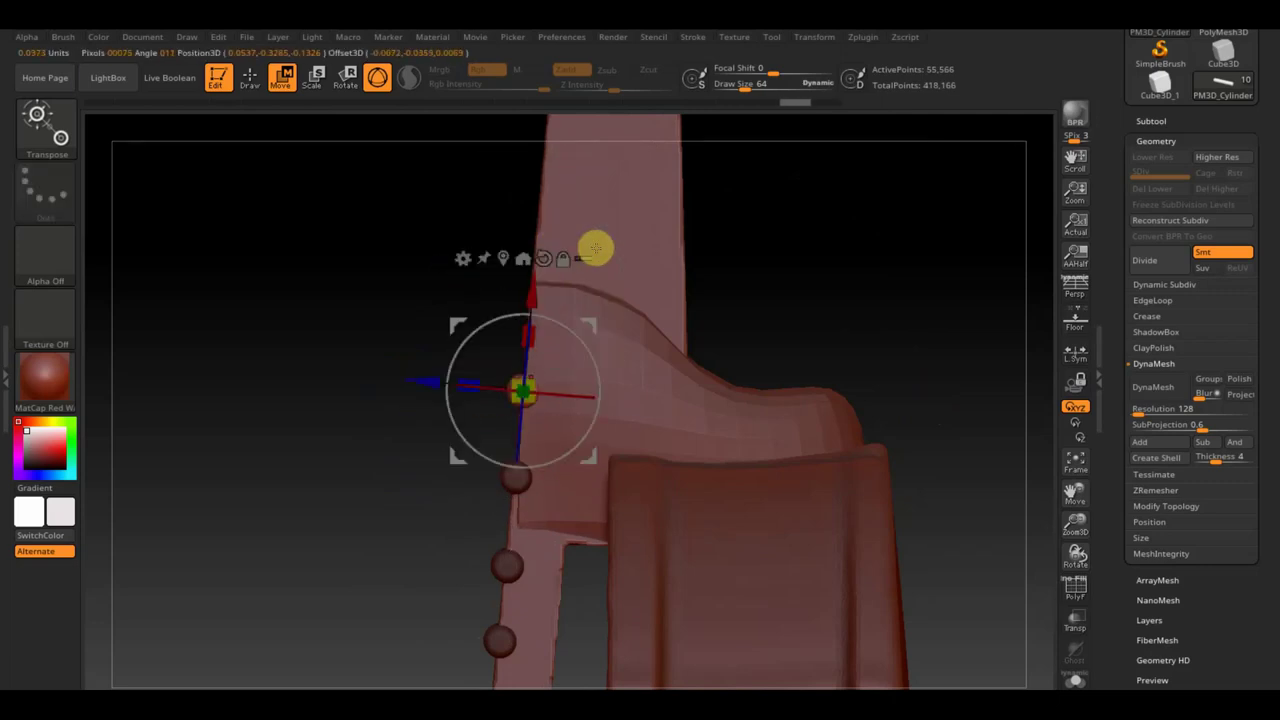
{"action": "left_click_drag", "start_coordinate": [538, 288], "coordinate": [541, 194]}
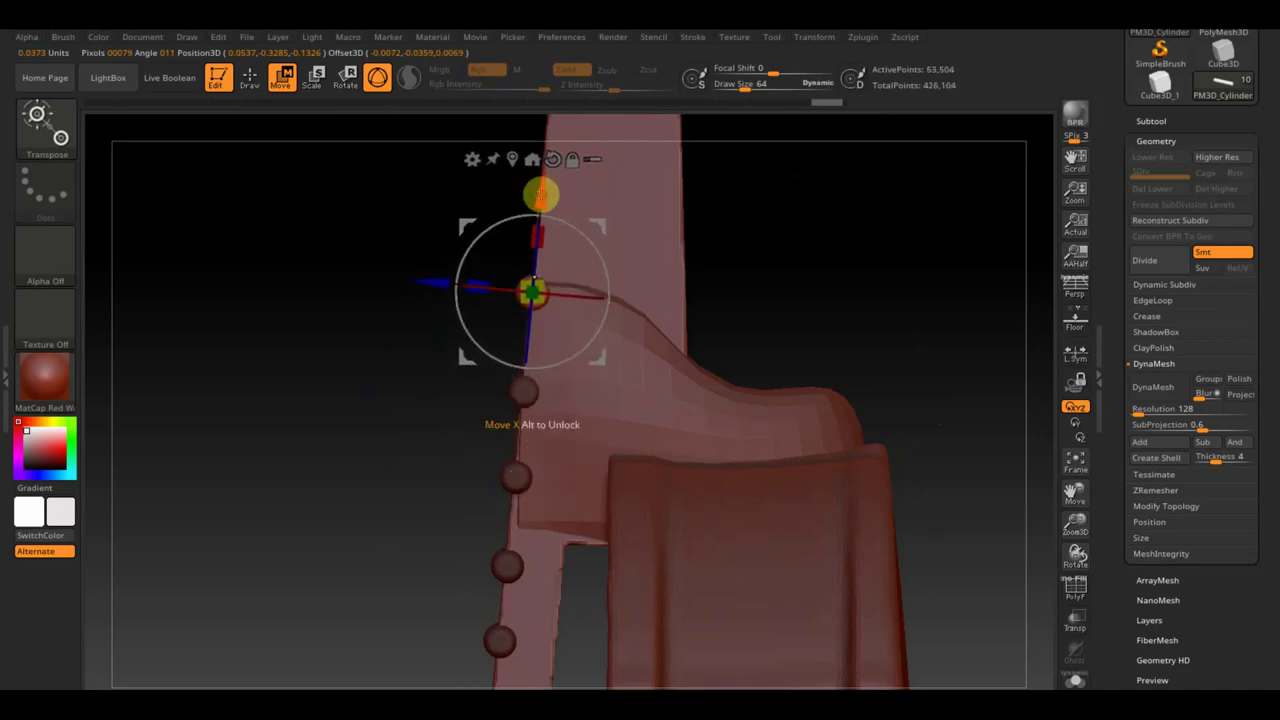
{"action": "left_click_drag", "start_coordinate": [835, 218], "coordinate": [703, 453]}
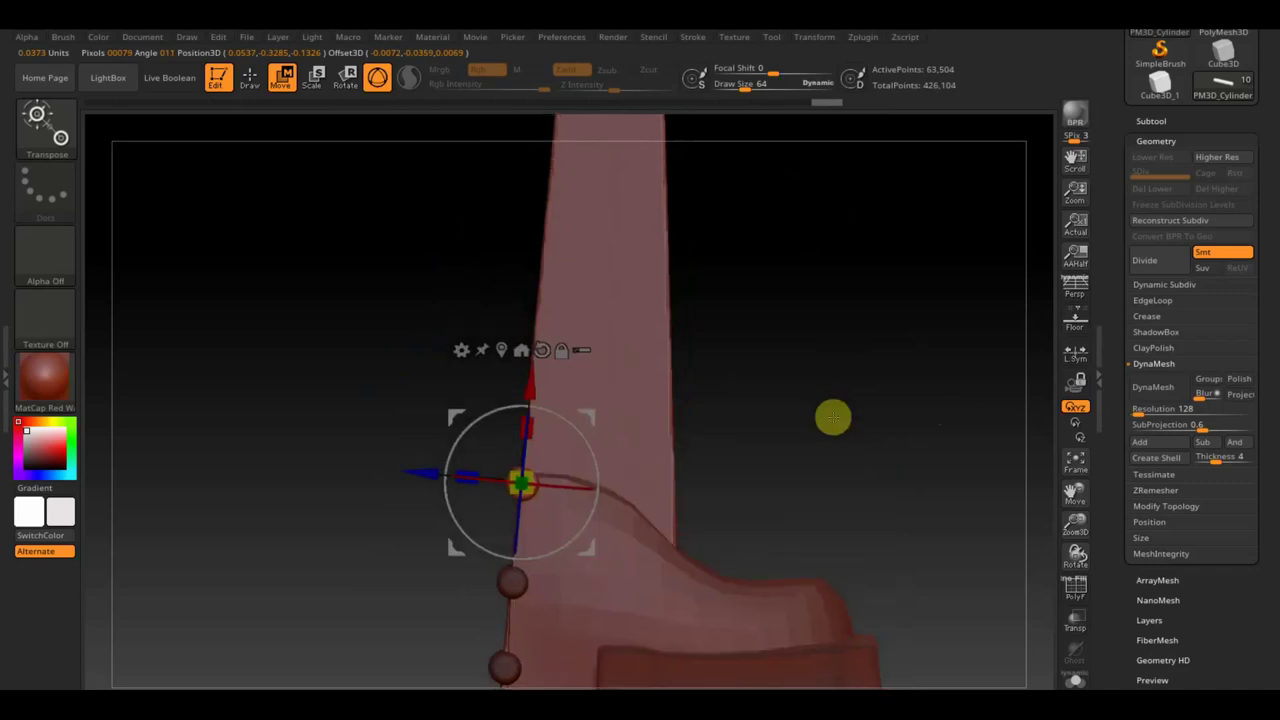
{"action": "left_click_drag", "start_coordinate": [545, 418], "coordinate": [547, 317]}
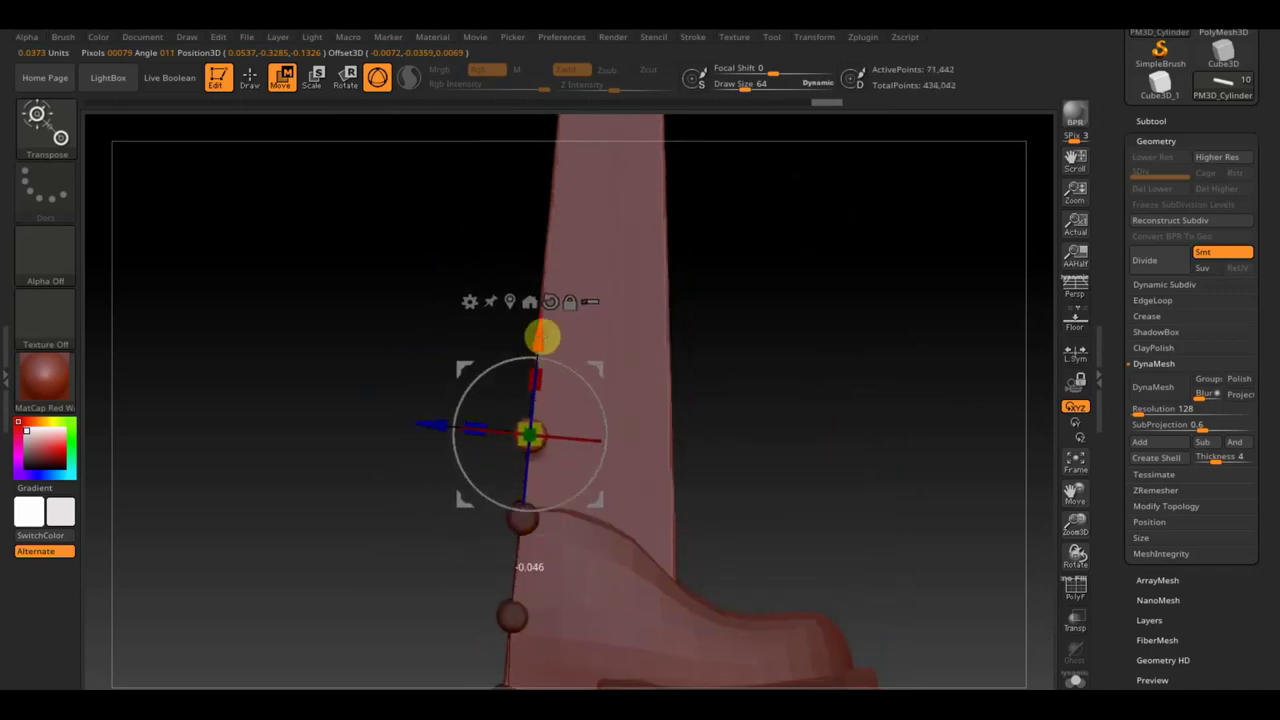
{"action": "left_click_drag", "start_coordinate": [547, 317], "coordinate": [550, 78]}
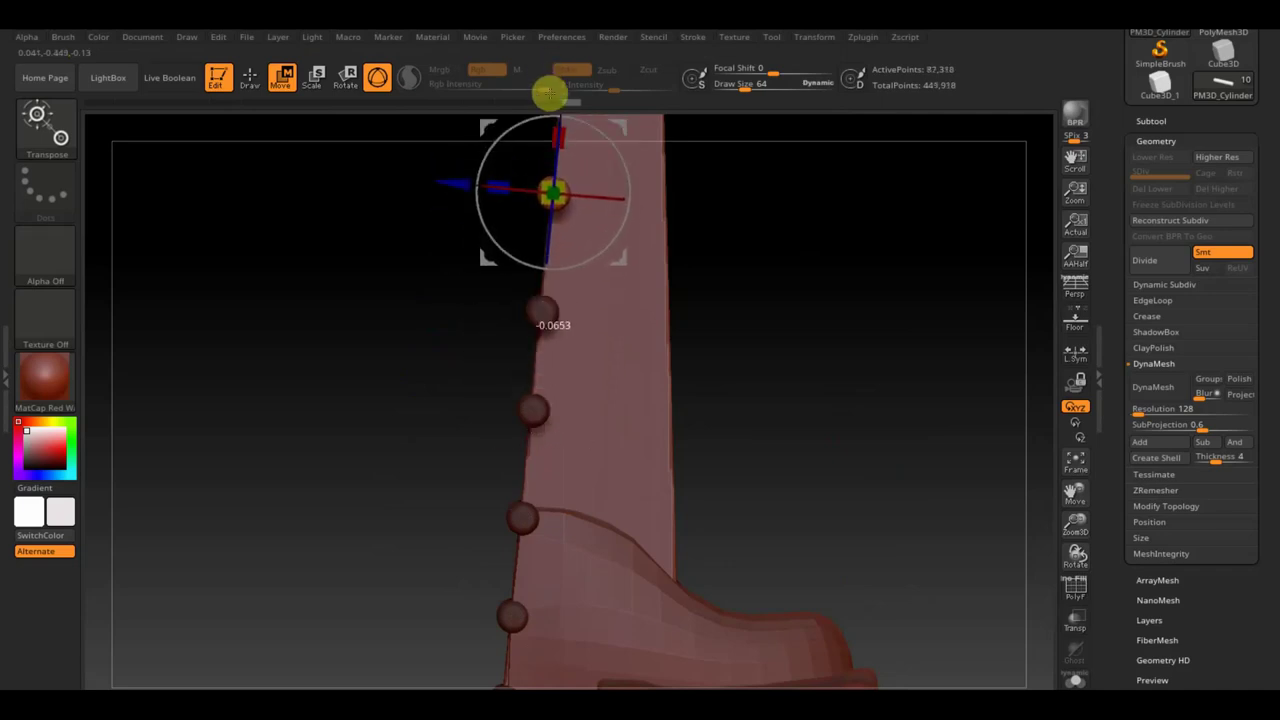
{"action": "mouse_move", "coordinate": [889, 223]}
{"action": "left_mouse_down", "text": "alt"}
{"action": "mouse_move", "coordinate": [873, 273]}
{"action": "mouse_move", "coordinate": [854, 543]}
{"action": "left_mouse_up", "text": "alt"}
{"action": "mouse_move", "coordinate": [560, 397]}
{"action": "left_mouse_down"}
{"action": "mouse_move", "coordinate": [551, 286]}
{"action": "mouse_move", "coordinate": [553, 298]}
{"action": "mouse_move", "coordinate": [580, 186]}
{"action": "mouse_move", "coordinate": [577, 94]}
{"action": "left_mouse_up"}
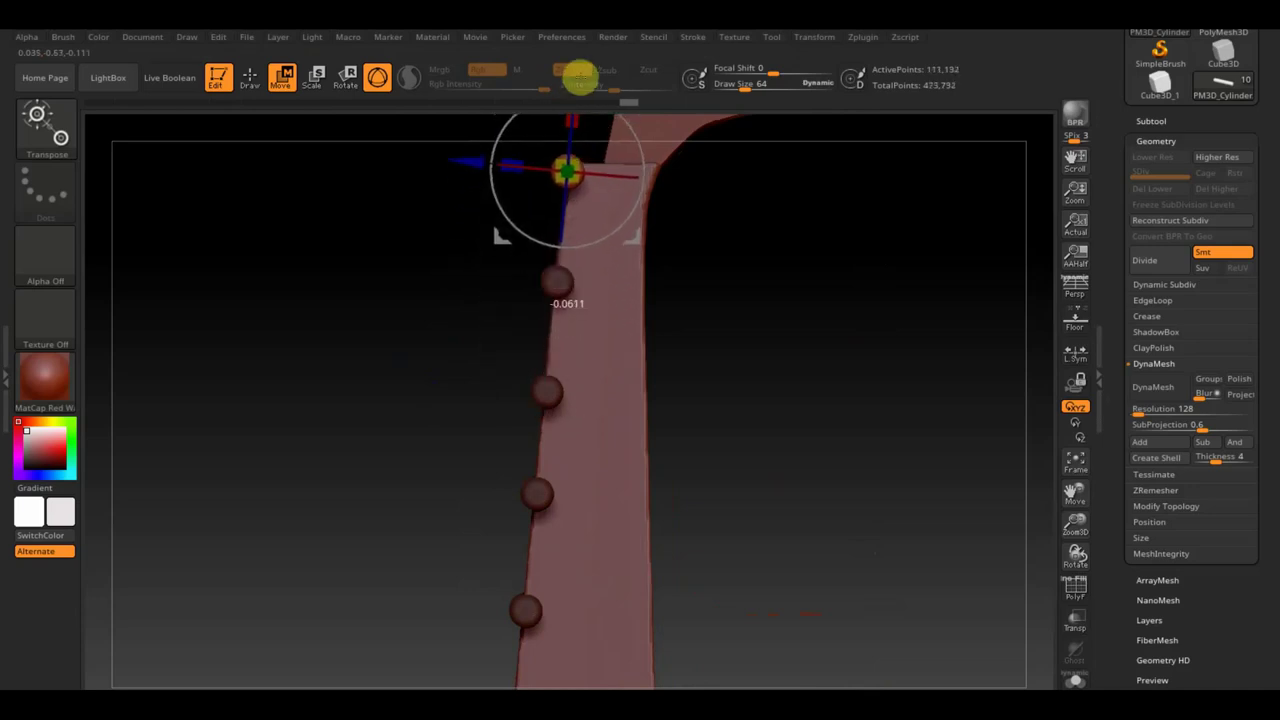
{"action": "mouse_move", "coordinate": [800, 380]}
{"action": "left_mouse_down"}
{"action": "mouse_move", "coordinate": [742, 190]}
{"action": "mouse_move", "coordinate": [866, 263]}
{"action": "mouse_move", "coordinate": [838, 334]}
{"action": "left_mouse_up"}
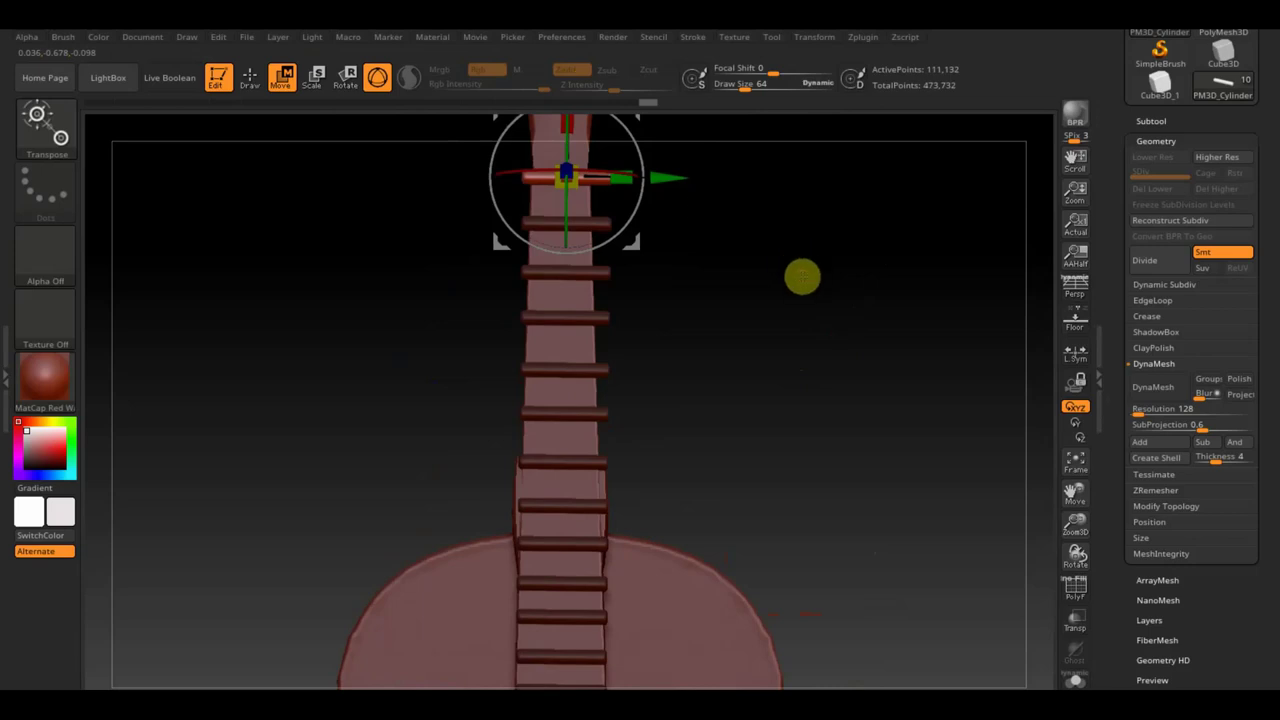
{"action": "mouse_move", "coordinate": [816, 303]}
{"action": "left_mouse_down"}
{"action": "mouse_move", "coordinate": [806, 323]}
{"action": "mouse_move", "coordinate": [800, 303]}
{"action": "left_mouse_up"}
- Cut the neck piece with TrimCurve along a straight line beside the neck, leaving 98,667 points
{"action": "key", "text": "q"}
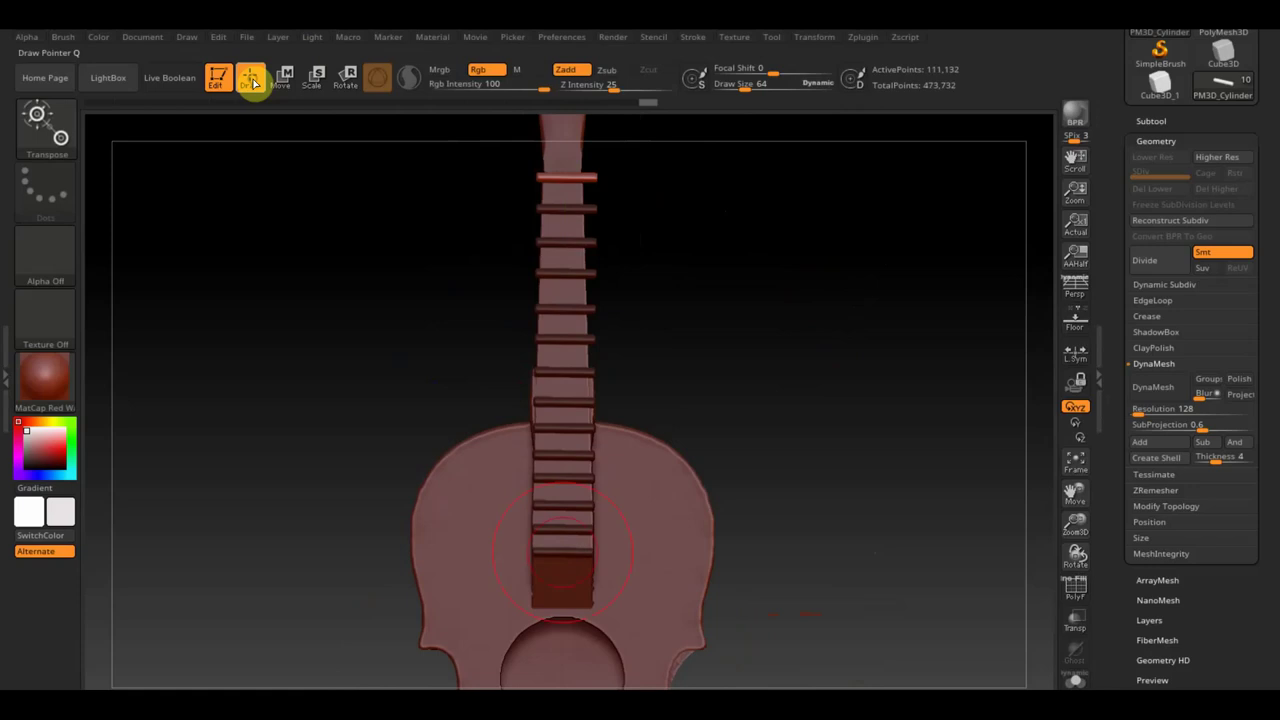
{"action": "mouse_move", "coordinate": [797, 366]}
{"action": "left_mouse_down", "text": "alt"}
{"action": "mouse_move", "coordinate": [790, 292]}
{"action": "mouse_move", "coordinate": [801, 393]}
{"action": "left_mouse_up", "text": "alt"}
{"action": "key", "text": "ctrl+shift"}
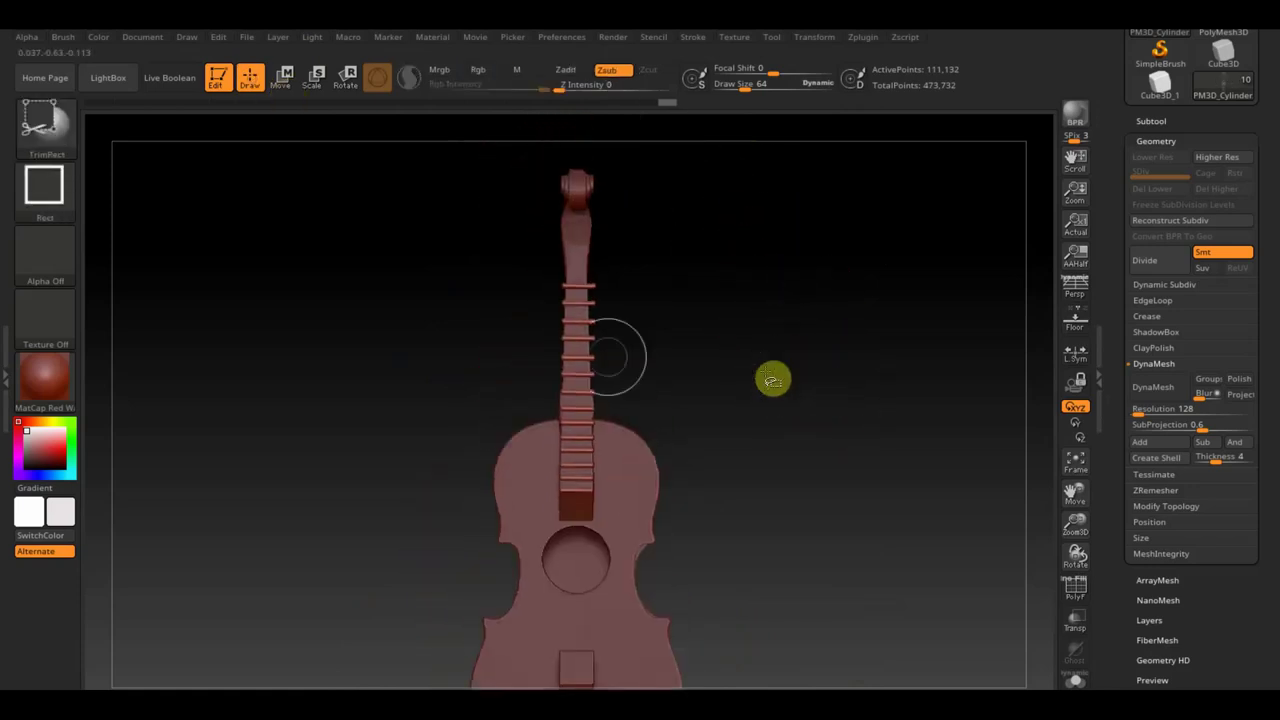
{"action": "left_click", "coordinate": [45, 127]}
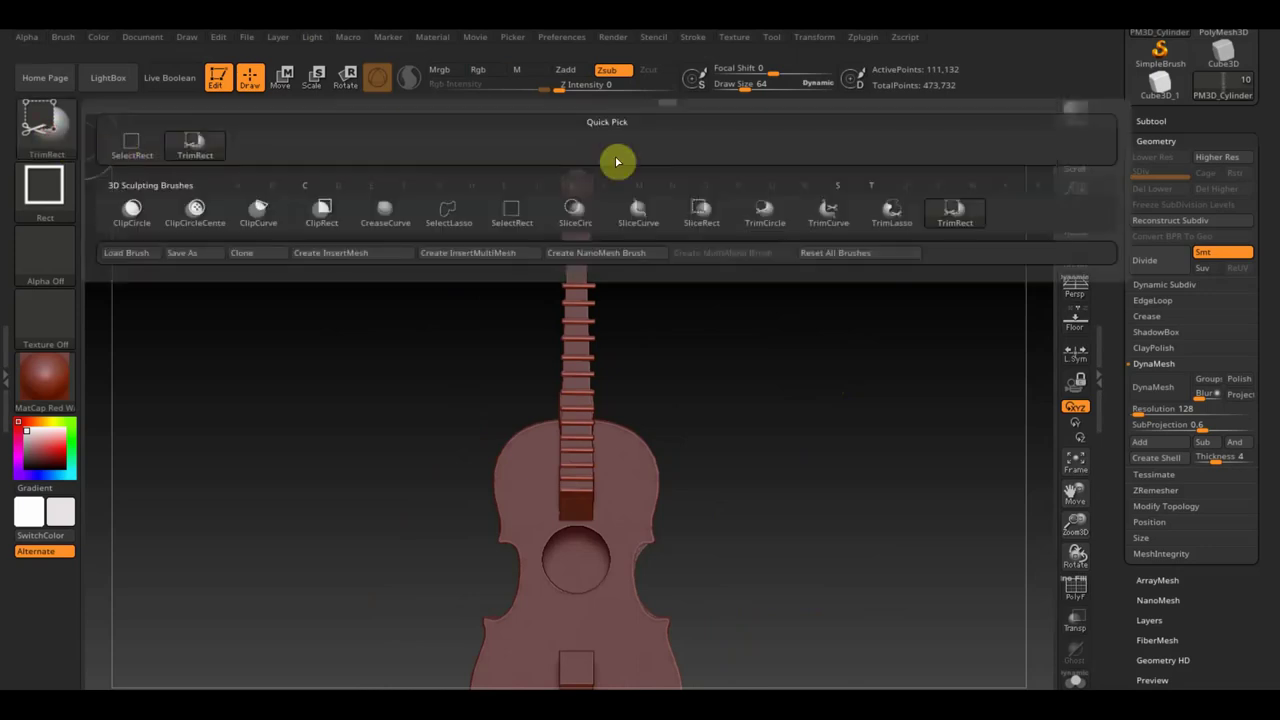
{"action": "left_click", "coordinate": [828, 209]}
{"action": "mouse_move", "coordinate": [531, 556]}
{"action": "left_mouse_down"}
{"action": "mouse_move", "coordinate": [537, 250]}
{"action": "mouse_move", "coordinate": [546, 225]}
{"action": "mouse_move", "coordinate": [562, 225]}
{"action": "left_mouse_up"}
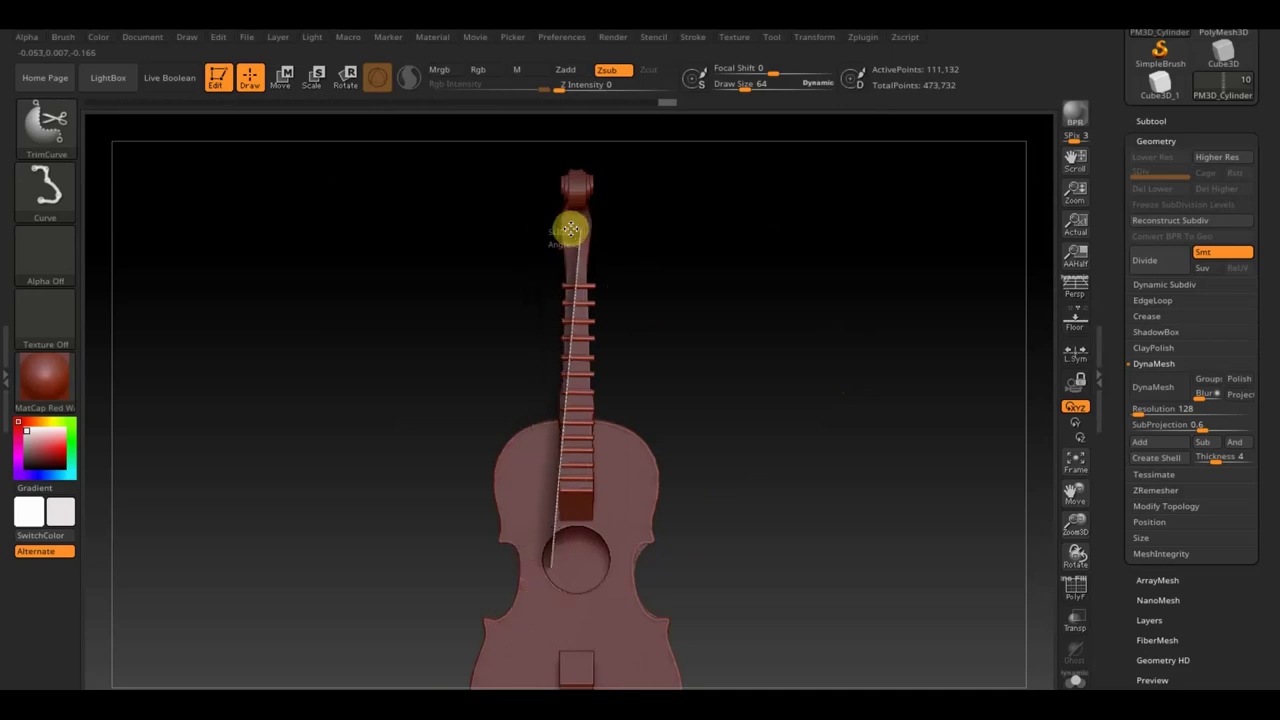
{"action": "left_click_drag", "start_coordinate": [560, 225], "coordinate": [565, 212]}
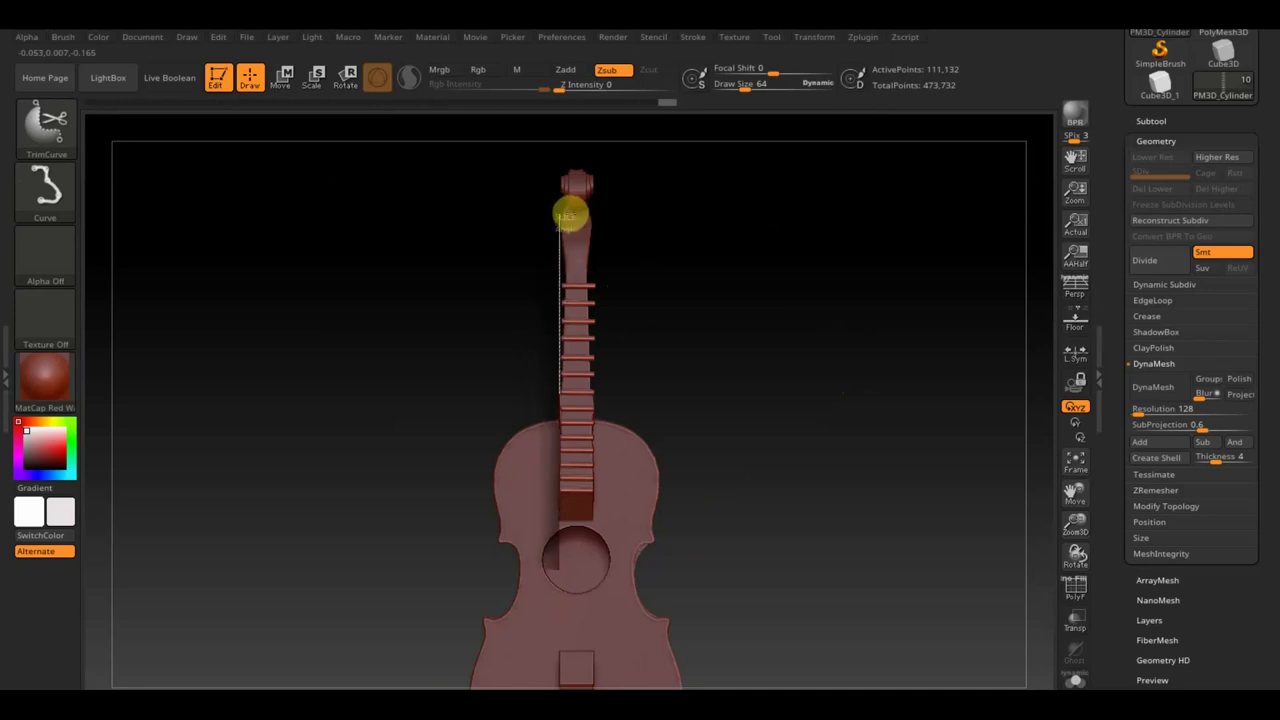
{"action": "mouse_move", "coordinate": [571, 216]}
{"action": "left_mouse_down"}
{"action": "mouse_move", "coordinate": [549, 200]}
{"action": "mouse_move", "coordinate": [574, 203]}
{"action": "mouse_move", "coordinate": [564, 198]}
{"action": "left_mouse_up"}
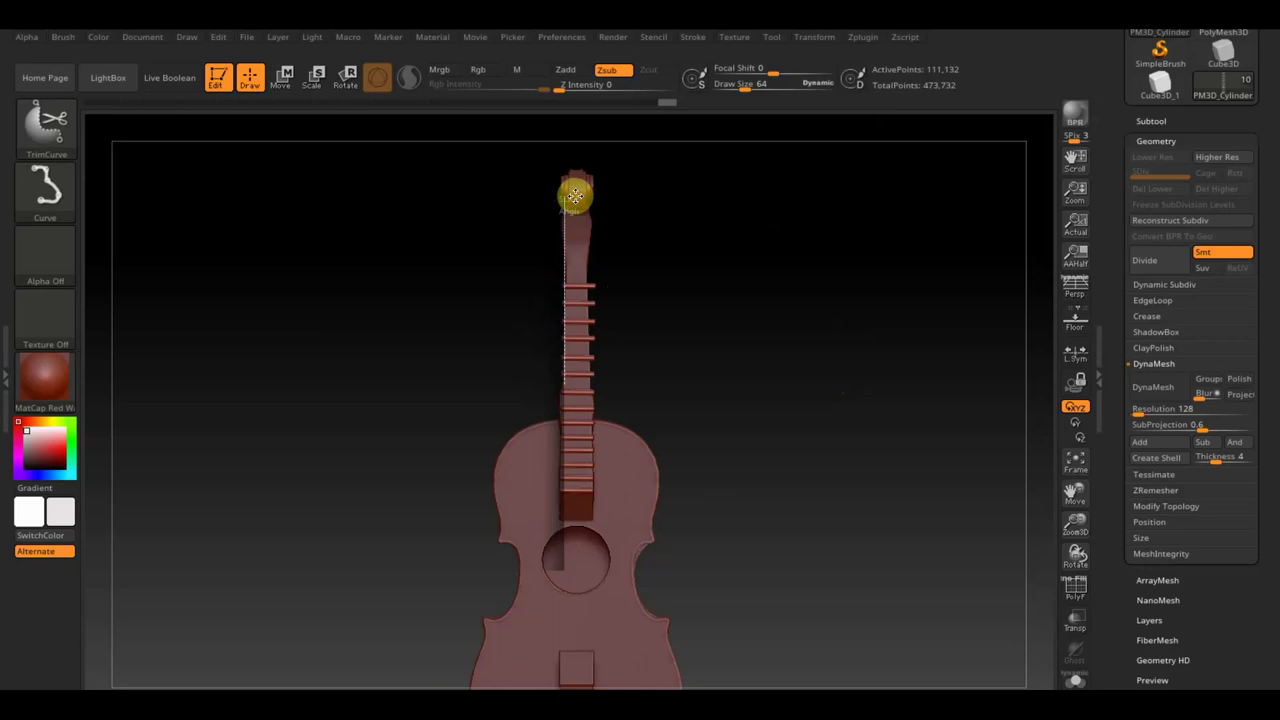
{"action": "left_click_drag", "start_coordinate": [575, 196], "coordinate": [574, 192]}
{"action": "key", "text": "space"}
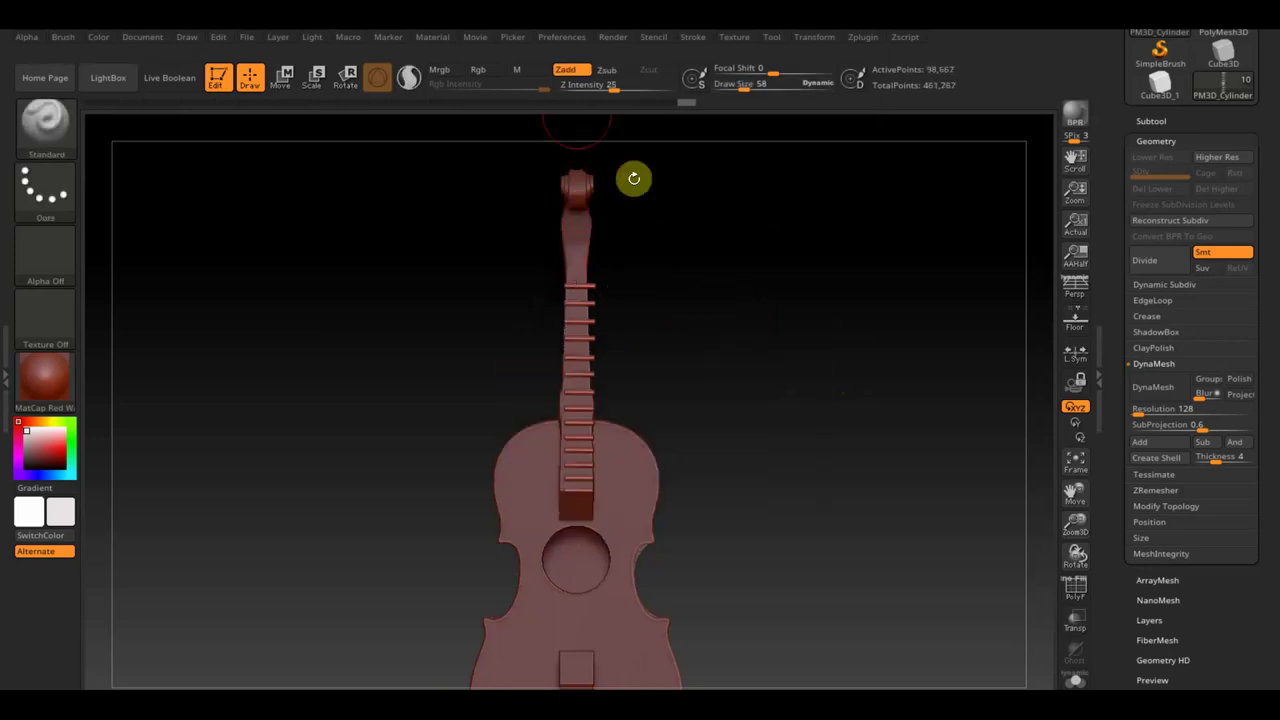
- Apply Mirror And Weld to the trimmed neck half, then return to Draw mode
{"action": "left_click", "coordinate": [284, 77]}
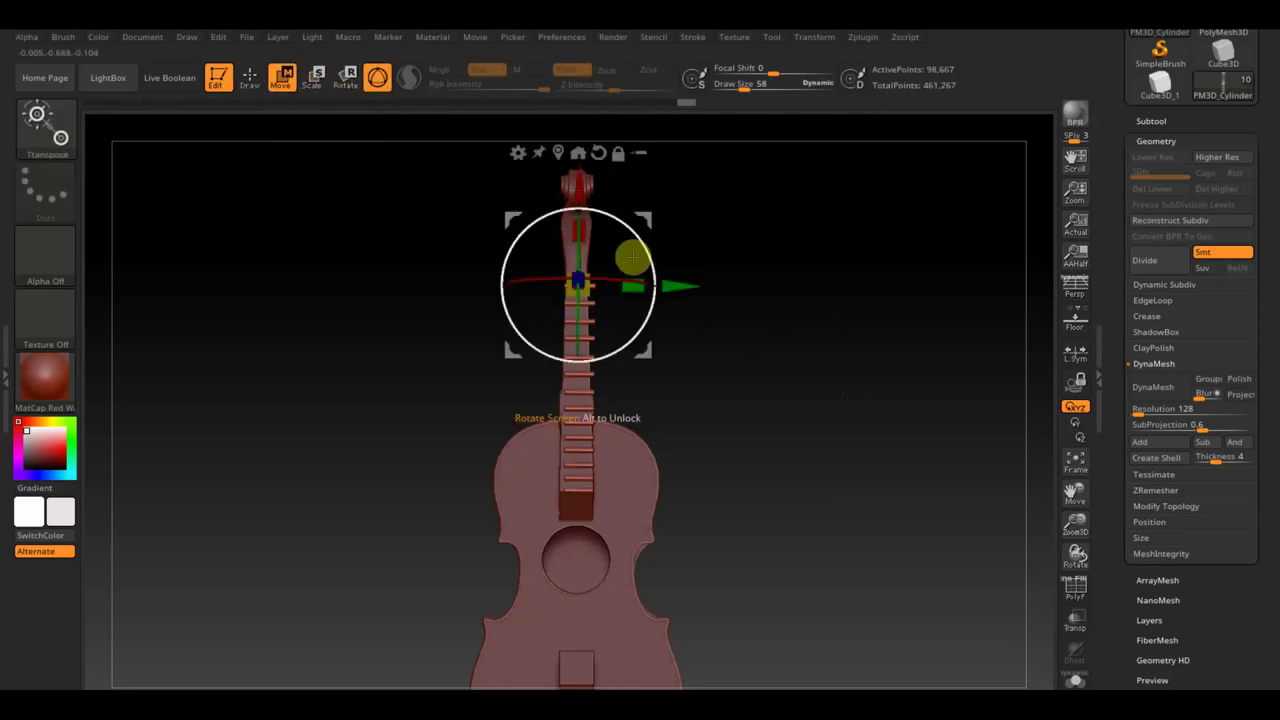
{"action": "left_click_drag", "start_coordinate": [674, 284], "coordinate": [628, 288]}
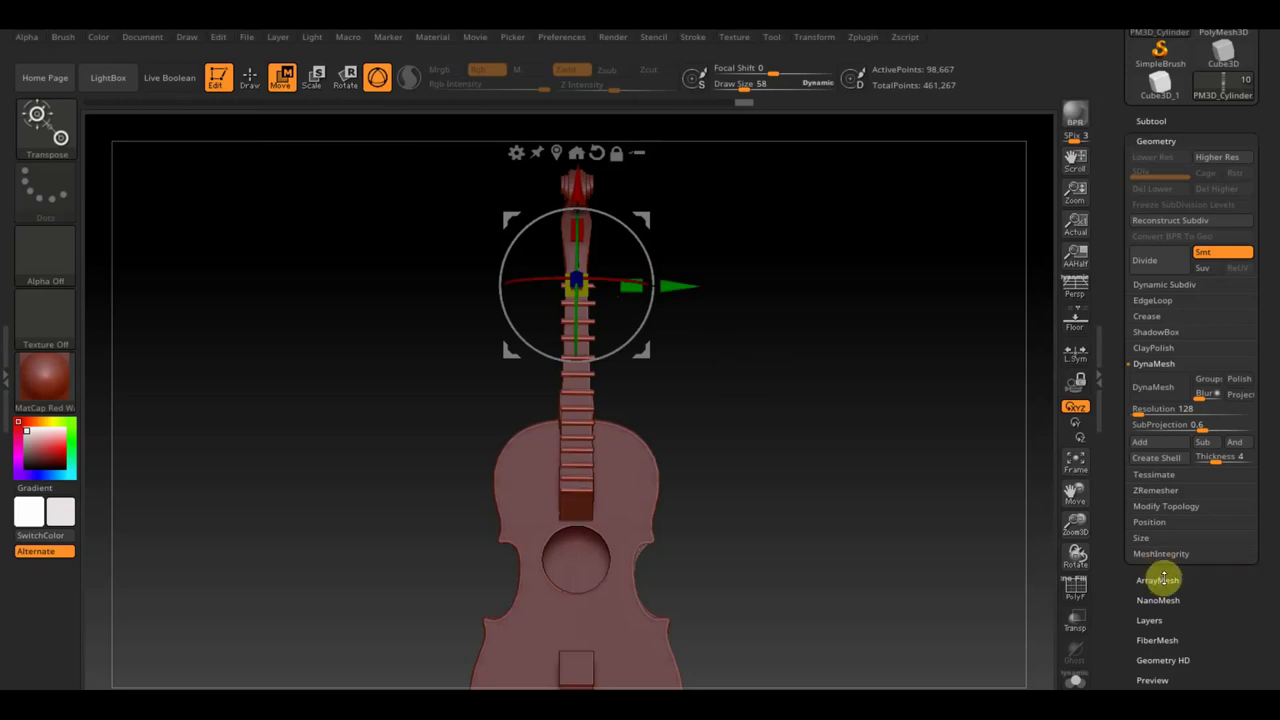
{"action": "left_click", "coordinate": [1175, 506]}
{"action": "left_click", "coordinate": [1196, 457]}
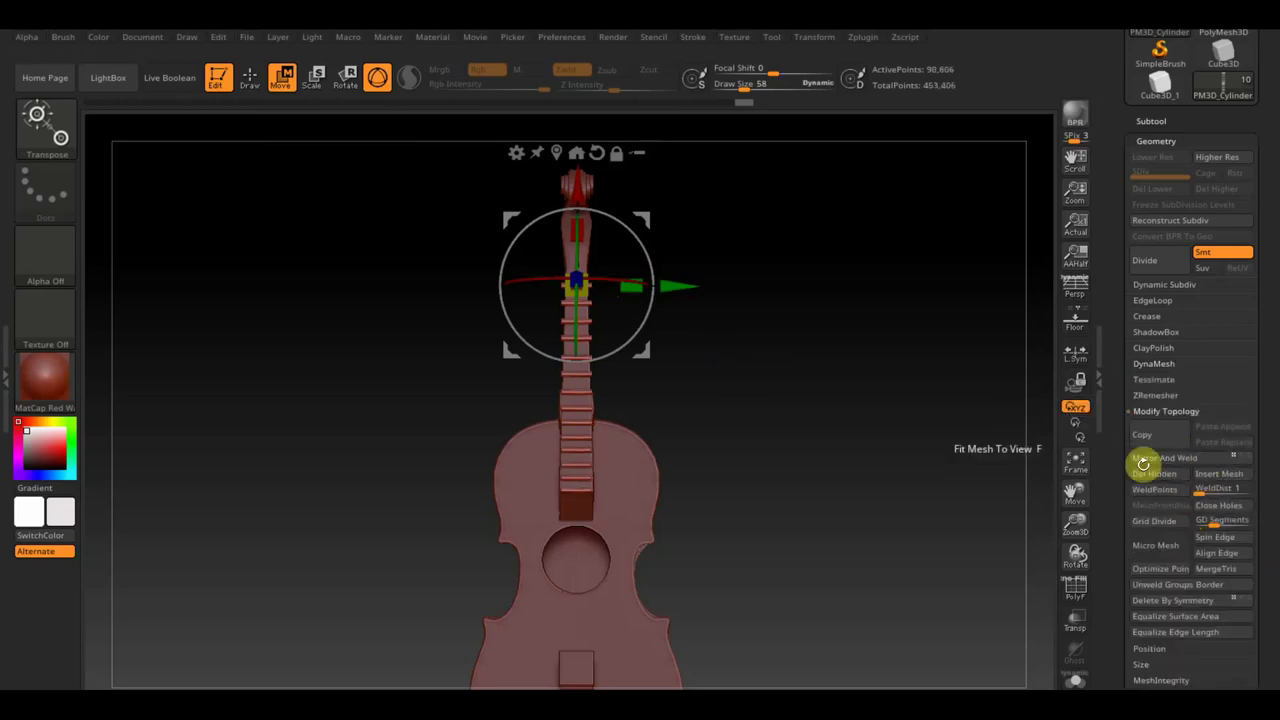
{"action": "scroll", "coordinate": [911, 432], "scroll_direction": "down", "scroll_amount": 2}
{"action": "scroll", "coordinate": [900, 400], "scroll_direction": "down", "scroll_amount": 3}
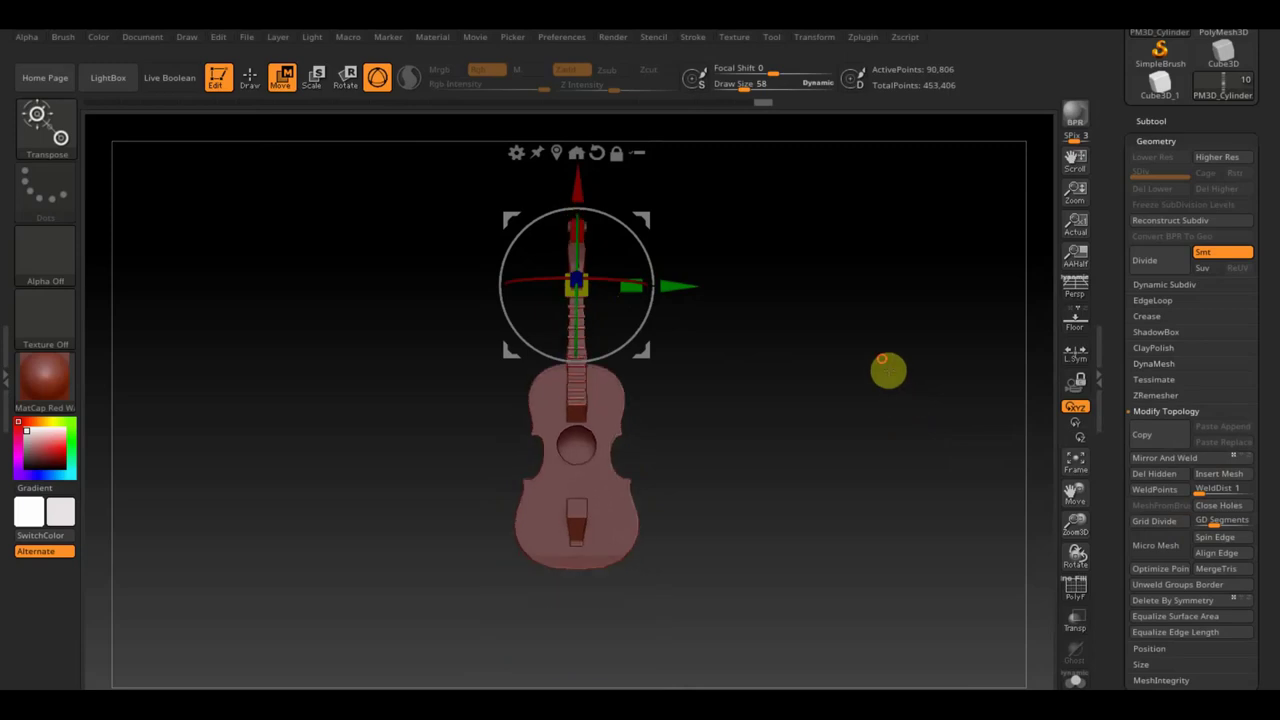
{"action": "left_click", "coordinate": [262, 76]}
{"action": "mouse_move", "coordinate": [700, 409]}
{"action": "left_mouse_down"}
{"action": "mouse_move", "coordinate": [711, 431]}
{"action": "mouse_move", "coordinate": [674, 434]}
{"action": "mouse_move", "coordinate": [683, 460]}
{"action": "mouse_move", "coordinate": [760, 450]}
{"action": "left_mouse_up"}
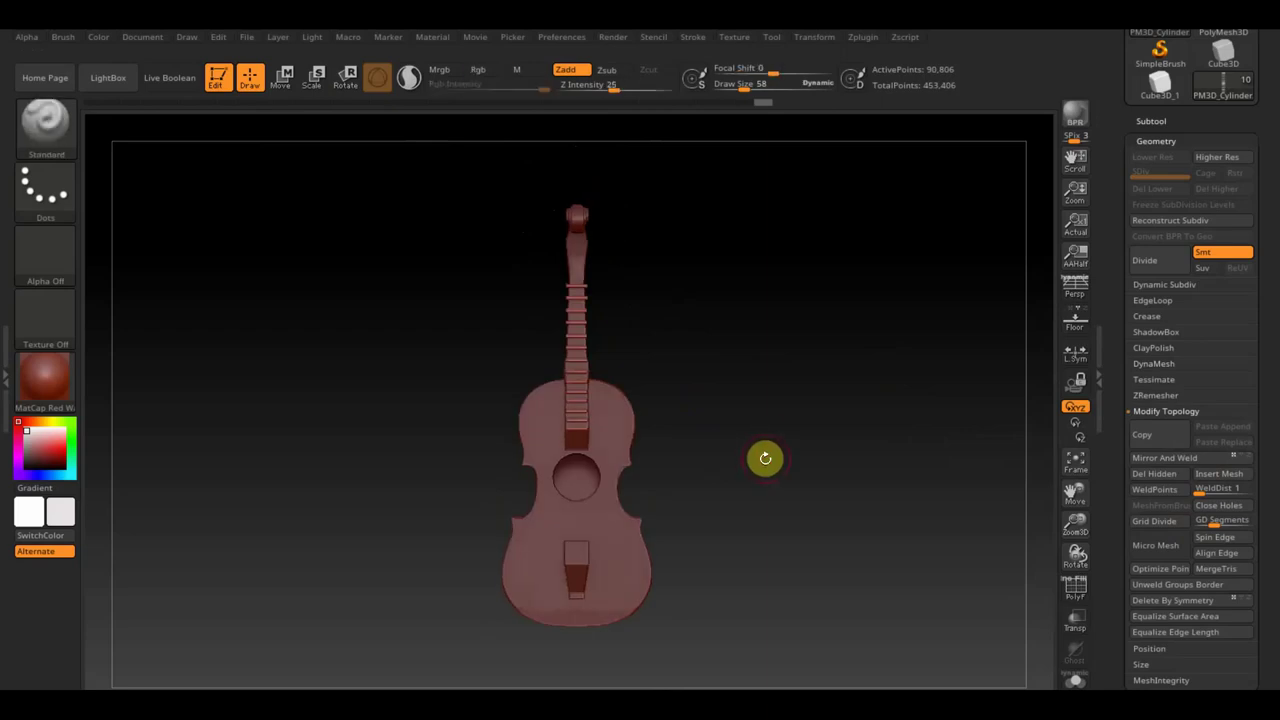
- Orbit to view the scroll sideways and smooth the violin body surface
{"action": "left_click", "coordinate": [735, 40]}
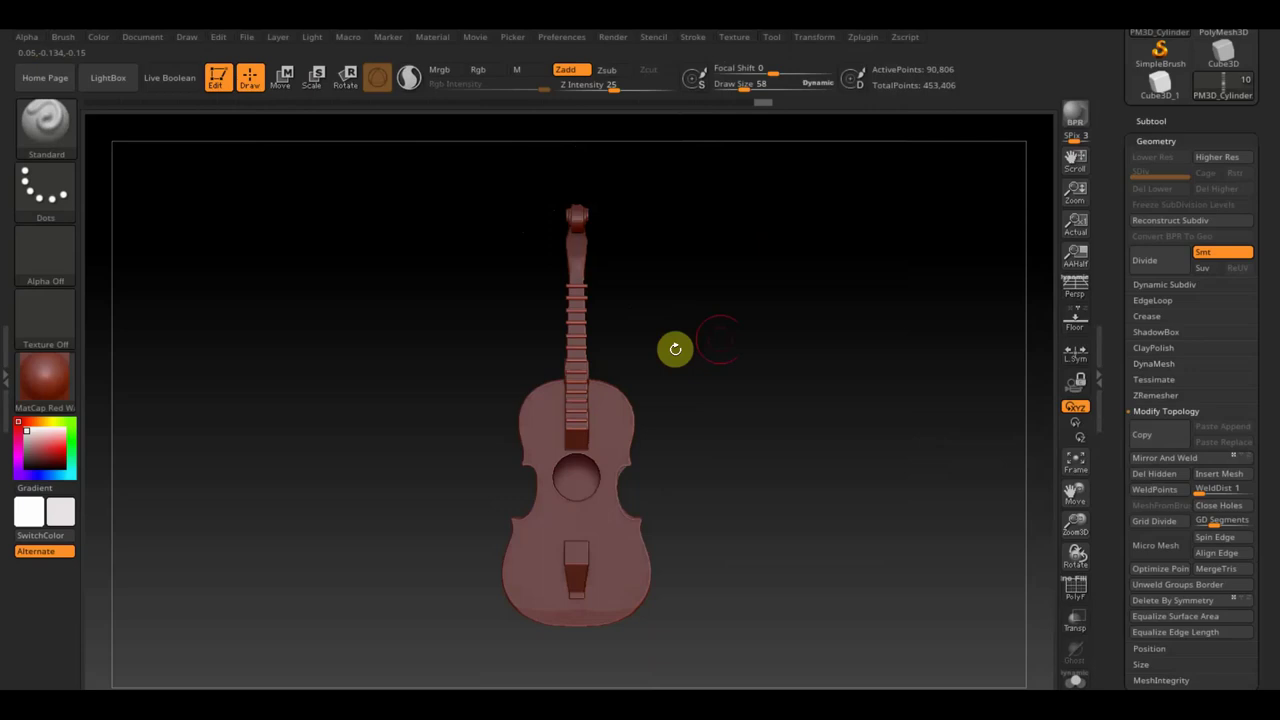
{"action": "mouse_move", "coordinate": [732, 333]}
{"action": "left_mouse_down", "text": "alt"}
{"action": "mouse_move", "coordinate": [771, 460]}
{"action": "mouse_move", "coordinate": [703, 389]}
{"action": "mouse_move", "coordinate": [617, 515]}
{"action": "left_mouse_up", "text": "alt"}
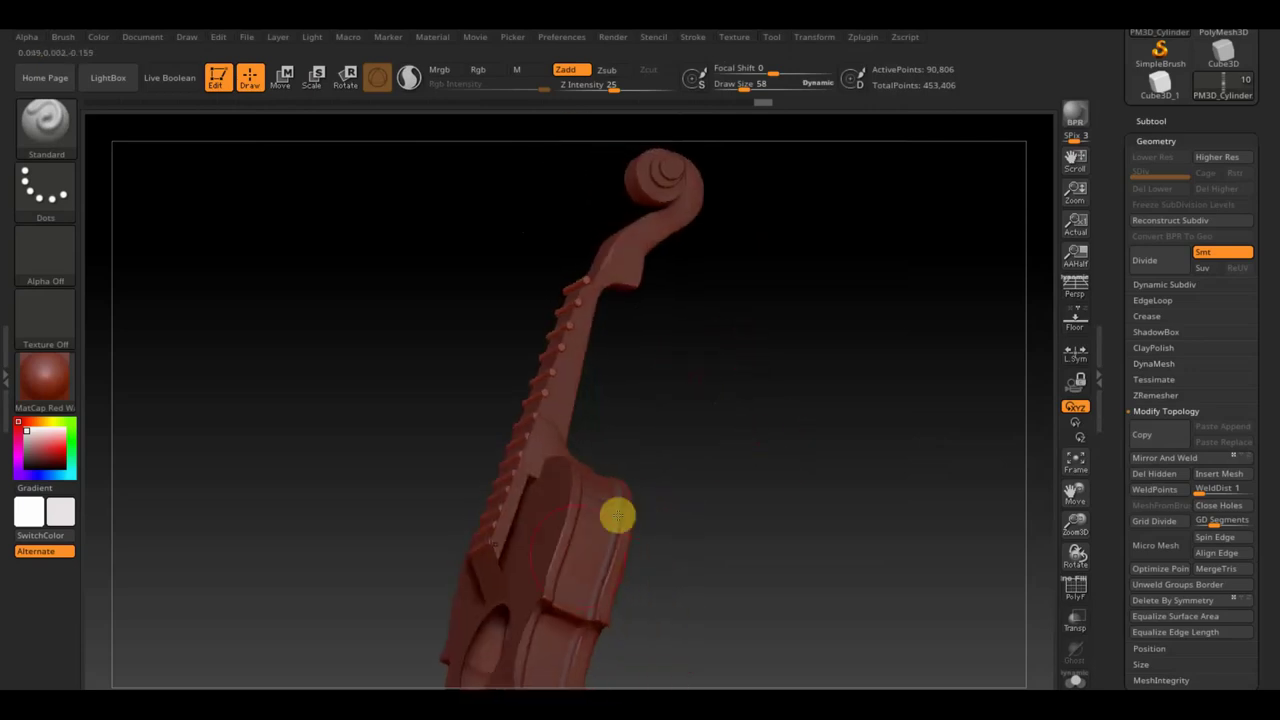
{"action": "left_click_drag", "start_coordinate": [519, 582], "coordinate": [487, 567], "text": "shift"}
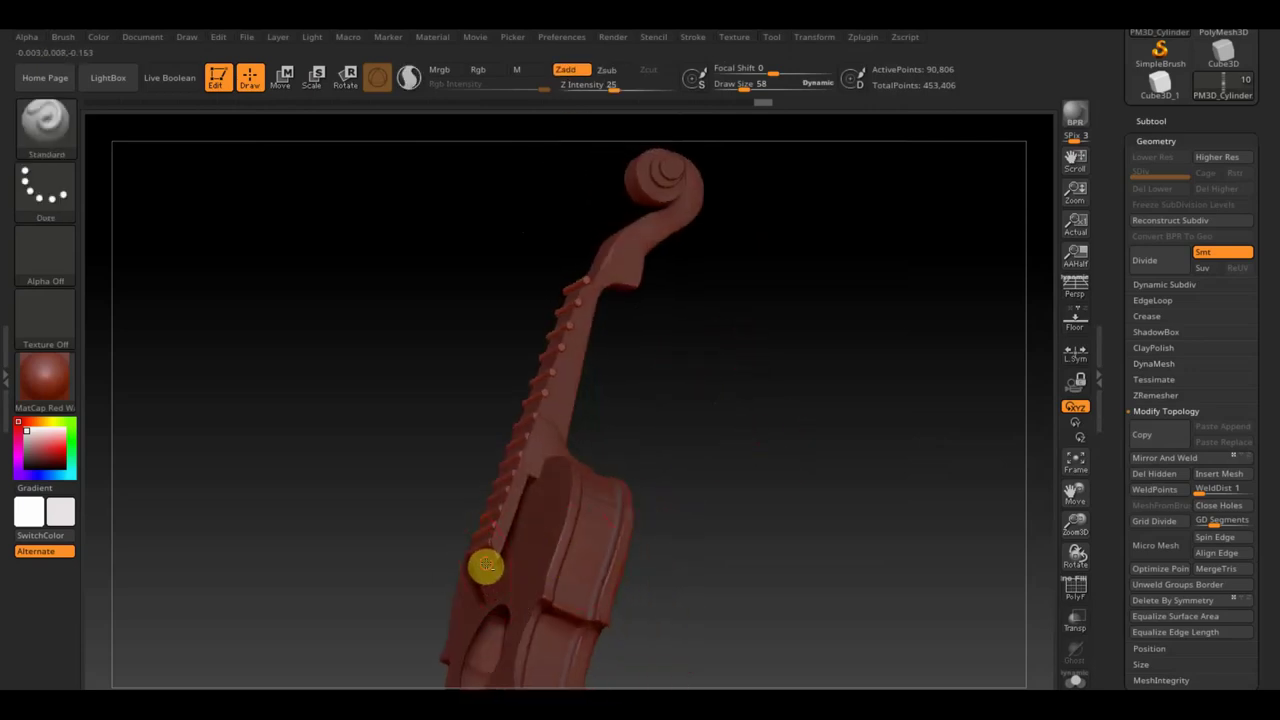
{"action": "key", "text": "ctrl+shift"}
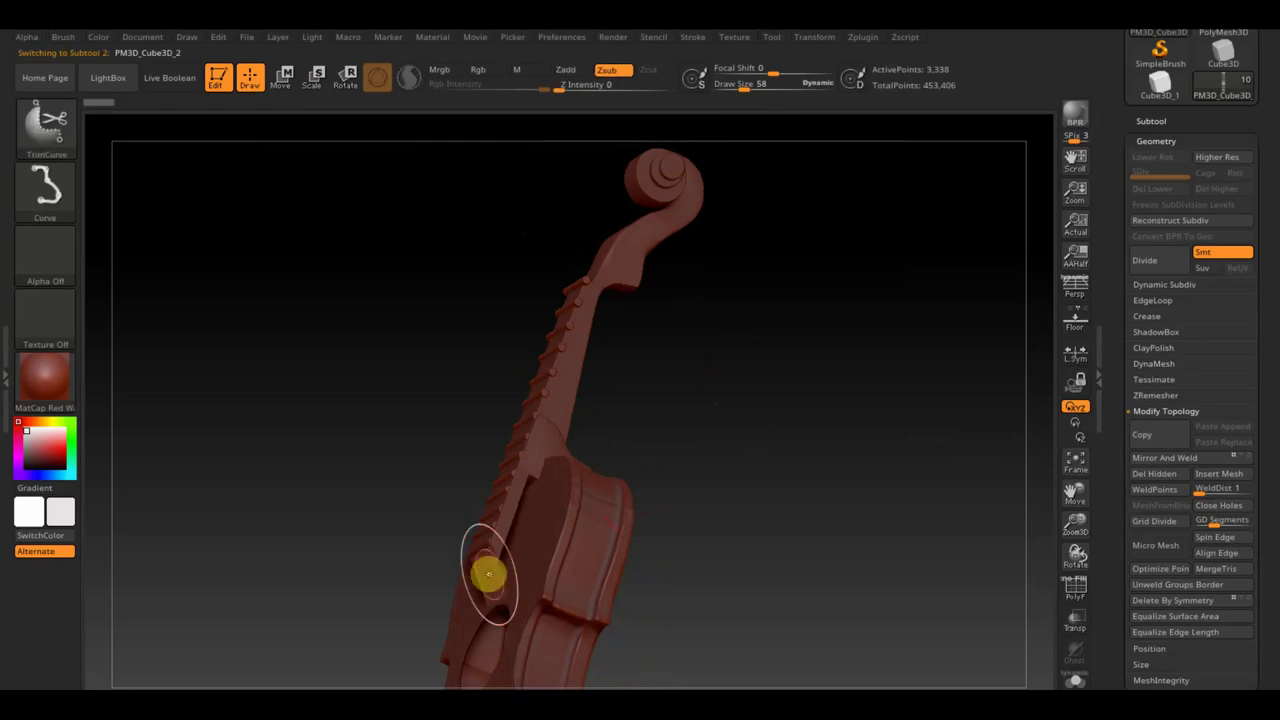
{"action": "key", "text": "ctrl+shift"}
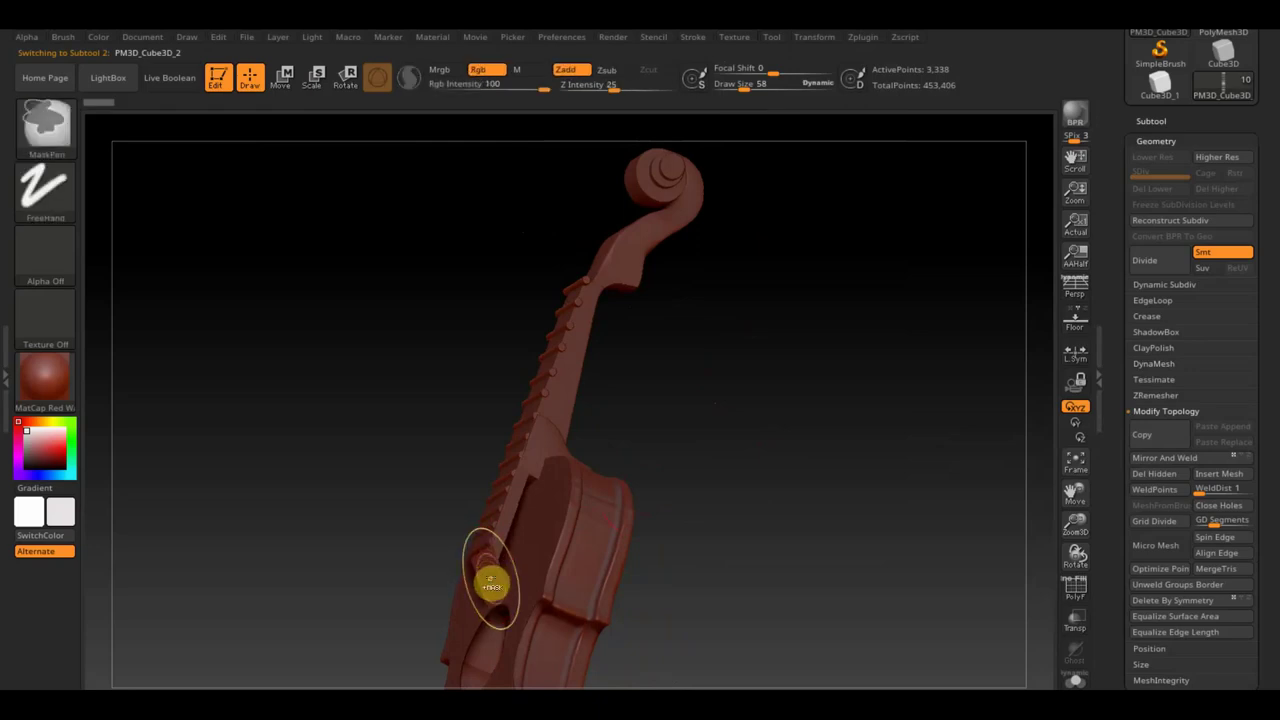
{"action": "mouse_move", "coordinate": [683, 491]}
{"action": "left_mouse_down"}
{"action": "mouse_move", "coordinate": [669, 494]}
{"action": "mouse_move", "coordinate": [718, 481]}
{"action": "mouse_move", "coordinate": [683, 480]}
{"action": "mouse_move", "coordinate": [689, 540]}
{"action": "left_mouse_up"}
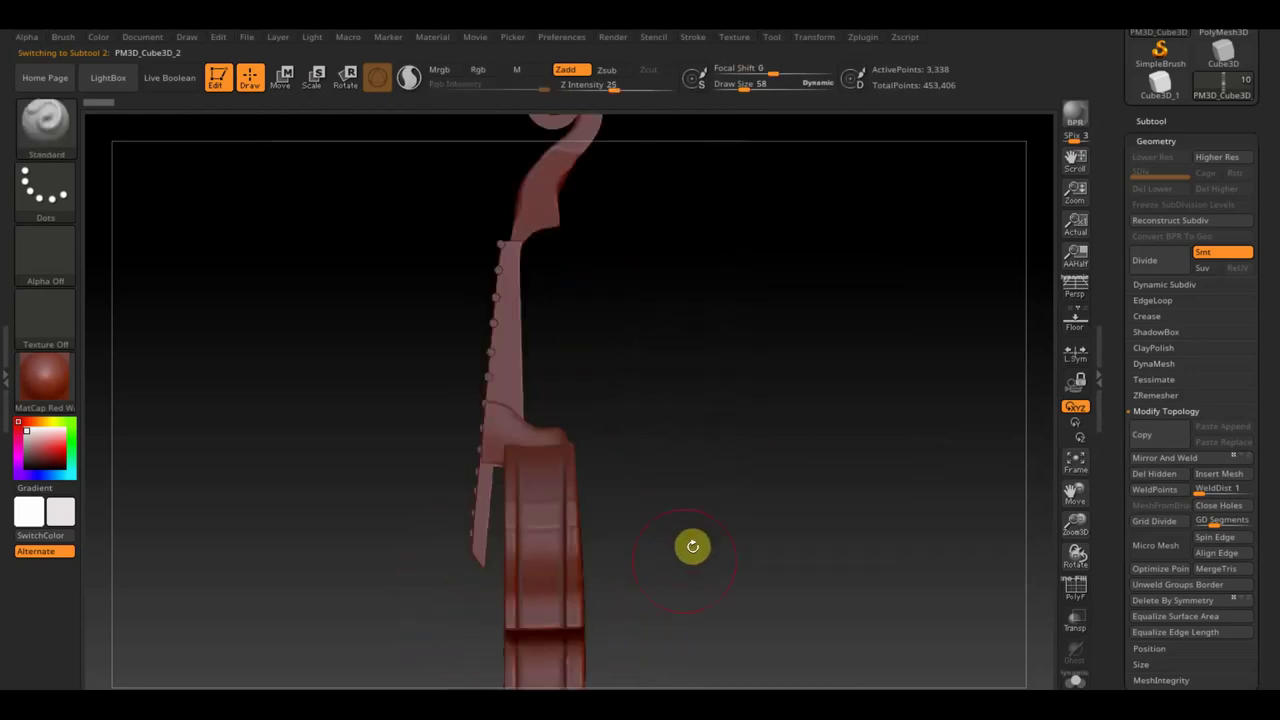
- Cut the excess fingerboard with TrimRect, reducing it from 3,338 to 2,283 points
{"action": "left_click", "coordinate": [48, 140], "text": "ctrl+shift"}
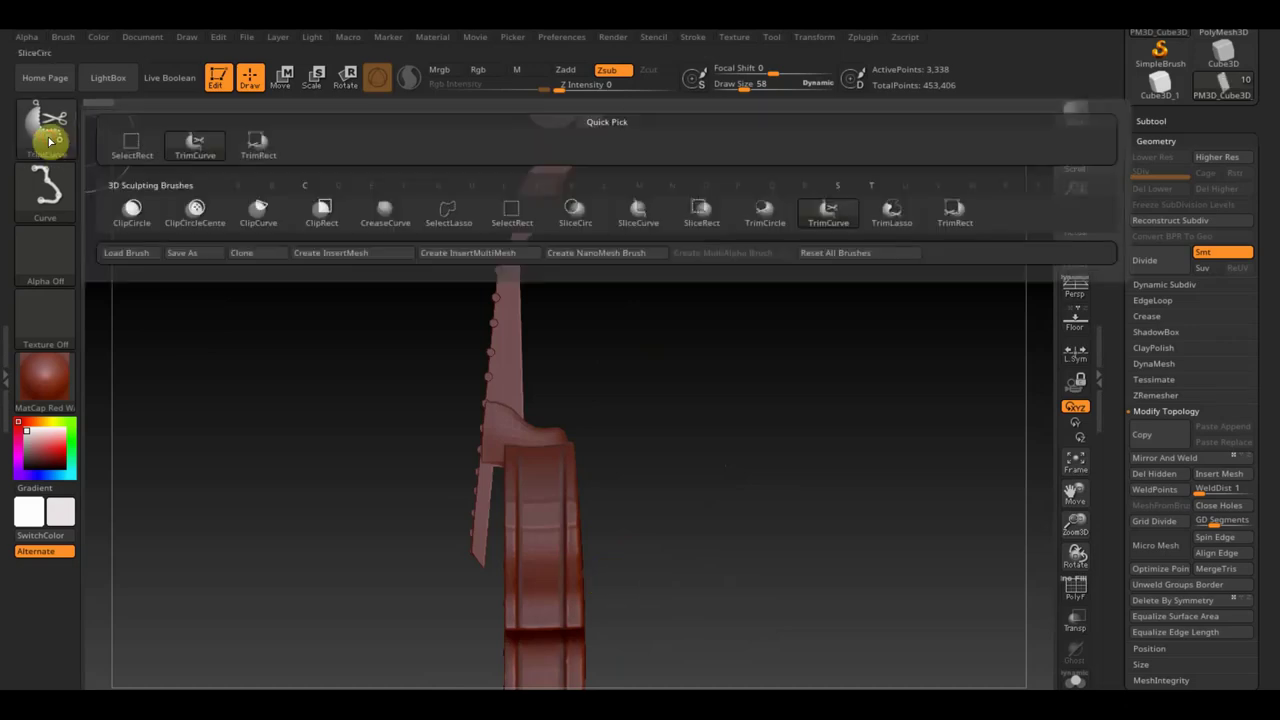
{"action": "left_click", "coordinate": [953, 212]}
{"action": "left_click_drag", "start_coordinate": [722, 667], "coordinate": [486, 552], "text": "ctrl+shift"}
{"action": "mouse_move", "coordinate": [714, 543]}
{"action": "left_mouse_down"}
{"action": "mouse_move", "coordinate": [729, 540]}
{"action": "mouse_move", "coordinate": [728, 451]}
{"action": "mouse_move", "coordinate": [711, 411]}
{"action": "mouse_move", "coordinate": [734, 457]}
{"action": "mouse_move", "coordinate": [877, 457]}
{"action": "mouse_move", "coordinate": [822, 503]}
{"action": "mouse_move", "coordinate": [771, 380]}
{"action": "mouse_move", "coordinate": [728, 505]}
{"action": "mouse_move", "coordinate": [711, 383]}
{"action": "mouse_move", "coordinate": [724, 428]}
{"action": "mouse_move", "coordinate": [800, 425]}
{"action": "left_mouse_up"}
{"action": "left_click_drag", "start_coordinate": [794, 428], "coordinate": [720, 434], "text": "shift"}
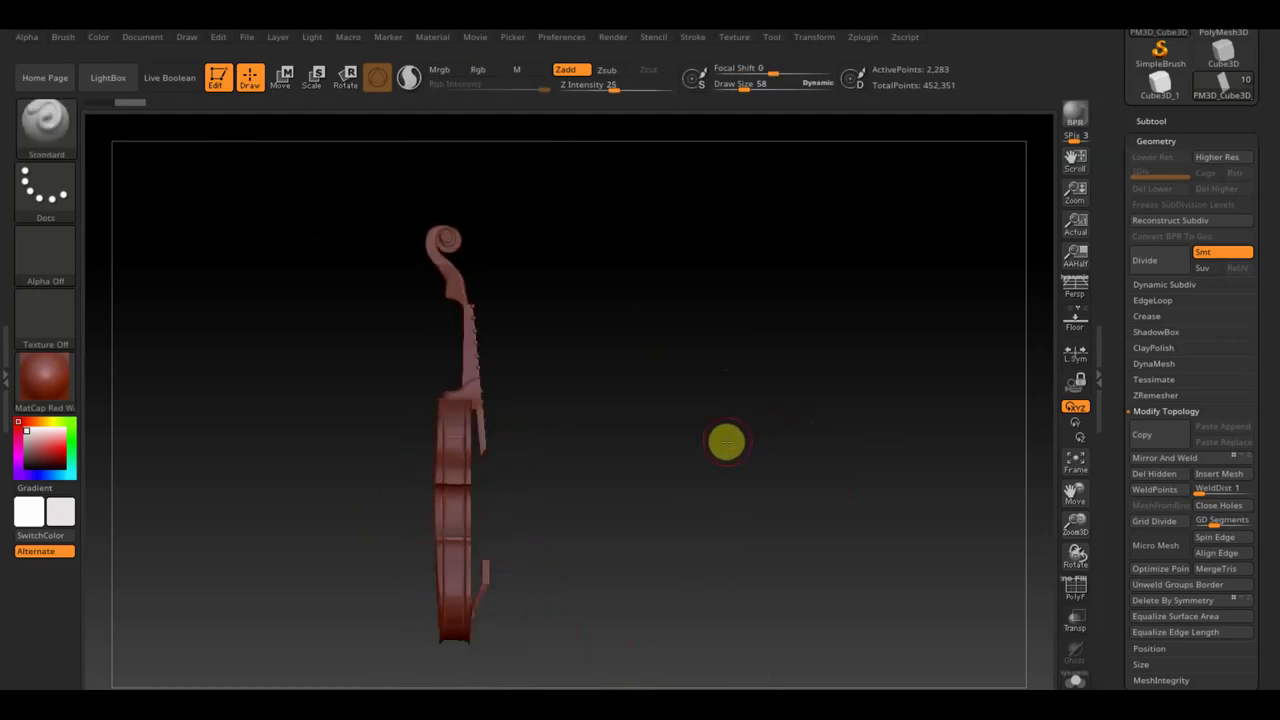
{"action": "mouse_move", "coordinate": [725, 437]}
{"action": "left_mouse_down"}
{"action": "mouse_move", "coordinate": [729, 405]}
{"action": "mouse_move", "coordinate": [667, 430]}
{"action": "left_mouse_up"}
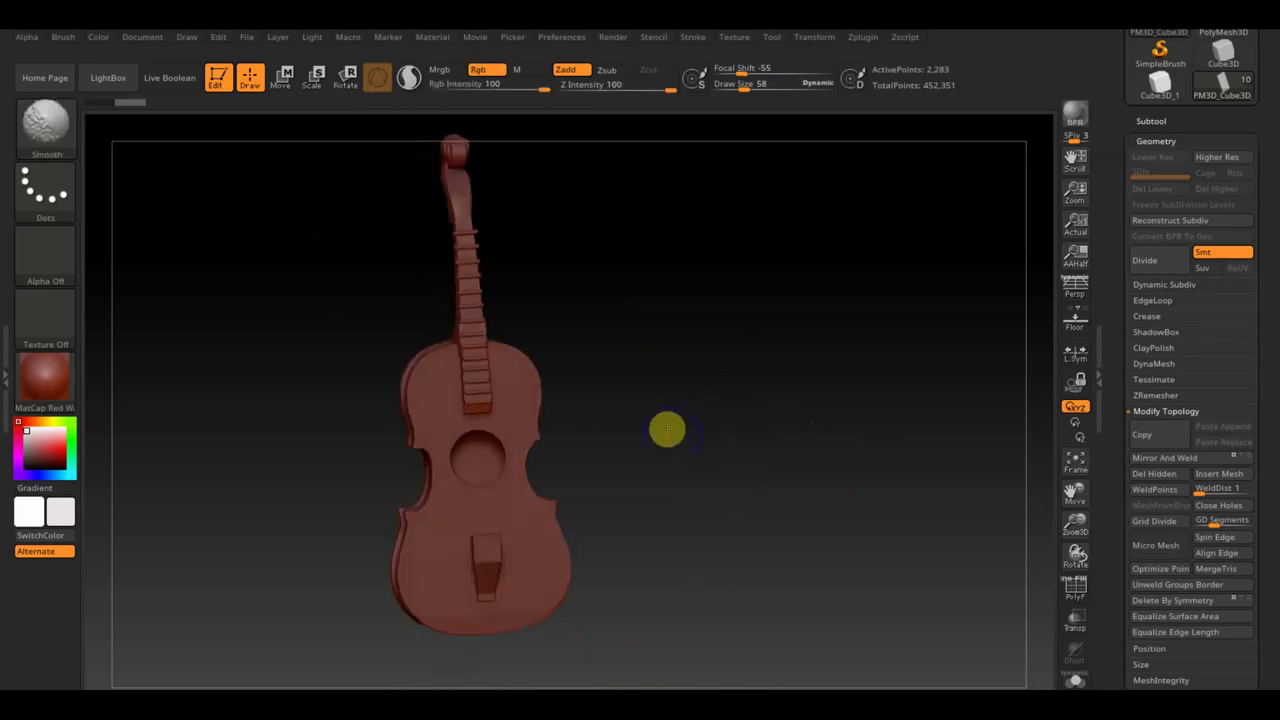
- Import the photo 415124-skripka-karl-heinlich-thn-11-12-a92df0 as a texture
{"action": "left_click", "coordinate": [734, 38]}
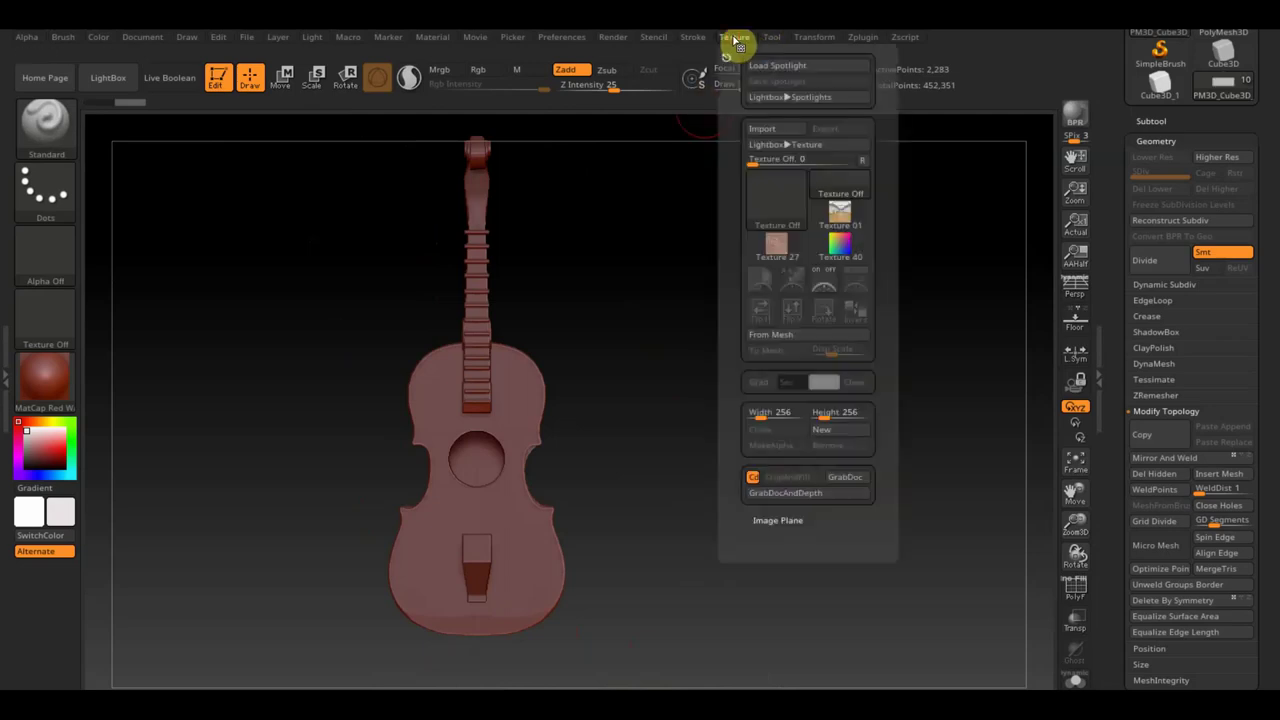
{"action": "left_click", "coordinate": [771, 131]}
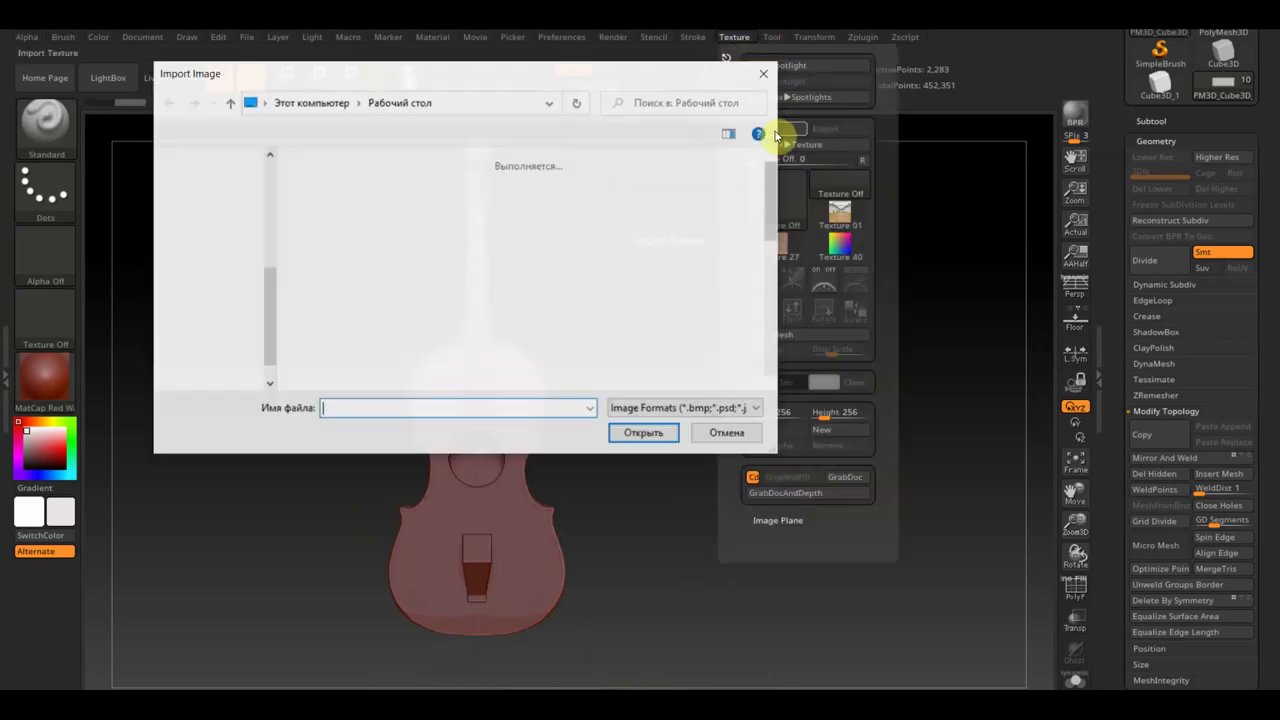
{"action": "left_click", "coordinate": [528, 305]}
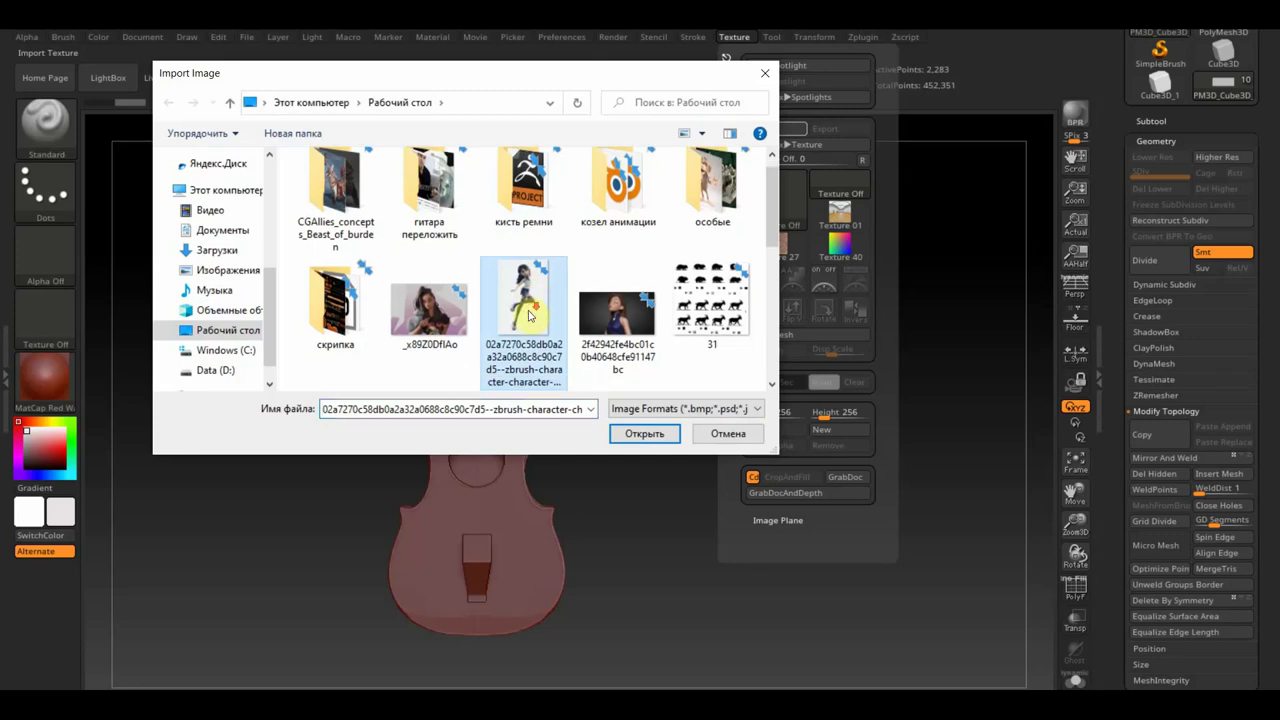
{"action": "scroll", "coordinate": [535, 316], "scroll_direction": "down", "scroll_amount": 5}
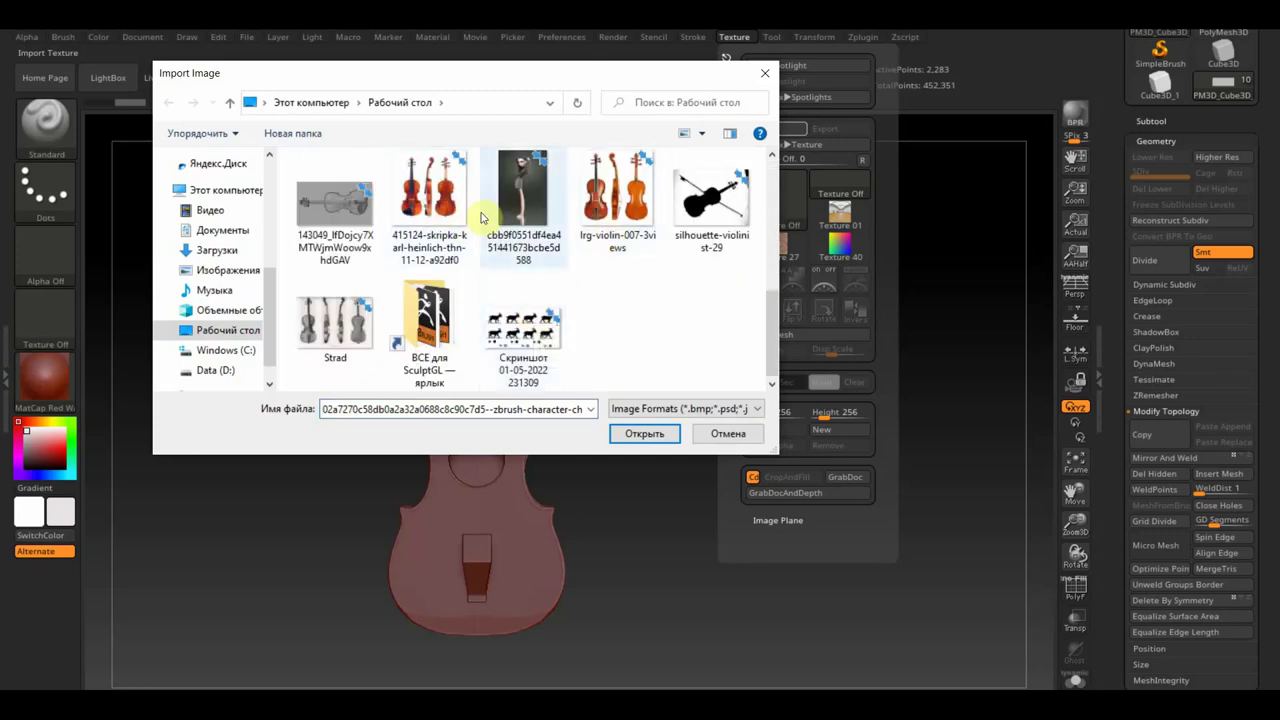
{"action": "left_click", "coordinate": [446, 214]}
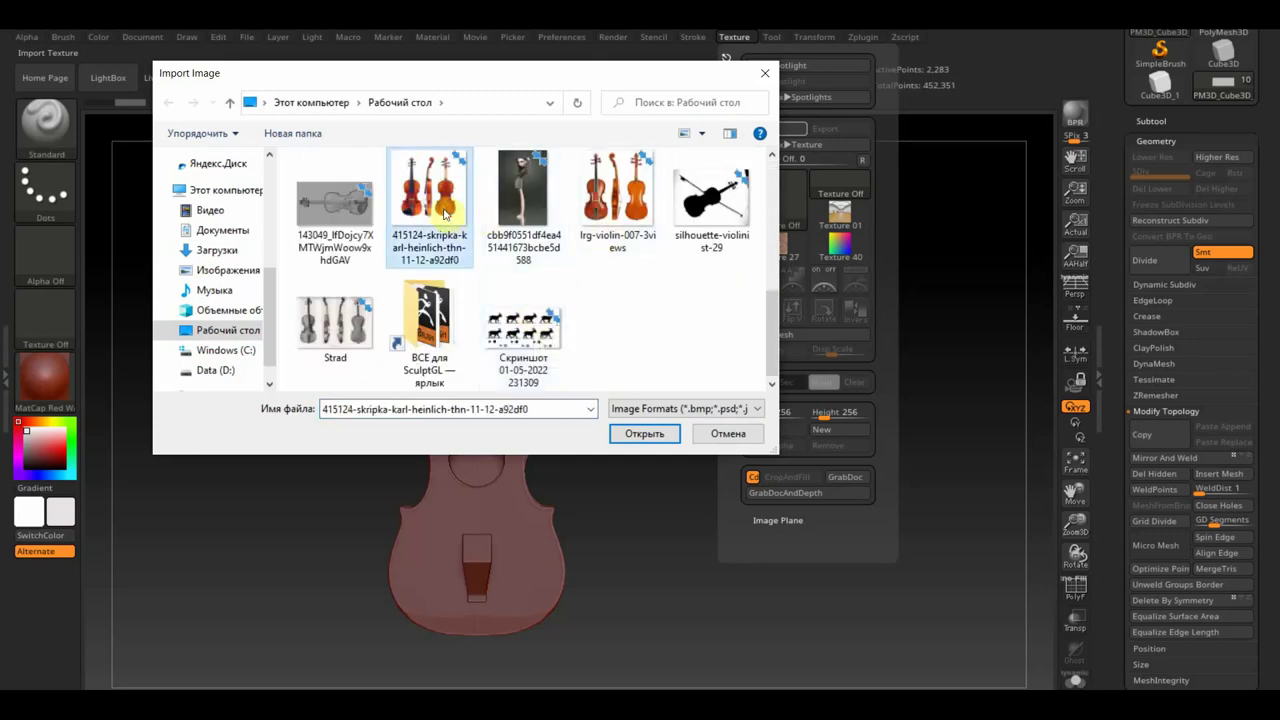
{"action": "left_click", "coordinate": [645, 432]}
{"action": "mouse_move", "coordinate": [694, 463]}
{"action": "left_mouse_down", "text": "alt"}
{"action": "mouse_move", "coordinate": [696, 426]}
{"action": "mouse_move", "coordinate": [758, 333]}
{"action": "left_mouse_up", "text": "alt"}
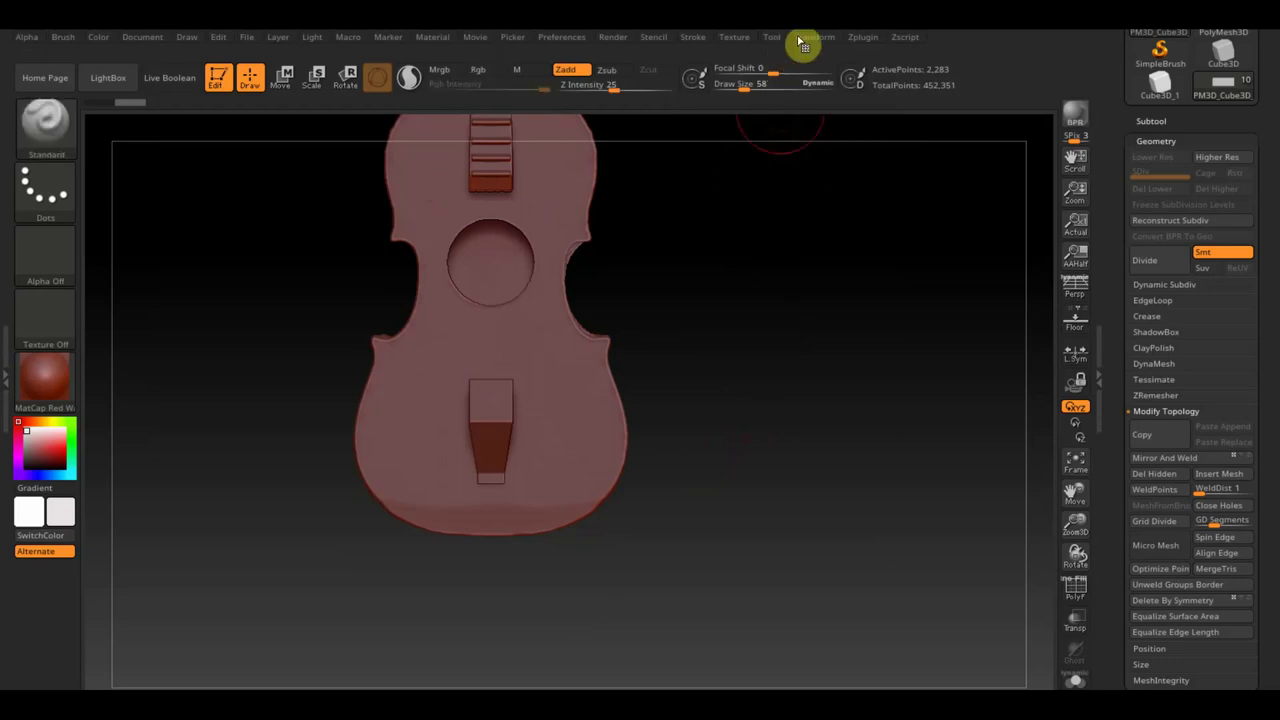
- Load the violin photo into Spotlight, then hide Spotlight with Shift+Z
{"action": "left_click", "coordinate": [735, 37]}
{"action": "left_click", "coordinate": [777, 277]}
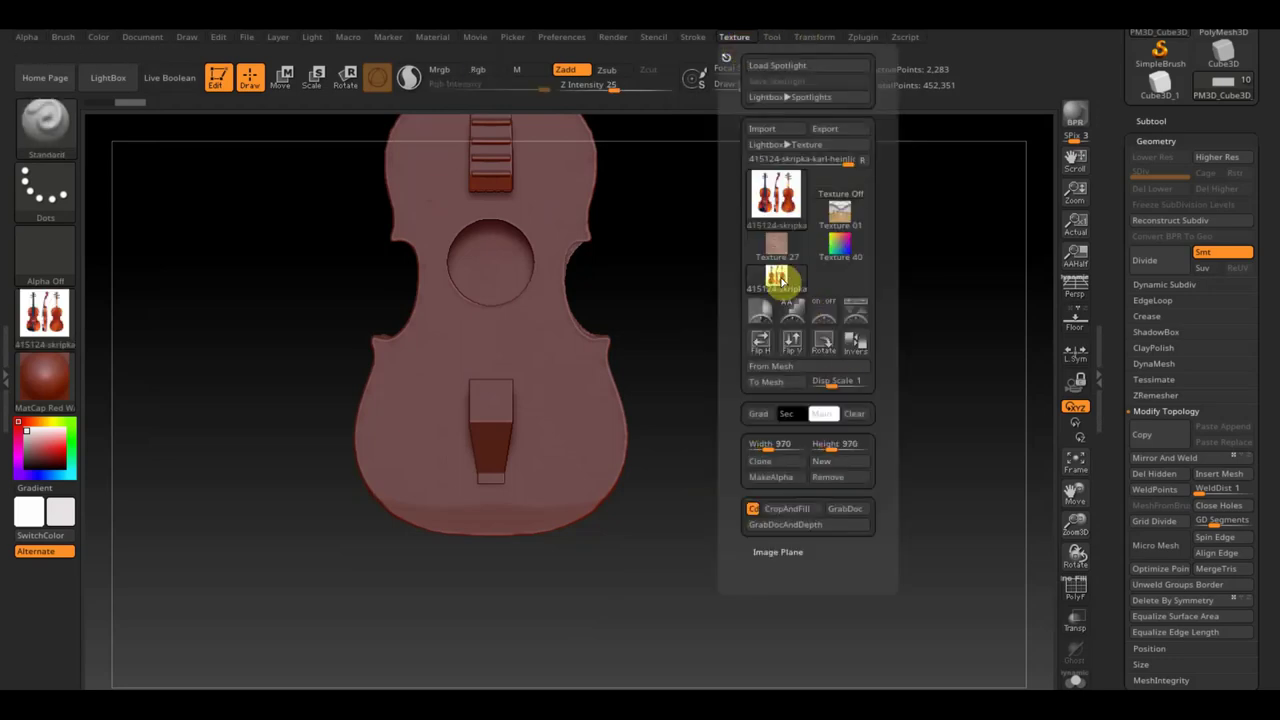
{"action": "left_click", "coordinate": [858, 318]}
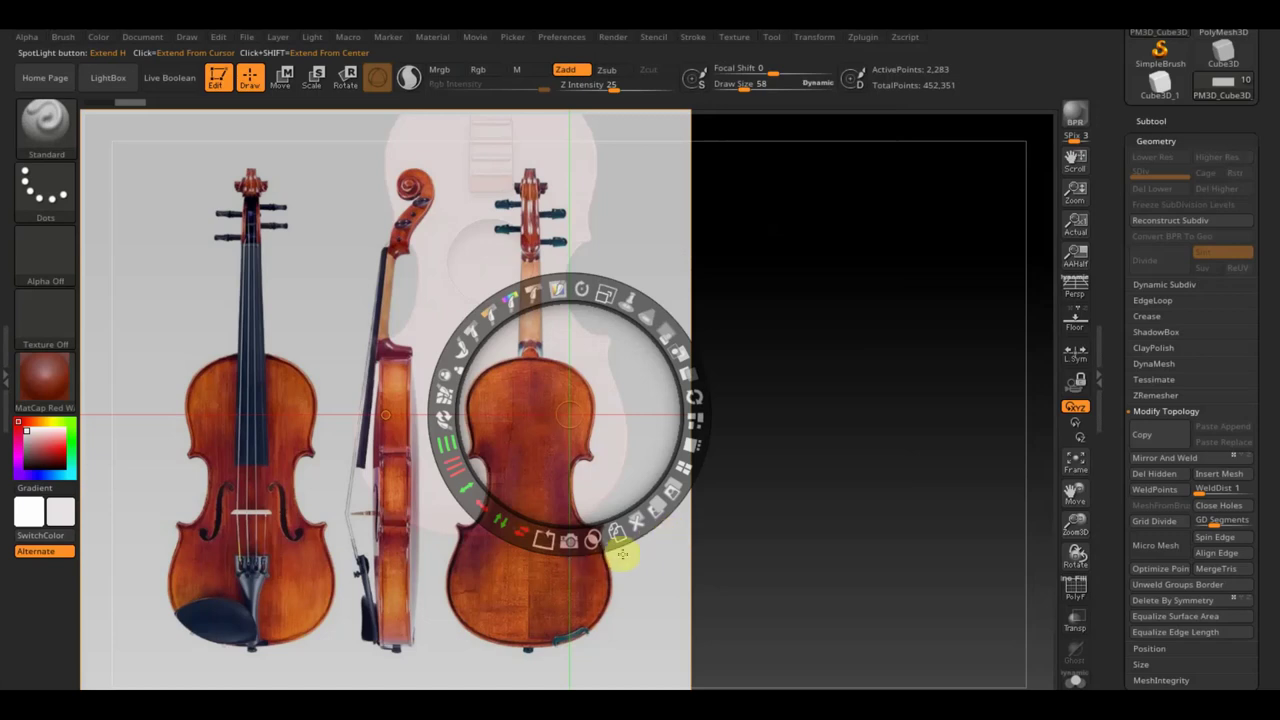
{"action": "key", "text": "shift"}
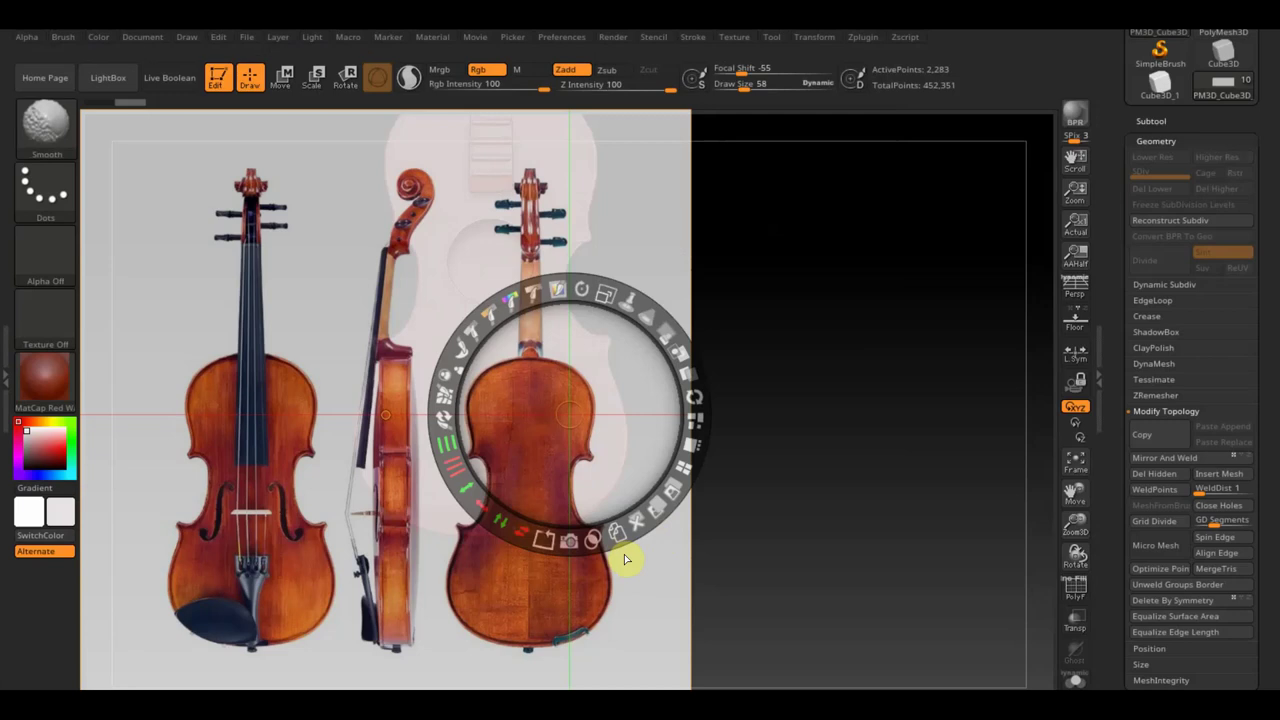
{"action": "key", "text": "shift+z"}
{"action": "mouse_move", "coordinate": [624, 554]}
{"action": "left_mouse_down"}
{"action": "mouse_move", "coordinate": [730, 560]}
{"action": "mouse_move", "coordinate": [666, 563]}
{"action": "mouse_move", "coordinate": [780, 534]}
{"action": "left_mouse_up"}
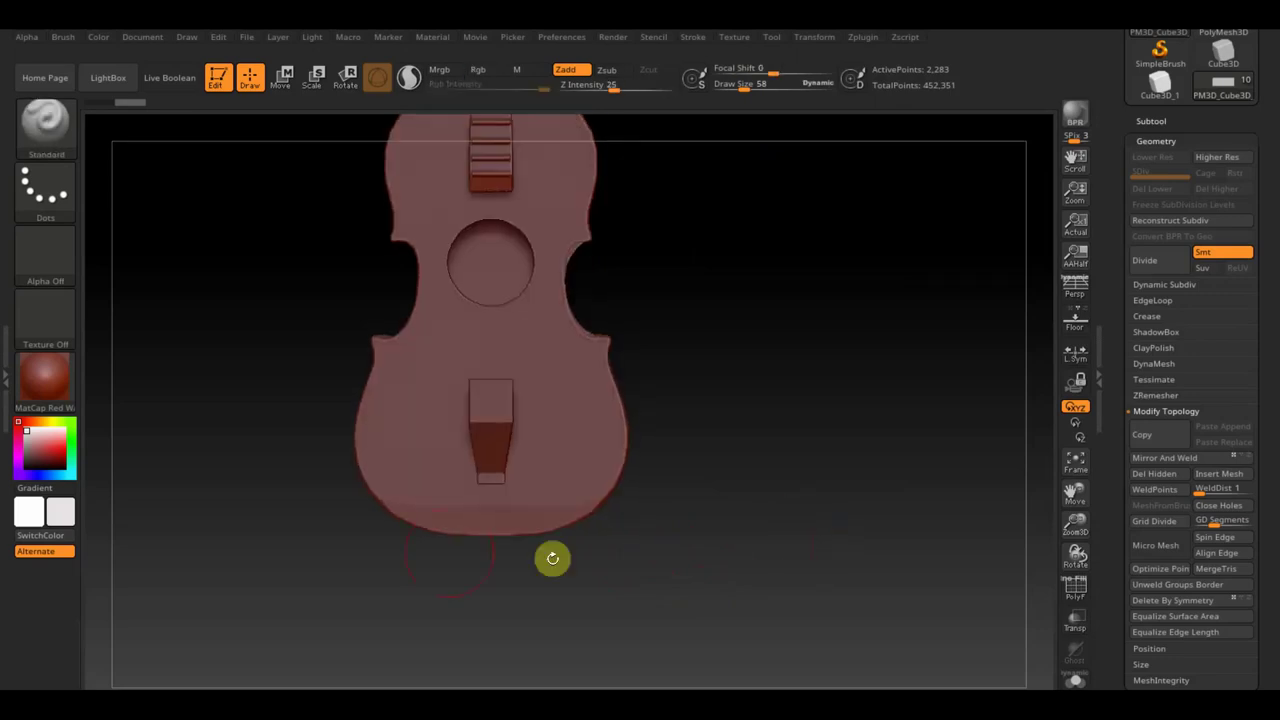
- Make the violin body active and mask a curved patch on its lower-left beside the tailpiece
{"action": "left_click", "coordinate": [440, 484], "text": "alt"}
{"action": "type", "text": "23"}
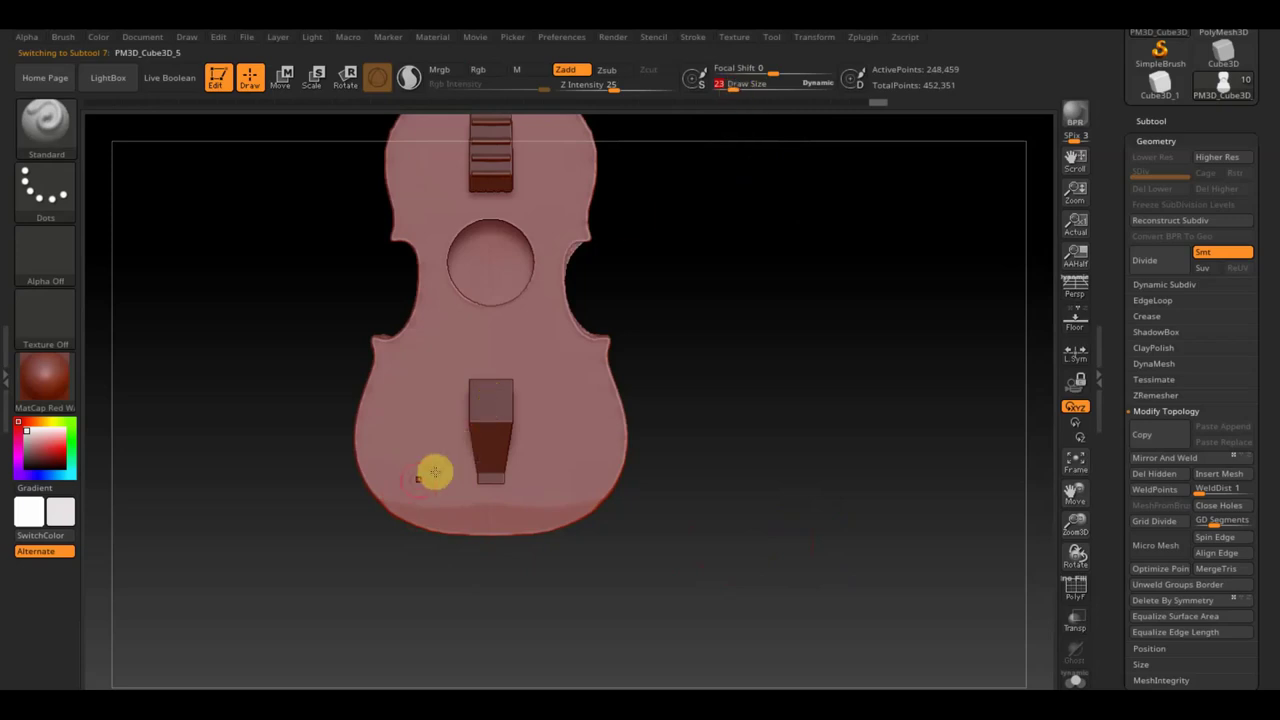
{"action": "key", "text": "ctrl"}
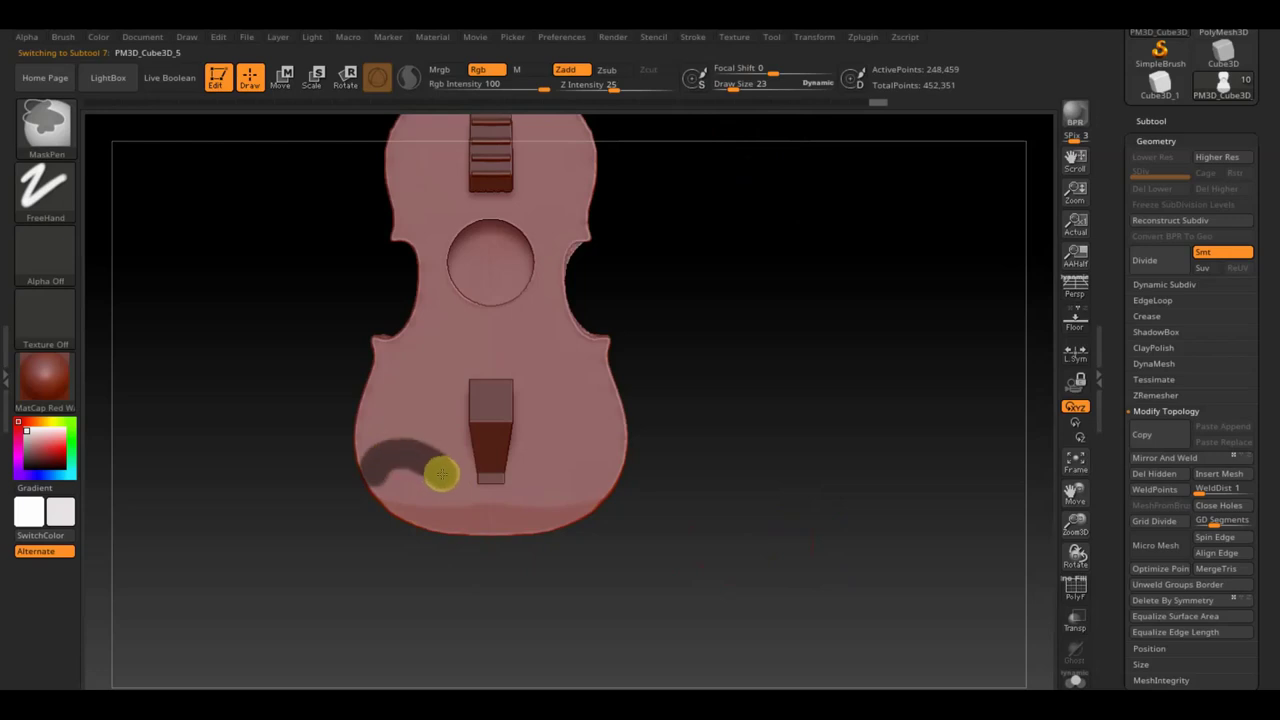
{"action": "left_click_drag", "start_coordinate": [460, 503], "coordinate": [469, 511], "text": "ctrl"}
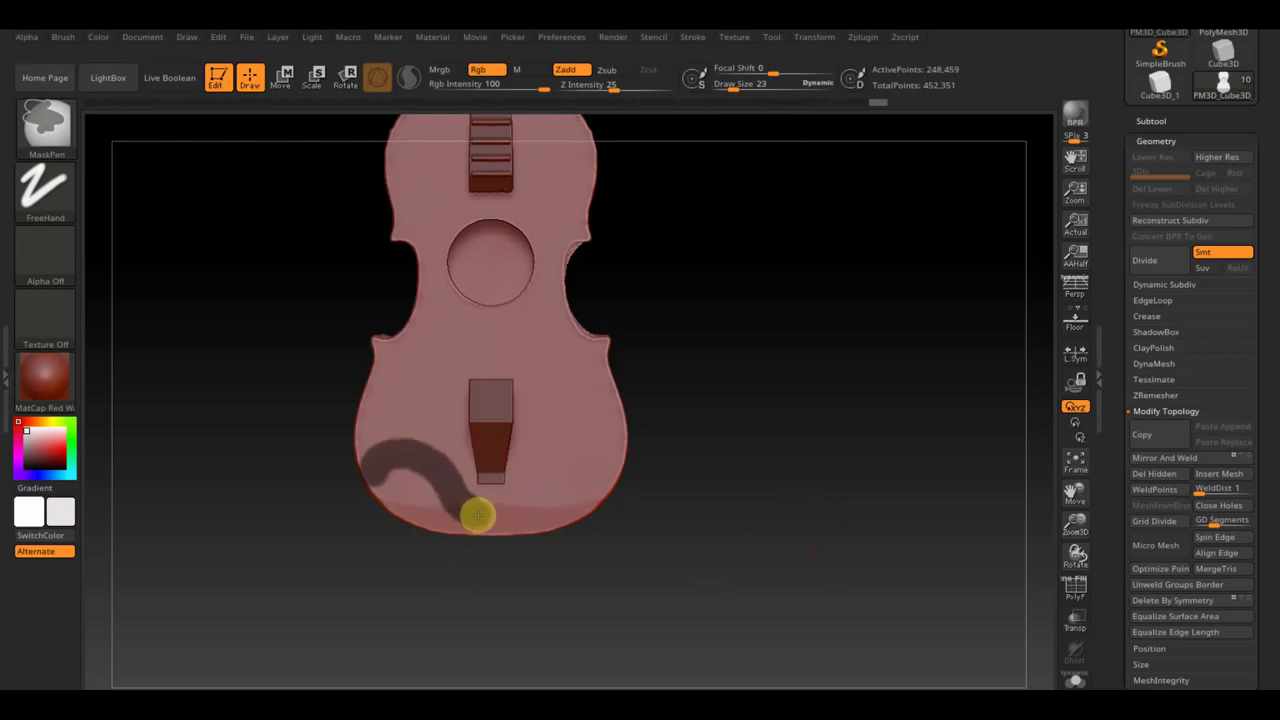
{"action": "left_click_drag", "start_coordinate": [628, 603], "coordinate": [637, 469]}
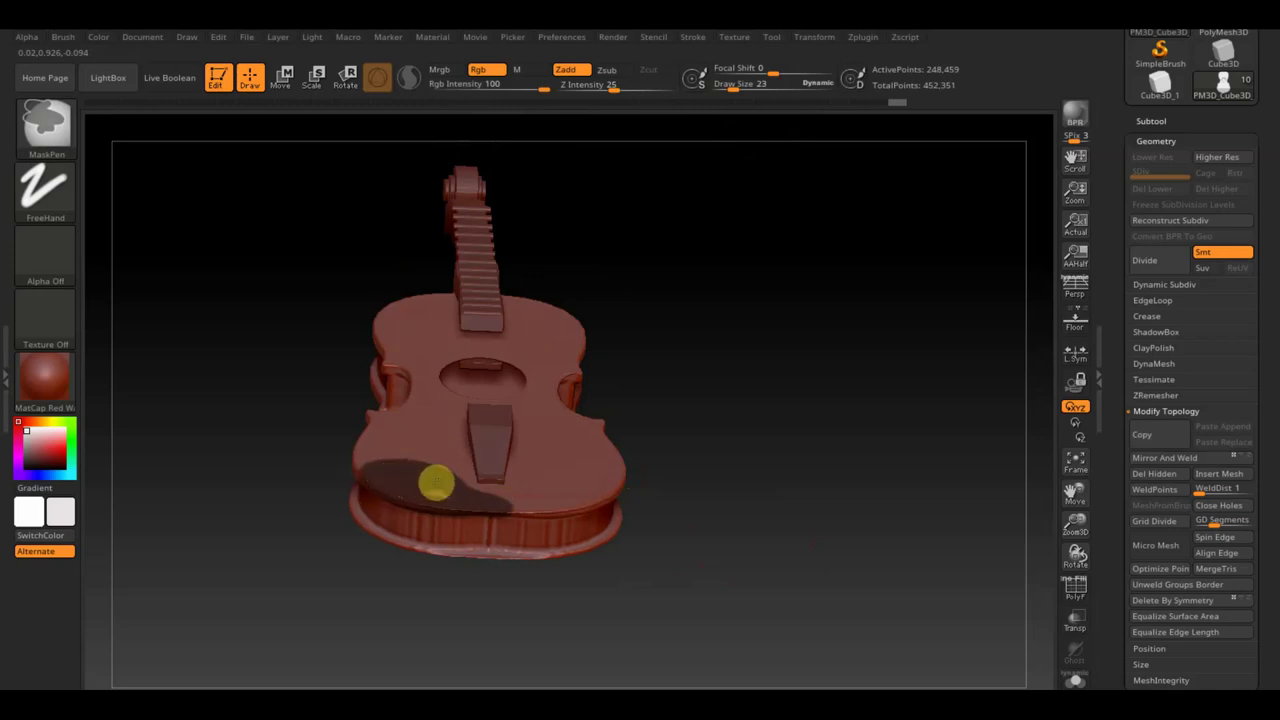
{"action": "mouse_move", "coordinate": [751, 506]}
{"action": "left_mouse_down"}
{"action": "mouse_move", "coordinate": [814, 503]}
{"action": "mouse_move", "coordinate": [804, 512]}
{"action": "left_mouse_up"}
{"action": "key", "text": "ctrl"}
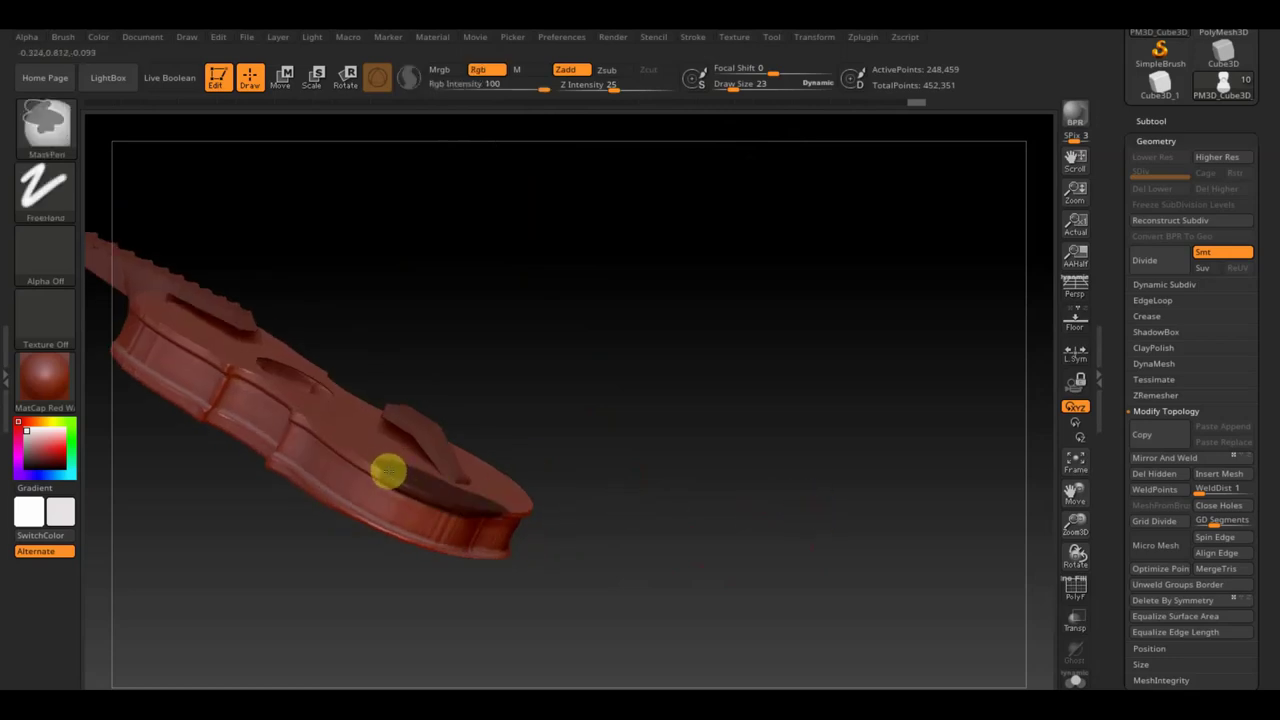
{"action": "left_click_drag", "start_coordinate": [736, 512], "coordinate": [711, 580]}
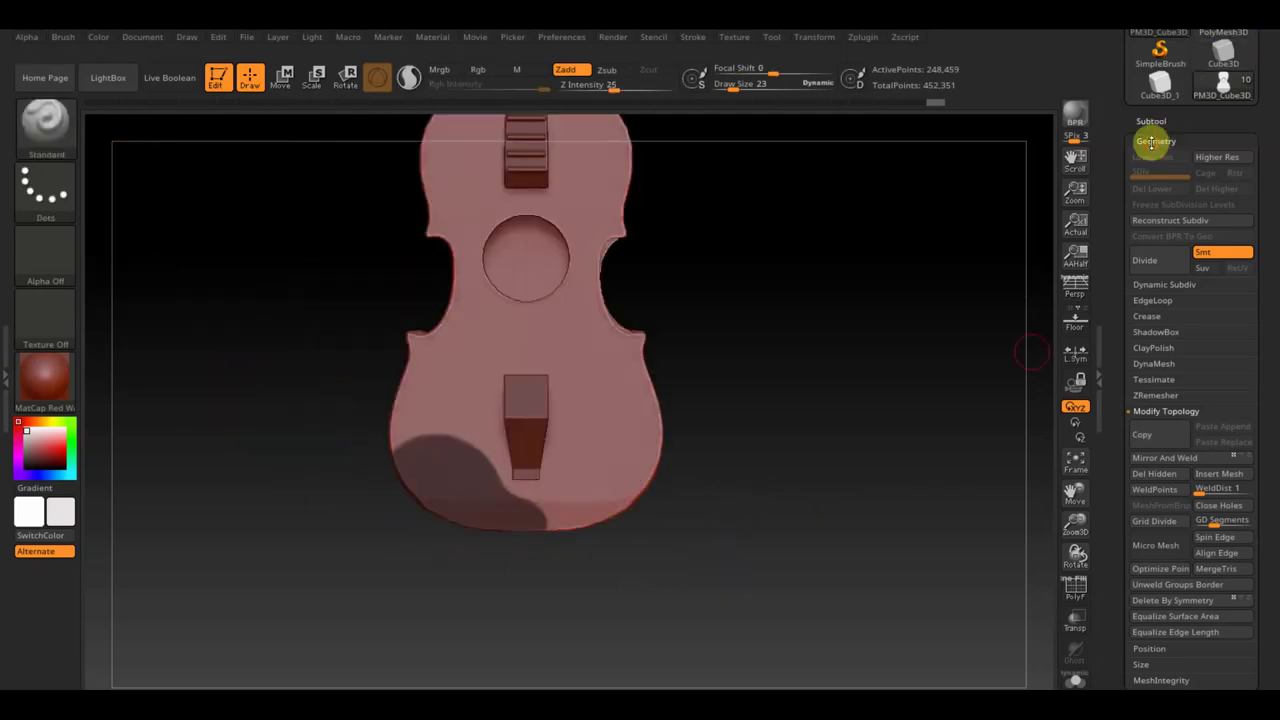
- Extract the masked region as the new subtool Extract1 and clear the mask
{"action": "left_click", "coordinate": [1153, 141]}
{"action": "left_click", "coordinate": [1151, 121]}
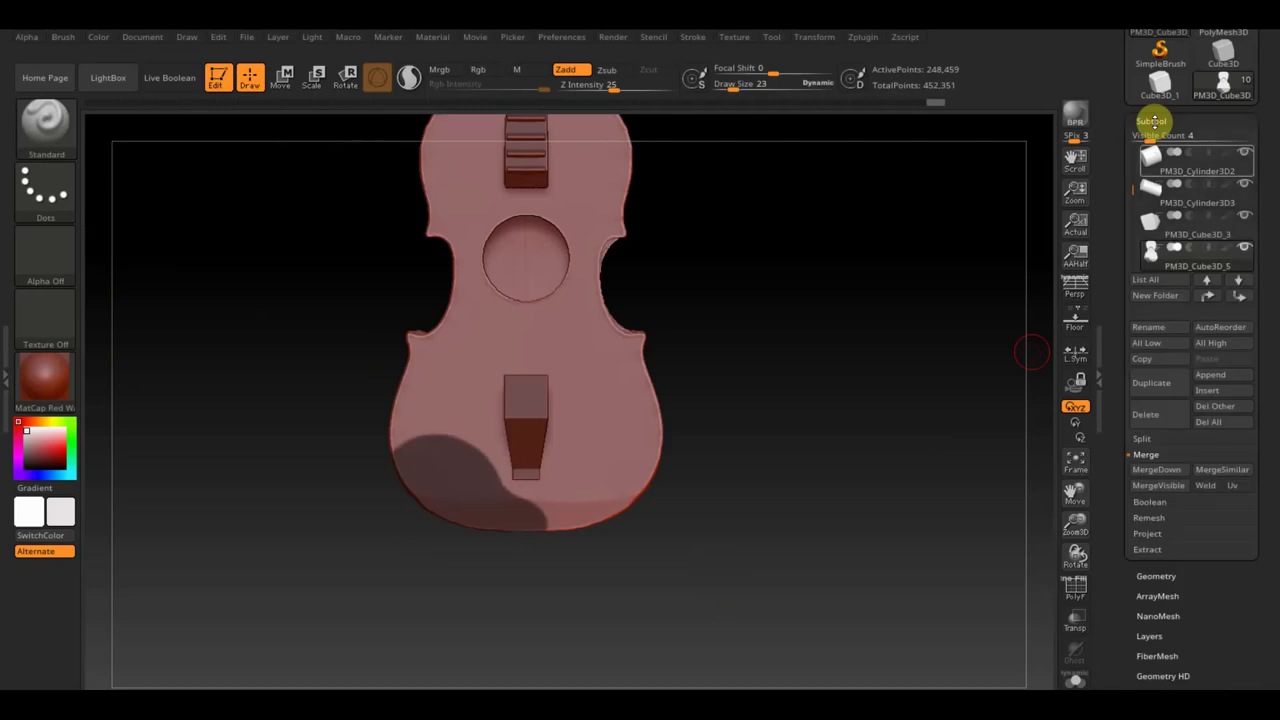
{"action": "left_click", "coordinate": [1150, 550]}
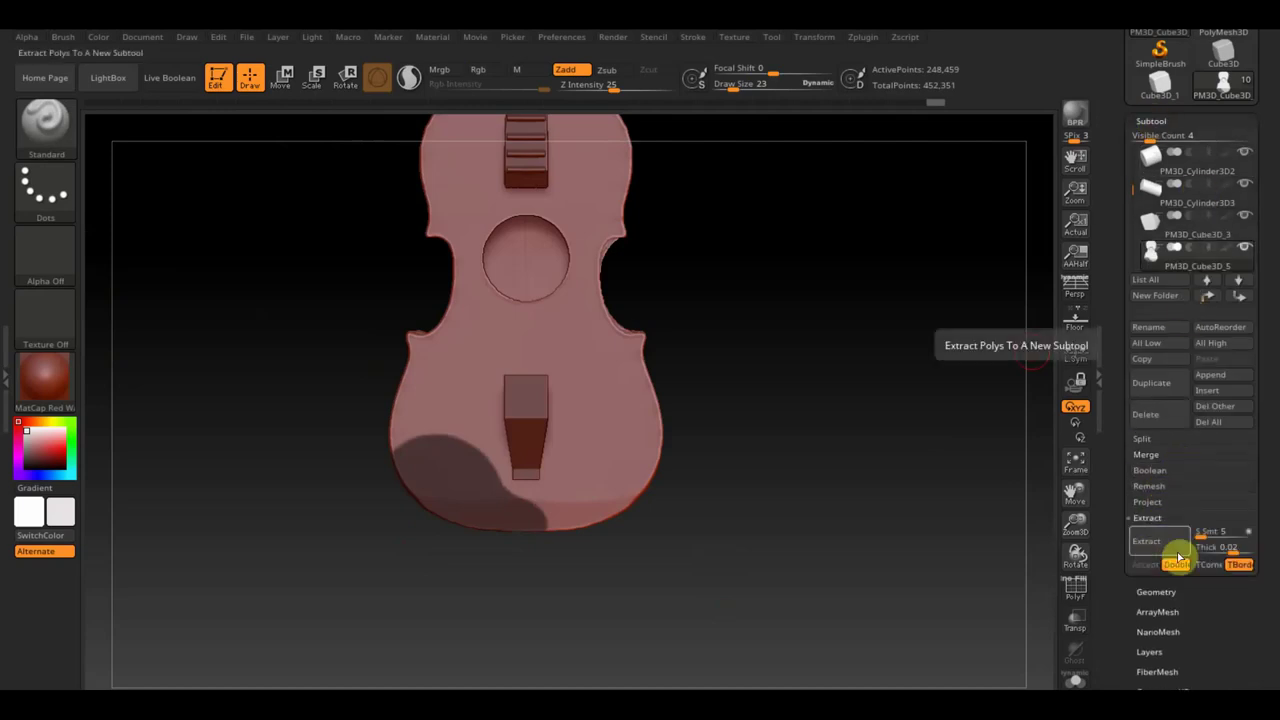
{"action": "left_click", "coordinate": [1172, 541]}
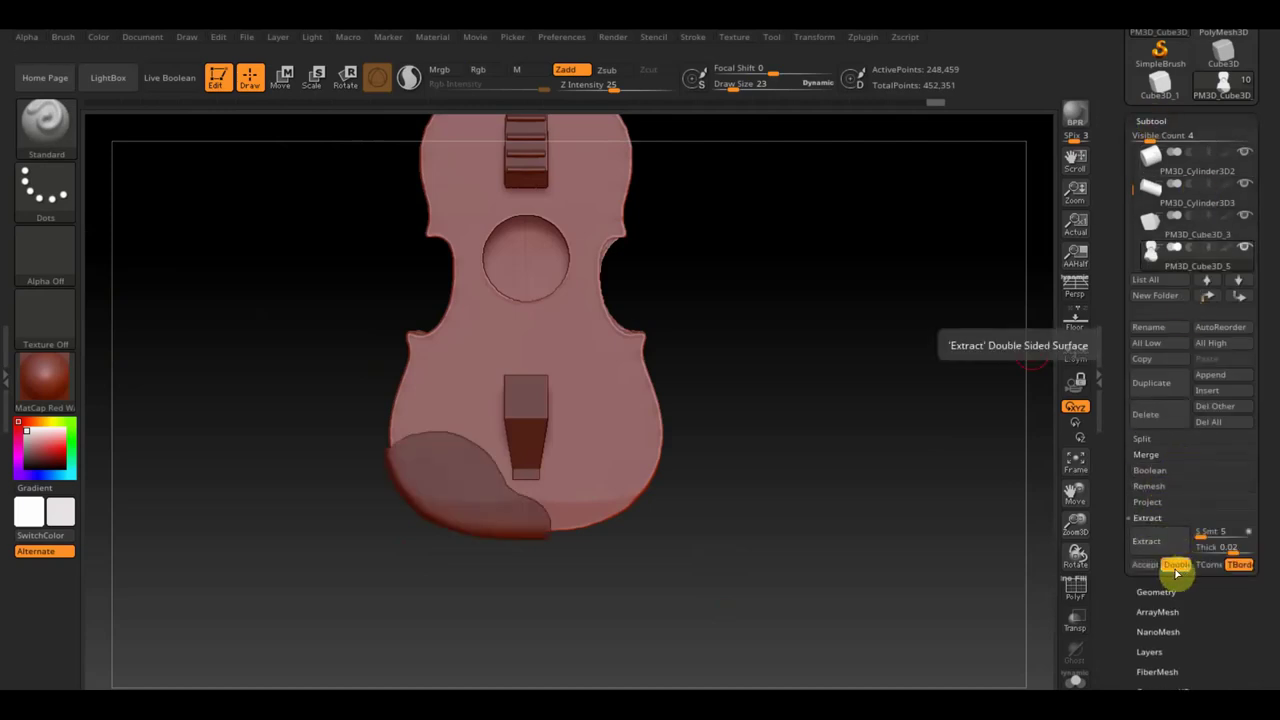
{"action": "left_click", "coordinate": [1145, 565]}
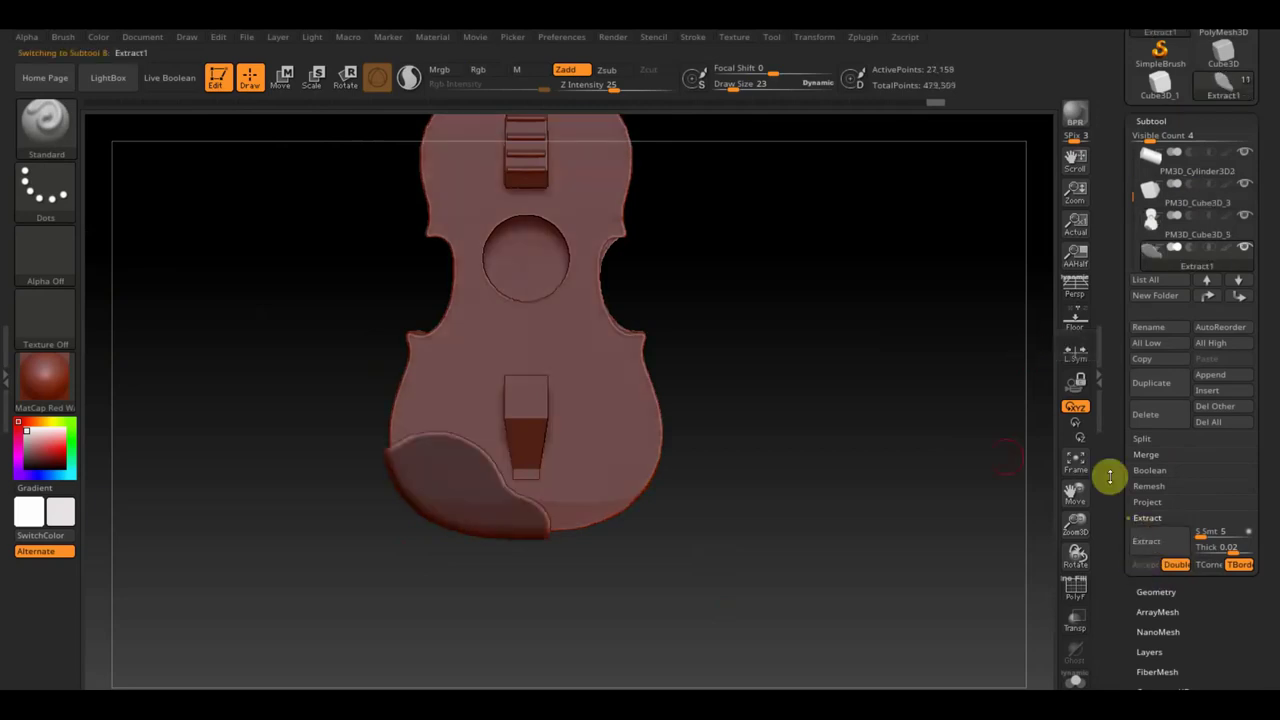
{"action": "left_click", "coordinate": [902, 414], "text": "ctrl"}
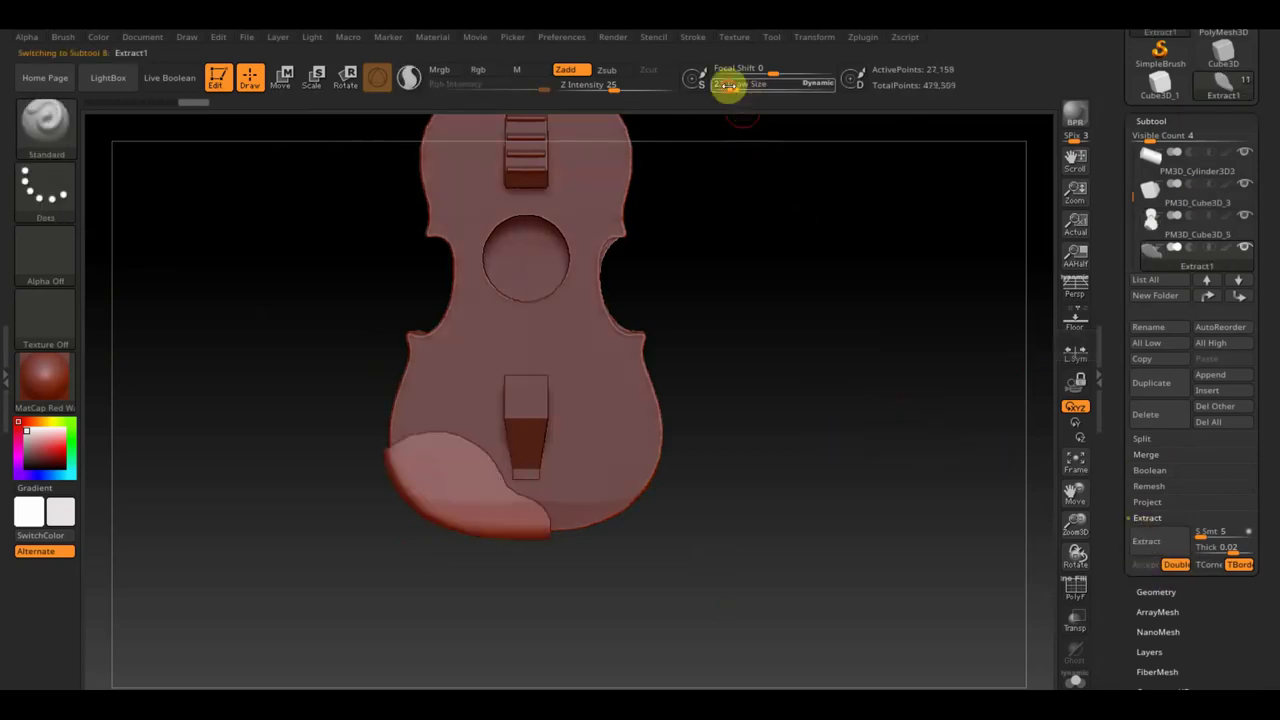
- Smooth the lower edges of the extracted patch
{"action": "left_click_drag", "start_coordinate": [735, 86], "coordinate": [749, 86]}
{"action": "key", "text": "shift"}
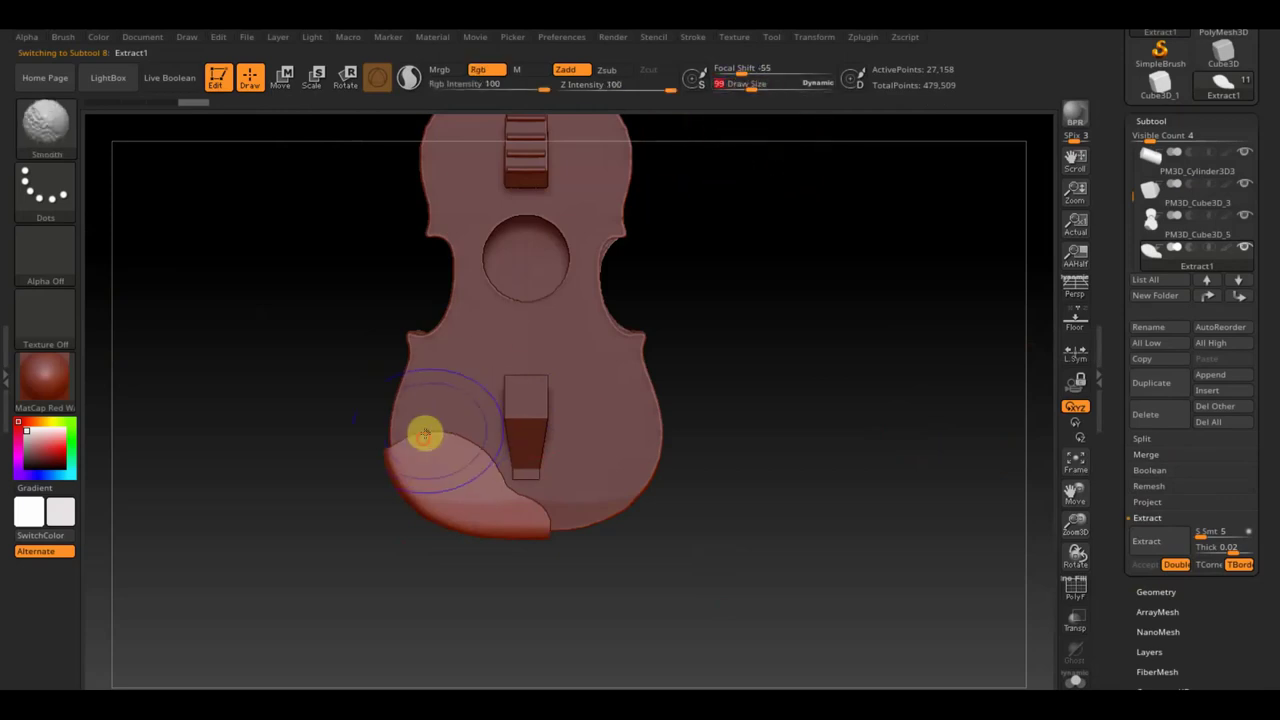
{"action": "mouse_move", "coordinate": [415, 447]}
{"action": "left_mouse_down", "text": "shift"}
{"action": "mouse_move", "coordinate": [431, 443]}
{"action": "mouse_move", "coordinate": [508, 494]}
{"action": "left_mouse_up", "text": "shift"}
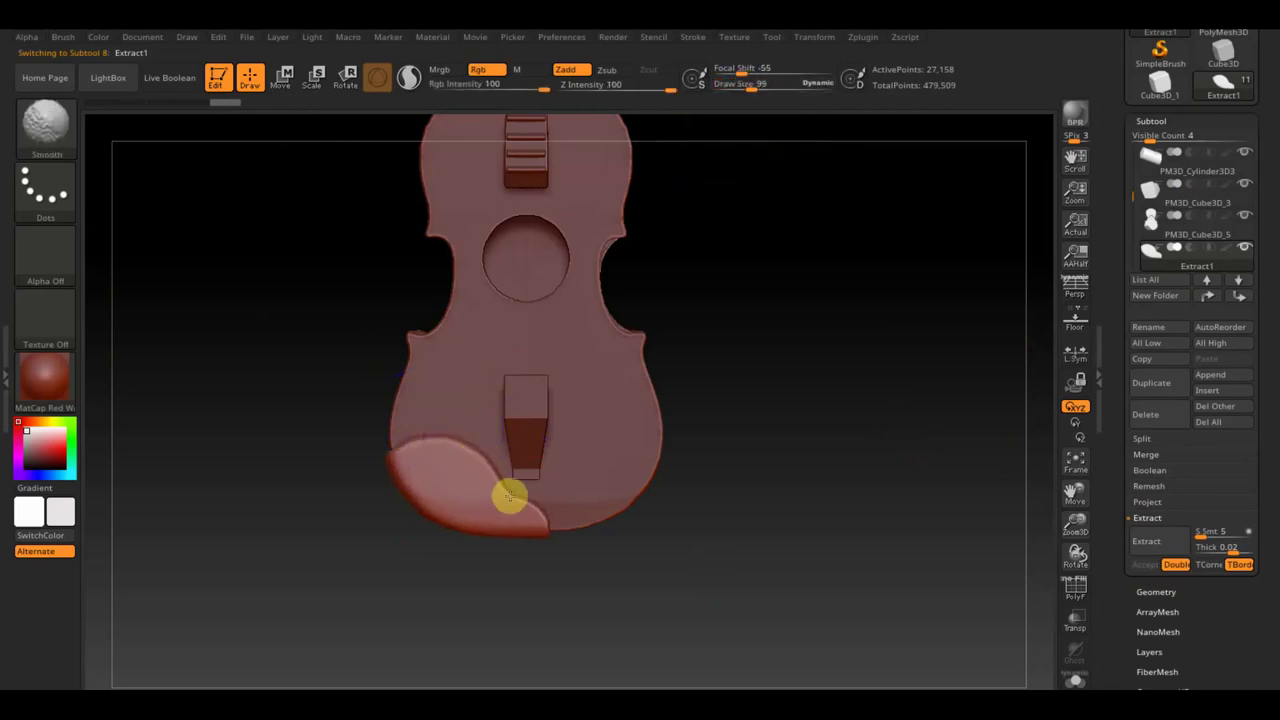
{"action": "mouse_move", "coordinate": [413, 462]}
{"action": "left_mouse_down", "text": "shift"}
{"action": "mouse_move", "coordinate": [420, 434]}
{"action": "mouse_move", "coordinate": [457, 506]}
{"action": "mouse_move", "coordinate": [420, 440]}
{"action": "left_mouse_up", "text": "shift"}
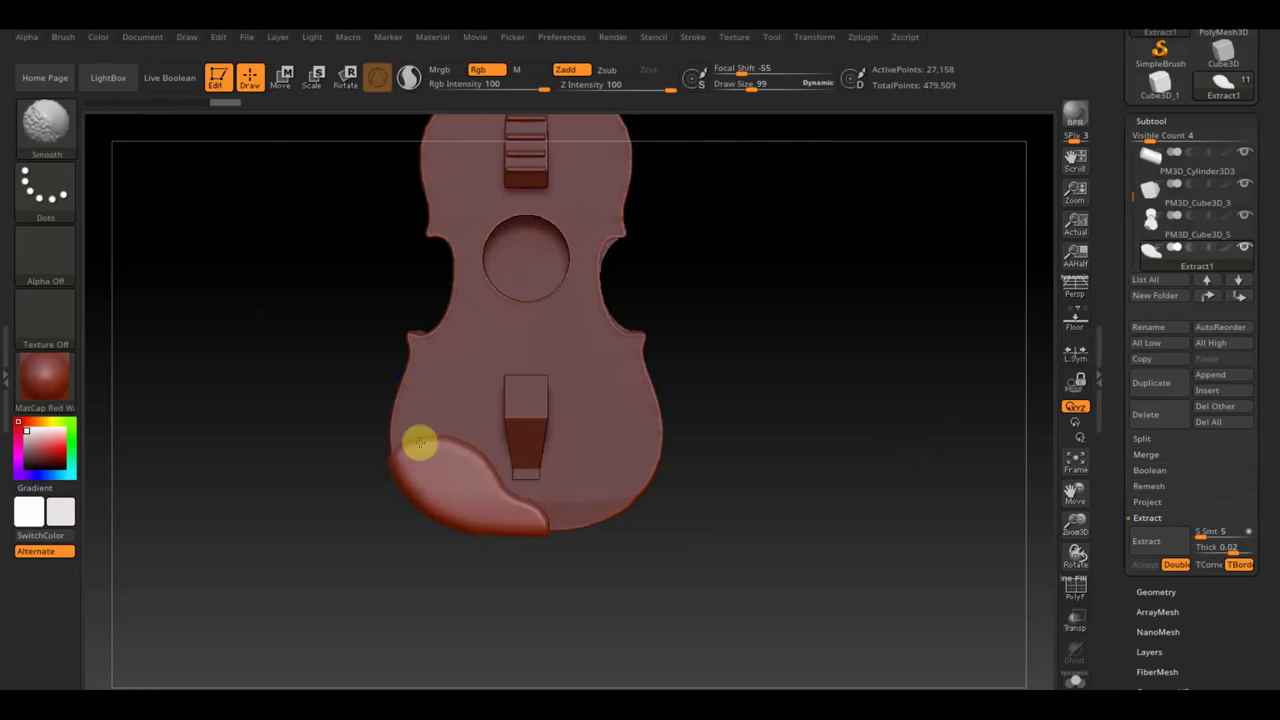
{"action": "mouse_move", "coordinate": [425, 501]}
{"action": "left_mouse_down"}
{"action": "mouse_move", "coordinate": [457, 571]}
{"action": "mouse_move", "coordinate": [437, 437]}
{"action": "mouse_move", "coordinate": [603, 515]}
{"action": "left_mouse_up"}
{"action": "mouse_move", "coordinate": [514, 520]}
{"action": "left_mouse_down", "text": "shift"}
{"action": "mouse_move", "coordinate": [571, 577]}
{"action": "mouse_move", "coordinate": [571, 597]}
{"action": "mouse_move", "coordinate": [557, 597]}
{"action": "mouse_move", "coordinate": [576, 595]}
{"action": "left_mouse_up", "text": "shift"}
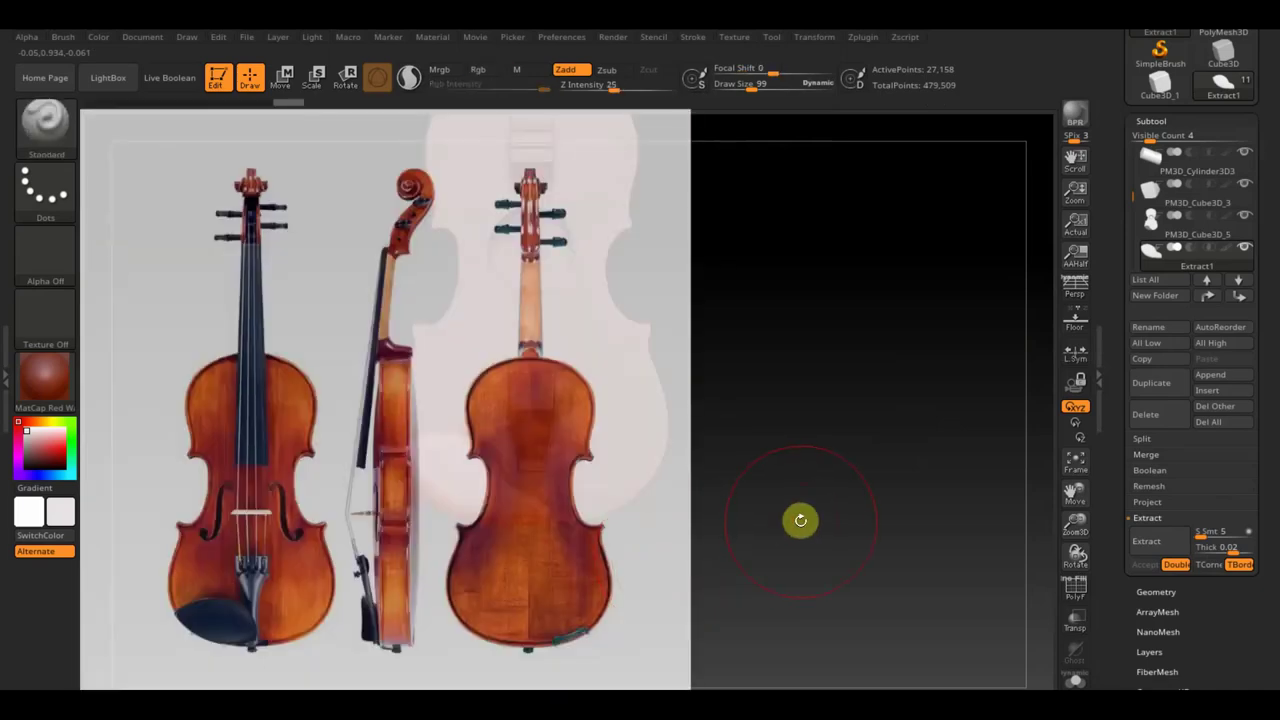
- Choose a brush that moves only the patch's connected surface, at brush size 45
{"action": "key", "text": "shift"}
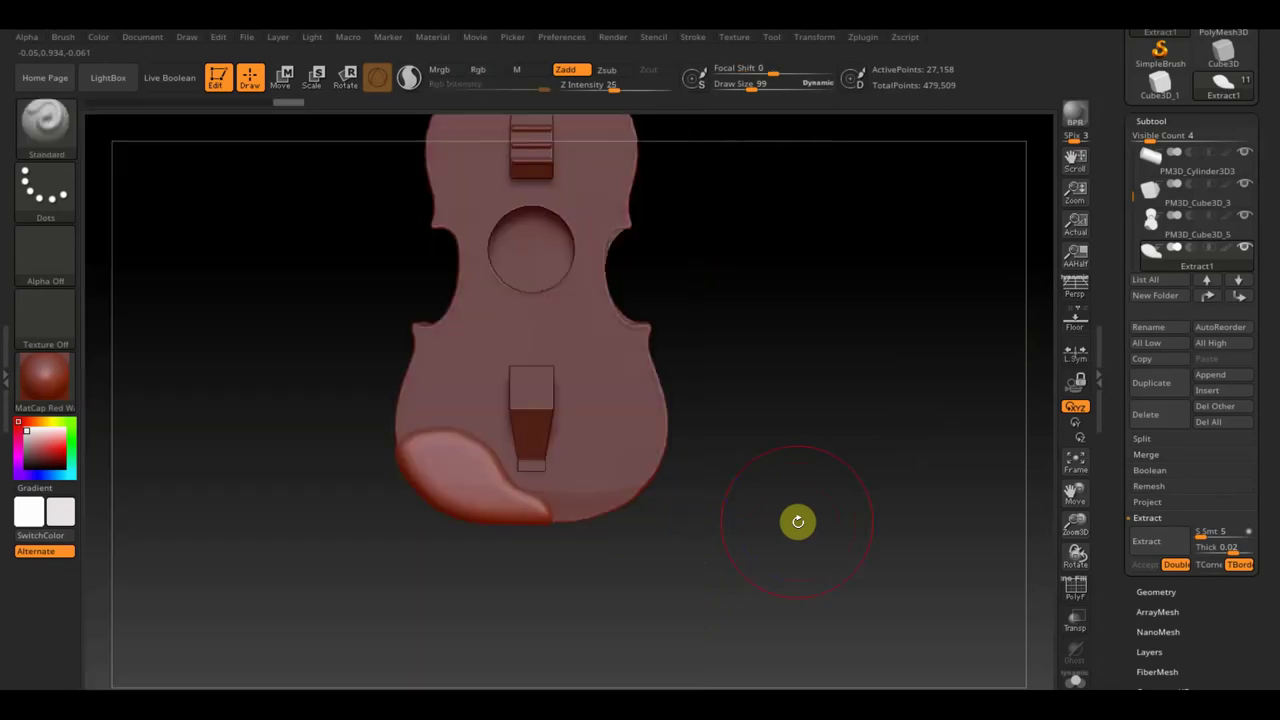
{"action": "left_click_drag", "start_coordinate": [797, 520], "coordinate": [723, 542]}
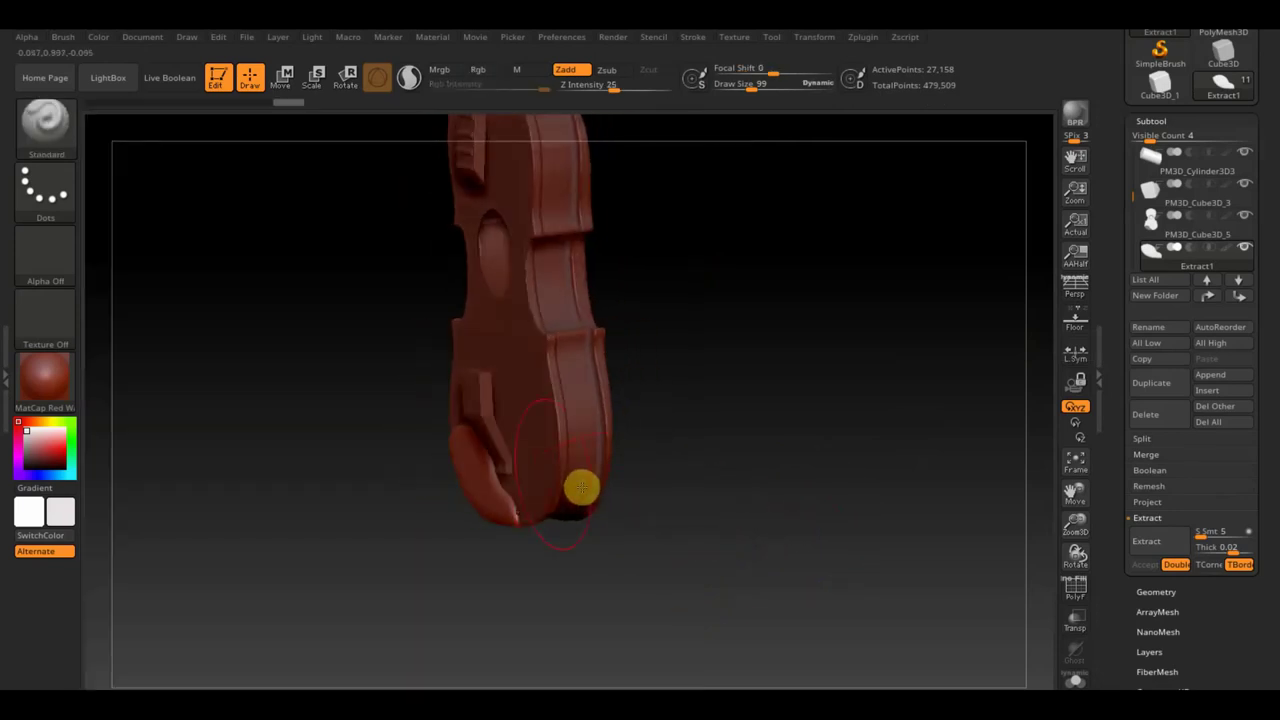
{"action": "left_click", "coordinate": [50, 138]}
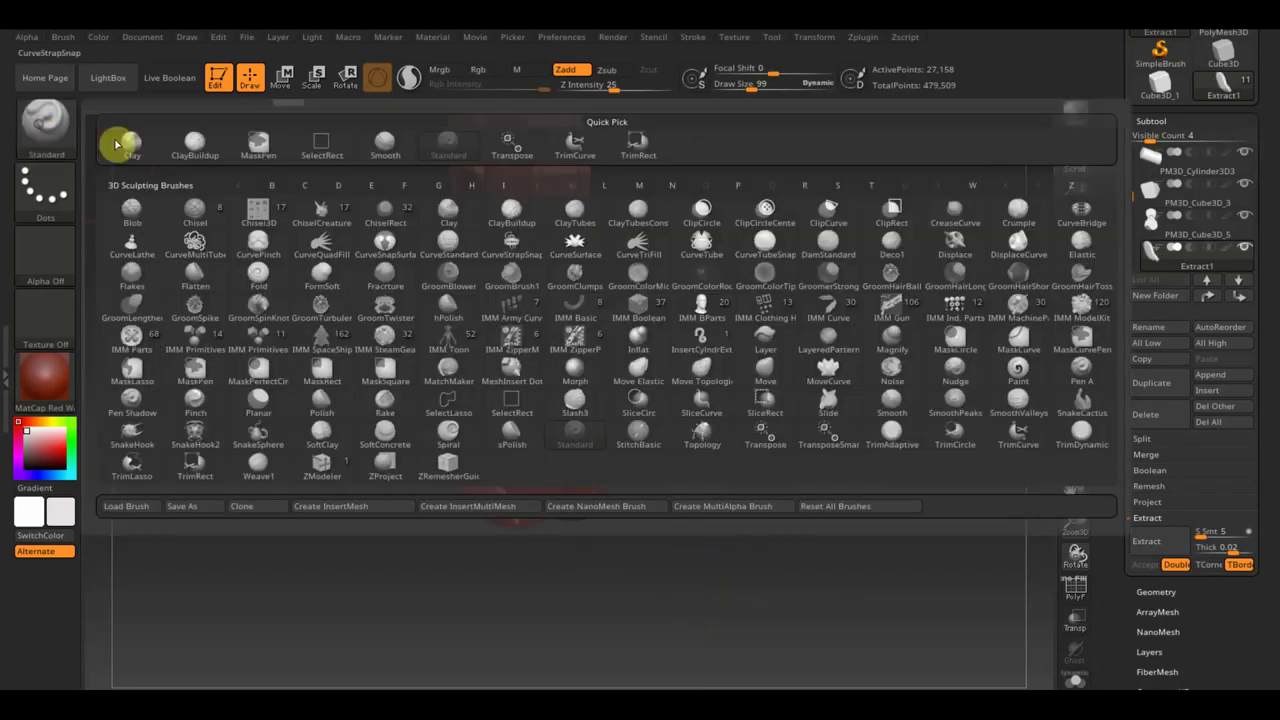
{"action": "left_click", "coordinate": [706, 374]}
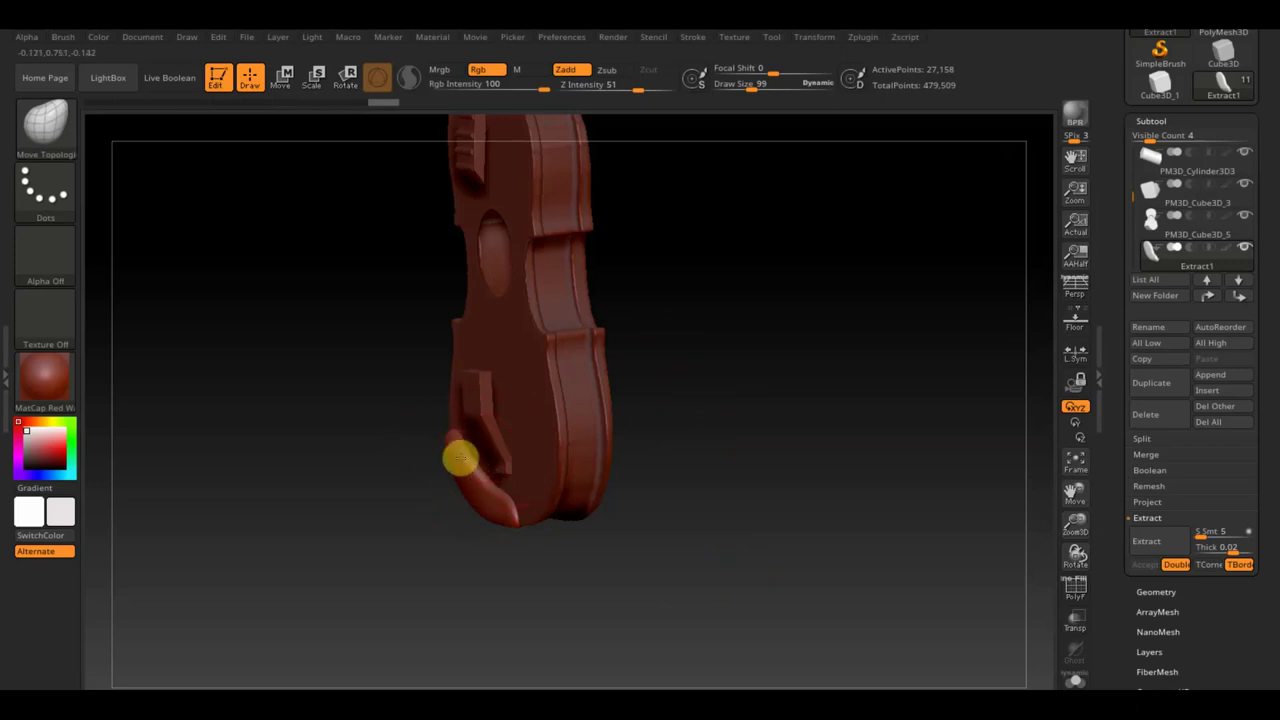
{"action": "left_click_drag", "start_coordinate": [380, 494], "coordinate": [453, 497]}
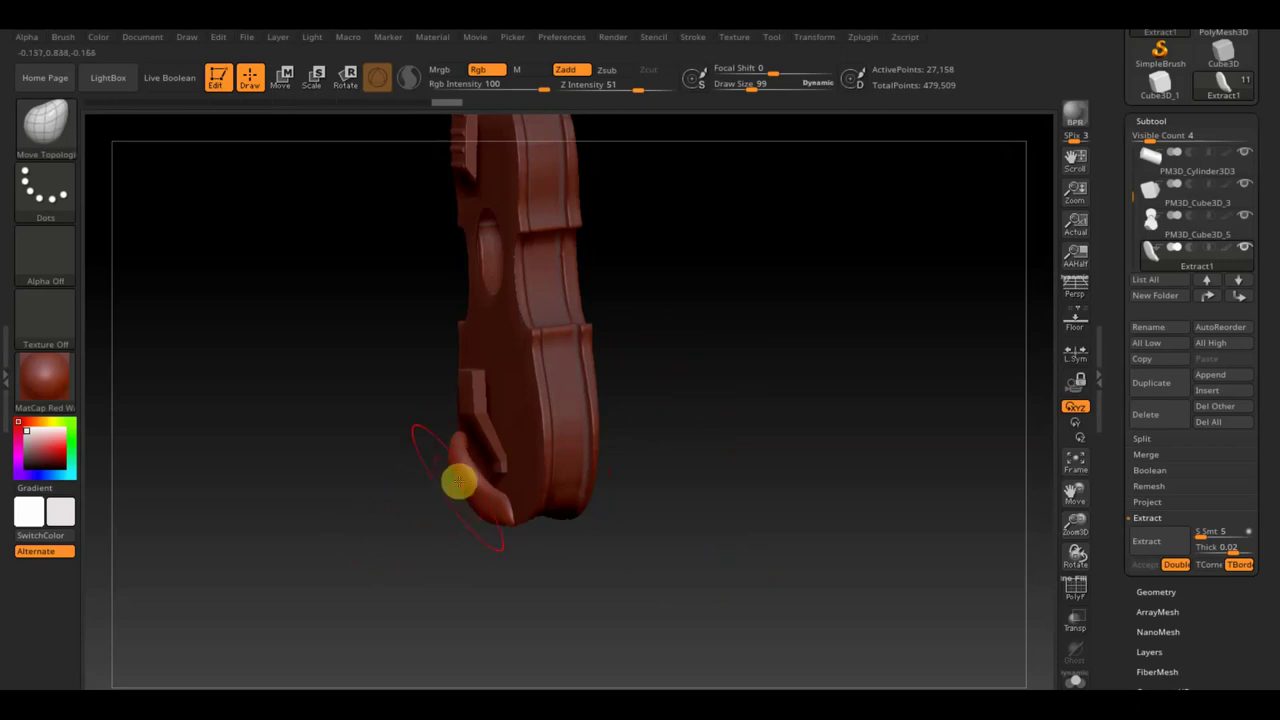
{"action": "mouse_move", "coordinate": [460, 473]}
{"action": "left_mouse_down"}
{"action": "mouse_move", "coordinate": [479, 568]}
{"action": "mouse_move", "coordinate": [581, 365]}
{"action": "left_mouse_up"}
{"action": "left_click_drag", "start_coordinate": [747, 89], "coordinate": [741, 89]}
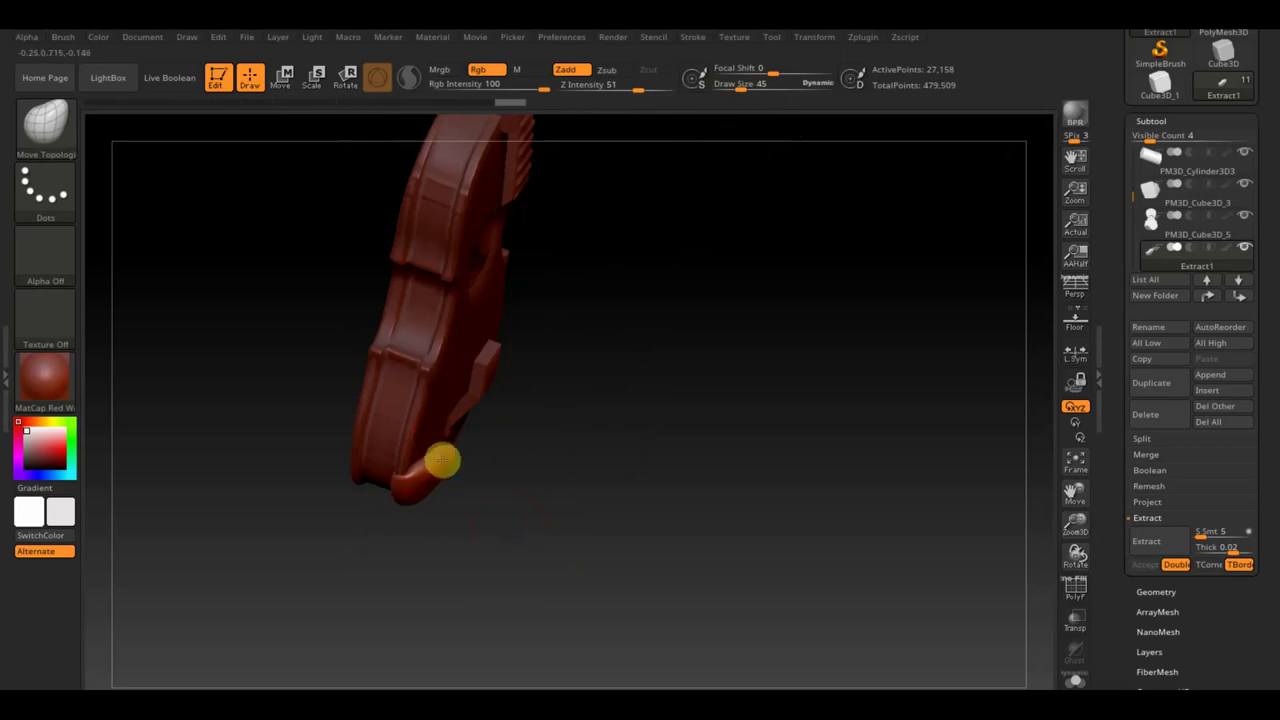
- Reshape and smooth the chin rest patch's bulge with brush size about 58
{"action": "key", "text": "shift"}
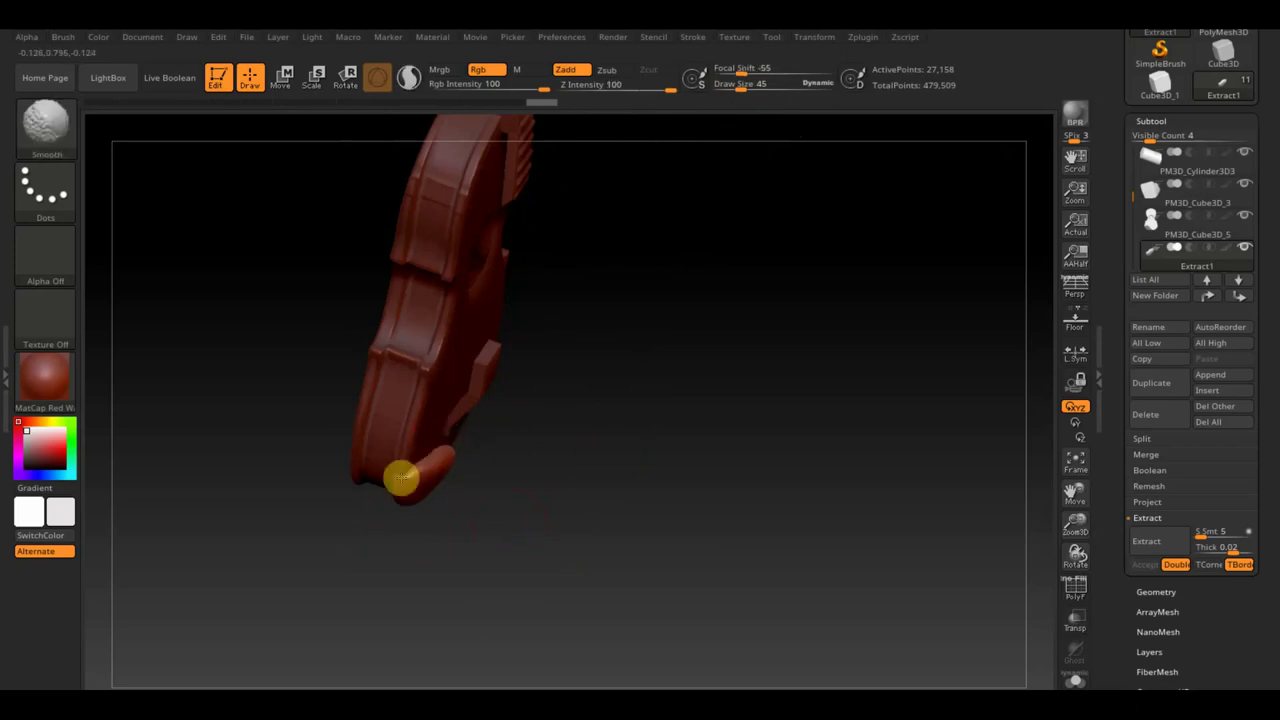
{"action": "left_click_drag", "start_coordinate": [493, 452], "coordinate": [503, 540]}
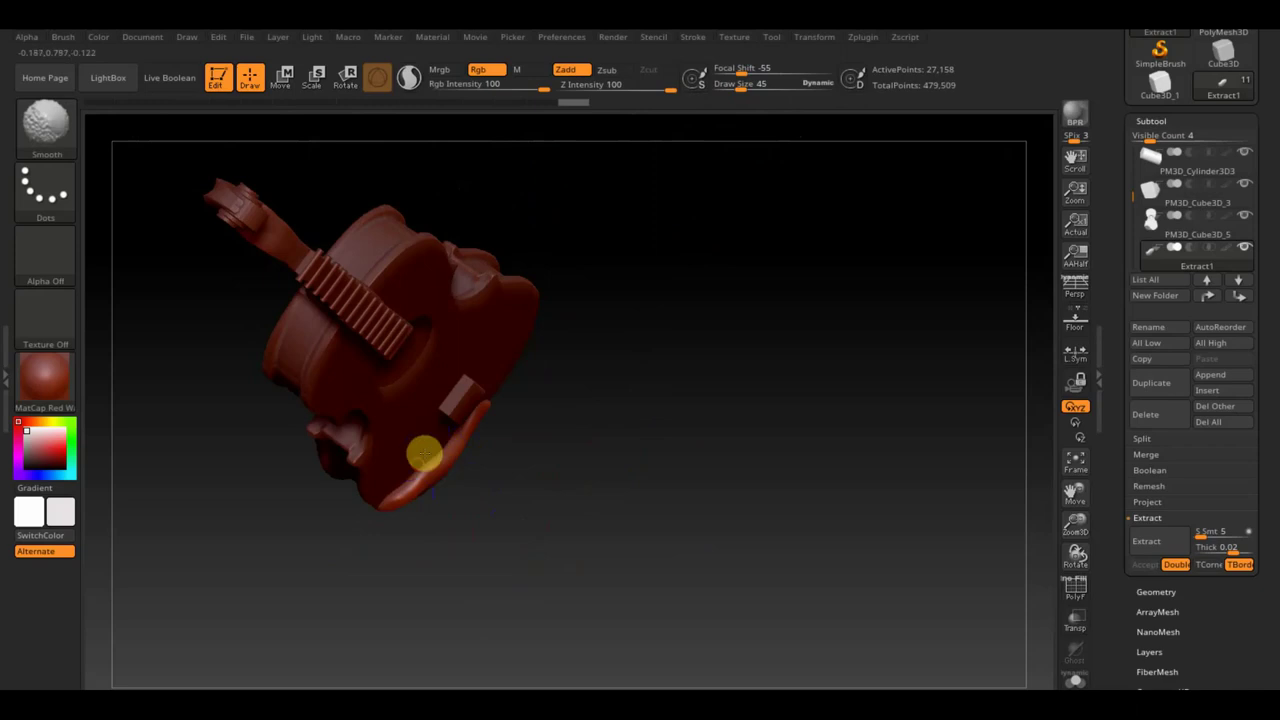
{"action": "mouse_move", "coordinate": [444, 459]}
{"action": "left_mouse_down"}
{"action": "mouse_move", "coordinate": [580, 449]}
{"action": "mouse_move", "coordinate": [597, 460]}
{"action": "mouse_move", "coordinate": [493, 465]}
{"action": "left_mouse_up"}
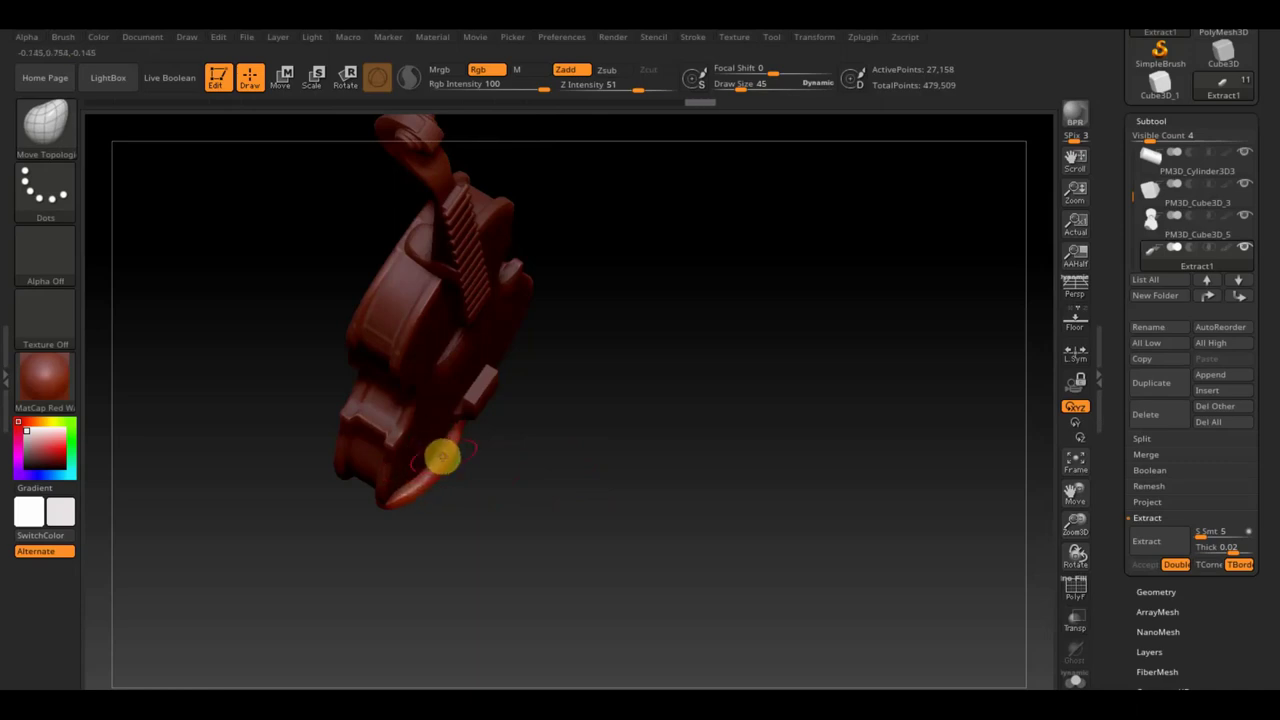
{"action": "mouse_move", "coordinate": [447, 463]}
{"action": "left_mouse_down"}
{"action": "mouse_move", "coordinate": [546, 480]}
{"action": "mouse_move", "coordinate": [589, 314]}
{"action": "mouse_move", "coordinate": [657, 343]}
{"action": "mouse_move", "coordinate": [412, 490]}
{"action": "mouse_move", "coordinate": [283, 534]}
{"action": "left_mouse_up"}
{"action": "key", "text": "b"}
{"action": "key", "text": "m"}
{"action": "key", "text": "t"}
{"action": "mouse_move", "coordinate": [585, 432]}
{"action": "left_mouse_down"}
{"action": "mouse_move", "coordinate": [737, 360]}
{"action": "mouse_move", "coordinate": [859, 401]}
{"action": "mouse_move", "coordinate": [643, 443]}
{"action": "mouse_move", "coordinate": [569, 254]}
{"action": "mouse_move", "coordinate": [562, 263]}
{"action": "left_mouse_up"}
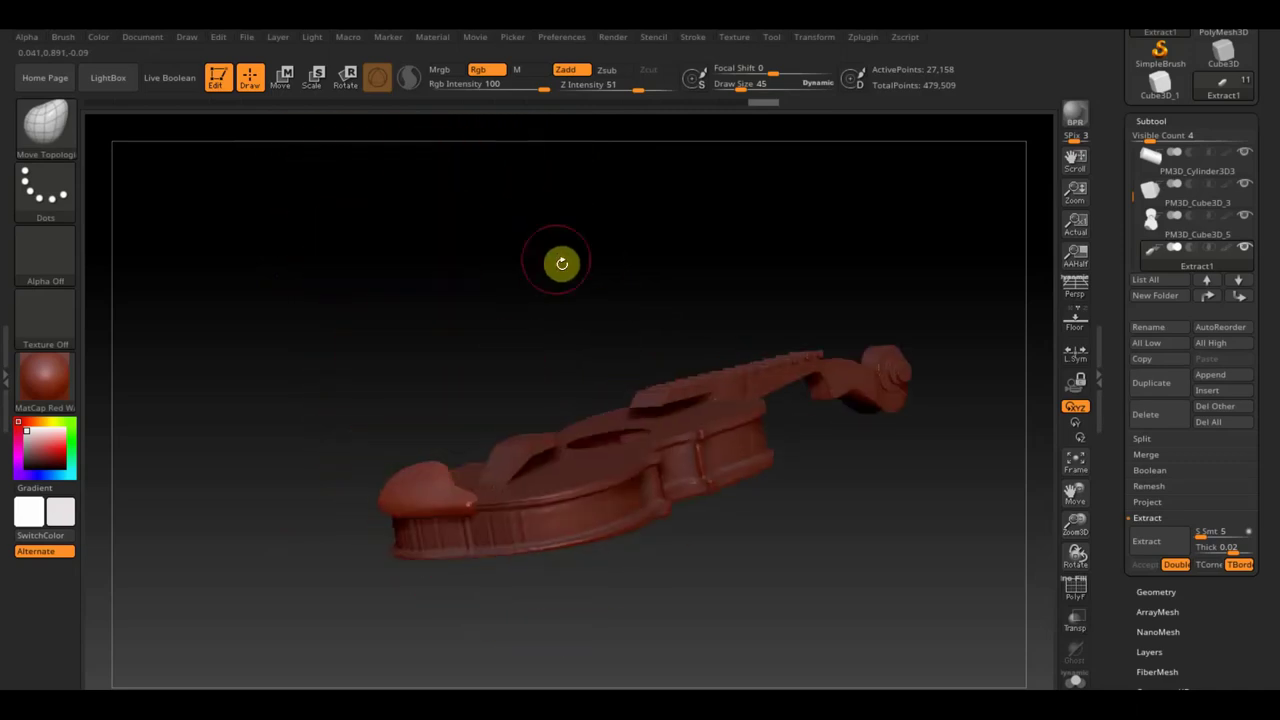
{"action": "left_click_drag", "start_coordinate": [738, 84], "coordinate": [746, 84]}
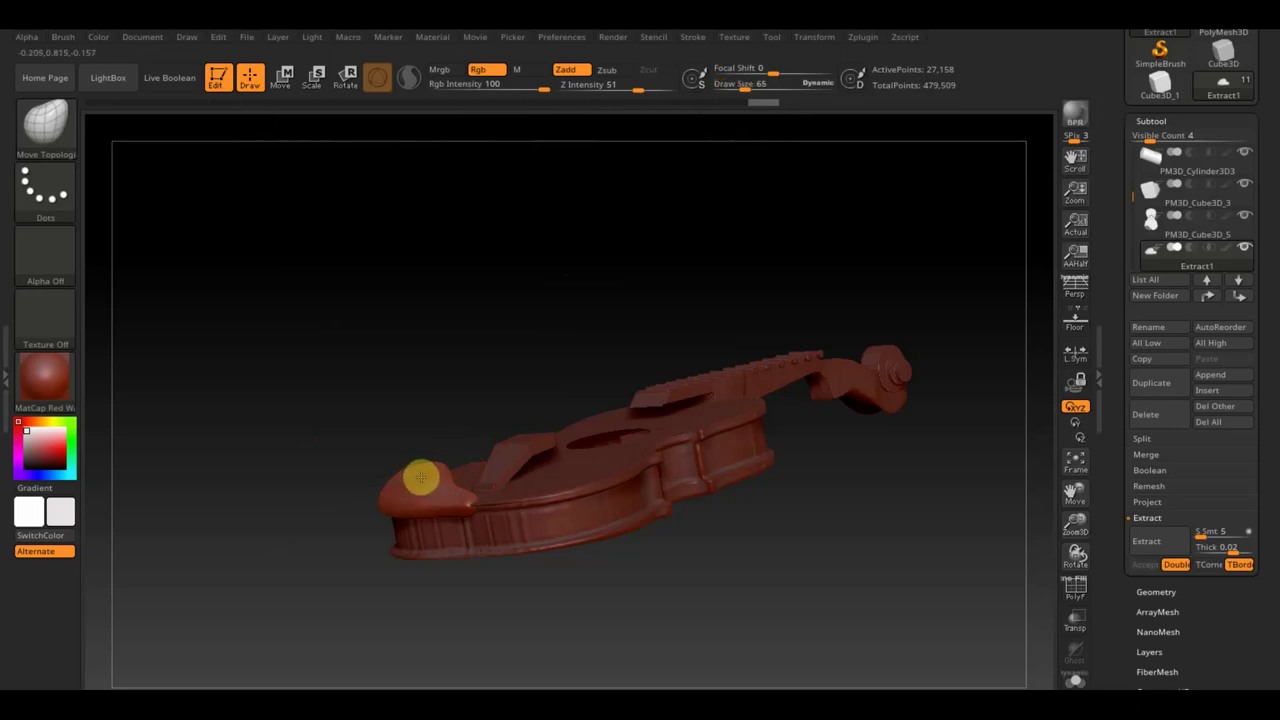
{"action": "mouse_move", "coordinate": [432, 482]}
{"action": "left_mouse_down"}
{"action": "mouse_move", "coordinate": [474, 400]}
{"action": "mouse_move", "coordinate": [526, 366]}
{"action": "mouse_move", "coordinate": [383, 468]}
{"action": "left_mouse_up"}
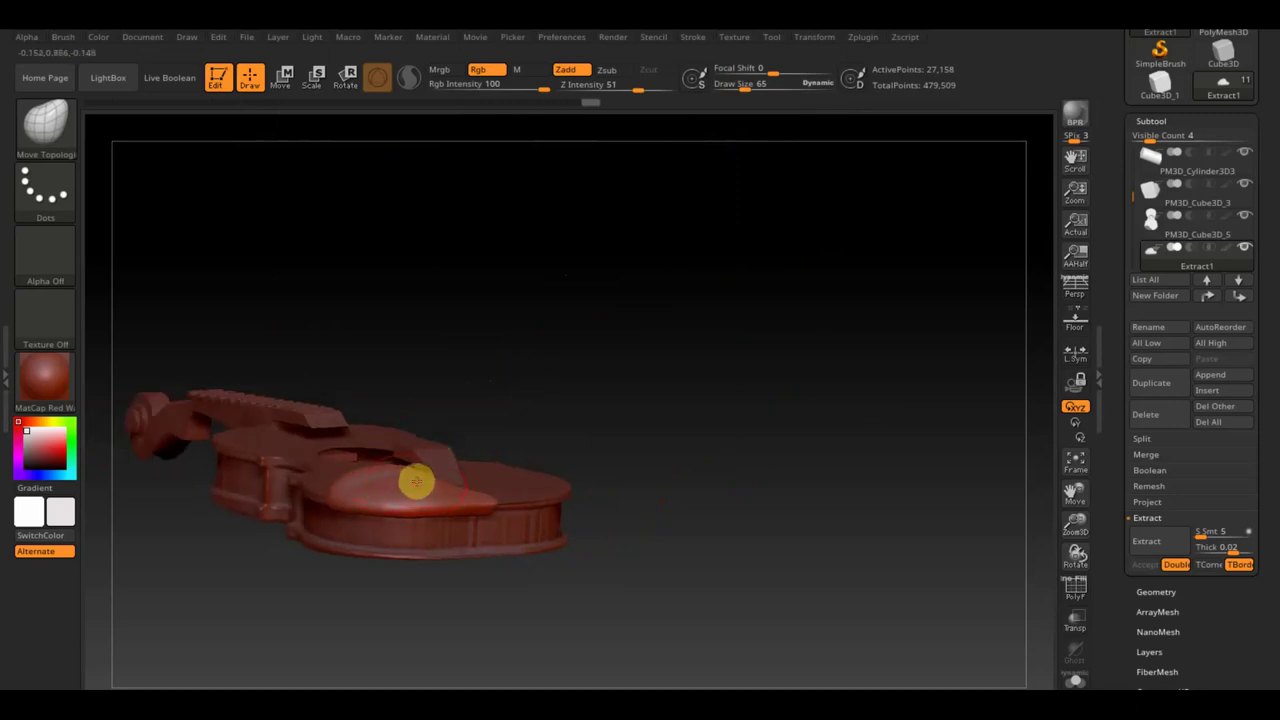
{"action": "left_click_drag", "start_coordinate": [416, 482], "coordinate": [396, 480], "text": "shift"}
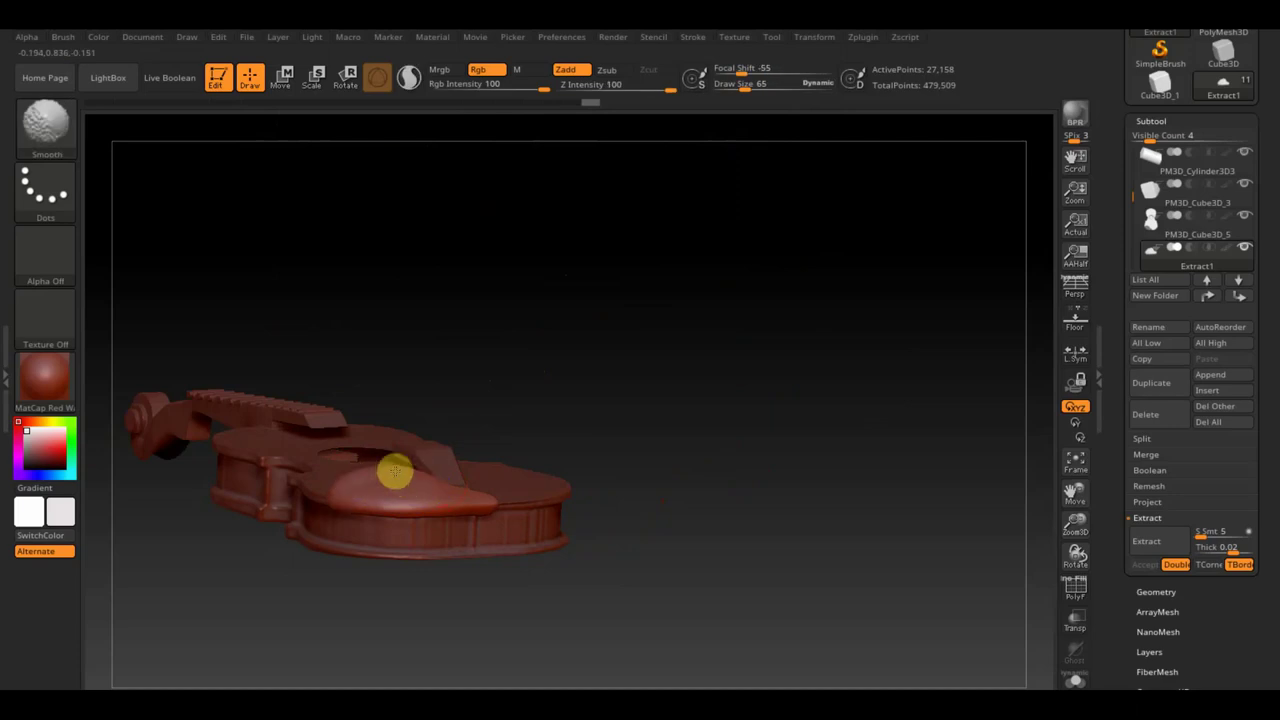
- Quick-save the project and make the violin body PM3D_Cube3D_5 the active subtool
{"action": "mouse_move", "coordinate": [651, 391]}
{"action": "left_mouse_down"}
{"action": "mouse_move", "coordinate": [634, 553]}
{"action": "mouse_move", "coordinate": [646, 554]}
{"action": "left_mouse_up"}
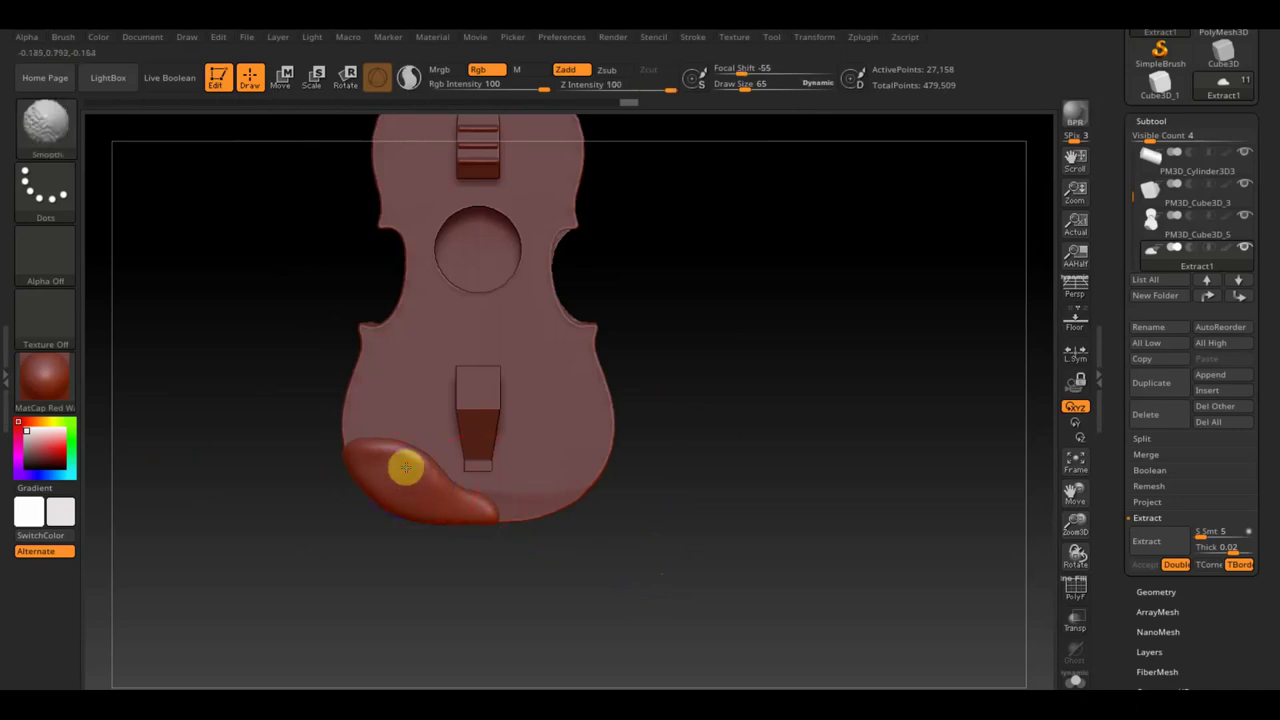
{"action": "mouse_move", "coordinate": [688, 453]}
{"action": "left_mouse_down"}
{"action": "mouse_move", "coordinate": [616, 468]}
{"action": "mouse_move", "coordinate": [694, 451]}
{"action": "left_mouse_up"}
{"action": "key", "text": "ctrl+s"}
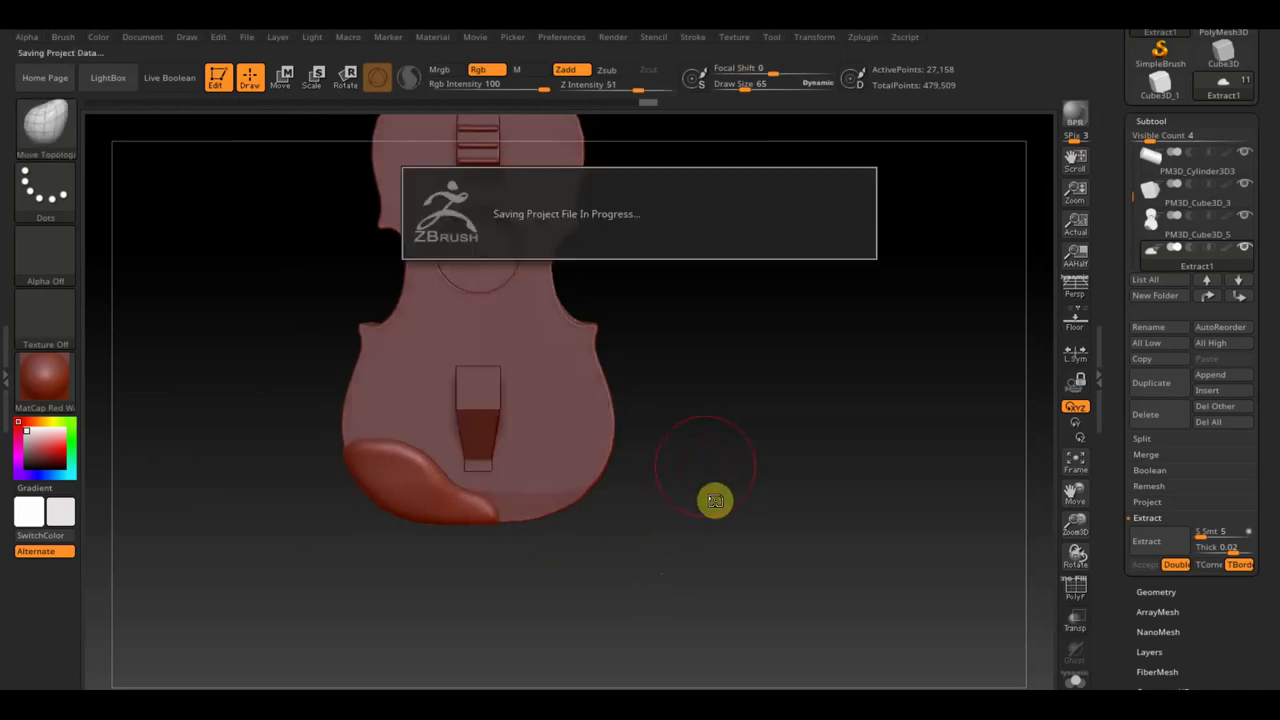
{"action": "mouse_move", "coordinate": [746, 463]}
{"action": "left_mouse_down"}
{"action": "mouse_move", "coordinate": [711, 391]}
{"action": "mouse_move", "coordinate": [742, 461]}
{"action": "left_mouse_up"}
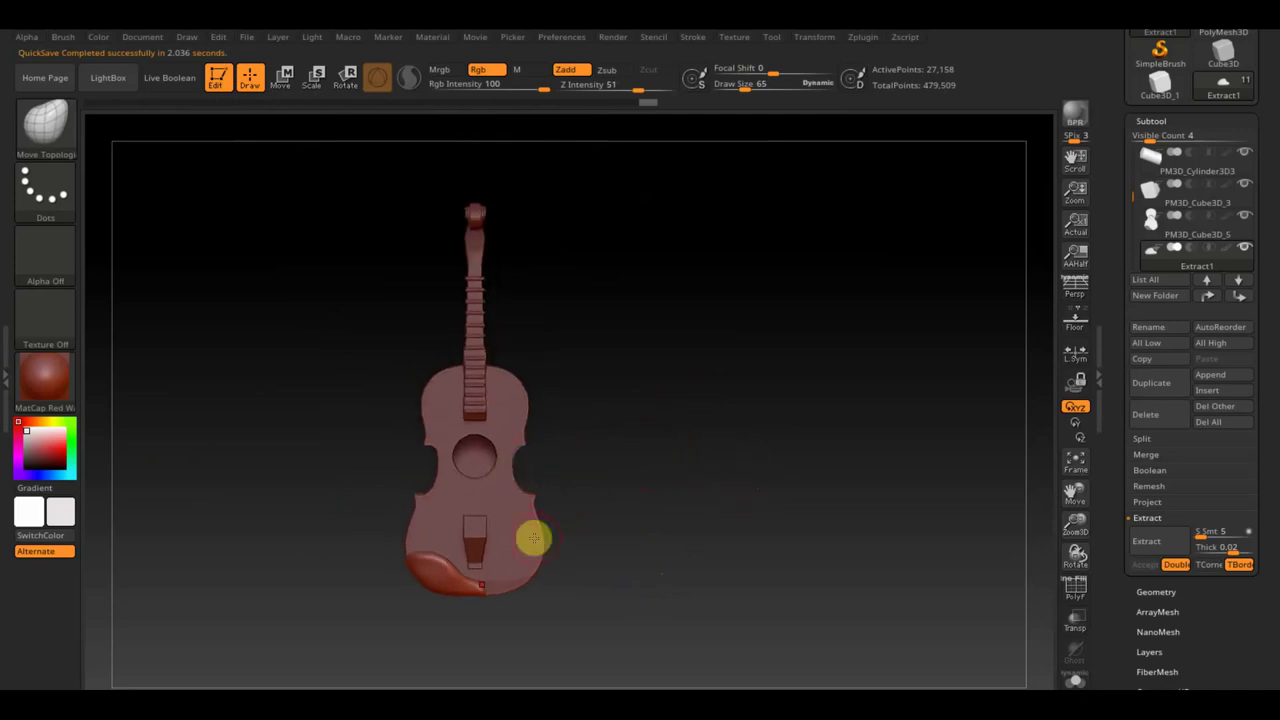
{"action": "left_click", "coordinate": [530, 528], "text": "alt"}
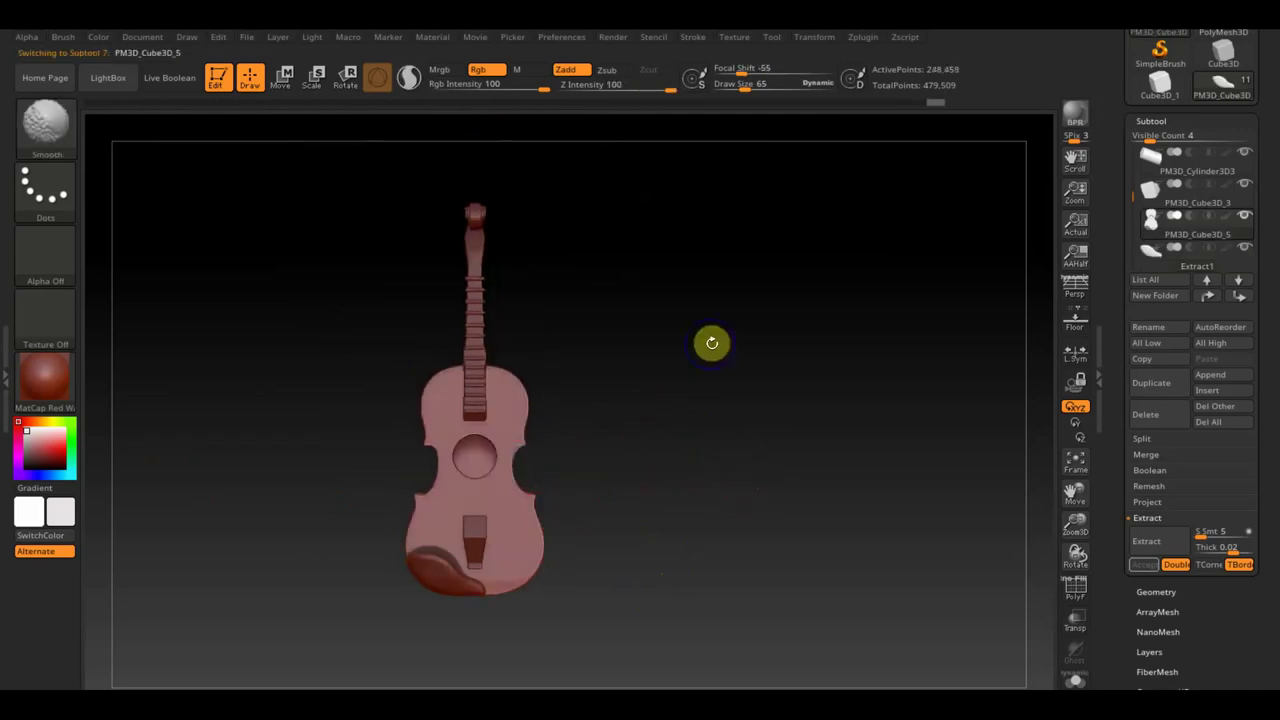
- Enlarge the Spotlight photos semi-transparently and align the model to the front view
{"action": "key", "text": "shift+z"}
{"action": "key", "text": "z"}
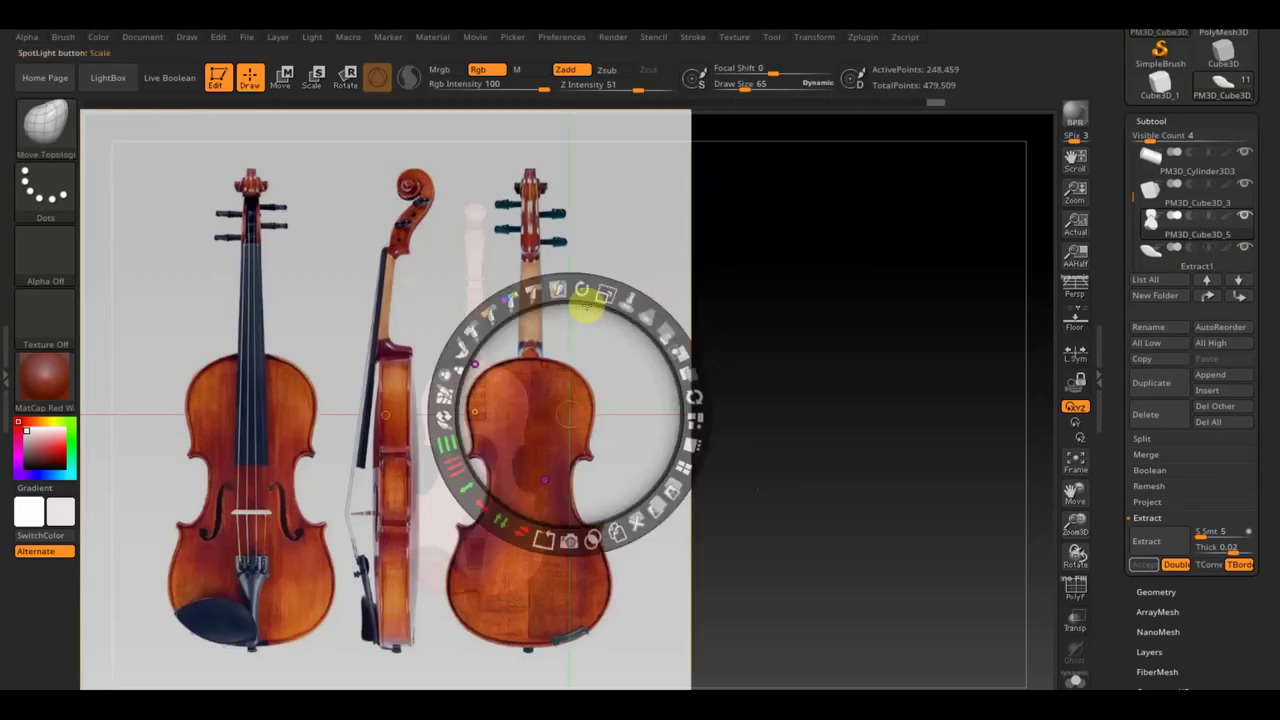
{"action": "mouse_move", "coordinate": [606, 291]}
{"action": "left_mouse_down"}
{"action": "mouse_move", "coordinate": [554, 281]}
{"action": "mouse_move", "coordinate": [625, 303]}
{"action": "mouse_move", "coordinate": [671, 343]}
{"action": "mouse_move", "coordinate": [794, 291]}
{"action": "mouse_move", "coordinate": [831, 291]}
{"action": "left_mouse_up"}
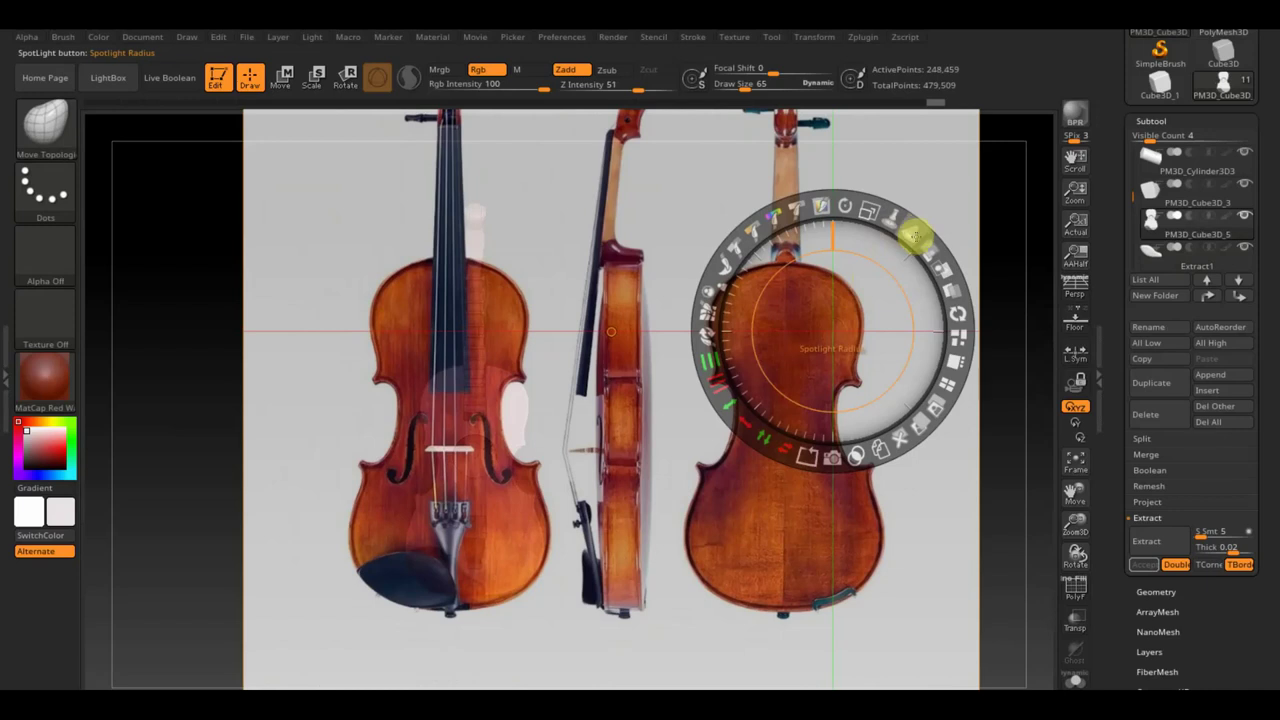
{"action": "left_click_drag", "start_coordinate": [915, 235], "coordinate": [836, 208]}
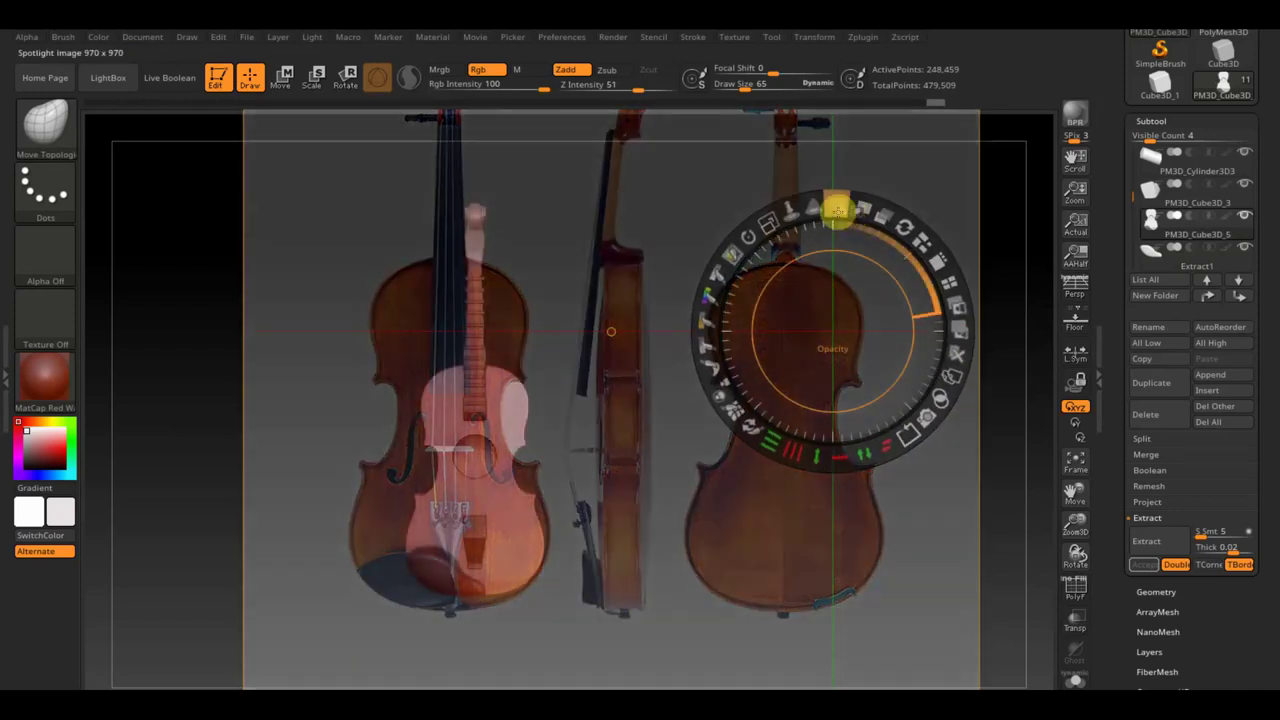
{"action": "key", "text": "z"}
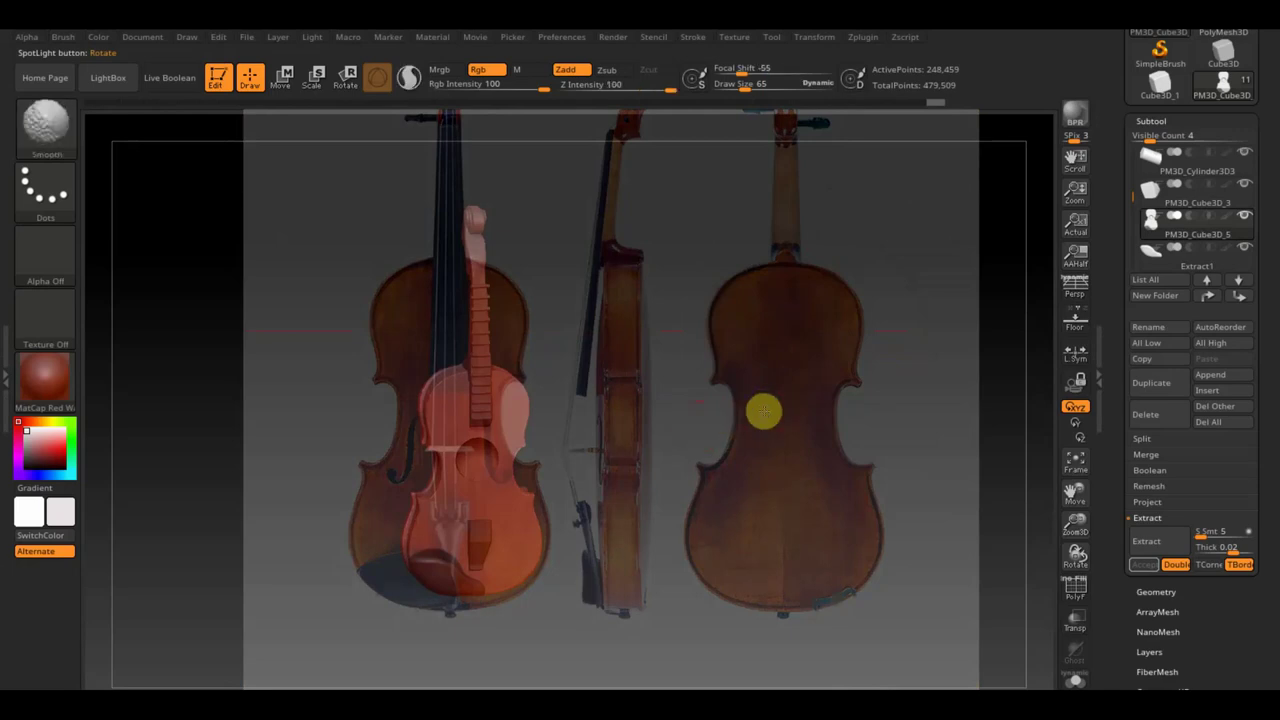
{"action": "key", "text": "z"}
{"action": "key", "text": "z"}
{"action": "left_click_drag", "start_coordinate": [730, 404], "coordinate": [726, 444]}
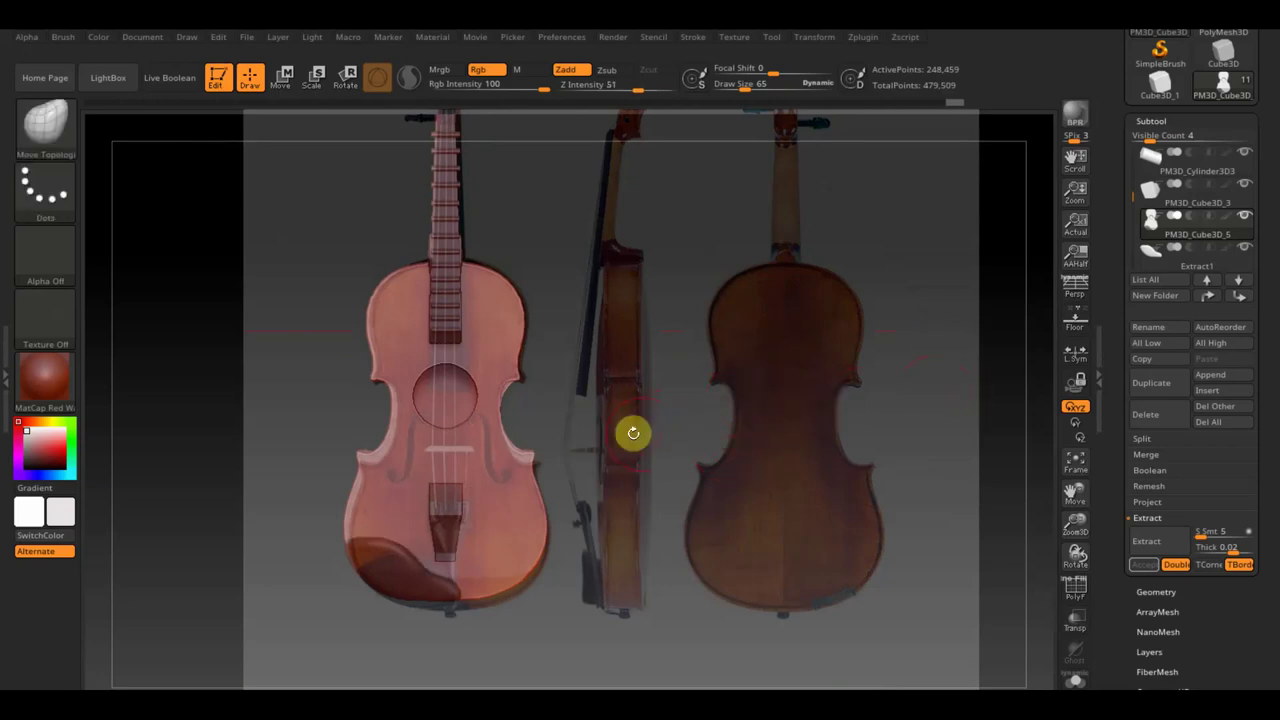
{"action": "key", "text": "space"}
{"action": "left_click_drag", "start_coordinate": [688, 431], "coordinate": [699, 437]}
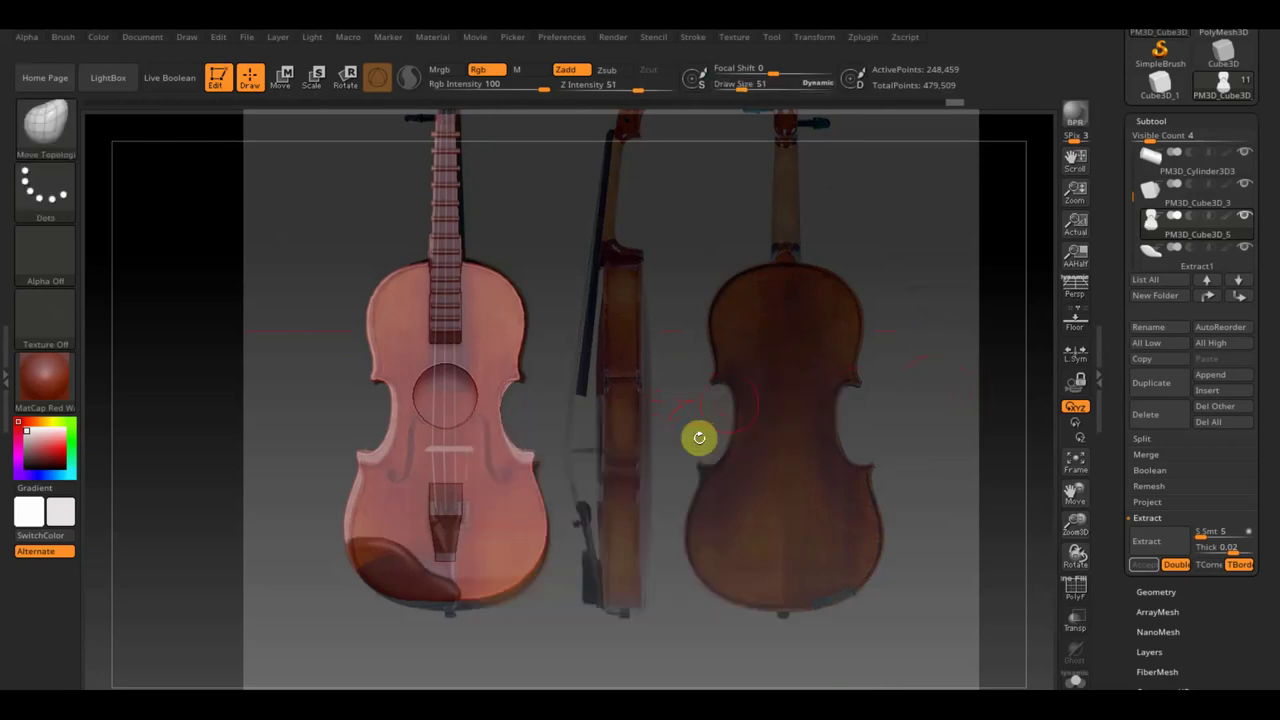
- Undo eight recent shape changes, then return the reference photos to full opacity
{"action": "key", "text": "ctrl+z"}
{"action": "key", "text": "ctrl+z"}
{"action": "key", "text": "ctrl+z"}
{"action": "key", "text": "ctrl+z"}
{"action": "key", "text": "ctrl+z"}
{"action": "key", "text": "ctrl+z"}
{"action": "key", "text": "ctrl+z"}
{"action": "key", "text": "ctrl+z"}
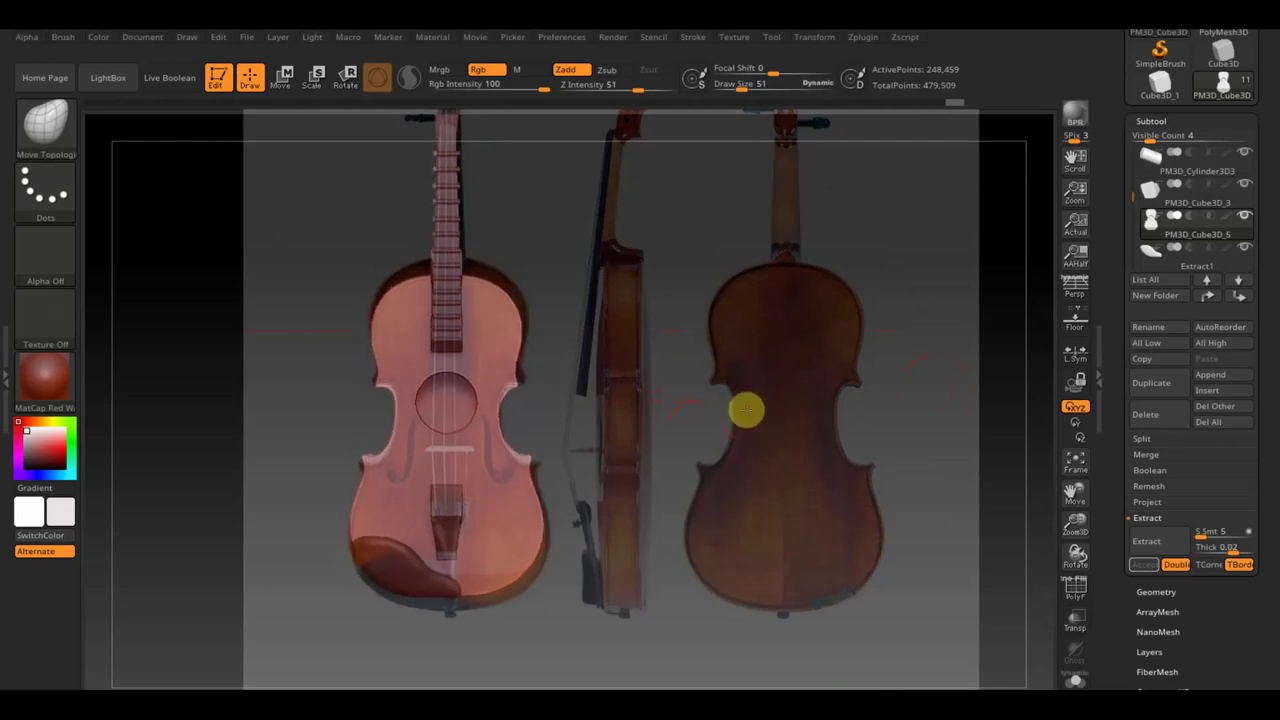
{"action": "key", "text": "ctrl+z"}
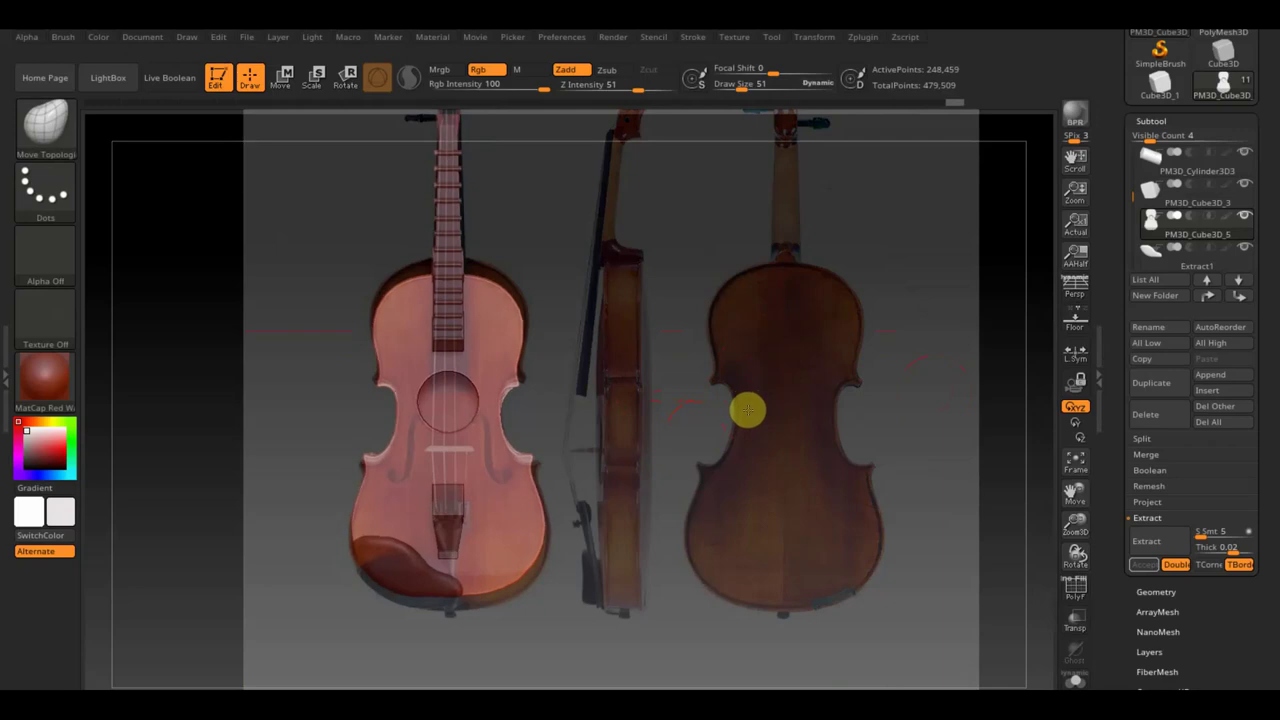
{"action": "key", "text": "ctrl+z"}
{"action": "key", "text": "ctrl+z"}
{"action": "key", "text": "ctrl+z"}
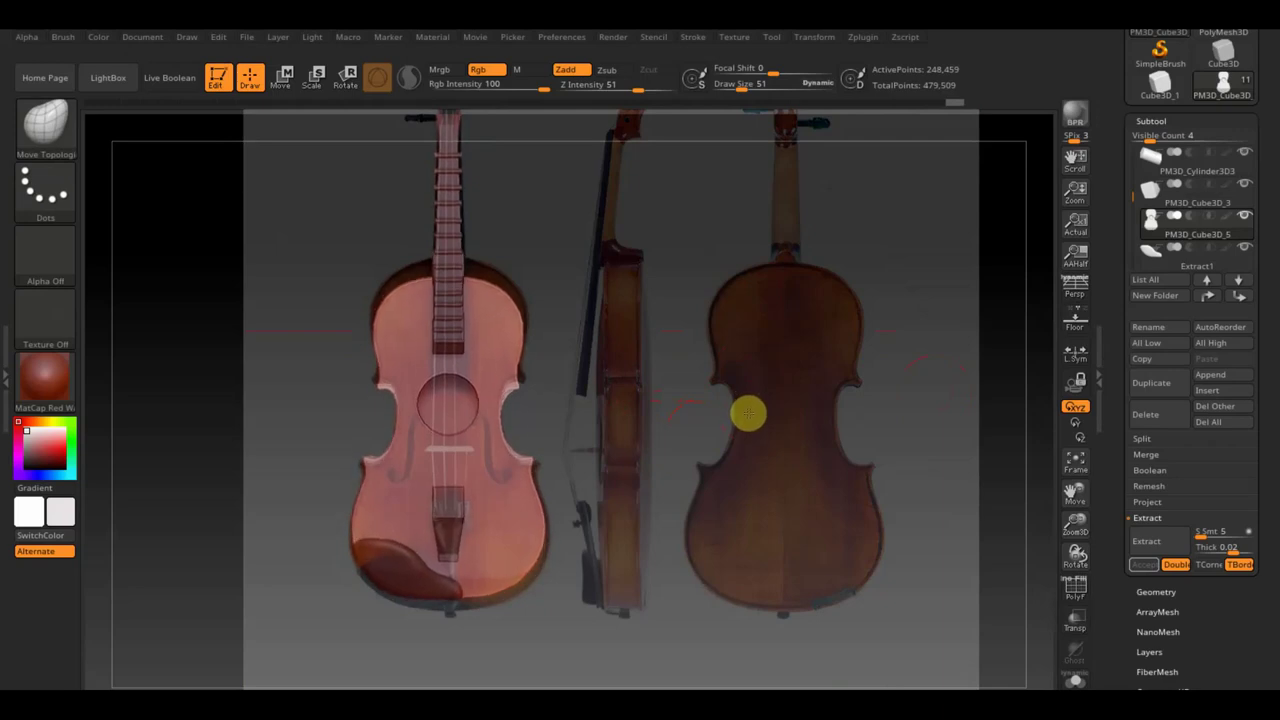
{"action": "key", "text": "ctrl+z"}
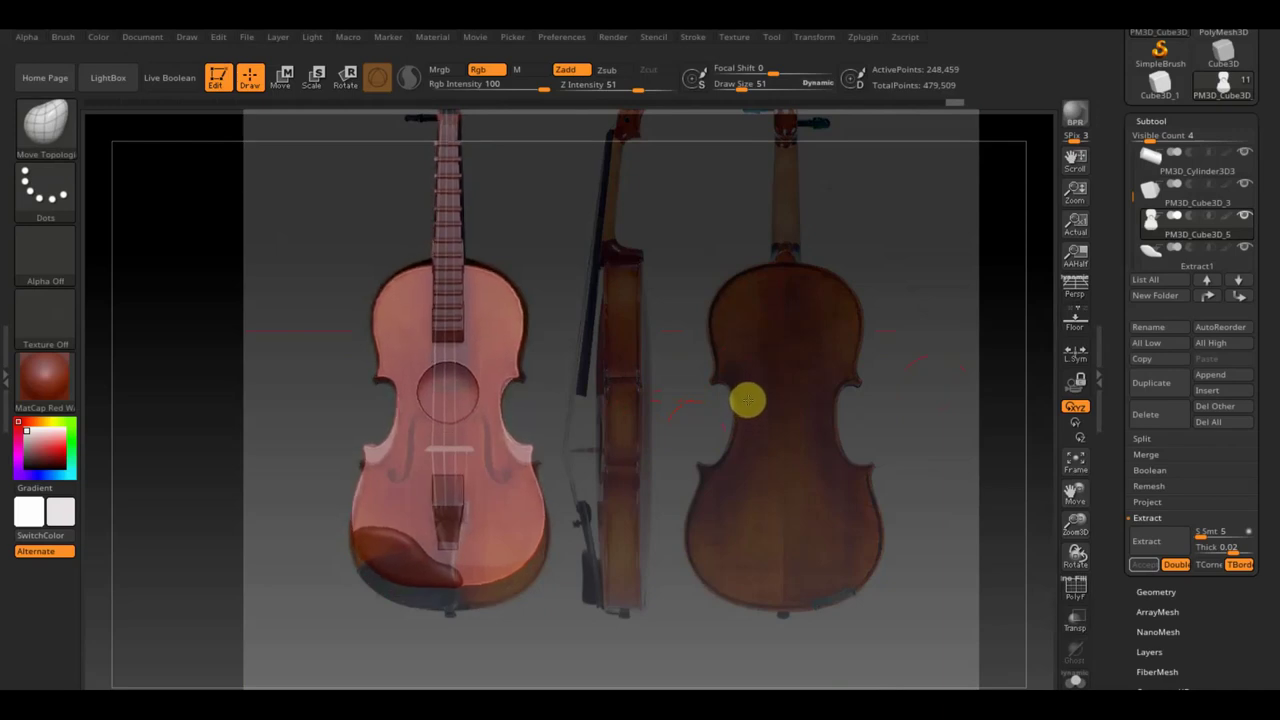
{"action": "key", "text": "ctrl+z"}
{"action": "key", "text": "ctrl+z"}
{"action": "key", "text": "ctrl+z"}
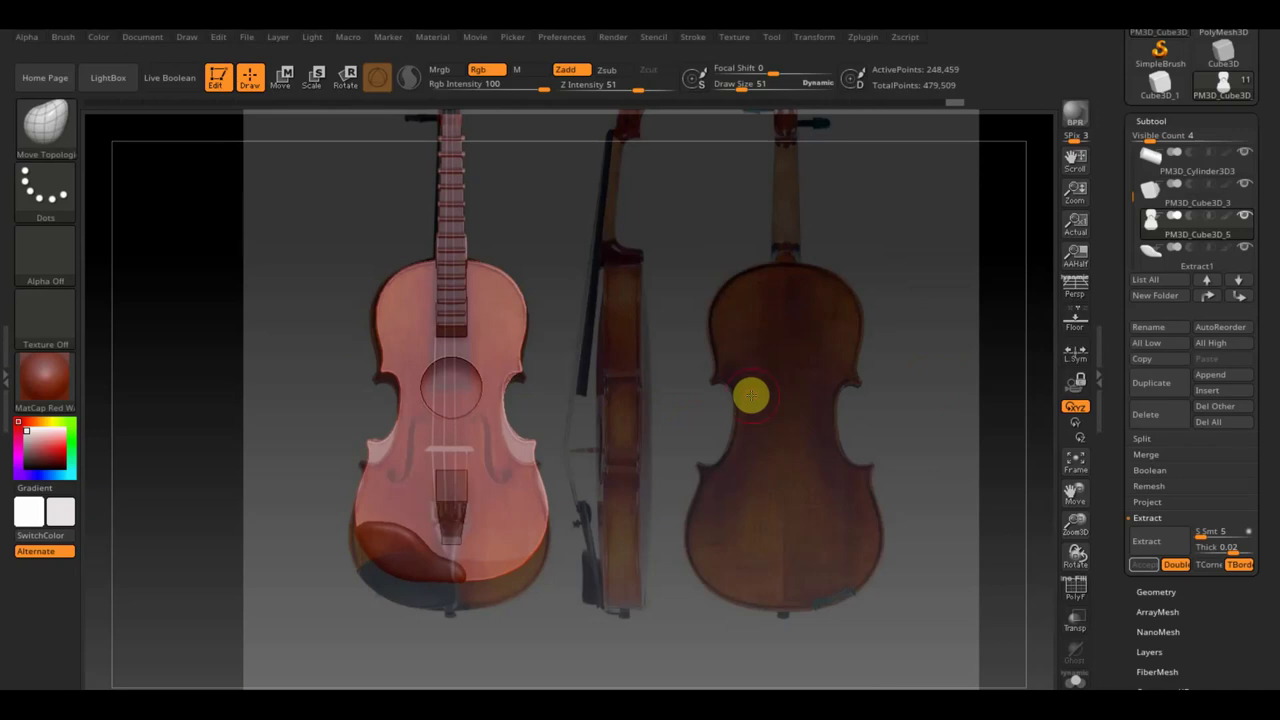
{"action": "key", "text": "ctrl+z"}
{"action": "key", "text": "ctrl+z"}
{"action": "key", "text": "ctrl+z"}
{"action": "key", "text": "ctrl+z"}
{"action": "key", "text": "ctrl+z"}
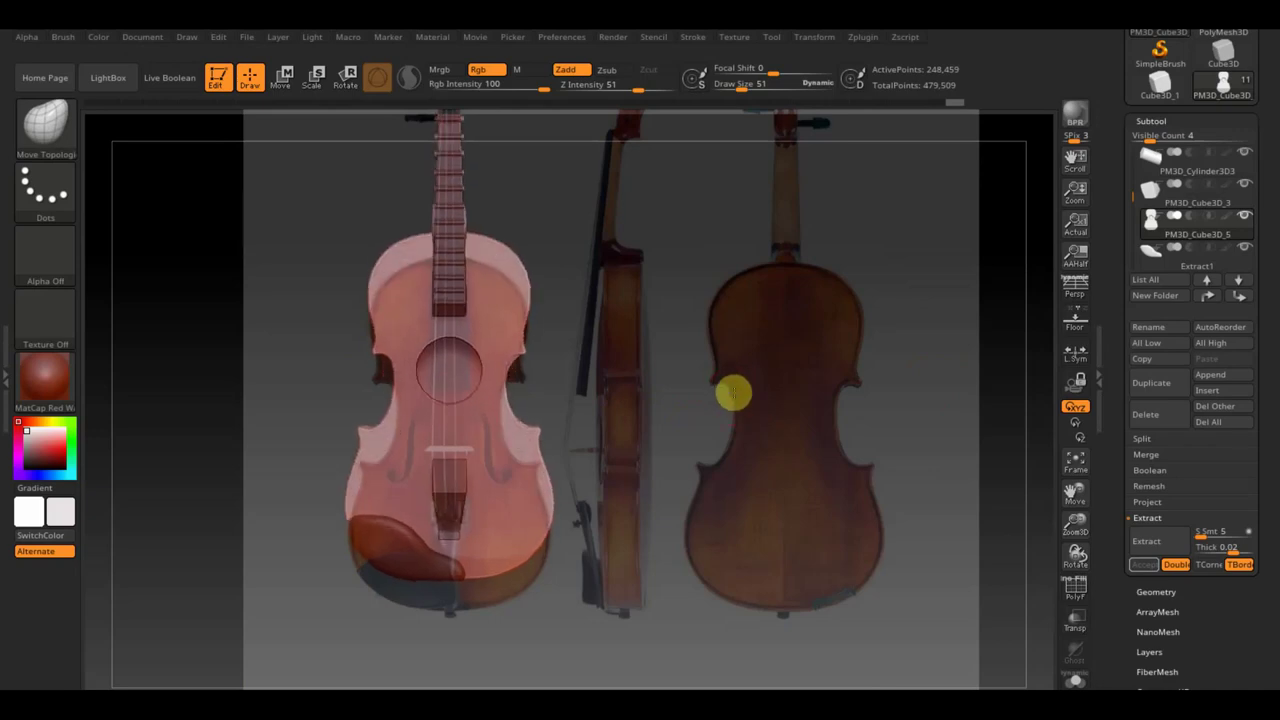
{"action": "key", "text": "ctrl+z"}
{"action": "key", "text": "ctrl+z"}
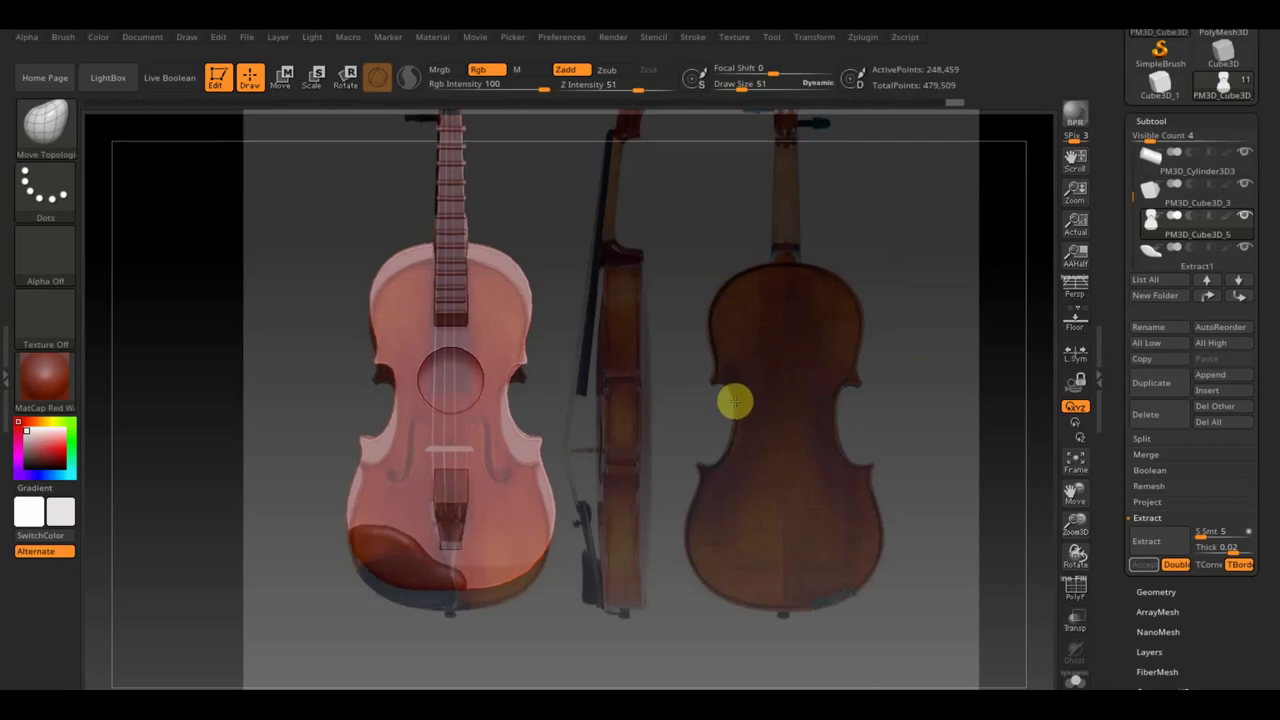
{"action": "key", "text": "ctrl+z"}
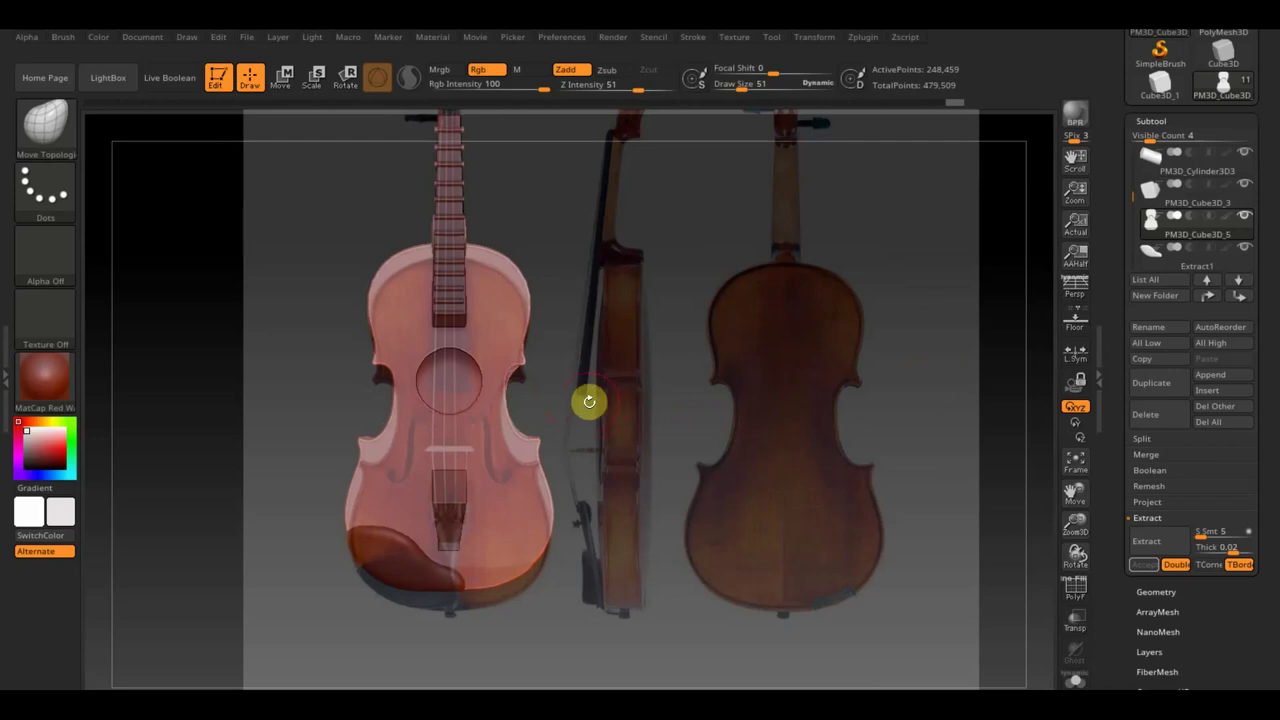
{"action": "key", "text": "z"}
{"action": "mouse_move", "coordinate": [934, 250]}
{"action": "left_mouse_down"}
{"action": "mouse_move", "coordinate": [964, 411]}
{"action": "mouse_move", "coordinate": [951, 471]}
{"action": "left_mouse_up"}
- Polypaint the front from the photo with a size-146 Standard brush, Rgb on, Zadd off
{"action": "key", "text": "z"}
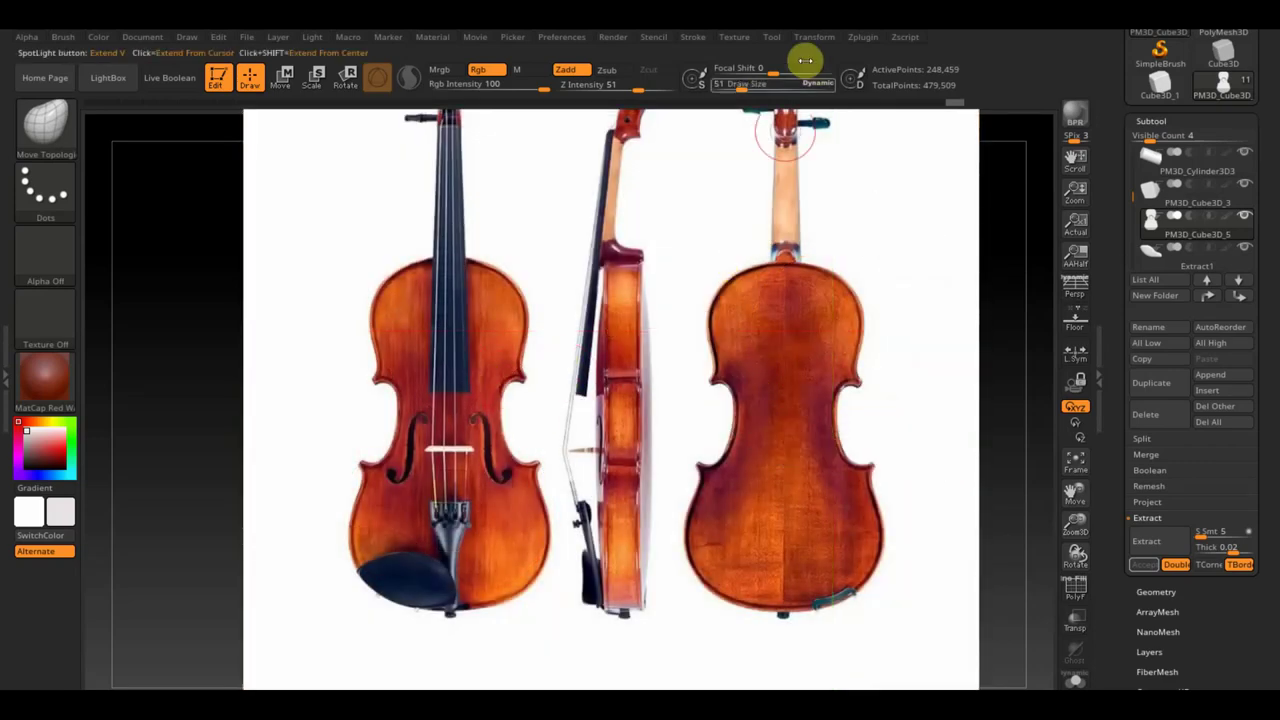
{"action": "left_click_drag", "start_coordinate": [737, 86], "coordinate": [763, 94]}
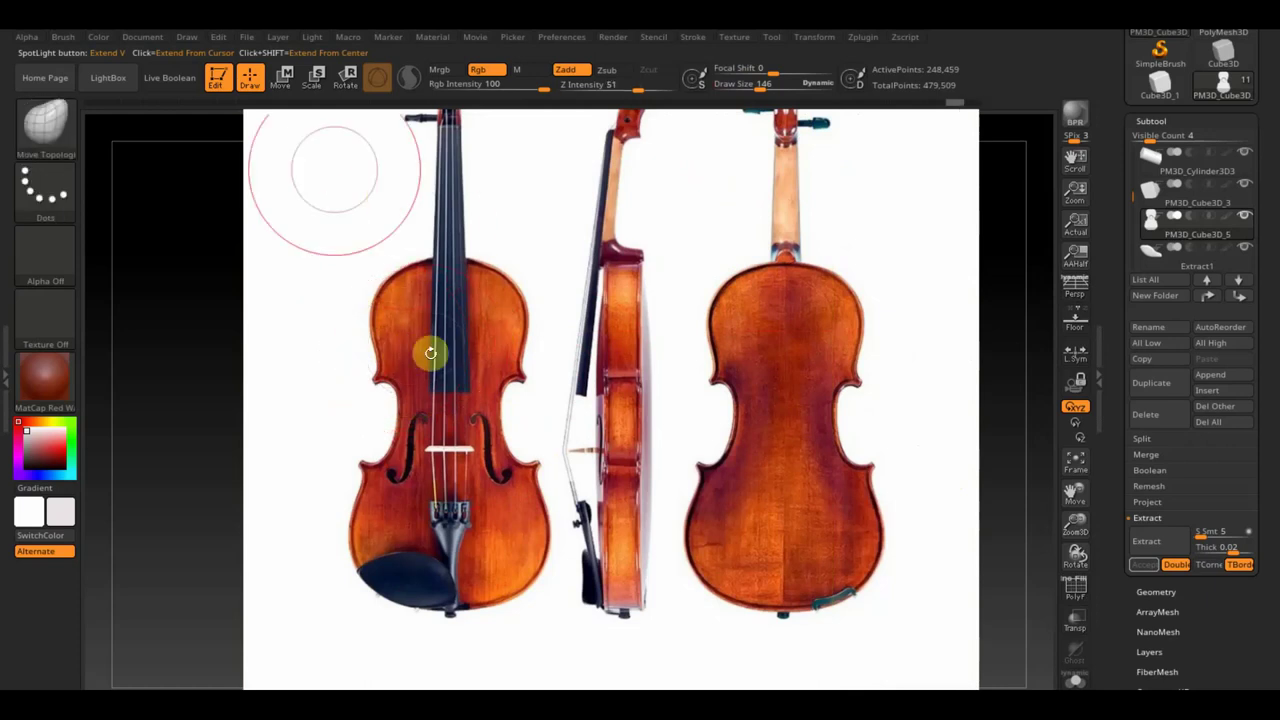
{"action": "left_click", "coordinate": [60, 128]}
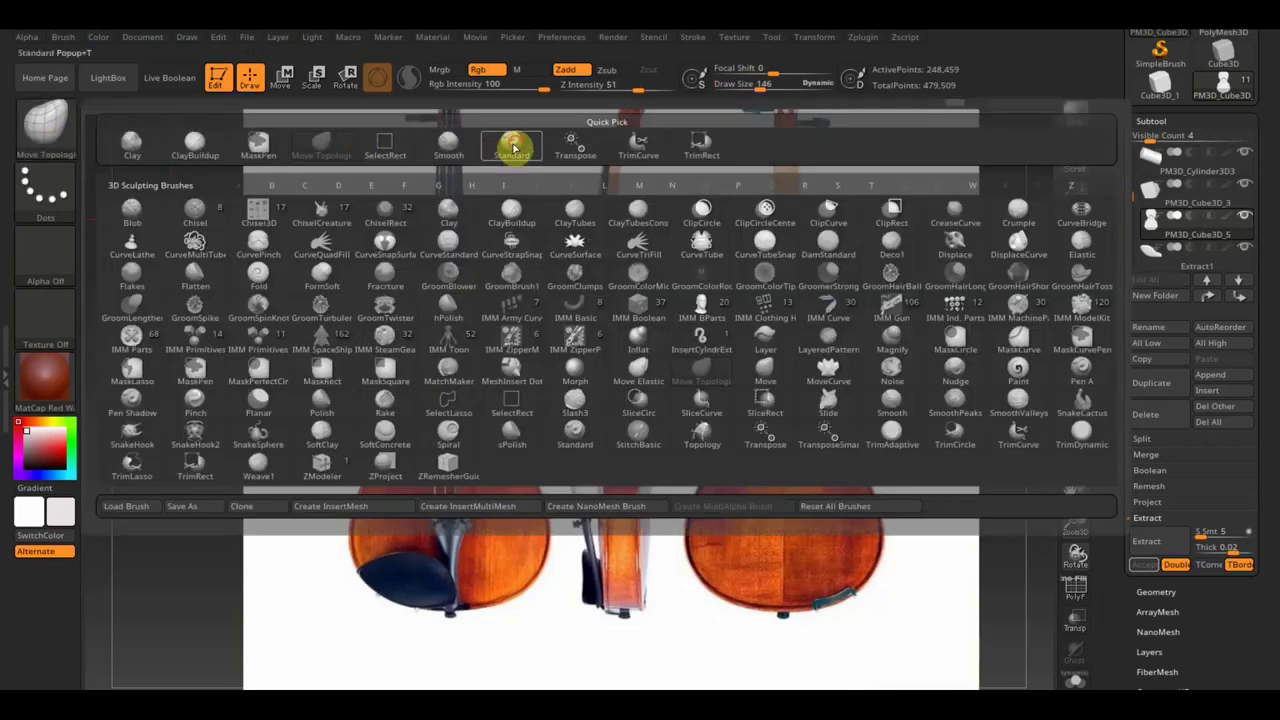
{"action": "left_click", "coordinate": [512, 143]}
{"action": "left_click", "coordinate": [486, 72]}
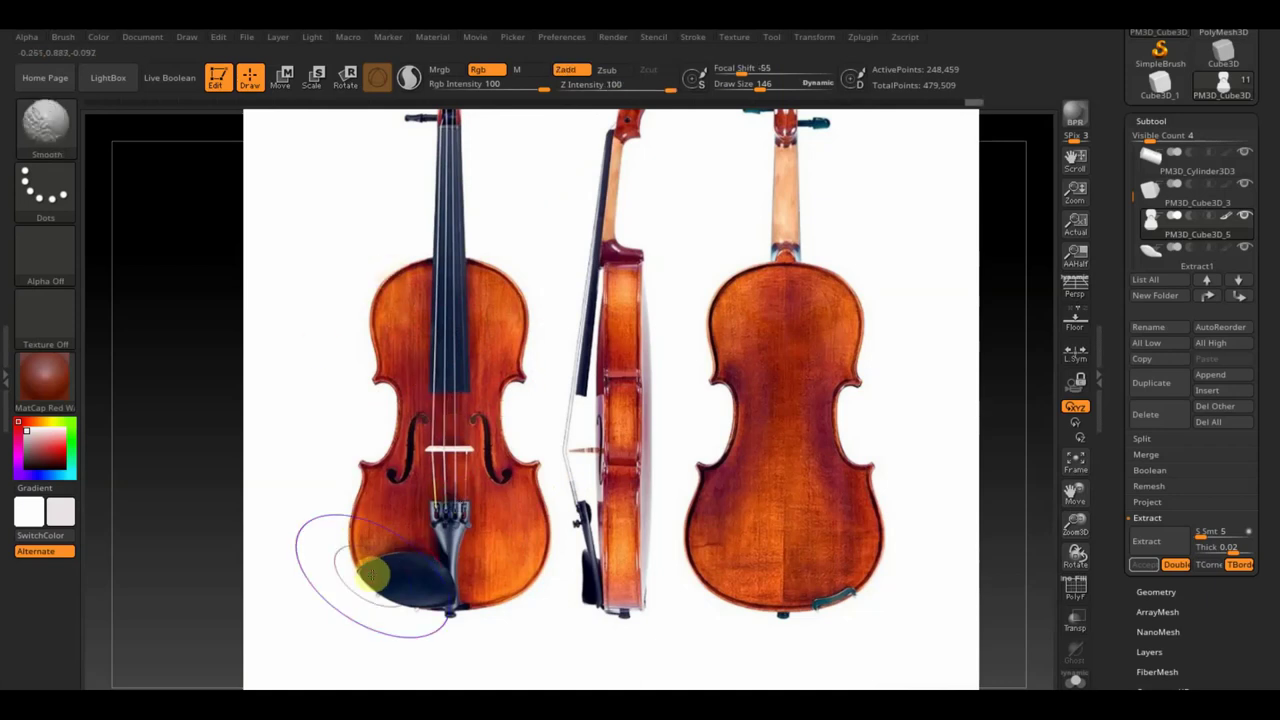
{"action": "key", "text": "shift+z"}
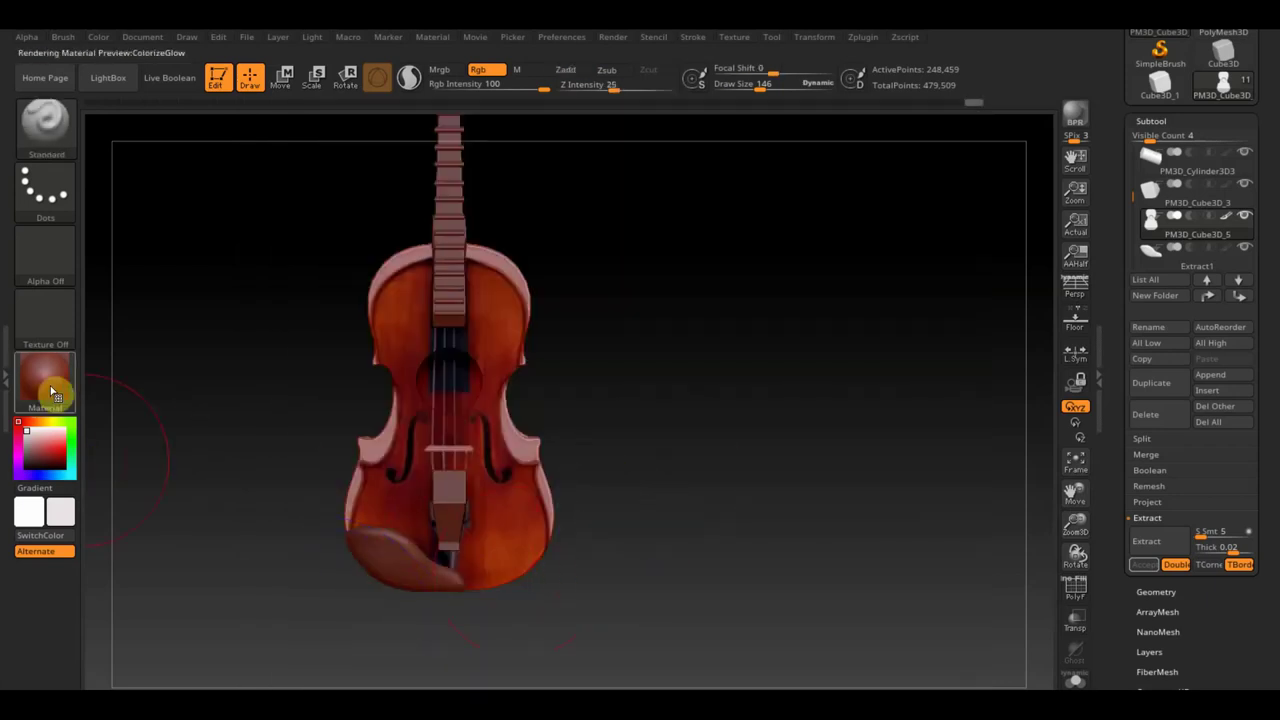
- Switch to SketchShaded2, hide the chin rest, and paint the upper-left bout orange
{"action": "left_click", "coordinate": [50, 385]}
{"action": "left_click", "coordinate": [210, 482]}
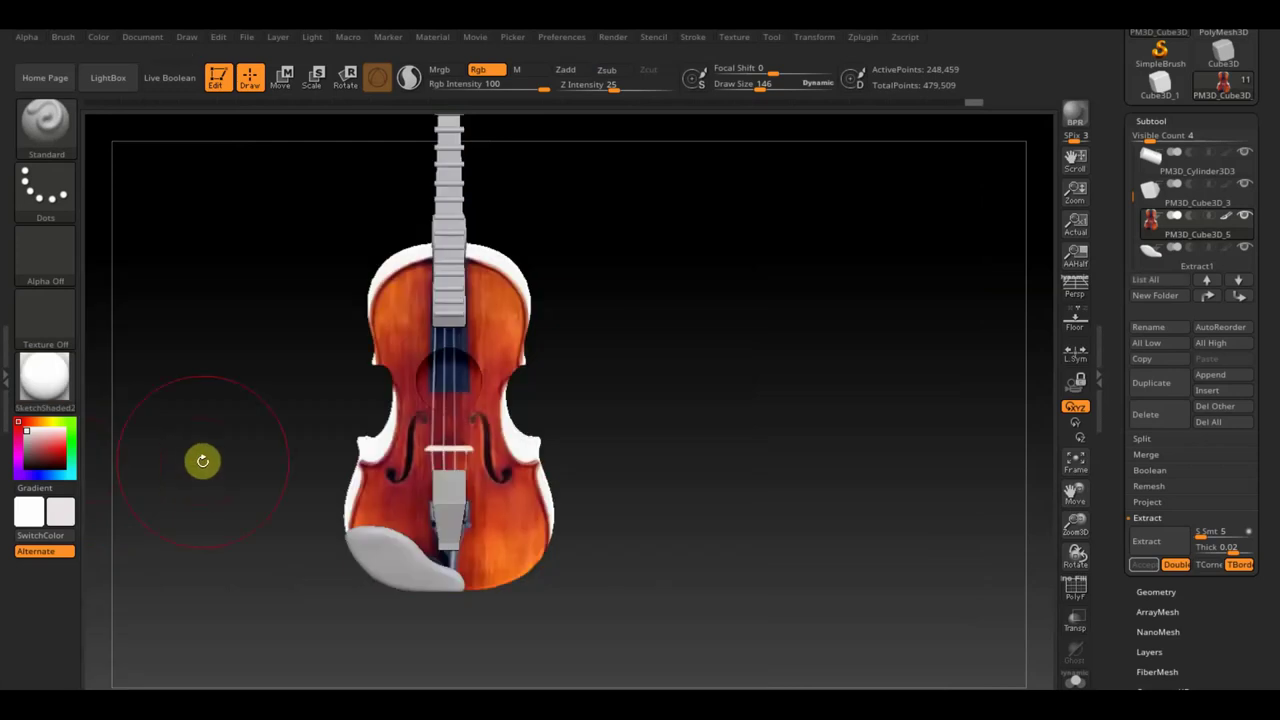
{"action": "left_click", "coordinate": [1245, 250]}
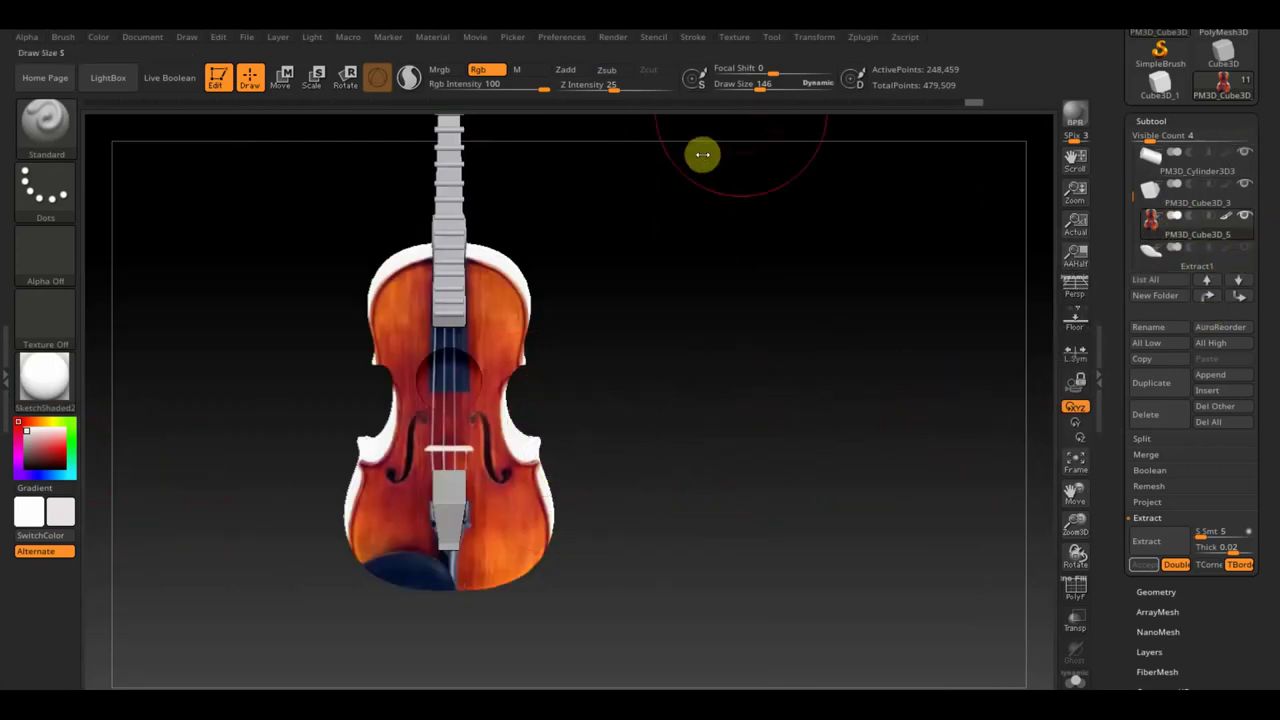
{"action": "left_click_drag", "start_coordinate": [762, 84], "coordinate": [733, 88]}
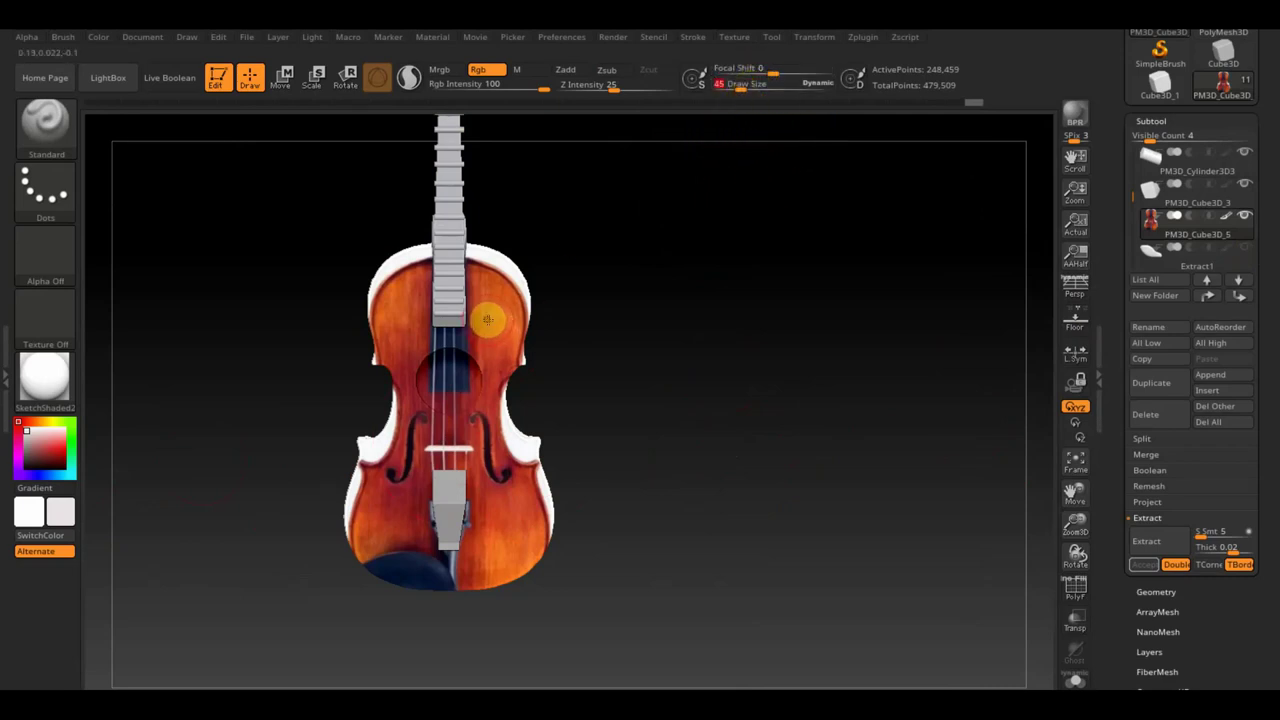
{"action": "key", "text": "c"}
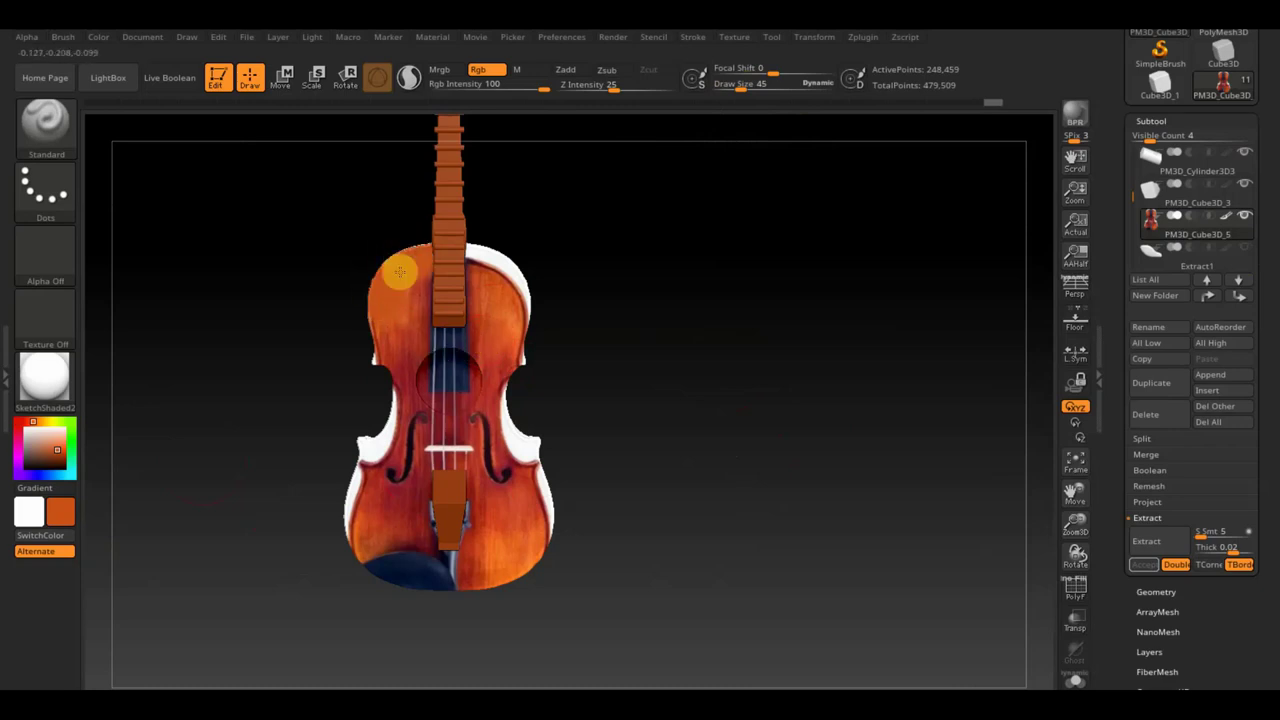
{"action": "mouse_move", "coordinate": [400, 248]}
{"action": "left_mouse_down"}
{"action": "mouse_move", "coordinate": [481, 265]}
{"action": "mouse_move", "coordinate": [517, 316]}
{"action": "left_mouse_up"}
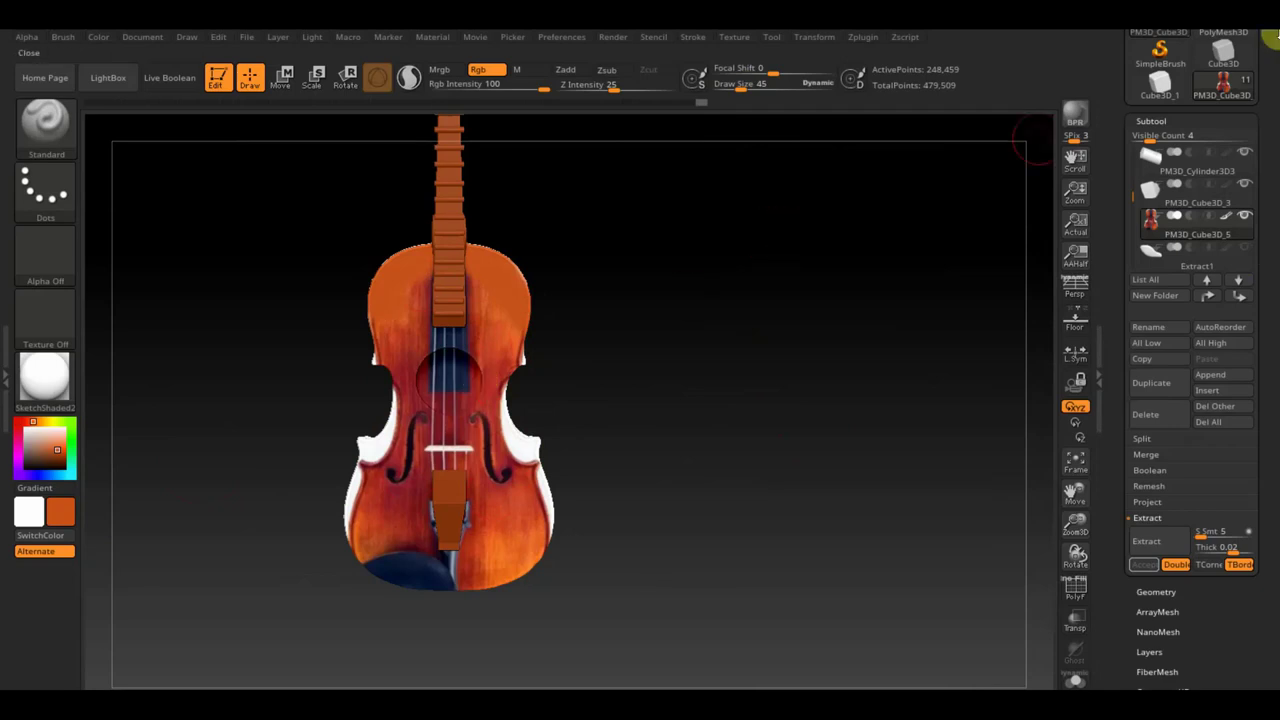
{"action": "left_click", "coordinate": [1156, 590]}
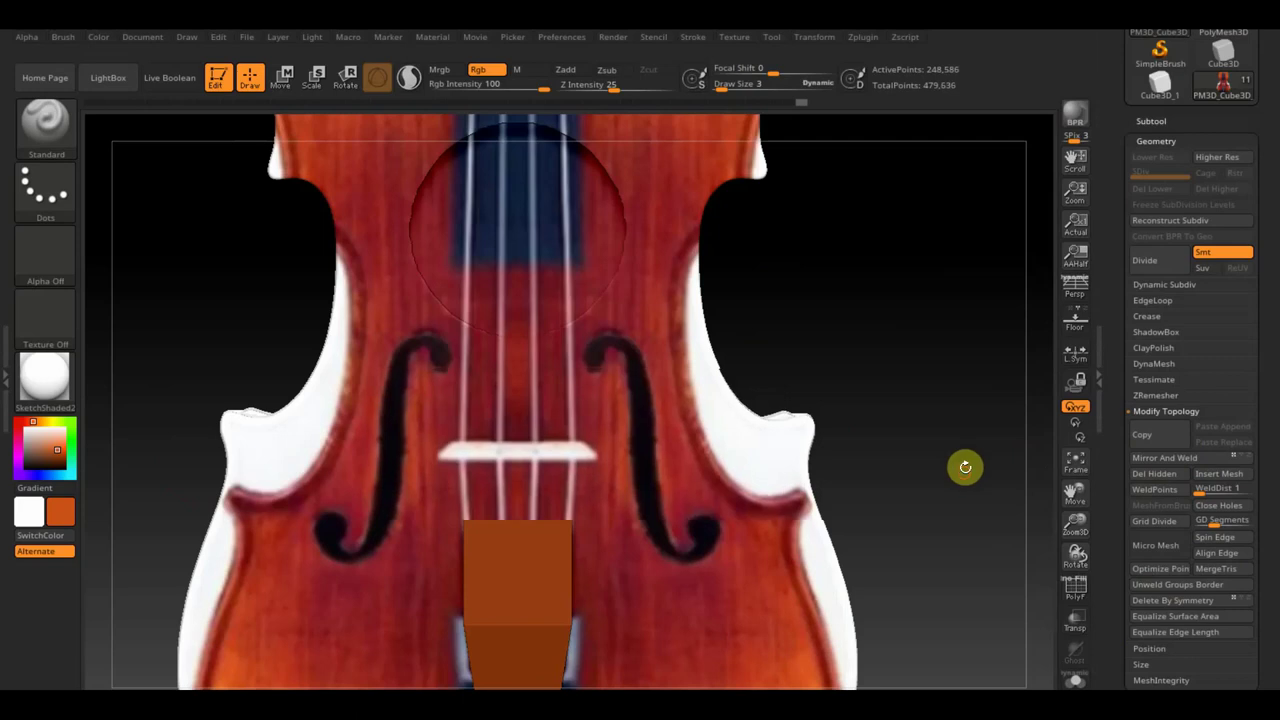
- Import the lacquered wood texture image as a texture
{"action": "key", "text": "f"}
{"action": "left_click_drag", "start_coordinate": [949, 427], "coordinate": [893, 362], "text": "alt"}
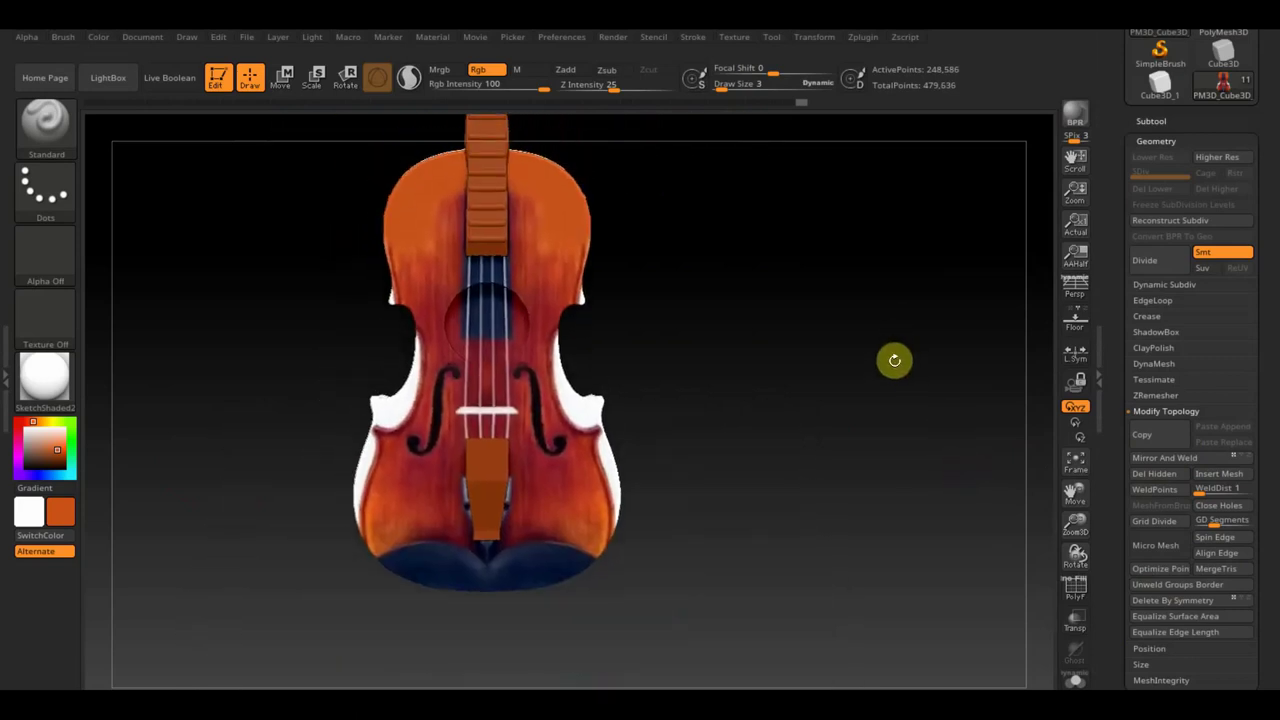
{"action": "key", "text": "ctrl"}
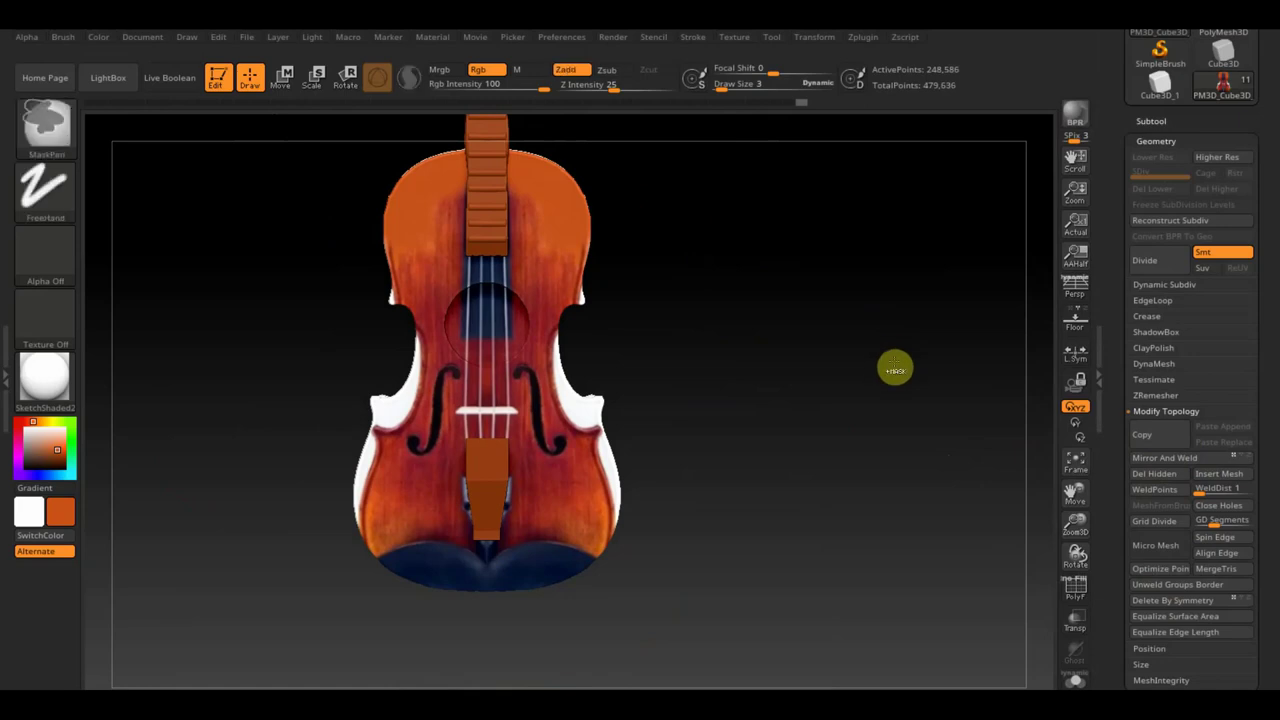
{"action": "left_click_drag", "start_coordinate": [994, 197], "coordinate": [943, 167]}
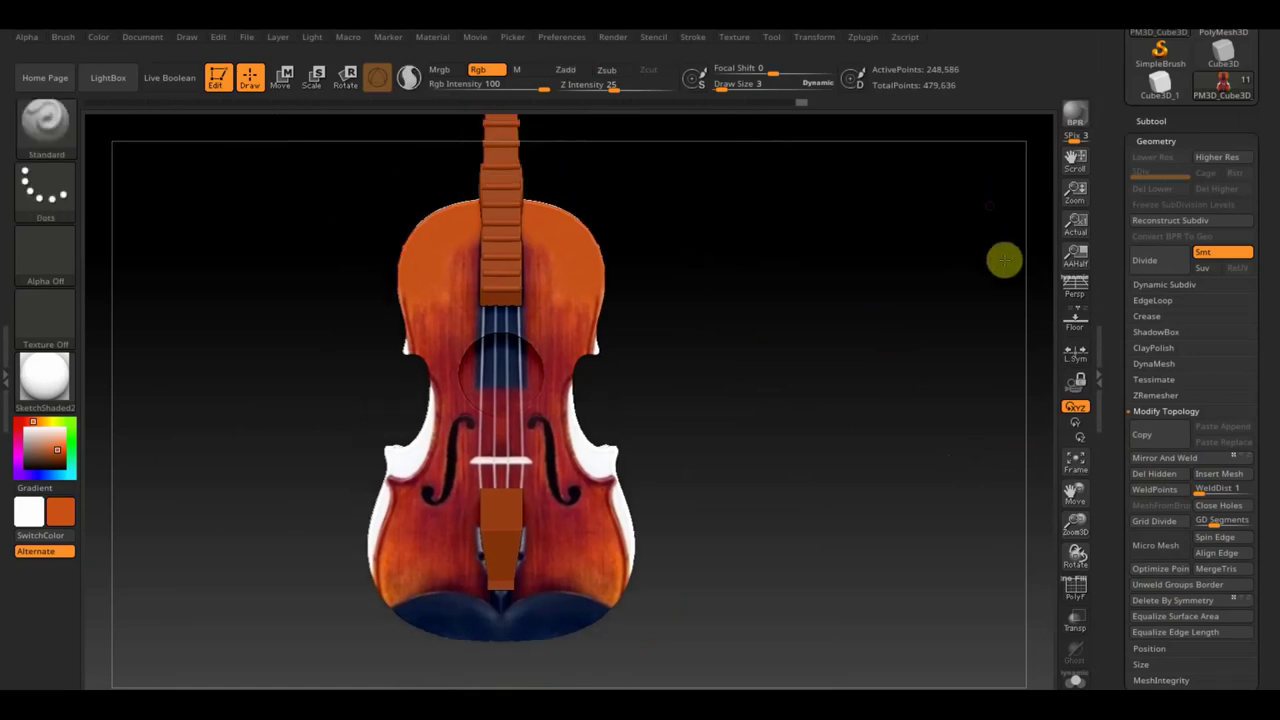
{"action": "left_click", "coordinate": [740, 42]}
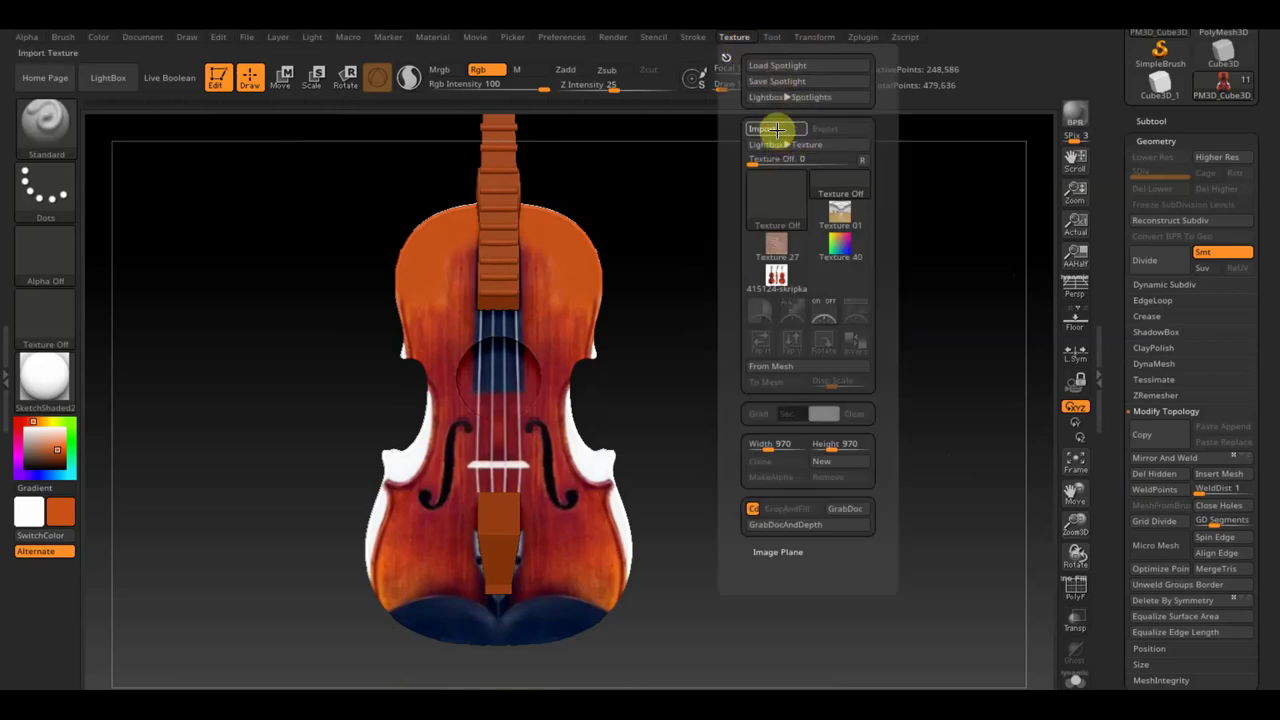
{"action": "left_click", "coordinate": [776, 130]}
{"action": "left_click", "coordinate": [614, 318]}
{"action": "scroll", "coordinate": [614, 318], "scroll_direction": "down", "scroll_amount": 3}
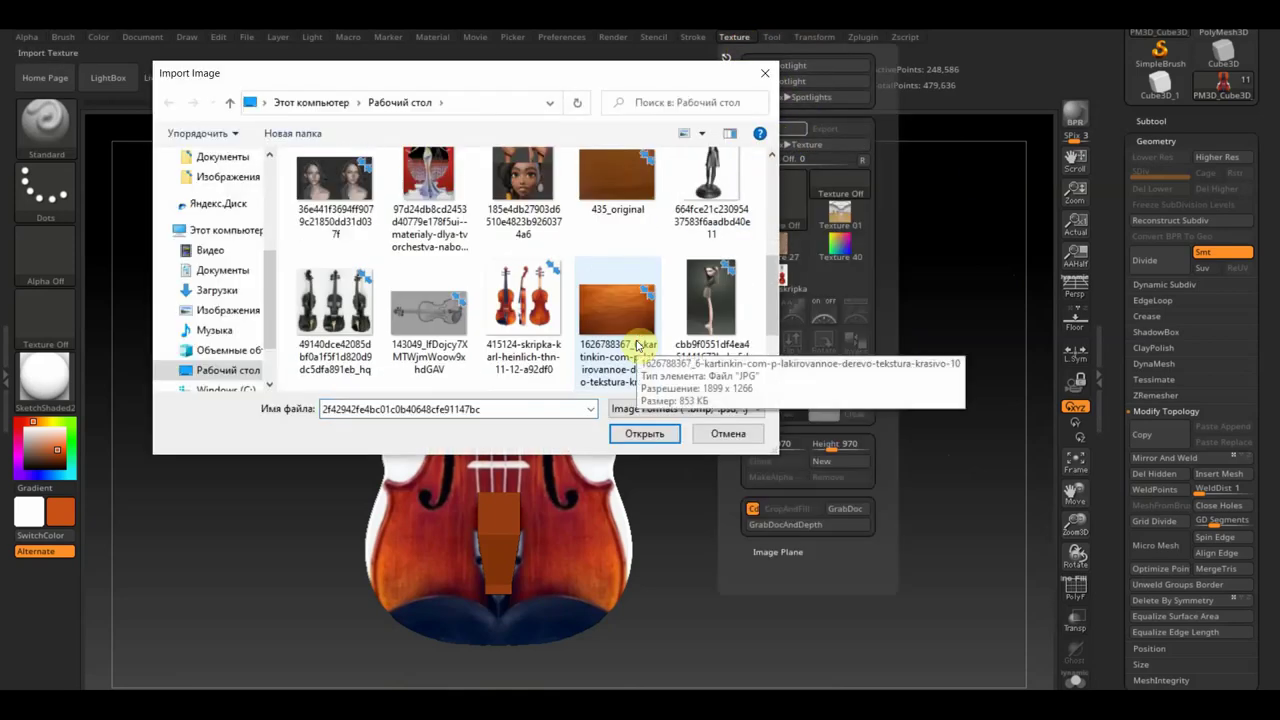
{"action": "left_click", "coordinate": [628, 330]}
{"action": "left_click", "coordinate": [655, 434]}
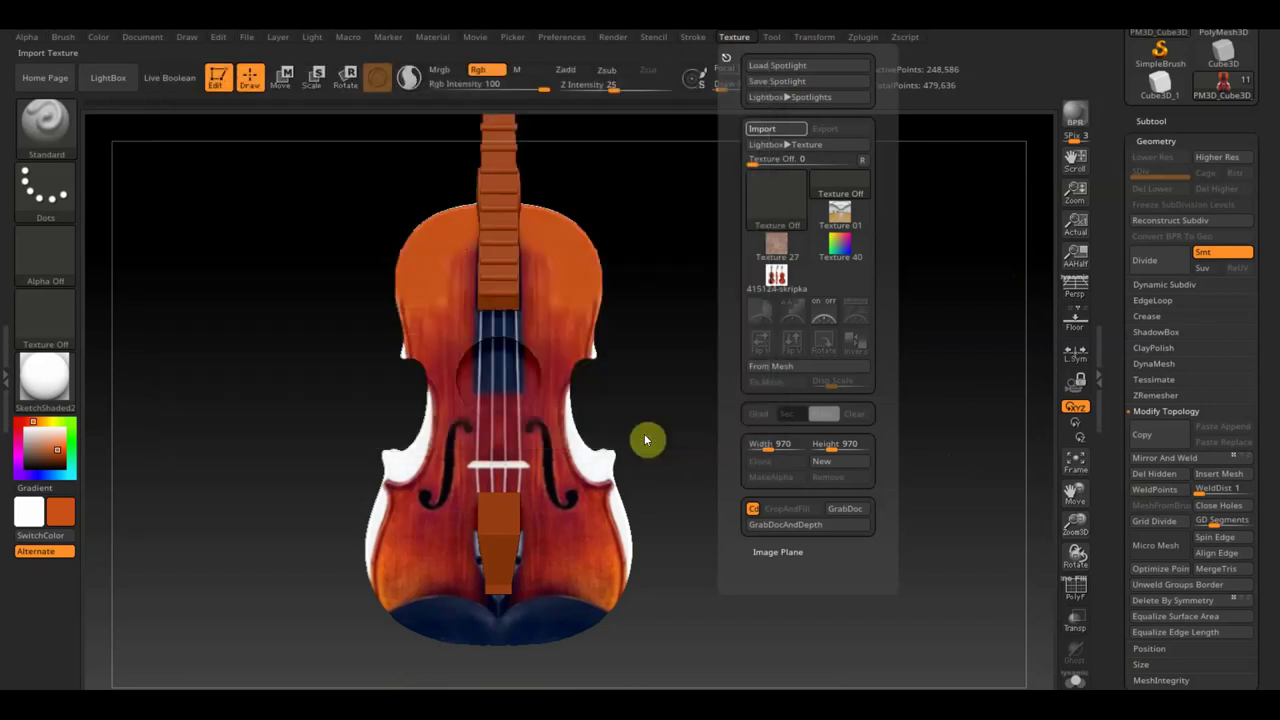
- Add the wood image to Spotlight, rotate it 90°, fit it to the body, use brush size 104
{"action": "left_click", "coordinate": [737, 40]}
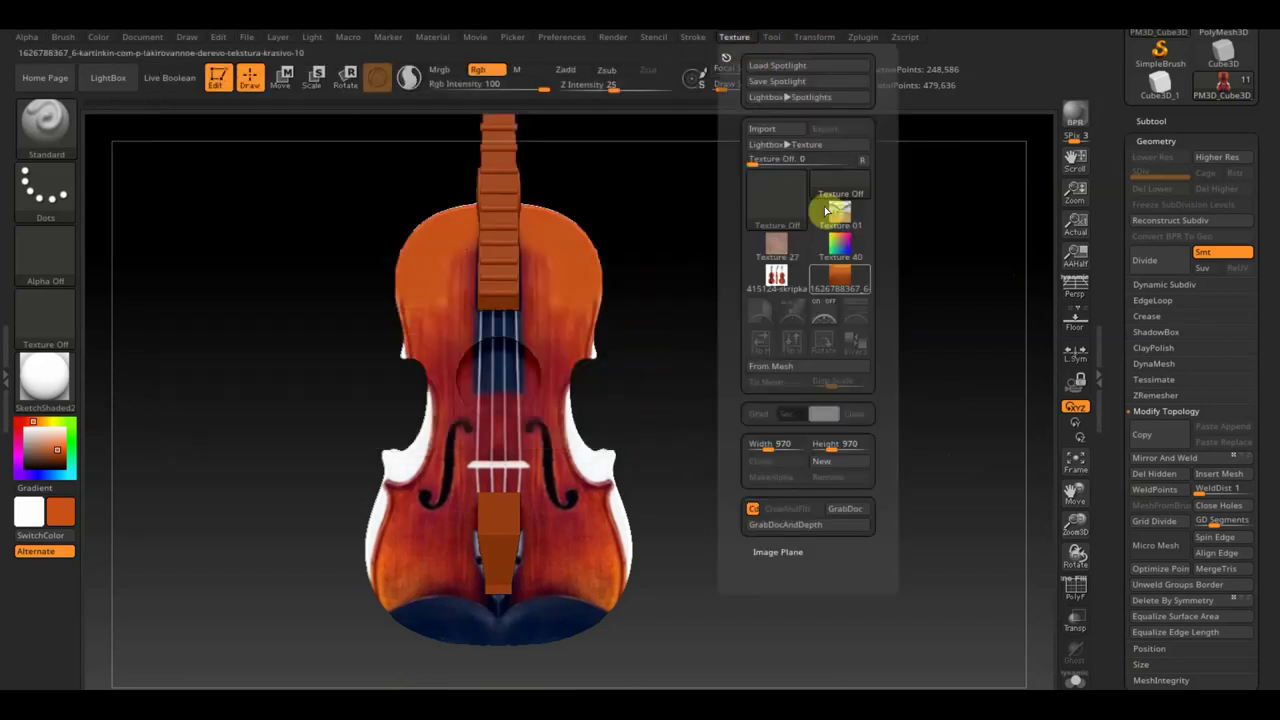
{"action": "left_click", "coordinate": [839, 278]}
{"action": "left_click", "coordinate": [858, 317]}
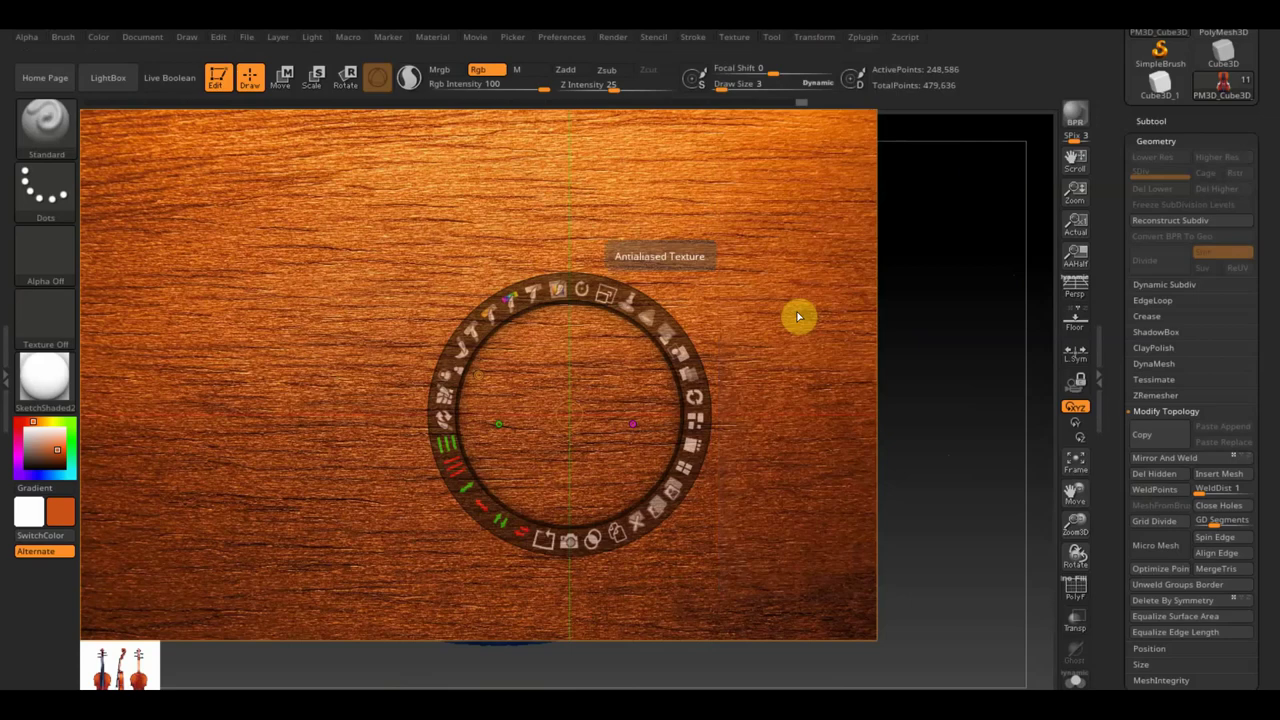
{"action": "left_click_drag", "start_coordinate": [590, 289], "coordinate": [660, 423]}
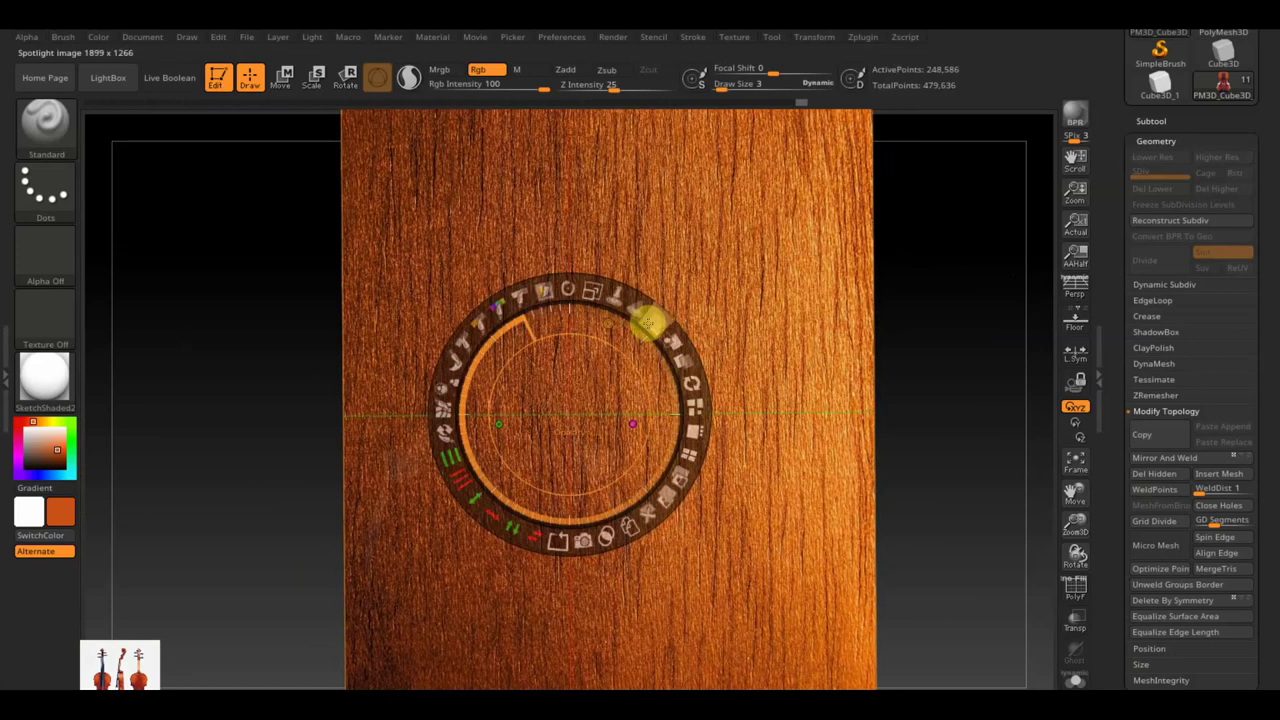
{"action": "left_click_drag", "start_coordinate": [670, 337], "coordinate": [625, 352]}
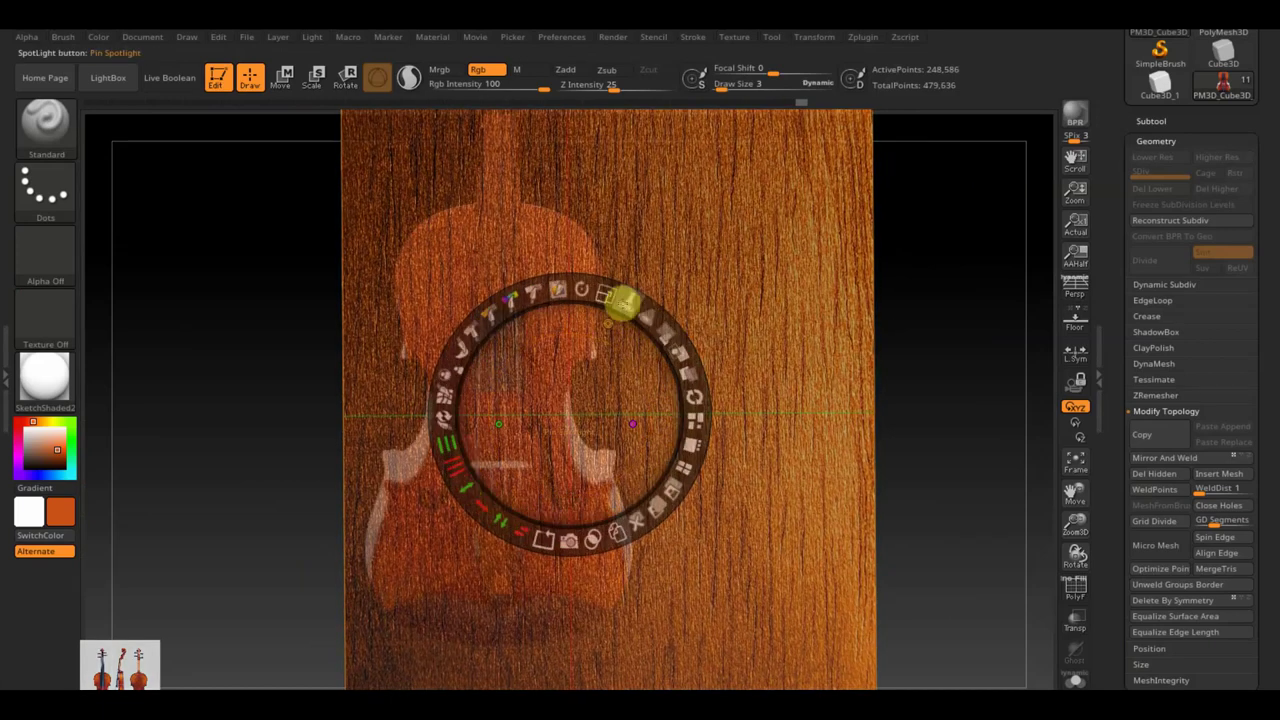
{"action": "mouse_move", "coordinate": [606, 296]}
{"action": "left_mouse_down"}
{"action": "mouse_move", "coordinate": [514, 263]}
{"action": "mouse_move", "coordinate": [537, 312]}
{"action": "mouse_move", "coordinate": [517, 377]}
{"action": "mouse_move", "coordinate": [473, 406]}
{"action": "left_mouse_up"}
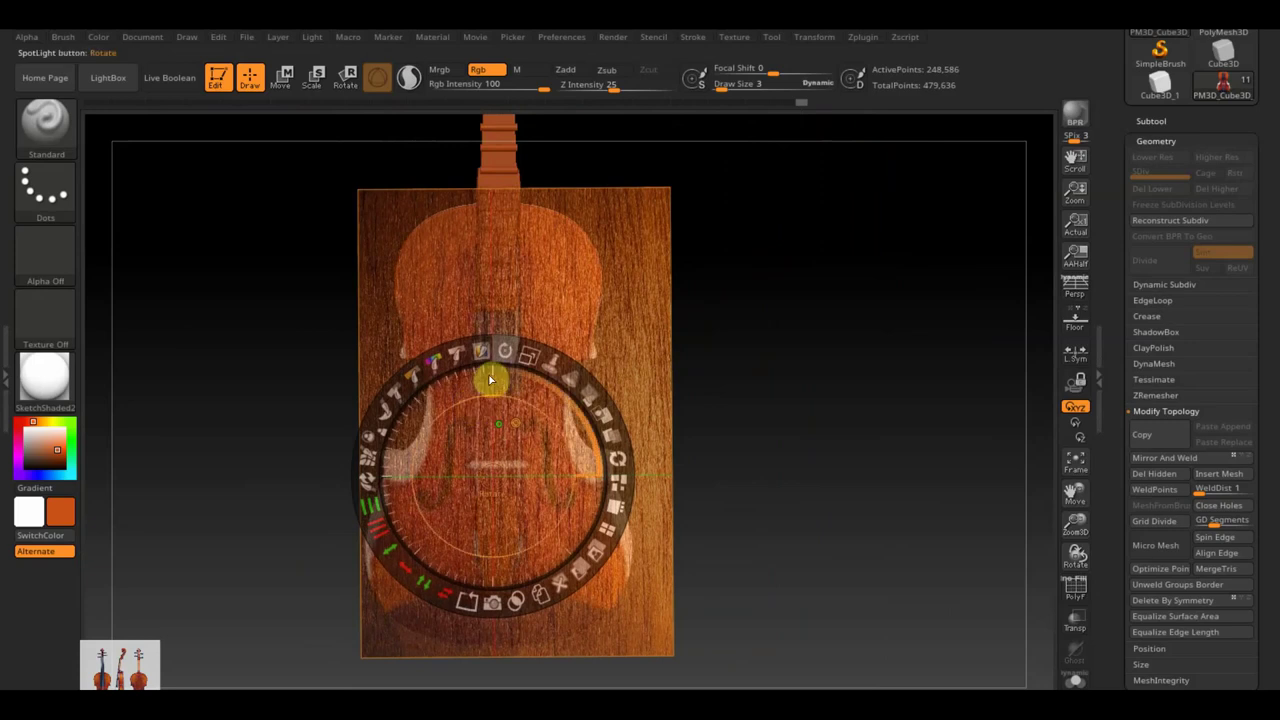
{"action": "mouse_move", "coordinate": [589, 388]}
{"action": "left_mouse_down"}
{"action": "mouse_move", "coordinate": [643, 563]}
{"action": "mouse_move", "coordinate": [640, 603]}
{"action": "left_mouse_up"}
{"action": "key", "text": "z"}
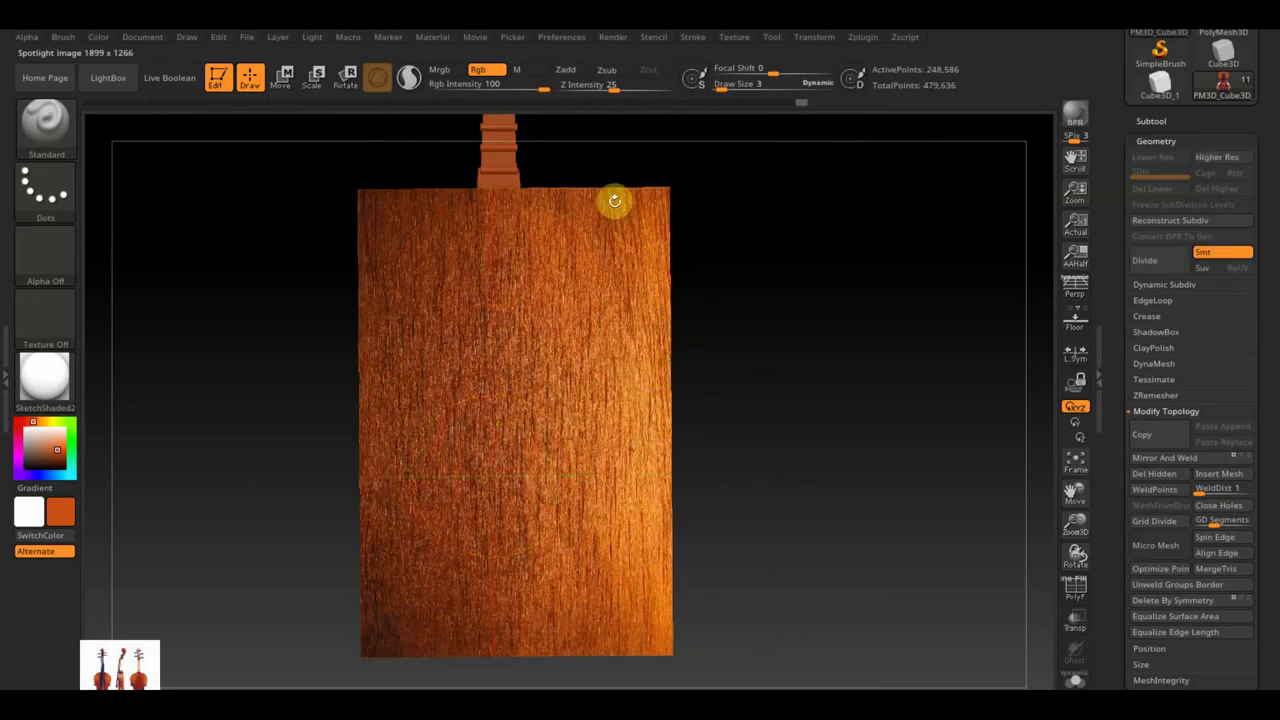
{"action": "left_click_drag", "start_coordinate": [725, 87], "coordinate": [751, 96]}
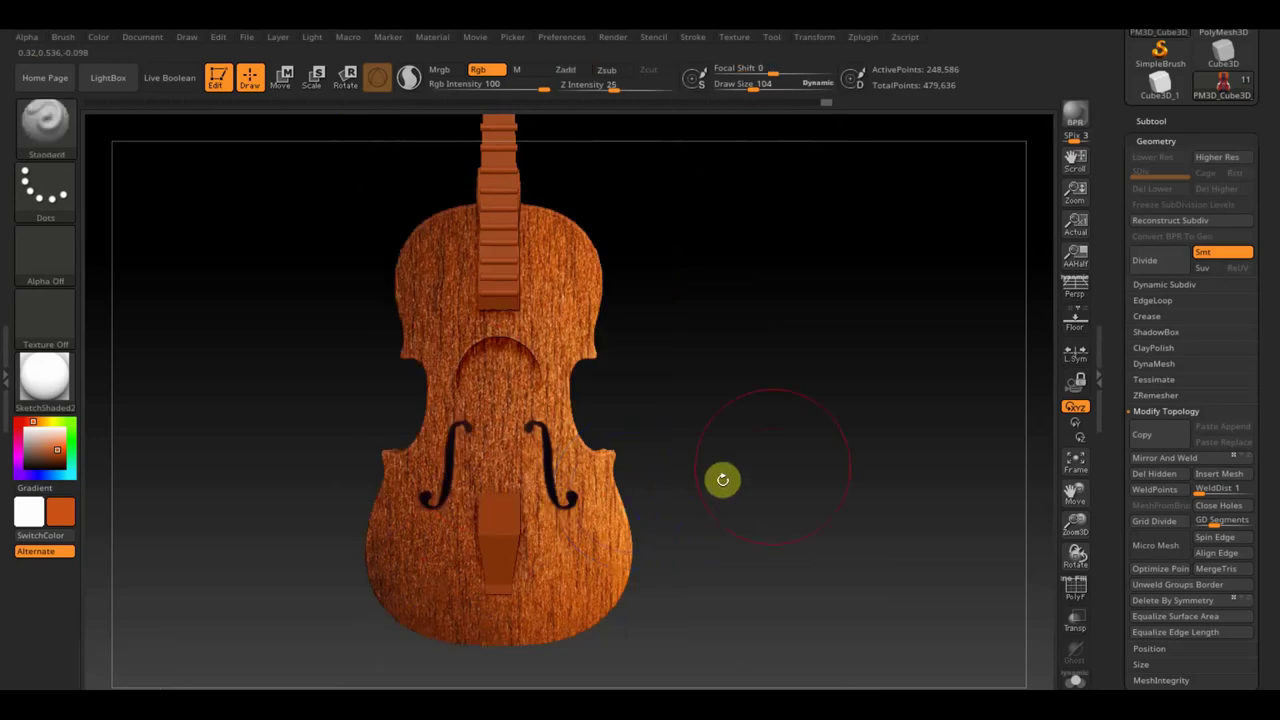
- Turn to a side view and mask the violin with rectangles around the ribs
{"action": "mouse_move", "coordinate": [830, 469]}
{"action": "left_mouse_down"}
{"action": "mouse_move", "coordinate": [749, 486]}
{"action": "mouse_move", "coordinate": [799, 475]}
{"action": "left_mouse_up"}
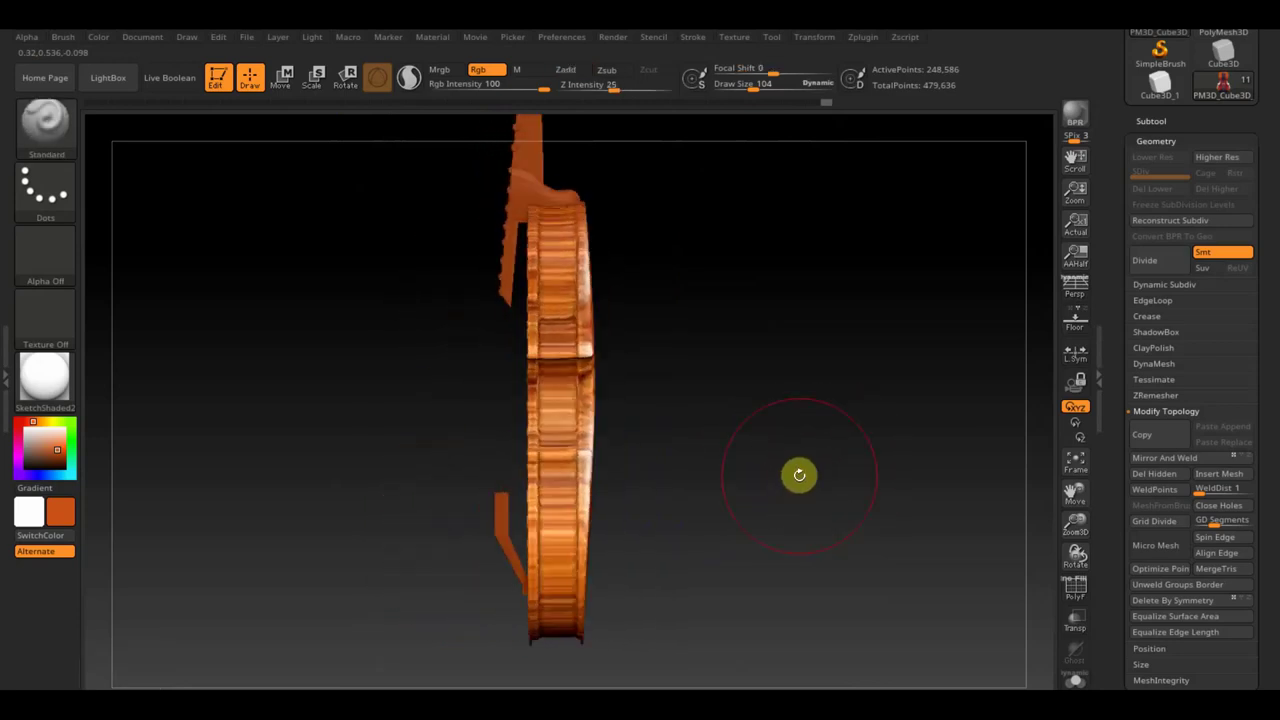
{"action": "left_click_drag", "start_coordinate": [407, 153], "coordinate": [539, 671], "text": "ctrl"}
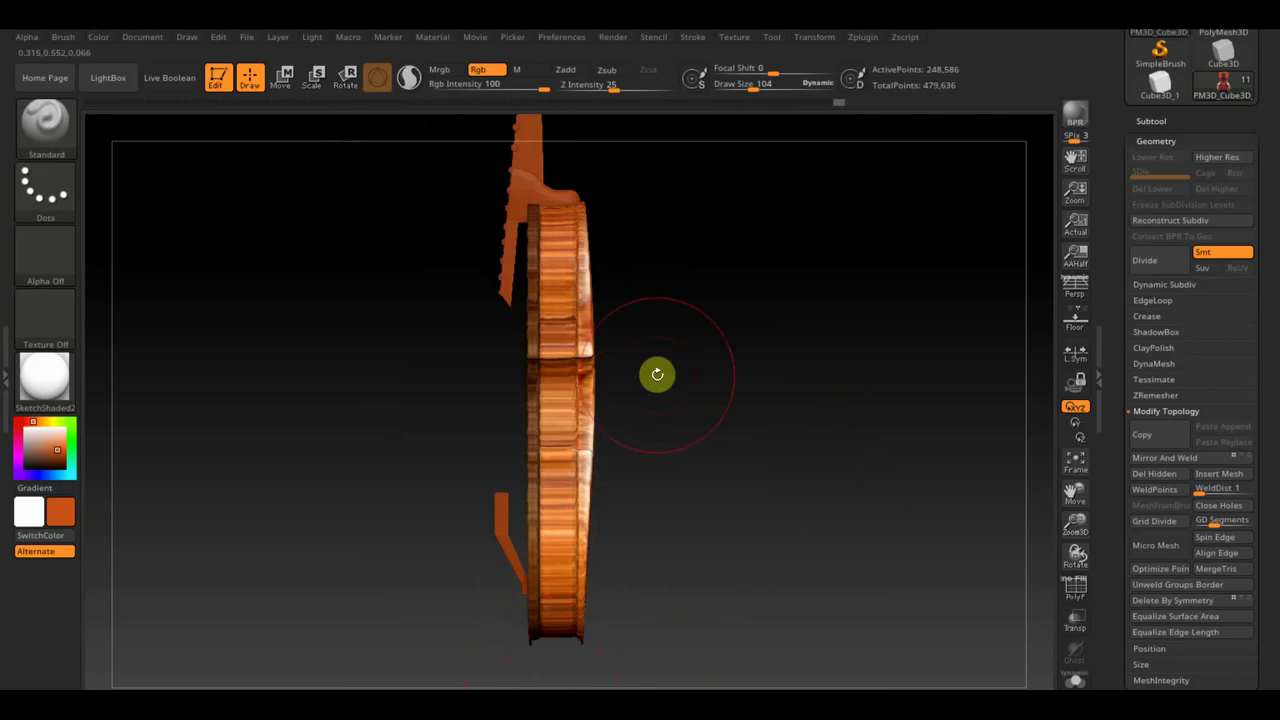
{"action": "left_click_drag", "start_coordinate": [699, 688], "coordinate": [578, 178], "text": "ctrl"}
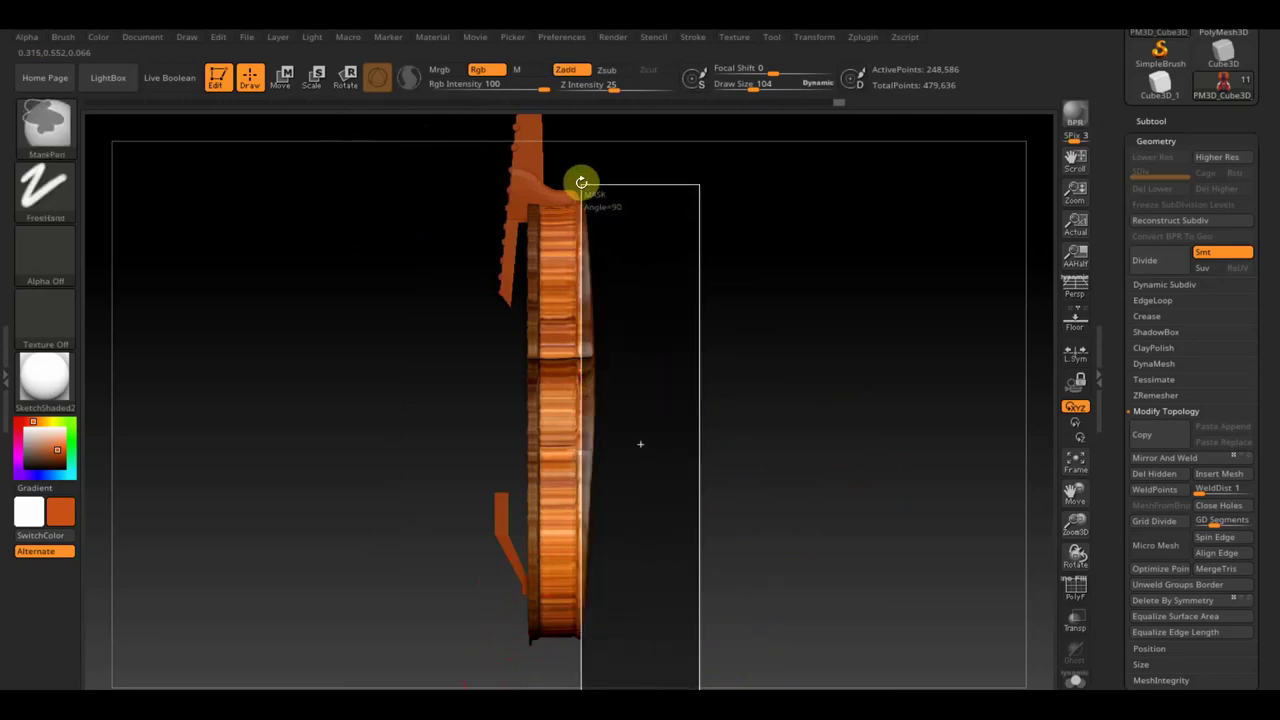
{"action": "left_click_drag", "start_coordinate": [578, 178], "coordinate": [594, 214], "text": "ctrl"}
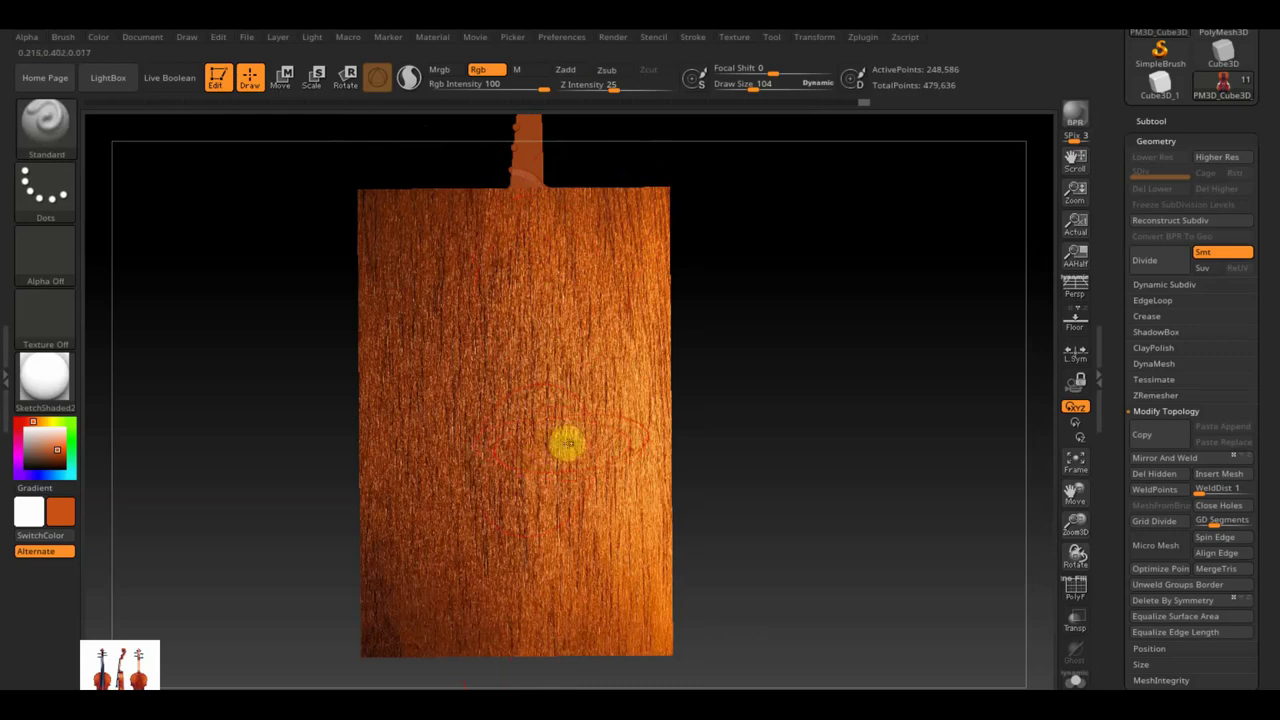
- Move the wood texture over the ribs, paint the grain, then invert and clear the mask
{"action": "key", "text": "shift+z"}
{"action": "mouse_move", "coordinate": [538, 450]}
{"action": "left_mouse_down"}
{"action": "mouse_move", "coordinate": [786, 477]}
{"action": "mouse_move", "coordinate": [709, 463]}
{"action": "left_mouse_up"}
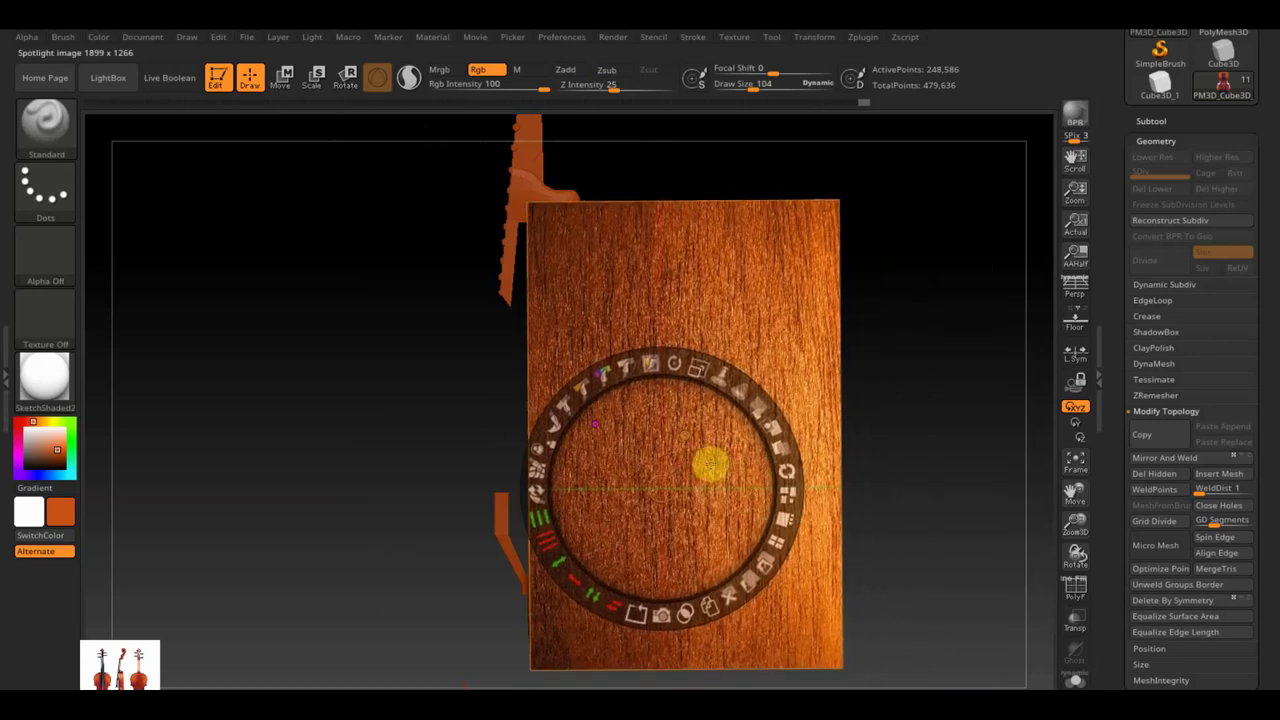
{"action": "key", "text": "z"}
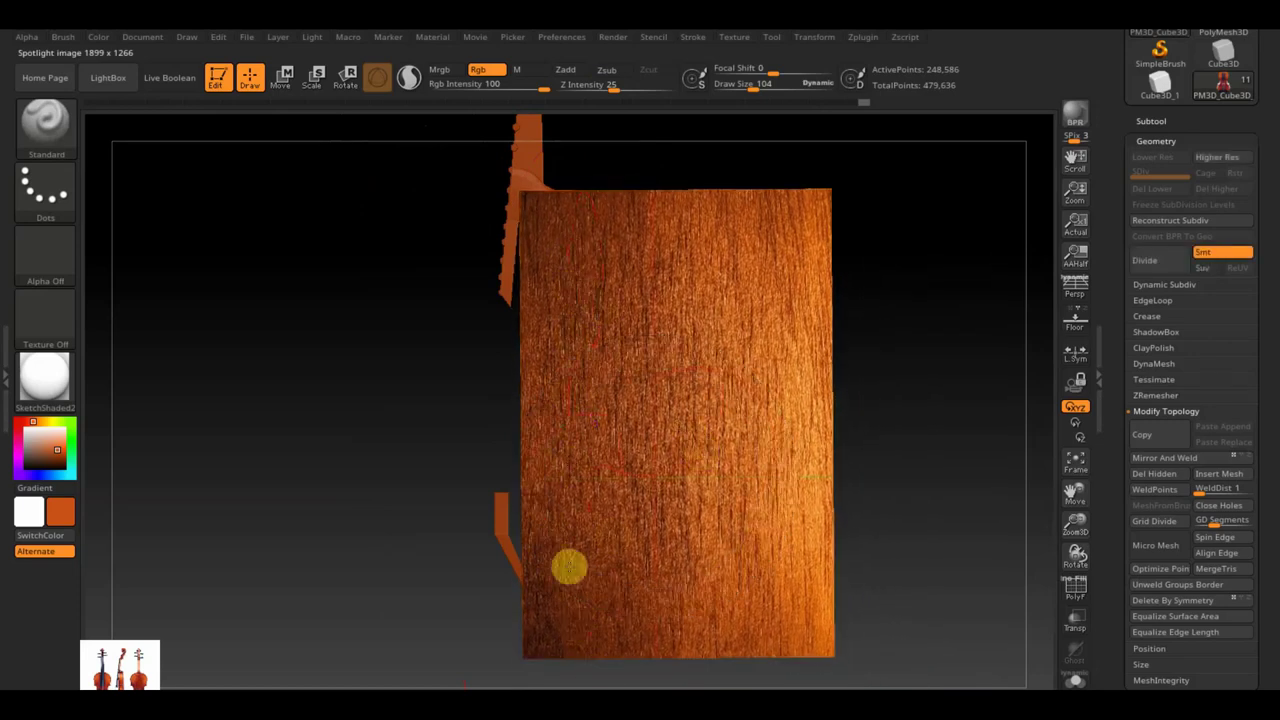
{"action": "key", "text": "shift"}
{"action": "key", "text": "shift+z"}
{"action": "mouse_move", "coordinate": [643, 634]}
{"action": "left_mouse_down"}
{"action": "mouse_move", "coordinate": [766, 600]}
{"action": "mouse_move", "coordinate": [780, 571]}
{"action": "left_mouse_up"}
{"action": "mouse_move", "coordinate": [808, 463]}
{"action": "left_mouse_down", "text": "ctrl"}
{"action": "mouse_move", "coordinate": [852, 531]}
{"action": "mouse_move", "coordinate": [811, 537]}
{"action": "mouse_move", "coordinate": [874, 537]}
{"action": "mouse_move", "coordinate": [821, 543]}
{"action": "left_mouse_up", "text": "ctrl"}
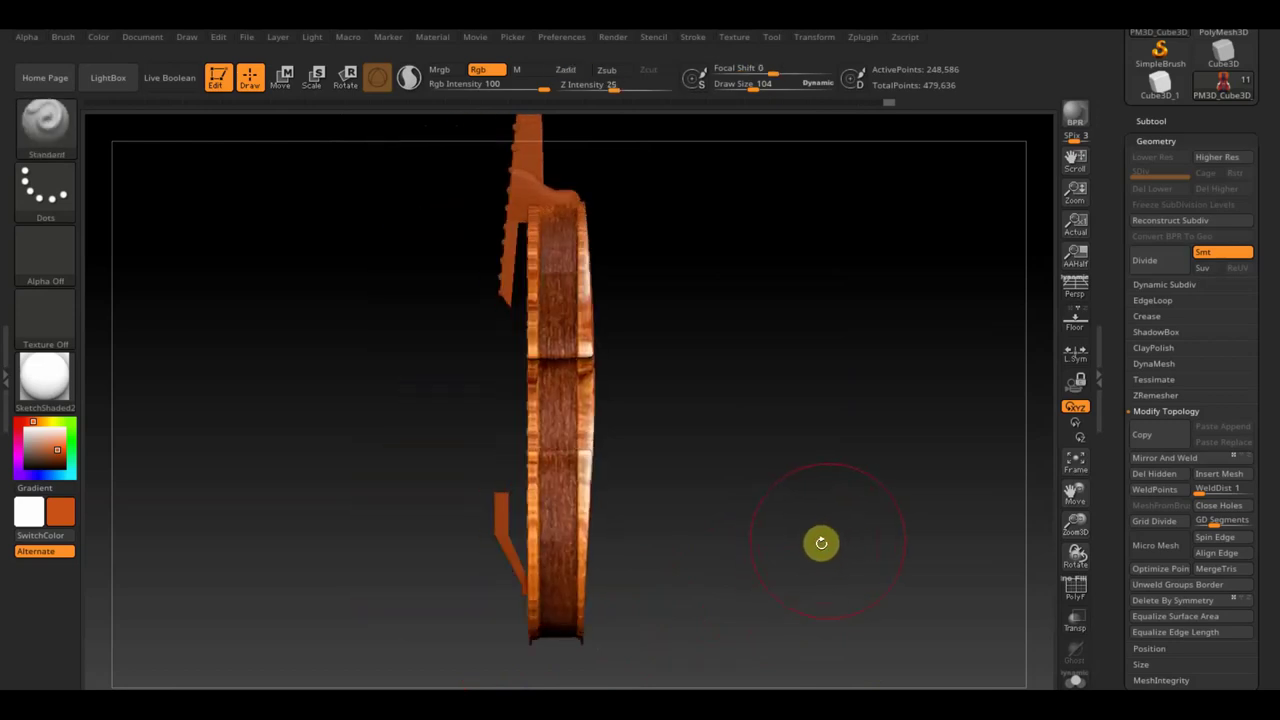
{"action": "left_click", "coordinate": [830, 548], "text": "ctrl"}
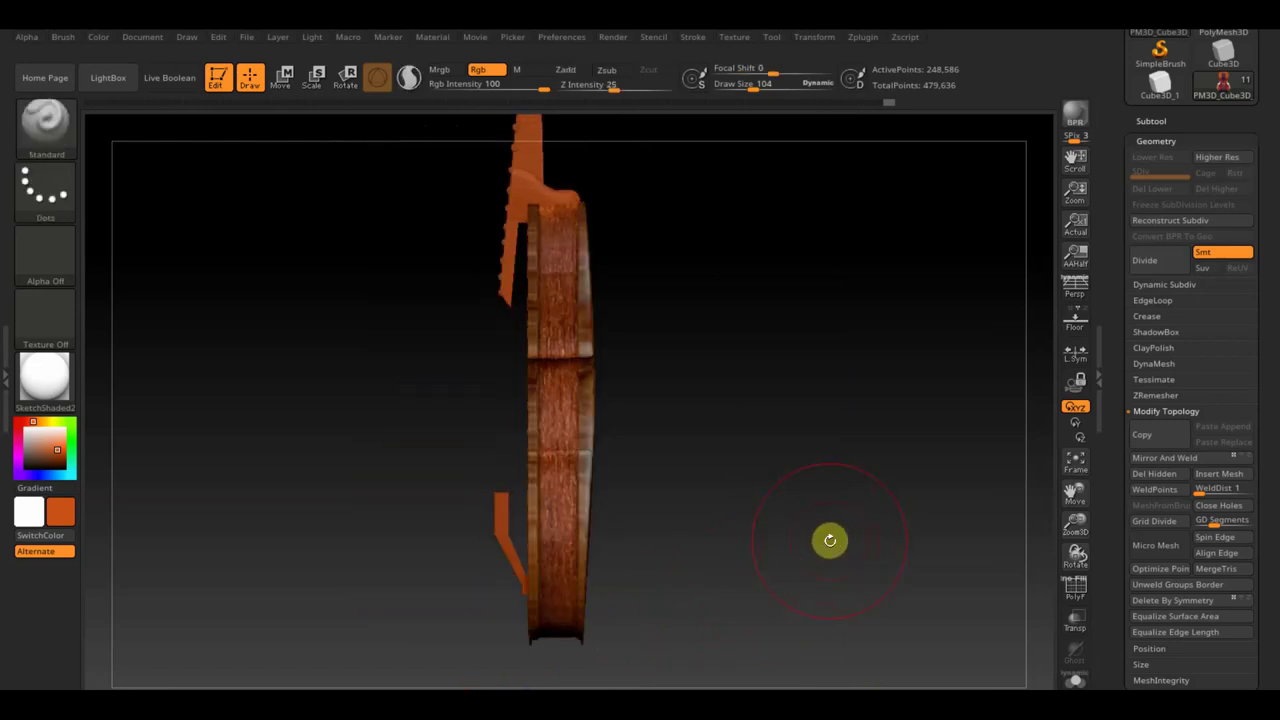
{"action": "mouse_move", "coordinate": [820, 429]}
{"action": "left_mouse_down", "text": "ctrl"}
{"action": "mouse_move", "coordinate": [886, 478]}
{"action": "mouse_move", "coordinate": [808, 489]}
{"action": "mouse_move", "coordinate": [897, 474]}
{"action": "mouse_move", "coordinate": [837, 309]}
{"action": "mouse_move", "coordinate": [840, 343]}
{"action": "left_mouse_up", "text": "ctrl"}
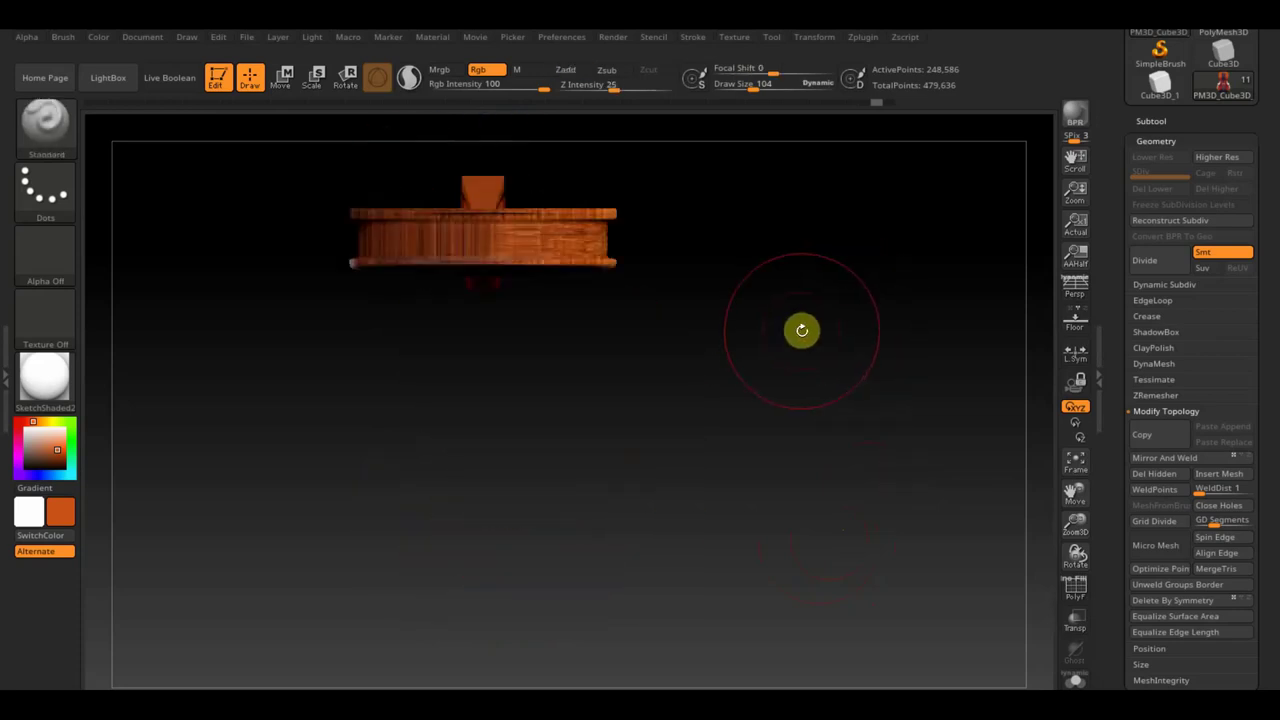
- Show the wood-grain Spotlight image, move it over the violin and rotate the grain horizontal
{"action": "key", "text": "shift+z"}
{"action": "key", "text": "z"}
{"action": "mouse_move", "coordinate": [700, 440]}
{"action": "left_mouse_down"}
{"action": "mouse_move", "coordinate": [437, 471]}
{"action": "mouse_move", "coordinate": [480, 463]}
{"action": "left_mouse_up"}
{"action": "key", "text": "z"}
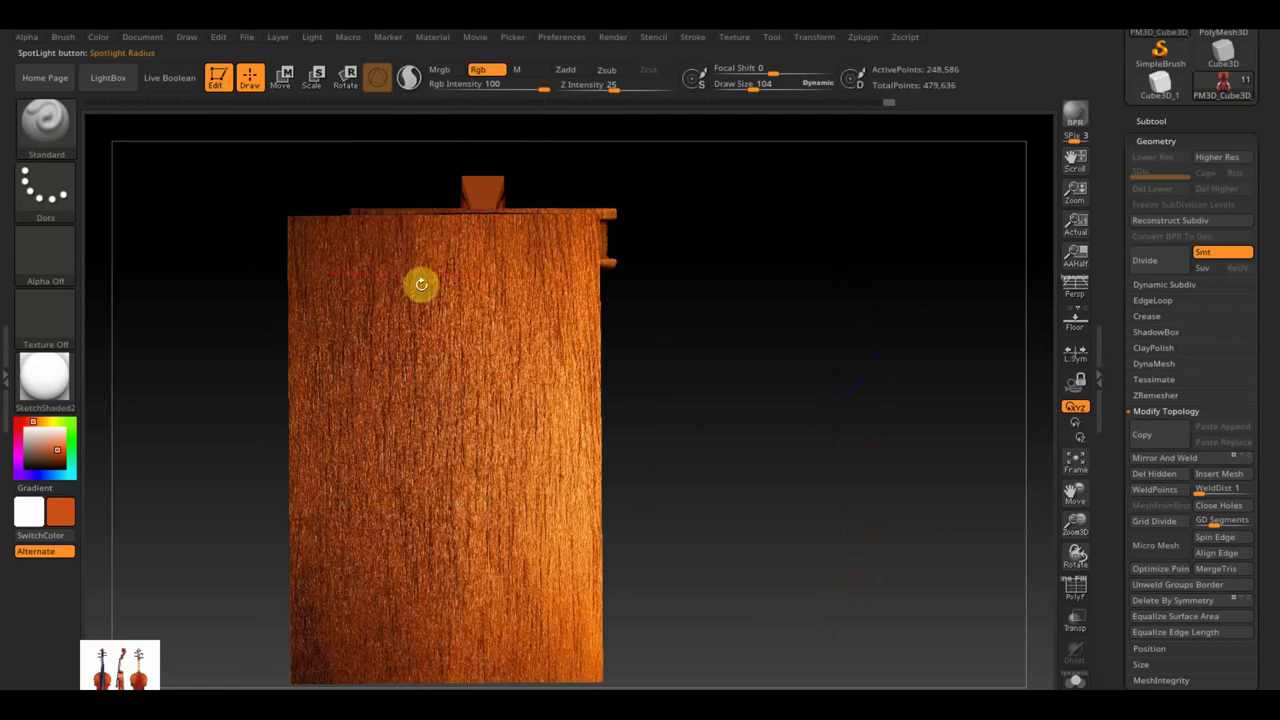
{"action": "key", "text": "z"}
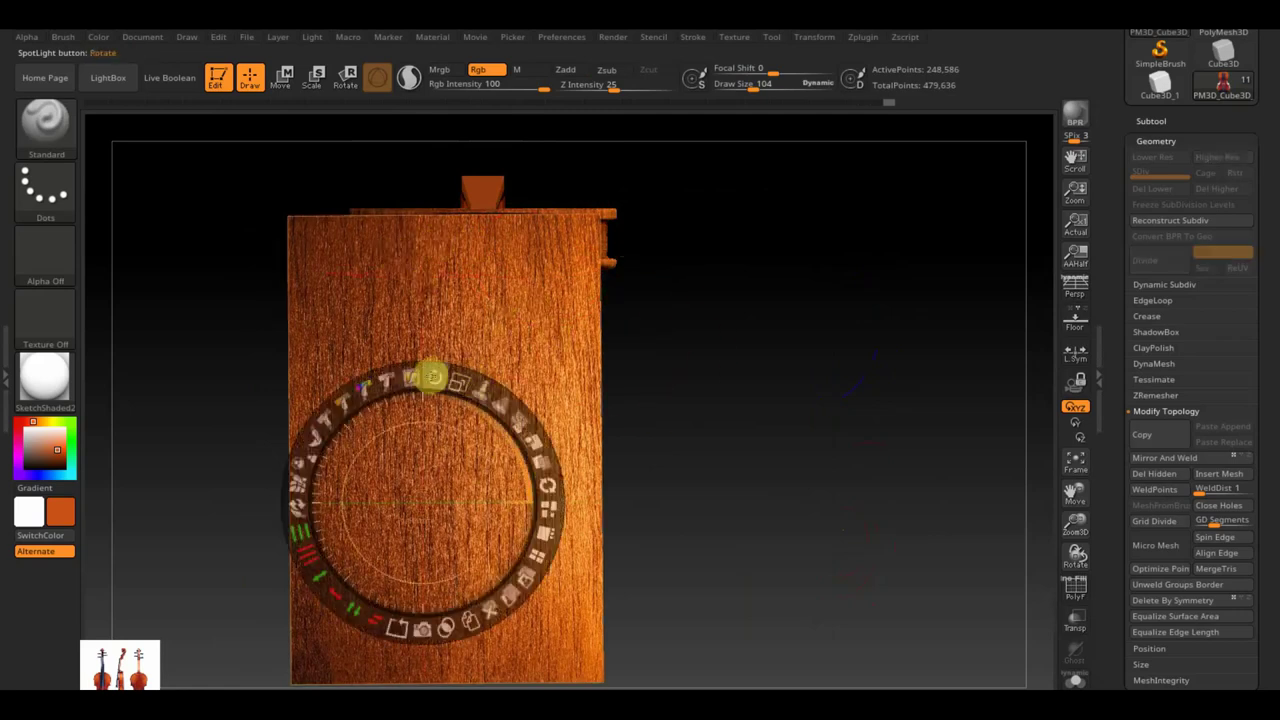
{"action": "left_click_drag", "start_coordinate": [436, 376], "coordinate": [523, 497]}
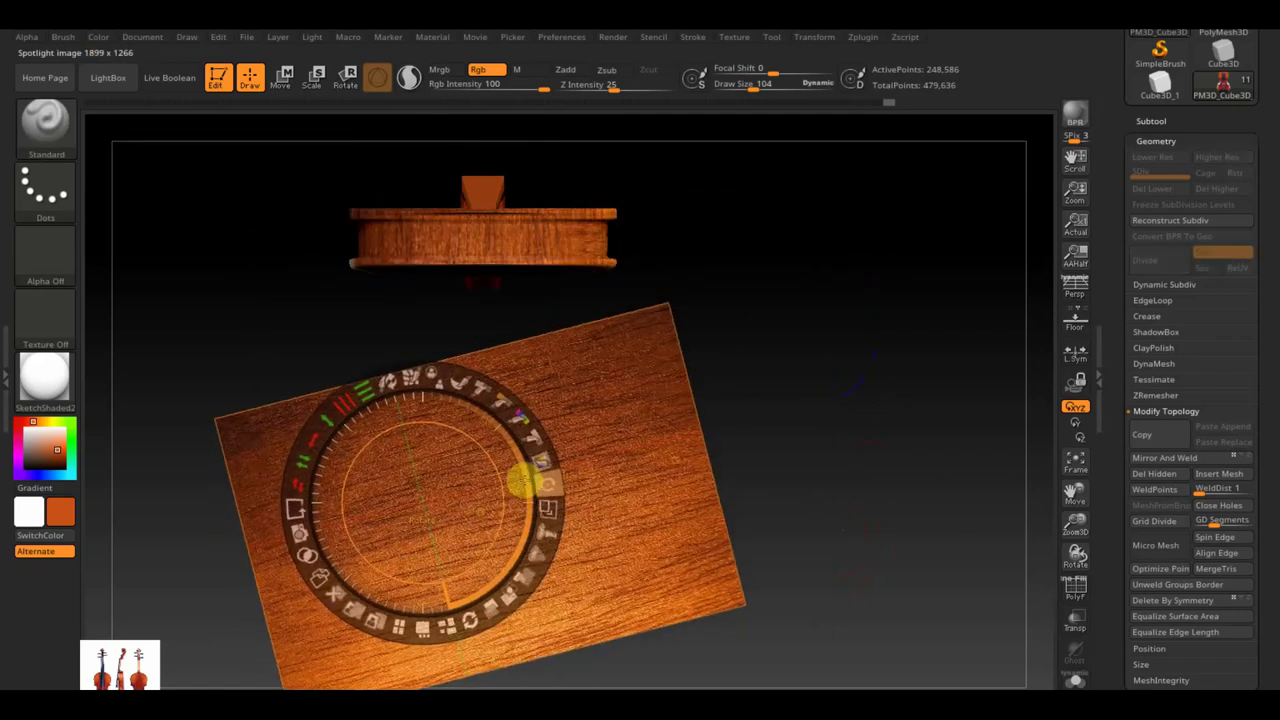
{"action": "left_click_drag", "start_coordinate": [523, 497], "coordinate": [525, 513]}
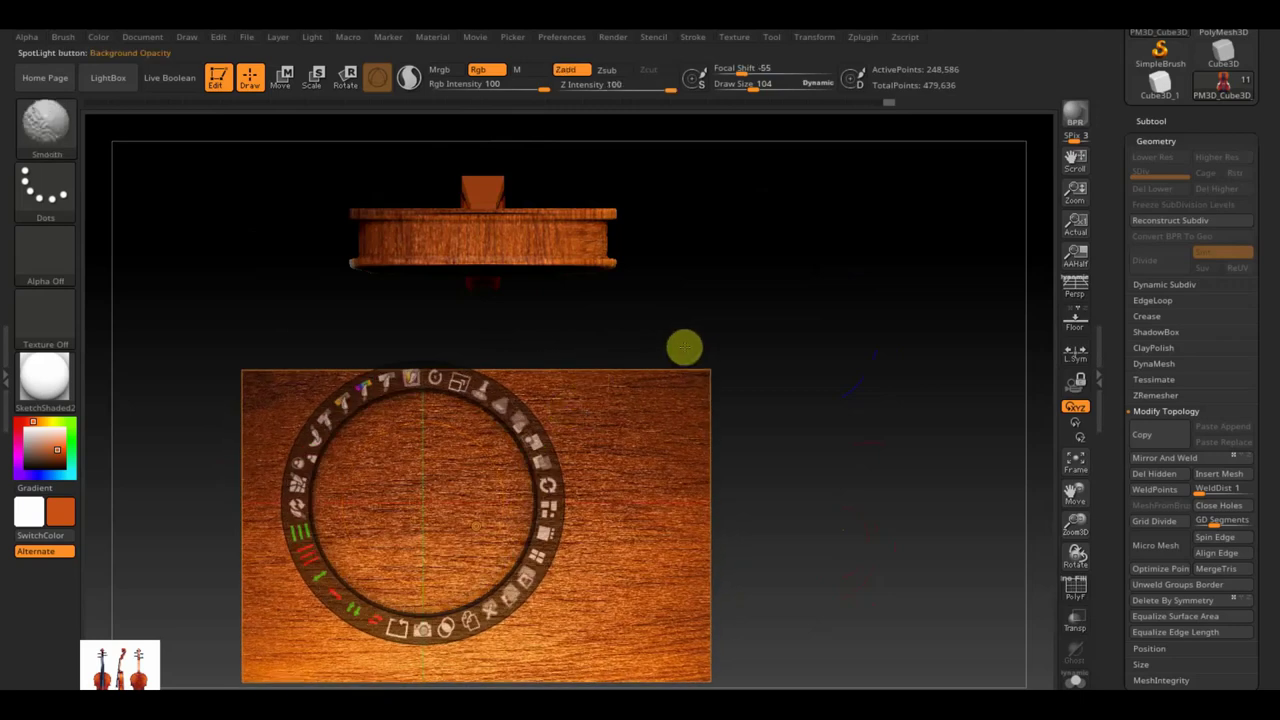
- Paint wood grain onto the rib ends, then return to side view and mask two side strips
{"action": "key", "text": "shift+z"}
{"action": "mouse_move", "coordinate": [709, 320]}
{"action": "left_mouse_down"}
{"action": "mouse_move", "coordinate": [785, 334]}
{"action": "mouse_move", "coordinate": [754, 366]}
{"action": "mouse_move", "coordinate": [660, 391]}
{"action": "mouse_move", "coordinate": [674, 377]}
{"action": "mouse_move", "coordinate": [746, 407]}
{"action": "left_mouse_up"}
{"action": "mouse_move", "coordinate": [826, 423]}
{"action": "left_mouse_down"}
{"action": "mouse_move", "coordinate": [960, 374]}
{"action": "mouse_move", "coordinate": [826, 200]}
{"action": "mouse_move", "coordinate": [661, 383]}
{"action": "mouse_move", "coordinate": [754, 337]}
{"action": "mouse_move", "coordinate": [780, 277]}
{"action": "mouse_move", "coordinate": [791, 440]}
{"action": "mouse_move", "coordinate": [834, 434]}
{"action": "mouse_move", "coordinate": [749, 443]}
{"action": "mouse_move", "coordinate": [820, 423]}
{"action": "mouse_move", "coordinate": [805, 450]}
{"action": "left_mouse_up"}
{"action": "left_click_drag", "start_coordinate": [388, 205], "coordinate": [516, 670], "text": "ctrl"}
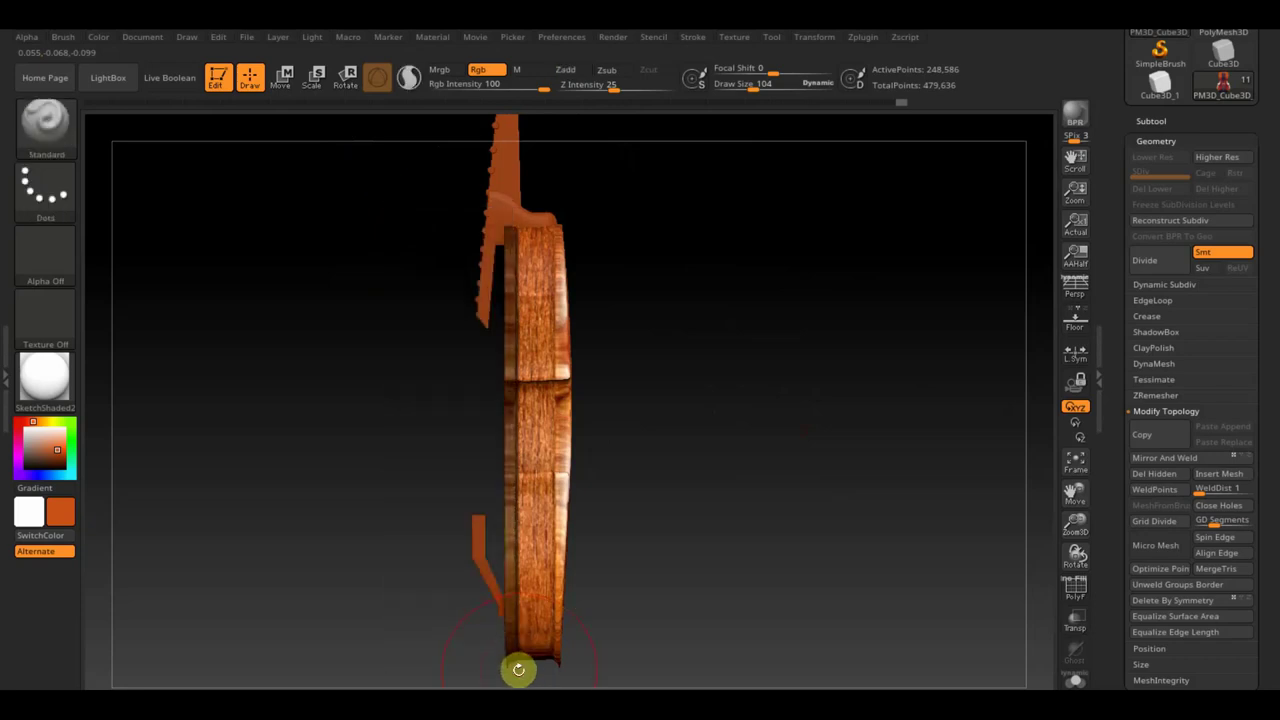
{"action": "mouse_move", "coordinate": [650, 670]}
{"action": "left_mouse_down", "text": "ctrl"}
{"action": "mouse_move", "coordinate": [554, 297]}
{"action": "mouse_move", "coordinate": [553, 210]}
{"action": "left_mouse_up", "text": "ctrl"}
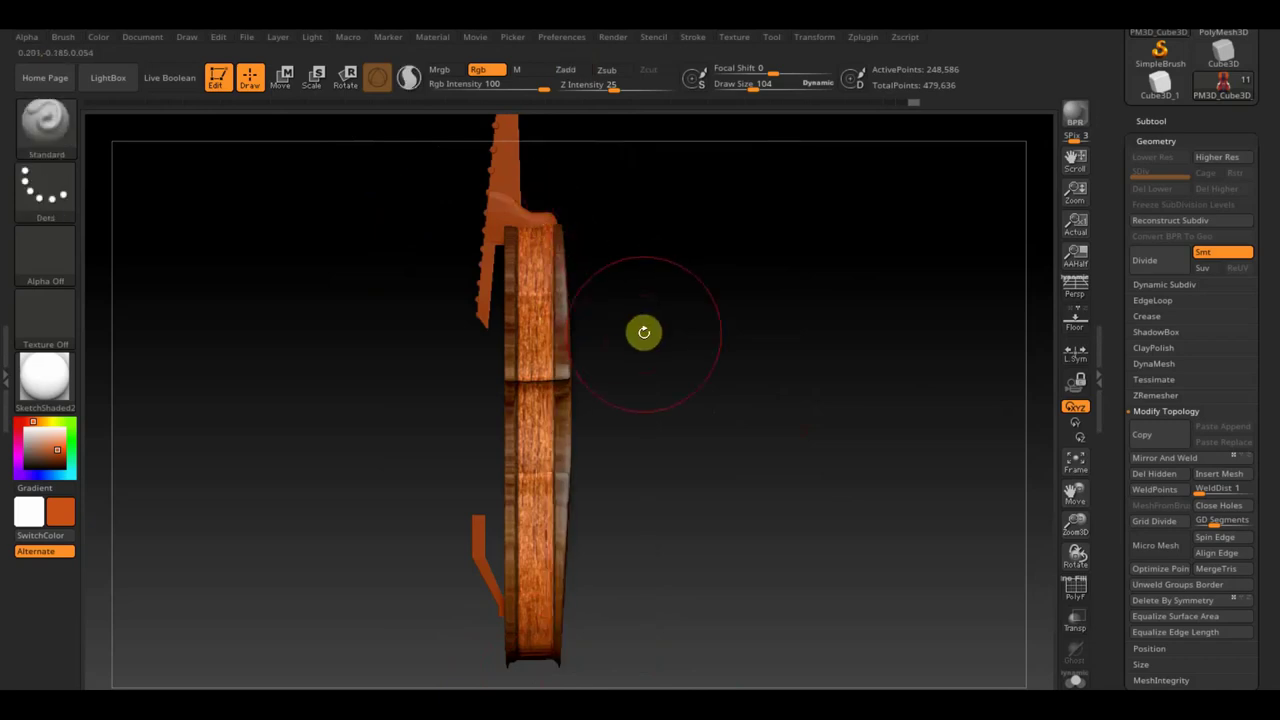
{"action": "mouse_move", "coordinate": [705, 383]}
{"action": "left_mouse_down", "text": "shift"}
{"action": "mouse_move", "coordinate": [763, 391]}
{"action": "mouse_move", "coordinate": [704, 403]}
{"action": "left_mouse_up", "text": "shift"}
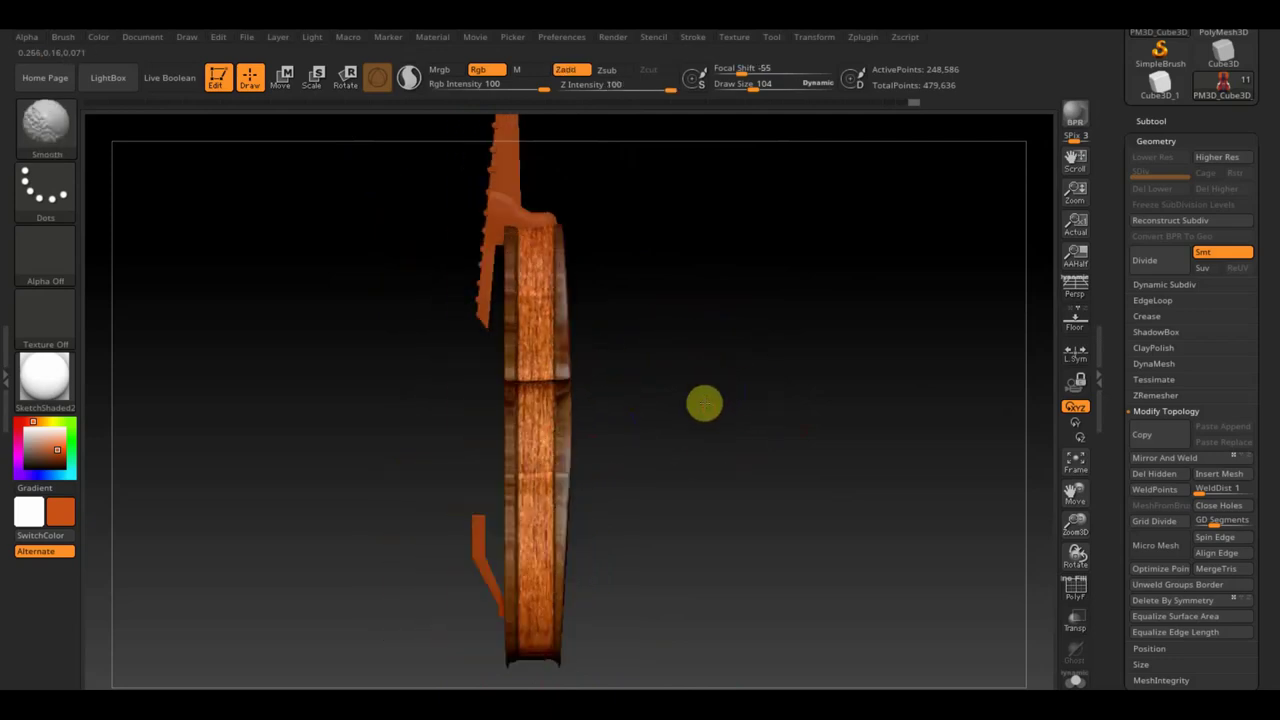
{"action": "key", "text": "shift"}
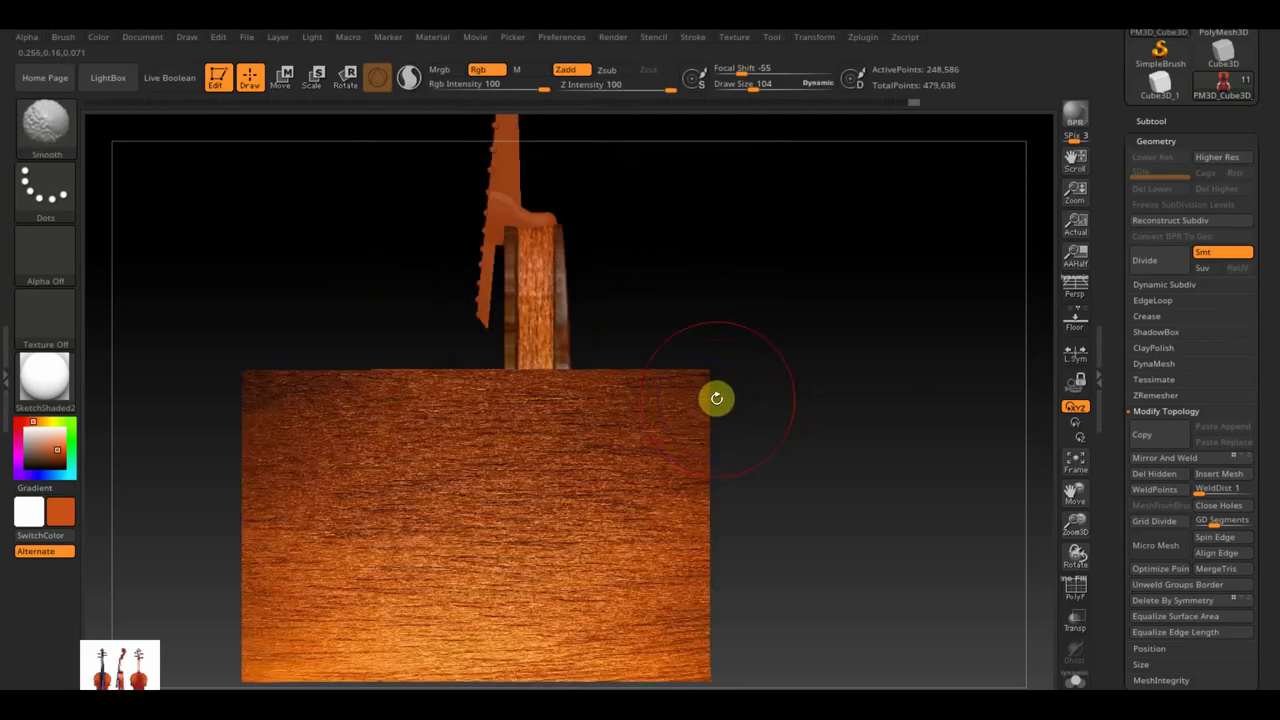
- Enlarge the wood image and shift it right to paint the violin's side
{"action": "key", "text": "shift+z"}
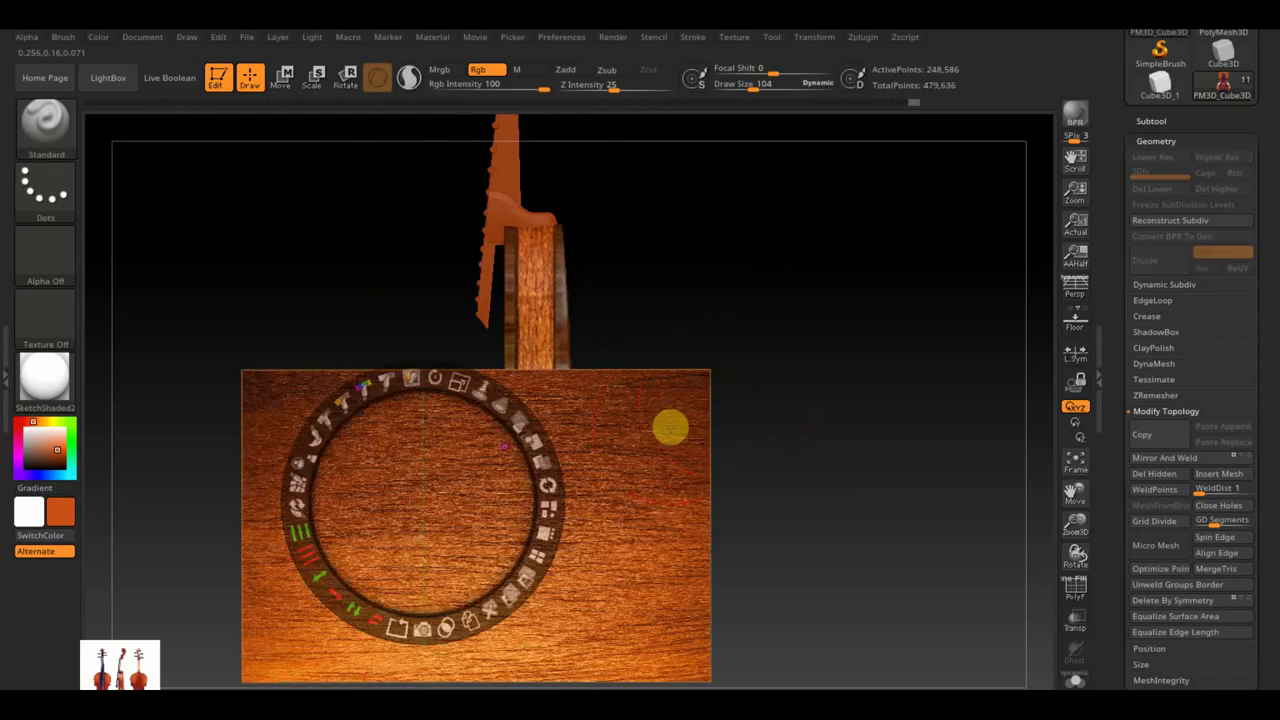
{"action": "mouse_move", "coordinate": [457, 397]}
{"action": "left_mouse_down"}
{"action": "mouse_move", "coordinate": [486, 397]}
{"action": "mouse_move", "coordinate": [486, 466]}
{"action": "mouse_move", "coordinate": [507, 389]}
{"action": "left_mouse_up"}
{"action": "key", "text": "z"}
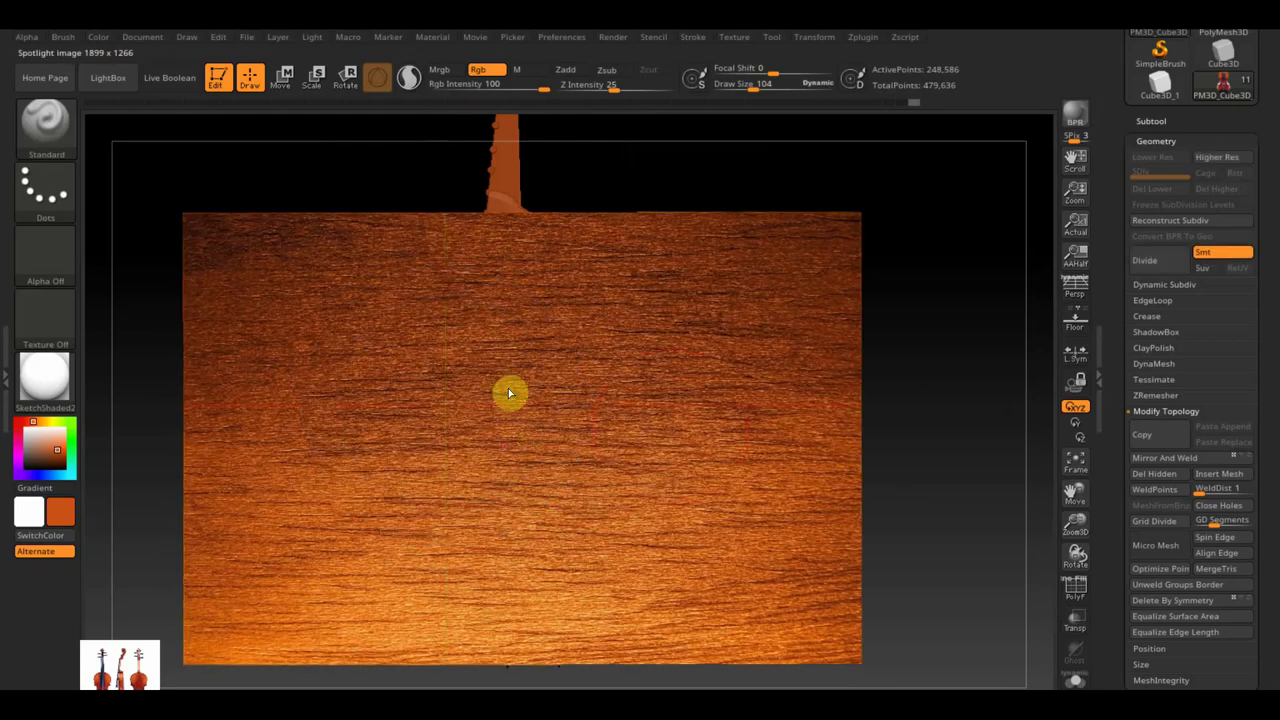
{"action": "key", "text": "z"}
{"action": "left_click_drag", "start_coordinate": [469, 371], "coordinate": [582, 373]}
{"action": "key", "text": "z"}
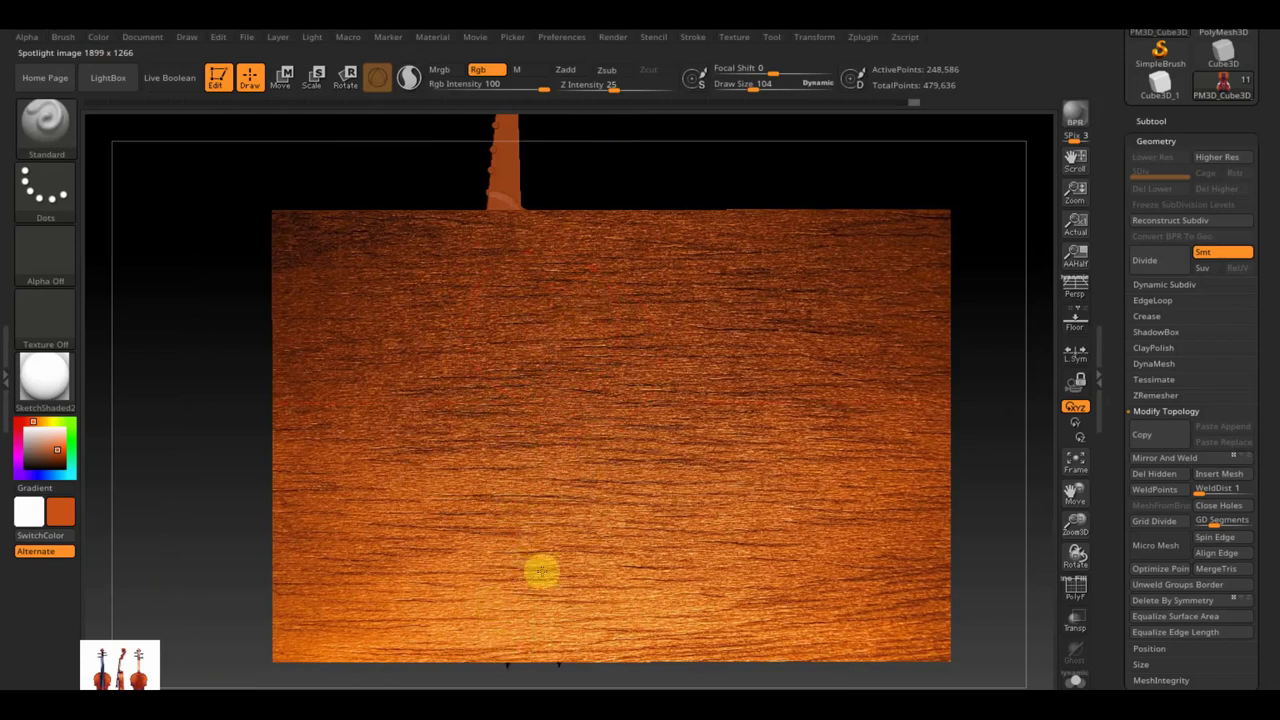
{"action": "key", "text": "shift+z"}
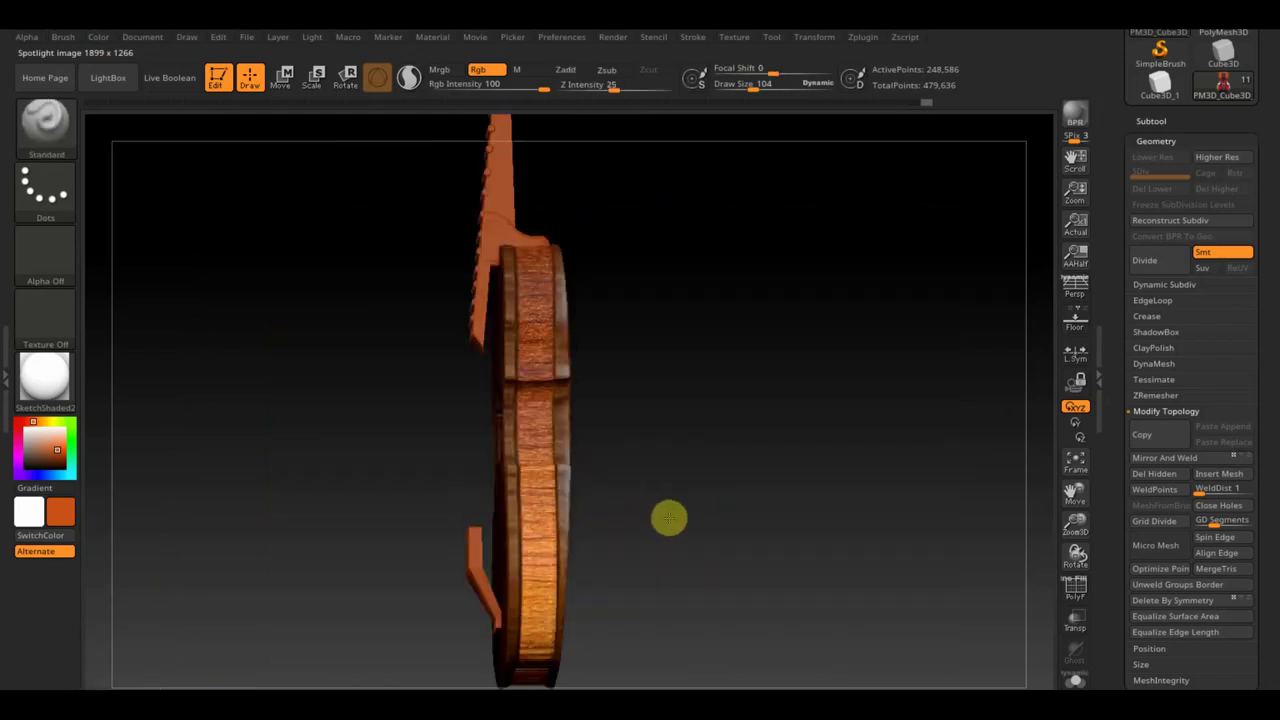
- Turn the violin to an upright side view and move the wood image toward the lower left for painting
{"action": "left_click_drag", "start_coordinate": [669, 517], "coordinate": [666, 371]}
{"action": "key", "text": "shift+z"}
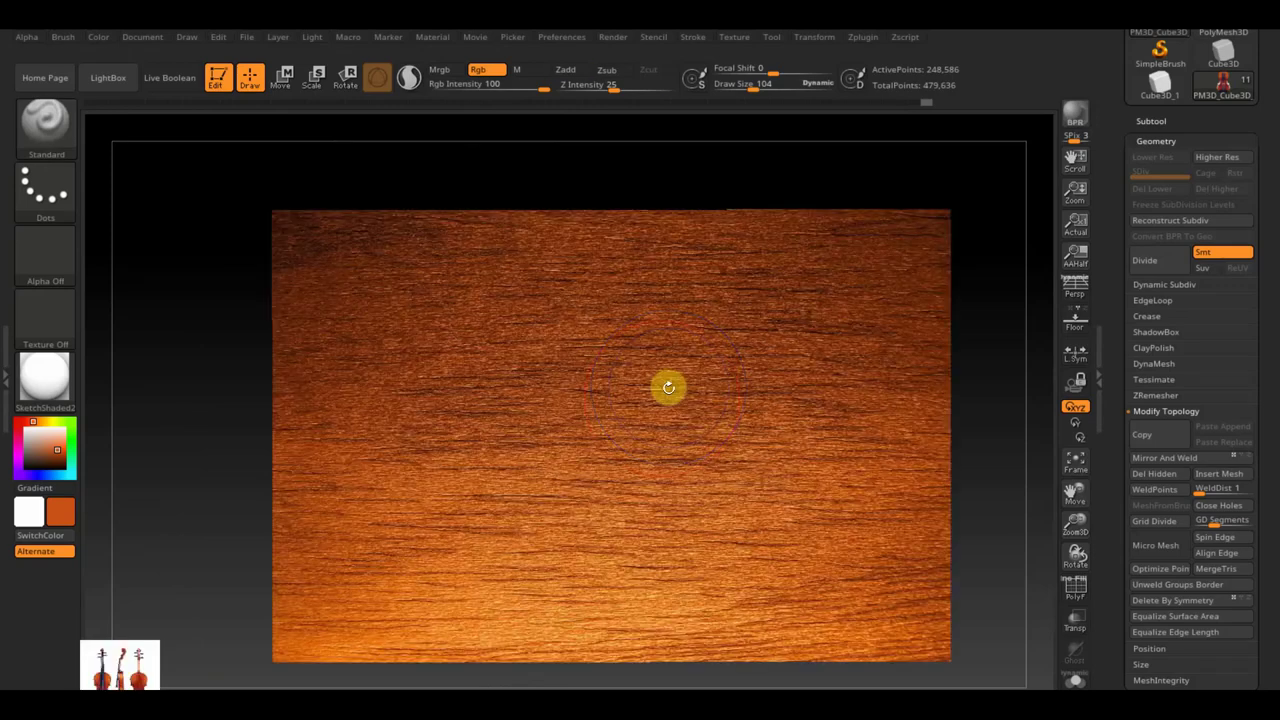
{"action": "key", "text": "shift+z"}
{"action": "mouse_move", "coordinate": [731, 497]}
{"action": "left_mouse_down"}
{"action": "mouse_move", "coordinate": [760, 557]}
{"action": "mouse_move", "coordinate": [753, 588]}
{"action": "mouse_move", "coordinate": [764, 325]}
{"action": "mouse_move", "coordinate": [766, 349]}
{"action": "left_mouse_up"}
{"action": "mouse_move", "coordinate": [743, 460]}
{"action": "left_mouse_down"}
{"action": "mouse_move", "coordinate": [751, 480]}
{"action": "mouse_move", "coordinate": [767, 418]}
{"action": "left_mouse_up"}
{"action": "key", "text": "shift+z"}
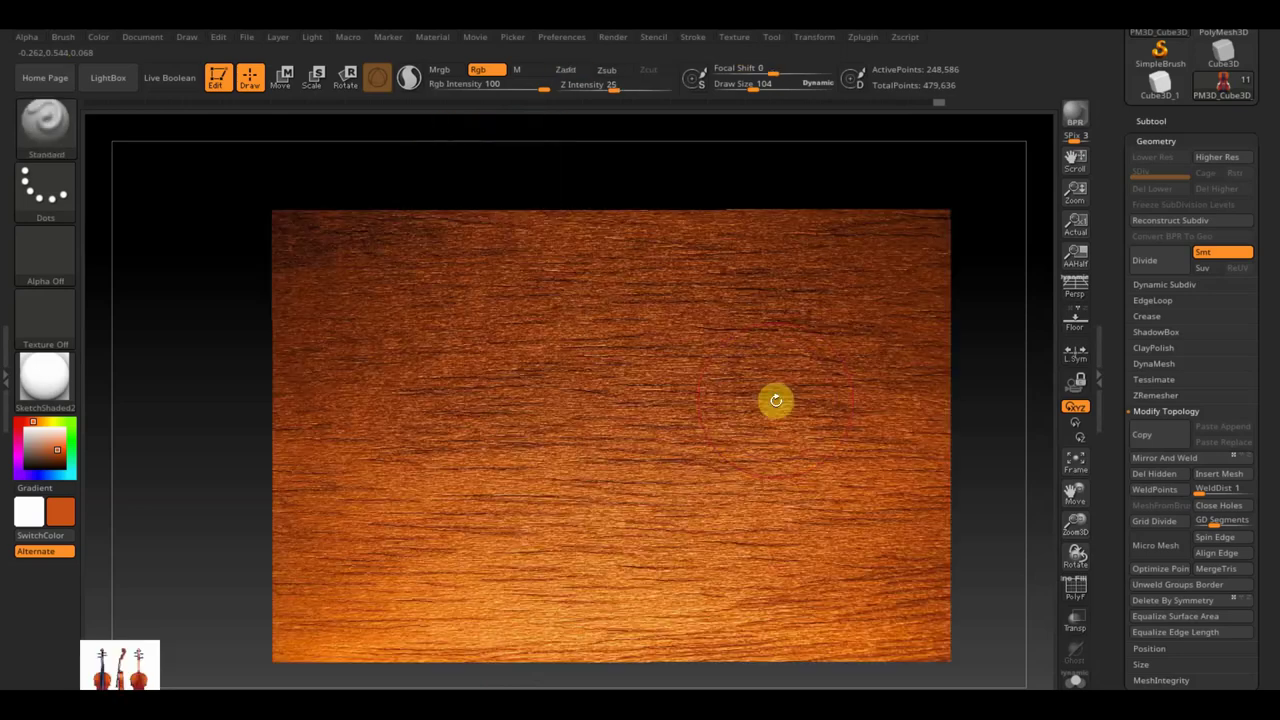
{"action": "key", "text": "z"}
{"action": "mouse_move", "coordinate": [600, 386]}
{"action": "left_mouse_down"}
{"action": "mouse_move", "coordinate": [577, 591]}
{"action": "mouse_move", "coordinate": [557, 434]}
{"action": "mouse_move", "coordinate": [486, 405]}
{"action": "left_mouse_up"}
{"action": "key", "text": "z"}
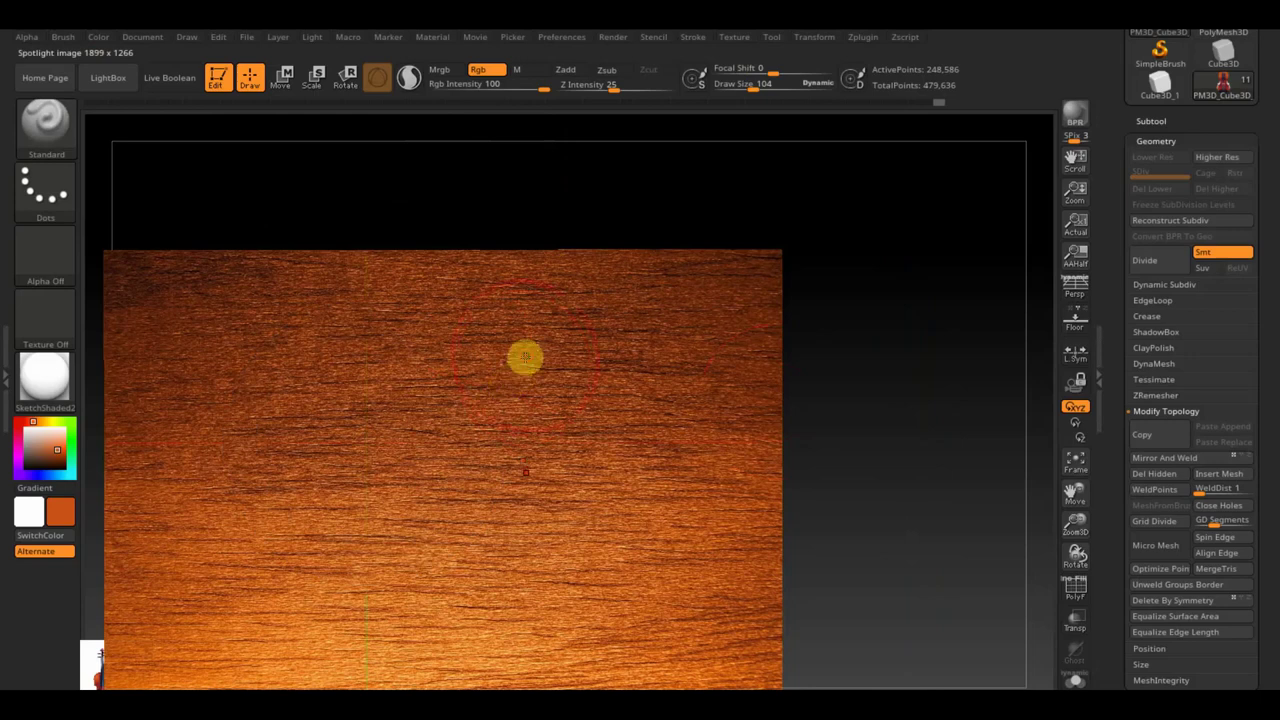
- Rotate to check the painted sides, then clear the mask from the whole violin
{"action": "key", "text": "shift+z"}
{"action": "left_click_drag", "start_coordinate": [786, 469], "coordinate": [780, 626]}
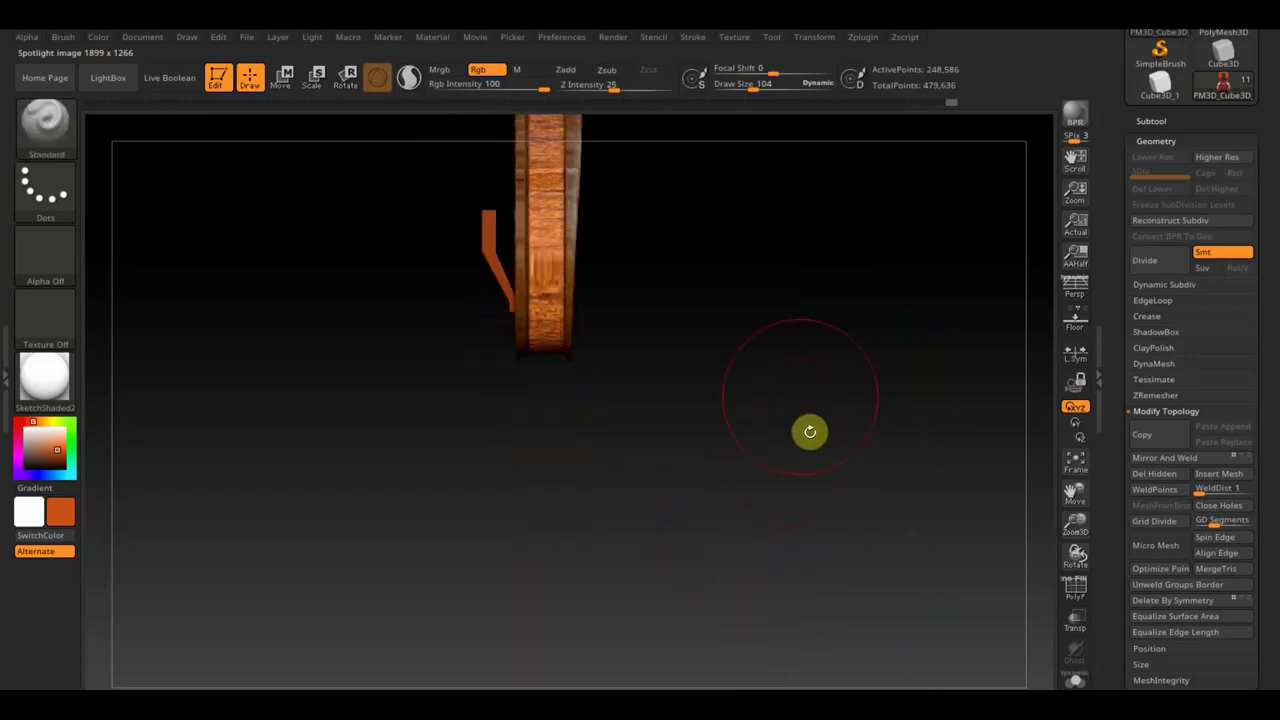
{"action": "mouse_move", "coordinate": [774, 337]}
{"action": "left_mouse_down"}
{"action": "mouse_move", "coordinate": [779, 583]}
{"action": "mouse_move", "coordinate": [757, 514]}
{"action": "mouse_move", "coordinate": [832, 535]}
{"action": "left_mouse_up"}
{"action": "mouse_move", "coordinate": [774, 494]}
{"action": "left_mouse_down", "text": "ctrl"}
{"action": "mouse_move", "coordinate": [808, 514]}
{"action": "mouse_move", "coordinate": [780, 389]}
{"action": "mouse_move", "coordinate": [854, 517]}
{"action": "mouse_move", "coordinate": [826, 482]}
{"action": "left_mouse_up", "text": "ctrl"}
{"action": "key", "text": "ctrl"}
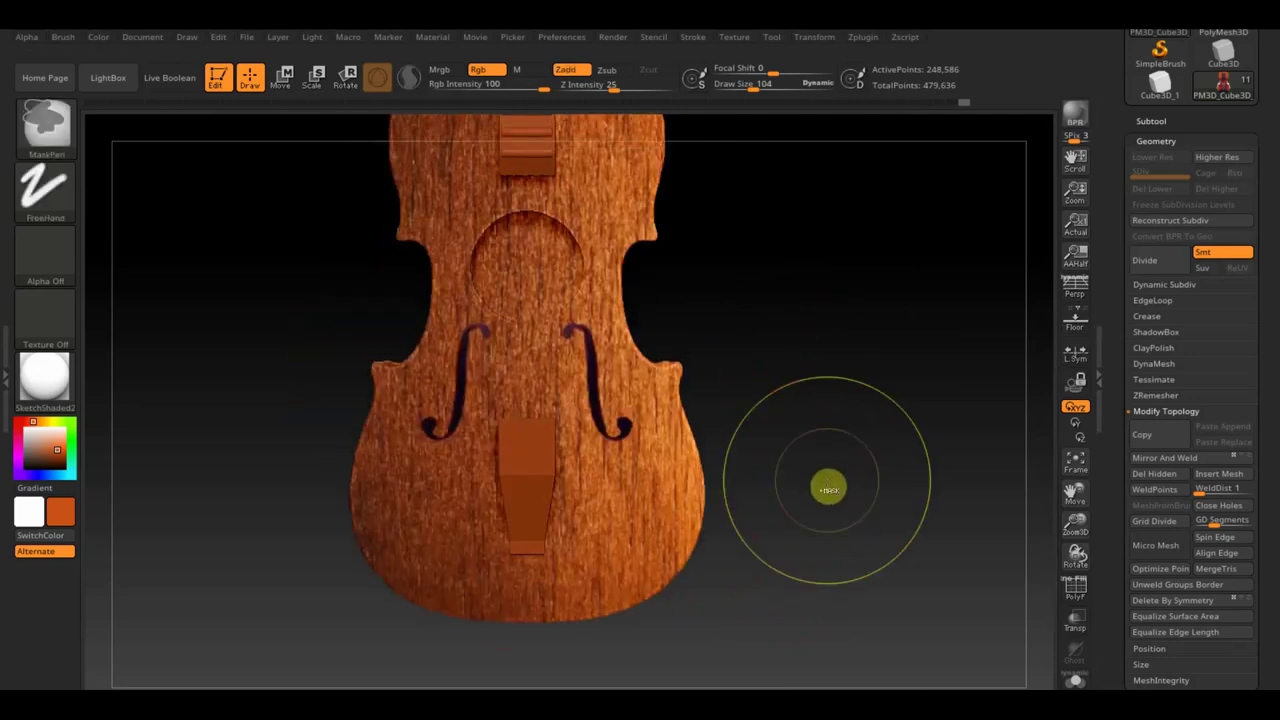
- Invert the mask and nudge the unmasked upper piece slightly along the violin with Transpose
{"action": "left_click", "coordinate": [828, 489], "text": "ctrl"}
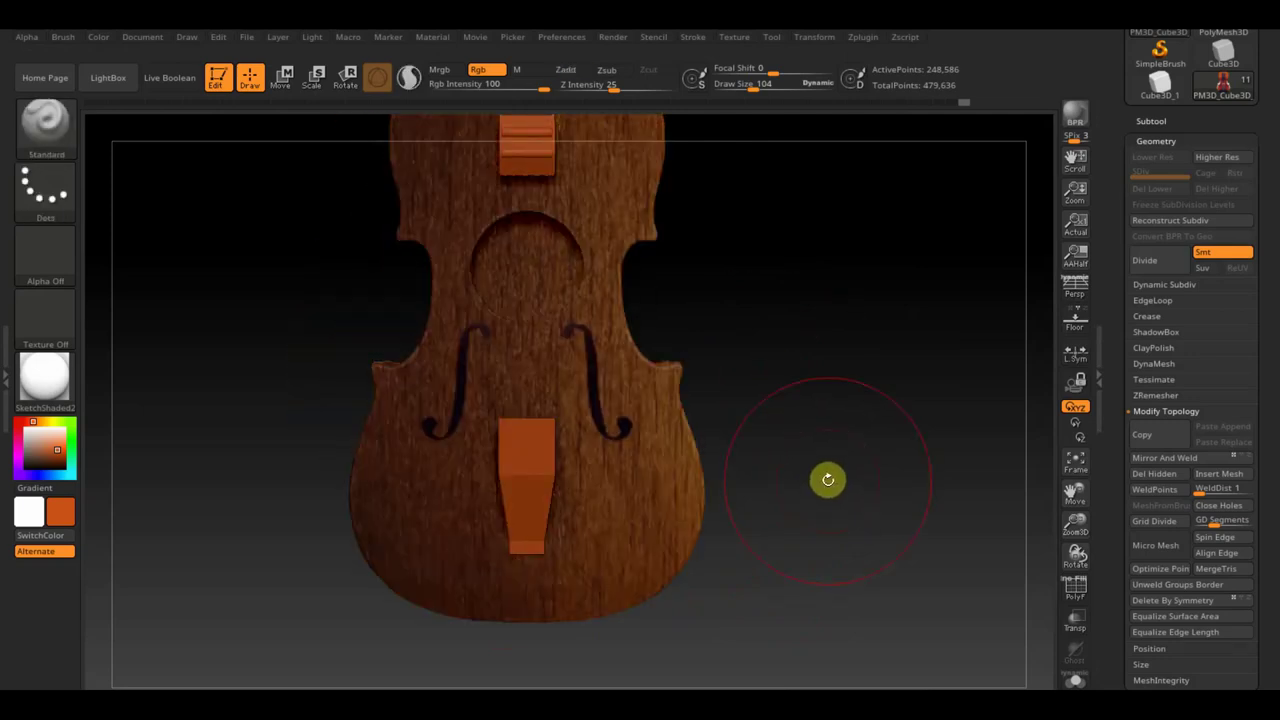
{"action": "left_click_drag", "start_coordinate": [893, 432], "coordinate": [823, 449]}
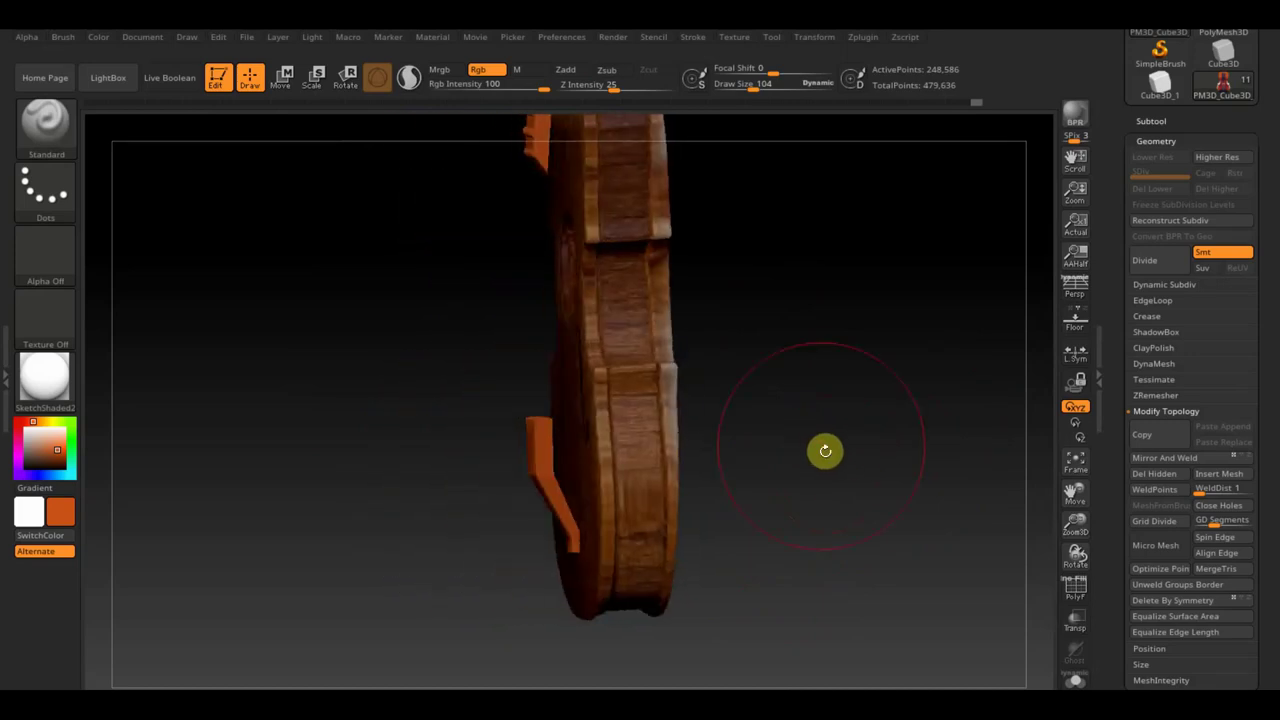
{"action": "left_click", "coordinate": [280, 80]}
{"action": "mouse_move", "coordinate": [700, 144]}
{"action": "left_mouse_down"}
{"action": "mouse_move", "coordinate": [746, 160]}
{"action": "mouse_move", "coordinate": [563, 171]}
{"action": "mouse_move", "coordinate": [641, 193]}
{"action": "left_mouse_up"}
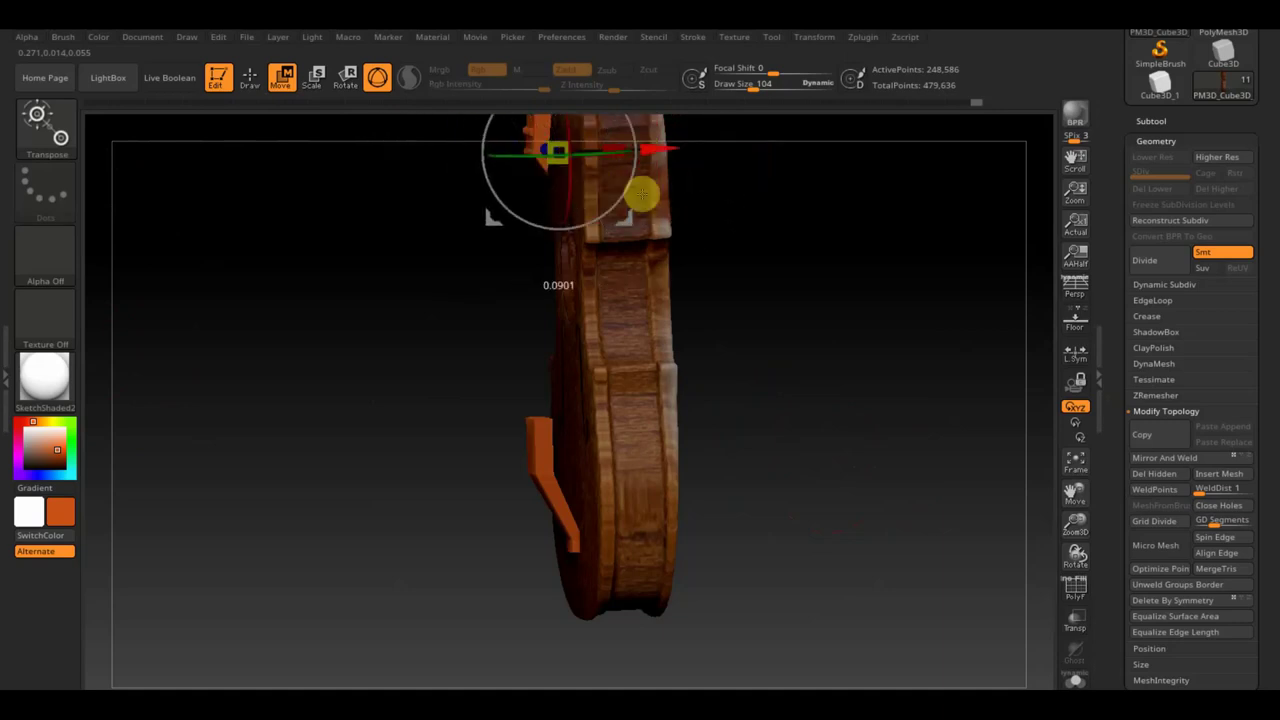
{"action": "mouse_move", "coordinate": [766, 280]}
{"action": "left_mouse_down"}
{"action": "mouse_move", "coordinate": [849, 294]}
{"action": "mouse_move", "coordinate": [800, 321]}
{"action": "mouse_move", "coordinate": [832, 338]}
{"action": "mouse_move", "coordinate": [834, 511]}
{"action": "mouse_move", "coordinate": [917, 498]}
{"action": "mouse_move", "coordinate": [866, 443]}
{"action": "mouse_move", "coordinate": [891, 506]}
{"action": "mouse_move", "coordinate": [863, 369]}
{"action": "mouse_move", "coordinate": [813, 386]}
{"action": "mouse_move", "coordinate": [843, 380]}
{"action": "left_mouse_up"}
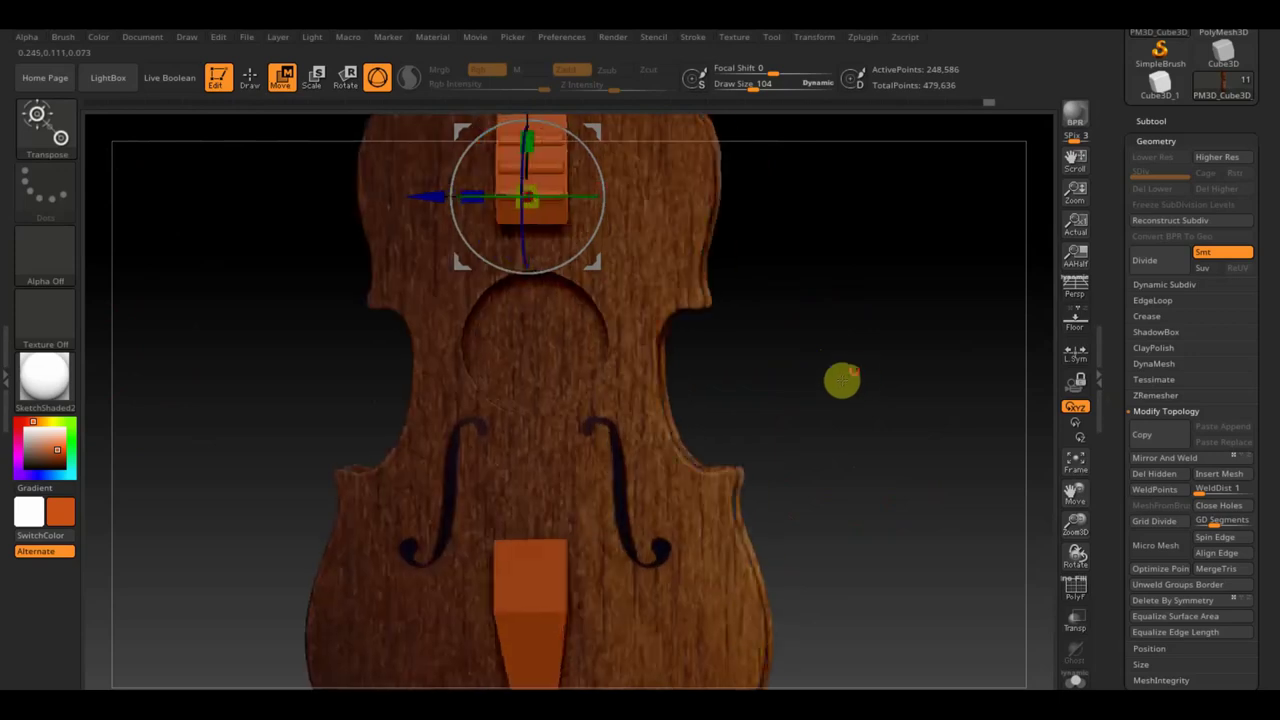
{"action": "left_click", "coordinate": [248, 78]}
{"action": "left_click", "coordinate": [220, 78]}
- Reduce the Draw Size below 35, clear the canvas and restore the violin for editing
{"action": "left_click_drag", "start_coordinate": [744, 86], "coordinate": [737, 86]}
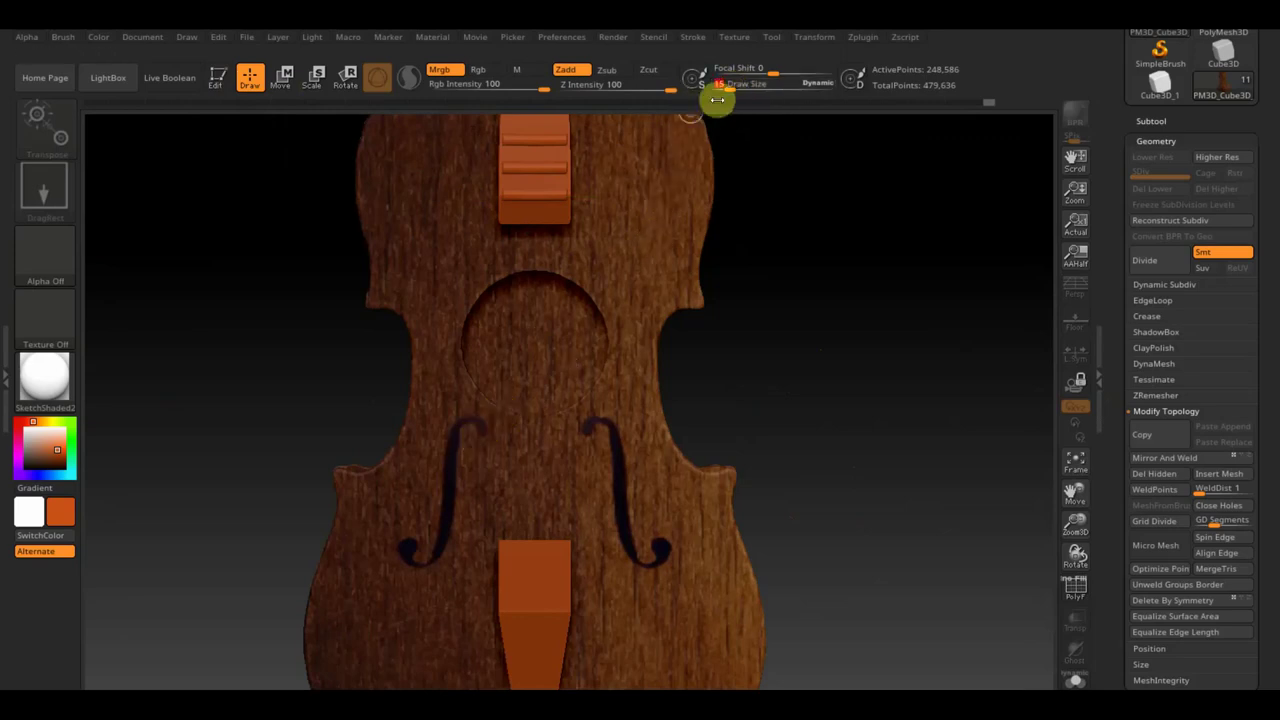
{"action": "left_click_drag", "start_coordinate": [727, 85], "coordinate": [724, 87]}
{"action": "key", "text": "ctrl"}
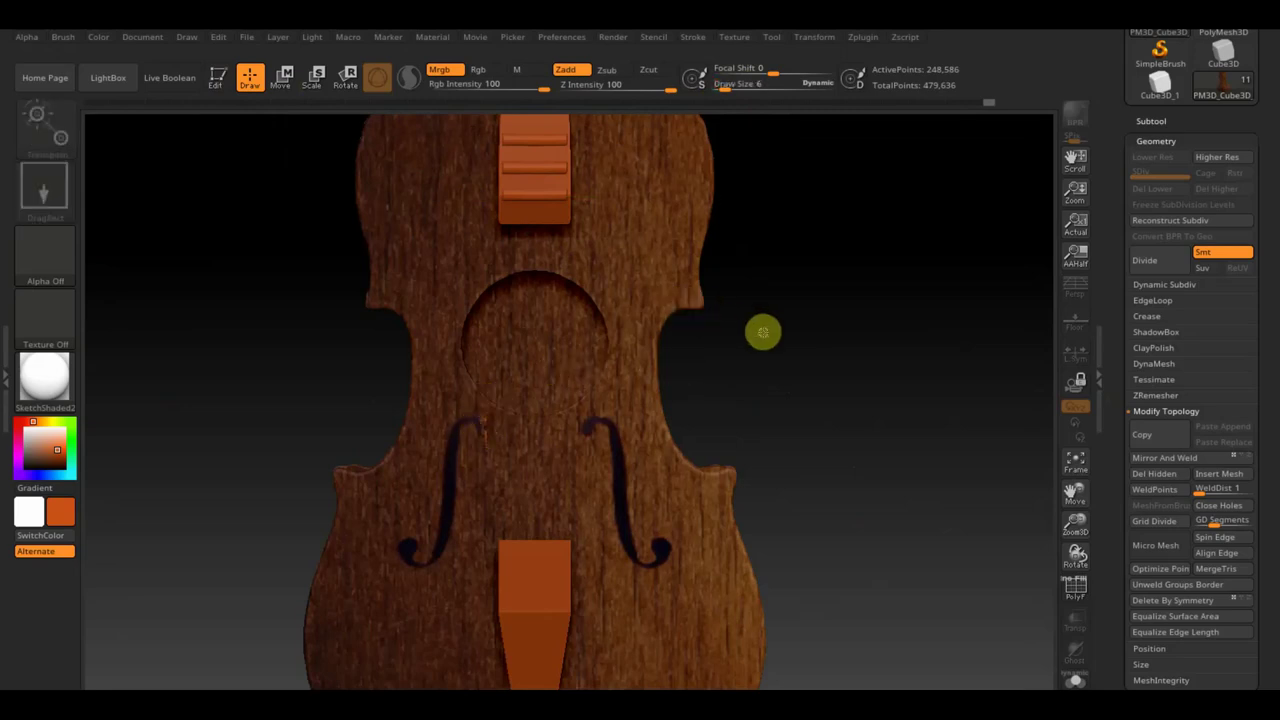
{"action": "key", "text": "ctrl+n"}
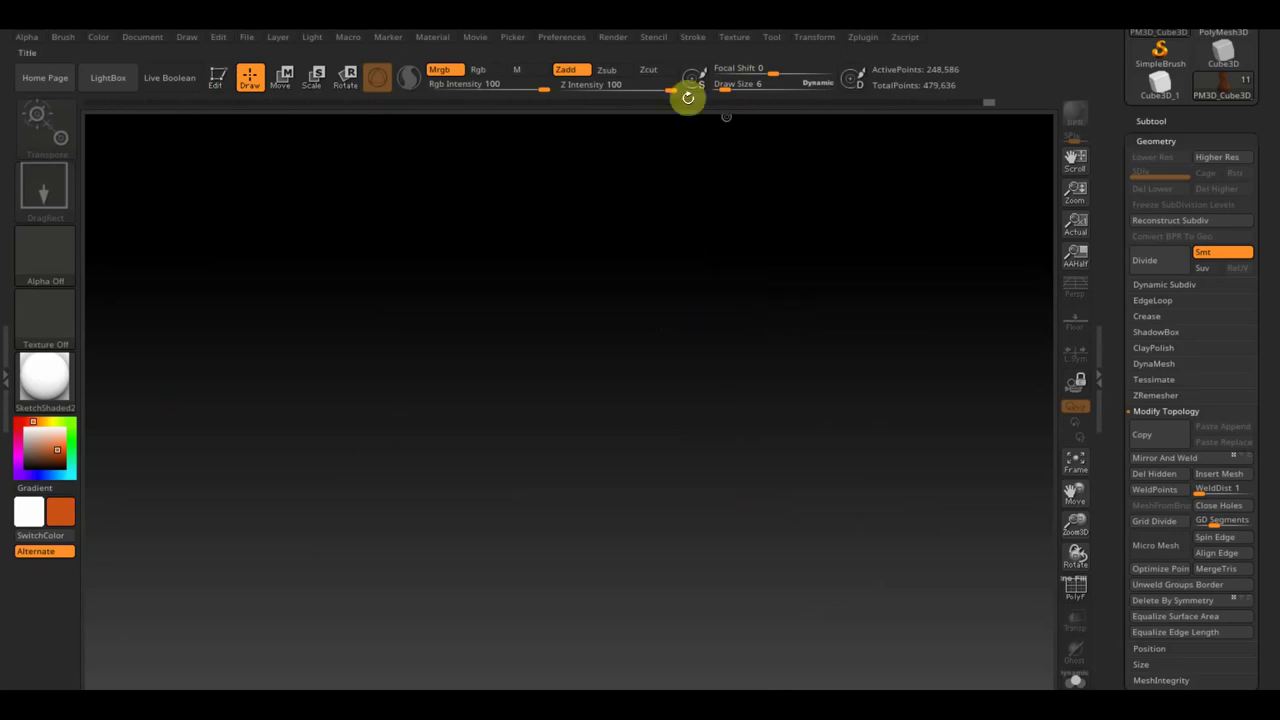
{"action": "left_click", "coordinate": [214, 79]}
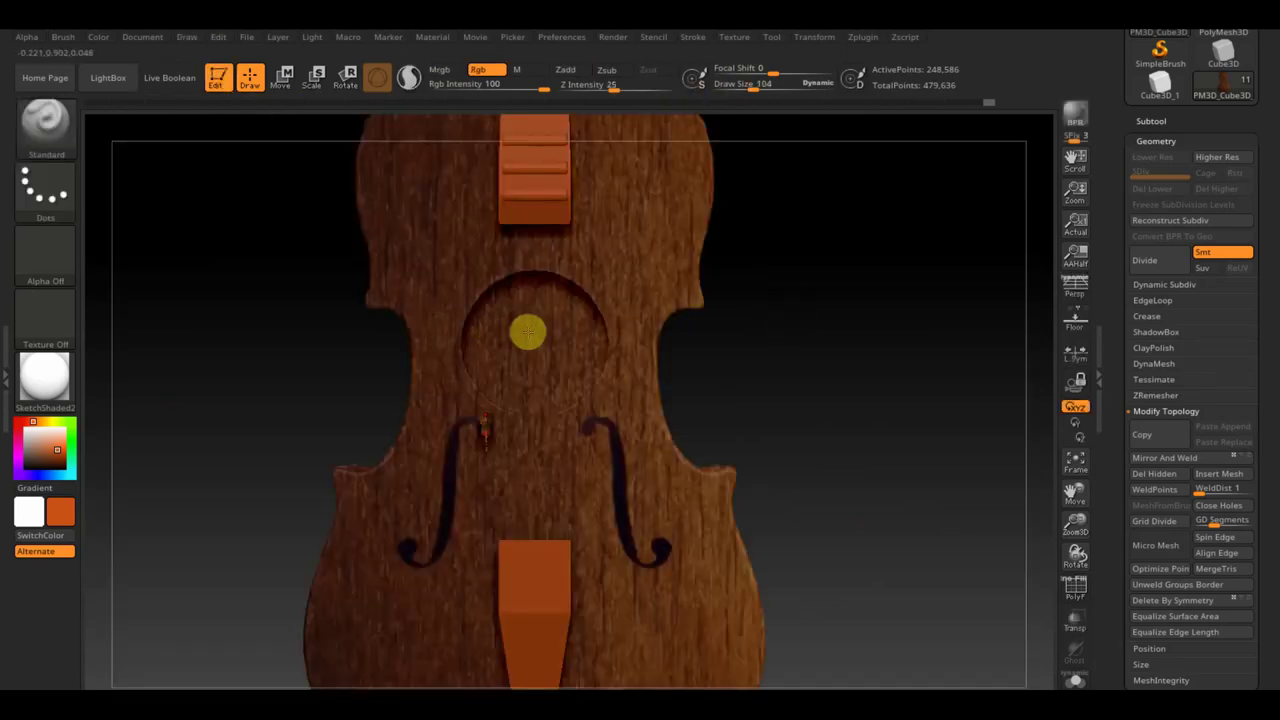
- Briefly isolate one part, show the whole violin again, reframe it and mask a rectangular area
{"action": "key", "text": "ctrl"}
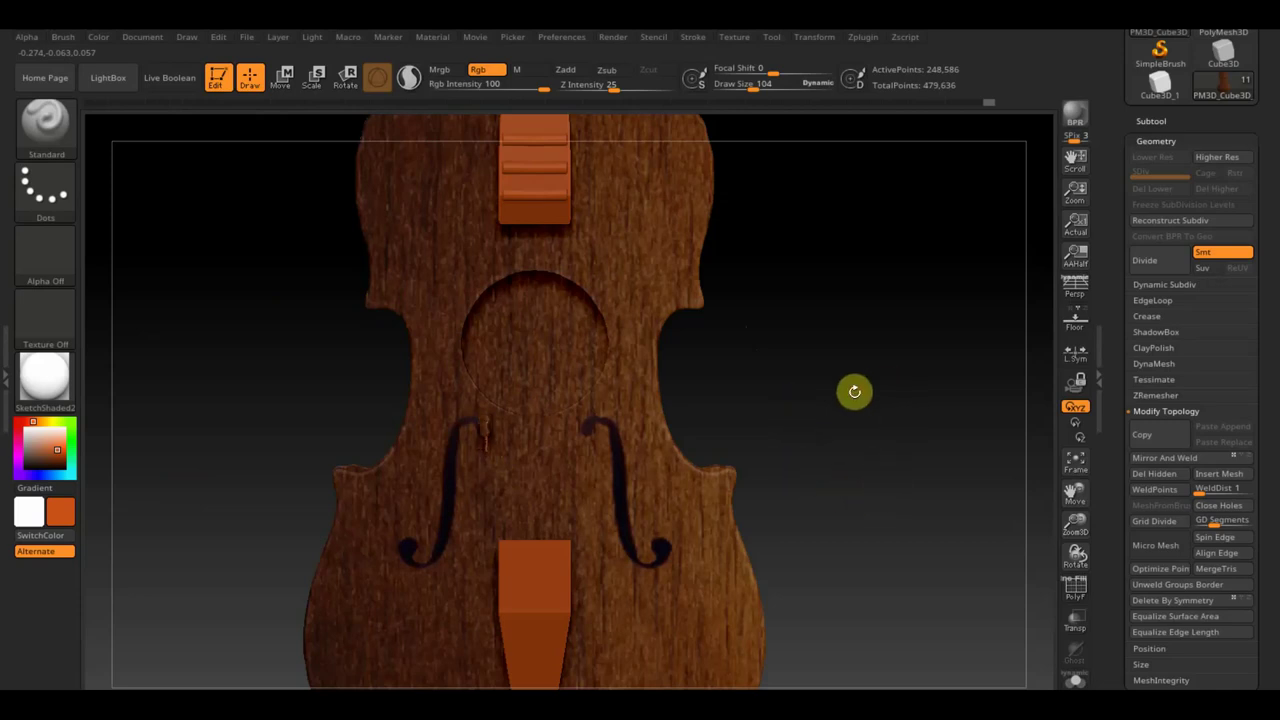
{"action": "left_click", "coordinate": [859, 391], "text": "ctrl+shift"}
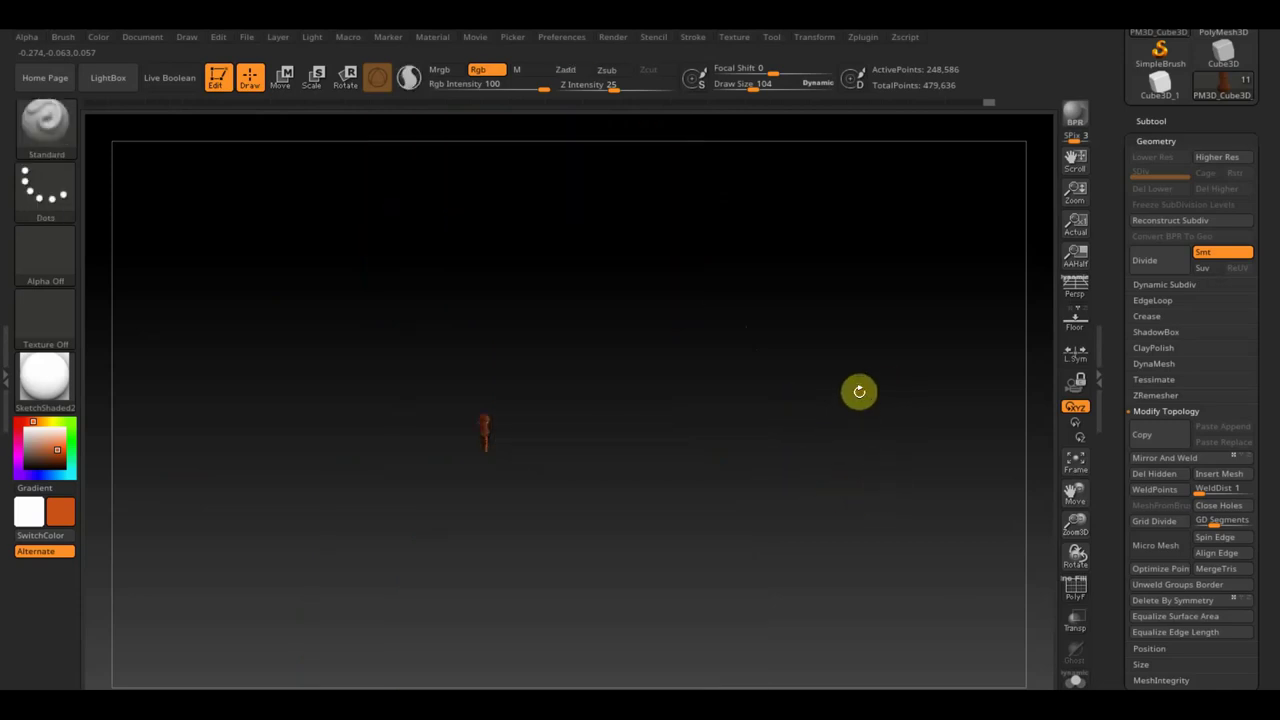
{"action": "key", "text": "shift"}
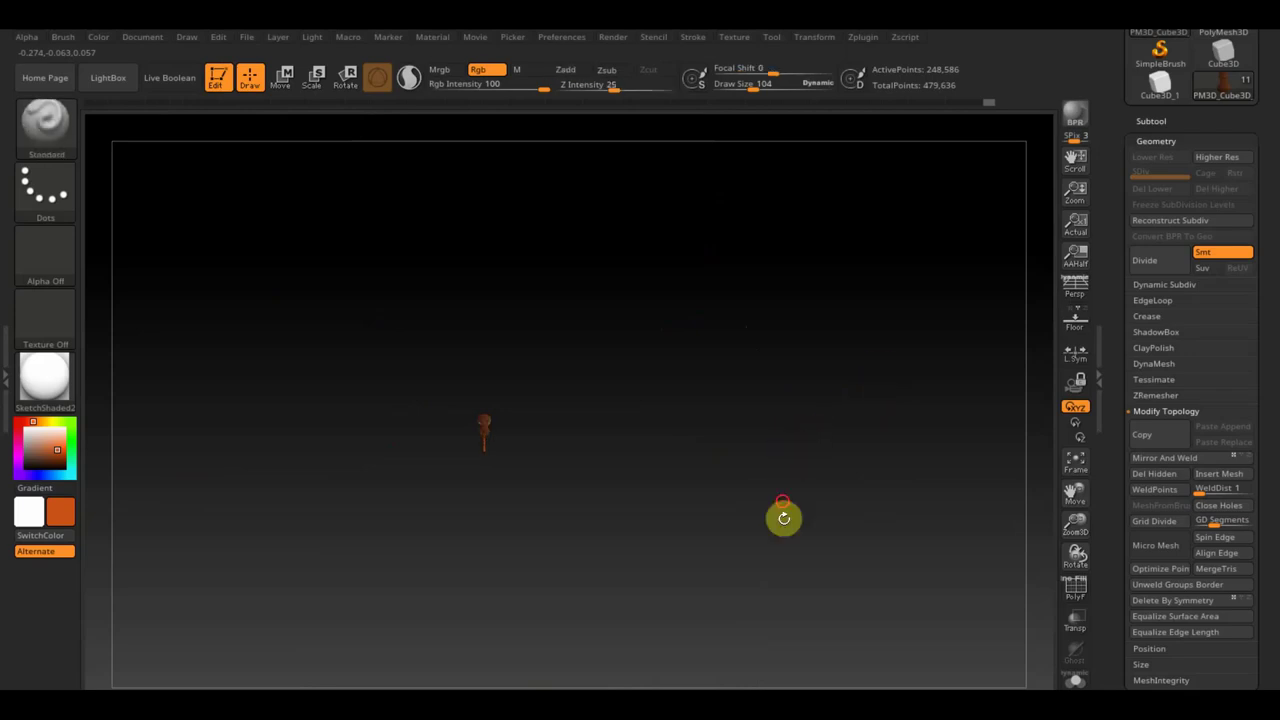
{"action": "left_click", "coordinate": [777, 470], "text": "ctrl+shift"}
{"action": "mouse_move", "coordinate": [920, 664]}
{"action": "left_mouse_down", "text": "alt"}
{"action": "mouse_move", "coordinate": [749, 457]}
{"action": "mouse_move", "coordinate": [729, 334]}
{"action": "mouse_move", "coordinate": [740, 203]}
{"action": "mouse_move", "coordinate": [760, 478]}
{"action": "left_mouse_up", "text": "alt"}
{"action": "mouse_move", "coordinate": [732, 530]}
{"action": "left_mouse_down", "text": "alt"}
{"action": "mouse_move", "coordinate": [760, 349]}
{"action": "mouse_move", "coordinate": [694, 397]}
{"action": "mouse_move", "coordinate": [726, 446]}
{"action": "mouse_move", "coordinate": [797, 457]}
{"action": "mouse_move", "coordinate": [690, 475]}
{"action": "mouse_move", "coordinate": [746, 463]}
{"action": "mouse_move", "coordinate": [756, 475]}
{"action": "left_mouse_up", "text": "alt"}
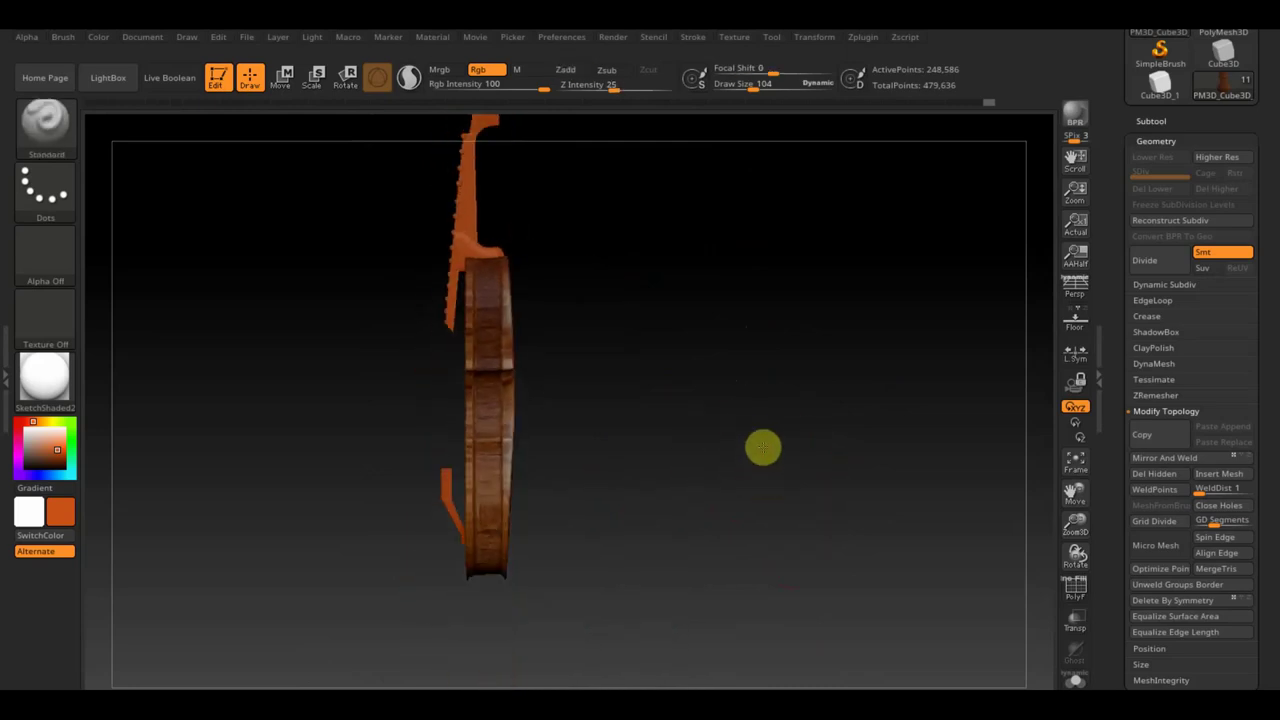
{"action": "mouse_move", "coordinate": [341, 198]}
{"action": "left_mouse_down", "text": "ctrl"}
{"action": "mouse_move", "coordinate": [501, 560]}
{"action": "mouse_move", "coordinate": [503, 594]}
{"action": "left_mouse_up", "text": "ctrl"}
{"action": "mouse_move", "coordinate": [580, 583]}
{"action": "left_mouse_down"}
{"action": "mouse_move", "coordinate": [750, 510]}
{"action": "mouse_move", "coordinate": [697, 509]}
{"action": "mouse_move", "coordinate": [780, 443]}
{"action": "left_mouse_up"}
- Scale the wood image up, rotate its grain vertical, shift it right and down, and enlarge the brush
{"action": "key", "text": "z"}
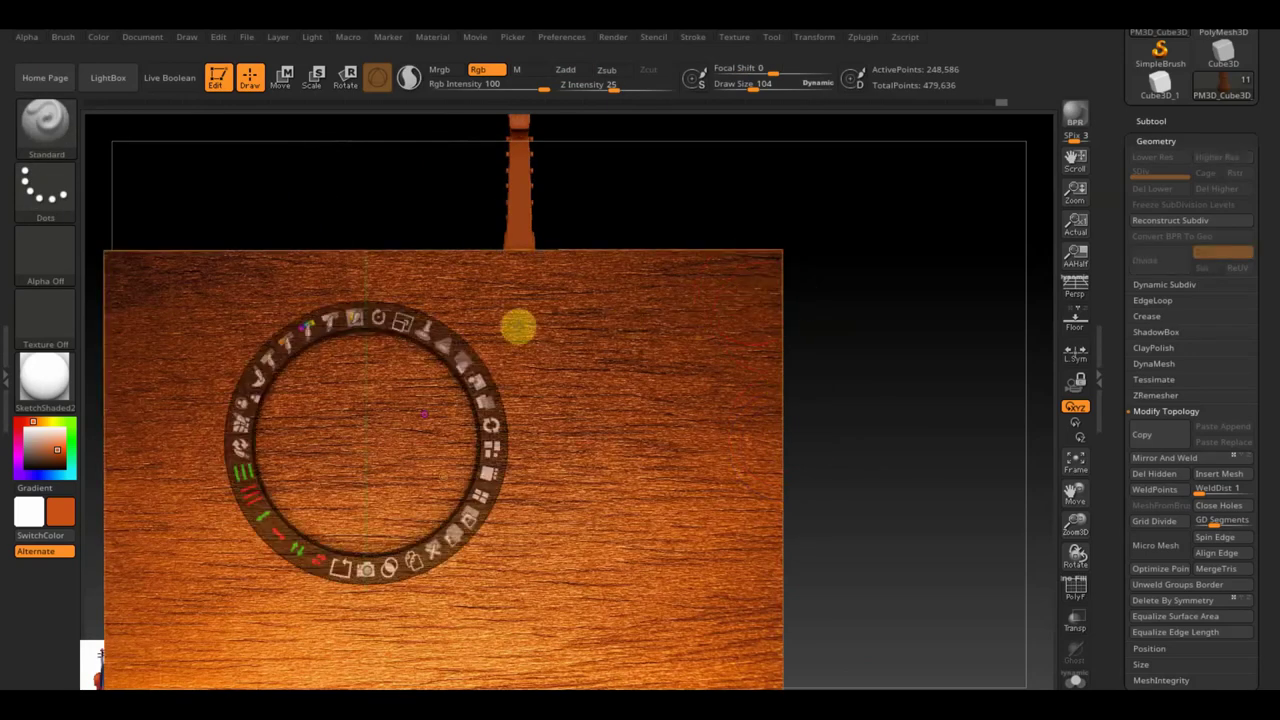
{"action": "mouse_move", "coordinate": [400, 323]}
{"action": "left_mouse_down"}
{"action": "mouse_move", "coordinate": [482, 410]}
{"action": "mouse_move", "coordinate": [408, 277]}
{"action": "mouse_move", "coordinate": [386, 263]}
{"action": "left_mouse_up"}
{"action": "mouse_move", "coordinate": [381, 318]}
{"action": "left_mouse_down"}
{"action": "mouse_move", "coordinate": [260, 309]}
{"action": "mouse_move", "coordinate": [194, 391]}
{"action": "mouse_move", "coordinate": [212, 421]}
{"action": "left_mouse_up"}
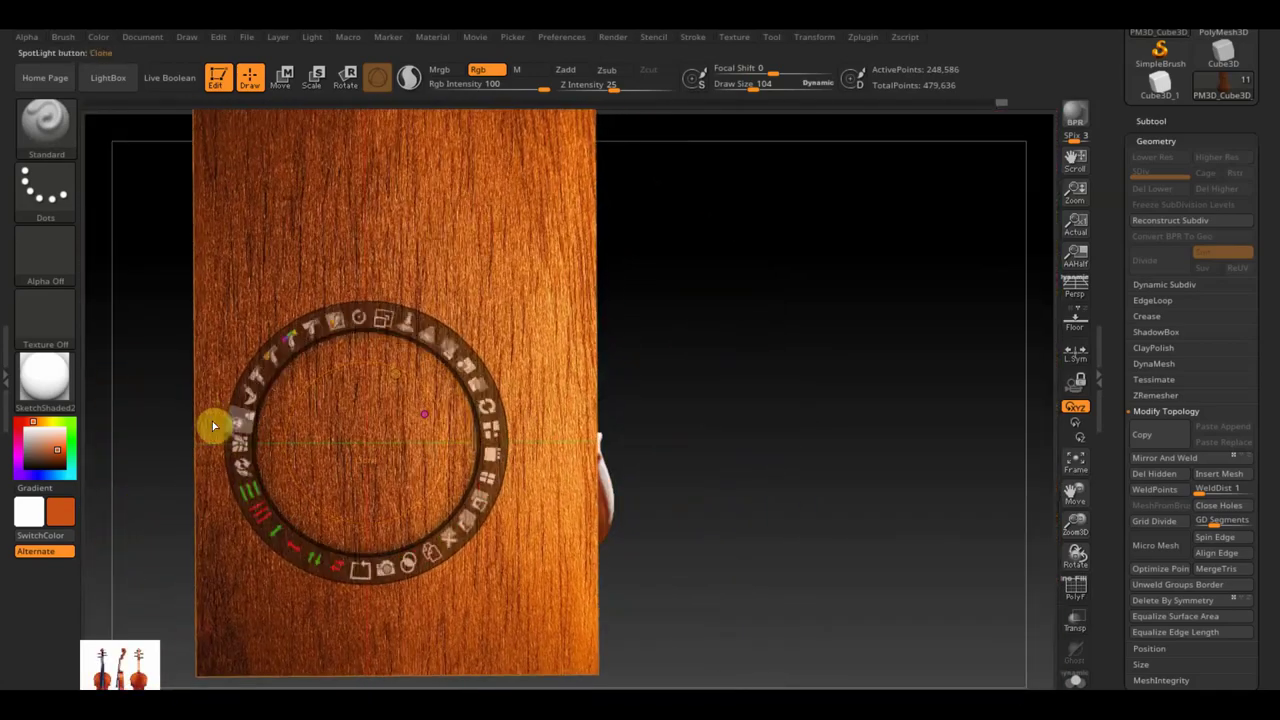
{"action": "mouse_move", "coordinate": [329, 403]}
{"action": "left_mouse_down"}
{"action": "mouse_move", "coordinate": [429, 449]}
{"action": "mouse_move", "coordinate": [425, 462]}
{"action": "left_mouse_up"}
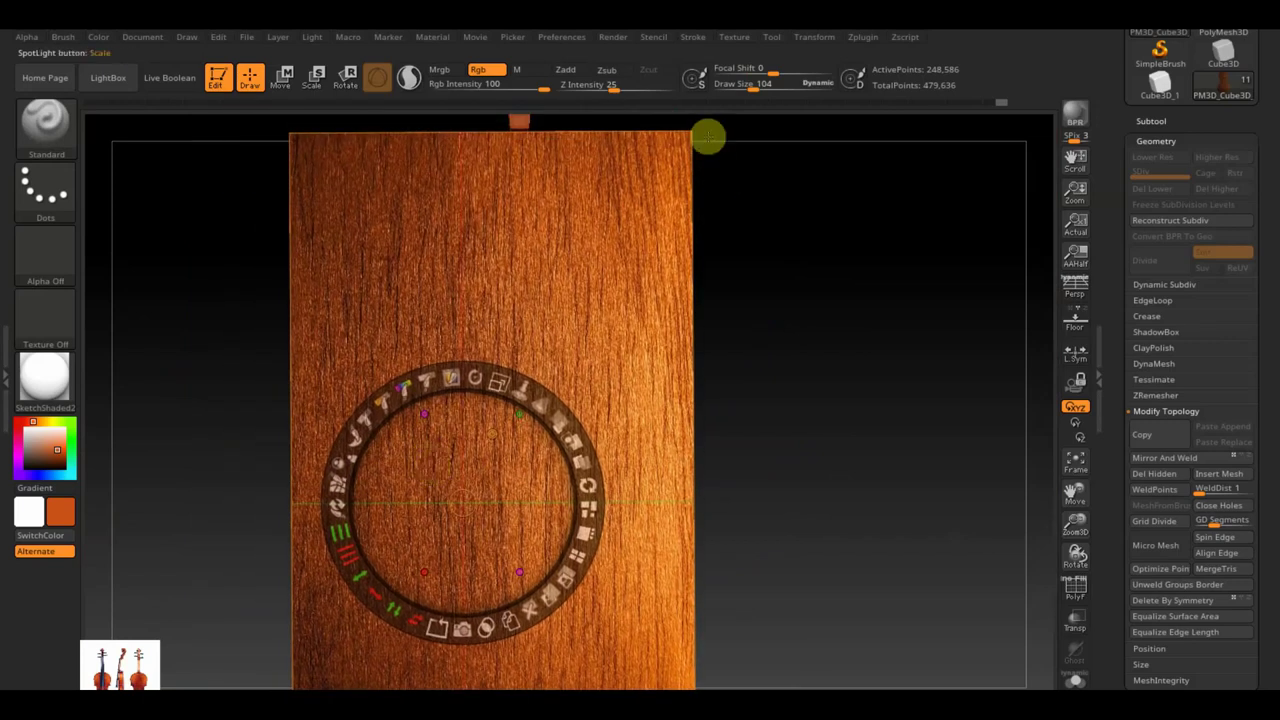
{"action": "left_click", "coordinate": [766, 88]}
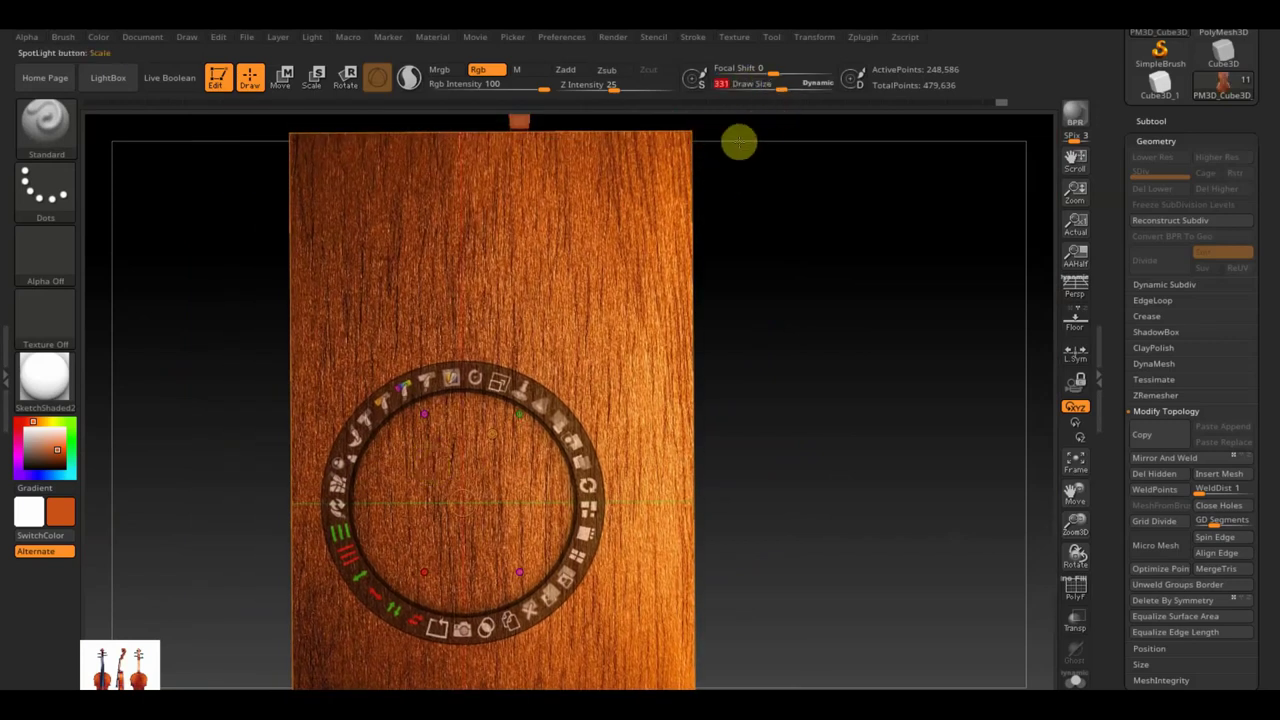
{"action": "key", "text": "z"}
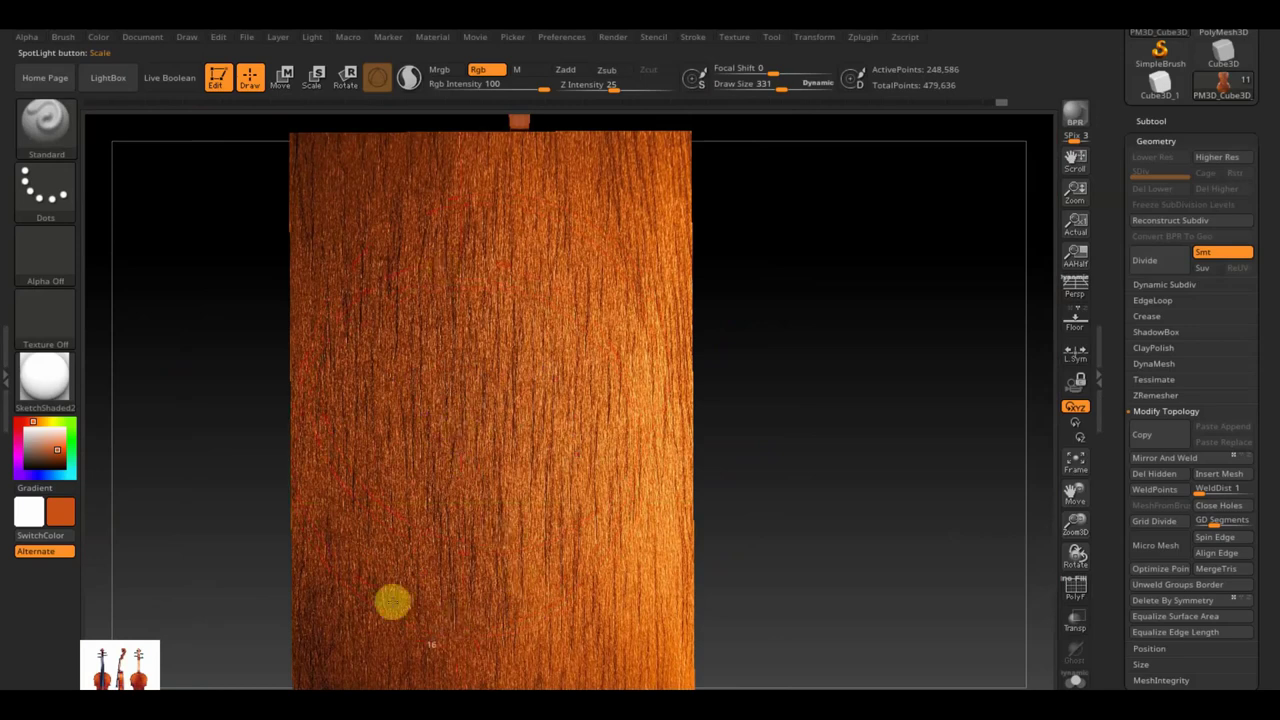
- Shrink the brush to about 77 and zoom in on the f-holes from a three-quarter view
{"action": "key", "text": "shift+z"}
{"action": "mouse_move", "coordinate": [777, 614]}
{"action": "left_mouse_down"}
{"action": "mouse_move", "coordinate": [910, 613]}
{"action": "mouse_move", "coordinate": [814, 589]}
{"action": "mouse_move", "coordinate": [691, 409]}
{"action": "mouse_move", "coordinate": [743, 446]}
{"action": "mouse_move", "coordinate": [731, 452]}
{"action": "left_mouse_up"}
{"action": "mouse_move", "coordinate": [777, 90]}
{"action": "left_mouse_down"}
{"action": "mouse_move", "coordinate": [749, 94]}
{"action": "mouse_move", "coordinate": [691, 218]}
{"action": "left_mouse_up"}
{"action": "mouse_move", "coordinate": [610, 383]}
{"action": "left_mouse_down", "text": "alt"}
{"action": "mouse_move", "coordinate": [711, 528]}
{"action": "mouse_move", "coordinate": [729, 455]}
{"action": "left_mouse_up", "text": "alt"}
{"action": "left_click_drag", "start_coordinate": [829, 407], "coordinate": [832, 435], "text": "alt"}
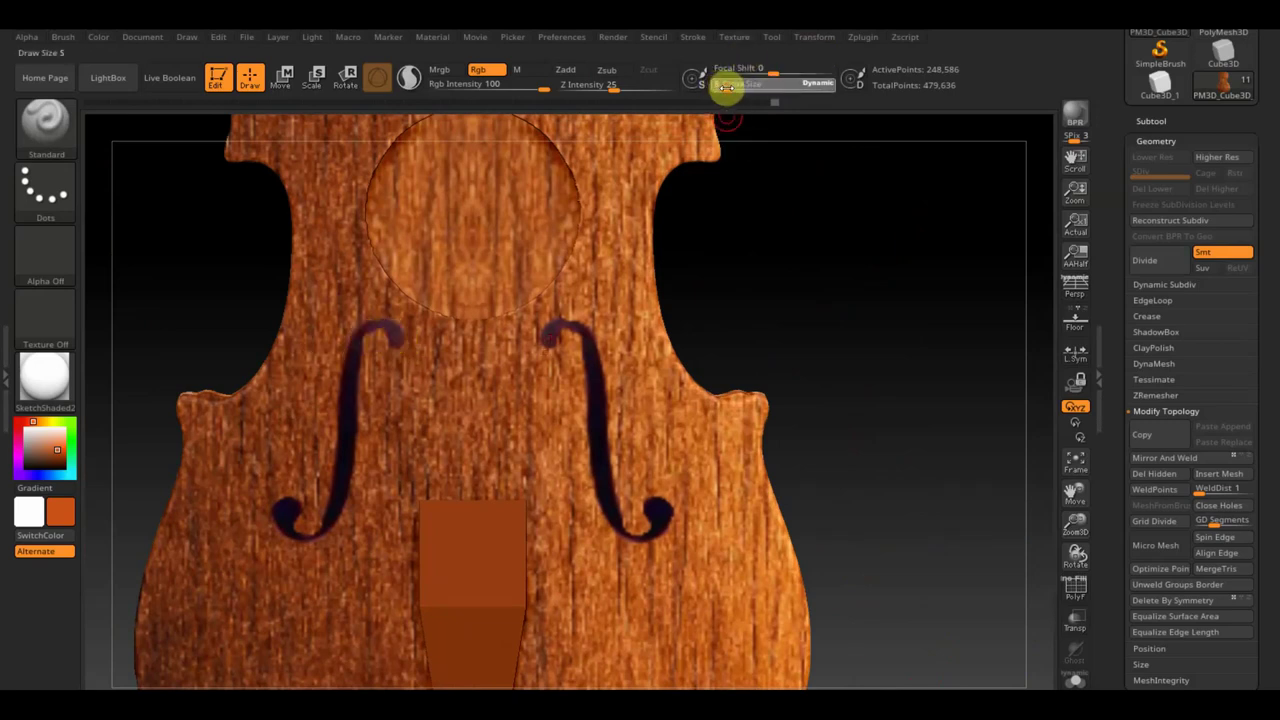
{"action": "key", "text": "ctrl"}
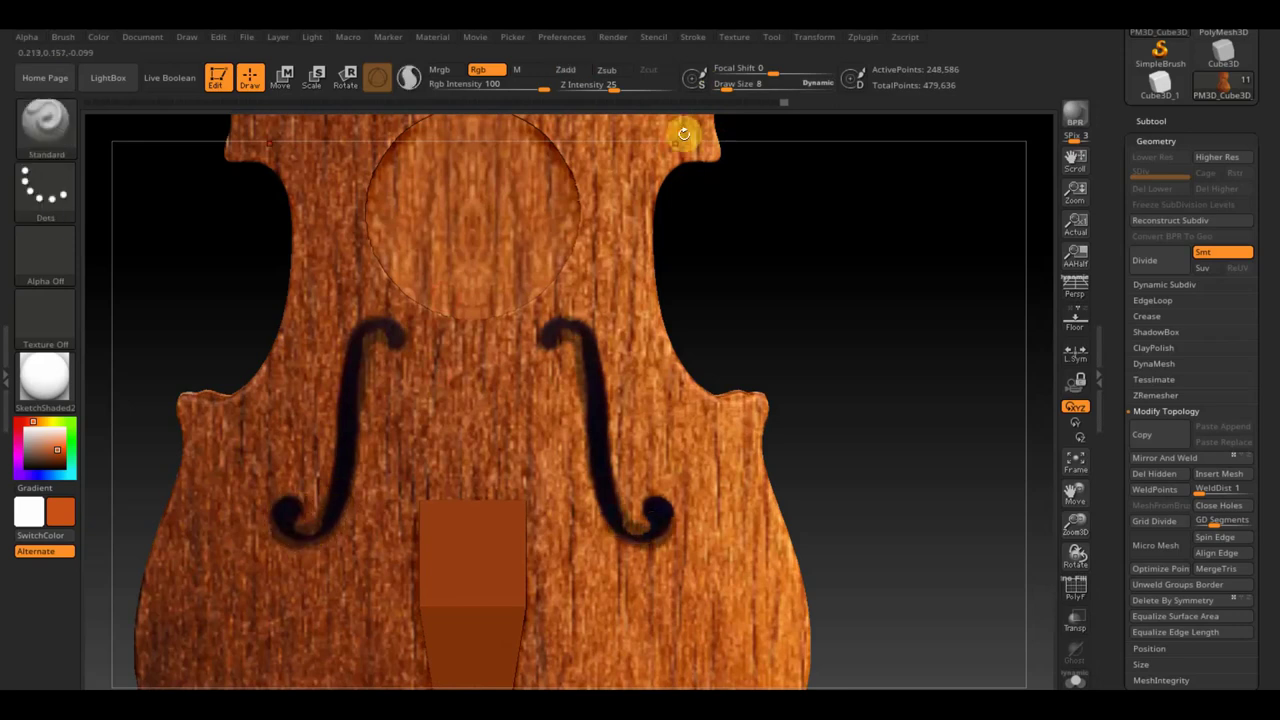
{"action": "key", "text": "ctrl"}
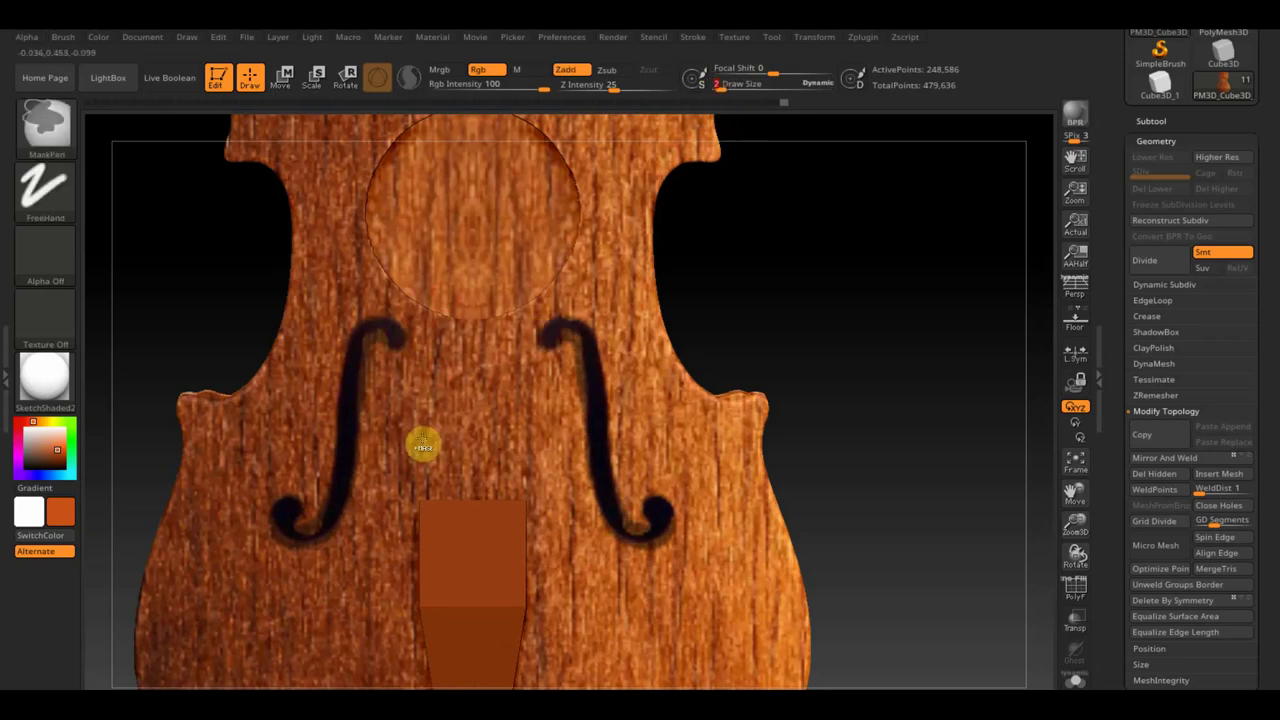
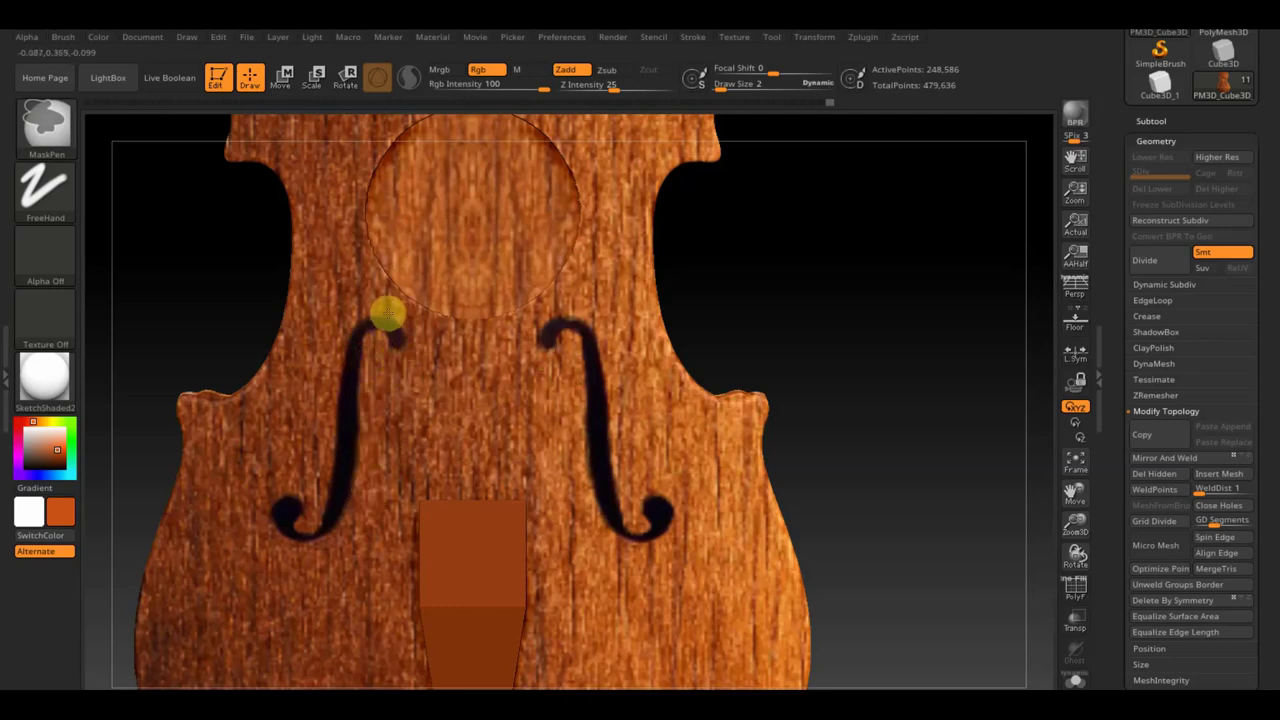
- Mask the violin and drag the tailpiece down along the Move gizmo's Y axis
{"action": "mouse_move", "coordinate": [763, 311]}
{"action": "left_mouse_down"}
{"action": "mouse_move", "coordinate": [700, 335]}
{"action": "mouse_move", "coordinate": [772, 341]}
{"action": "left_mouse_up"}
{"action": "key", "text": "ctrl"}
{"action": "left_click", "coordinate": [782, 344], "text": "ctrl"}
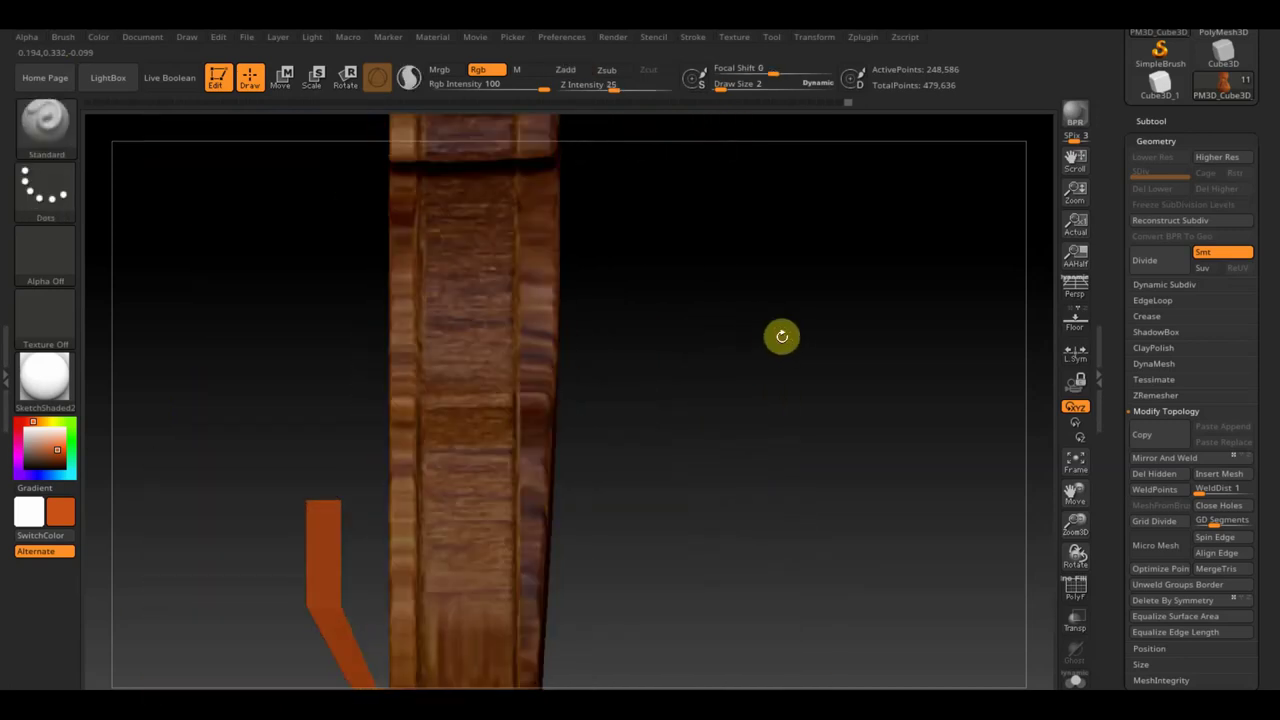
{"action": "left_click", "coordinate": [283, 77]}
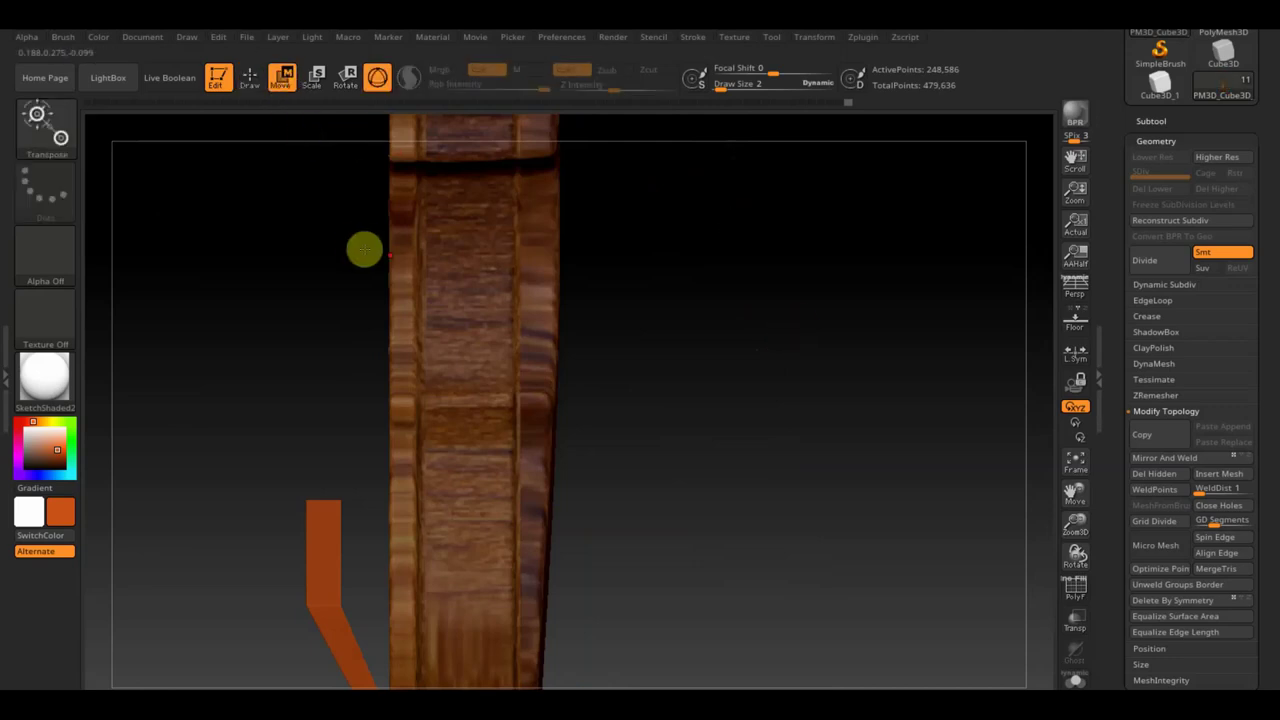
{"action": "mouse_move", "coordinate": [734, 426]}
{"action": "left_mouse_down"}
{"action": "mouse_move", "coordinate": [691, 291]}
{"action": "mouse_move", "coordinate": [743, 537]}
{"action": "mouse_move", "coordinate": [605, 367]}
{"action": "left_mouse_up"}
{"action": "left_click_drag", "start_coordinate": [432, 170], "coordinate": [431, 349]}
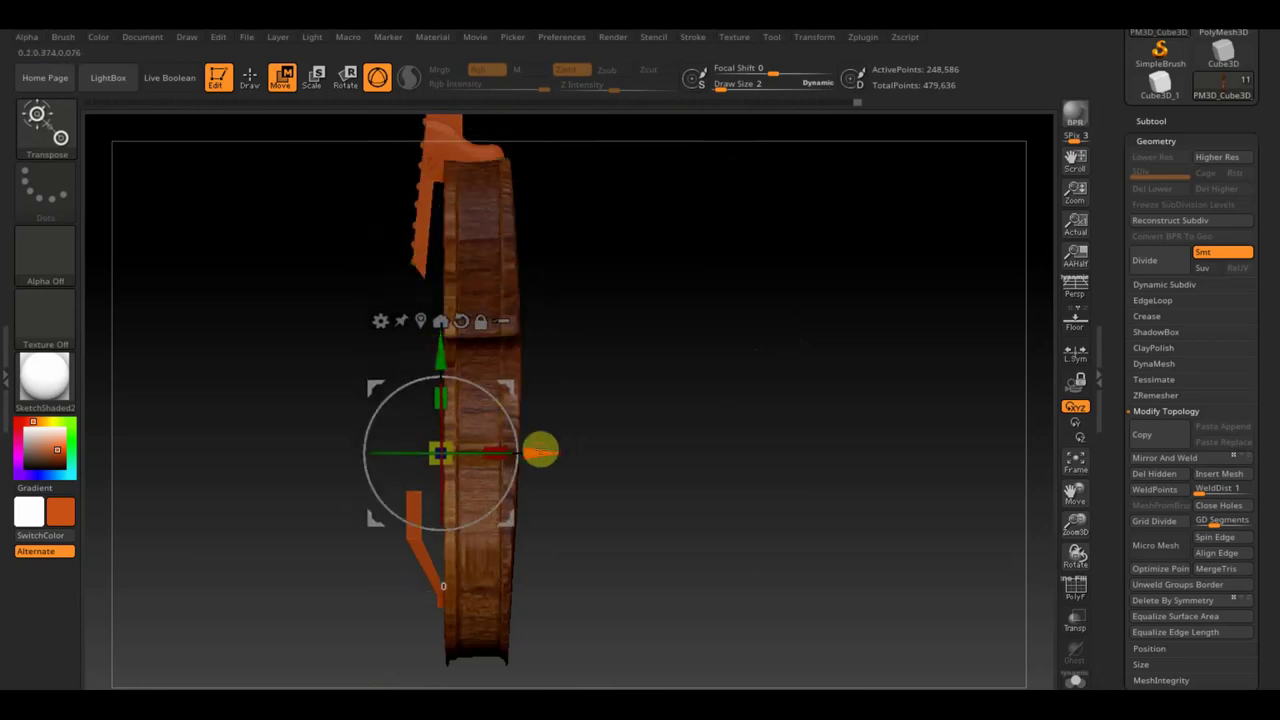
- Clear the mask from the whole violin and return to Draw mode
{"action": "mouse_move", "coordinate": [549, 449]}
{"action": "left_mouse_down"}
{"action": "mouse_move", "coordinate": [666, 443]}
{"action": "mouse_move", "coordinate": [729, 537]}
{"action": "mouse_move", "coordinate": [816, 538]}
{"action": "mouse_move", "coordinate": [826, 499]}
{"action": "left_mouse_up"}
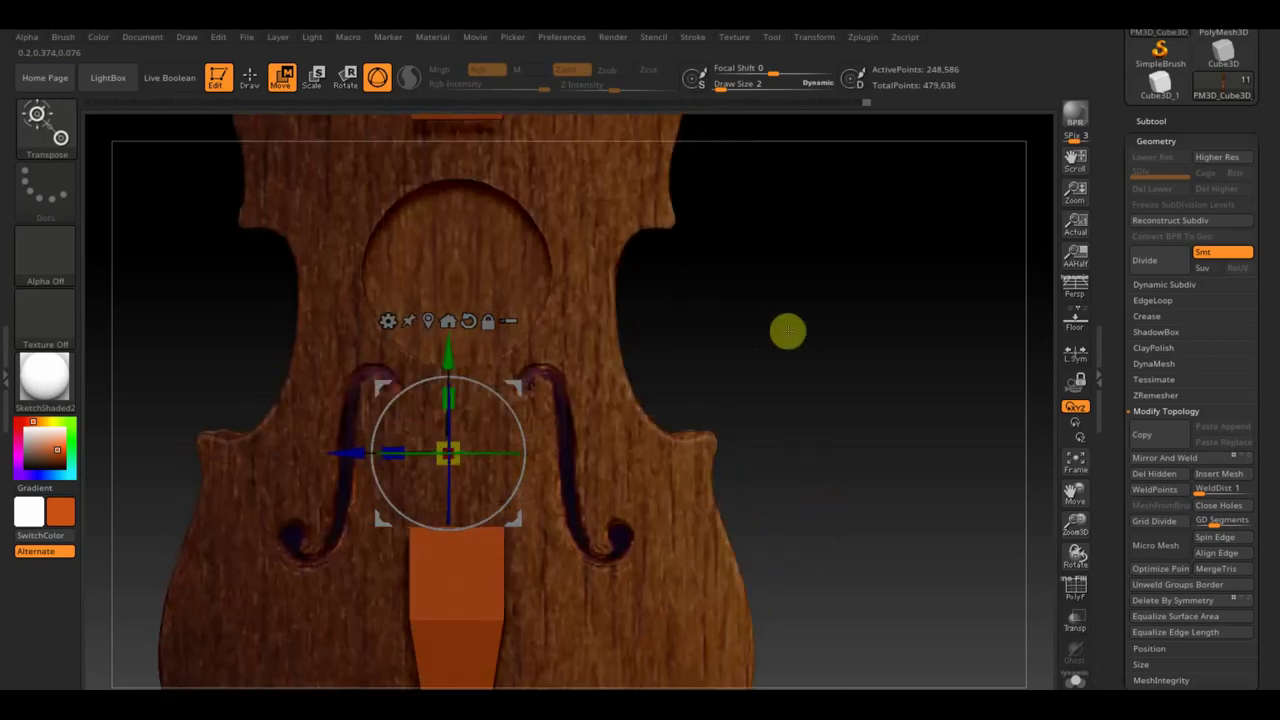
{"action": "key", "text": "ctrl"}
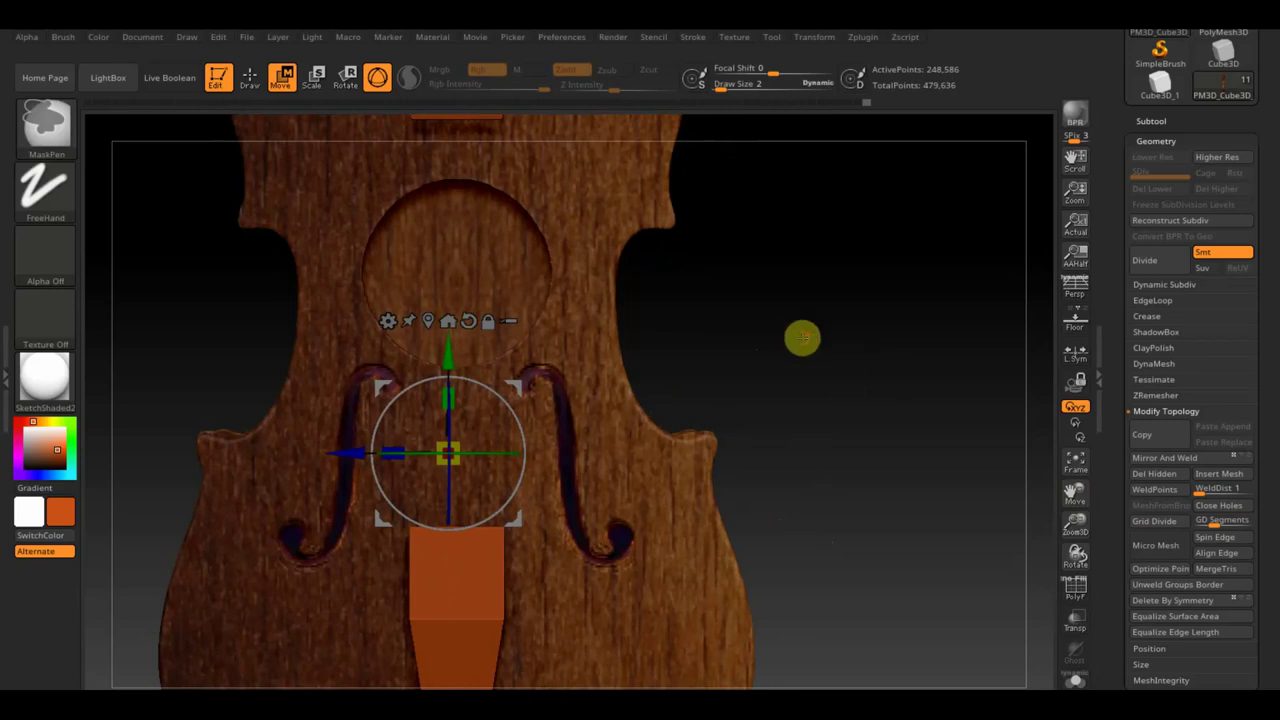
{"action": "left_click_drag", "start_coordinate": [803, 337], "coordinate": [846, 380], "text": "ctrl"}
{"action": "left_click", "coordinate": [255, 82]}
{"action": "mouse_move", "coordinate": [667, 361]}
{"action": "left_mouse_down"}
{"action": "mouse_move", "coordinate": [691, 380]}
{"action": "mouse_move", "coordinate": [671, 397]}
{"action": "left_mouse_up"}
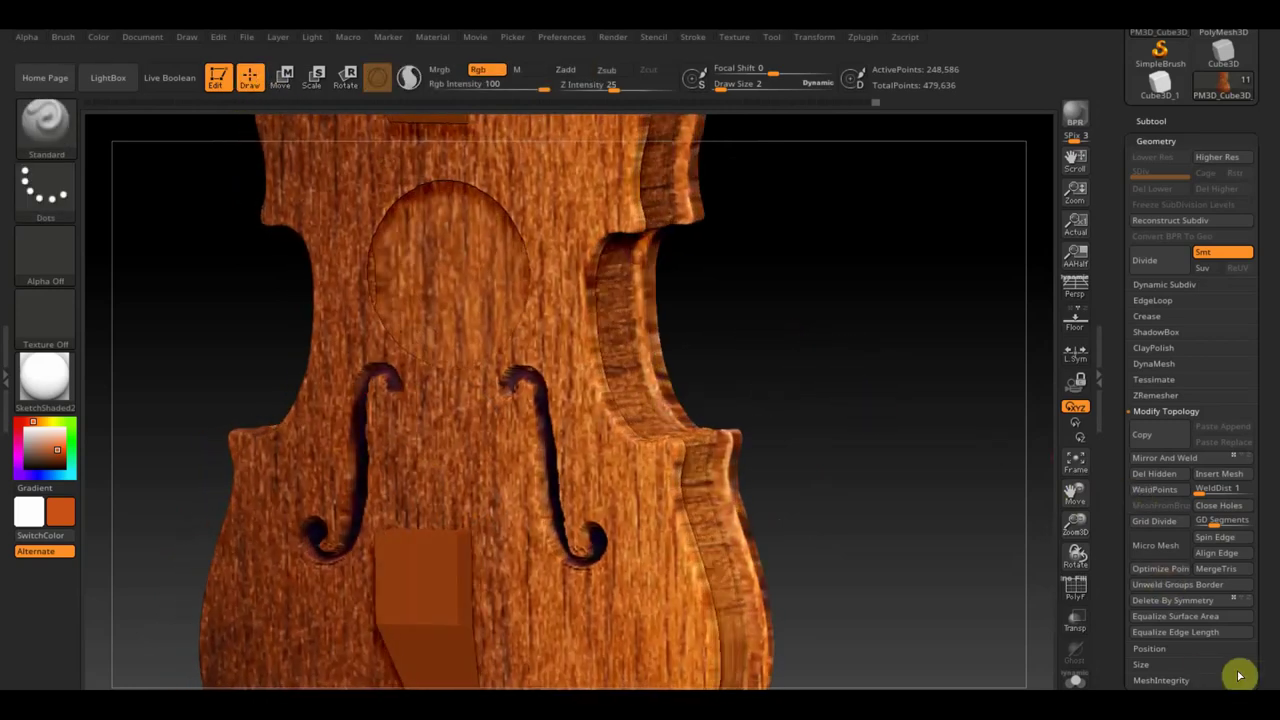
- Apply Deformation > Polish to the violin body's surface
{"action": "scroll", "coordinate": [1264, 620], "scroll_direction": "down", "scroll_amount": 5}
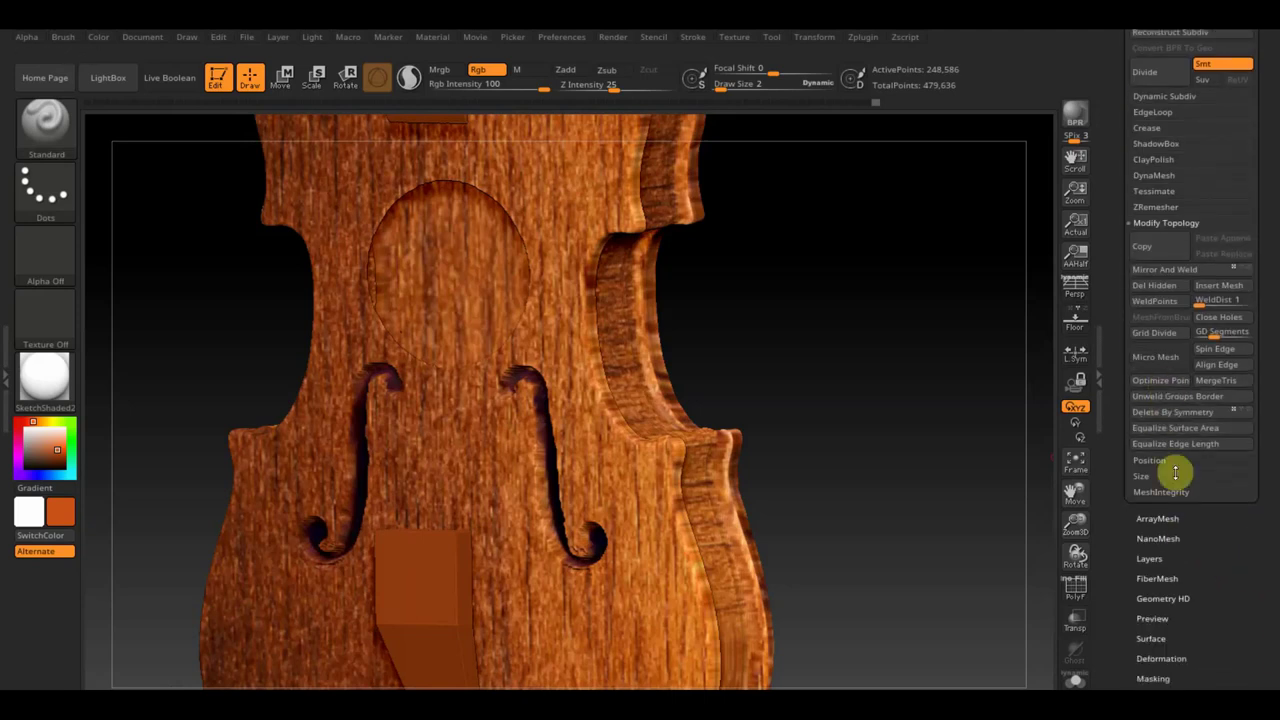
{"action": "scroll", "coordinate": [1208, 597], "scroll_direction": "down", "scroll_amount": 1}
{"action": "left_click", "coordinate": [1168, 624]}
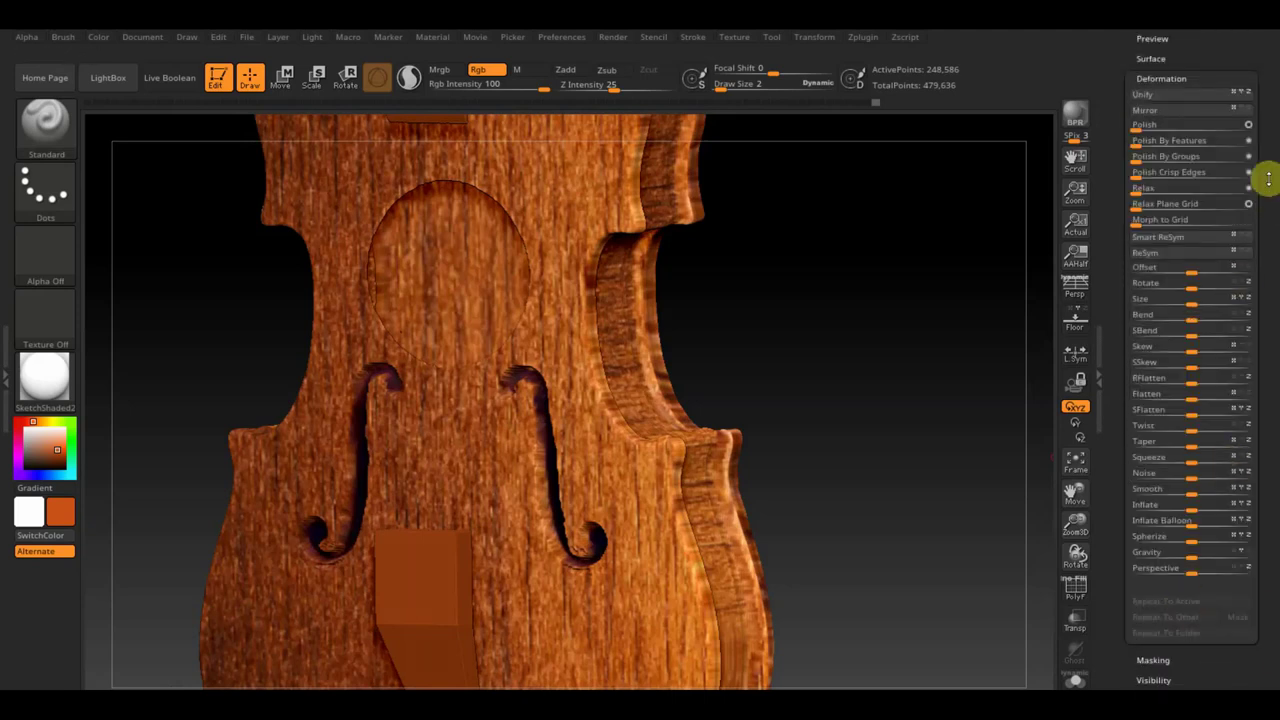
{"action": "left_click", "coordinate": [1138, 125]}
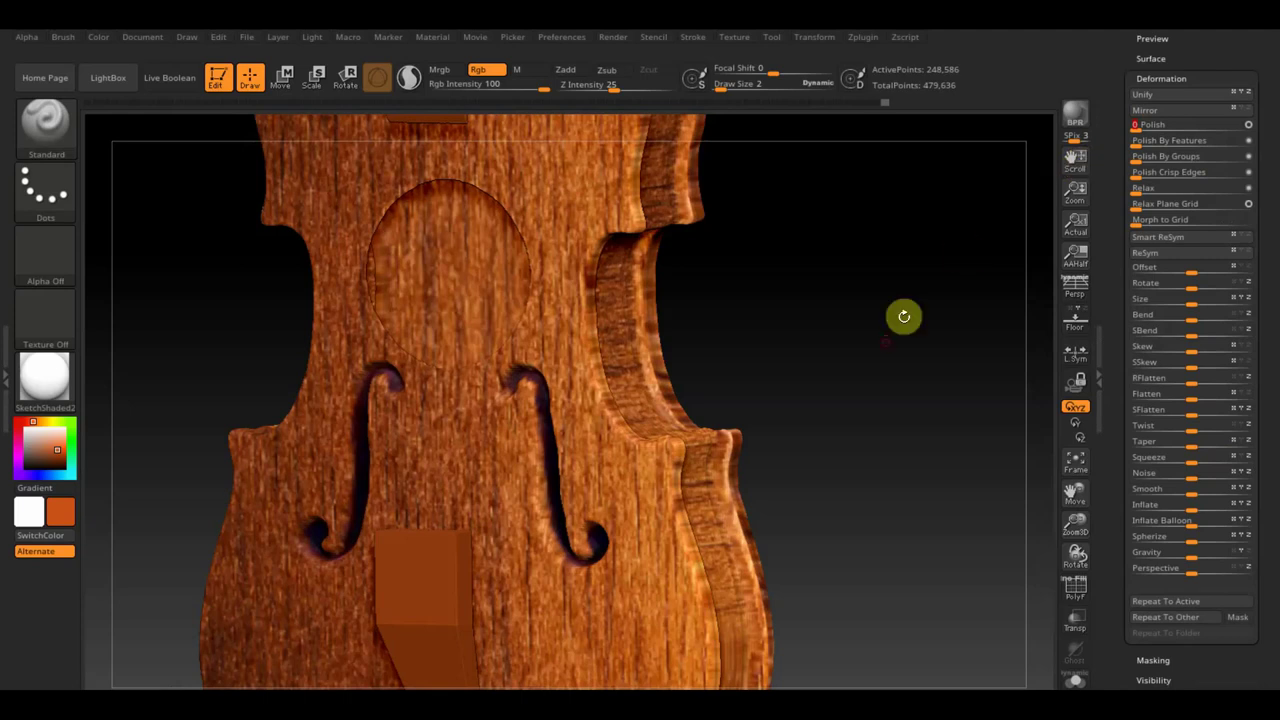
- Zoom out to frame the whole violin and select the neck subtool PM3D_Cube3D_3
{"action": "mouse_move", "coordinate": [903, 317]}
{"action": "left_mouse_down", "text": "shift"}
{"action": "mouse_move", "coordinate": [920, 343]}
{"action": "mouse_move", "coordinate": [868, 320]}
{"action": "mouse_move", "coordinate": [906, 351]}
{"action": "mouse_move", "coordinate": [908, 375]}
{"action": "left_mouse_up", "text": "shift"}
{"action": "left_click_drag", "start_coordinate": [860, 463], "coordinate": [785, 323], "text": "alt"}
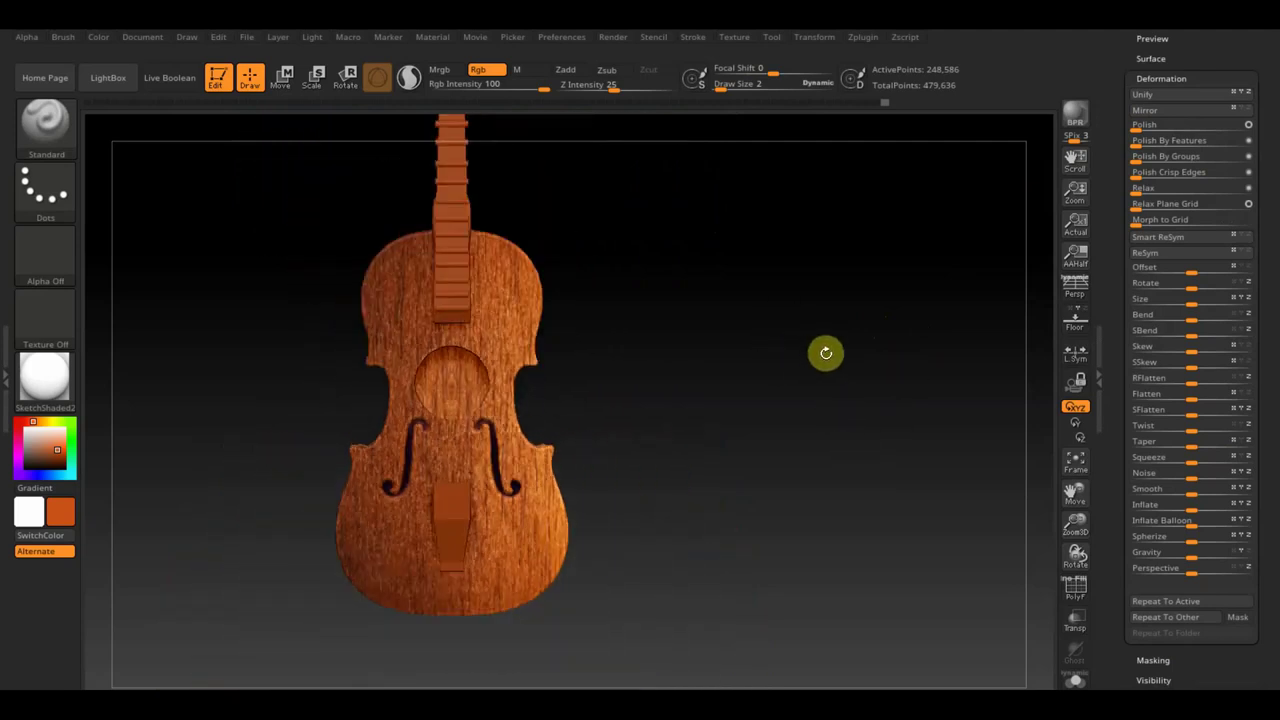
{"action": "mouse_move", "coordinate": [796, 350]}
{"action": "left_mouse_down", "text": "alt"}
{"action": "mouse_move", "coordinate": [806, 423]}
{"action": "mouse_move", "coordinate": [788, 397]}
{"action": "left_mouse_up", "text": "alt"}
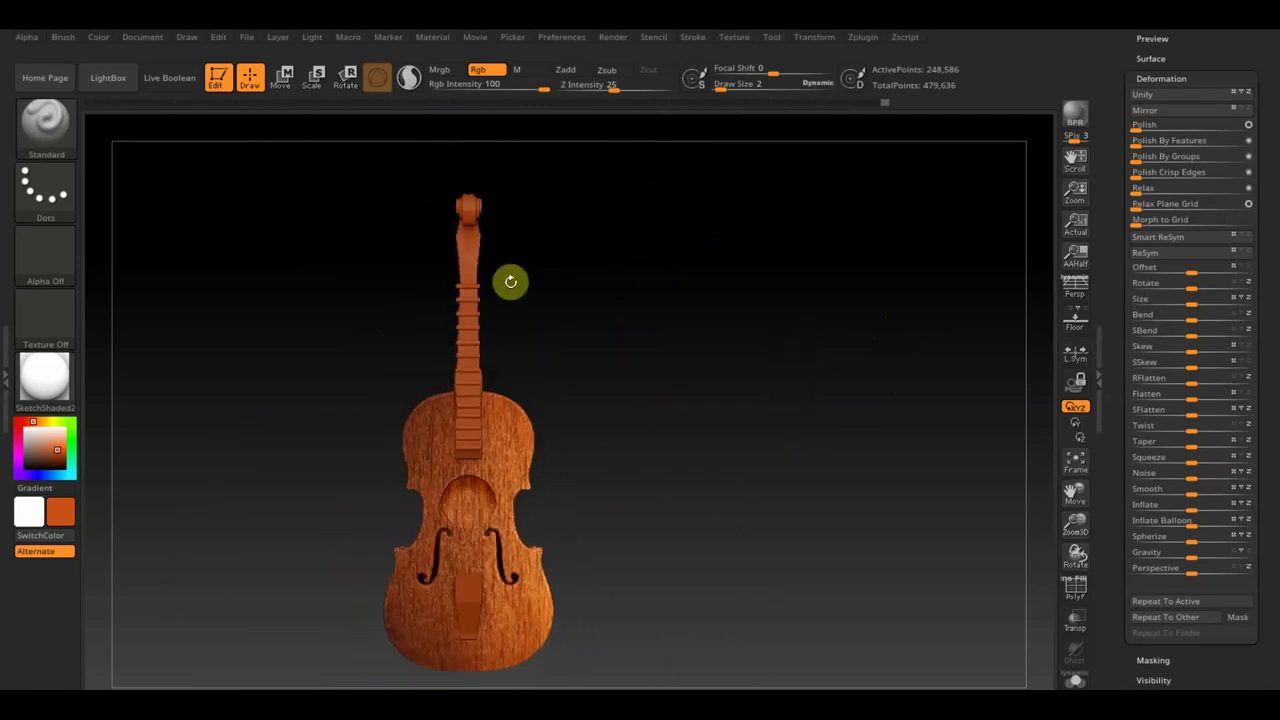
{"action": "left_click", "coordinate": [471, 268], "text": "alt"}
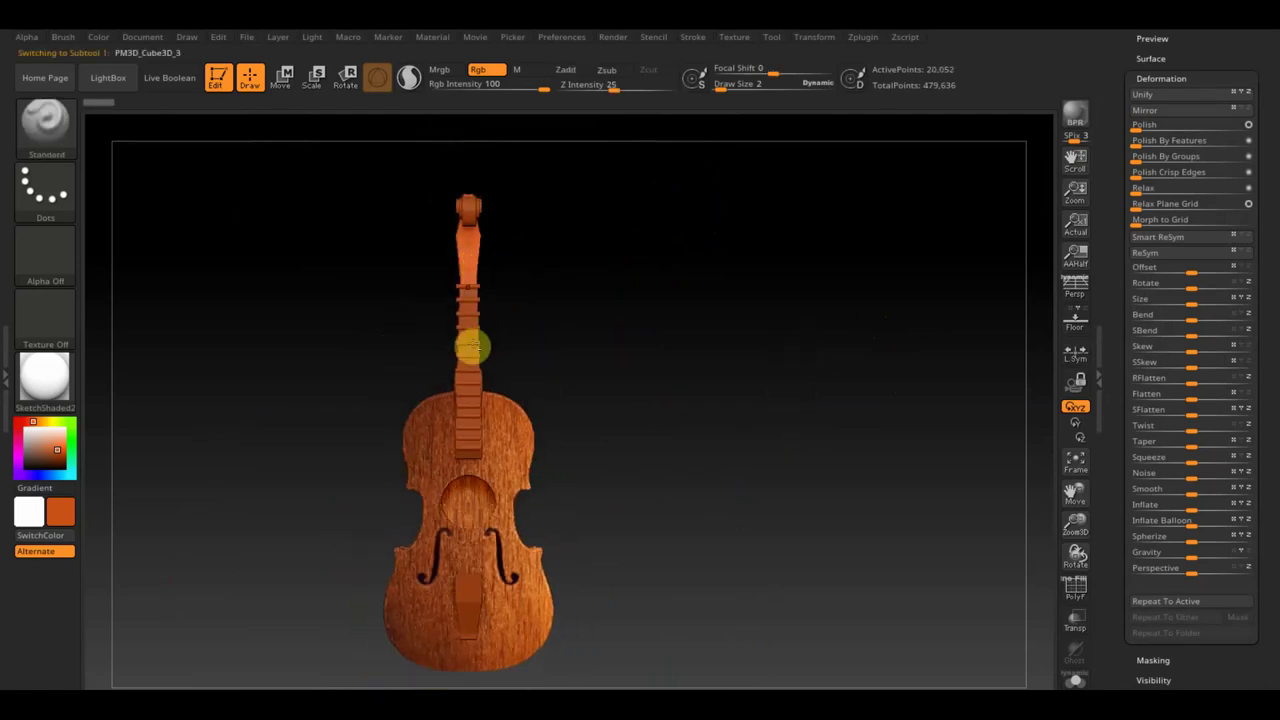
- Select fingerboard subtool PM3D_Cube3D_4 and shrink the wood texture into the top-left corner
{"action": "left_click", "coordinate": [468, 338], "text": "alt"}
{"action": "key", "text": "shift+z"}
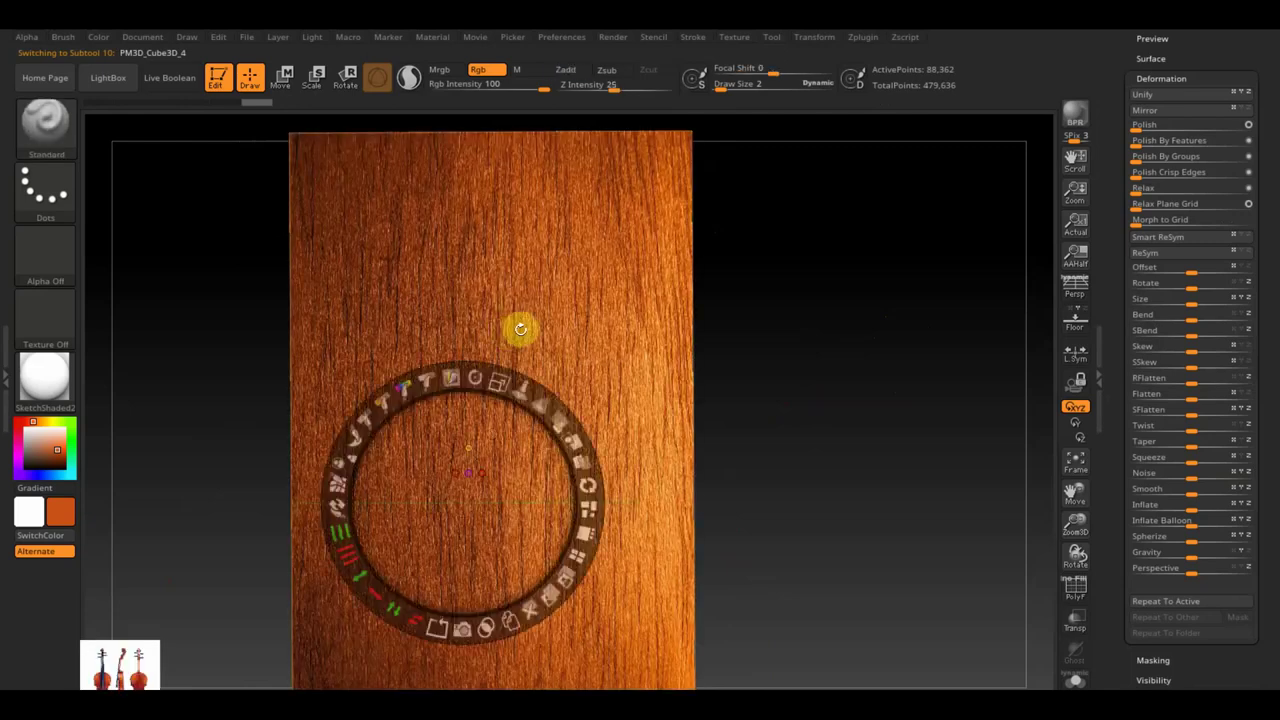
{"action": "left_click", "coordinate": [500, 380]}
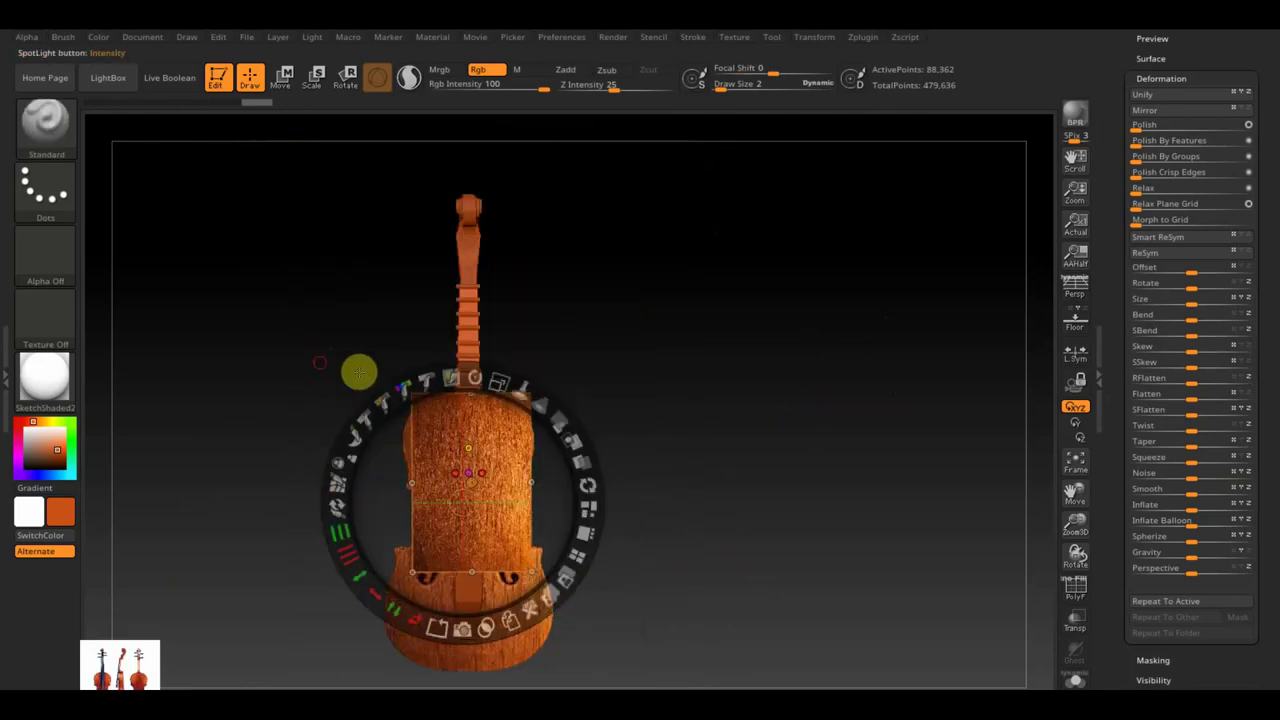
{"action": "left_click_drag", "start_coordinate": [500, 445], "coordinate": [140, 220]}
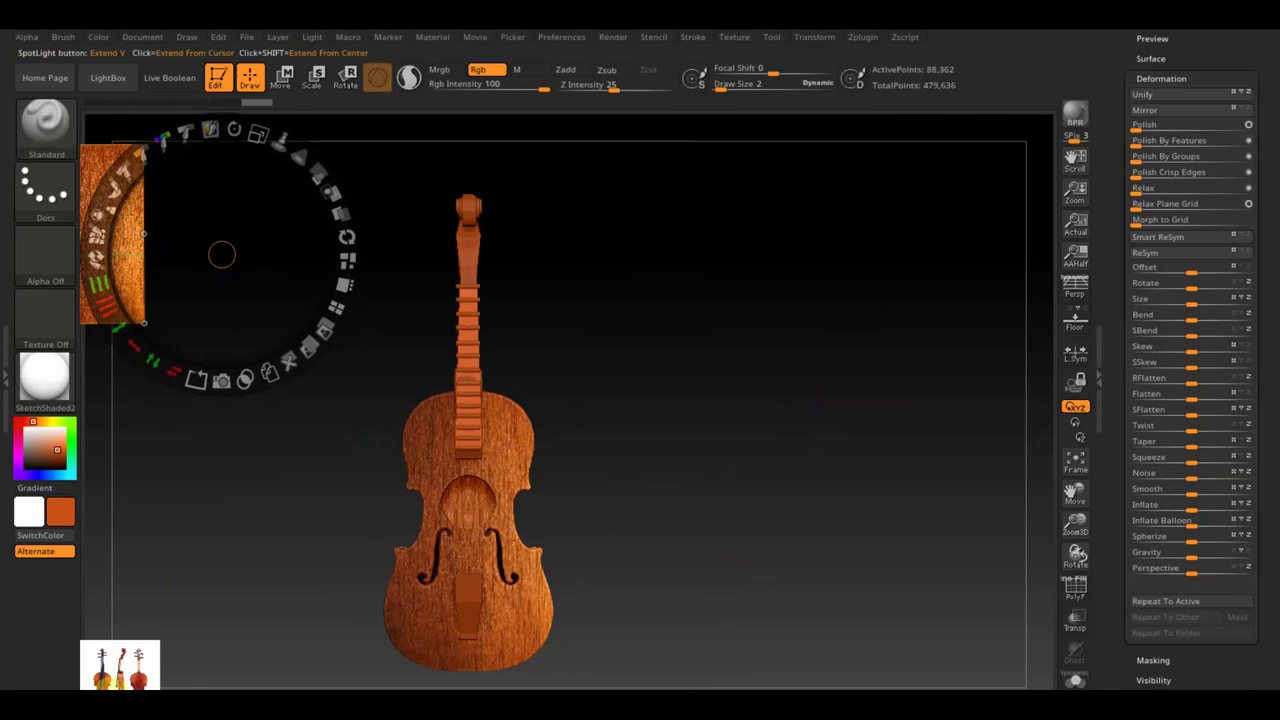
- Enlarge and fade the violin reference image across the canvas
{"action": "left_click", "coordinate": [120, 664]}
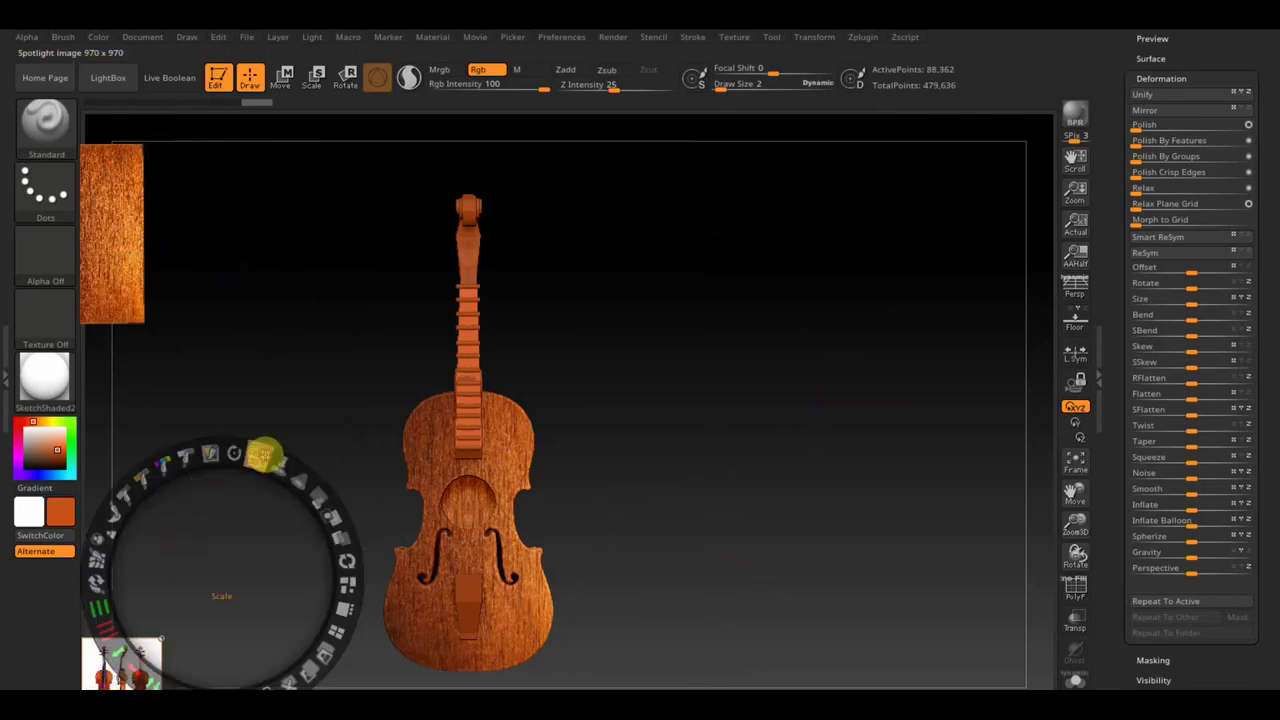
{"action": "left_click_drag", "start_coordinate": [262, 455], "coordinate": [582, 232]}
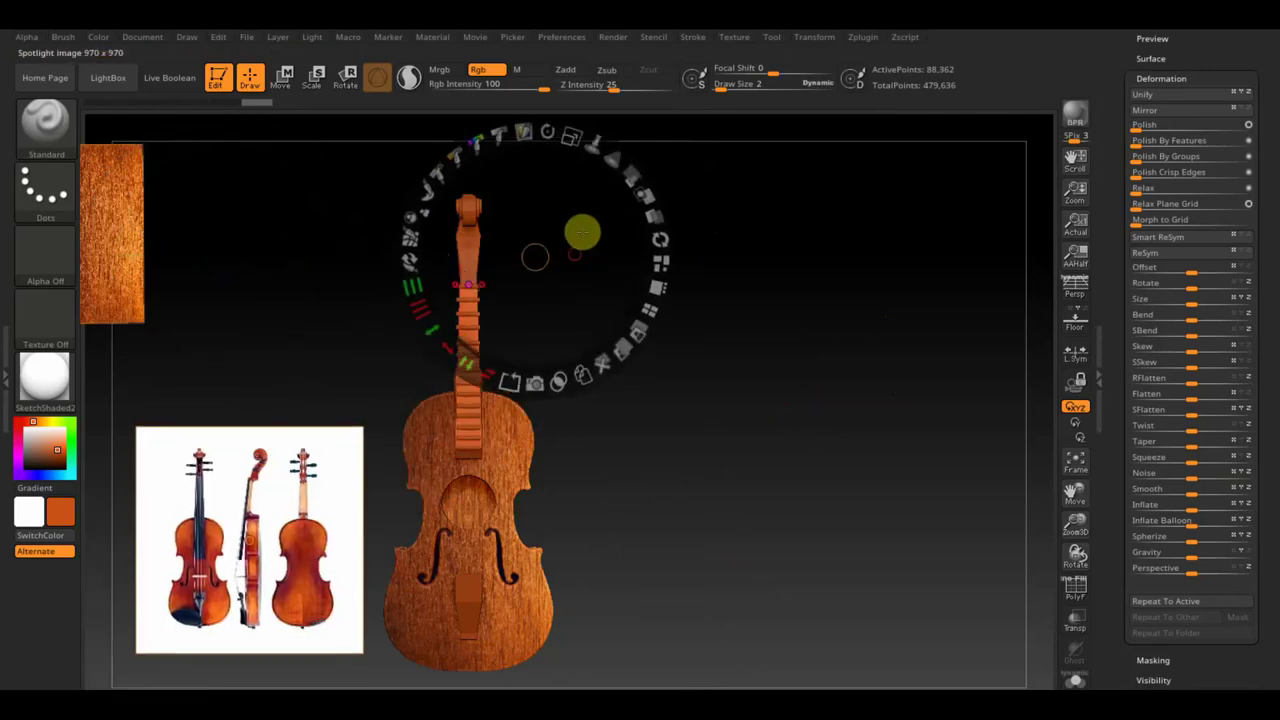
{"action": "mouse_move", "coordinate": [580, 137]}
{"action": "left_mouse_down"}
{"action": "mouse_move", "coordinate": [597, 231]}
{"action": "mouse_move", "coordinate": [840, 174]}
{"action": "left_mouse_up"}
{"action": "left_click", "coordinate": [345, 616]}
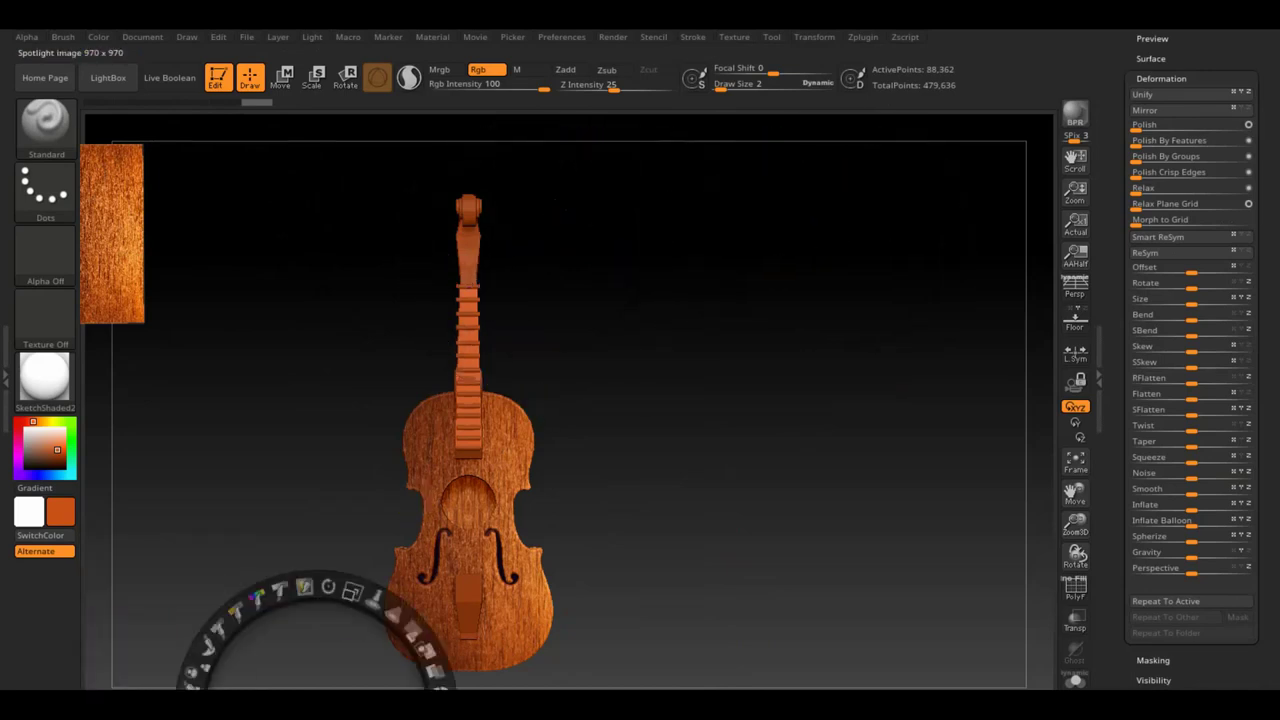
{"action": "mouse_move", "coordinate": [311, 665]}
{"action": "left_mouse_down"}
{"action": "mouse_move", "coordinate": [463, 206]}
{"action": "mouse_move", "coordinate": [654, 157]}
{"action": "left_mouse_up"}
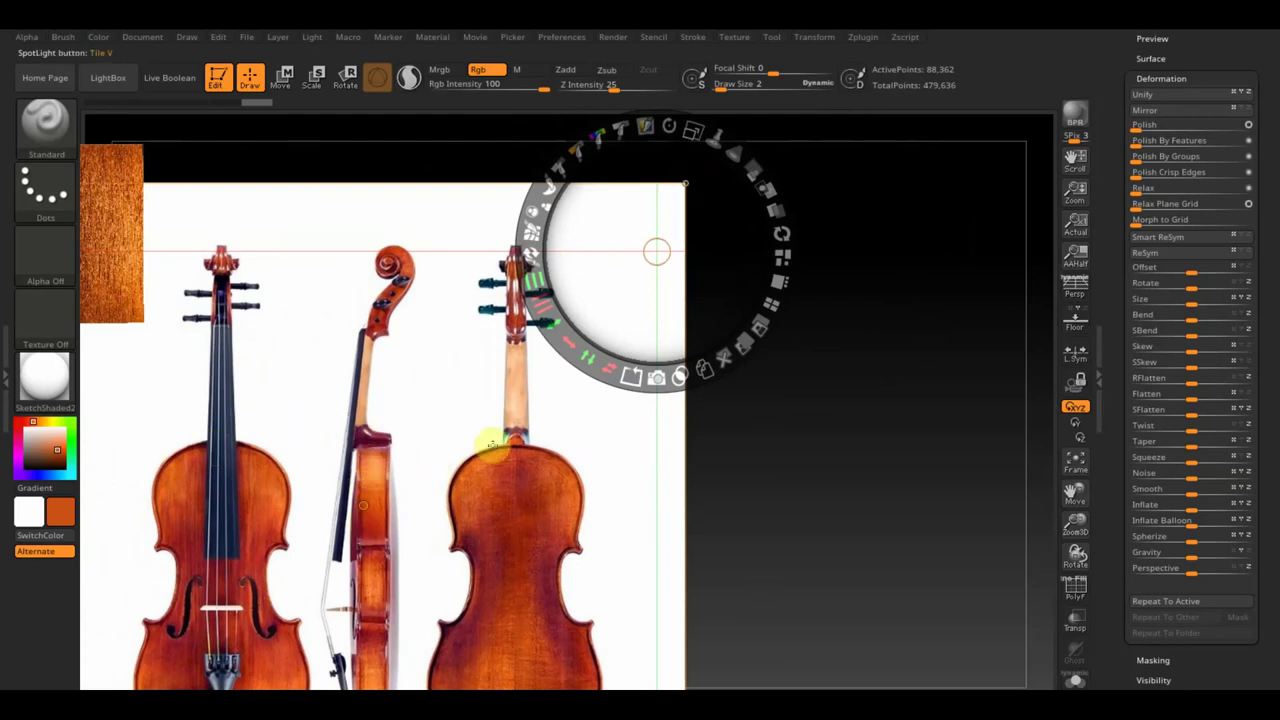
- Hide the reference images and turn the violin to a side view
{"action": "key", "text": "shift+z"}
{"action": "mouse_move", "coordinate": [591, 380]}
{"action": "left_mouse_down"}
{"action": "mouse_move", "coordinate": [514, 404]}
{"action": "mouse_move", "coordinate": [569, 391]}
{"action": "left_mouse_up"}
{"action": "key", "text": "ctrl"}
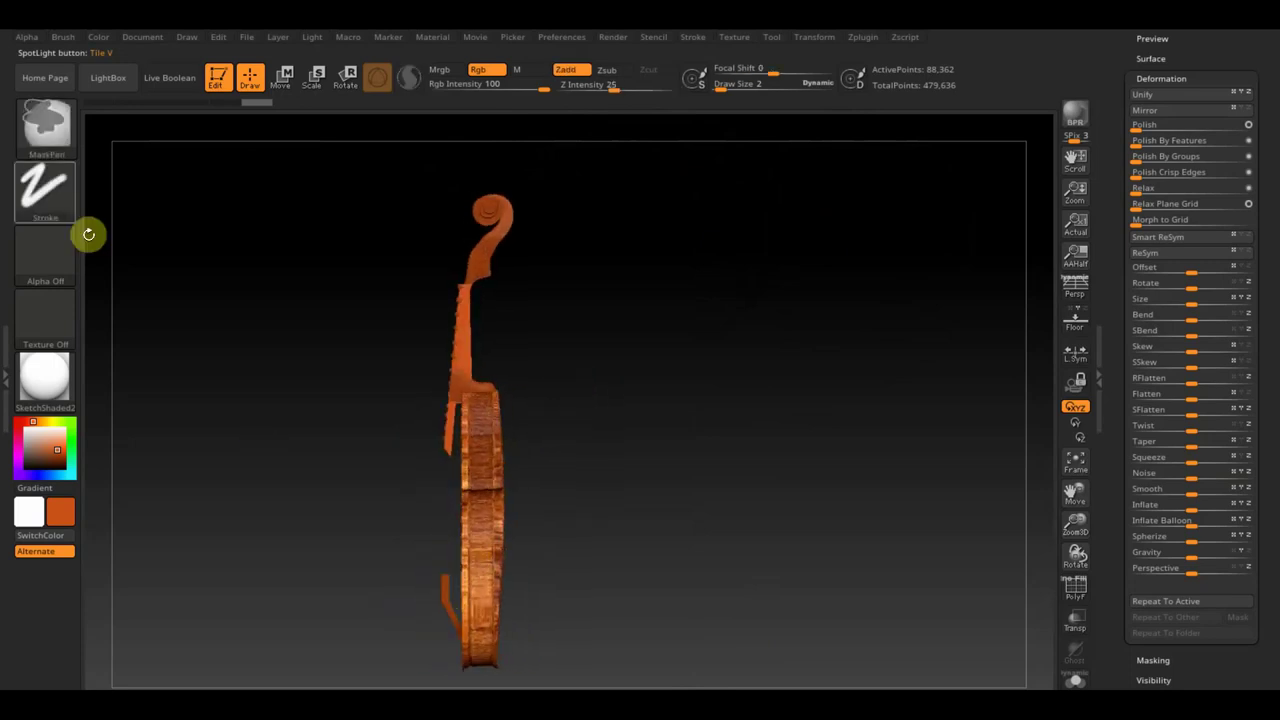
- Mask along the fingerboard with a Curve stroke and invert the mask to isolate it
{"action": "left_click", "coordinate": [66, 194]}
{"action": "left_click", "coordinate": [193, 245]}
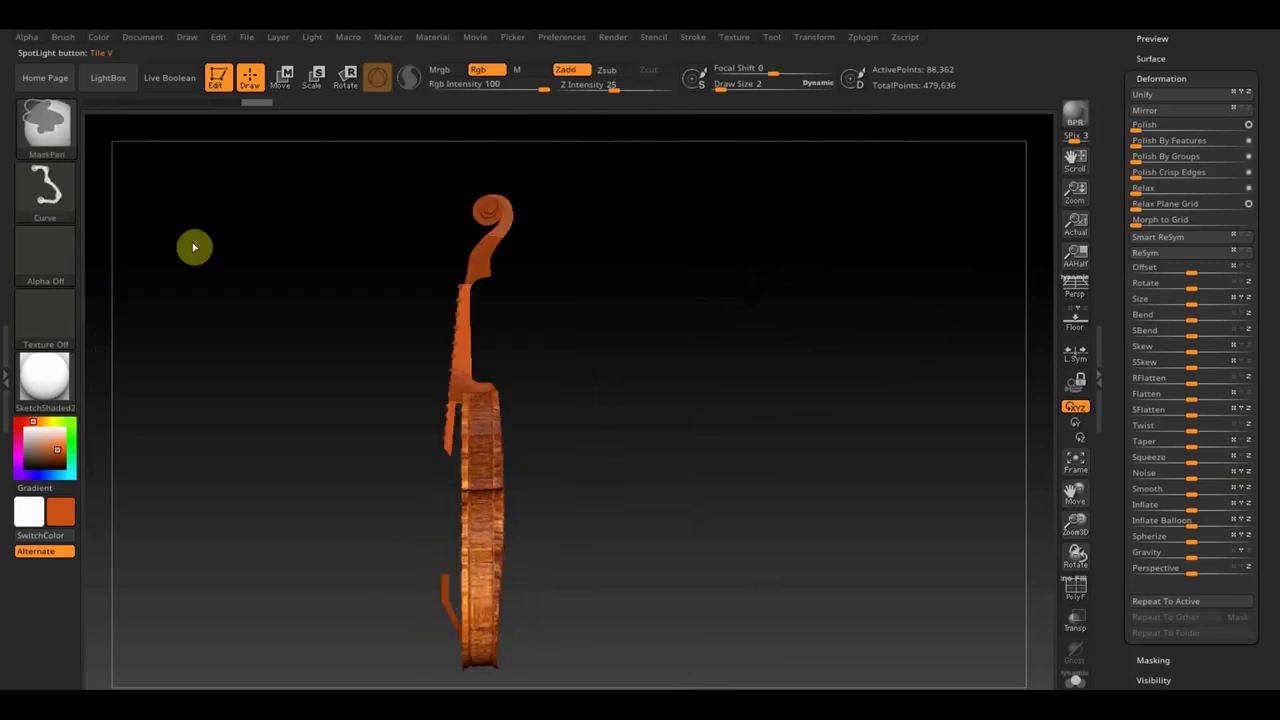
{"action": "mouse_move", "coordinate": [437, 560]}
{"action": "left_mouse_down", "text": "ctrl"}
{"action": "mouse_move", "coordinate": [433, 648]}
{"action": "mouse_move", "coordinate": [473, 194]}
{"action": "left_mouse_up", "text": "ctrl"}
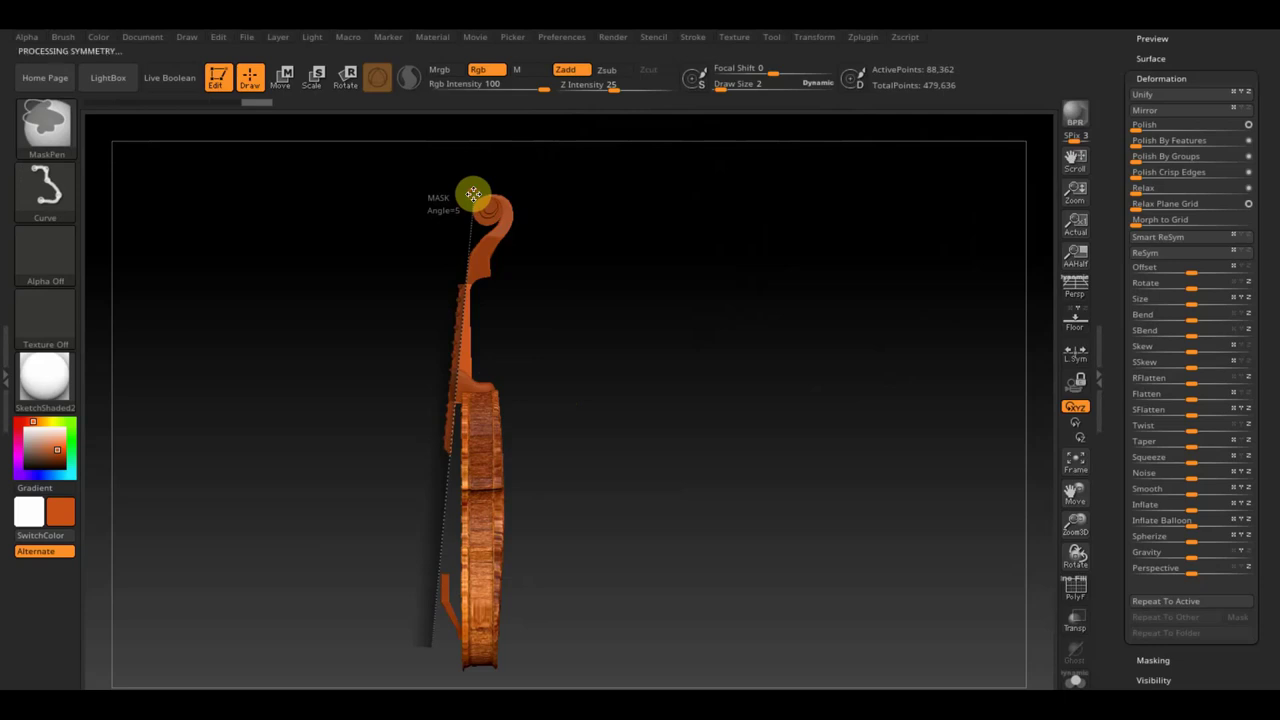
{"action": "left_click_drag", "start_coordinate": [473, 194], "coordinate": [473, 194], "text": "ctrl"}
{"action": "key", "text": "ctrl"}
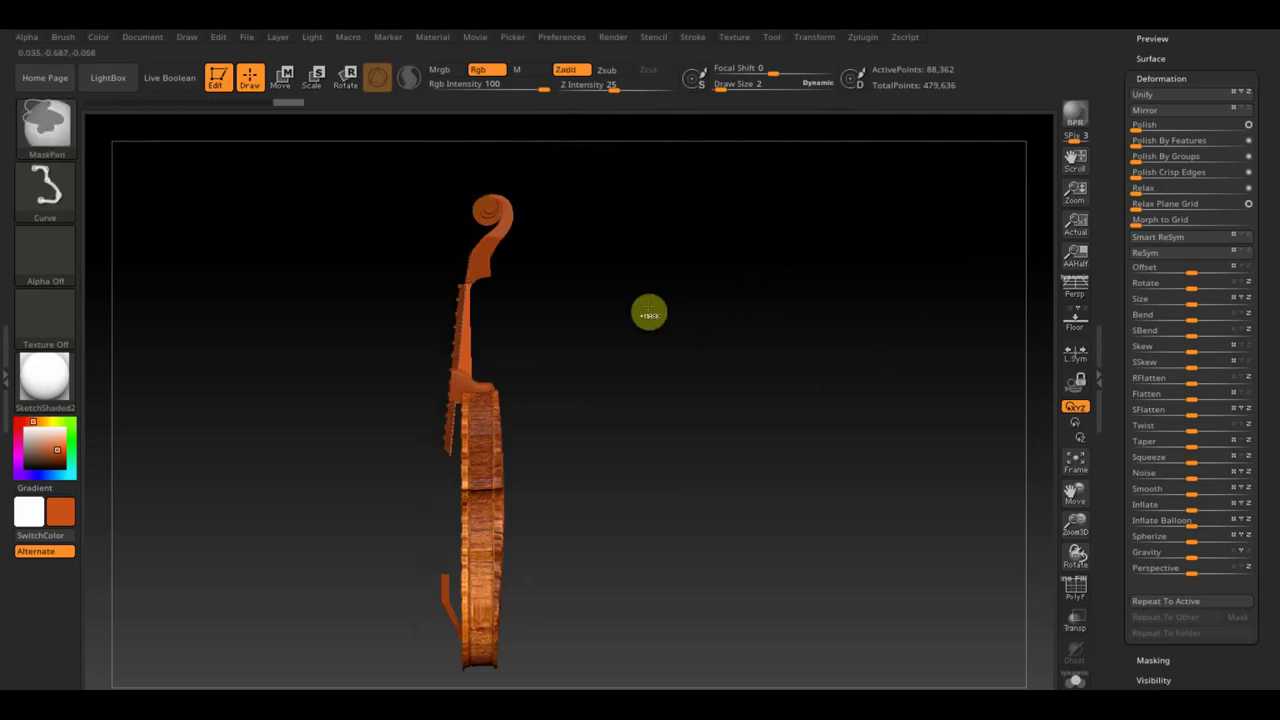
{"action": "left_click", "coordinate": [649, 313], "text": "ctrl"}
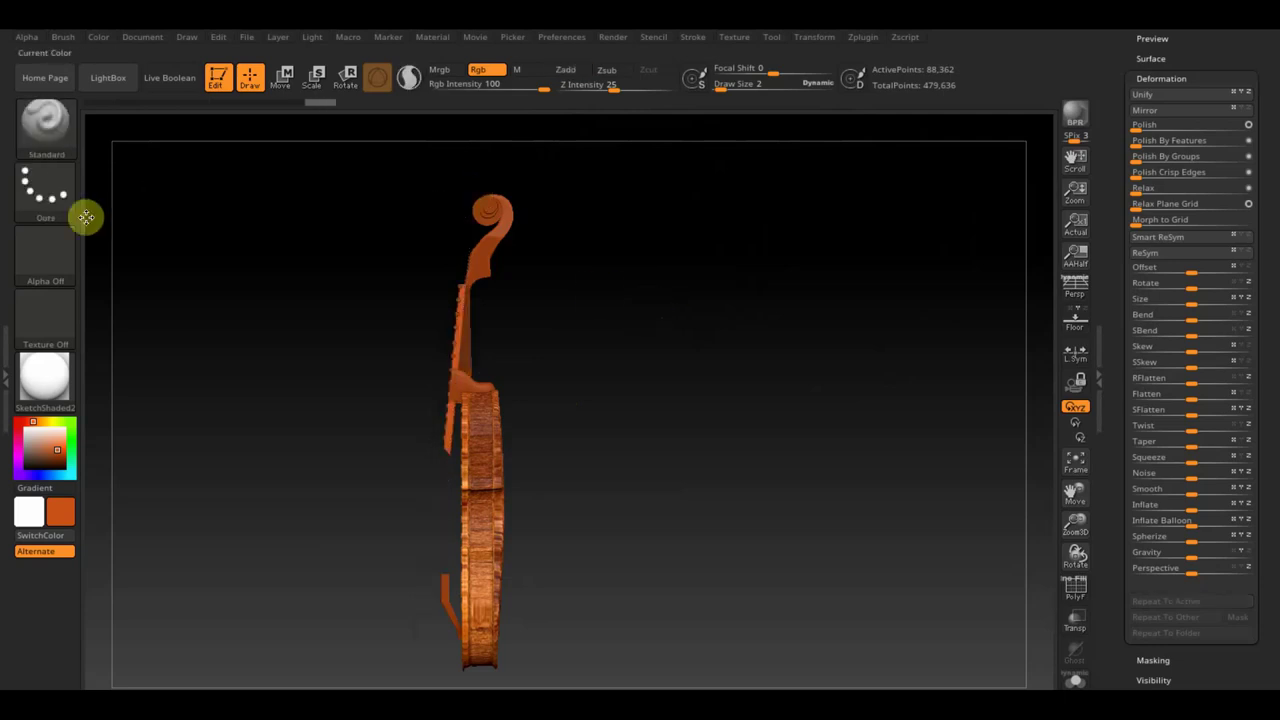
- Paint the fingerboard black at Draw Size 65 and clear the mask
{"action": "left_click", "coordinate": [60, 512]}
{"action": "left_click", "coordinate": [56, 598]}
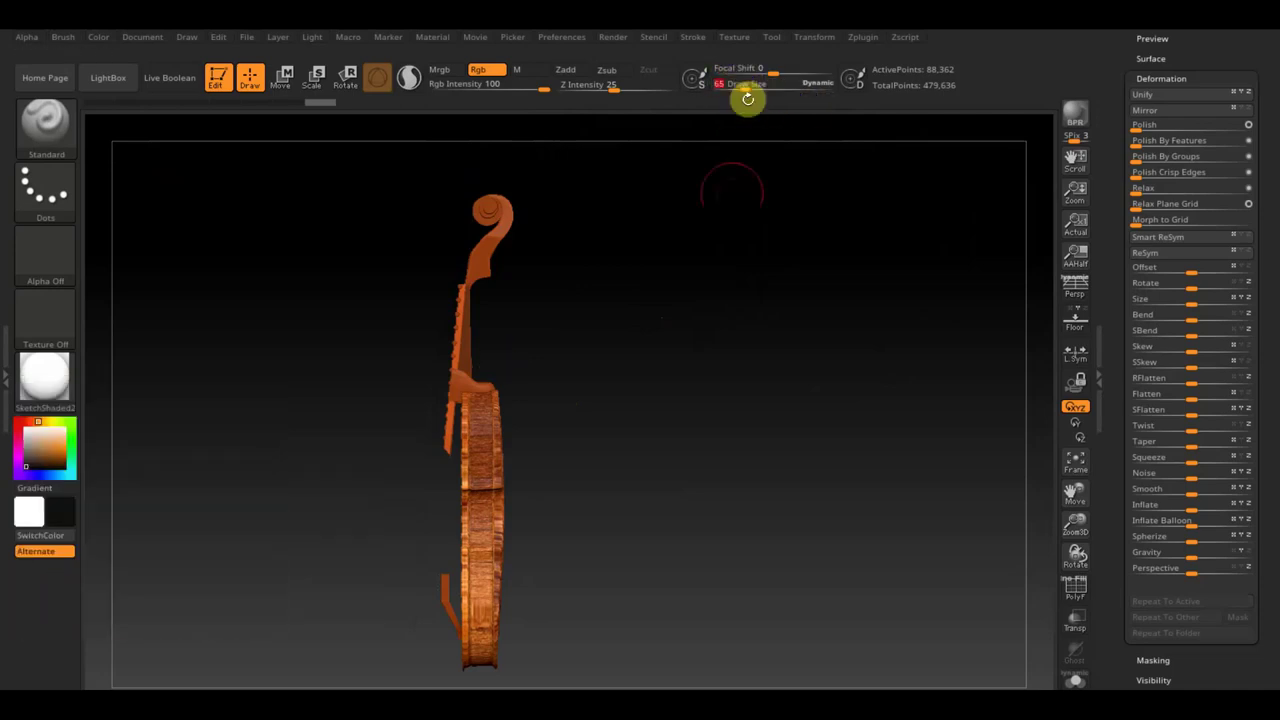
{"action": "mouse_move", "coordinate": [748, 274]}
{"action": "left_mouse_down"}
{"action": "mouse_move", "coordinate": [444, 353]}
{"action": "mouse_move", "coordinate": [452, 456]}
{"action": "left_mouse_up"}
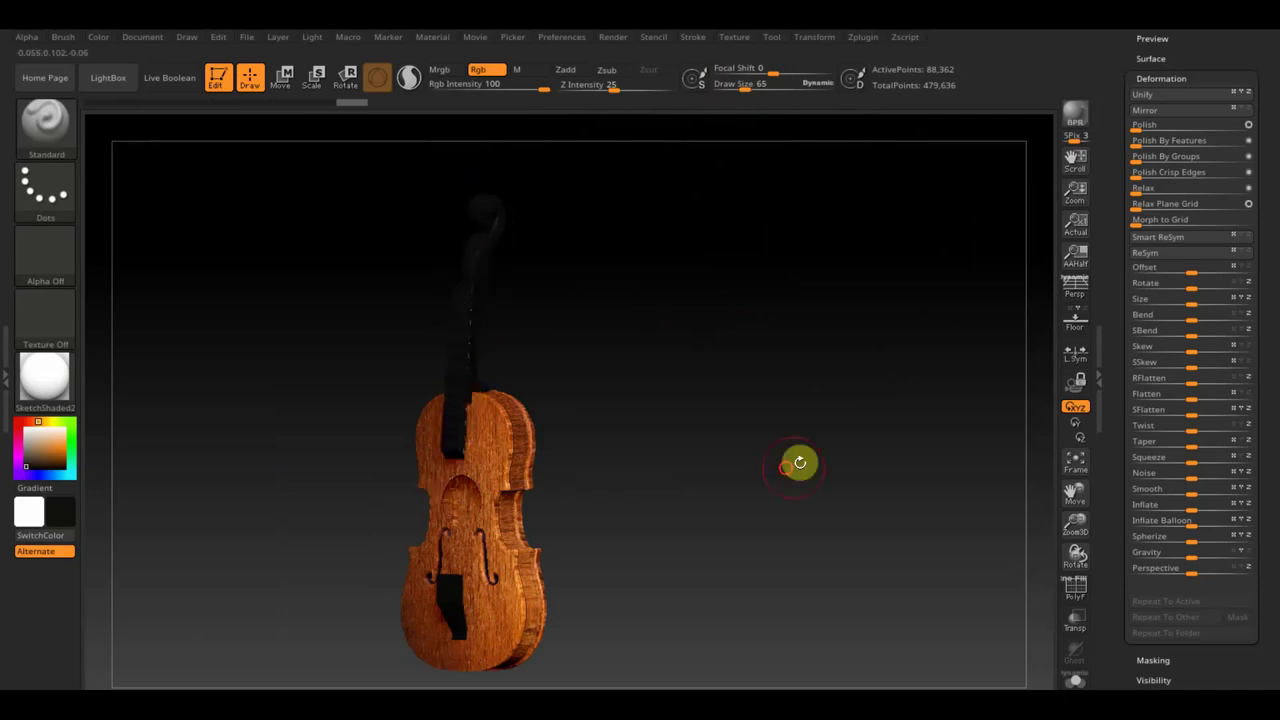
{"action": "left_click_drag", "start_coordinate": [797, 460], "coordinate": [749, 471], "text": "shift"}
{"action": "left_click", "coordinate": [779, 468], "text": "ctrl"}
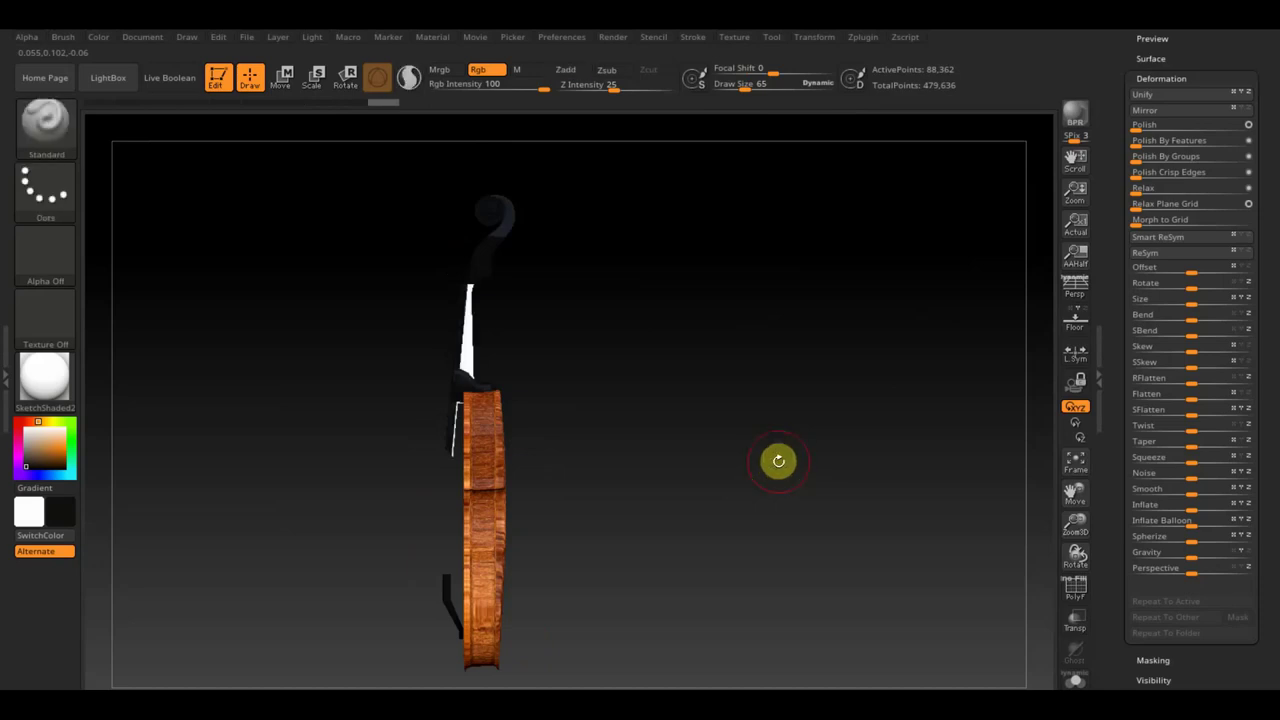
- Fade, enlarge and align the violin references with the model, then hide them
{"action": "key", "text": "shift+z"}
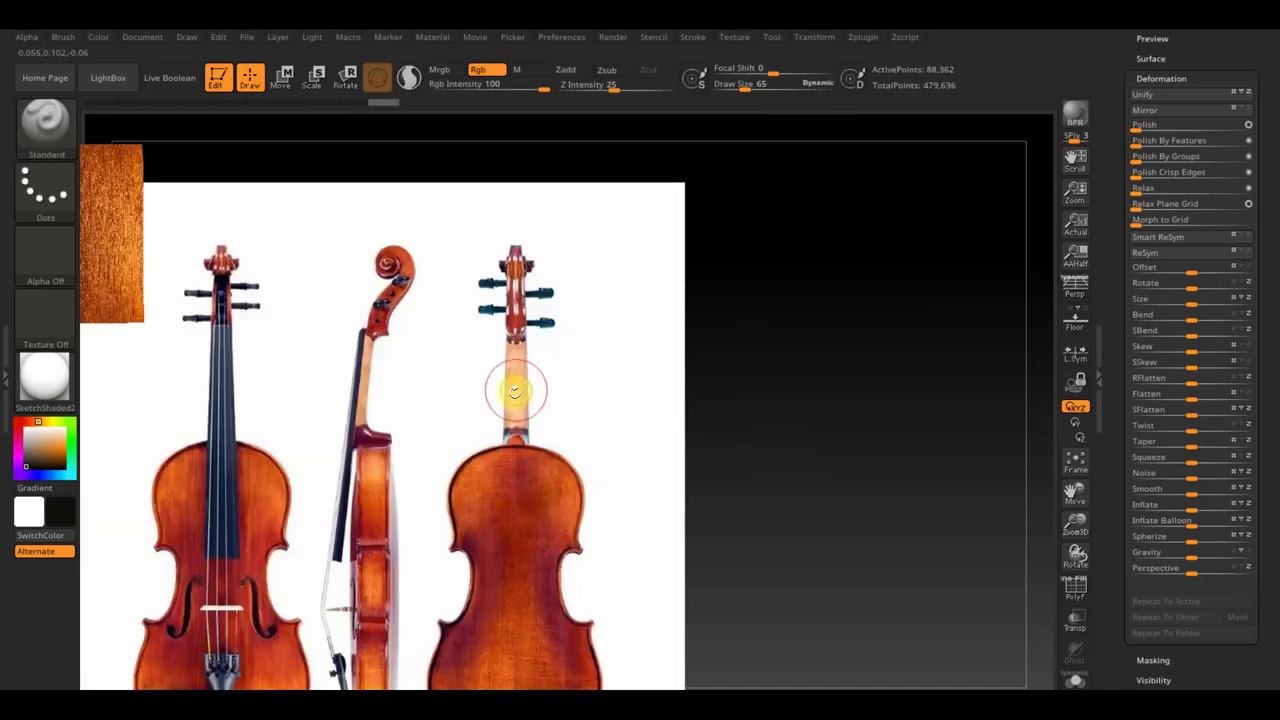
{"action": "key", "text": "z"}
{"action": "left_click_drag", "start_coordinate": [760, 175], "coordinate": [651, 134]}
{"action": "left_click_drag", "start_coordinate": [650, 268], "coordinate": [617, 263]}
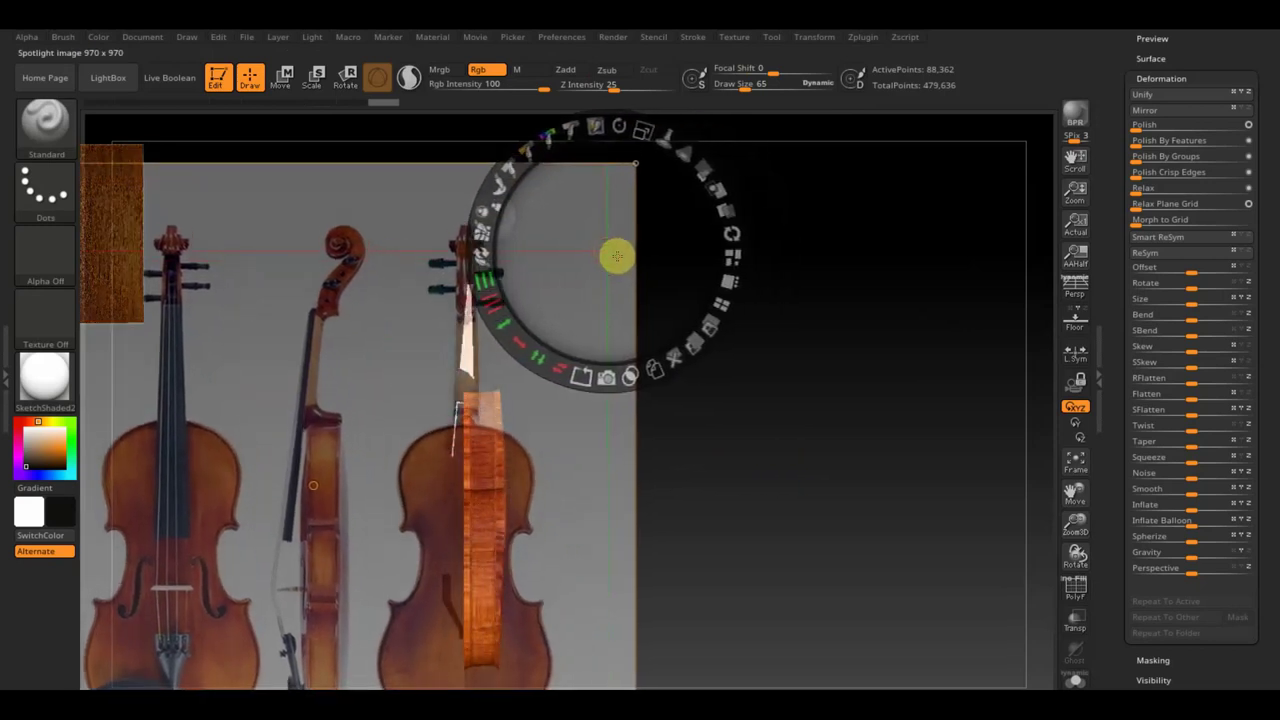
{"action": "left_click_drag", "start_coordinate": [646, 126], "coordinate": [660, 131]}
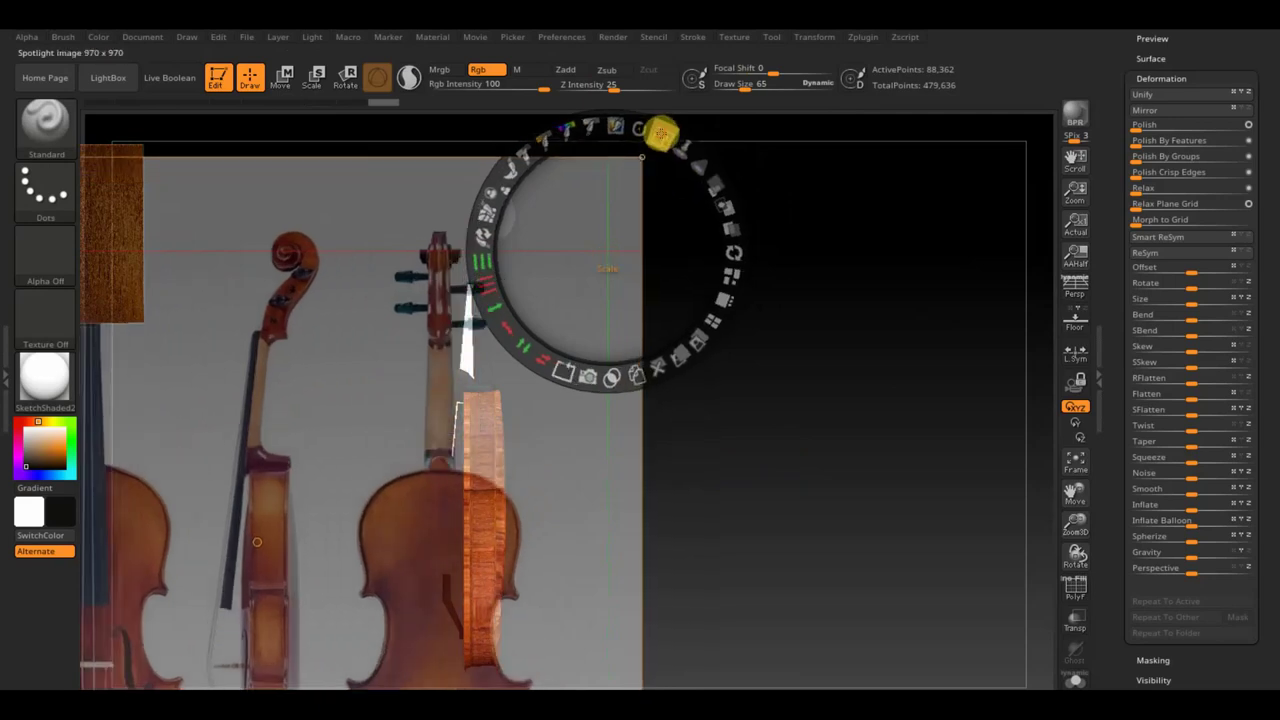
{"action": "left_click_drag", "start_coordinate": [257, 541], "coordinate": [284, 494]}
{"action": "left_click_drag", "start_coordinate": [663, 149], "coordinate": [757, 211]}
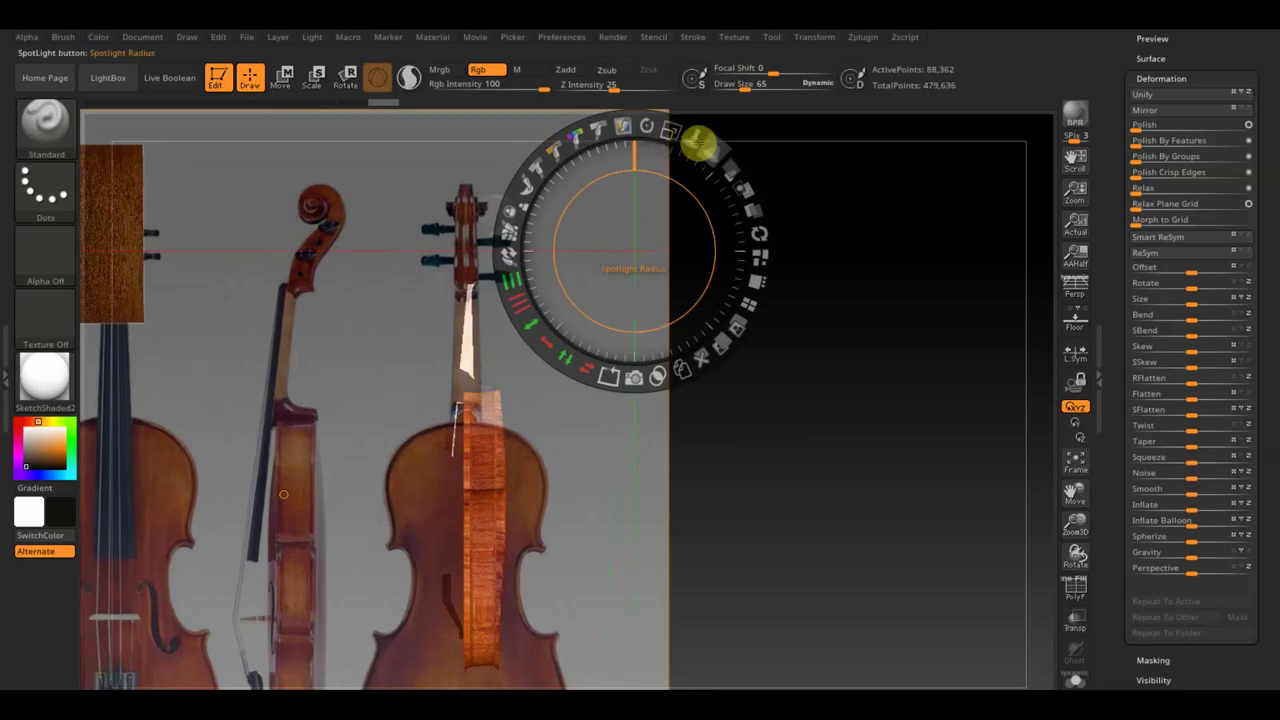
{"action": "key", "text": "z"}
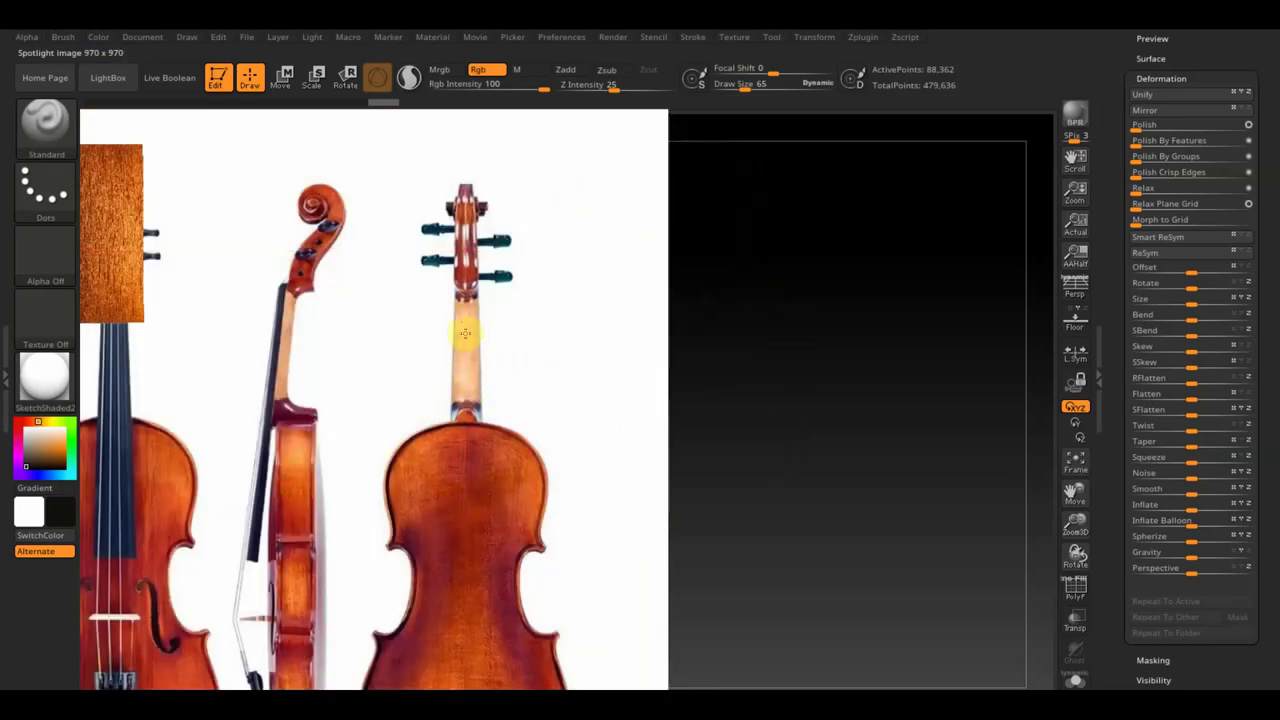
{"action": "key", "text": "shift+z"}
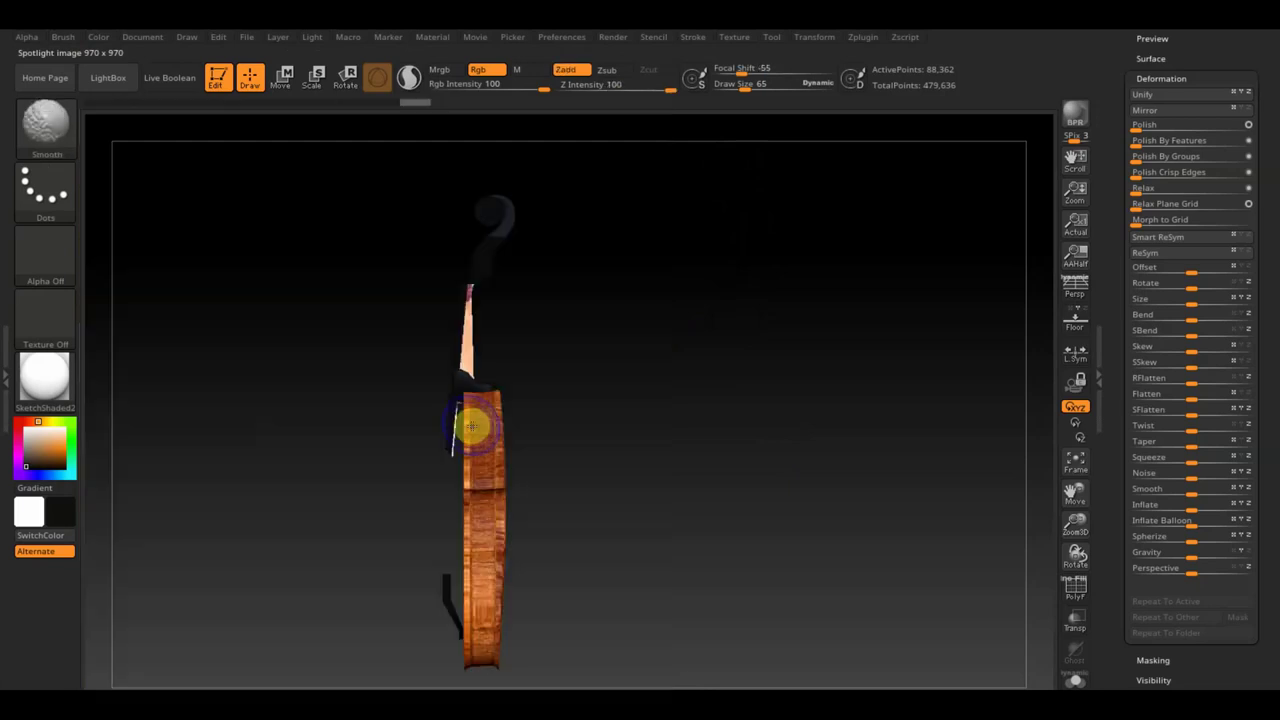
- Paint the scroll with the peach wood colour and select the heel block
{"action": "mouse_move", "coordinate": [537, 409]}
{"action": "left_mouse_down"}
{"action": "mouse_move", "coordinate": [574, 374]}
{"action": "mouse_move", "coordinate": [524, 386]}
{"action": "left_mouse_up"}
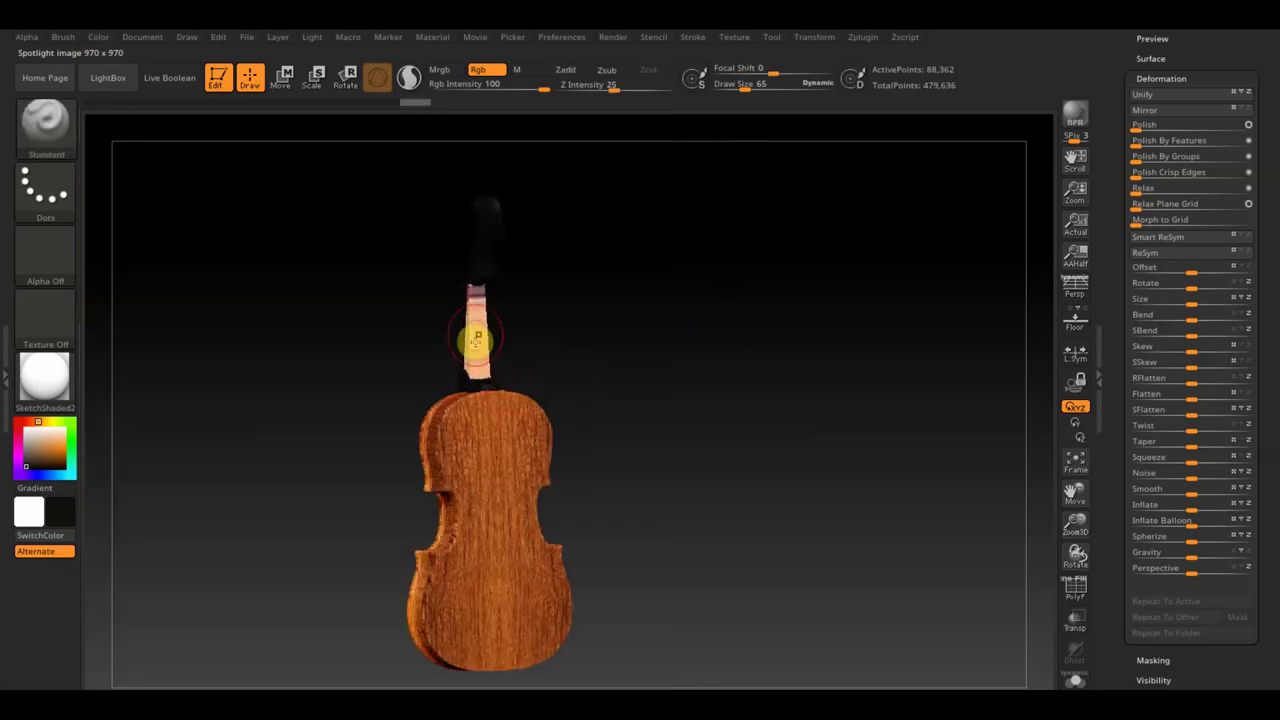
{"action": "left_click_drag", "start_coordinate": [476, 334], "coordinate": [477, 302]}
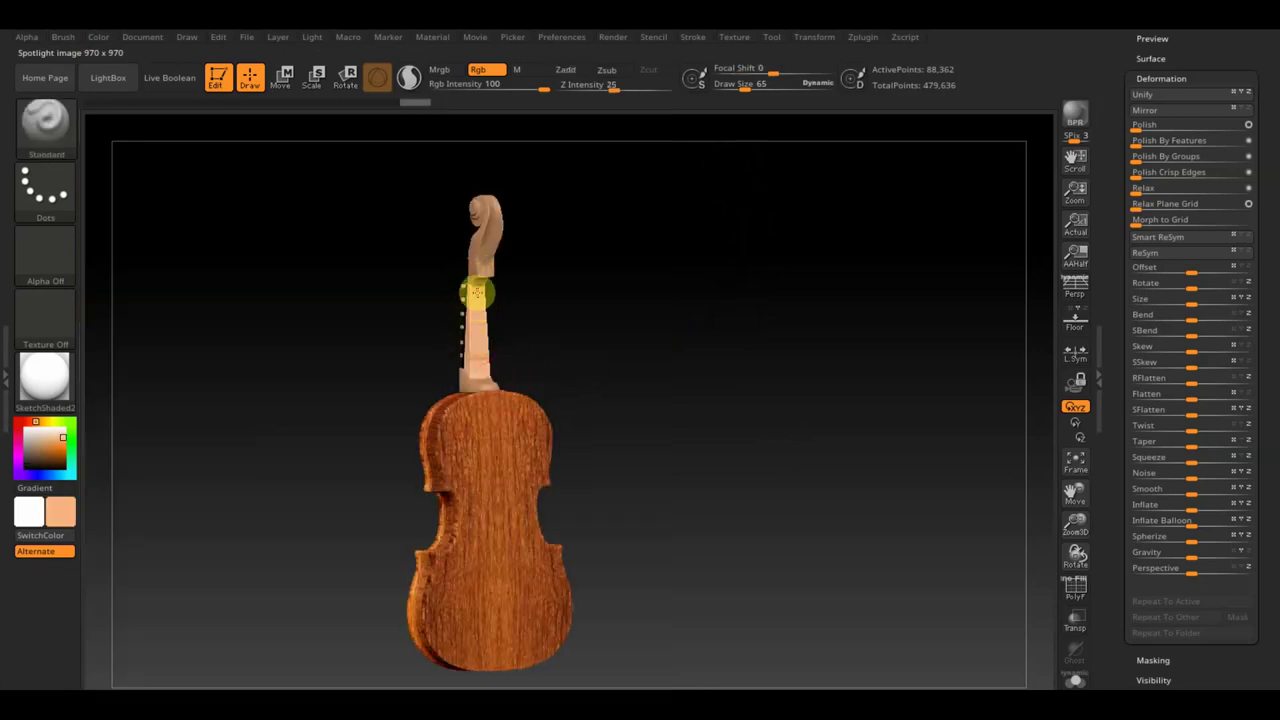
{"action": "left_click_drag", "start_coordinate": [509, 380], "coordinate": [557, 357]}
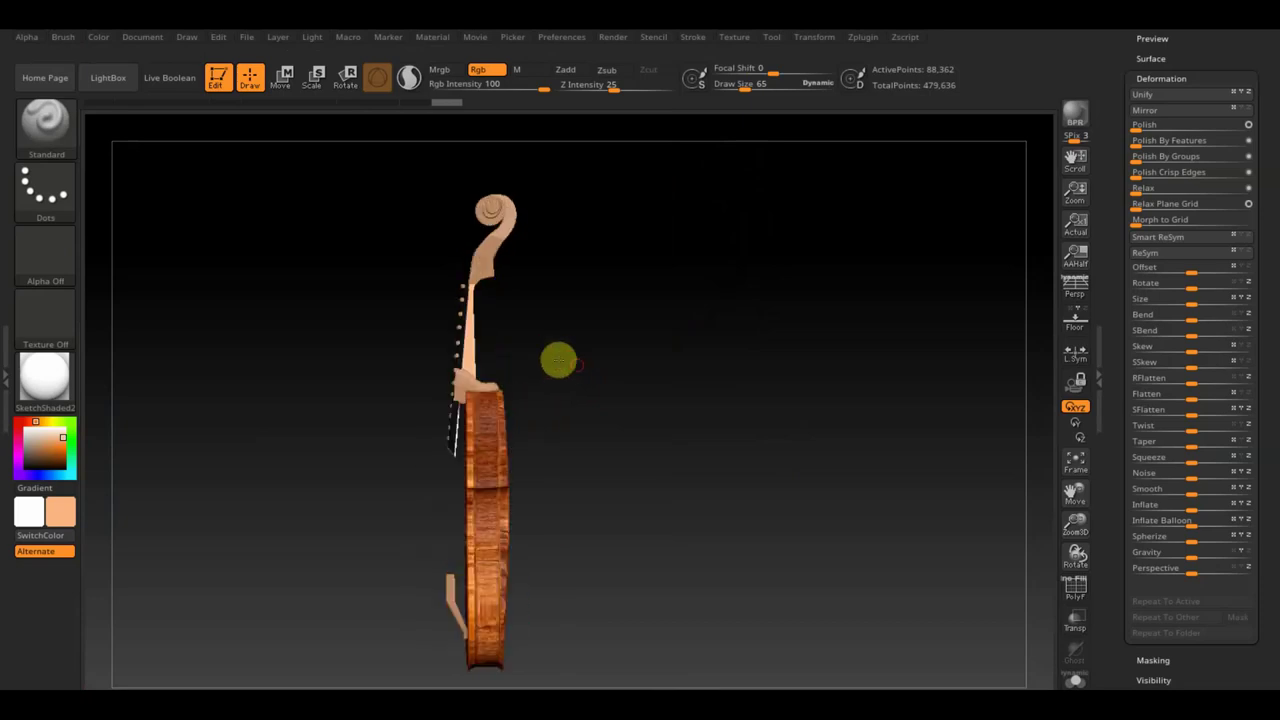
{"action": "mouse_move", "coordinate": [630, 378]}
{"action": "left_mouse_down", "text": "alt"}
{"action": "mouse_move", "coordinate": [668, 457]}
{"action": "mouse_move", "coordinate": [651, 349]}
{"action": "left_mouse_up", "text": "alt"}
{"action": "left_click", "coordinate": [467, 373], "text": "alt"}
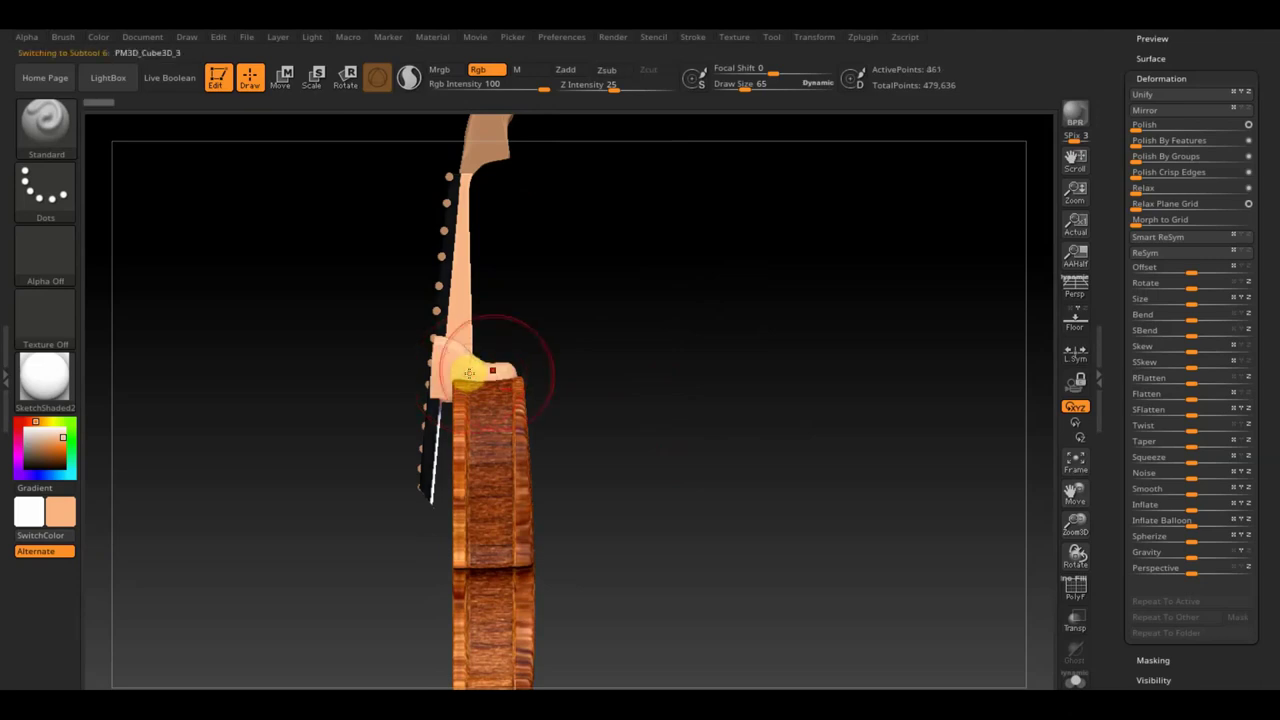
- Align the side-view reference with the violin's neck at full opacity
{"action": "key", "text": "z"}
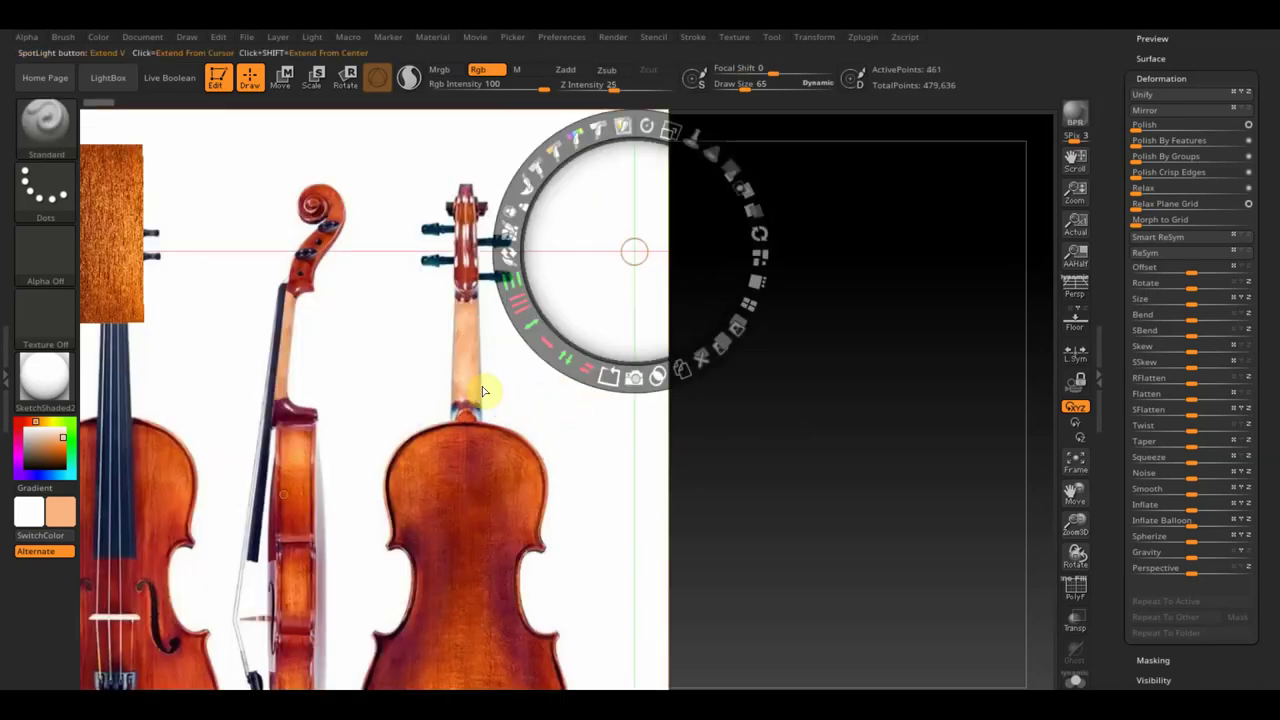
{"action": "mouse_move", "coordinate": [703, 143]}
{"action": "left_mouse_down"}
{"action": "mouse_move", "coordinate": [729, 158]}
{"action": "mouse_move", "coordinate": [643, 127]}
{"action": "mouse_move", "coordinate": [703, 211]}
{"action": "mouse_move", "coordinate": [791, 189]}
{"action": "mouse_move", "coordinate": [863, 126]}
{"action": "mouse_move", "coordinate": [912, 163]}
{"action": "left_mouse_up"}
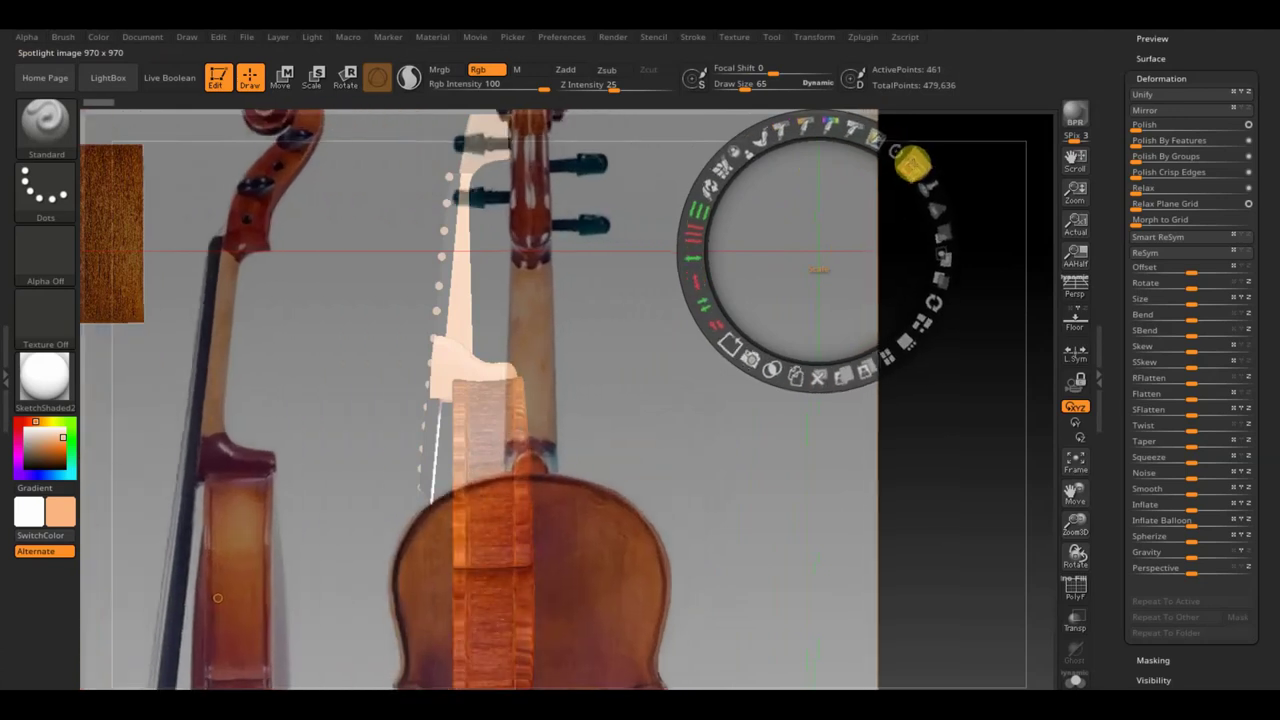
{"action": "mouse_move", "coordinate": [820, 206]}
{"action": "left_mouse_down"}
{"action": "mouse_move", "coordinate": [846, 211]}
{"action": "mouse_move", "coordinate": [980, 163]}
{"action": "left_mouse_up"}
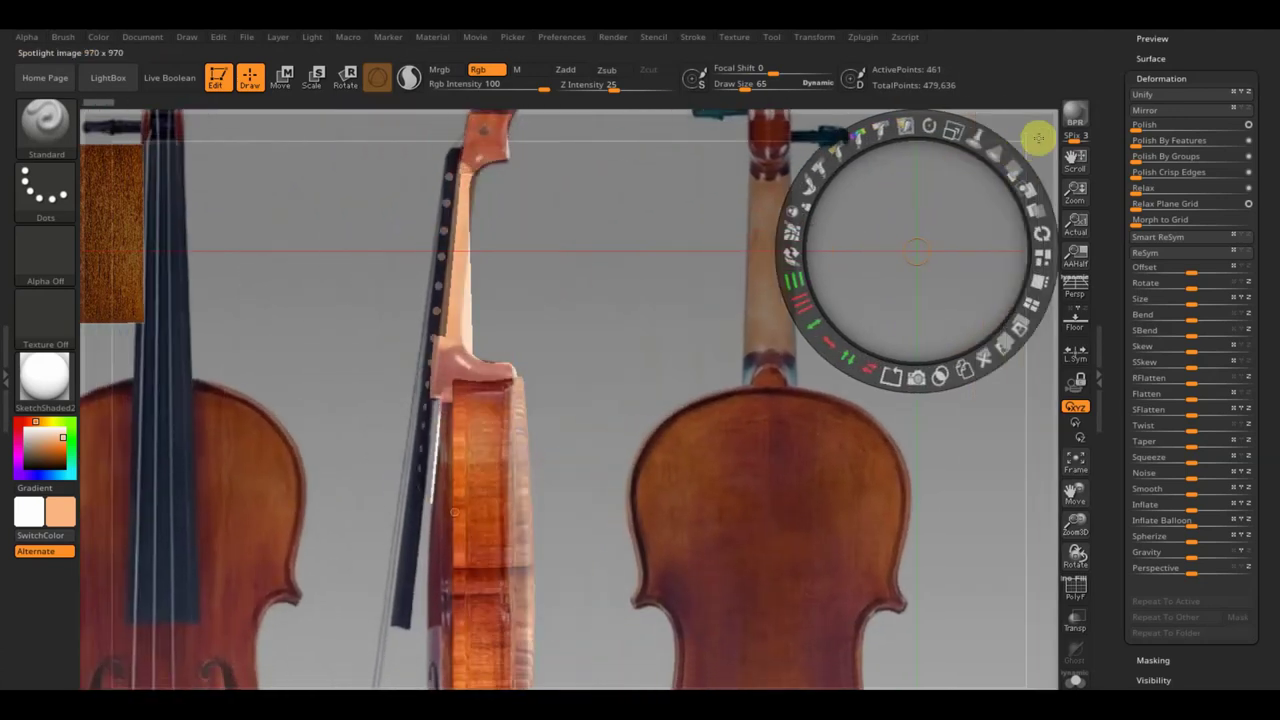
{"action": "left_click_drag", "start_coordinate": [957, 129], "coordinate": [986, 134]}
{"action": "mouse_move", "coordinate": [927, 199]}
{"action": "left_mouse_down"}
{"action": "mouse_move", "coordinate": [1094, 155]}
{"action": "mouse_move", "coordinate": [927, 115]}
{"action": "left_mouse_up"}
{"action": "left_click_drag", "start_coordinate": [829, 106], "coordinate": [1014, 322]}
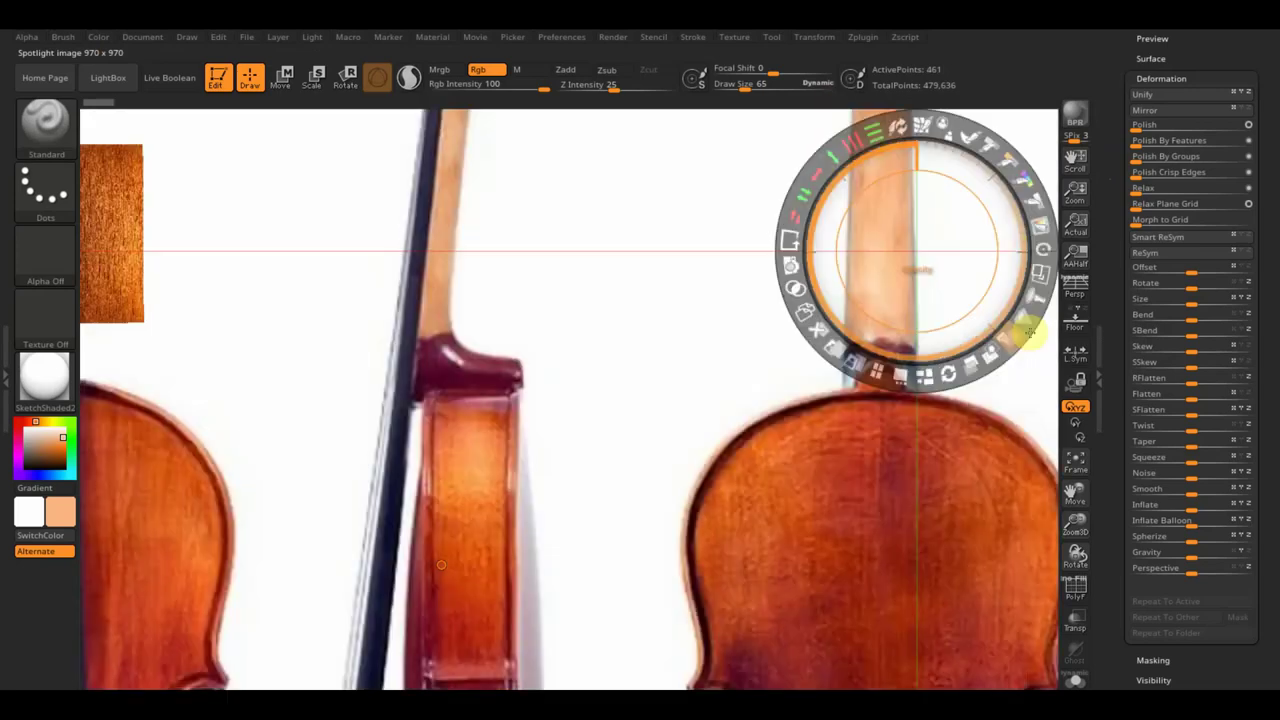
{"action": "key", "text": "z"}
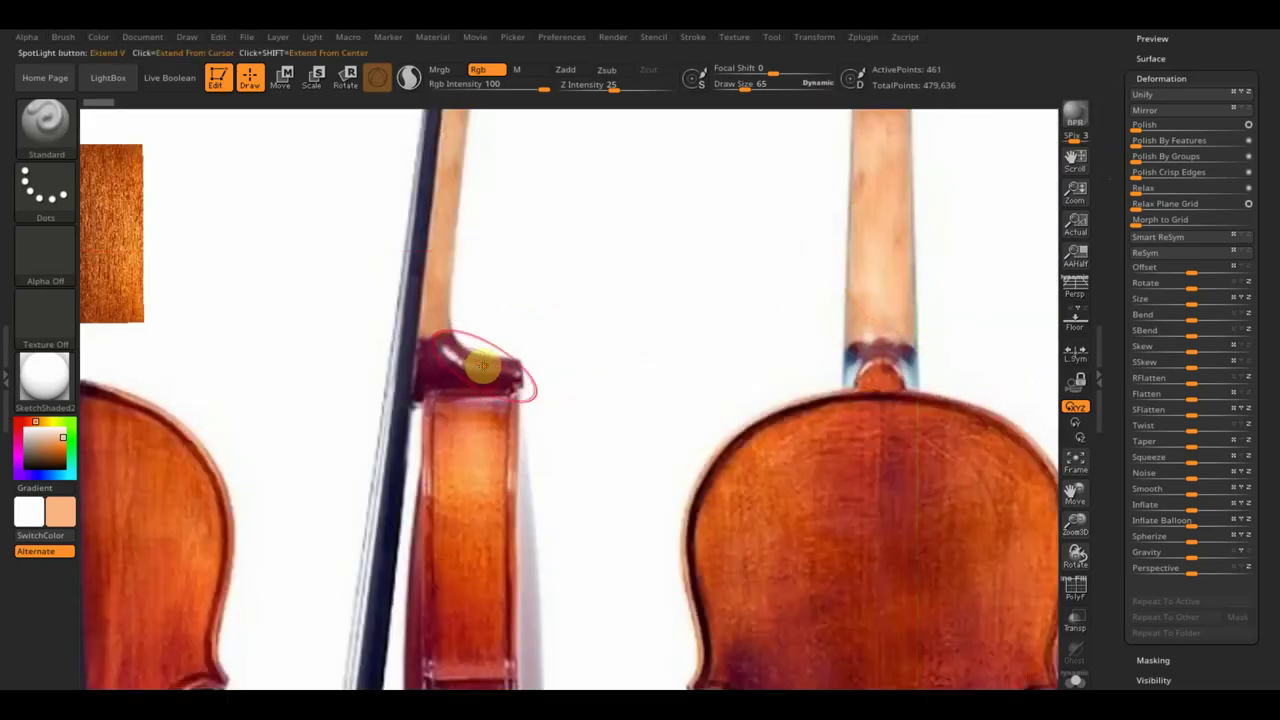
{"action": "key", "text": "shift+z"}
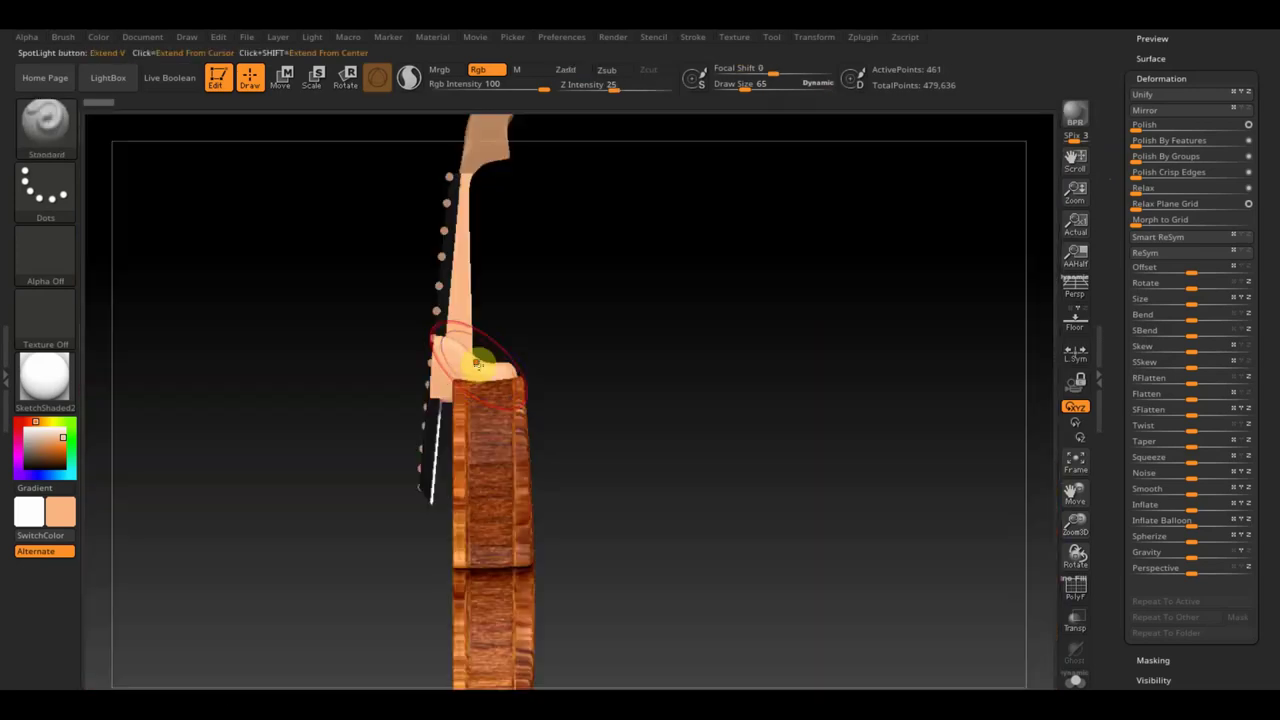
- Project-paint the heel block dark maroon from the reference and subdivide it
{"action": "key", "text": "shift+z"}
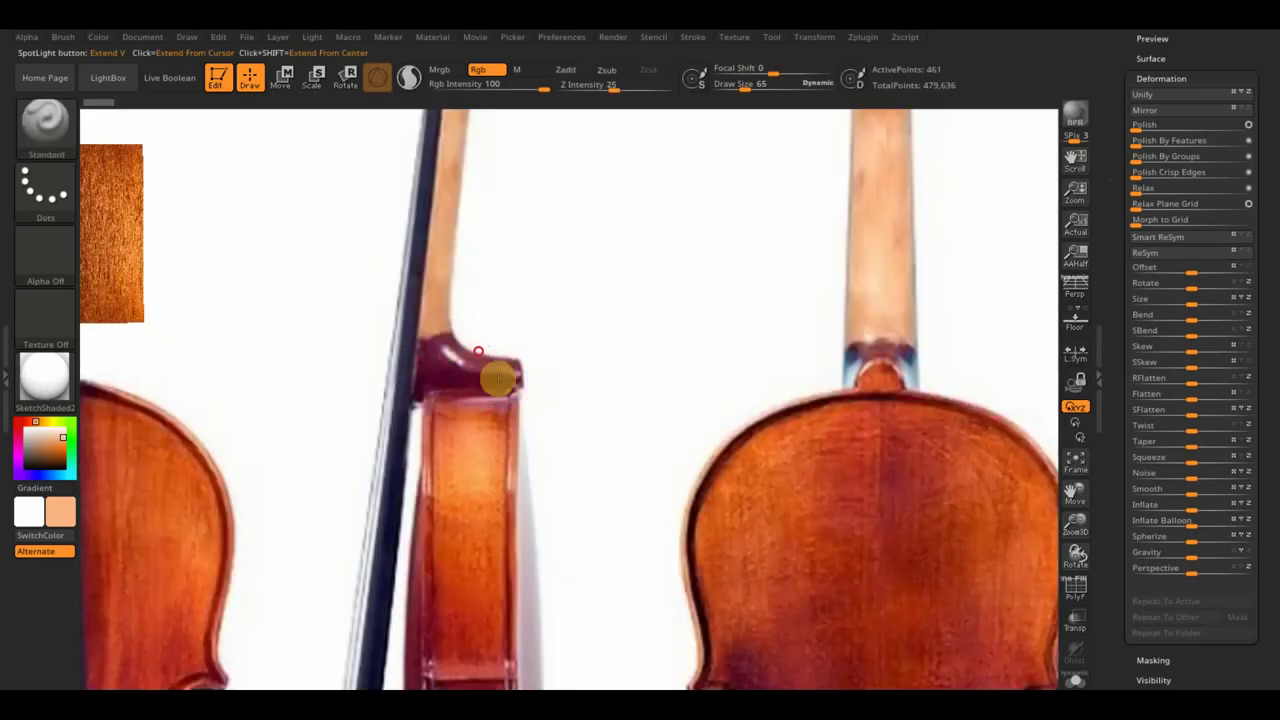
{"action": "key", "text": "shift"}
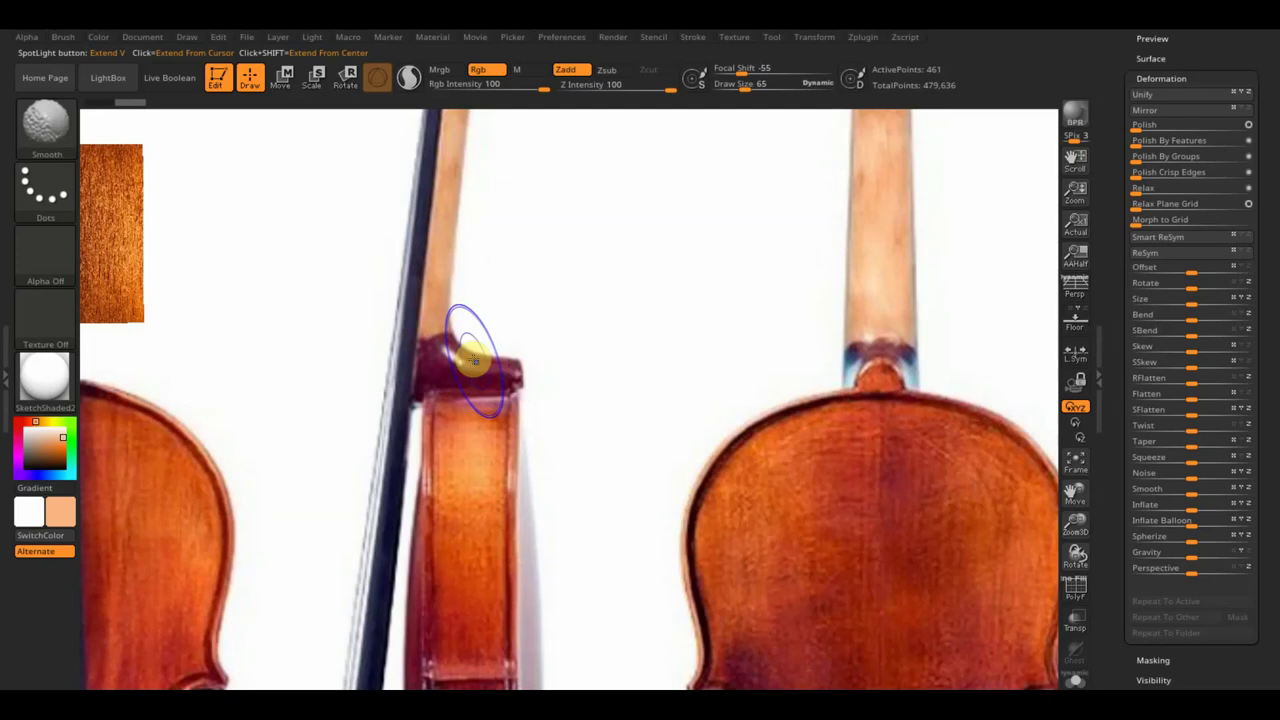
{"action": "key", "text": "shift+z"}
{"action": "mouse_move", "coordinate": [560, 337]}
{"action": "left_mouse_down"}
{"action": "mouse_move", "coordinate": [506, 393]}
{"action": "mouse_move", "coordinate": [563, 364]}
{"action": "left_mouse_up"}
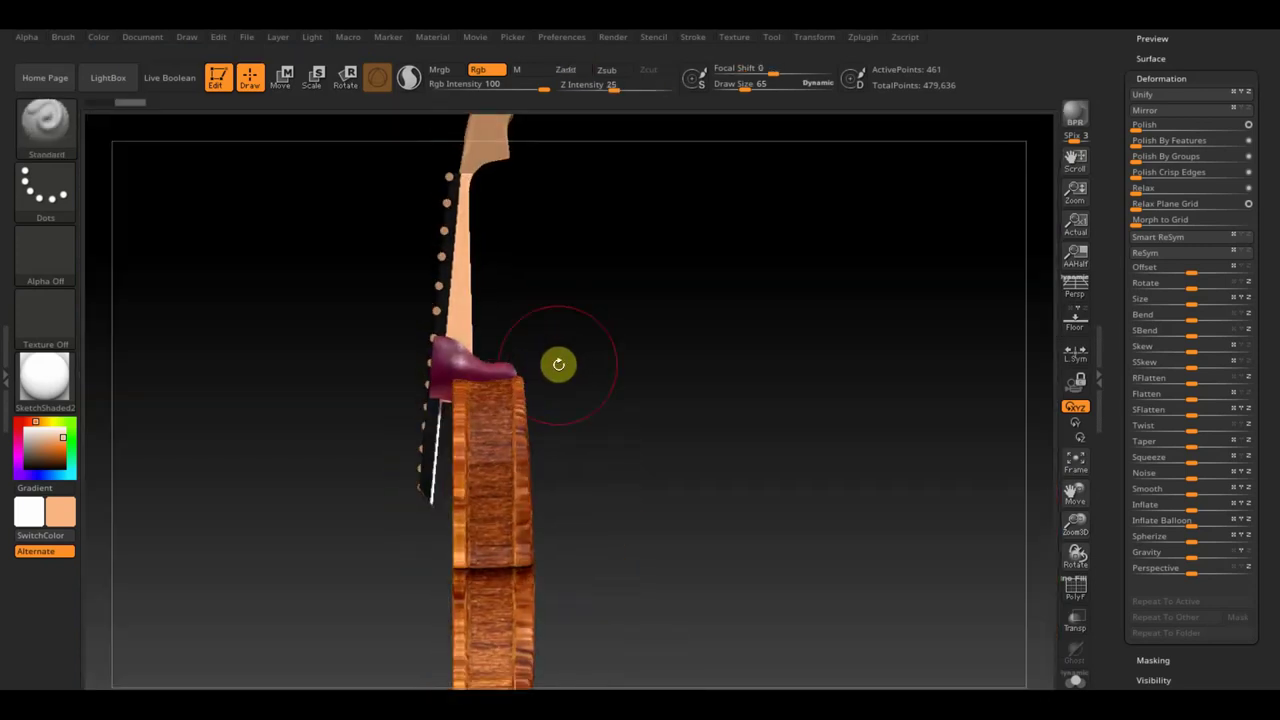
{"action": "key", "text": "ctrl"}
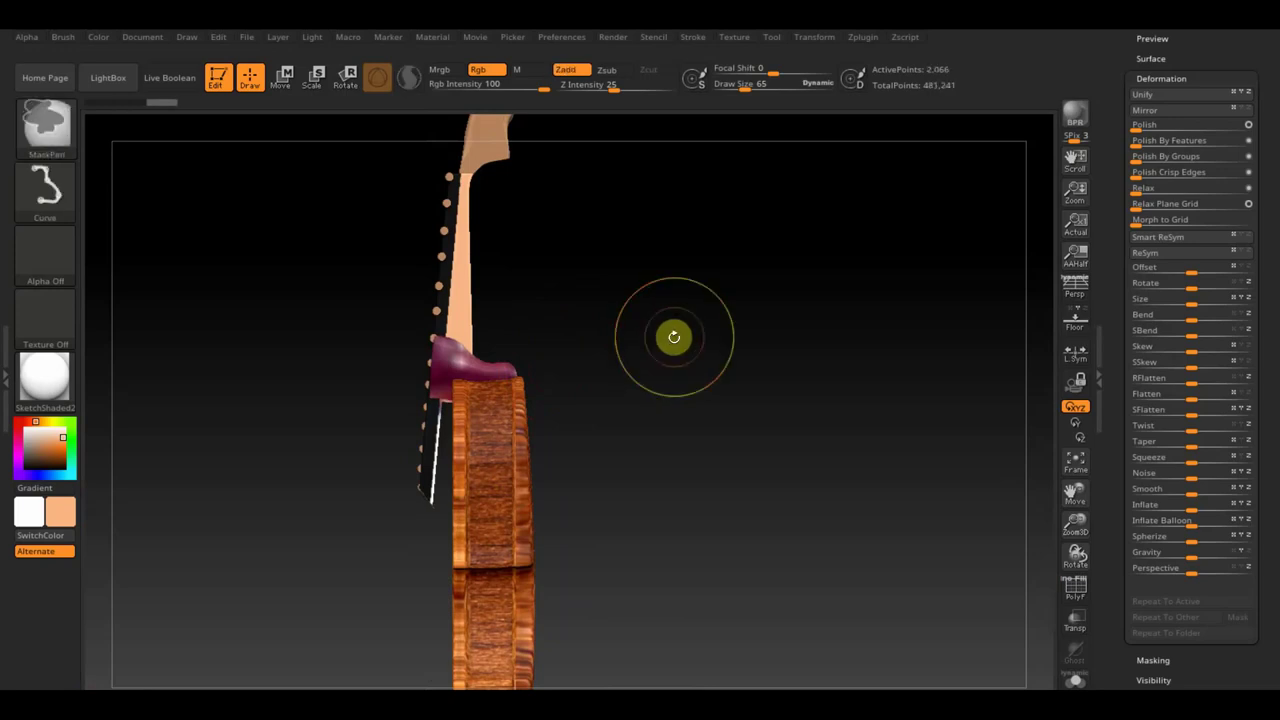
- Smooth the heel block and bring the scroll back into view
{"action": "key", "text": "shift+z"}
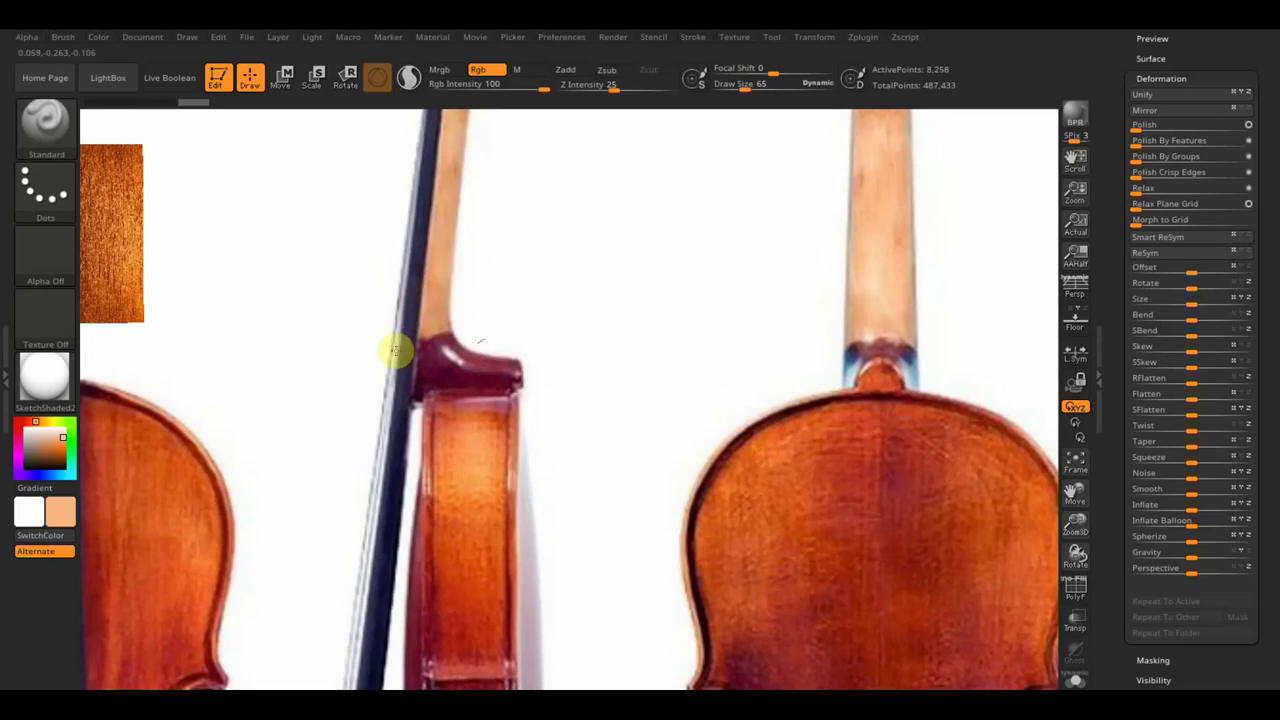
{"action": "key", "text": "shift"}
{"action": "key", "text": "shift+z"}
{"action": "mouse_move", "coordinate": [633, 345]}
{"action": "left_mouse_down"}
{"action": "mouse_move", "coordinate": [665, 347]}
{"action": "mouse_move", "coordinate": [601, 403]}
{"action": "mouse_move", "coordinate": [617, 380]}
{"action": "mouse_move", "coordinate": [517, 358]}
{"action": "left_mouse_up"}
{"action": "key", "text": "shift"}
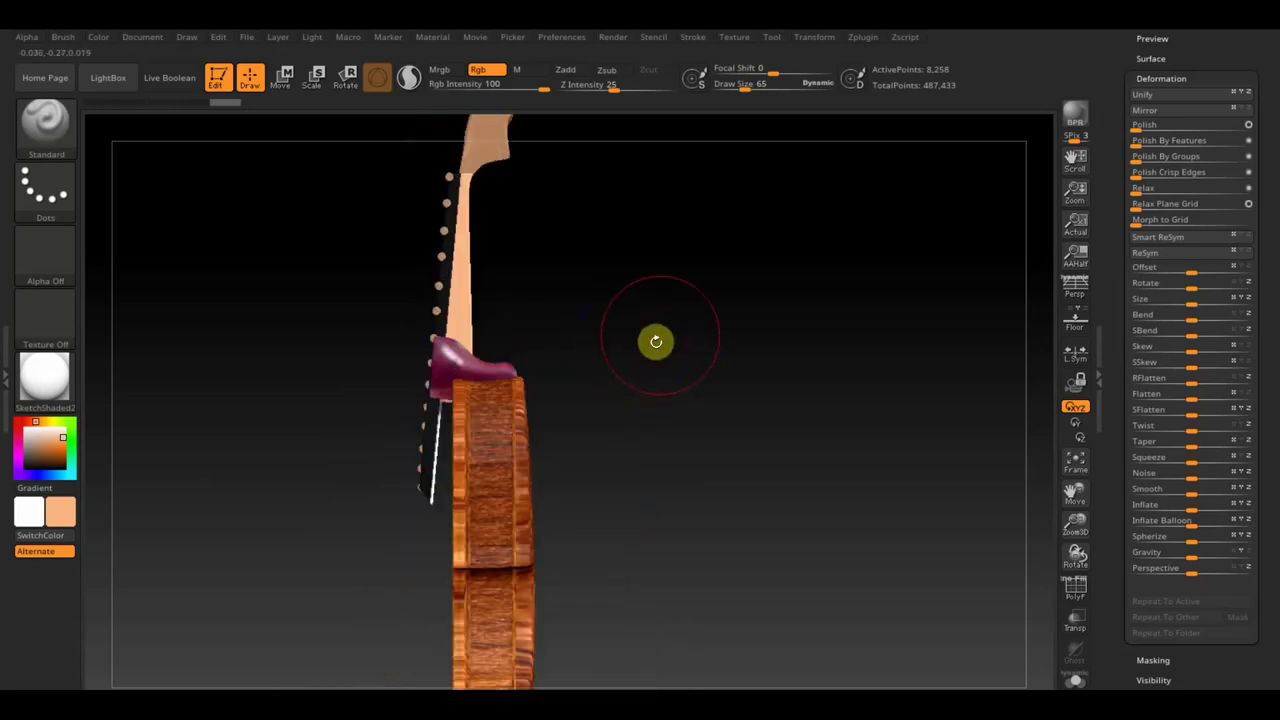
{"action": "left_click_drag", "start_coordinate": [673, 323], "coordinate": [666, 443], "text": "alt"}
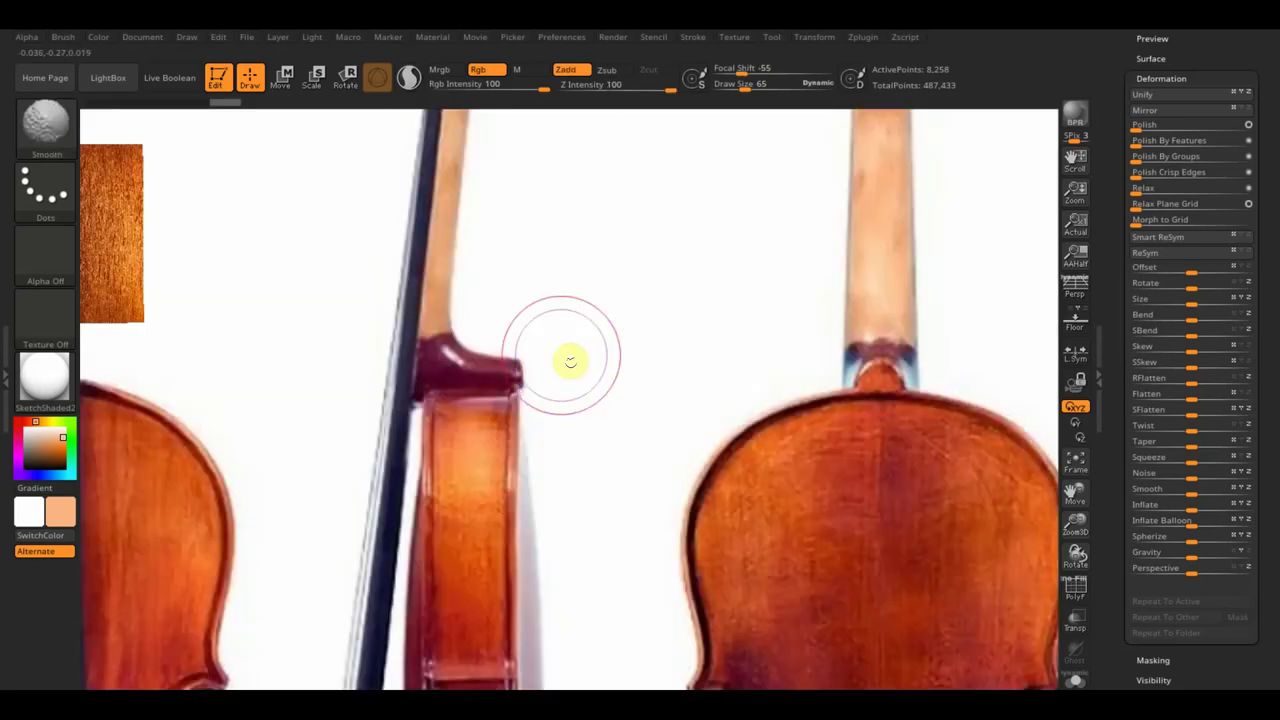
{"action": "key", "text": "shift+z"}
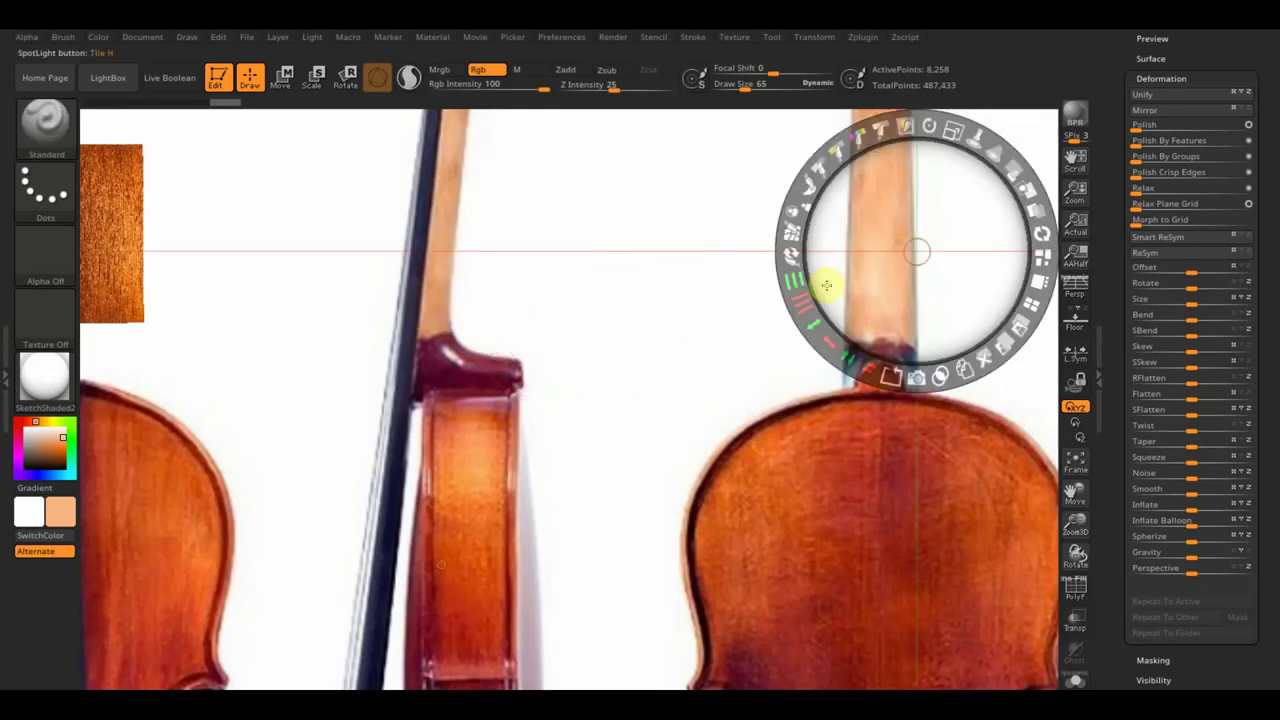
- Shrink the reference photo and move it aside, away from the scroll
{"action": "left_click_drag", "start_coordinate": [957, 133], "coordinate": [845, 173]}
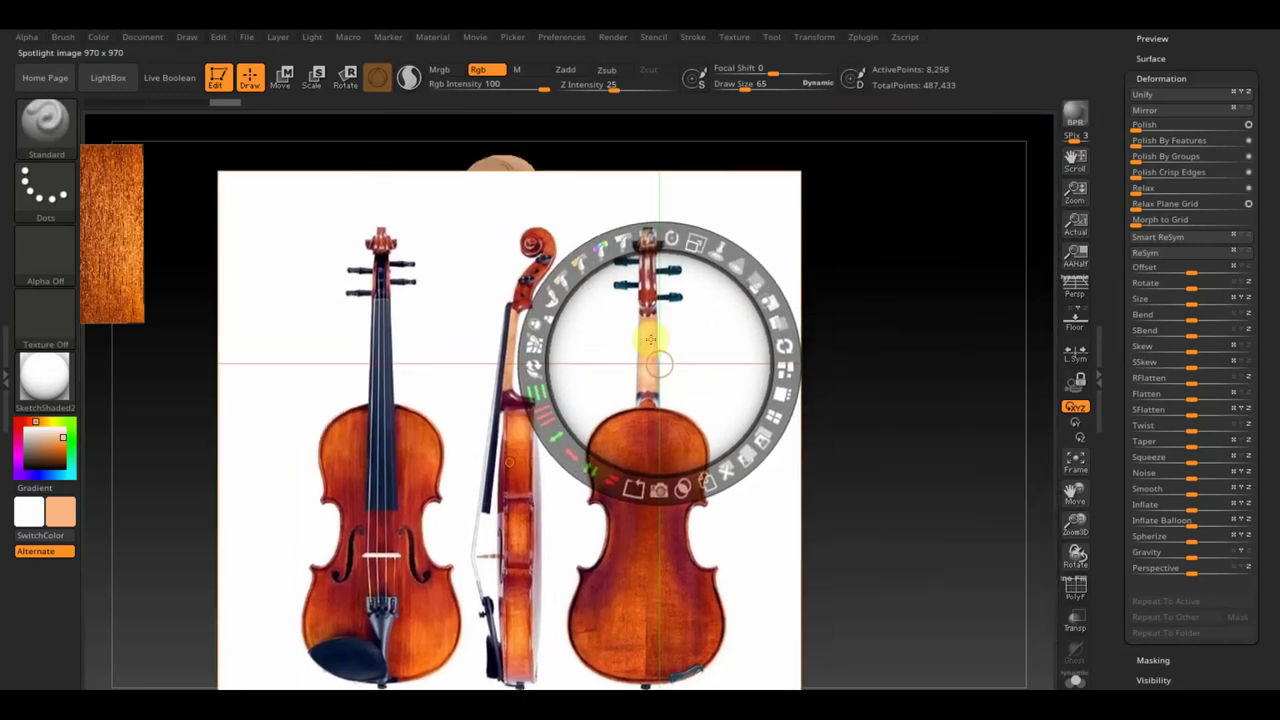
{"action": "mouse_move", "coordinate": [845, 173]}
{"action": "left_mouse_down"}
{"action": "mouse_move", "coordinate": [930, 298]}
{"action": "mouse_move", "coordinate": [905, 320]}
{"action": "left_mouse_up"}
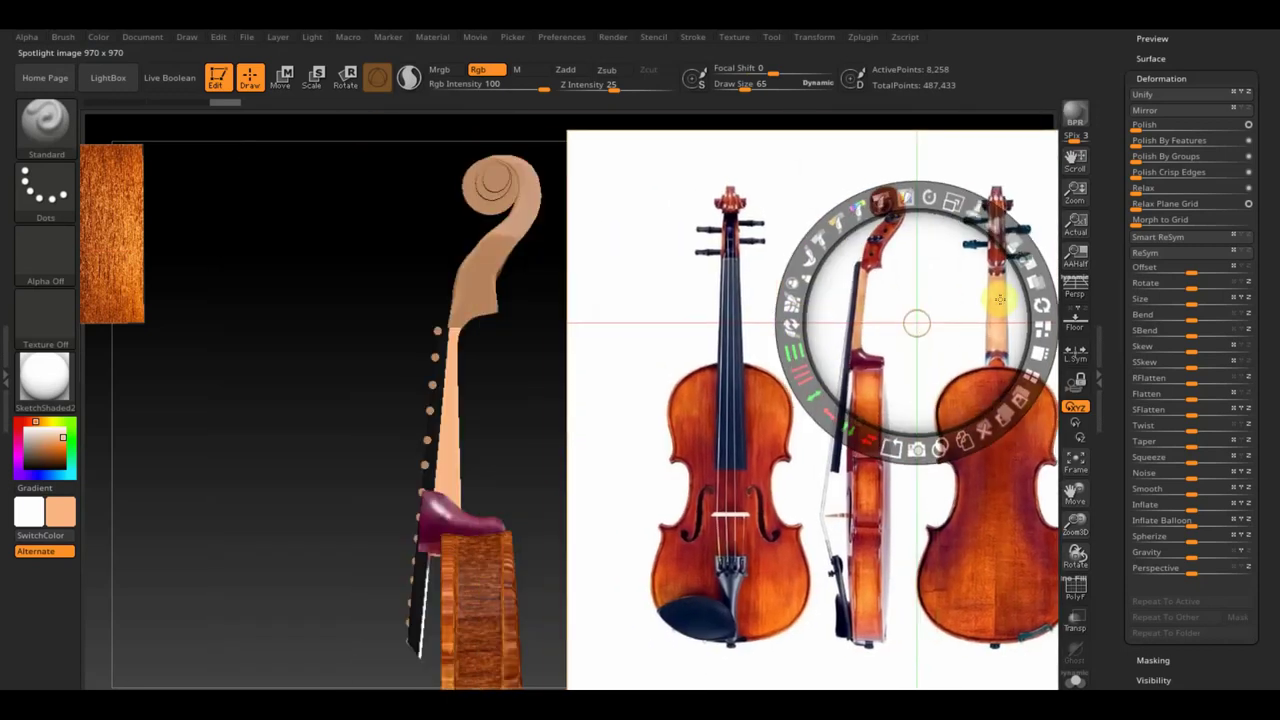
{"action": "key", "text": "shift+z"}
{"action": "key", "text": "shift+z"}
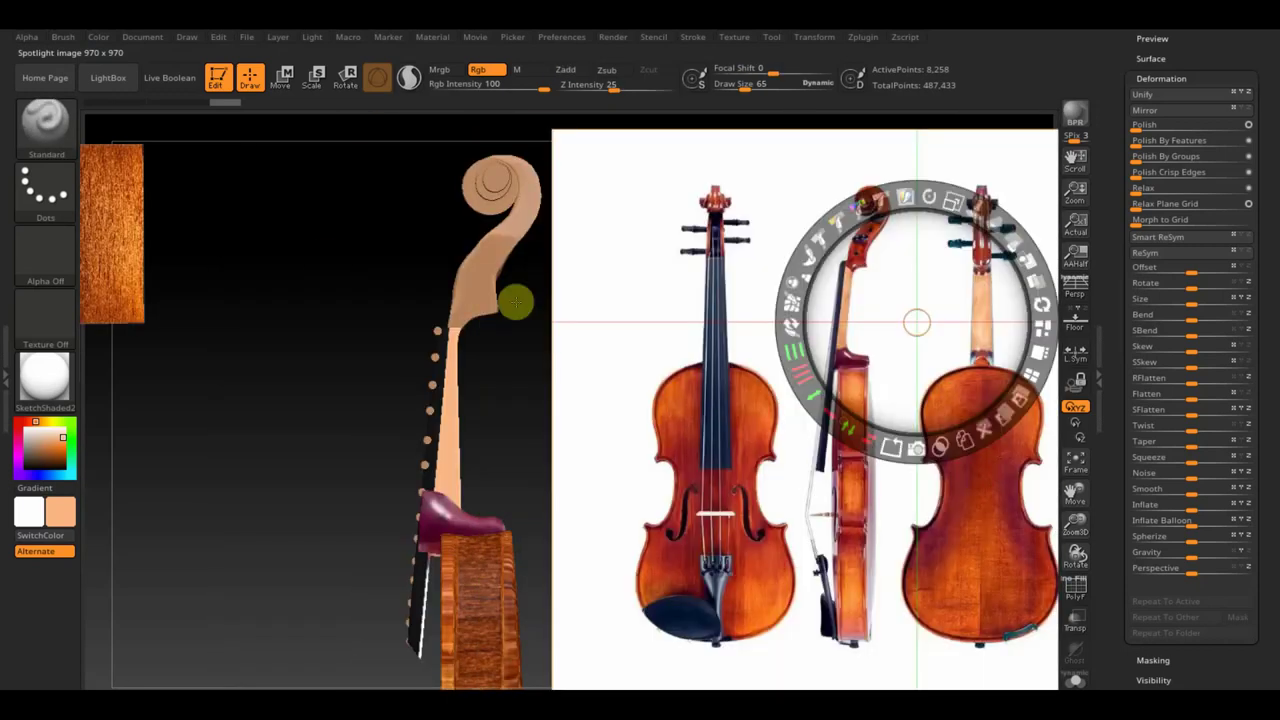
{"action": "left_click_drag", "start_coordinate": [950, 190], "coordinate": [808, 186]}
{"action": "left_click_drag", "start_coordinate": [849, 246], "coordinate": [945, 120]}
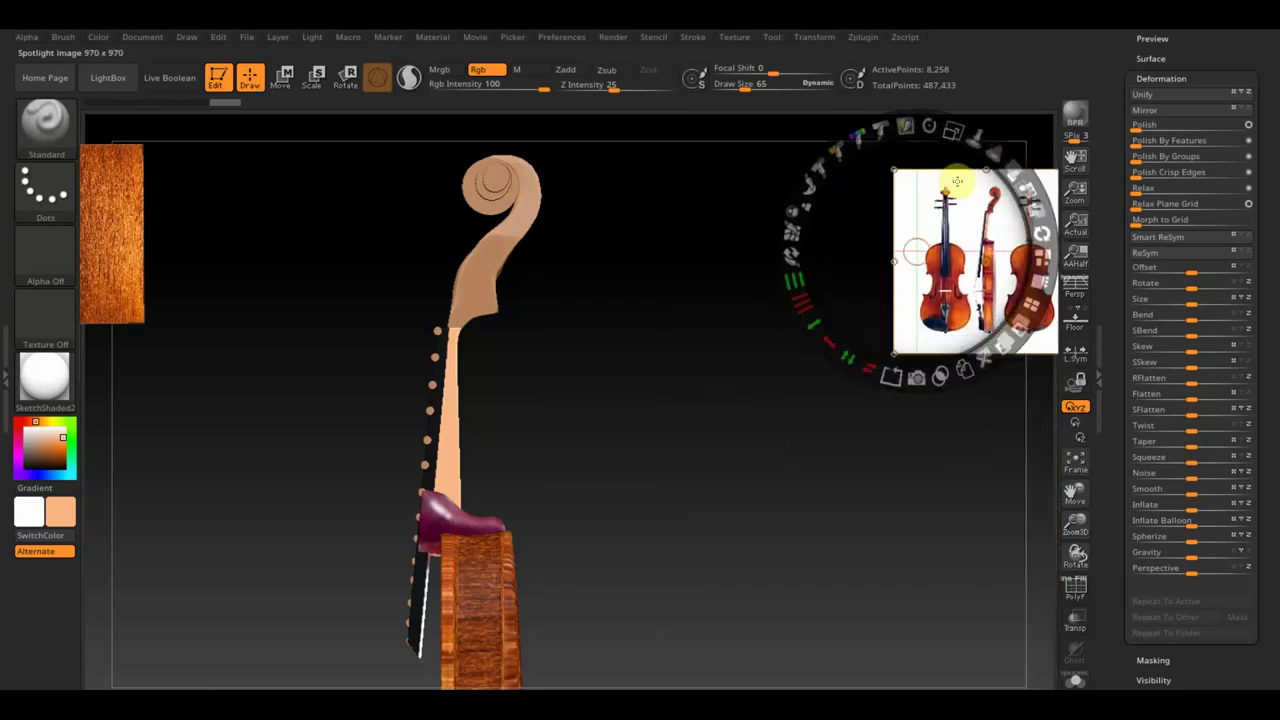
{"action": "key", "text": "z"}
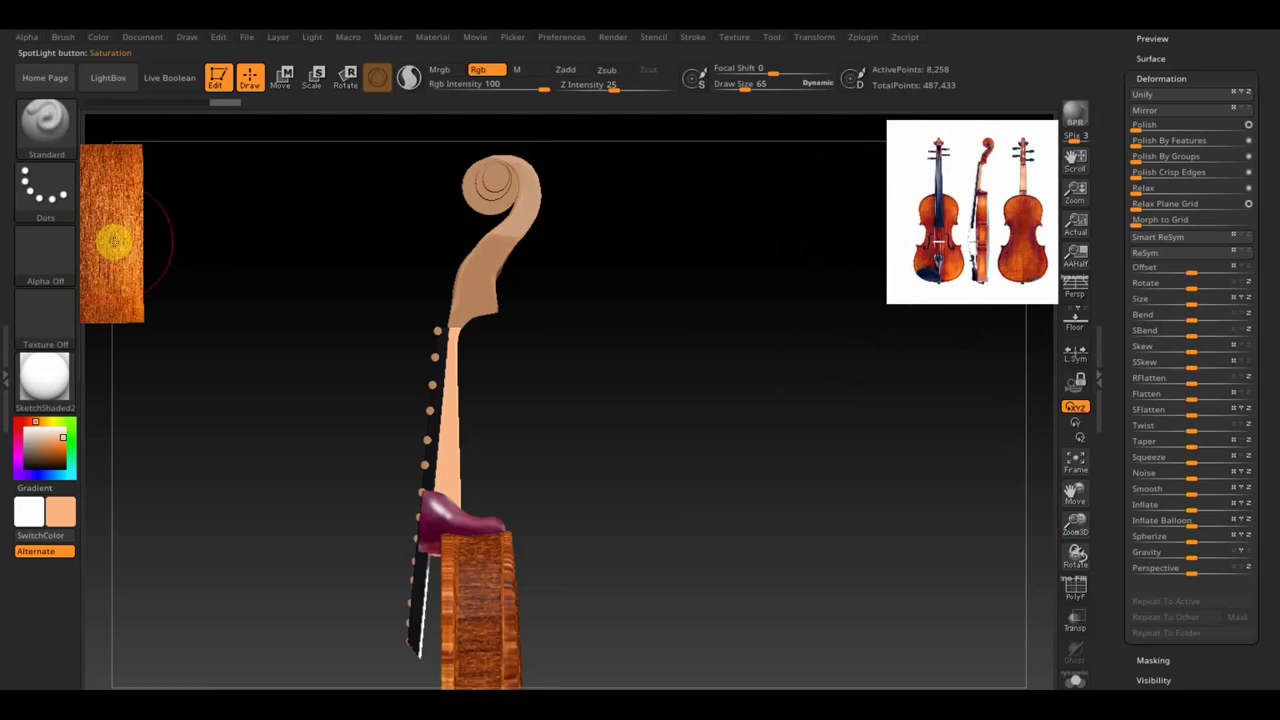
- Move the wood texture to the canvas centre and enlarge it
{"action": "key", "text": "z"}
{"action": "left_click", "coordinate": [113, 240]}
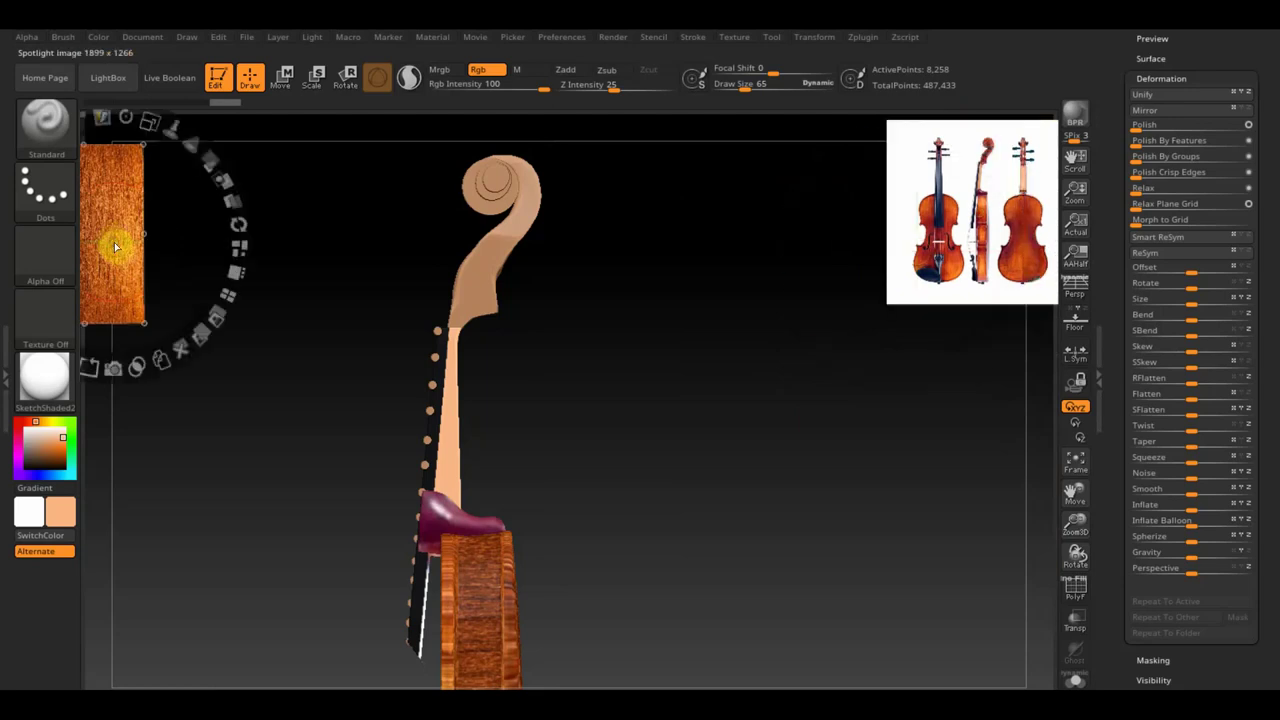
{"action": "left_click_drag", "start_coordinate": [113, 240], "coordinate": [487, 192]}
{"action": "mouse_move", "coordinate": [527, 131]}
{"action": "left_mouse_down"}
{"action": "mouse_move", "coordinate": [600, 175]}
{"action": "mouse_move", "coordinate": [586, 163]}
{"action": "mouse_move", "coordinate": [557, 194]}
{"action": "mouse_move", "coordinate": [586, 203]}
{"action": "left_mouse_up"}
{"action": "key", "text": "shift+z"}
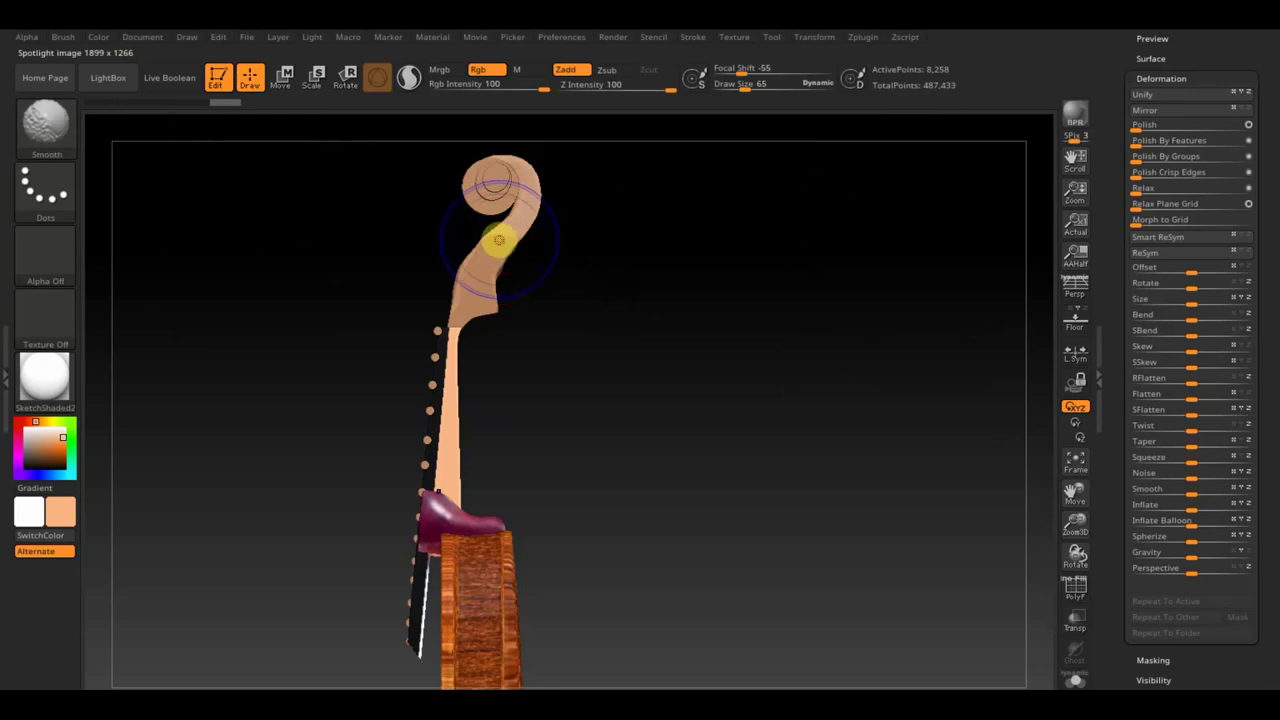
- Select the scroll subtool and polypaint wood grain onto it through the overlay
{"action": "left_click", "coordinate": [498, 240], "text": "alt"}
{"action": "key", "text": "shift+z"}
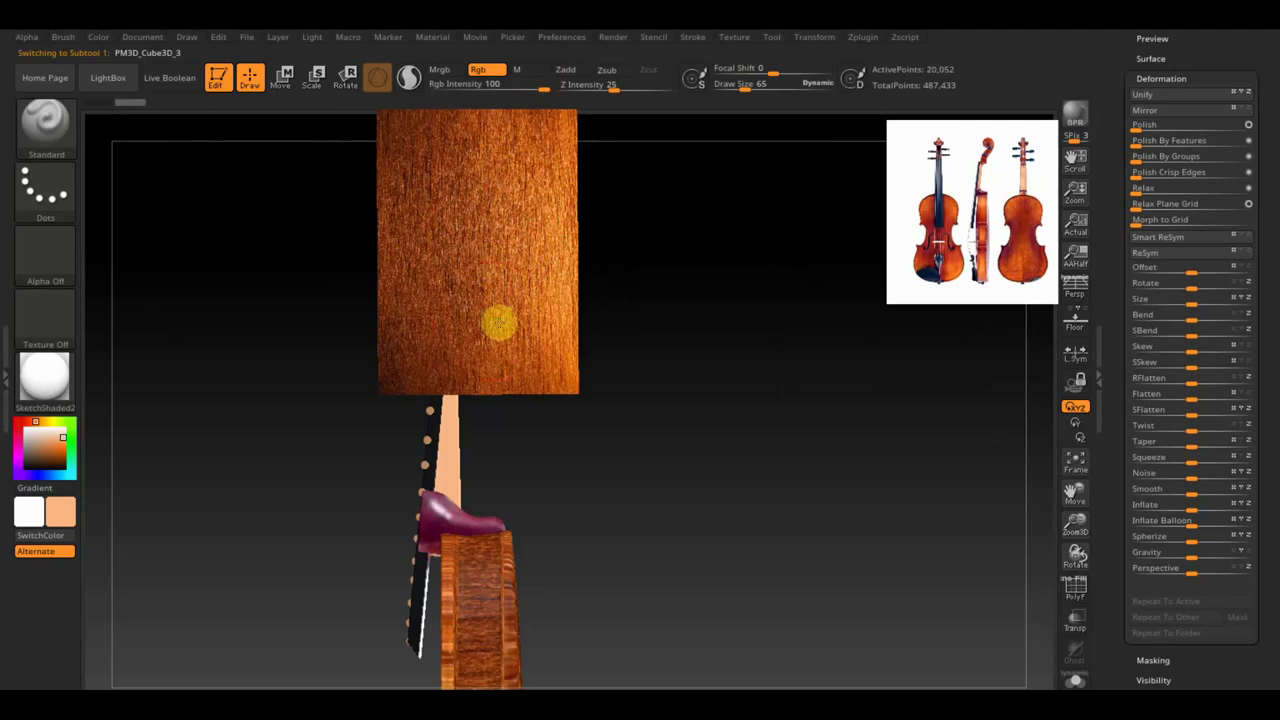
{"action": "key", "text": "shift+z"}
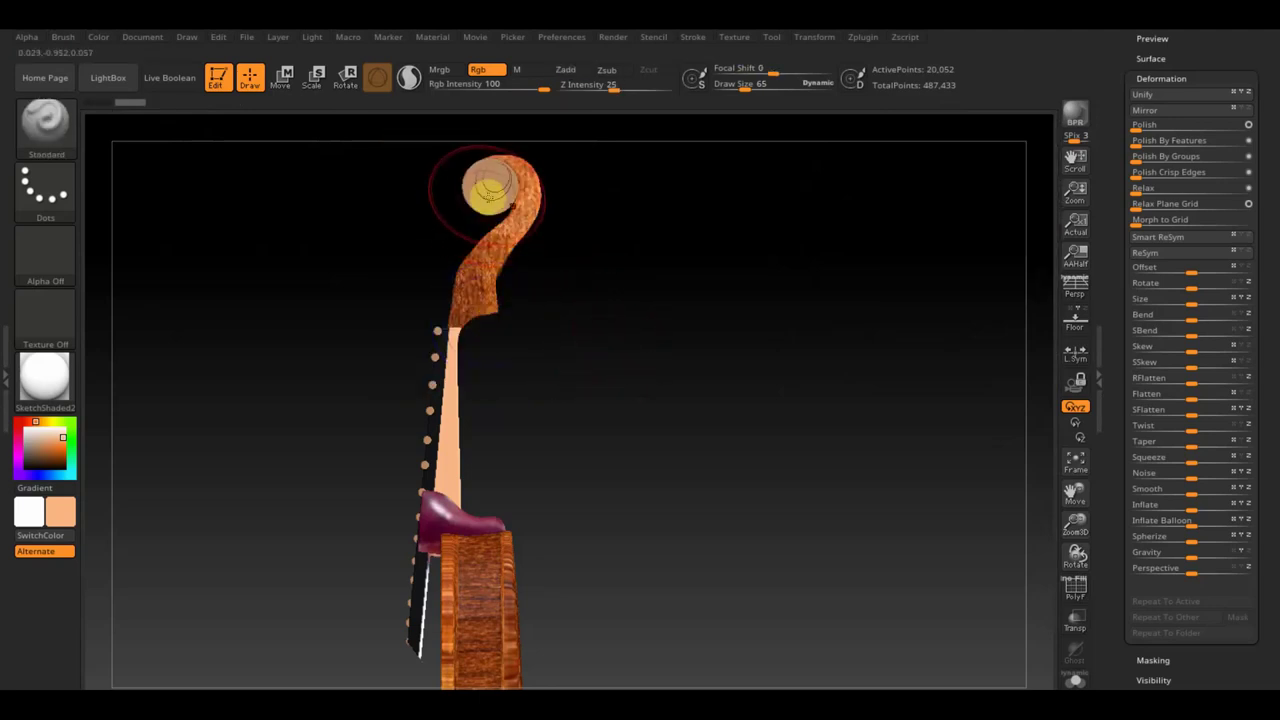
{"action": "key", "text": "shift+z"}
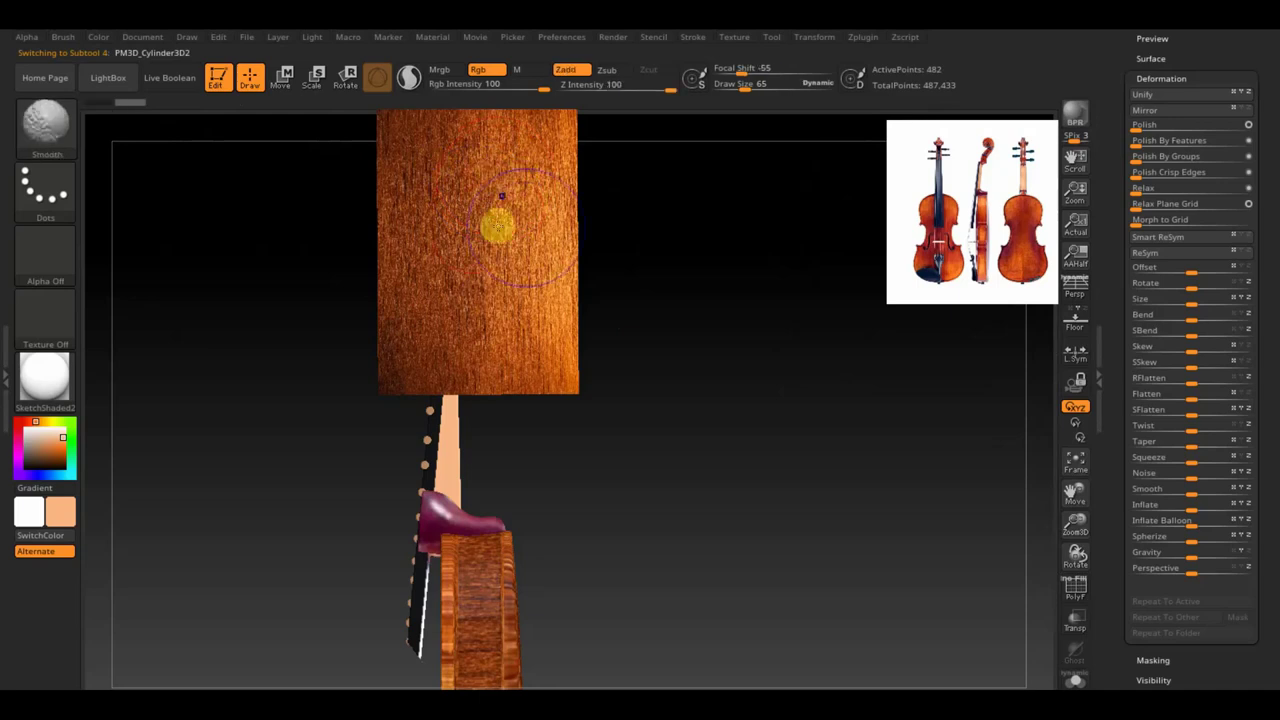
{"action": "key", "text": "shift+z"}
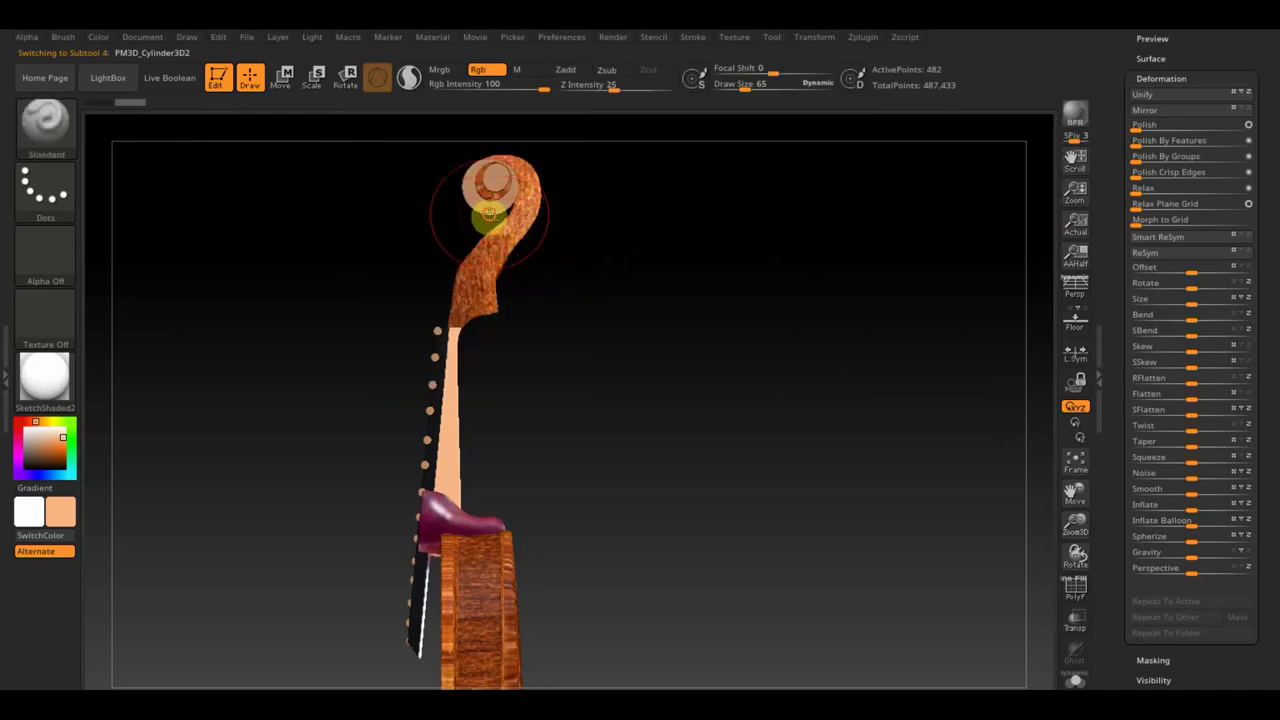
{"action": "key", "text": "shift+z"}
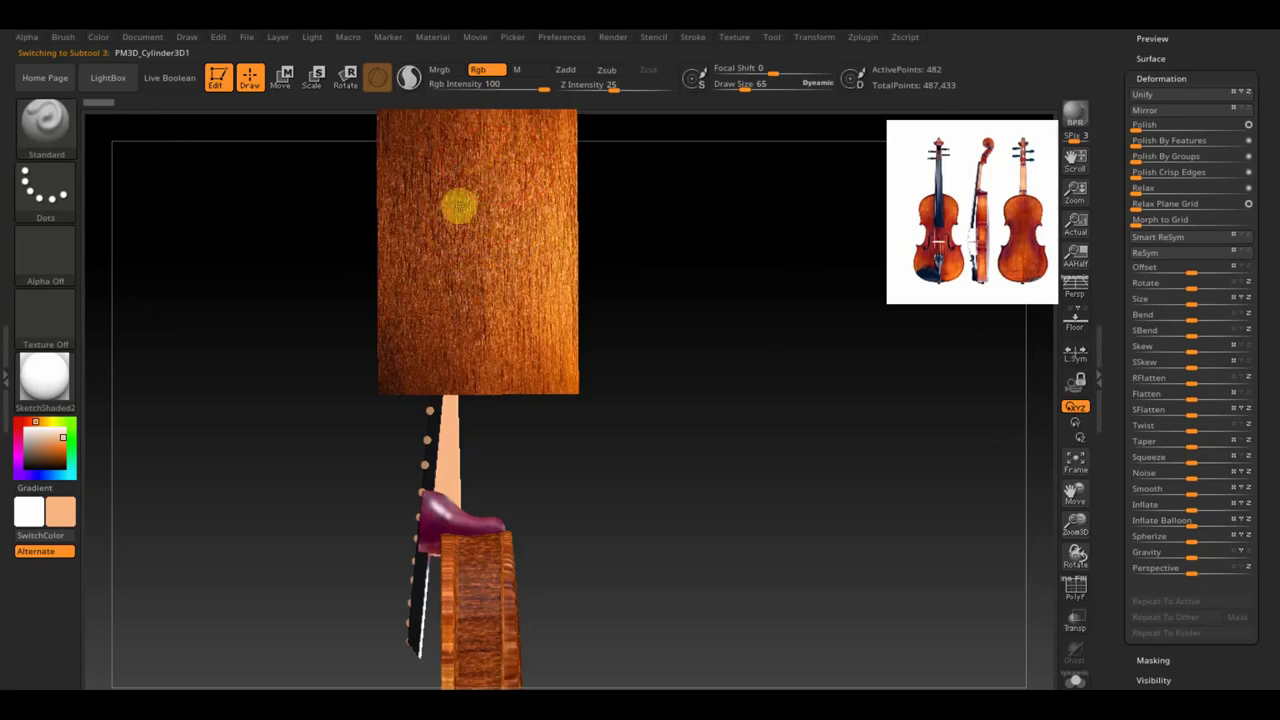
{"action": "key", "text": "shift+z"}
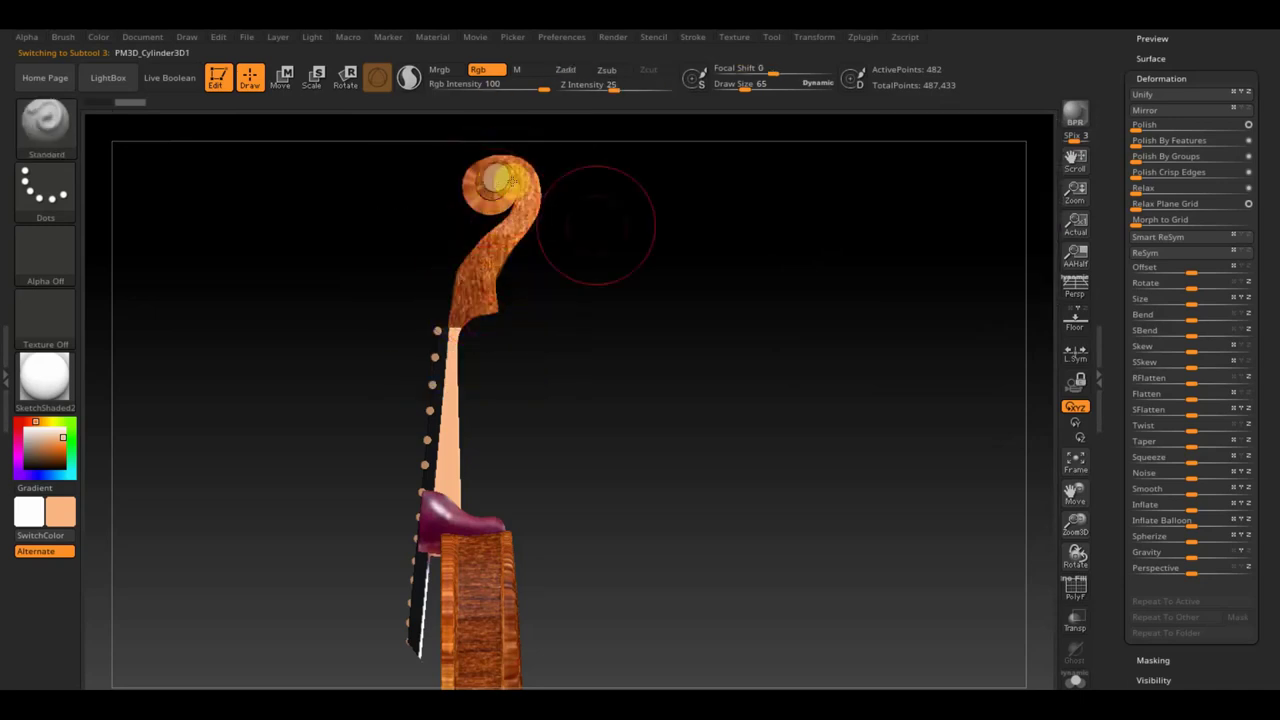
- Subdivide each of the two peg subtools with Ctrl+D
{"action": "key", "text": "ctrl+d"}
{"action": "key", "text": "ctrl+d"}
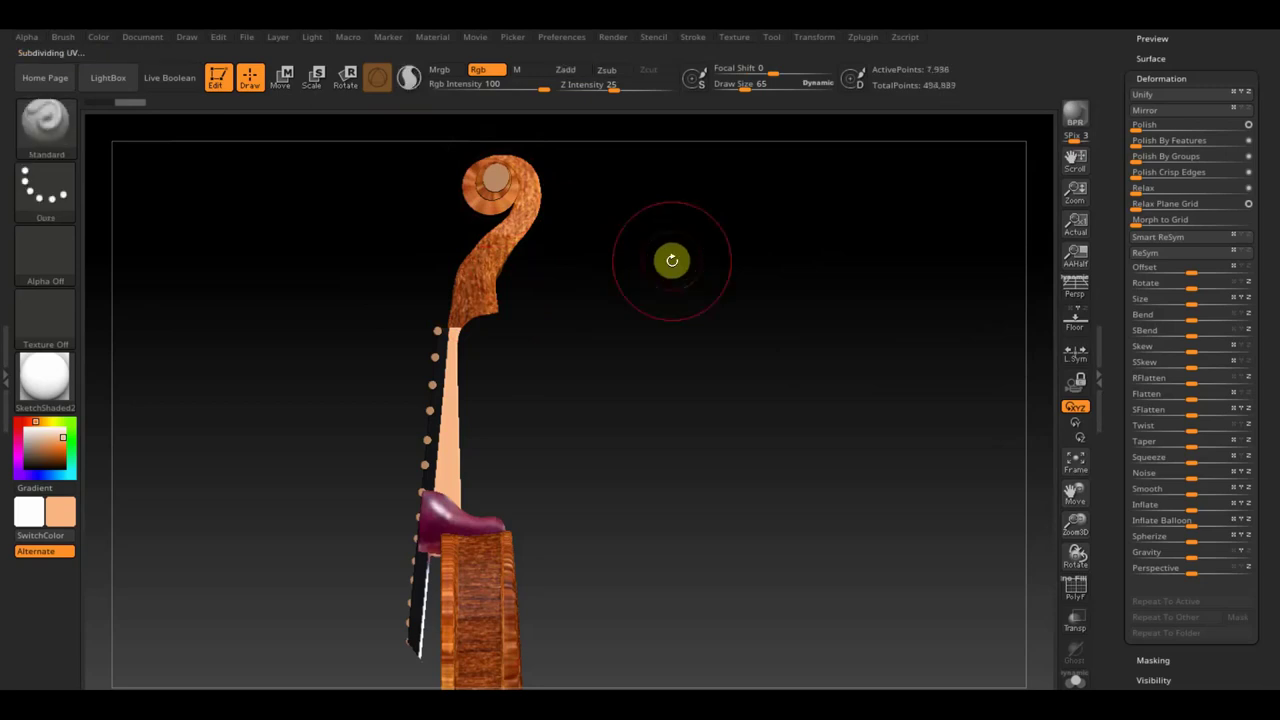
{"action": "key", "text": "shift+z"}
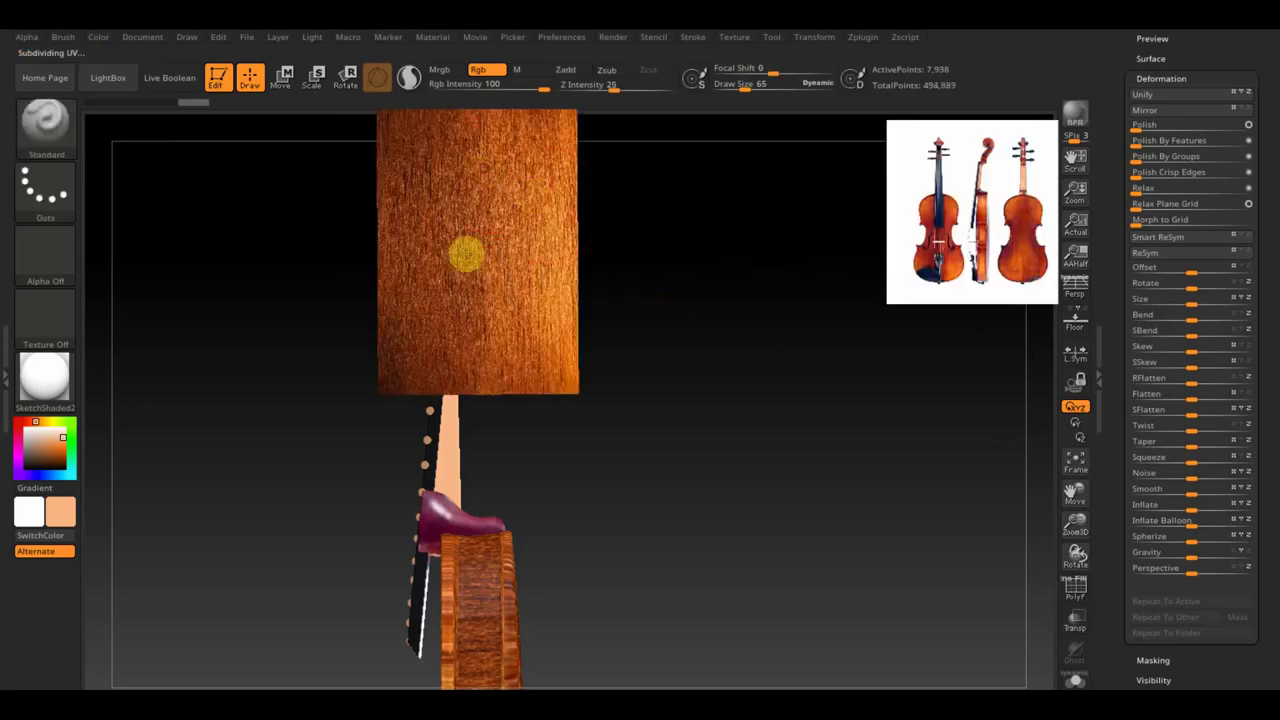
{"action": "key", "text": "shift+z"}
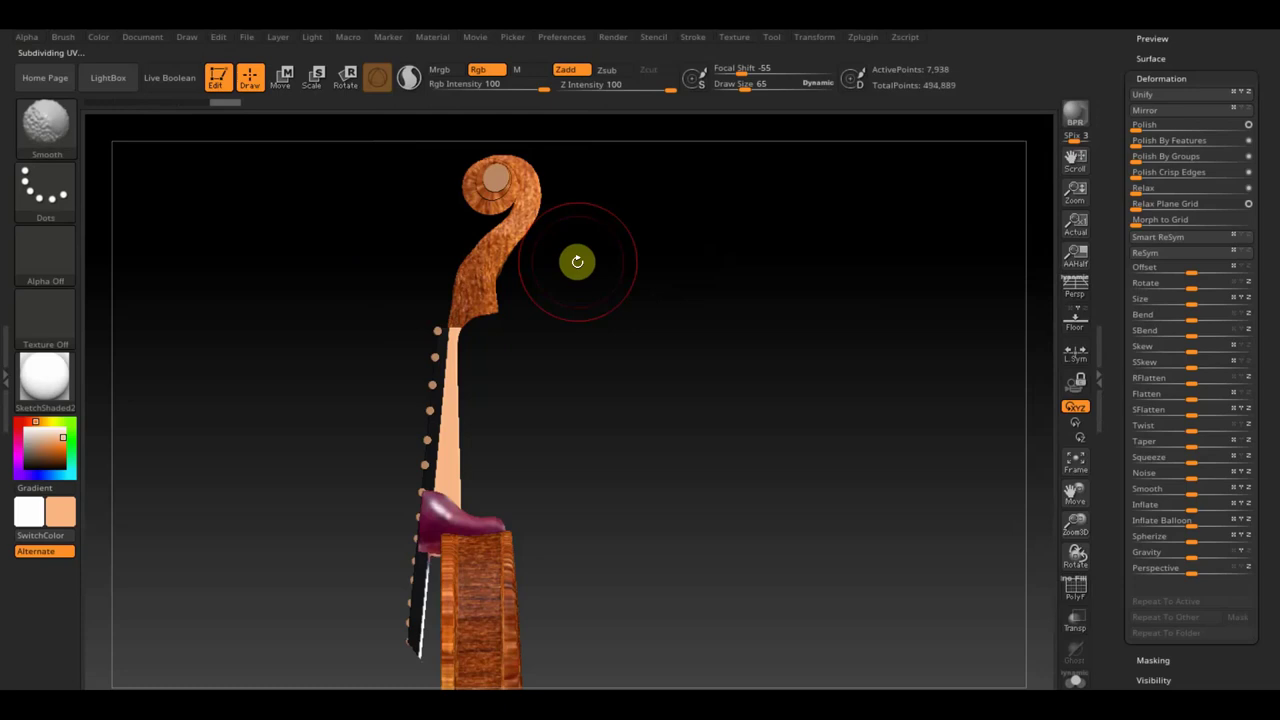
{"action": "key", "text": "ctrl+z"}
{"action": "key", "text": "shift+z"}
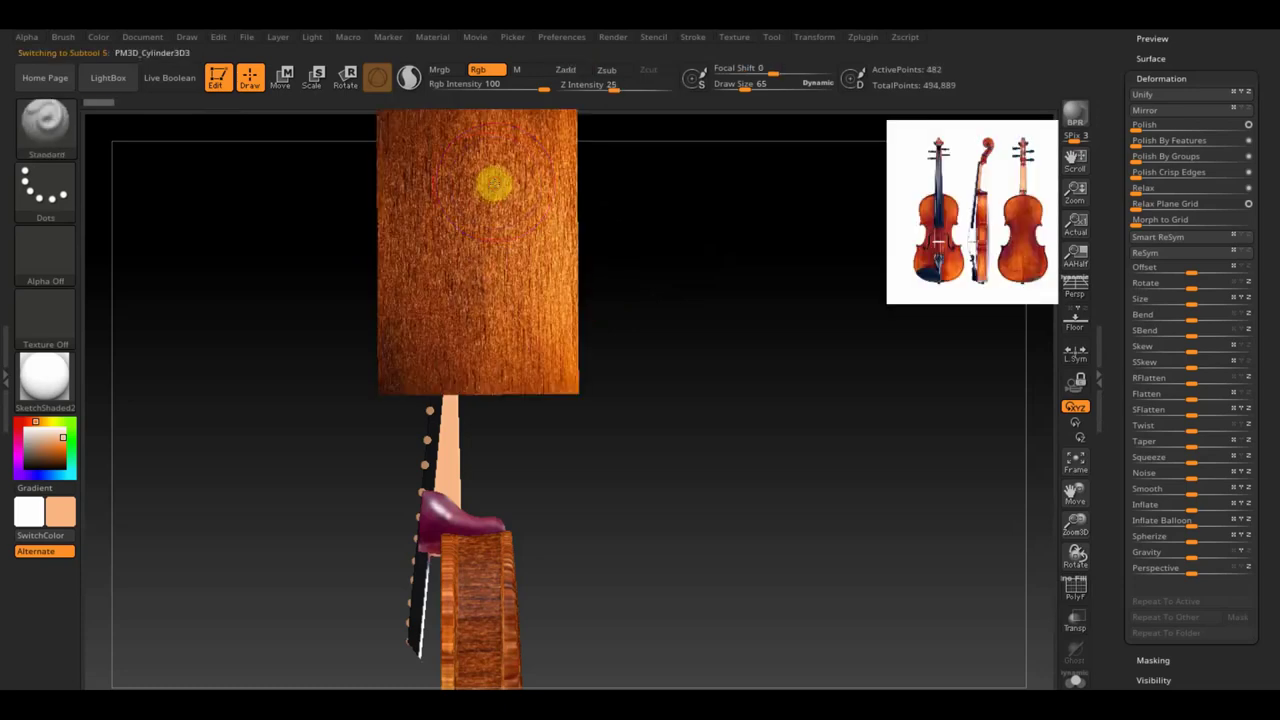
{"action": "key", "text": "ctrl"}
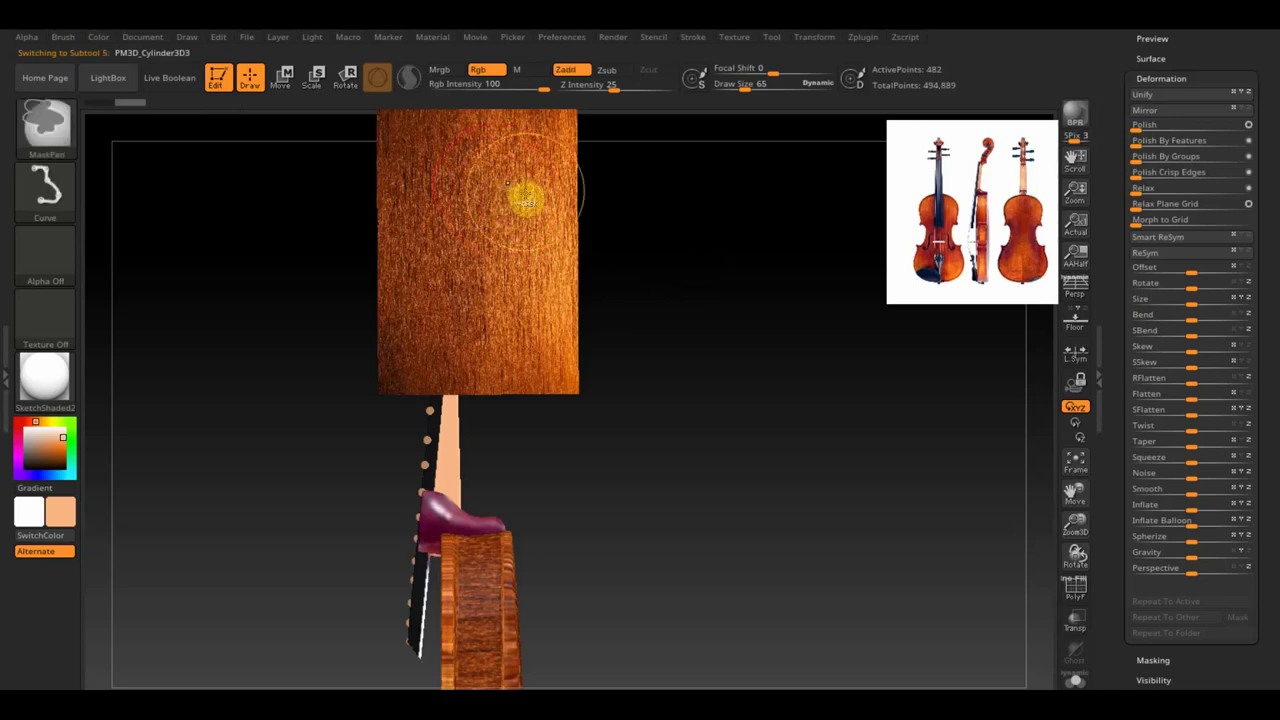
{"action": "key", "text": "ctrl+d"}
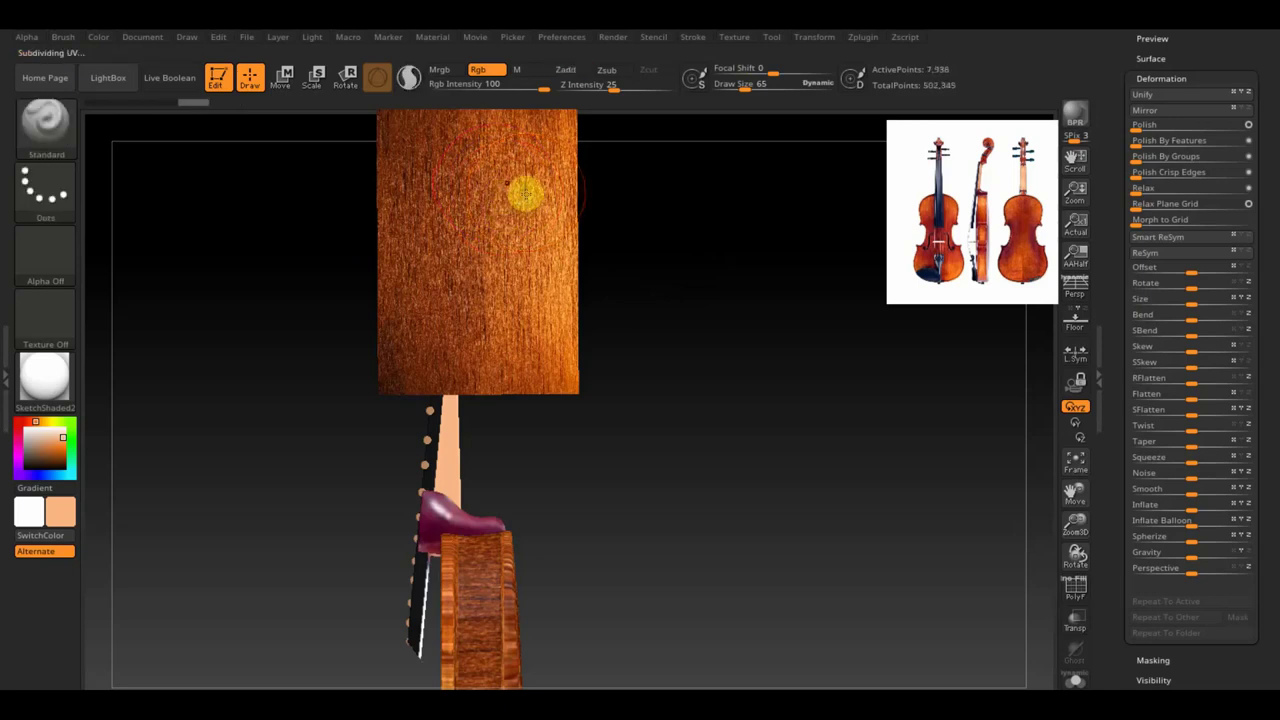
{"action": "key", "text": "shift+z"}
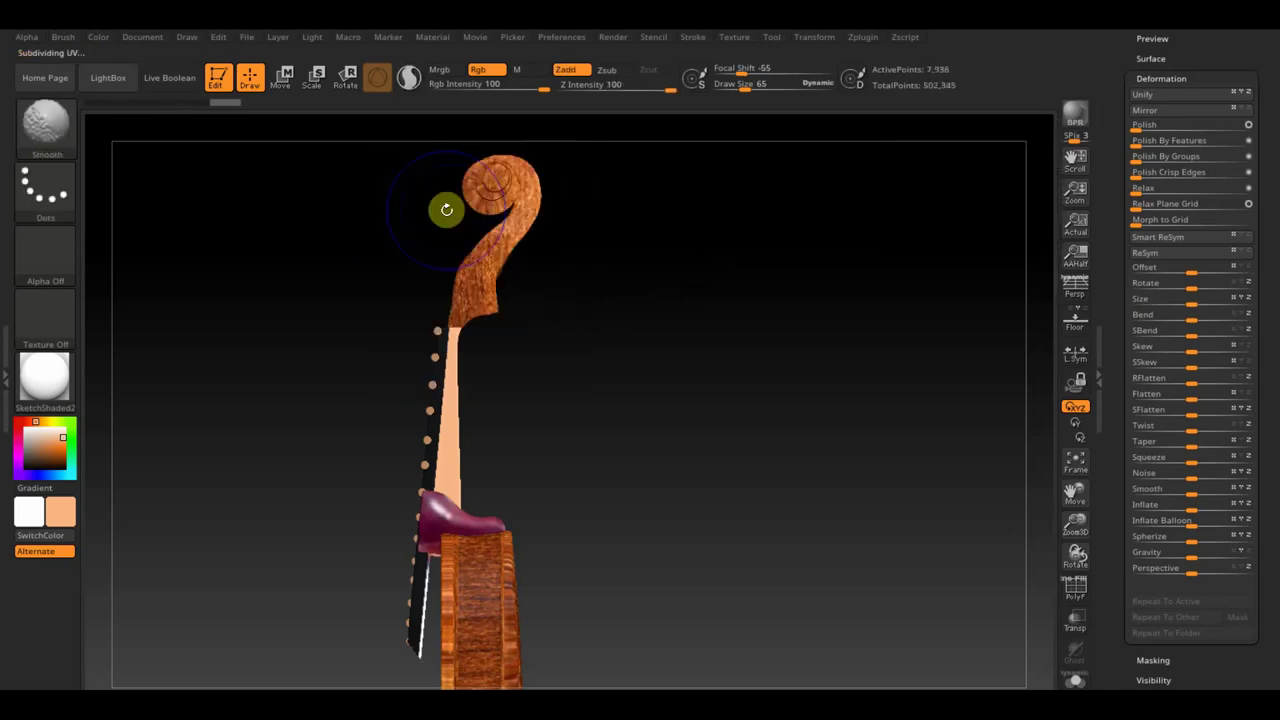
{"action": "mouse_move", "coordinate": [560, 263]}
{"action": "left_mouse_down"}
{"action": "mouse_move", "coordinate": [751, 292]}
{"action": "mouse_move", "coordinate": [743, 306]}
{"action": "left_mouse_up"}
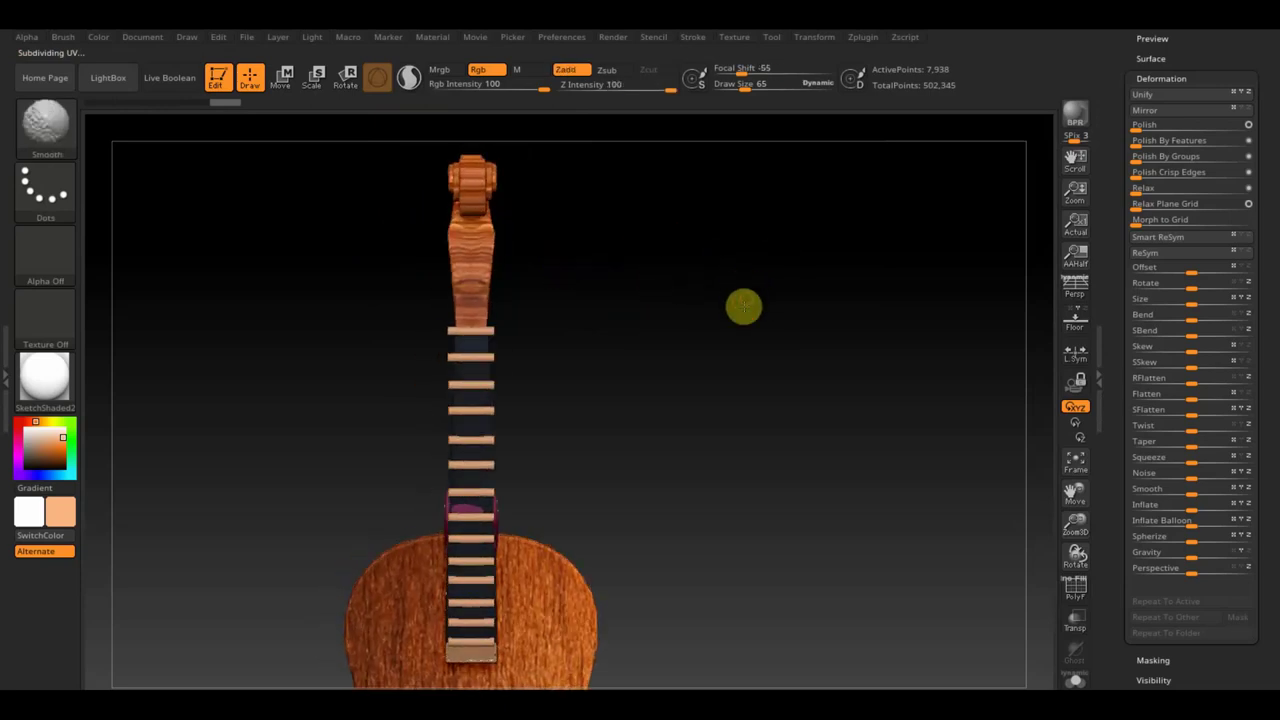
- Pick a near-white colour and apply it to the frets subtool PM3D_Cylinder3D1_1
{"action": "mouse_move", "coordinate": [645, 377]}
{"action": "left_mouse_down"}
{"action": "mouse_move", "coordinate": [640, 400]}
{"action": "mouse_move", "coordinate": [640, 383]}
{"action": "left_mouse_up"}
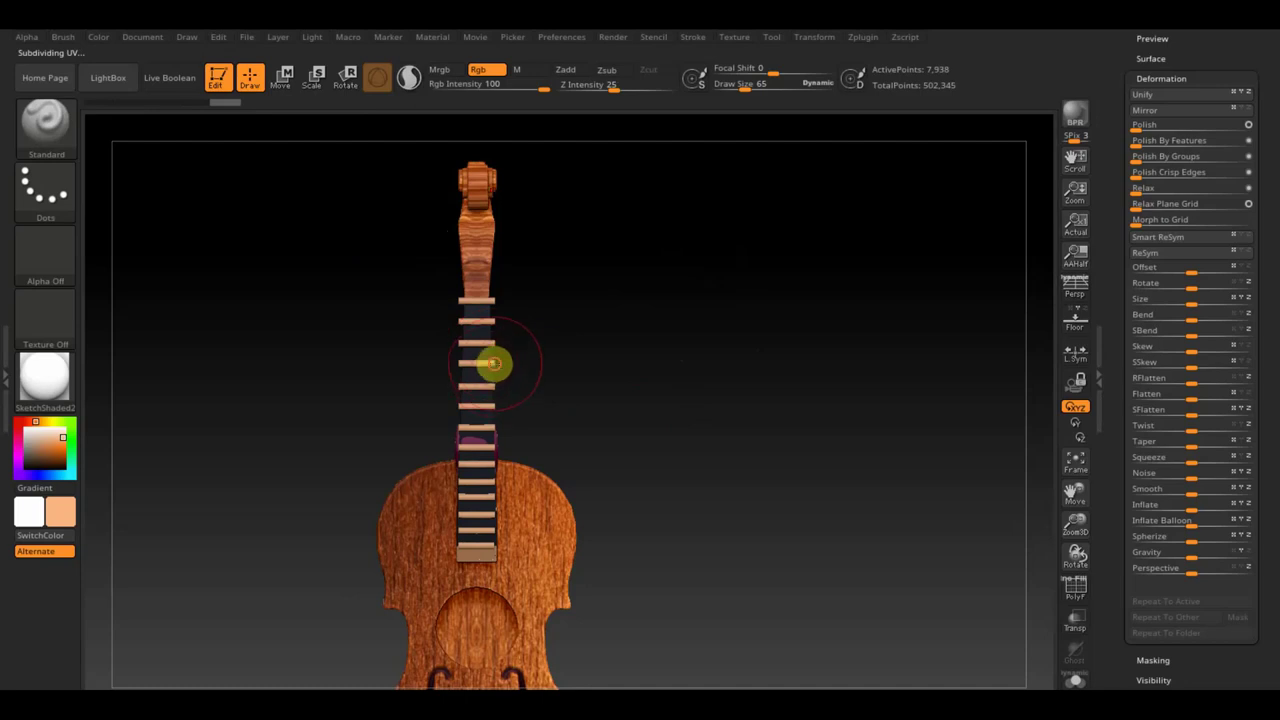
{"action": "left_click", "coordinate": [70, 490]}
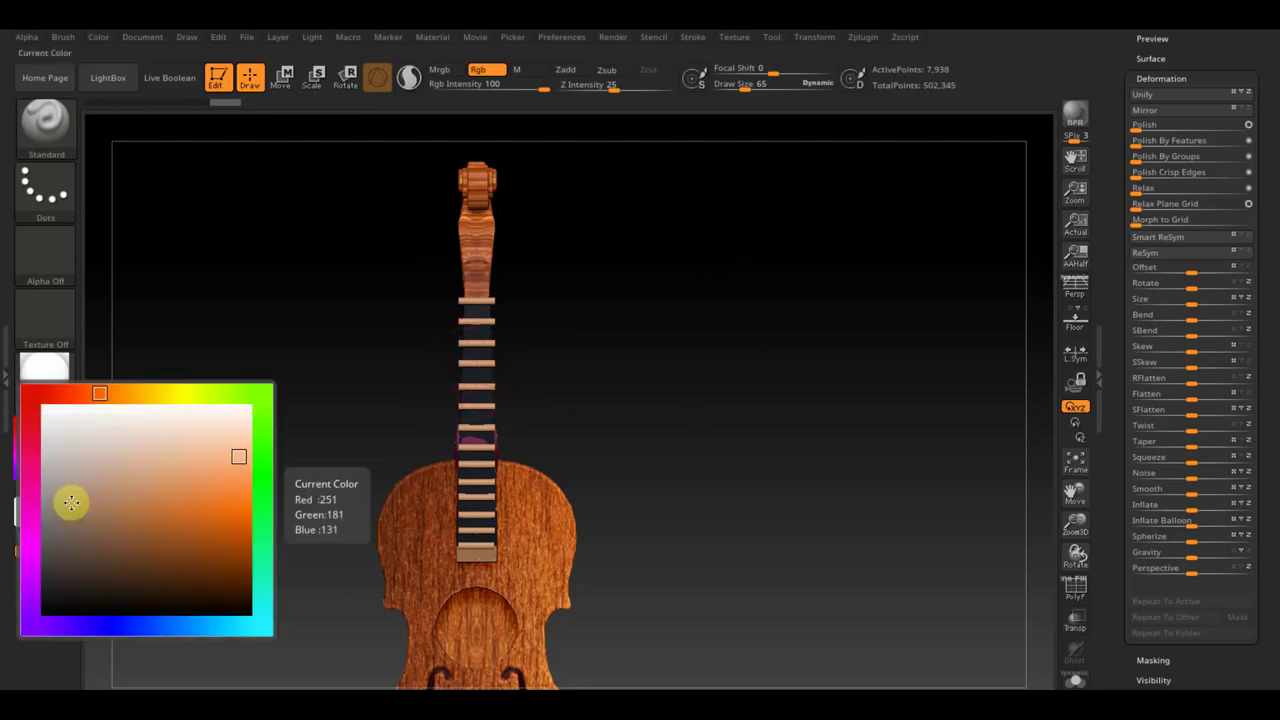
{"action": "left_click", "coordinate": [52, 524]}
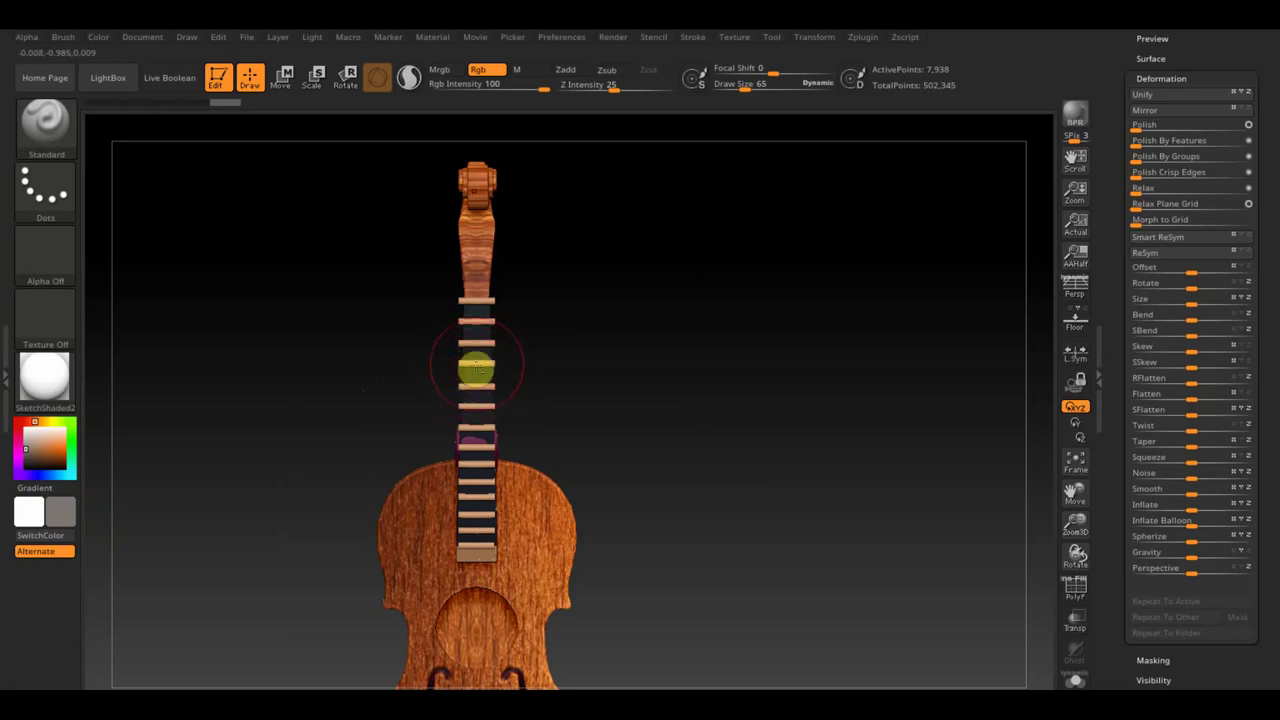
{"action": "left_click", "coordinate": [476, 362], "text": "alt"}
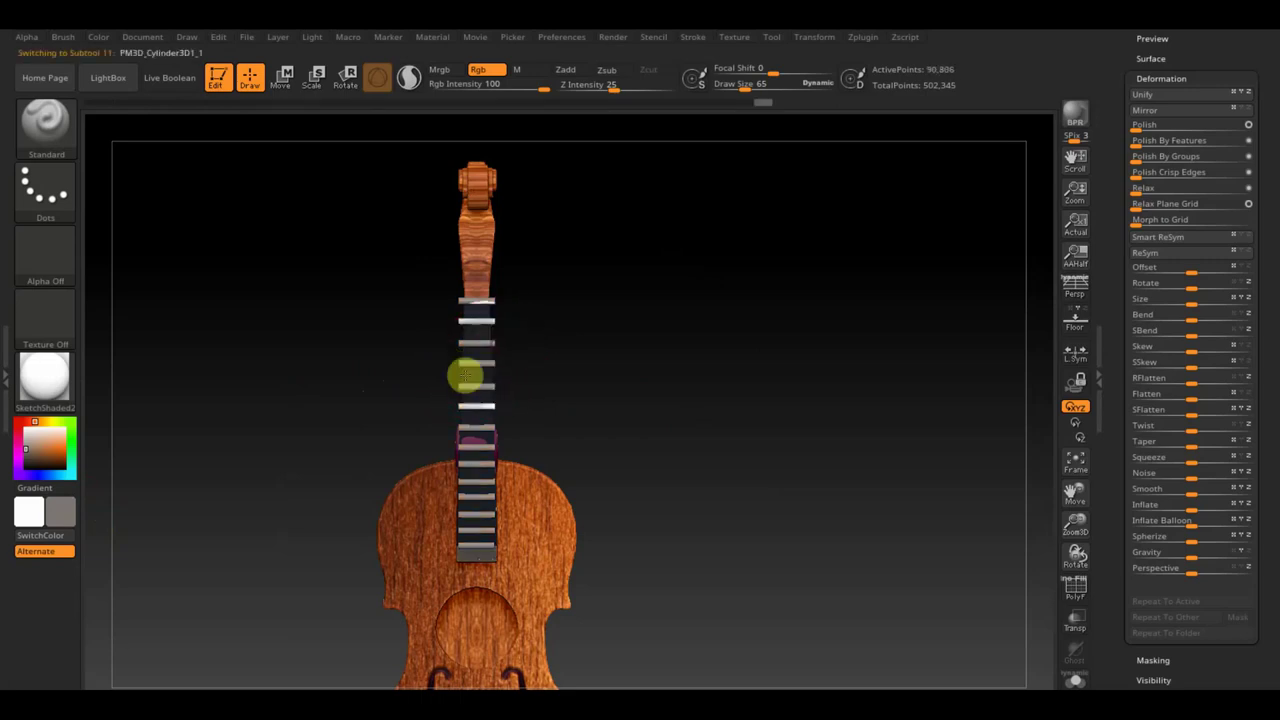
{"action": "mouse_move", "coordinate": [64, 512]}
{"action": "left_mouse_down"}
{"action": "mouse_move", "coordinate": [72, 521]}
{"action": "mouse_move", "coordinate": [51, 482]}
{"action": "left_mouse_up"}
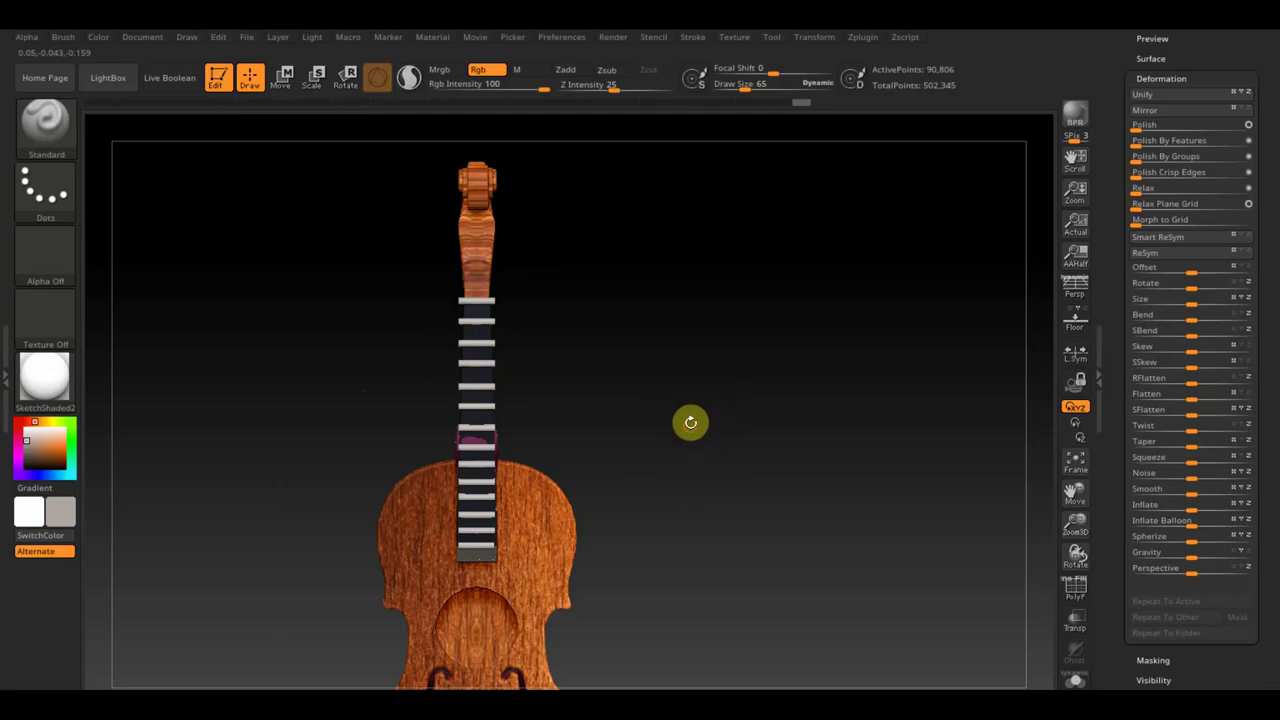
{"action": "left_click_drag", "start_coordinate": [690, 422], "coordinate": [666, 331]}
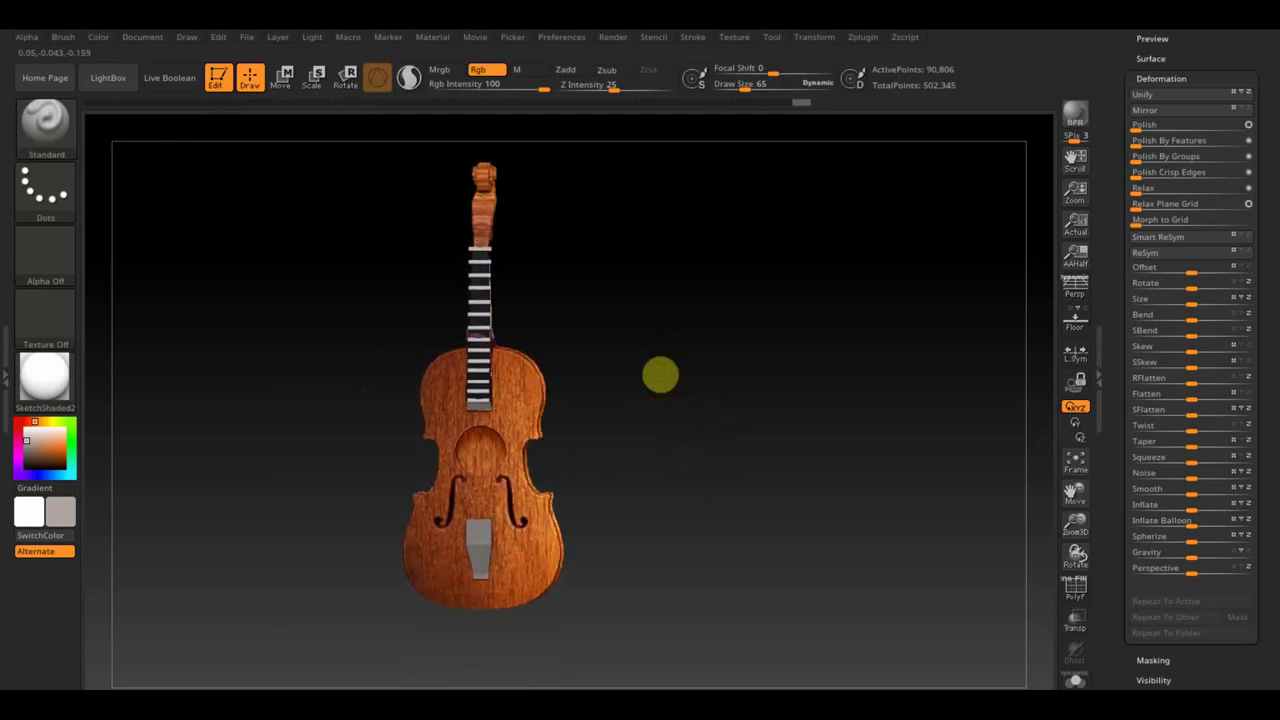
- Fill the tailpiece subtool PM3D_Cube3D1 with black and turn the violin to side profile
{"action": "left_click_drag", "start_coordinate": [660, 375], "coordinate": [648, 374]}
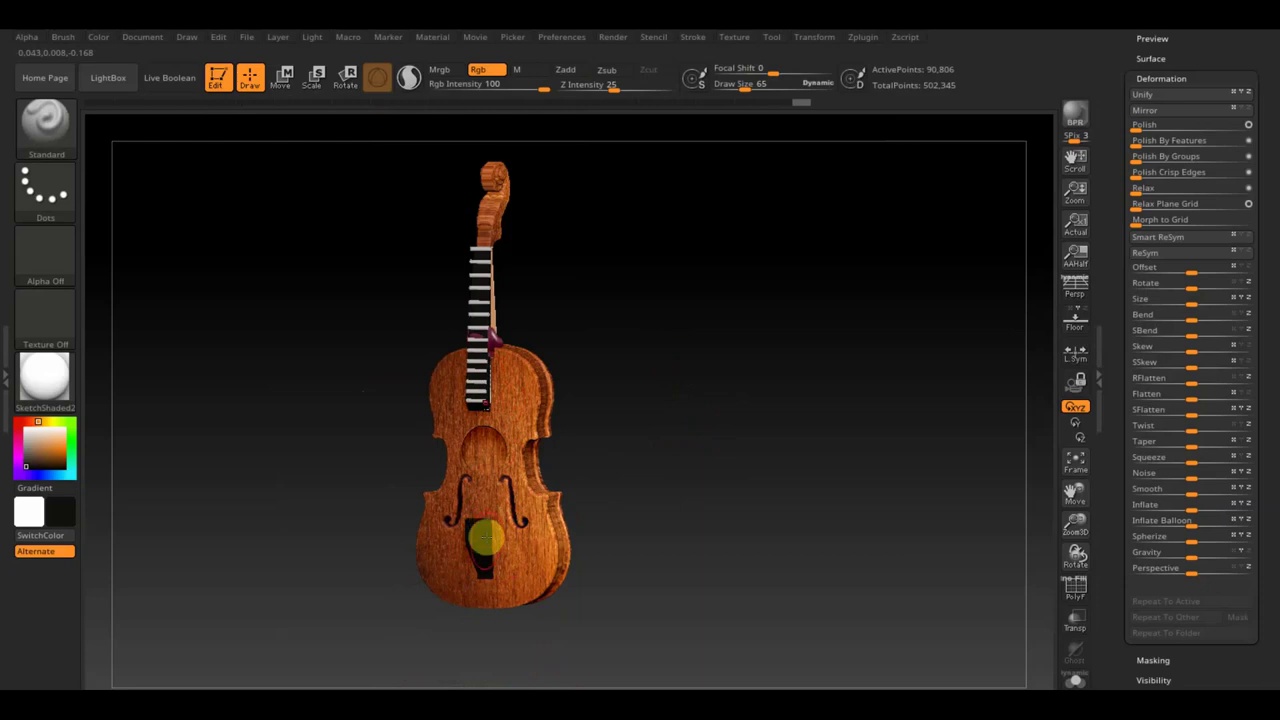
{"action": "left_click", "coordinate": [484, 538], "text": "alt"}
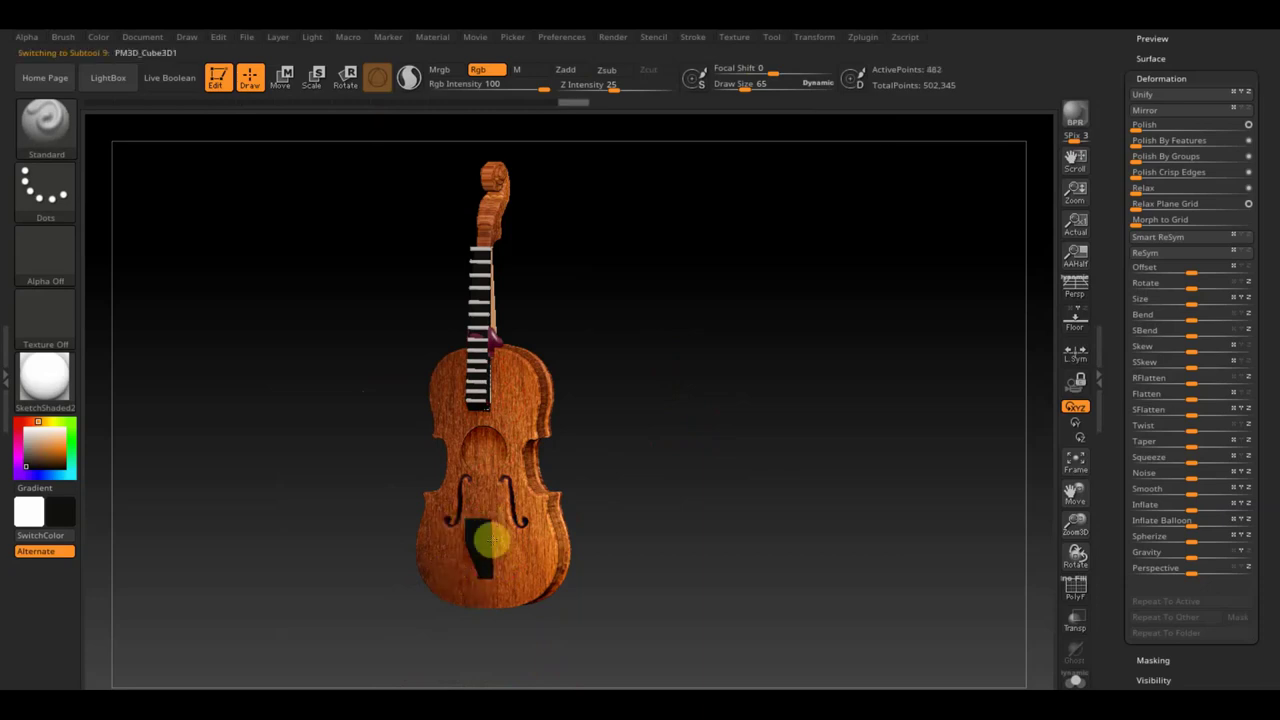
{"action": "mouse_move", "coordinate": [574, 509]}
{"action": "left_mouse_down"}
{"action": "mouse_move", "coordinate": [620, 483]}
{"action": "mouse_move", "coordinate": [631, 497]}
{"action": "mouse_move", "coordinate": [651, 460]}
{"action": "mouse_move", "coordinate": [577, 471]}
{"action": "mouse_move", "coordinate": [740, 460]}
{"action": "left_mouse_up"}
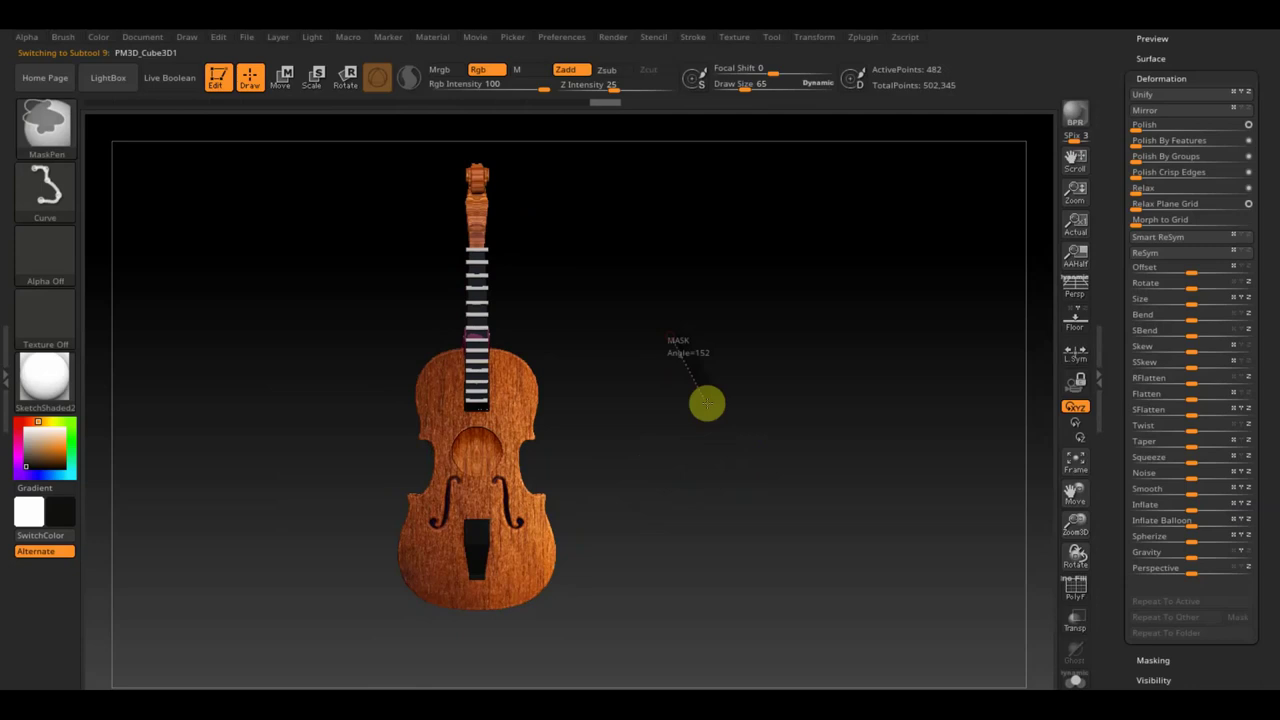
{"action": "mouse_move", "coordinate": [723, 408]}
{"action": "left_mouse_down"}
{"action": "mouse_move", "coordinate": [631, 431]}
{"action": "mouse_move", "coordinate": [643, 426]}
{"action": "left_mouse_up"}
{"action": "key", "text": "ctrl+shift"}
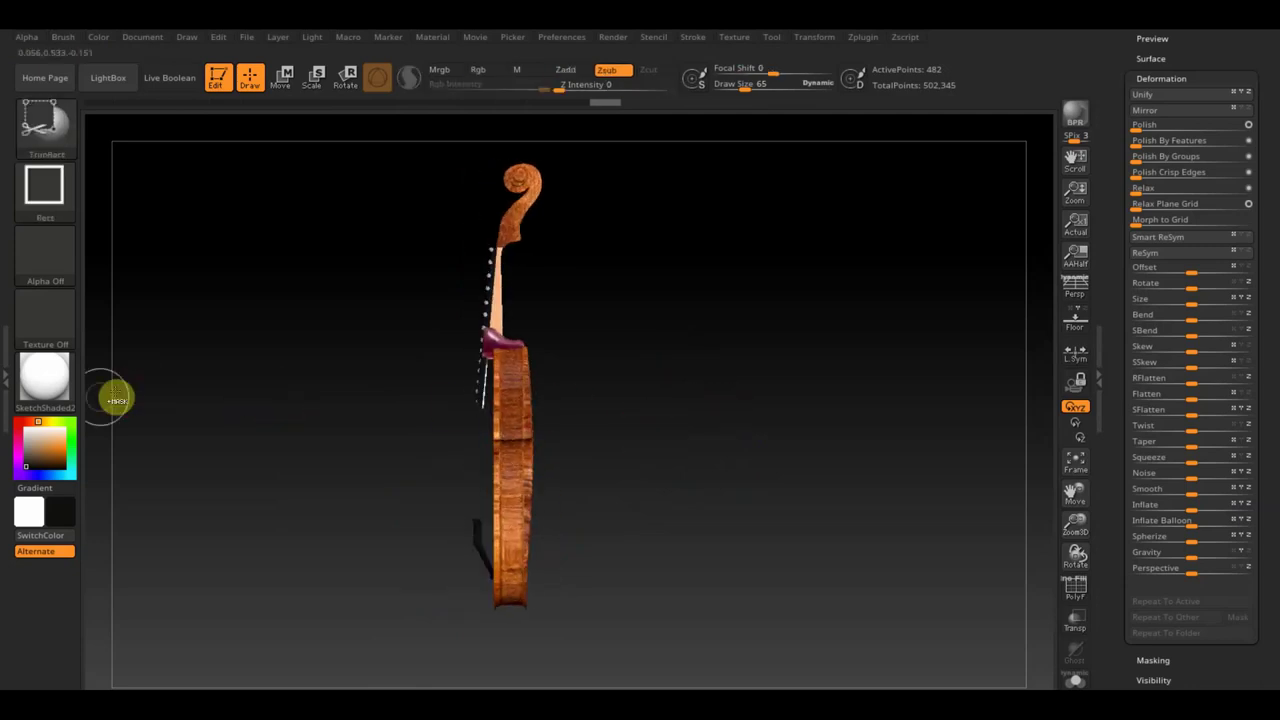
- Delete PM3D_Cube3D_3's lower subdivision levels and trim away its side beside the neck, leaving 6,873 points
{"action": "mouse_move", "coordinate": [431, 299]}
{"action": "left_mouse_down"}
{"action": "mouse_move", "coordinate": [483, 401]}
{"action": "mouse_move", "coordinate": [371, 373]}
{"action": "left_mouse_up"}
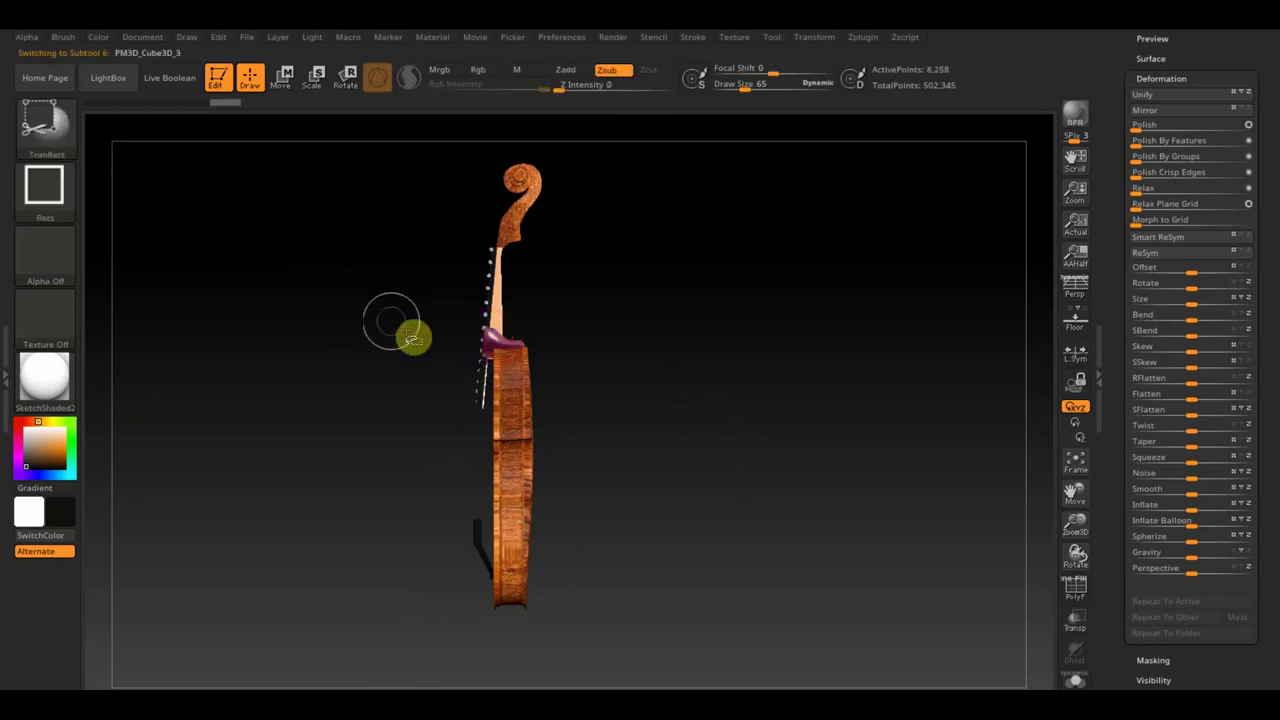
{"action": "left_click_drag", "start_coordinate": [409, 299], "coordinate": [484, 404], "text": "ctrl+shift"}
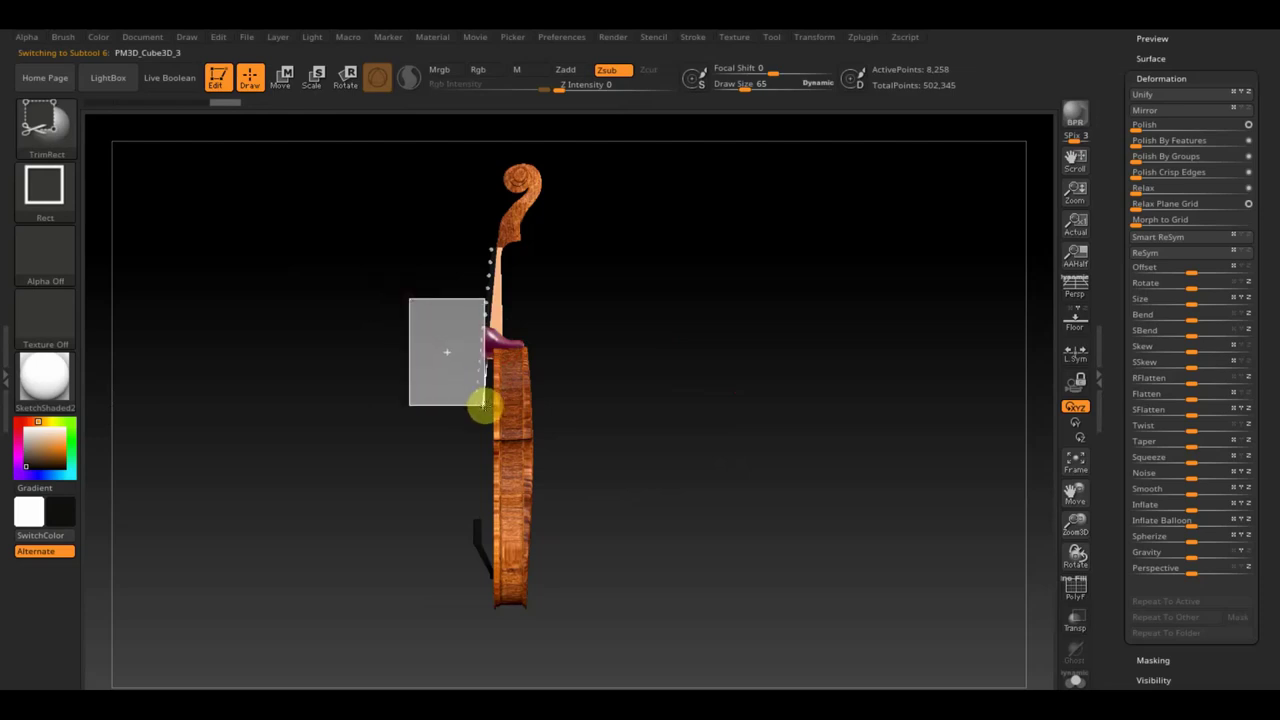
{"action": "left_click_drag", "start_coordinate": [483, 403], "coordinate": [491, 410], "text": "ctrl+shift"}
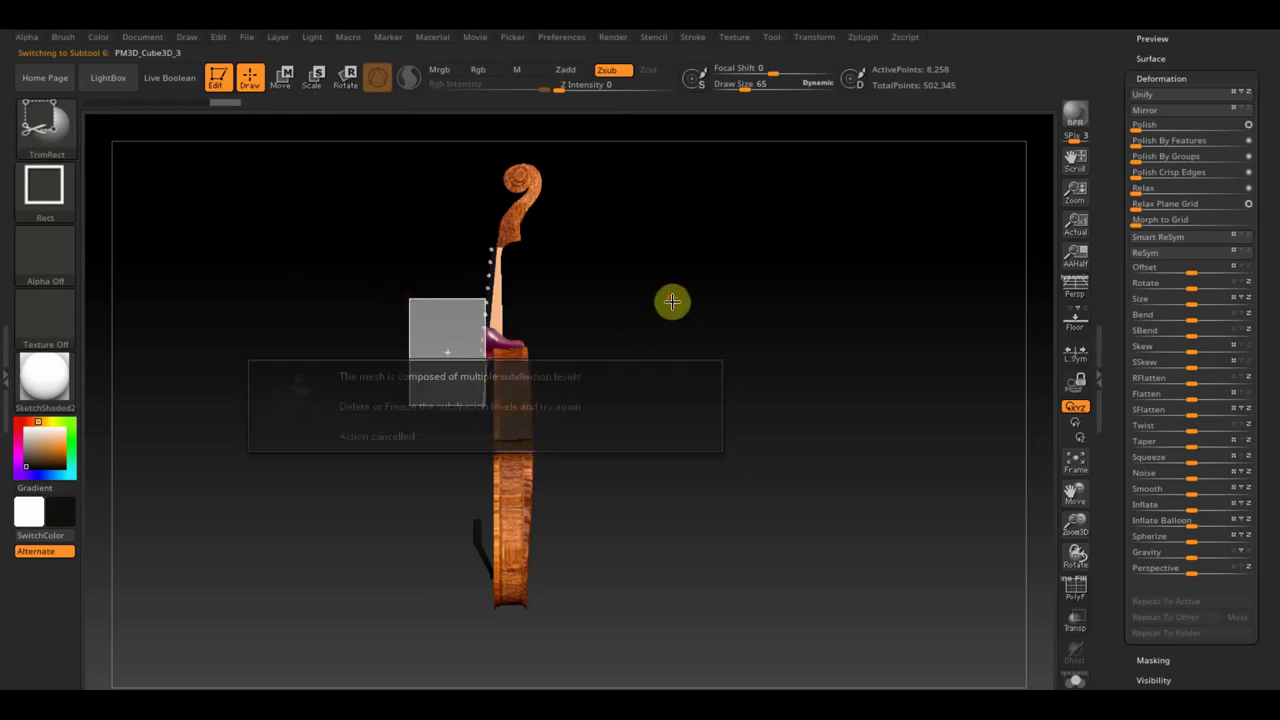
{"action": "scroll", "coordinate": [1217, 64], "scroll_direction": "up", "scroll_amount": 3}
{"action": "left_click_drag", "start_coordinate": [1217, 64], "coordinate": [1196, 198]}
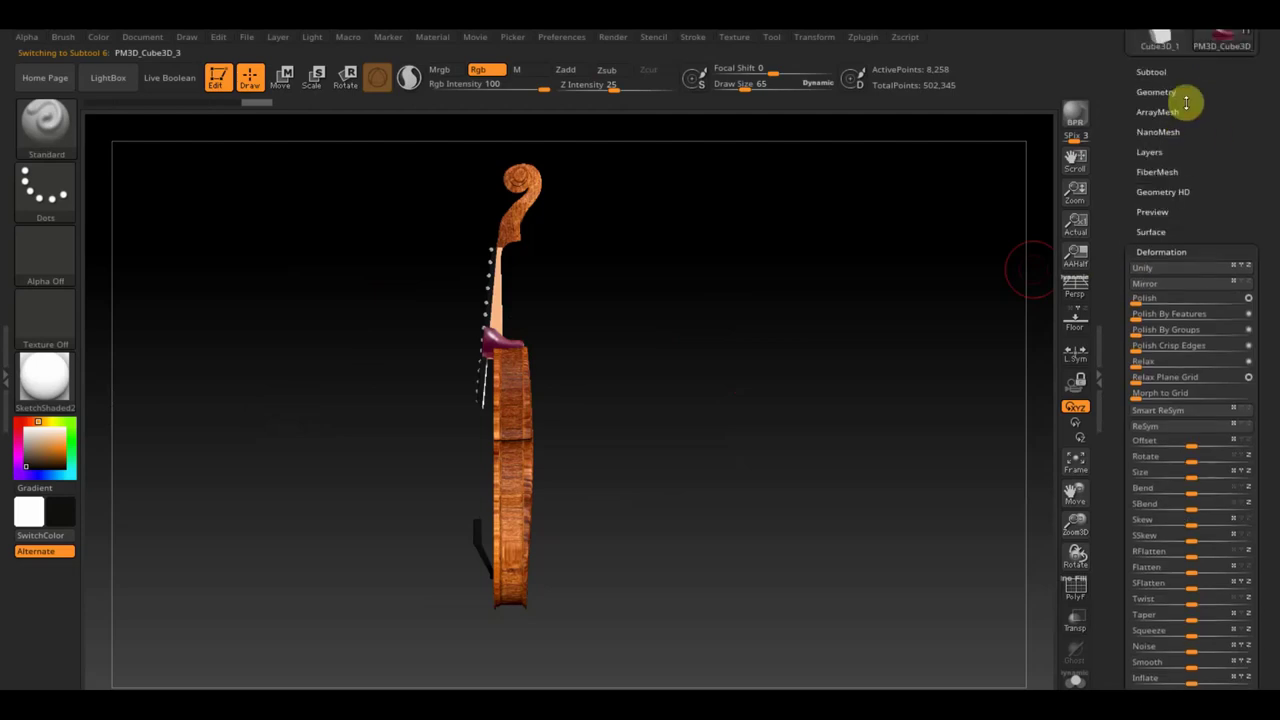
{"action": "left_click", "coordinate": [1159, 222]}
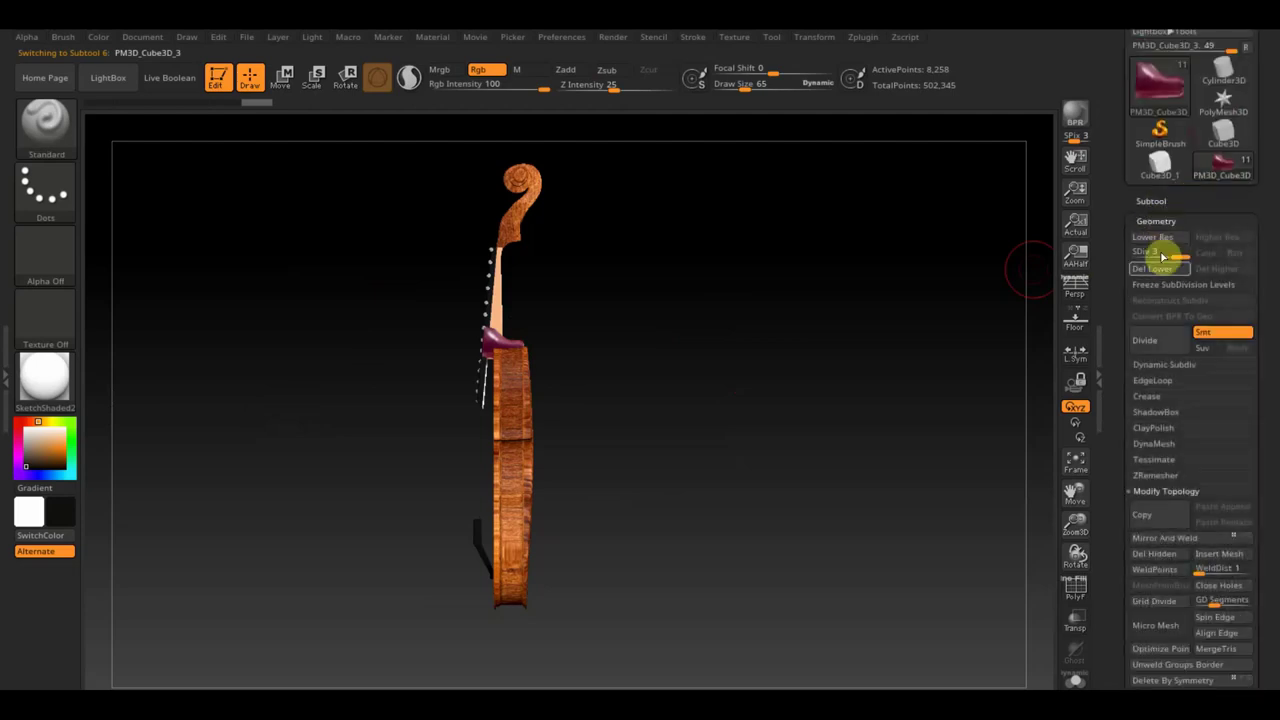
{"action": "left_click_drag", "start_coordinate": [434, 285], "coordinate": [486, 380], "text": "ctrl+shift"}
{"action": "mouse_move", "coordinate": [657, 349]}
{"action": "left_mouse_down"}
{"action": "mouse_move", "coordinate": [743, 352]}
{"action": "mouse_move", "coordinate": [689, 351]}
{"action": "mouse_move", "coordinate": [723, 260]}
{"action": "mouse_move", "coordinate": [726, 520]}
{"action": "mouse_move", "coordinate": [674, 453]}
{"action": "mouse_move", "coordinate": [711, 531]}
{"action": "mouse_move", "coordinate": [574, 363]}
{"action": "left_mouse_up"}
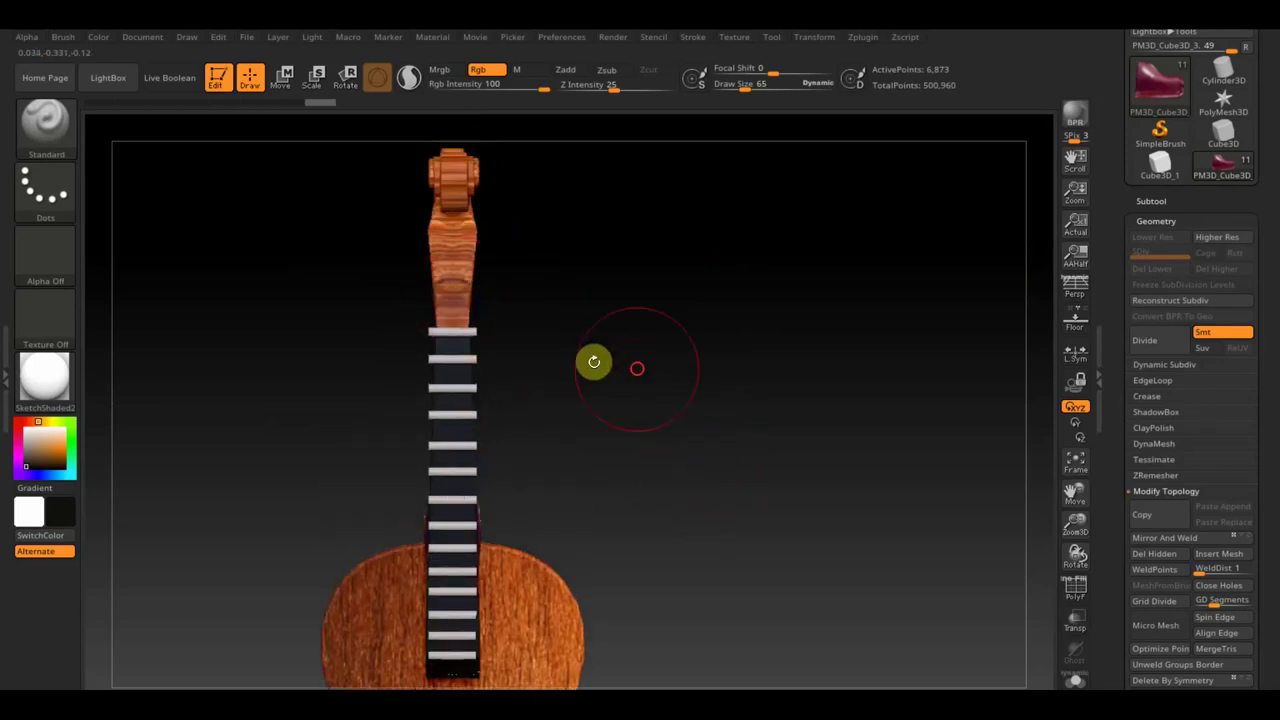
- Select the fretted fingerboard subtool and draw angled MaskPen lines across it
{"action": "left_click_drag", "start_coordinate": [591, 363], "coordinate": [640, 383], "text": "shift"}
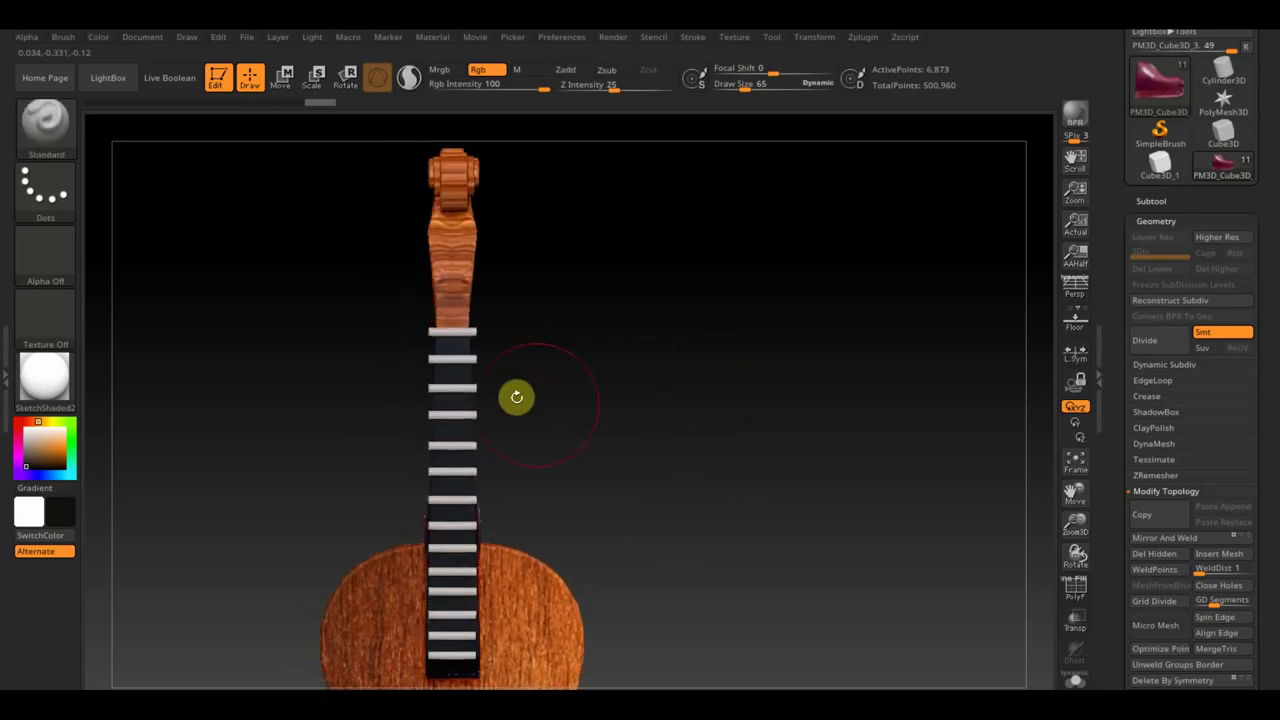
{"action": "left_click", "coordinate": [471, 332], "text": "alt"}
{"action": "mouse_move", "coordinate": [338, 312]}
{"action": "left_mouse_down", "text": "ctrl"}
{"action": "mouse_move", "coordinate": [412, 433]}
{"action": "mouse_move", "coordinate": [349, 389]}
{"action": "mouse_move", "coordinate": [363, 177]}
{"action": "mouse_move", "coordinate": [331, 166]}
{"action": "mouse_move", "coordinate": [416, 341]}
{"action": "left_mouse_up", "text": "ctrl"}
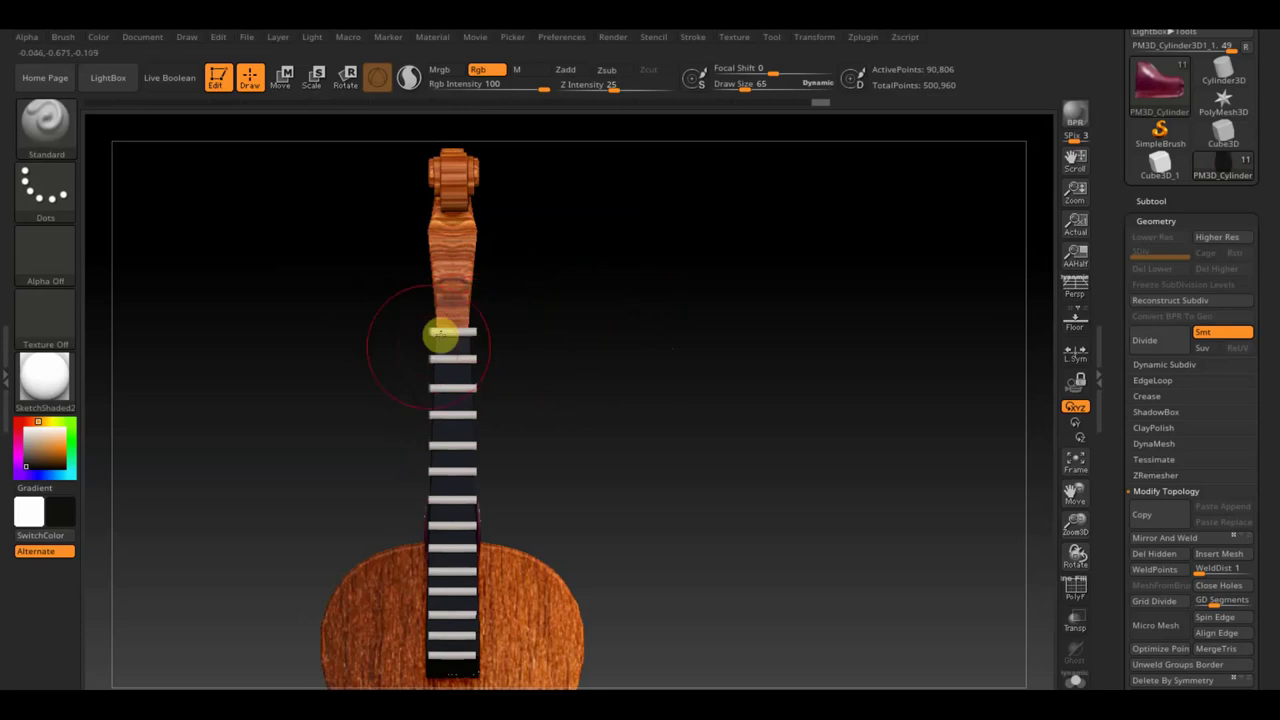
{"action": "key", "text": "ctrl"}
{"action": "left_click_drag", "start_coordinate": [353, 483], "coordinate": [431, 429], "text": "ctrl"}
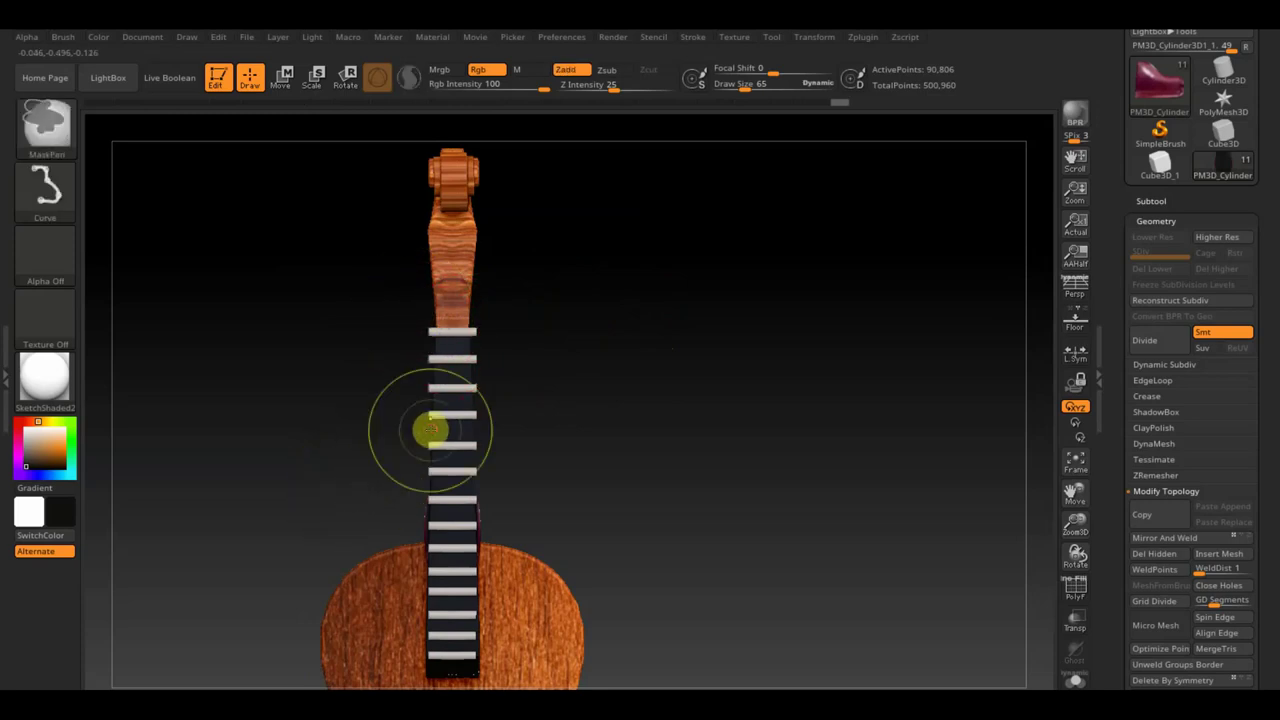
{"action": "left_click_drag", "start_coordinate": [429, 330], "coordinate": [422, 336], "text": "ctrl"}
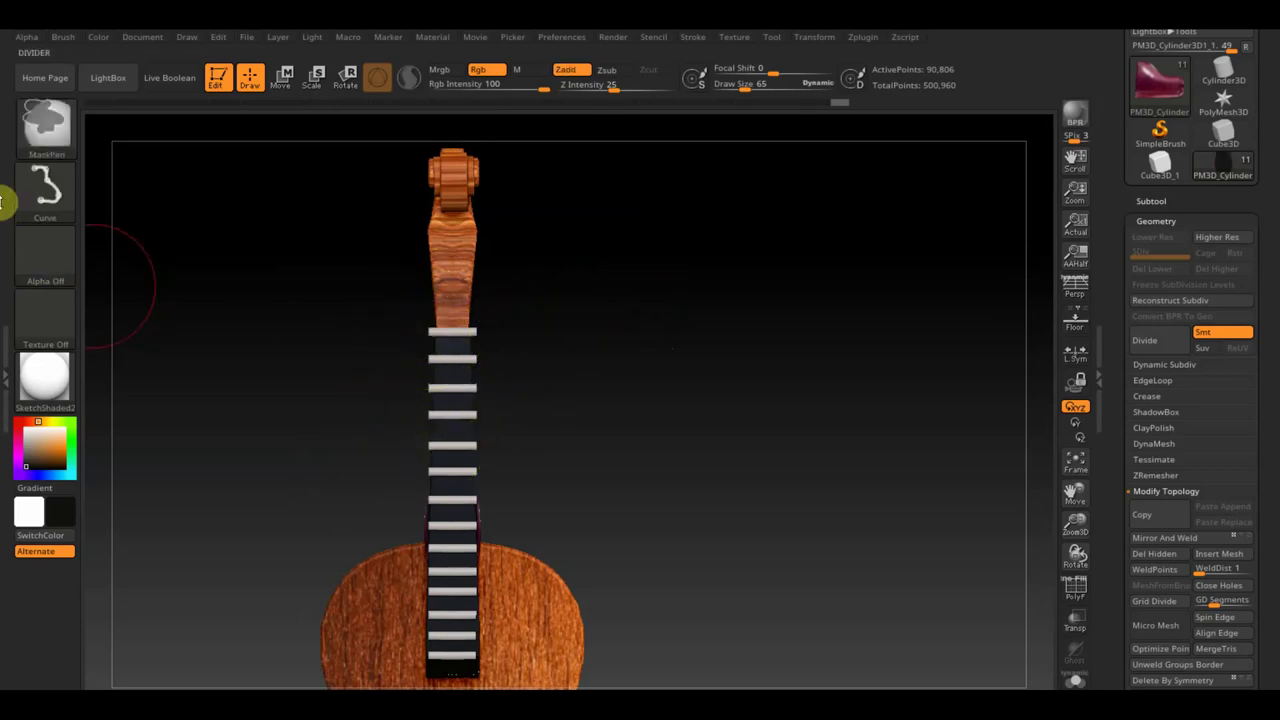
- Switch the mask stroke to FreeHand and mask a rectangular area beside the neck
{"action": "left_click", "coordinate": [47, 188]}
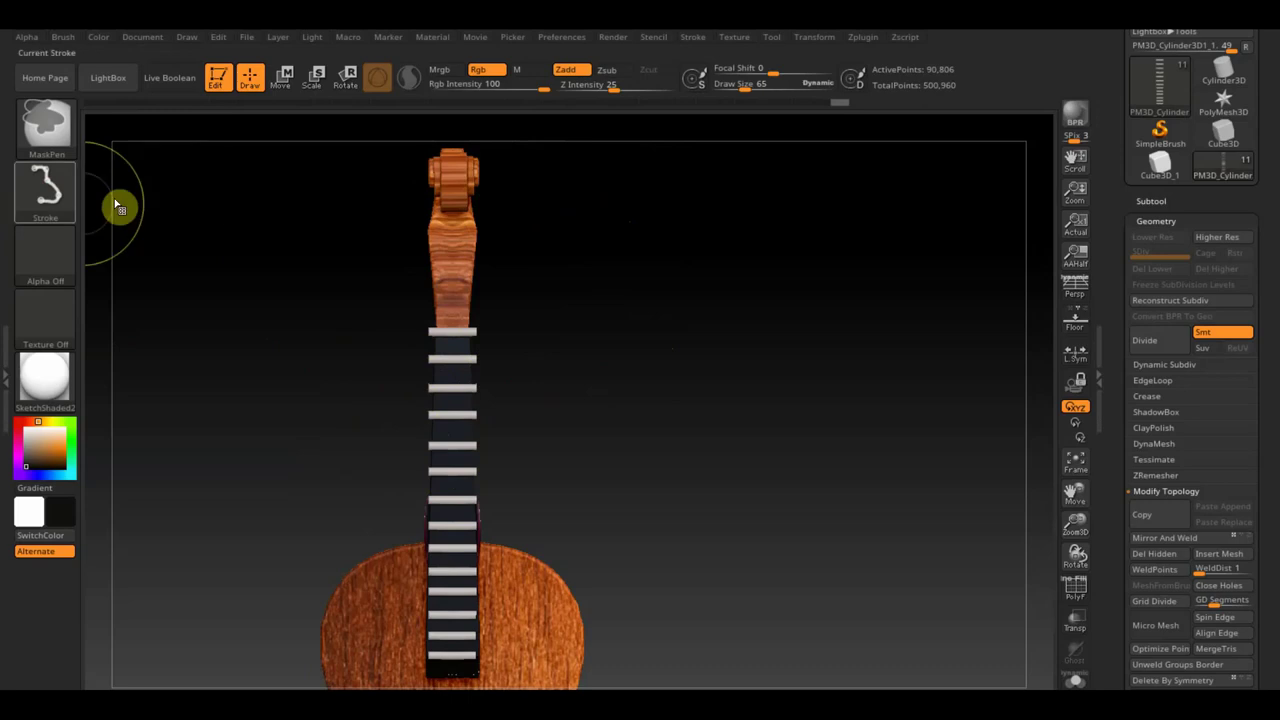
{"action": "left_click", "coordinate": [43, 203]}
{"action": "left_click", "coordinate": [257, 210]}
{"action": "mouse_move", "coordinate": [351, 270]}
{"action": "left_mouse_down", "text": "ctrl"}
{"action": "mouse_move", "coordinate": [413, 453]}
{"action": "mouse_move", "coordinate": [429, 452]}
{"action": "left_mouse_up", "text": "ctrl"}
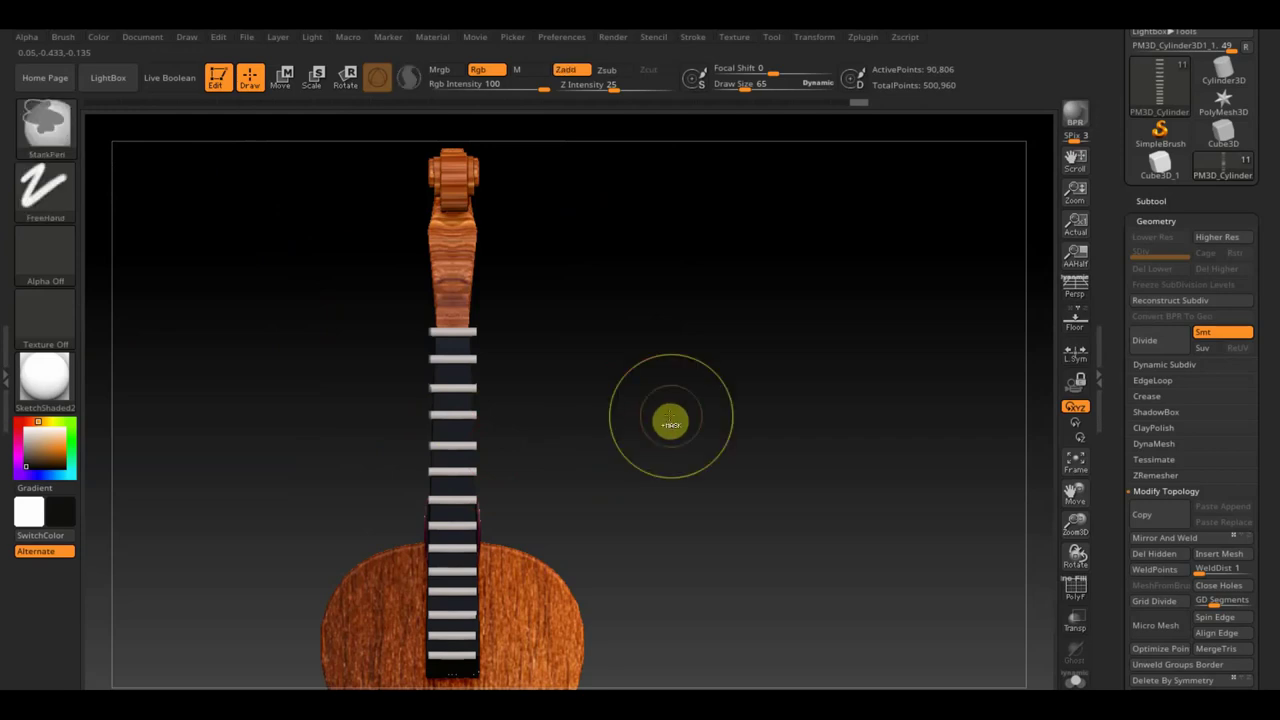
- Nudge the unmasked fingerboard part slightly along the neck with the Move gizmo, then inspect it
{"action": "left_click", "coordinate": [281, 78]}
{"action": "left_click_drag", "start_coordinate": [553, 331], "coordinate": [561, 330]}
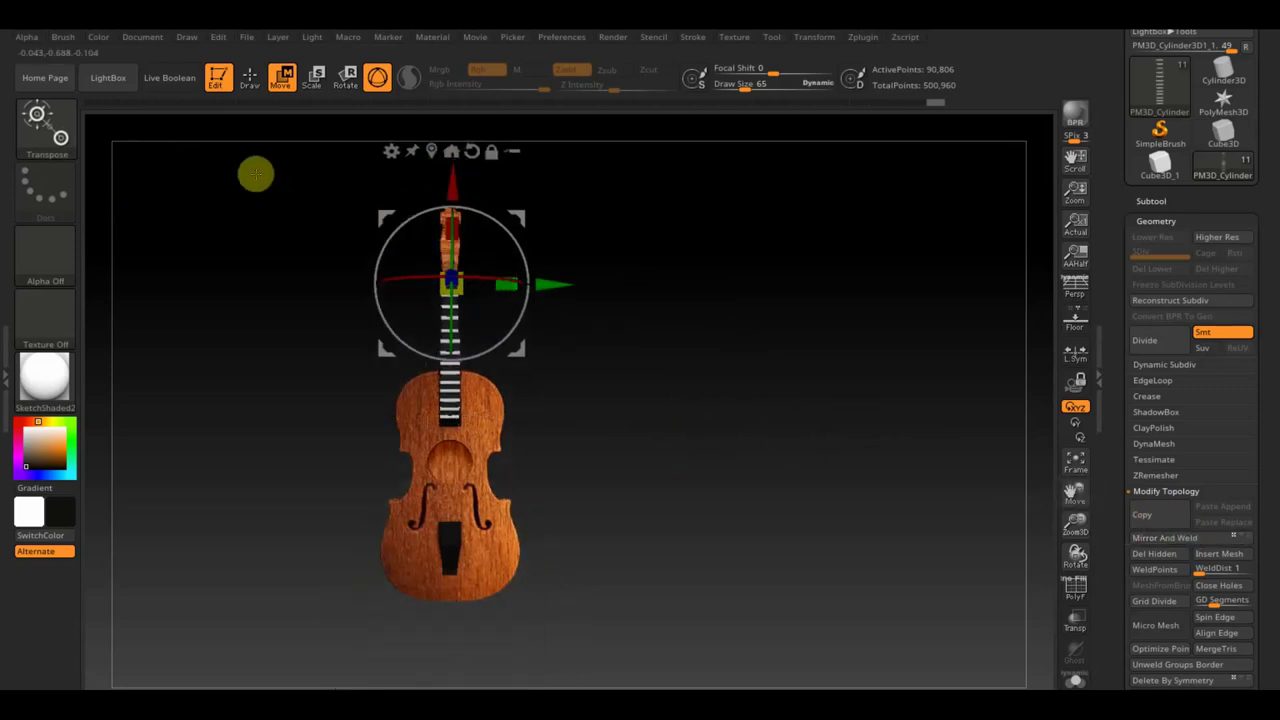
{"action": "left_click", "coordinate": [250, 77]}
{"action": "mouse_move", "coordinate": [770, 404]}
{"action": "left_mouse_down"}
{"action": "mouse_move", "coordinate": [705, 370]}
{"action": "mouse_move", "coordinate": [694, 406]}
{"action": "mouse_move", "coordinate": [623, 420]}
{"action": "mouse_move", "coordinate": [765, 434]}
{"action": "left_mouse_up"}
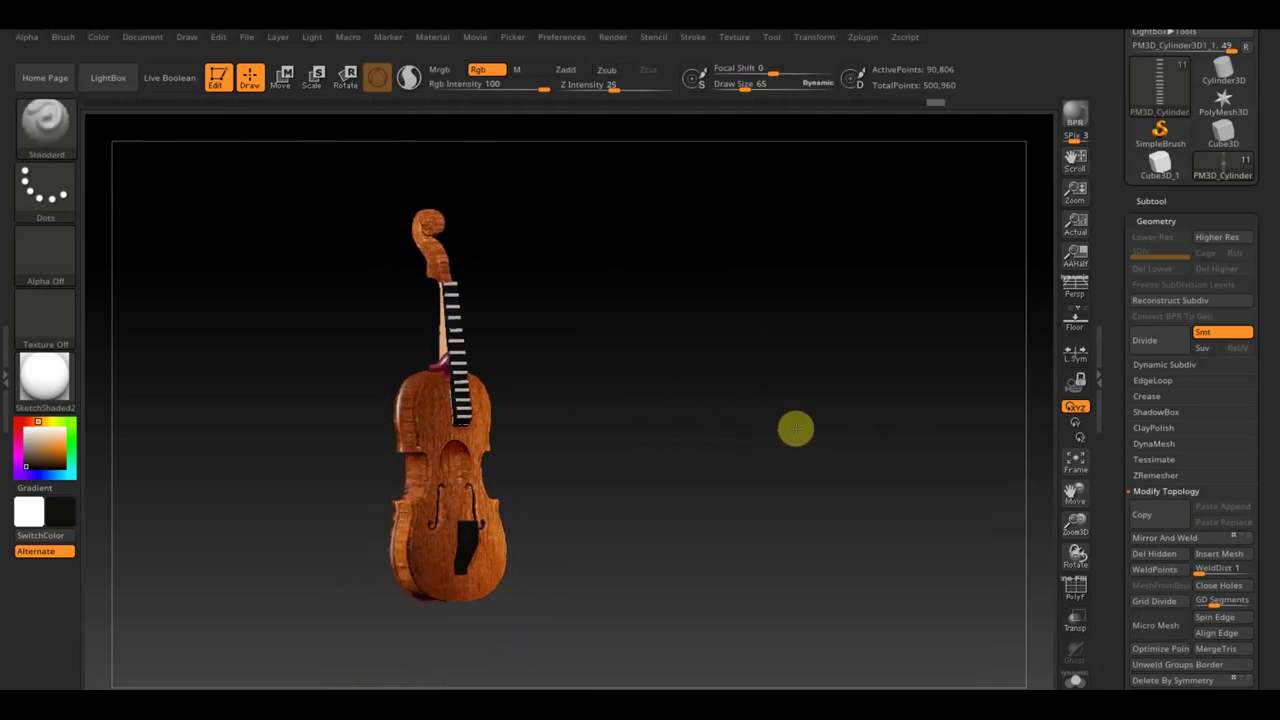
{"action": "left_click_drag", "start_coordinate": [794, 429], "coordinate": [757, 425]}
{"action": "mouse_move", "coordinate": [697, 471]}
{"action": "left_mouse_down", "text": "alt"}
{"action": "mouse_move", "coordinate": [731, 546]}
{"action": "mouse_move", "coordinate": [693, 458]}
{"action": "mouse_move", "coordinate": [626, 471]}
{"action": "mouse_move", "coordinate": [689, 482]}
{"action": "left_mouse_up", "text": "alt"}
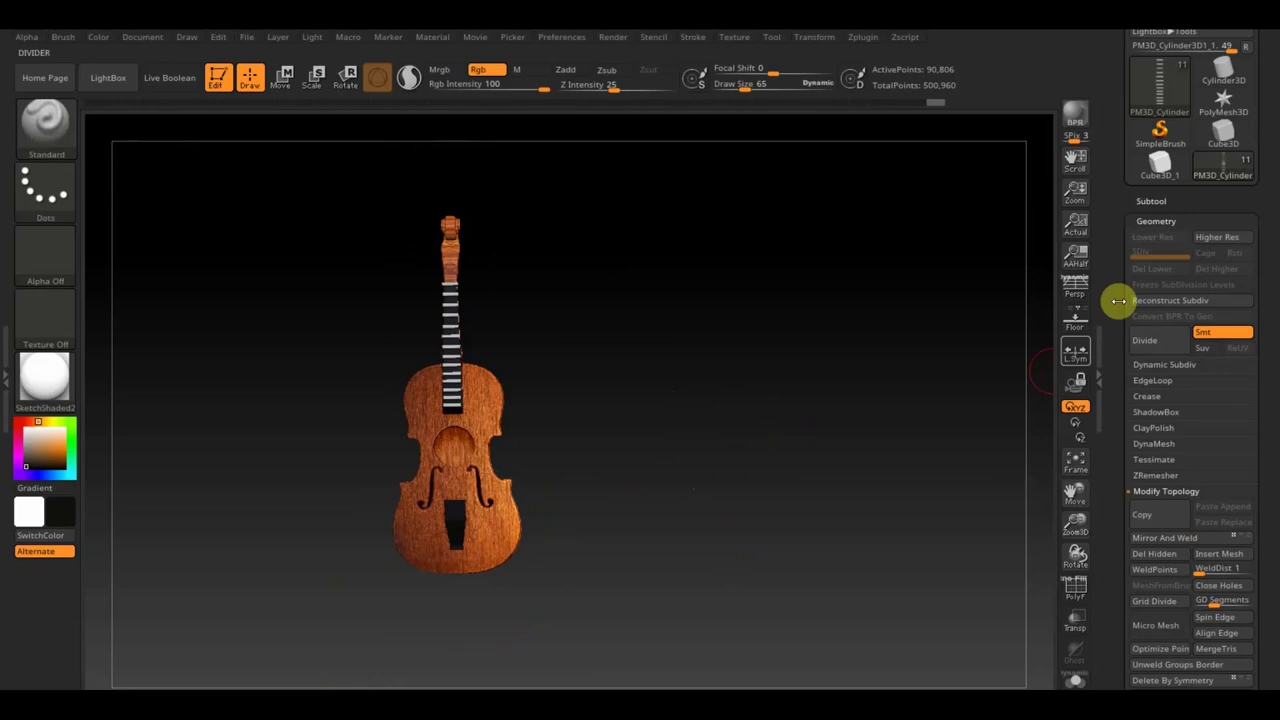
- Select the Extract1 chinrest subtool using the quick subtool picker
{"action": "left_click", "coordinate": [1160, 201]}
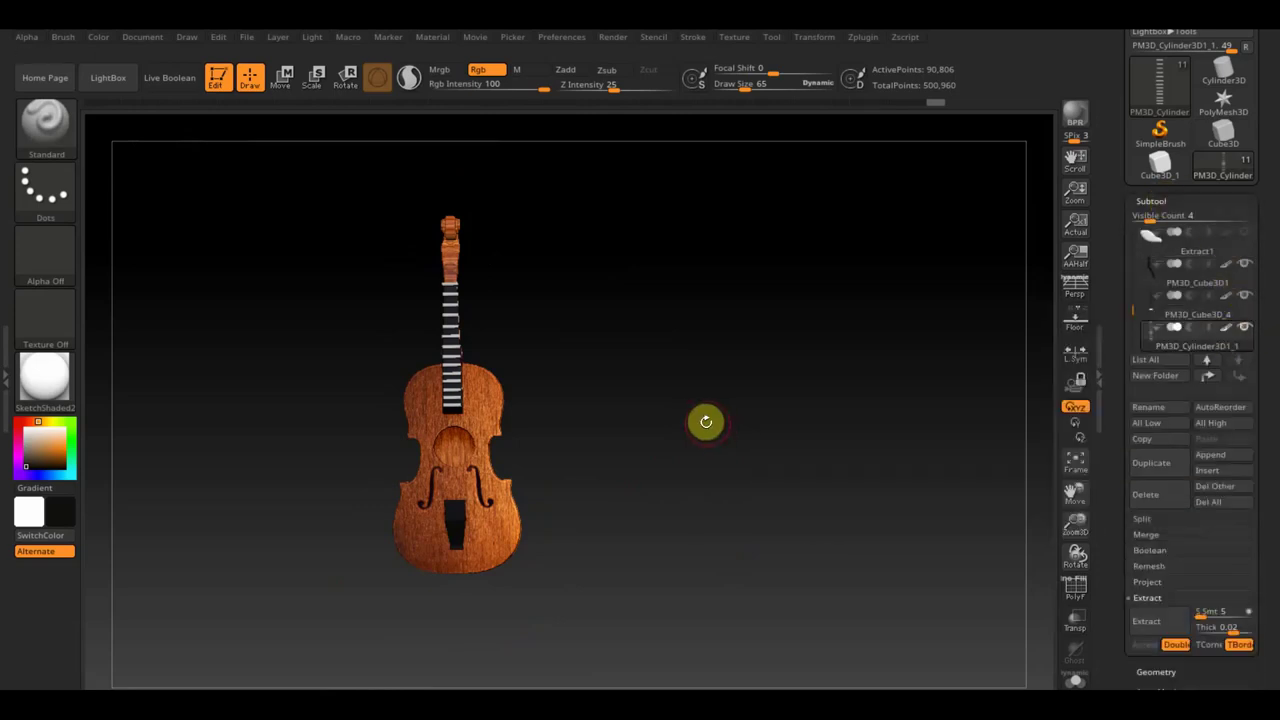
{"action": "key", "text": "n"}
{"action": "left_click", "coordinate": [923, 466]}
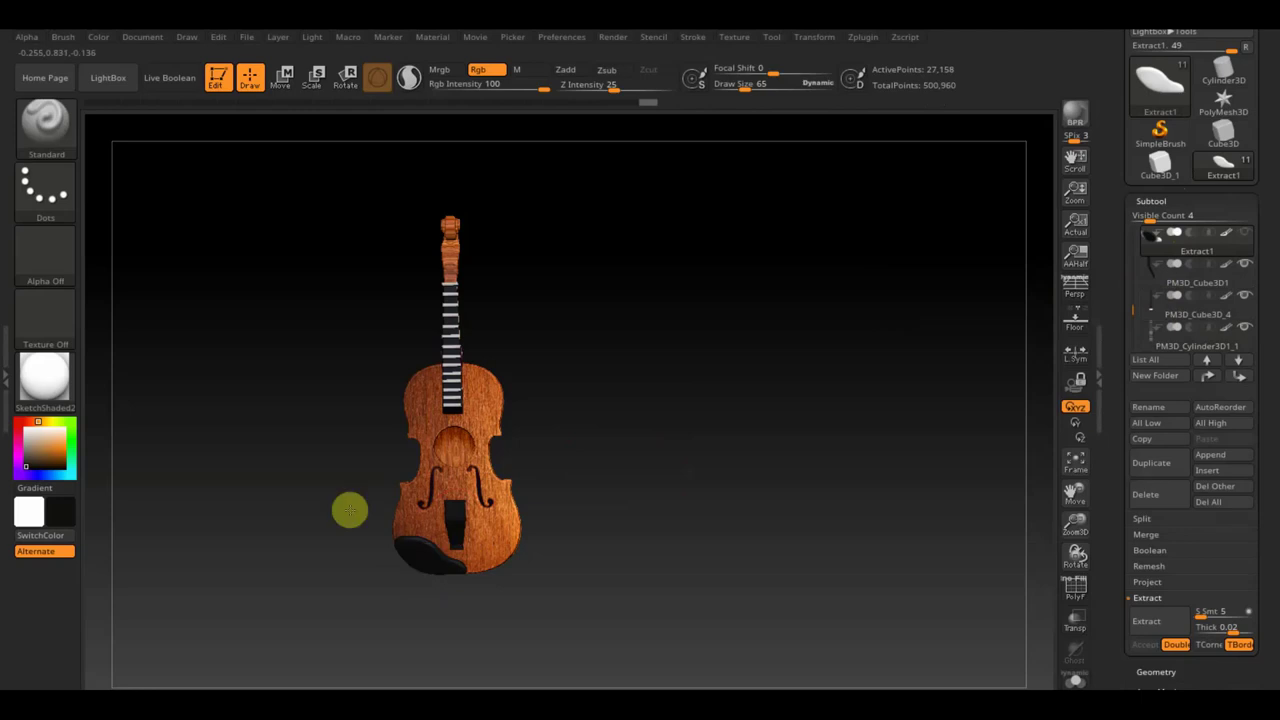
- Check the violin from the side, then make the PM3D_Cube3D_5 body the active subtool
{"action": "left_click_drag", "start_coordinate": [271, 509], "coordinate": [363, 458]}
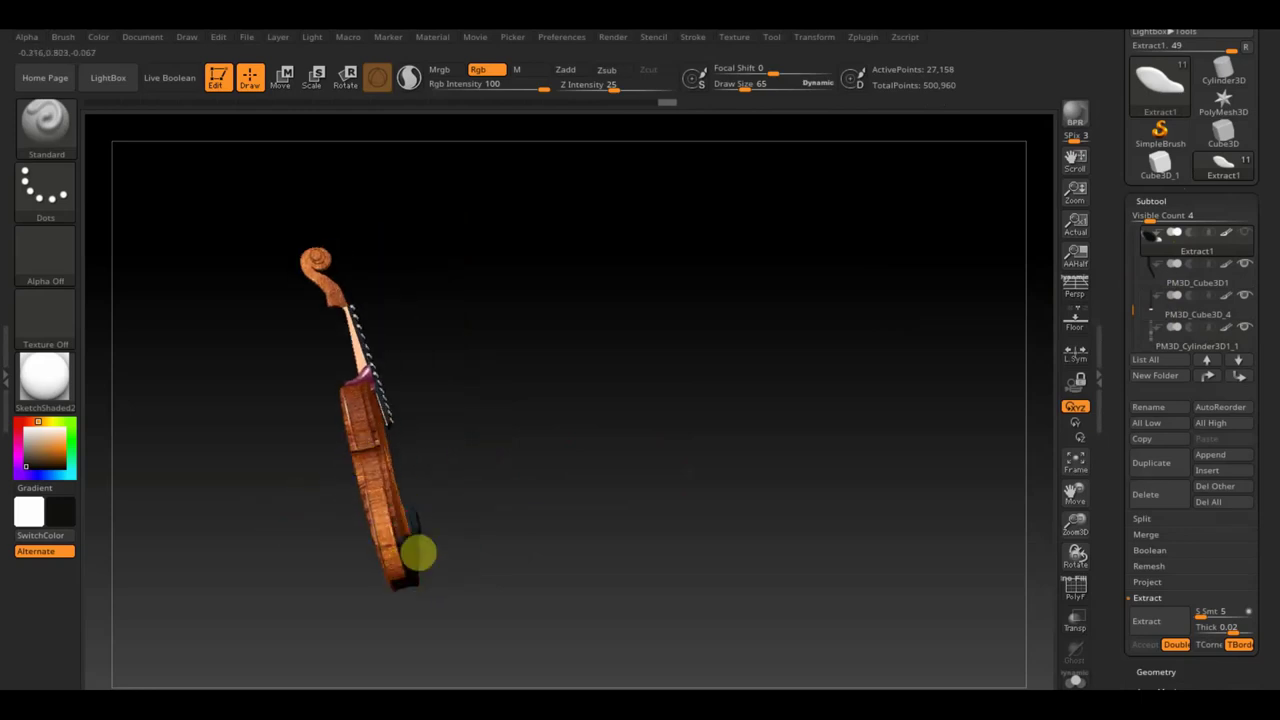
{"action": "mouse_move", "coordinate": [550, 541]}
{"action": "left_mouse_down"}
{"action": "mouse_move", "coordinate": [603, 471]}
{"action": "mouse_move", "coordinate": [671, 577]}
{"action": "mouse_move", "coordinate": [706, 534]}
{"action": "mouse_move", "coordinate": [680, 543]}
{"action": "left_mouse_up"}
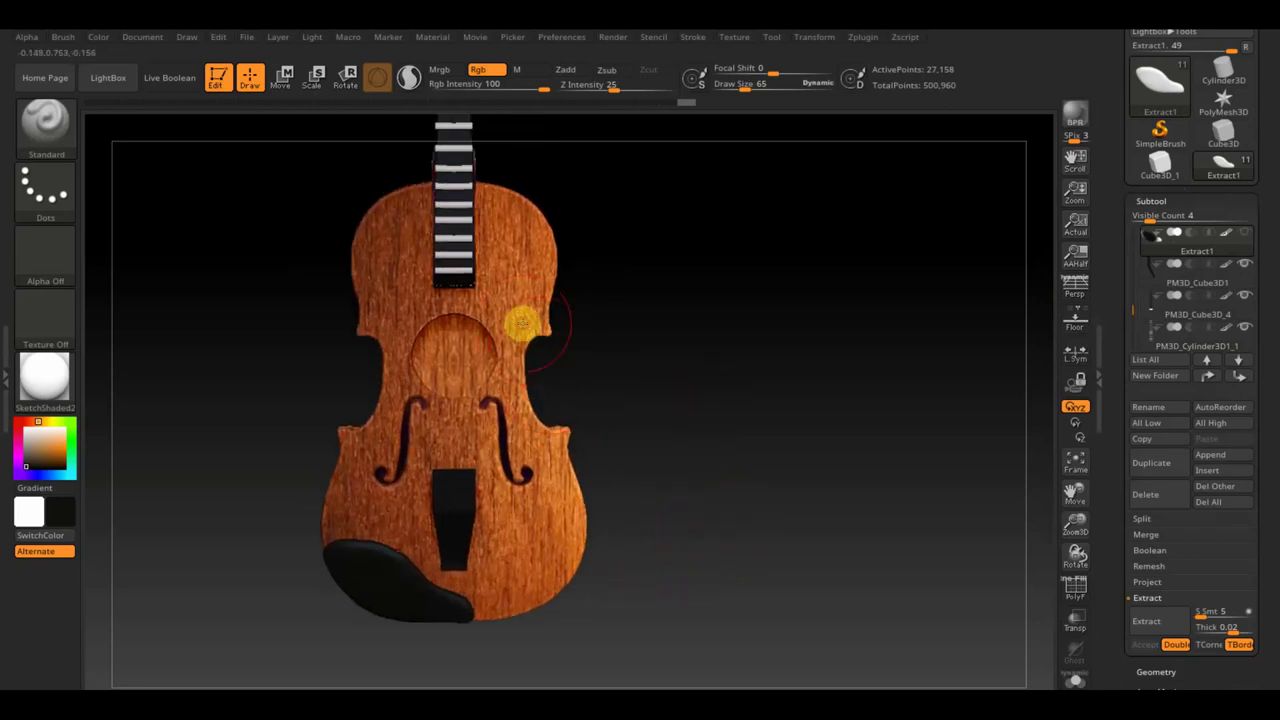
{"action": "left_click", "coordinate": [520, 322], "text": "alt"}
{"action": "left_click_drag", "start_coordinate": [657, 243], "coordinate": [752, 328], "text": "ctrl"}
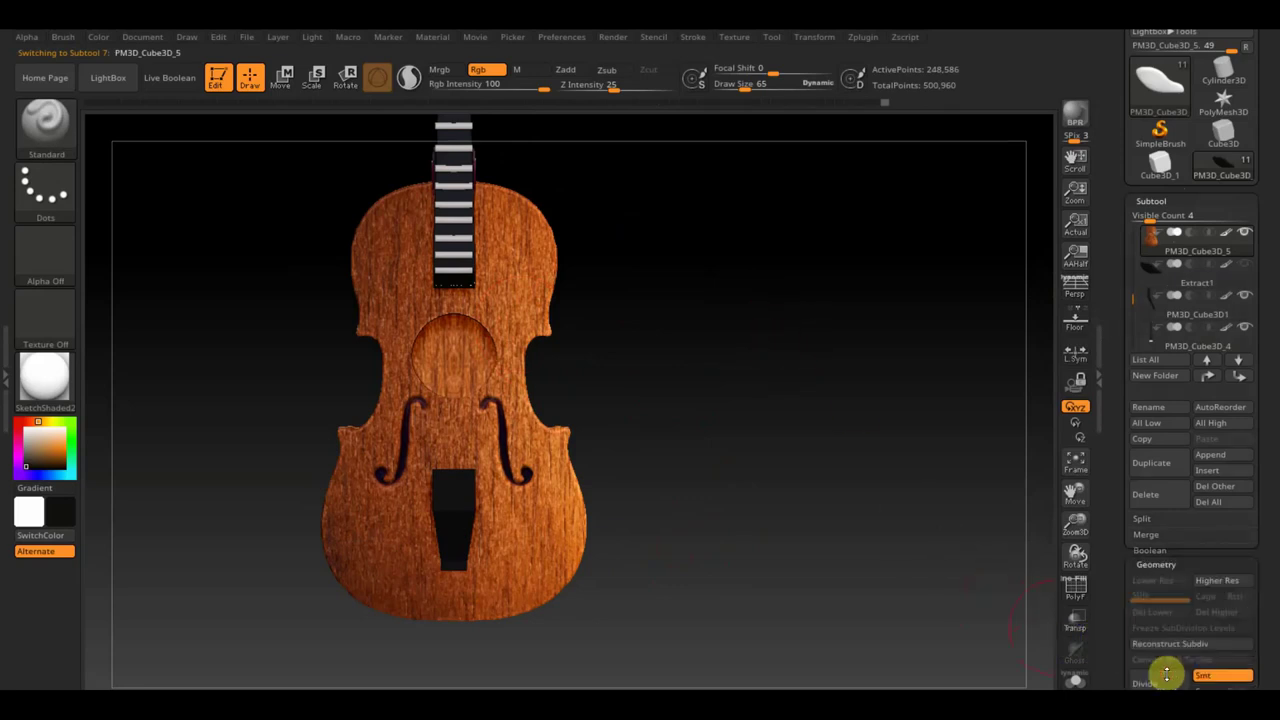
{"action": "left_click", "coordinate": [1166, 672]}
{"action": "left_click", "coordinate": [1158, 445]}
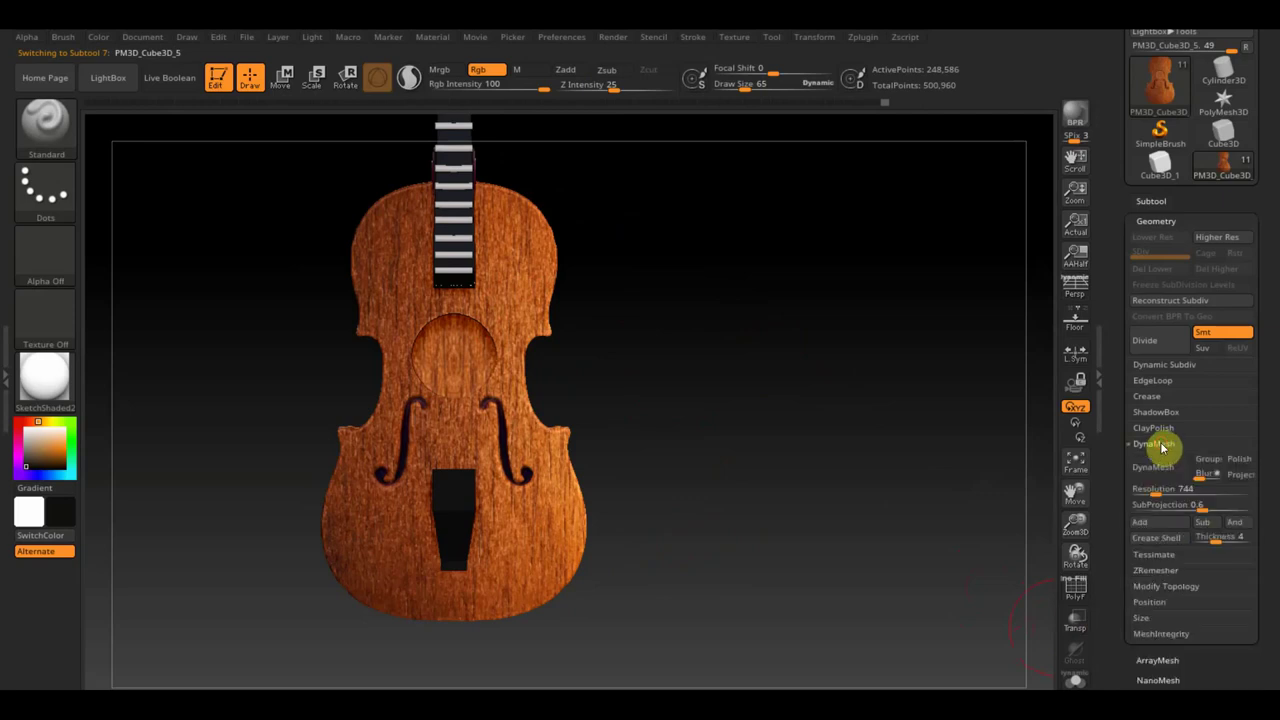
{"action": "left_click", "coordinate": [1153, 468]}
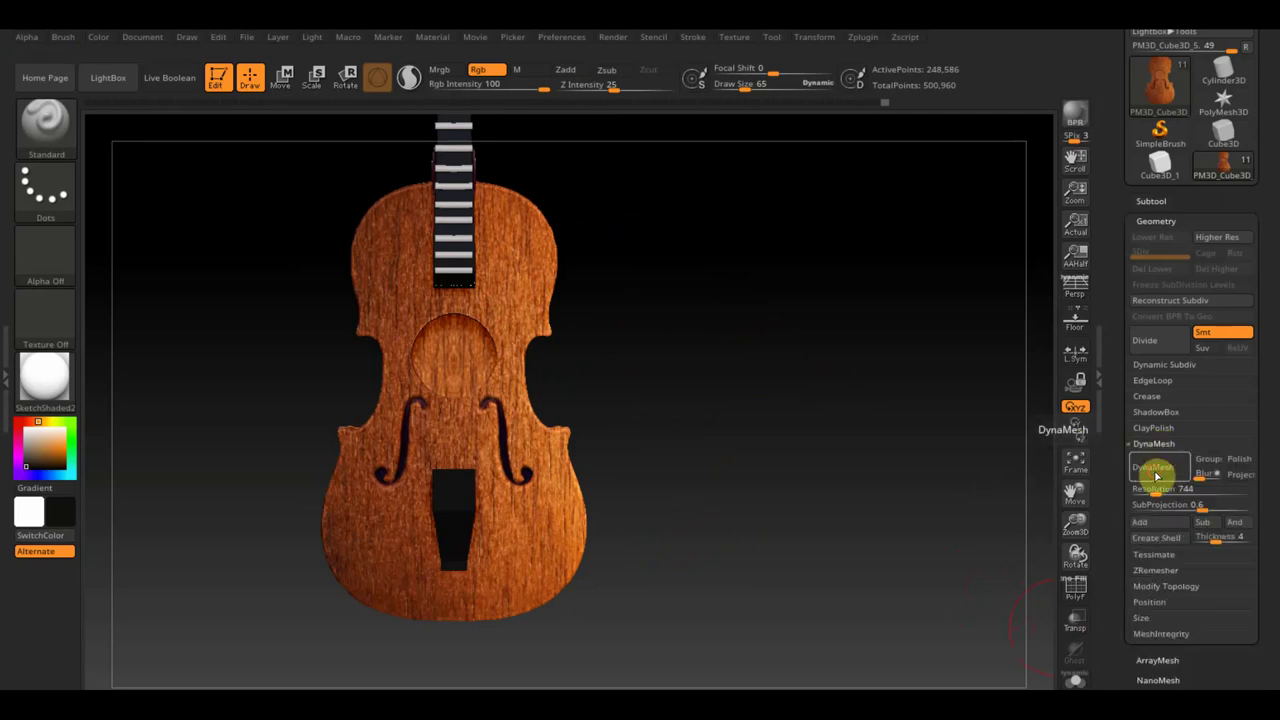
{"action": "mouse_move", "coordinate": [937, 471]}
{"action": "left_mouse_down"}
{"action": "mouse_move", "coordinate": [894, 459]}
{"action": "mouse_move", "coordinate": [937, 495]}
{"action": "mouse_move", "coordinate": [917, 486]}
{"action": "mouse_move", "coordinate": [874, 503]}
{"action": "mouse_move", "coordinate": [830, 436]}
{"action": "left_mouse_up"}
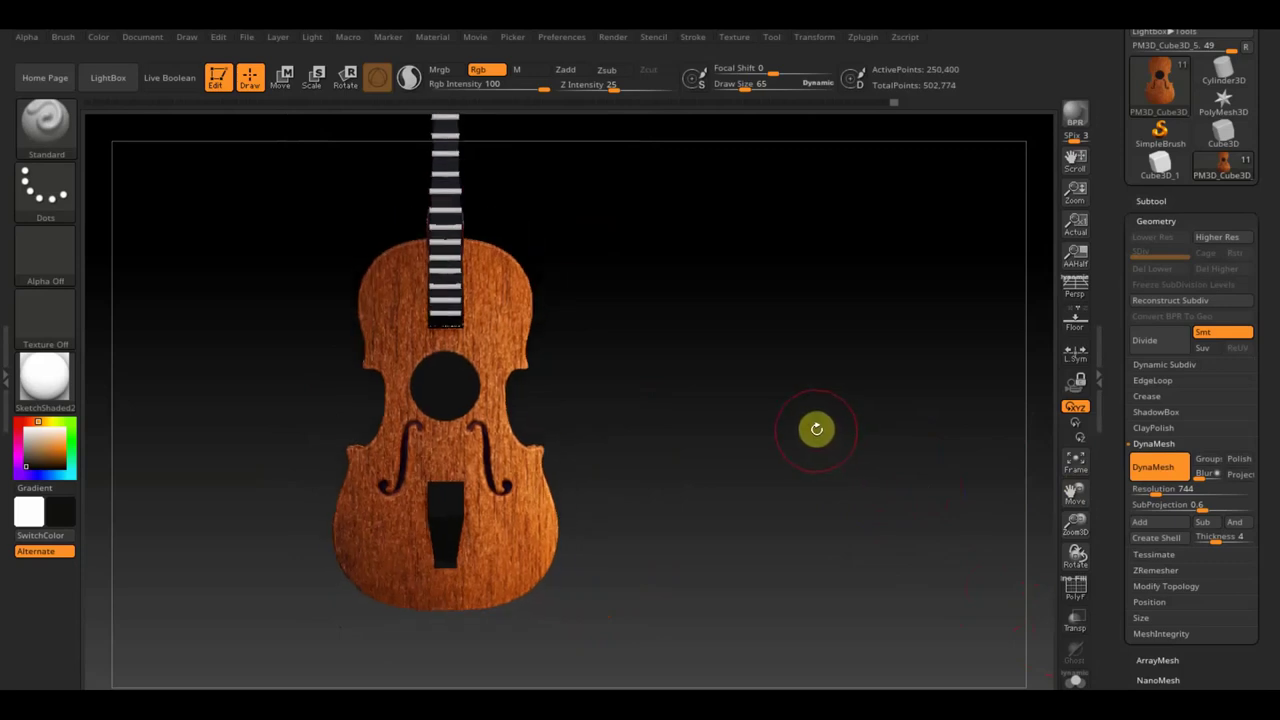
{"action": "mouse_move", "coordinate": [819, 430]}
{"action": "left_mouse_down"}
{"action": "mouse_move", "coordinate": [777, 437]}
{"action": "mouse_move", "coordinate": [824, 443]}
{"action": "left_mouse_up"}
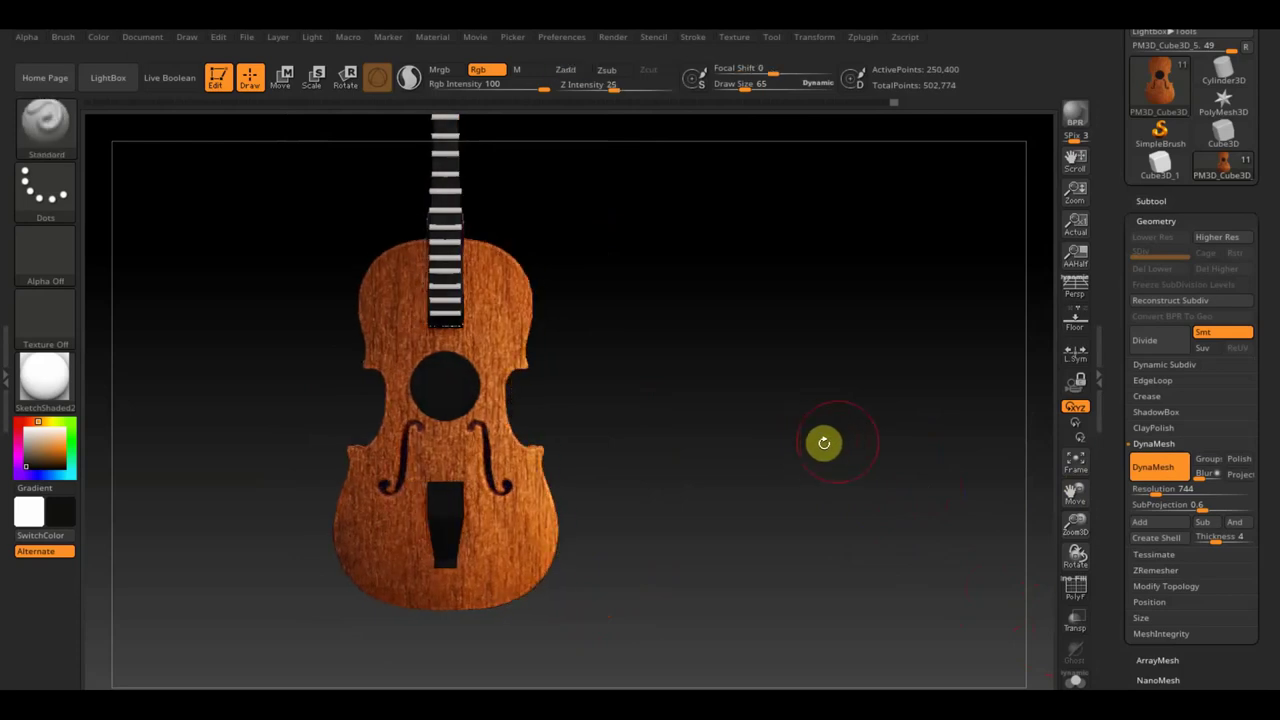
{"action": "key", "text": "ctrl+z"}
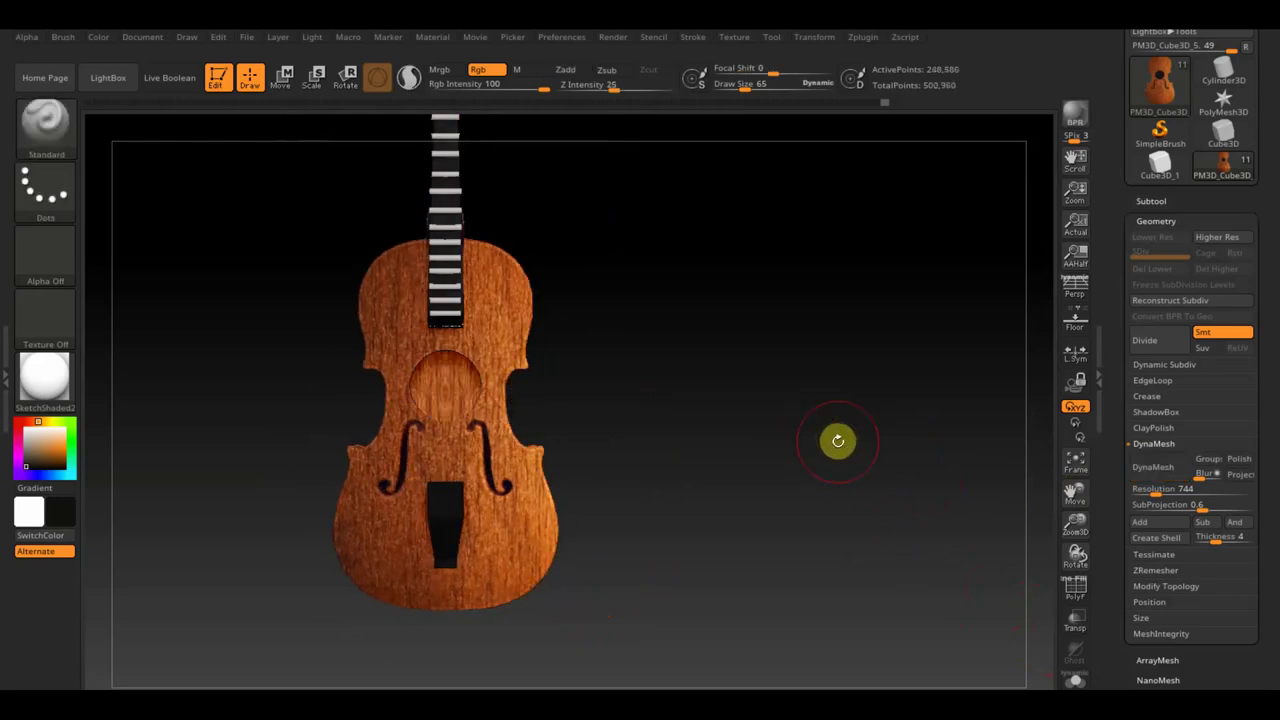
{"action": "mouse_move", "coordinate": [865, 438]}
{"action": "left_mouse_down", "text": "alt"}
{"action": "mouse_move", "coordinate": [843, 457]}
{"action": "mouse_move", "coordinate": [783, 390]}
{"action": "left_mouse_up", "text": "alt"}
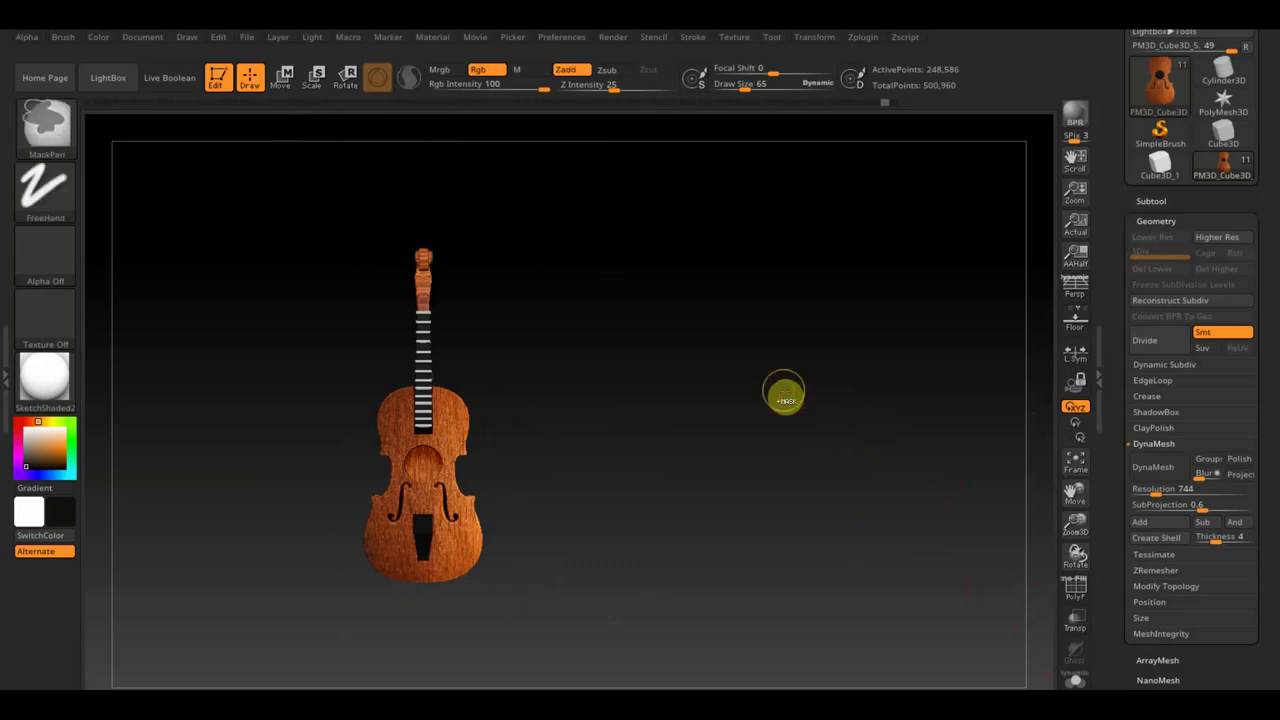
- Render a BPR preview of the assembled violin and orbit to inspect it from several angles
{"action": "mouse_move", "coordinate": [786, 412]}
{"action": "left_mouse_down", "text": "alt"}
{"action": "mouse_move", "coordinate": [820, 477]}
{"action": "mouse_move", "coordinate": [801, 446]}
{"action": "mouse_move", "coordinate": [686, 431]}
{"action": "mouse_move", "coordinate": [671, 446]}
{"action": "mouse_move", "coordinate": [555, 294]}
{"action": "left_mouse_up", "text": "alt"}
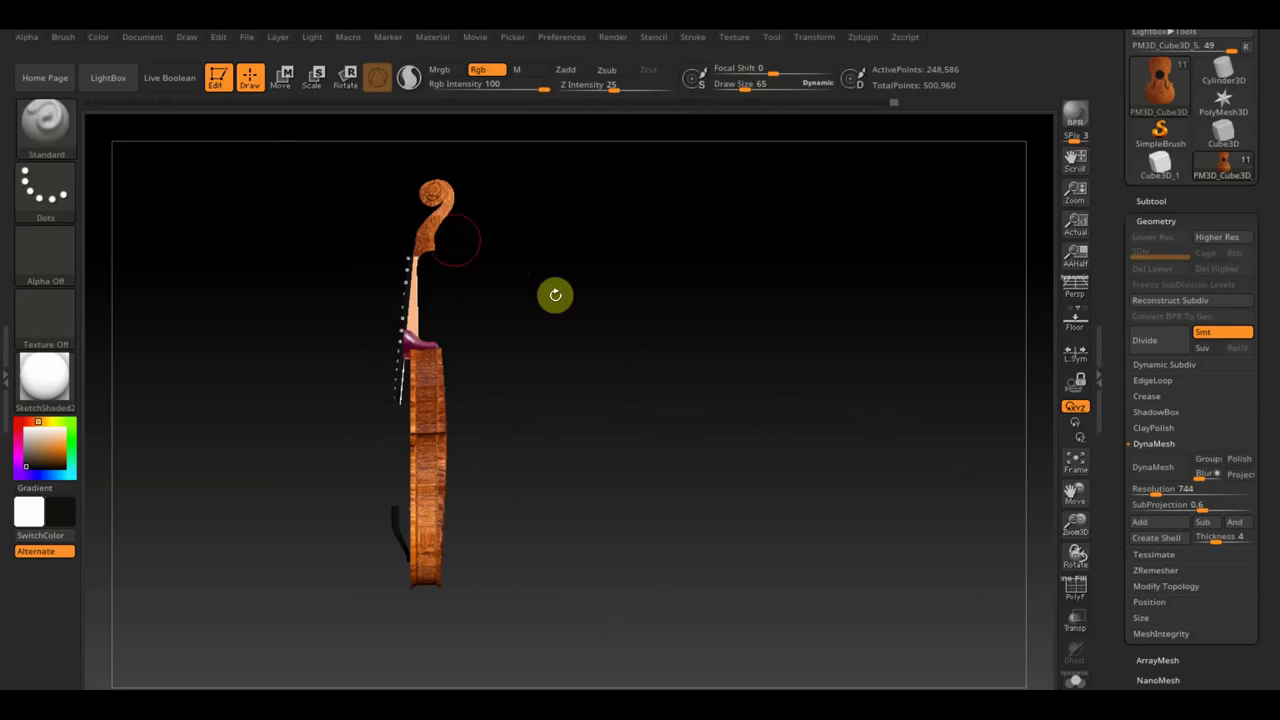
{"action": "mouse_move", "coordinate": [757, 317]}
{"action": "left_mouse_down"}
{"action": "mouse_move", "coordinate": [829, 303]}
{"action": "mouse_move", "coordinate": [840, 320]}
{"action": "mouse_move", "coordinate": [820, 331]}
{"action": "mouse_move", "coordinate": [841, 295]}
{"action": "mouse_move", "coordinate": [857, 300]}
{"action": "mouse_move", "coordinate": [849, 329]}
{"action": "mouse_move", "coordinate": [791, 337]}
{"action": "mouse_move", "coordinate": [803, 300]}
{"action": "mouse_move", "coordinate": [837, 303]}
{"action": "mouse_move", "coordinate": [836, 316]}
{"action": "mouse_move", "coordinate": [808, 320]}
{"action": "left_mouse_up"}
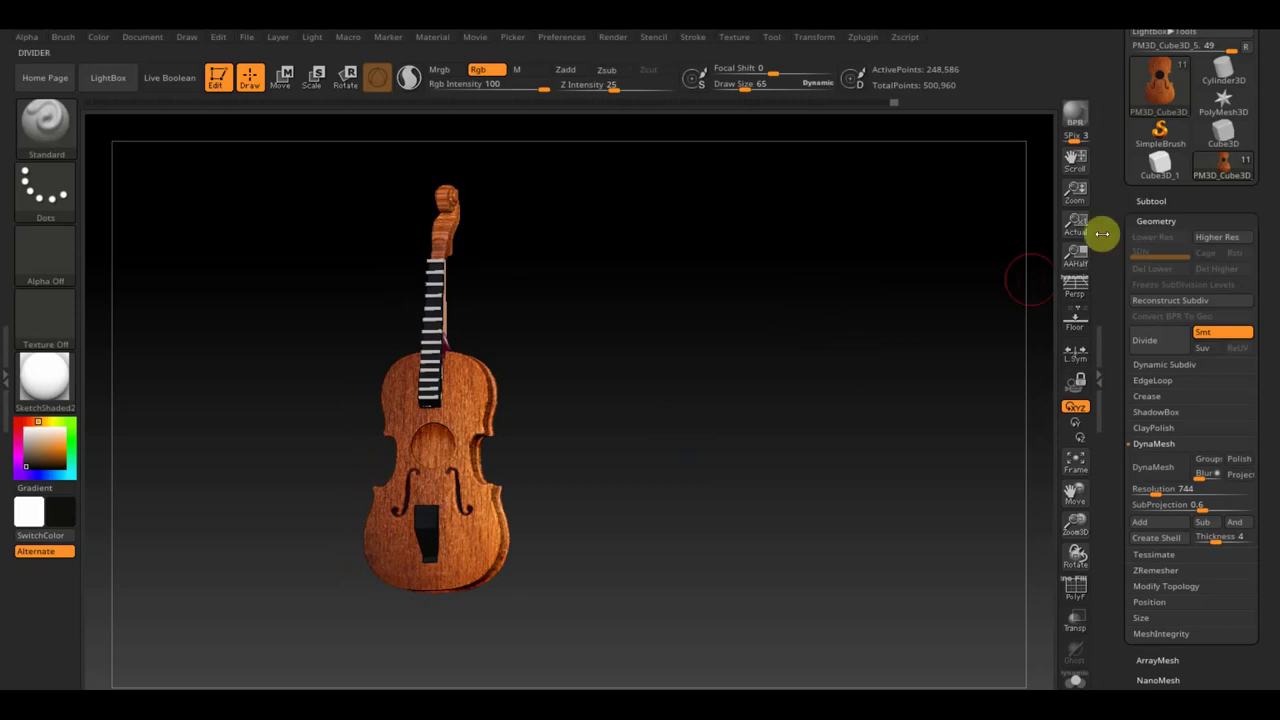
{"action": "left_click", "coordinate": [927, 333]}
{"action": "mouse_move", "coordinate": [898, 368]}
{"action": "left_mouse_down"}
{"action": "mouse_move", "coordinate": [937, 383]}
{"action": "mouse_move", "coordinate": [951, 451]}
{"action": "mouse_move", "coordinate": [975, 379]}
{"action": "mouse_move", "coordinate": [940, 420]}
{"action": "mouse_move", "coordinate": [994, 454]}
{"action": "mouse_move", "coordinate": [991, 466]}
{"action": "mouse_move", "coordinate": [1043, 456]}
{"action": "mouse_move", "coordinate": [1006, 466]}
{"action": "left_mouse_up"}
{"action": "mouse_move", "coordinate": [917, 448]}
{"action": "left_mouse_down"}
{"action": "mouse_move", "coordinate": [797, 457]}
{"action": "mouse_move", "coordinate": [809, 460]}
{"action": "mouse_move", "coordinate": [869, 360]}
{"action": "mouse_move", "coordinate": [866, 474]}
{"action": "mouse_move", "coordinate": [850, 419]}
{"action": "mouse_move", "coordinate": [863, 409]}
{"action": "left_mouse_up"}
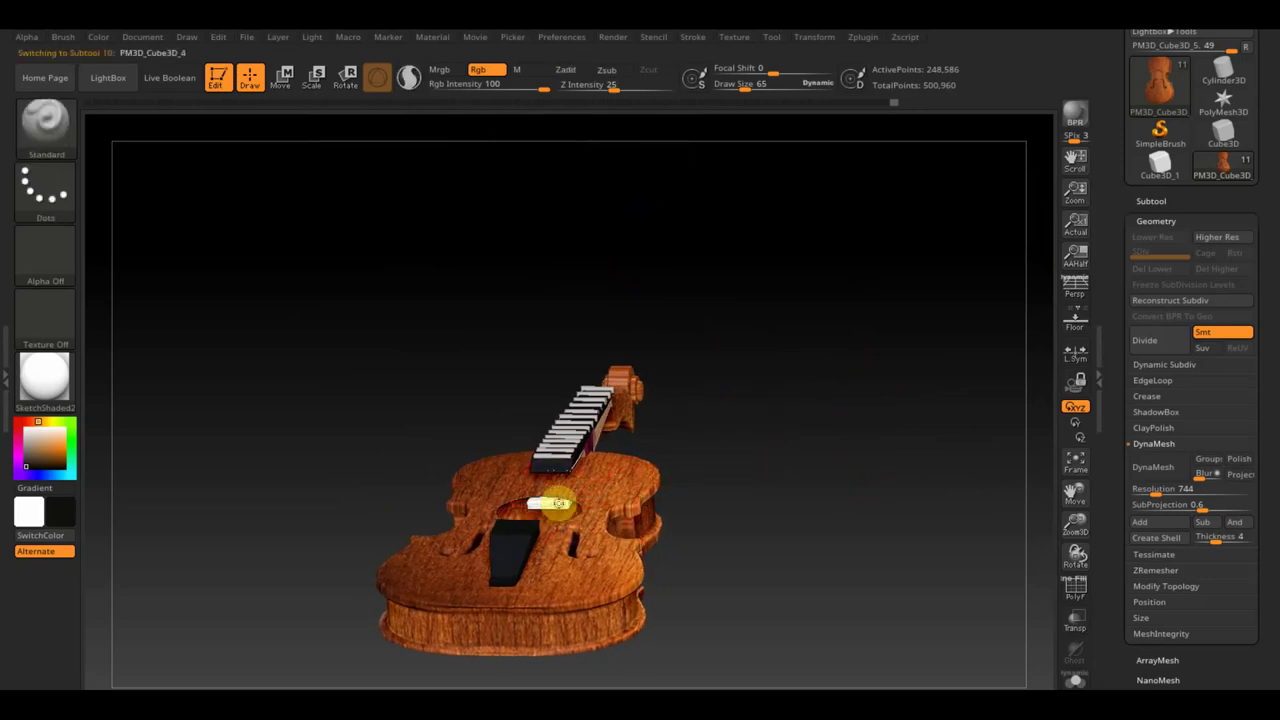
- Make PM3D_Cube3D_4 the active subtool and turn the violin to show its full length
{"action": "left_click", "coordinate": [557, 503], "text": "alt"}
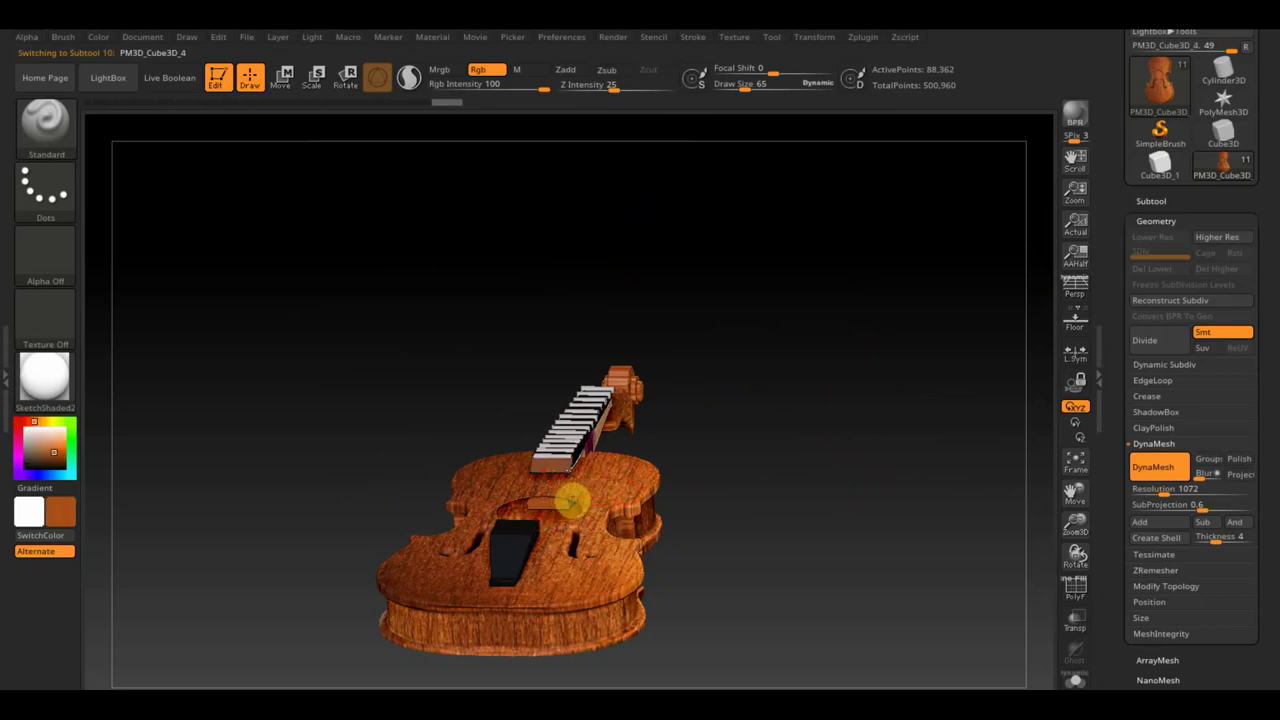
{"action": "left_click_drag", "start_coordinate": [725, 449], "coordinate": [731, 431]}
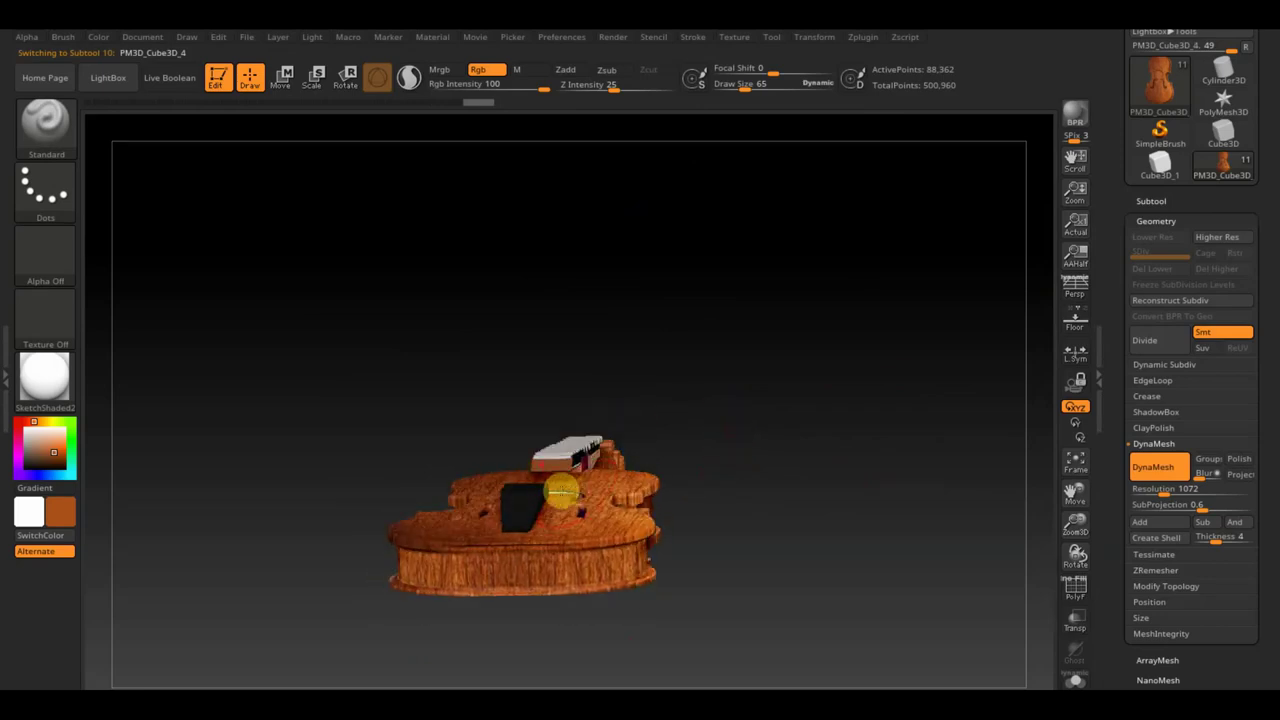
{"action": "mouse_move", "coordinate": [727, 446]}
{"action": "left_mouse_down"}
{"action": "mouse_move", "coordinate": [677, 517]}
{"action": "mouse_move", "coordinate": [646, 497]}
{"action": "mouse_move", "coordinate": [652, 487]}
{"action": "left_mouse_up"}
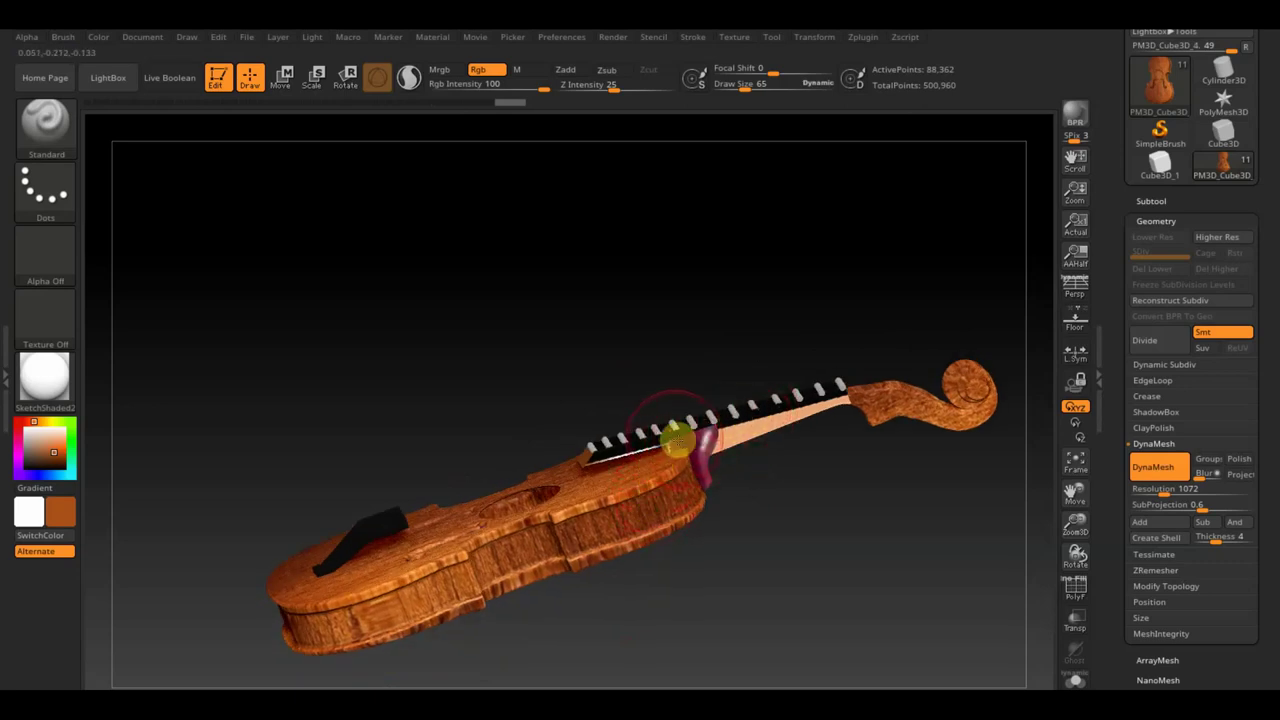
{"action": "left_click_drag", "start_coordinate": [794, 526], "coordinate": [714, 480], "text": "shift"}
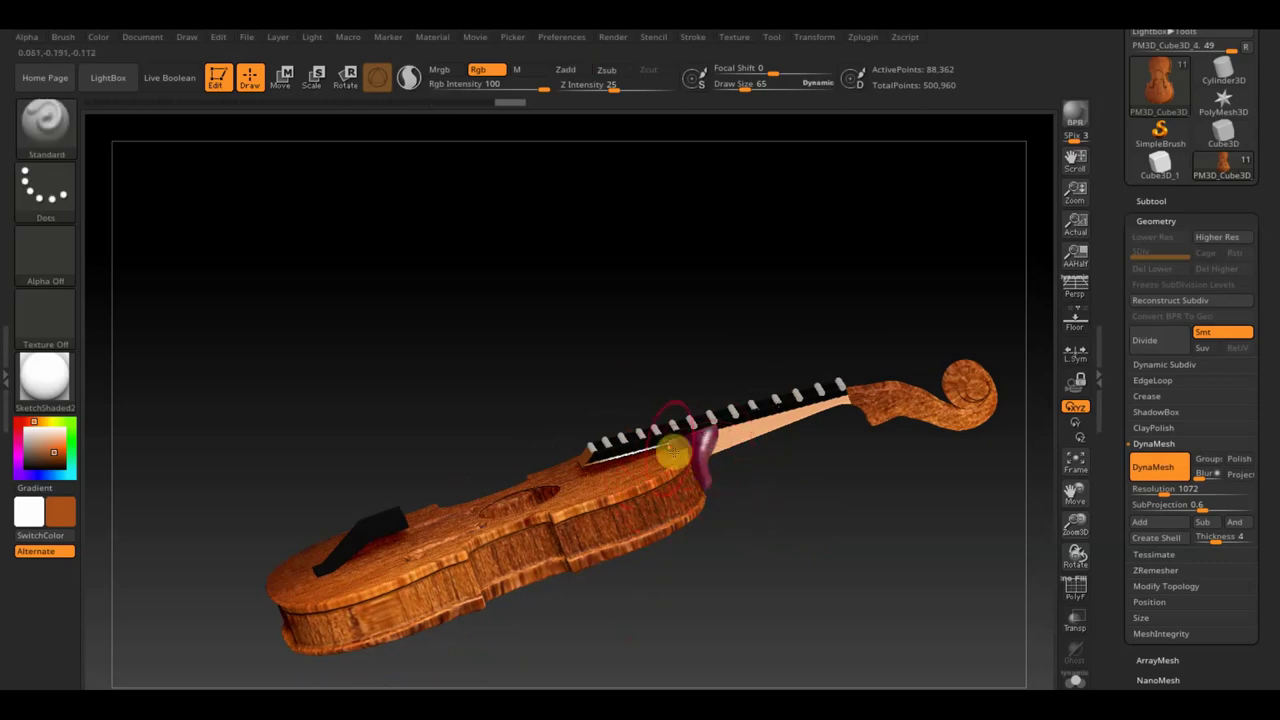
- Mask the fingerboard, shrink the brush, swap to near-black paint, then unmask the neck underside
{"action": "key", "text": "ctrl"}
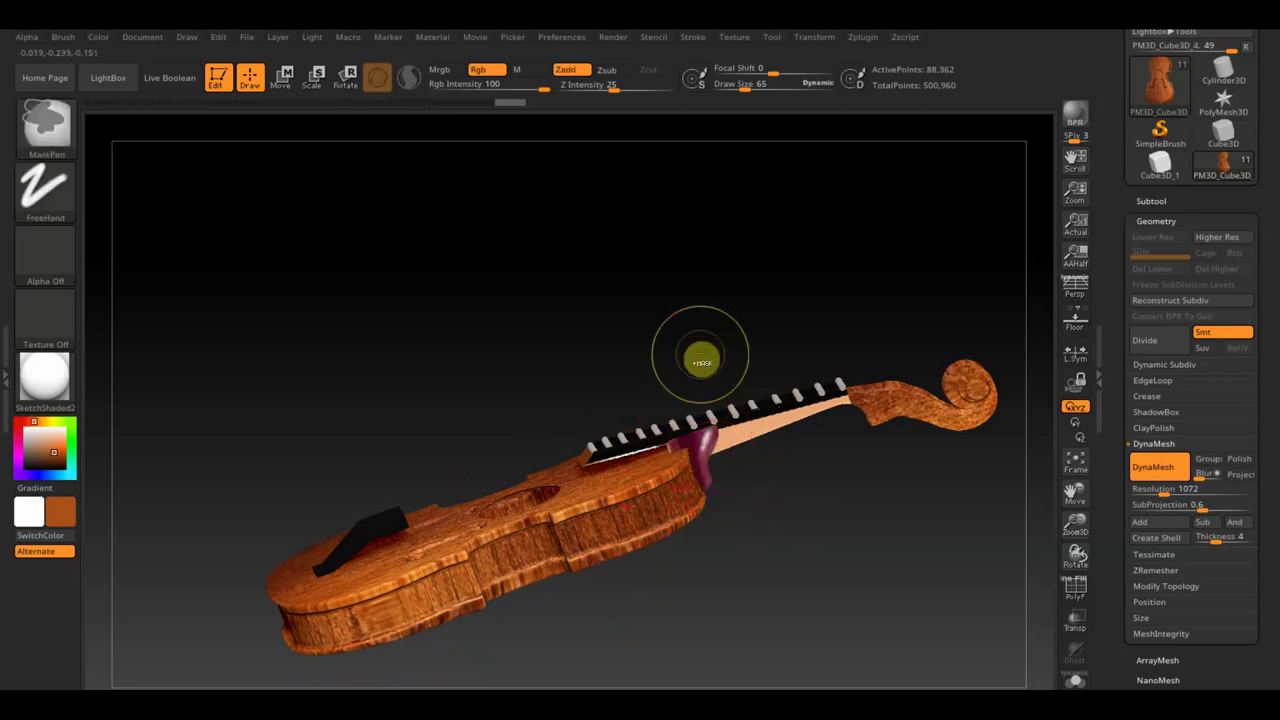
{"action": "left_click", "coordinate": [701, 358], "text": "ctrl"}
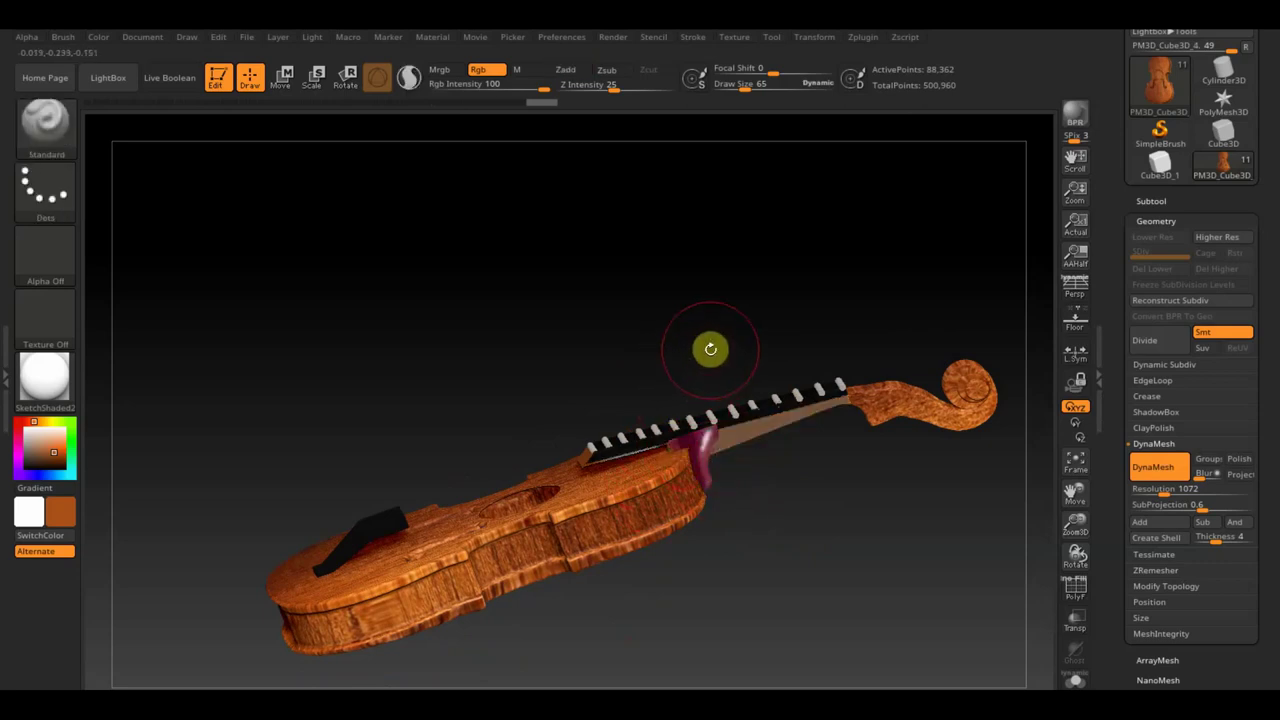
{"action": "left_click", "coordinate": [745, 84]}
{"action": "type", "text": "23"}
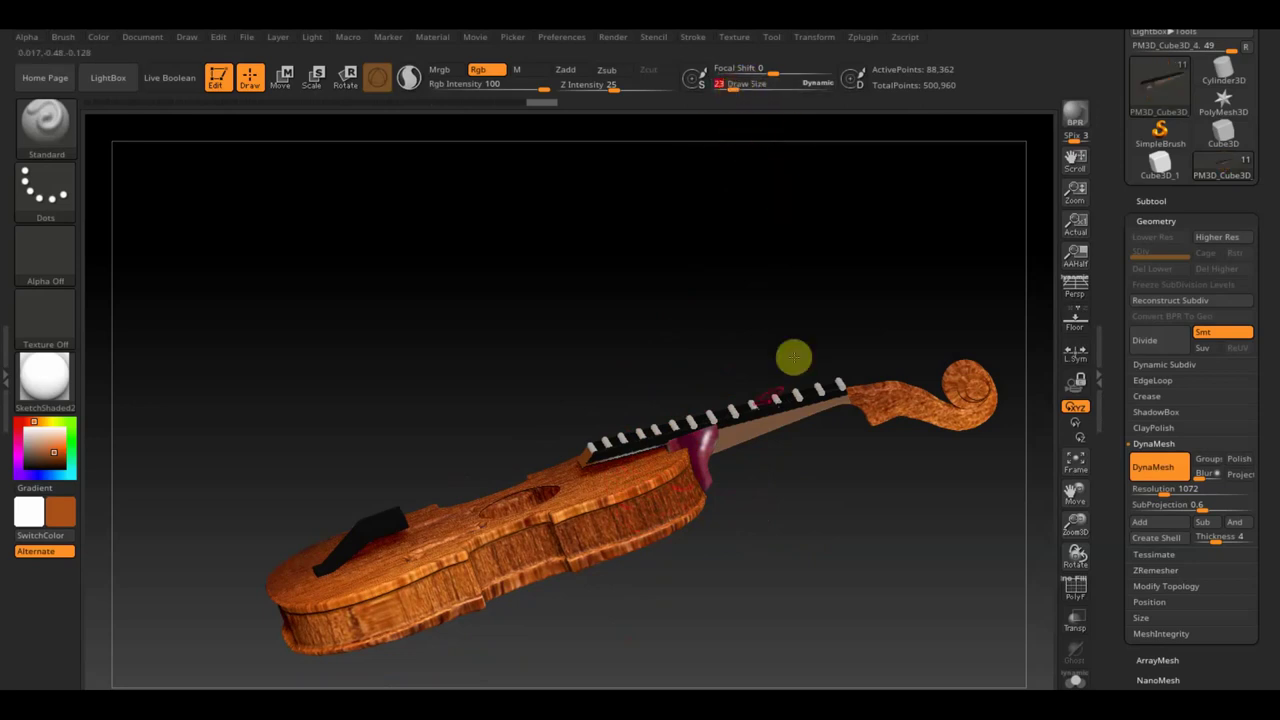
{"action": "key", "text": "c"}
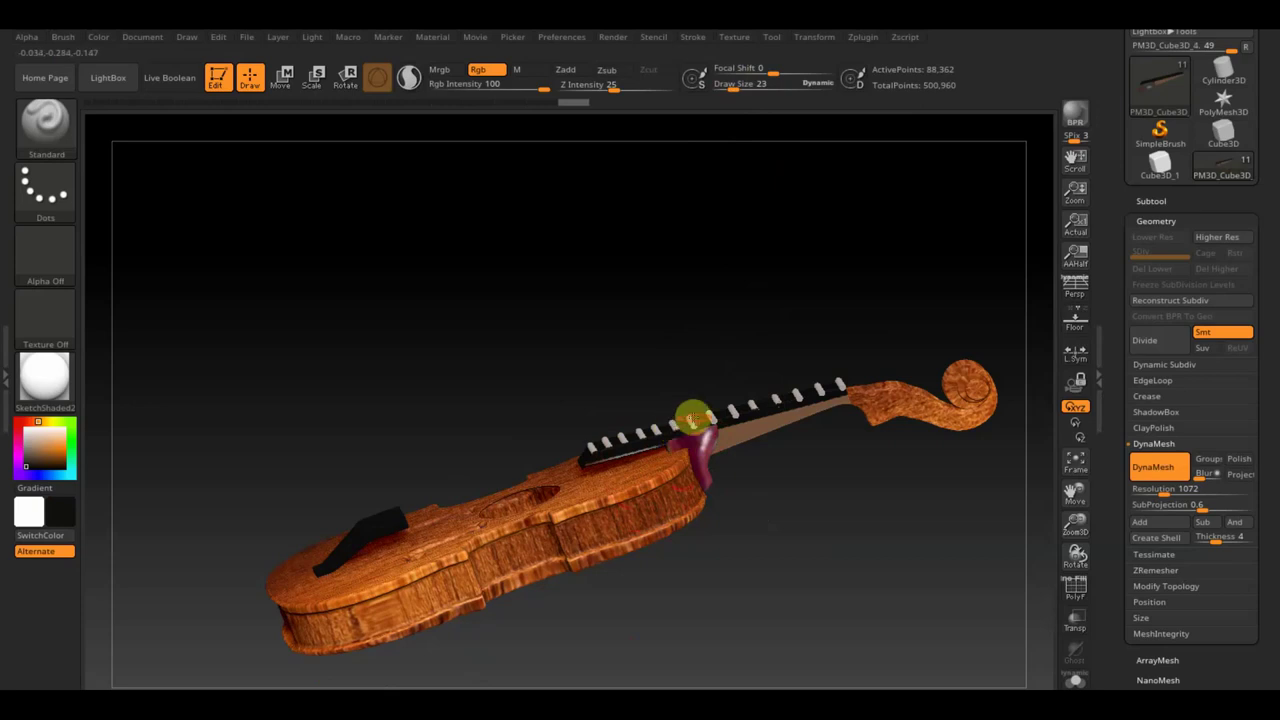
{"action": "key", "text": "ctrl"}
{"action": "left_click", "coordinate": [690, 416], "text": "ctrl"}
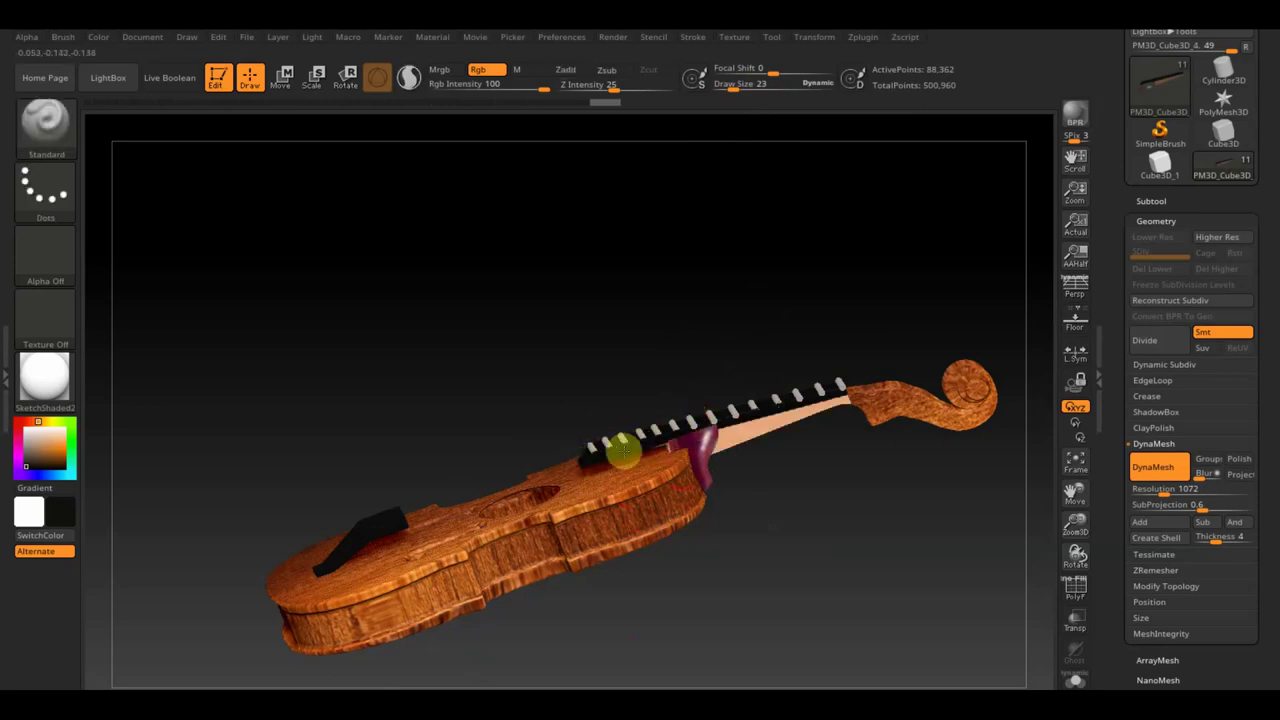
- Make the neck-and-scroll piece PM3D_Cube3D_3 active and view the scroll from above
{"action": "mouse_move", "coordinate": [597, 389]}
{"action": "left_mouse_down"}
{"action": "mouse_move", "coordinate": [674, 440]}
{"action": "mouse_move", "coordinate": [689, 466]}
{"action": "left_mouse_up"}
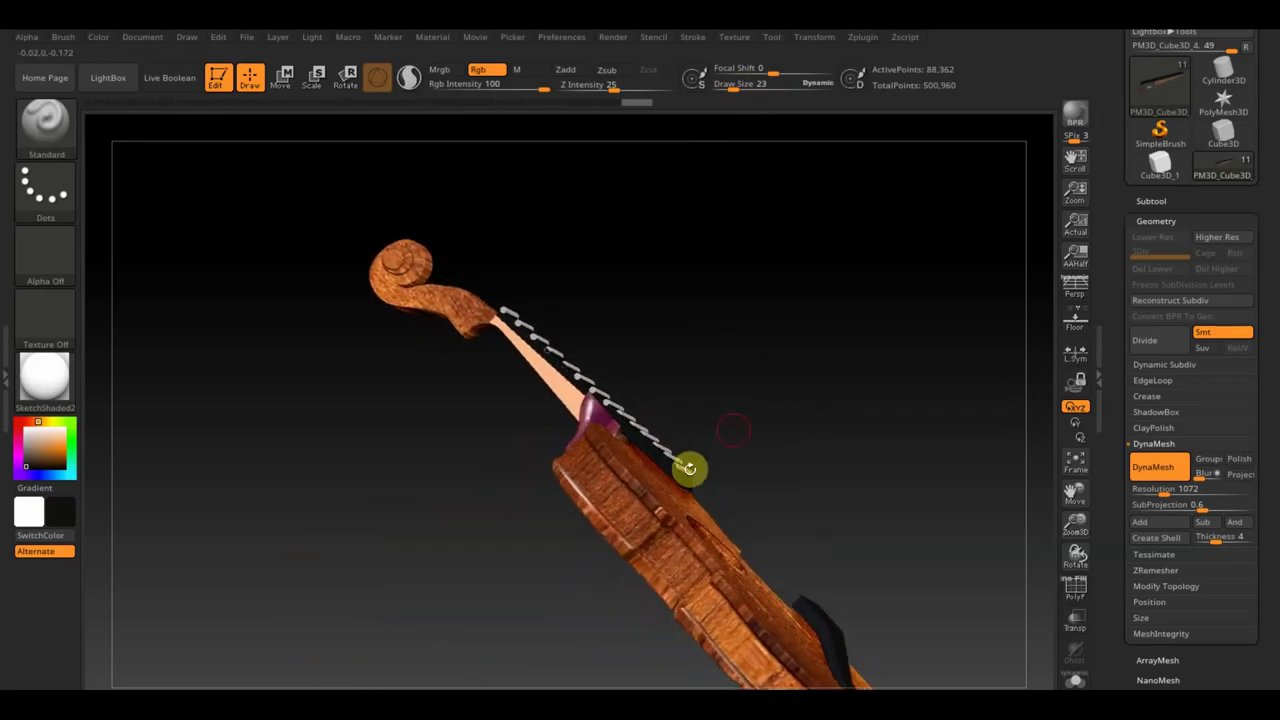
{"action": "mouse_move", "coordinate": [757, 420]}
{"action": "left_mouse_down", "text": "shift"}
{"action": "mouse_move", "coordinate": [765, 441]}
{"action": "mouse_move", "coordinate": [737, 377]}
{"action": "mouse_move", "coordinate": [743, 329]}
{"action": "left_mouse_up", "text": "shift"}
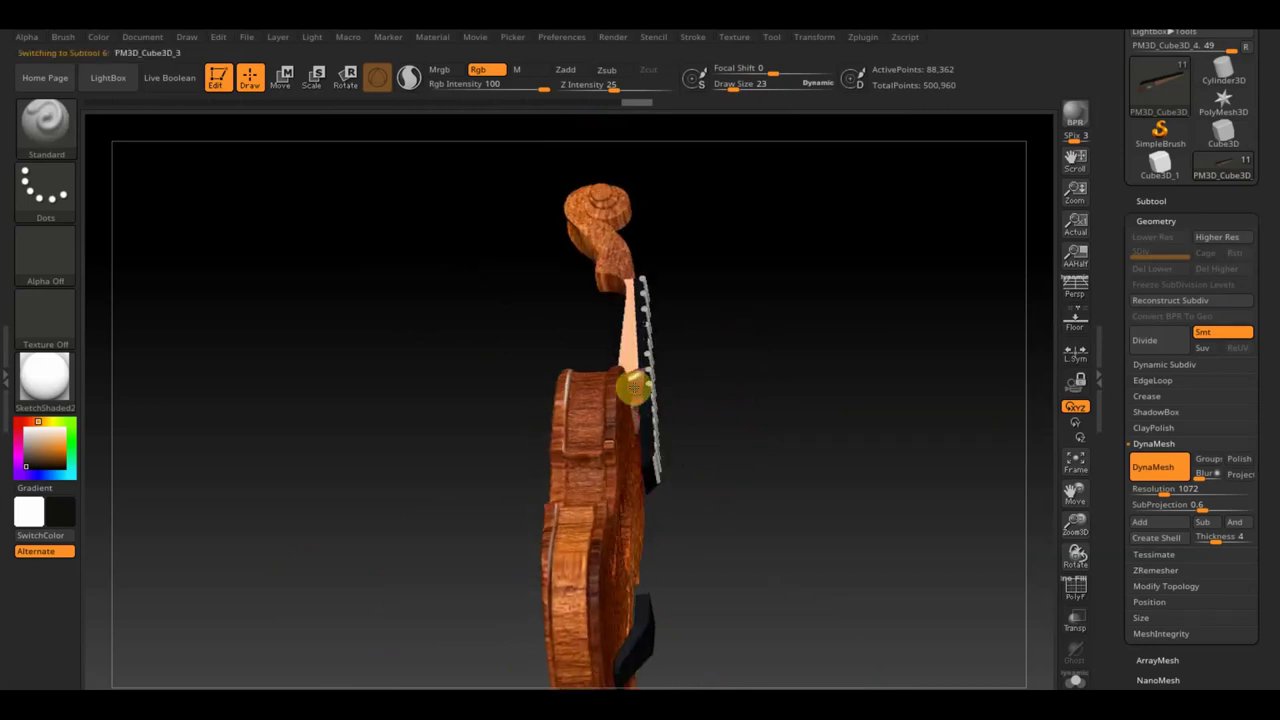
{"action": "left_click", "coordinate": [632, 385], "text": "alt"}
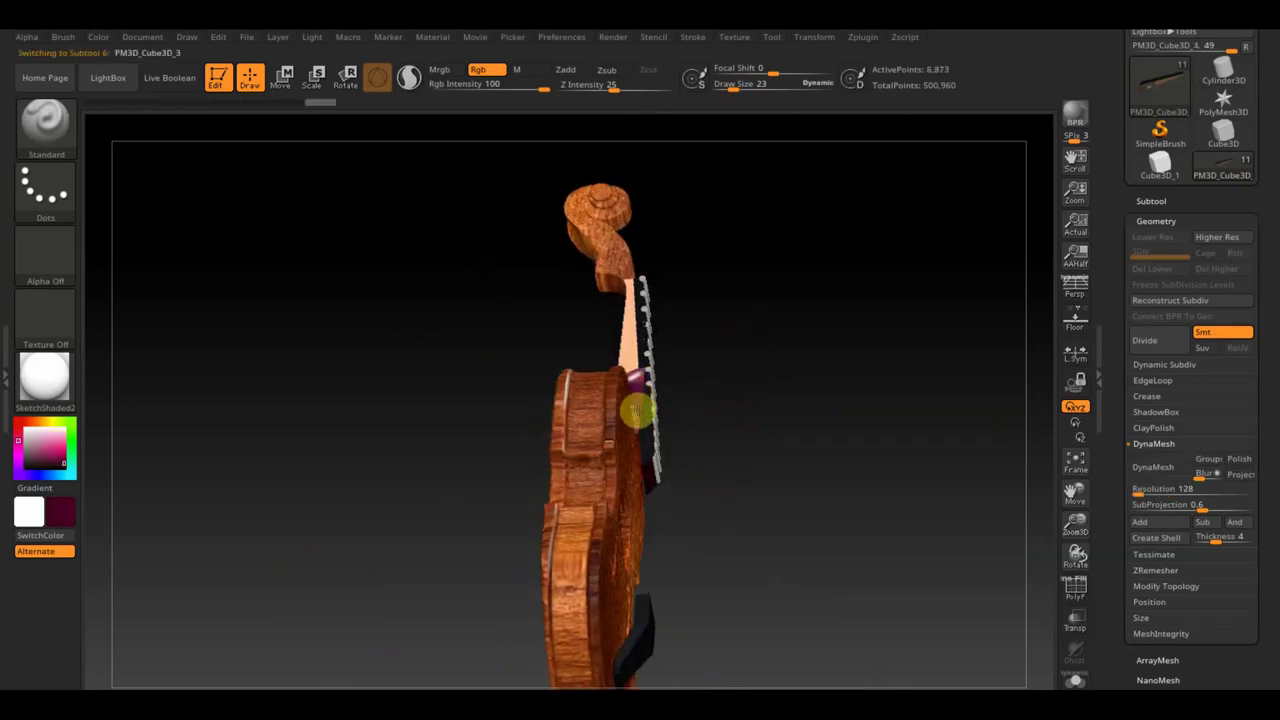
{"action": "mouse_move", "coordinate": [636, 375]}
{"action": "left_mouse_down"}
{"action": "mouse_move", "coordinate": [749, 437]}
{"action": "mouse_move", "coordinate": [757, 460]}
{"action": "mouse_move", "coordinate": [645, 390]}
{"action": "mouse_move", "coordinate": [771, 380]}
{"action": "mouse_move", "coordinate": [786, 400]}
{"action": "mouse_move", "coordinate": [786, 386]}
{"action": "mouse_move", "coordinate": [860, 371]}
{"action": "mouse_move", "coordinate": [734, 394]}
{"action": "mouse_move", "coordinate": [774, 386]}
{"action": "left_mouse_up"}
{"action": "mouse_move", "coordinate": [825, 343]}
{"action": "left_mouse_down"}
{"action": "mouse_move", "coordinate": [834, 380]}
{"action": "mouse_move", "coordinate": [866, 269]}
{"action": "mouse_move", "coordinate": [806, 480]}
{"action": "mouse_move", "coordinate": [791, 489]}
{"action": "left_mouse_up"}
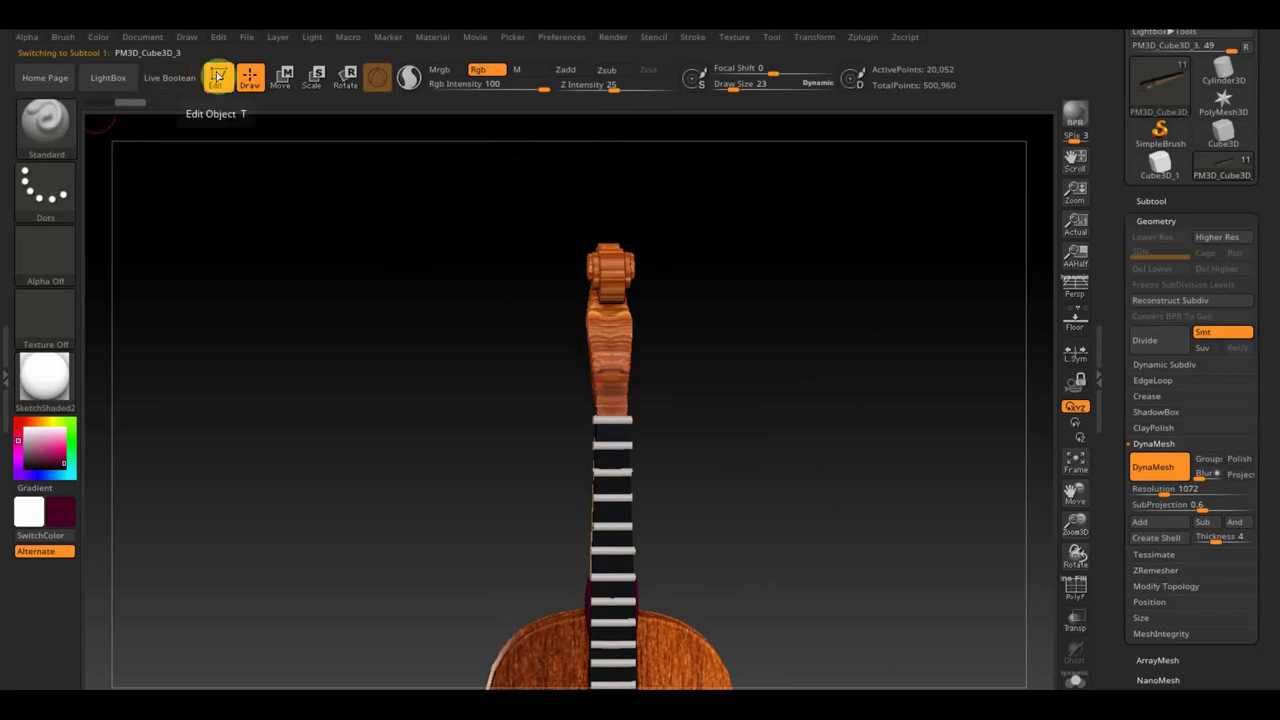
{"action": "left_click", "coordinate": [281, 80]}
- Show the Transpose gizmo on the neck to inspect the scroll, then reactivate the PM3D_Cube3D_5 body
{"action": "left_click", "coordinate": [281, 80]}
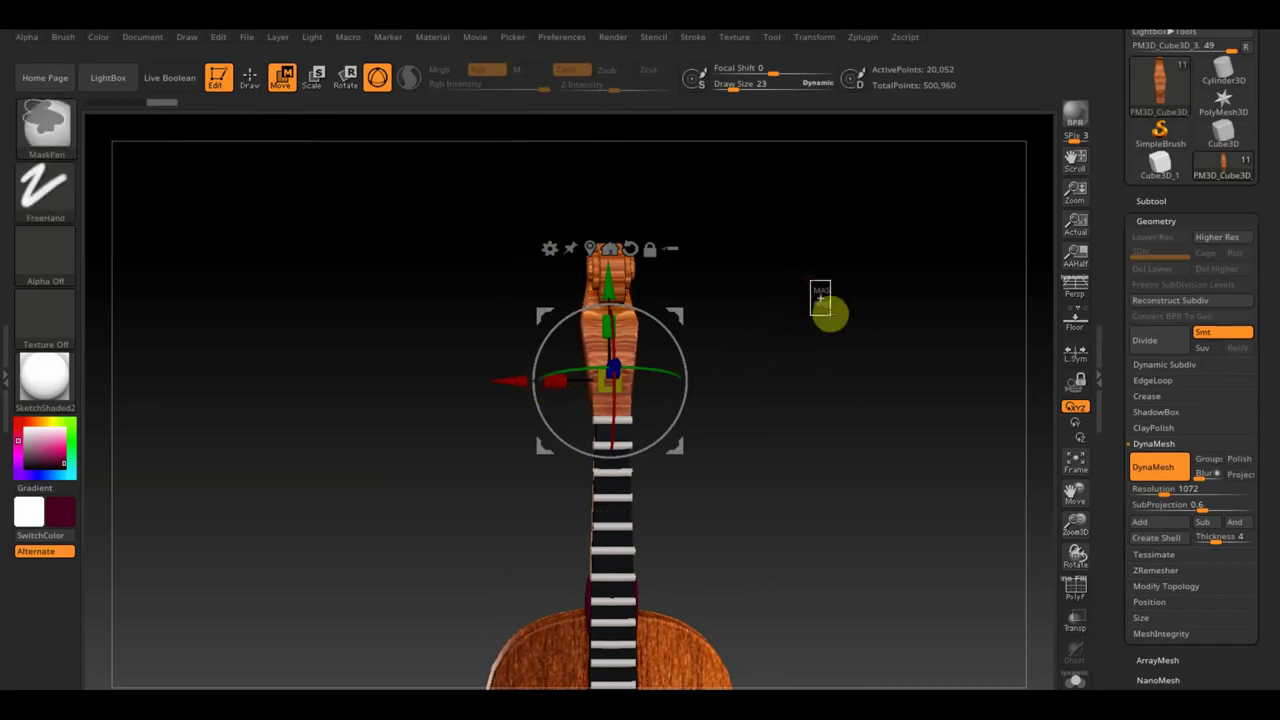
{"action": "mouse_move", "coordinate": [851, 357]}
{"action": "left_mouse_down"}
{"action": "mouse_move", "coordinate": [899, 375]}
{"action": "mouse_move", "coordinate": [934, 371]}
{"action": "mouse_move", "coordinate": [931, 360]}
{"action": "mouse_move", "coordinate": [864, 377]}
{"action": "mouse_move", "coordinate": [897, 463]}
{"action": "mouse_move", "coordinate": [829, 320]}
{"action": "mouse_move", "coordinate": [811, 366]}
{"action": "mouse_move", "coordinate": [774, 366]}
{"action": "mouse_move", "coordinate": [797, 386]}
{"action": "mouse_move", "coordinate": [806, 434]}
{"action": "mouse_move", "coordinate": [780, 380]}
{"action": "mouse_move", "coordinate": [857, 362]}
{"action": "mouse_move", "coordinate": [854, 334]}
{"action": "mouse_move", "coordinate": [860, 347]}
{"action": "left_mouse_up"}
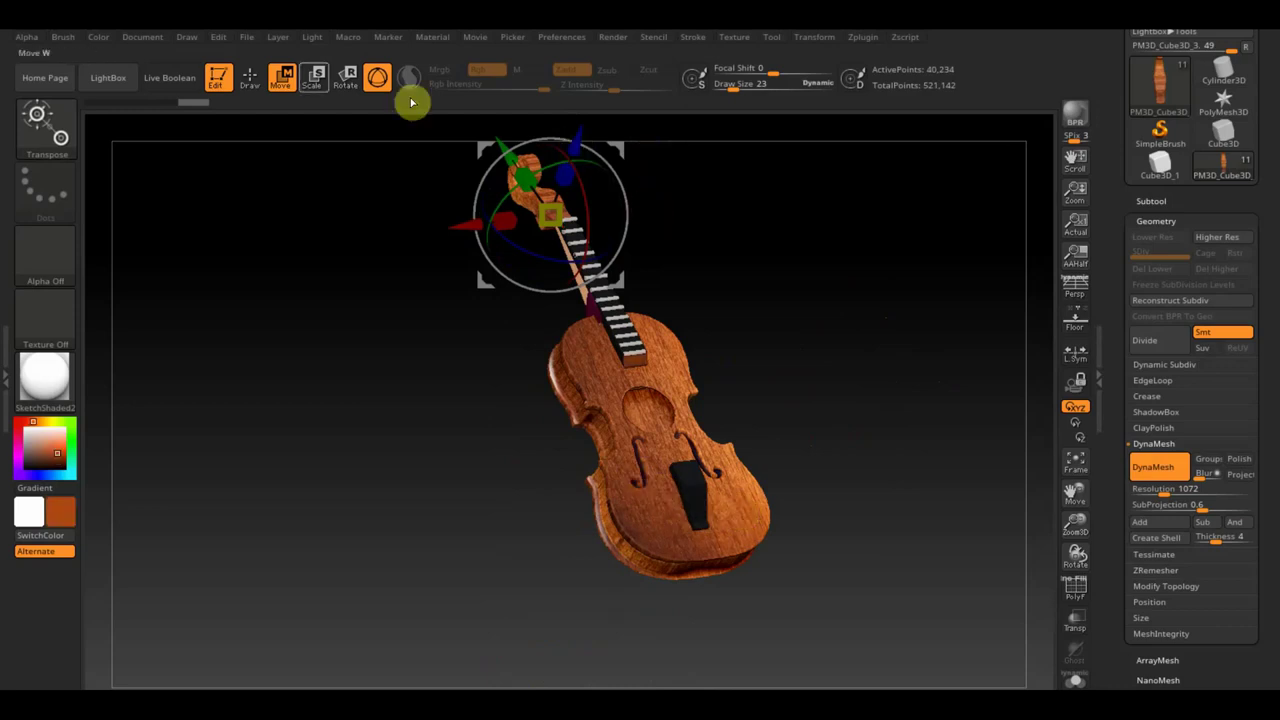
{"action": "left_click", "coordinate": [240, 77]}
{"action": "mouse_move", "coordinate": [763, 379]}
{"action": "left_mouse_down"}
{"action": "mouse_move", "coordinate": [760, 363]}
{"action": "mouse_move", "coordinate": [816, 422]}
{"action": "mouse_move", "coordinate": [779, 428]}
{"action": "left_mouse_up"}
{"action": "left_click", "coordinate": [750, 450], "text": "alt"}
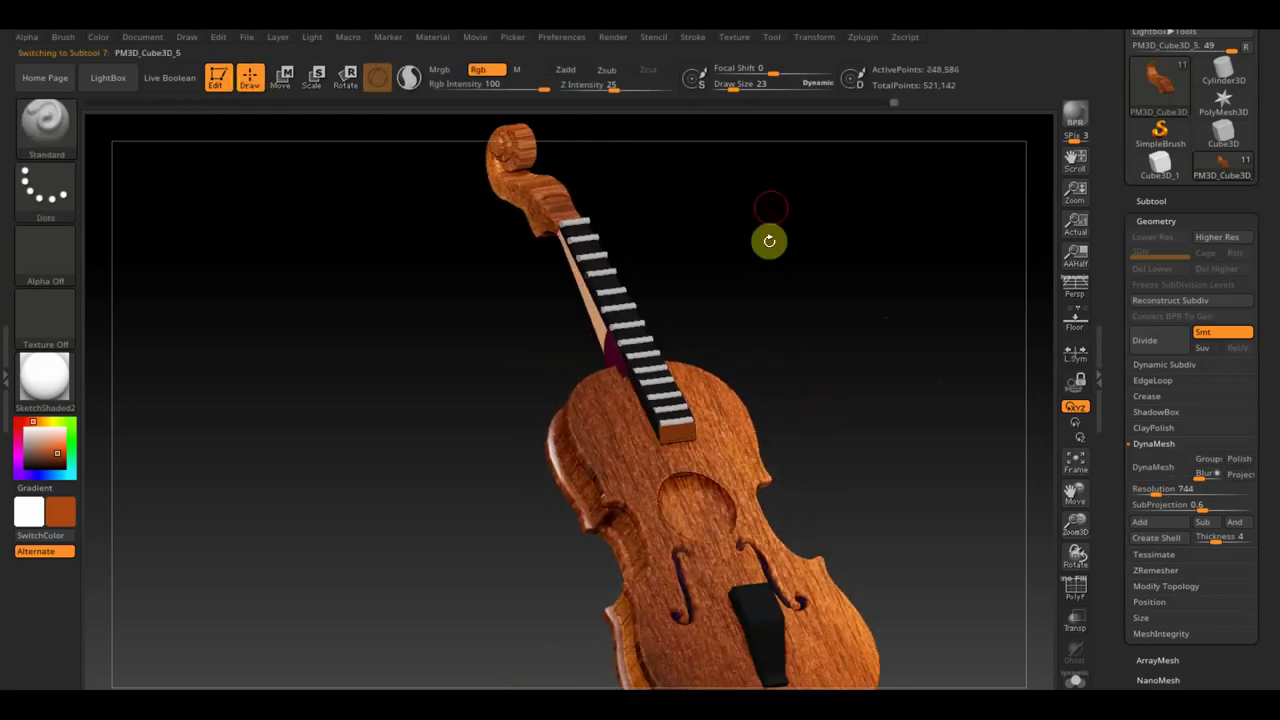
- Set brush size to 17 and Rgb Intensity to 24, then paint a faint stroke down the body
{"action": "left_click_drag", "start_coordinate": [732, 90], "coordinate": [573, 443]}
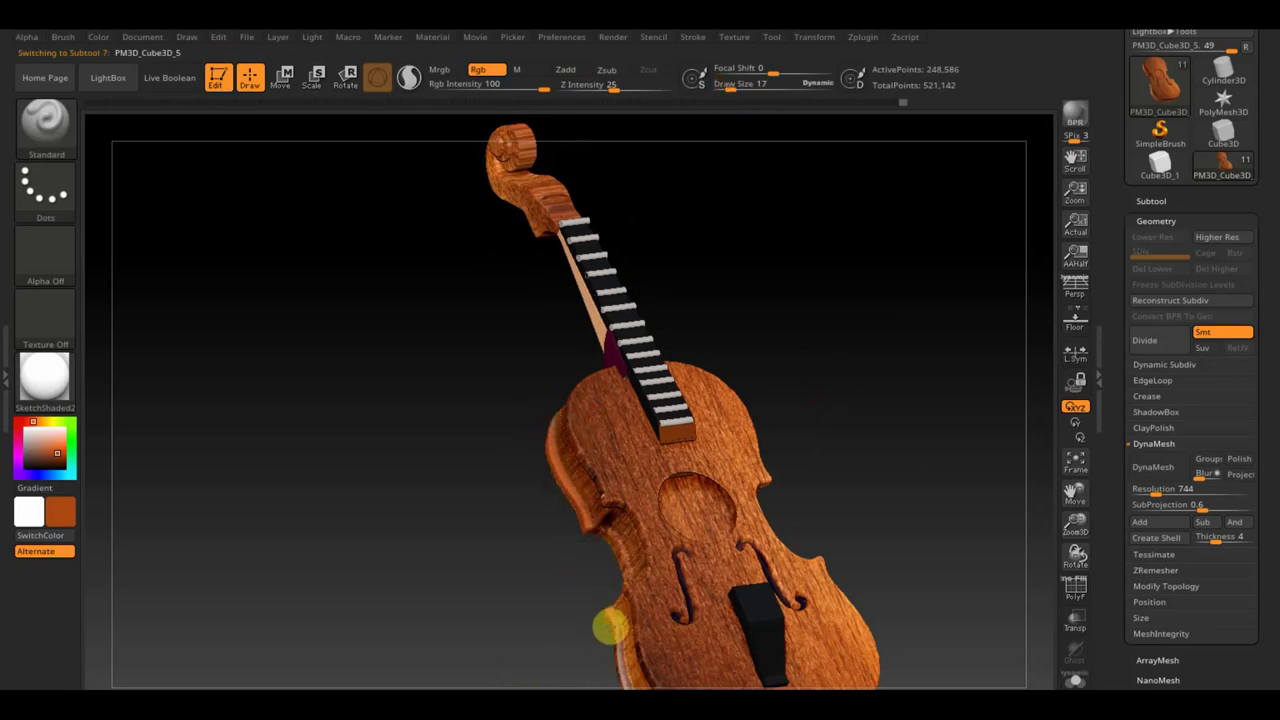
{"action": "mouse_move", "coordinate": [530, 520]}
{"action": "left_mouse_down"}
{"action": "mouse_move", "coordinate": [551, 457]}
{"action": "mouse_move", "coordinate": [614, 420]}
{"action": "mouse_move", "coordinate": [614, 376]}
{"action": "mouse_move", "coordinate": [531, 494]}
{"action": "left_mouse_up"}
{"action": "mouse_move", "coordinate": [874, 517]}
{"action": "left_mouse_down"}
{"action": "mouse_move", "coordinate": [857, 494]}
{"action": "mouse_move", "coordinate": [886, 449]}
{"action": "left_mouse_up"}
{"action": "left_click", "coordinate": [723, 86]}
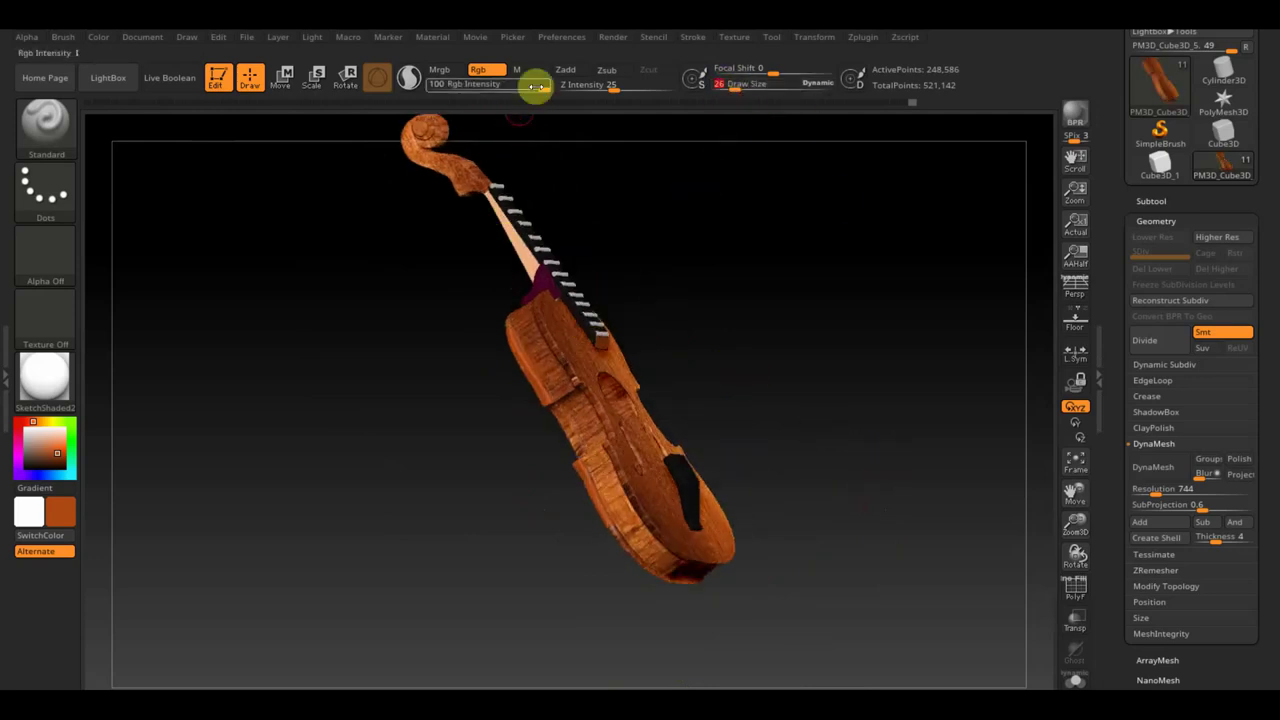
{"action": "left_click", "coordinate": [489, 85]}
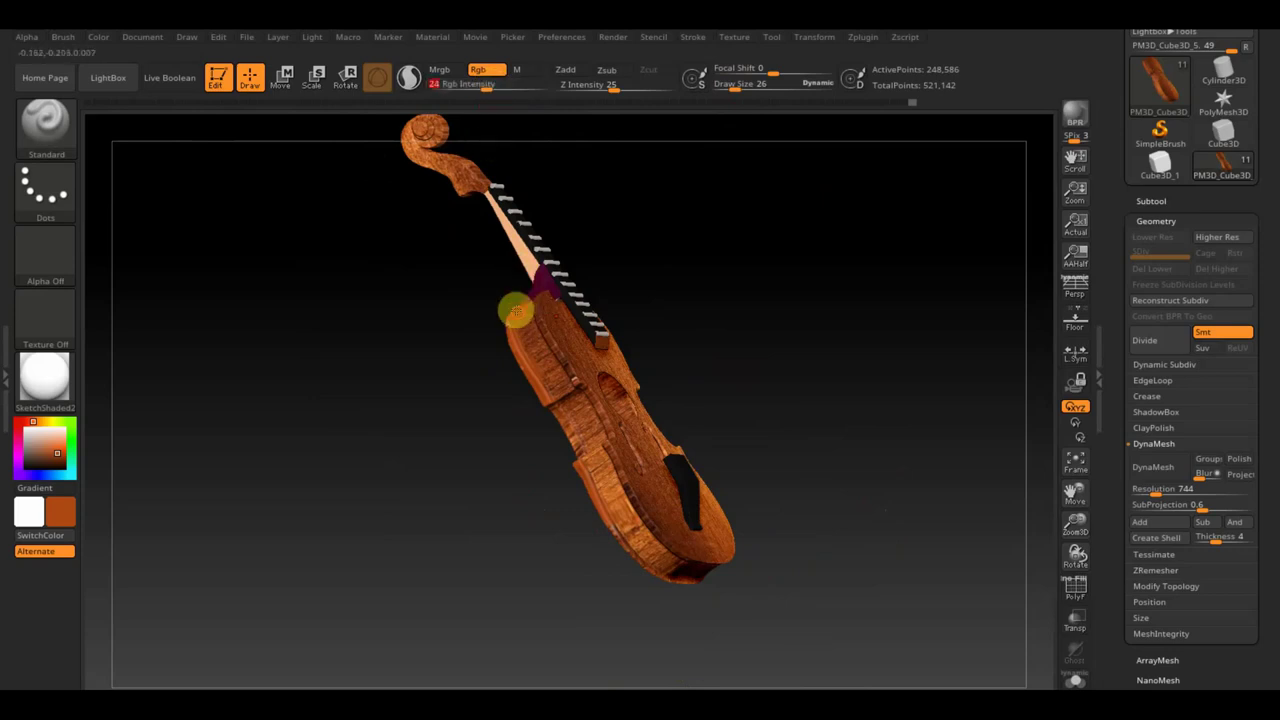
{"action": "left_click_drag", "start_coordinate": [541, 355], "coordinate": [634, 533]}
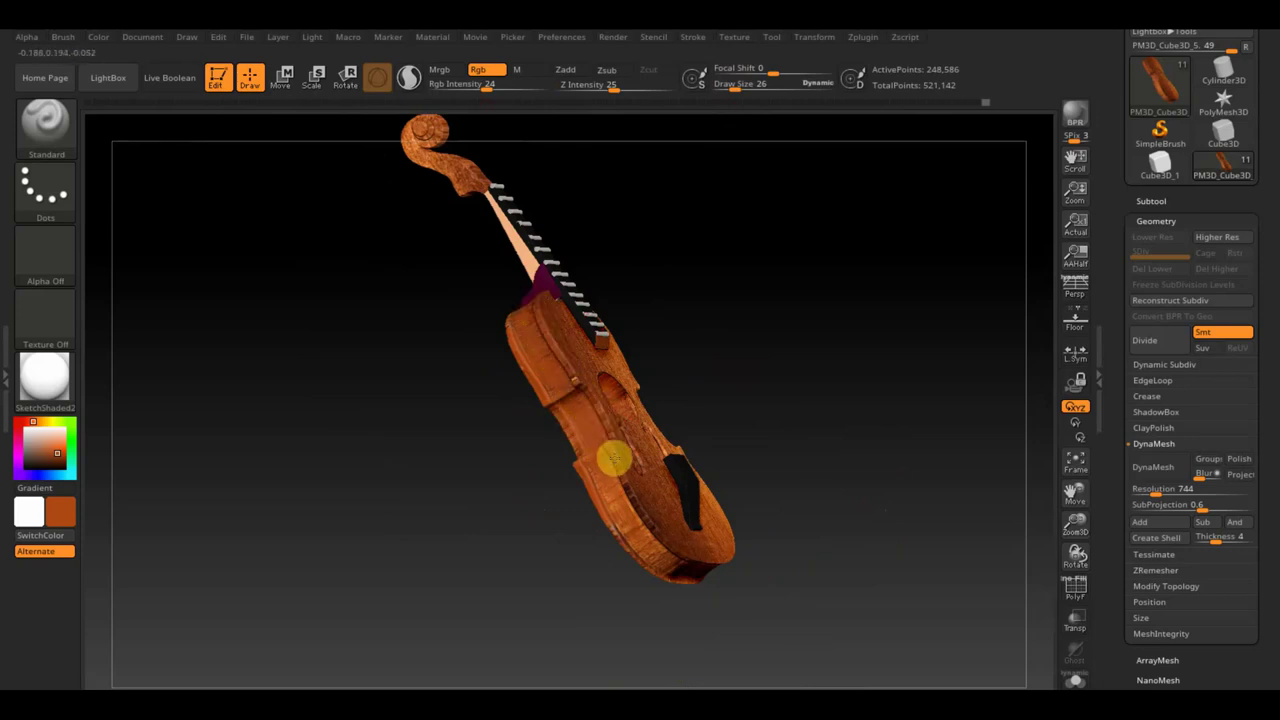
- Orbit the violin through several angles and snap it to a straight front view
{"action": "mouse_move", "coordinate": [831, 606]}
{"action": "left_mouse_down"}
{"action": "mouse_move", "coordinate": [771, 560]}
{"action": "mouse_move", "coordinate": [706, 558]}
{"action": "left_mouse_up"}
{"action": "mouse_move", "coordinate": [791, 562]}
{"action": "left_mouse_down"}
{"action": "mouse_move", "coordinate": [746, 571]}
{"action": "mouse_move", "coordinate": [783, 486]}
{"action": "left_mouse_up"}
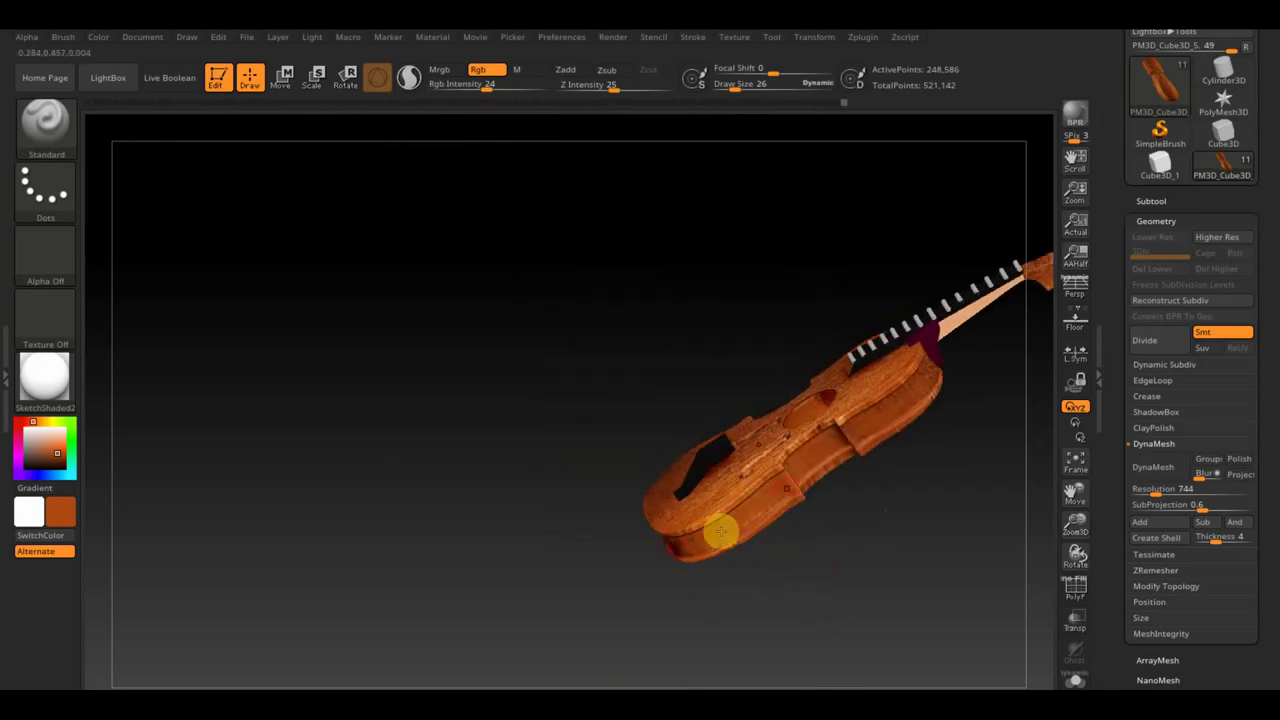
{"action": "mouse_move", "coordinate": [914, 449]}
{"action": "left_mouse_down"}
{"action": "mouse_move", "coordinate": [908, 466]}
{"action": "mouse_move", "coordinate": [899, 453]}
{"action": "left_mouse_up"}
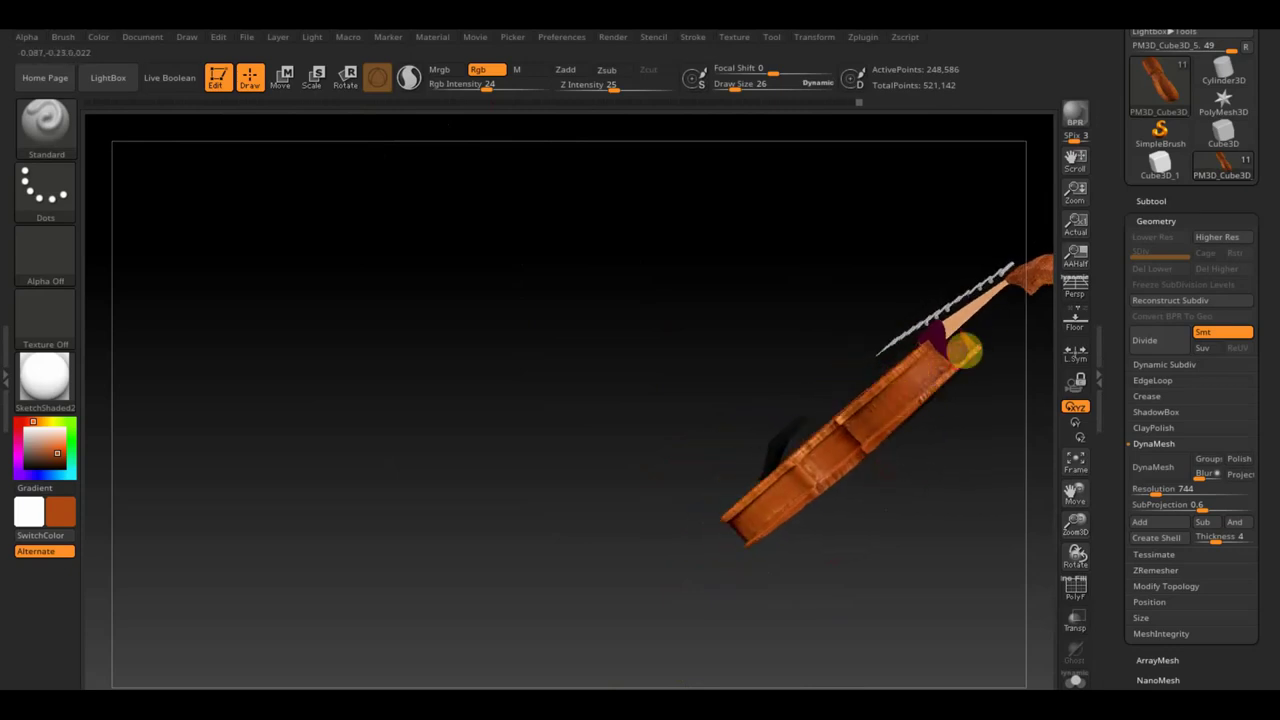
{"action": "mouse_move", "coordinate": [894, 494]}
{"action": "left_mouse_down"}
{"action": "mouse_move", "coordinate": [946, 417]}
{"action": "mouse_move", "coordinate": [928, 380]}
{"action": "left_mouse_up"}
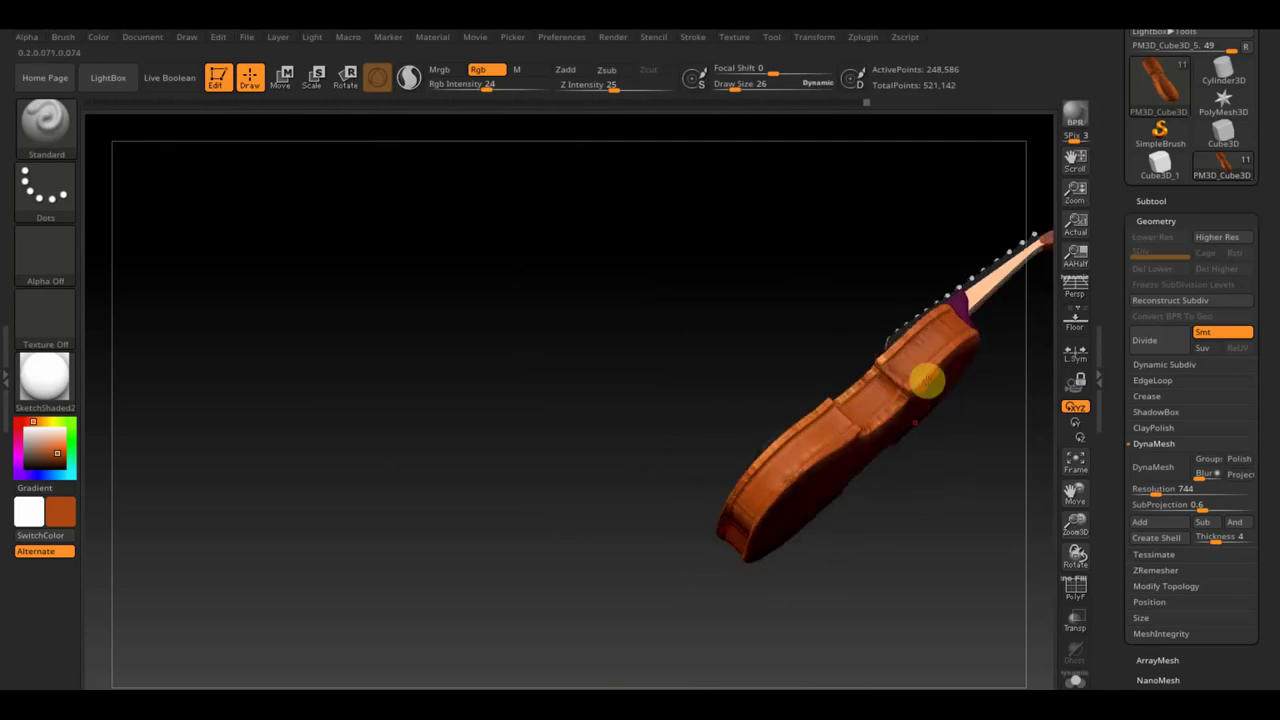
{"action": "mouse_move", "coordinate": [806, 486]}
{"action": "left_mouse_down"}
{"action": "mouse_move", "coordinate": [651, 443]}
{"action": "mouse_move", "coordinate": [606, 380]}
{"action": "mouse_move", "coordinate": [689, 431]}
{"action": "mouse_move", "coordinate": [677, 477]}
{"action": "mouse_move", "coordinate": [706, 486]}
{"action": "mouse_move", "coordinate": [700, 434]}
{"action": "left_mouse_up"}
{"action": "mouse_move", "coordinate": [806, 527]}
{"action": "left_mouse_down"}
{"action": "mouse_move", "coordinate": [757, 457]}
{"action": "mouse_move", "coordinate": [671, 489]}
{"action": "mouse_move", "coordinate": [771, 449]}
{"action": "mouse_move", "coordinate": [916, 334]}
{"action": "mouse_move", "coordinate": [874, 277]}
{"action": "mouse_move", "coordinate": [814, 412]}
{"action": "mouse_move", "coordinate": [727, 420]}
{"action": "left_mouse_up"}
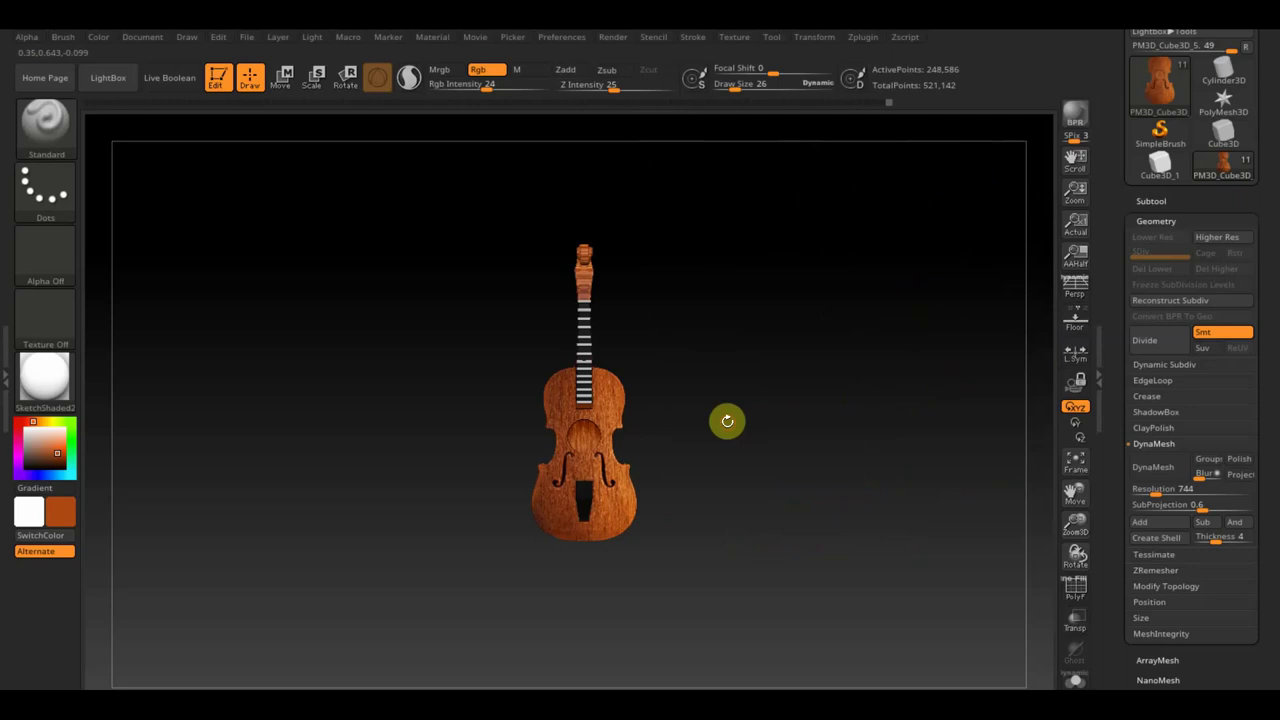
- Scale the violin body along Z to 1.0681 with the Move gizmo
{"action": "mouse_move", "coordinate": [770, 429]}
{"action": "left_mouse_down"}
{"action": "mouse_move", "coordinate": [861, 568]}
{"action": "mouse_move", "coordinate": [777, 551]}
{"action": "mouse_move", "coordinate": [860, 497]}
{"action": "mouse_move", "coordinate": [796, 616]}
{"action": "mouse_move", "coordinate": [889, 531]}
{"action": "mouse_move", "coordinate": [777, 529]}
{"action": "mouse_move", "coordinate": [823, 457]}
{"action": "mouse_move", "coordinate": [789, 497]}
{"action": "mouse_move", "coordinate": [802, 601]}
{"action": "mouse_move", "coordinate": [900, 606]}
{"action": "mouse_move", "coordinate": [806, 603]}
{"action": "mouse_move", "coordinate": [1015, 351]}
{"action": "mouse_move", "coordinate": [963, 437]}
{"action": "mouse_move", "coordinate": [926, 466]}
{"action": "mouse_move", "coordinate": [934, 494]}
{"action": "mouse_move", "coordinate": [983, 423]}
{"action": "mouse_move", "coordinate": [911, 461]}
{"action": "left_mouse_up"}
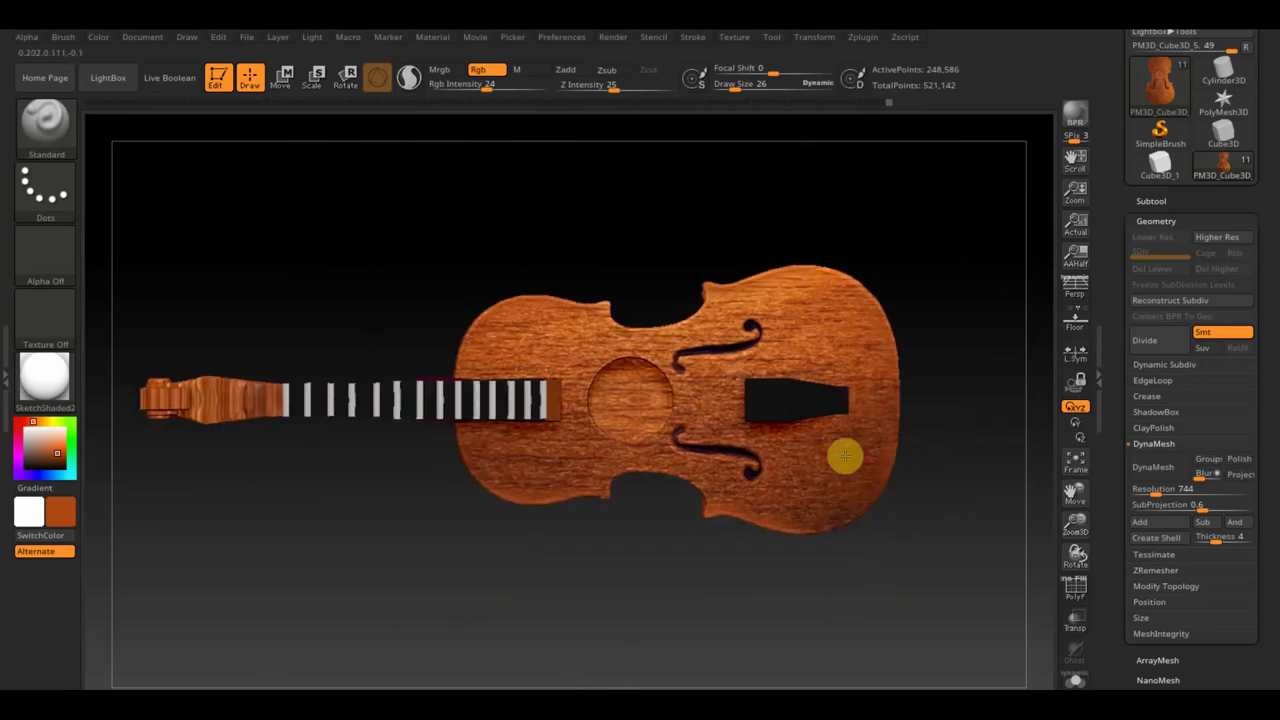
{"action": "left_click", "coordinate": [288, 78]}
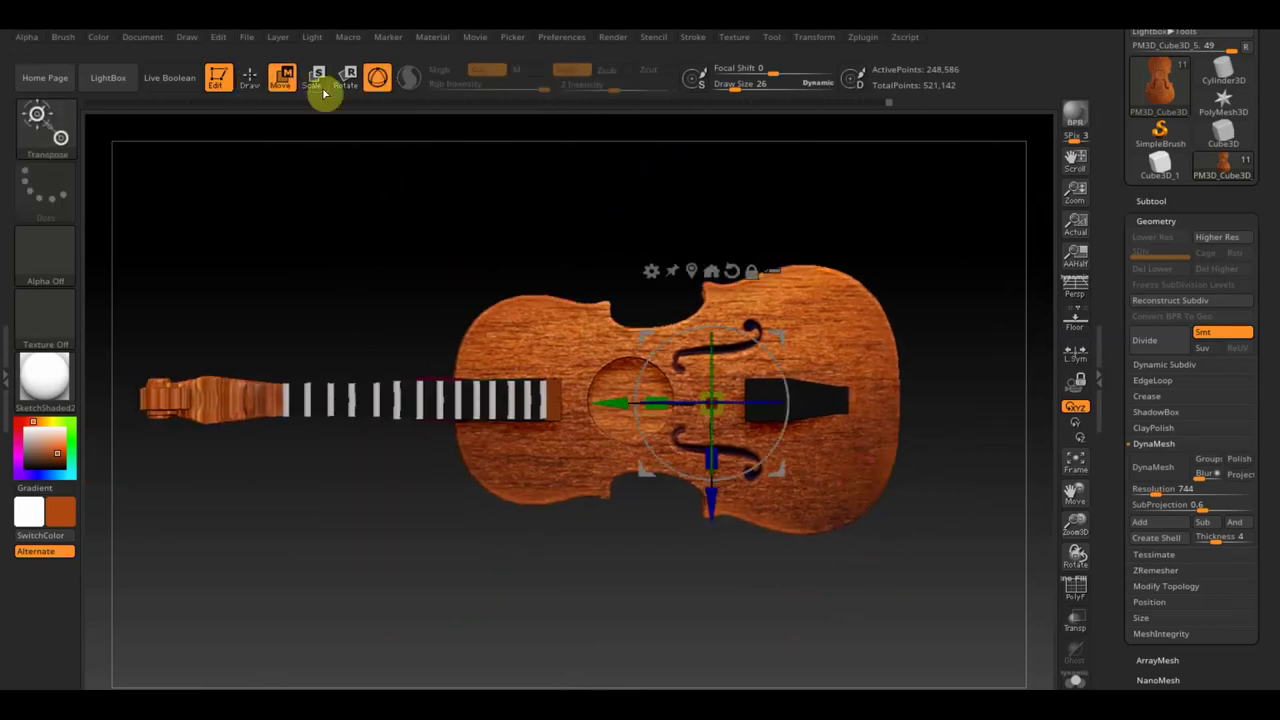
{"action": "left_click_drag", "start_coordinate": [718, 456], "coordinate": [716, 462]}
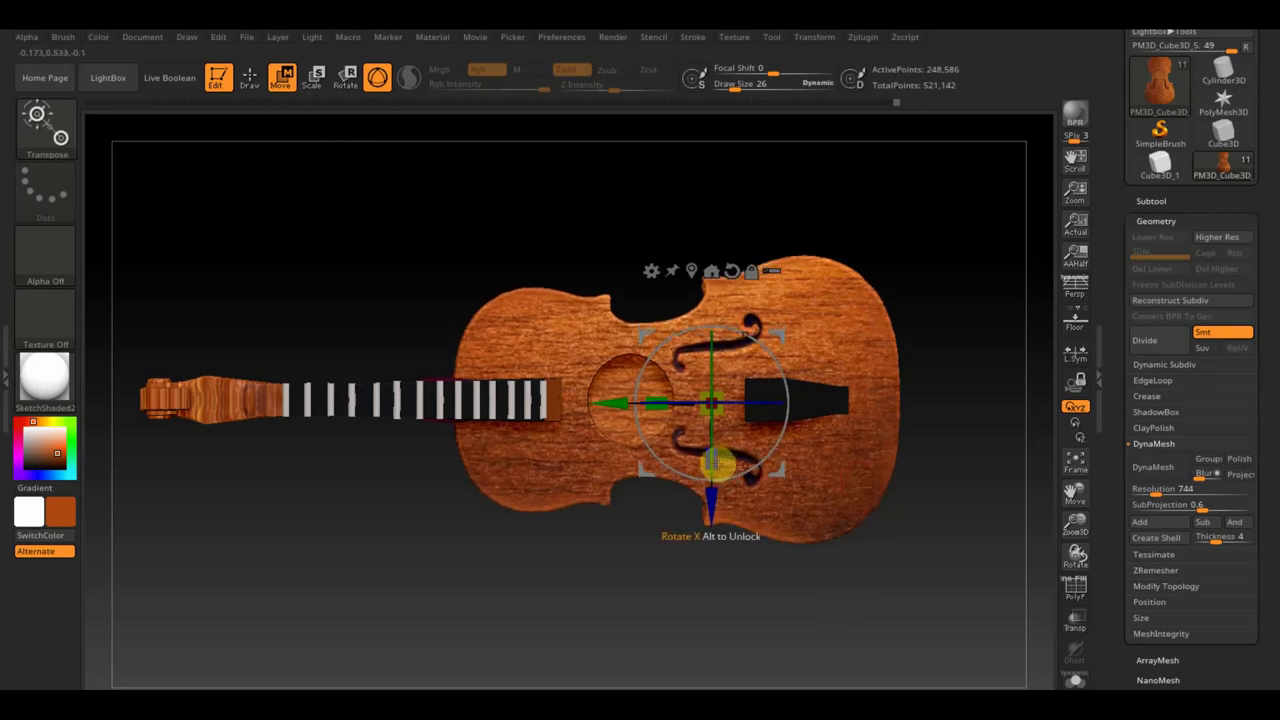
{"action": "mouse_move", "coordinate": [978, 489]}
{"action": "left_mouse_down"}
{"action": "mouse_move", "coordinate": [971, 471]}
{"action": "mouse_move", "coordinate": [940, 514]}
{"action": "left_mouse_up"}
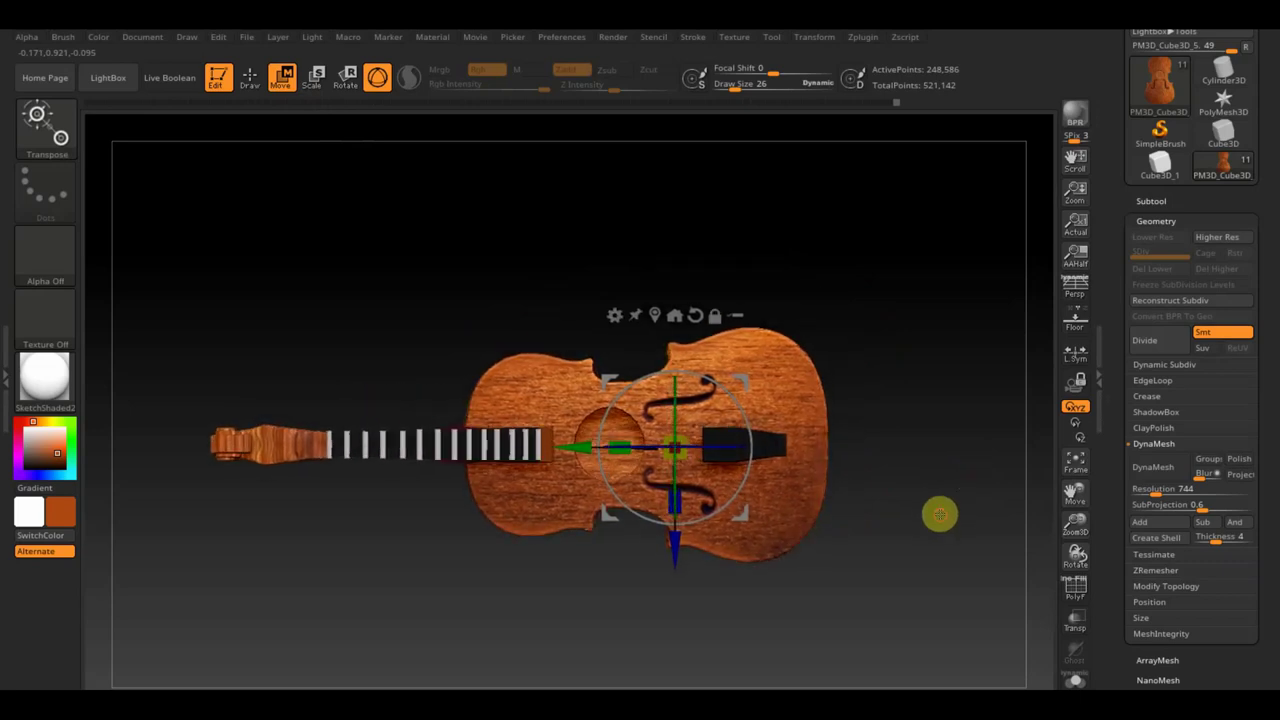